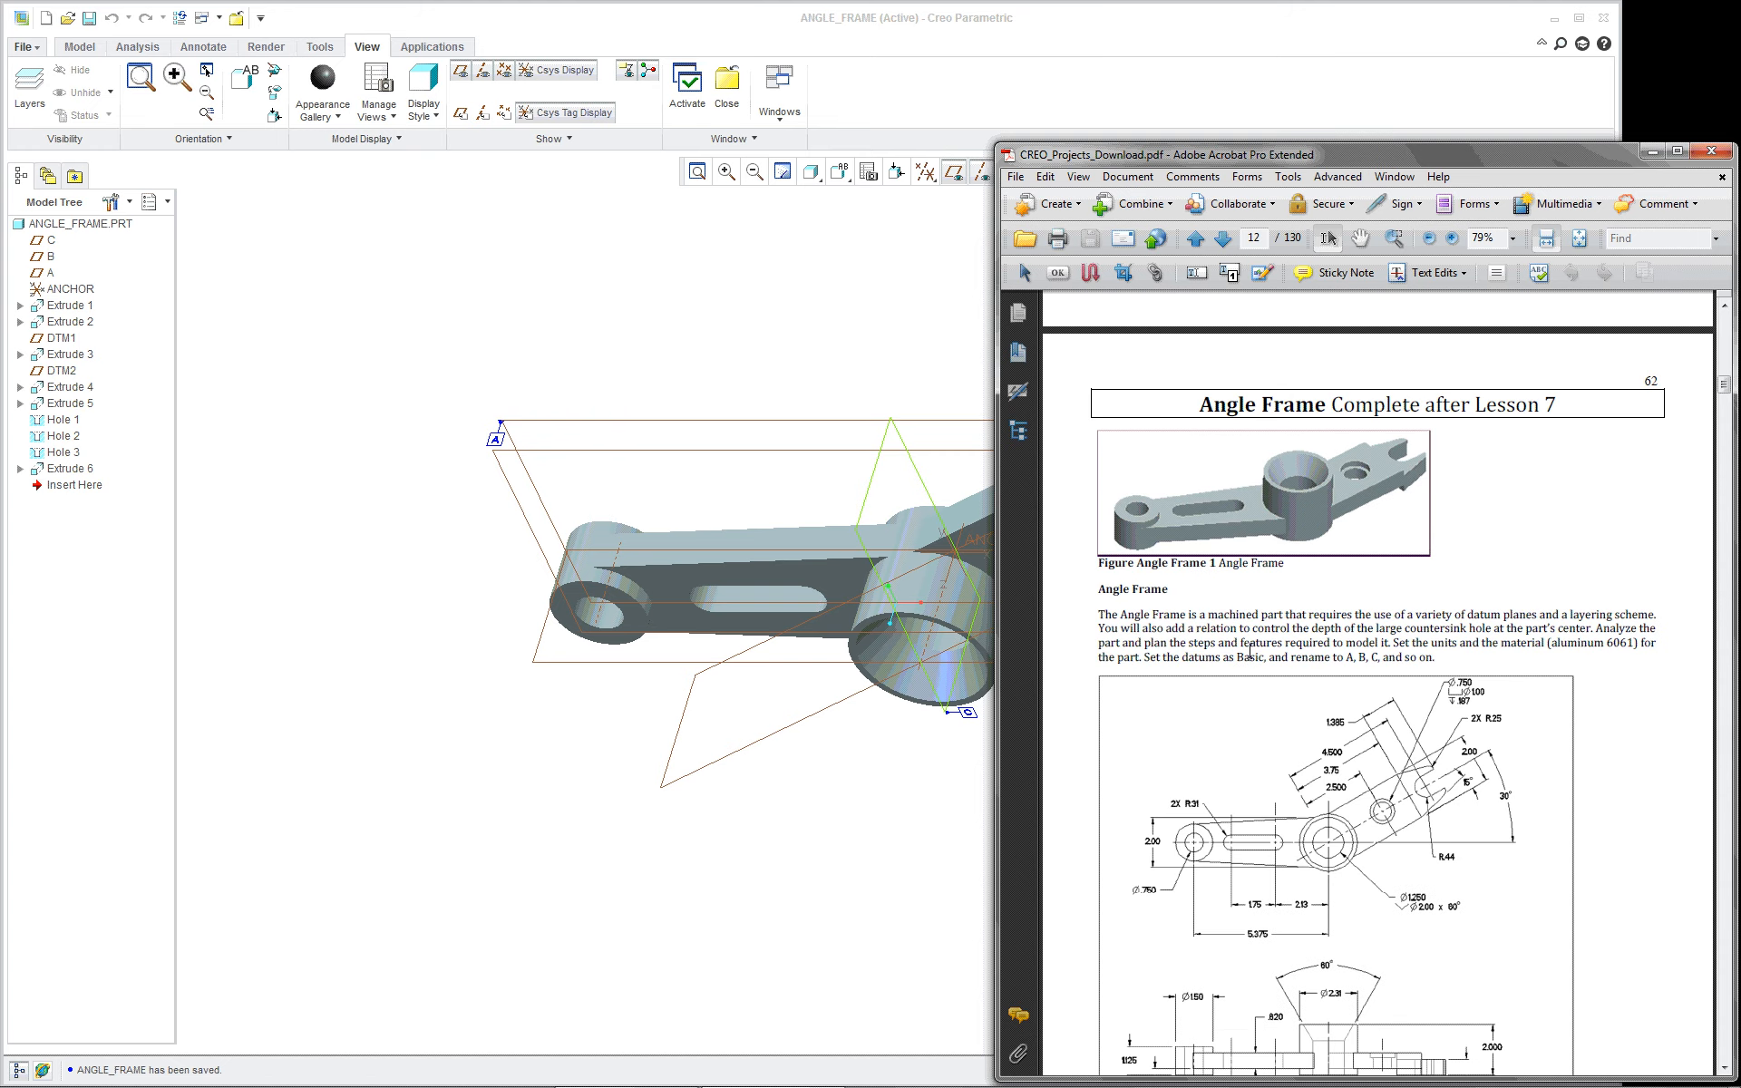
Step: Examine the Angle Frame drawing in the PDF, then switch to Creo Parametric and inspect the part's datum planes, including A, B, DTM1 and DTM2
scroll(1250, 651, "down", 3)
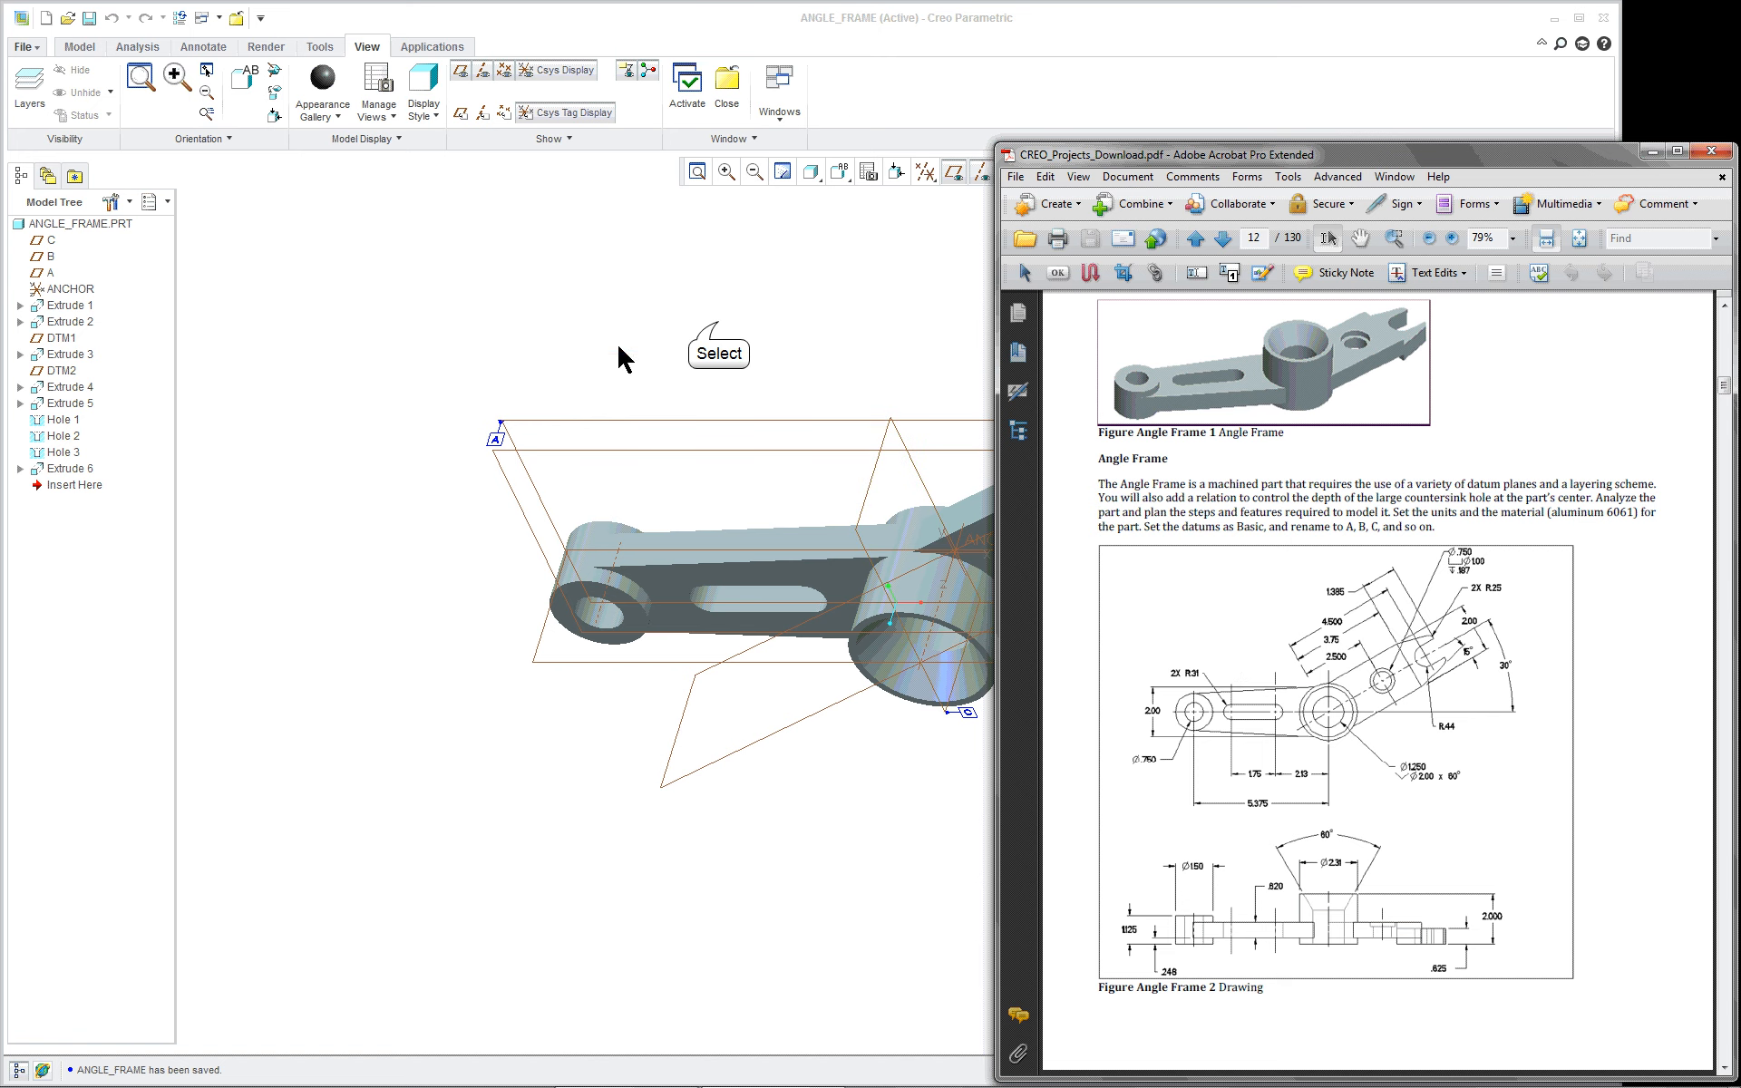
left_click(711, 342)
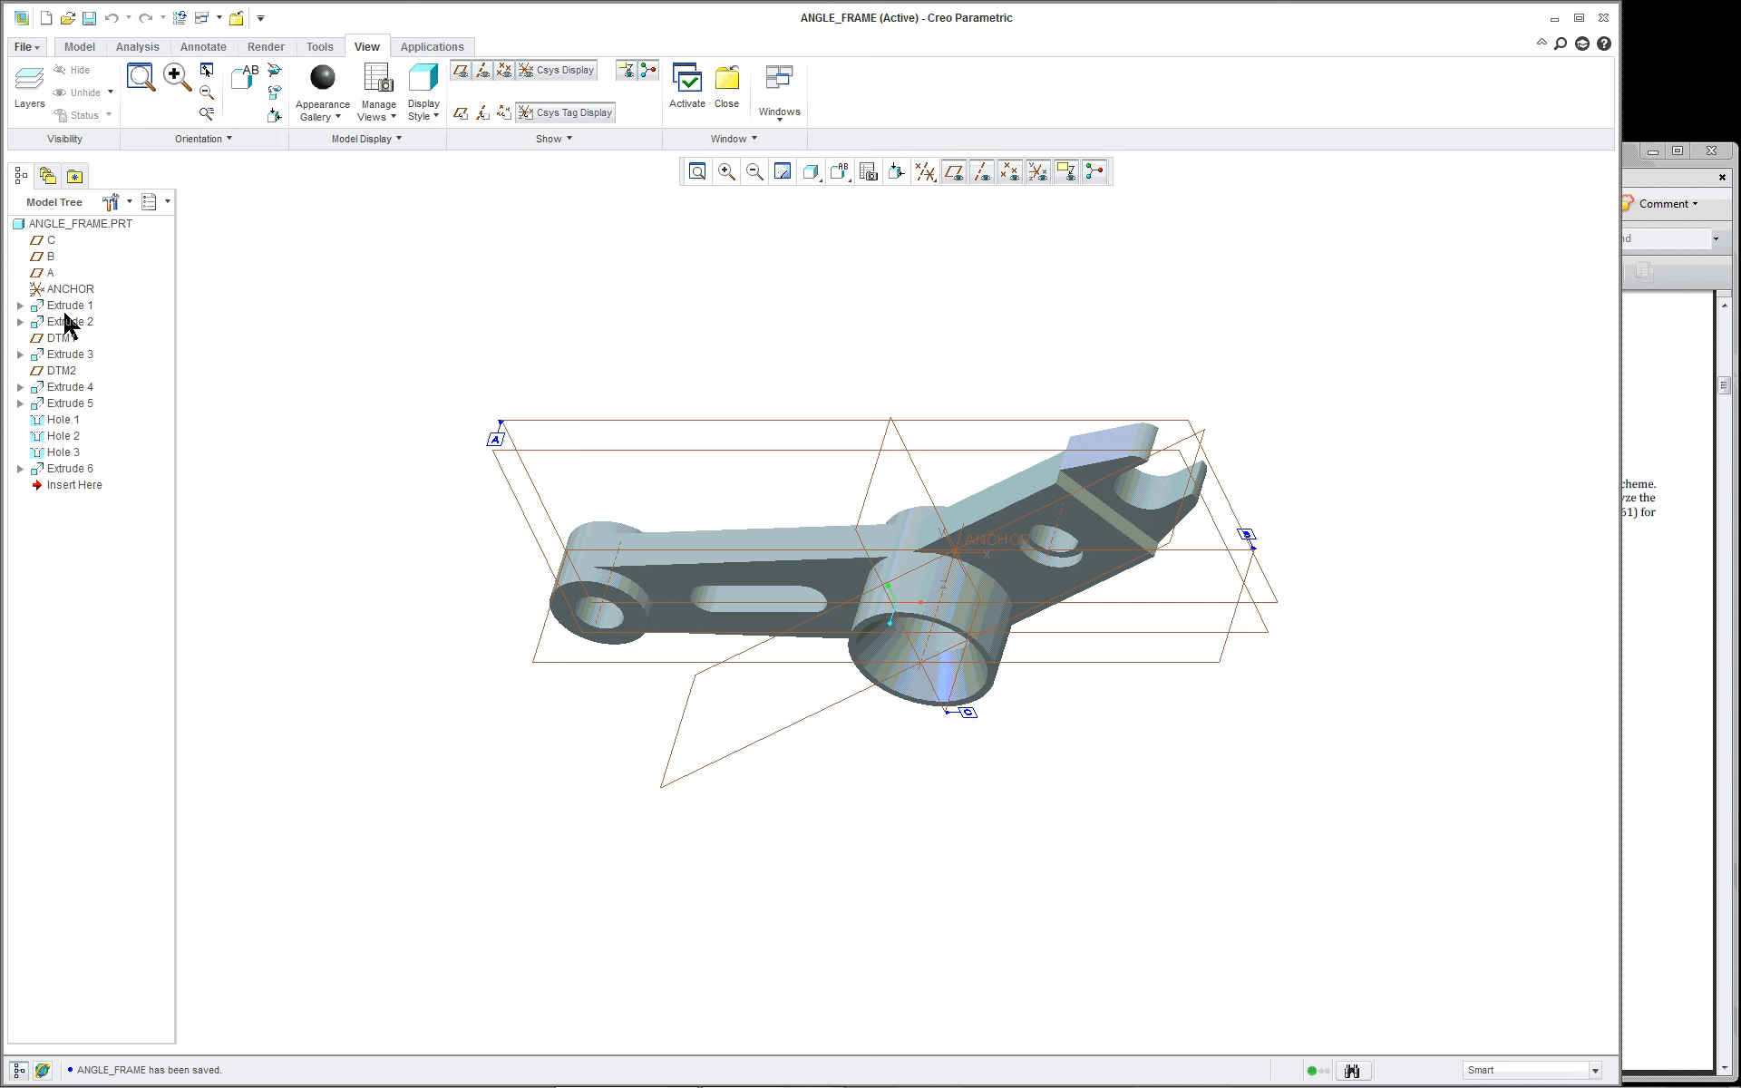
left_click(613, 423)
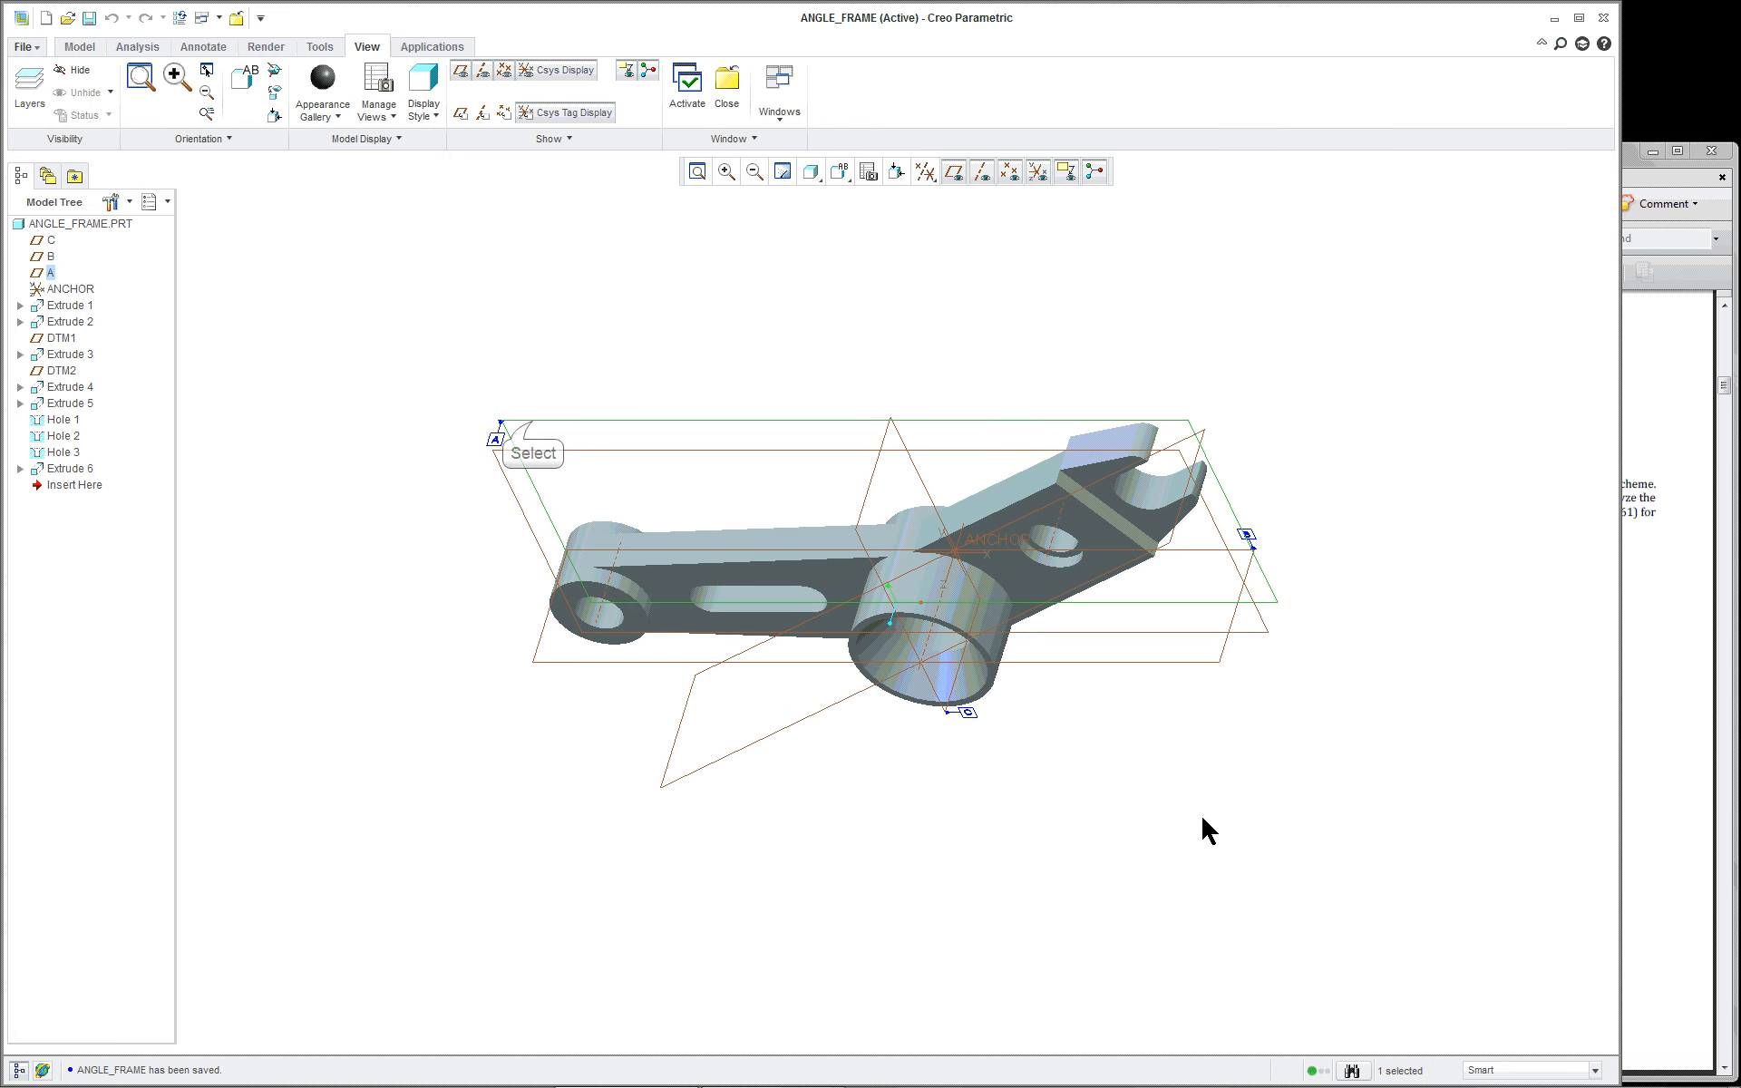
left_click(532, 421)
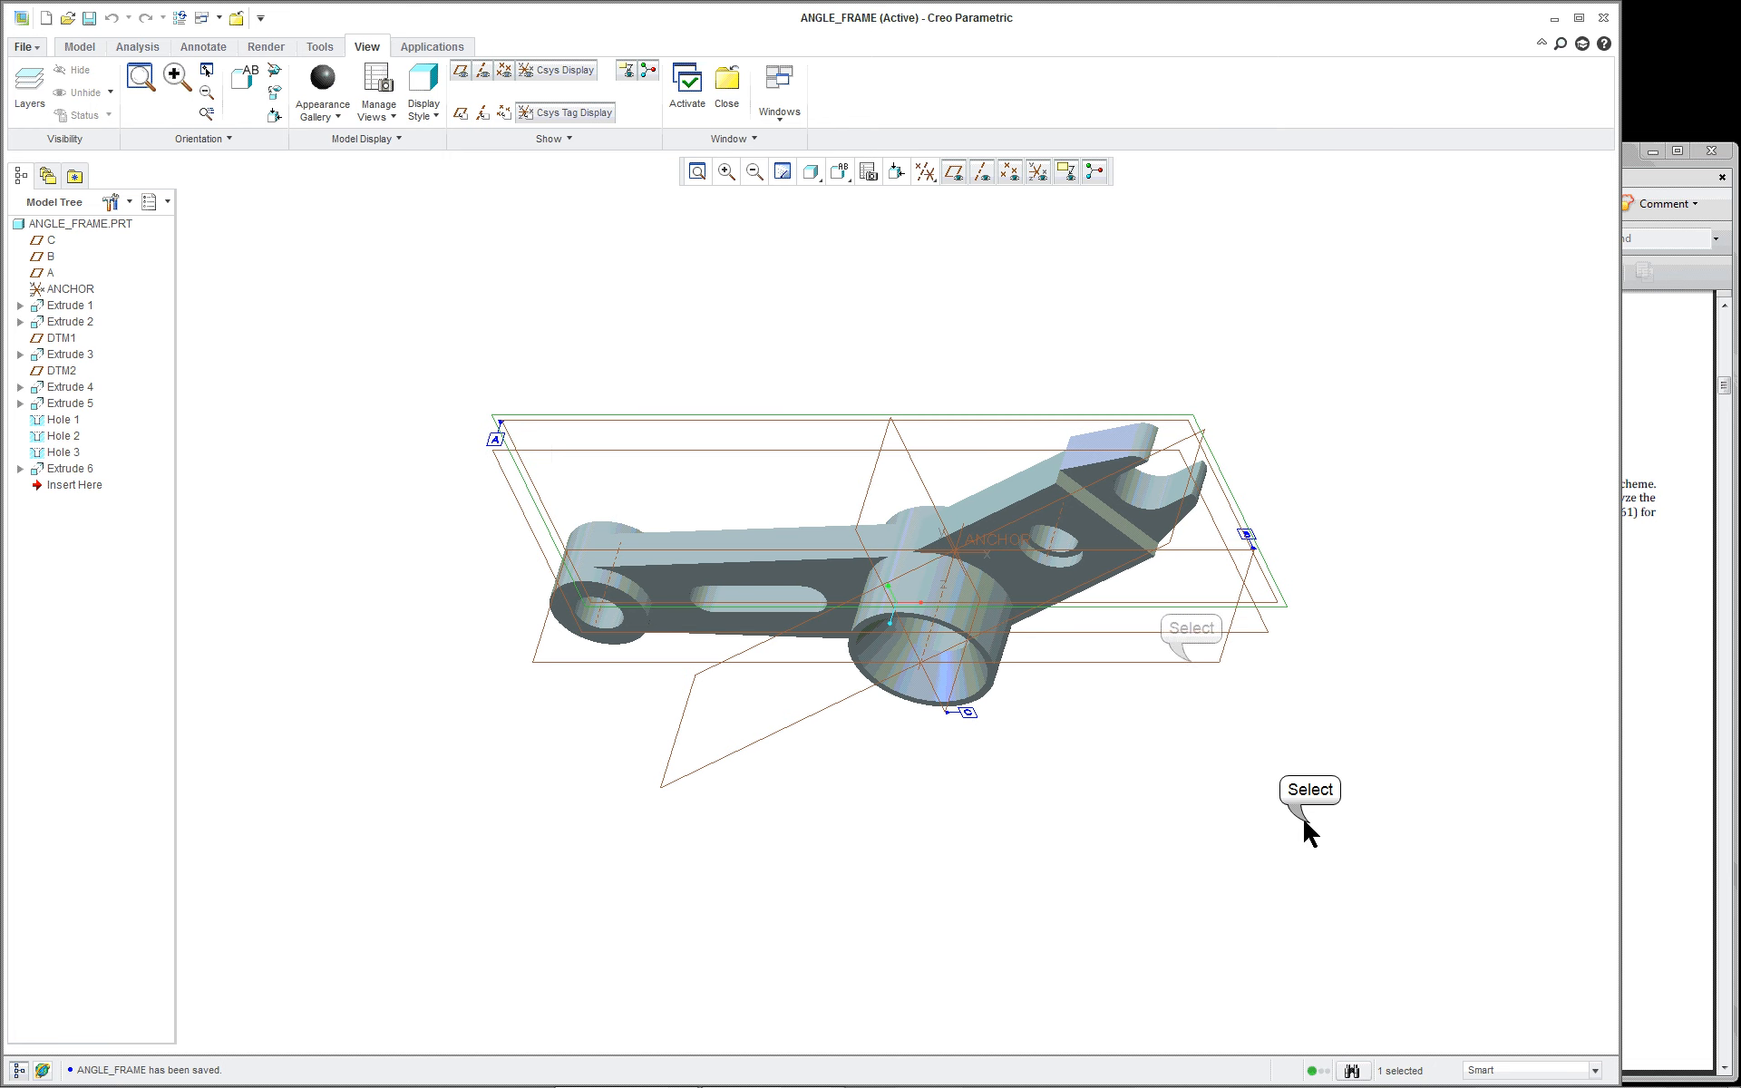
left_click(1186, 661)
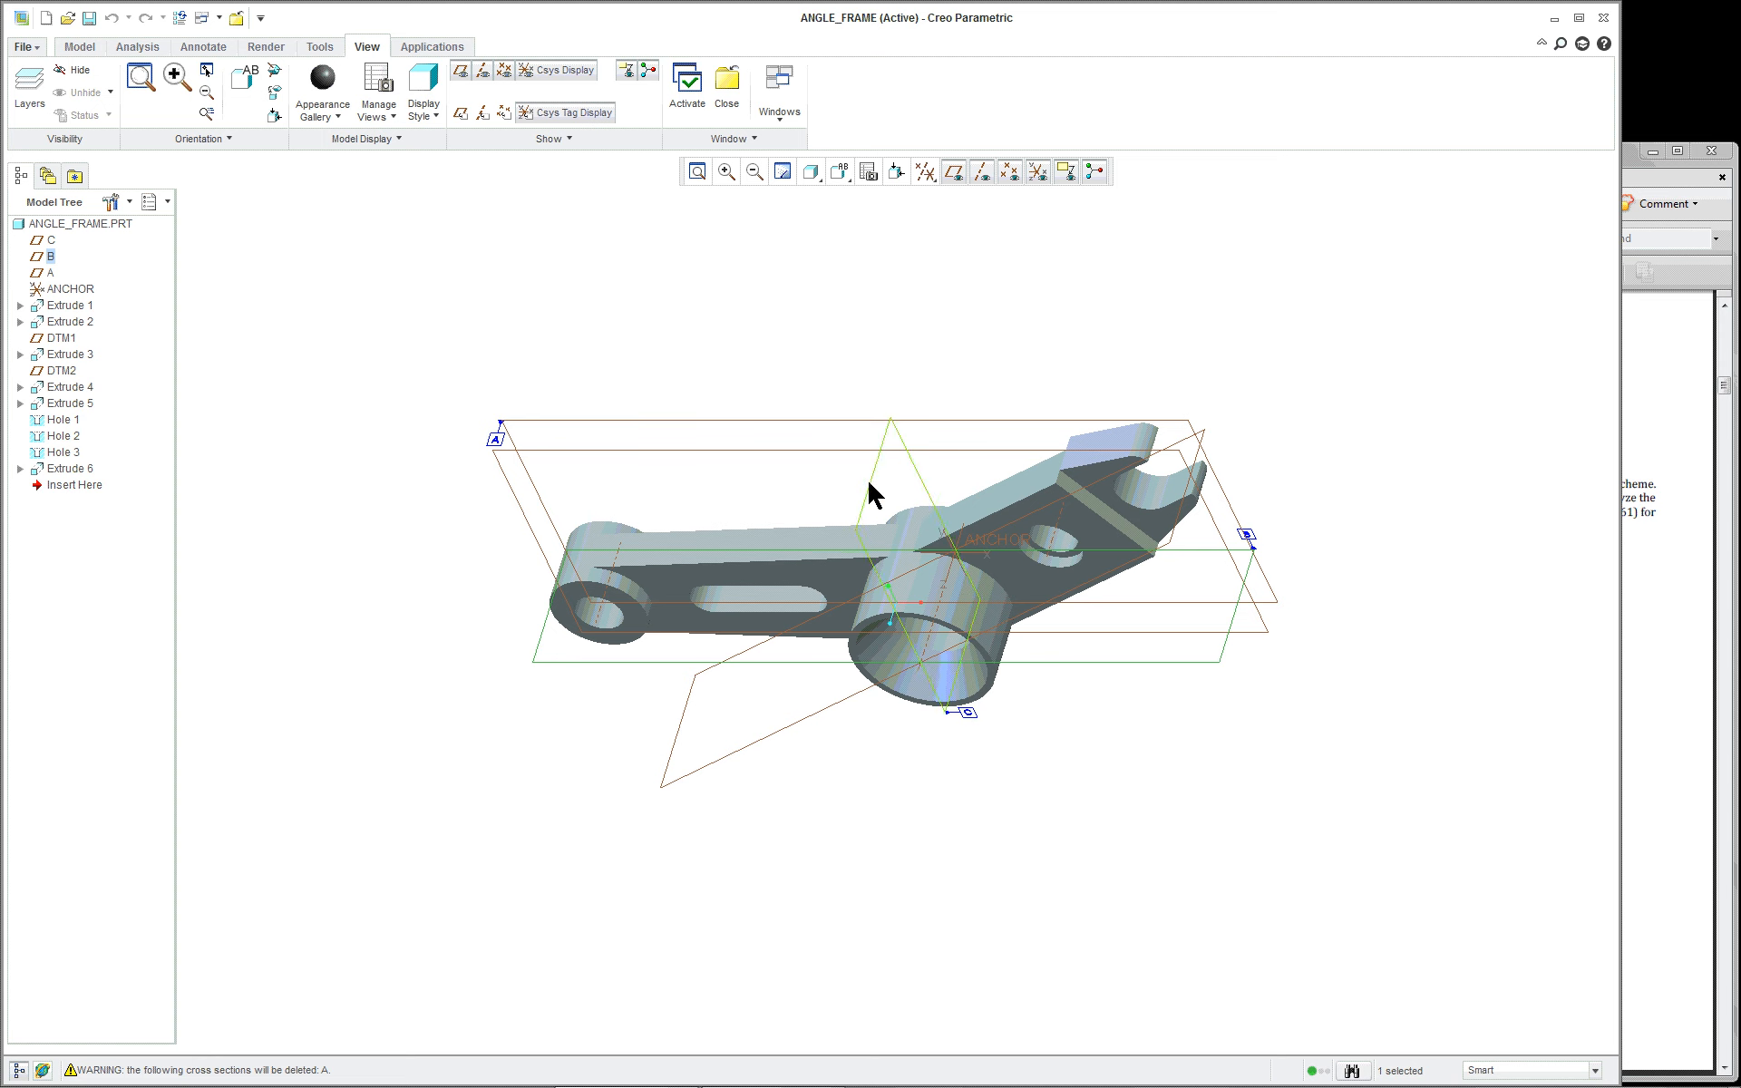
left_click(835, 439)
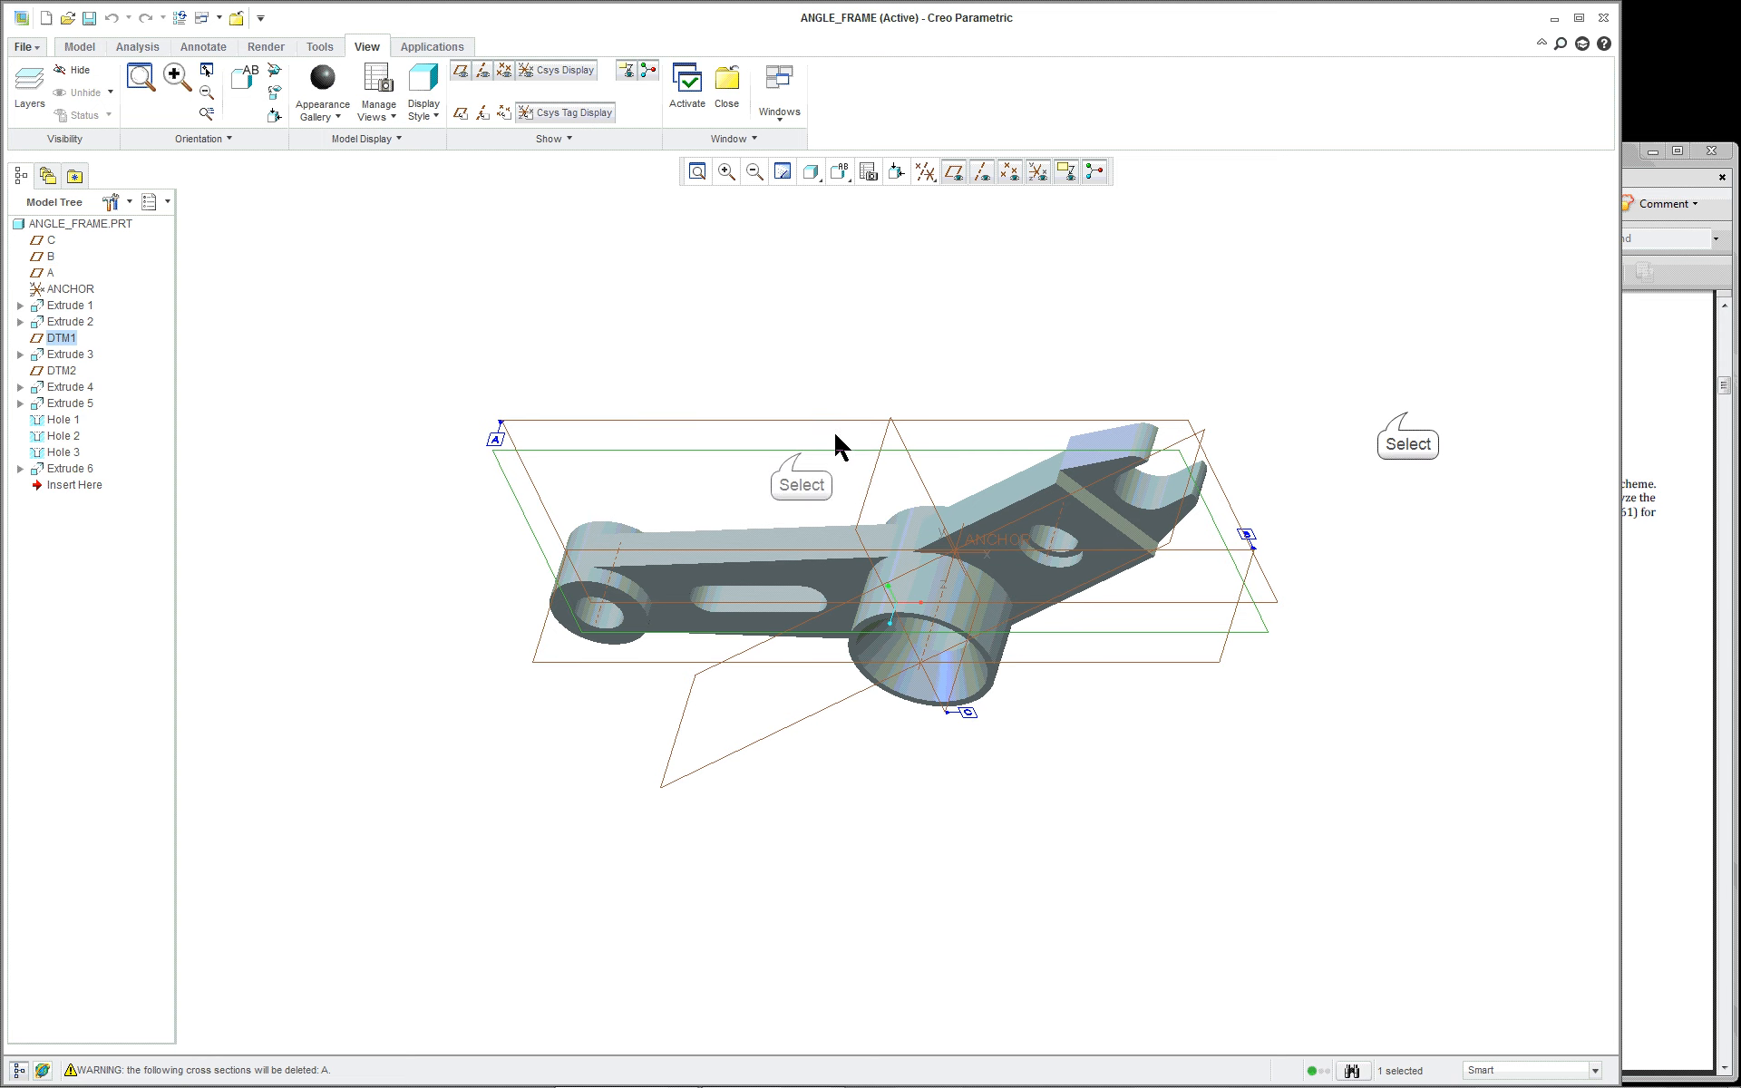
left_click(1035, 448)
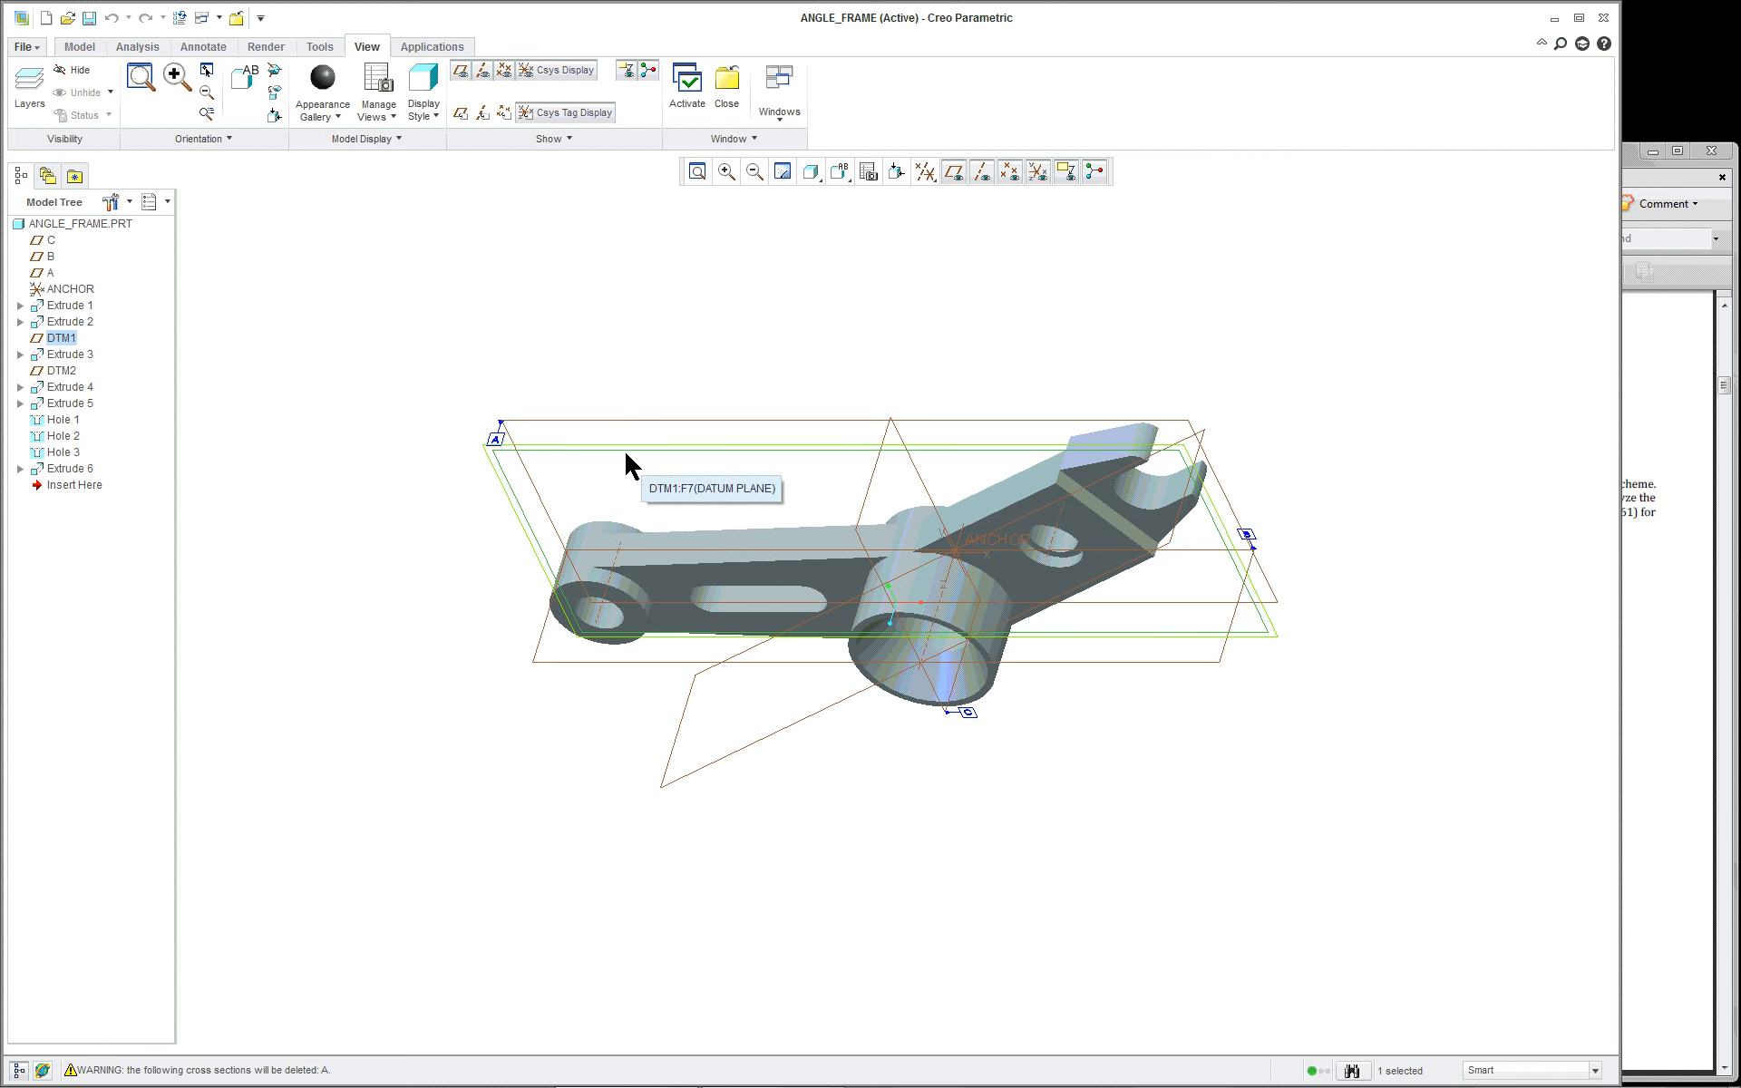
mouse_move(1225, 505)
middle_mouse_down()
mouse_move(1206, 575)
mouse_move(1229, 440)
mouse_move(1235, 494)
middle_mouse_up()
left_click(1018, 609)
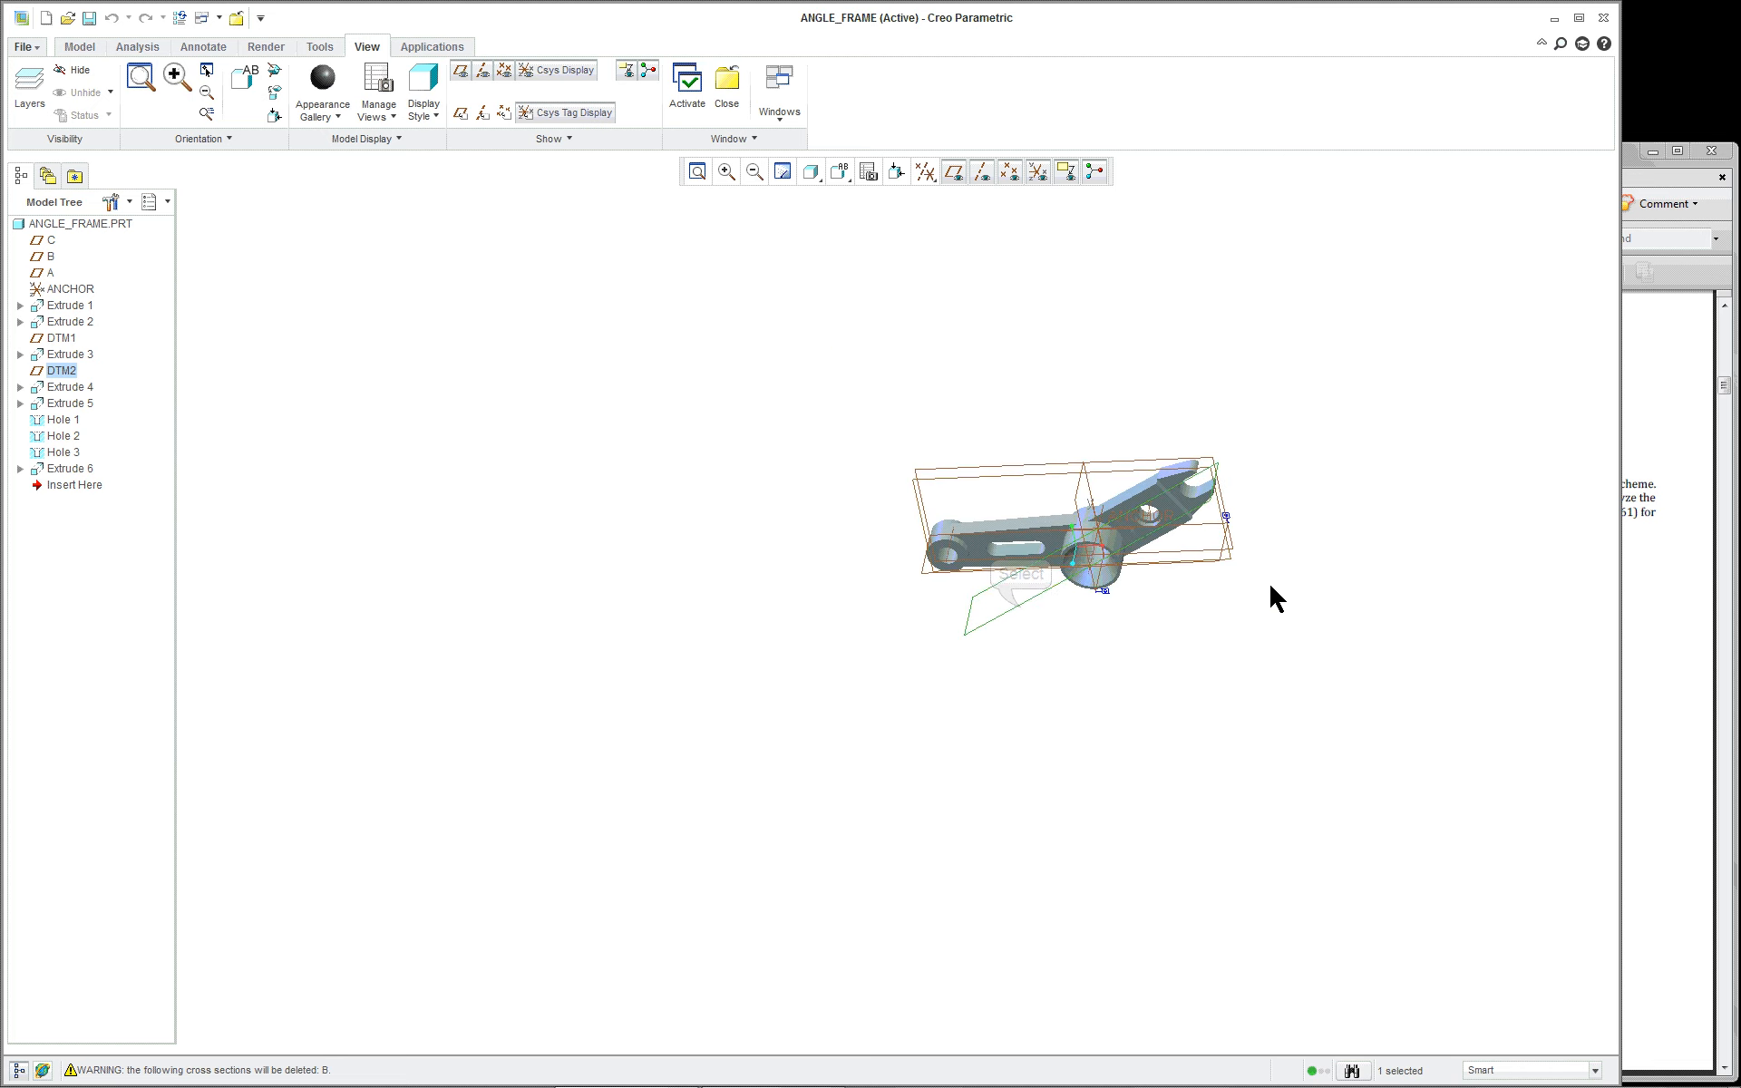
scroll(1274, 597, "up", 3)
scroll(1276, 585, "down", 4)
middle_click_drag(1270, 586, 1267, 517)
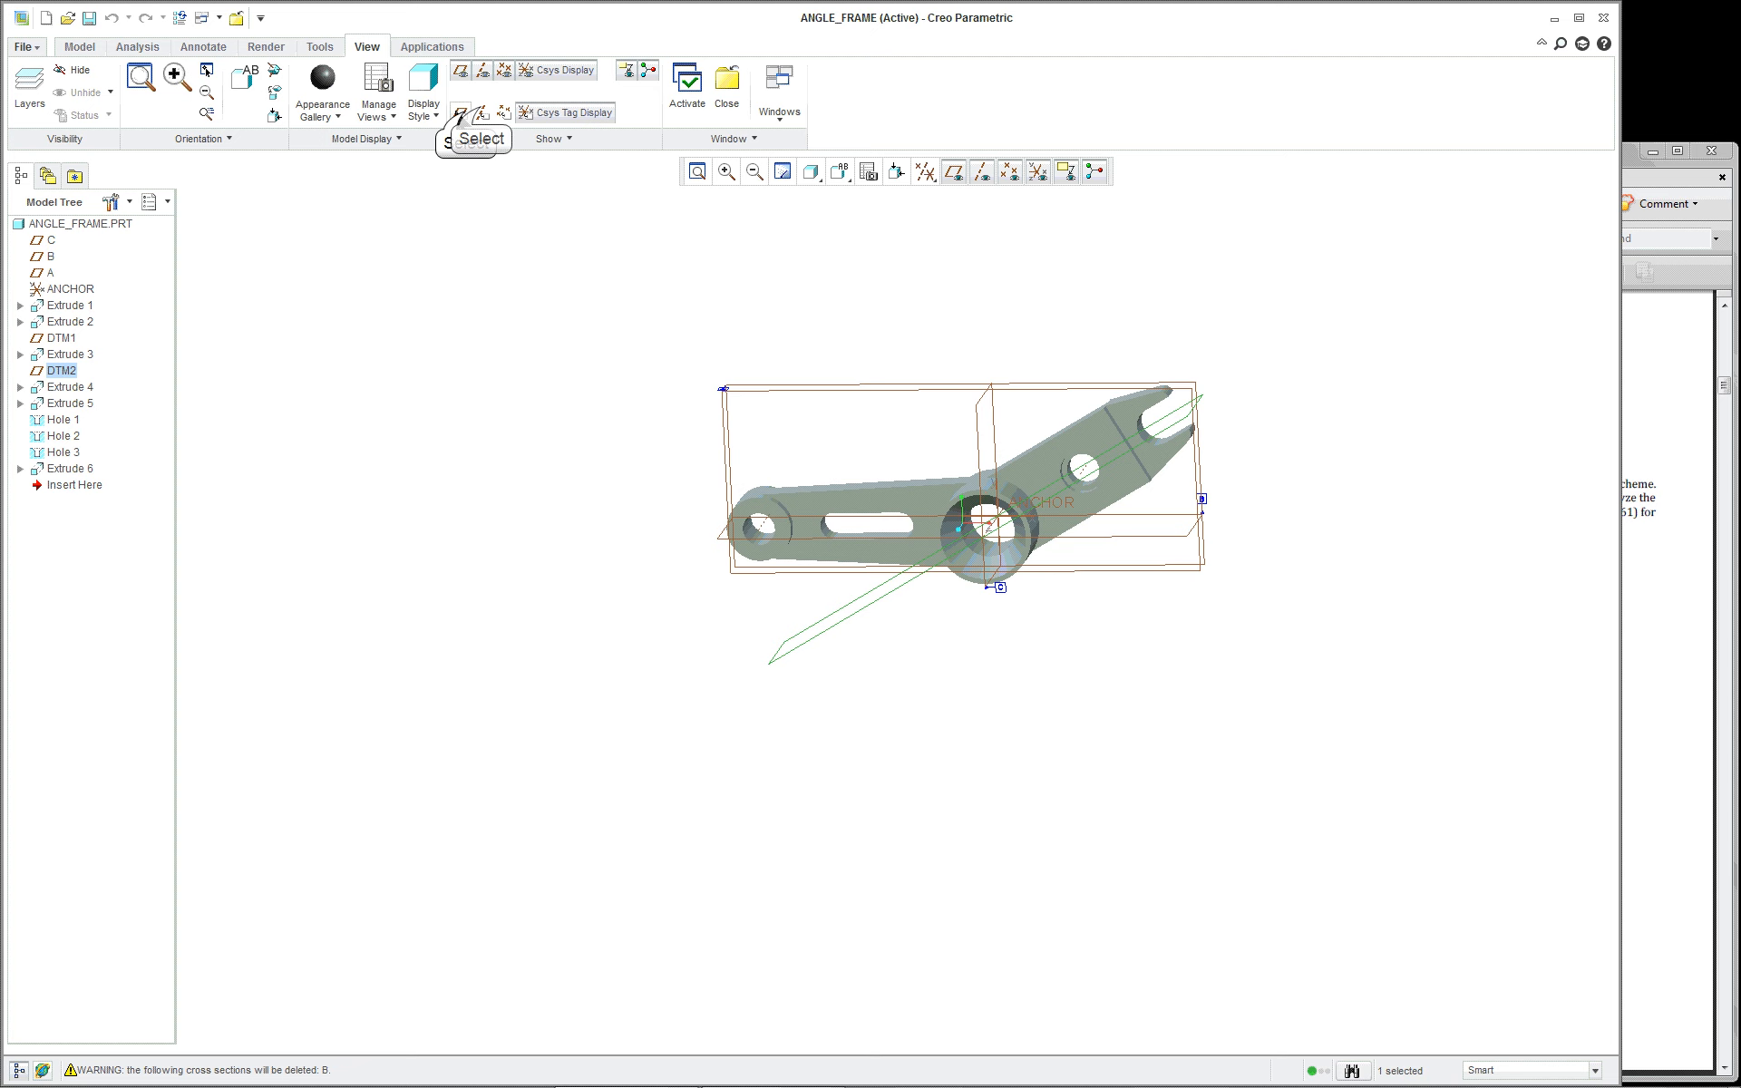
Step: Turn on the datum plane and axis tags and return the model to its default orientation with nothing selected
left_click(464, 112)
left_click(480, 113)
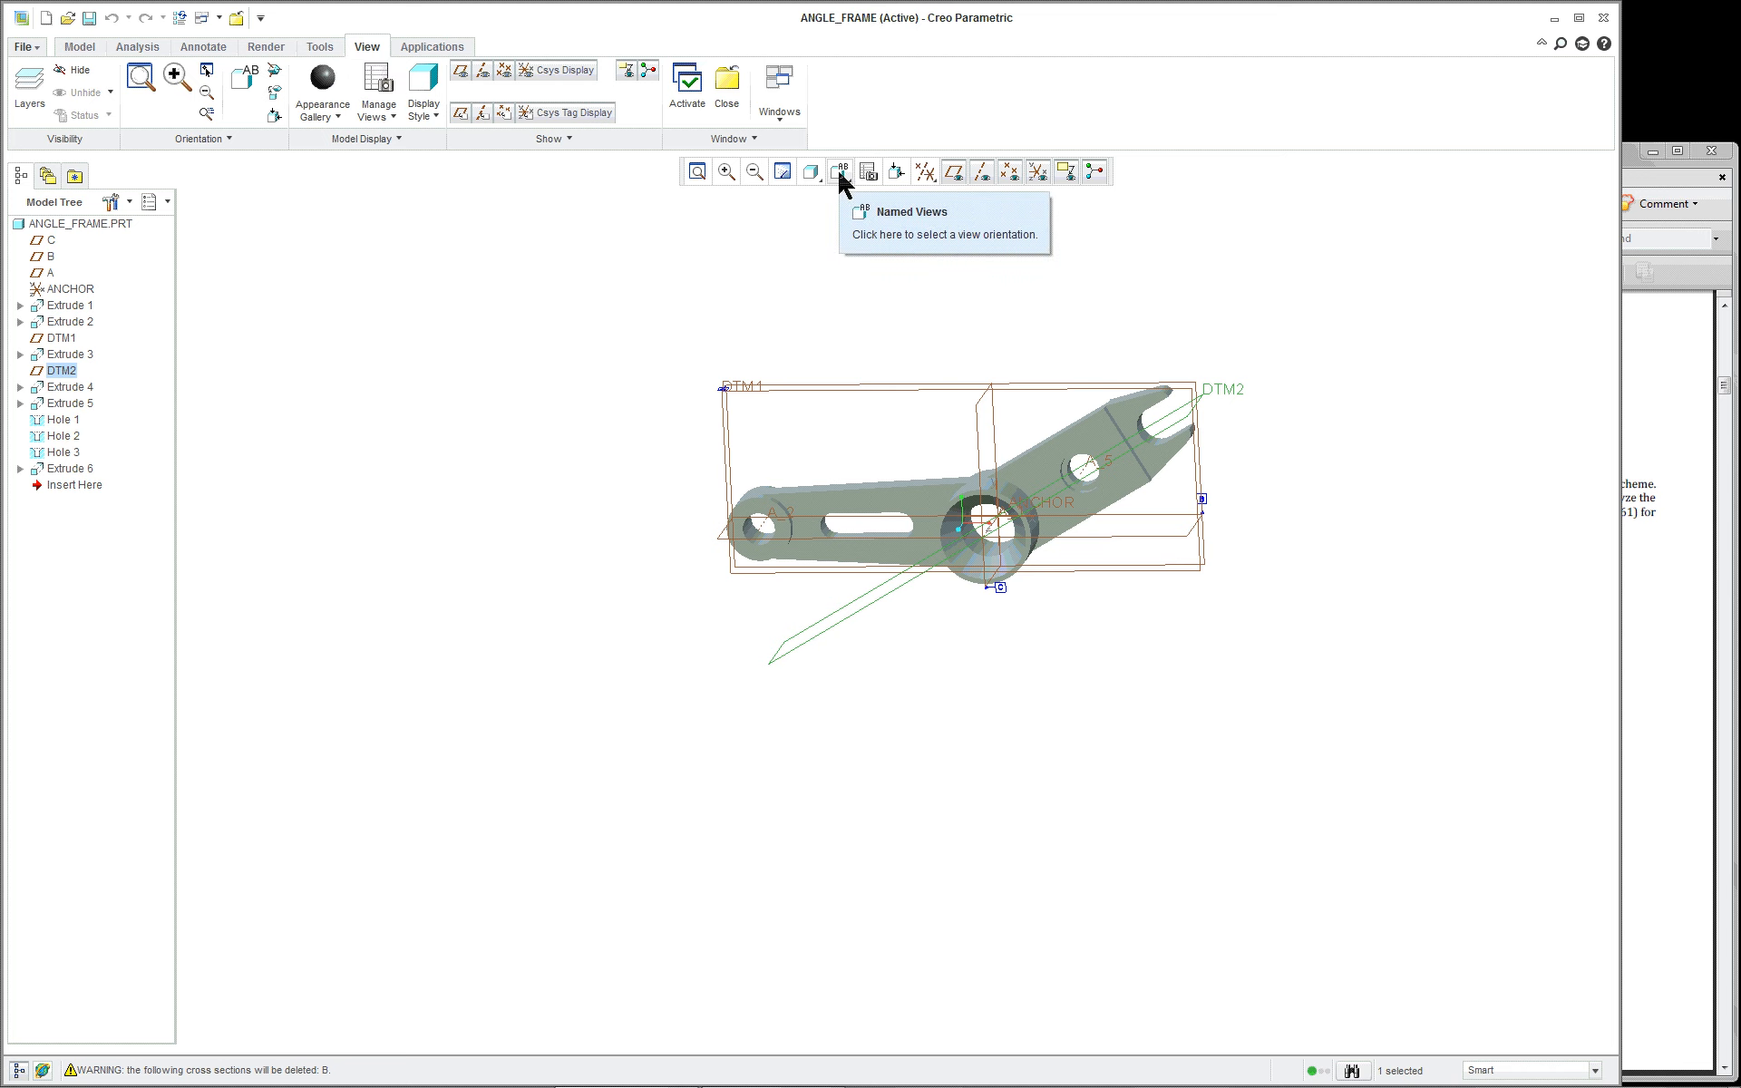
key("ctrl+d")
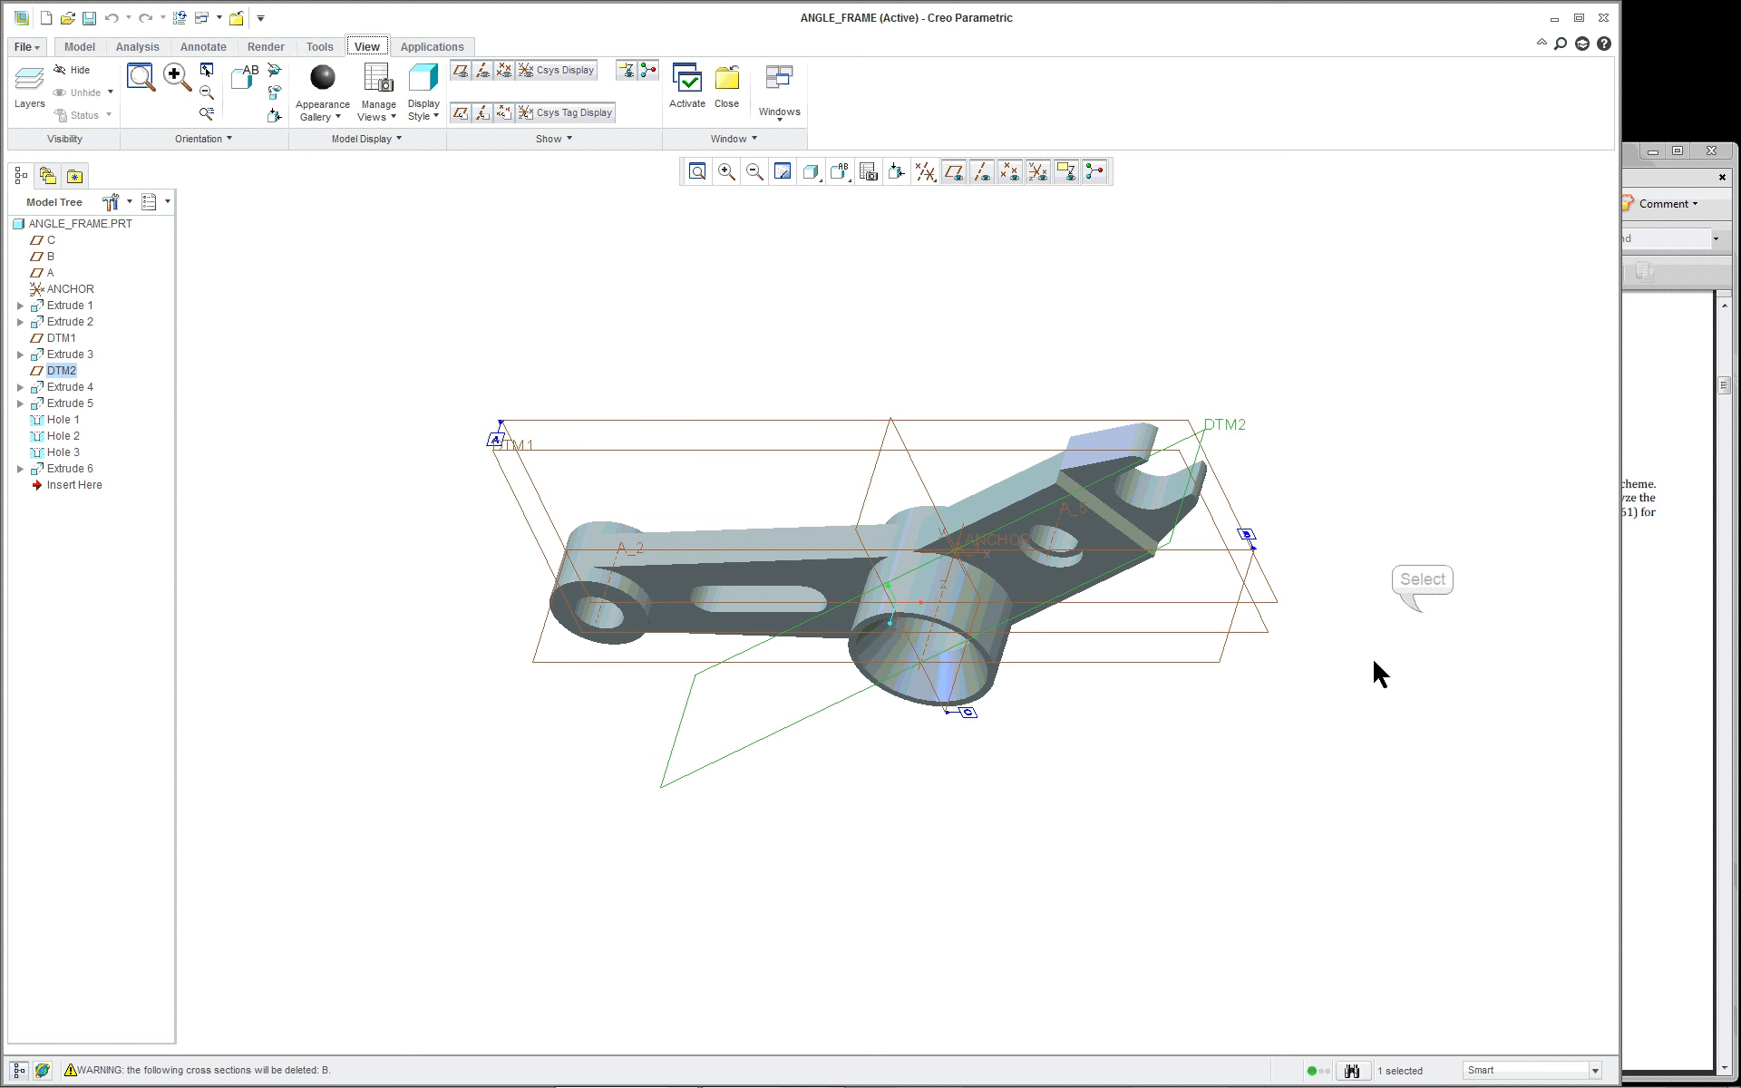
left_click(1422, 624)
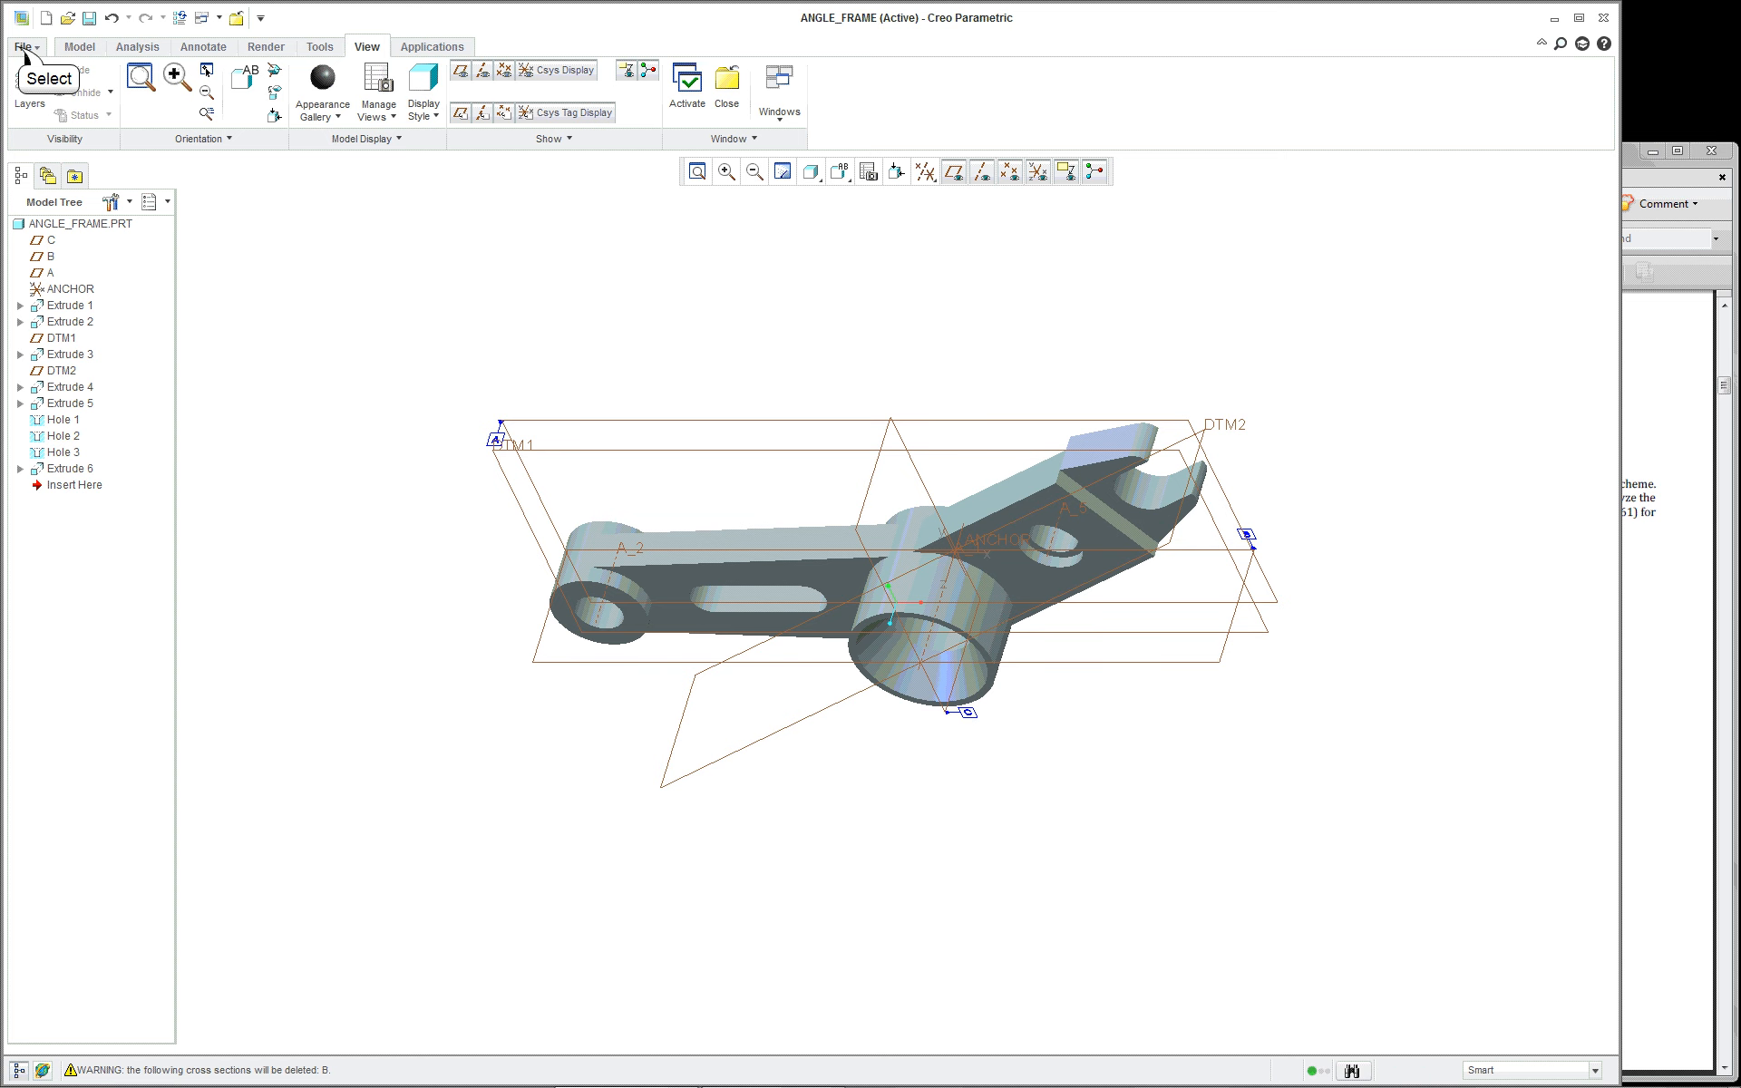
Step: Assign the nylon.mtl material from the library to the angle frame through its model properties
left_click(22, 45)
mouse_move(47, 315)
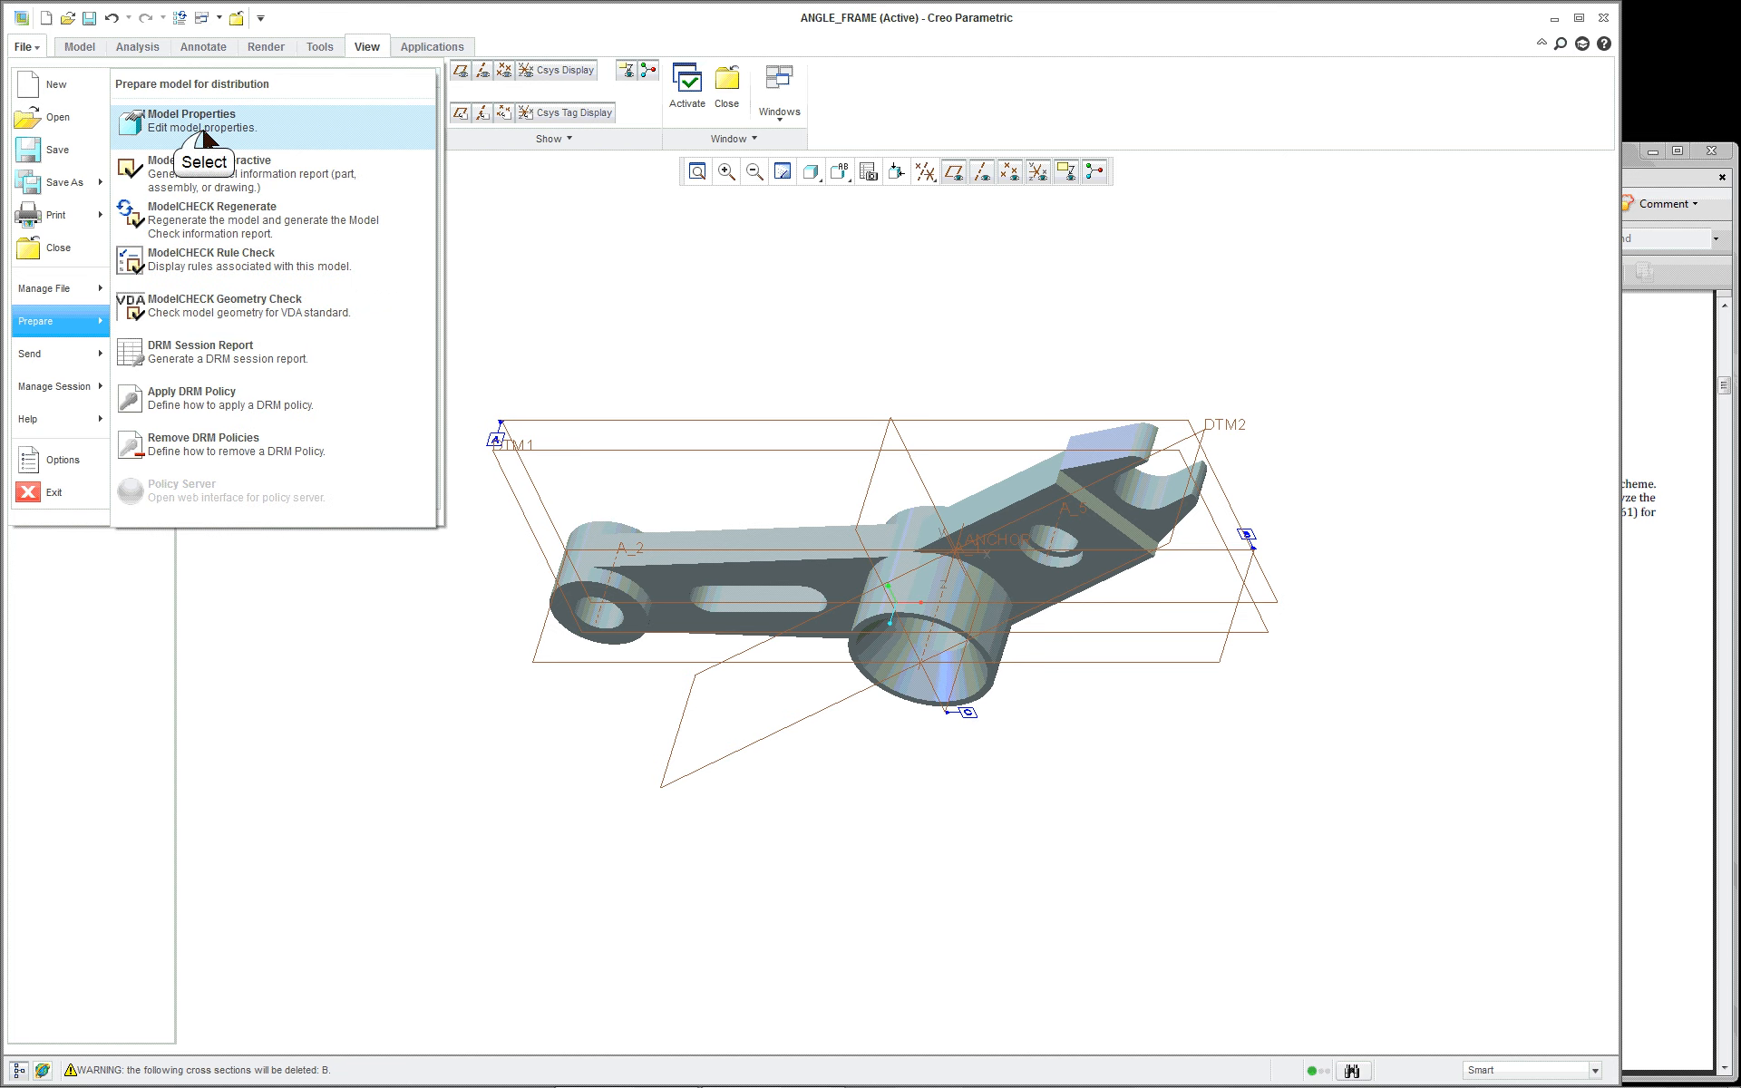
left_click(203, 137)
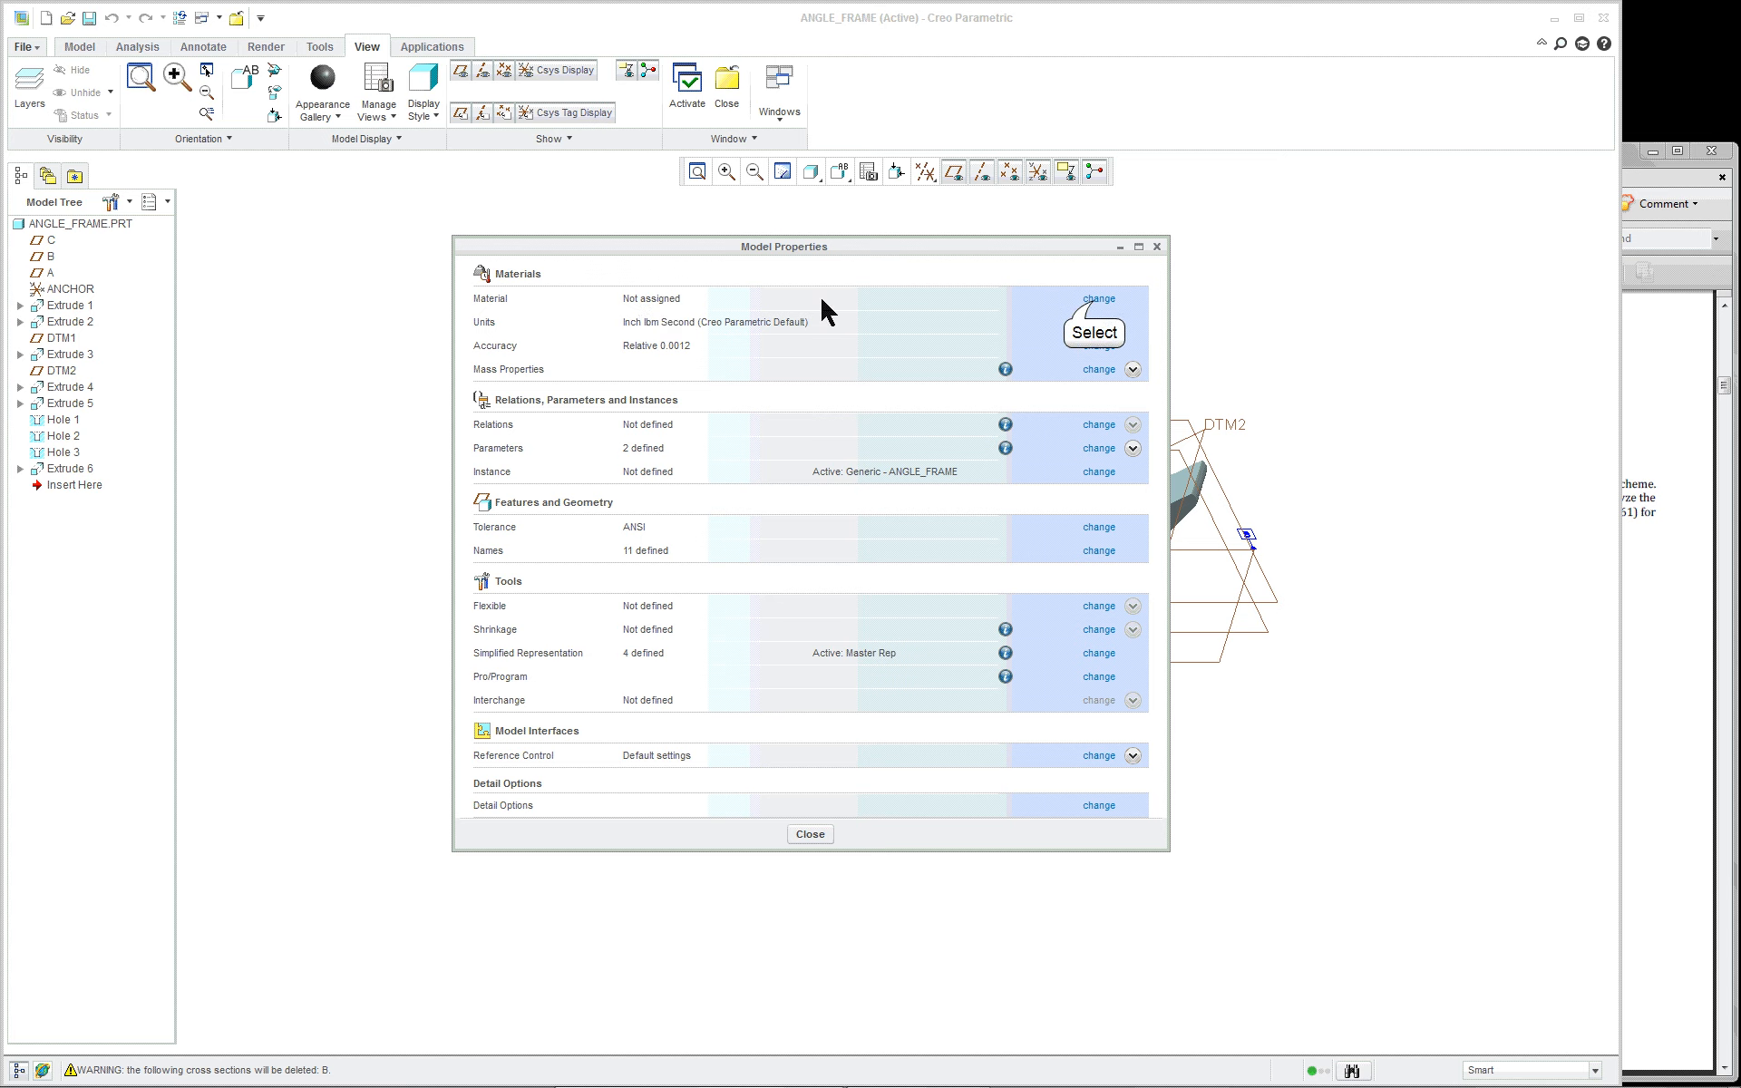
left_click(1097, 300)
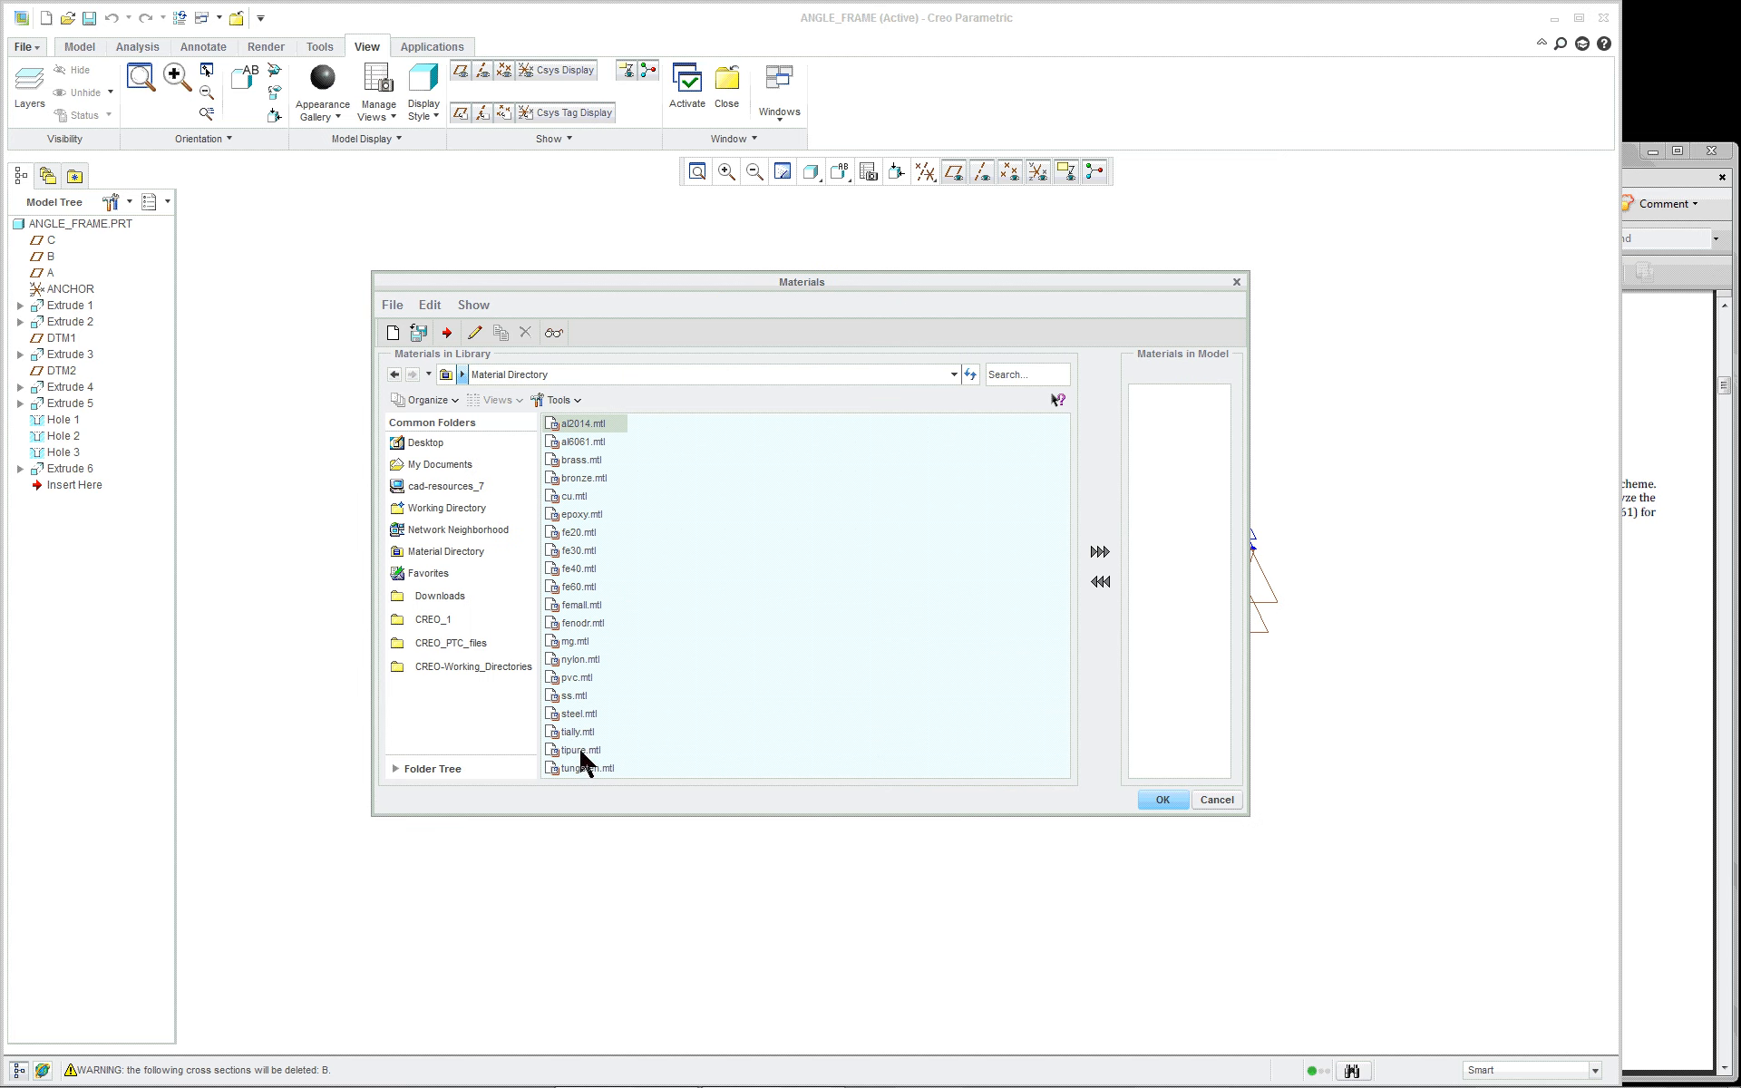
left_click(578, 661)
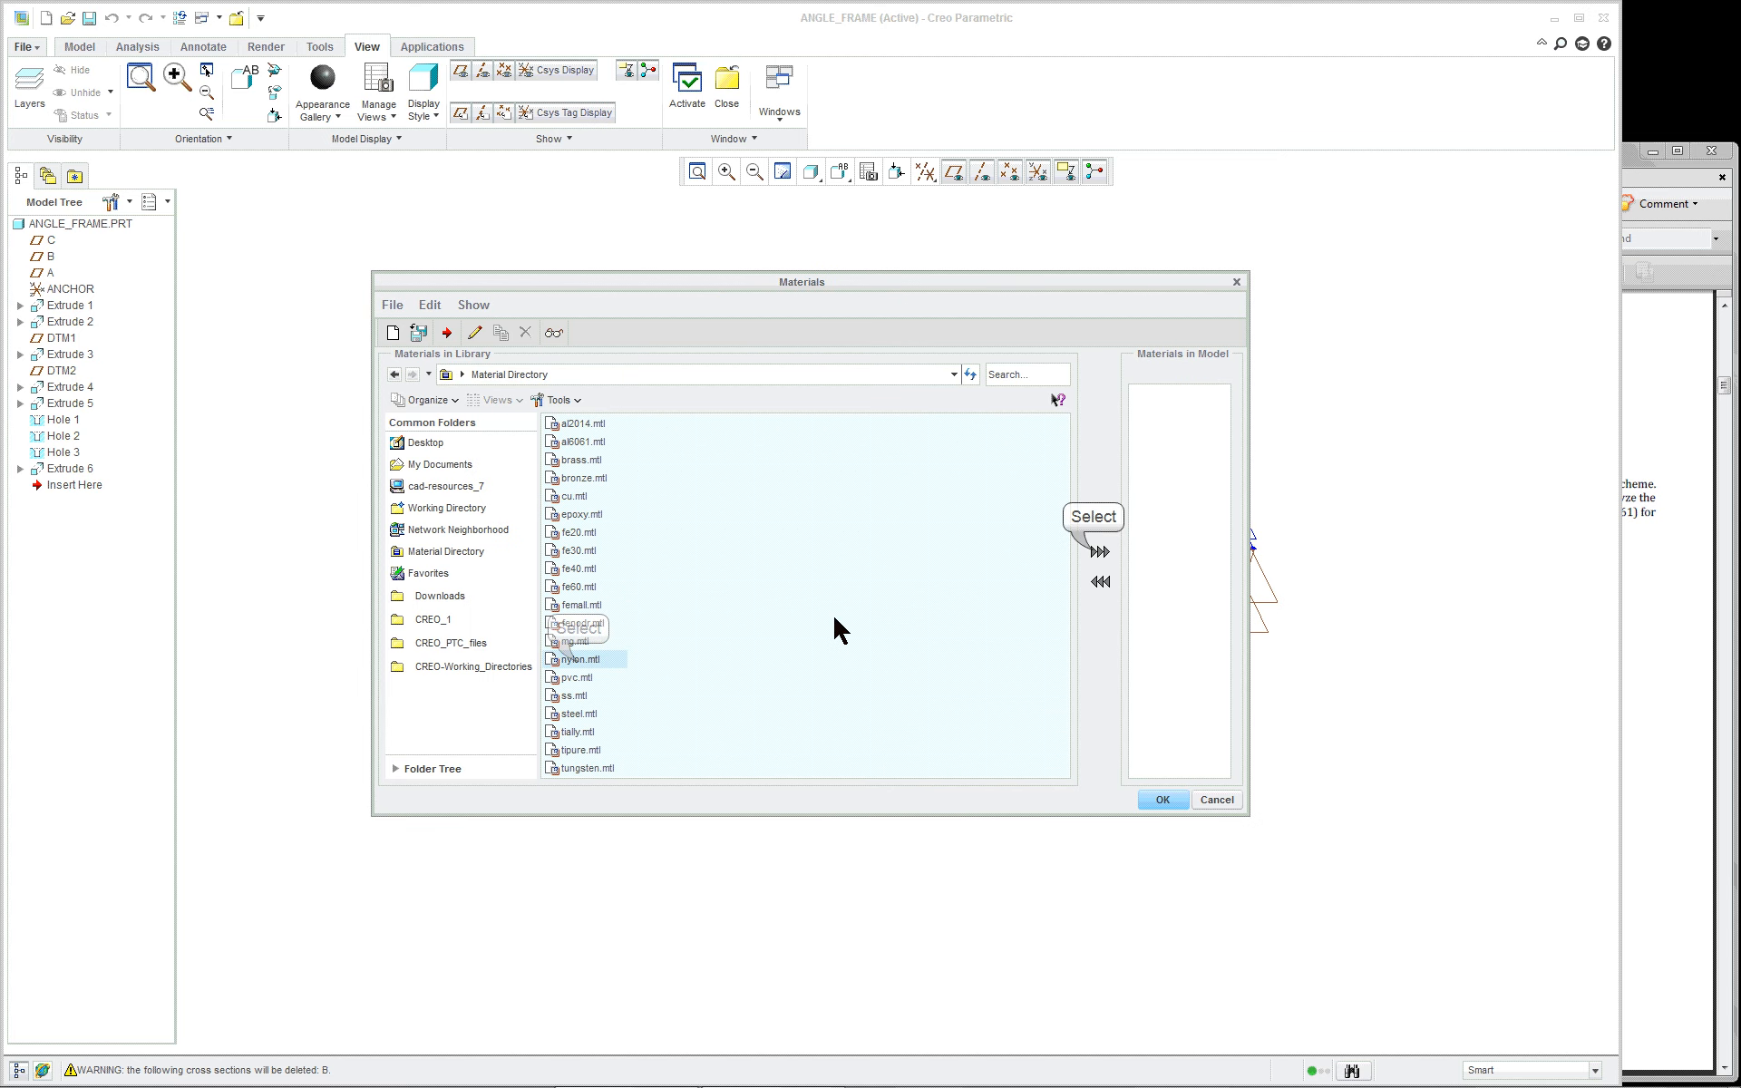
left_click(1099, 552)
left_click(1165, 798)
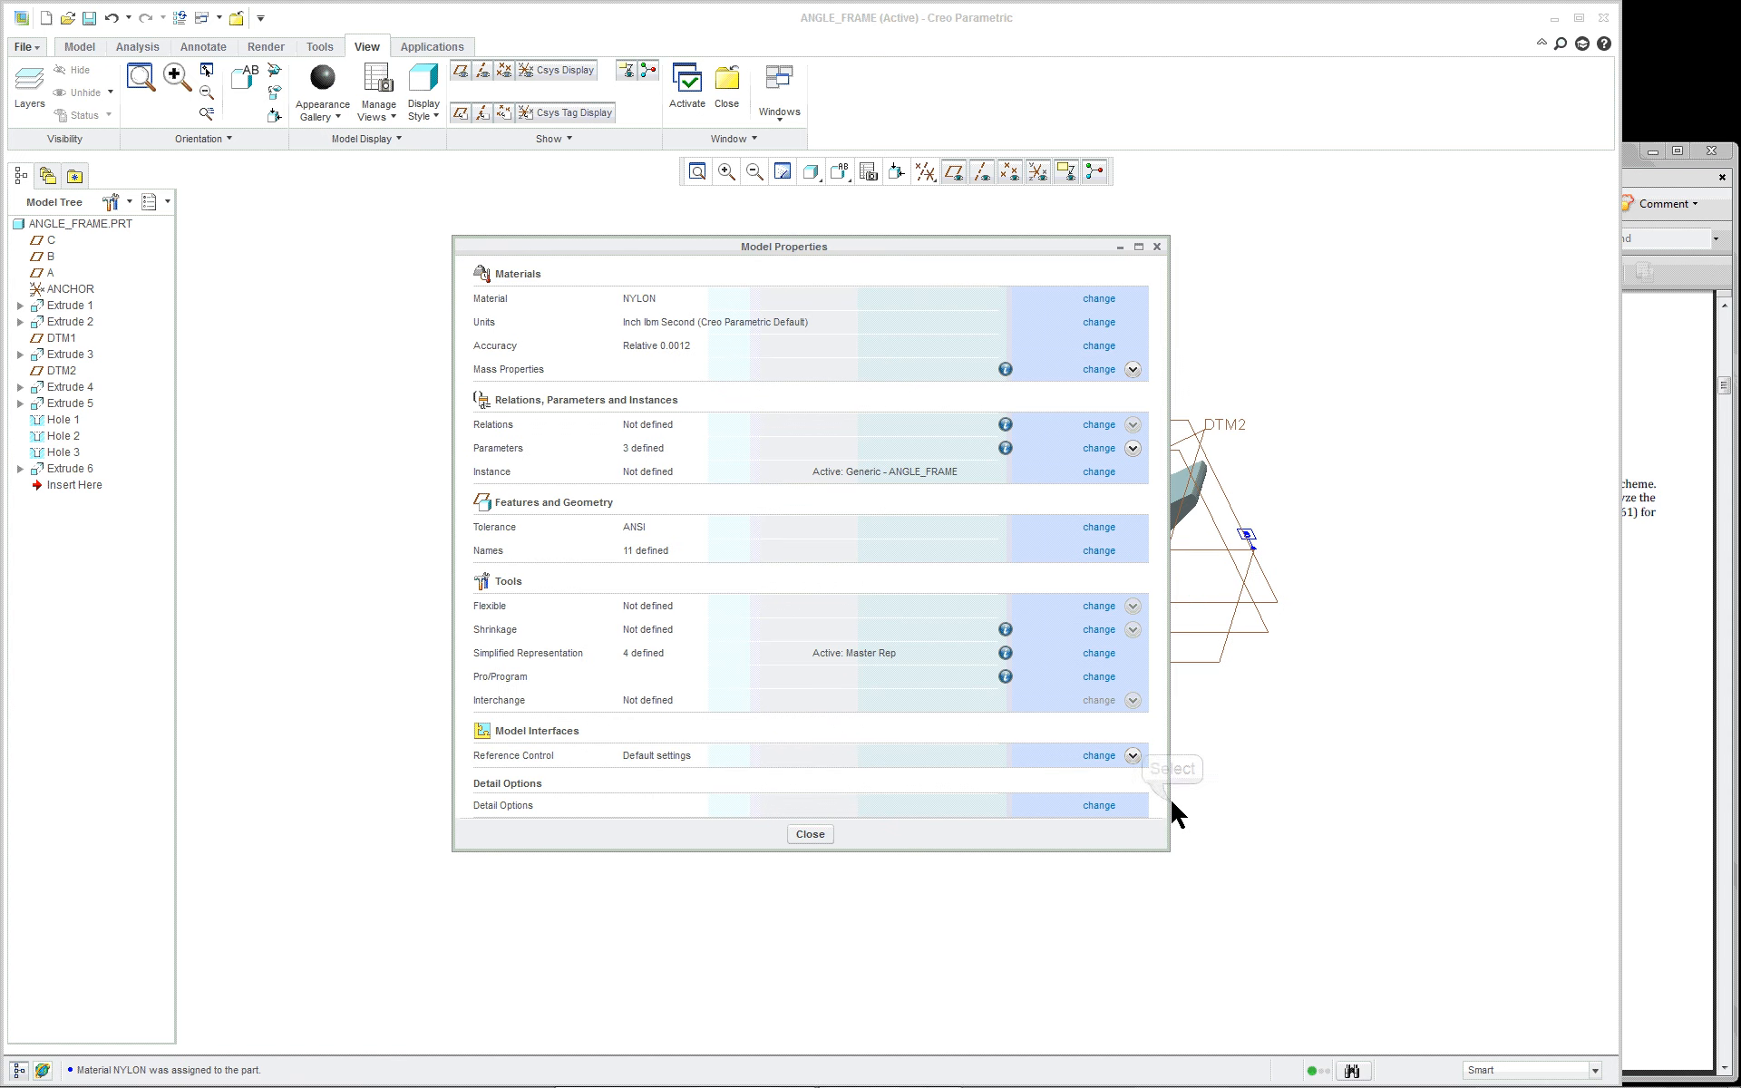
left_click(805, 835)
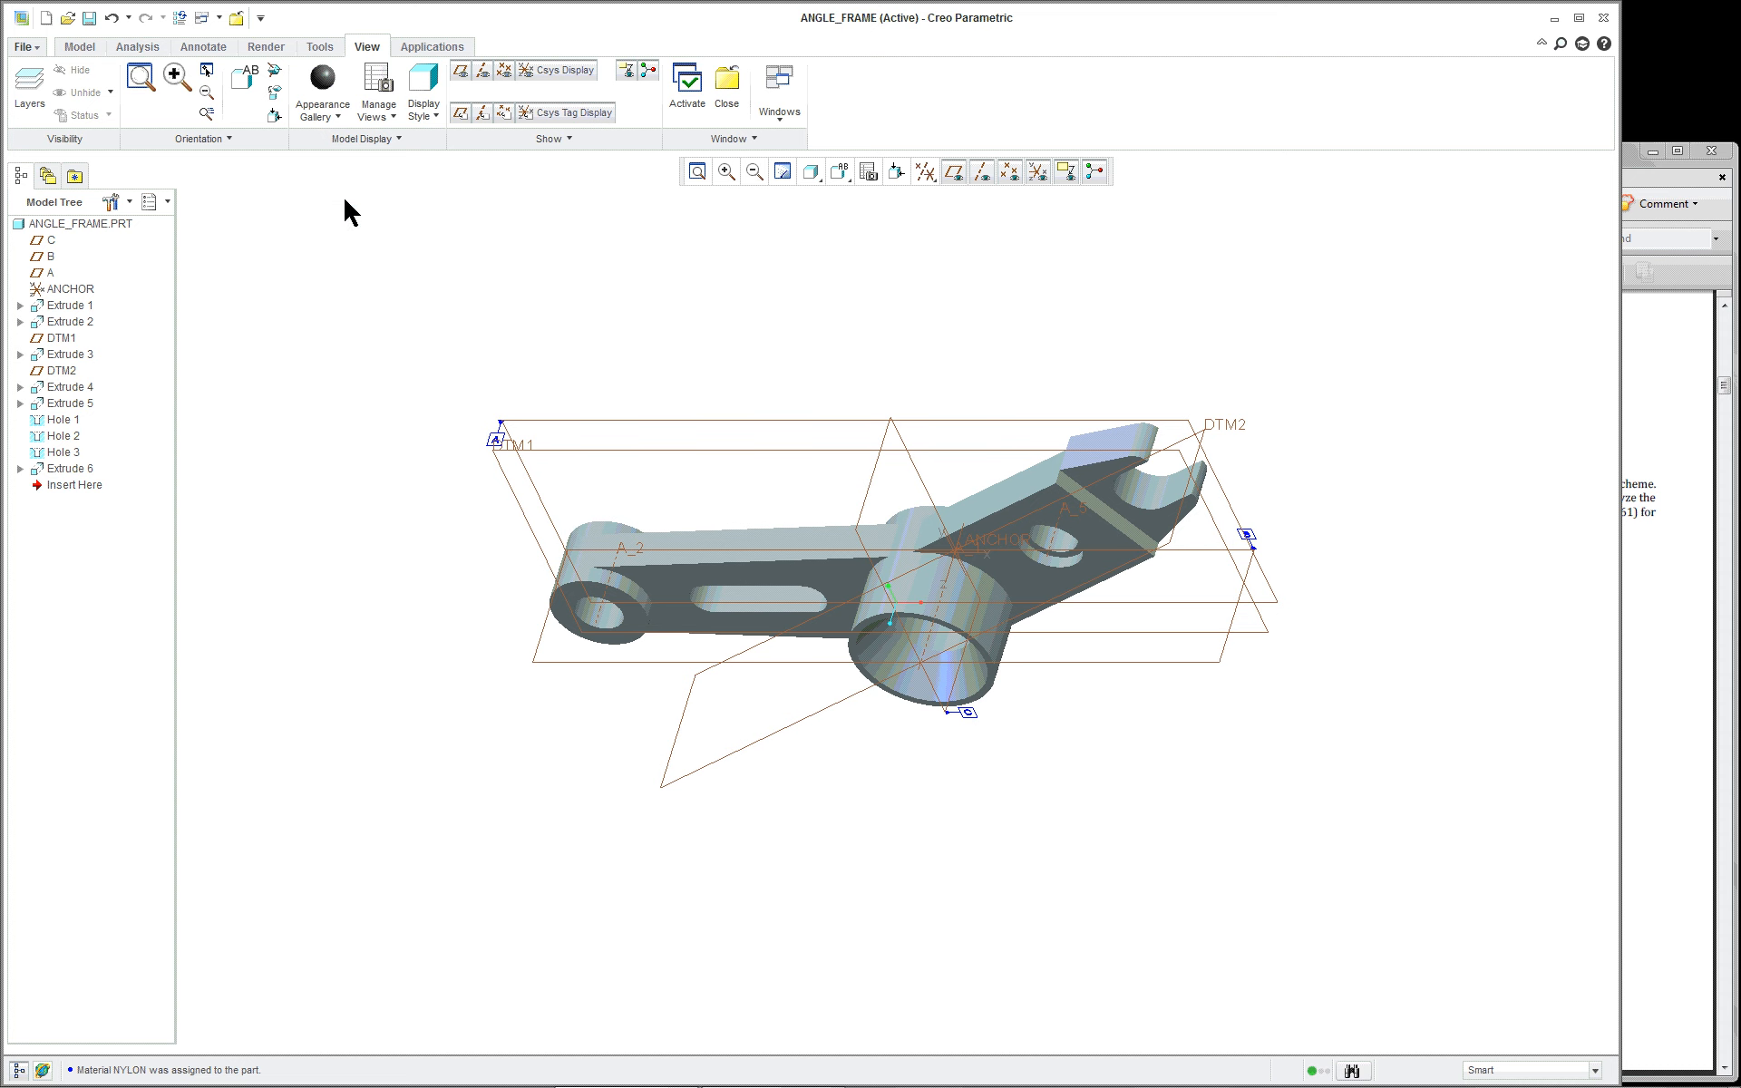
Step: Generate the model information report, review the part's material and length unit, and close the report
left_click(320, 46)
left_click(80, 92)
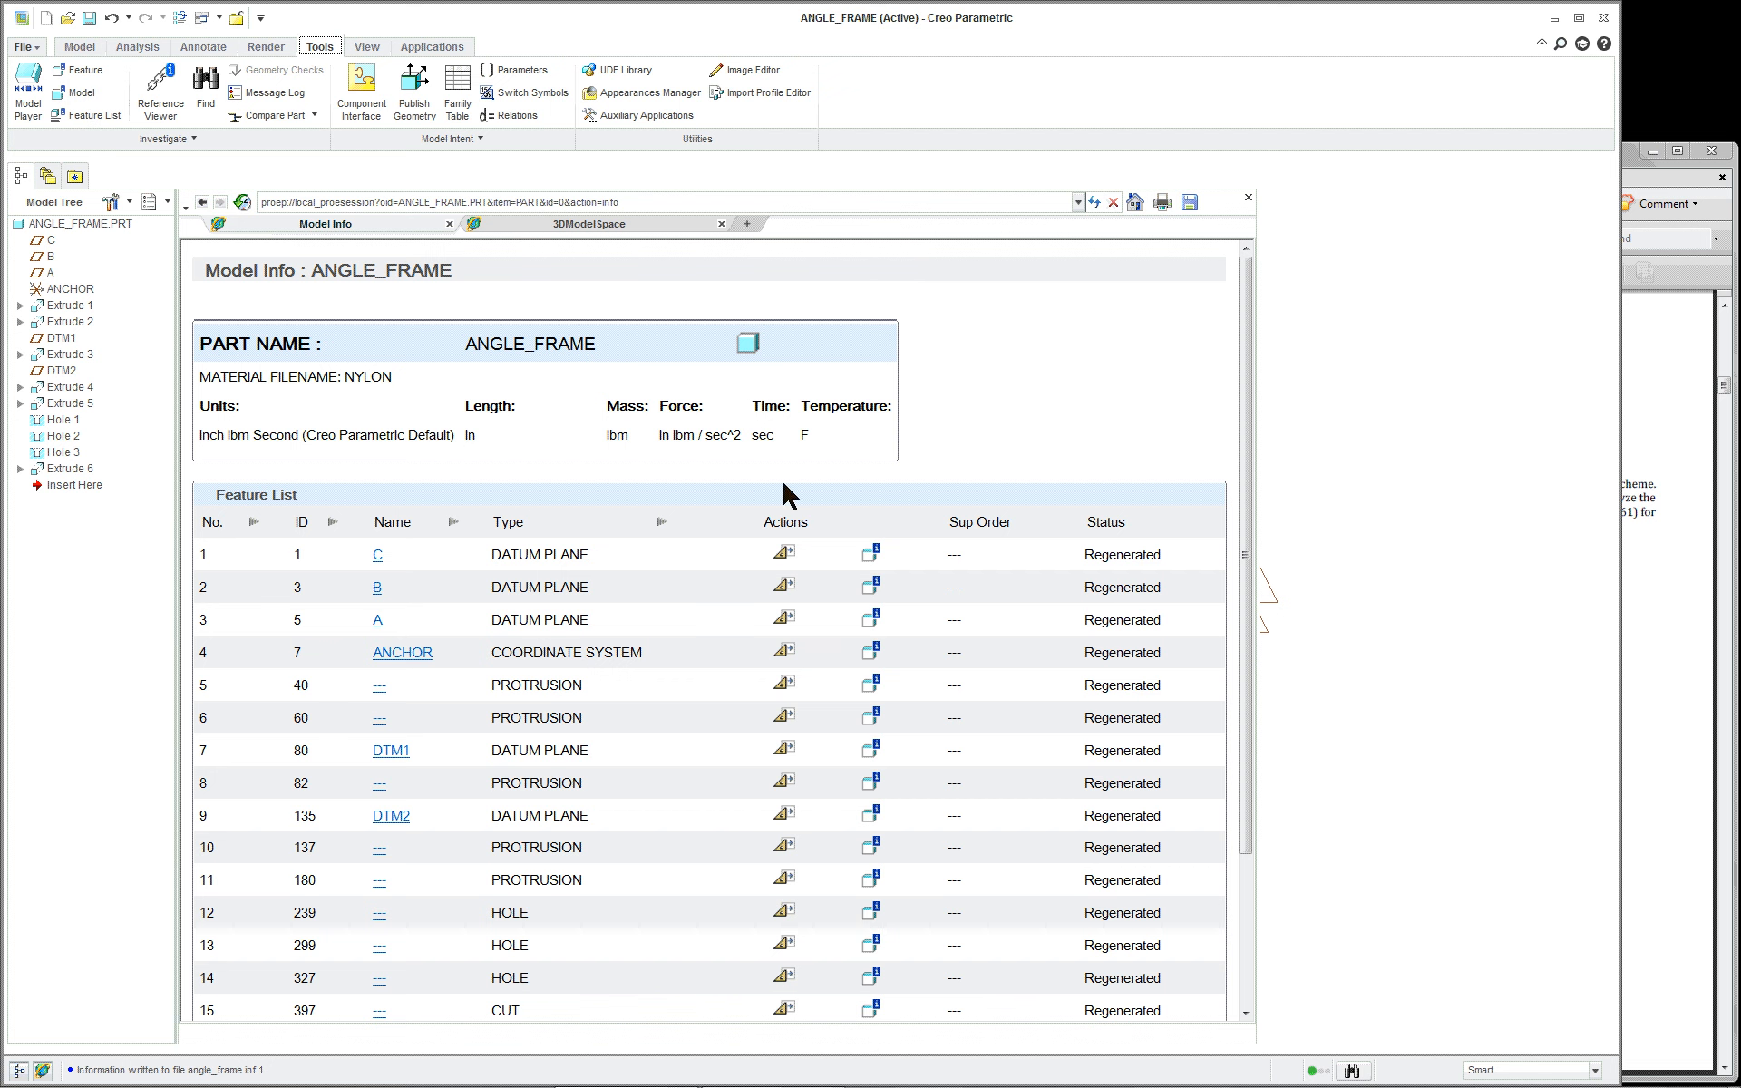
double_click(368, 377)
double_click(469, 434)
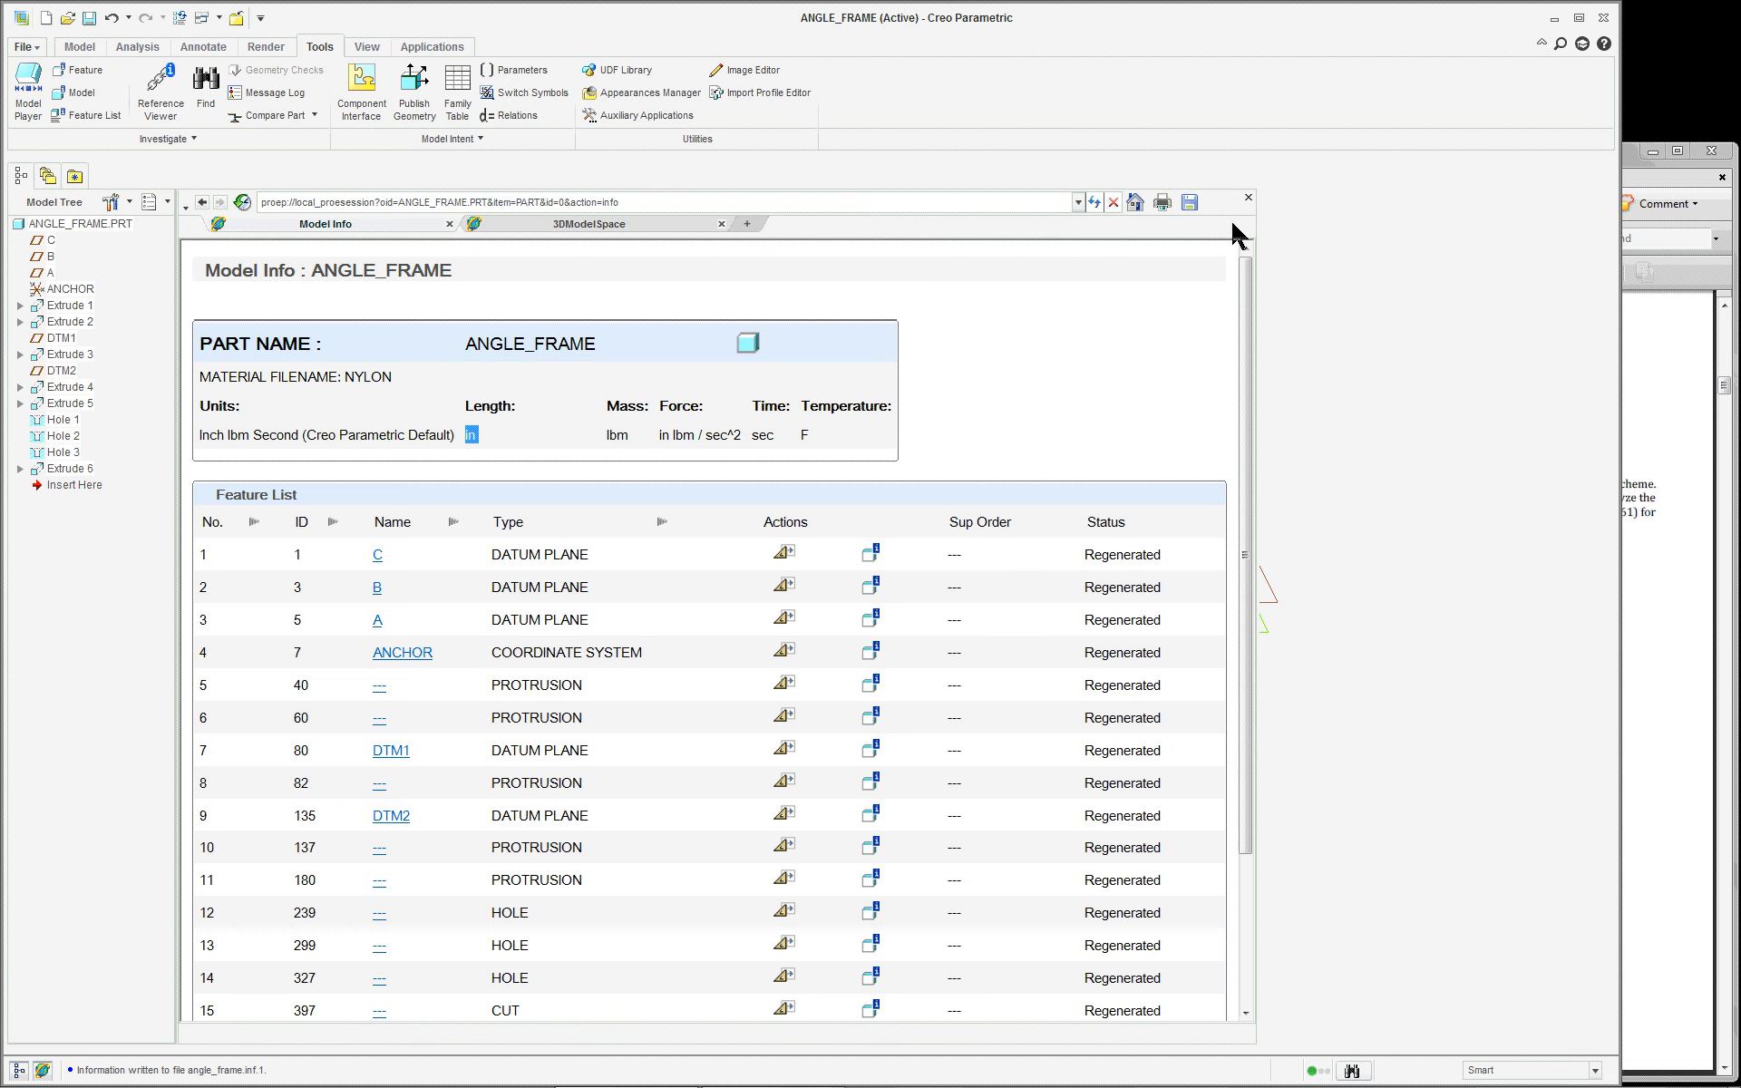
left_click(42, 1071)
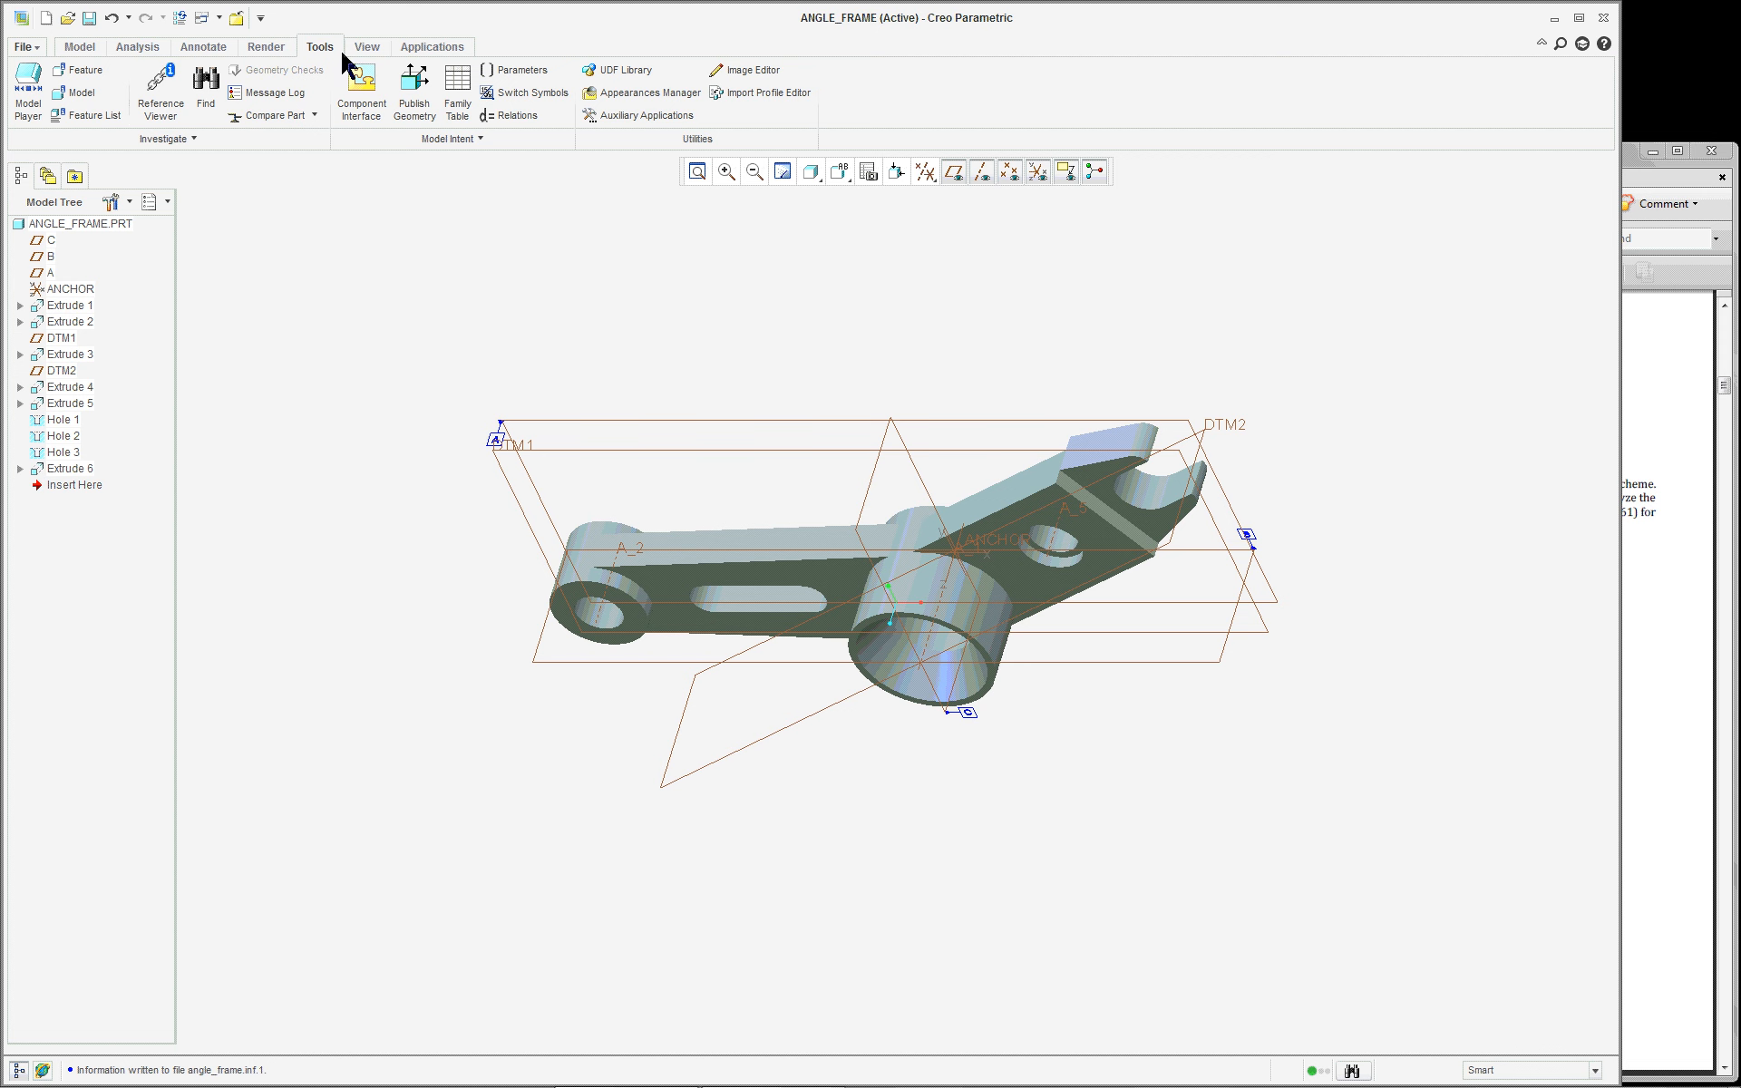
Step: Replay the part's build history with the Model Player from the beginning up to feature 5, the first extrusion
left_click(28, 100)
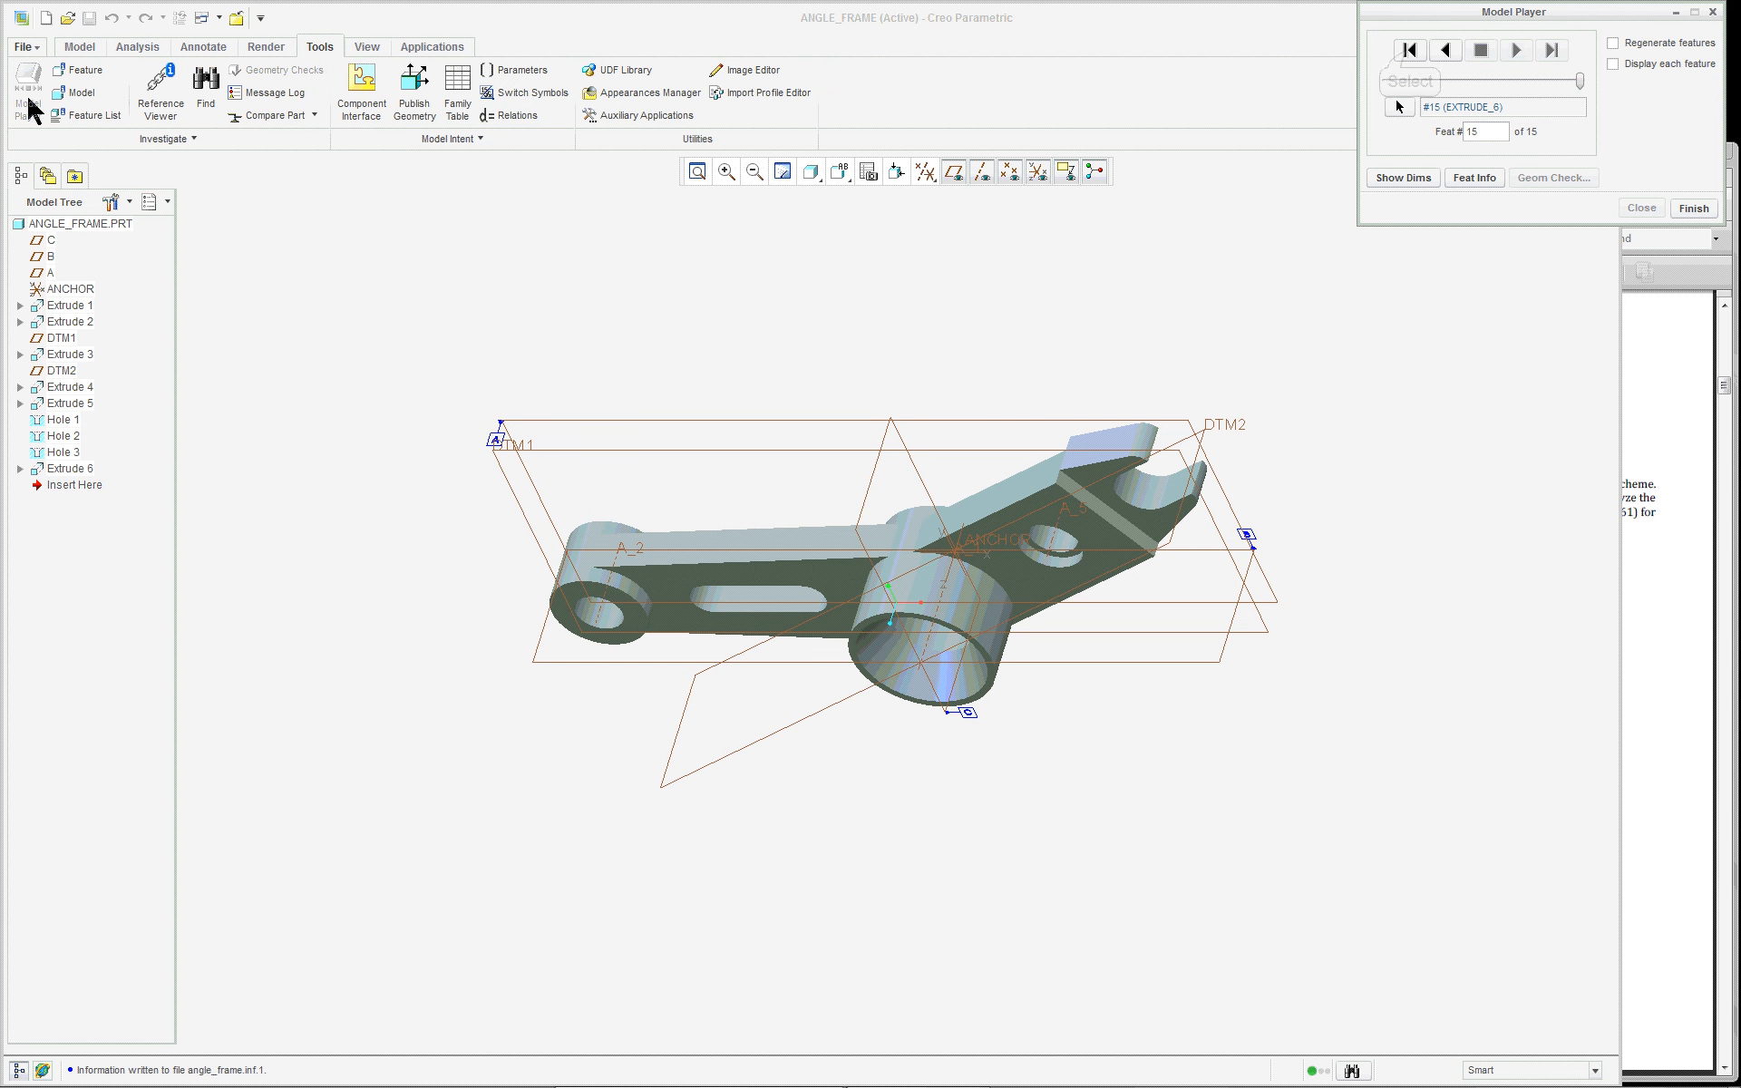
left_click(1410, 50)
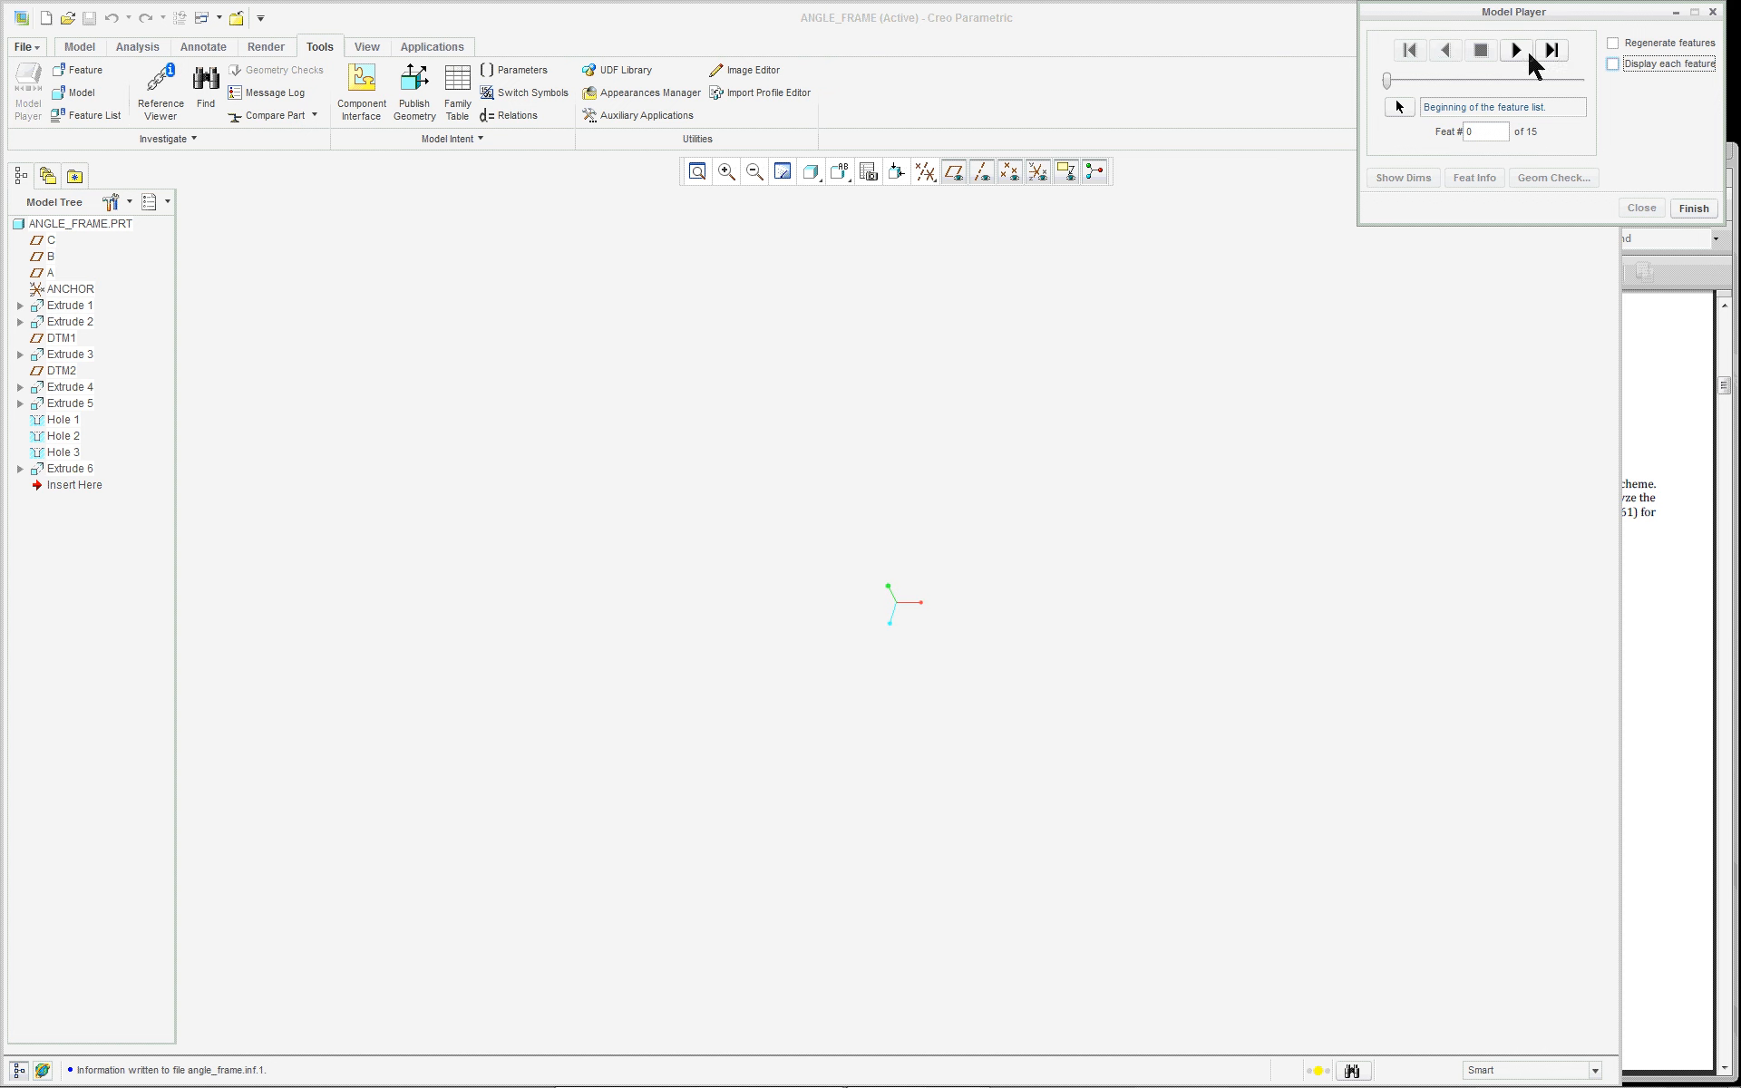
left_click(1517, 51)
left_click(1517, 51)
left_click(1516, 51)
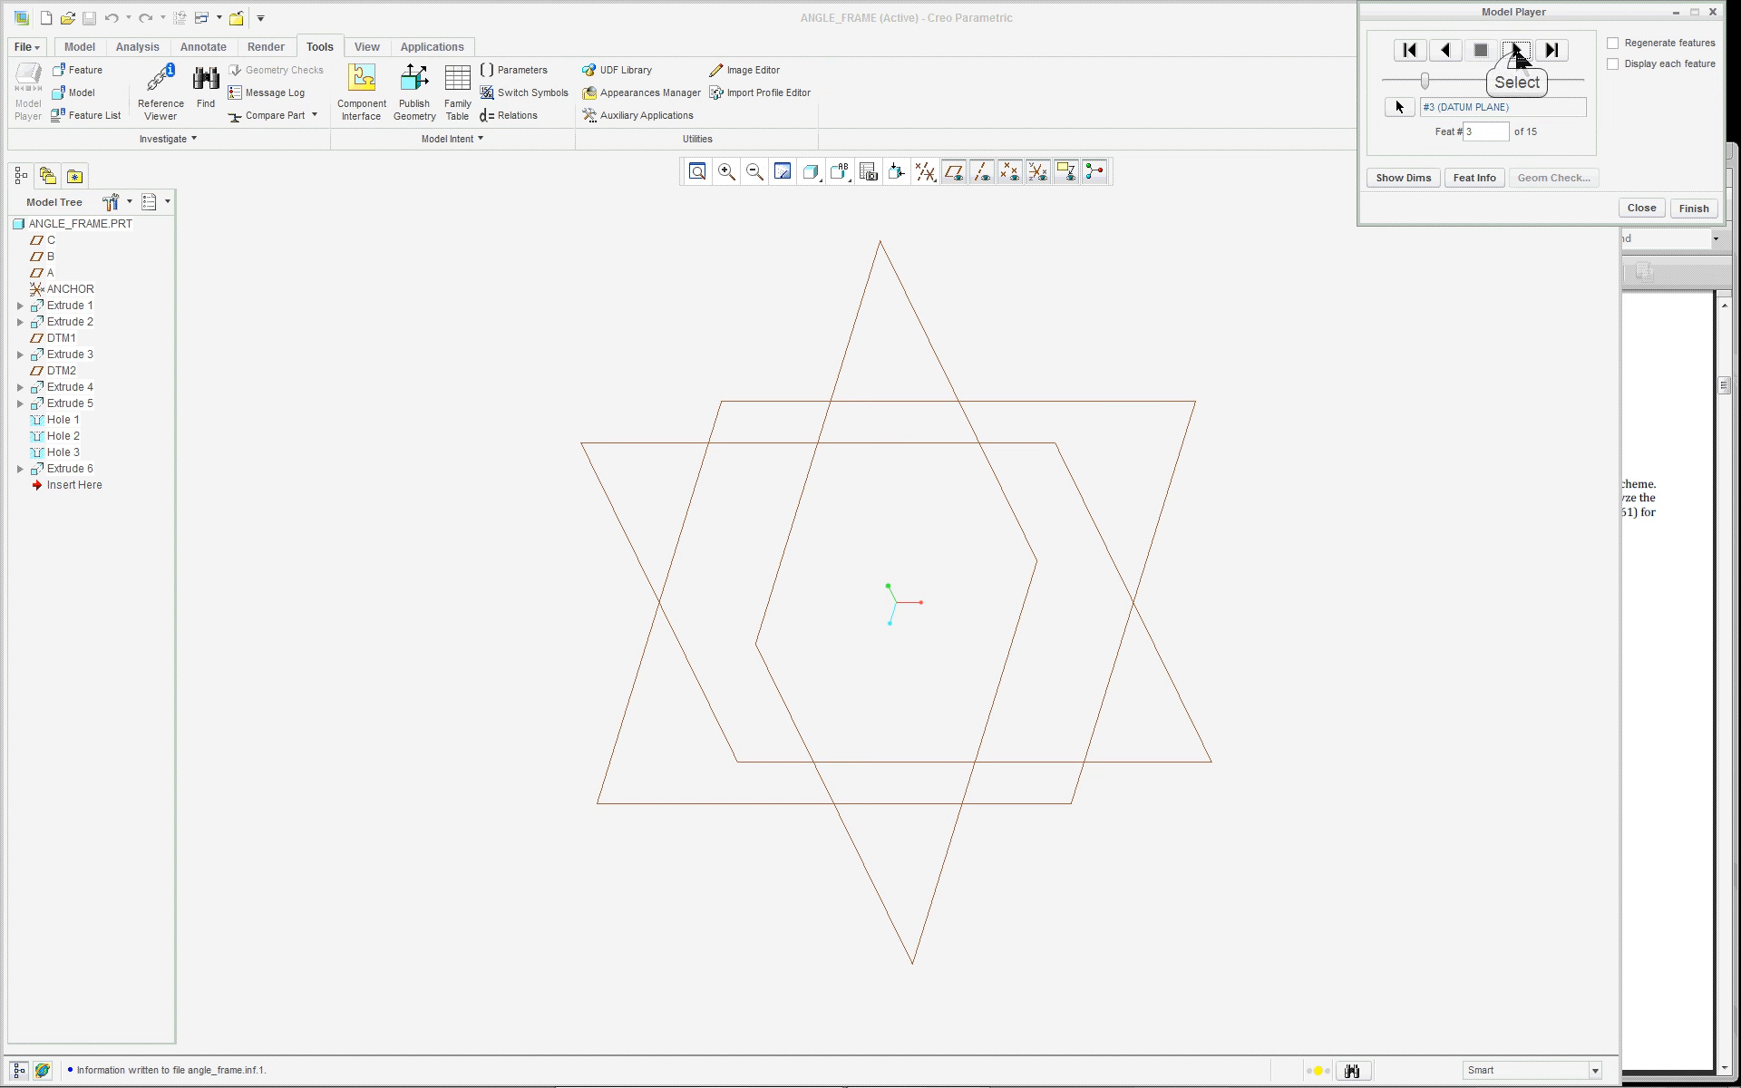
left_click(1516, 51)
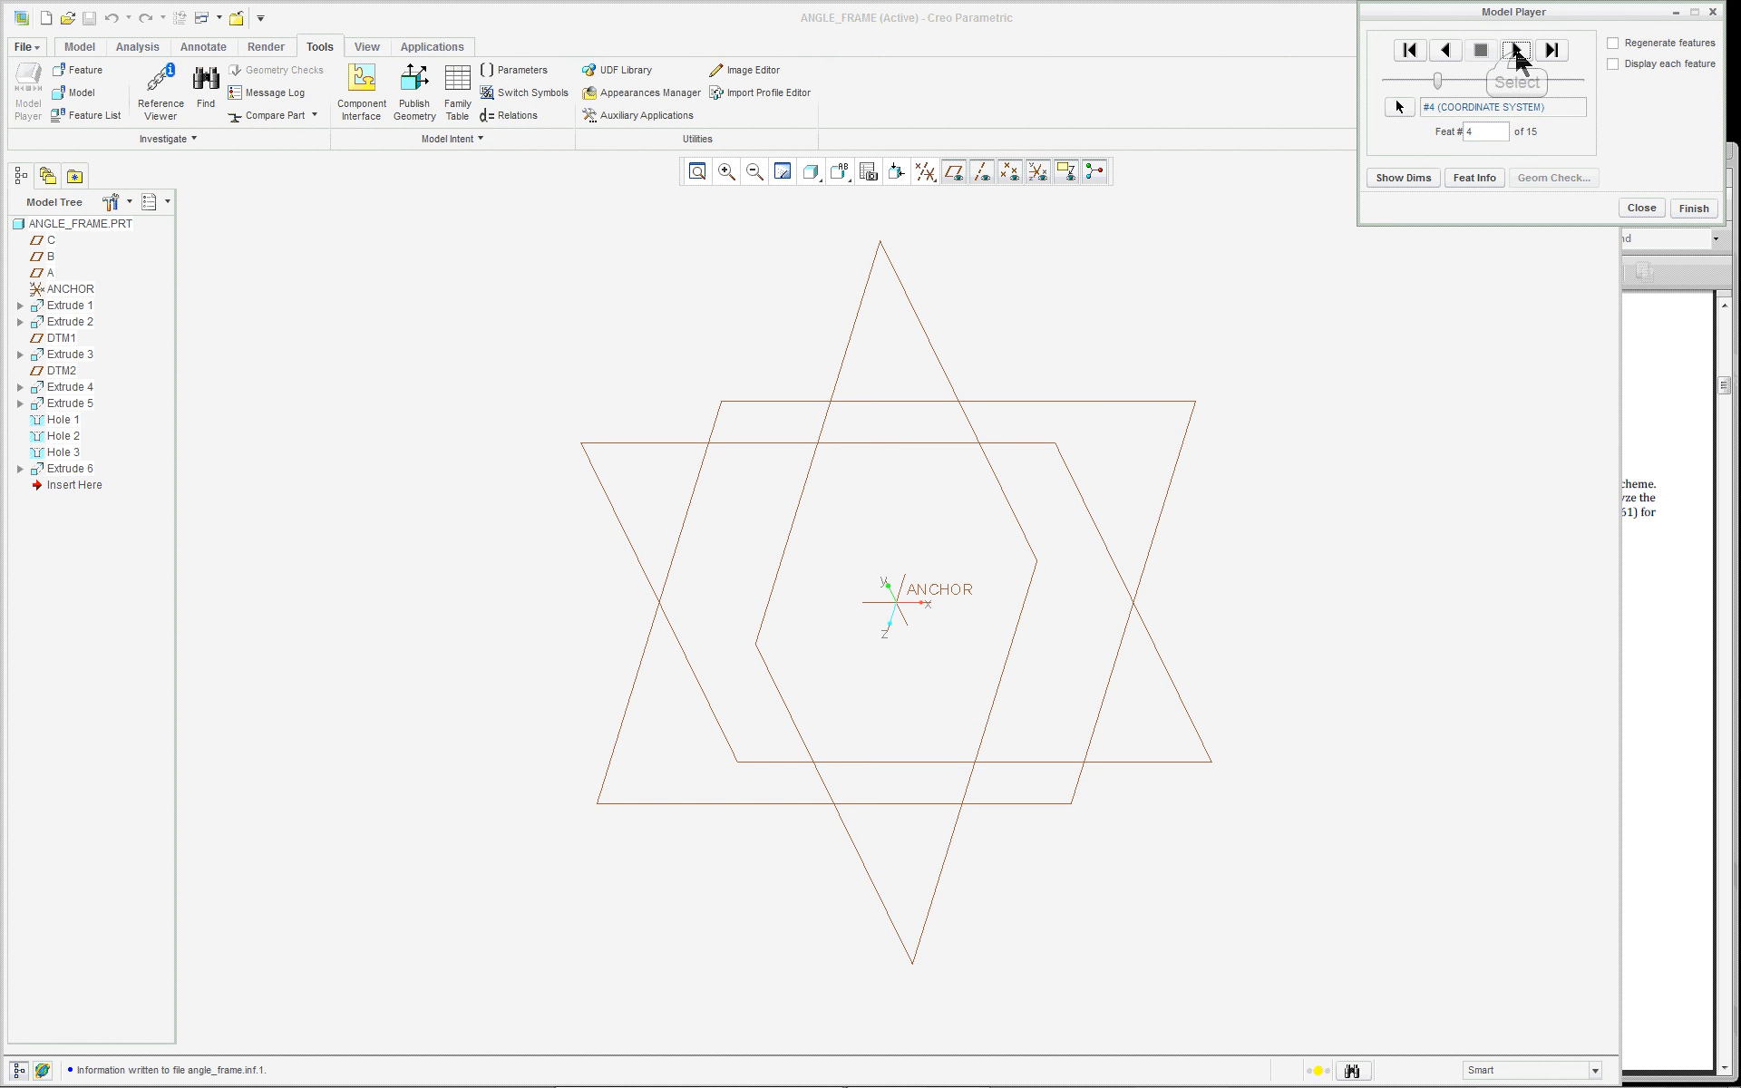
left_click(1516, 51)
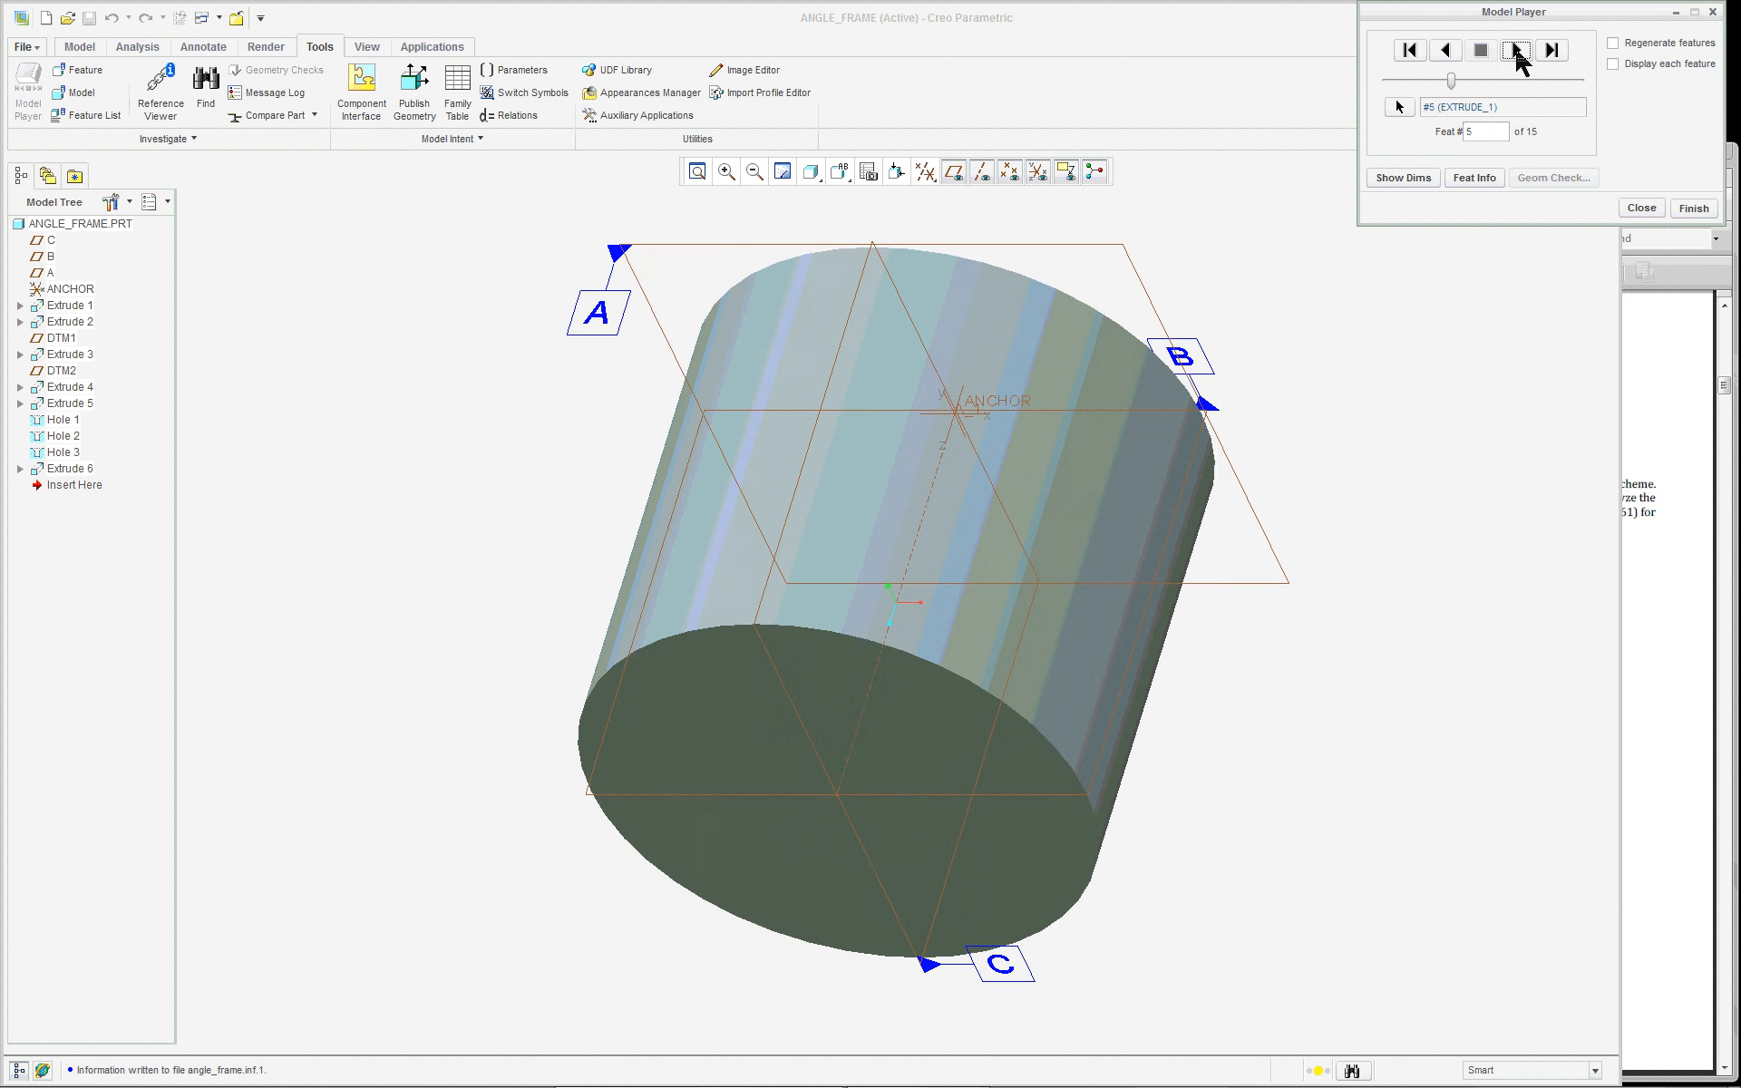
Step: Show the first extrusion's dimensions and examine the cylinder's diameter and height
left_click(1403, 177)
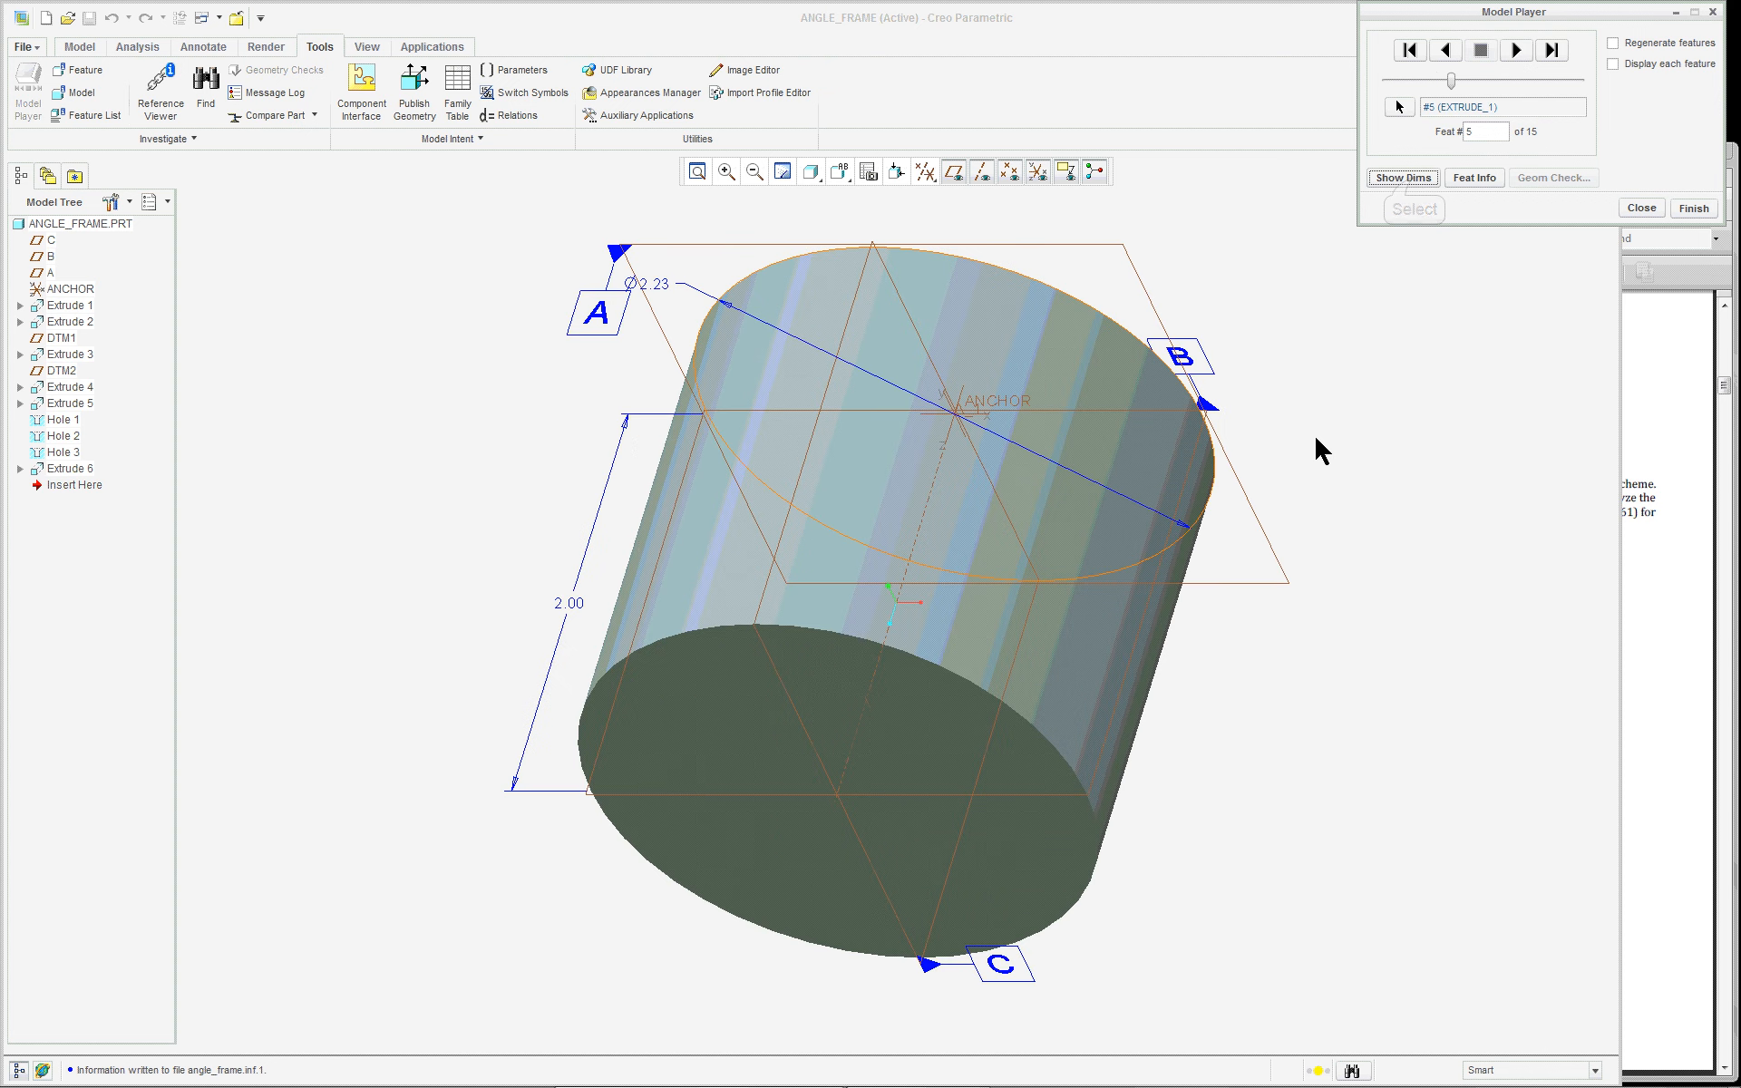
scroll(1312, 443, "down", 3)
scroll(1370, 379, "down", 2)
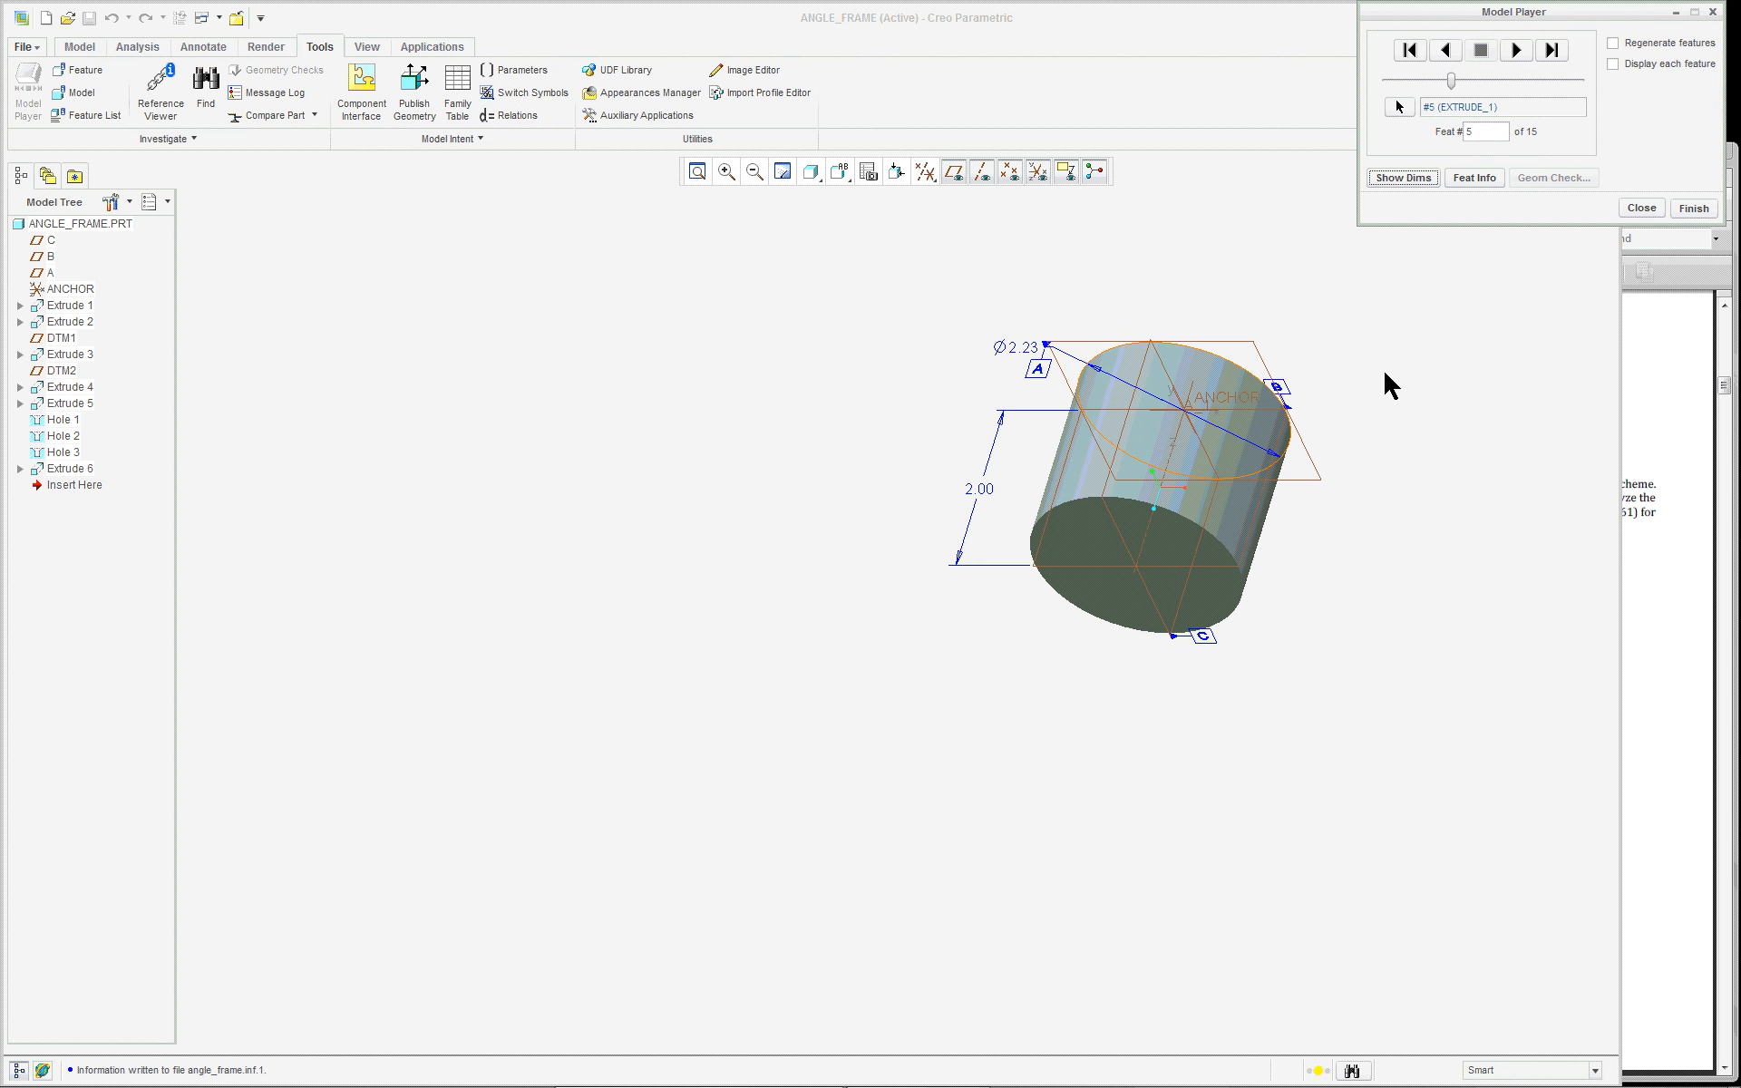
left_click(695, 171)
scroll(1337, 498, "up", 5)
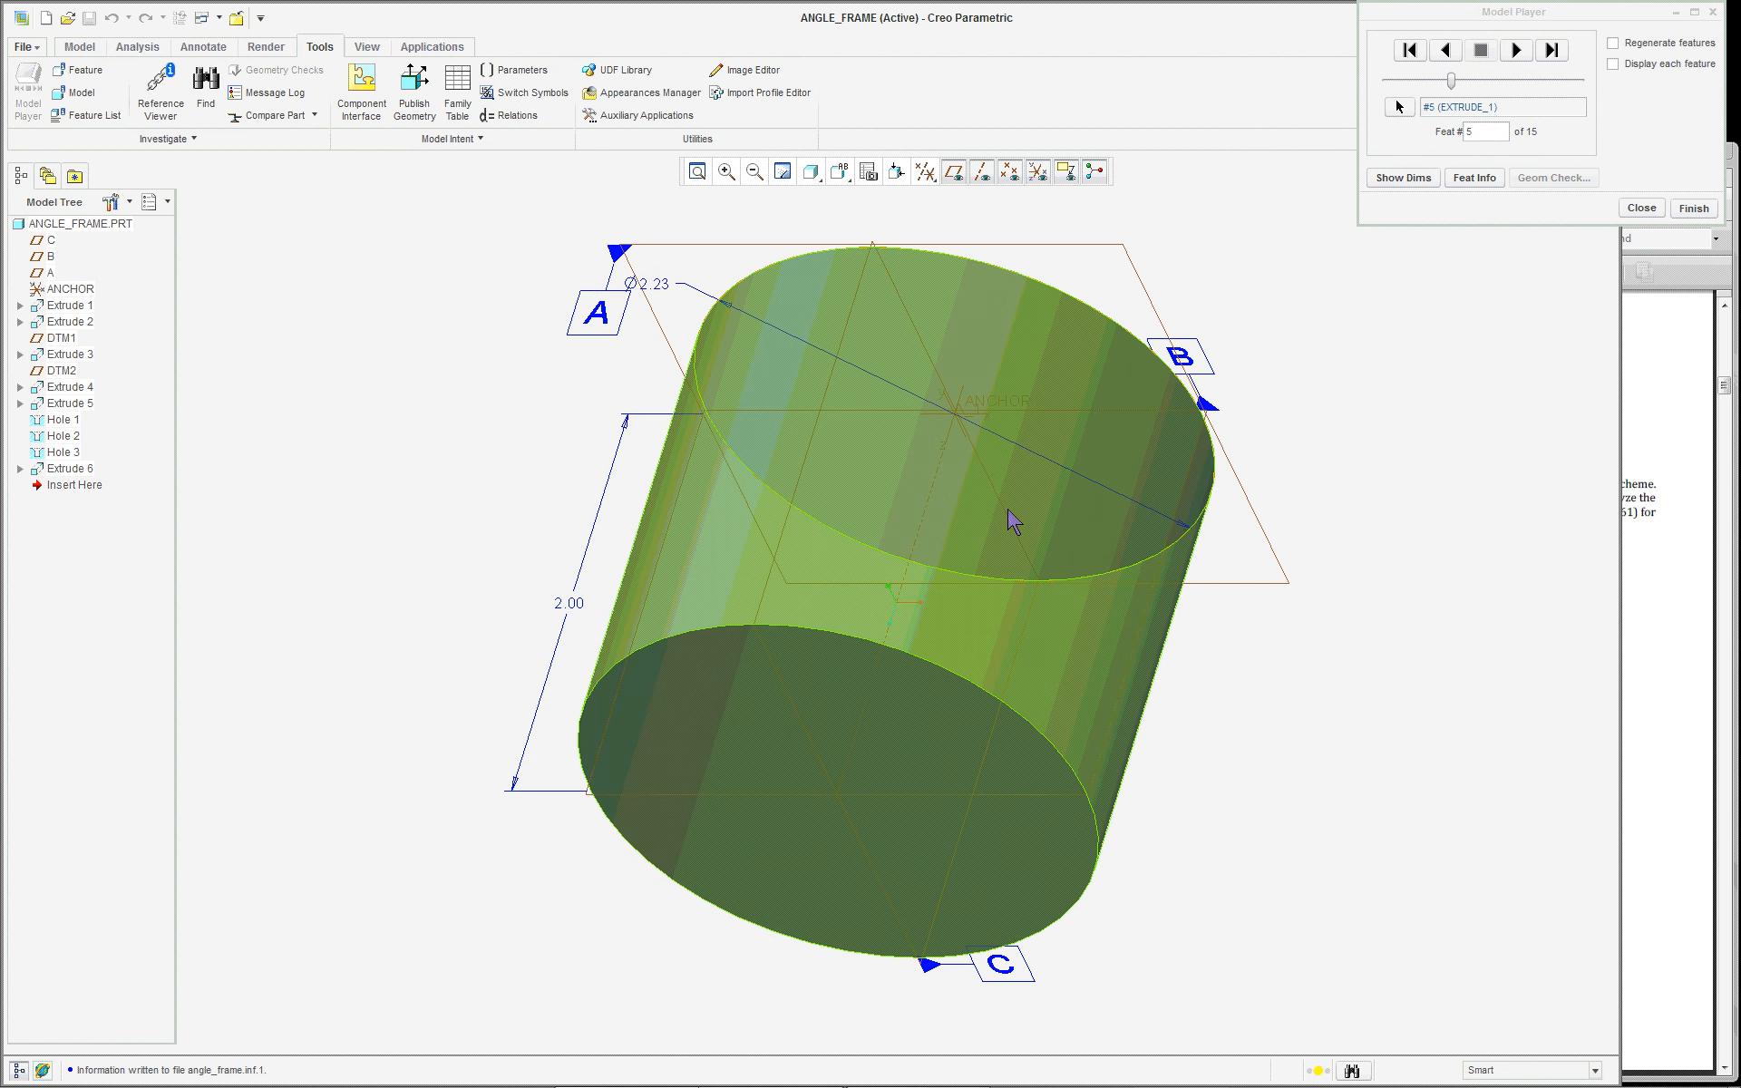
scroll(711, 489, "up", 1)
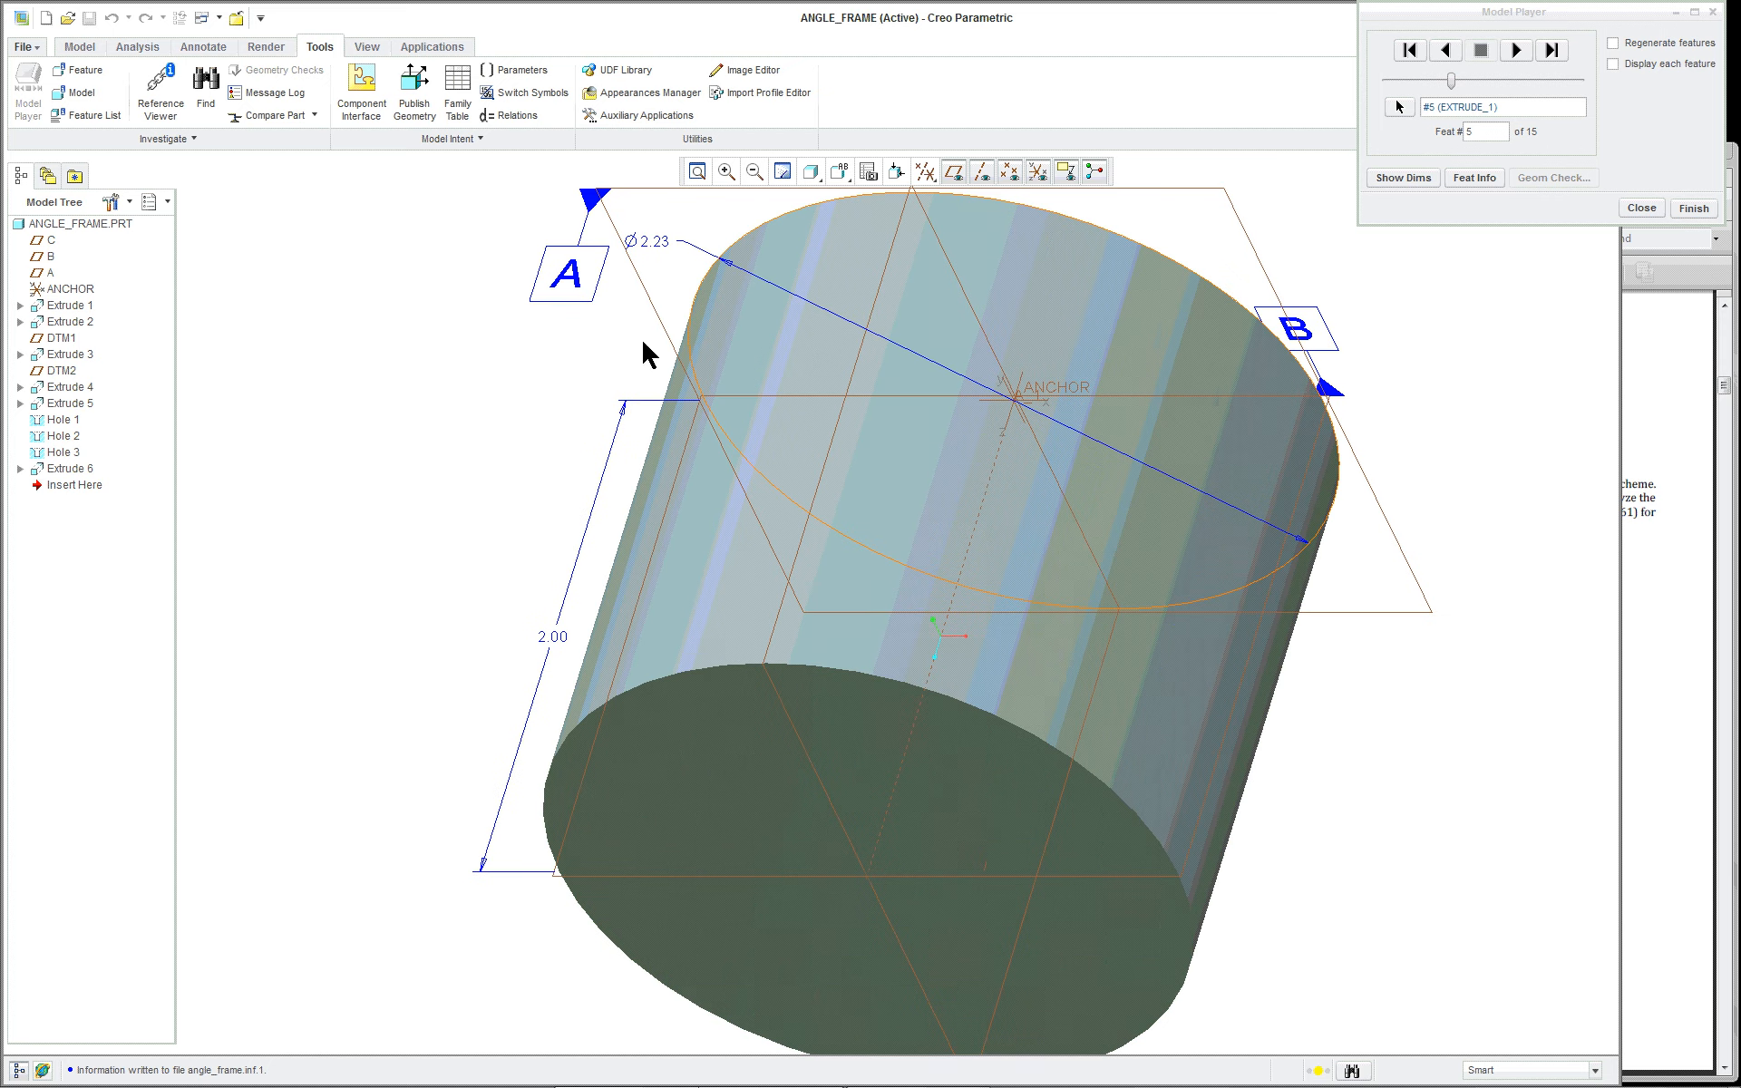
scroll(1339, 392, "down", 3)
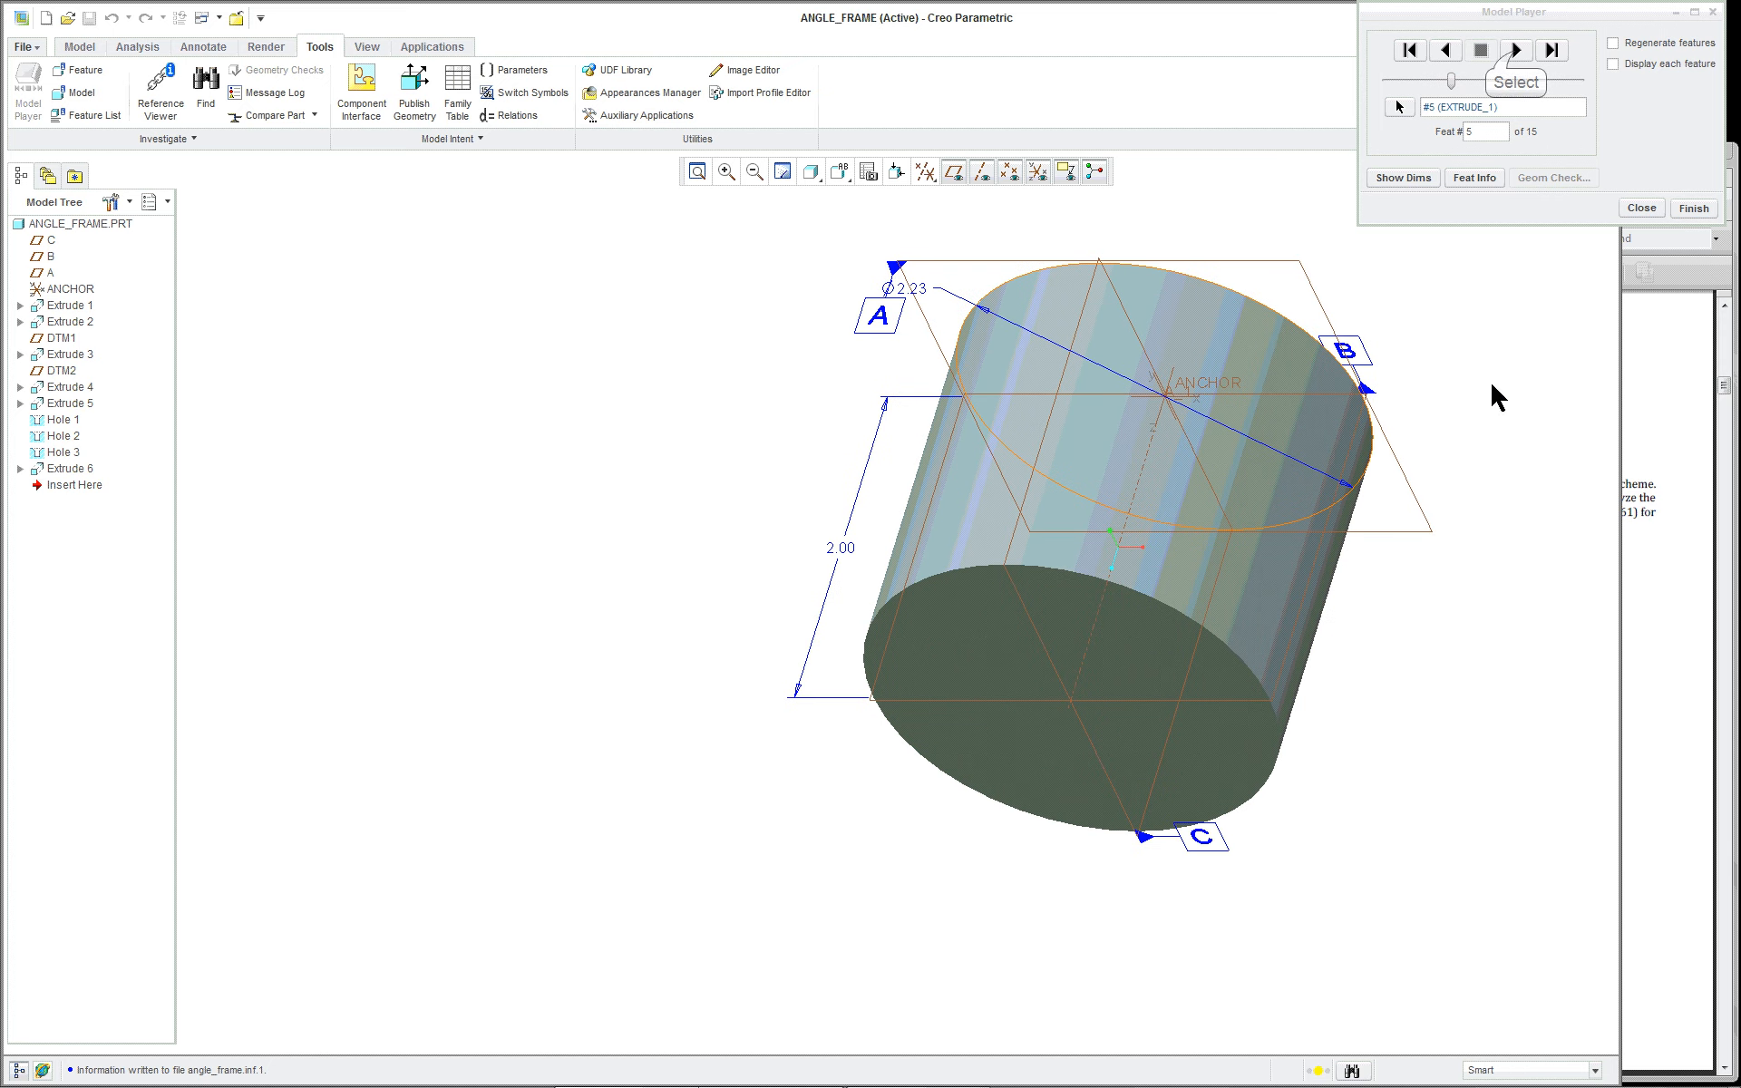
Step: Advance the replay through the second extrusion to feature 7, datum plane DTM1, and show the plane's offset dimension
left_click(1516, 50)
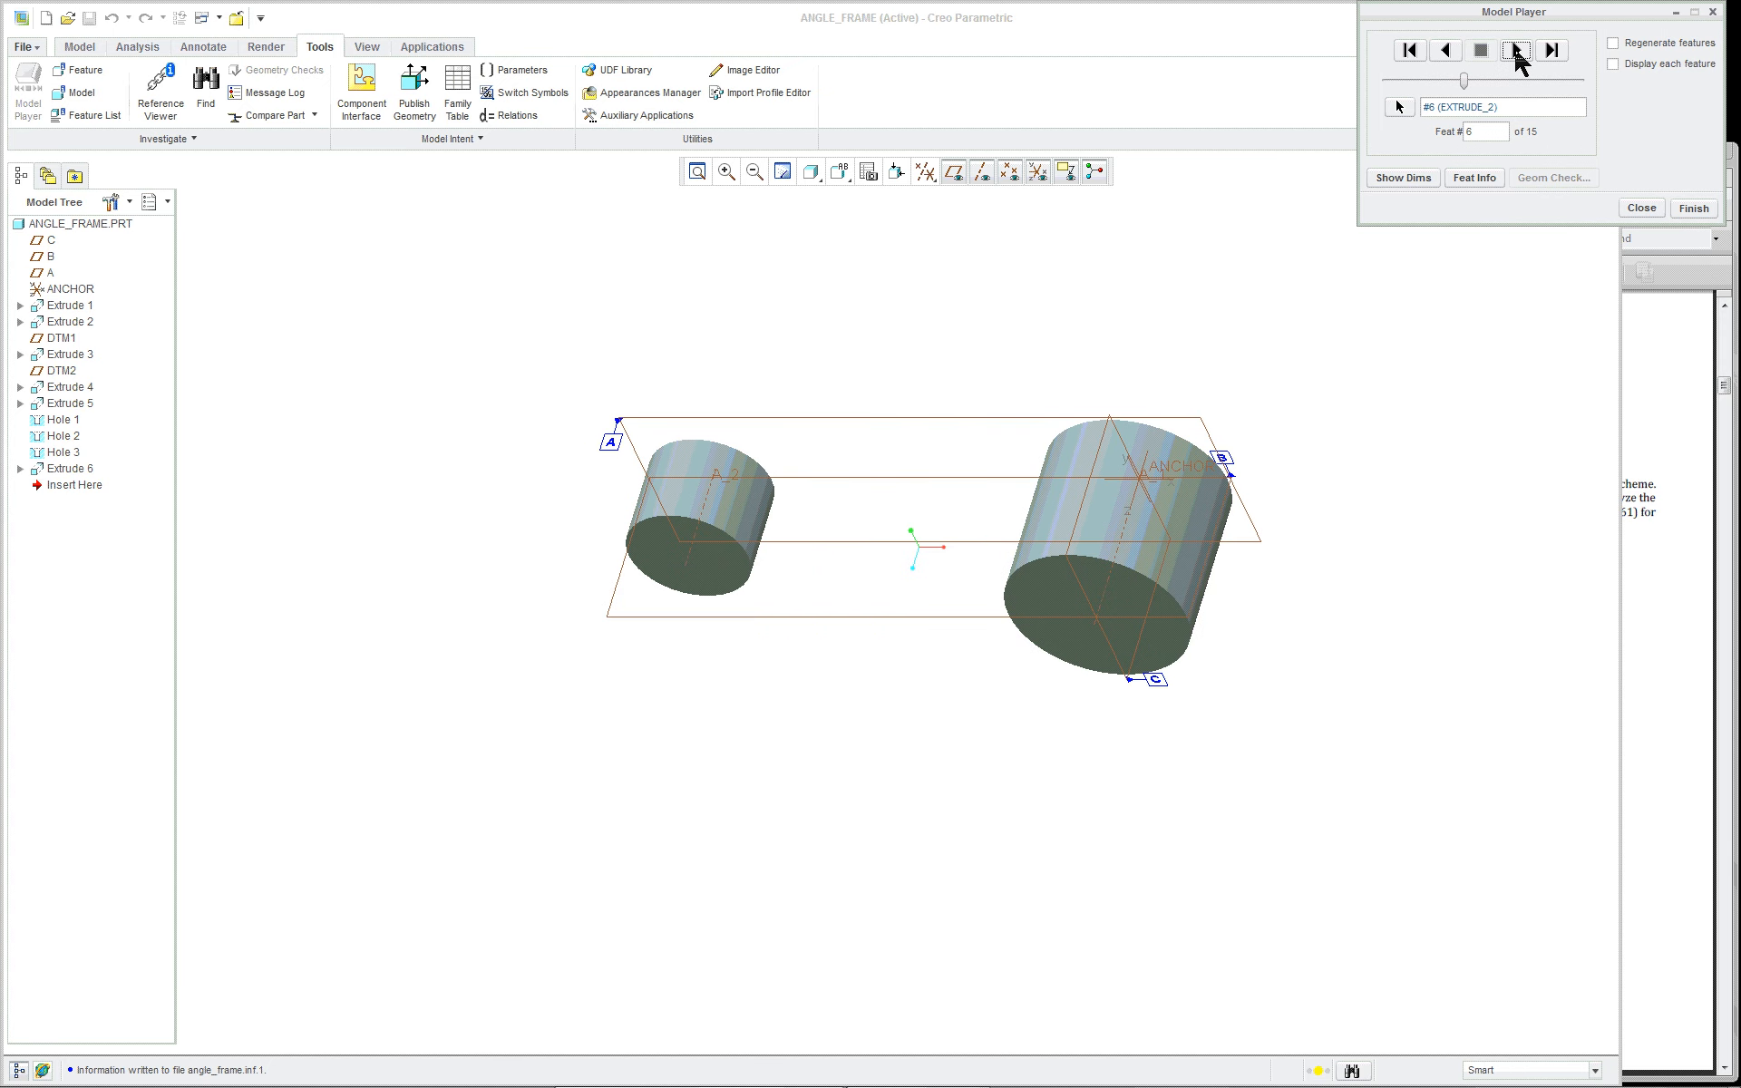
left_click(734, 499)
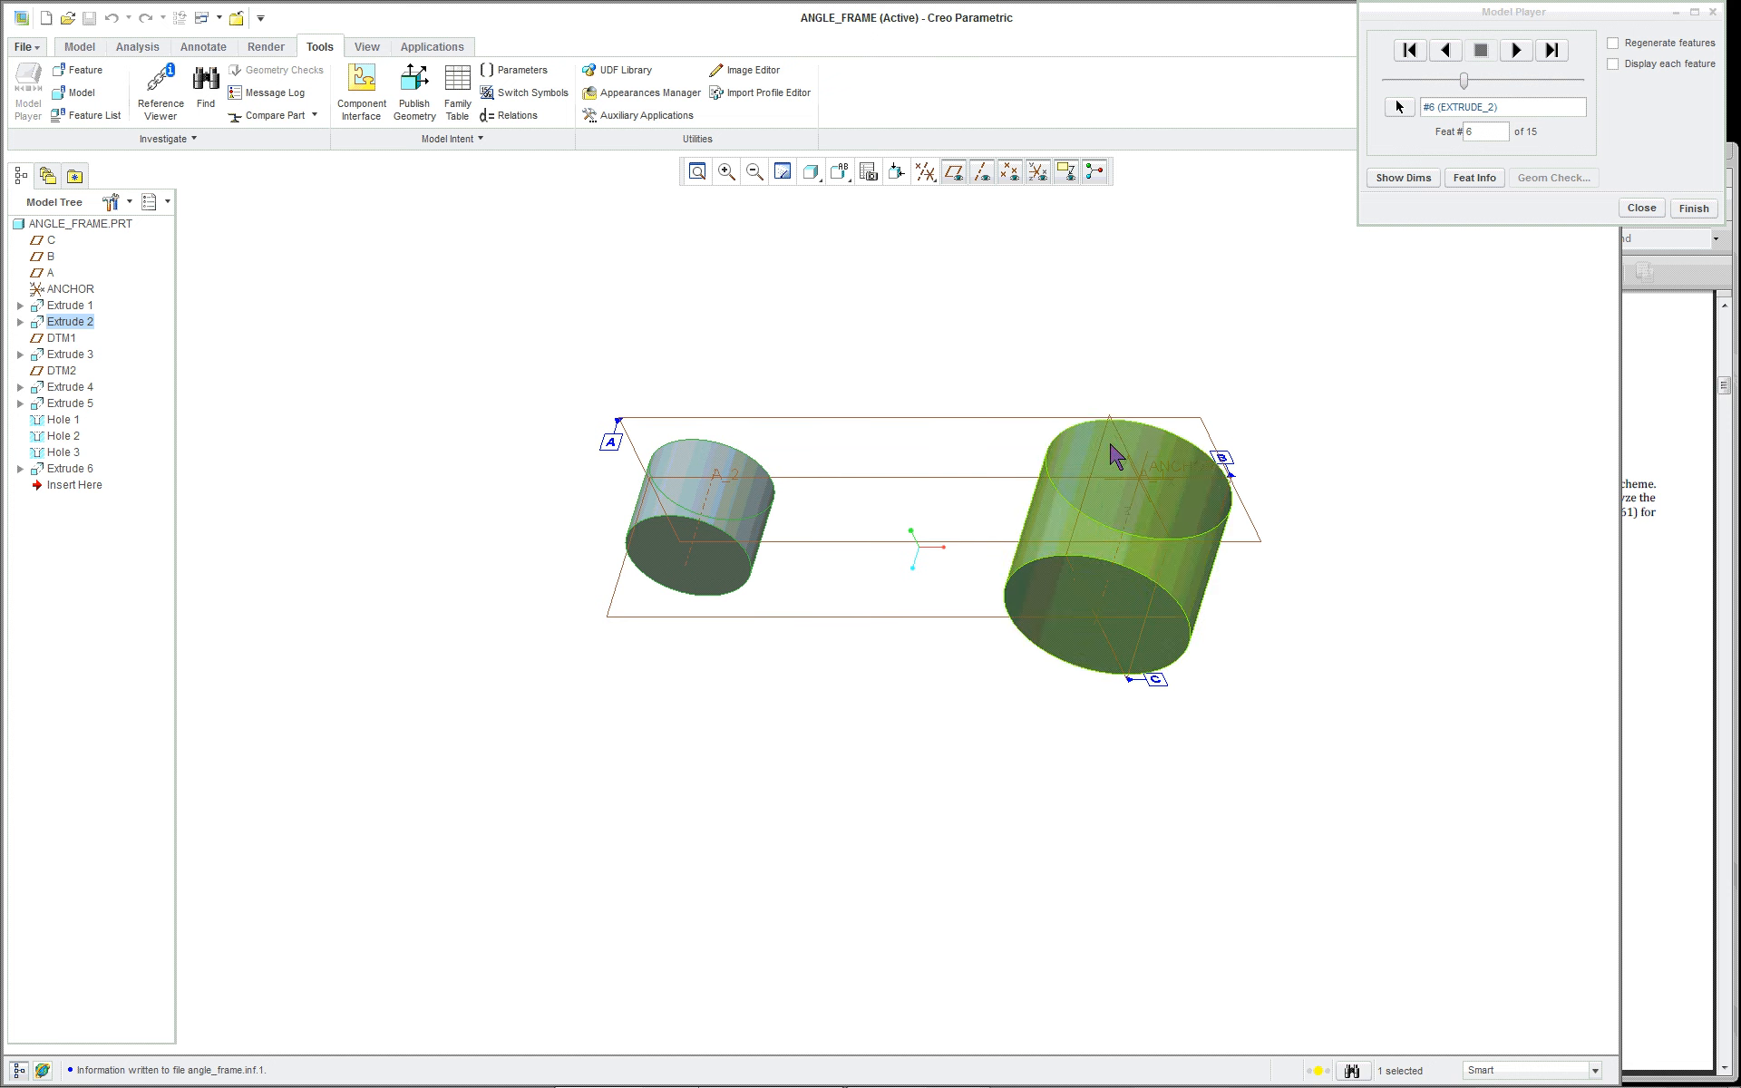
left_click(1516, 52)
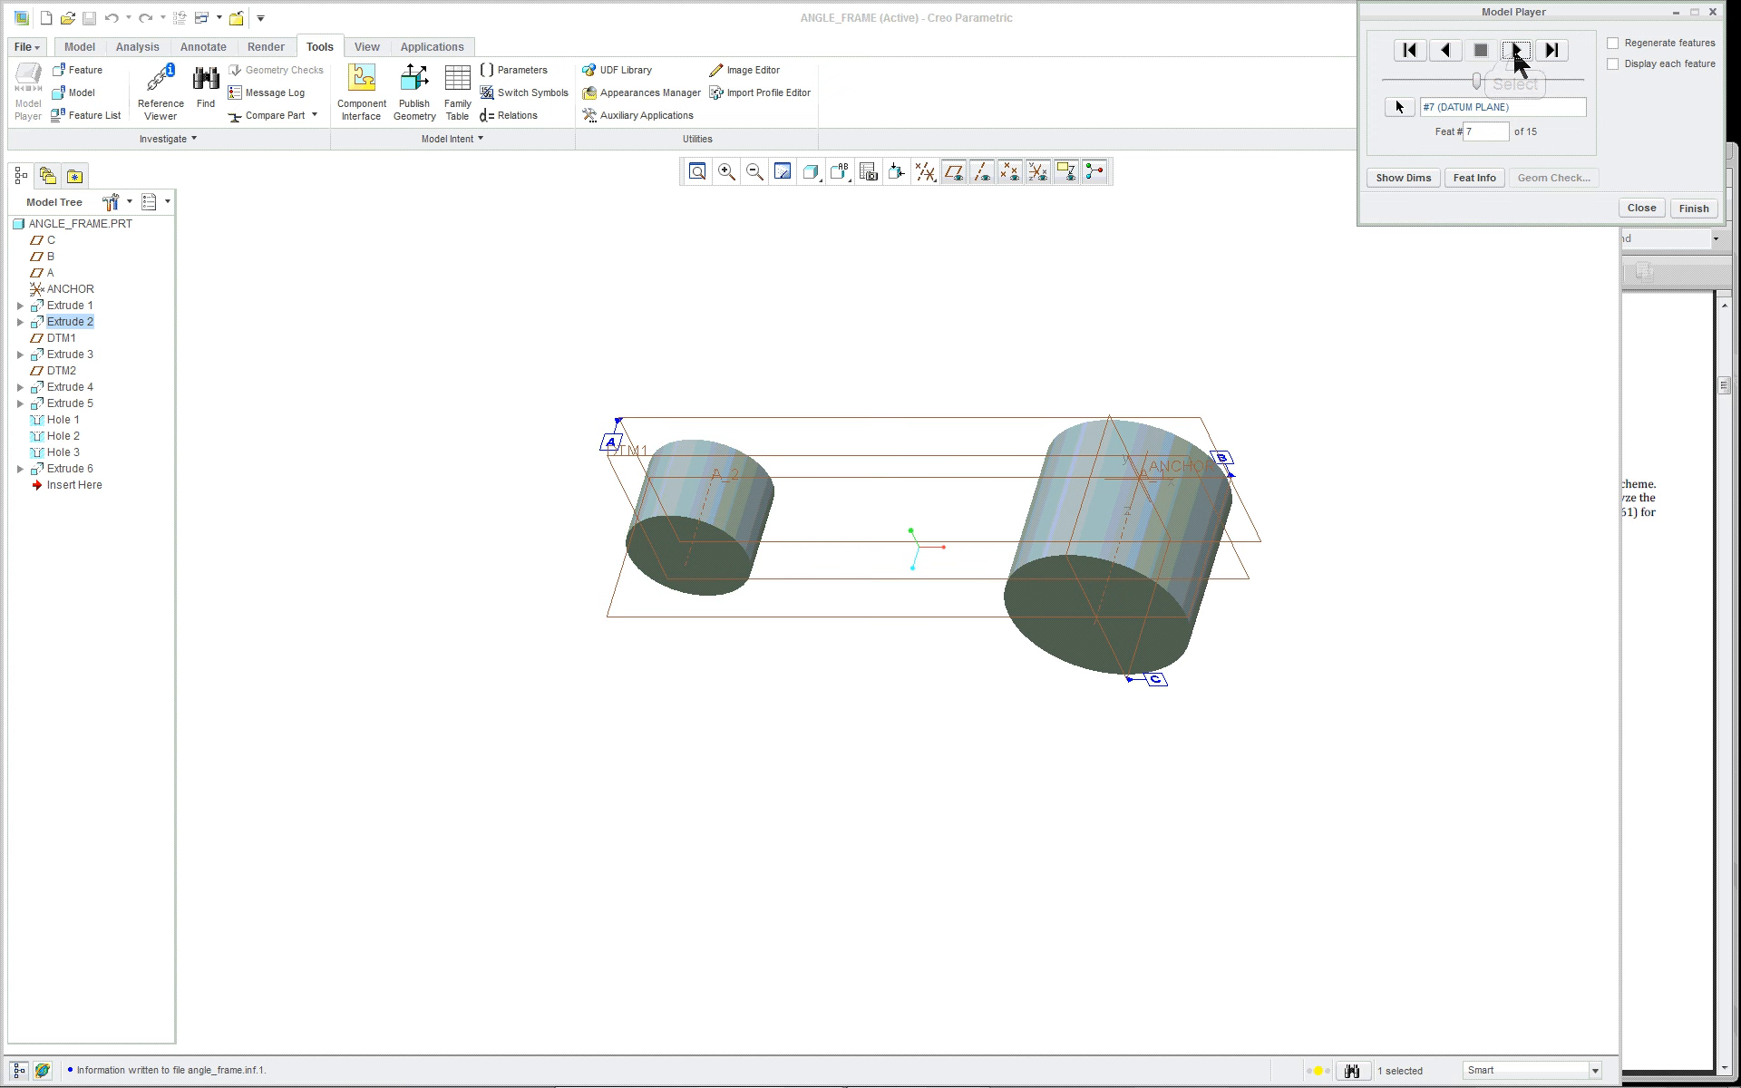
left_click(1408, 178)
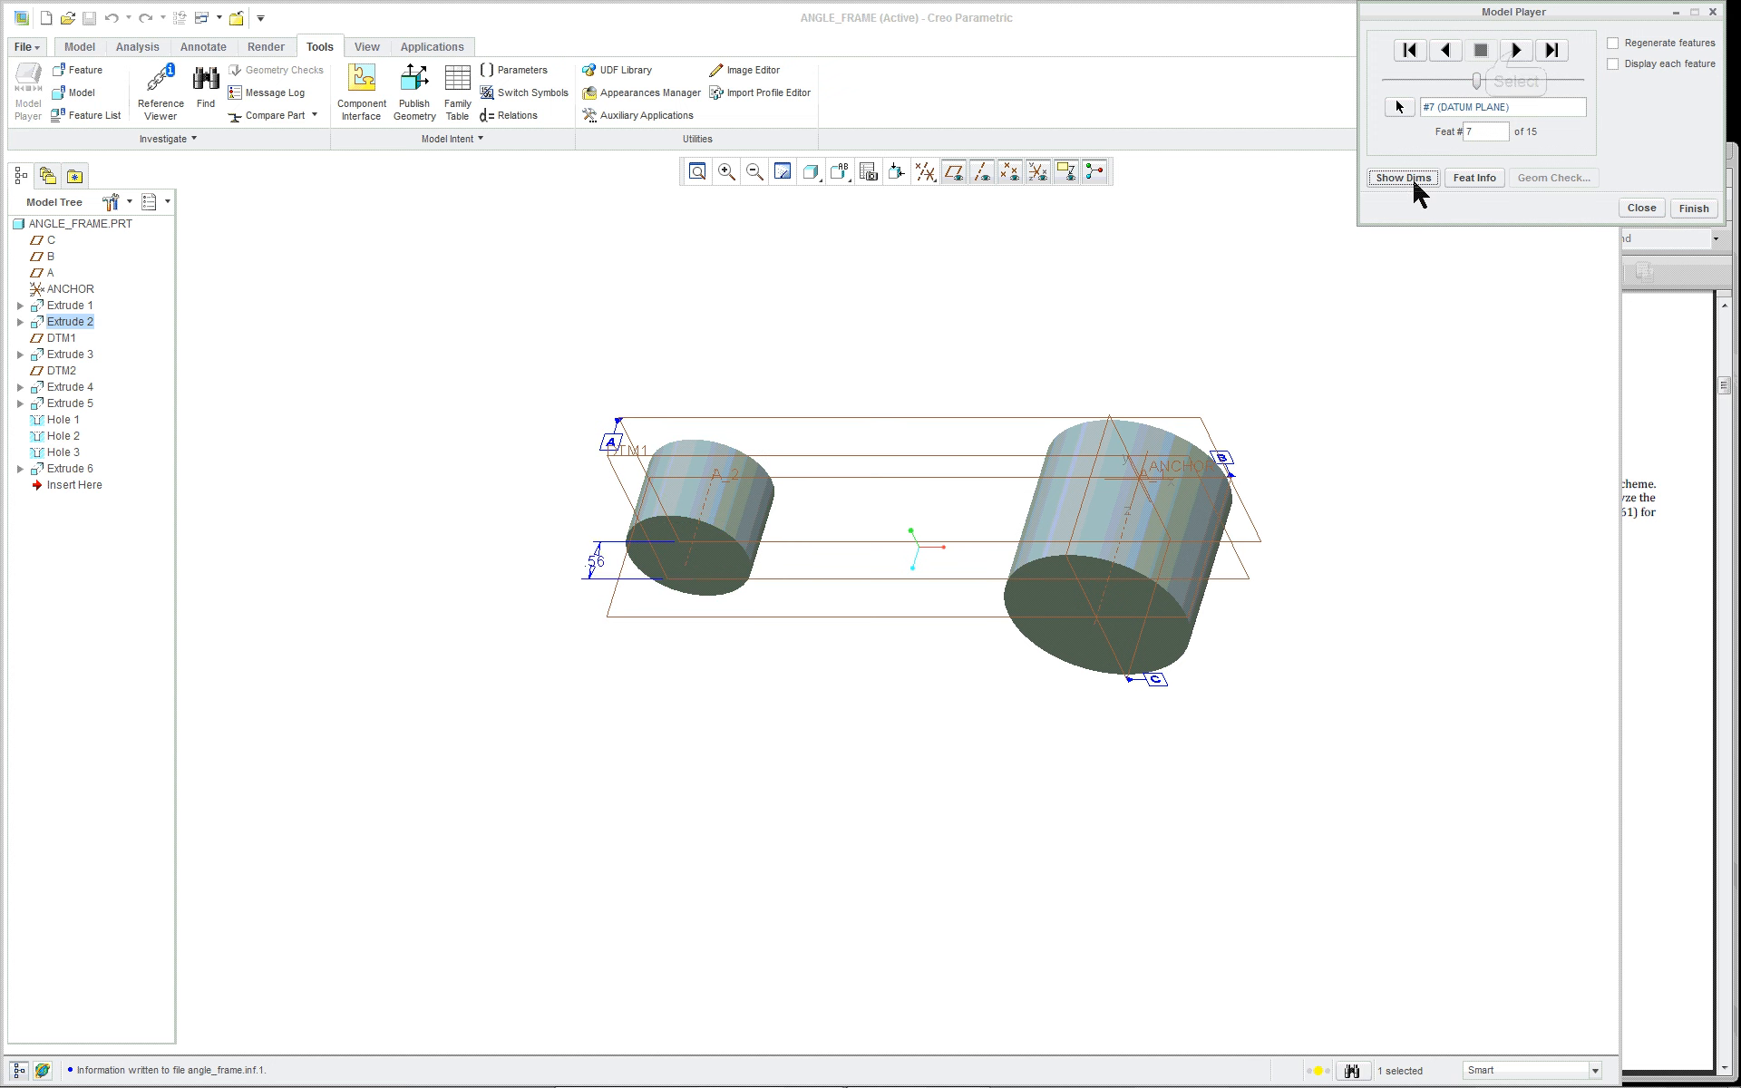
Step: Advance the replay through Extrude 3 to feature 9, datum plane DTM2, and highlight the plane in the model
left_click(1516, 51)
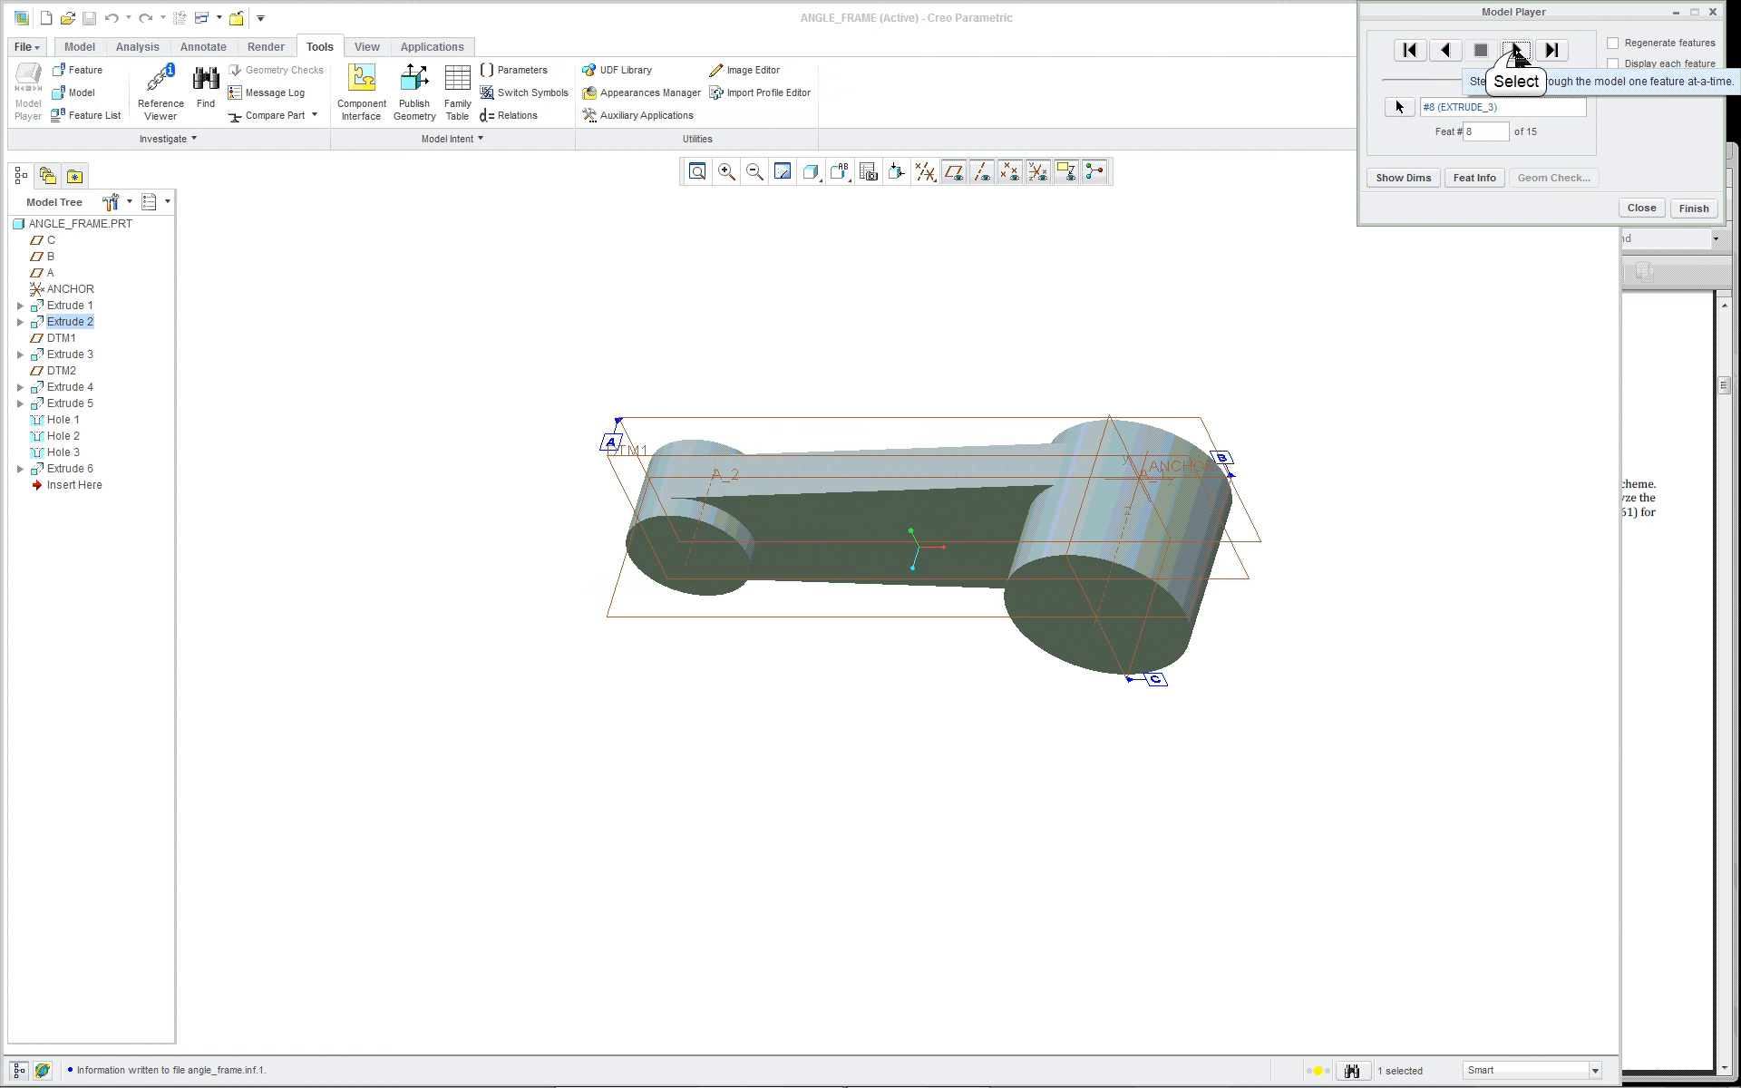
left_click(1516, 51)
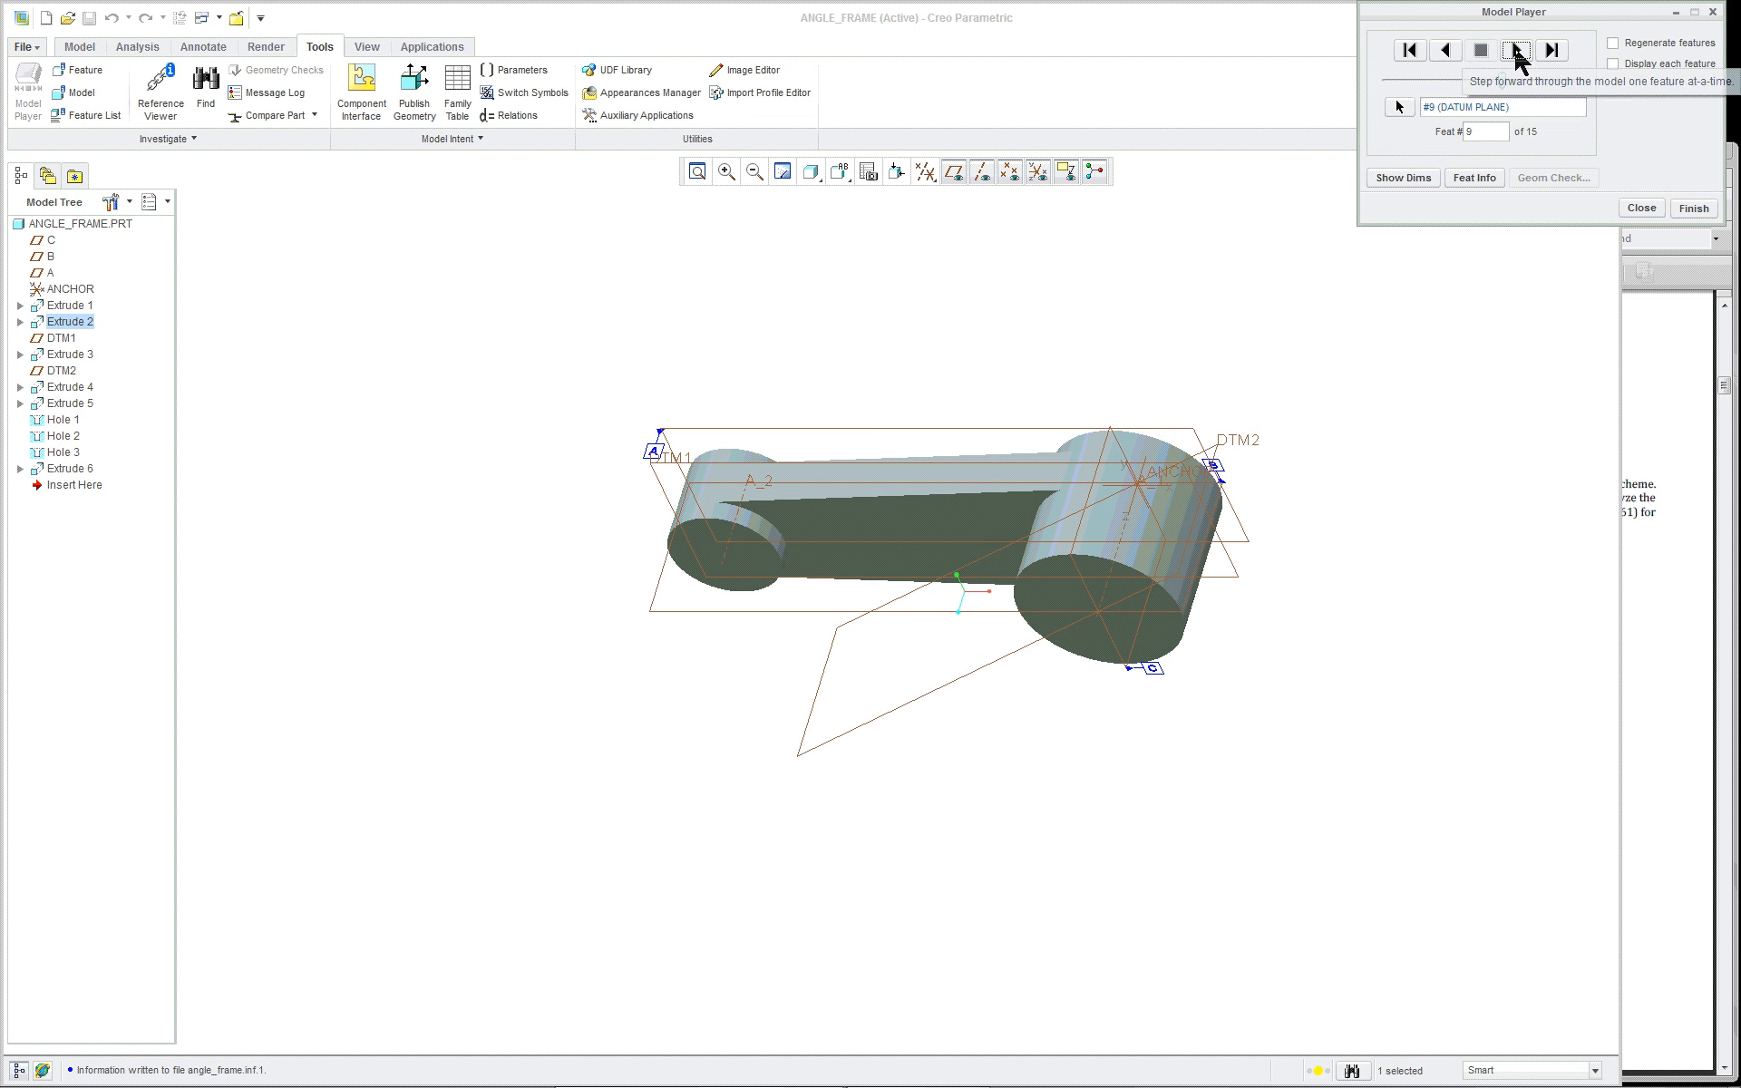
left_click(984, 669)
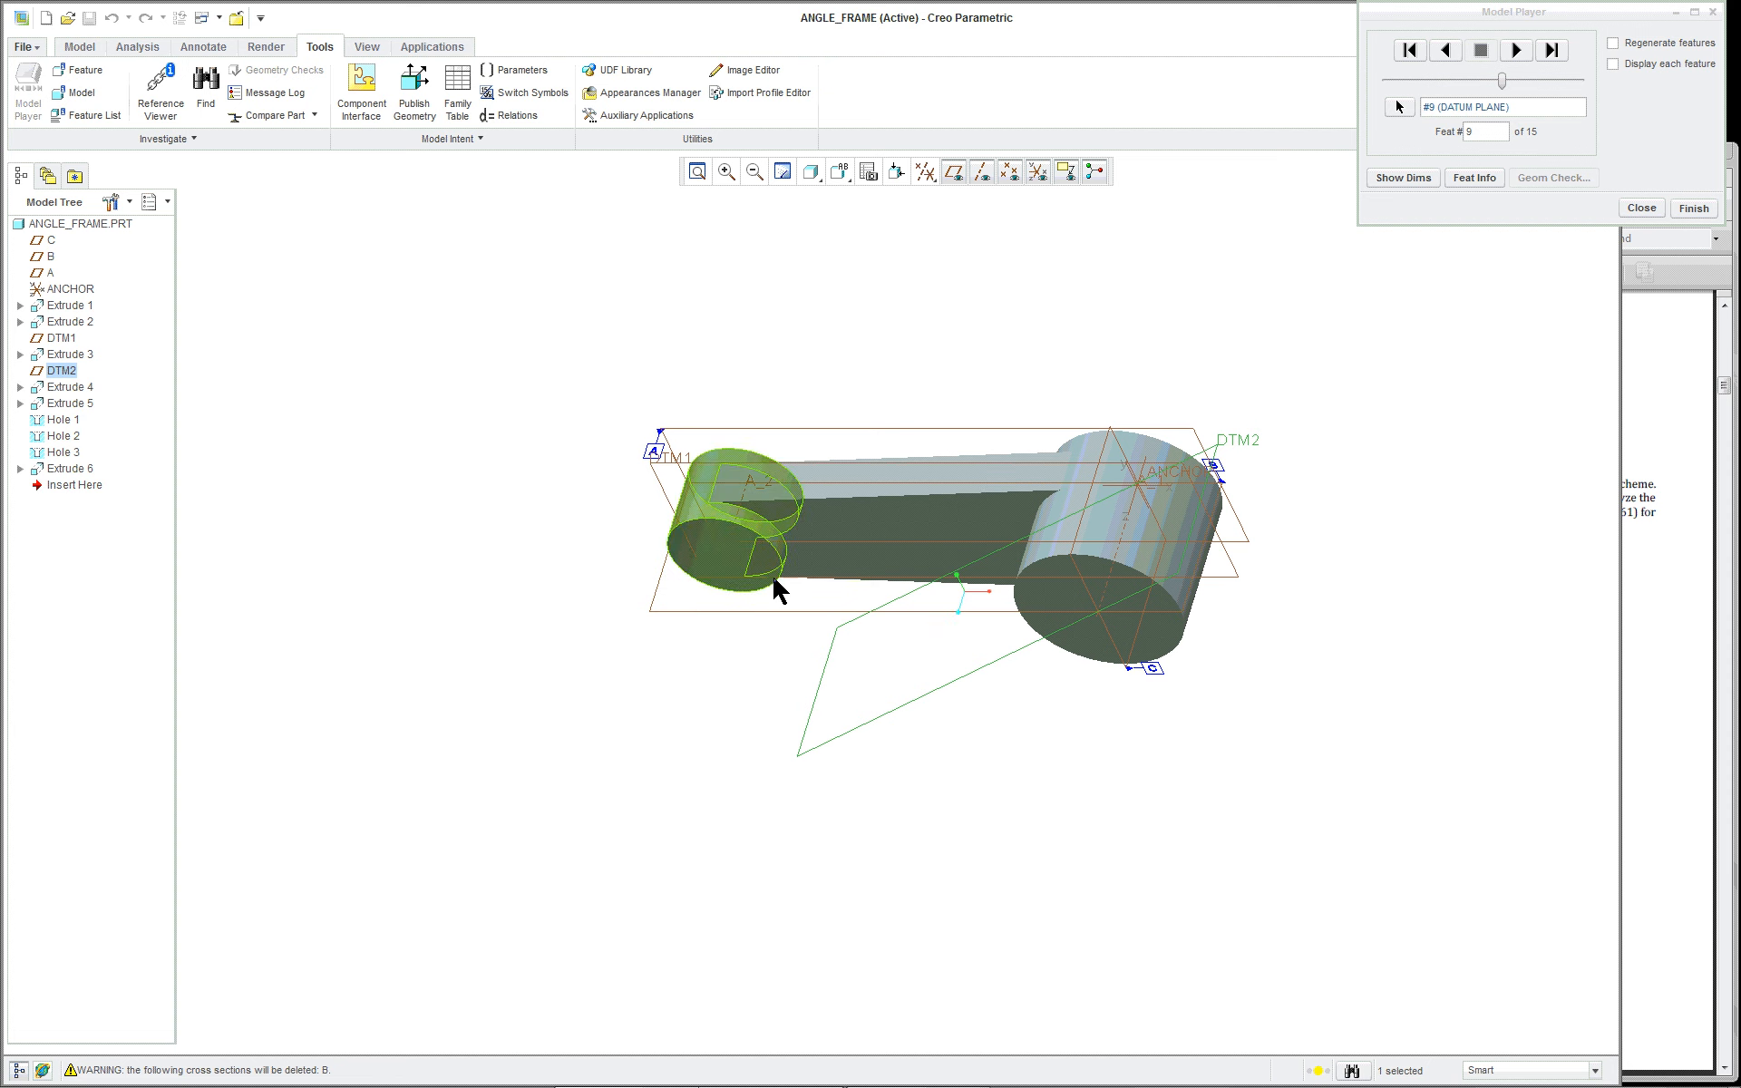
Step: Advance the replay to feature 10, Extrude 4, and show its dimensions for a closer look at the angled arm
left_click(1516, 50)
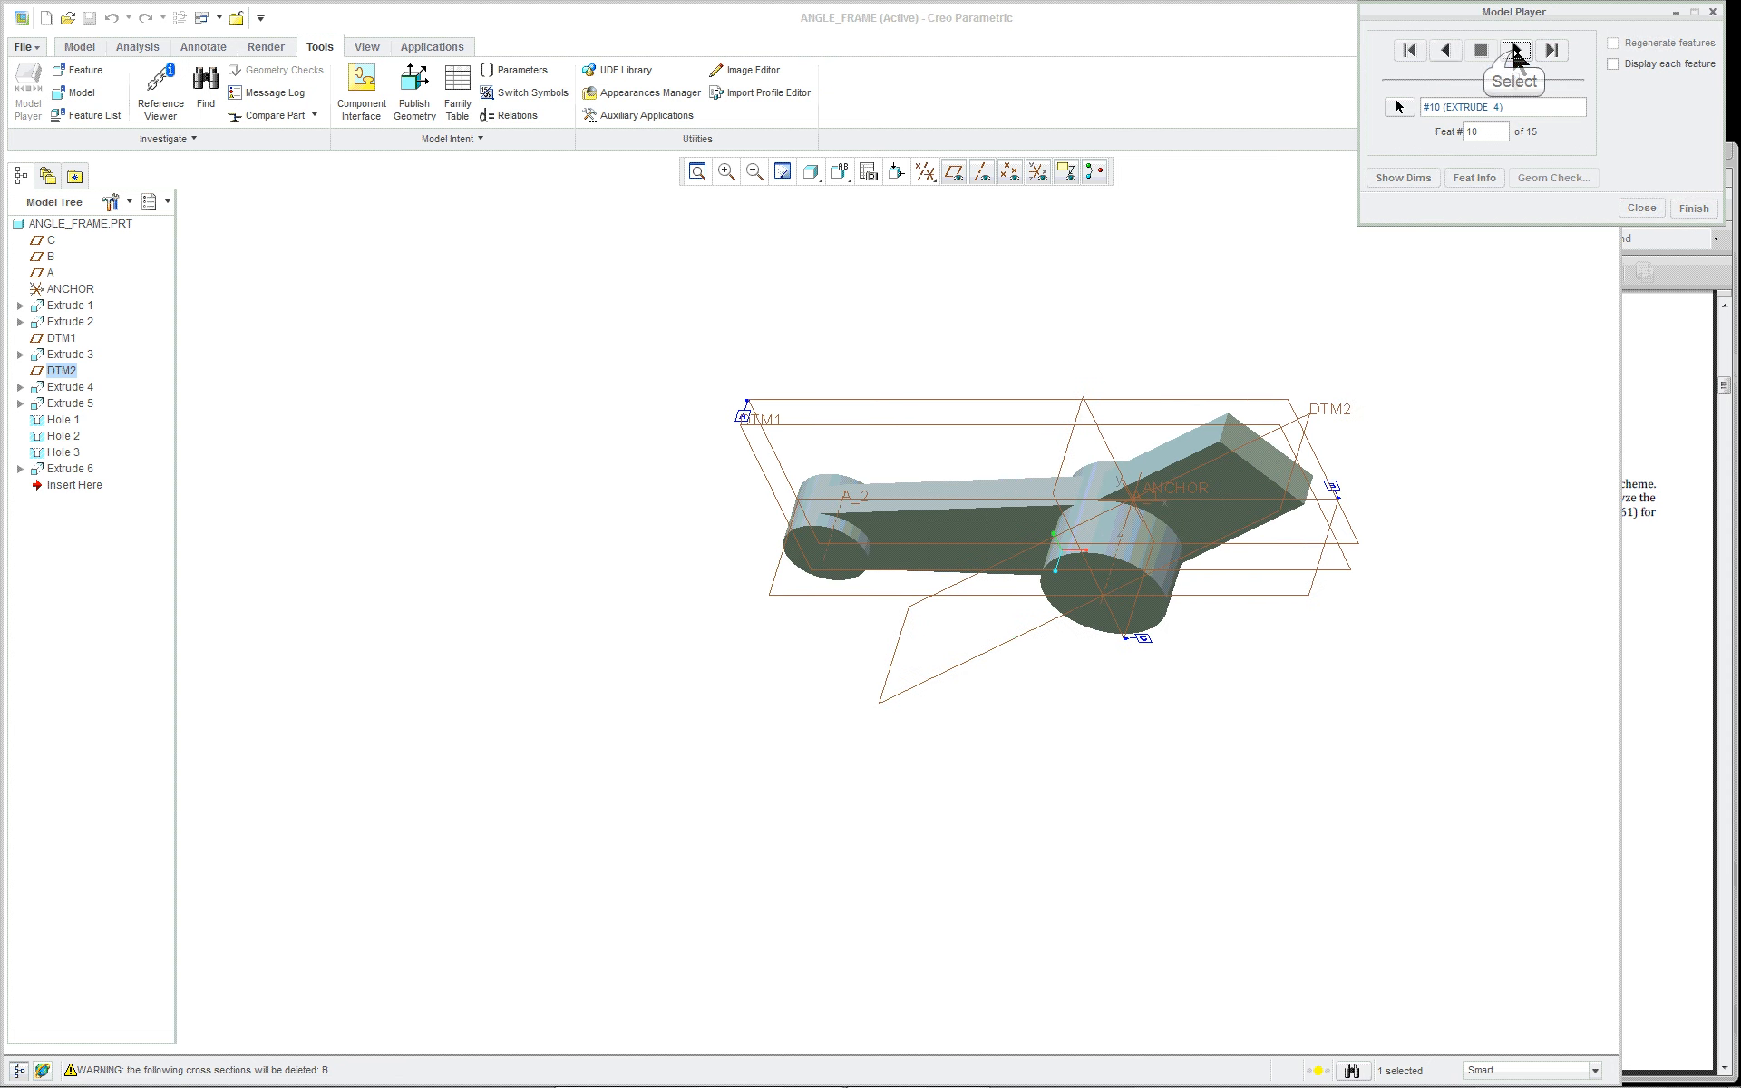
left_click(1415, 177)
scroll(1426, 335, "down", 2)
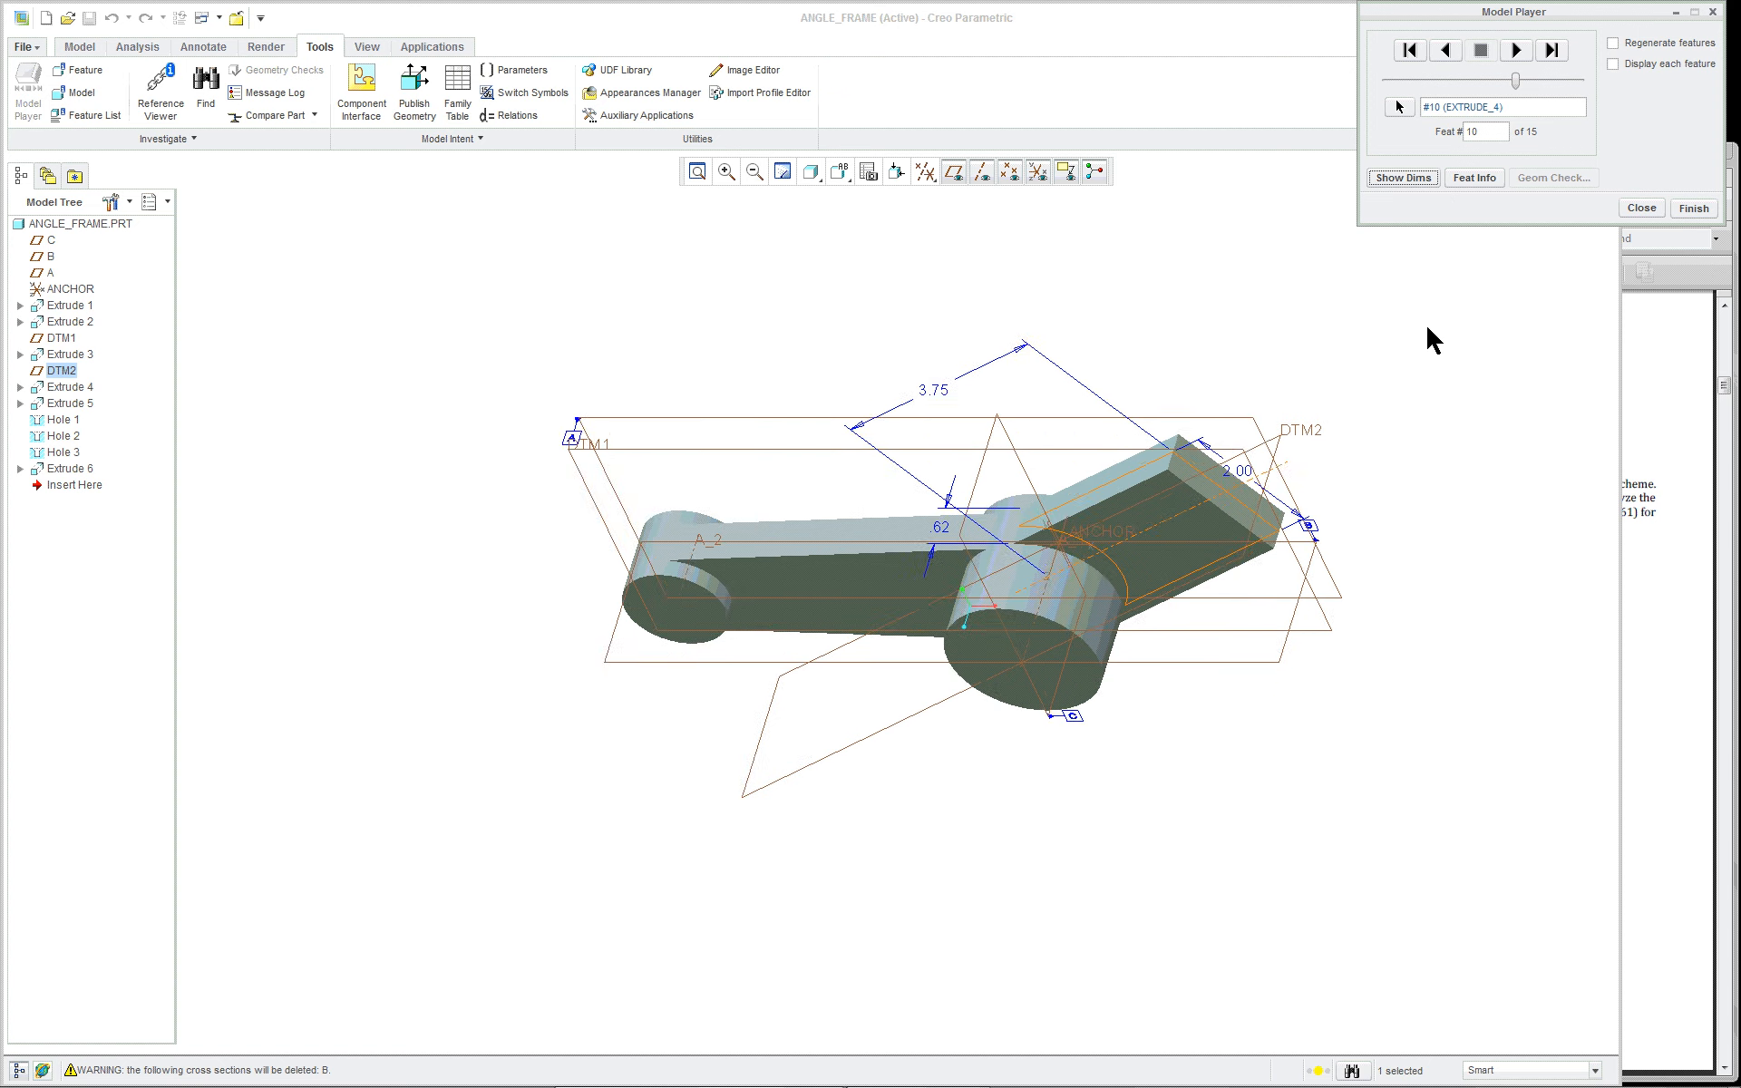
scroll(1426, 341, "down", 1)
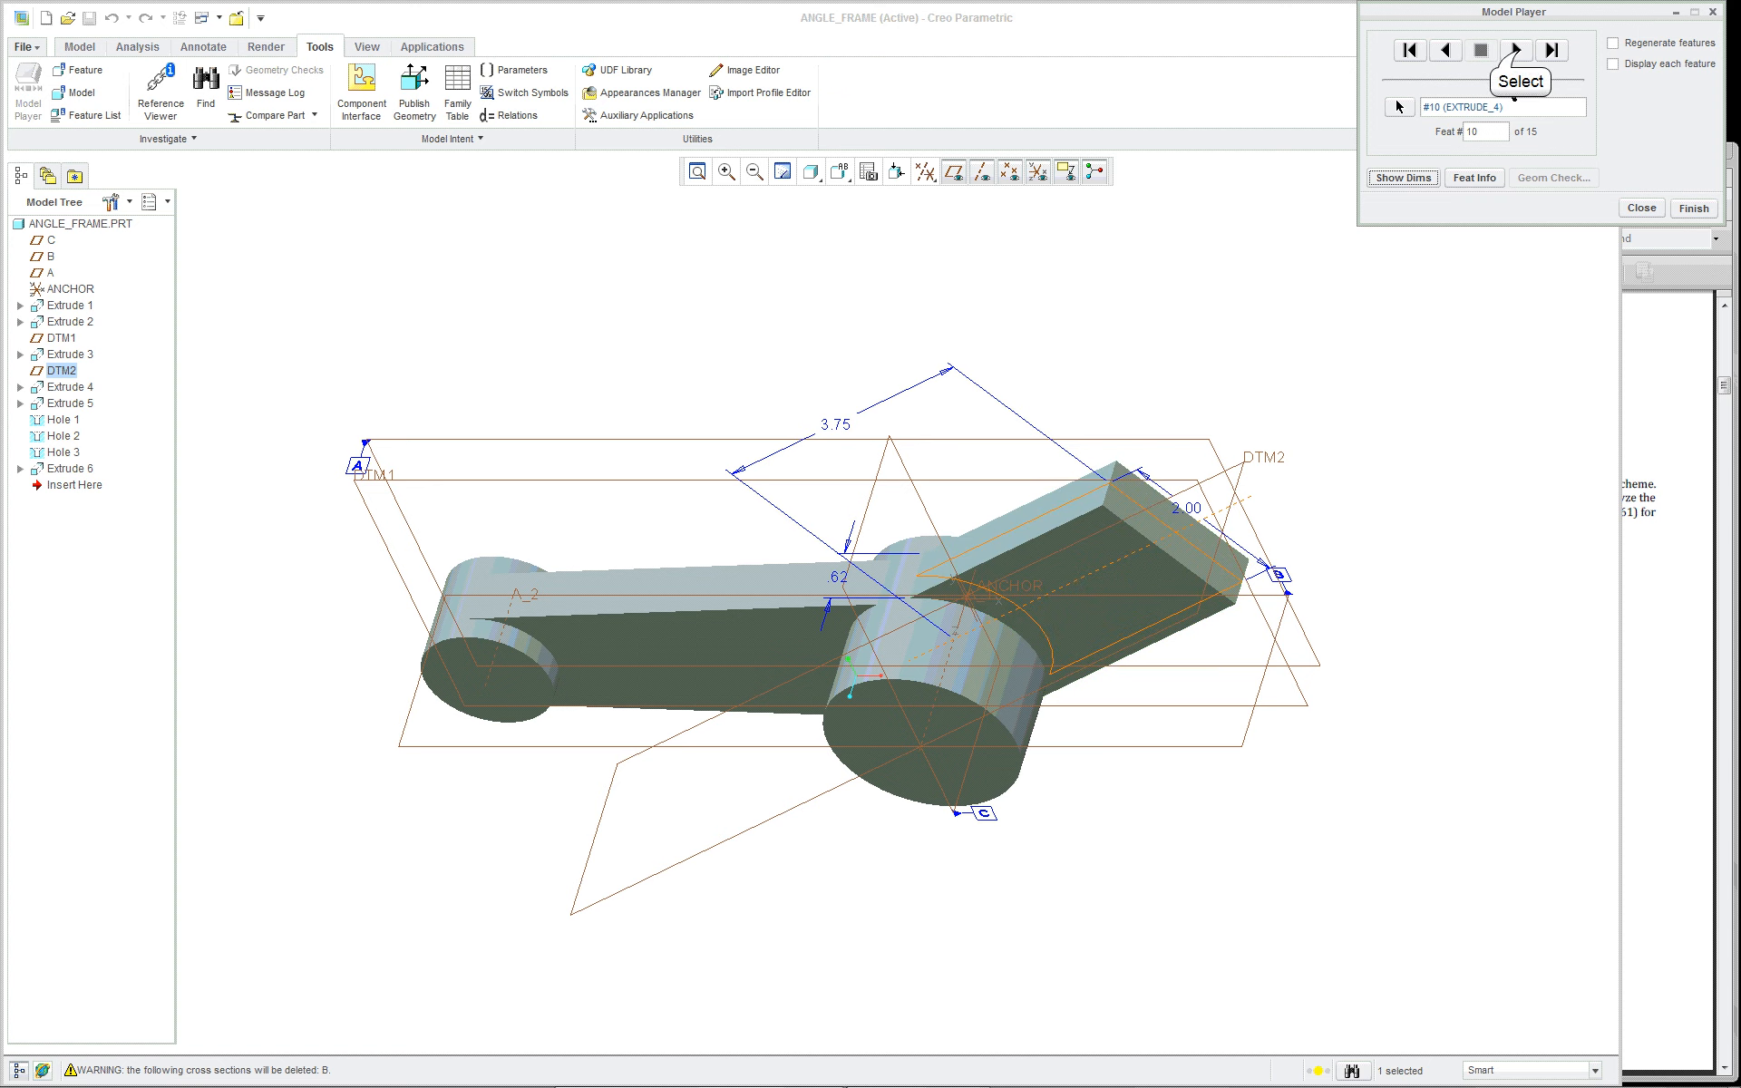
Step: Advance the replay to feature 11, Extrude 5, and examine the dimensions of the forked end
left_click(1520, 53)
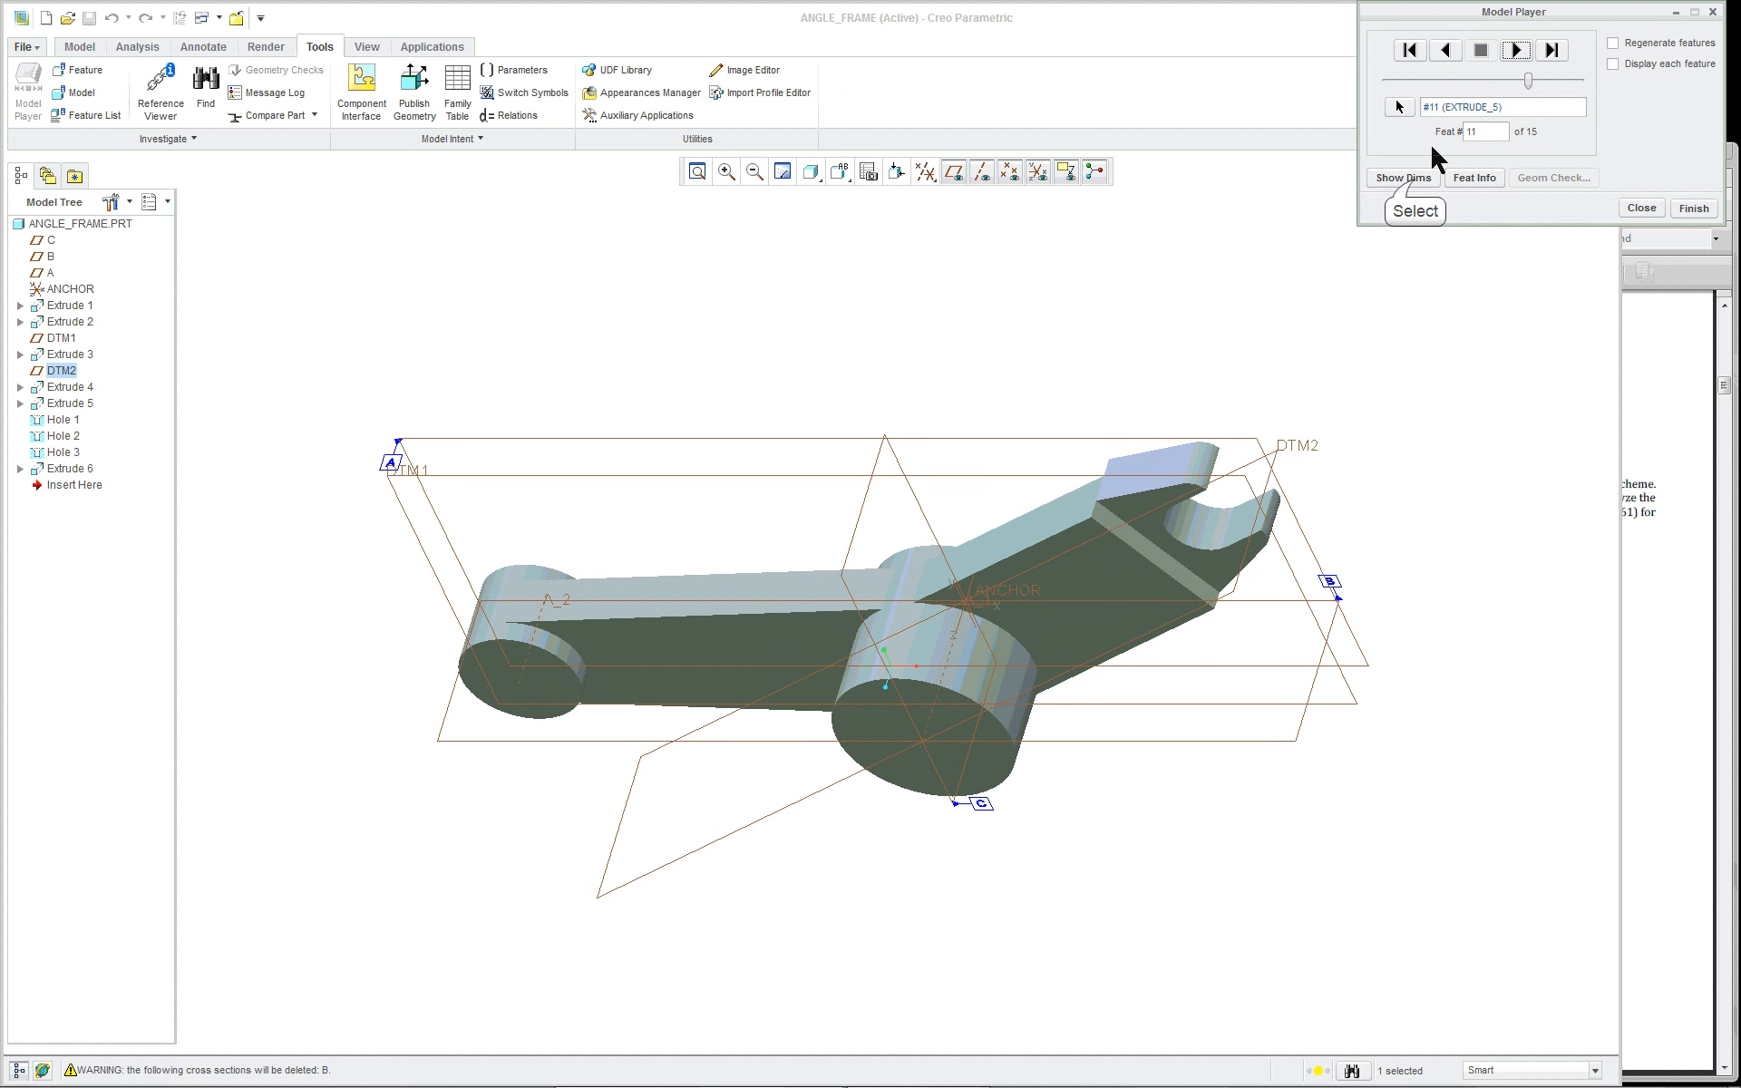
left_click(1396, 178)
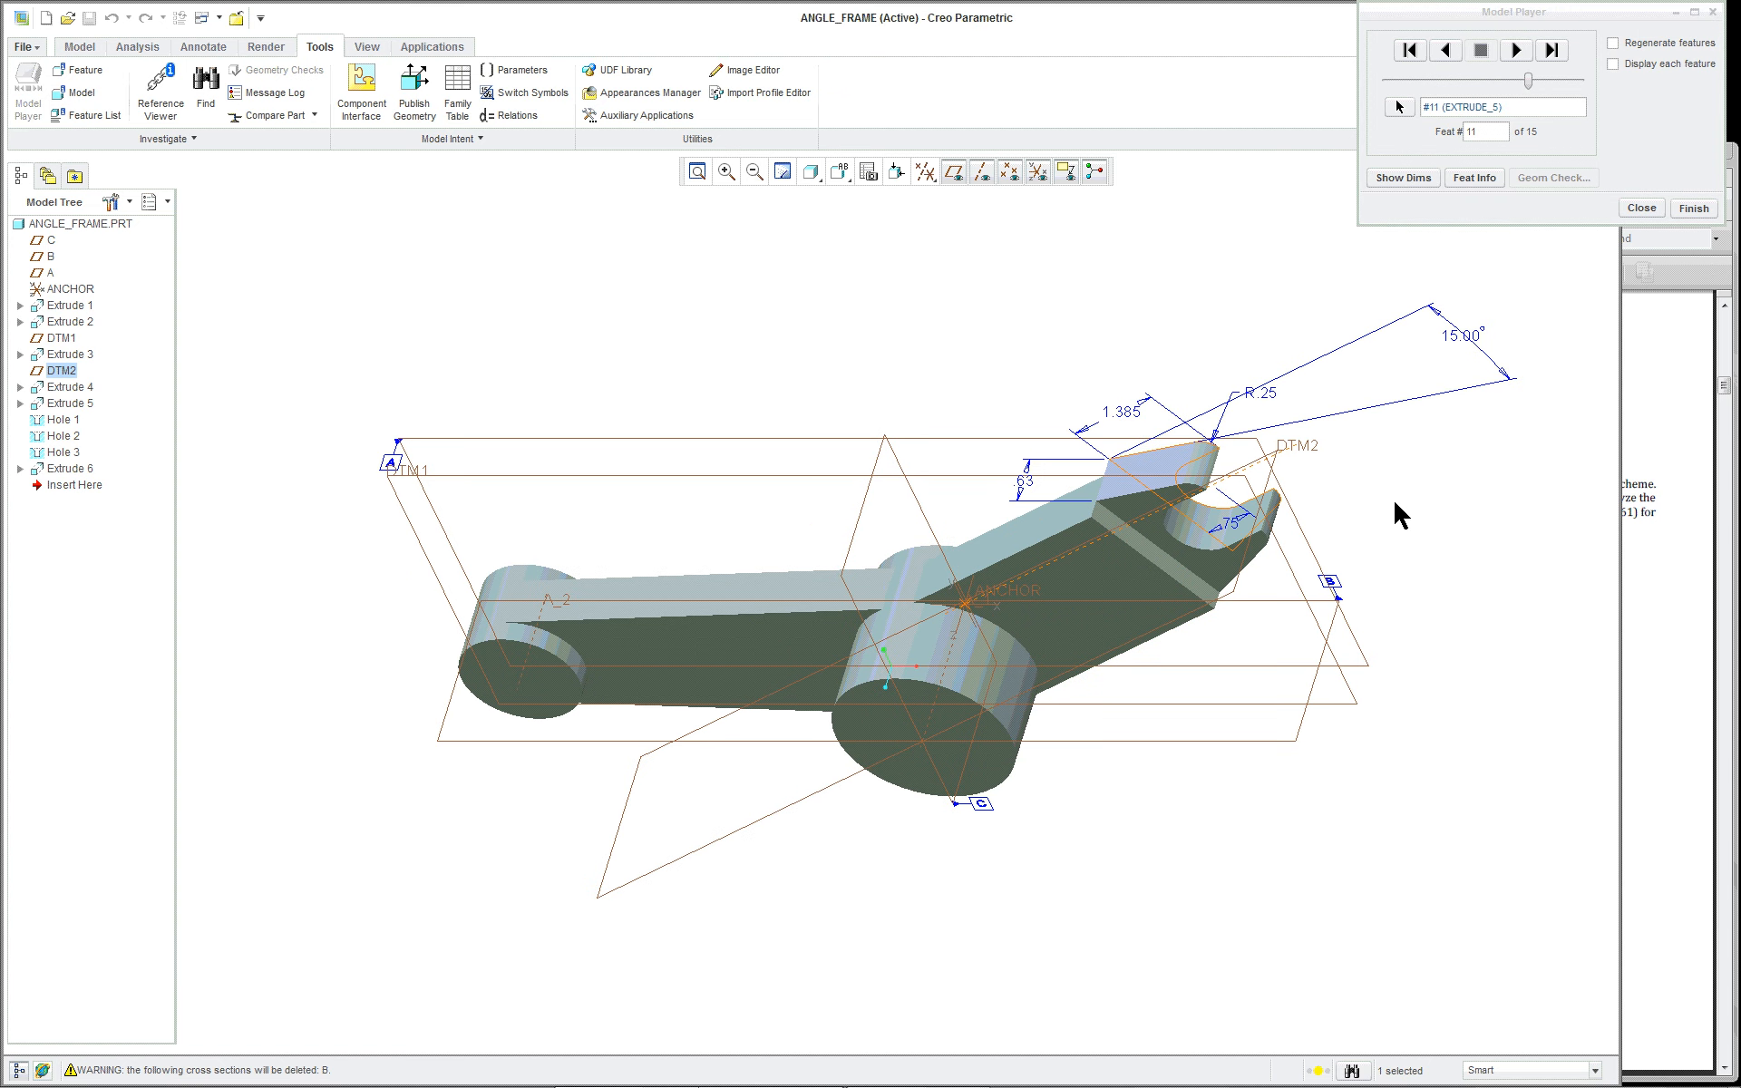
mouse_move(1393, 498)
middle_mouse_down()
mouse_move(1360, 535)
mouse_move(1374, 479)
middle_mouse_up()
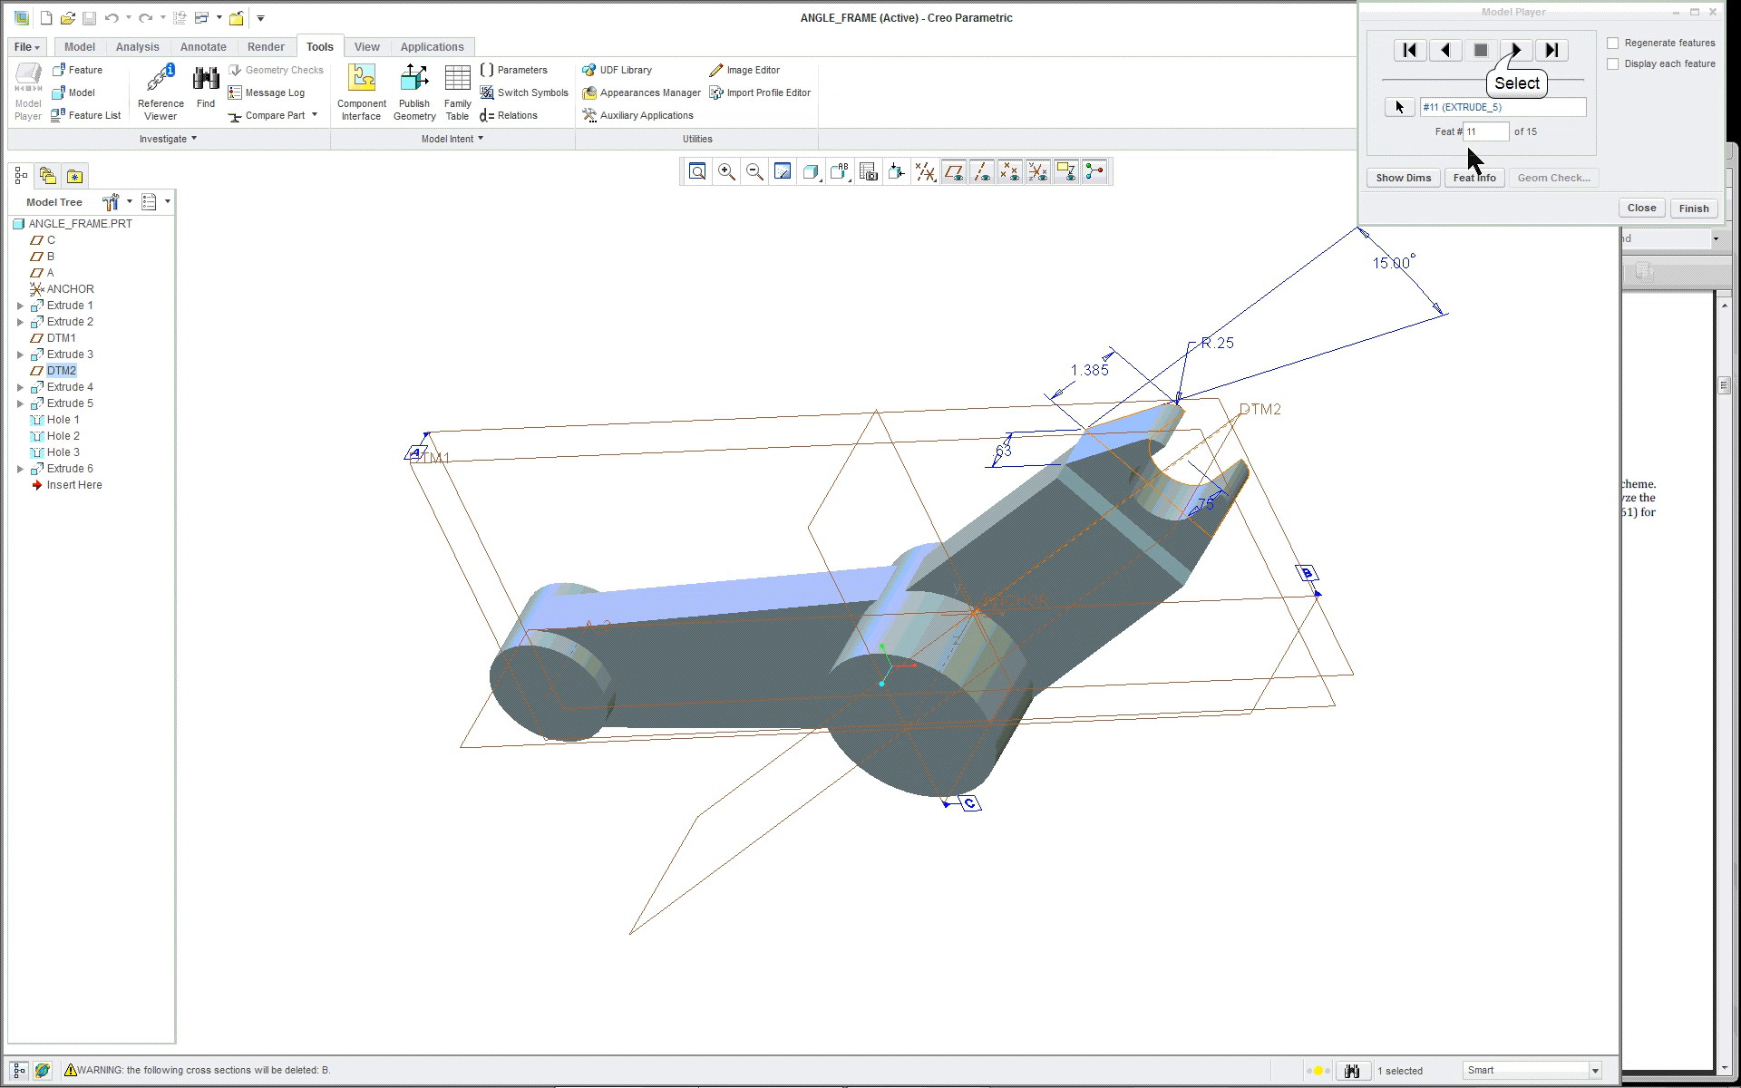
Step: Step the replay through Hole 1, Hole 2 and Hole 3 to feature 15, Extrude 6, highlighting Hole 1 along the way
left_click(1516, 51)
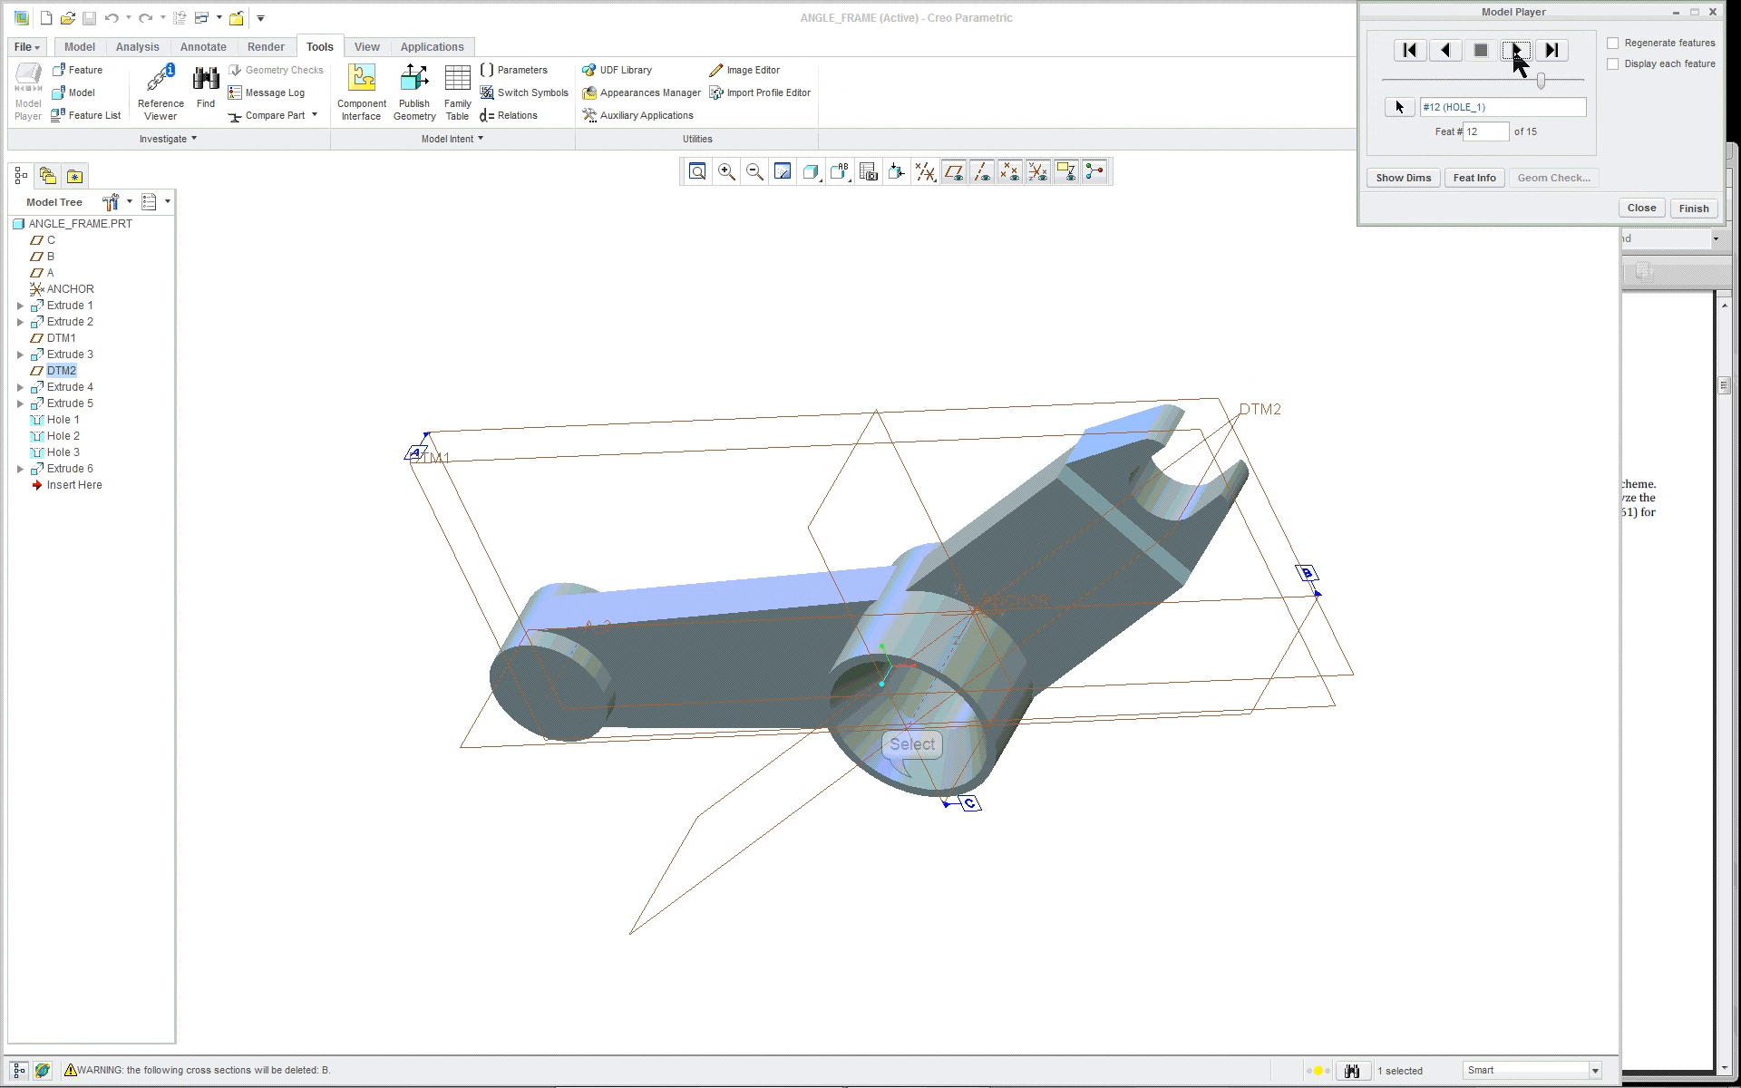
left_click(916, 789)
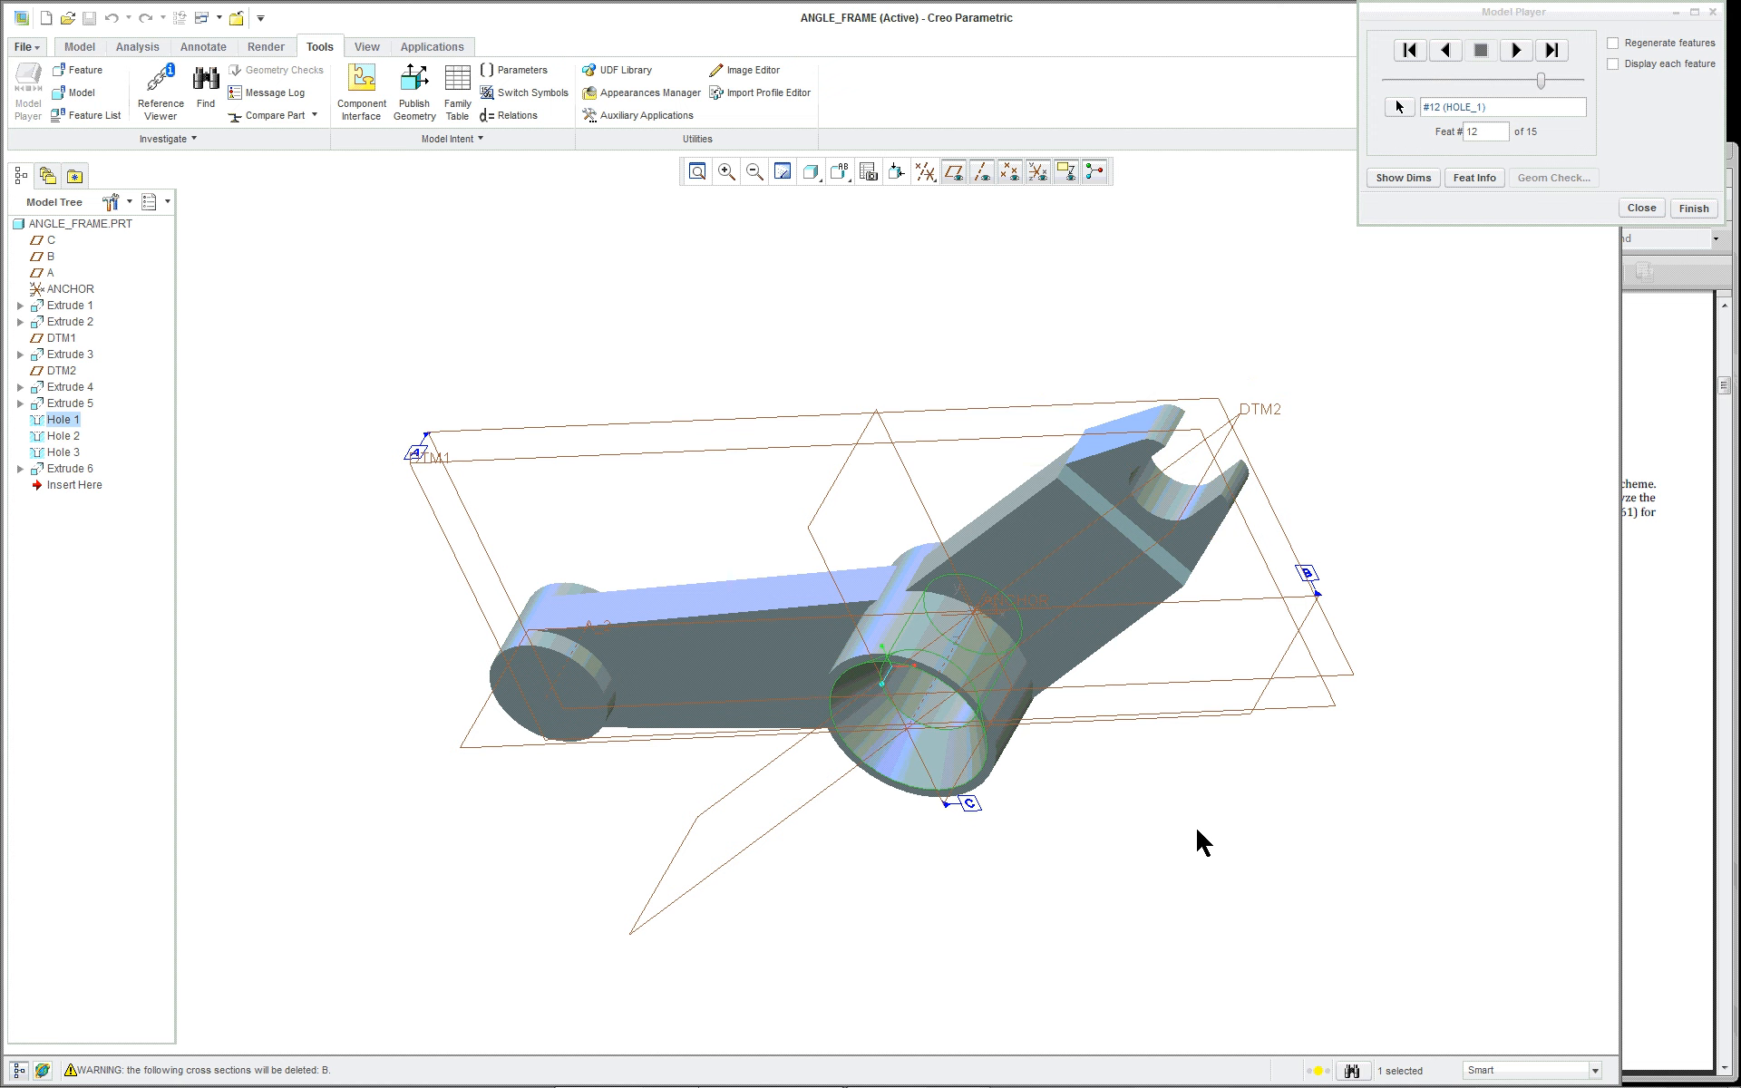
left_click(1520, 51)
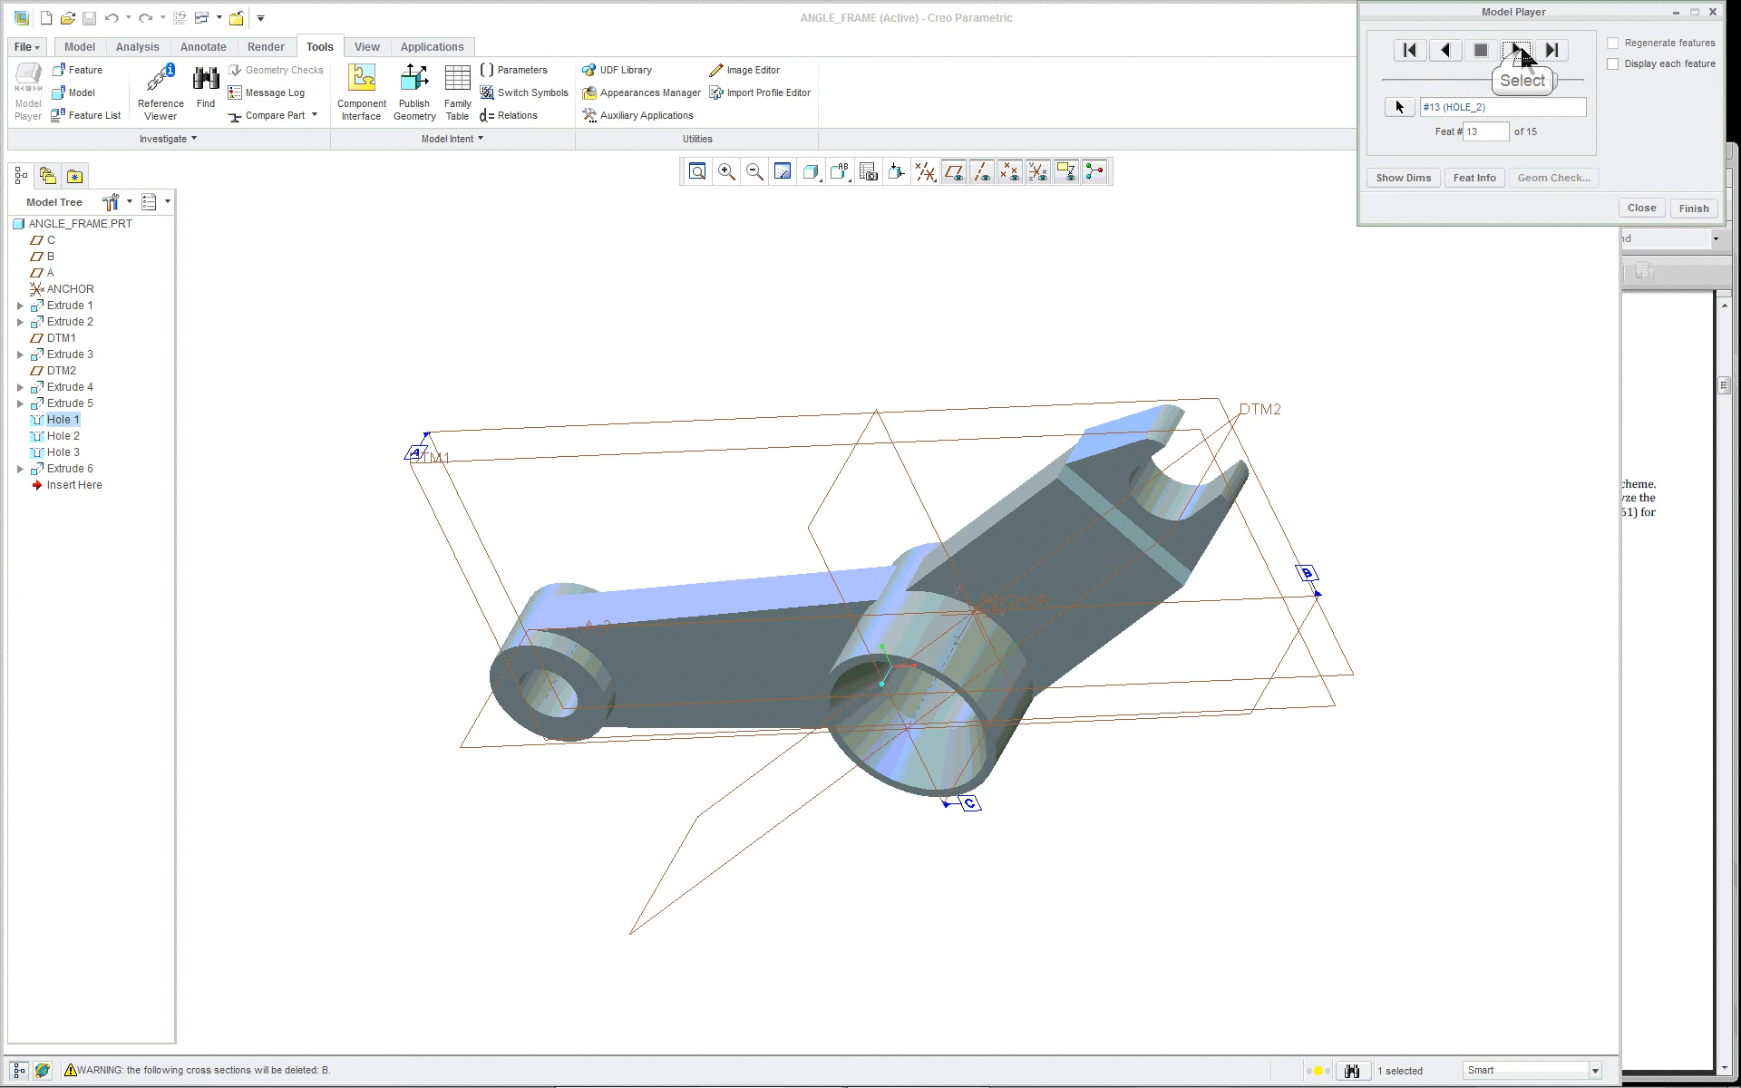
left_click(1520, 51)
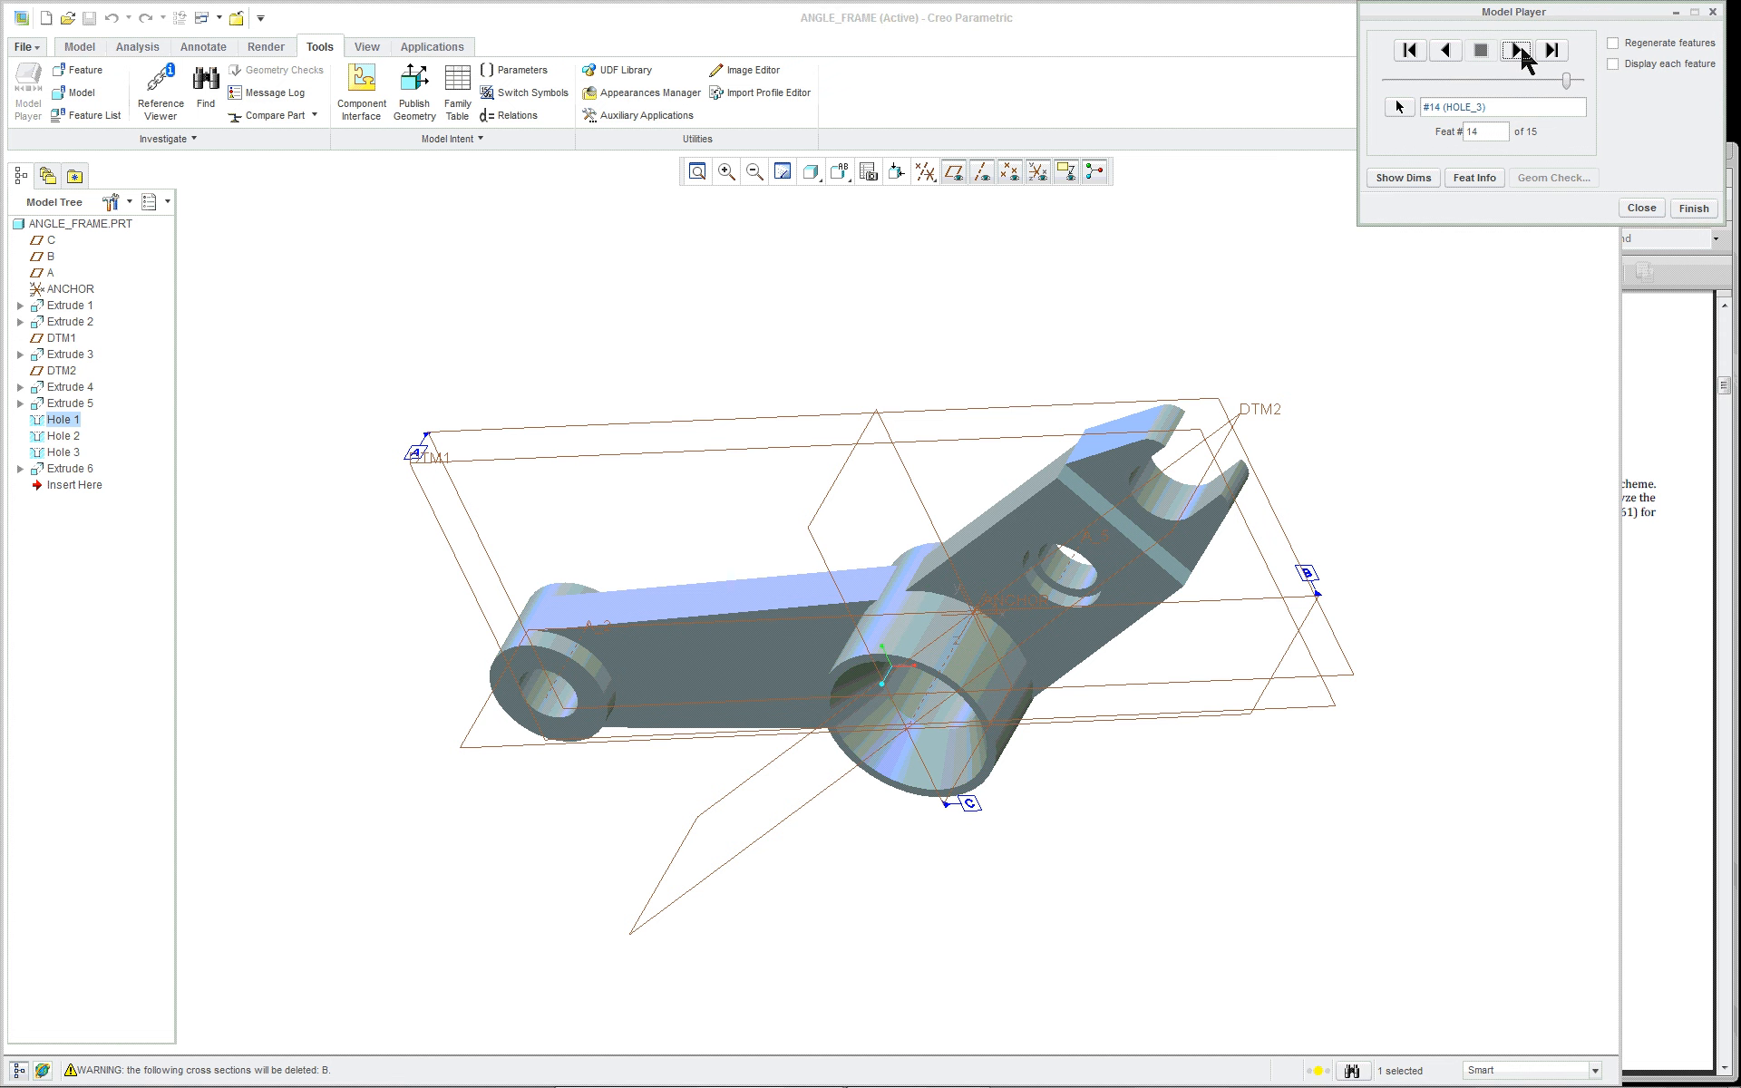
left_click(1519, 52)
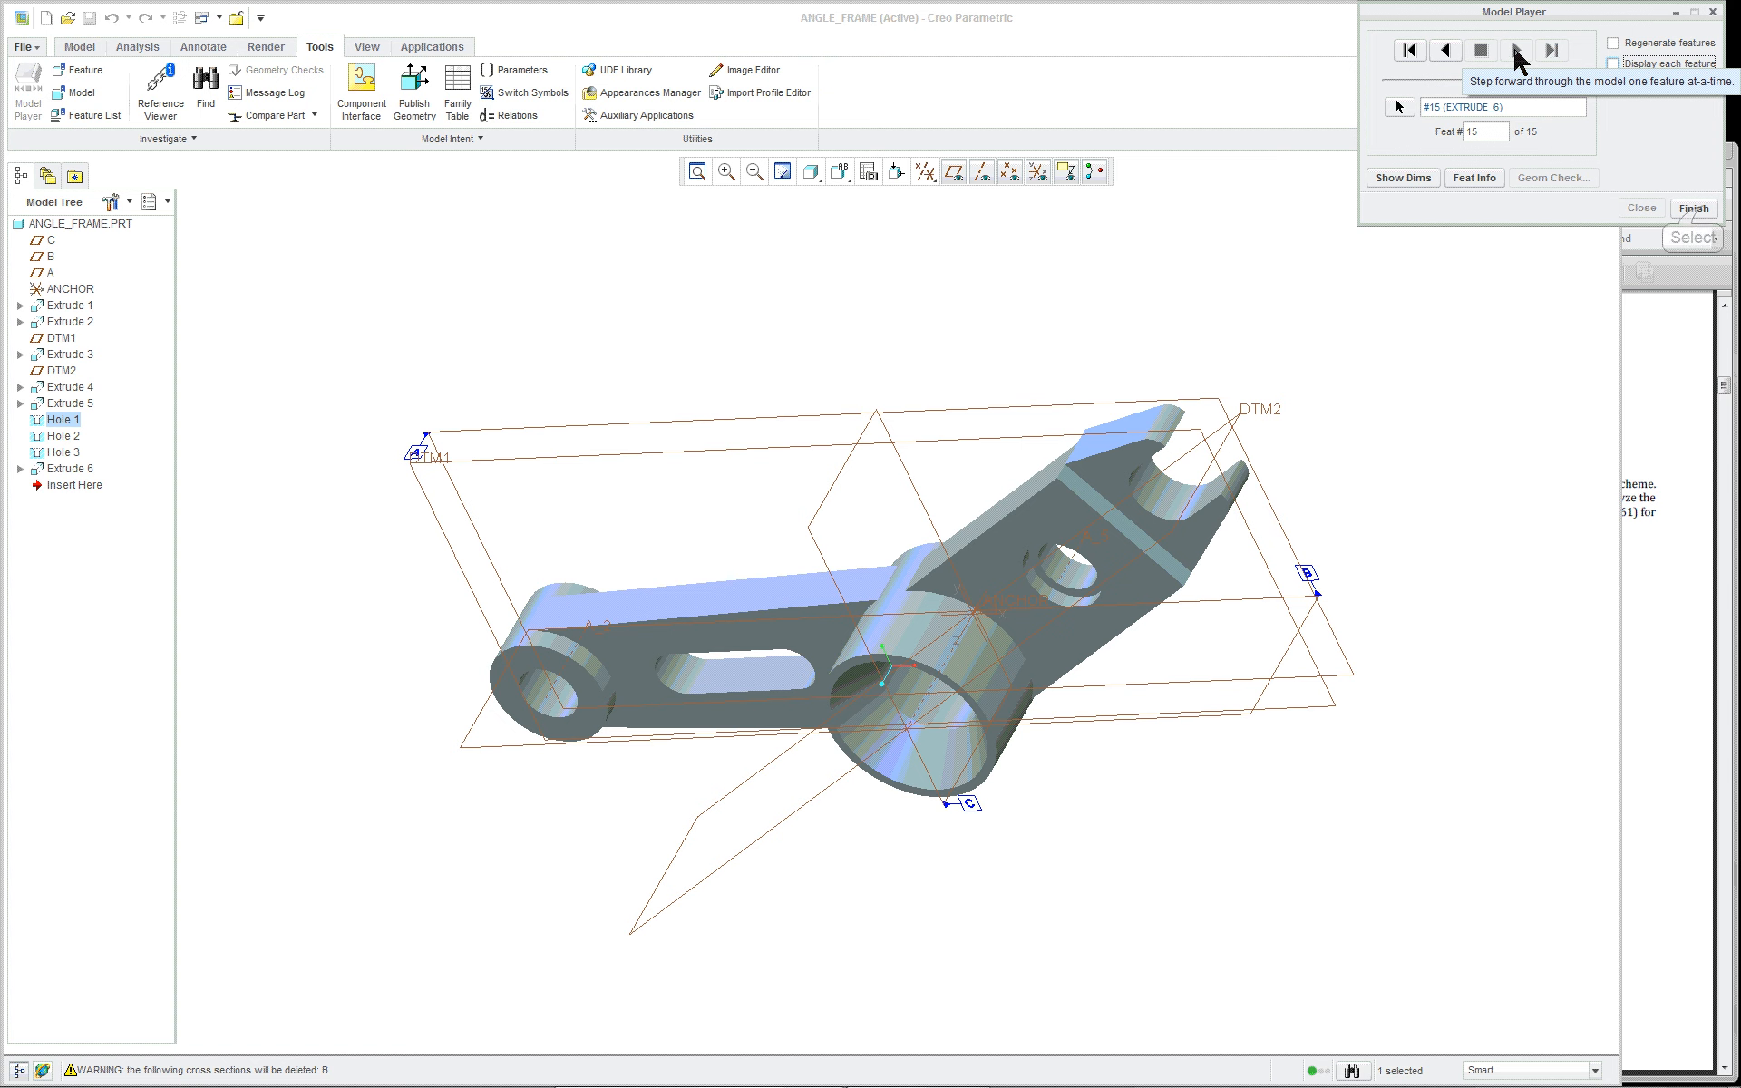
Step: Finish the Model Player replay and return the part to its Standard Orientation
left_click(1692, 209)
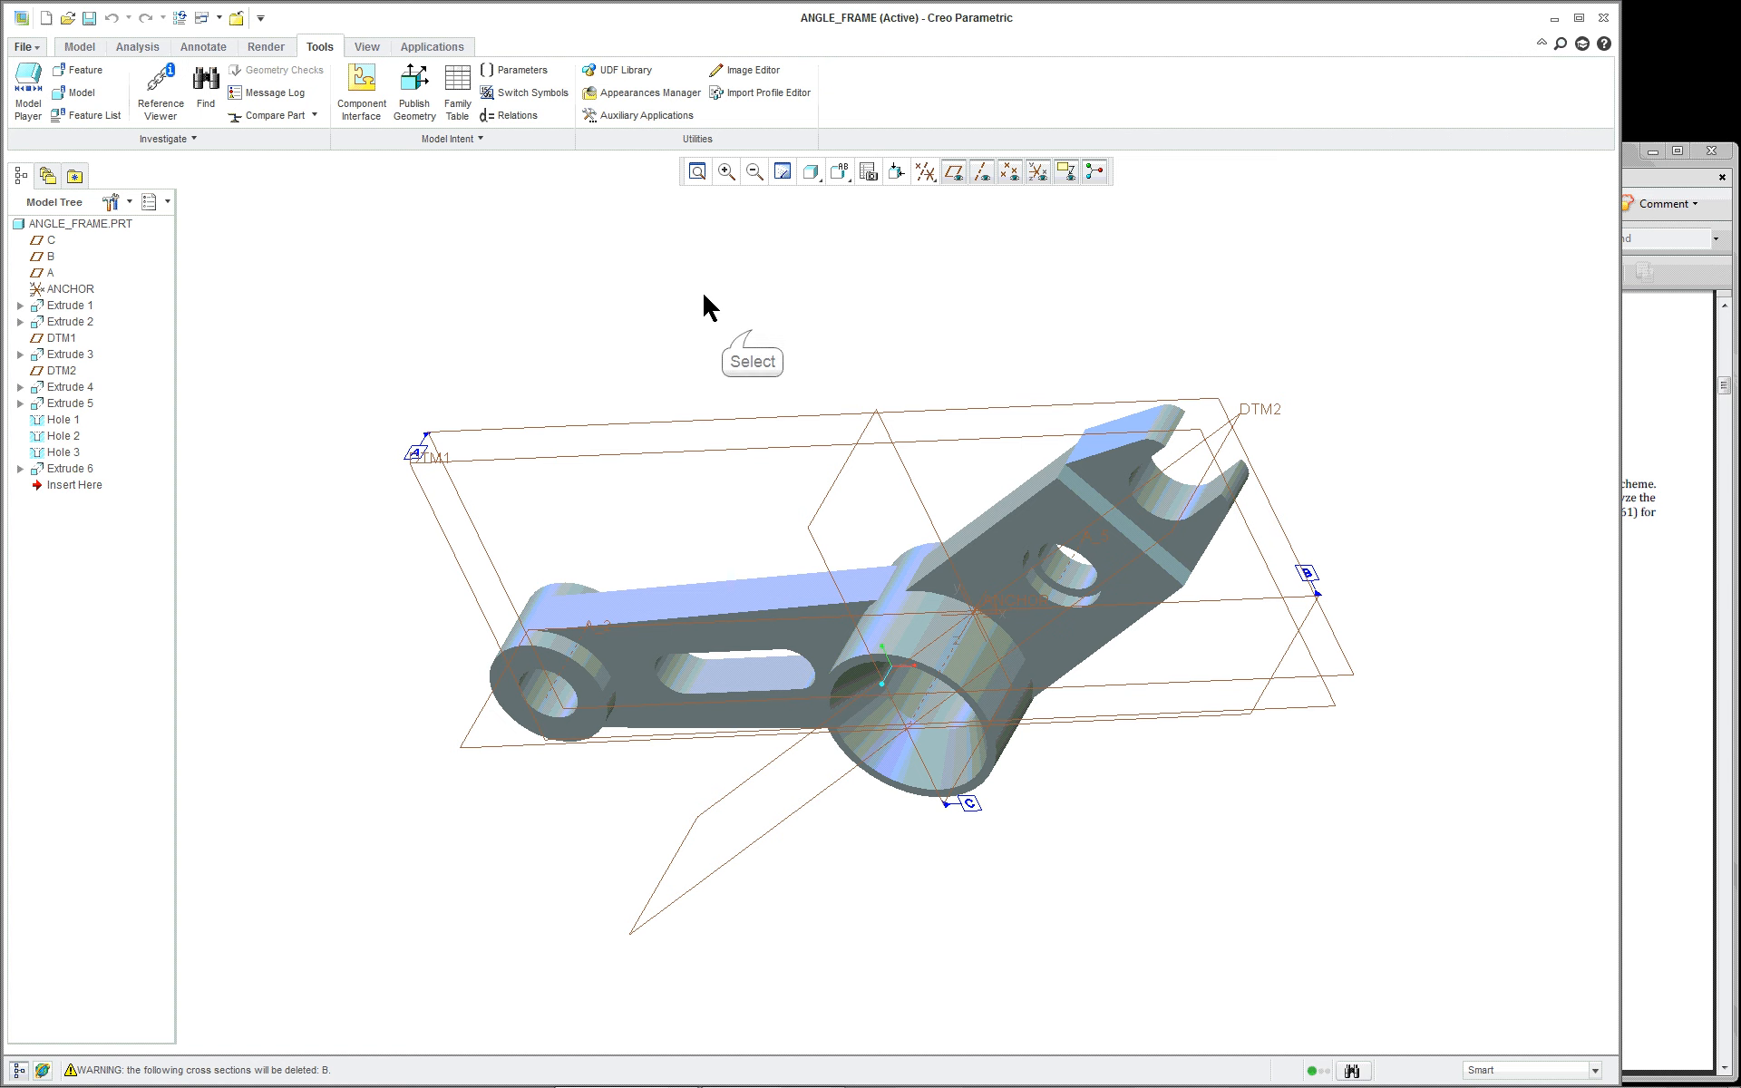
left_click(840, 172)
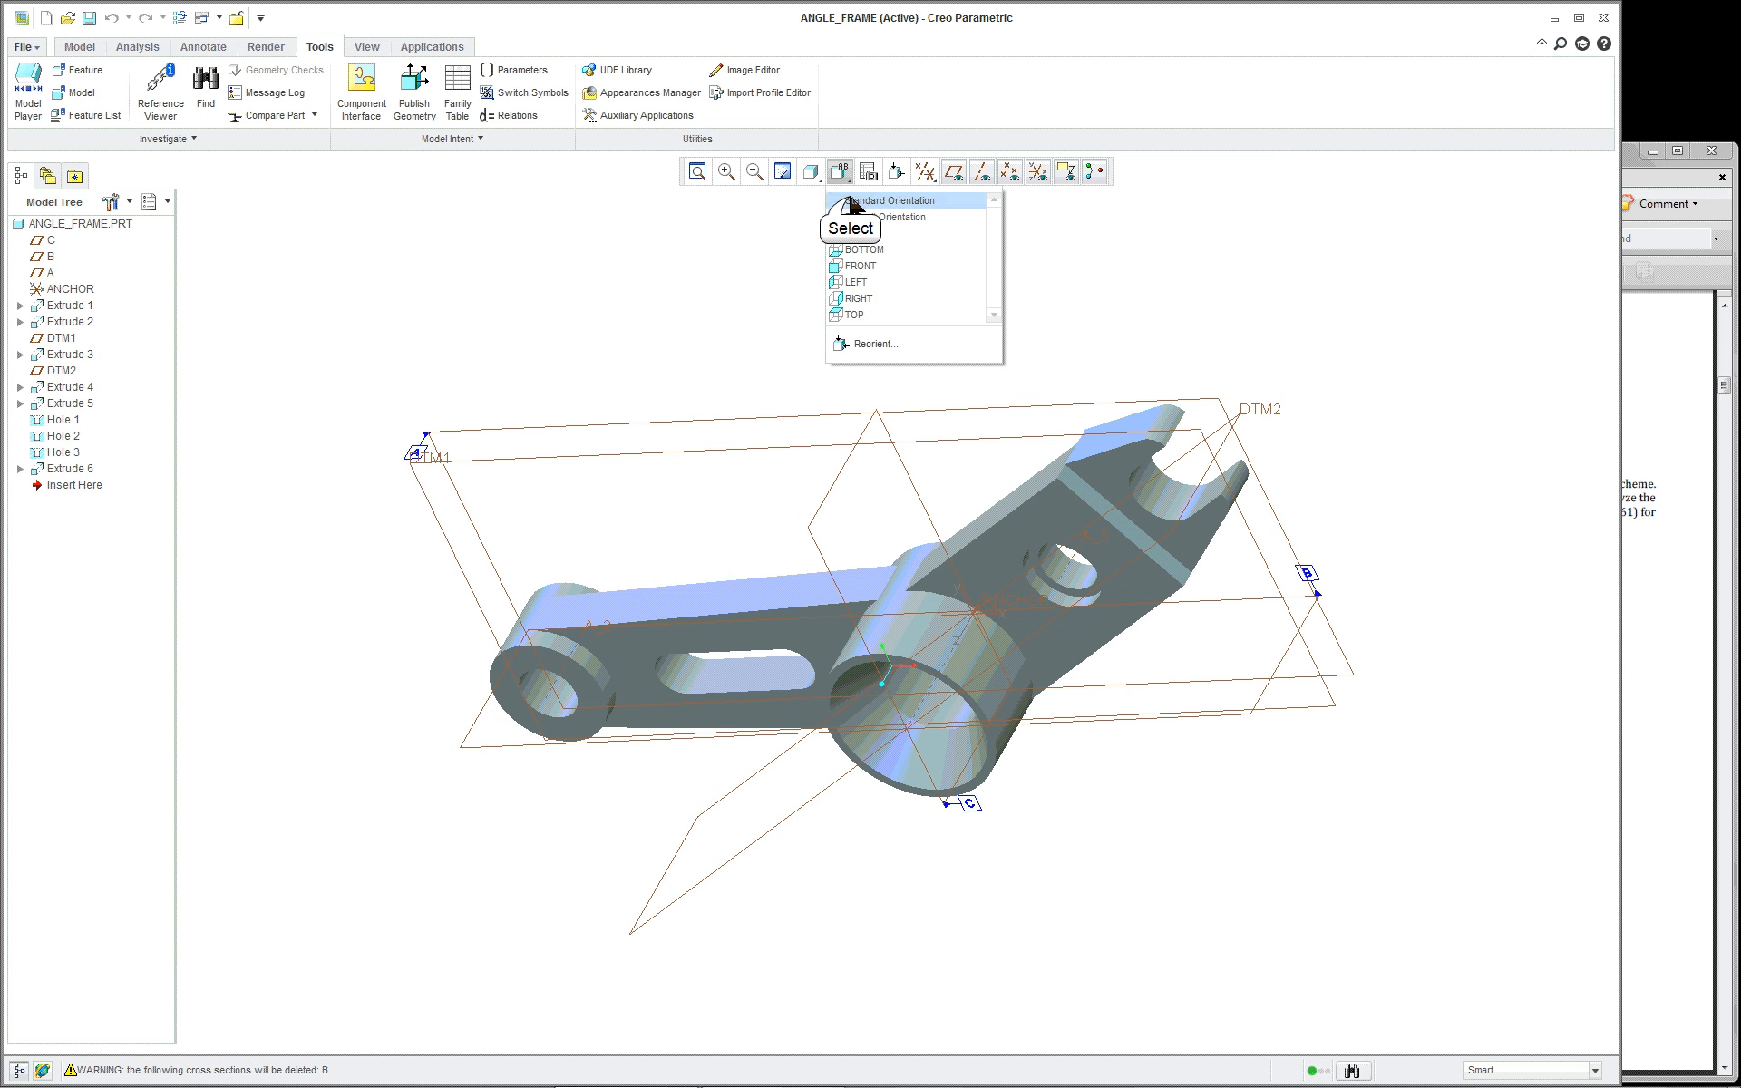
left_click(848, 202)
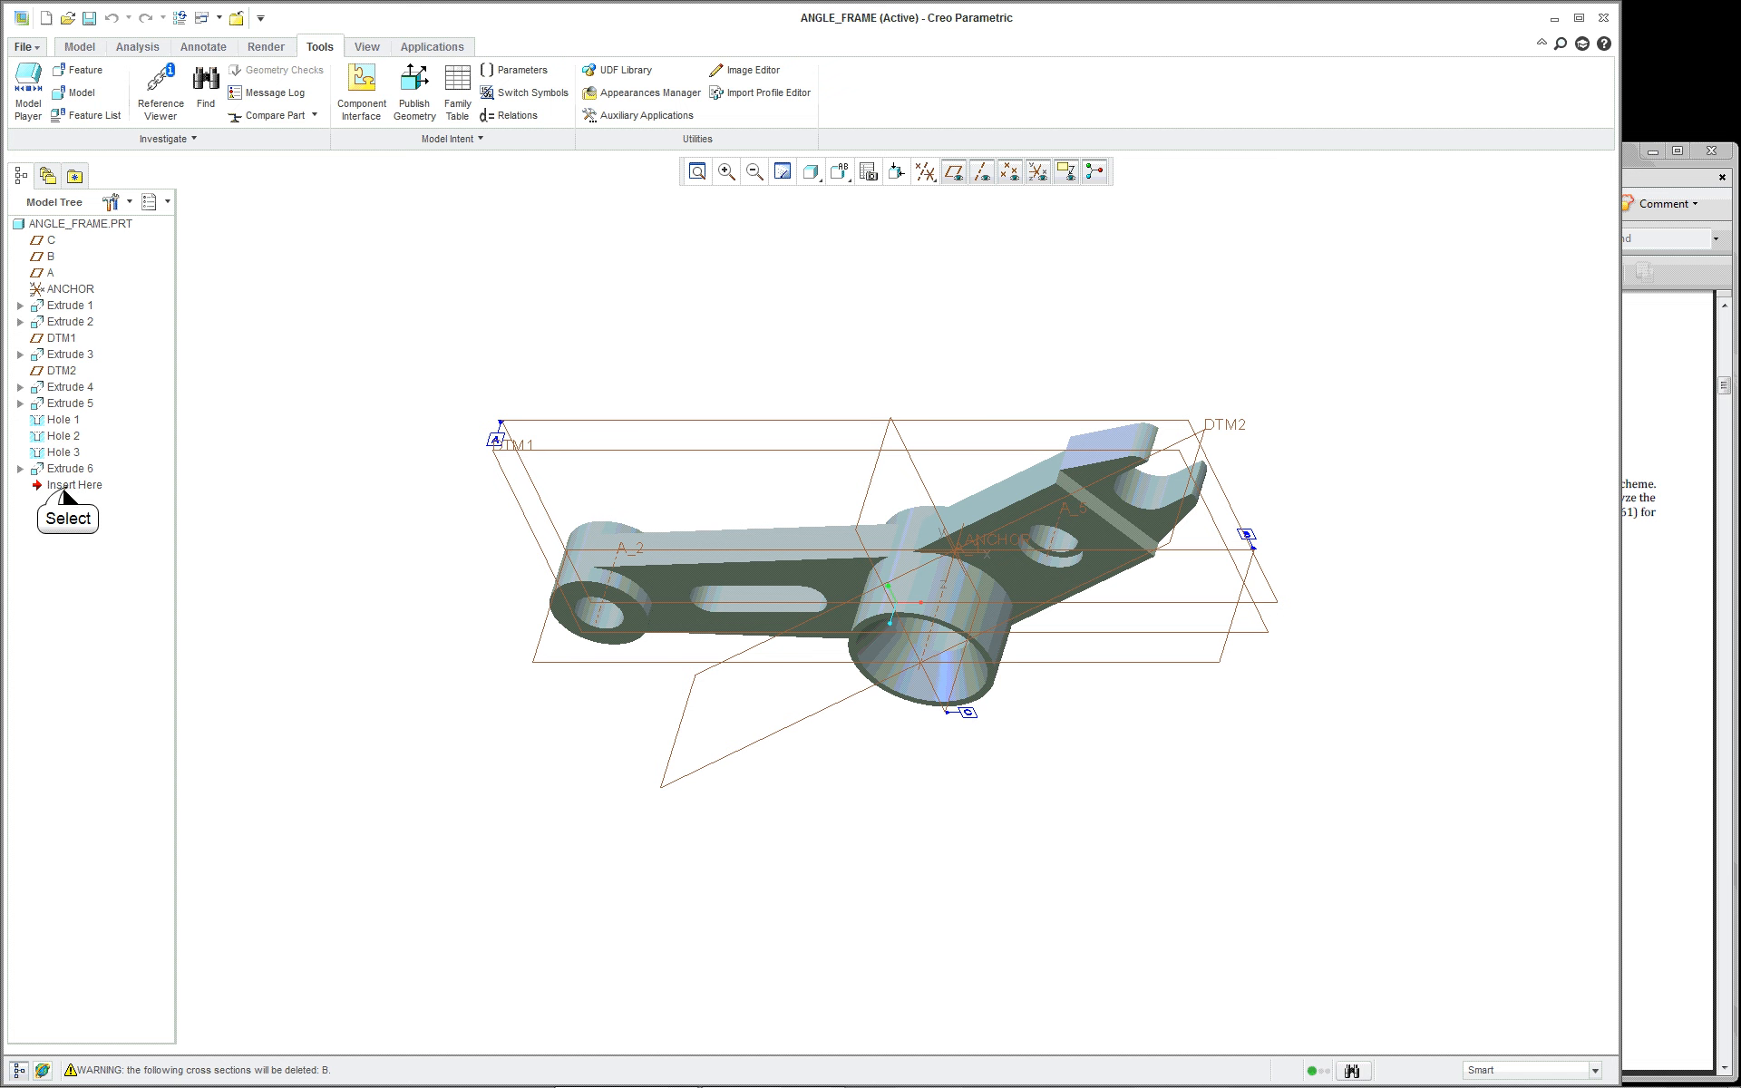
Step: Try to roll the part back by moving the Insert Here marker above the last features in the model tree
left_click_drag(69, 488, 64, 423)
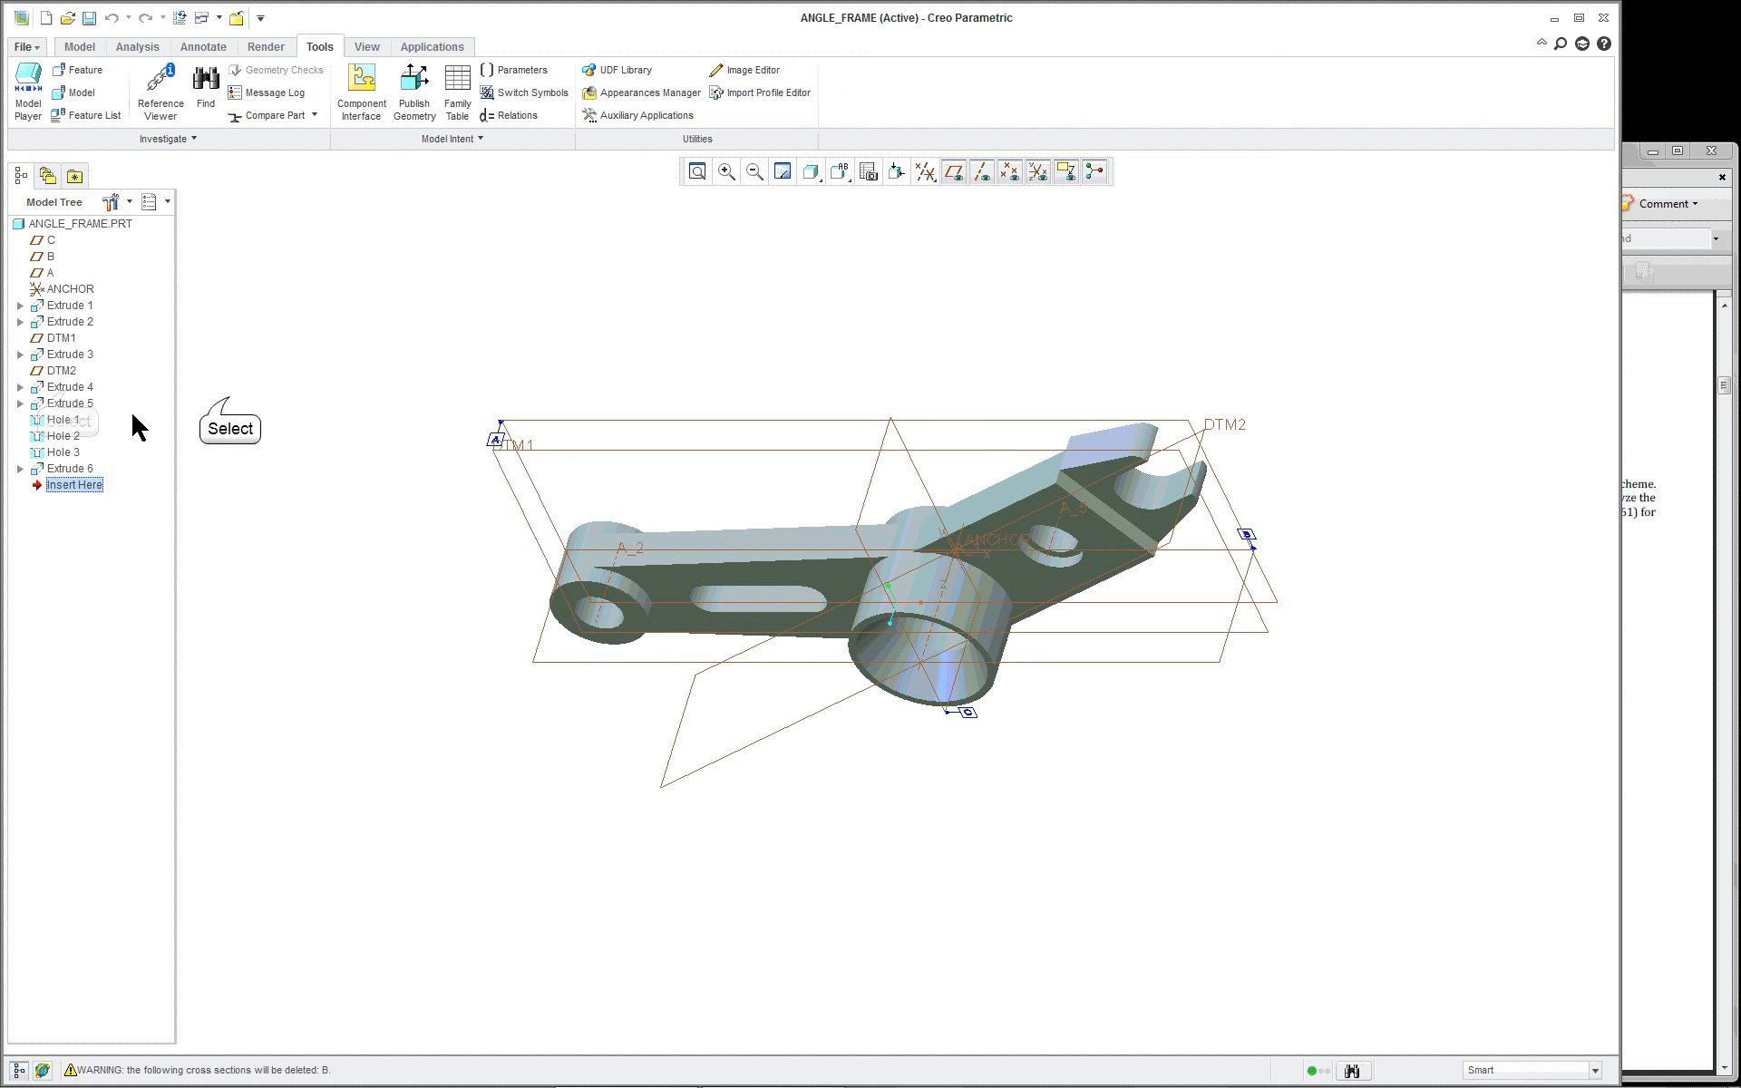
left_click(231, 399)
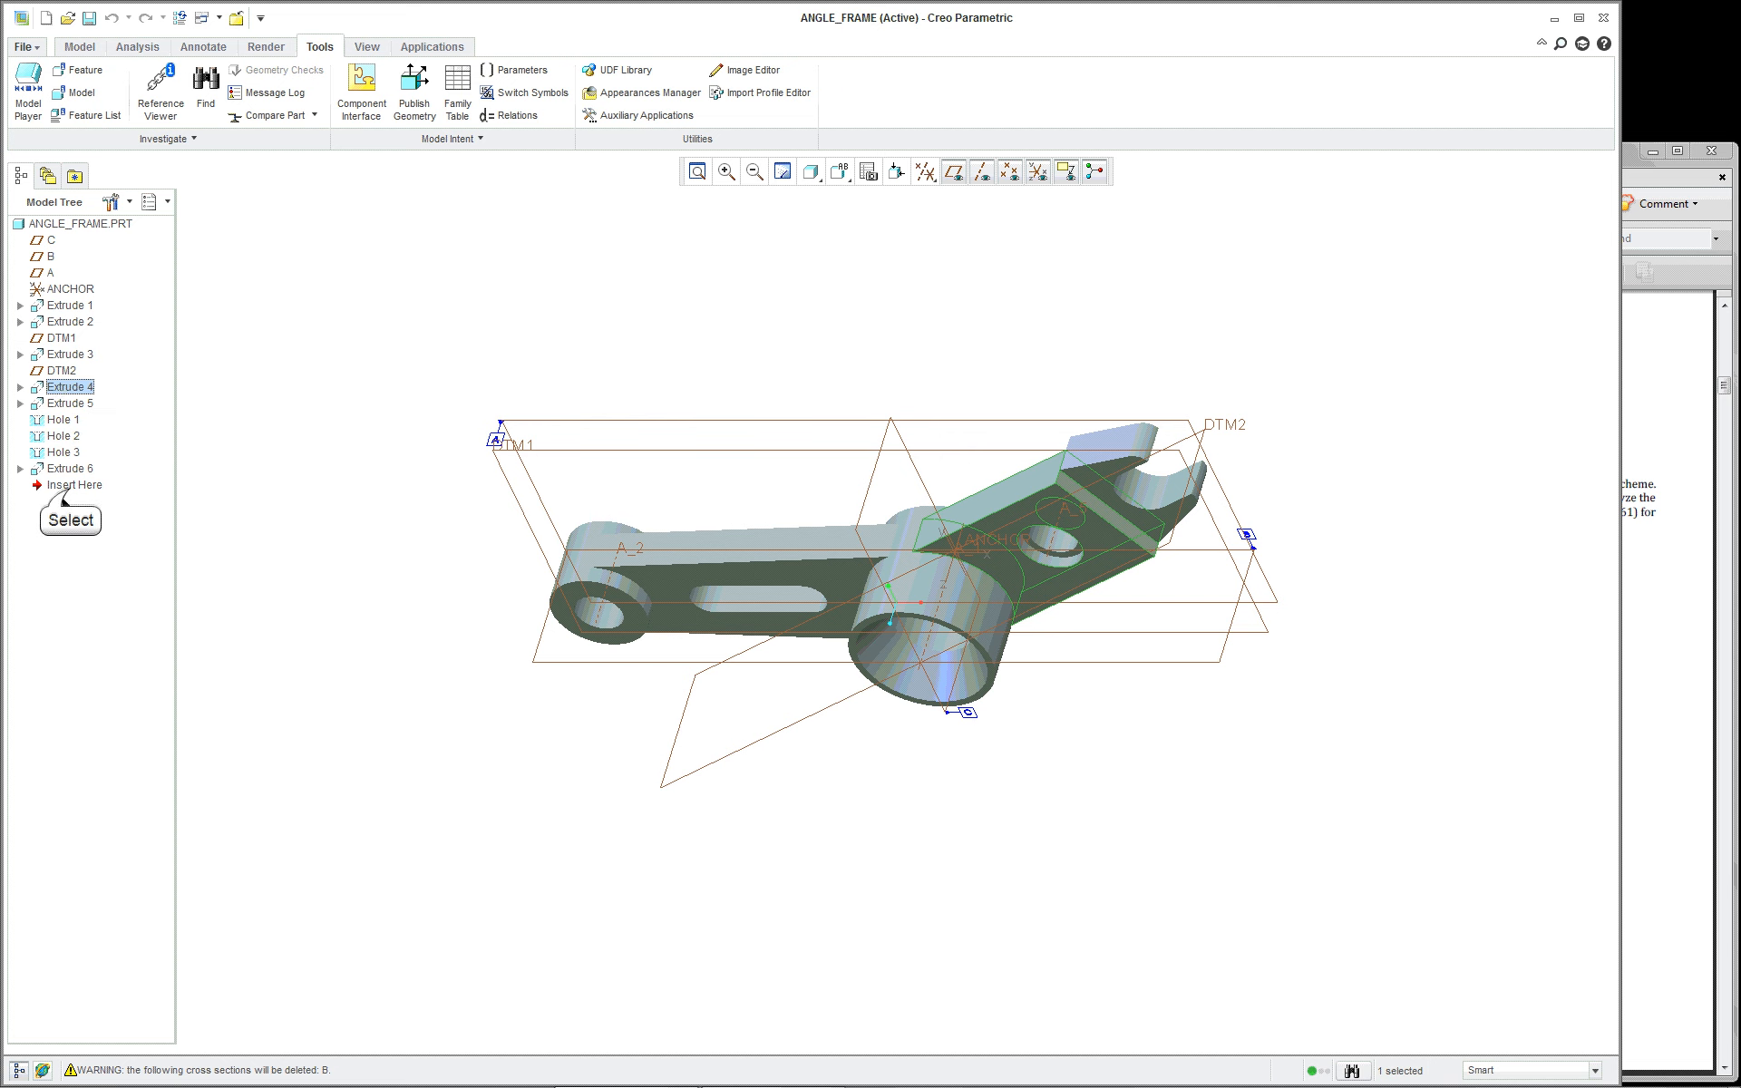
left_click(72, 487)
left_click_drag(70, 487, 74, 450)
left_click(373, 381)
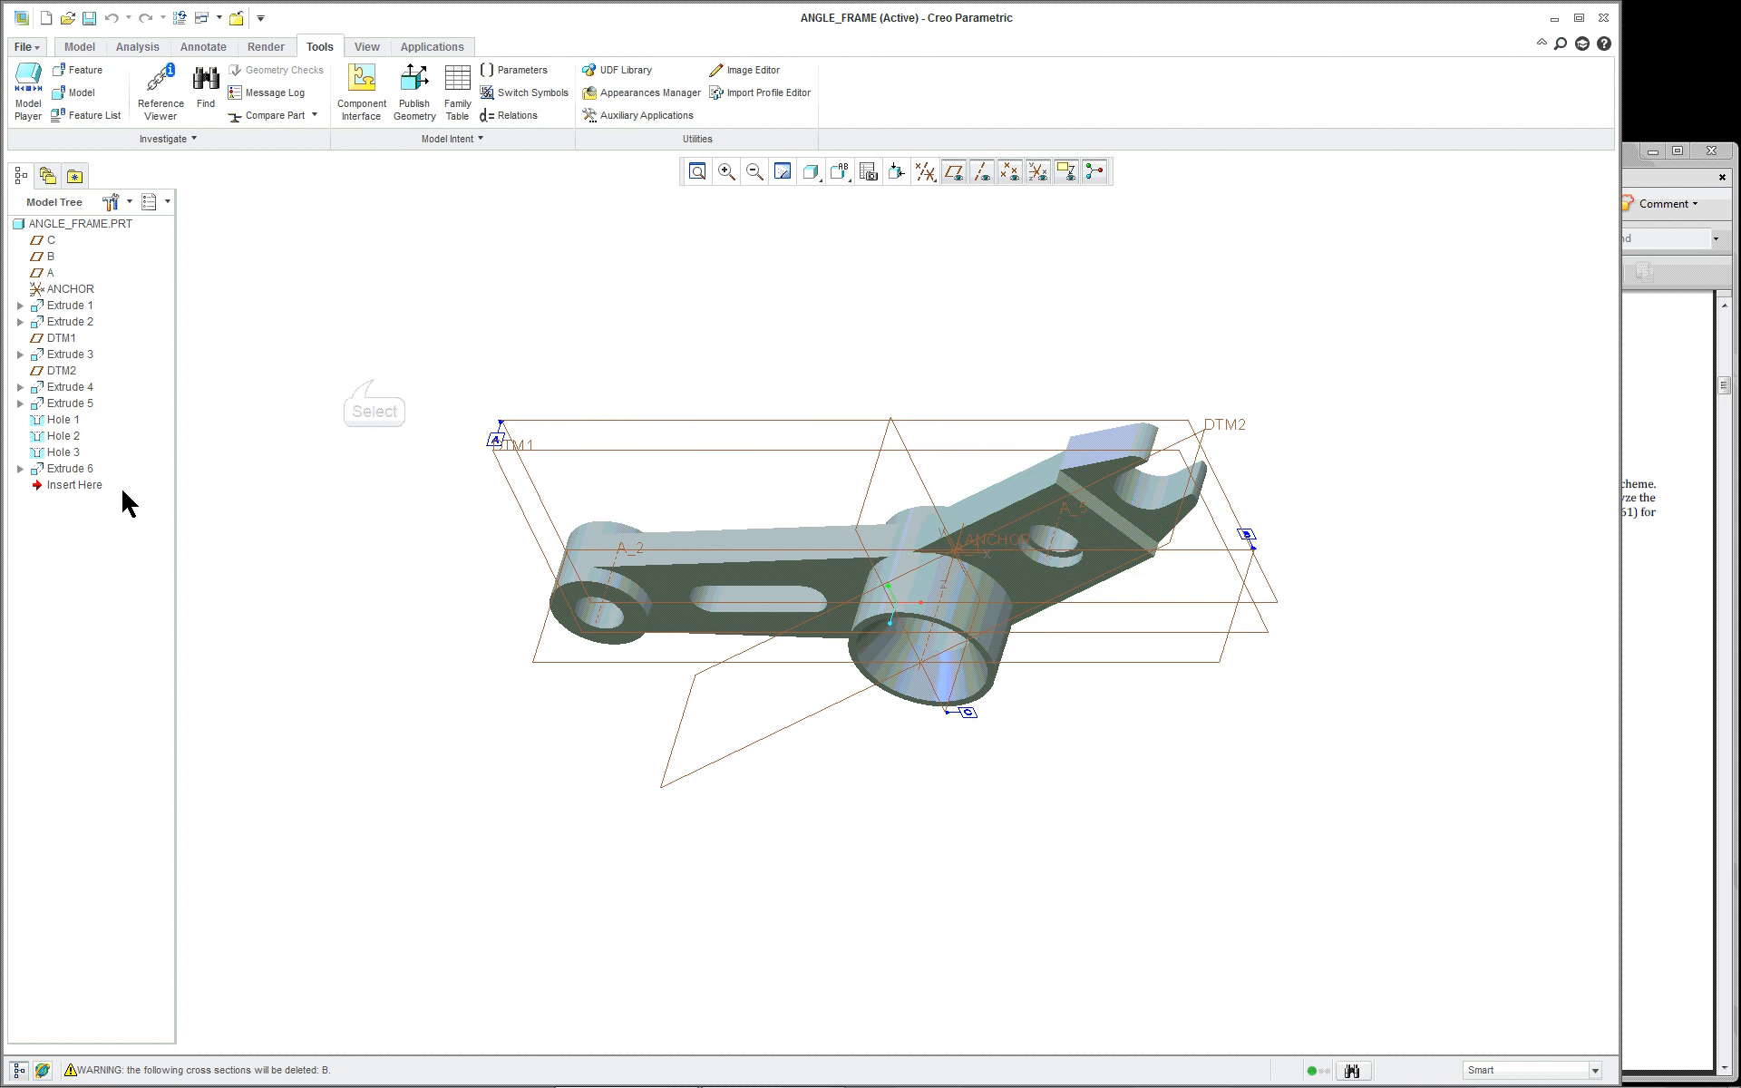
Step: Suppress all features from Extrude 2 through Extrude 6, leaving only the datums and Extrude 1 active
left_click(71, 368)
left_click(68, 325)
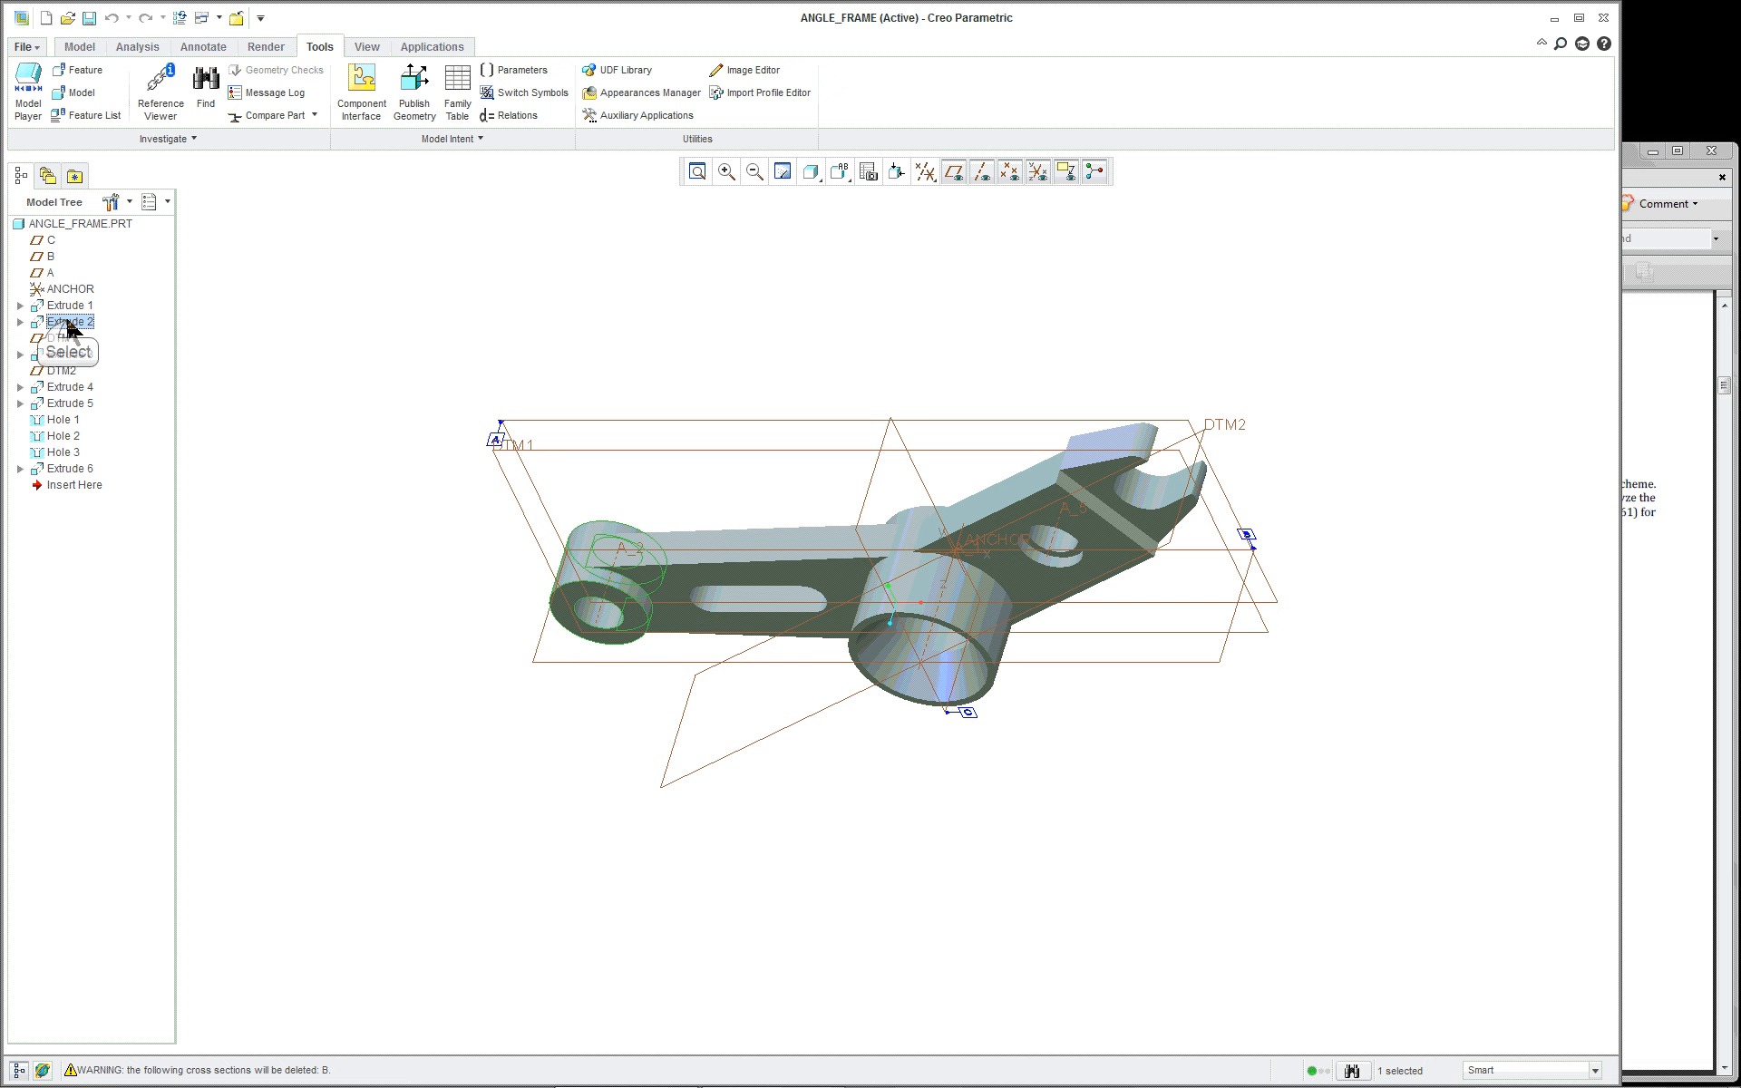
left_click(65, 473)
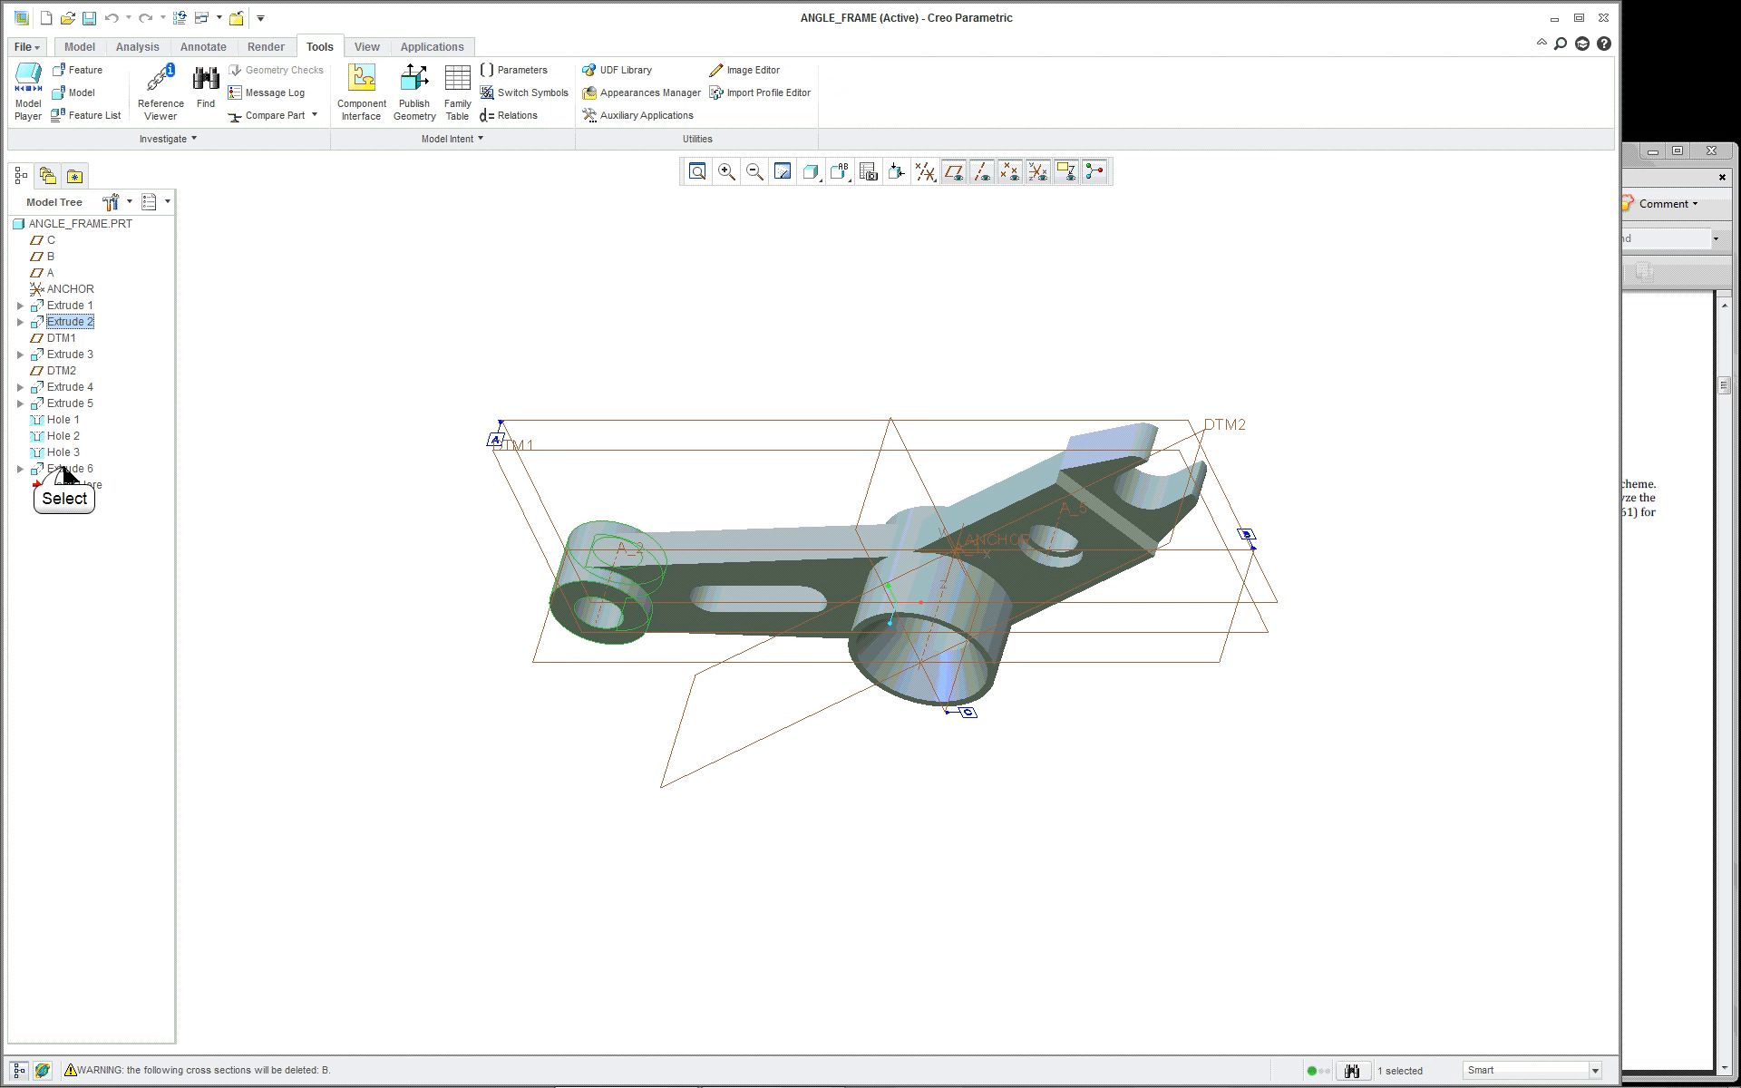
right_click(68, 346)
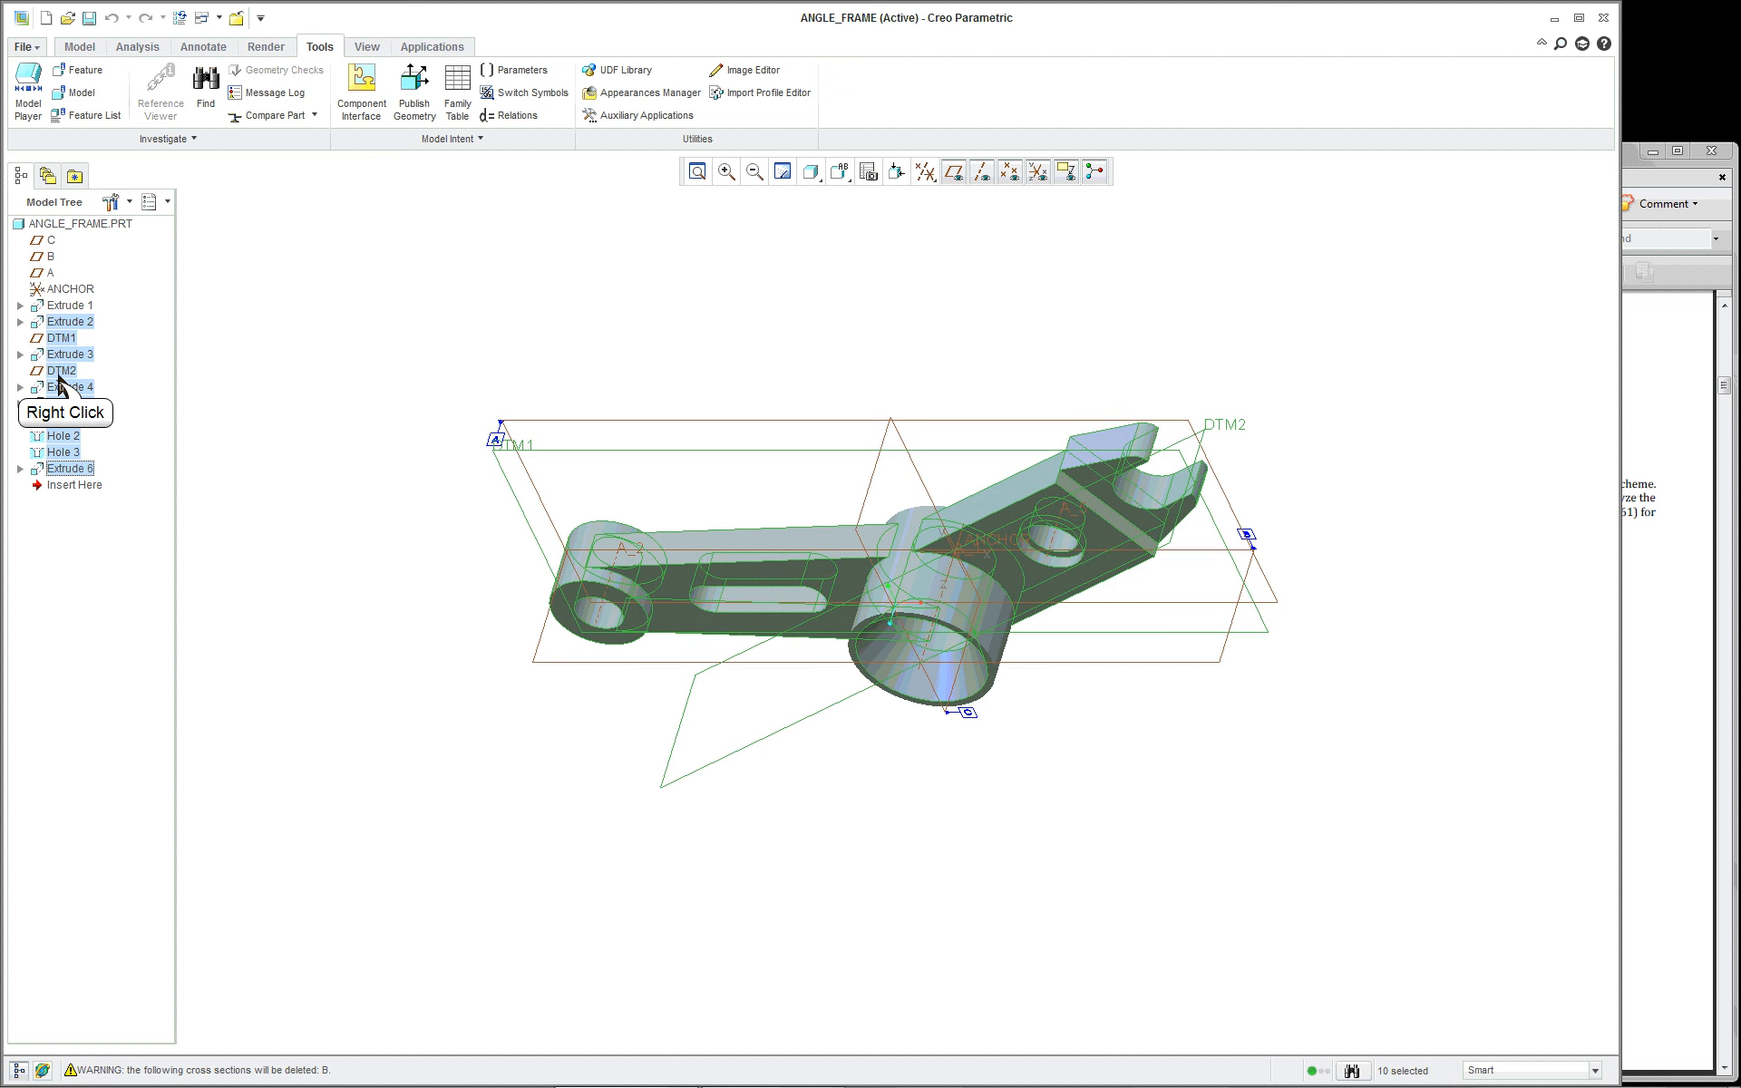
left_click(125, 461)
left_click(821, 571)
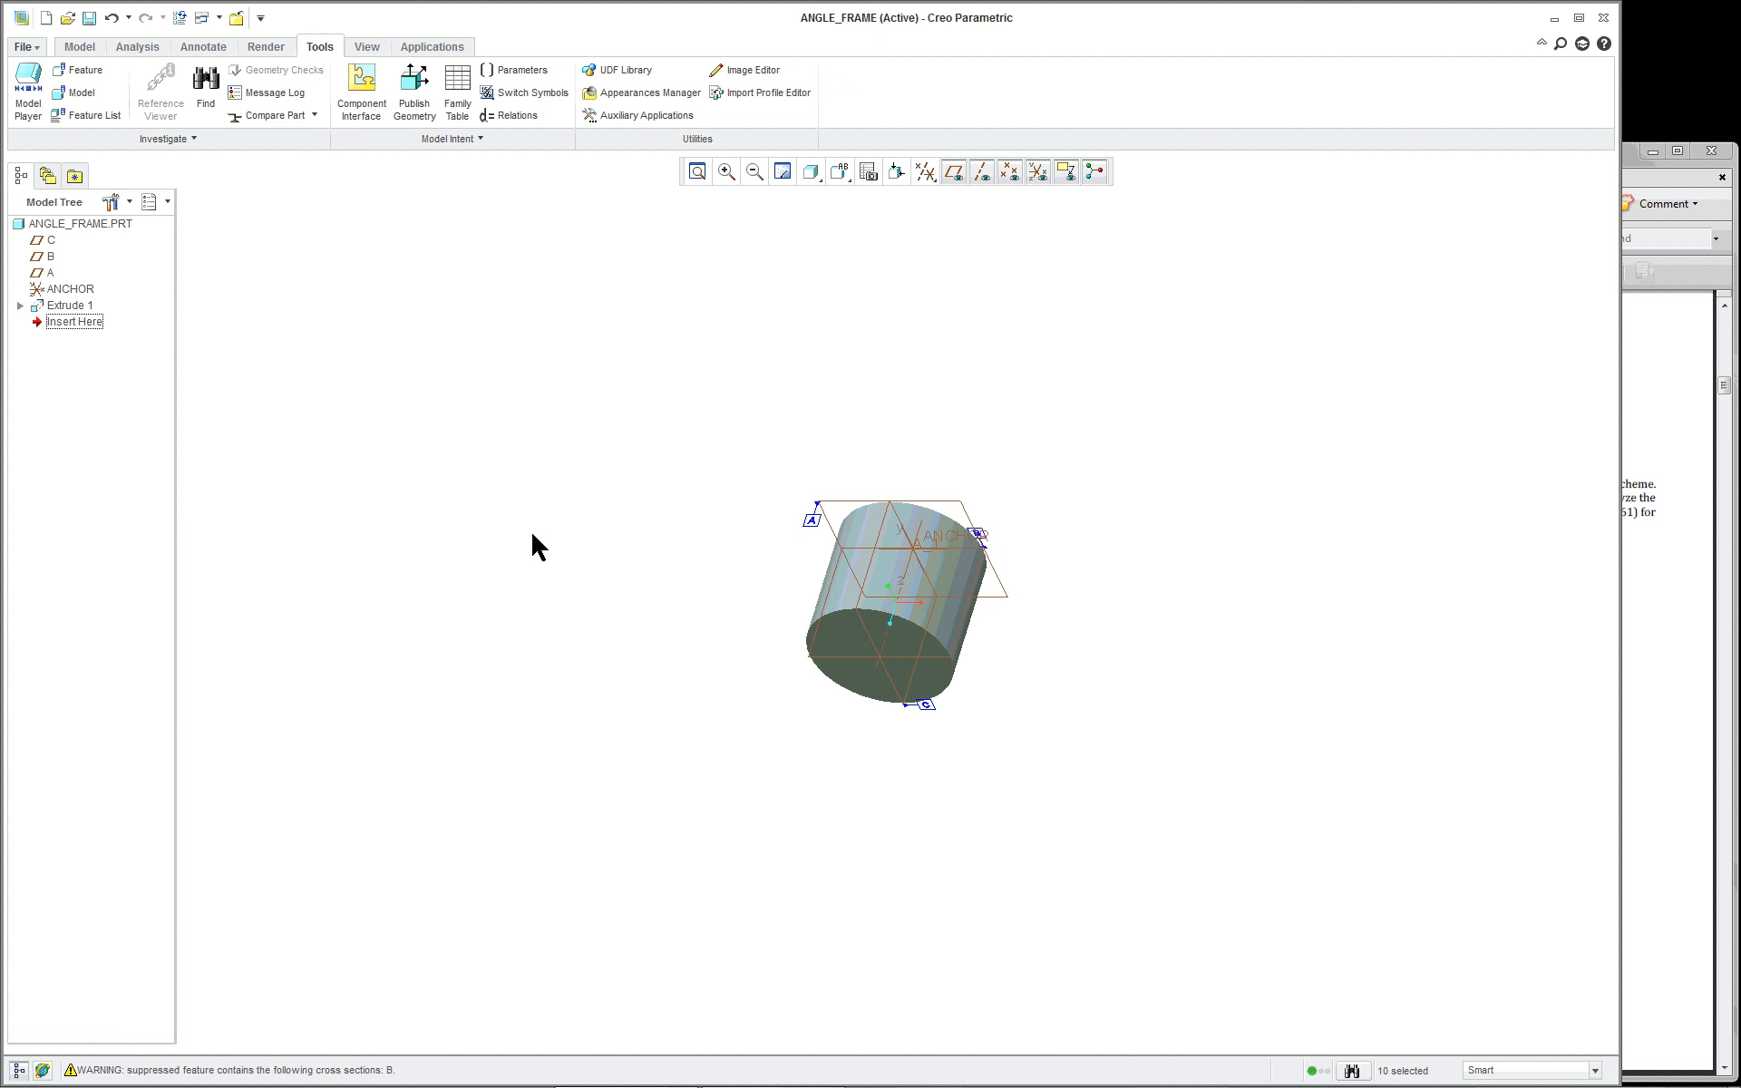
Step: Set the model tree filters to display all item types, including suppressed objects, placement folders, annotations, copied references and auto round members
left_click(112, 204)
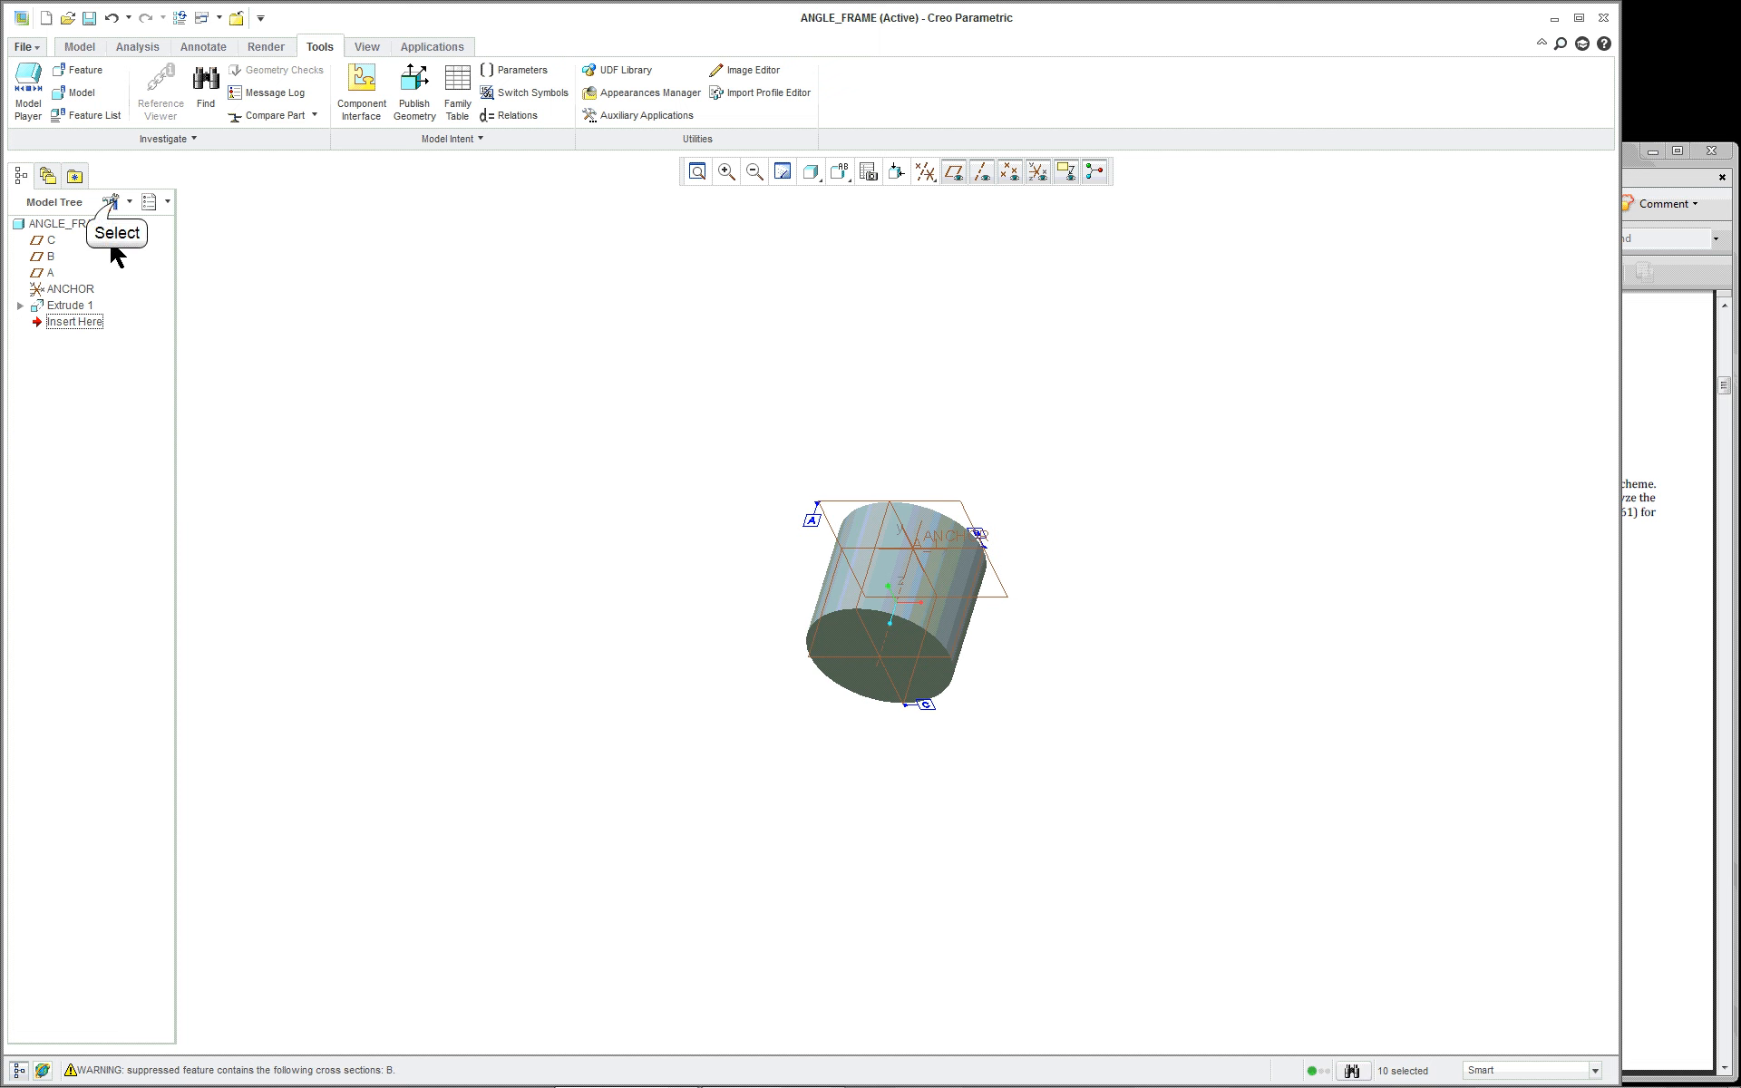
left_click(131, 233)
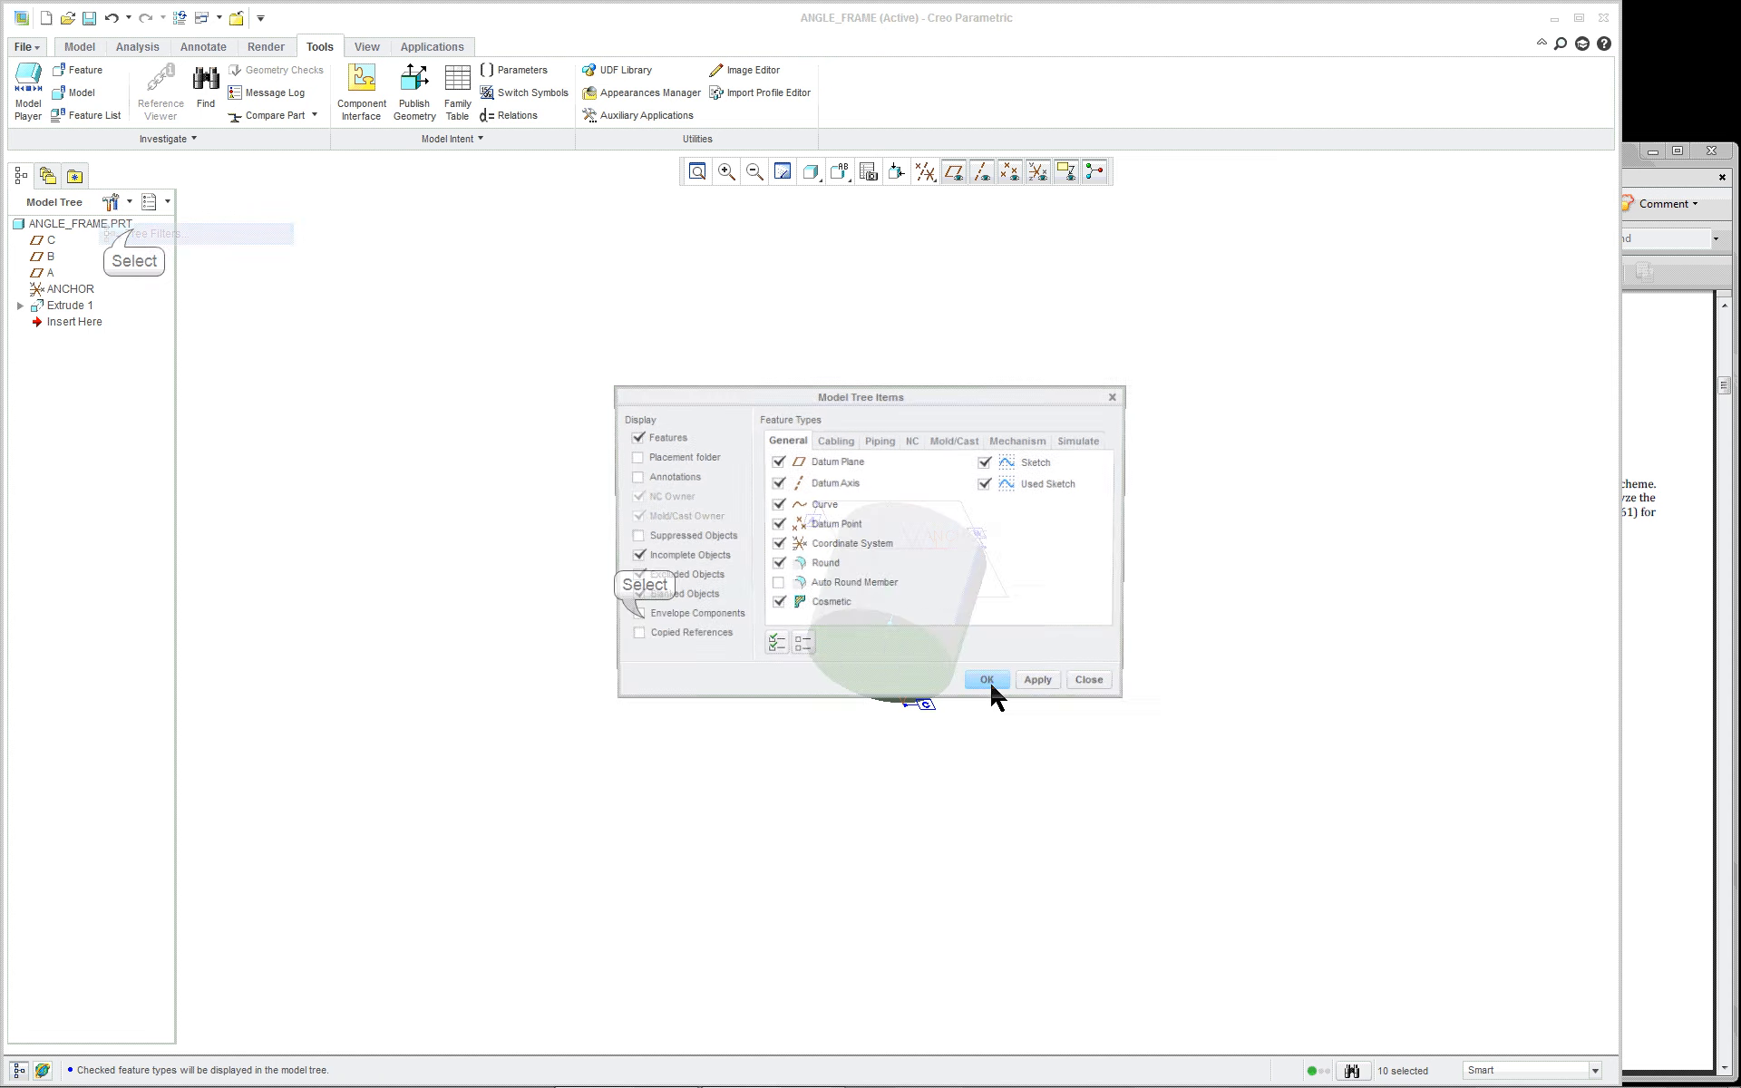
left_click(633, 536)
left_click(635, 458)
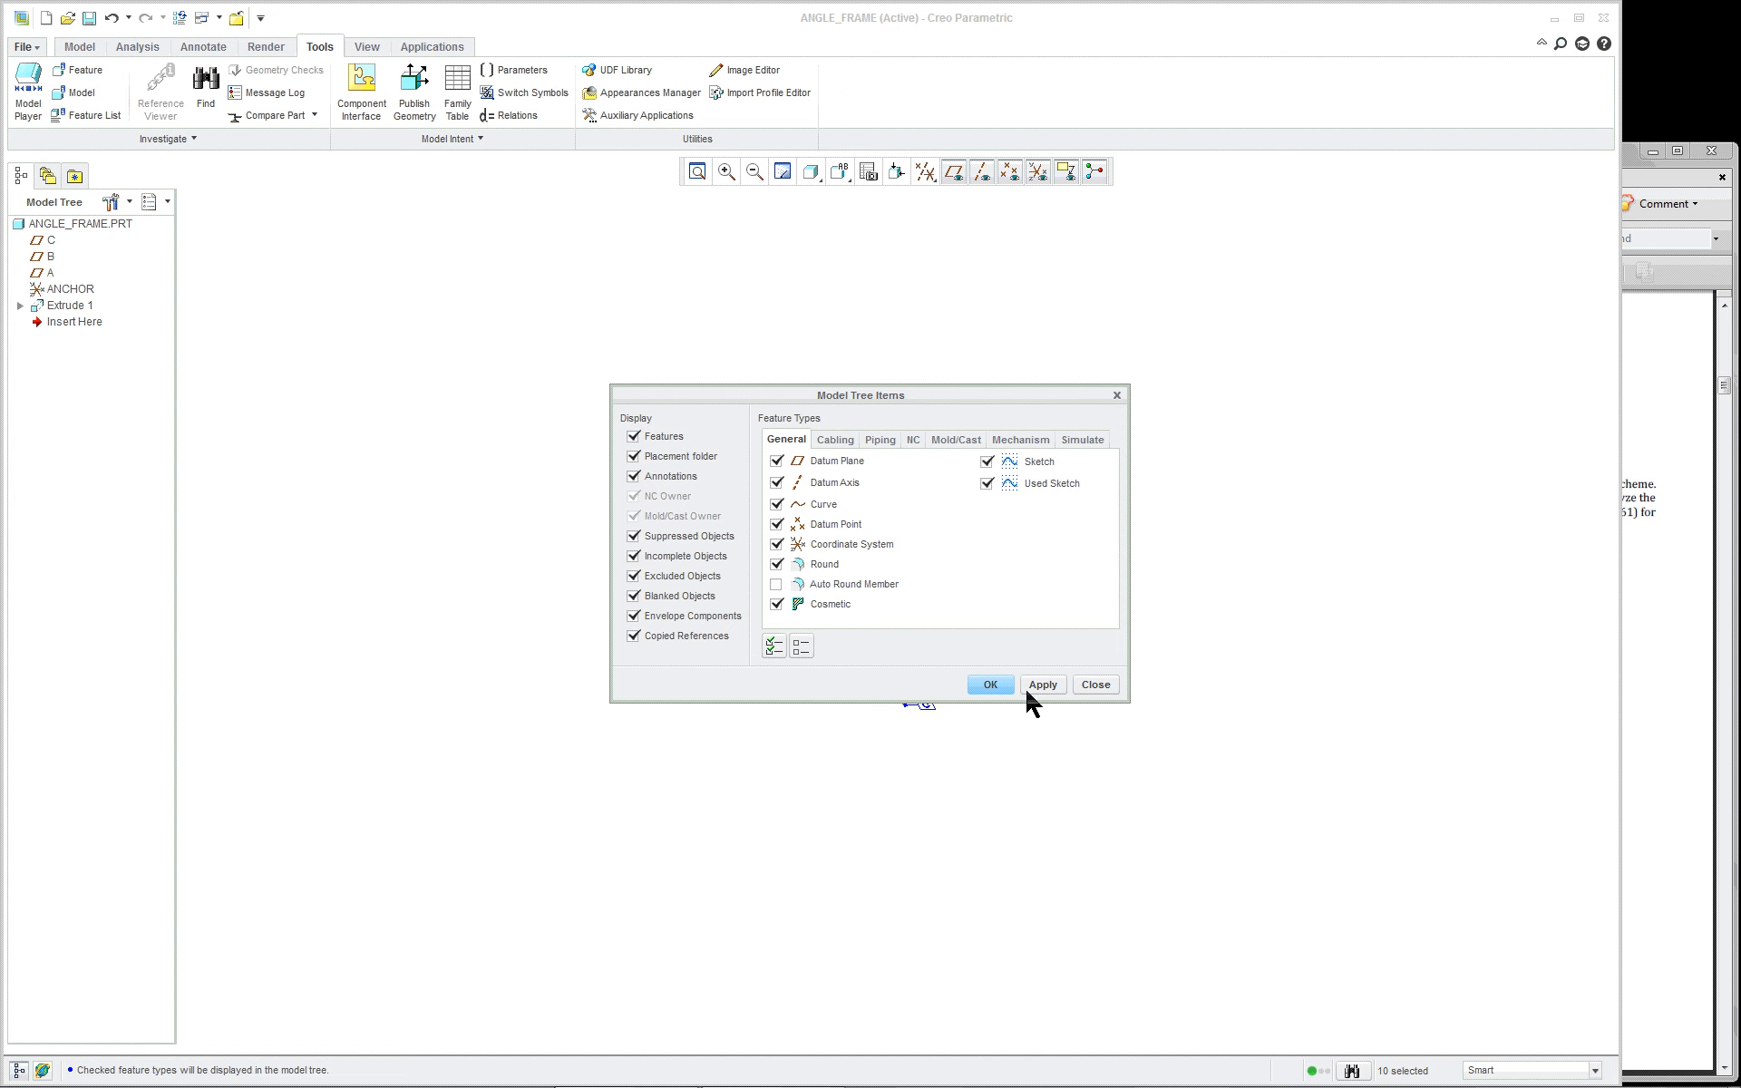
left_click(819, 585)
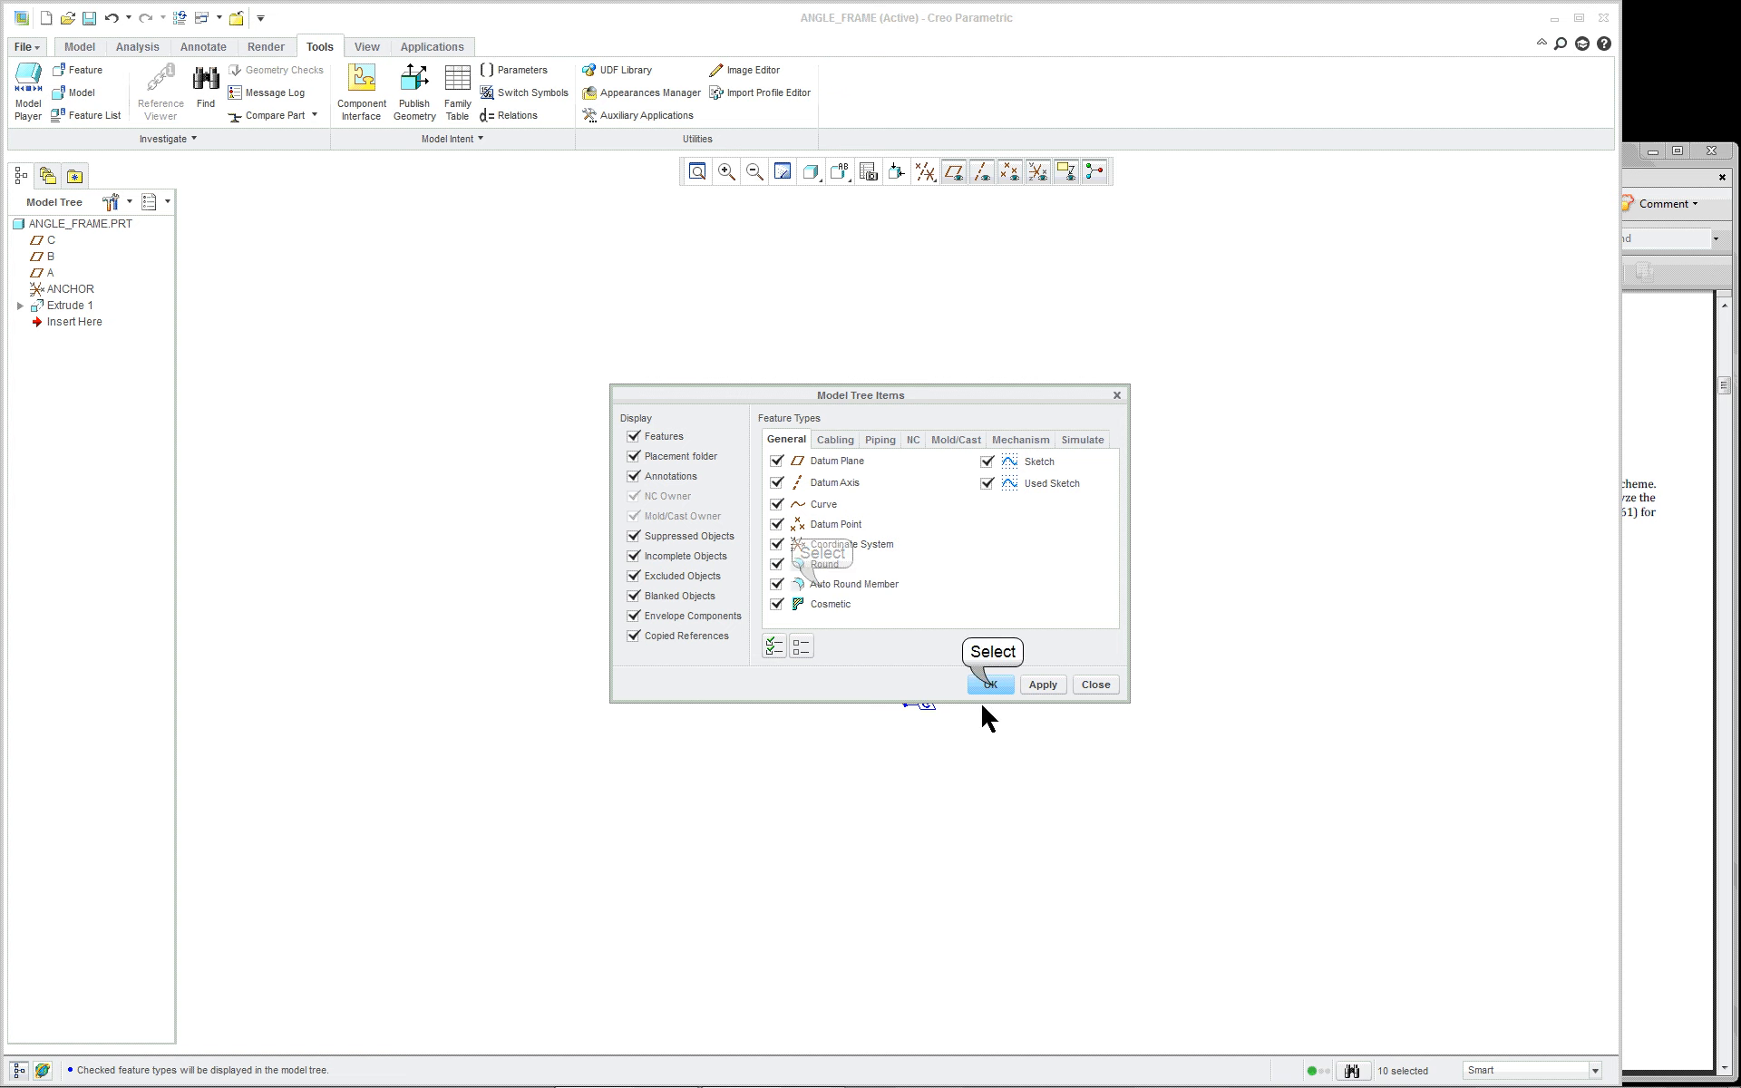
left_click(990, 686)
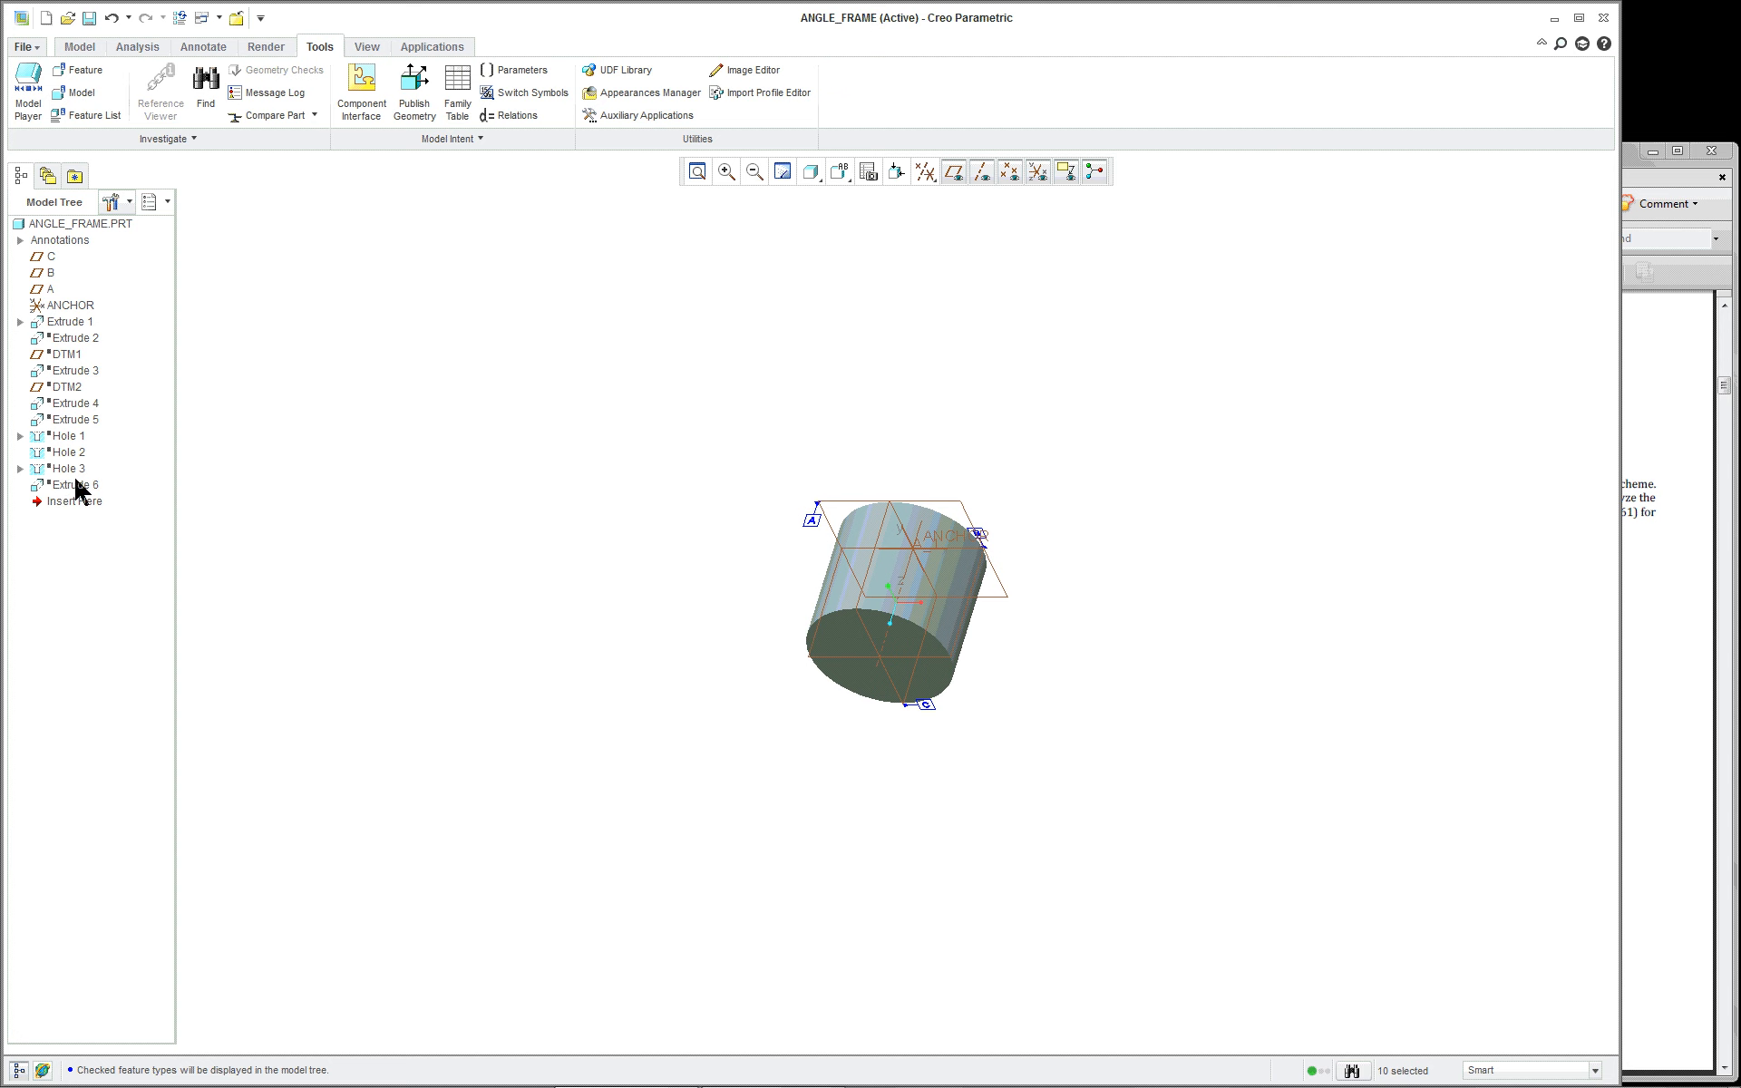
Step: Redefine Extrude 1 and open its internal sketch to view the dimensioned circle
left_click(979, 607)
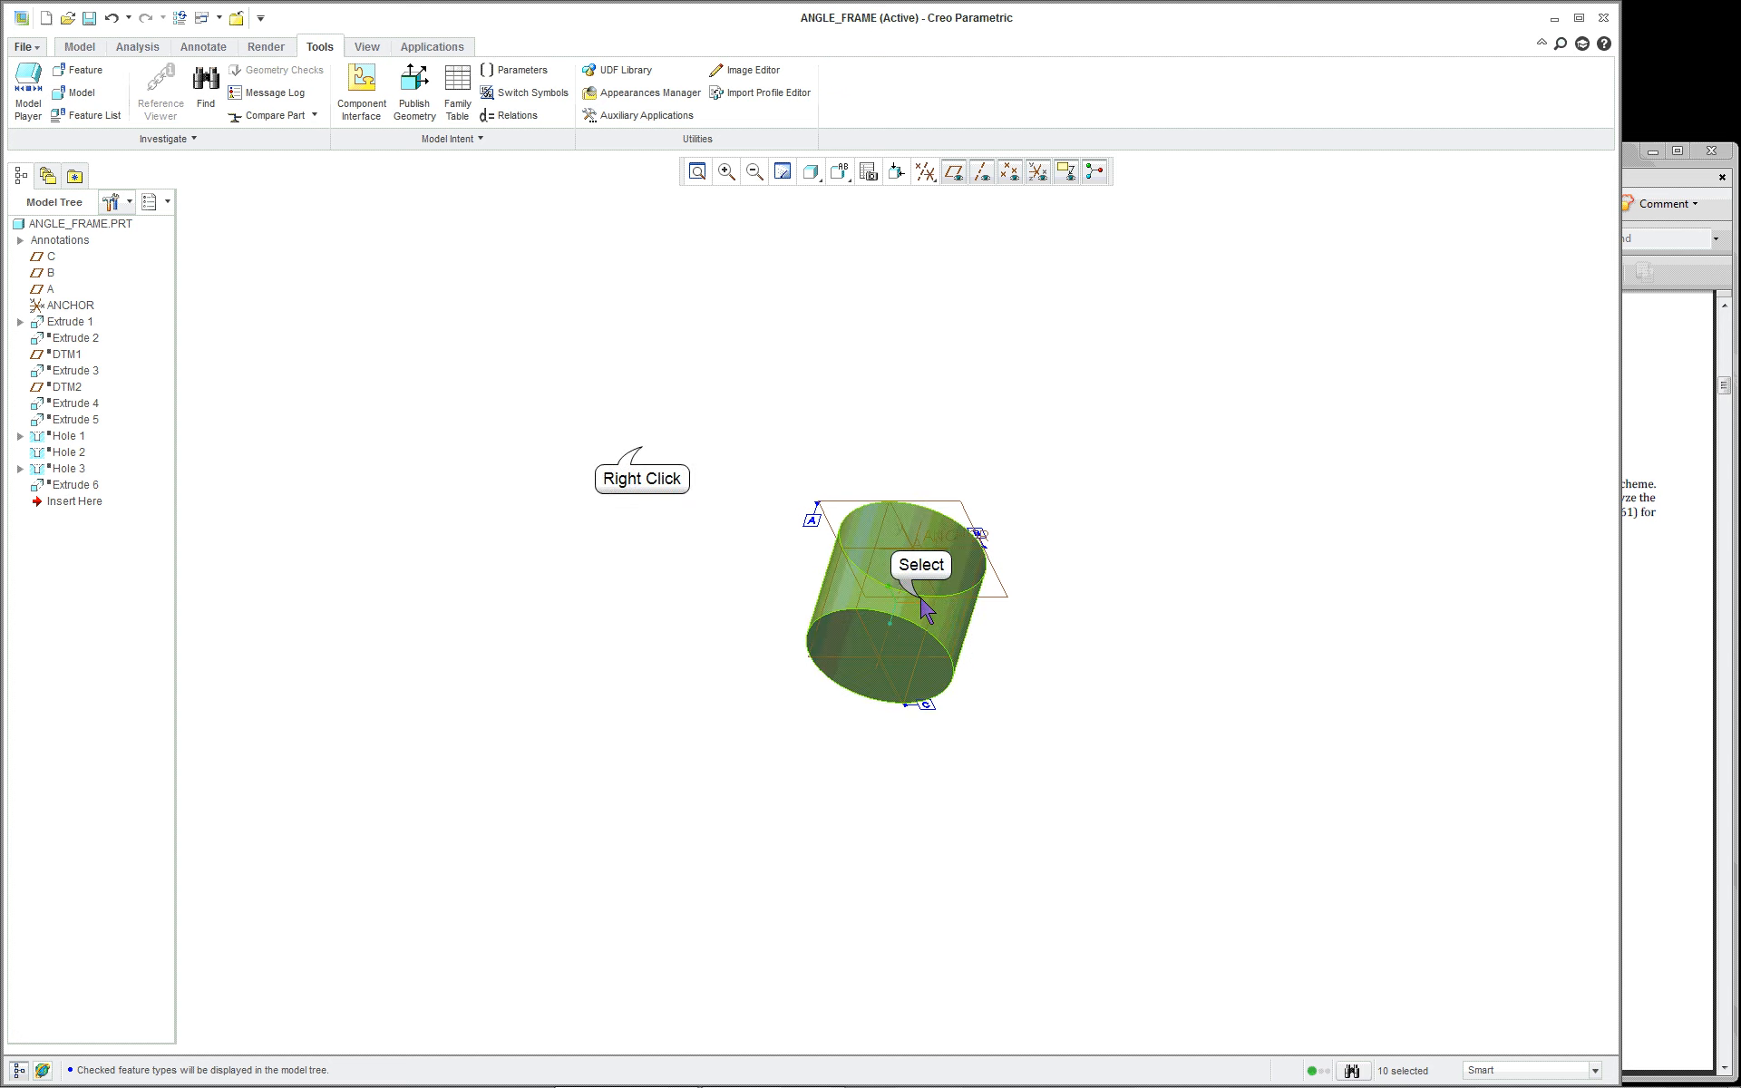
right_click(642, 449)
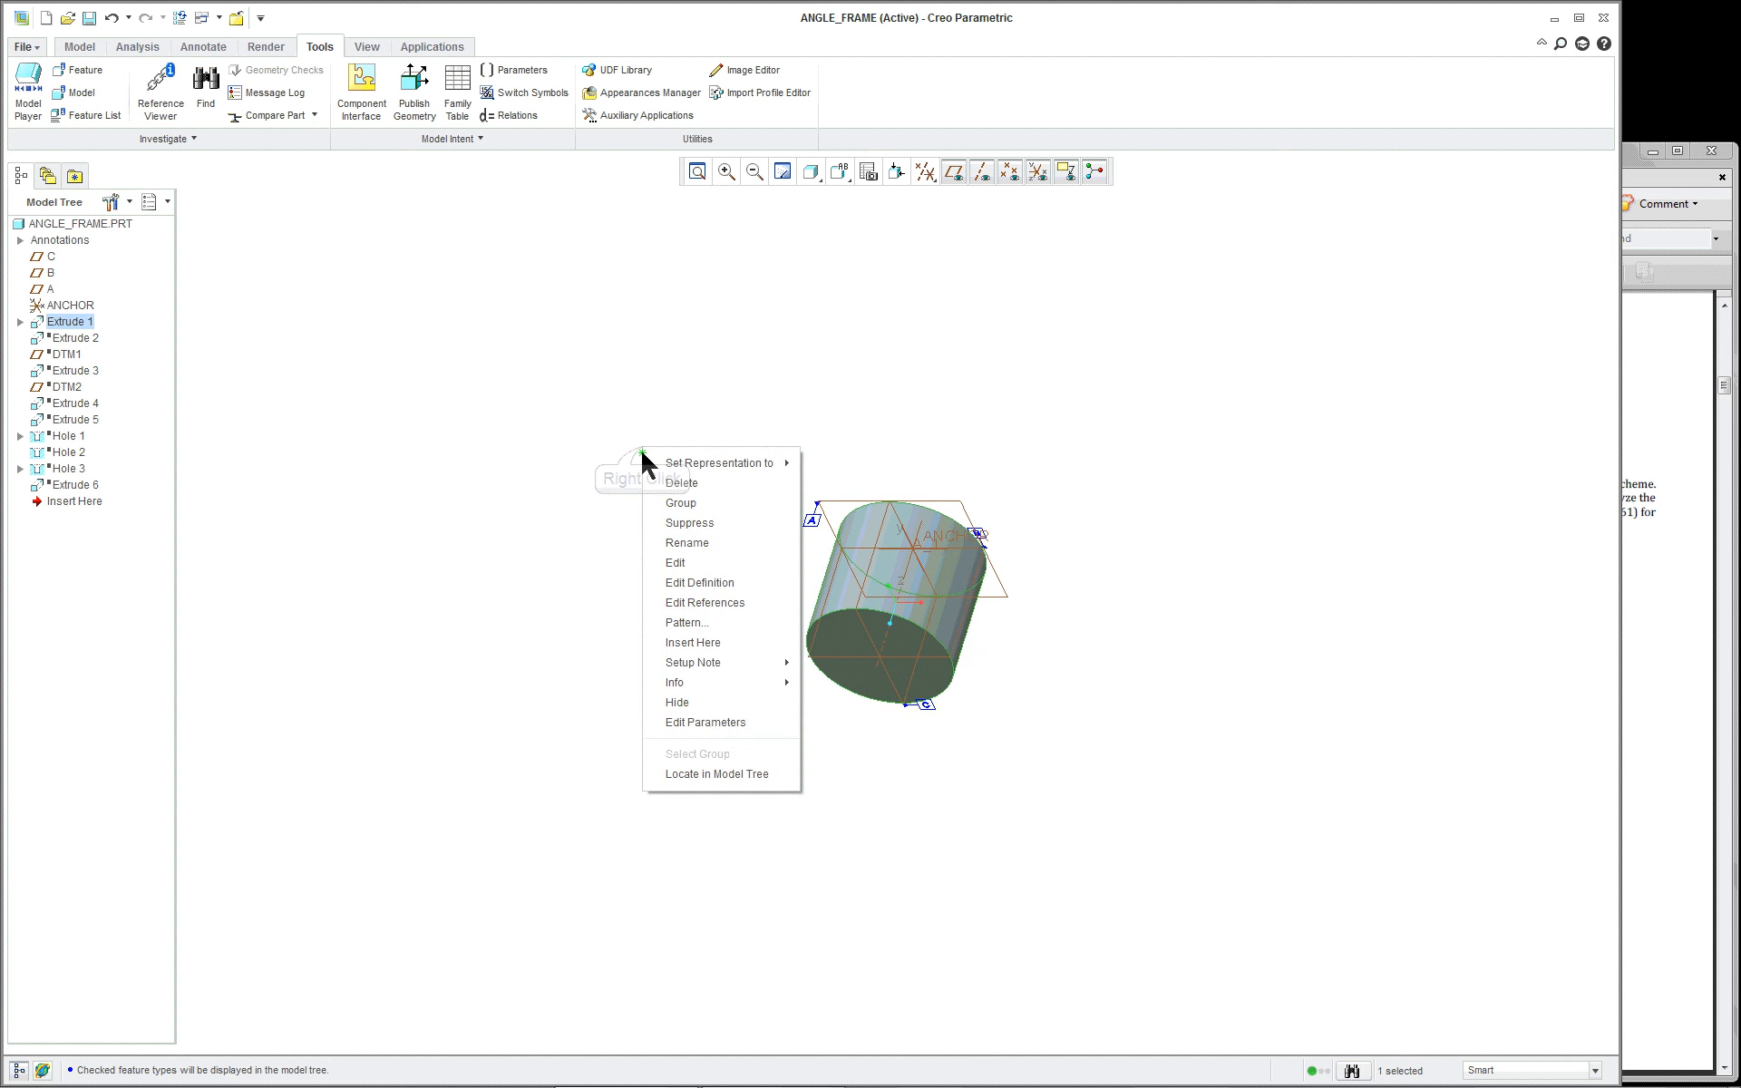
left_click(695, 589)
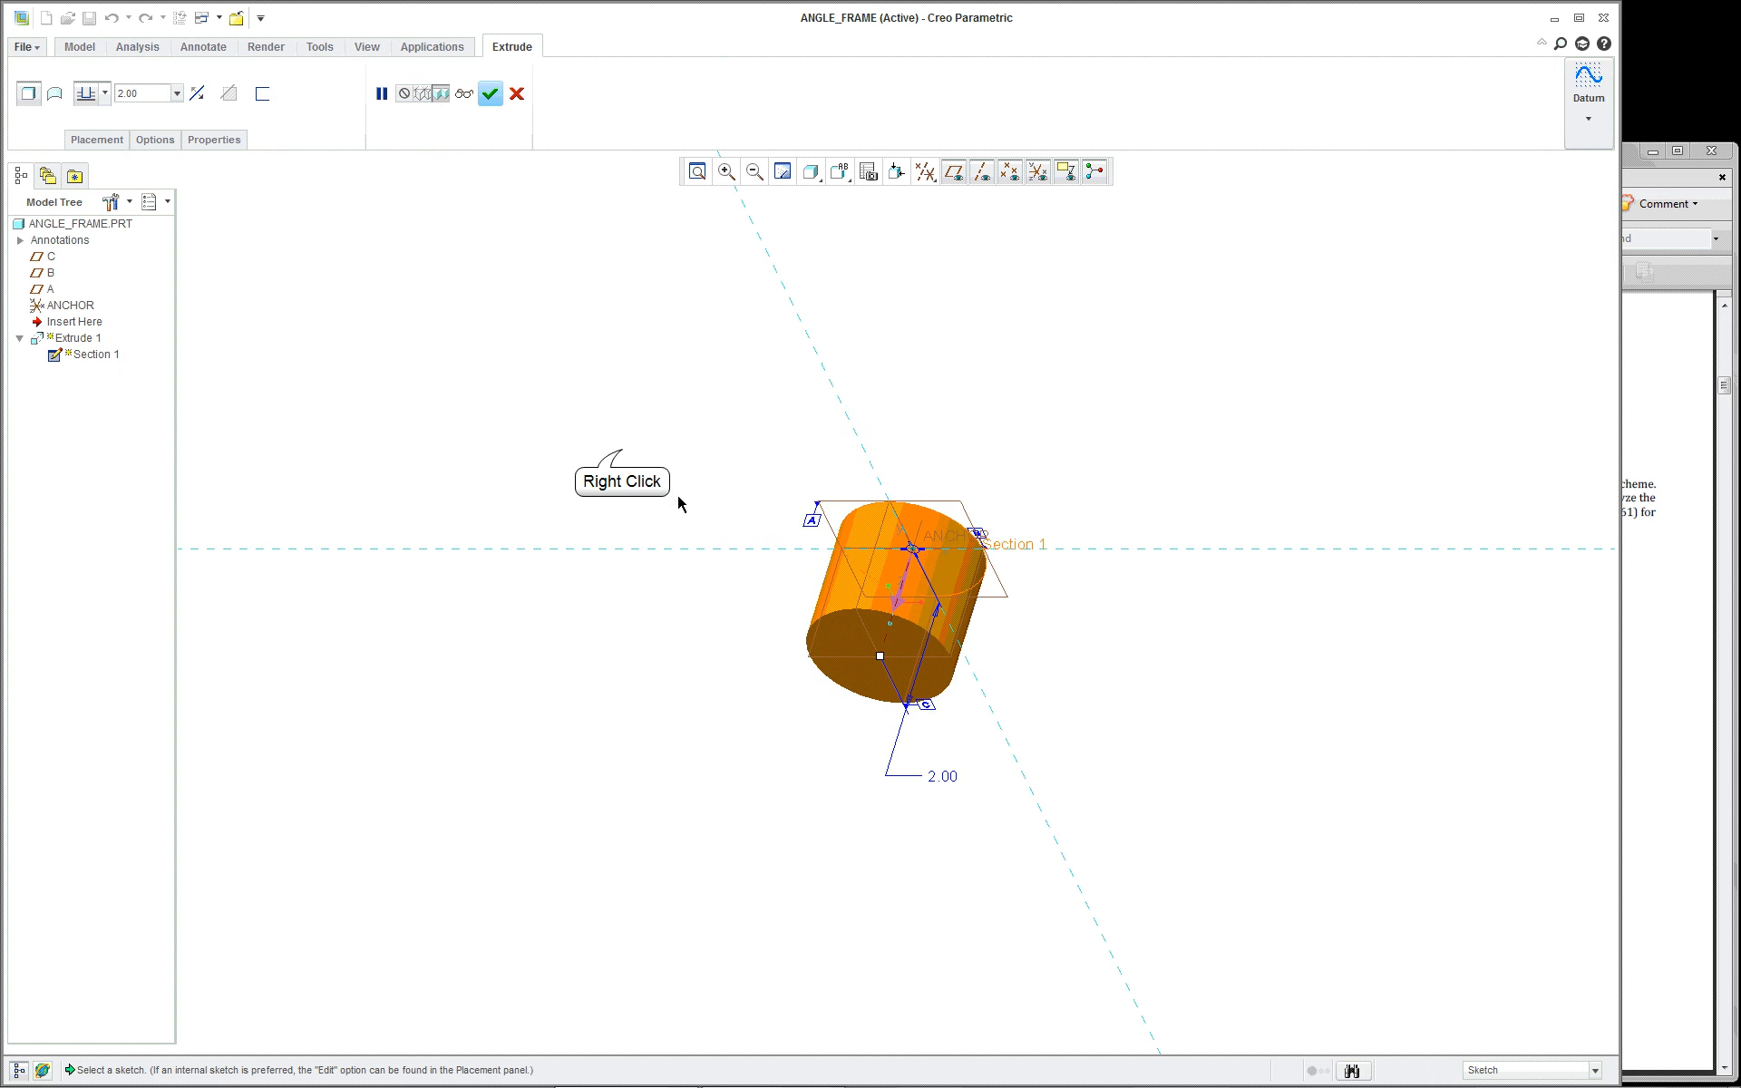
right_click(623, 451)
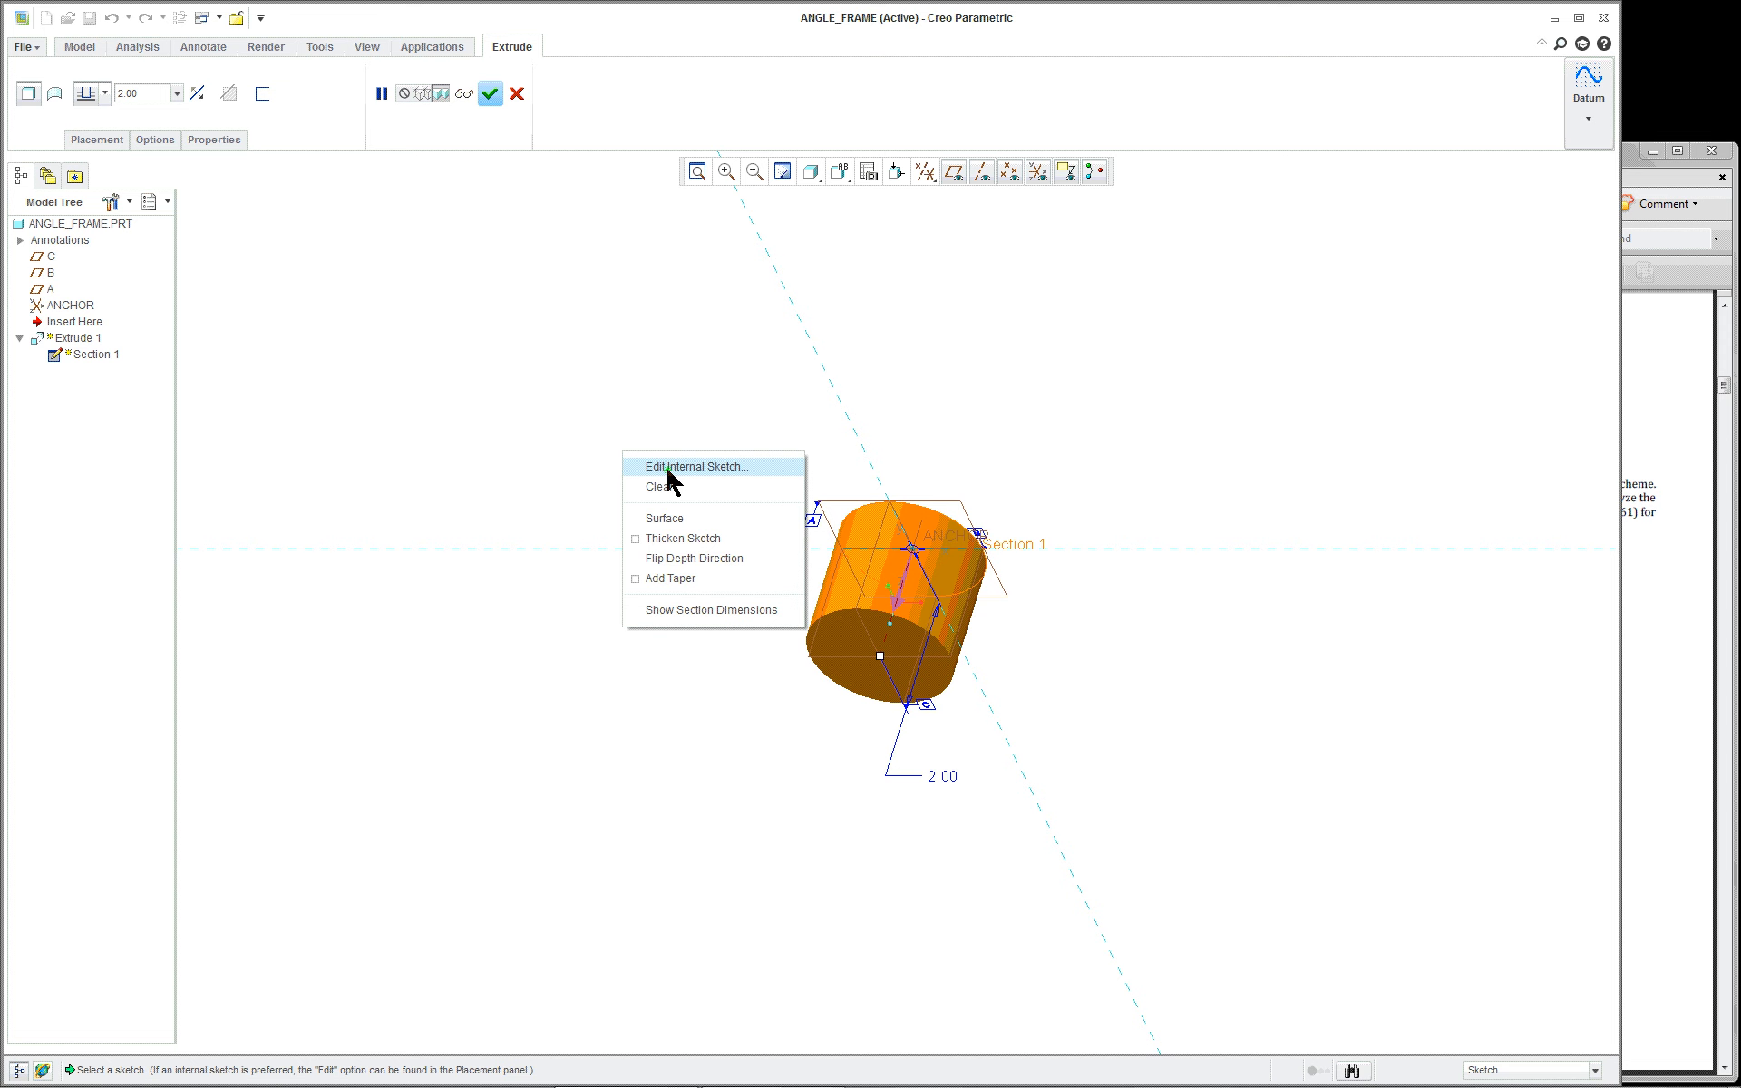
left_click(670, 468)
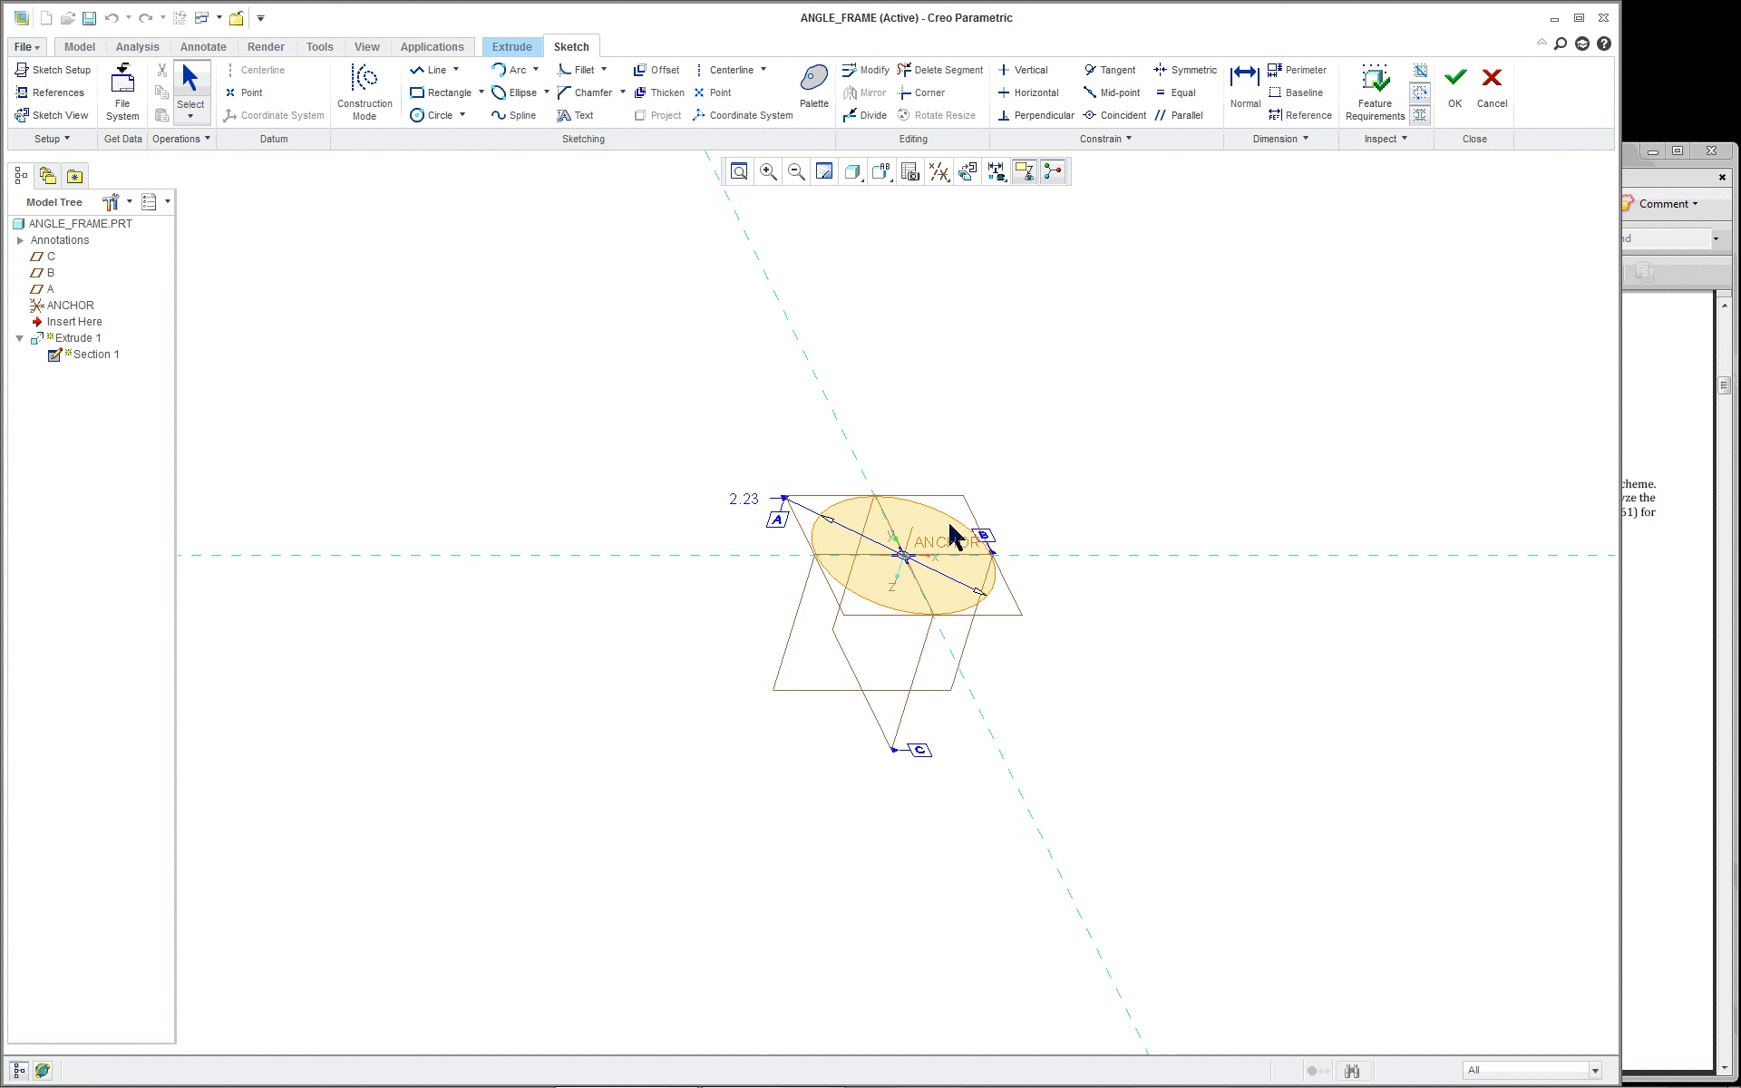
scroll(1049, 602, "down", 2)
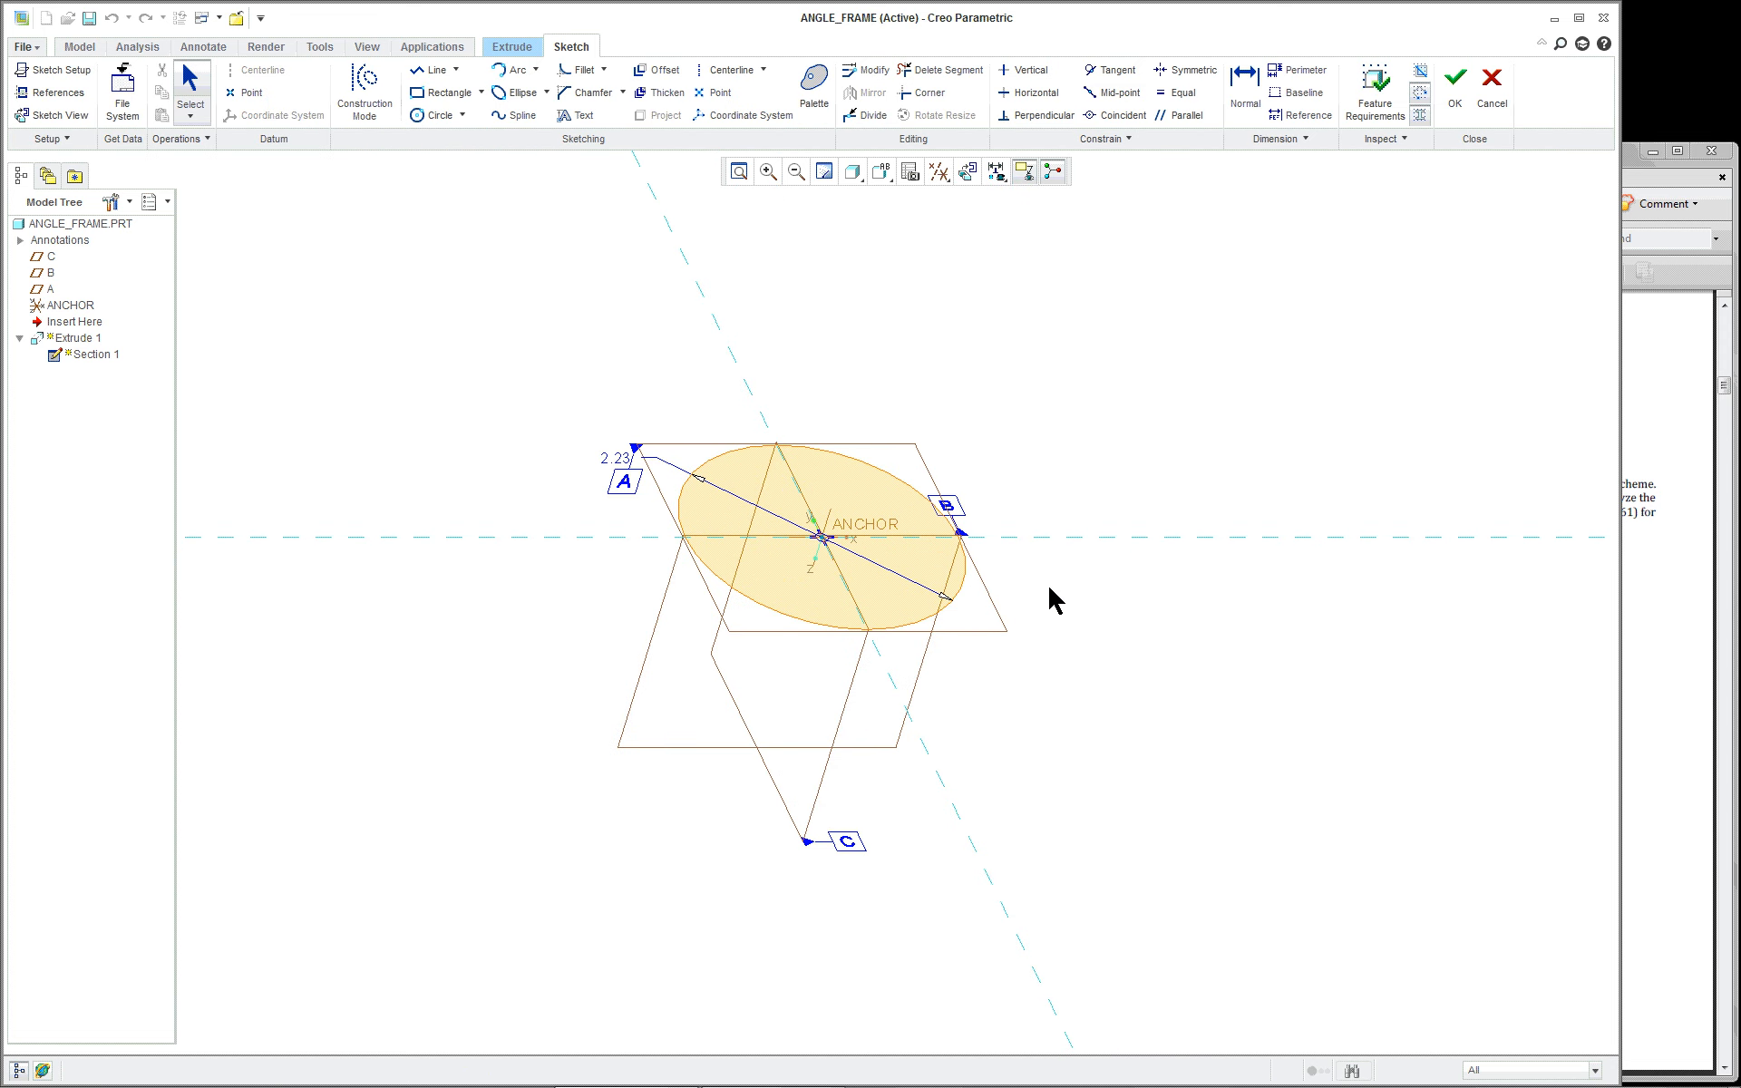
Step: Check Extrude 1 against the Angle Frame drawing in the Acrobat PDF, and finish its sketch and redefinition in Creo without edits
left_click(1669, 544)
scroll(1342, 747, "down", 13)
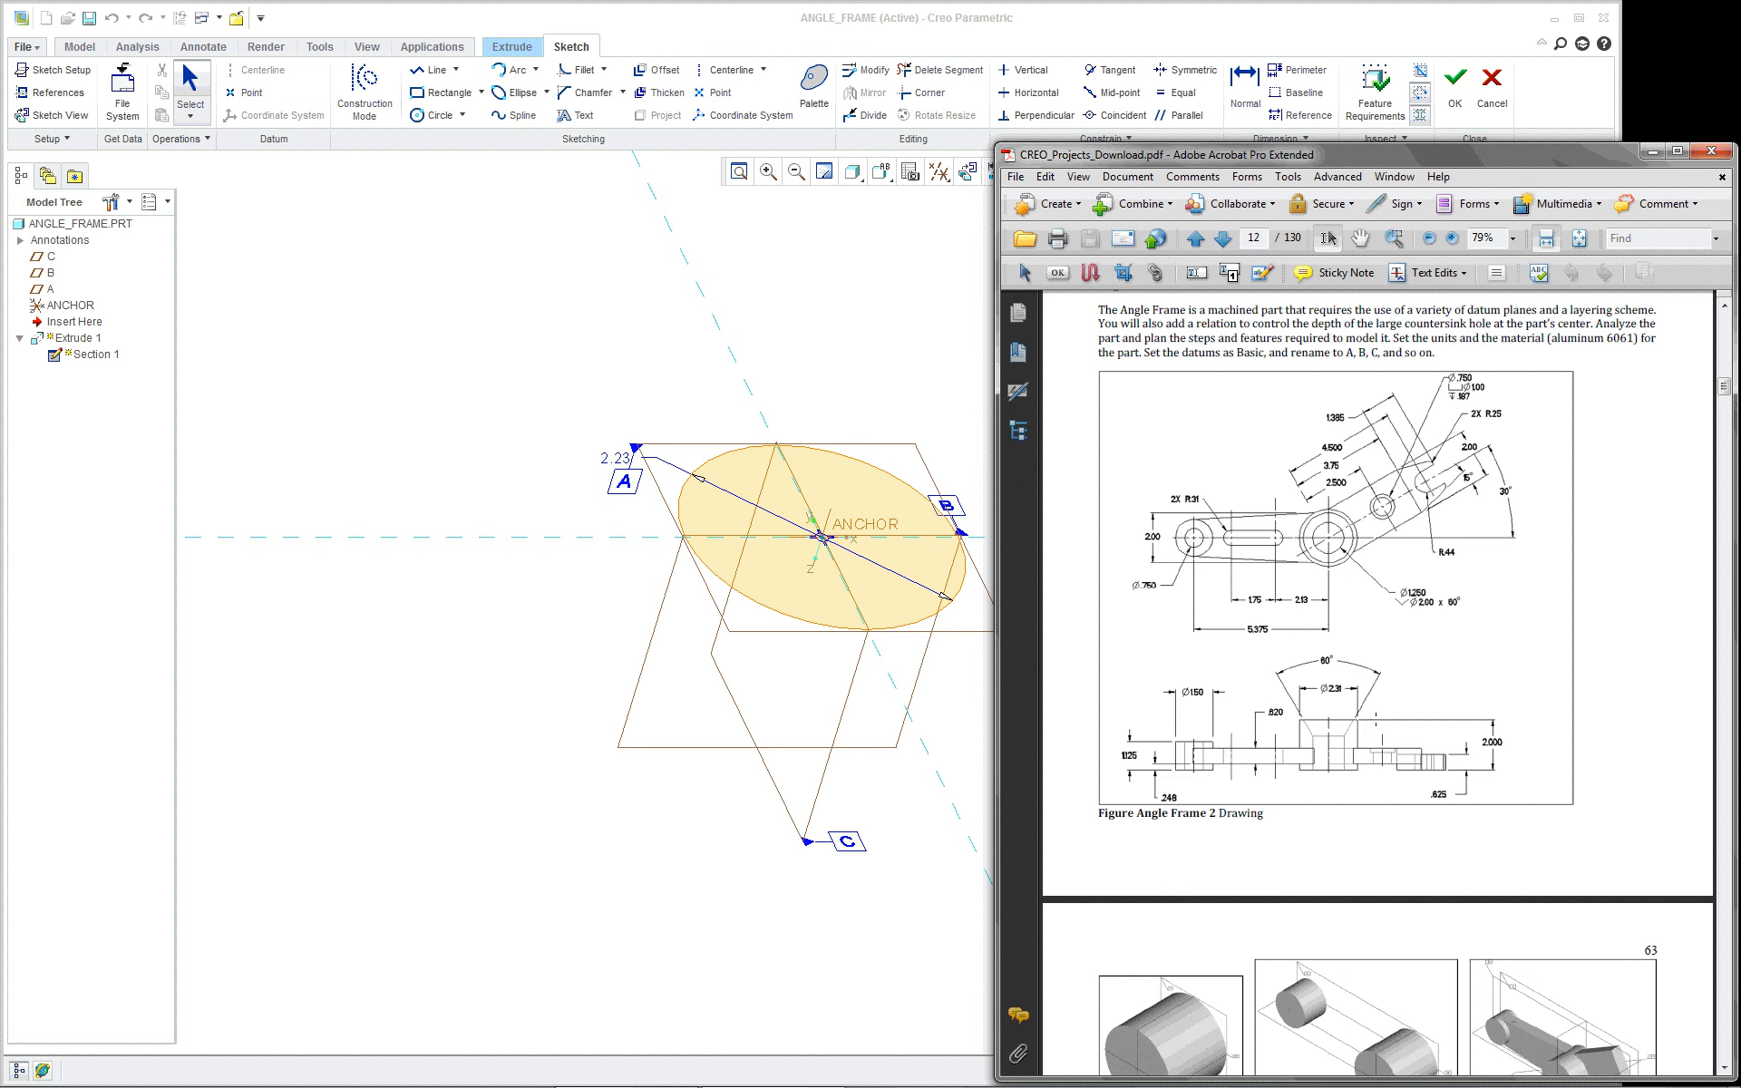
scroll(1342, 746, "down", 4)
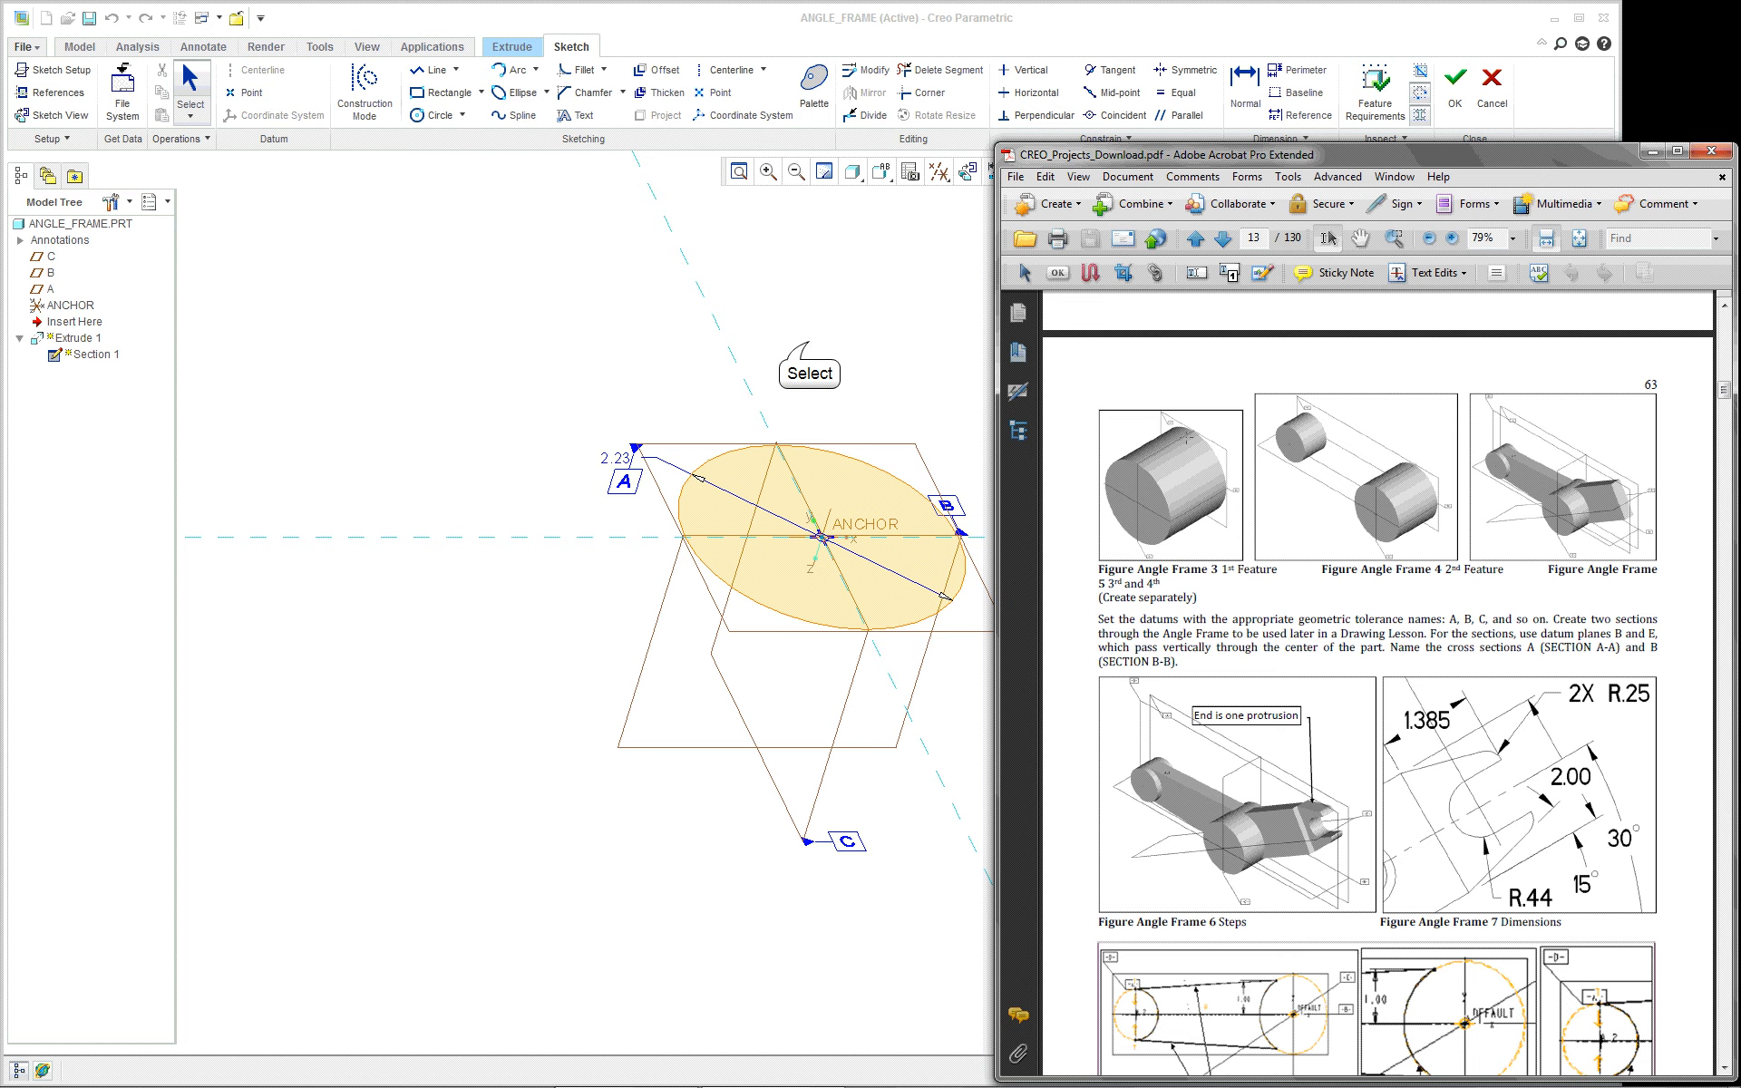
left_click(827, 343)
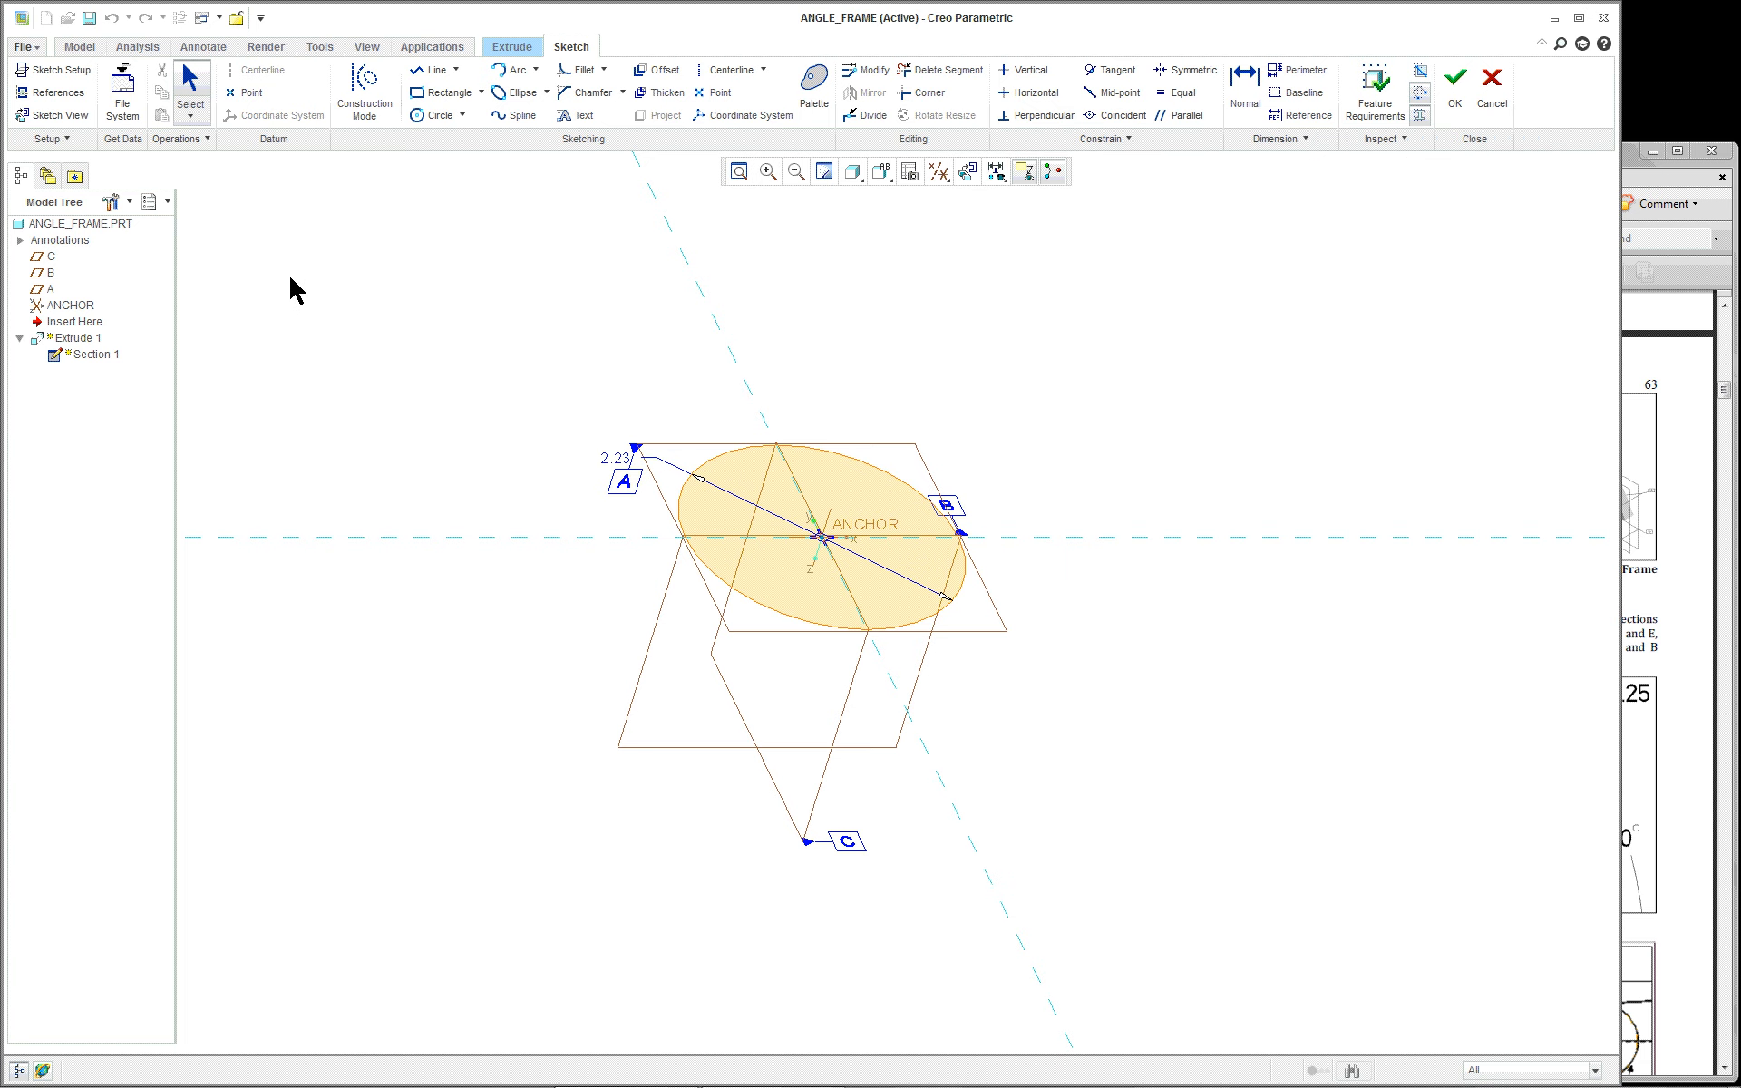
left_click(1456, 89)
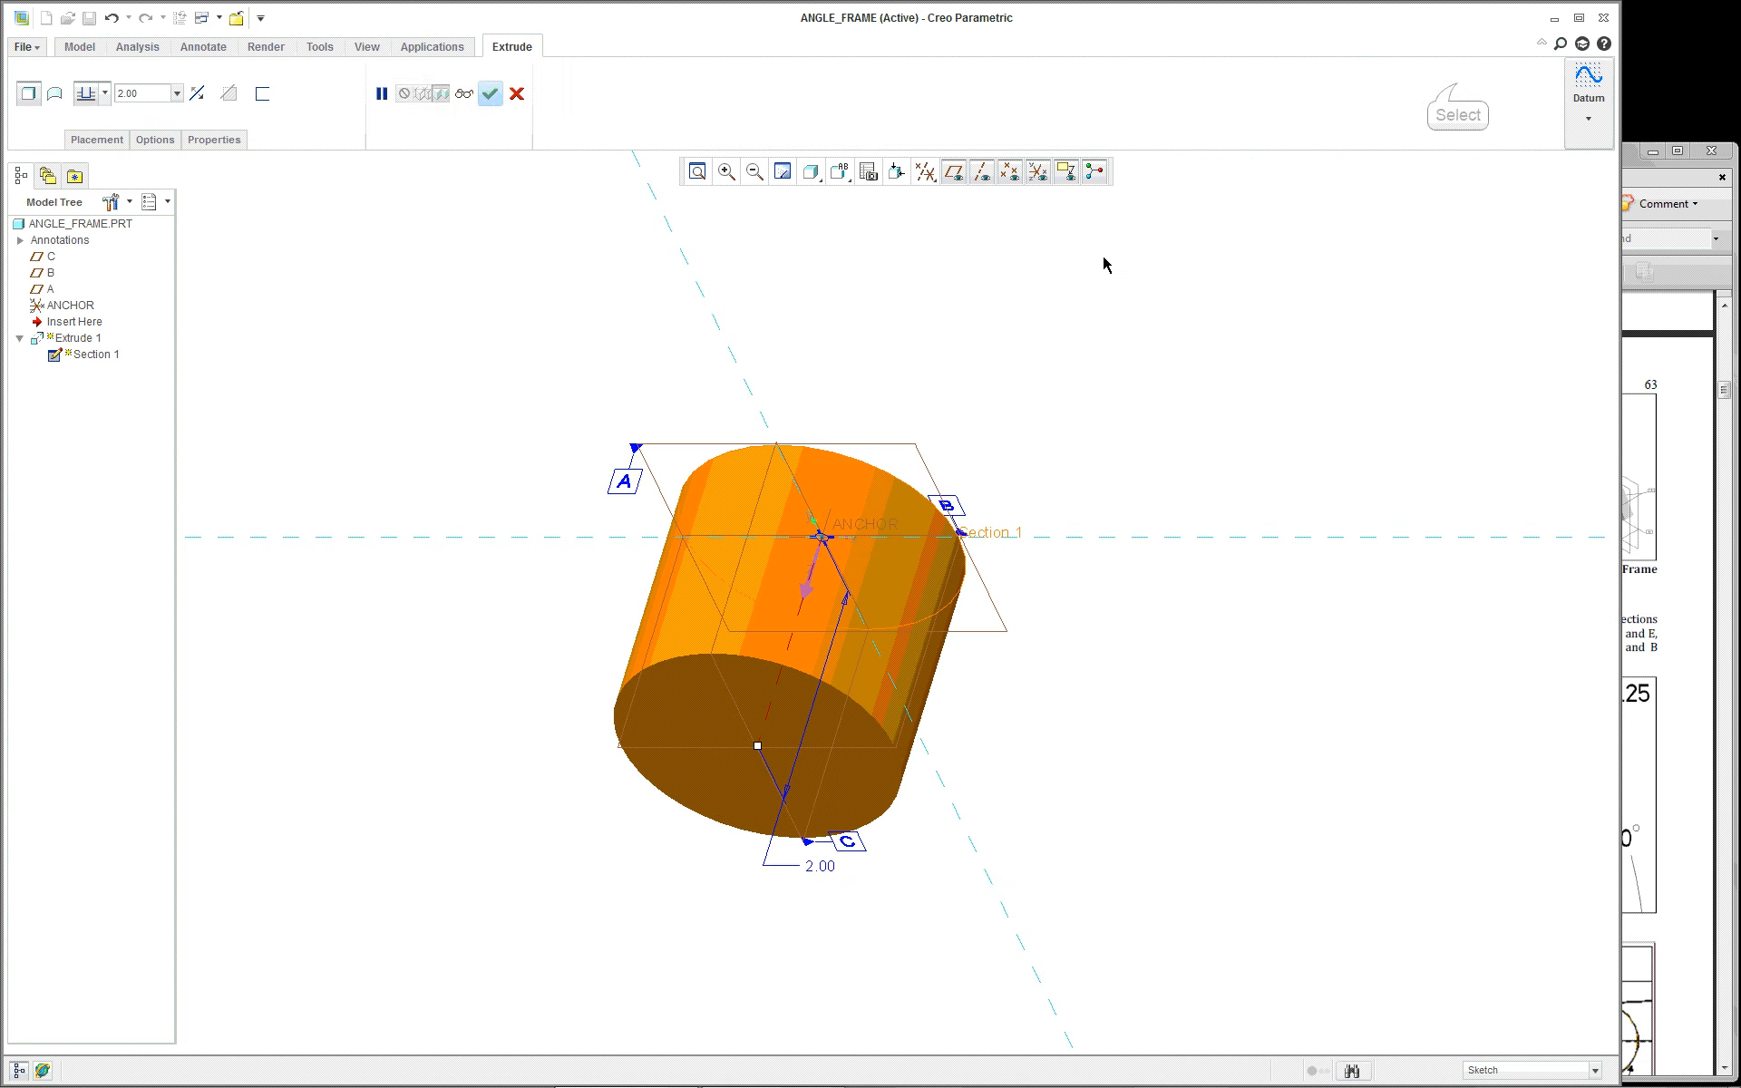
middle_click(903, 370)
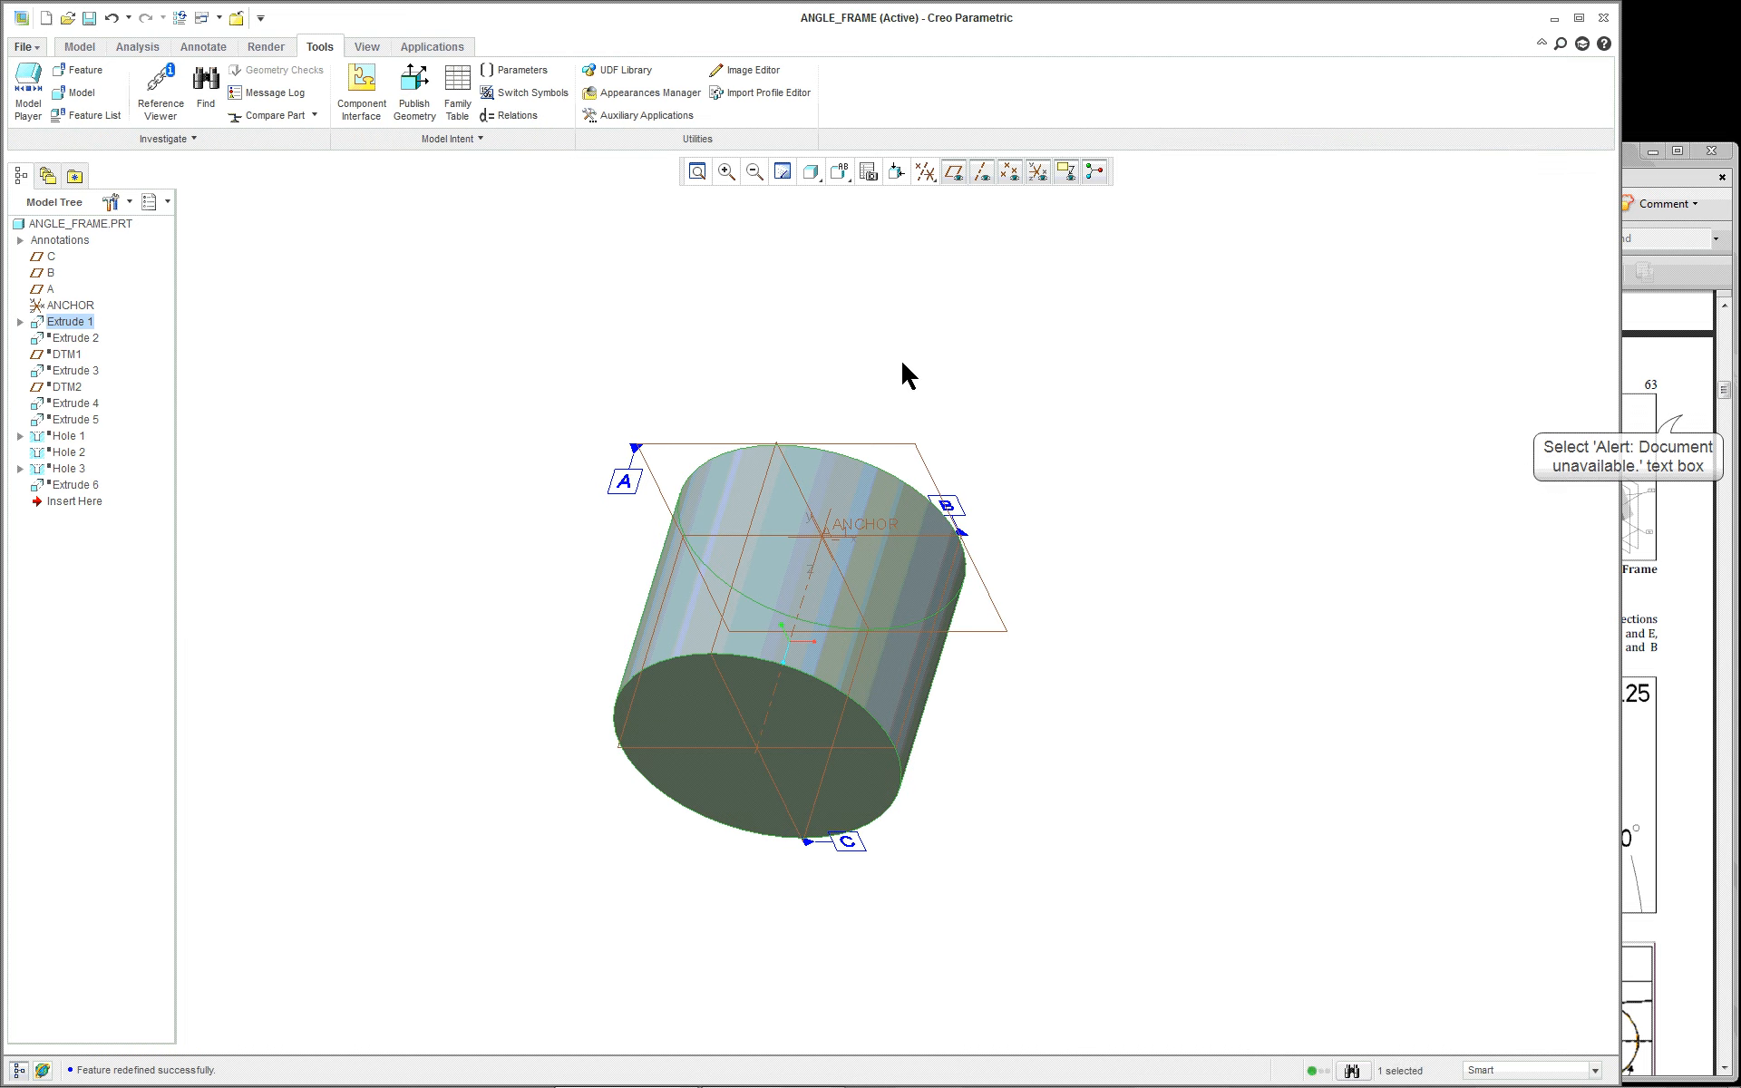
Step: Examine the Angle Frame drawing, feature sequence and sketch figures in the Acrobat PDF, and return to the Creo part
left_click(1685, 422)
scroll(1449, 515, "down", 10)
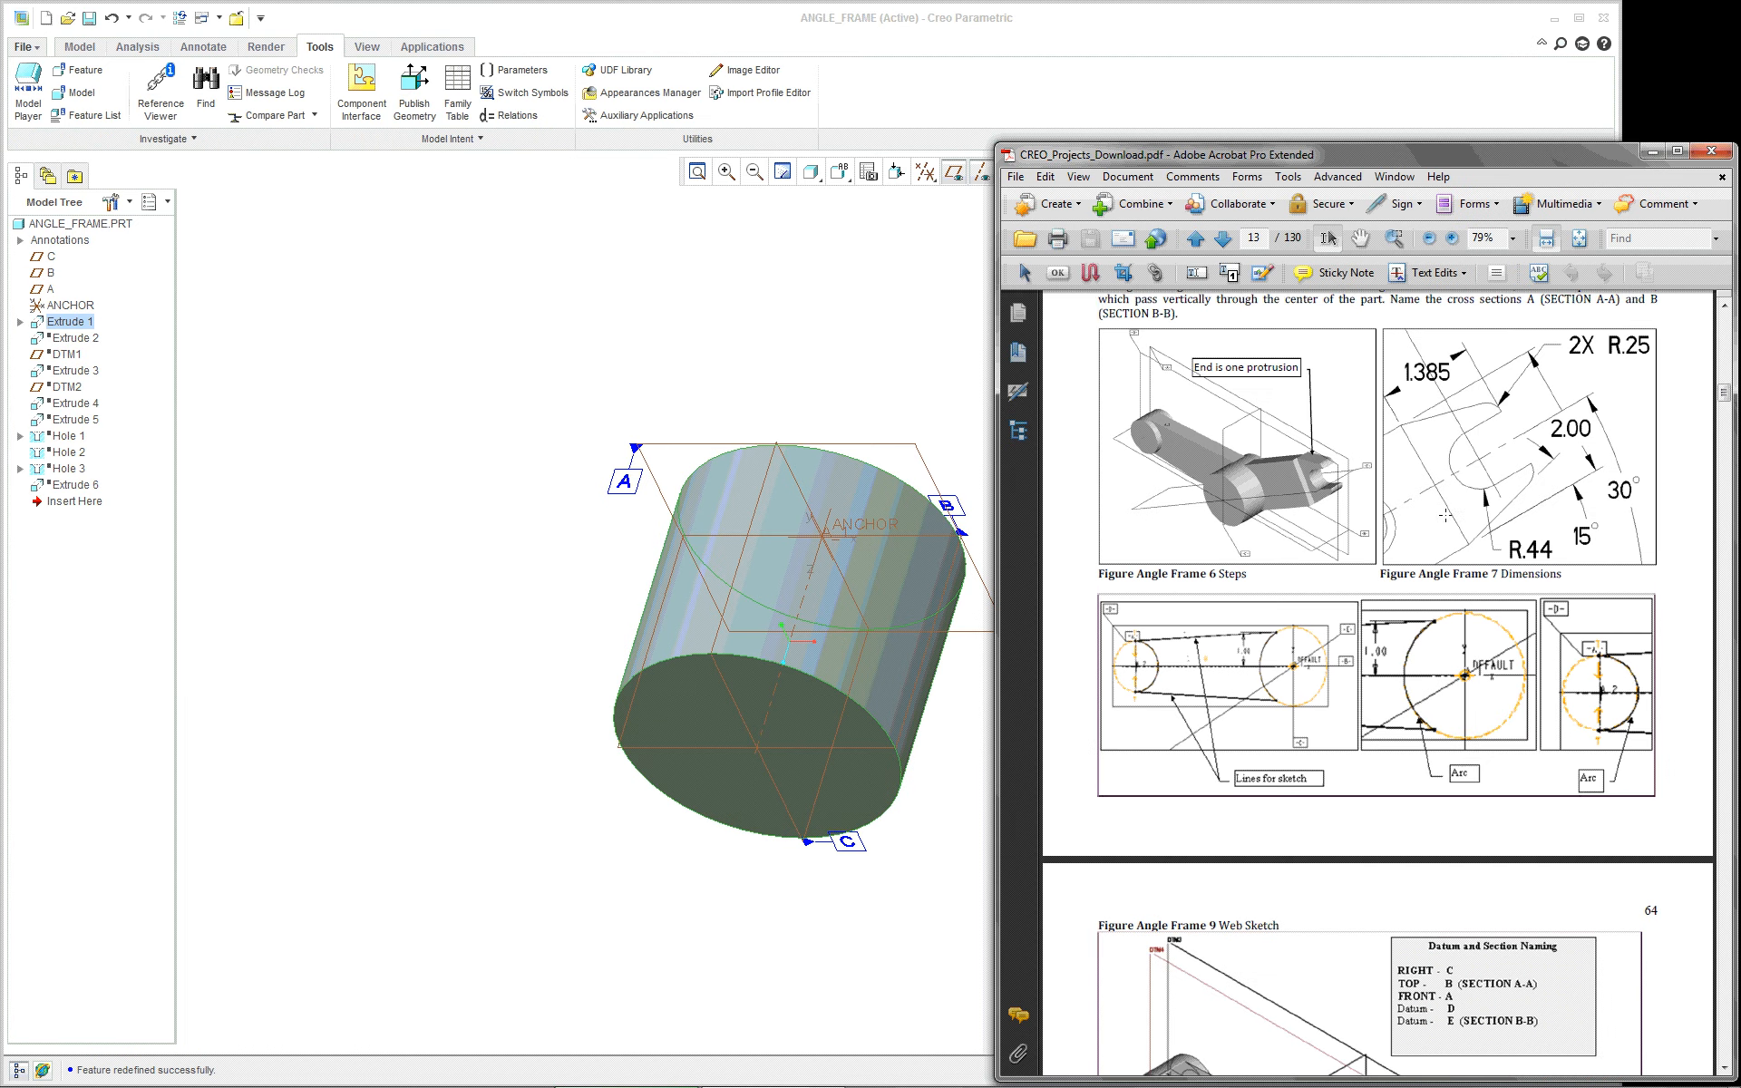
scroll(1446, 521, "up", 16)
scroll(1448, 526, "up", 15)
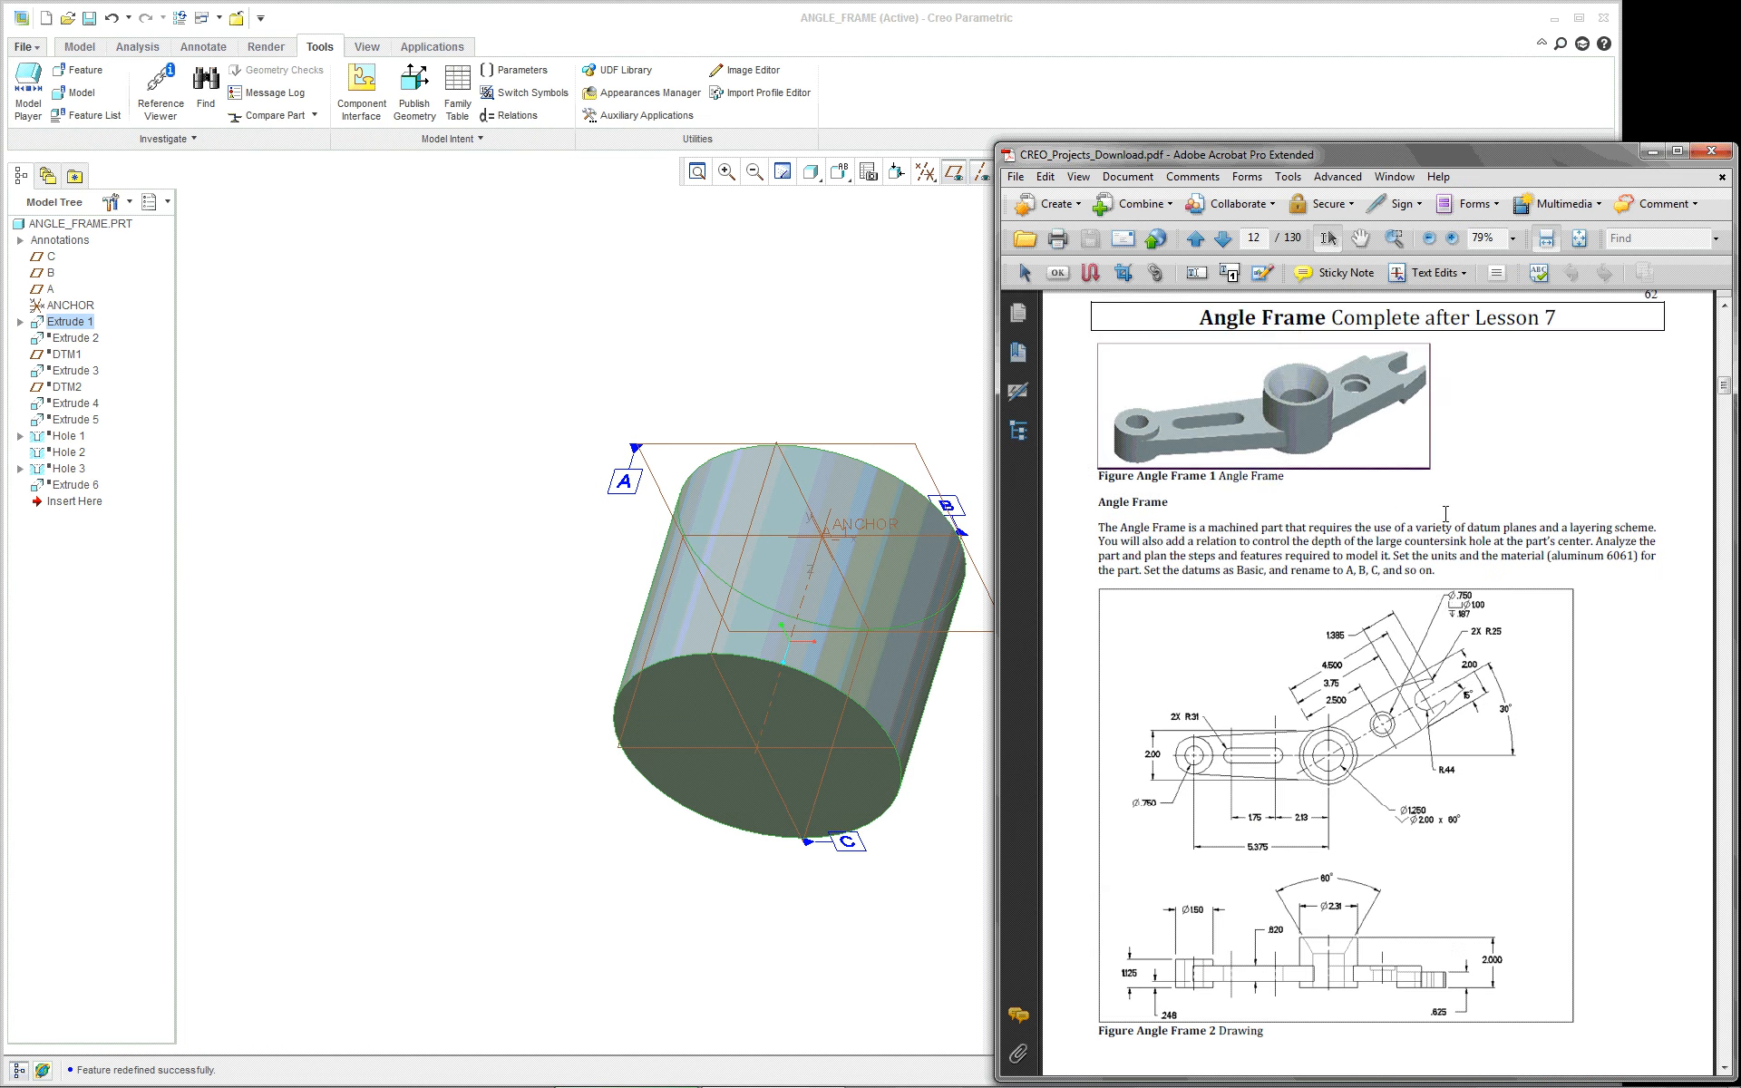
scroll(1446, 517, "down", 6)
scroll(1446, 517, "down", 10)
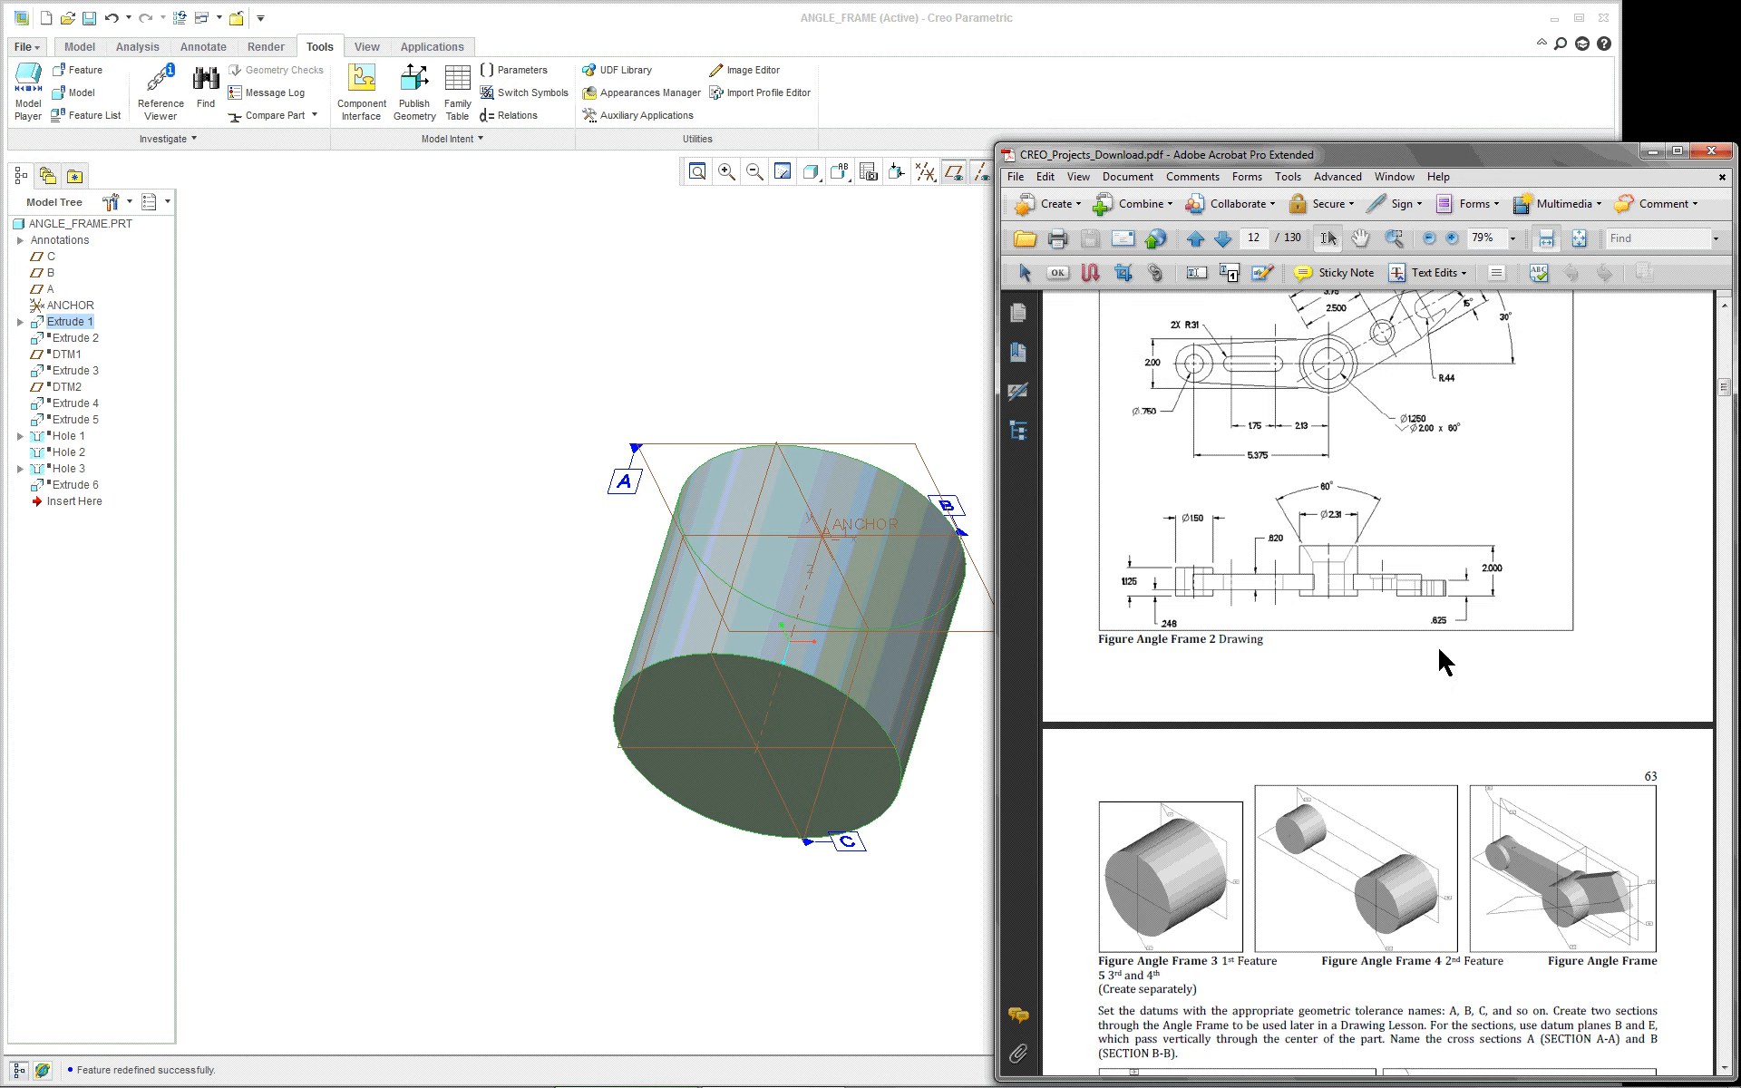
scroll(1437, 577, "up", 2)
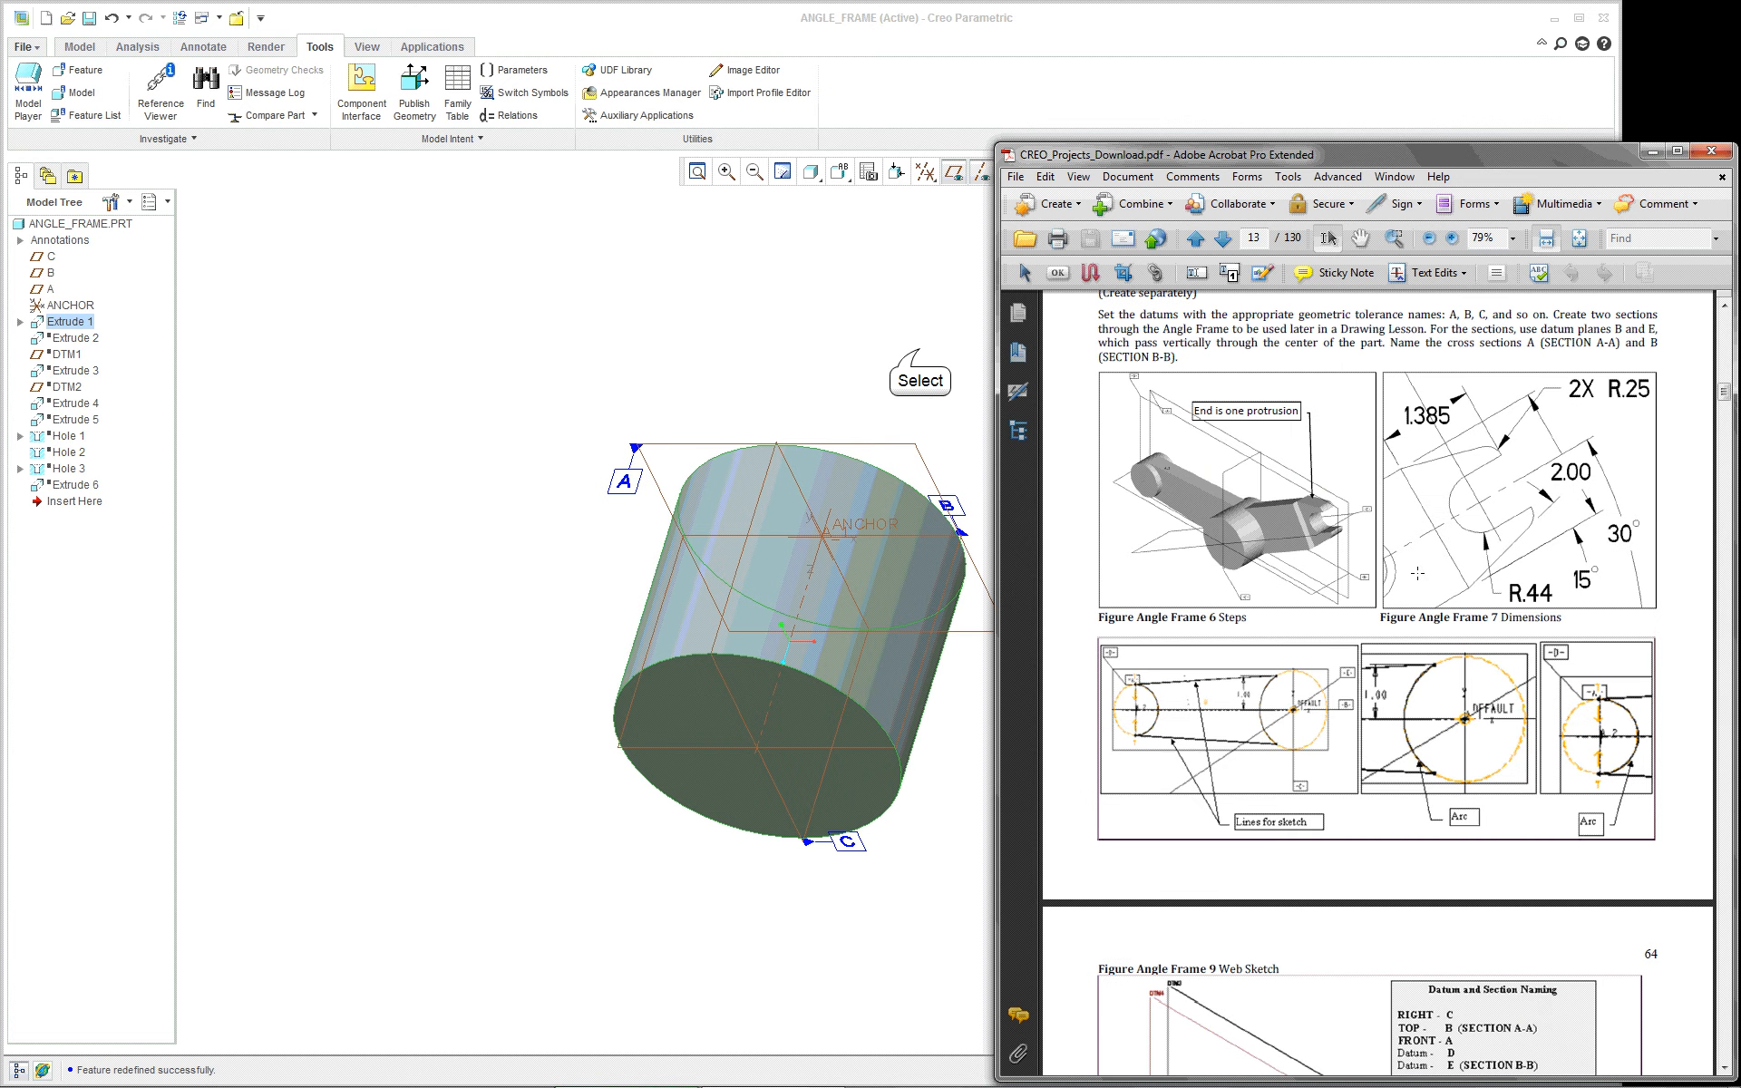
left_click(919, 350)
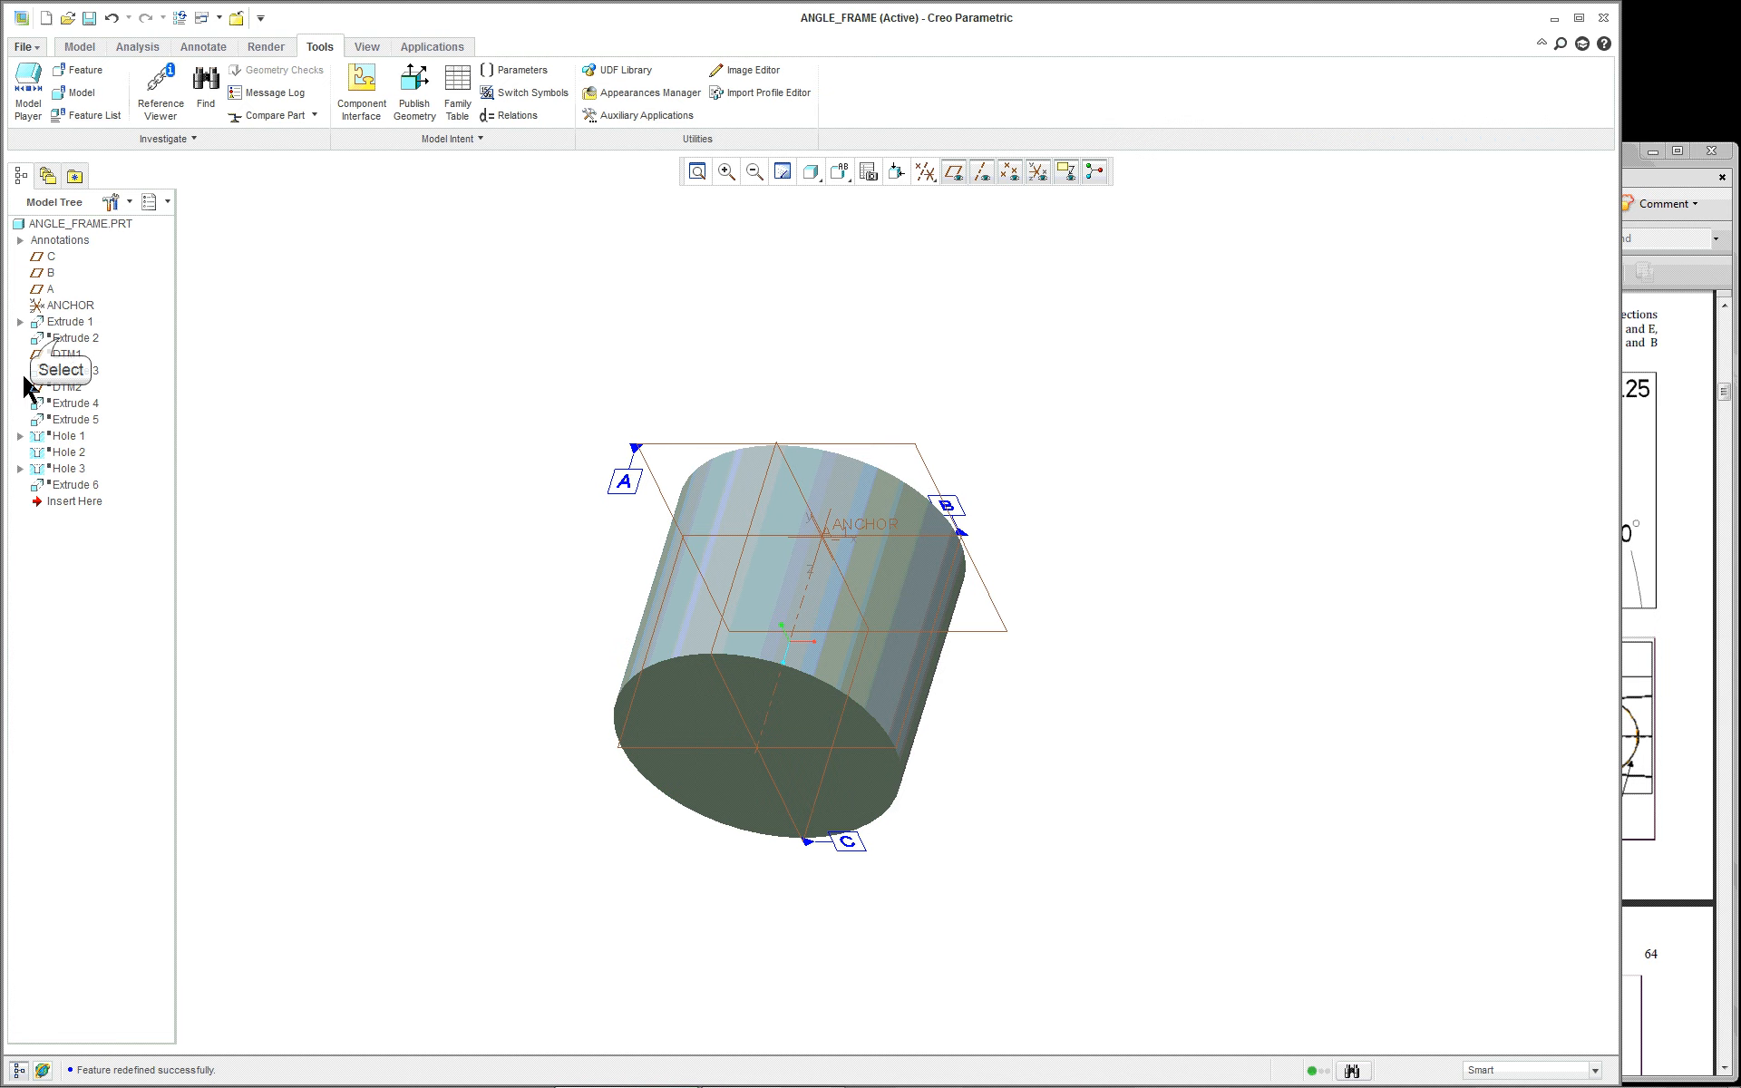
Step: Resume the suppressed Extrude 2 feature
left_click(65, 341)
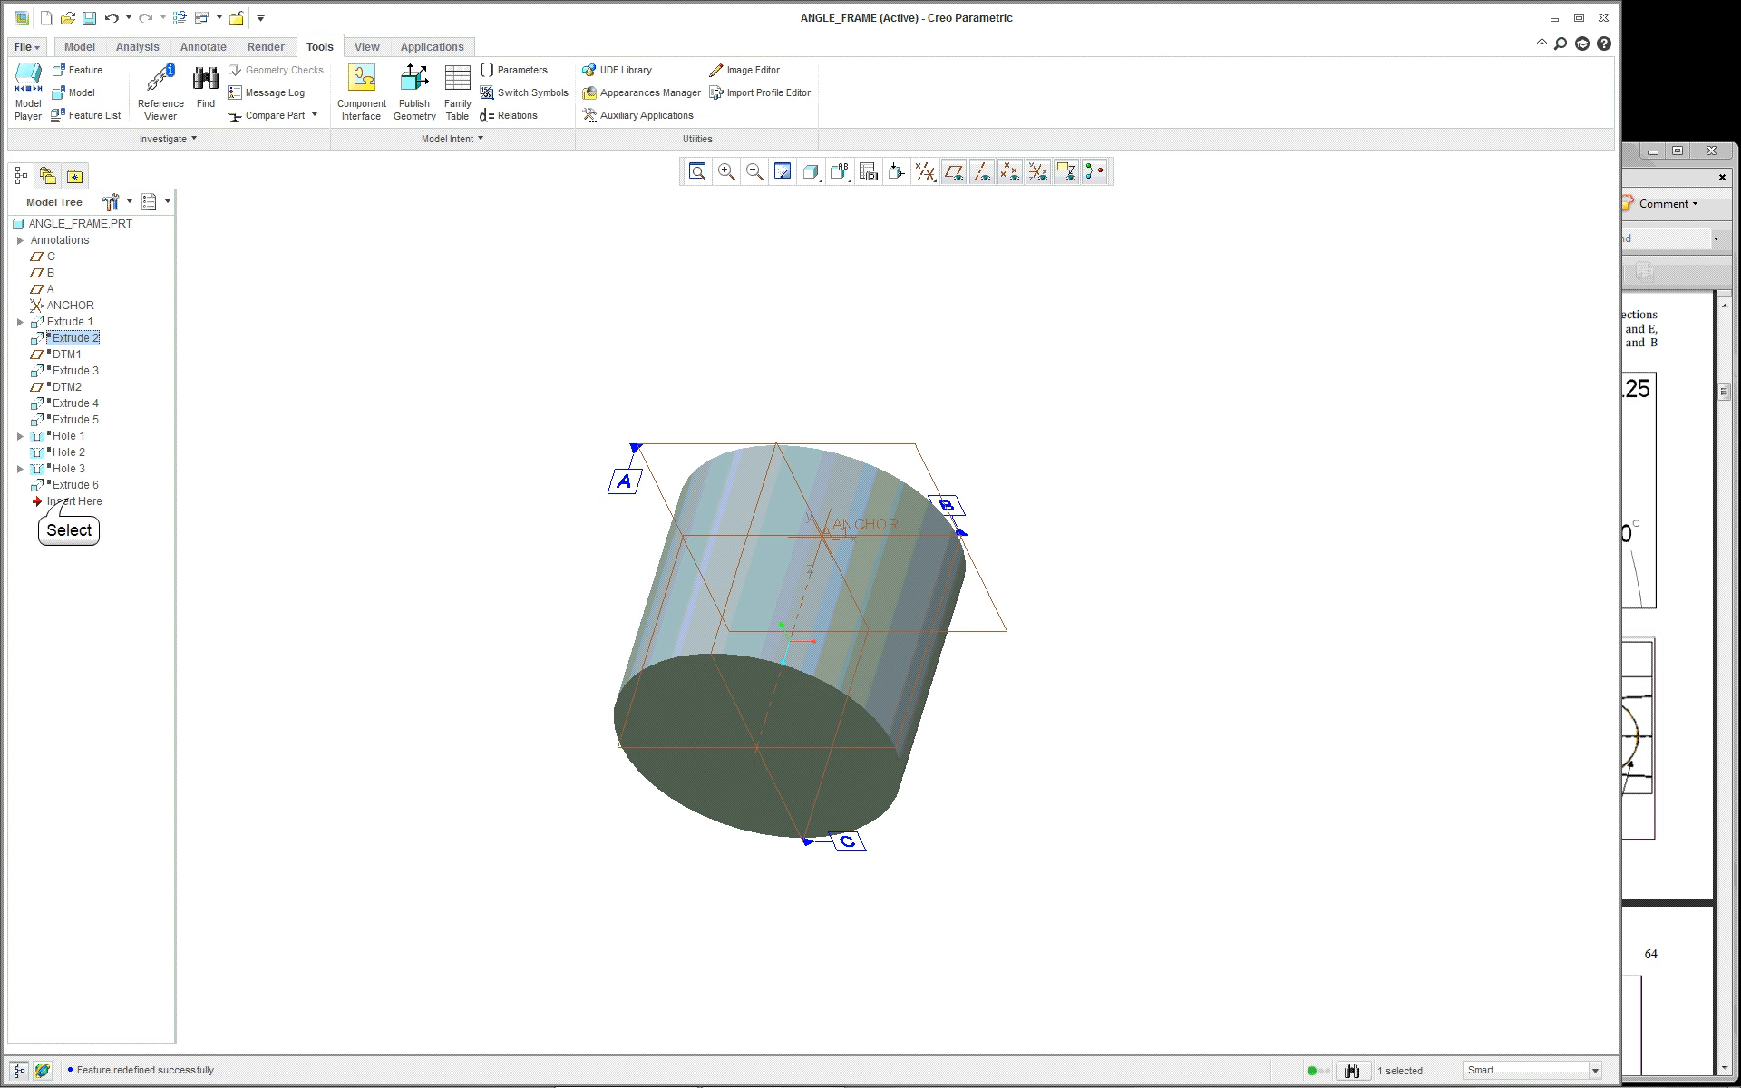
right_click(74, 343)
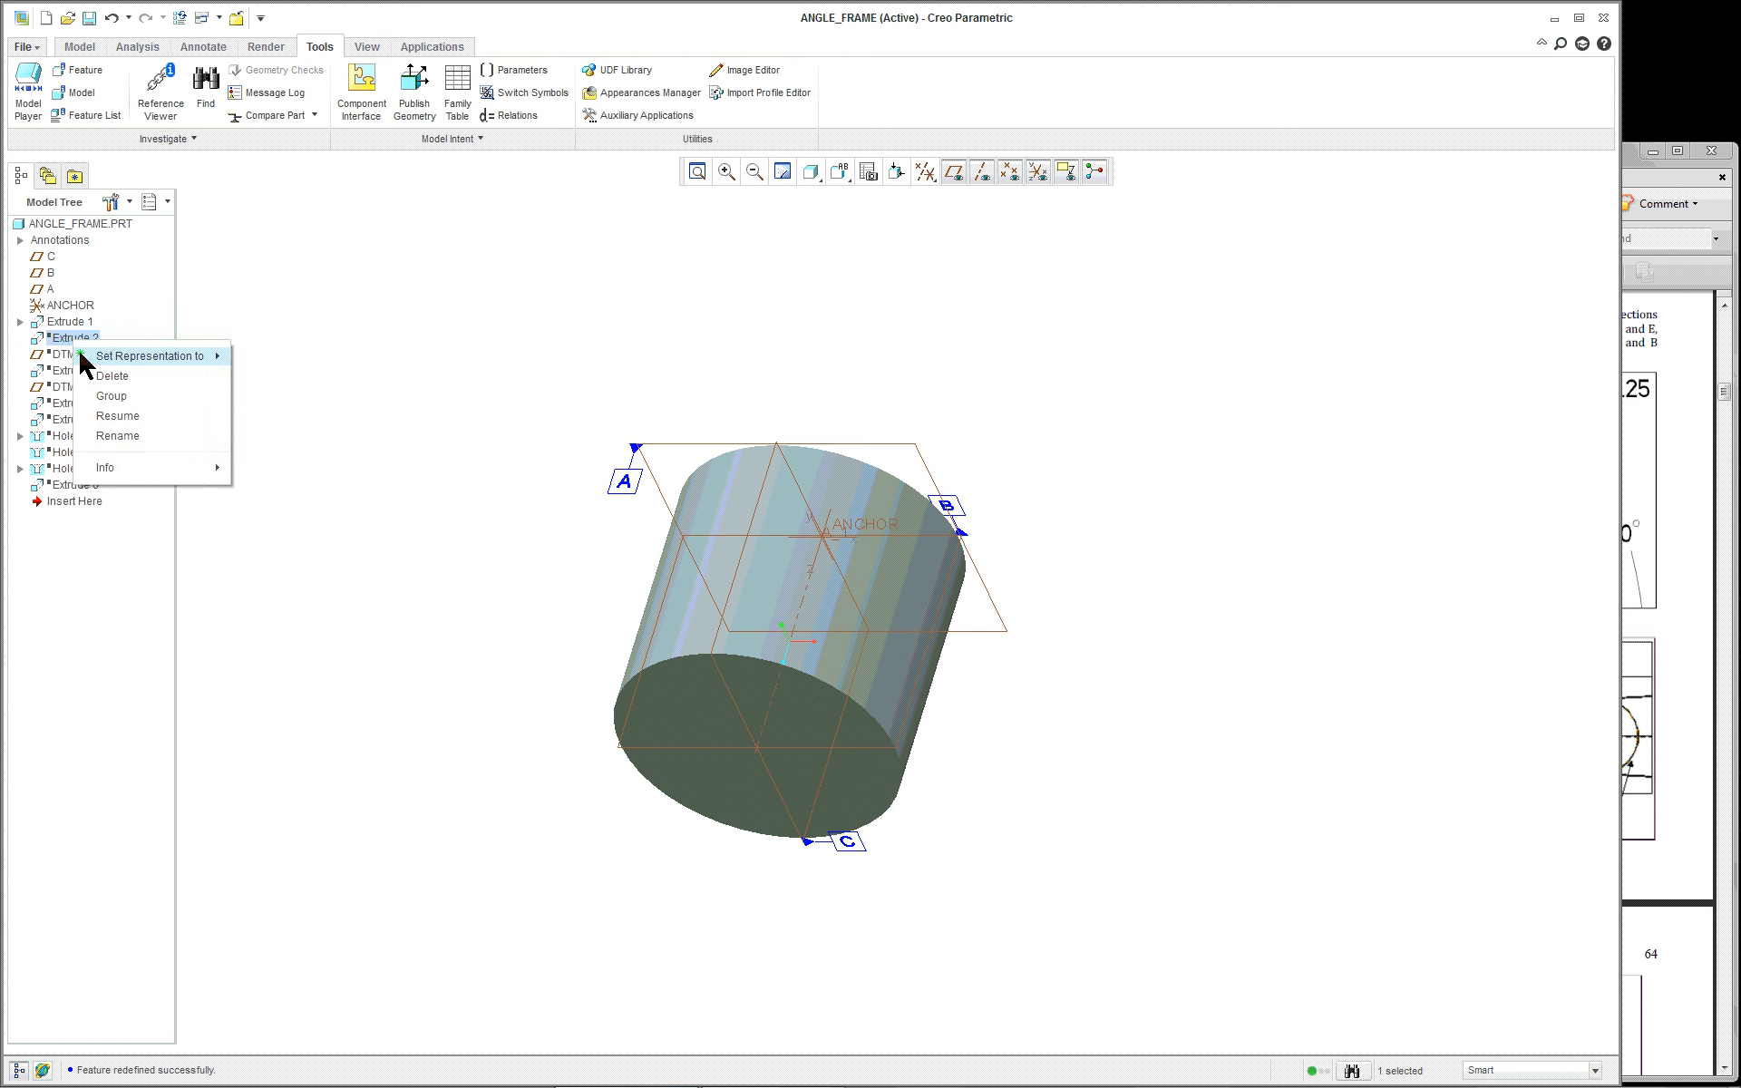
left_click(120, 415)
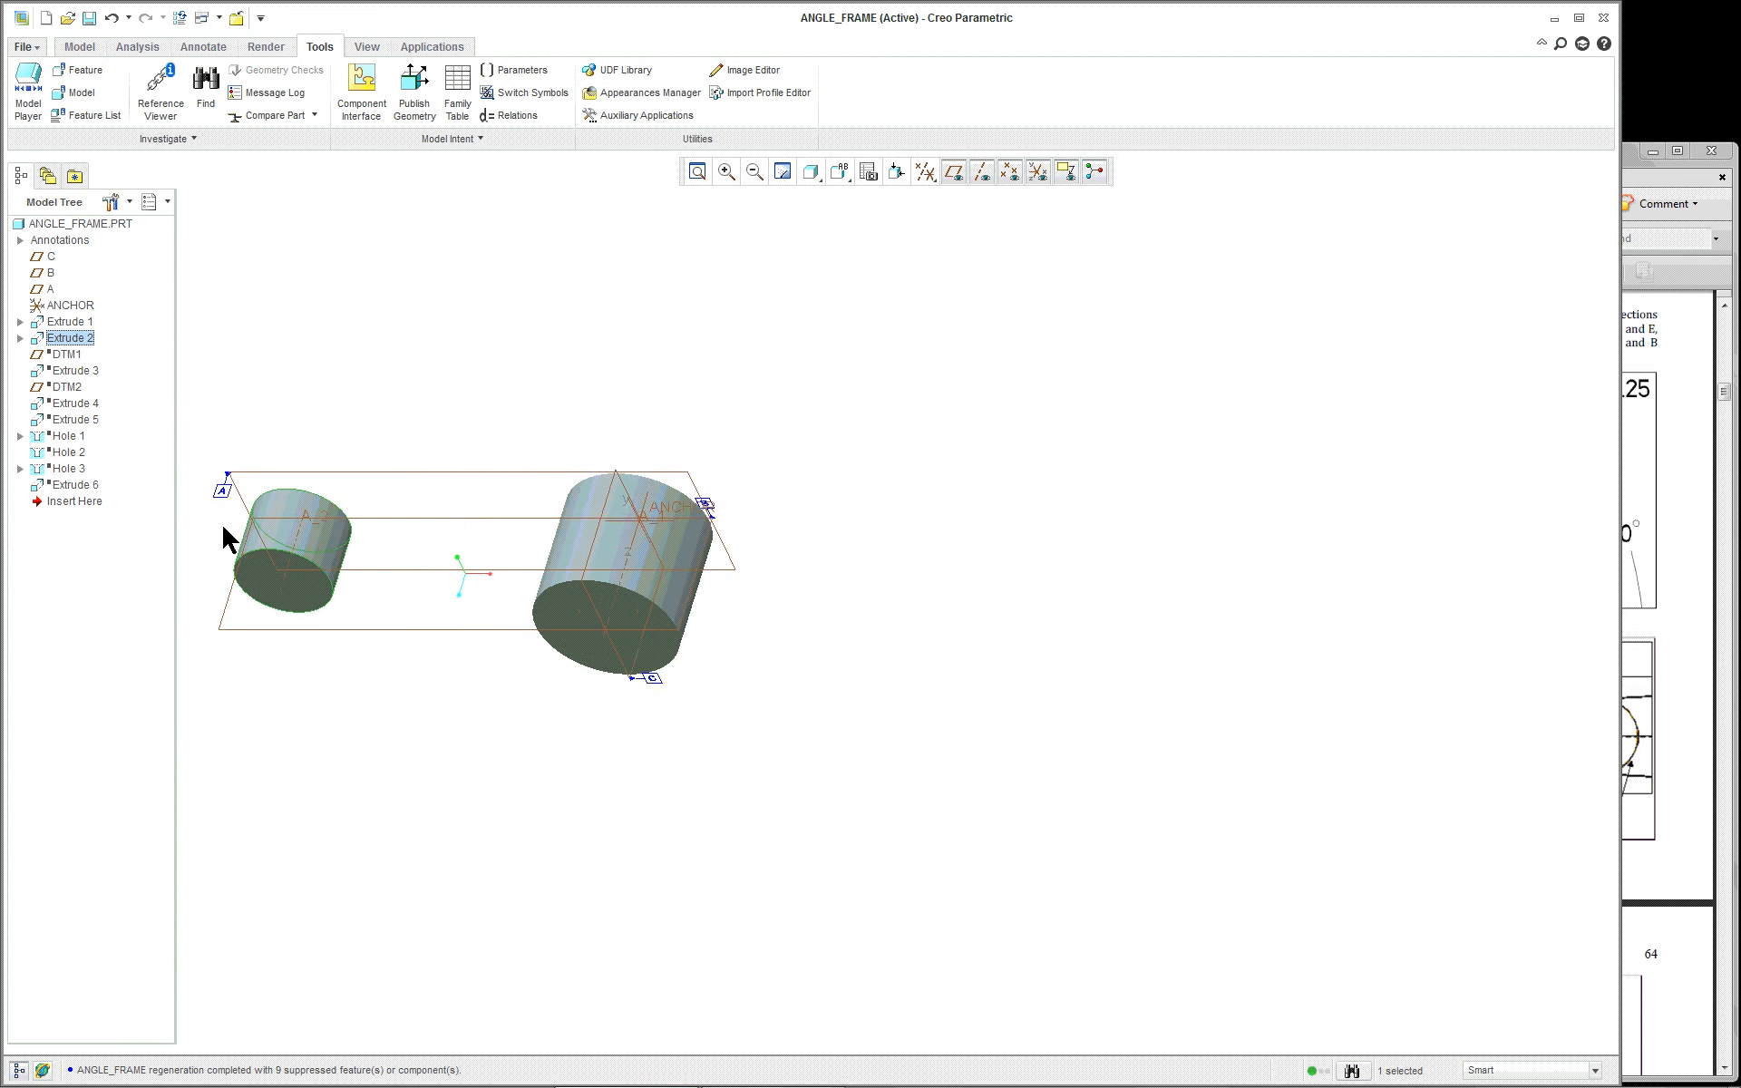
Step: Redefine Extrude 2 and open its internal sketch to view the small circle's dimensions
scroll(217, 528, "up", 3)
scroll(214, 525, "down", 8)
scroll(224, 518, "up", 4)
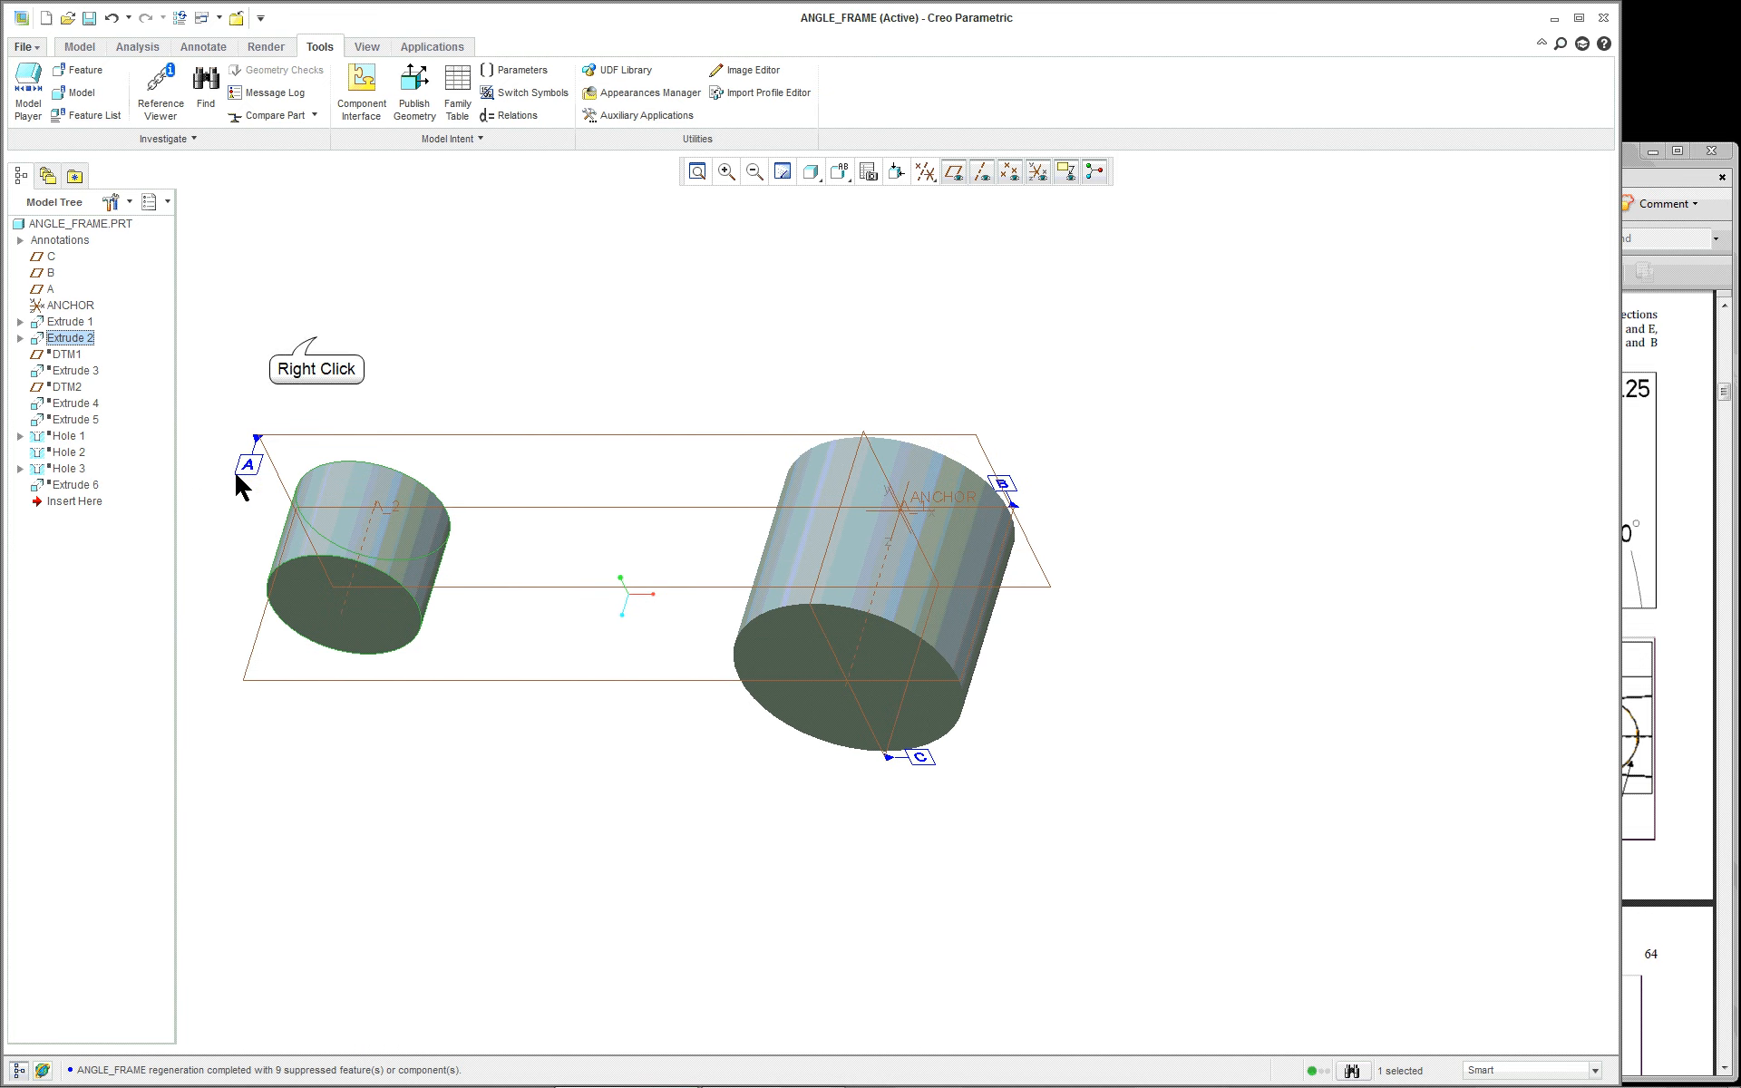
right_click(316, 341)
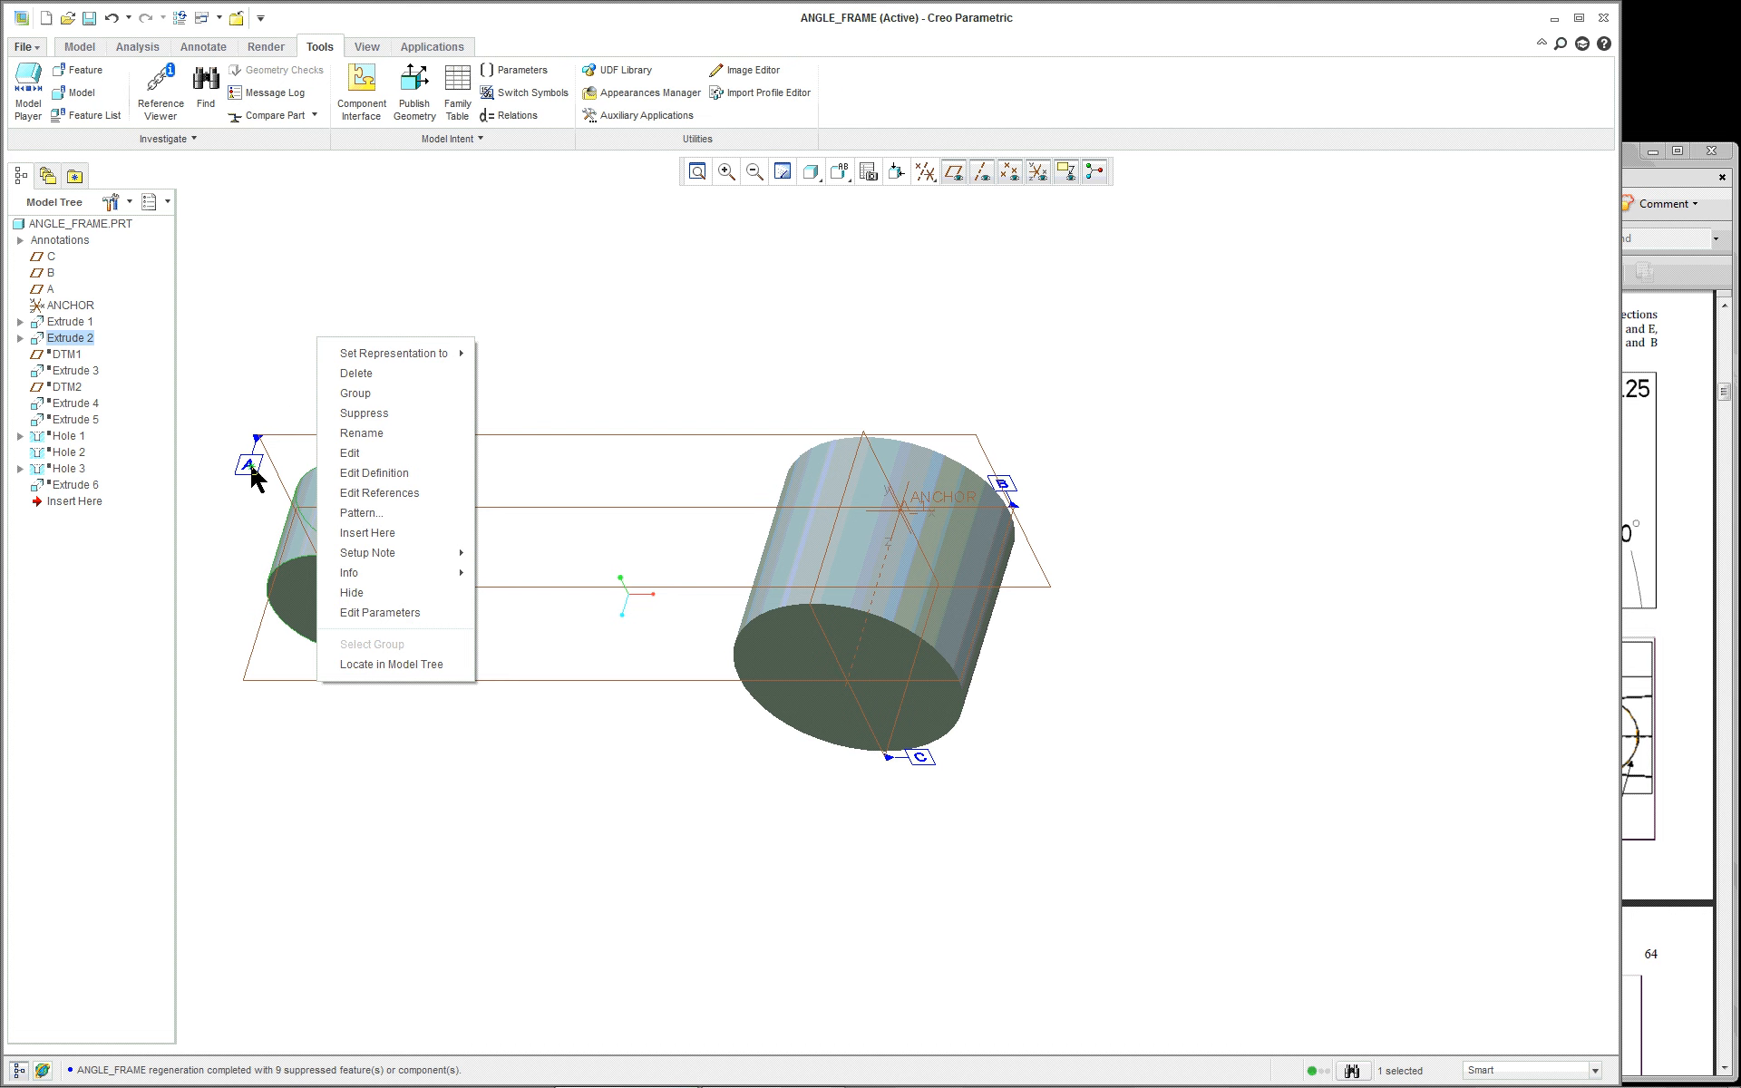
left_click(374, 472)
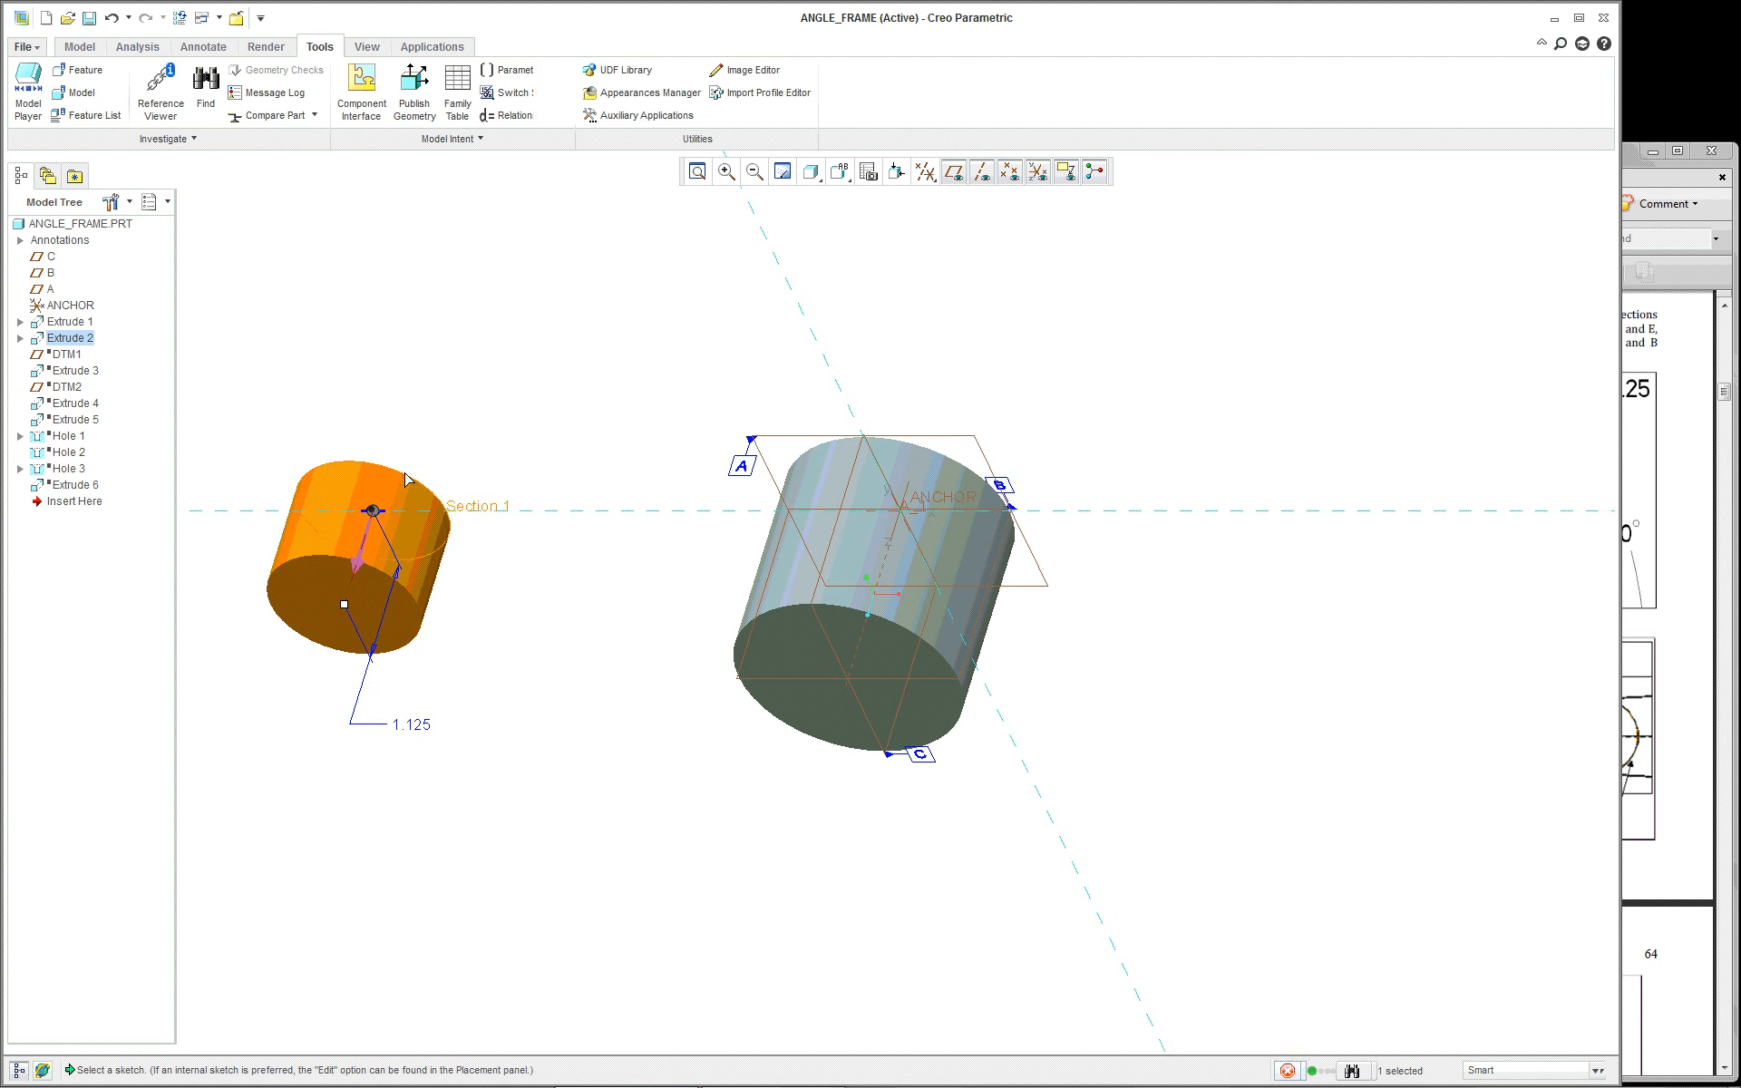
right_click(270, 278)
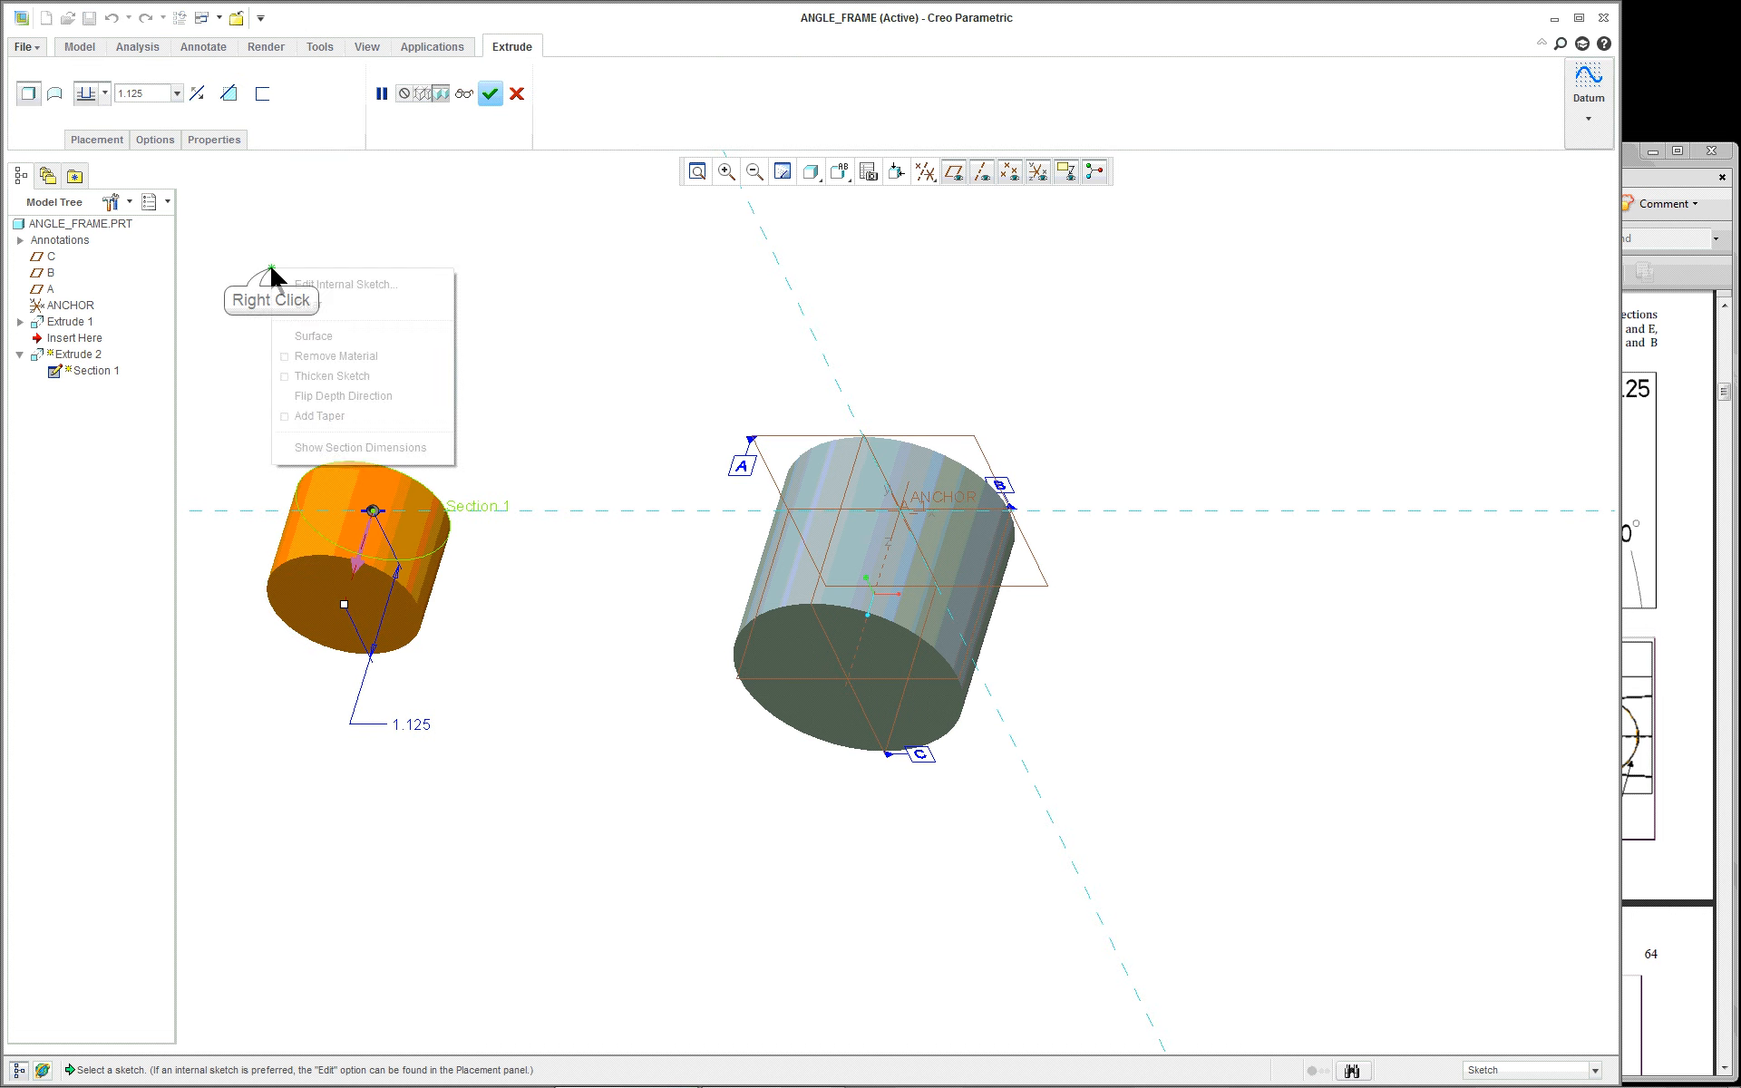
left_click(301, 287)
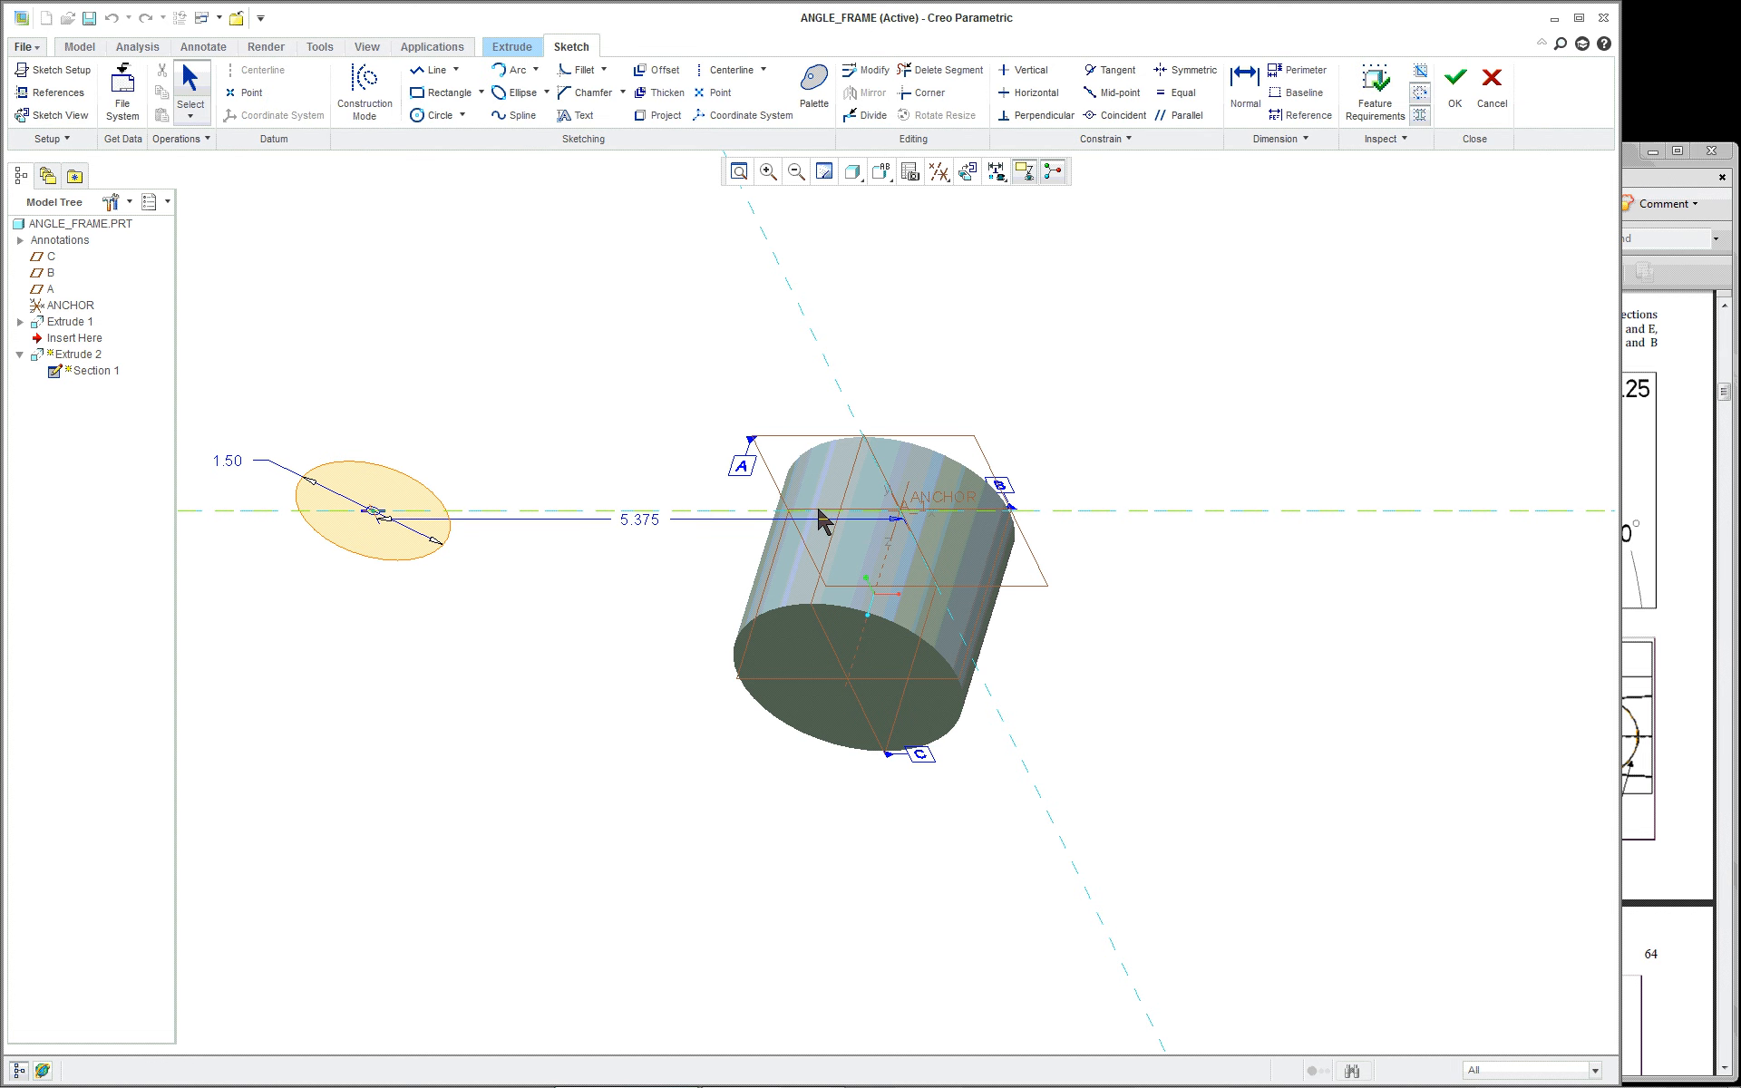
Step: Orient Extrude 2's sketch to 2D, move the 5.375 centre-distance dimension above the circles, and accept the sketch and feature
left_click(61, 115)
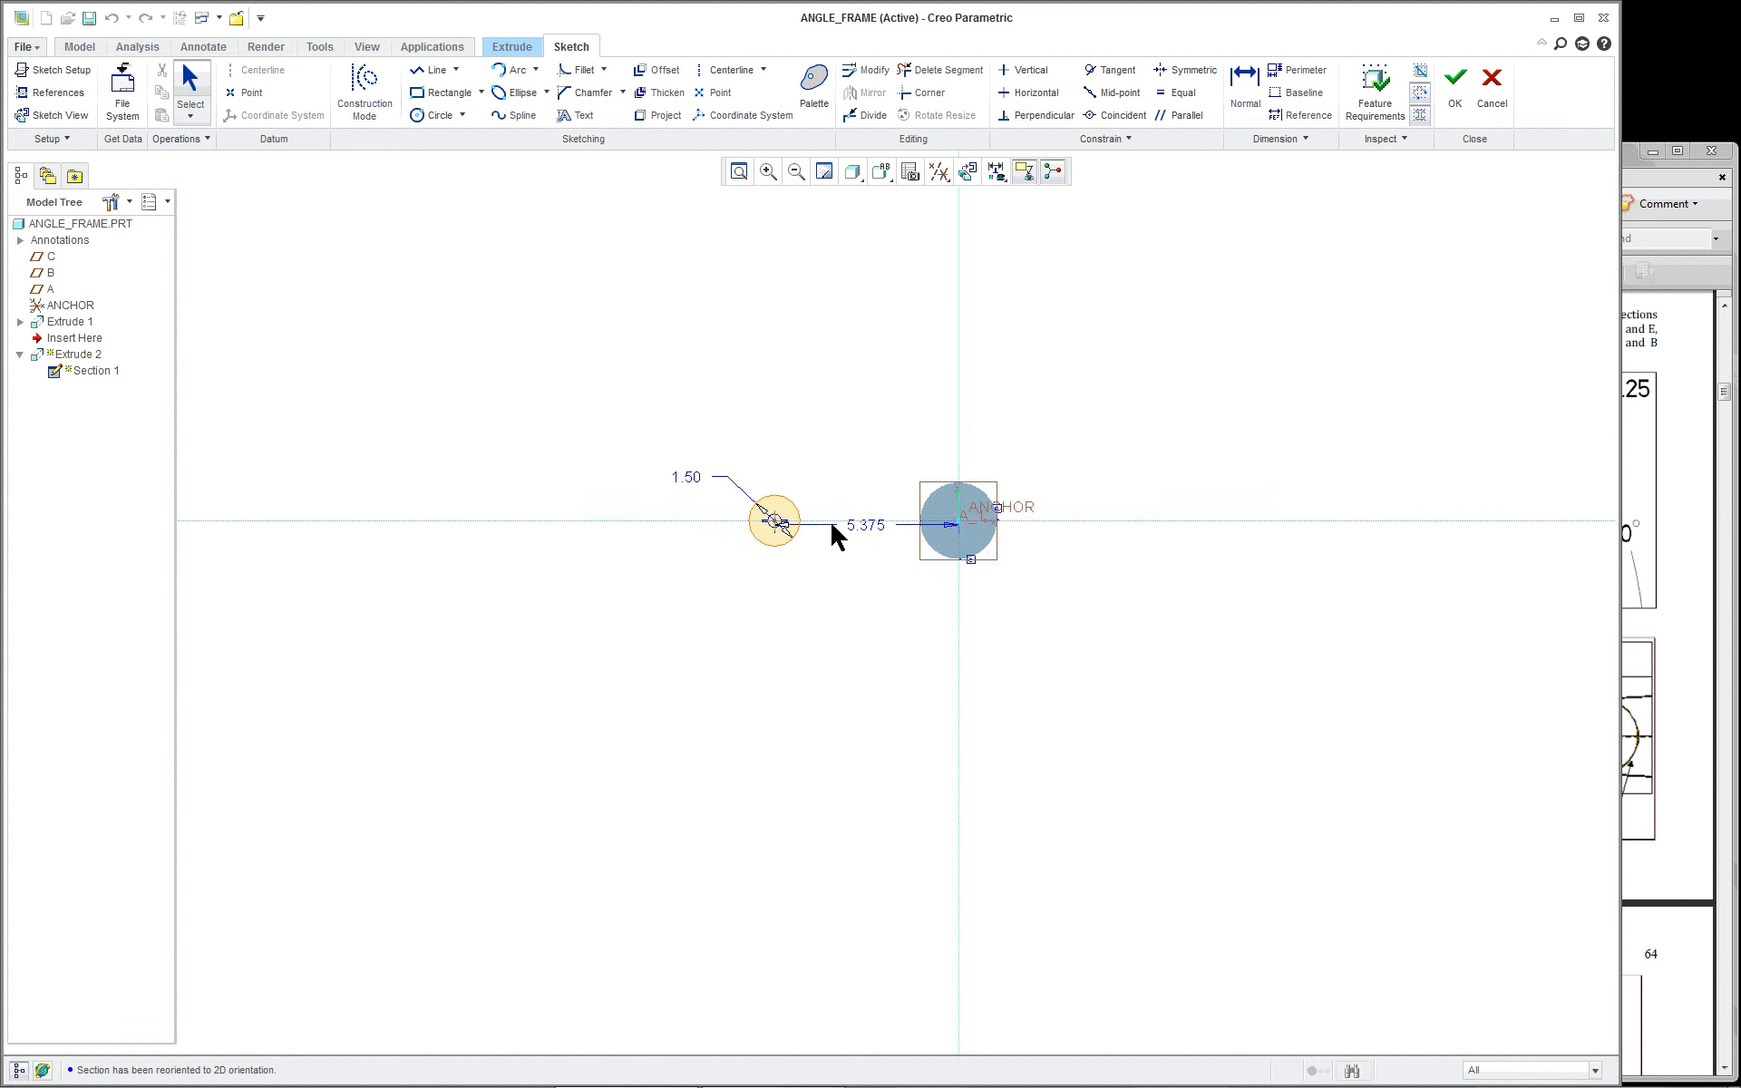
scroll(846, 535, "down", 4)
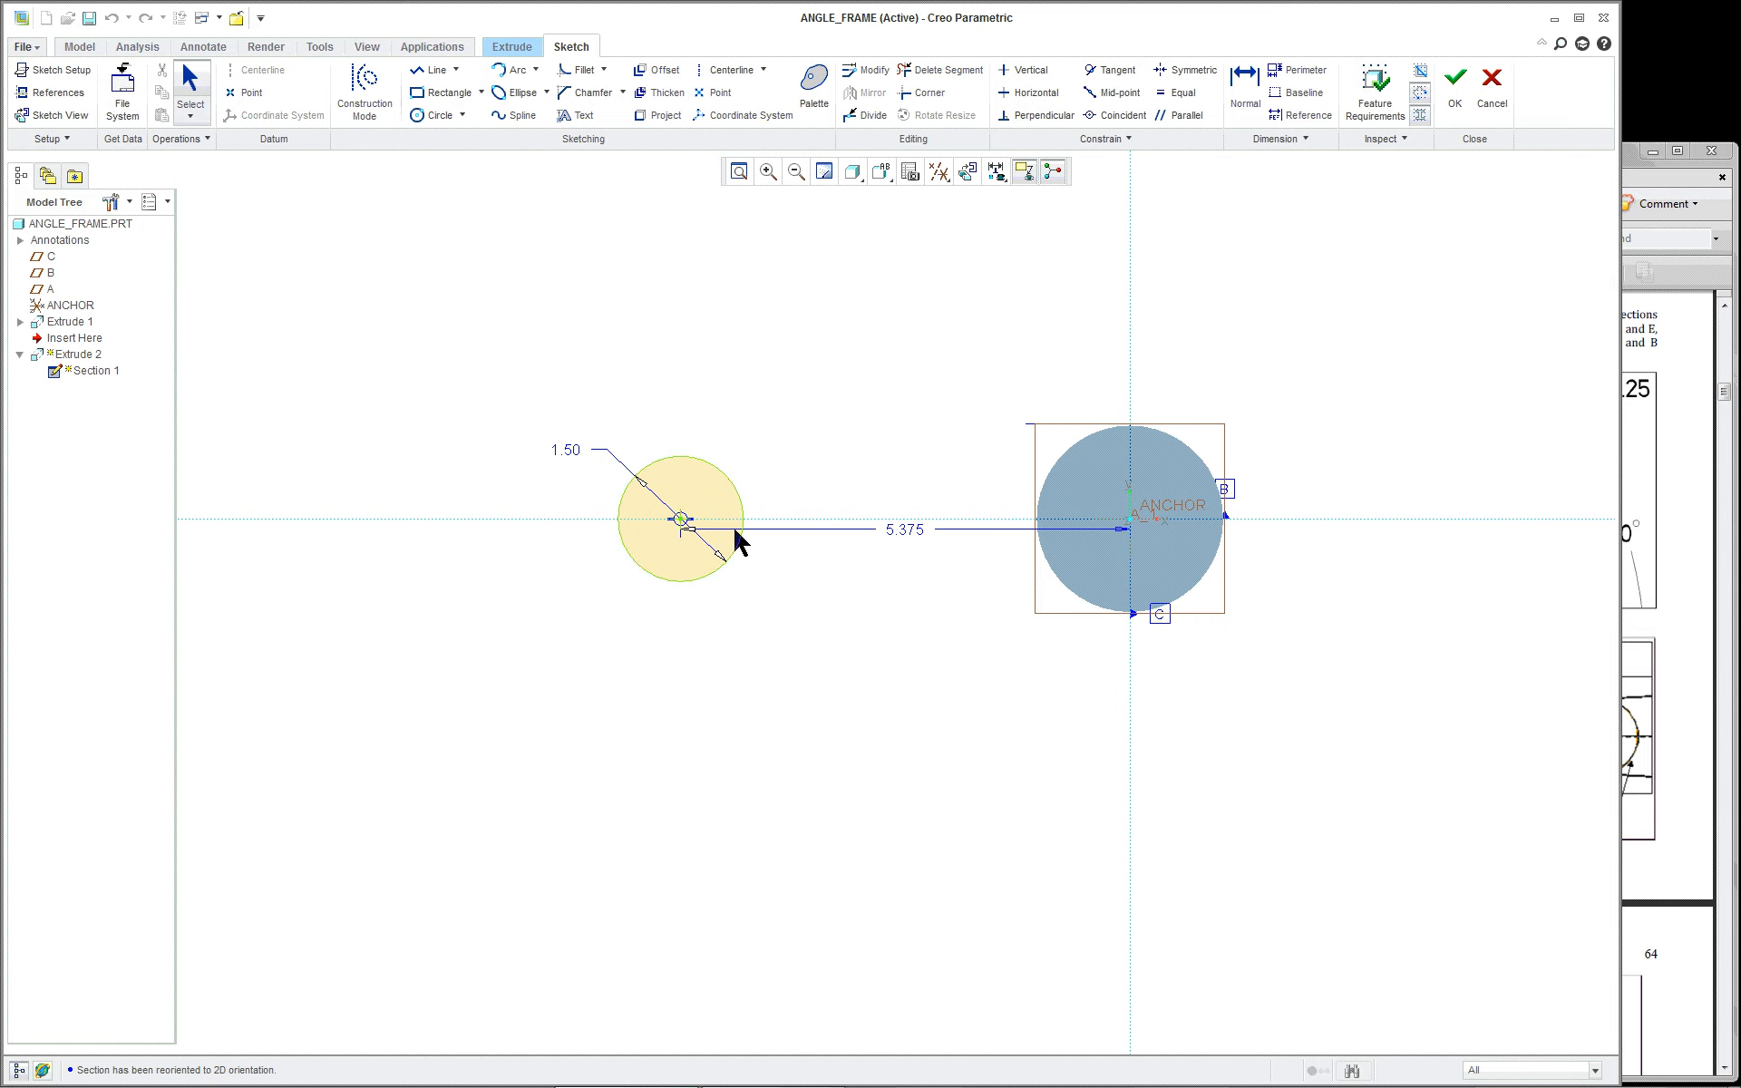
left_click_drag(901, 537, 912, 359)
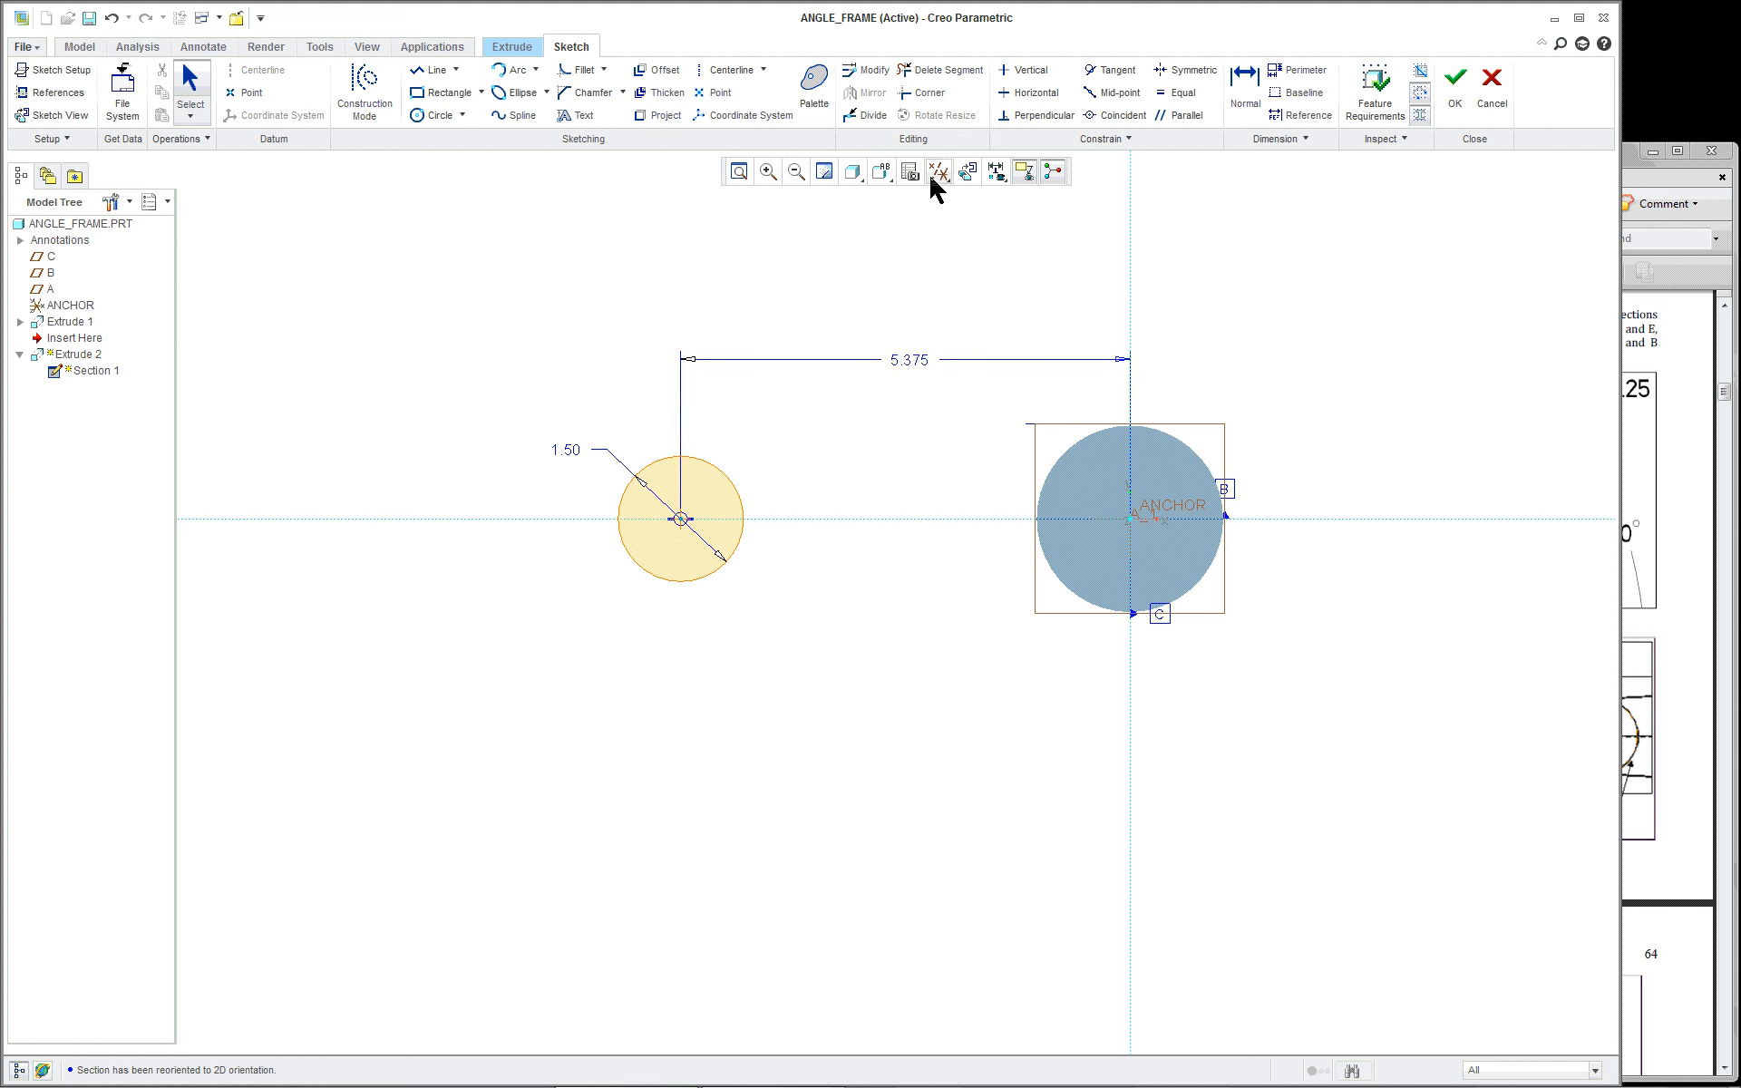
left_click(1442, 86)
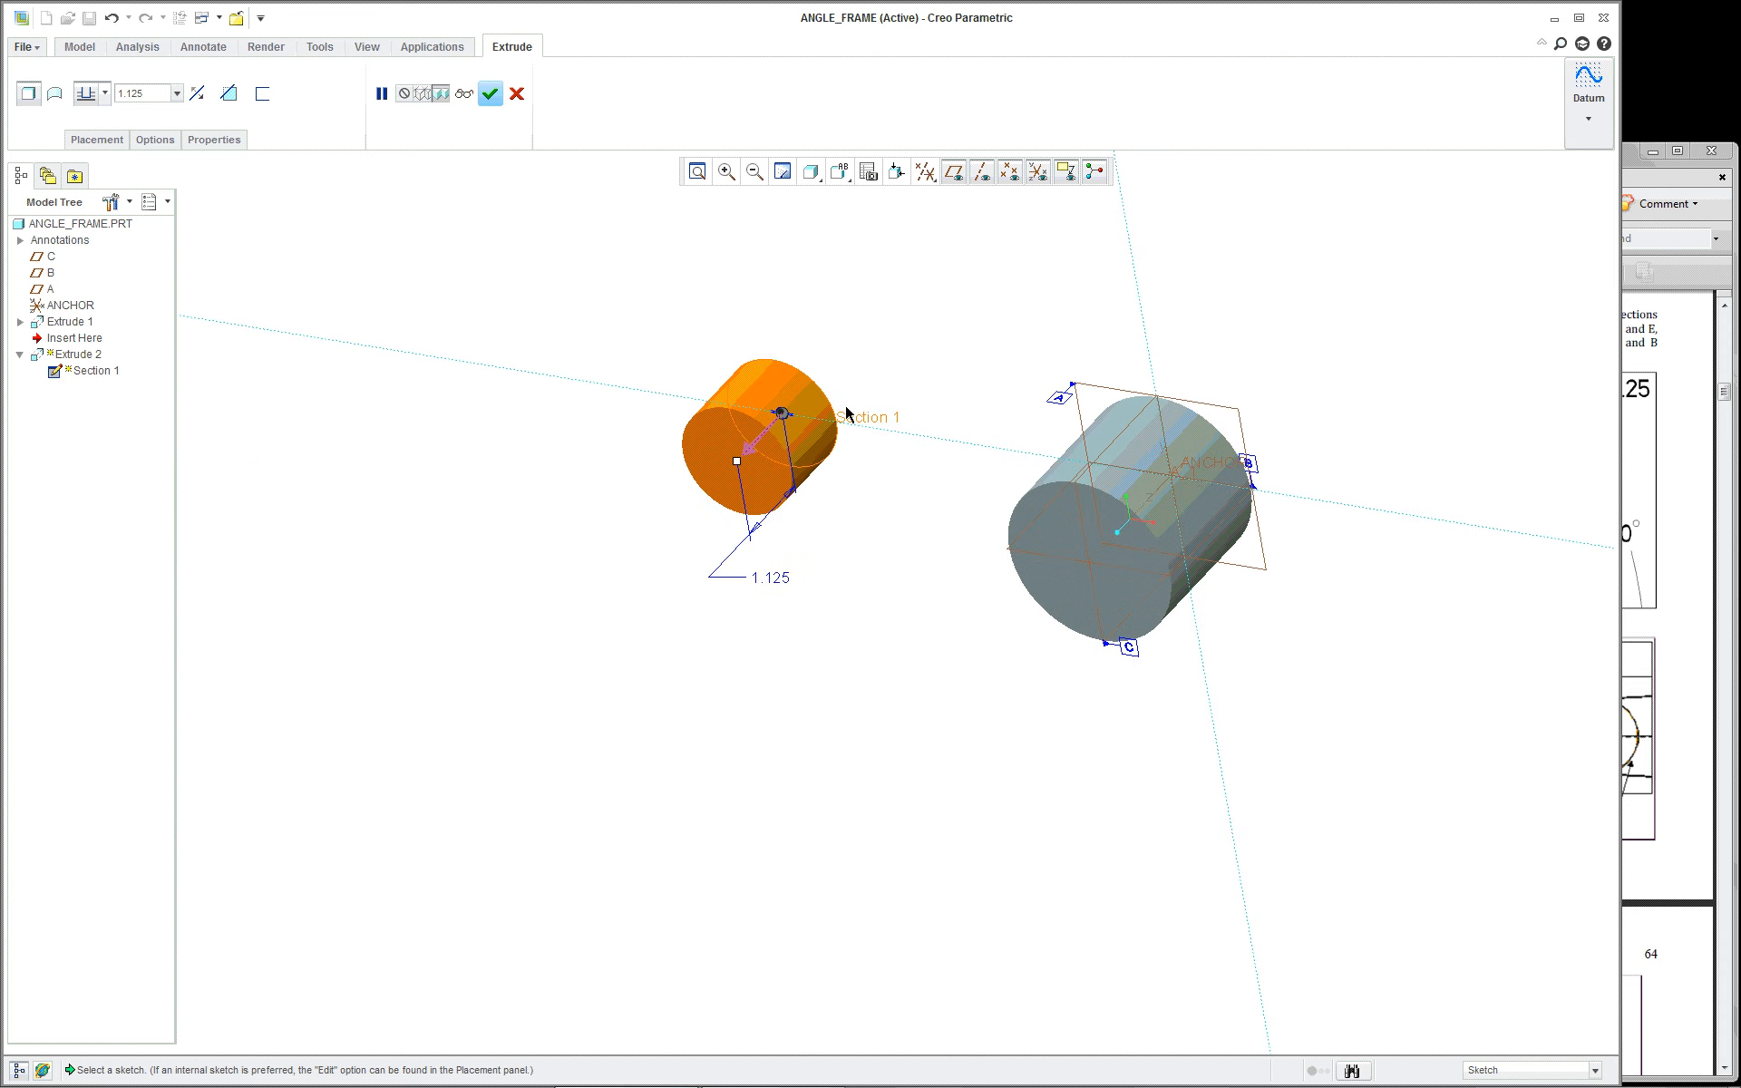
middle_click(923, 377)
Step: Resume the suppressed datum plane DTM1 and view it alongside datum A in the standard orientation
right_click(63, 355)
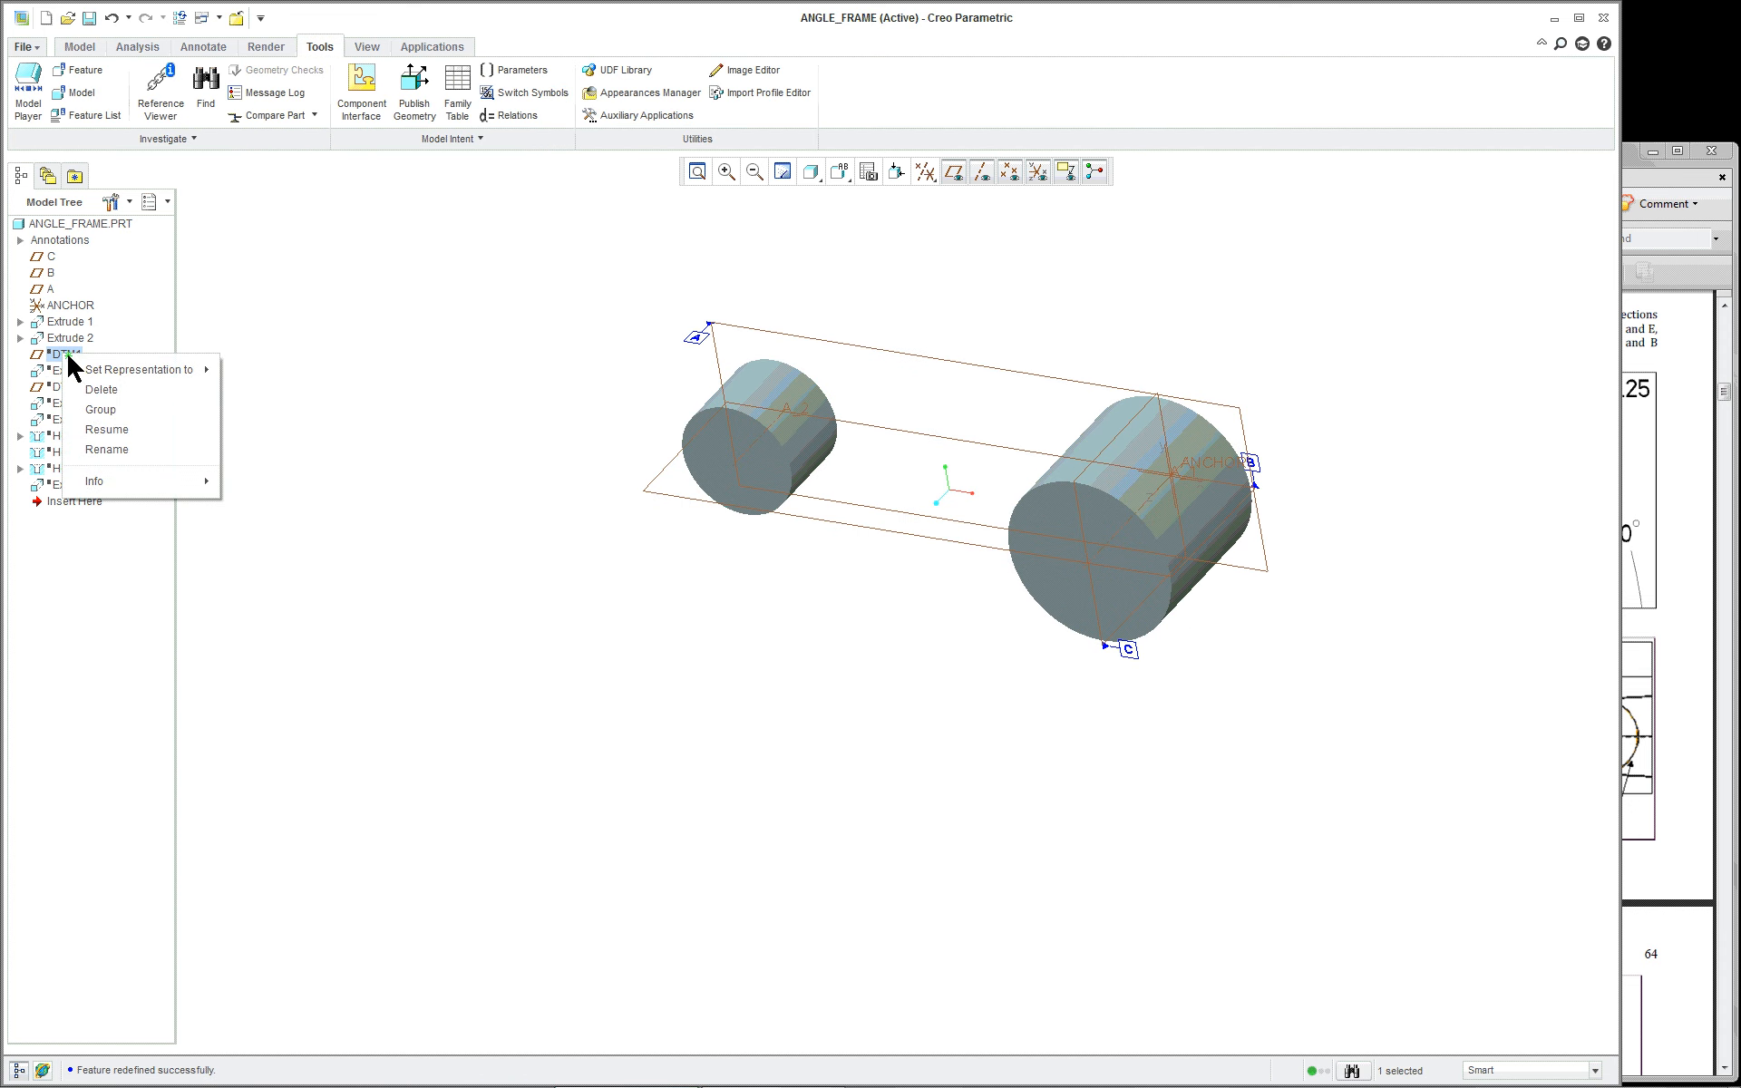
left_click(106, 430)
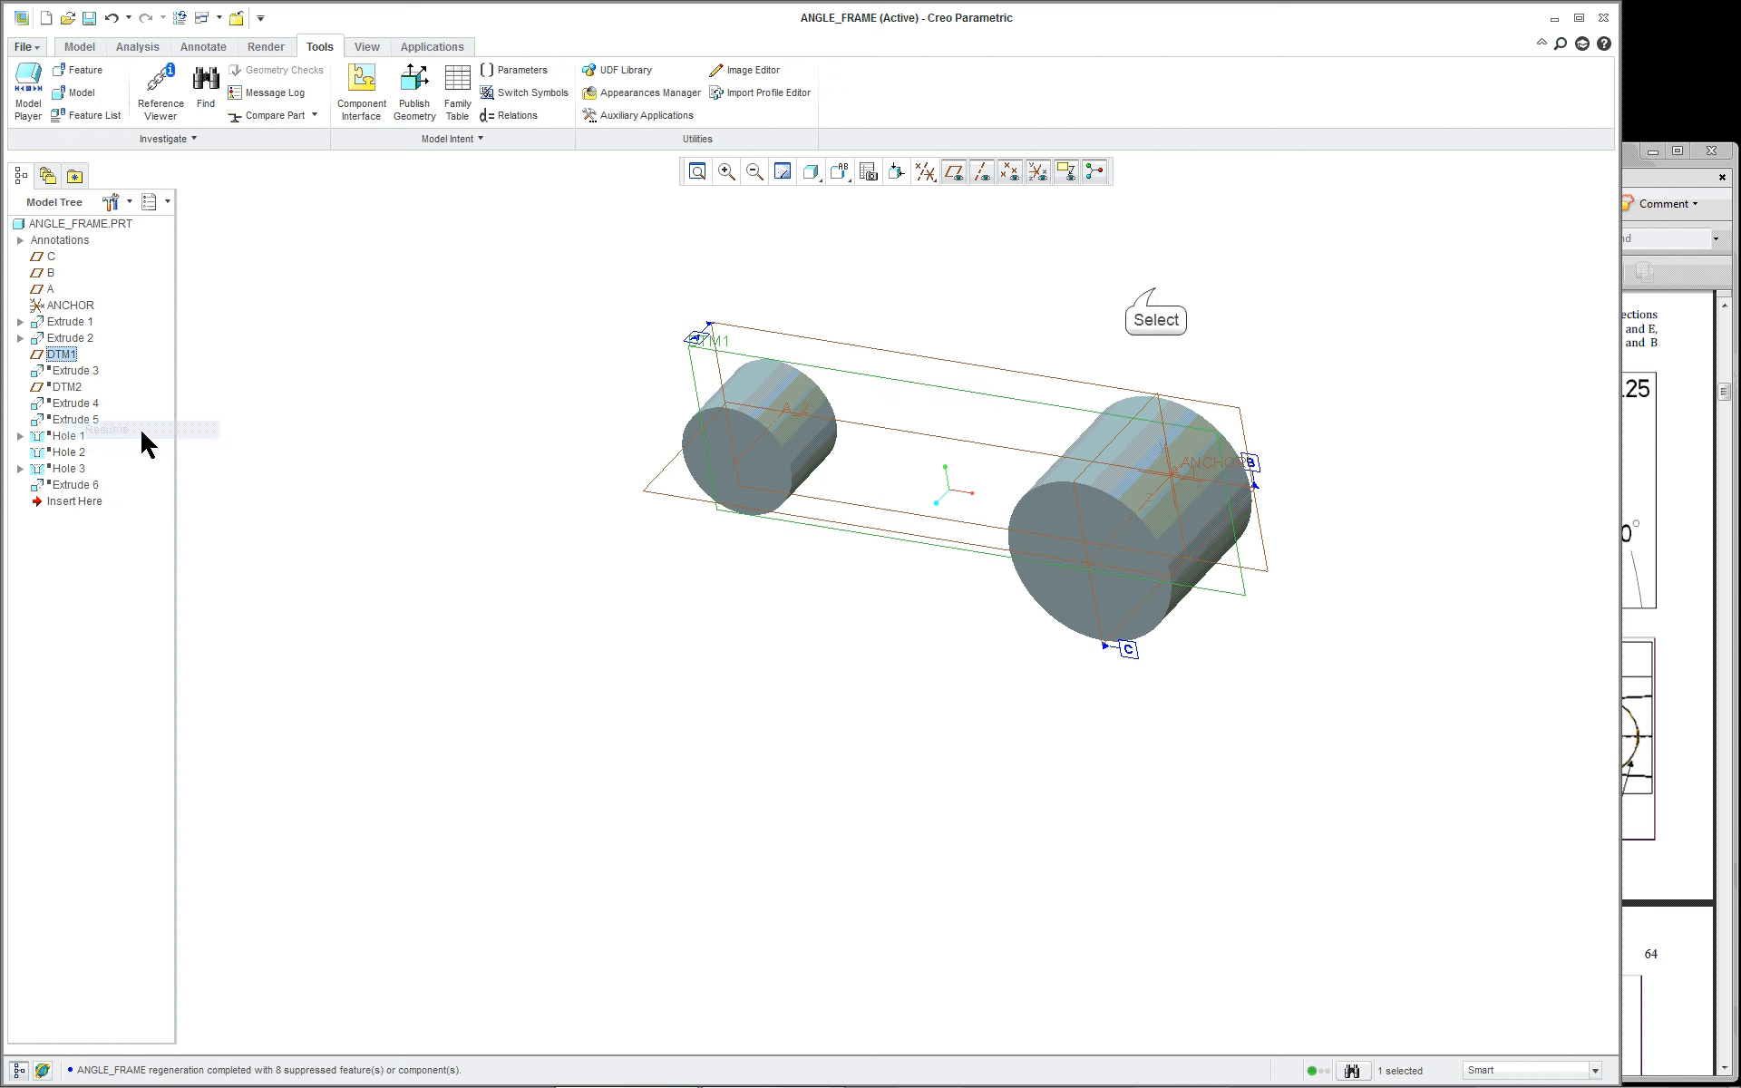
left_click(1090, 381)
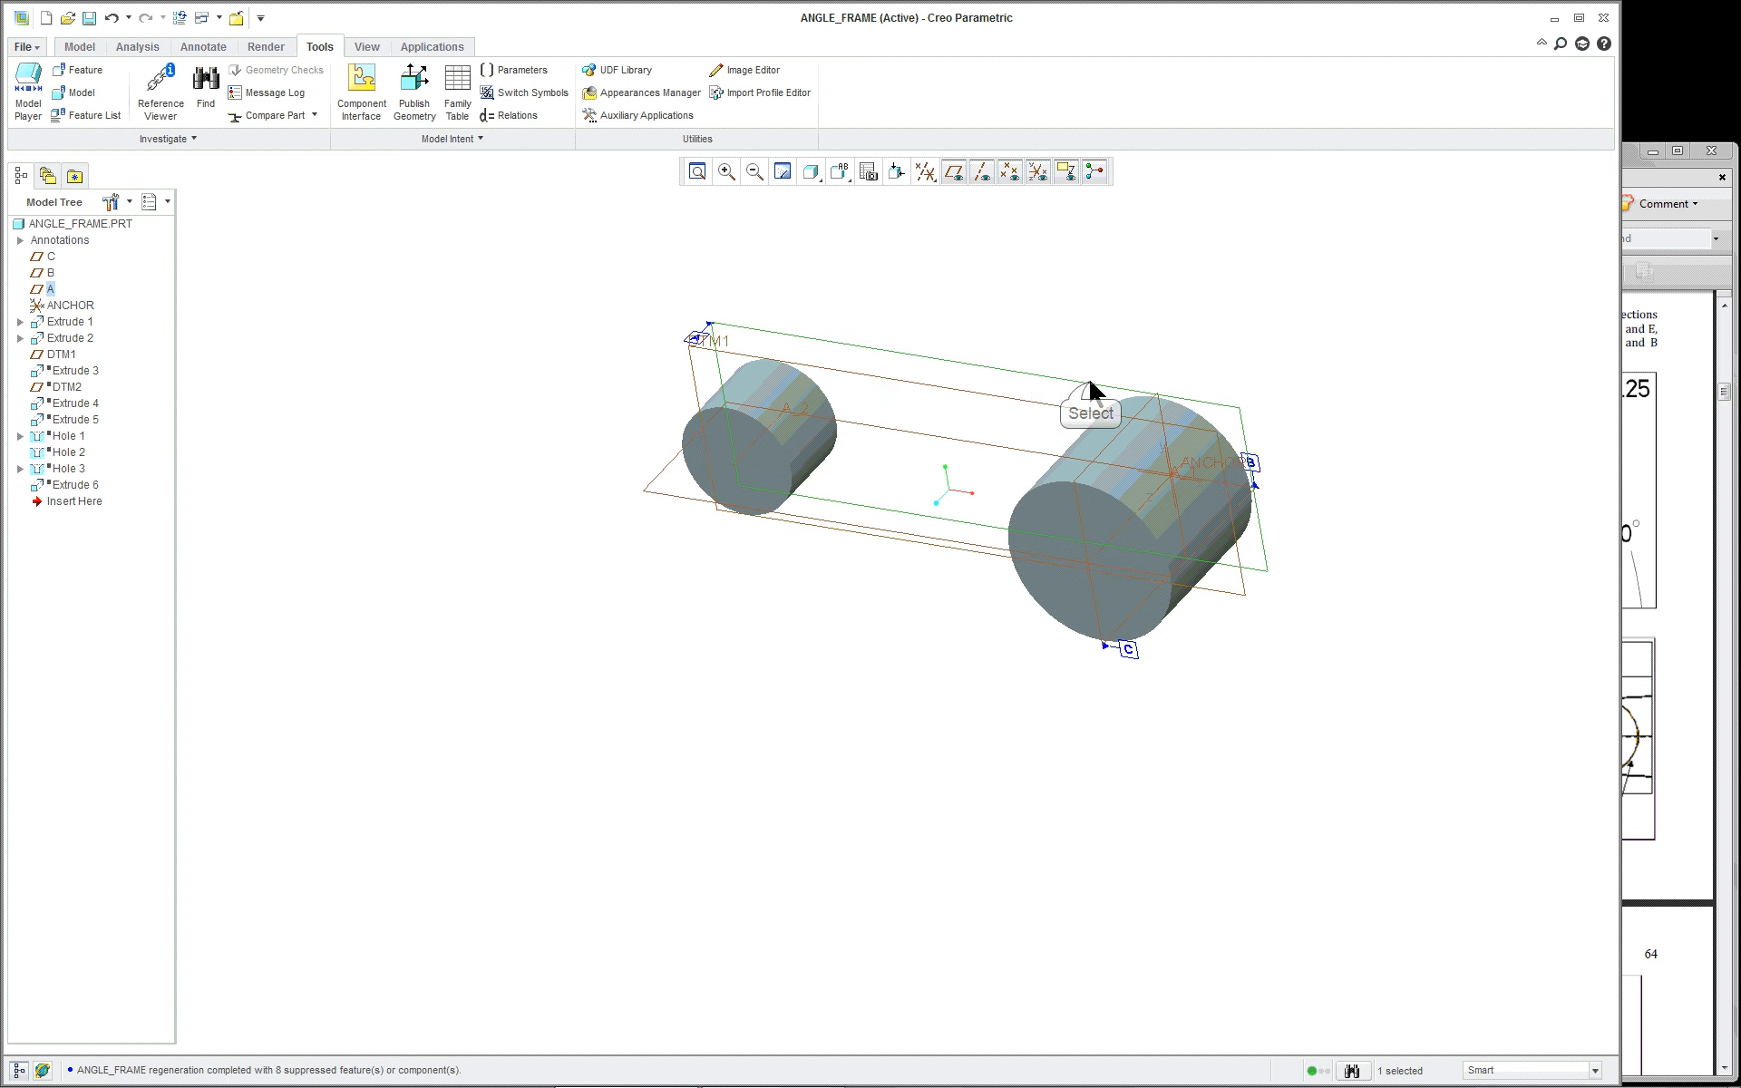
left_click(842, 173)
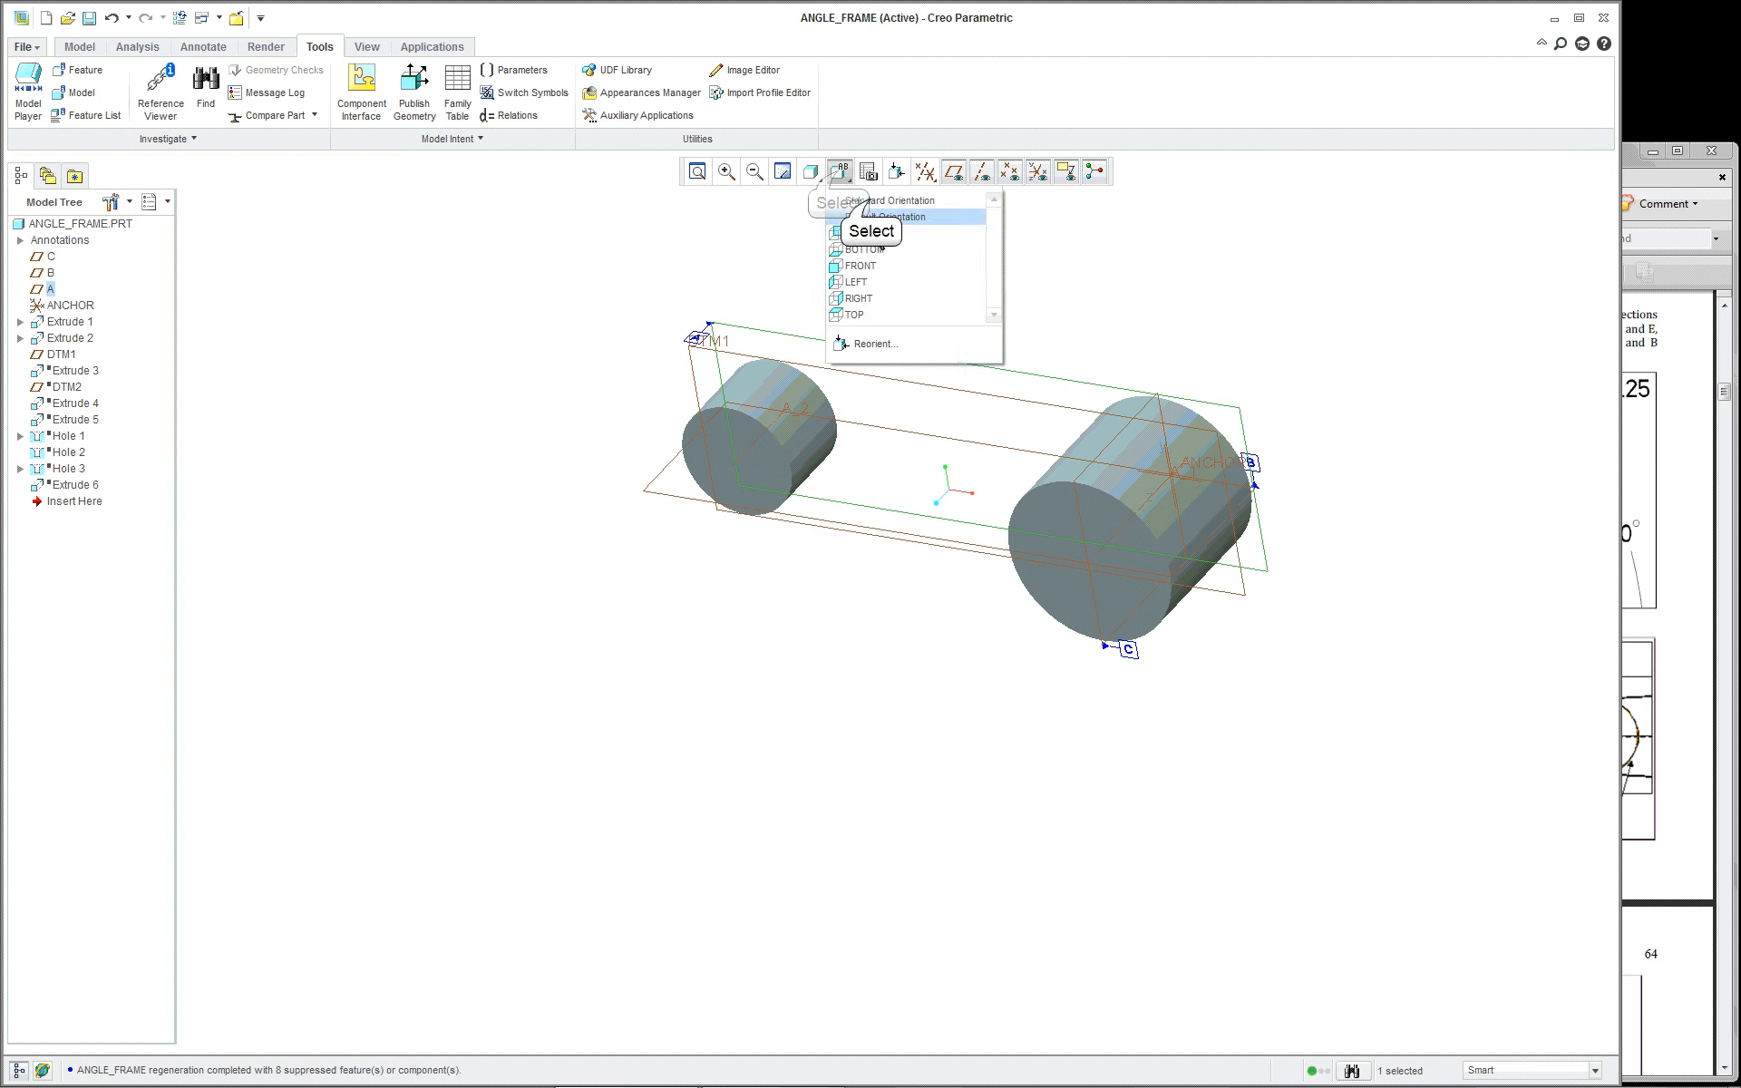
left_click(861, 205)
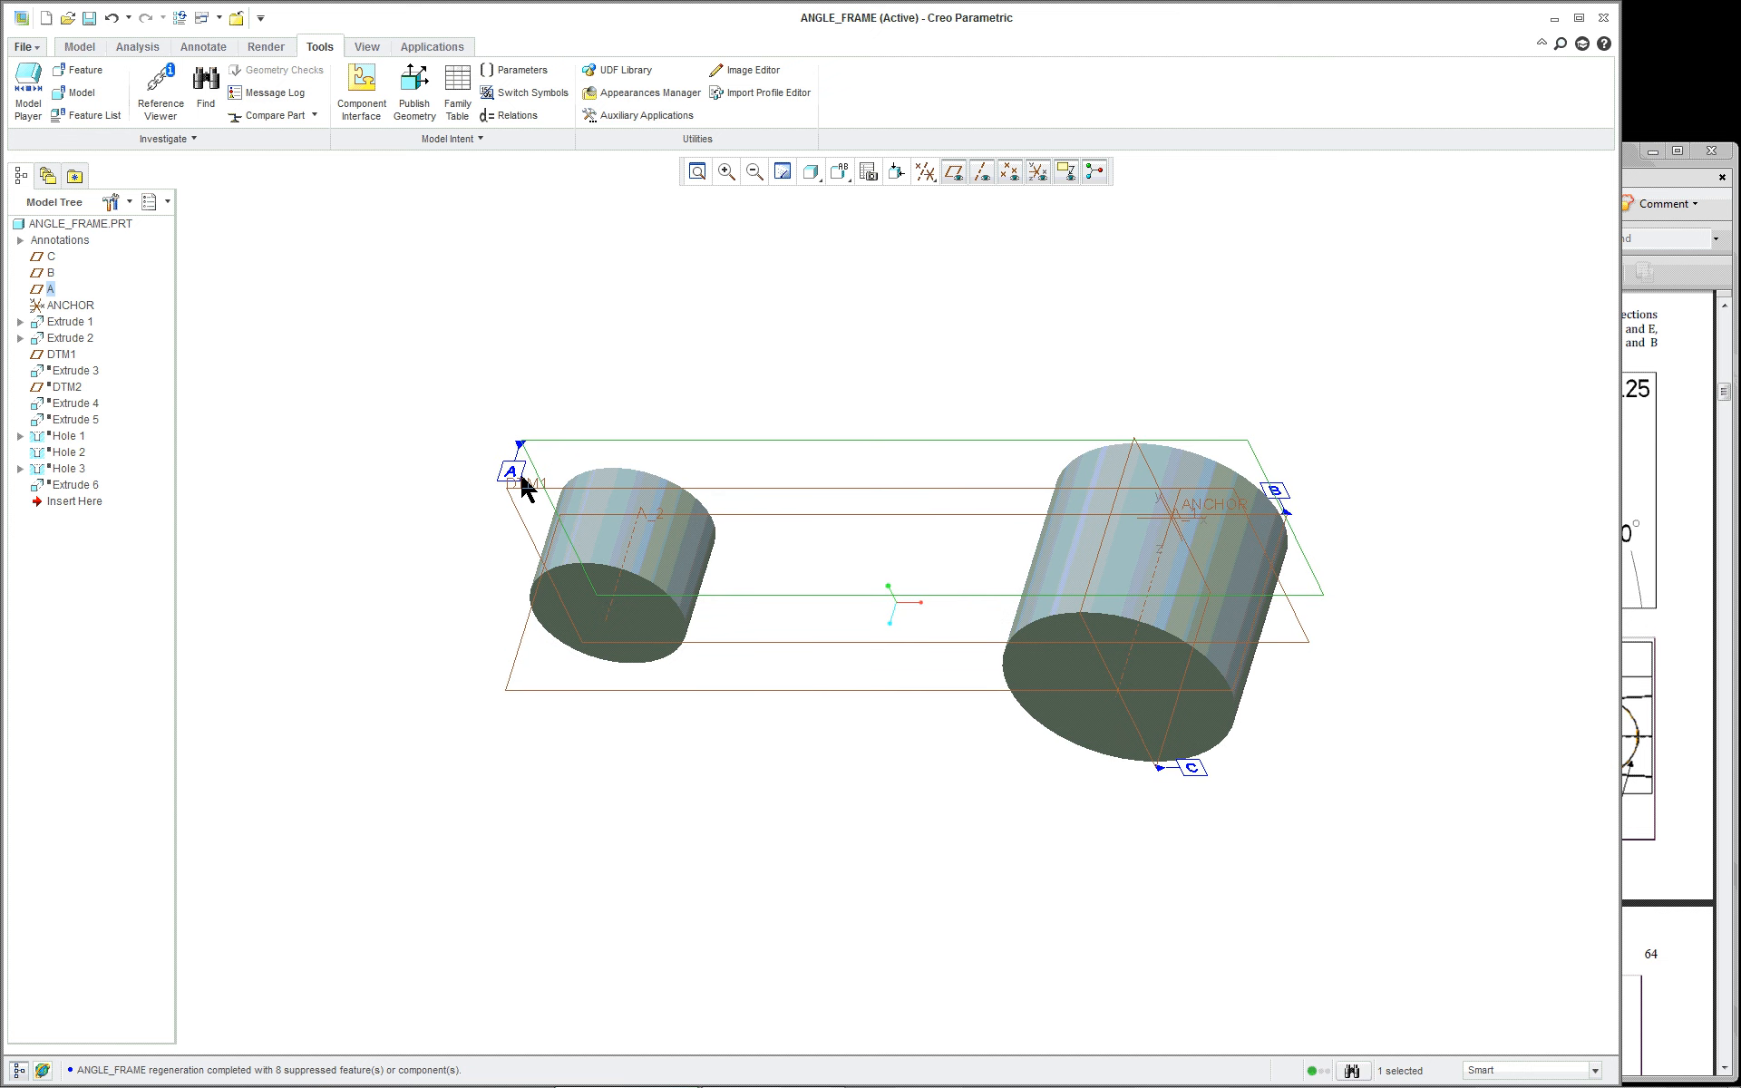
left_click(340, 462)
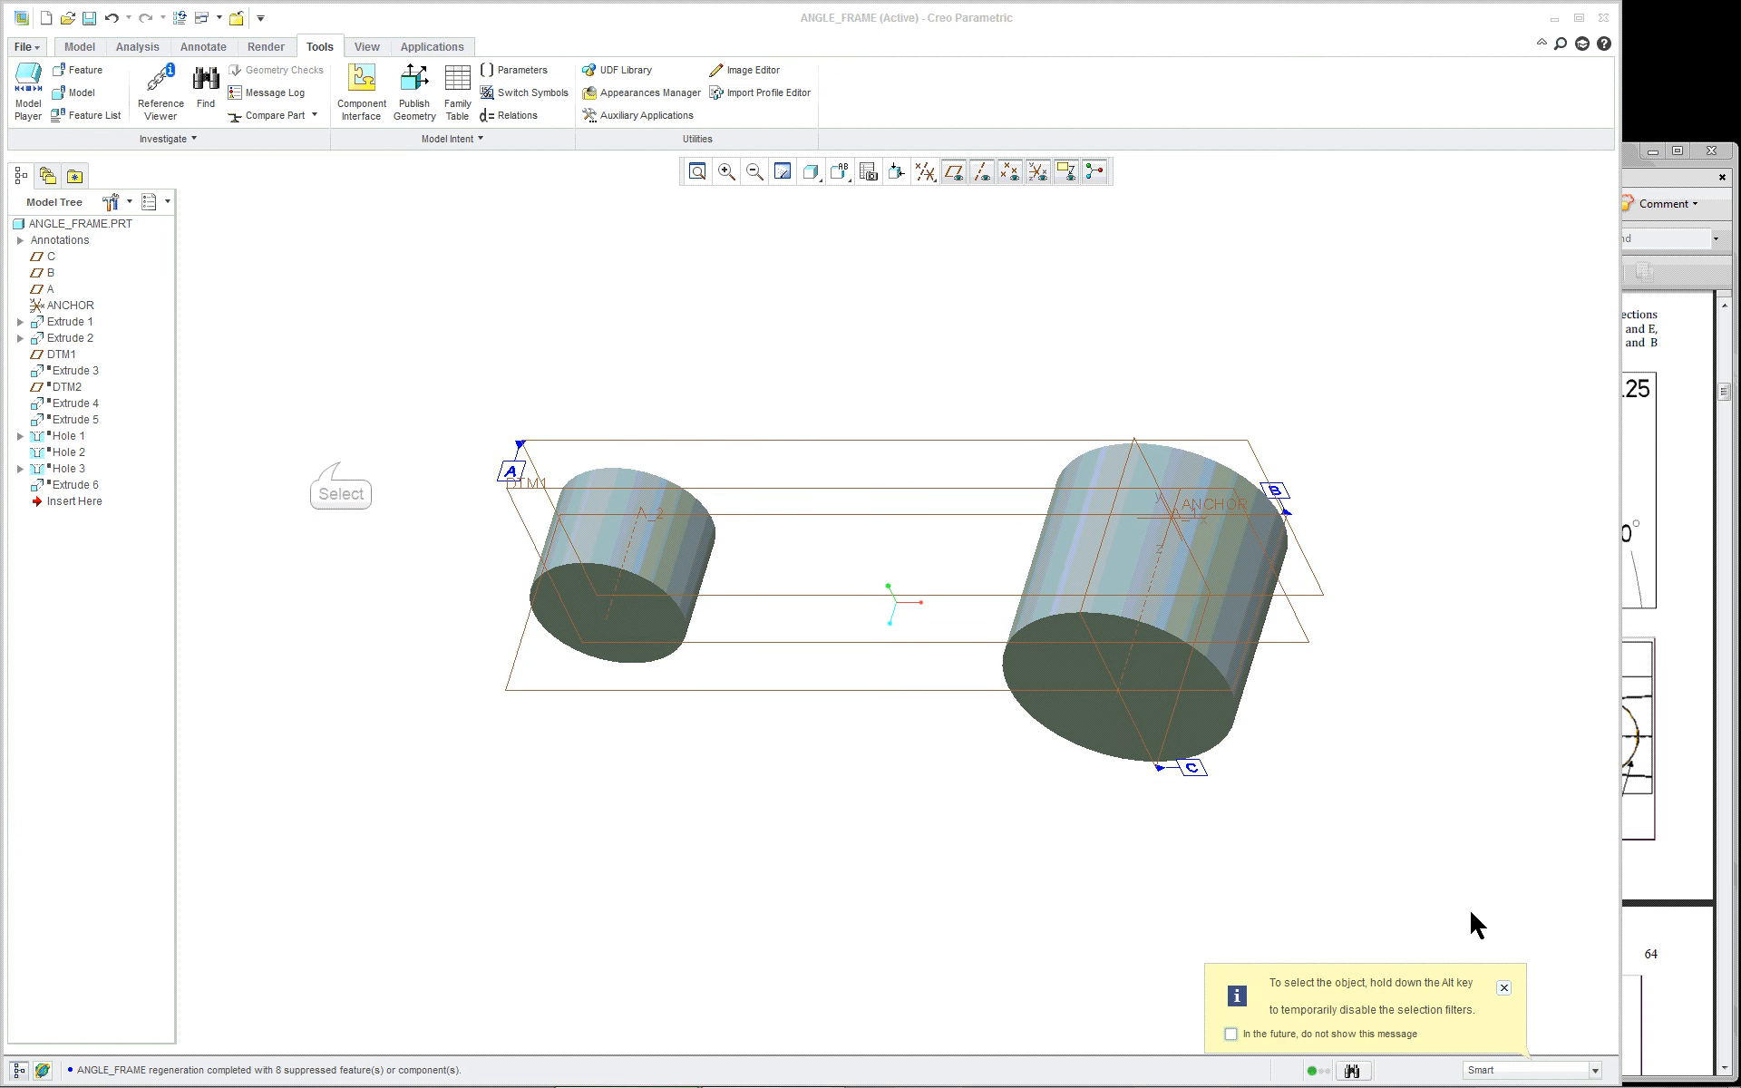
left_click(1504, 987)
Step: Resume Extrude 3, and redefine it with its internal sketch open in the 2D sketch orientation
right_click(62, 373)
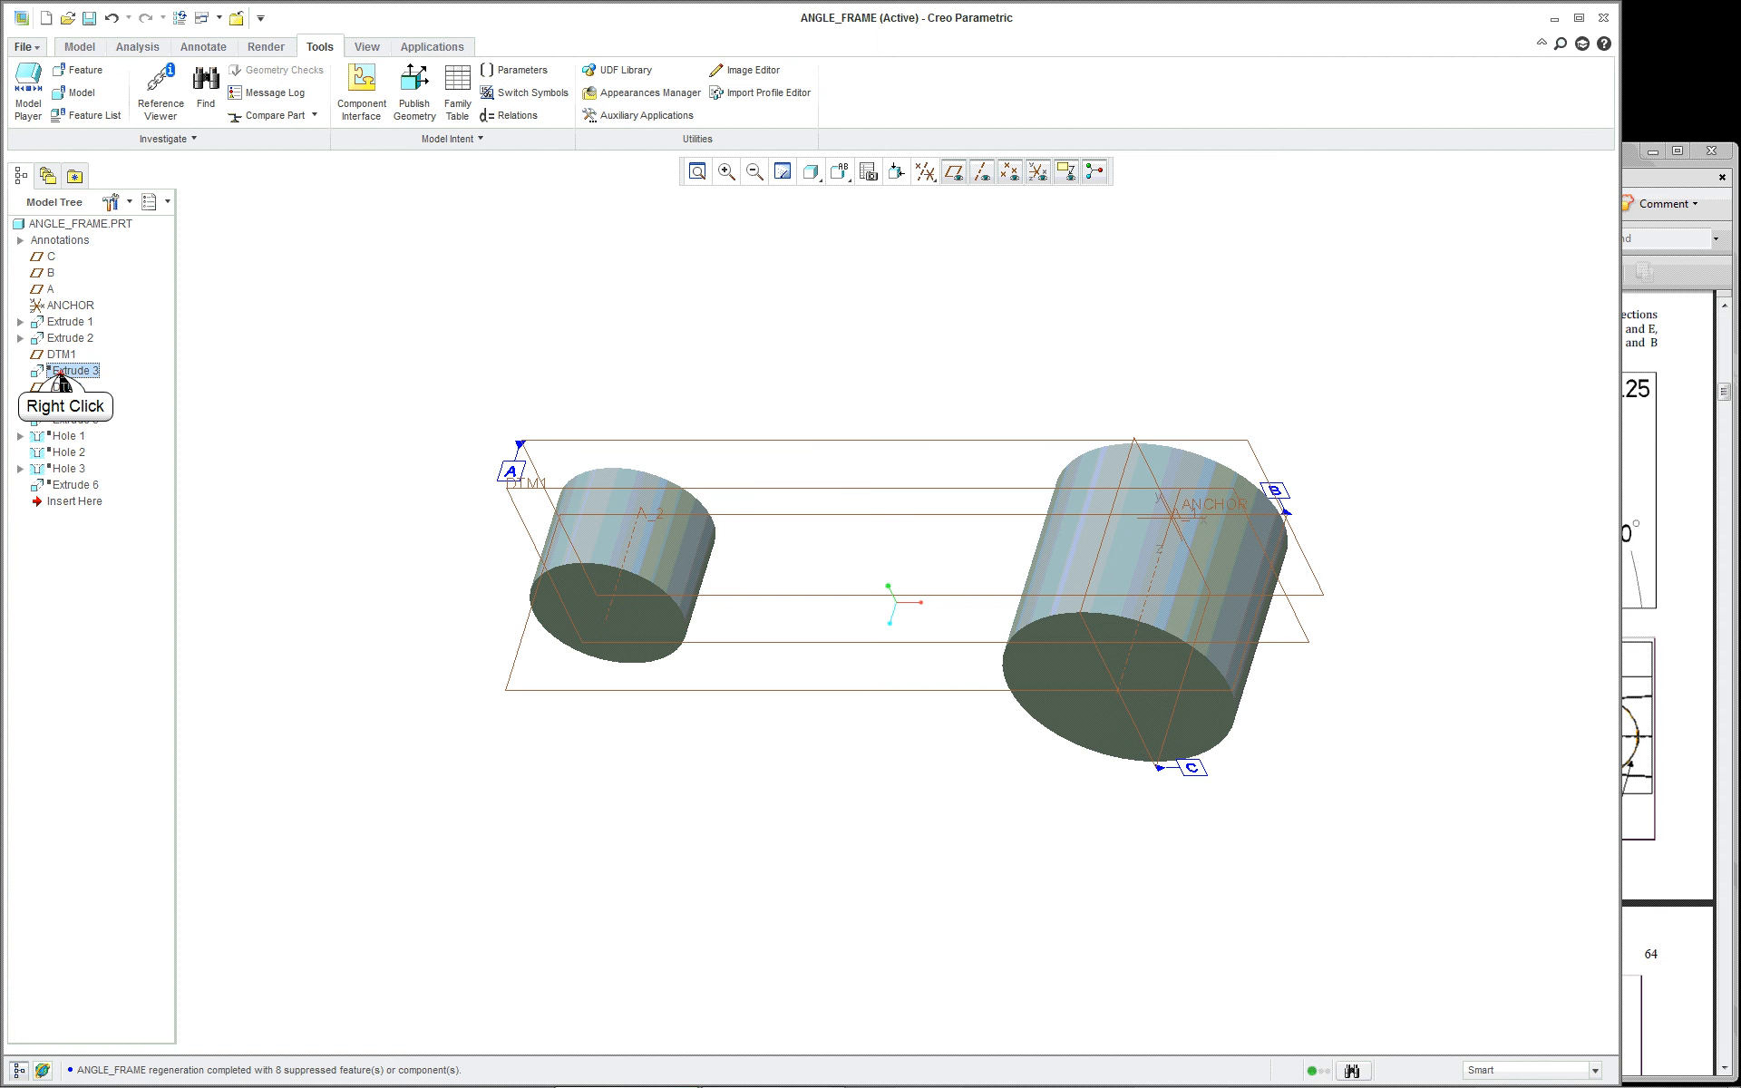
left_click(102, 456)
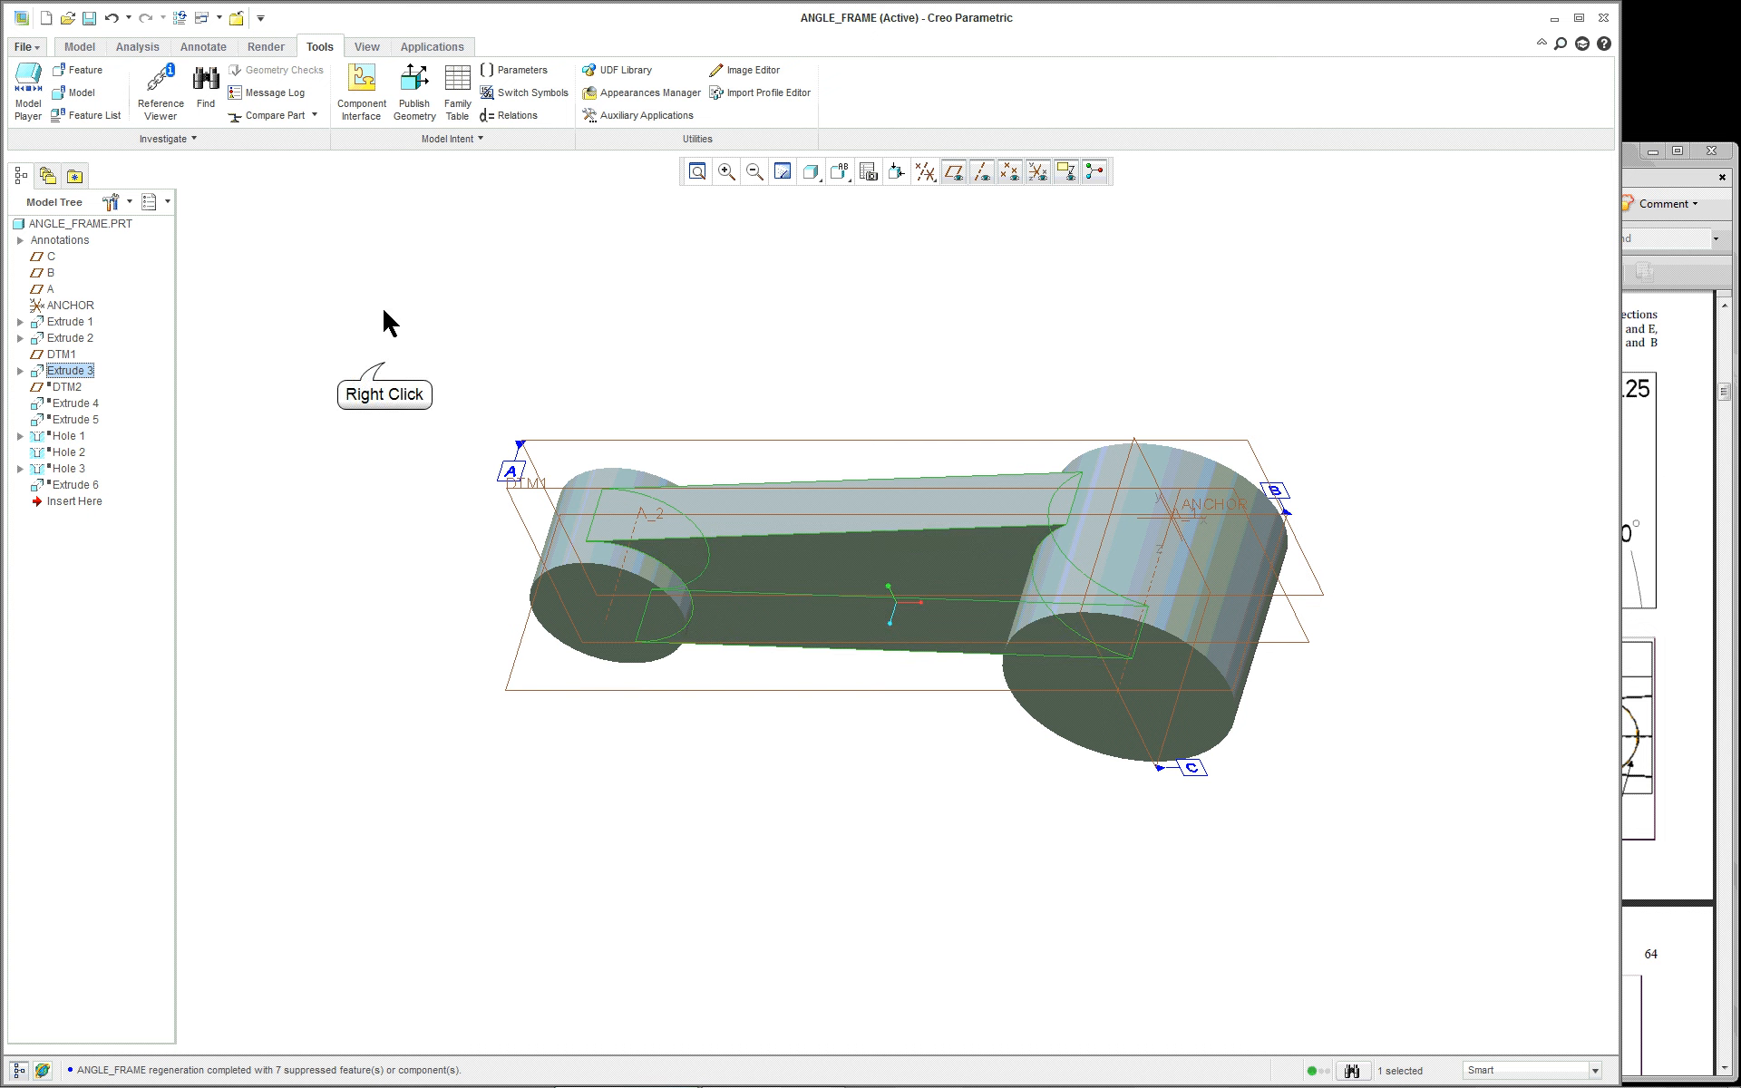
right_click(385, 366)
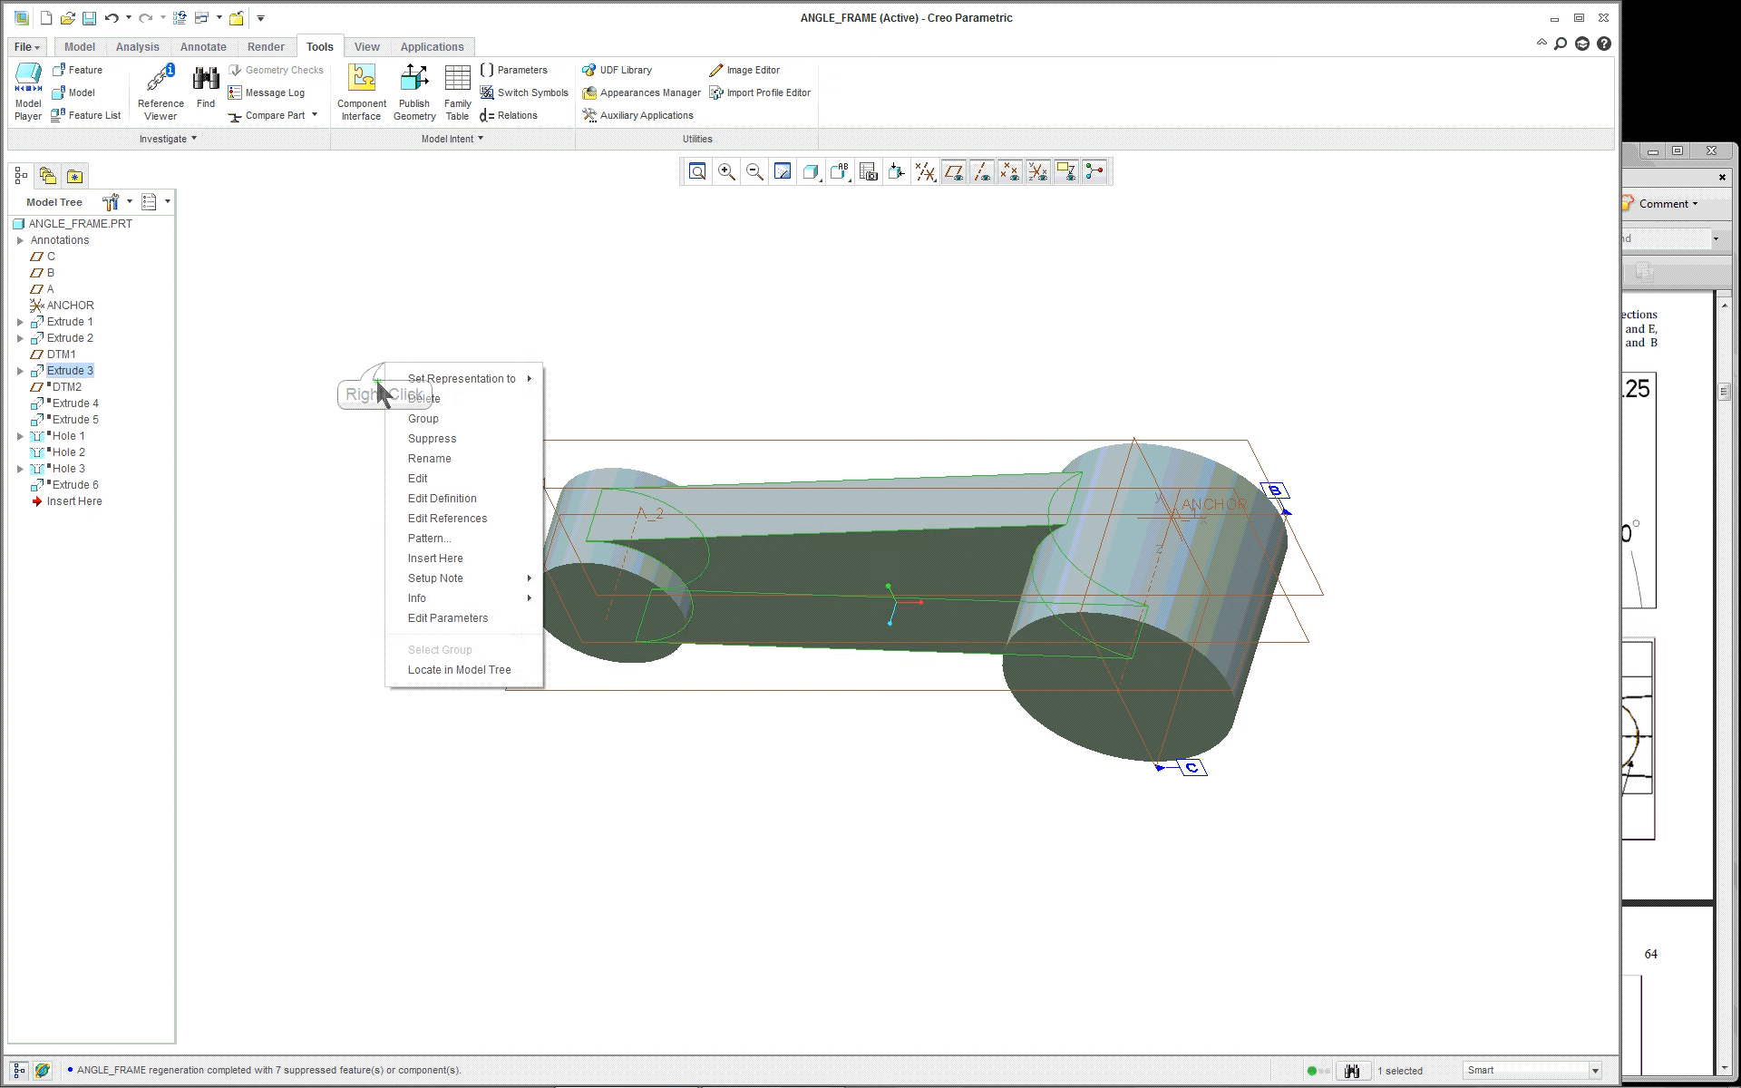
left_click(448, 508)
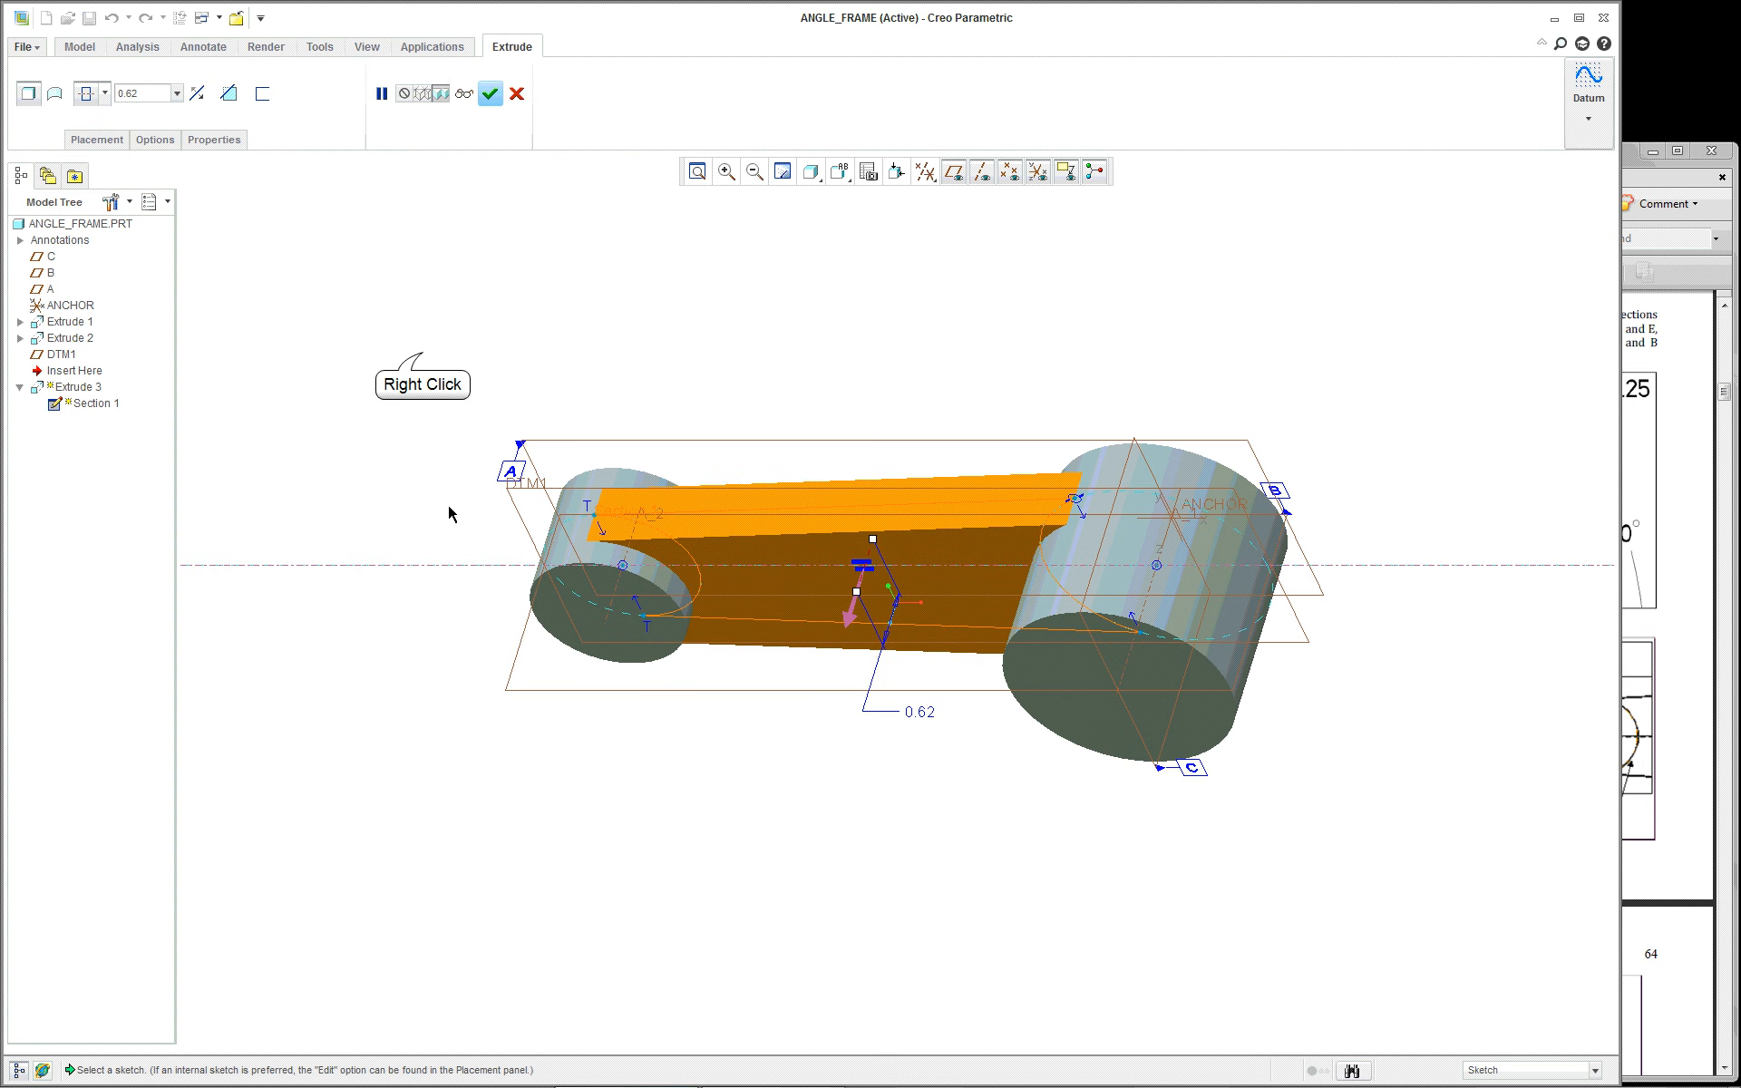
right_click(422, 354)
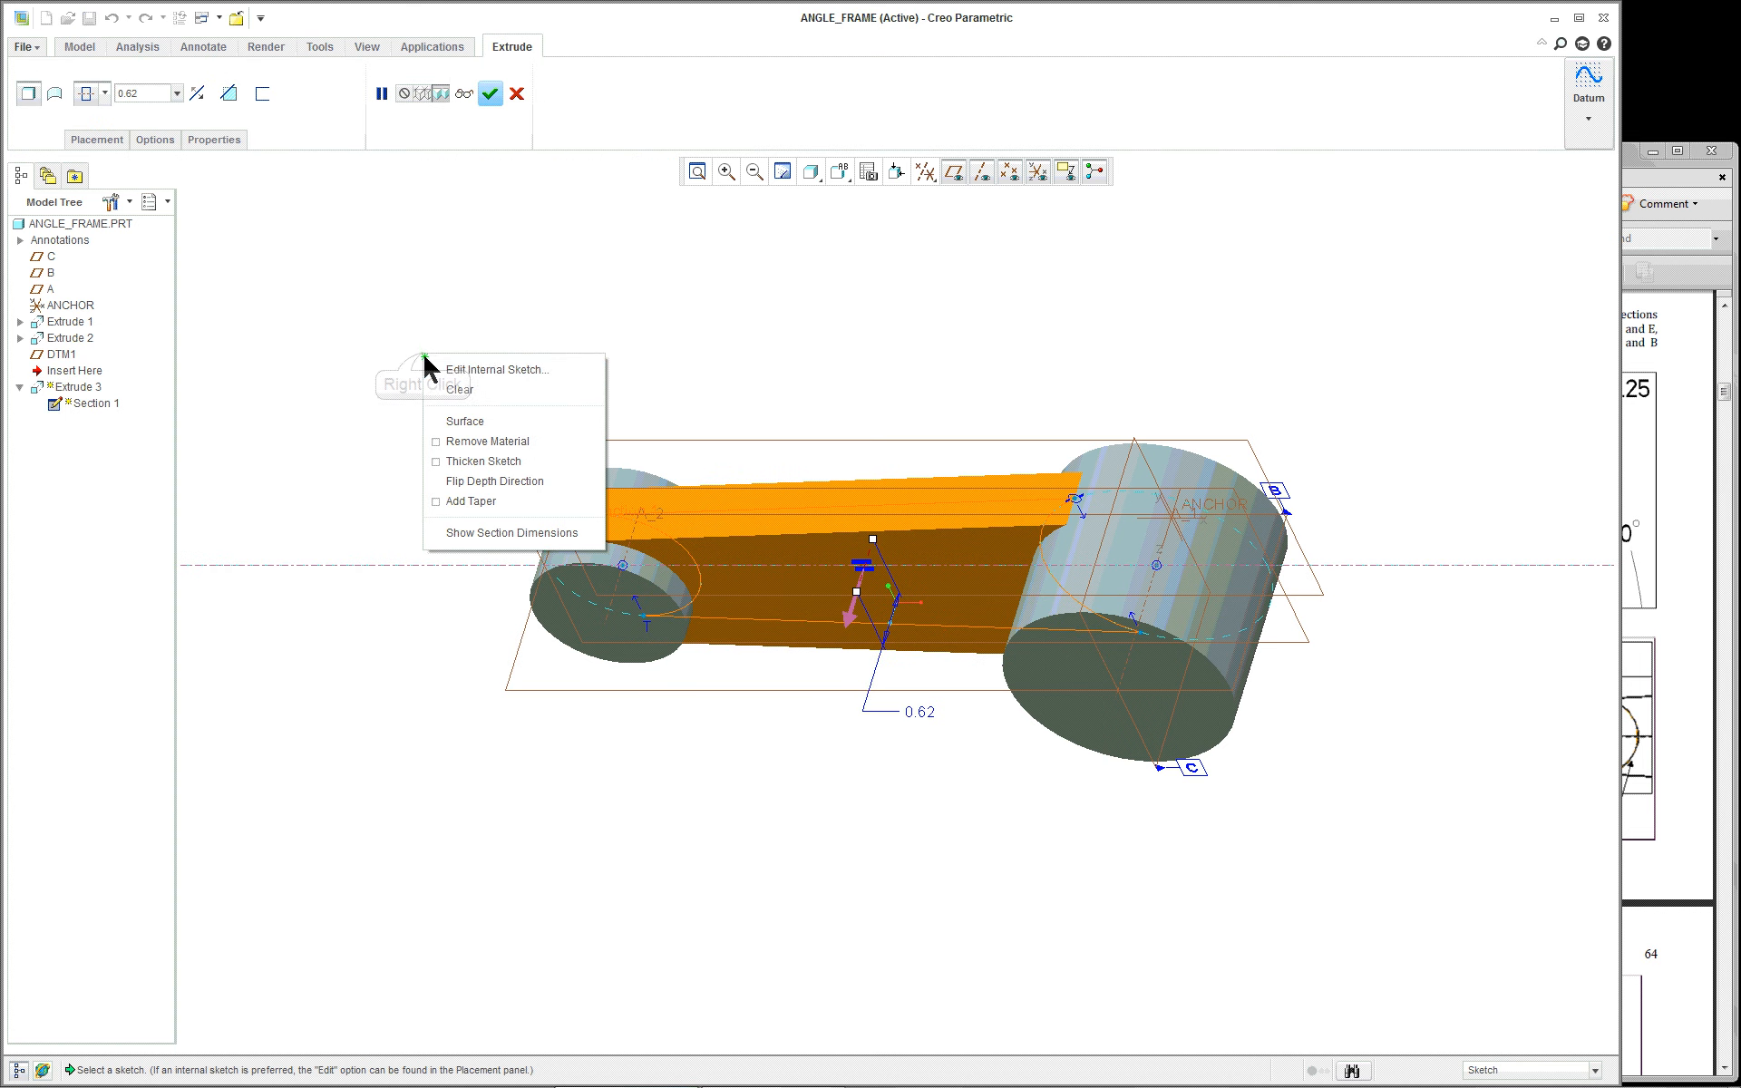
left_click(493, 372)
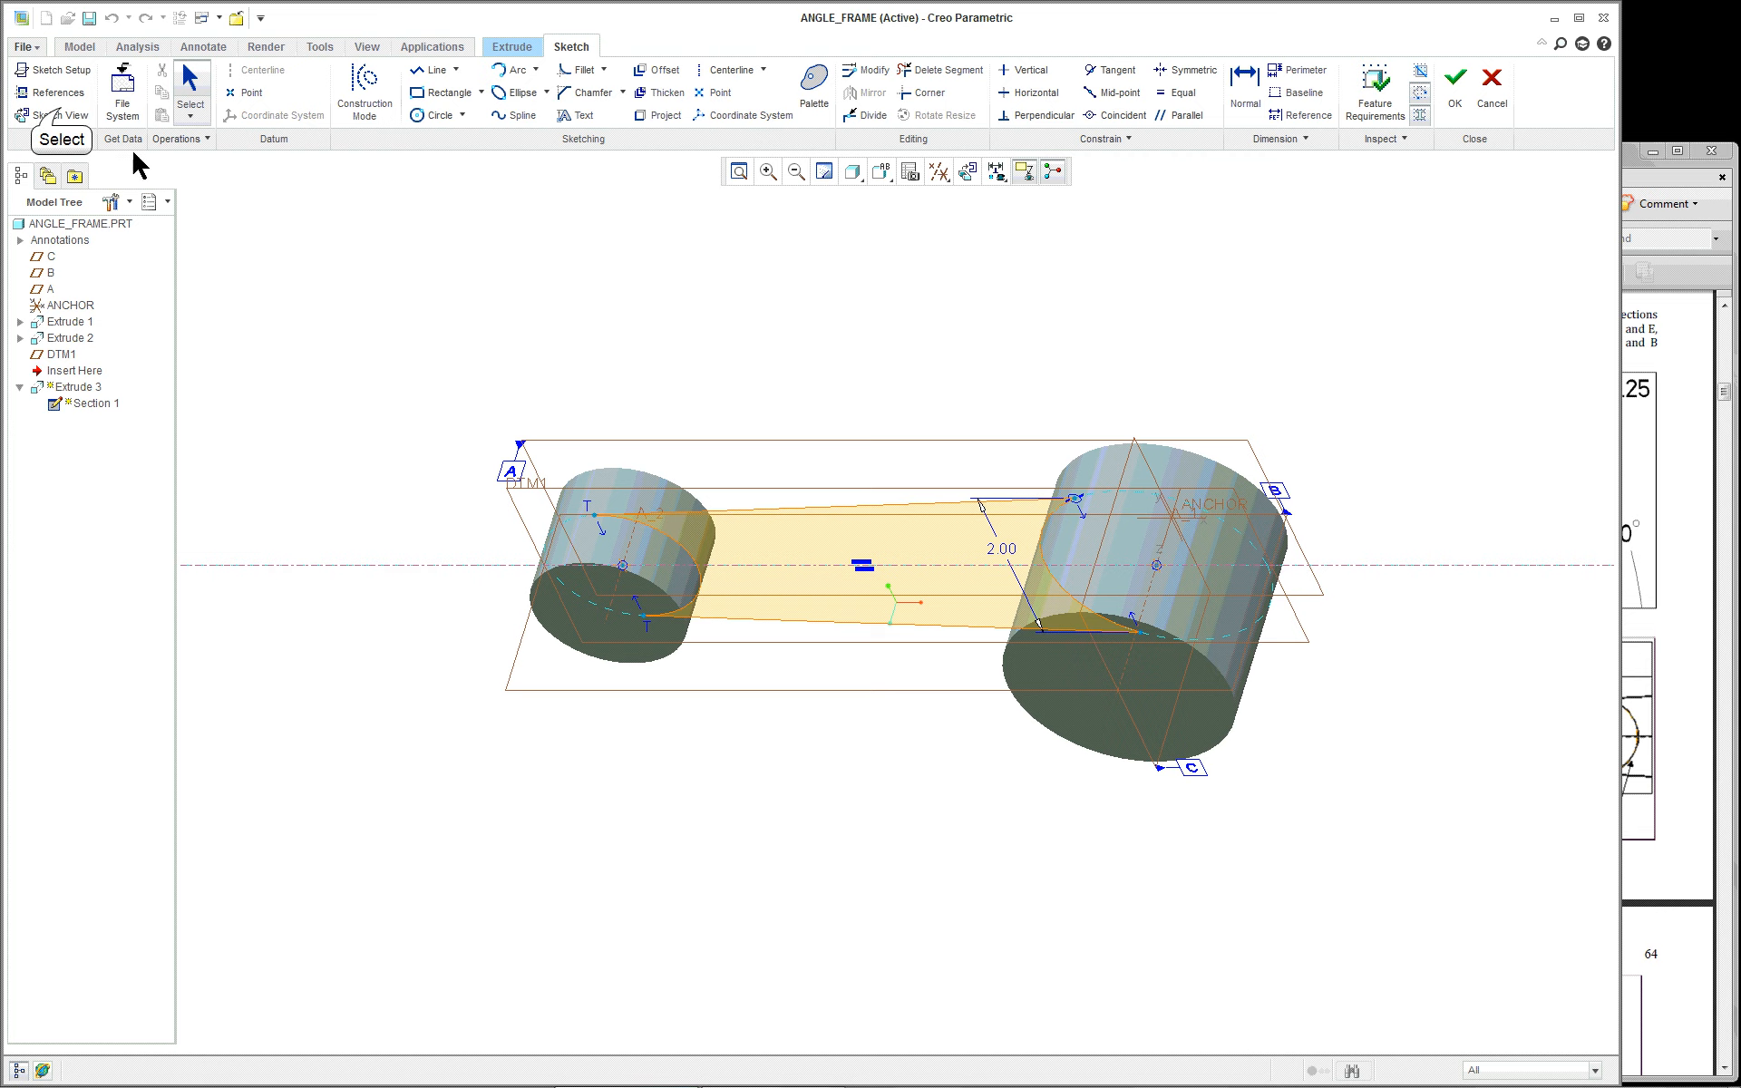
left_click(58, 115)
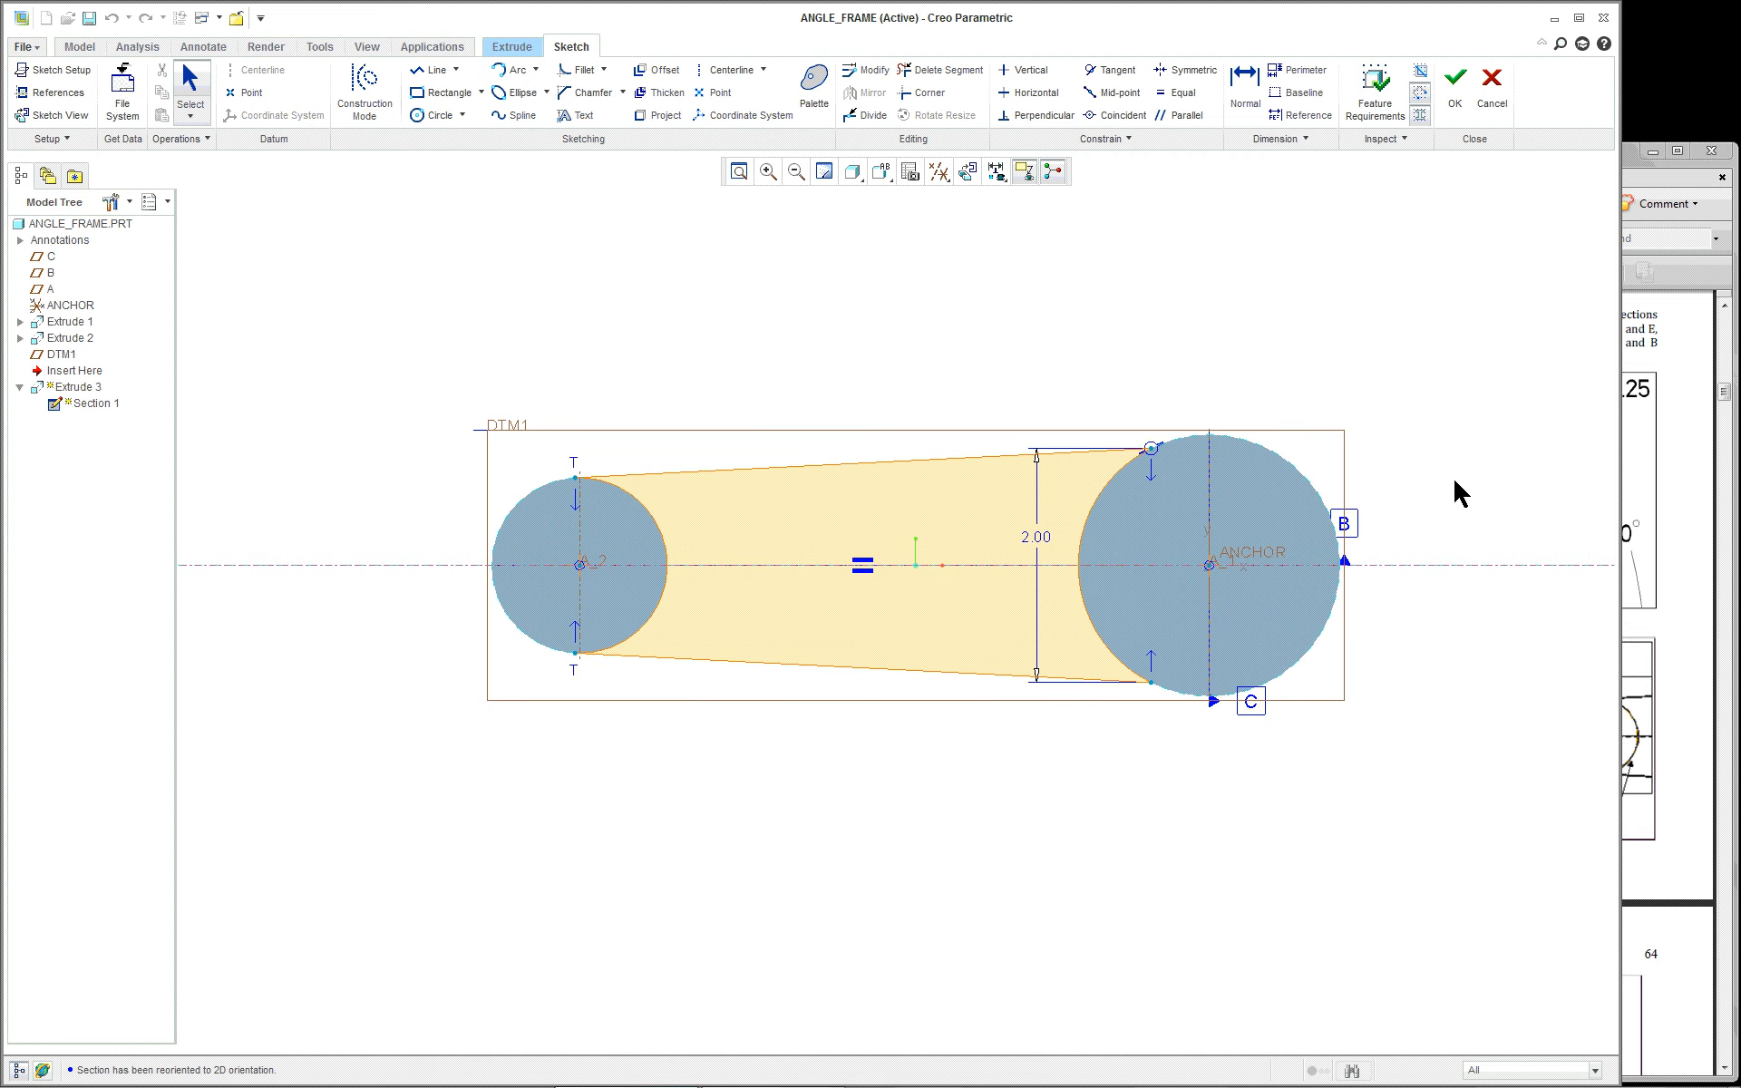
Step: Delete all existing lines, arcs, dimensions and constraints from Extrude 3's sketch
scroll(1469, 482, "up", 1)
scroll(1469, 483, "down", 1)
scroll(1469, 482, "up", 1)
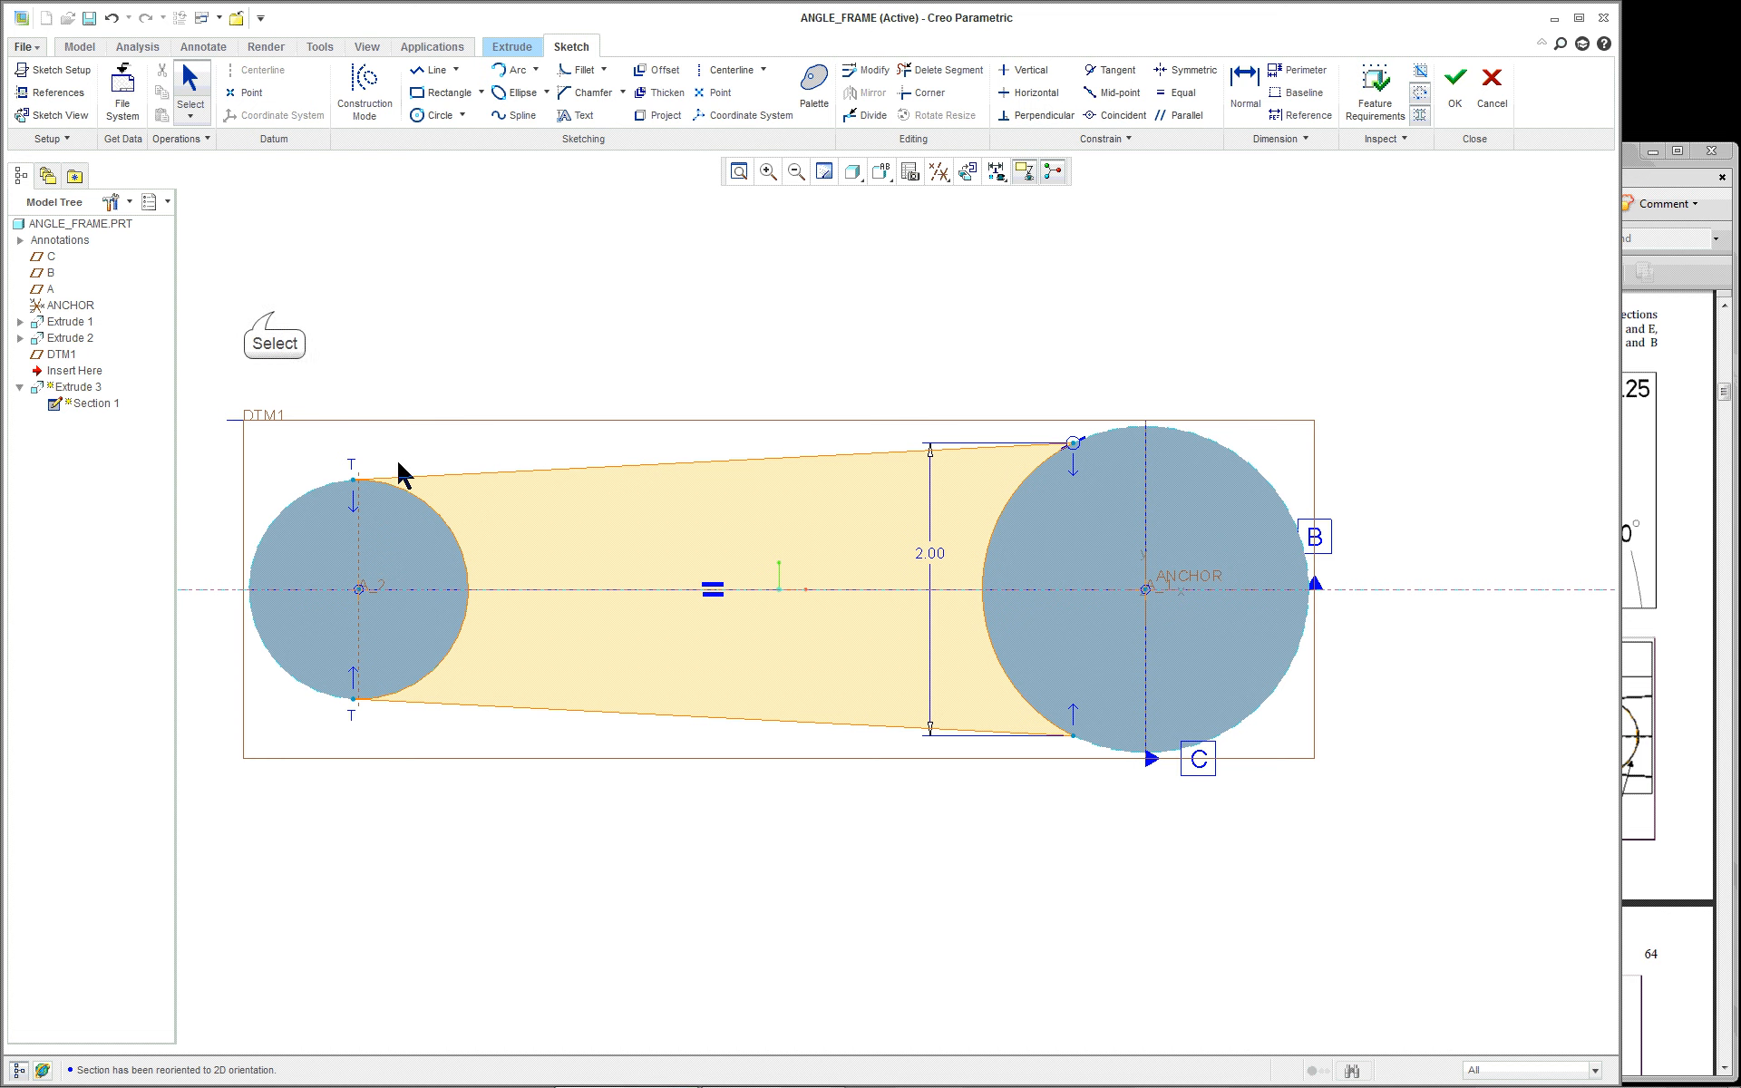
mouse_move(273, 311)
left_mouse_down()
mouse_move(572, 634)
mouse_move(1197, 883)
mouse_move(1170, 845)
left_mouse_up()
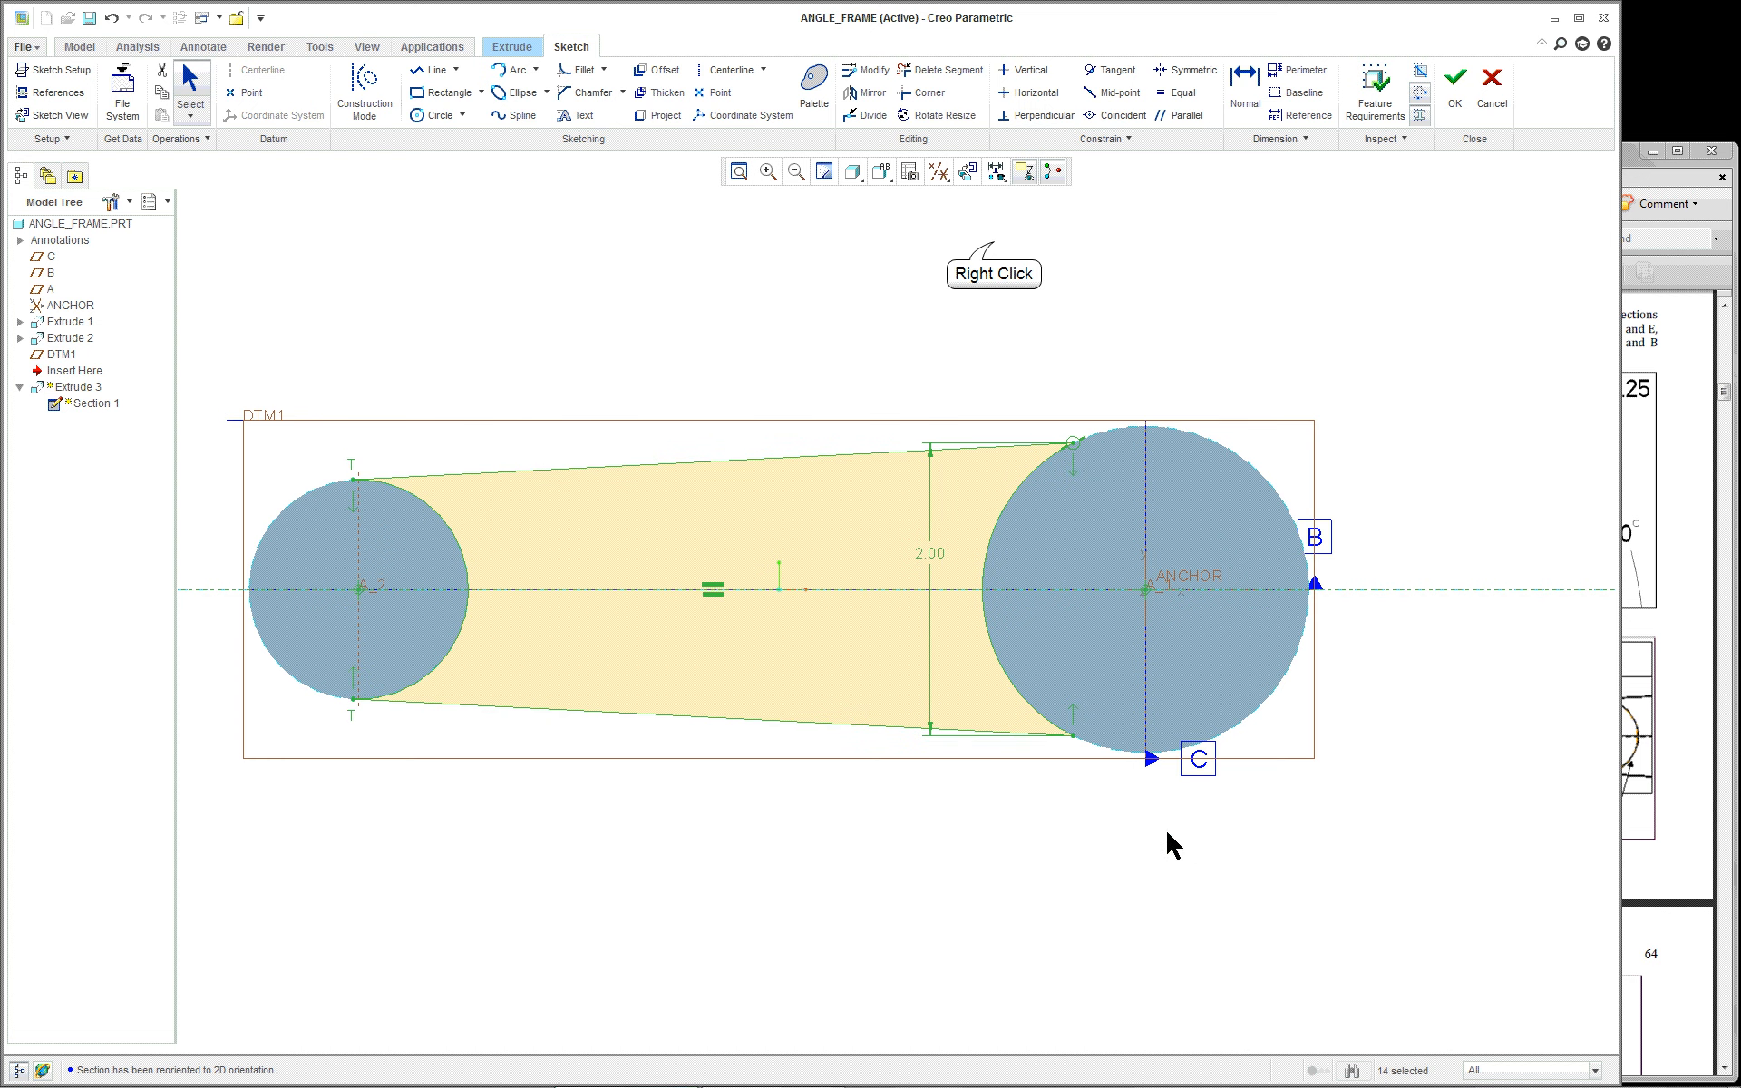
right_click(995, 246)
left_click(1068, 261)
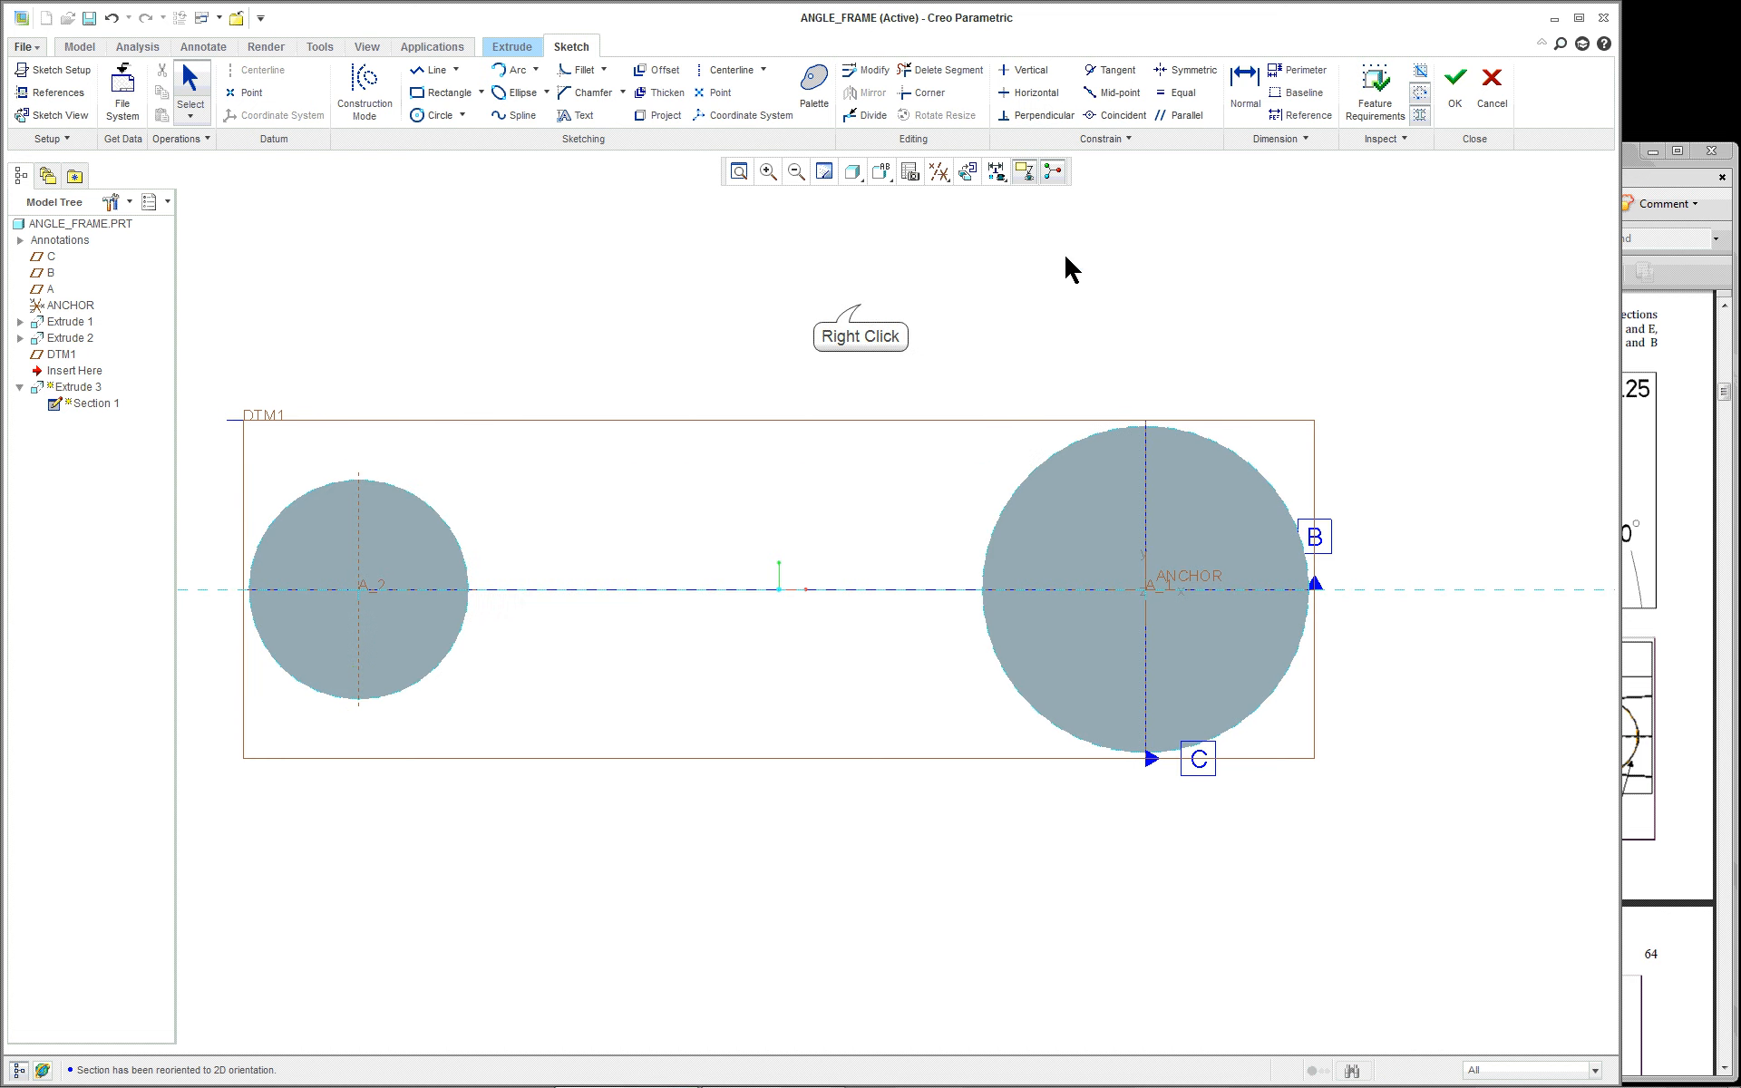
Step: Draw a horizontal construction centerline along datum B through the centres of both circles
right_click(862, 310)
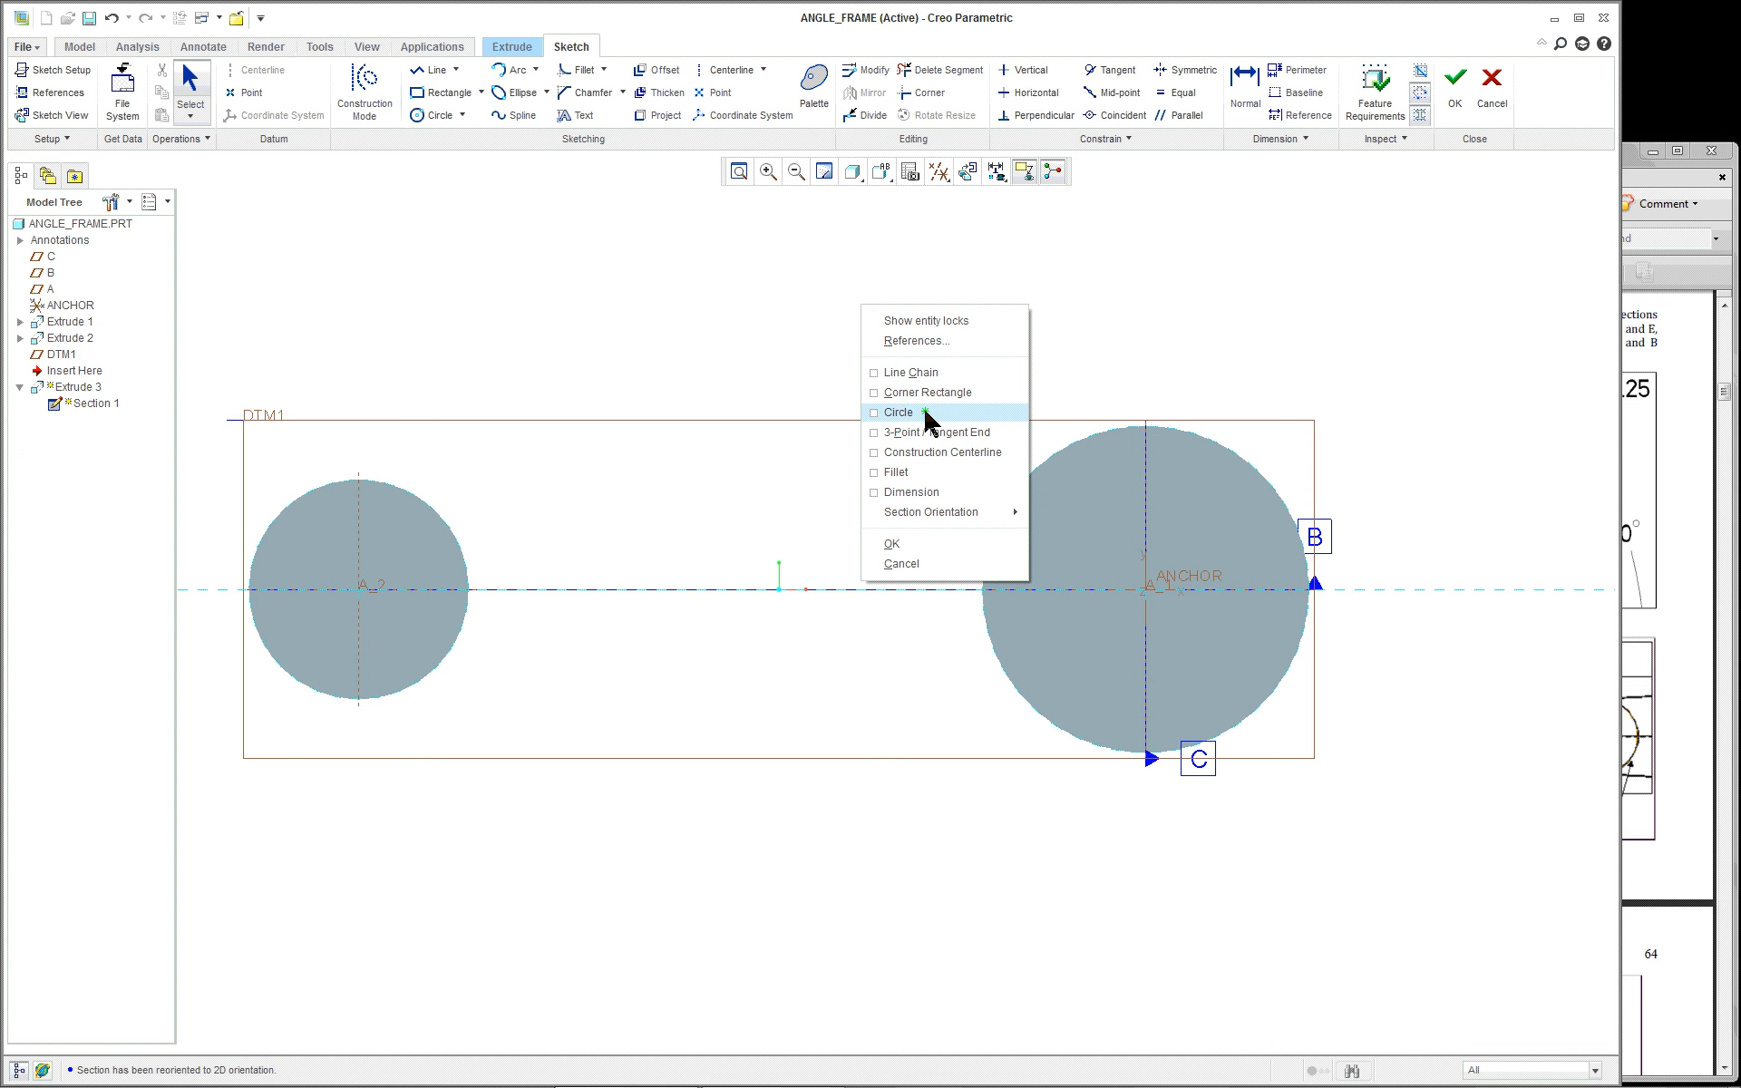
left_click(937, 451)
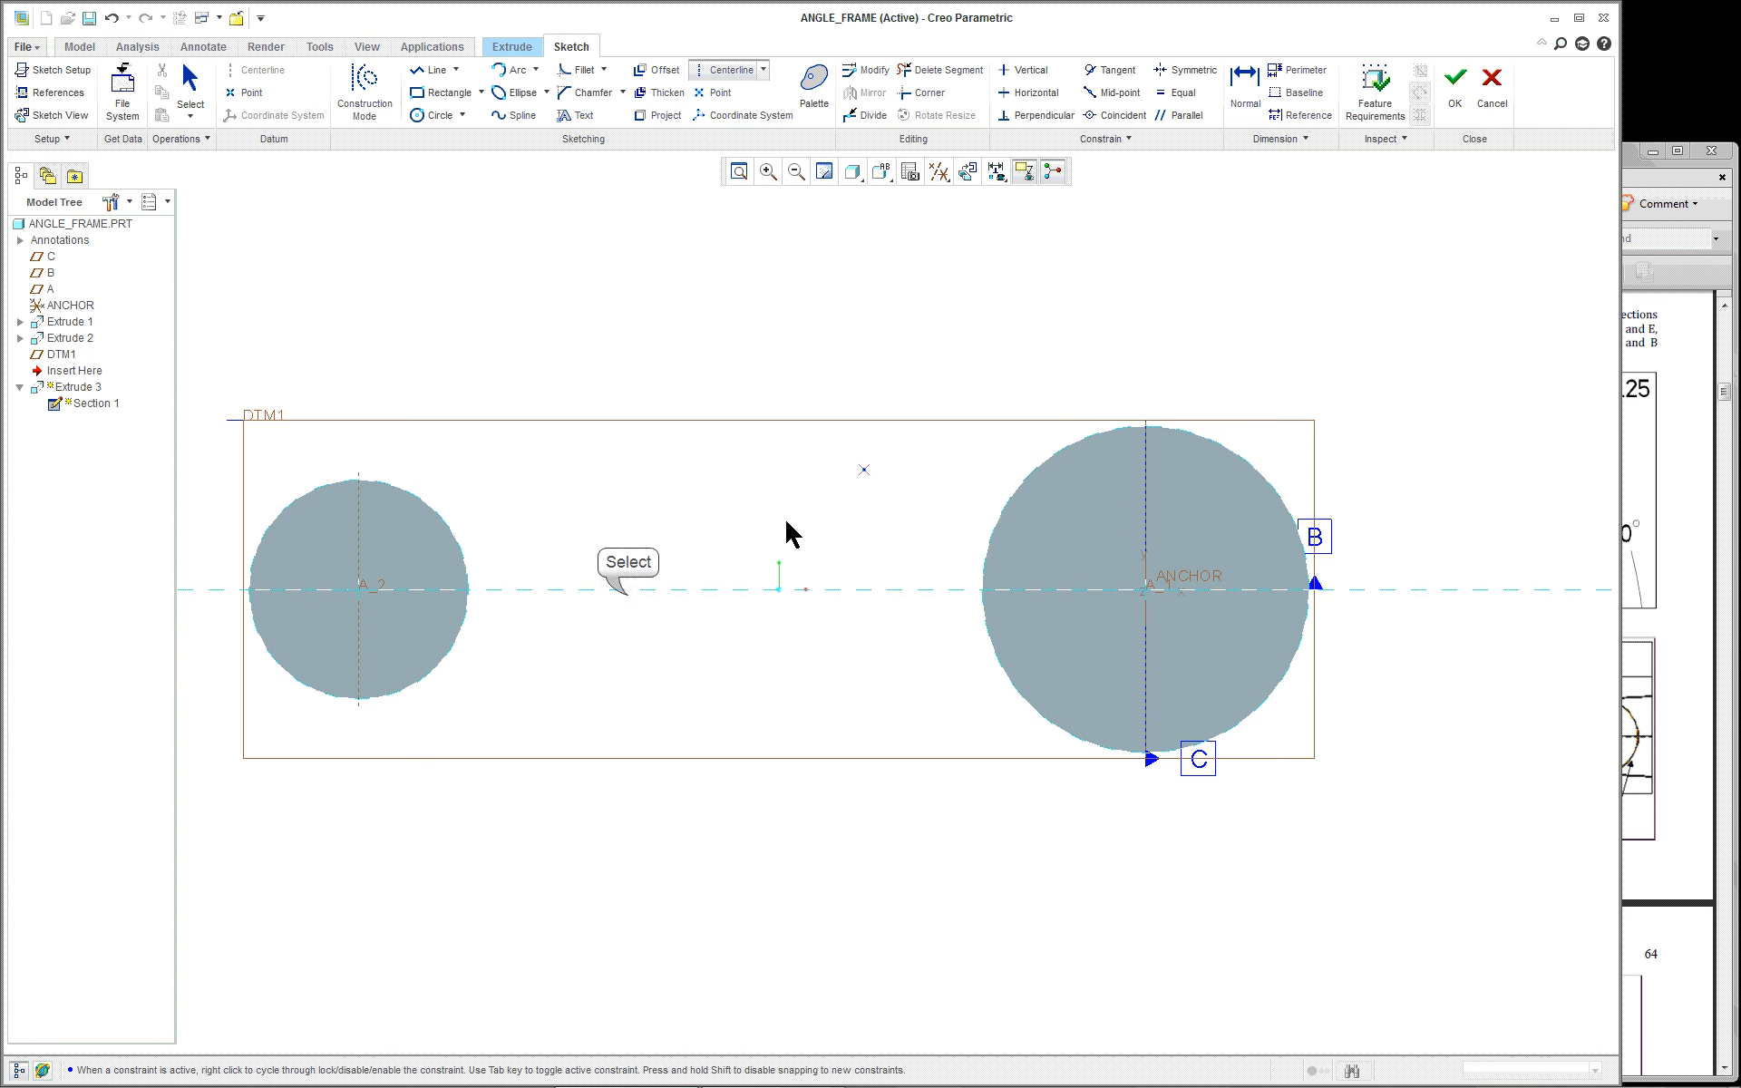
left_click(629, 592)
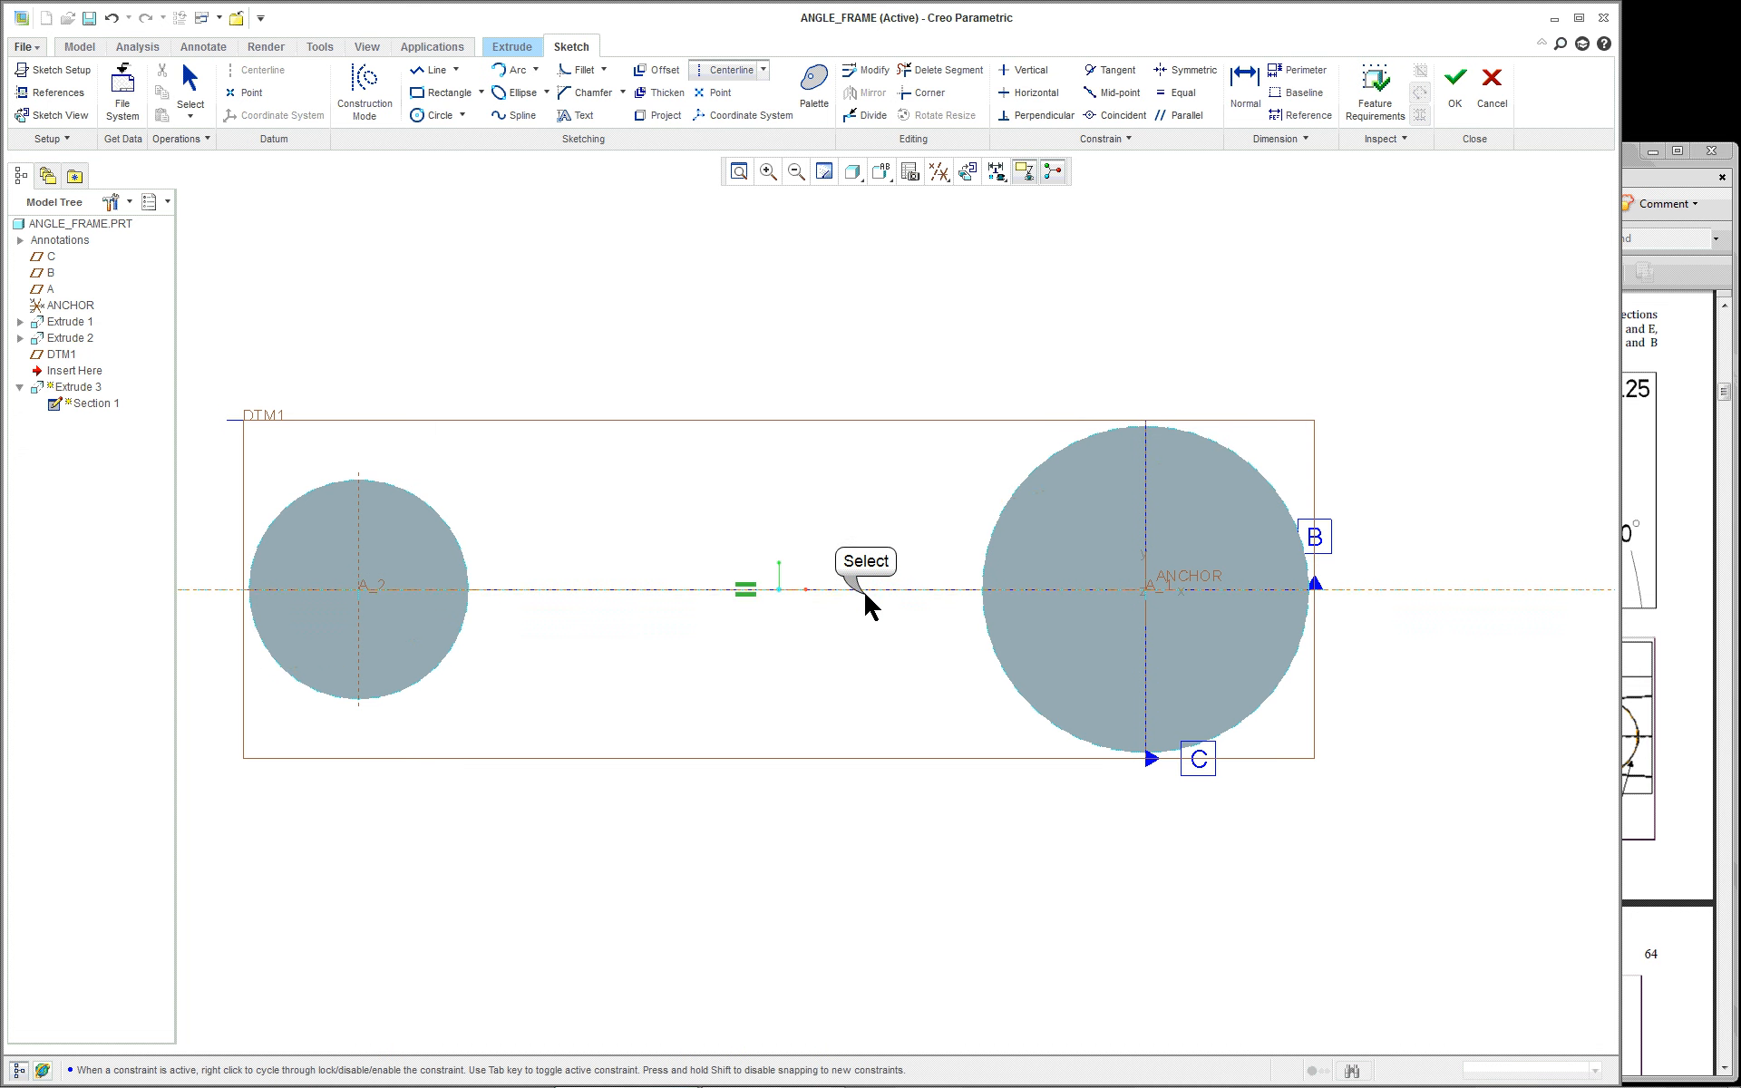
right_click(791, 492)
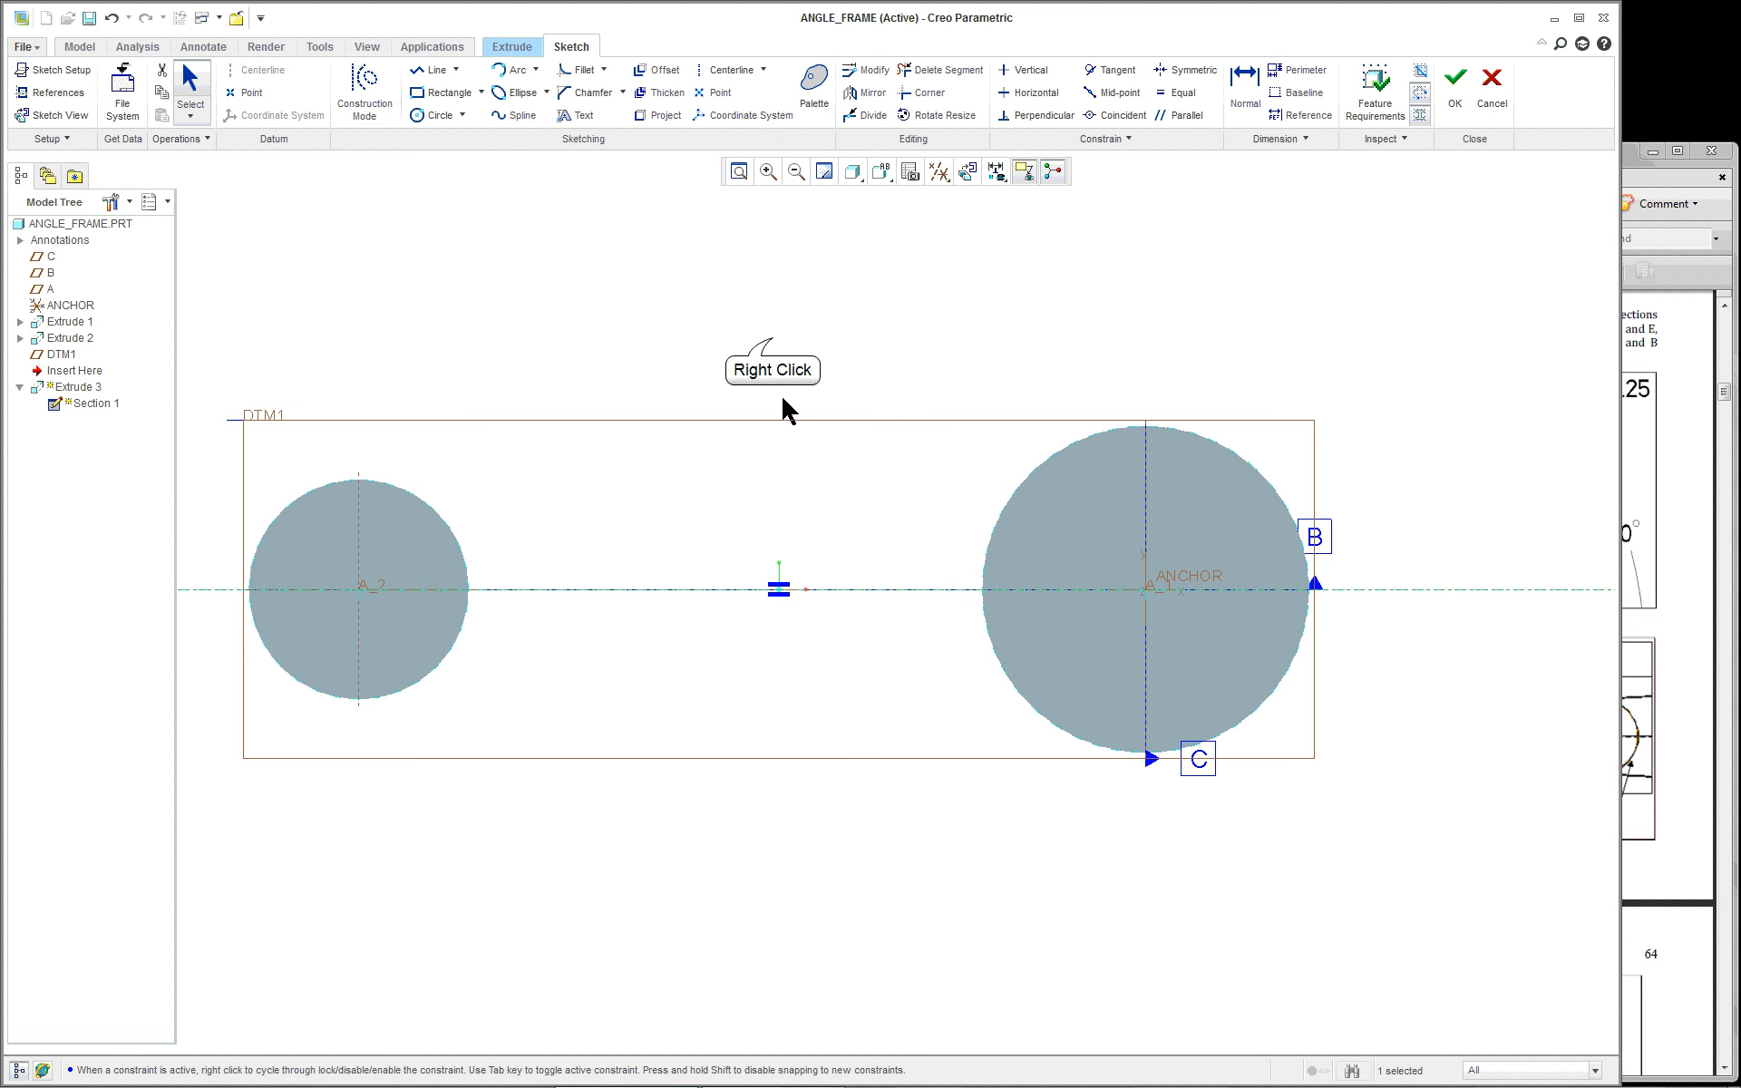
right_click(776, 348)
left_click(686, 342)
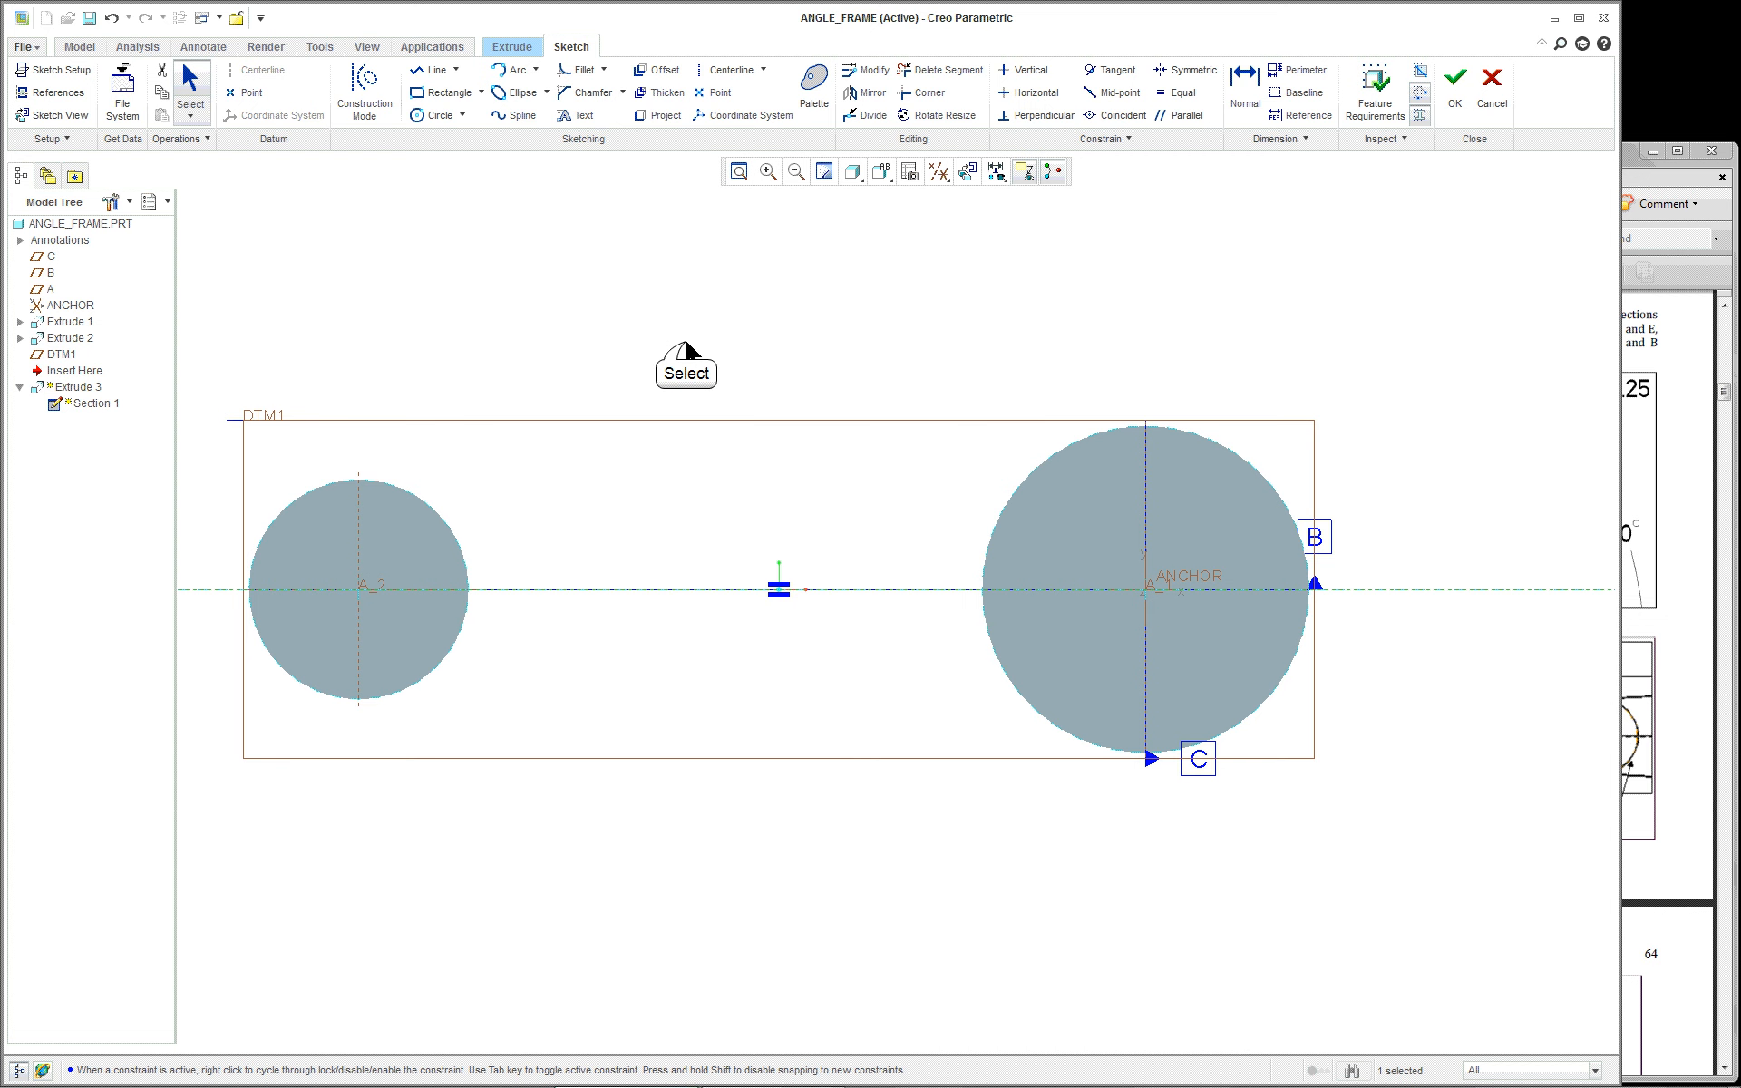
Step: Pick the small cylinder's side surface as a sketch reference and restore the 2D sketch orientation
scroll(685, 342, "up", 1)
right_click(686, 341)
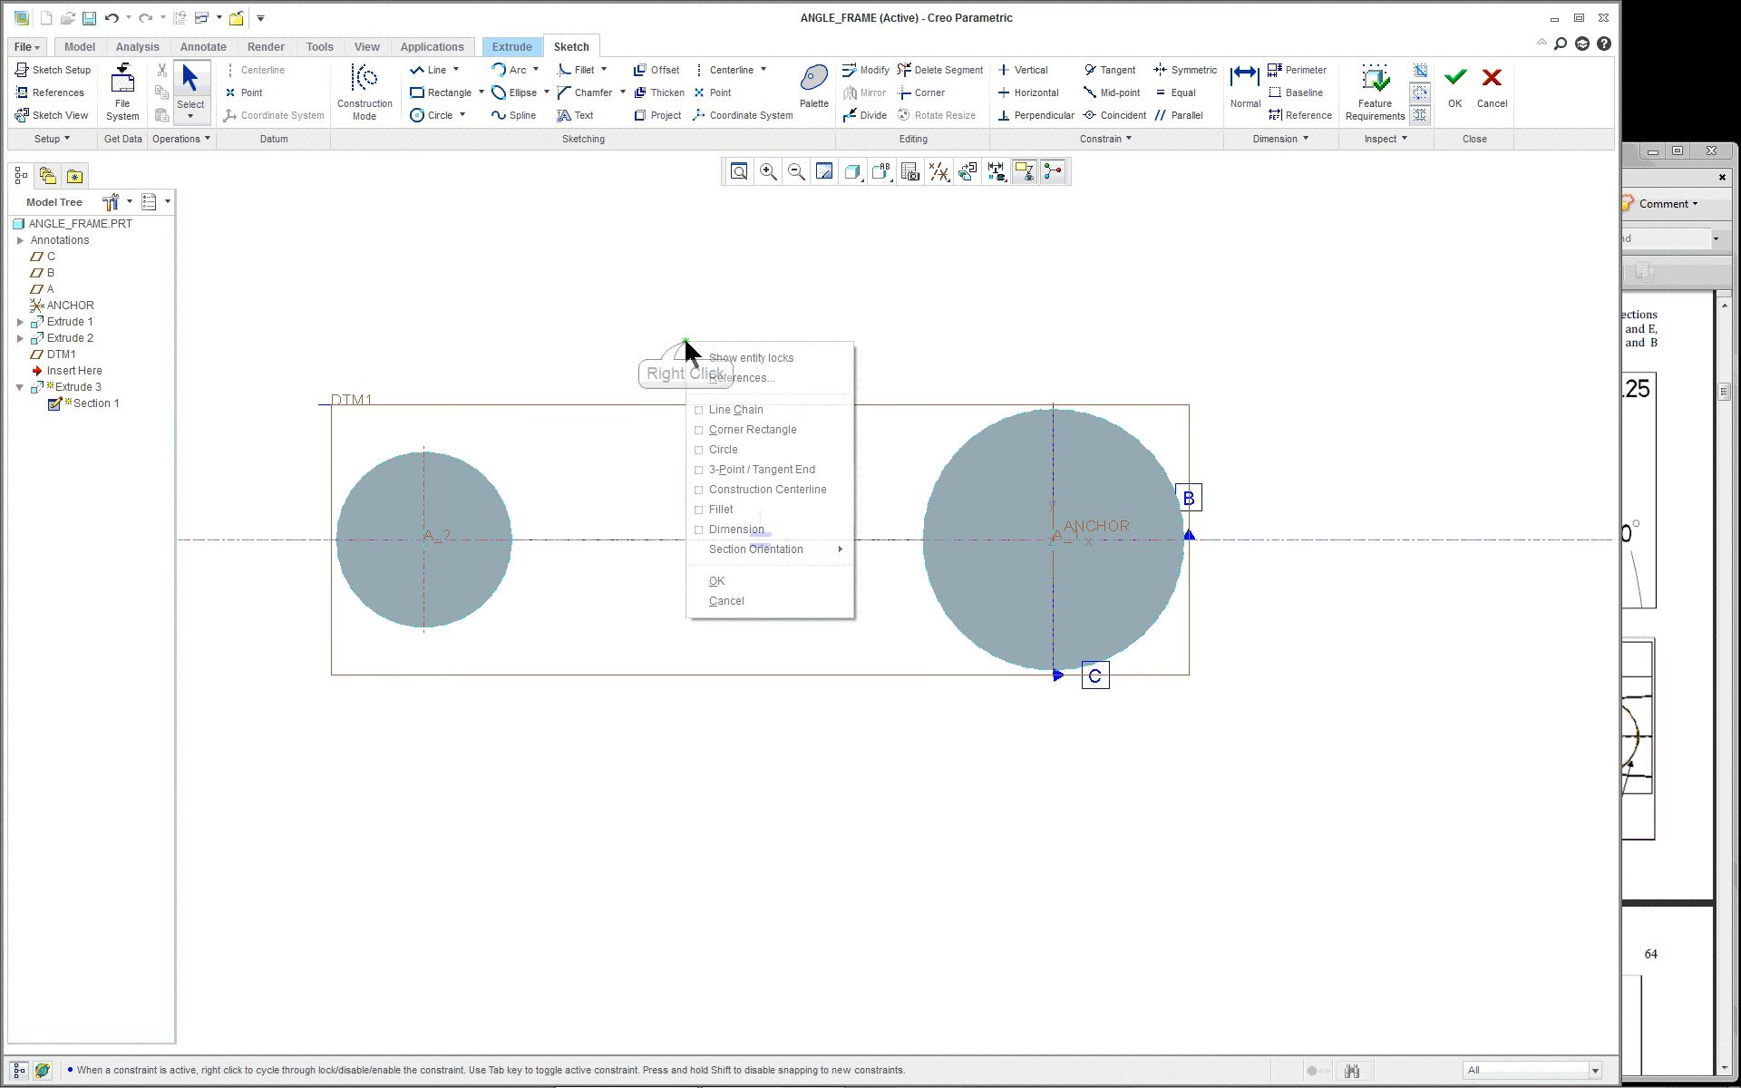
left_click(746, 378)
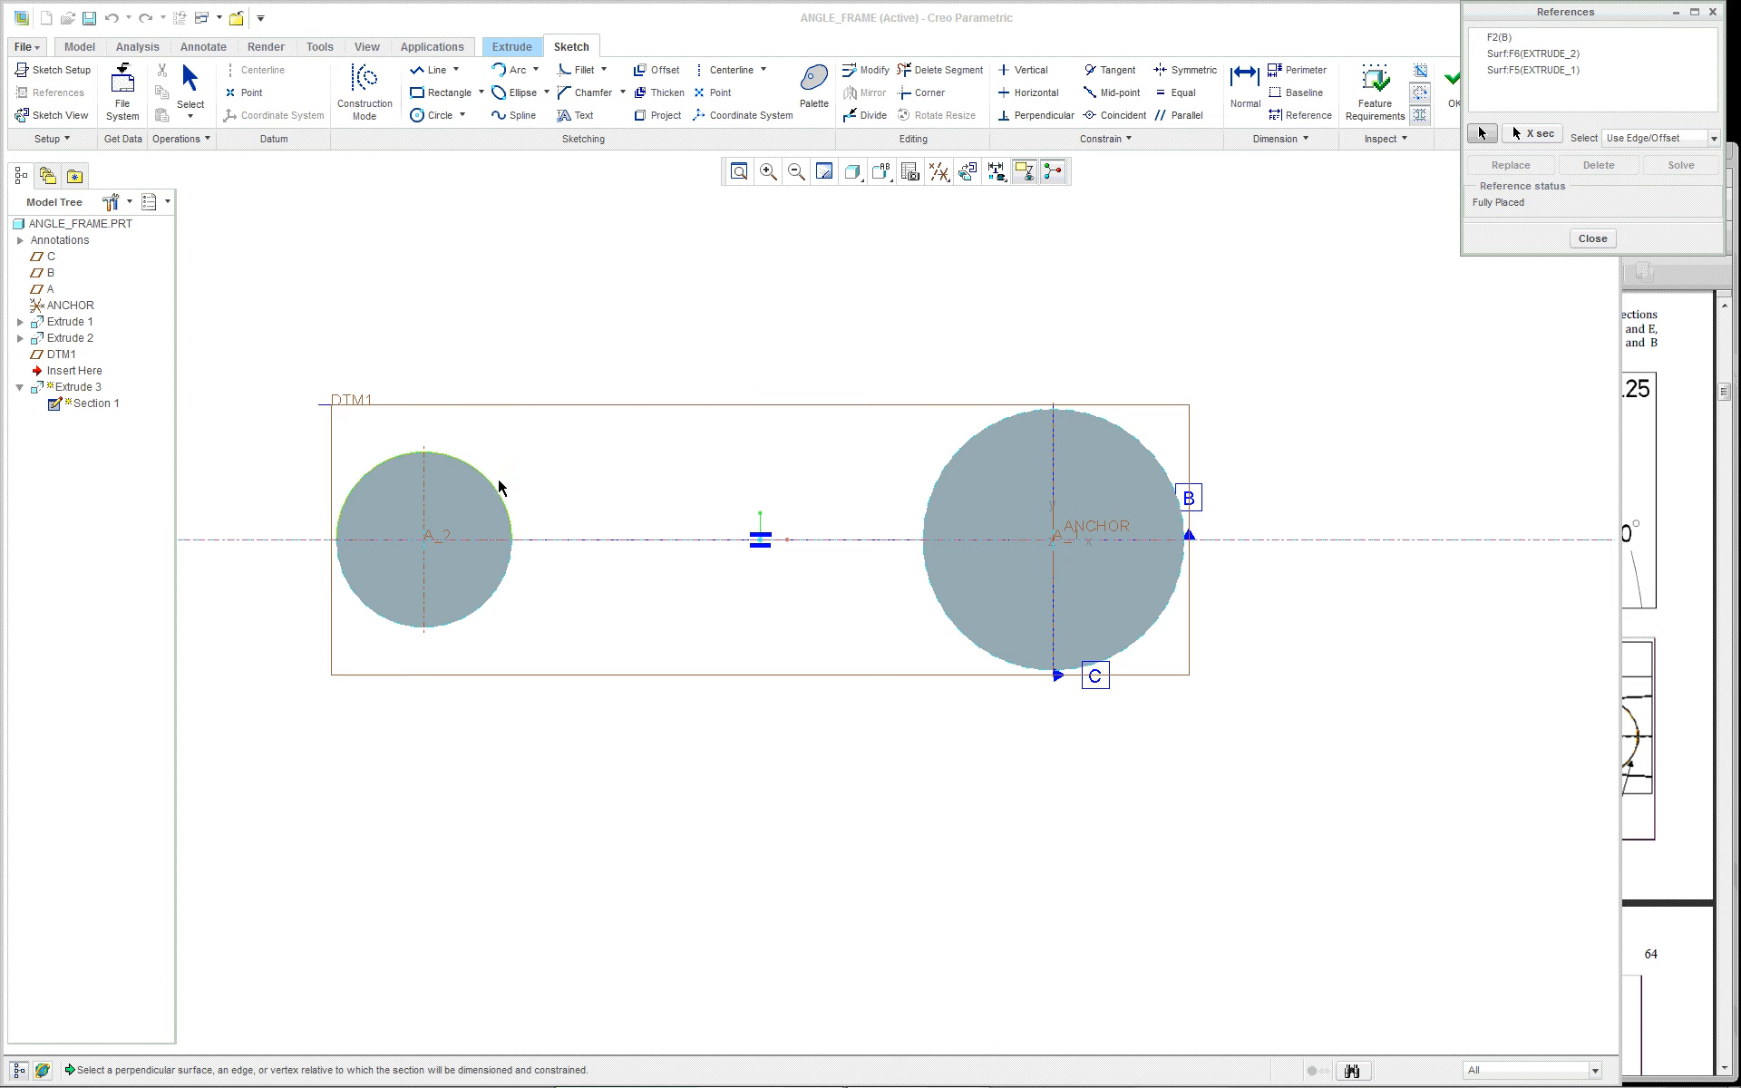
middle_click_drag(544, 466, 531, 510)
scroll(531, 510, "up", 1)
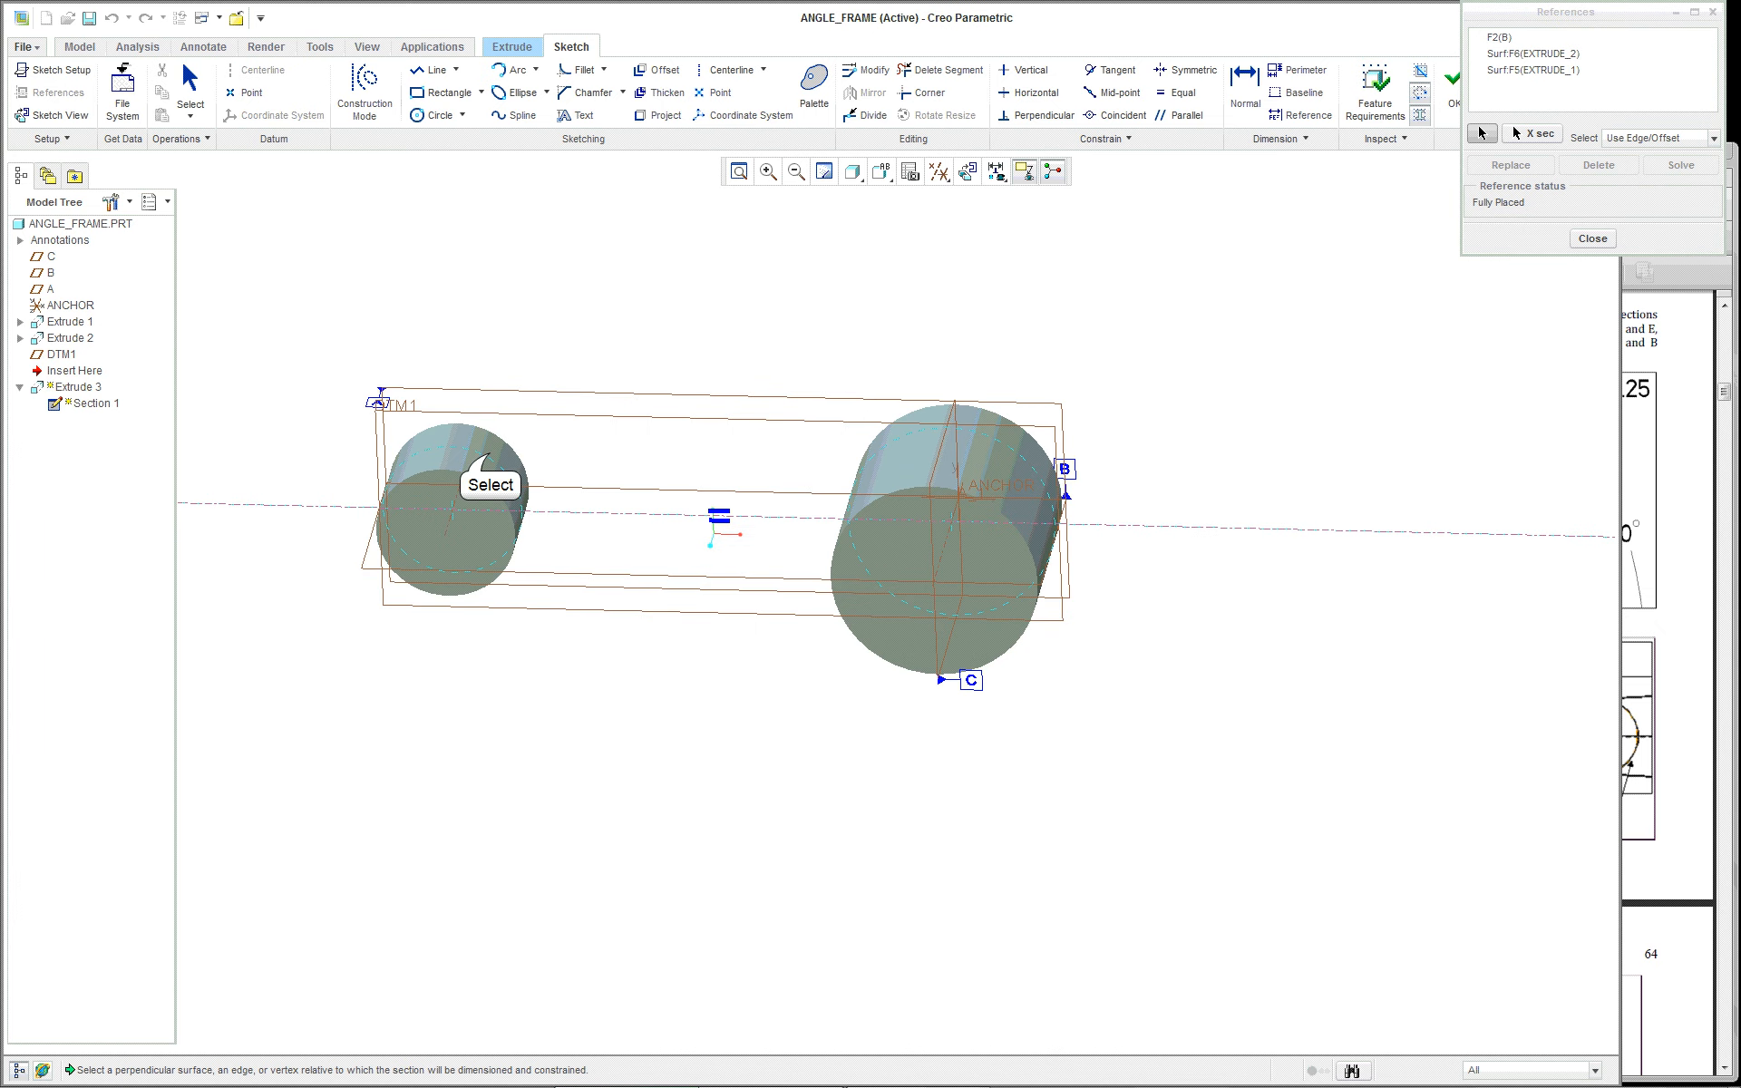
left_click(489, 457)
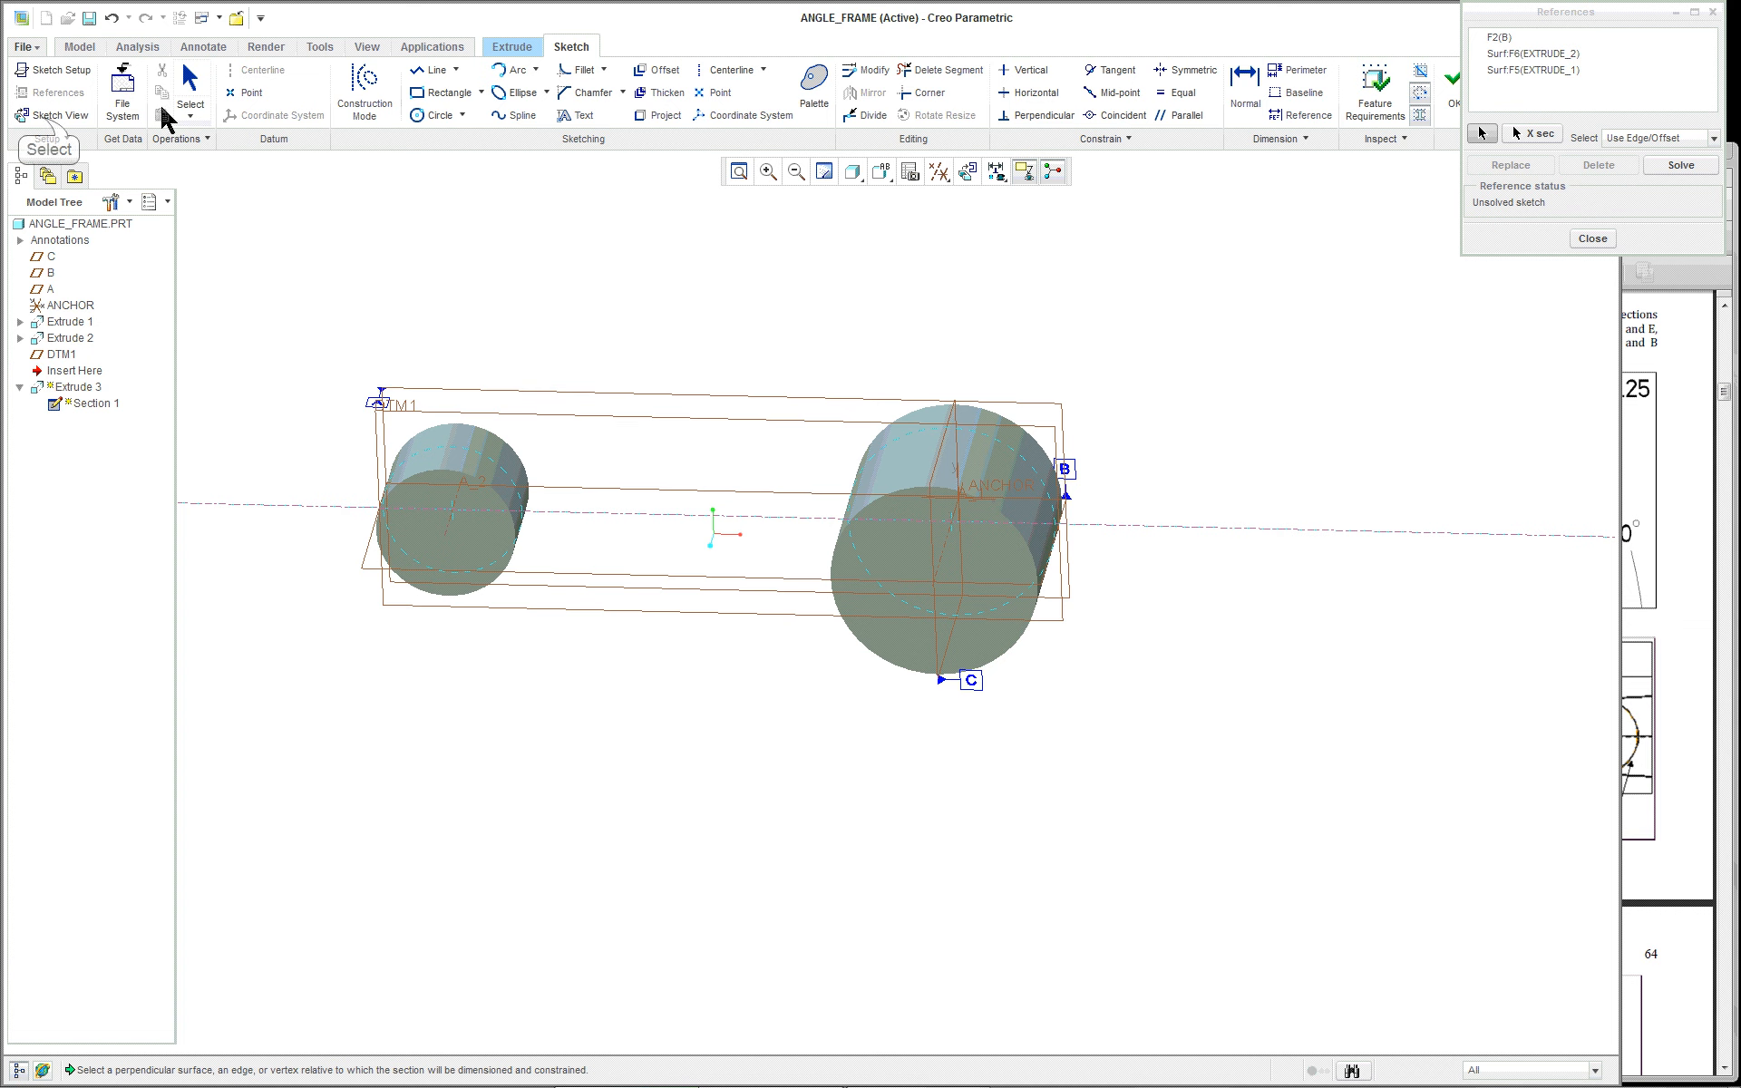
left_click(44, 119)
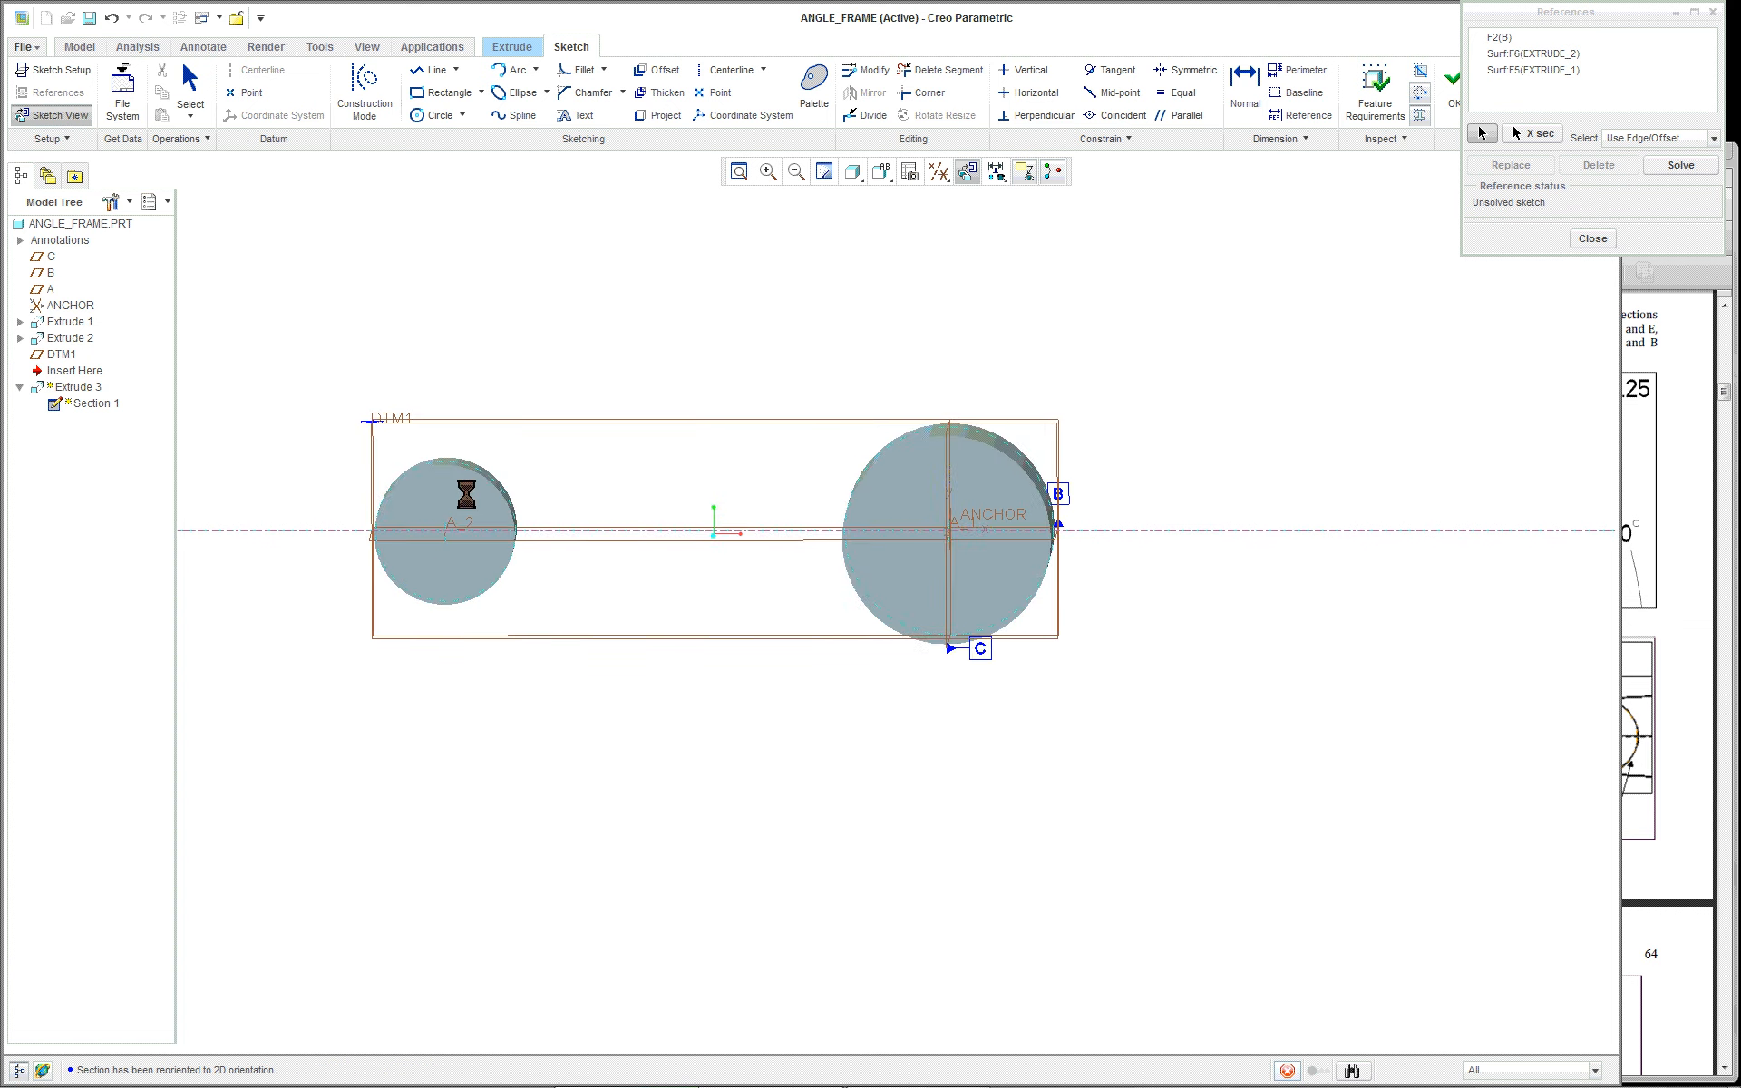
Step: Preview the model in Hidden Line display, set it to Shading With Edges, and close the sketch references
left_click(854, 173)
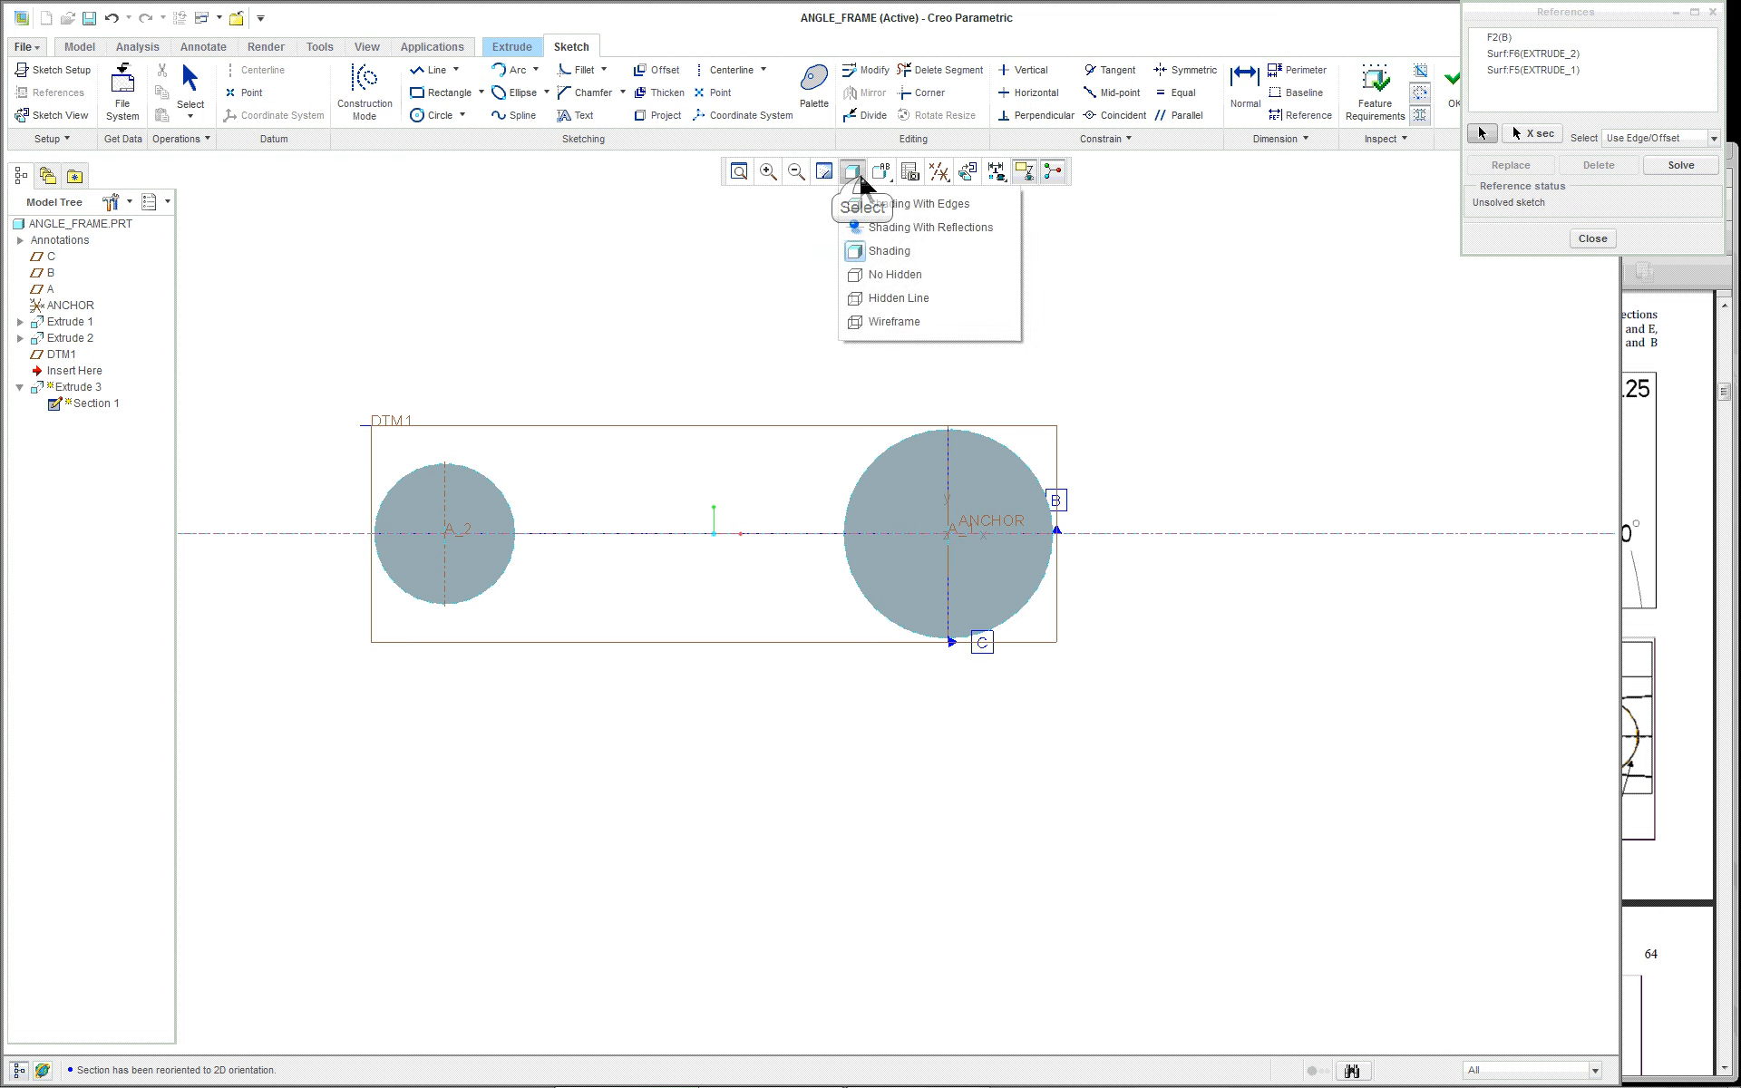
left_click(863, 297)
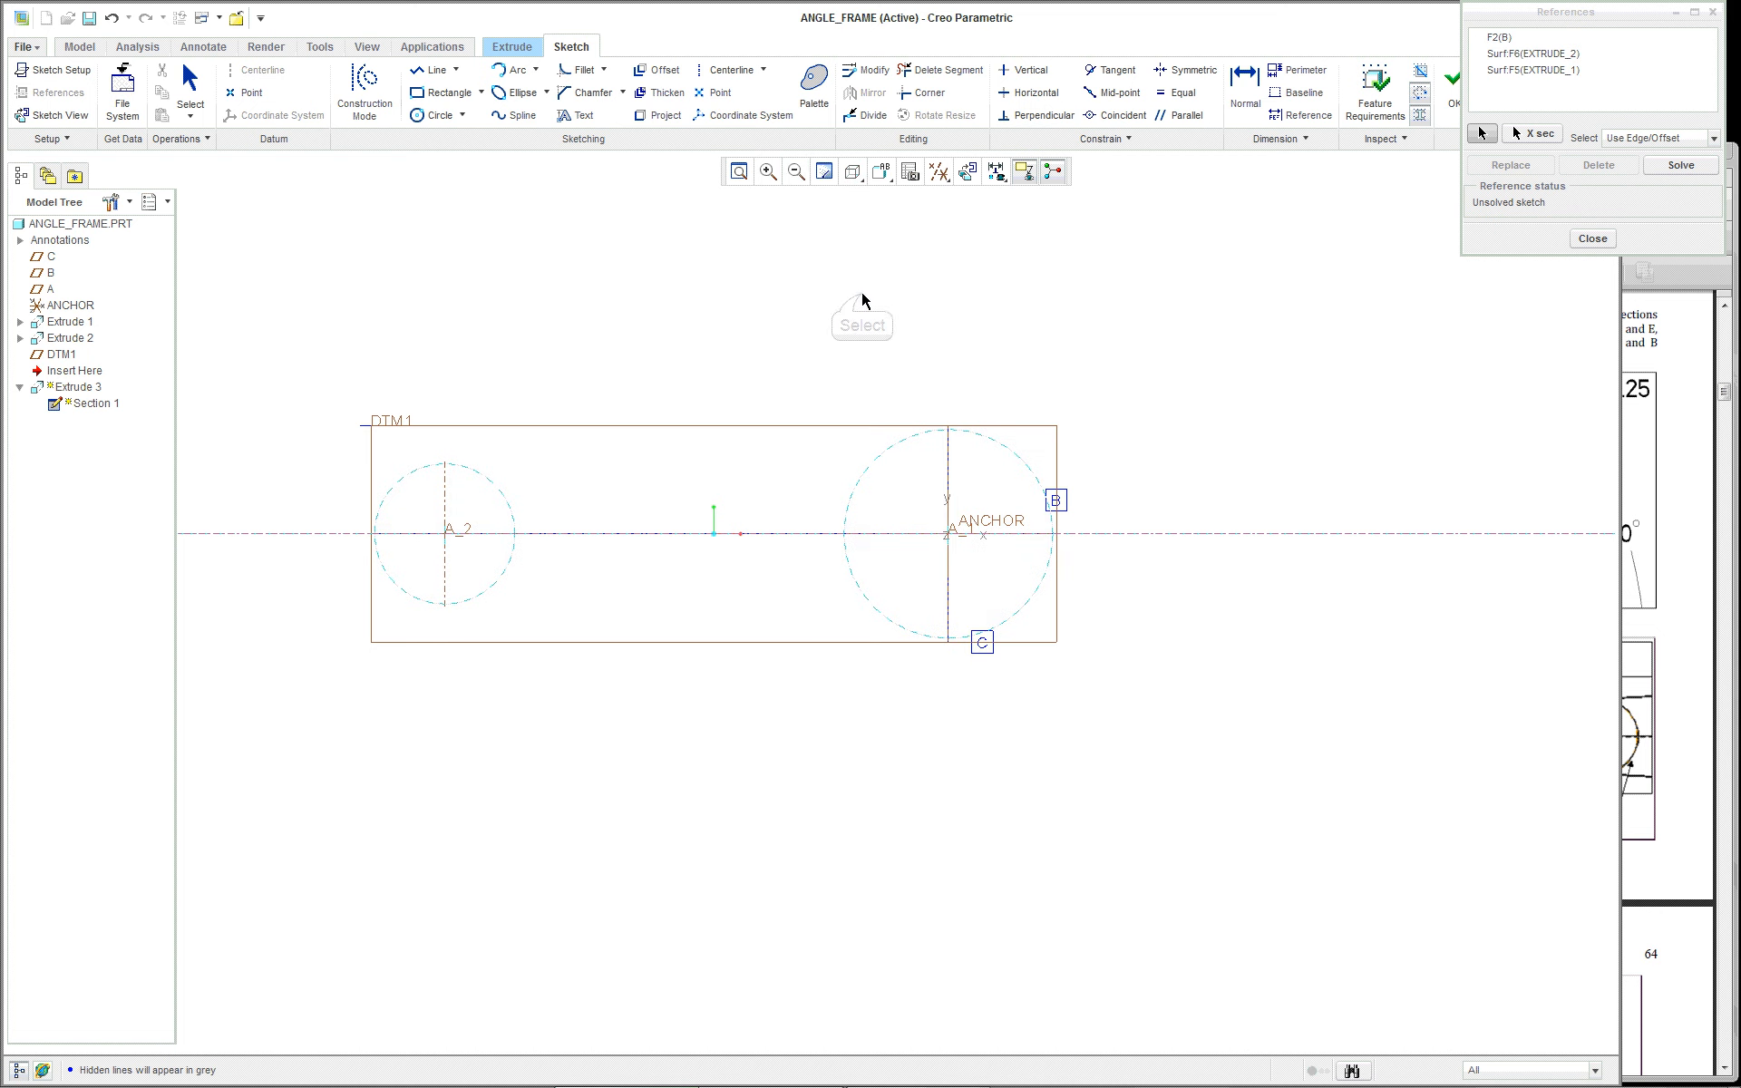
left_click(854, 172)
left_click(907, 204)
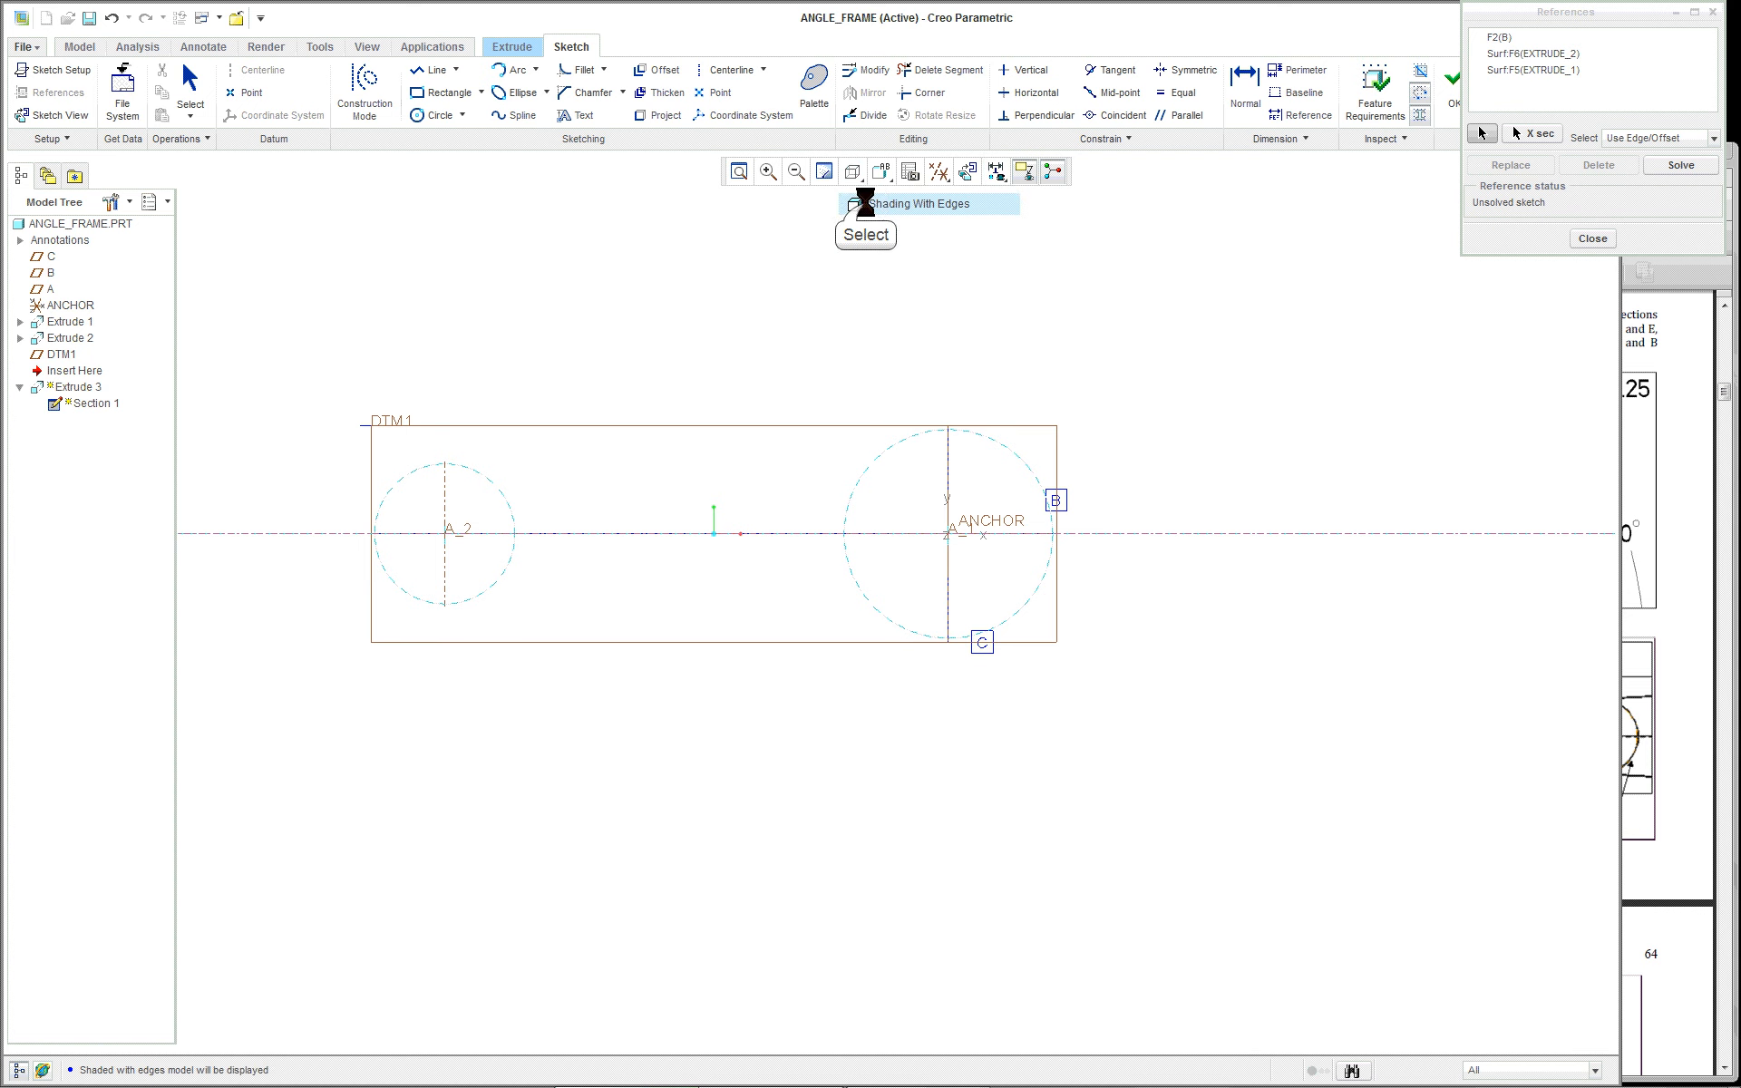
left_click(1582, 236)
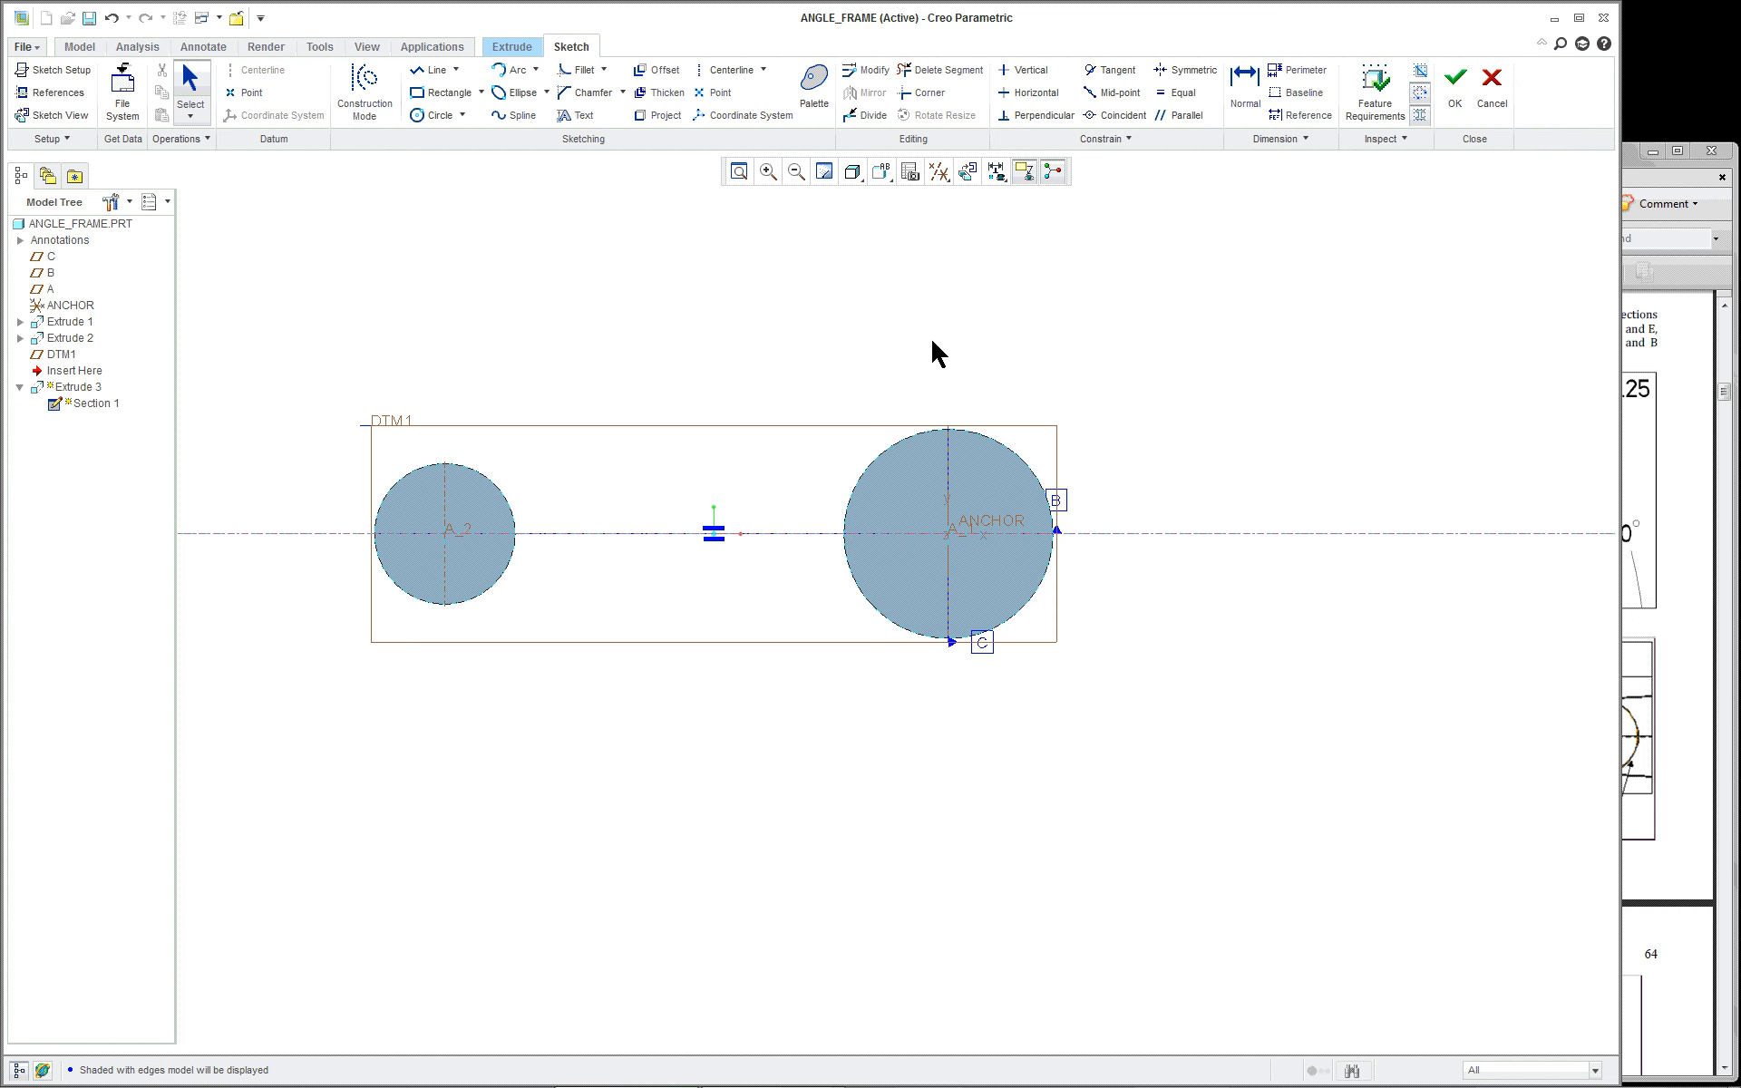
scroll(546, 381, "down", 1)
scroll(546, 381, "up", 1)
scroll(454, 463, "up", 1)
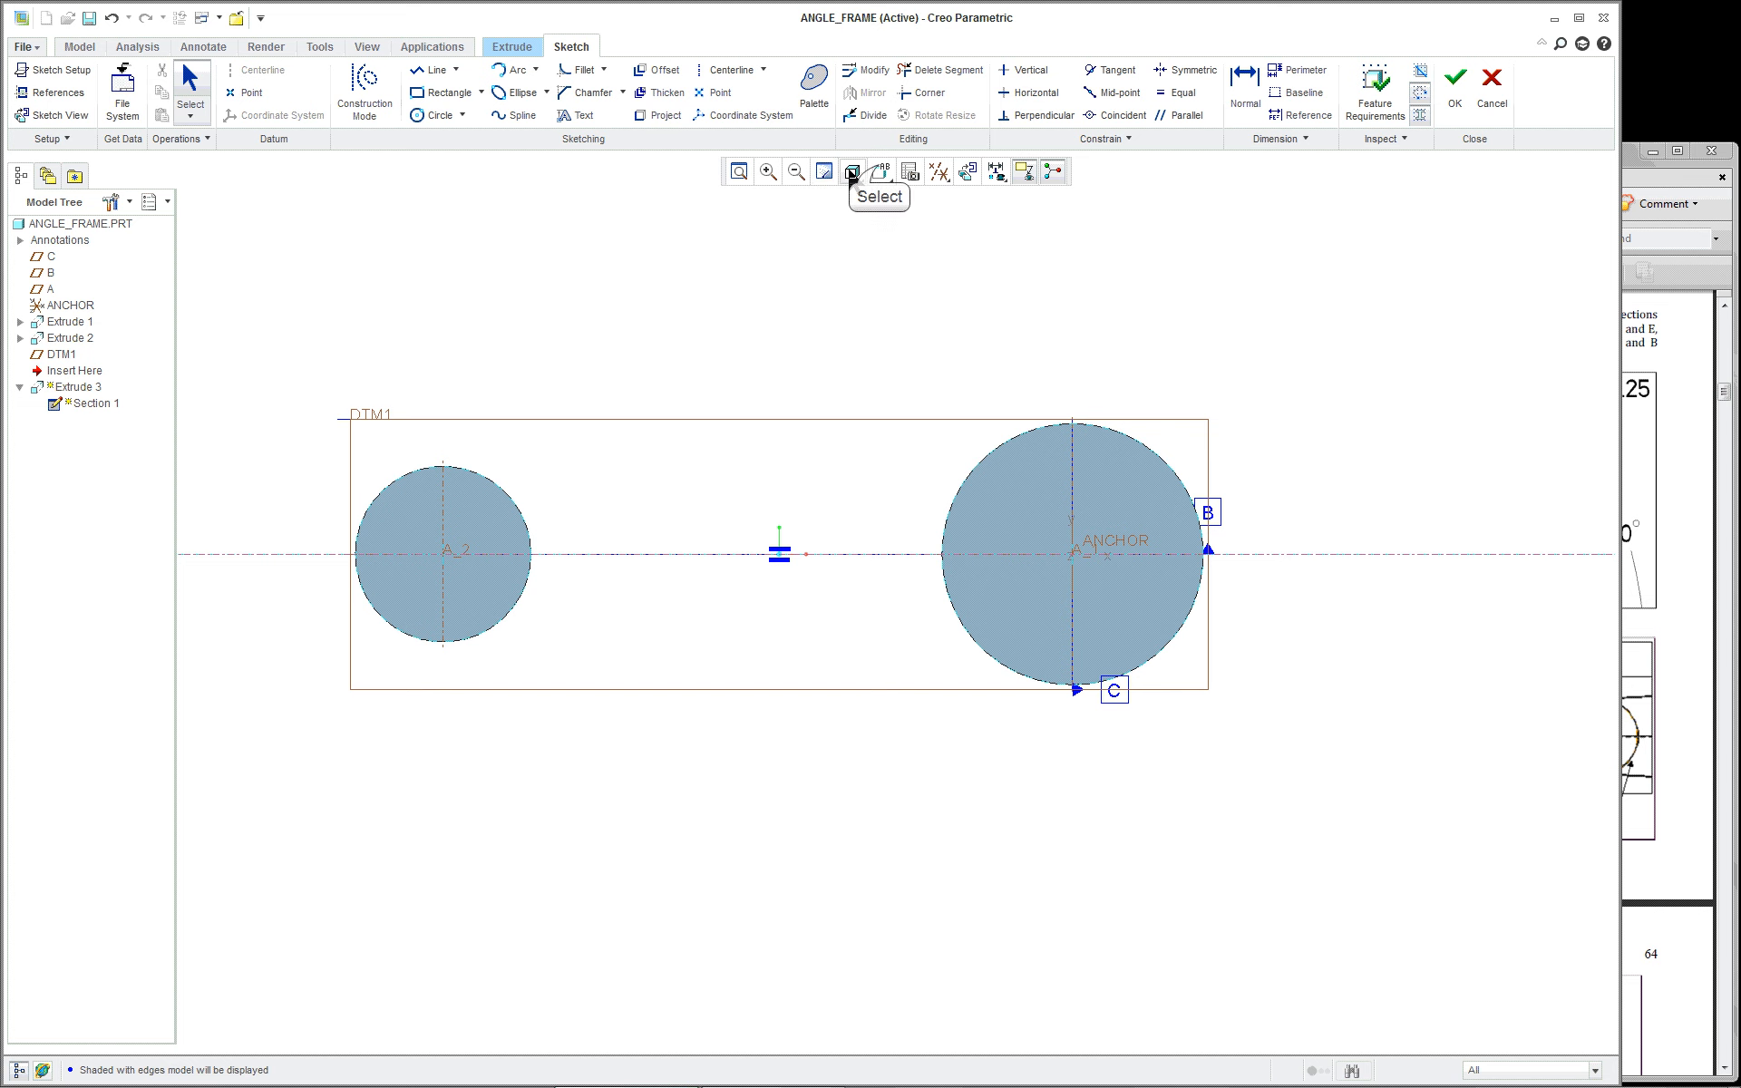
left_click(881, 172)
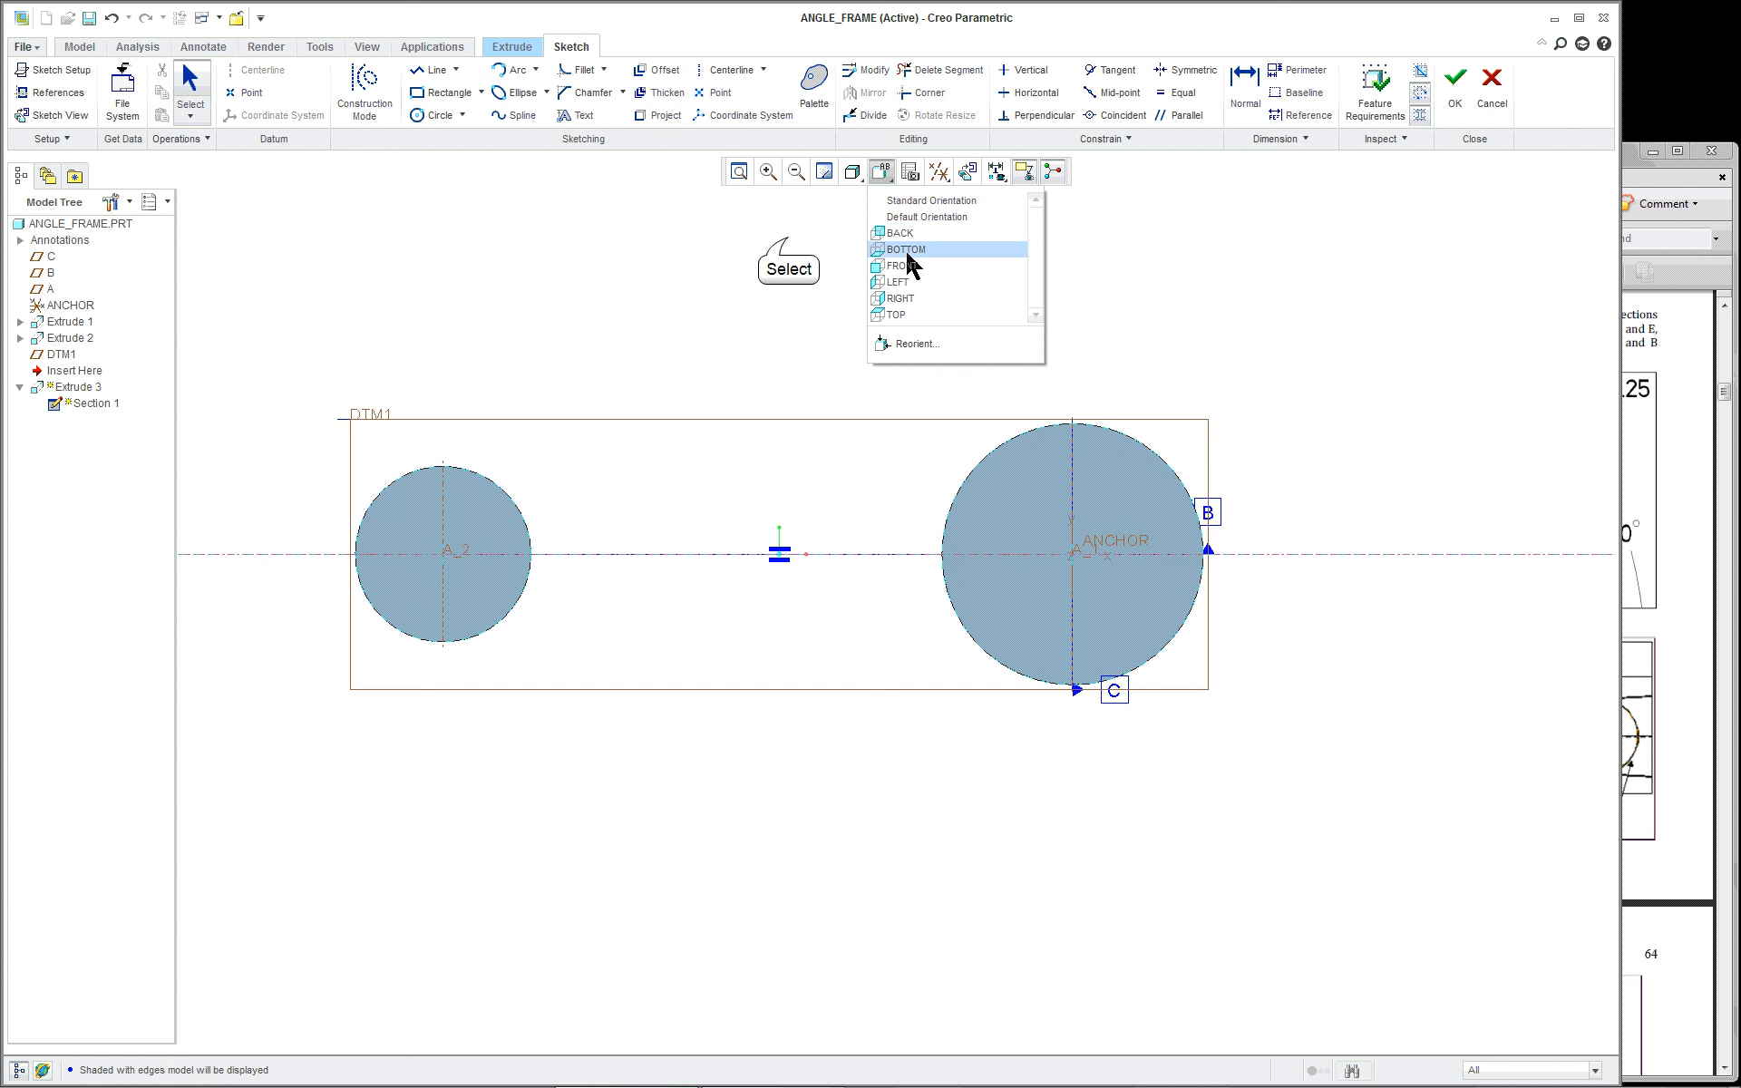
left_click(788, 238)
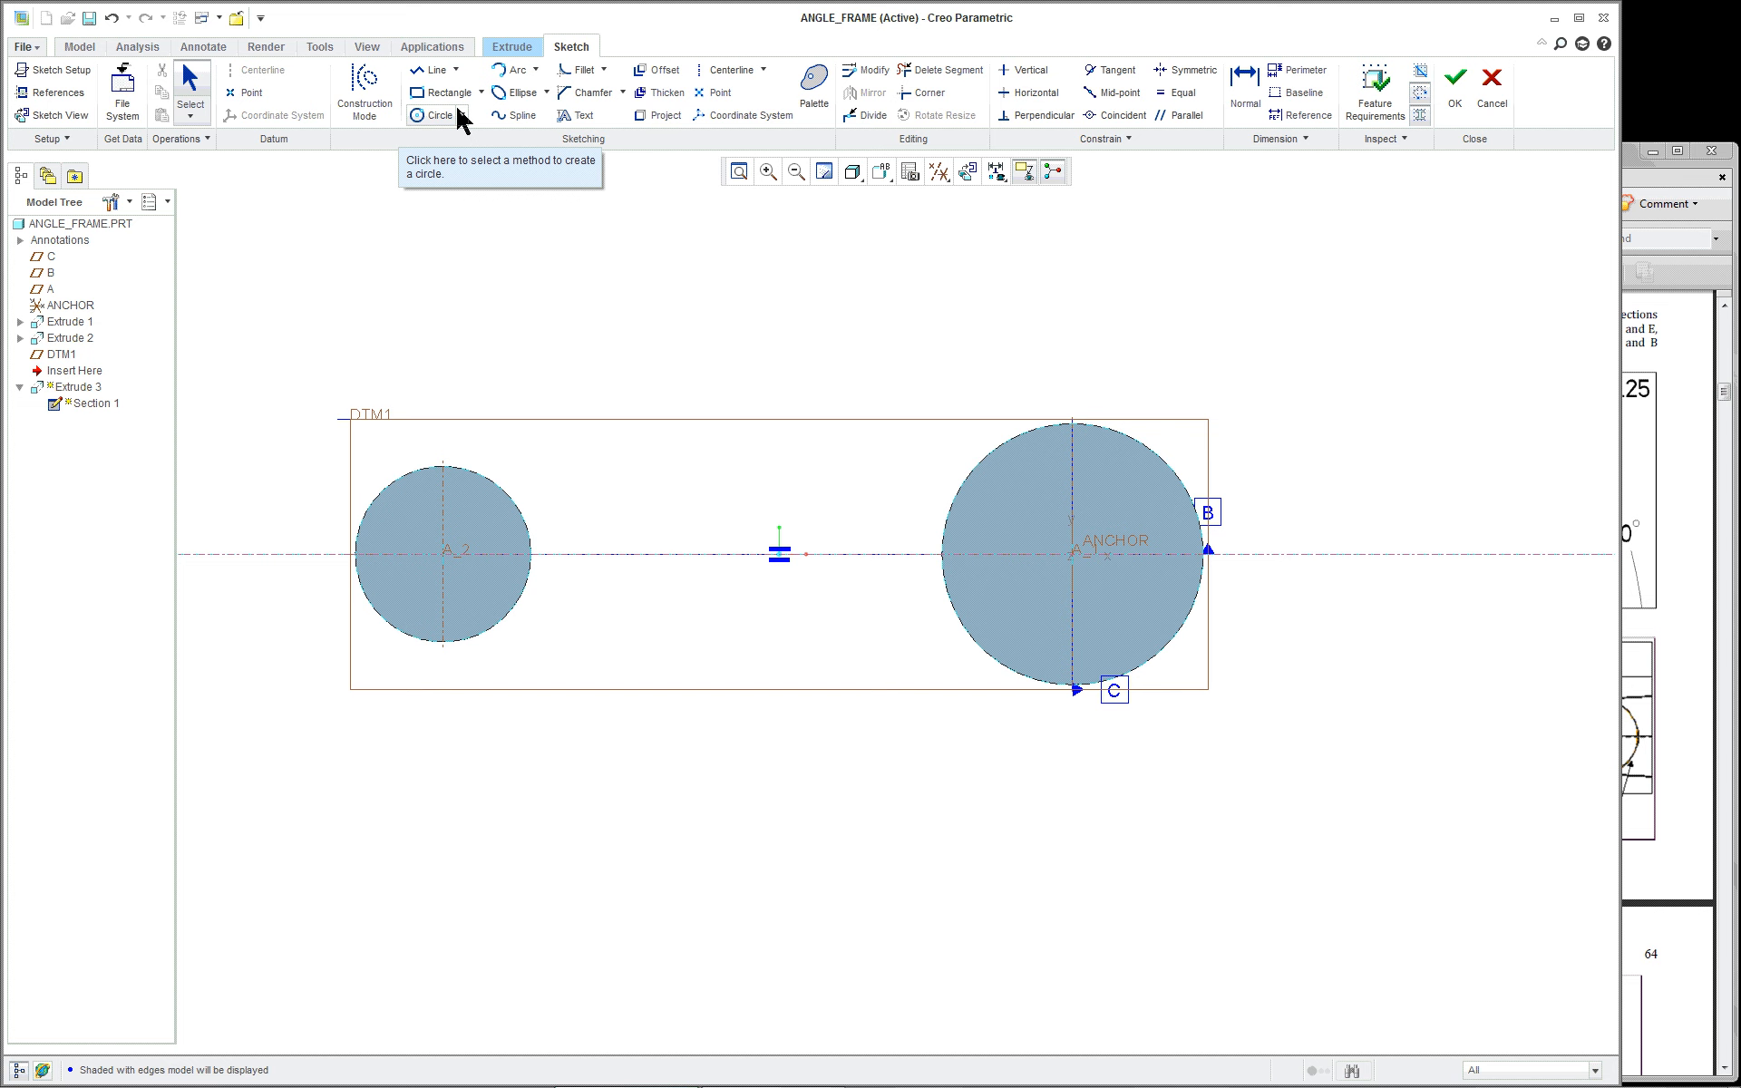
left_click(535, 70)
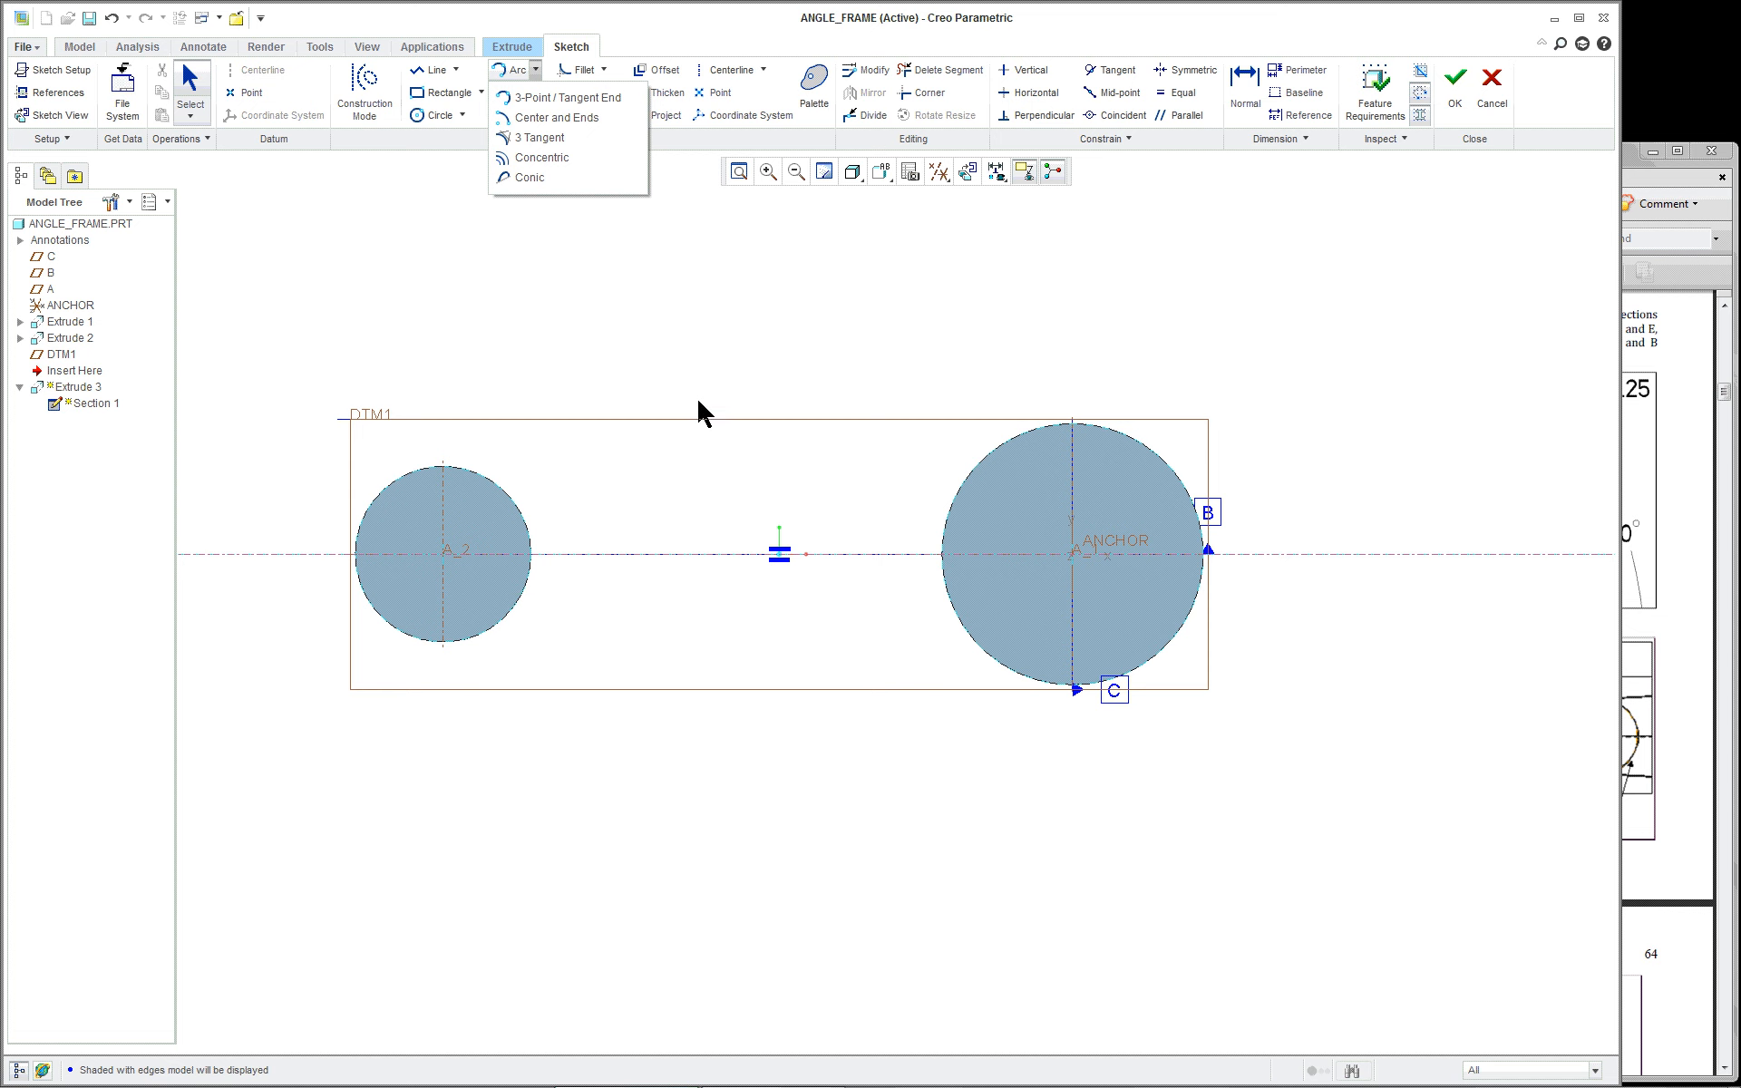
left_click(804, 337)
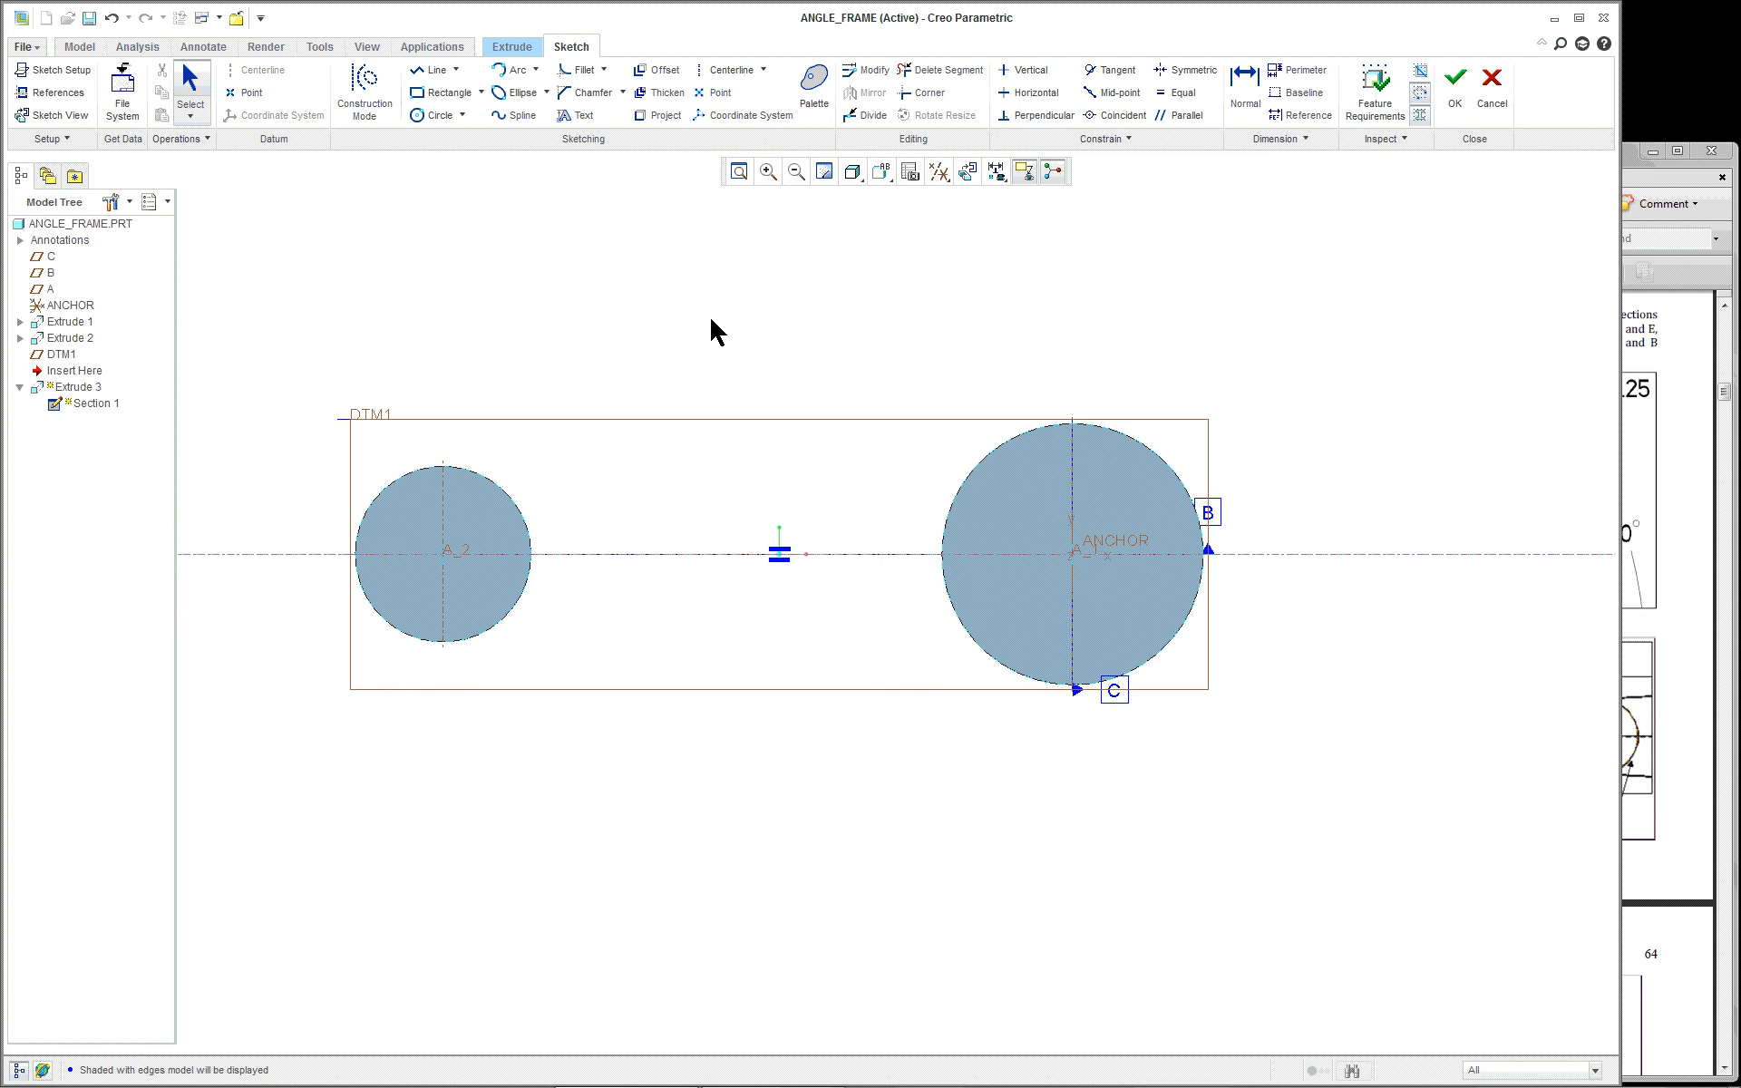
scroll(711, 317, "up", 1)
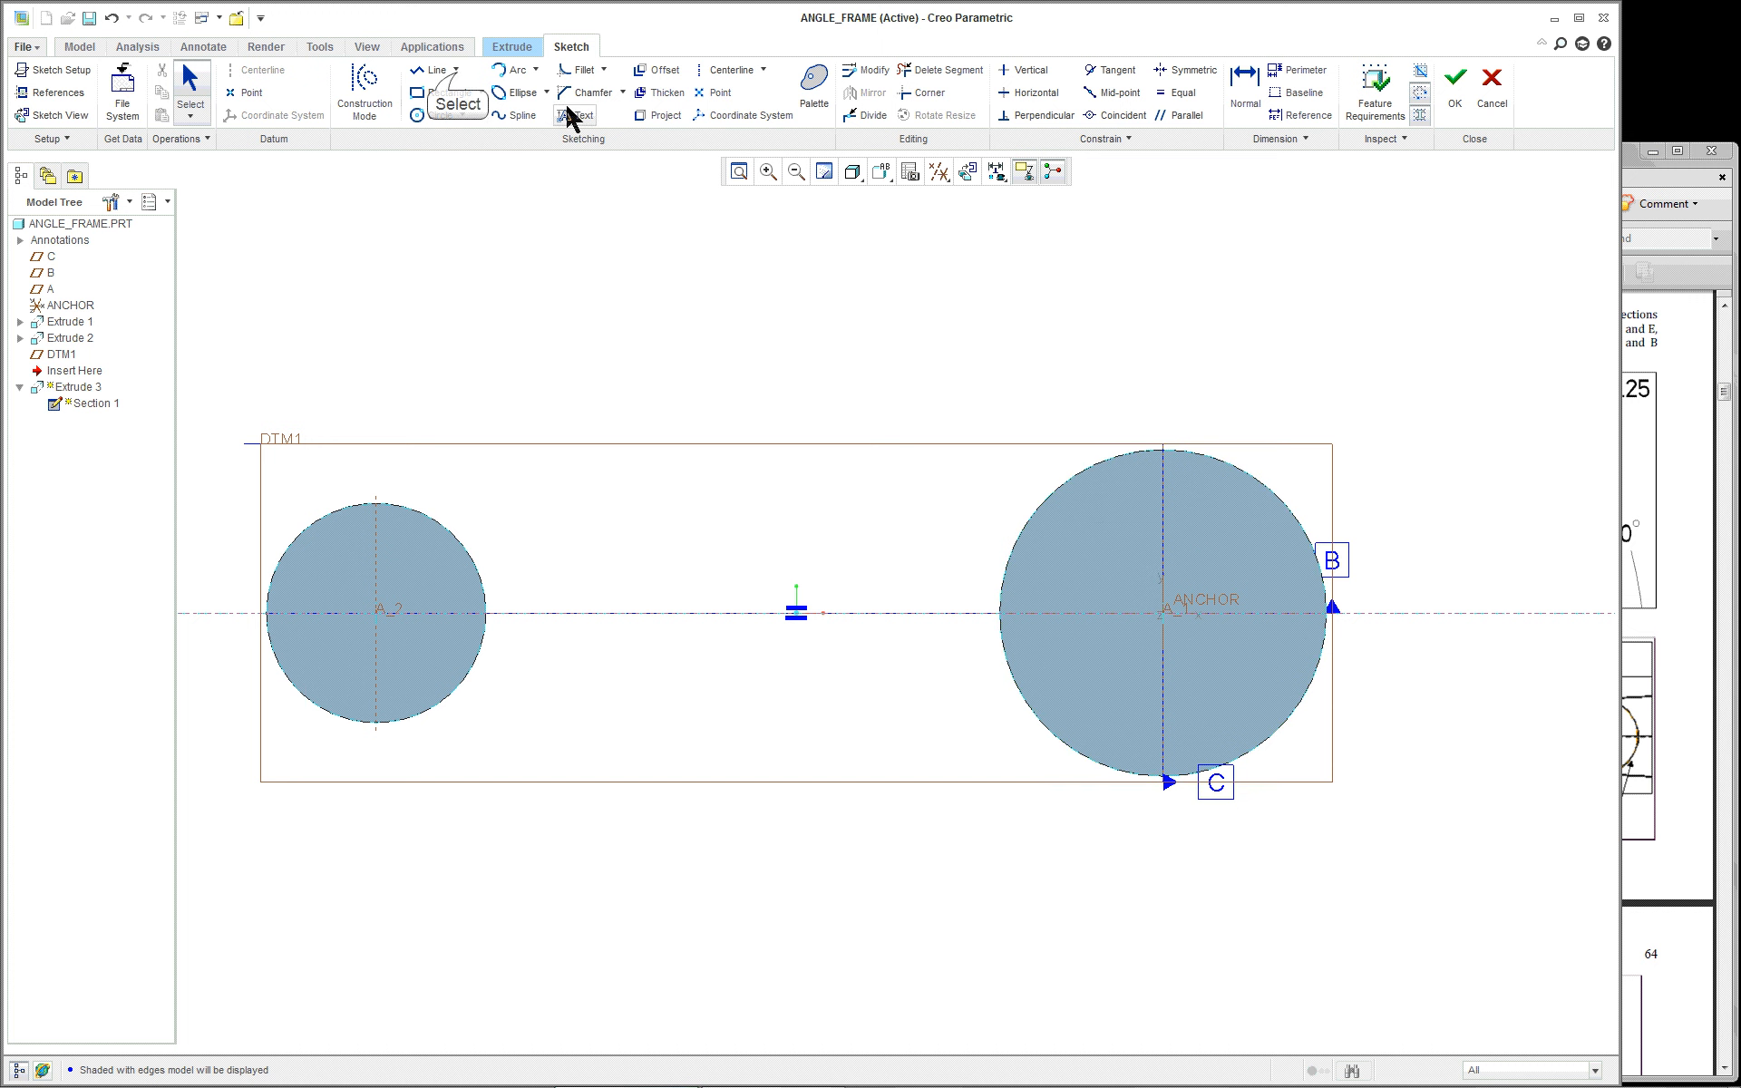
Step: Draw a line with Line Chain from the large circle's upper edge to a tangent point near the small circle's top
left_click(456, 71)
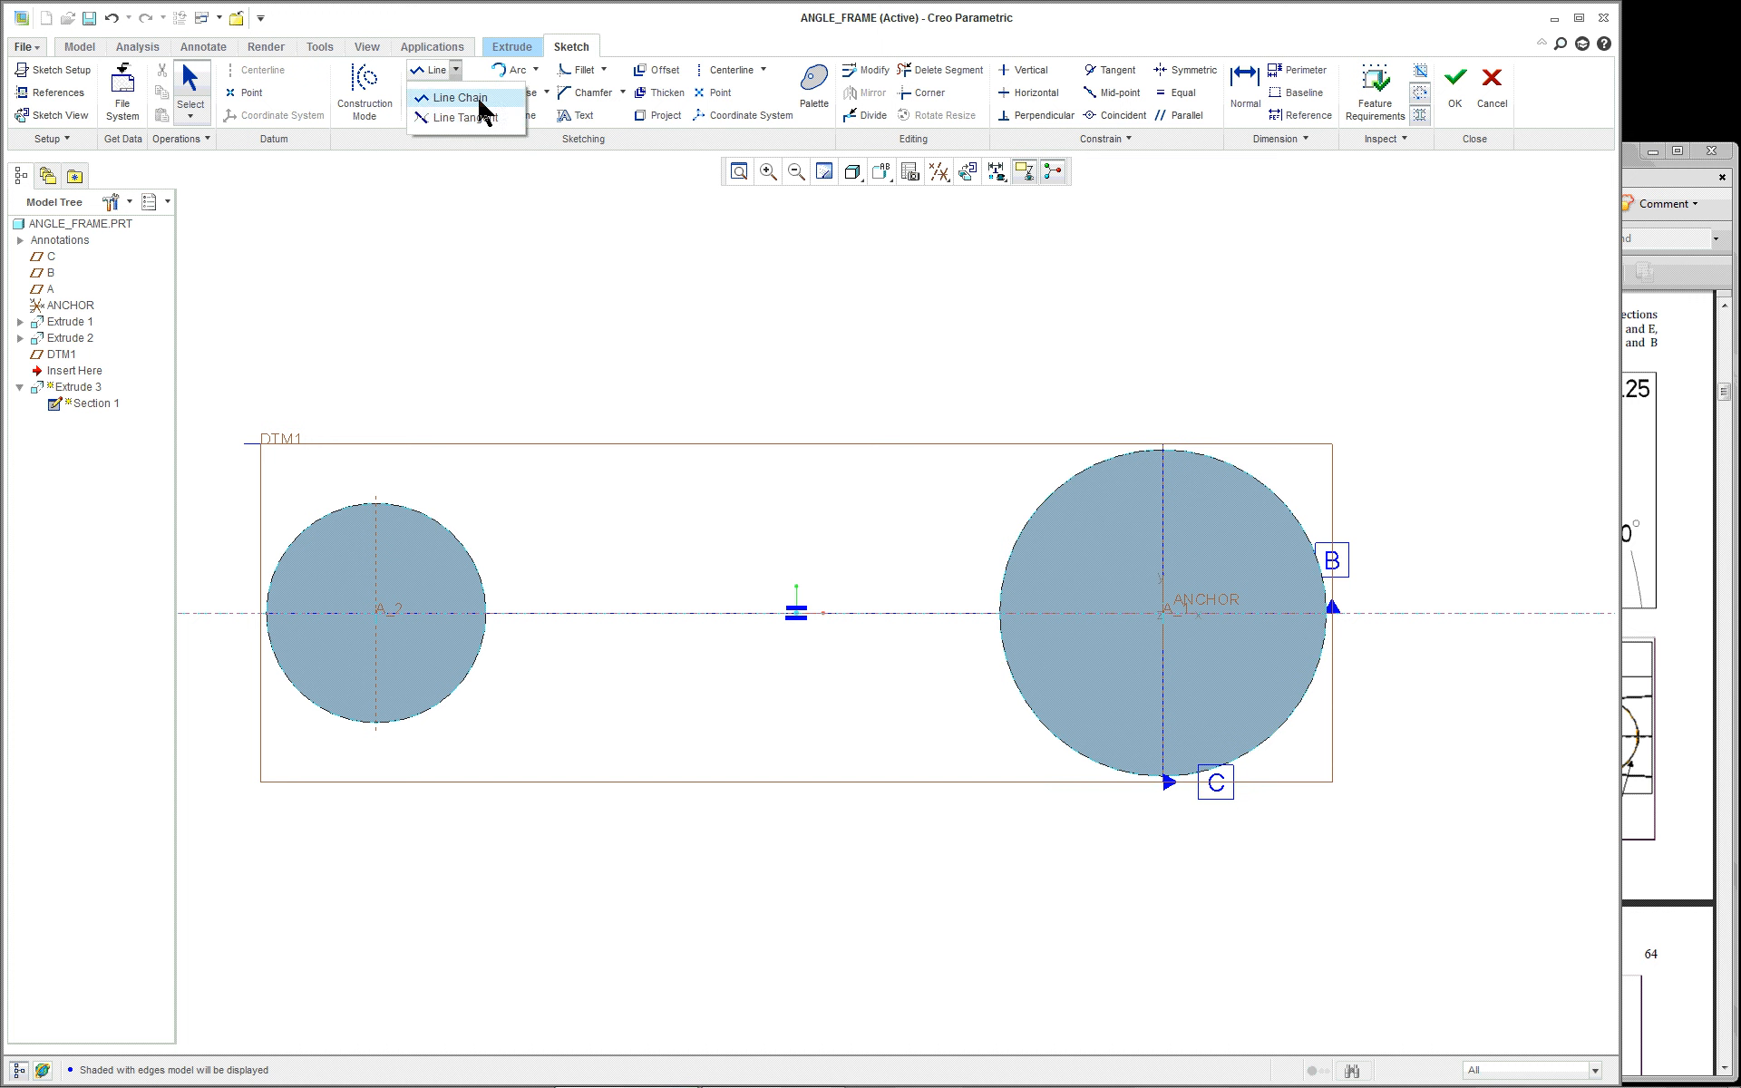
left_click(481, 100)
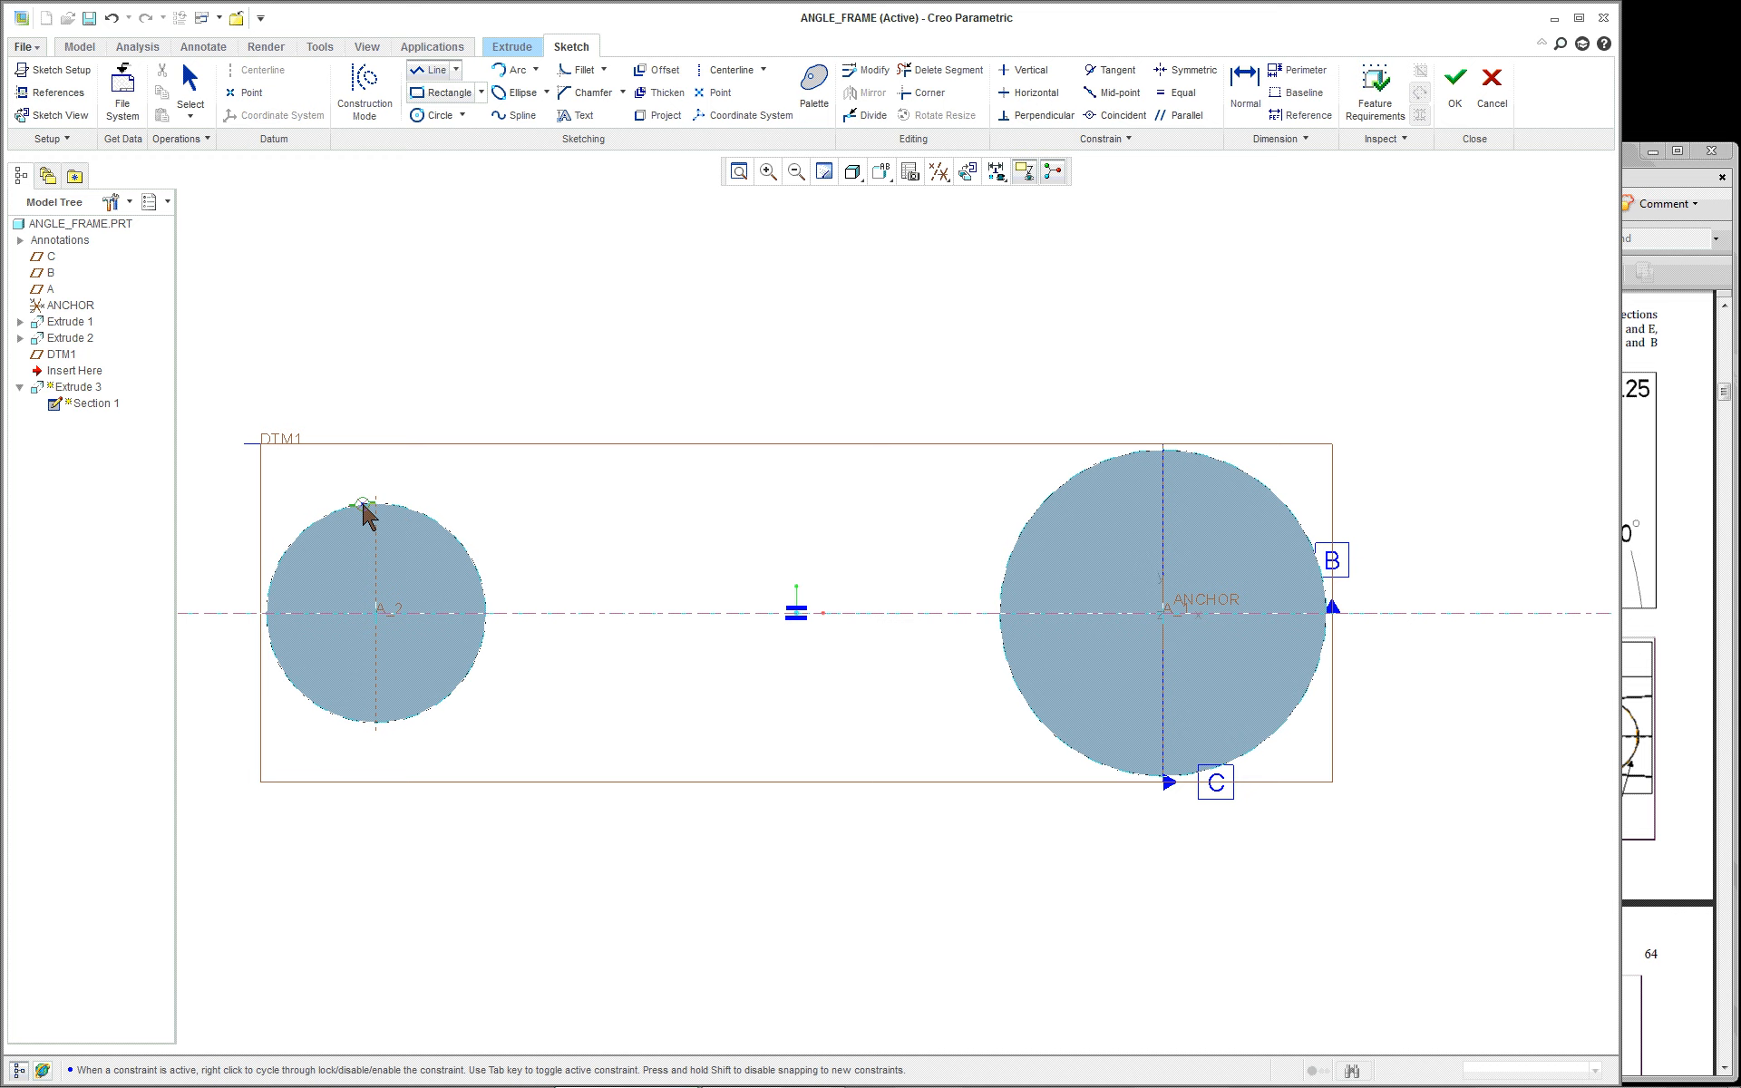
scroll(368, 511, "up", 2)
scroll(389, 510, "up", 2)
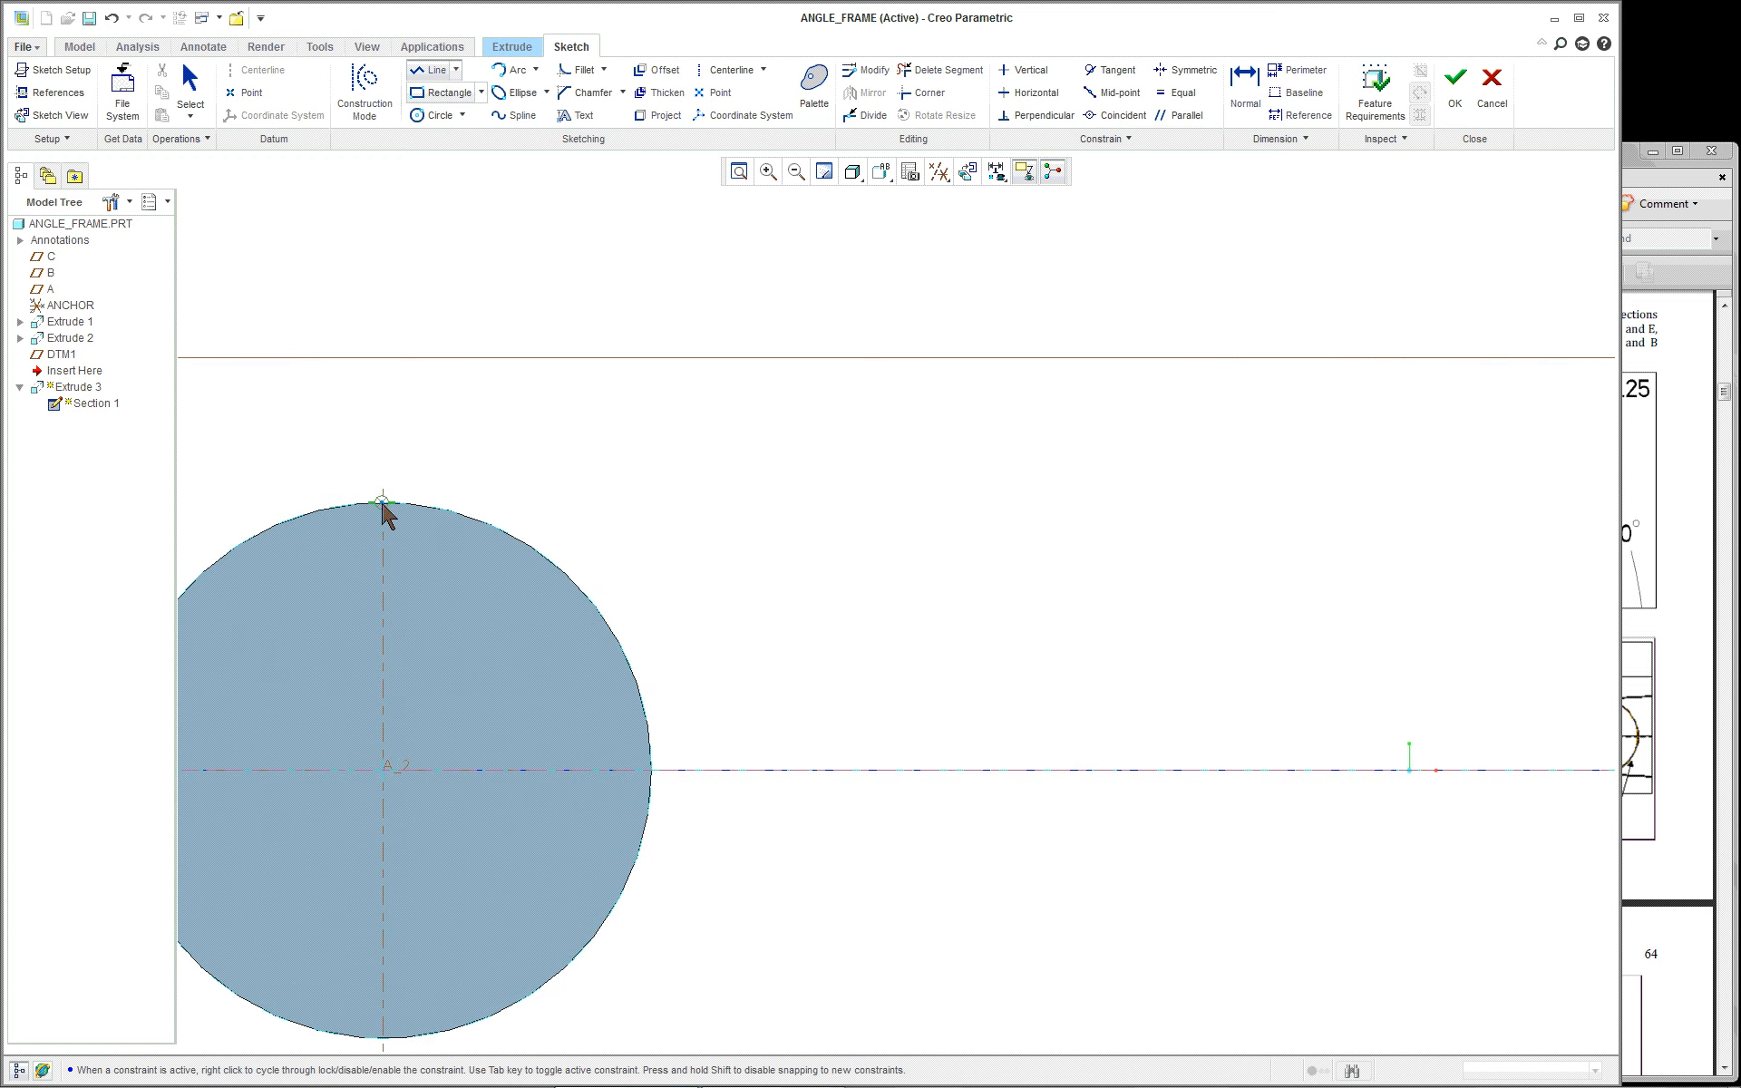
scroll(367, 510, "down", 2)
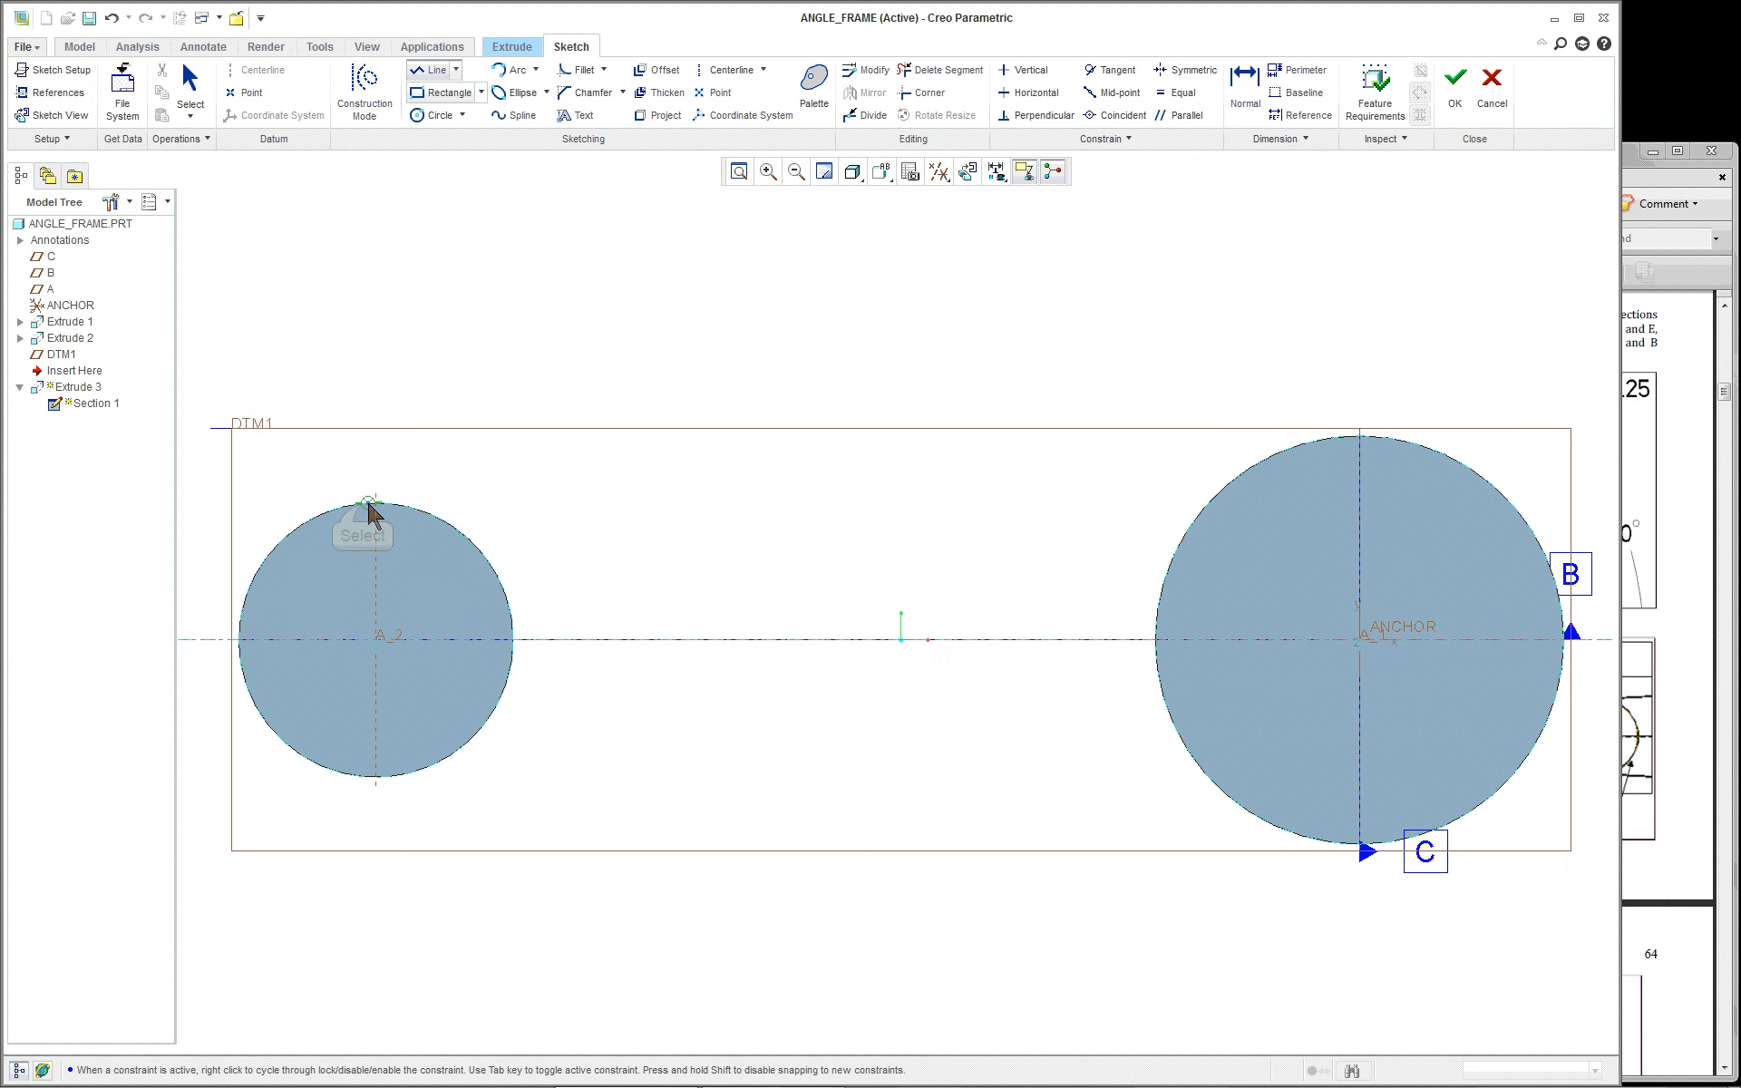
left_click(361, 503)
middle_click(759, 345)
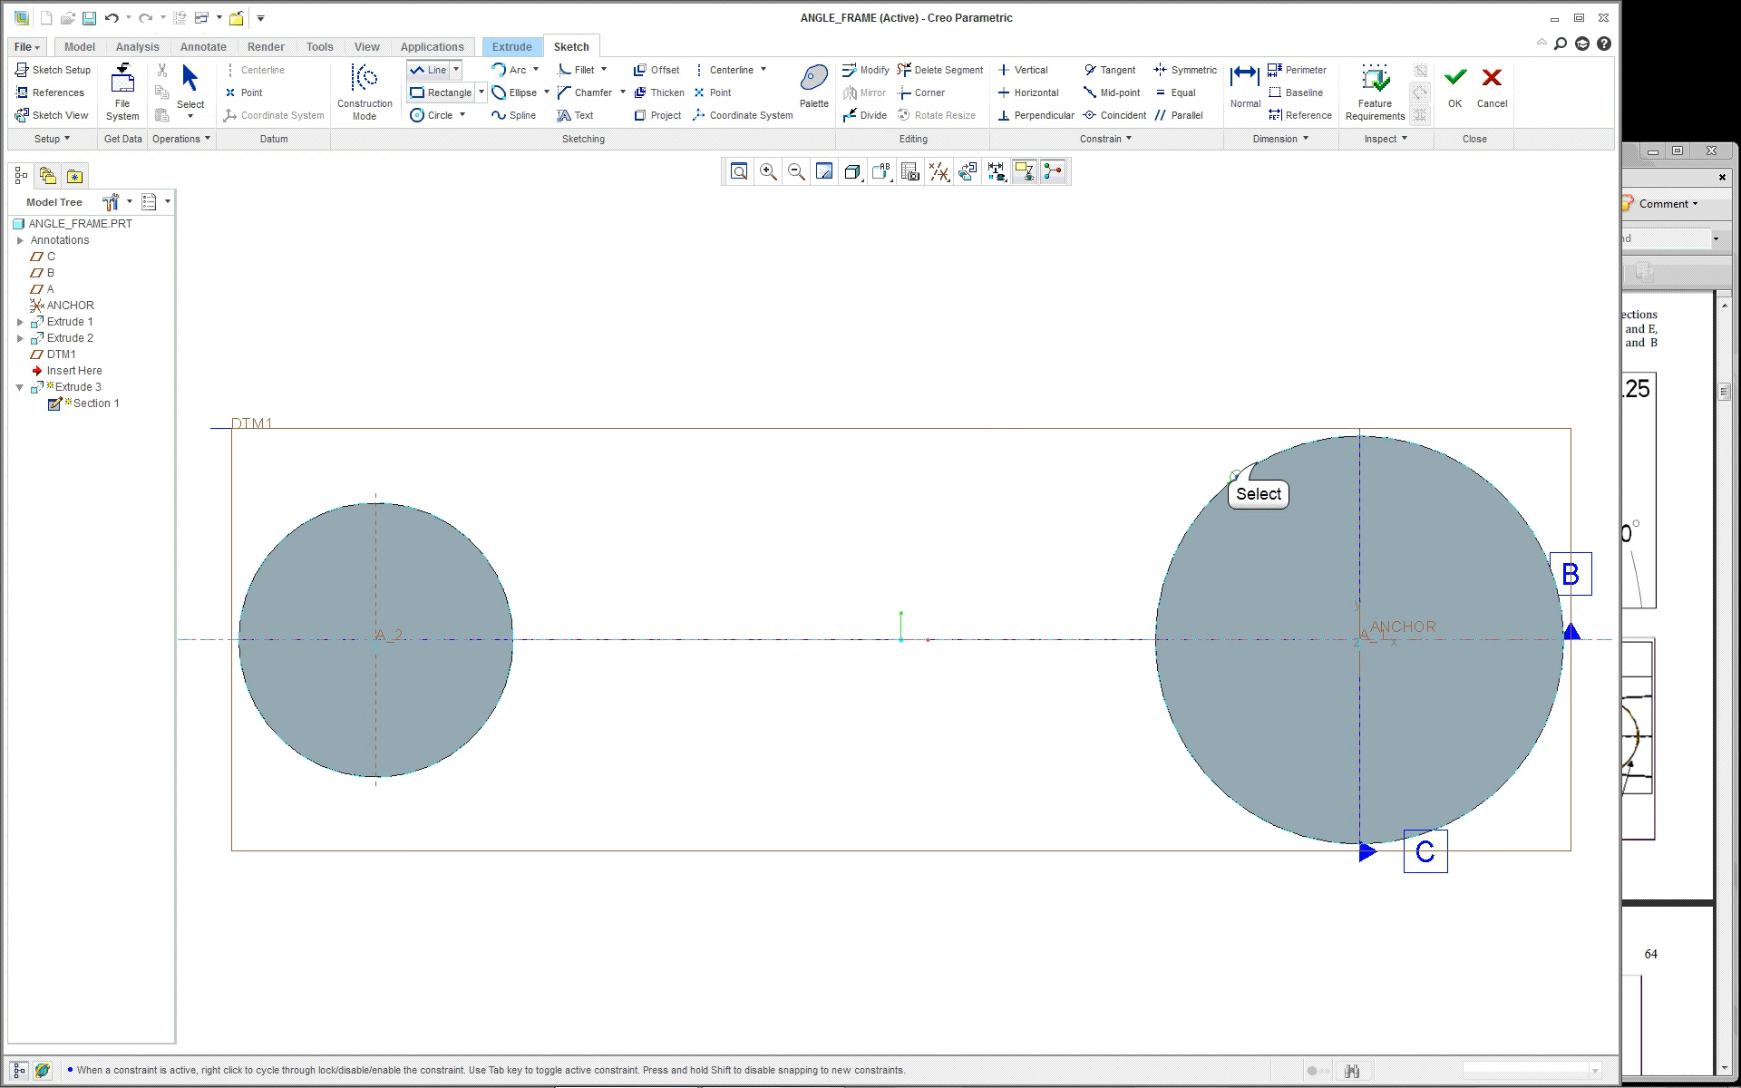
left_click(1257, 463)
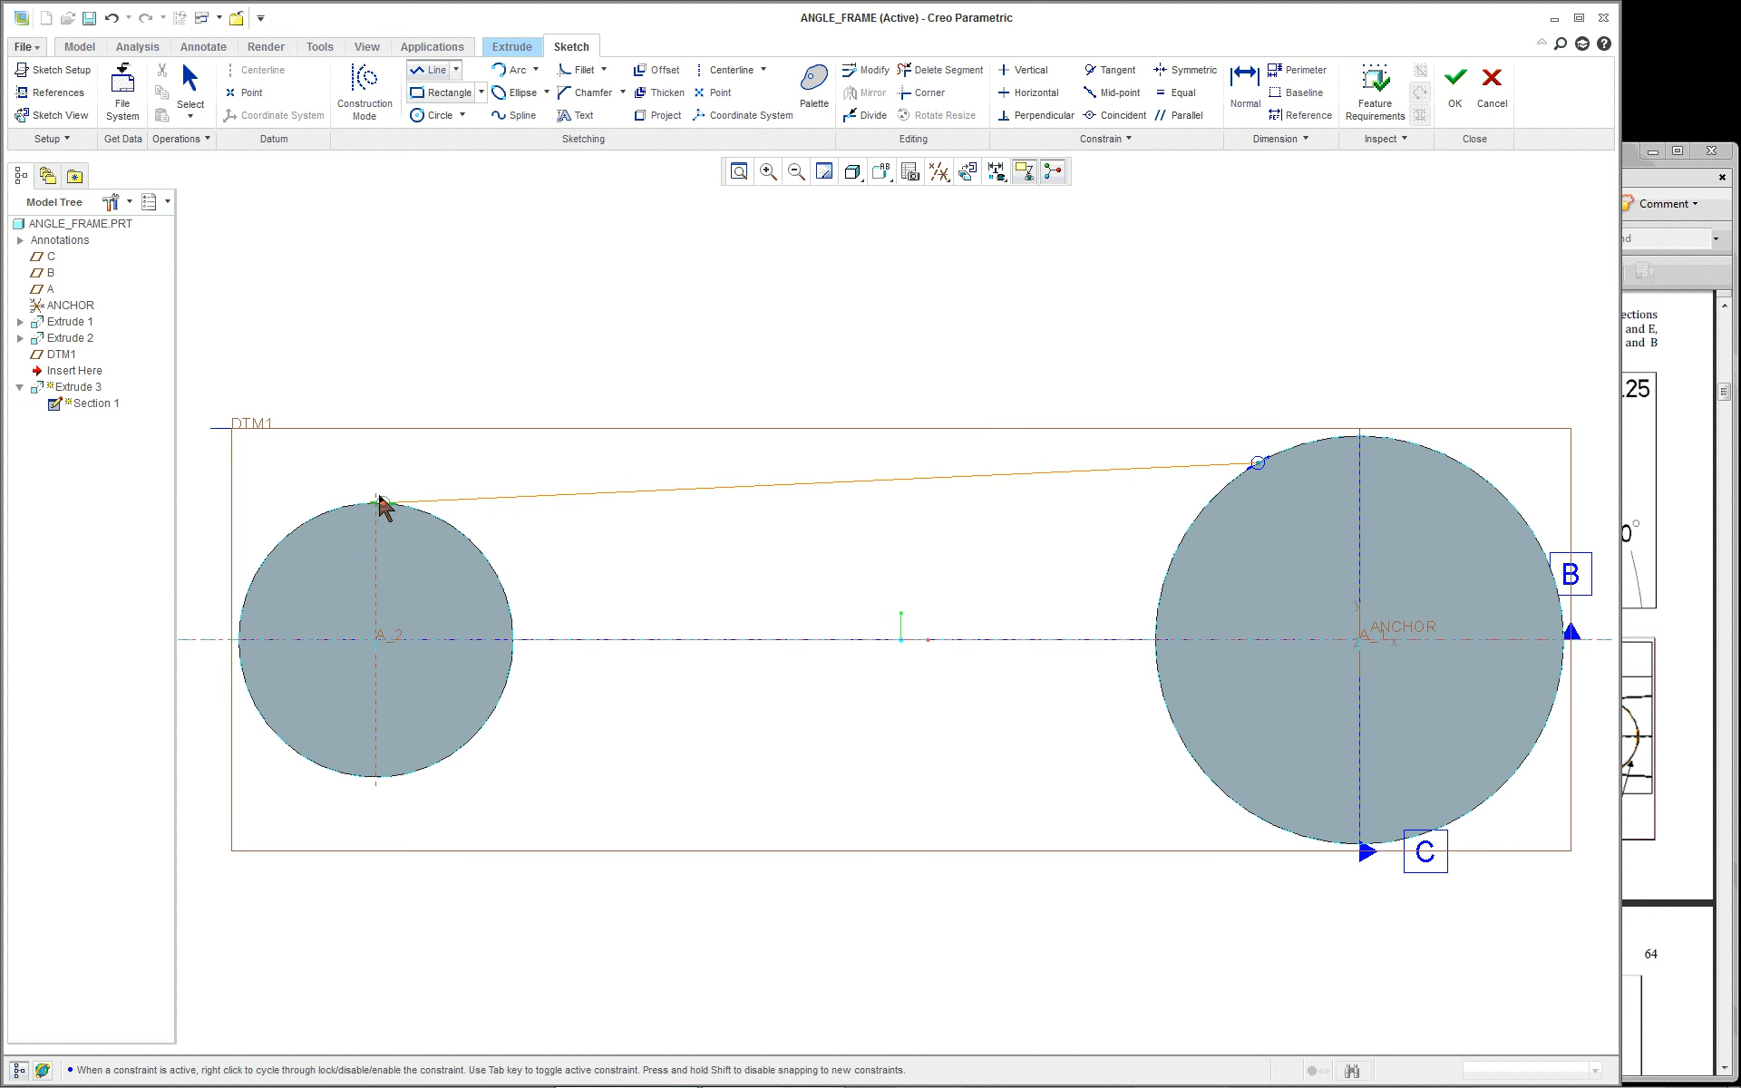
scroll(369, 518, "up", 1)
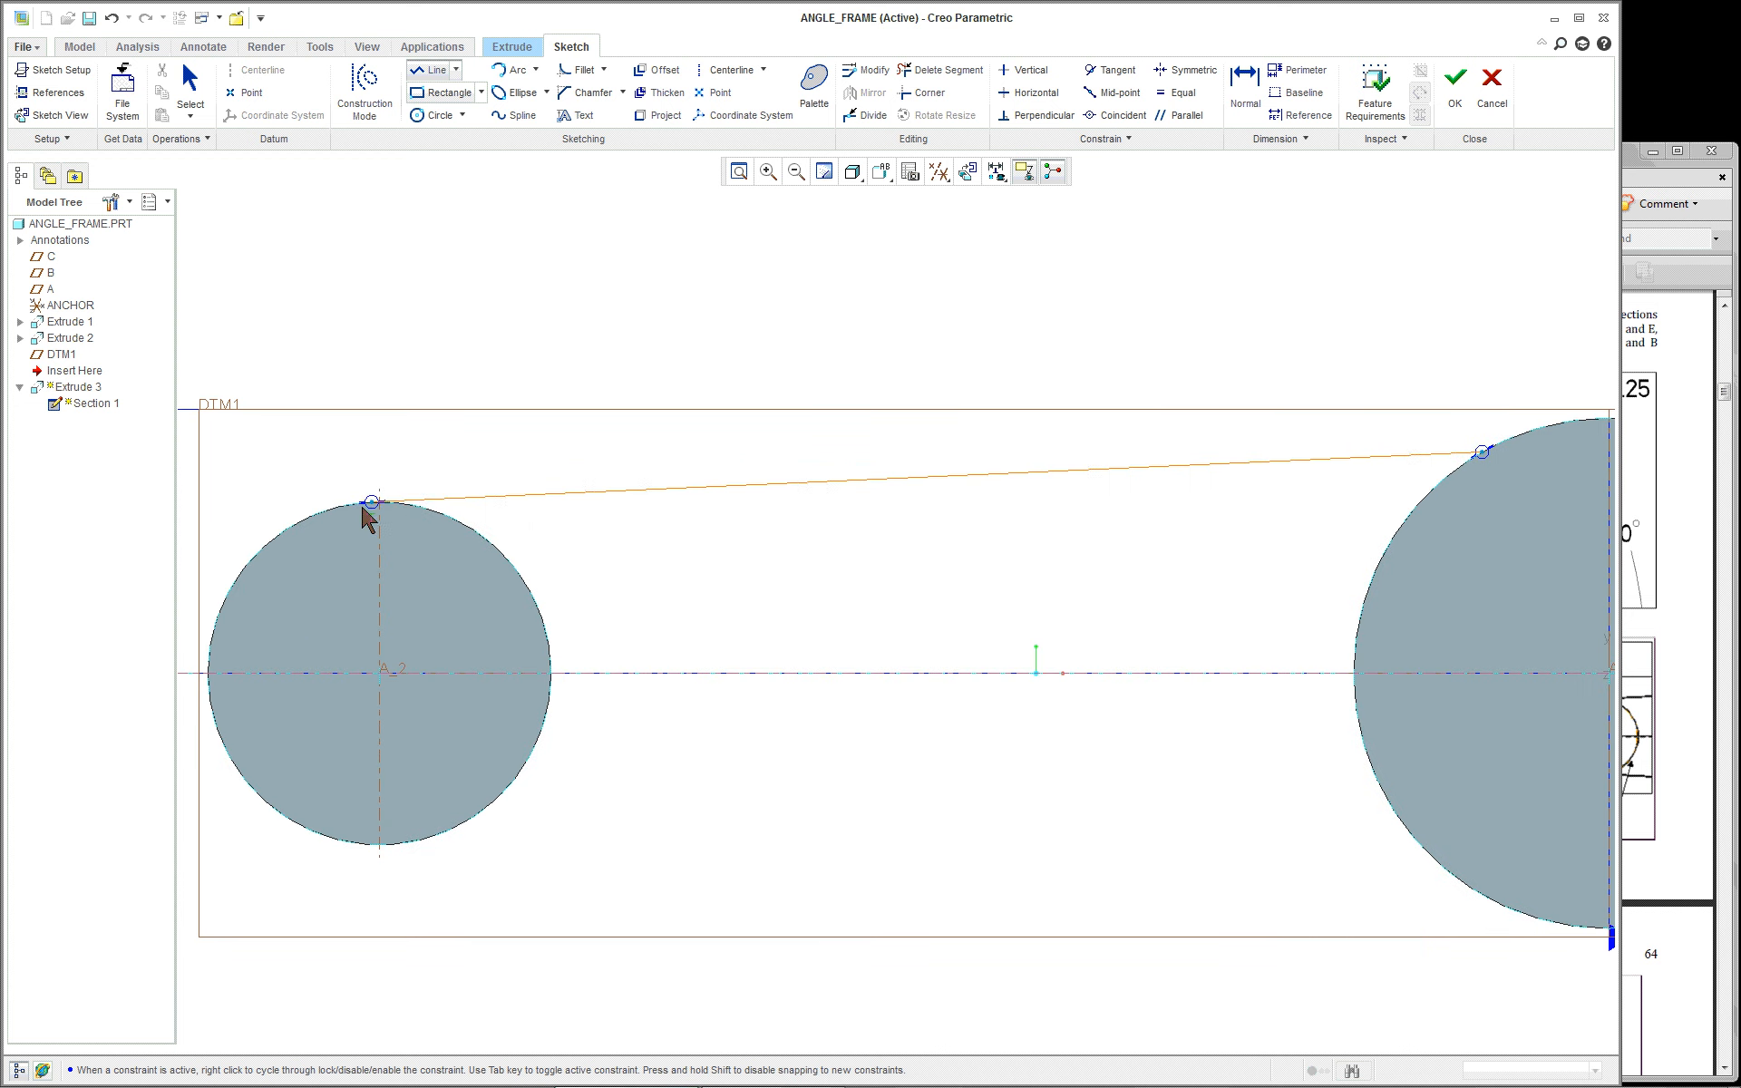
scroll(506, 498, "down", 2)
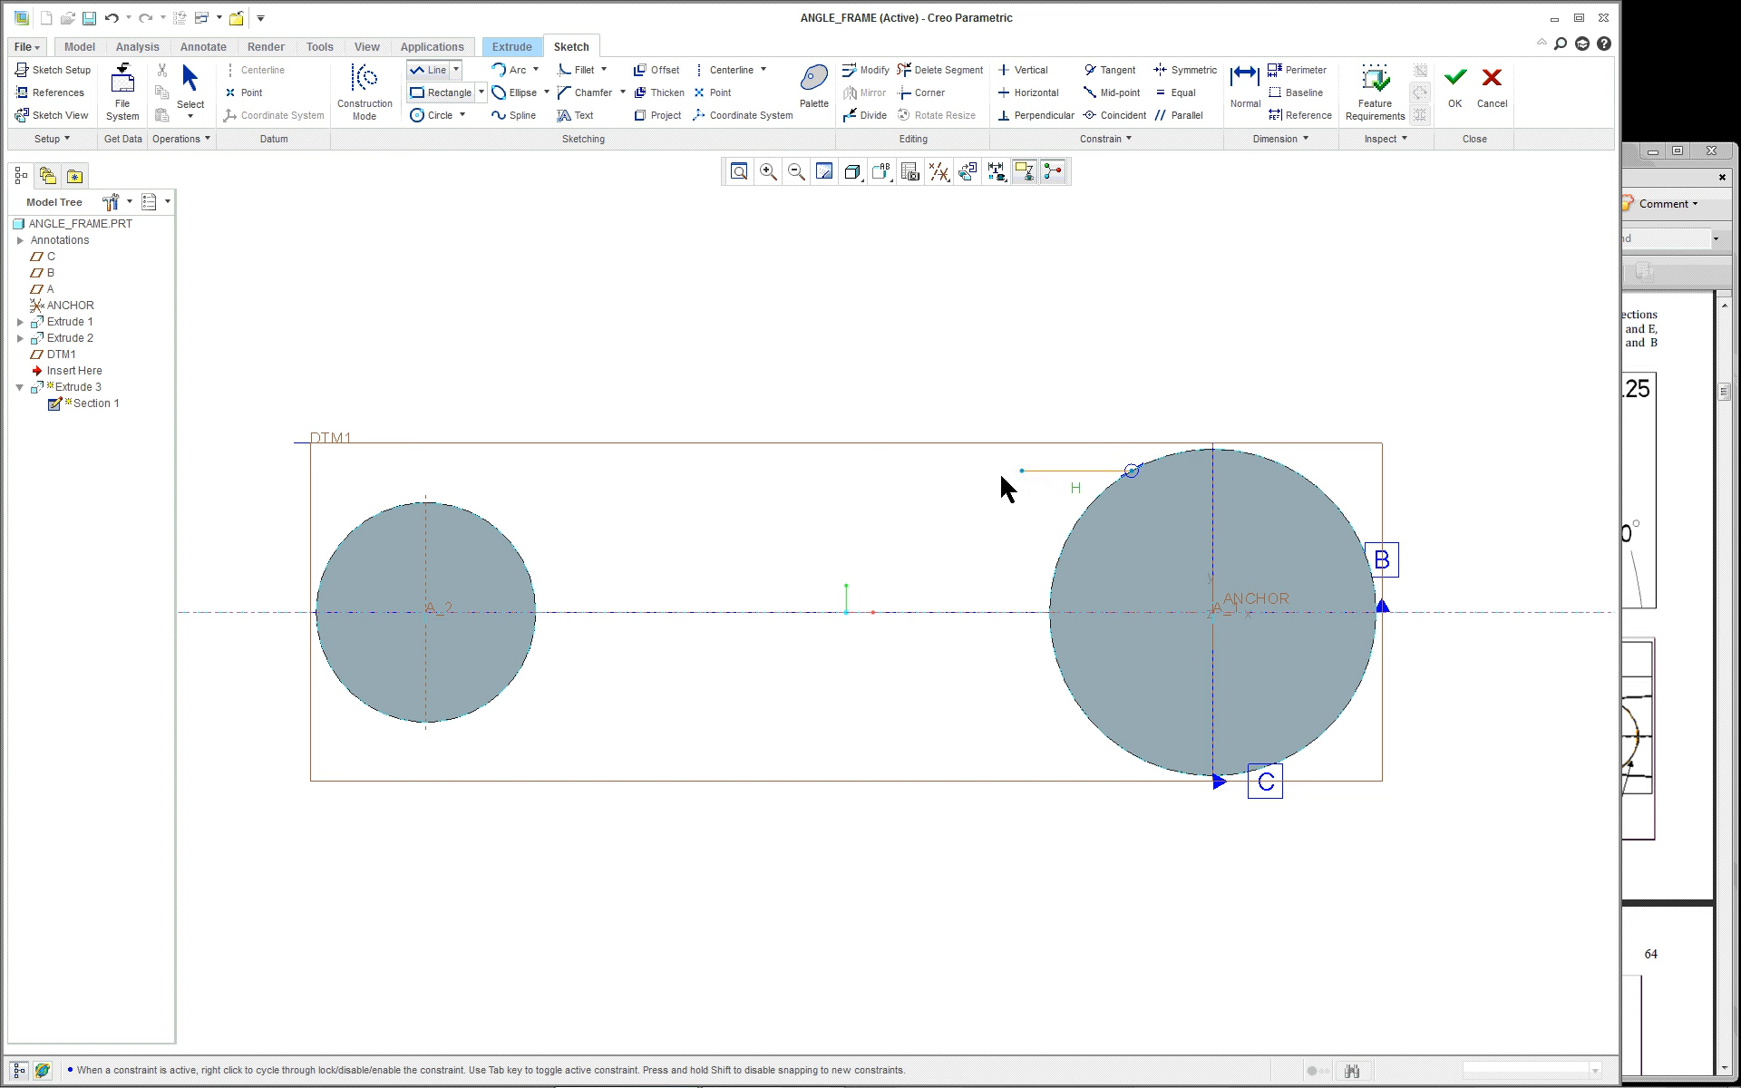
scroll(376, 513, "up", 2)
scroll(426, 515, "up", 2)
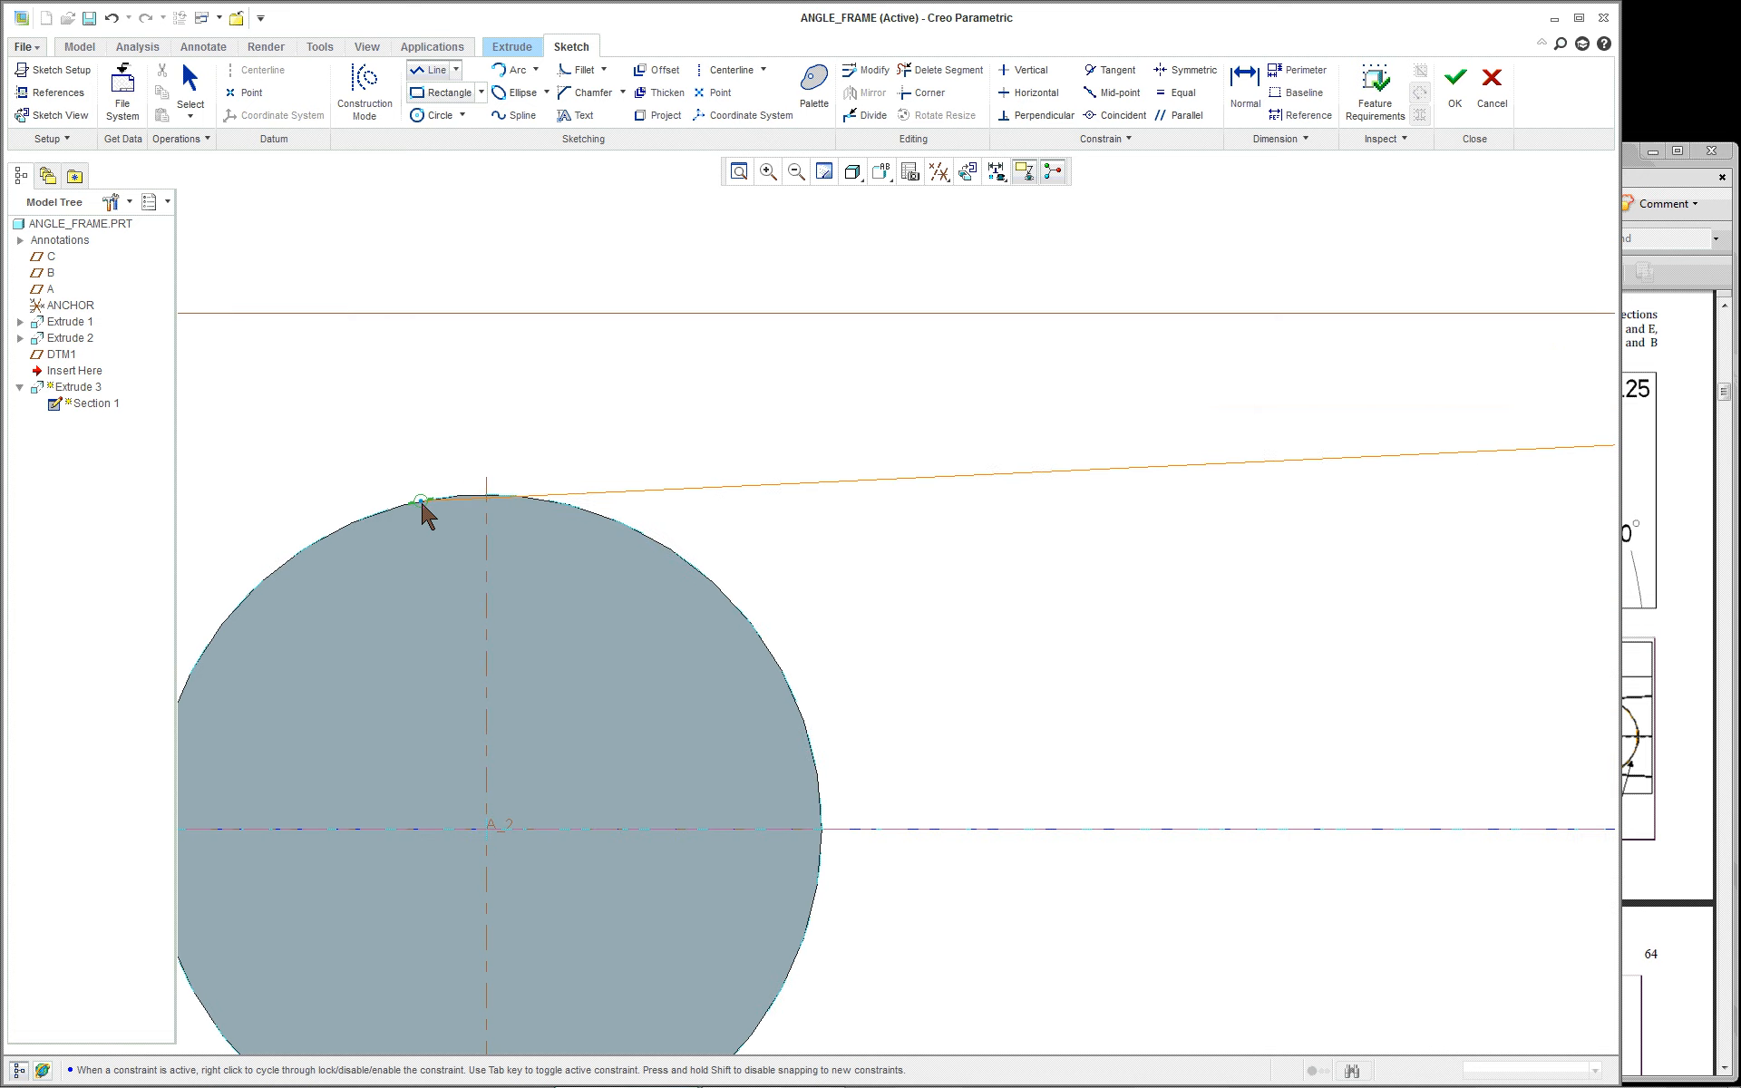
left_click(472, 495)
scroll(557, 450, "up", 2)
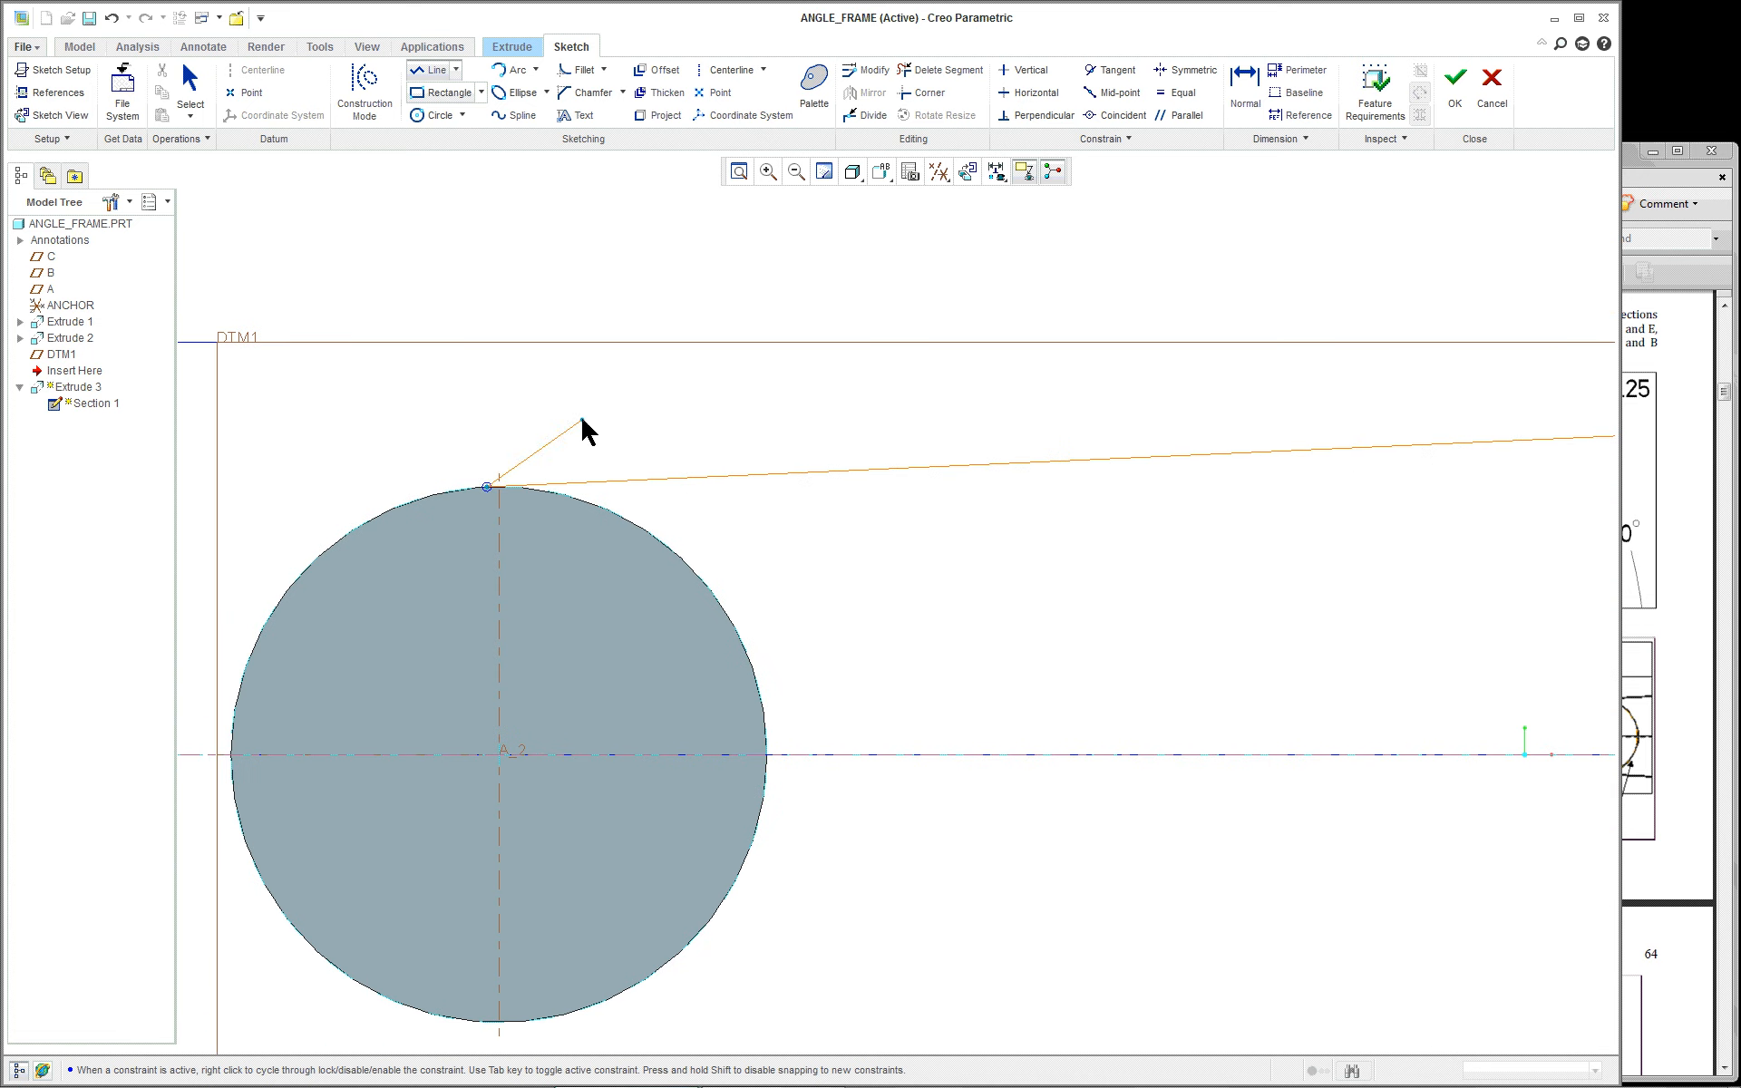
middle_click(582, 418)
middle_click(694, 394)
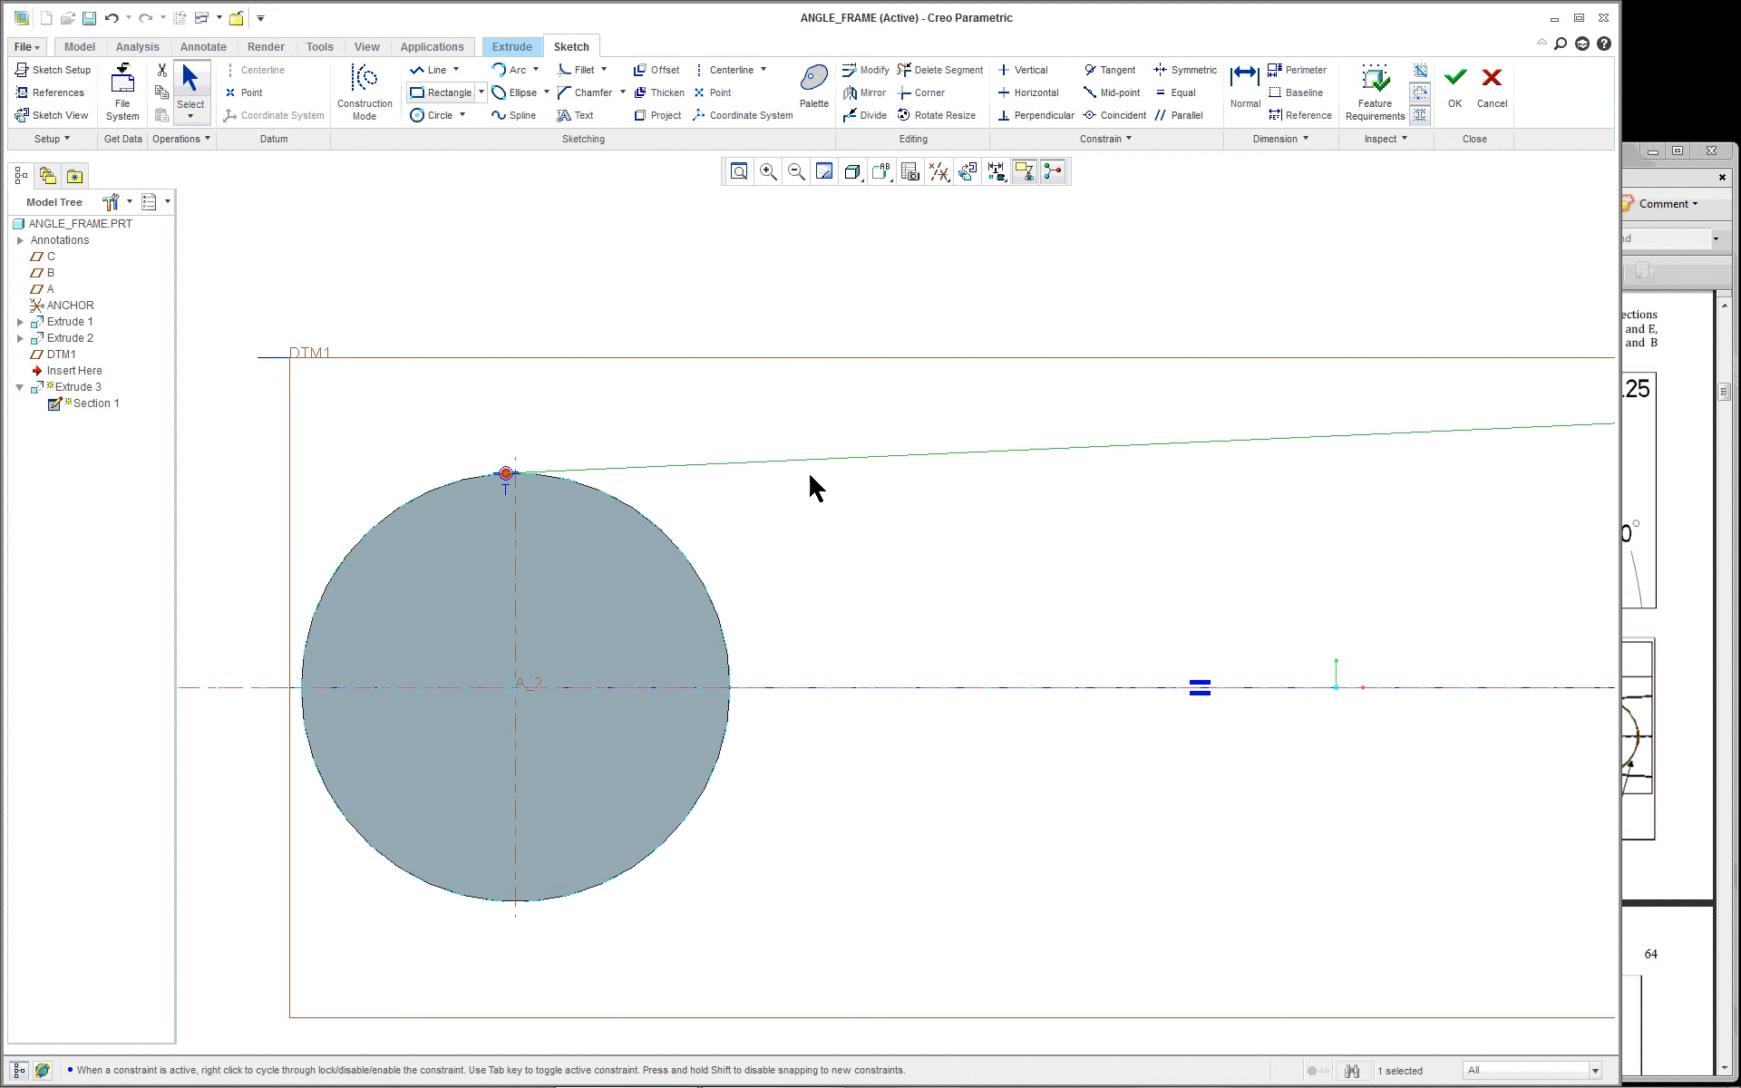
scroll(1148, 568, "up", 4)
scroll(1143, 567, "down", 1)
scroll(781, 517, "down", 4)
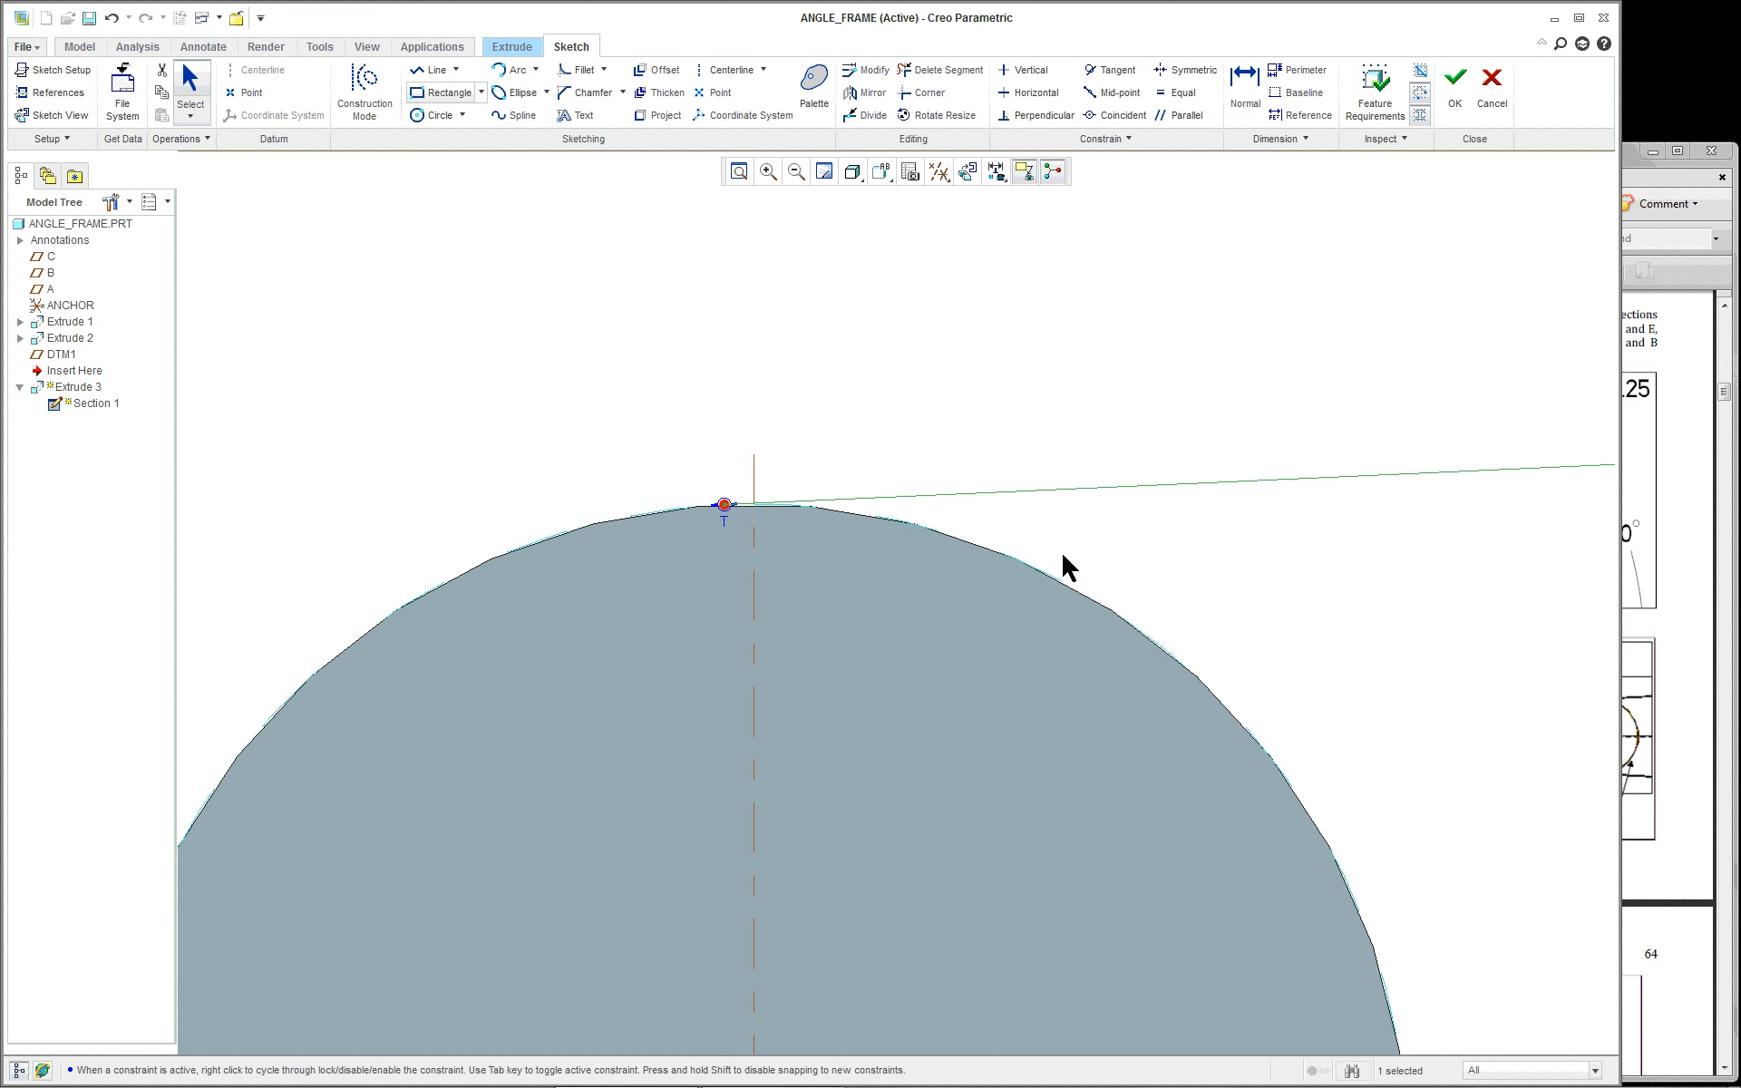
scroll(1062, 564, "down", 5)
scroll(1125, 553, "down", 3)
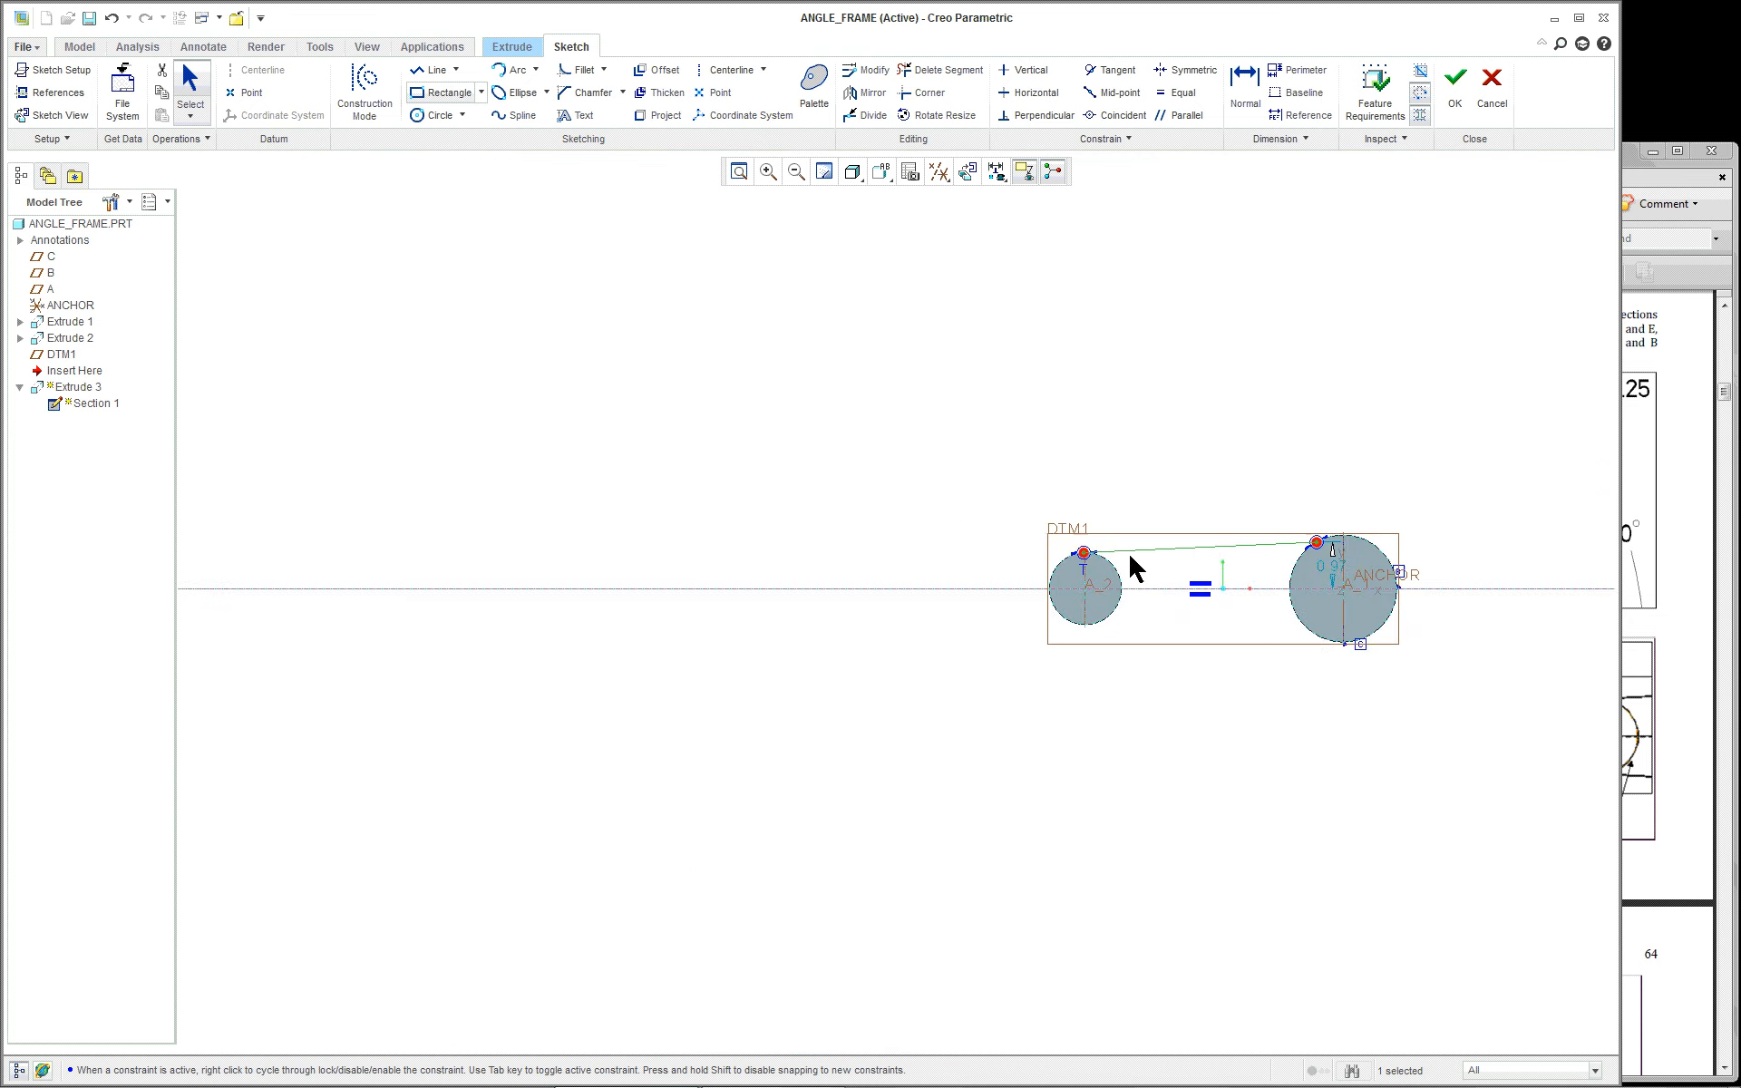
scroll(1397, 585, "up", 3)
scroll(1351, 604, "up", 5)
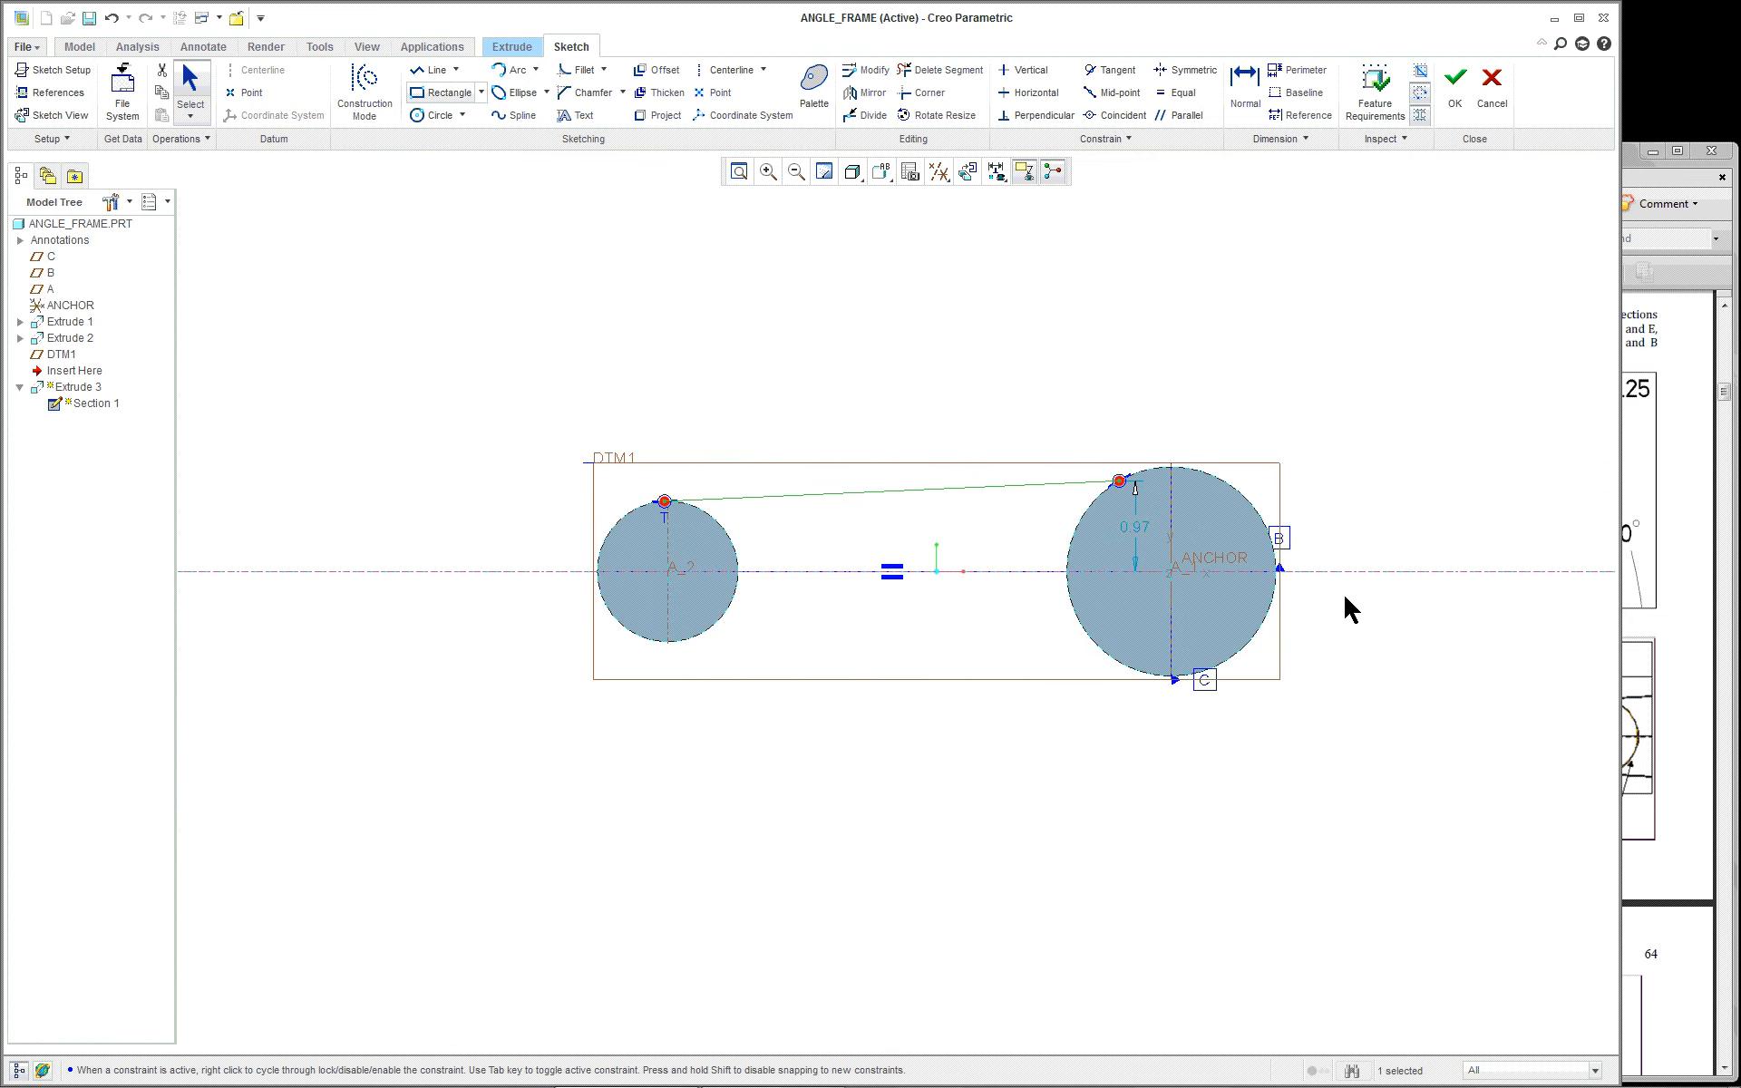
right_click(1077, 619)
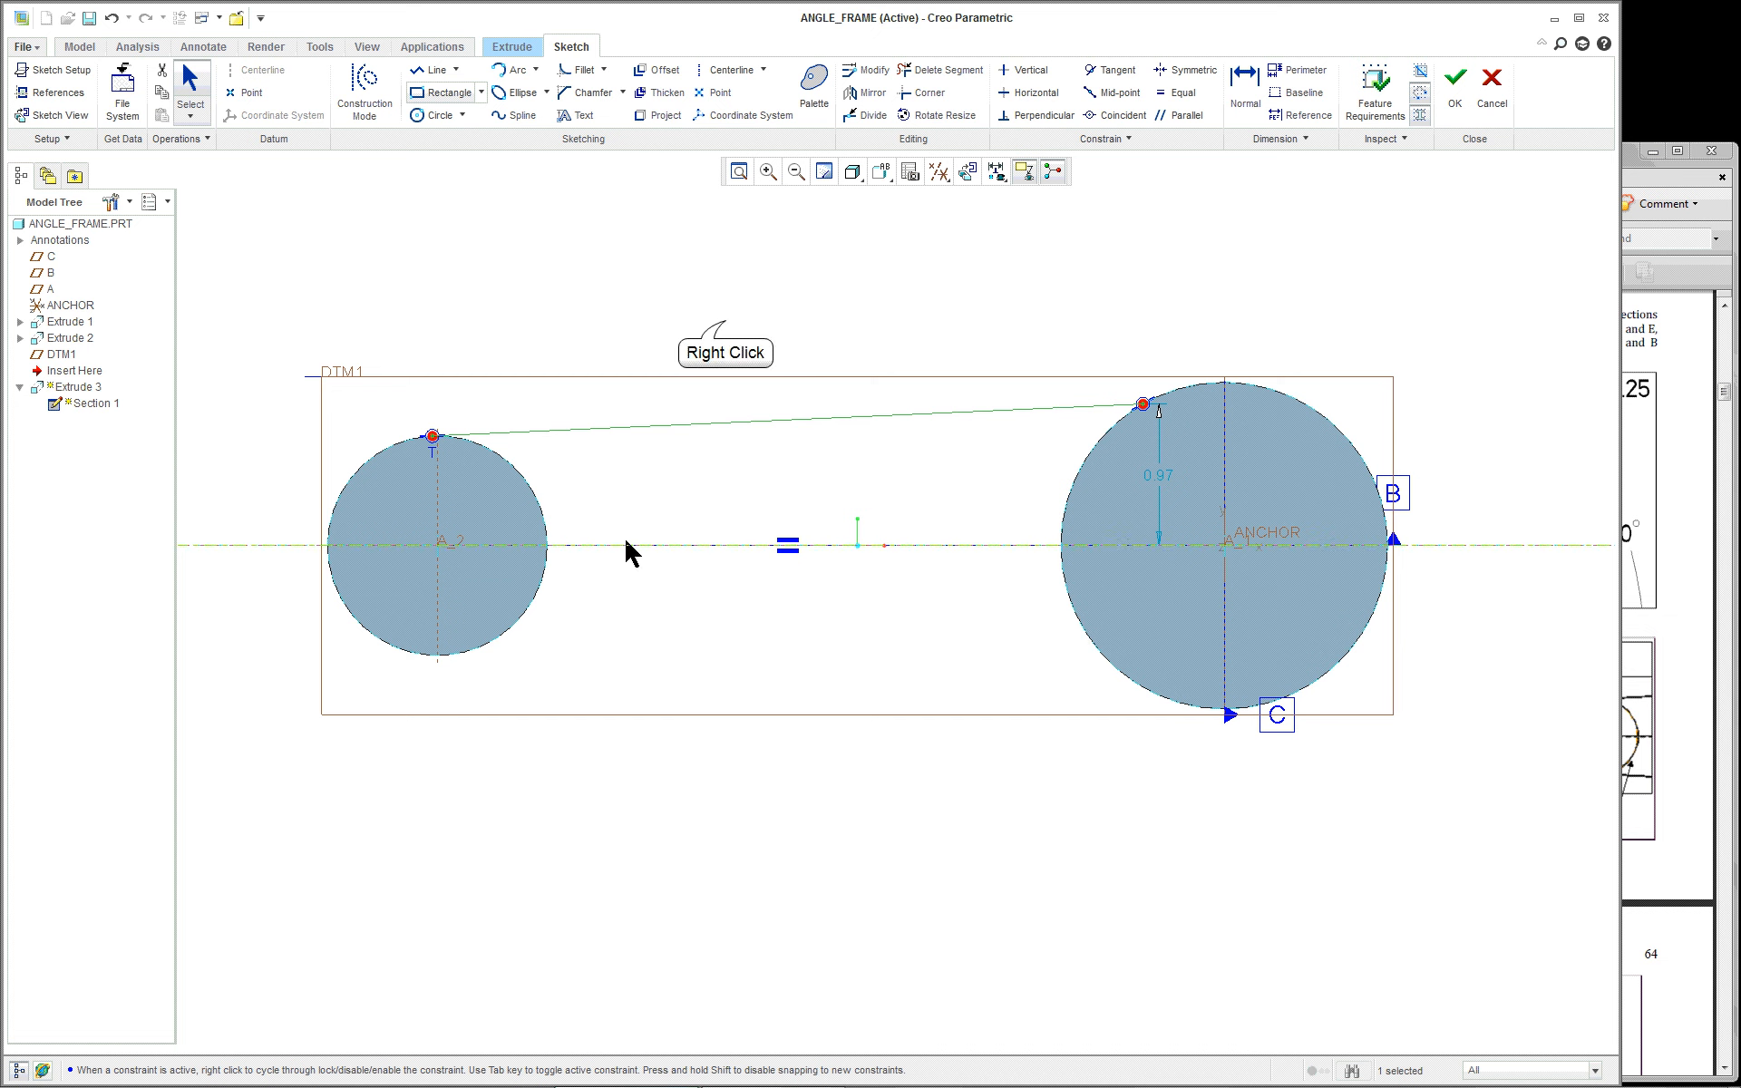
right_click(726, 324)
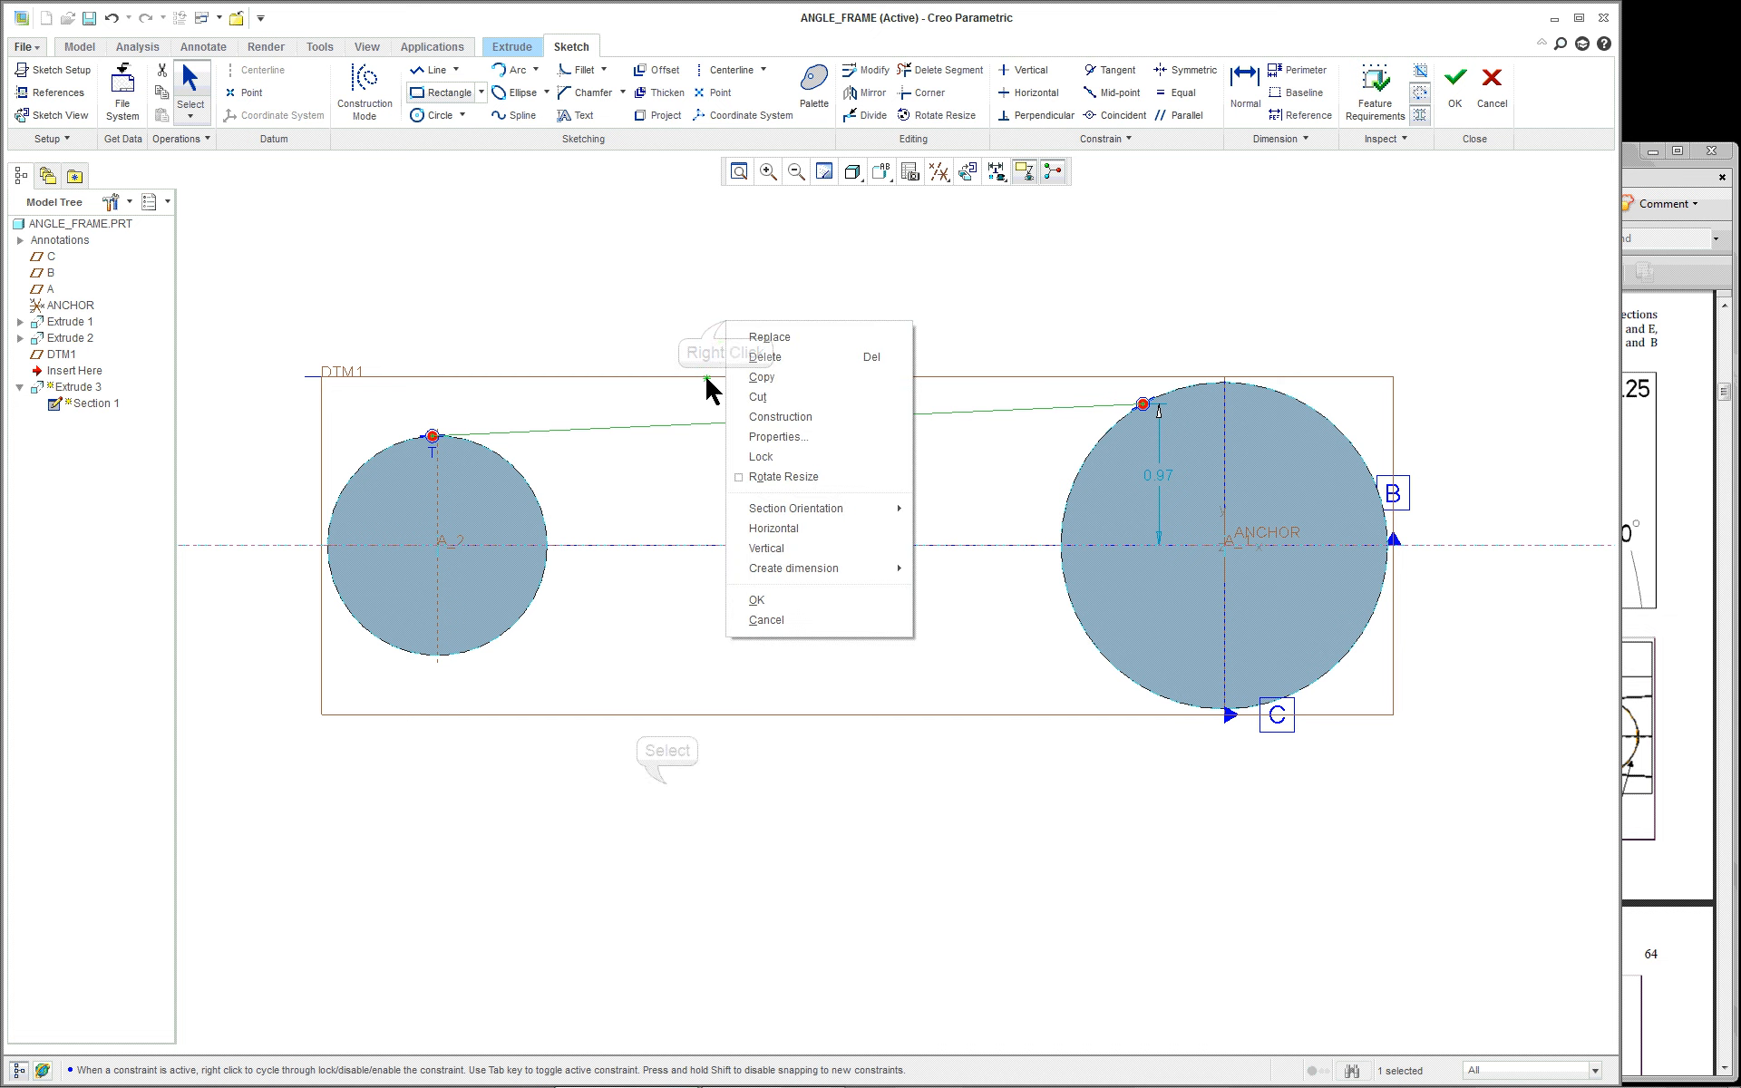
left_click(666, 780)
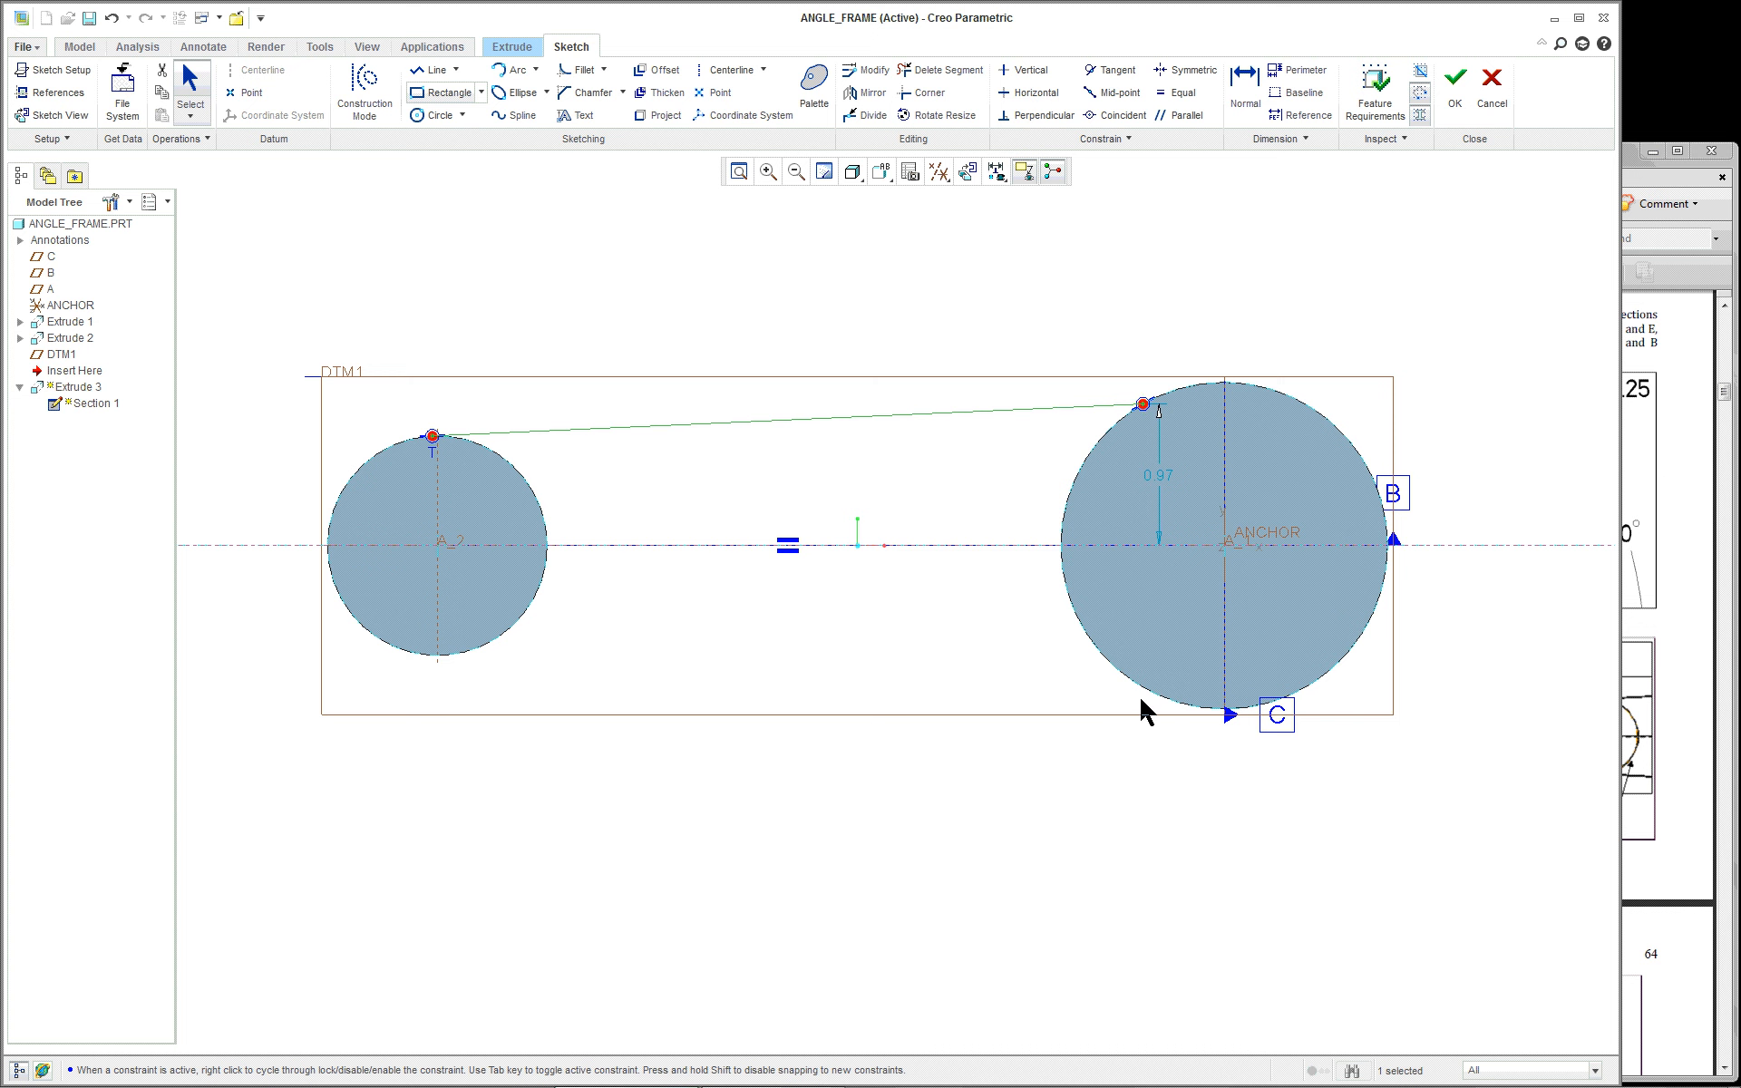
right_click(1112, 777)
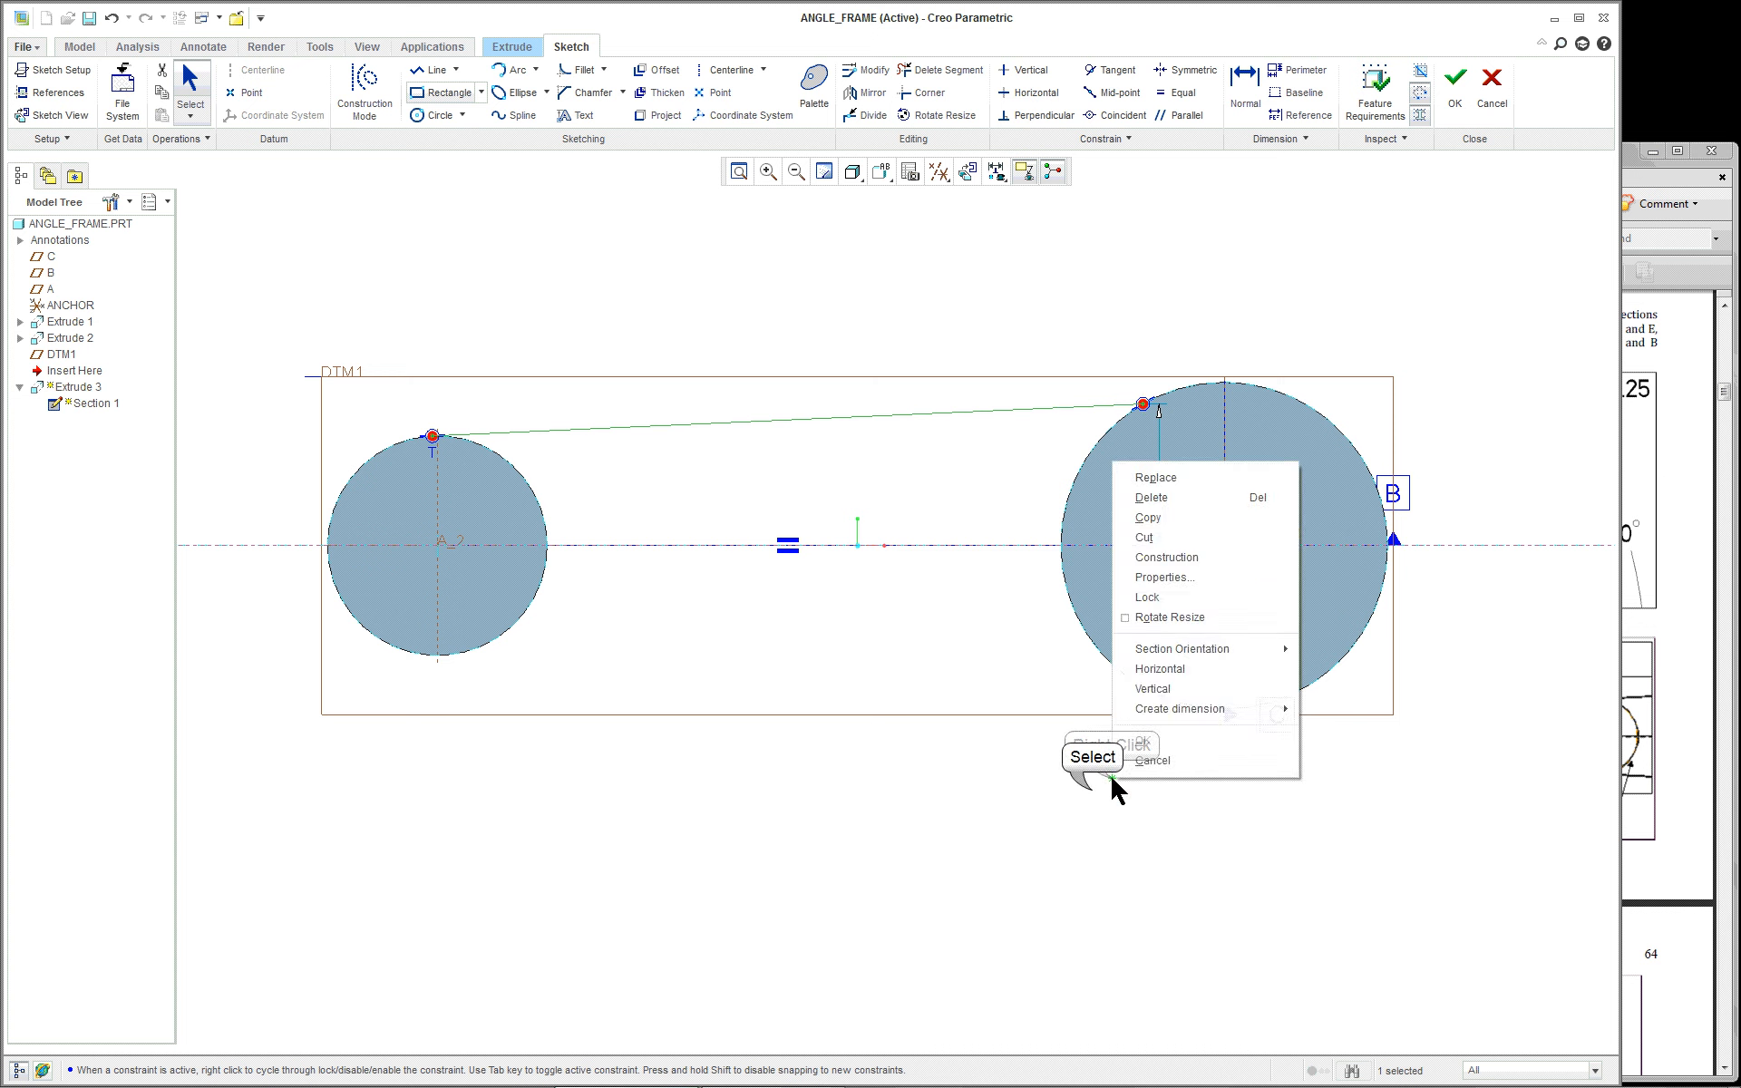
left_click(1090, 786)
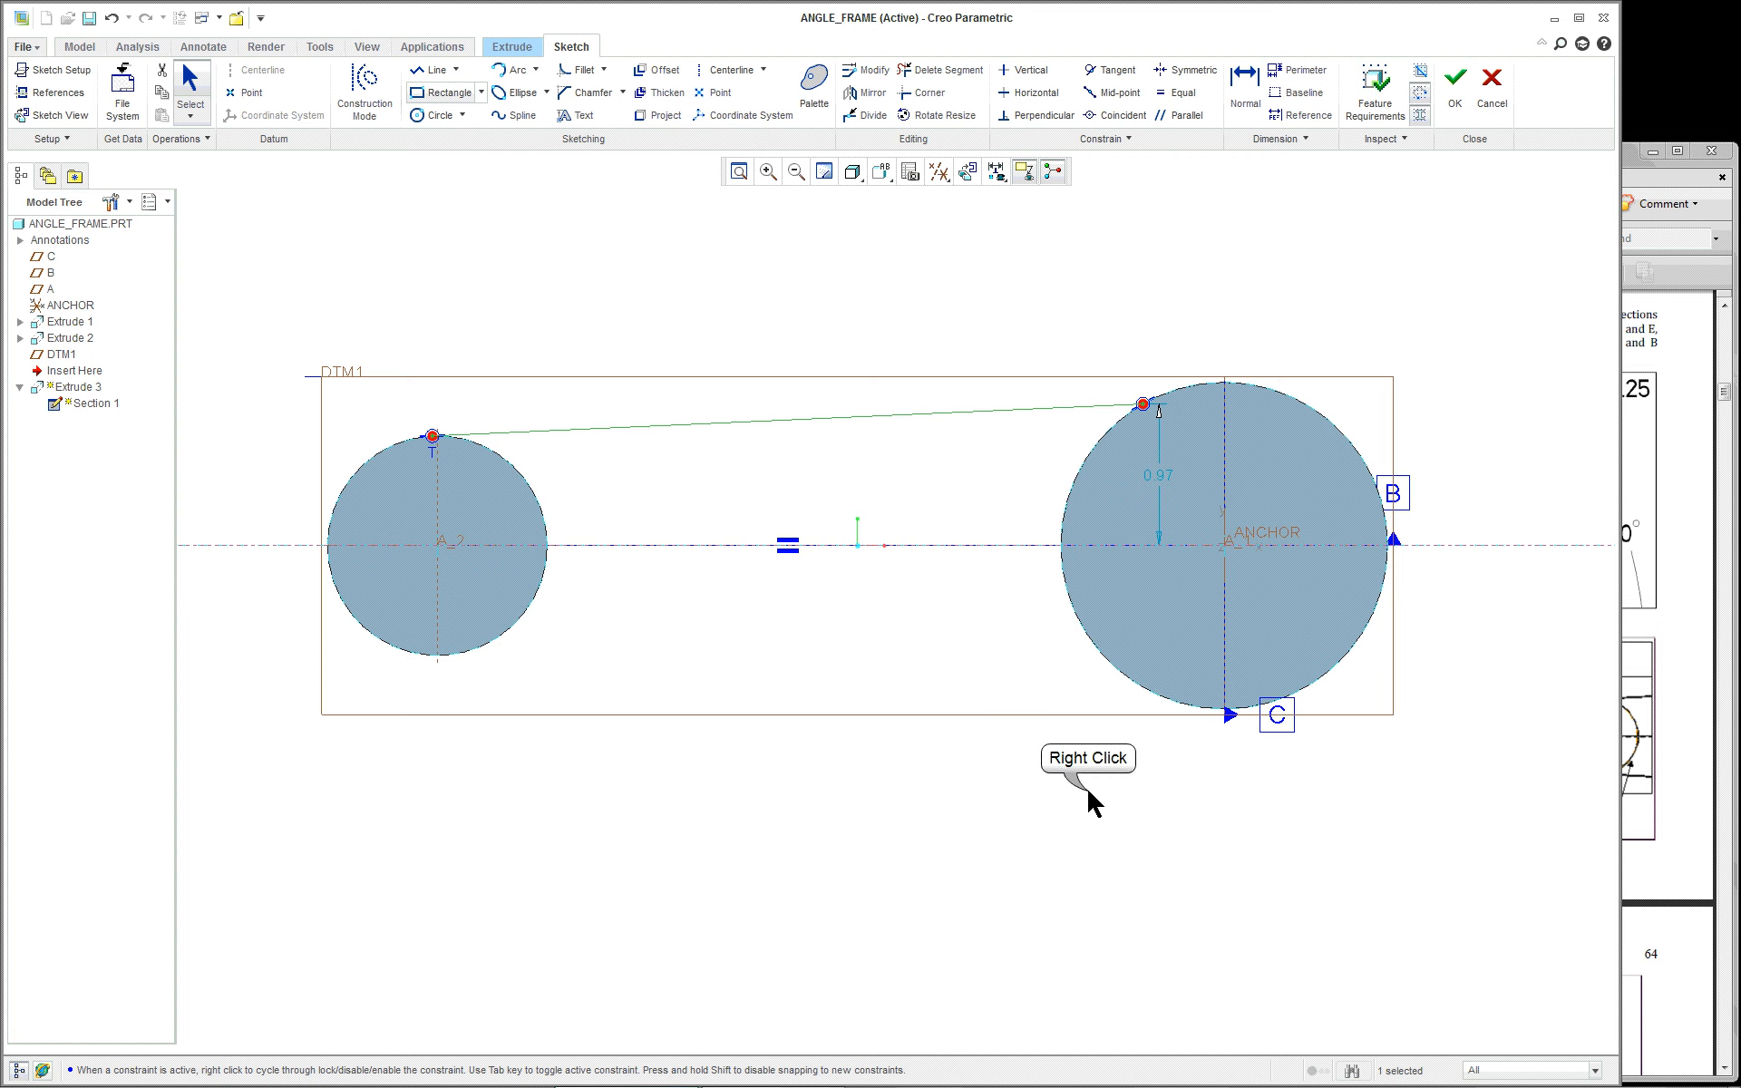
Step: Draw a second line with Line Chain from the large circle's lower edge, vertically aligned with the upper line's endpoint, to the small circle's lower edge
scroll(1089, 785, "down", 2)
right_click(1088, 788)
right_click(764, 281)
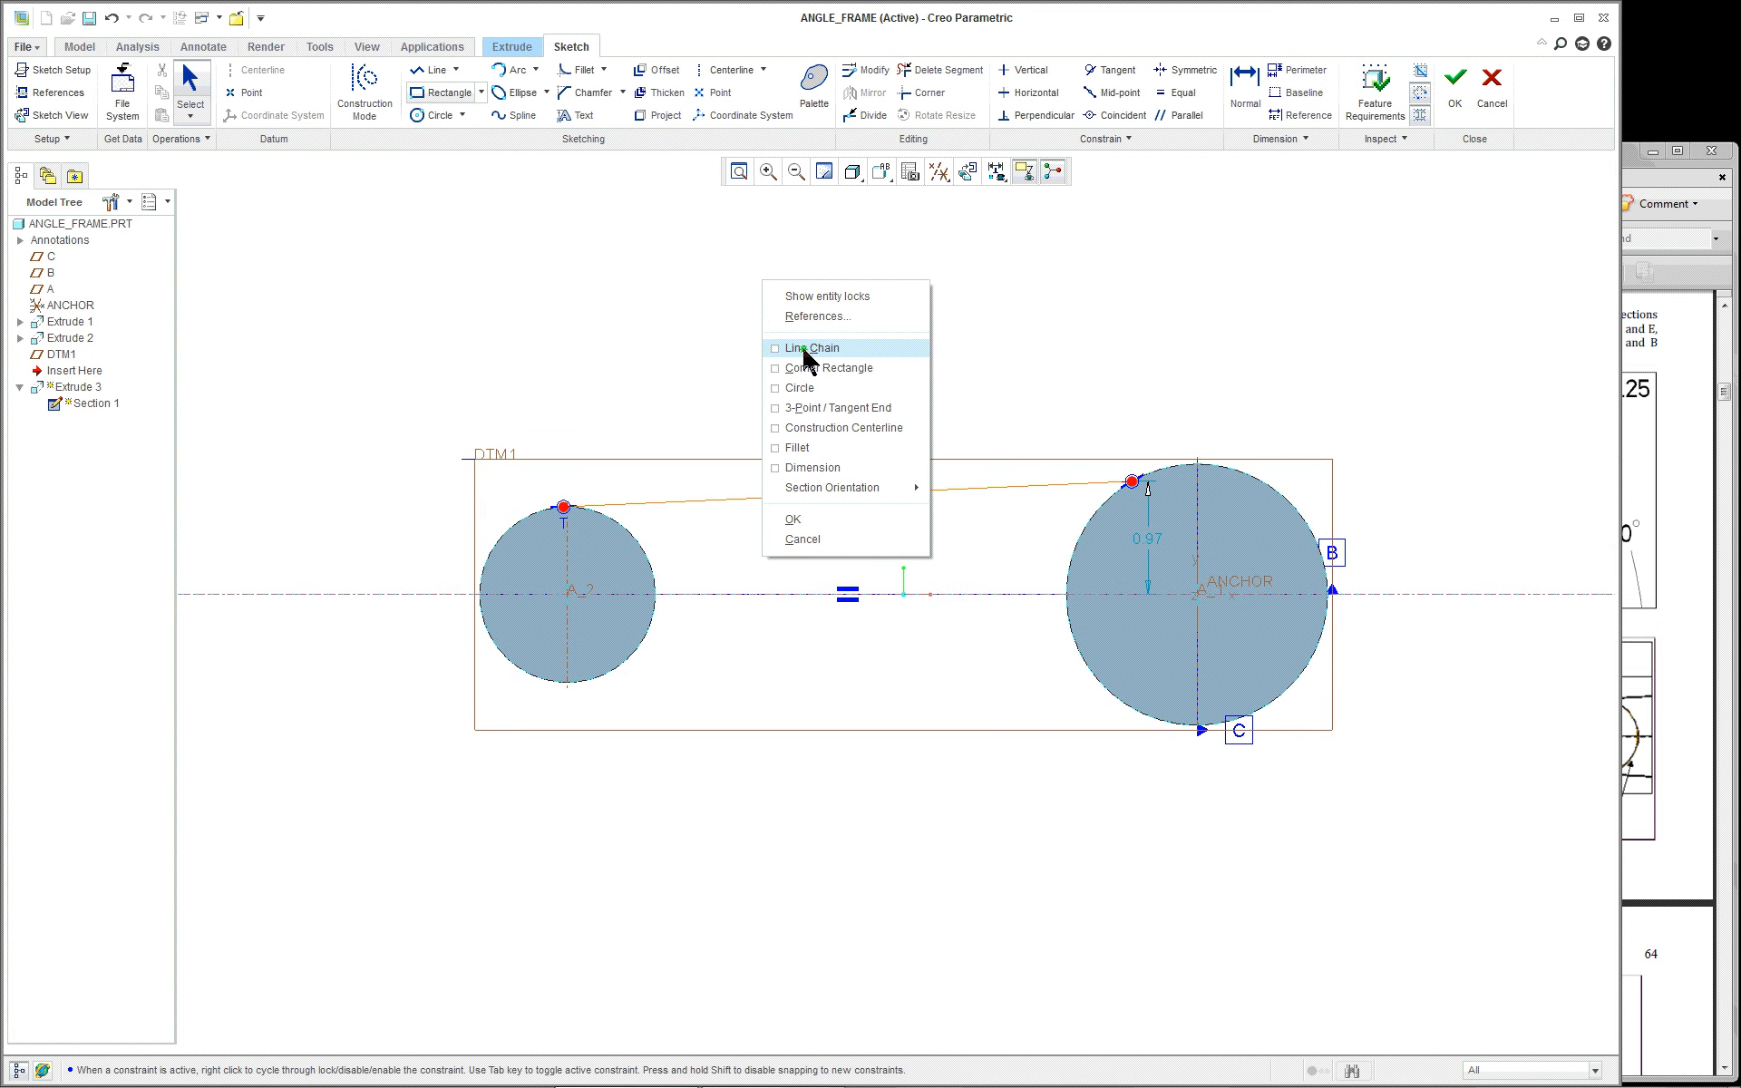
left_click(803, 348)
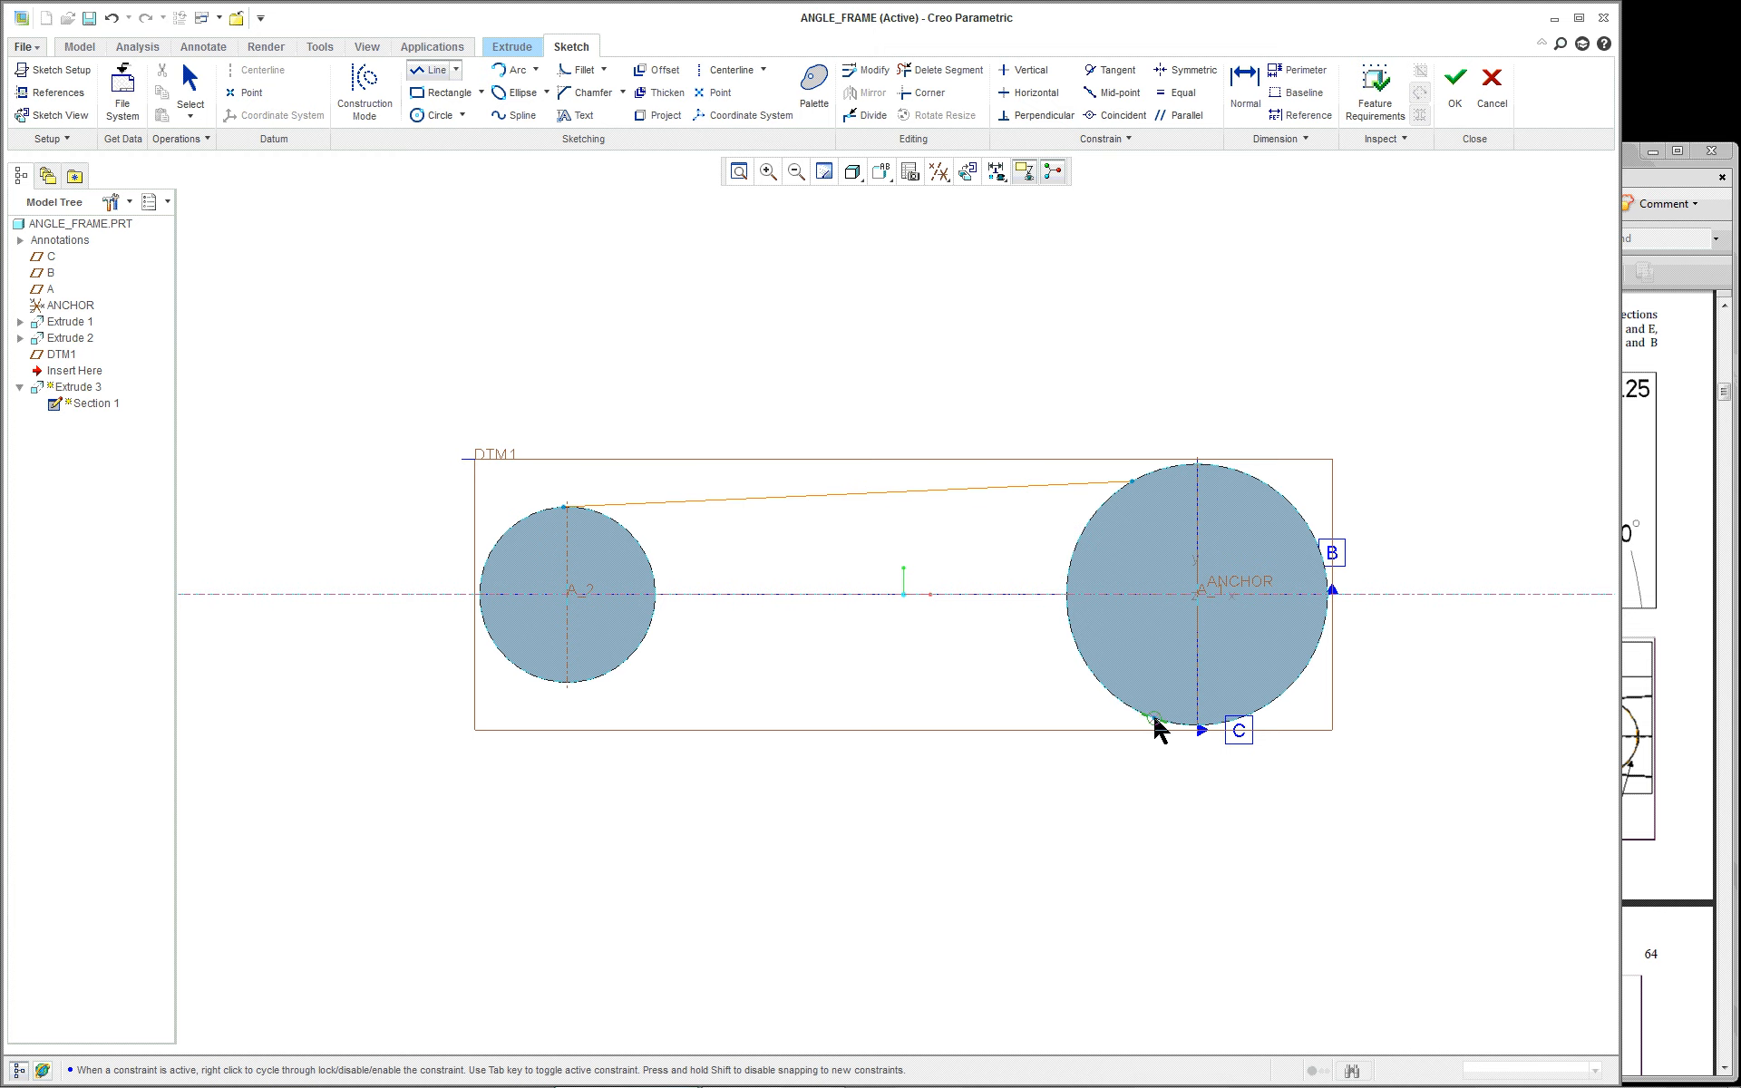
scroll(1132, 711, "up", 4)
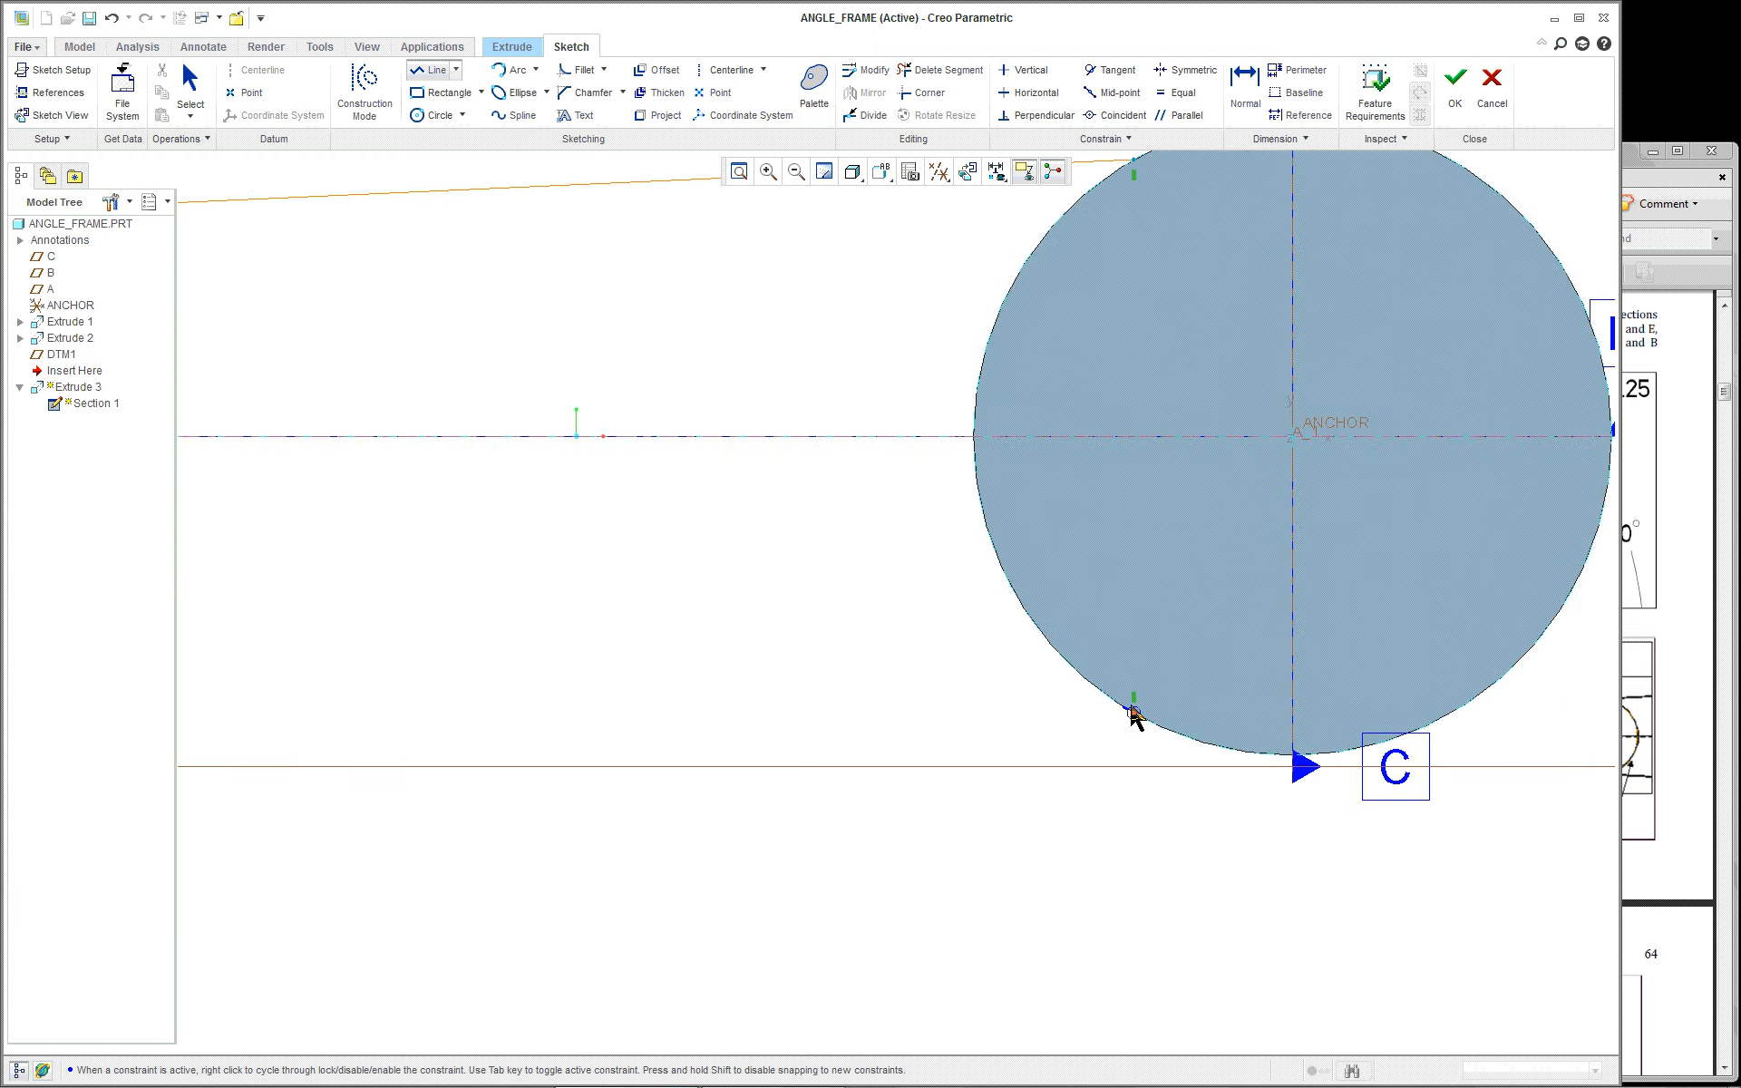
scroll(1134, 711, "down", 1)
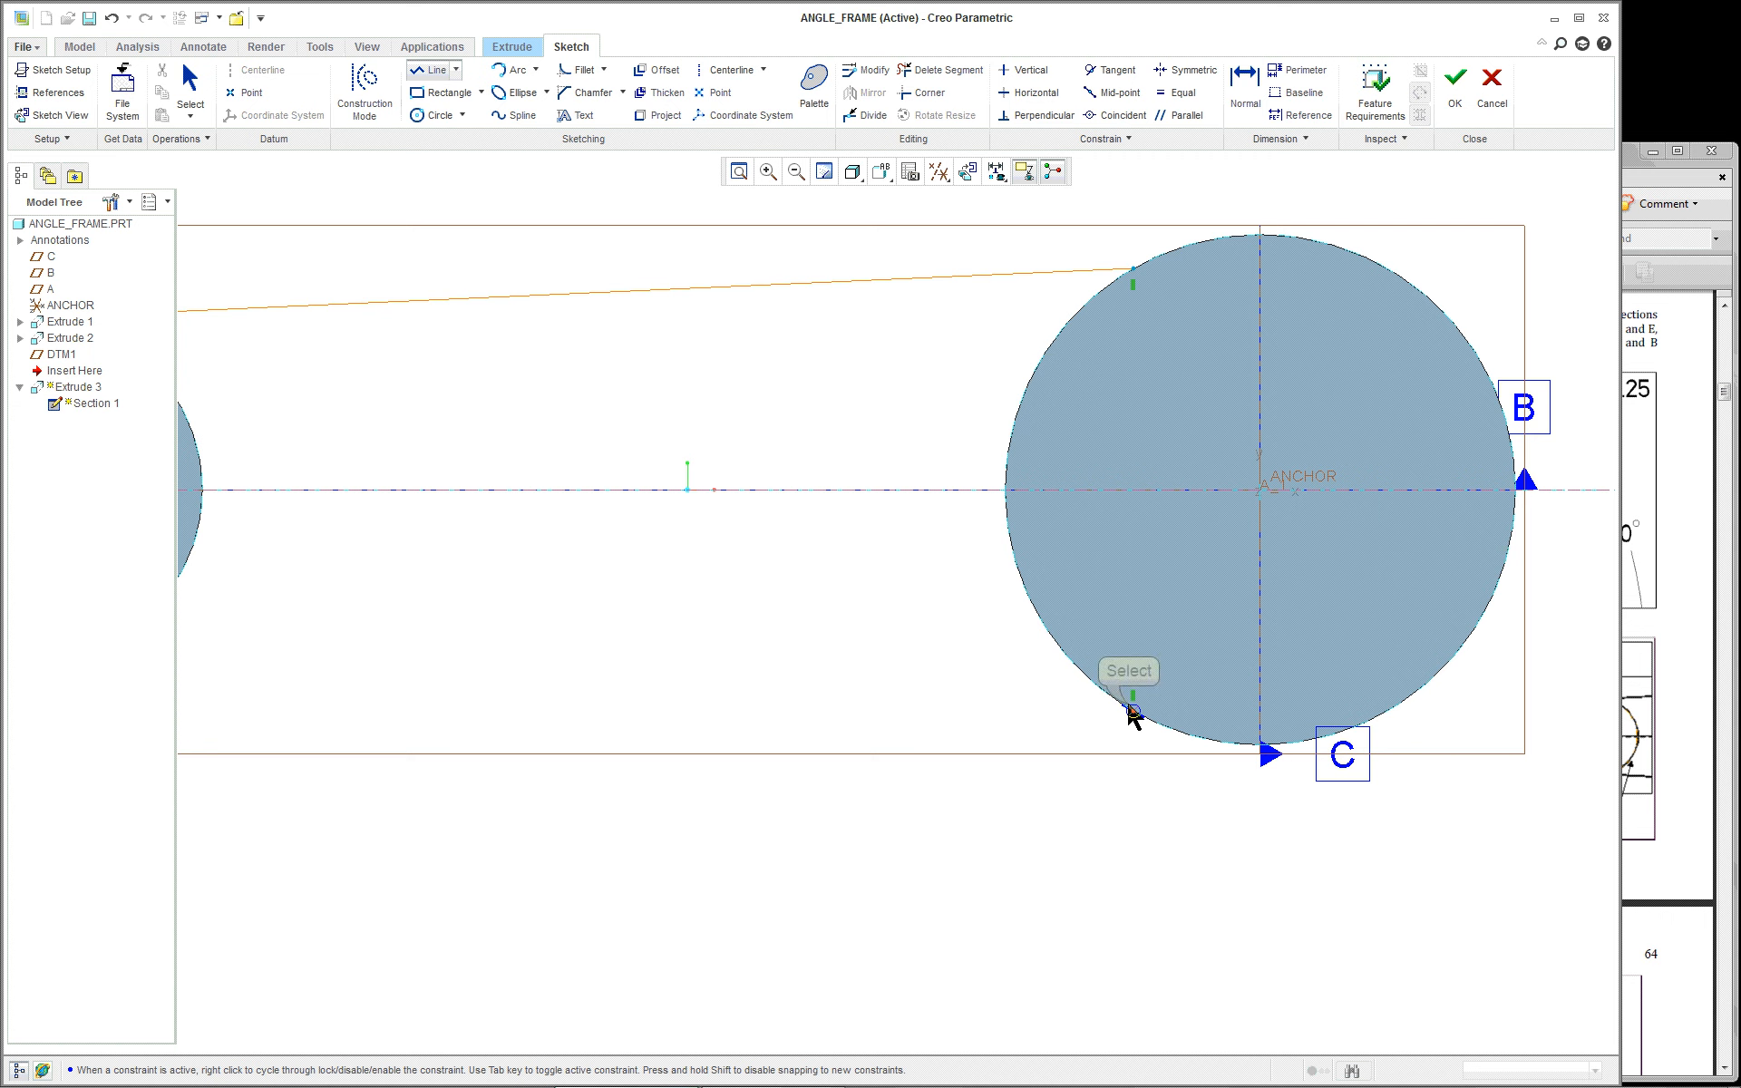
left_click(1134, 711)
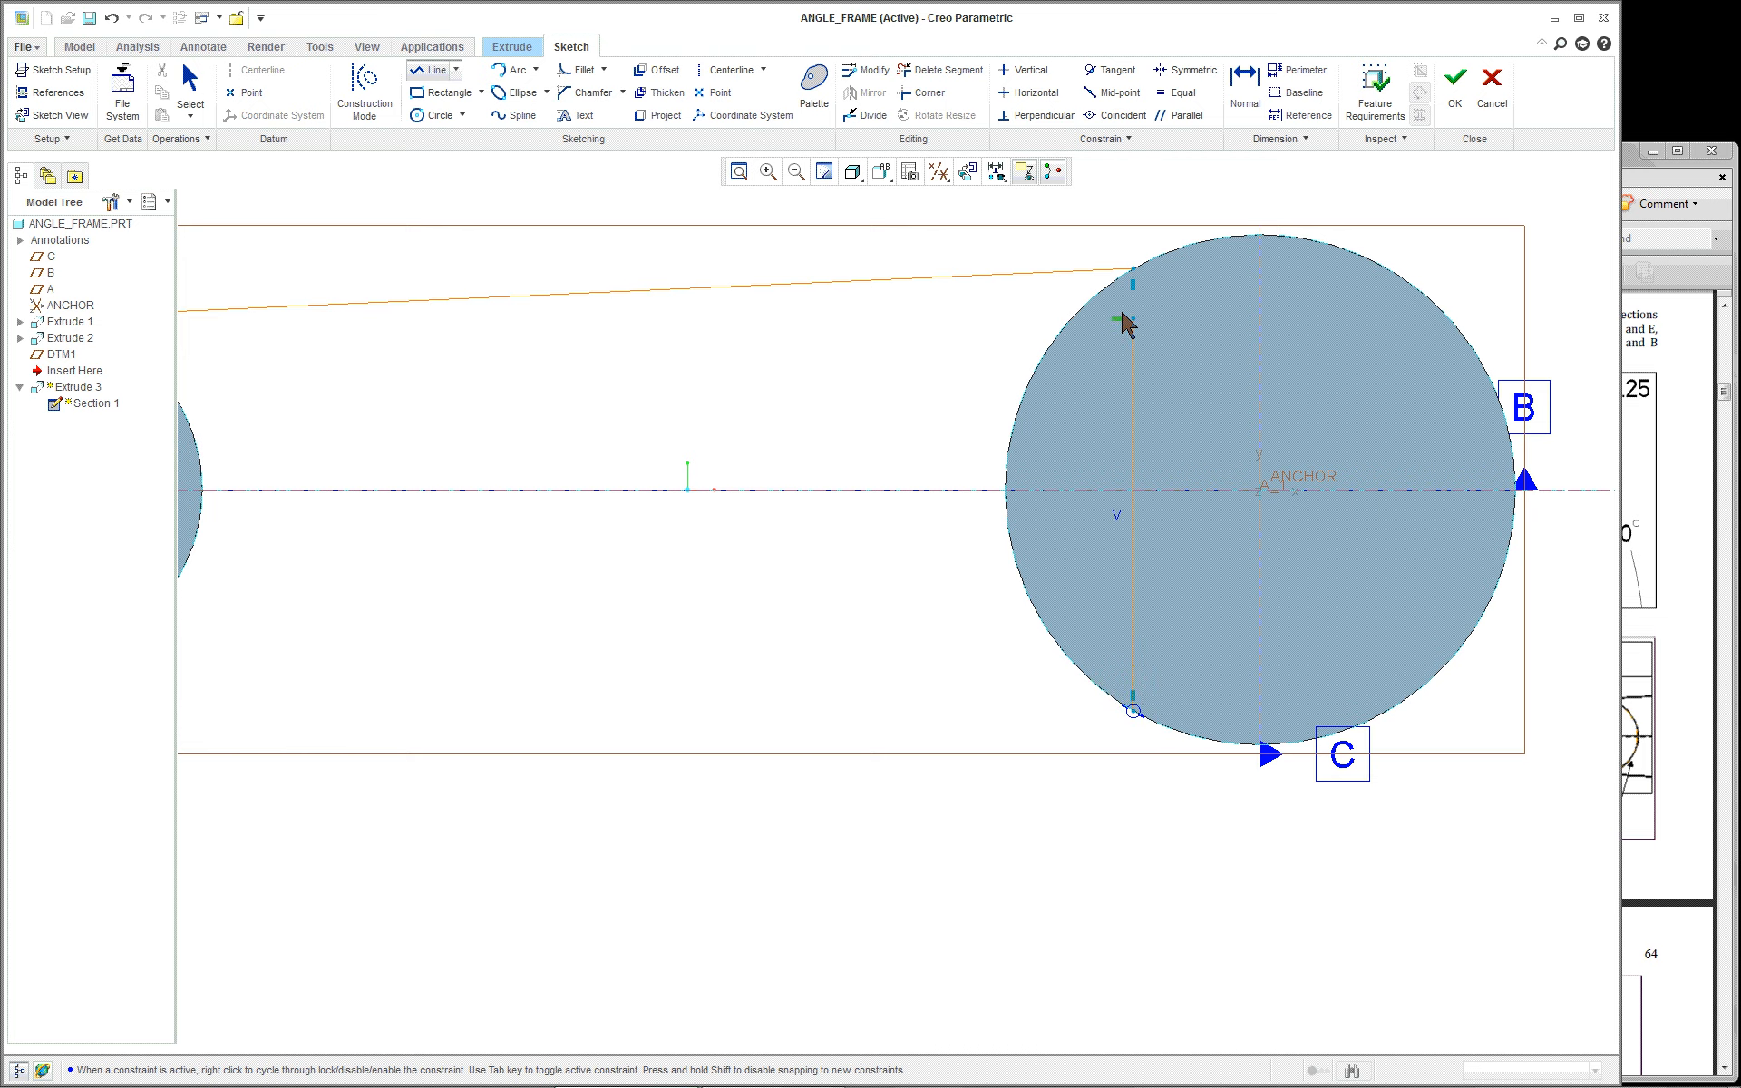
scroll(508, 733, "up", 3)
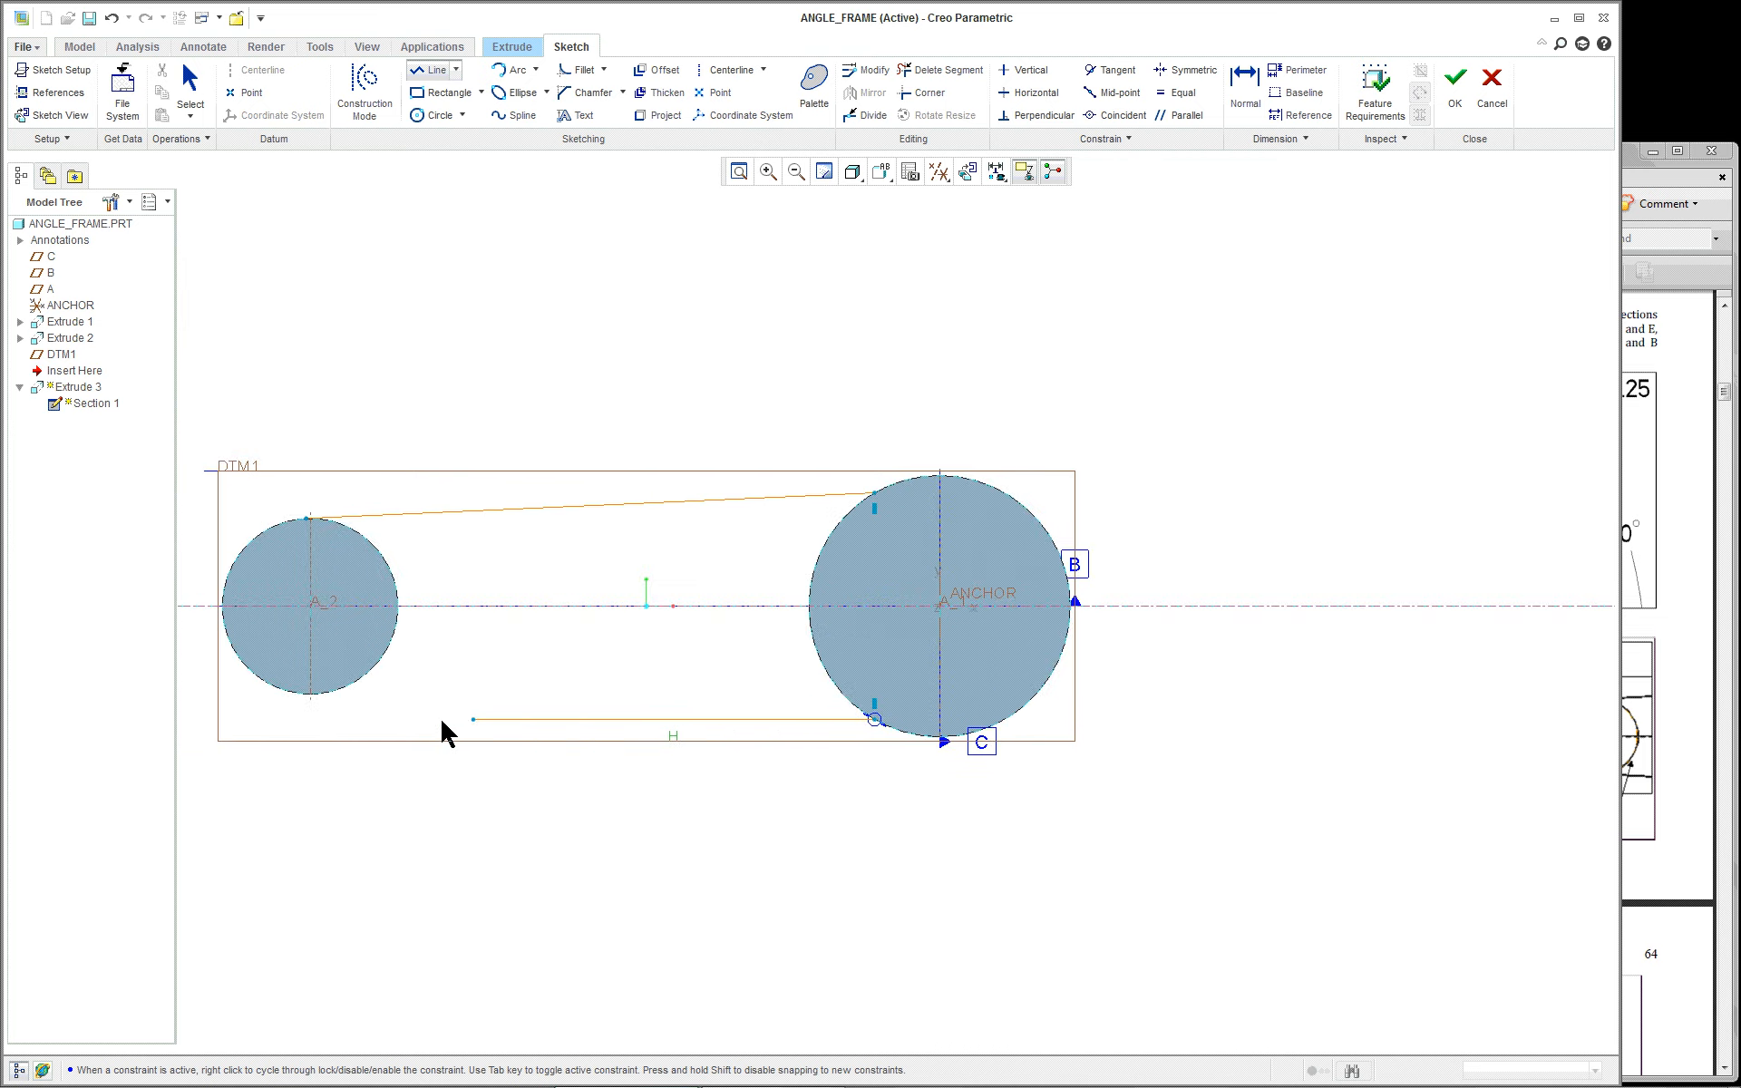
scroll(399, 721, "down", 4)
scroll(335, 712, "up", 2)
scroll(241, 692, "up", 3)
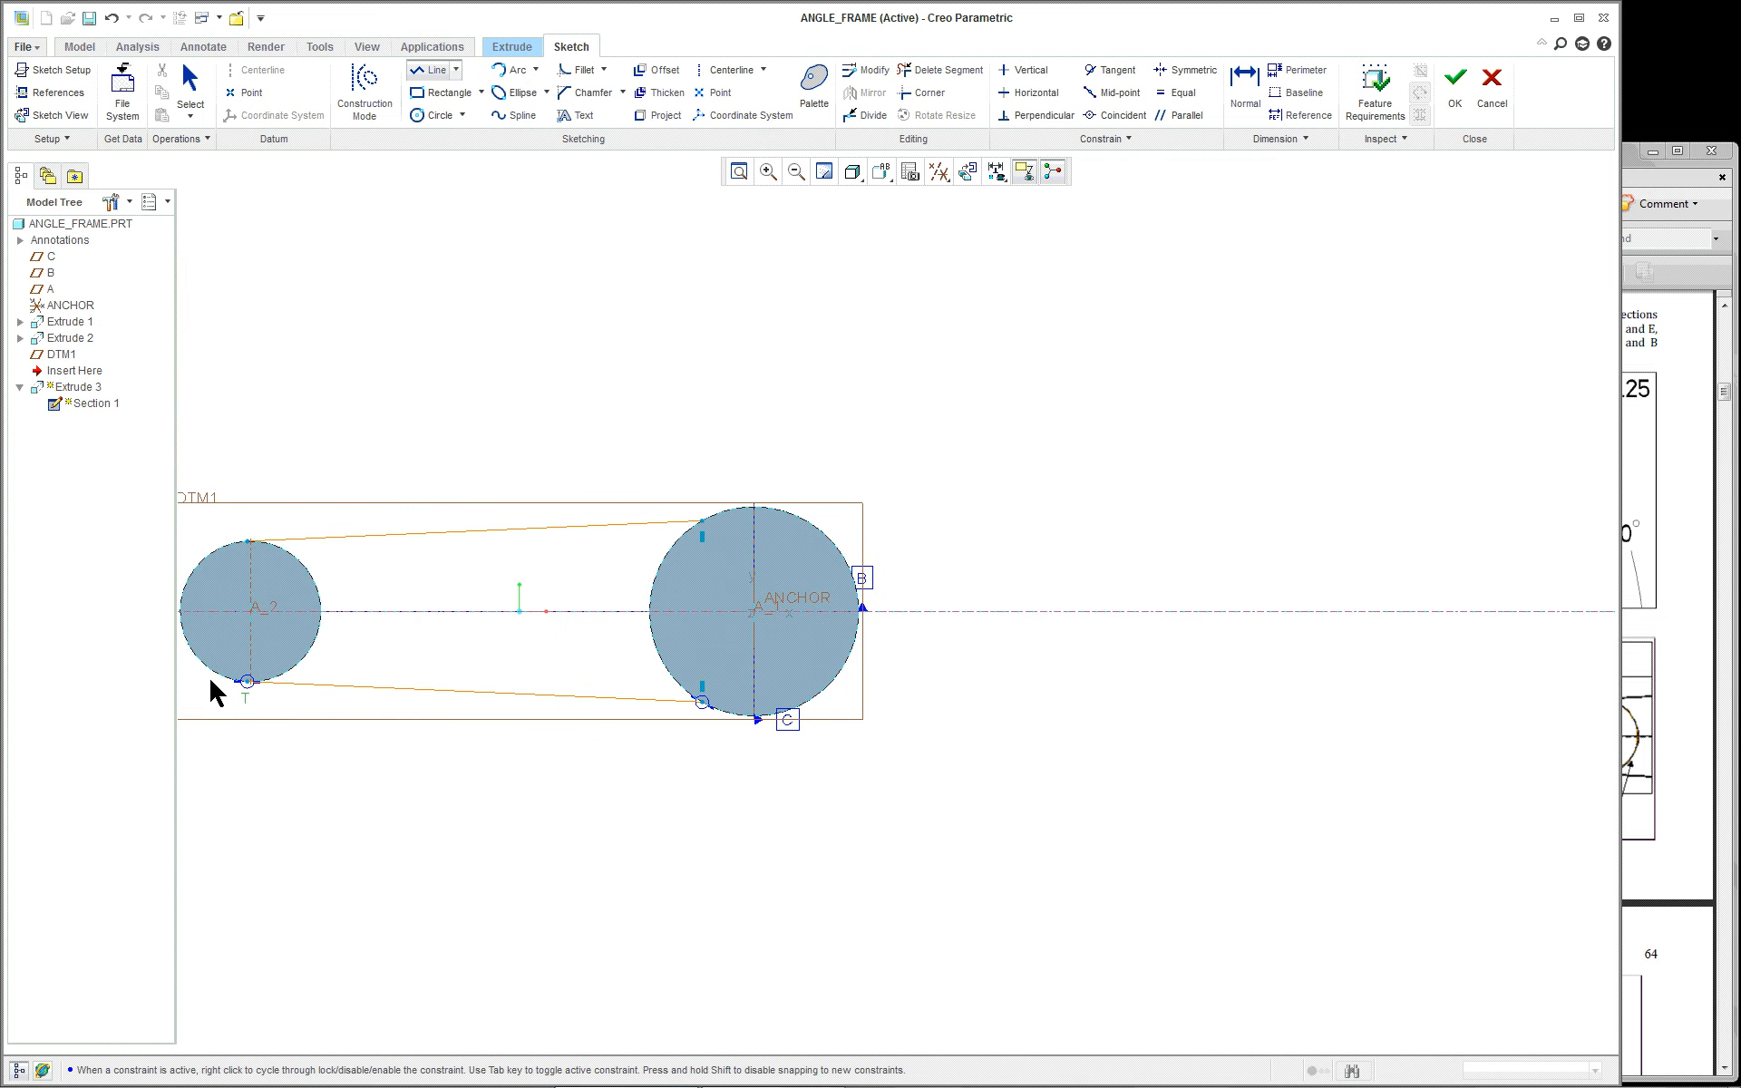
scroll(214, 684, "down", 5)
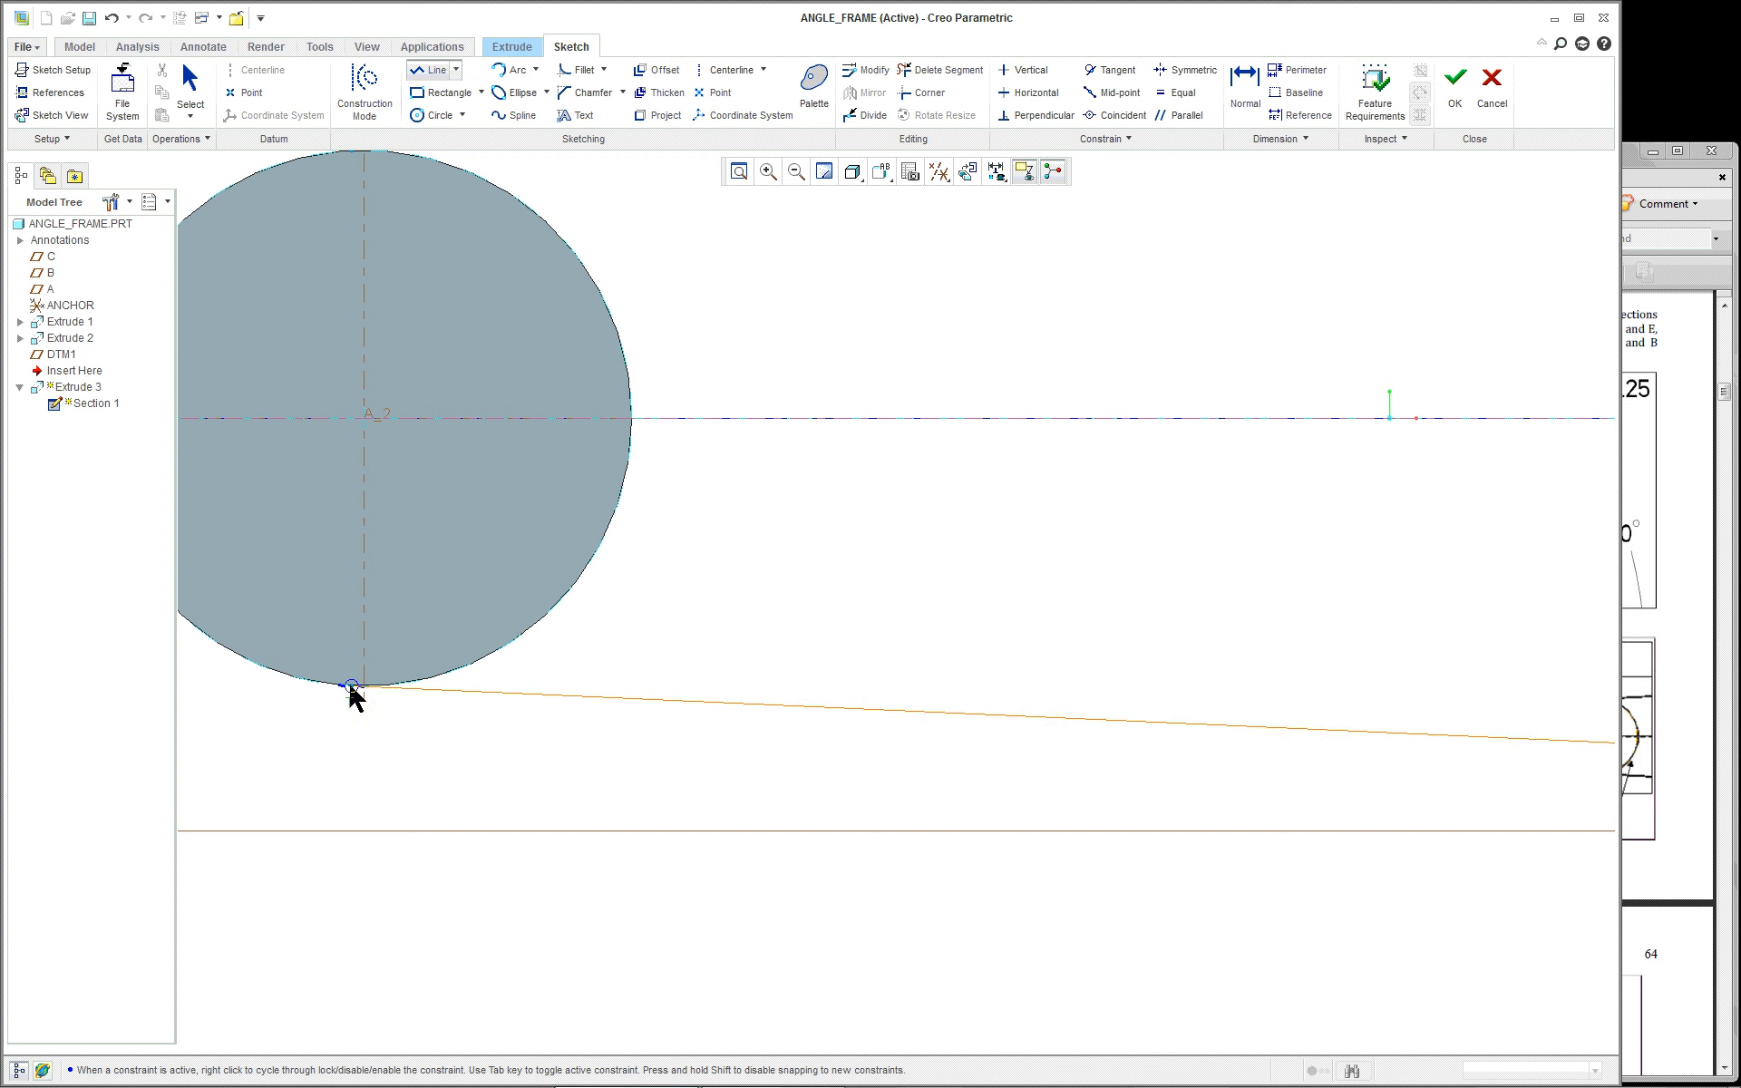
left_click(433, 675)
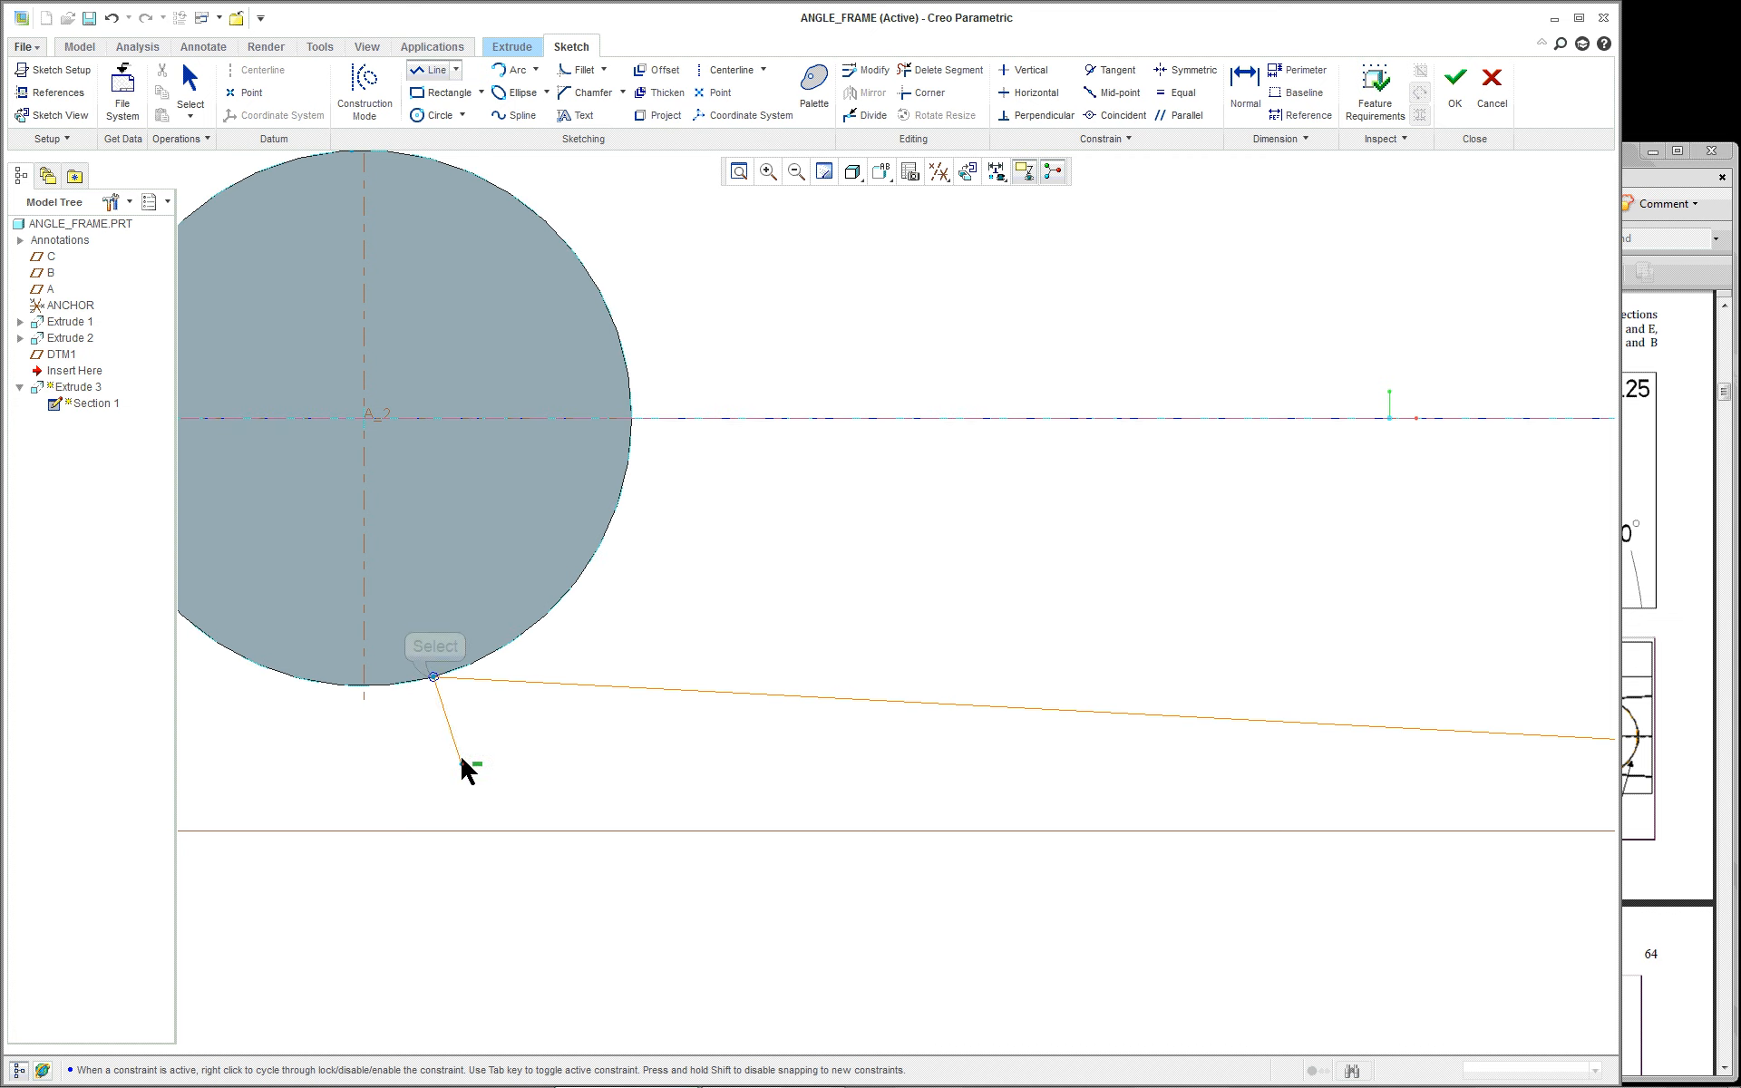
middle_click(585, 764)
middle_click(584, 757)
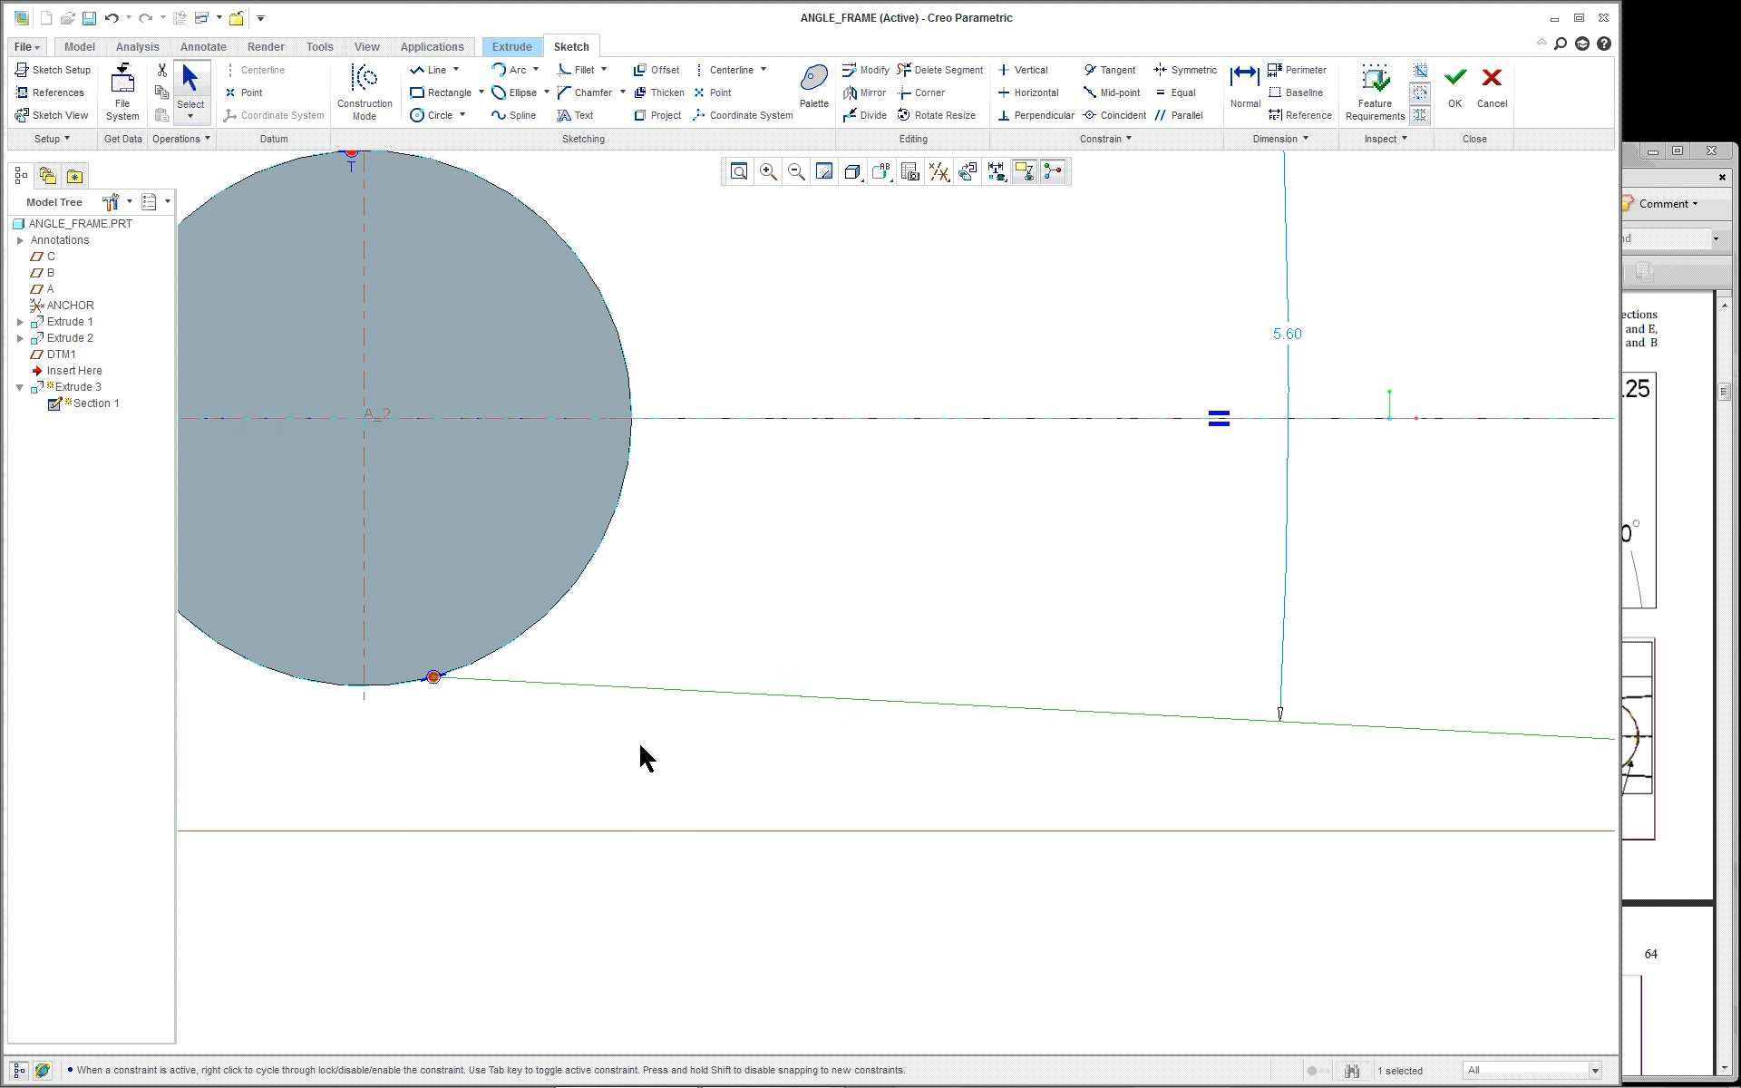
Step: Apply a Tangent constraint between the lower line and the small circle
scroll(638, 748, "down", 4)
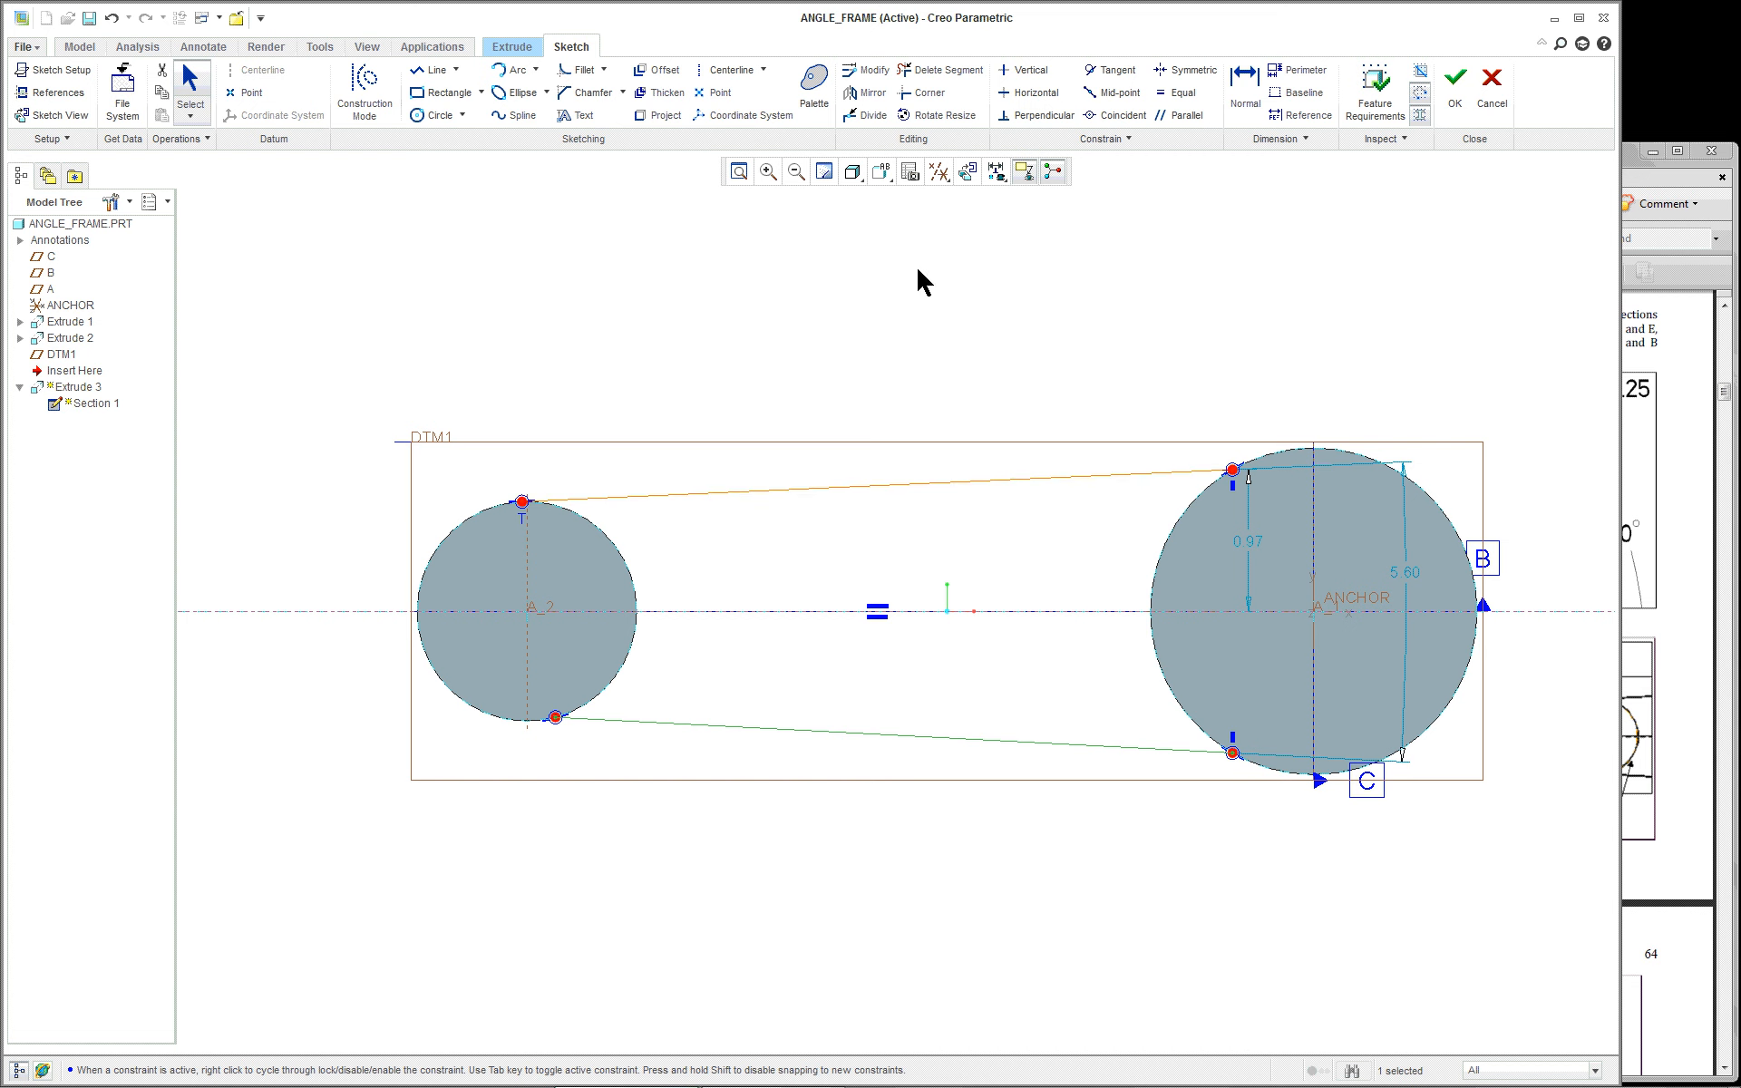
left_click(1119, 80)
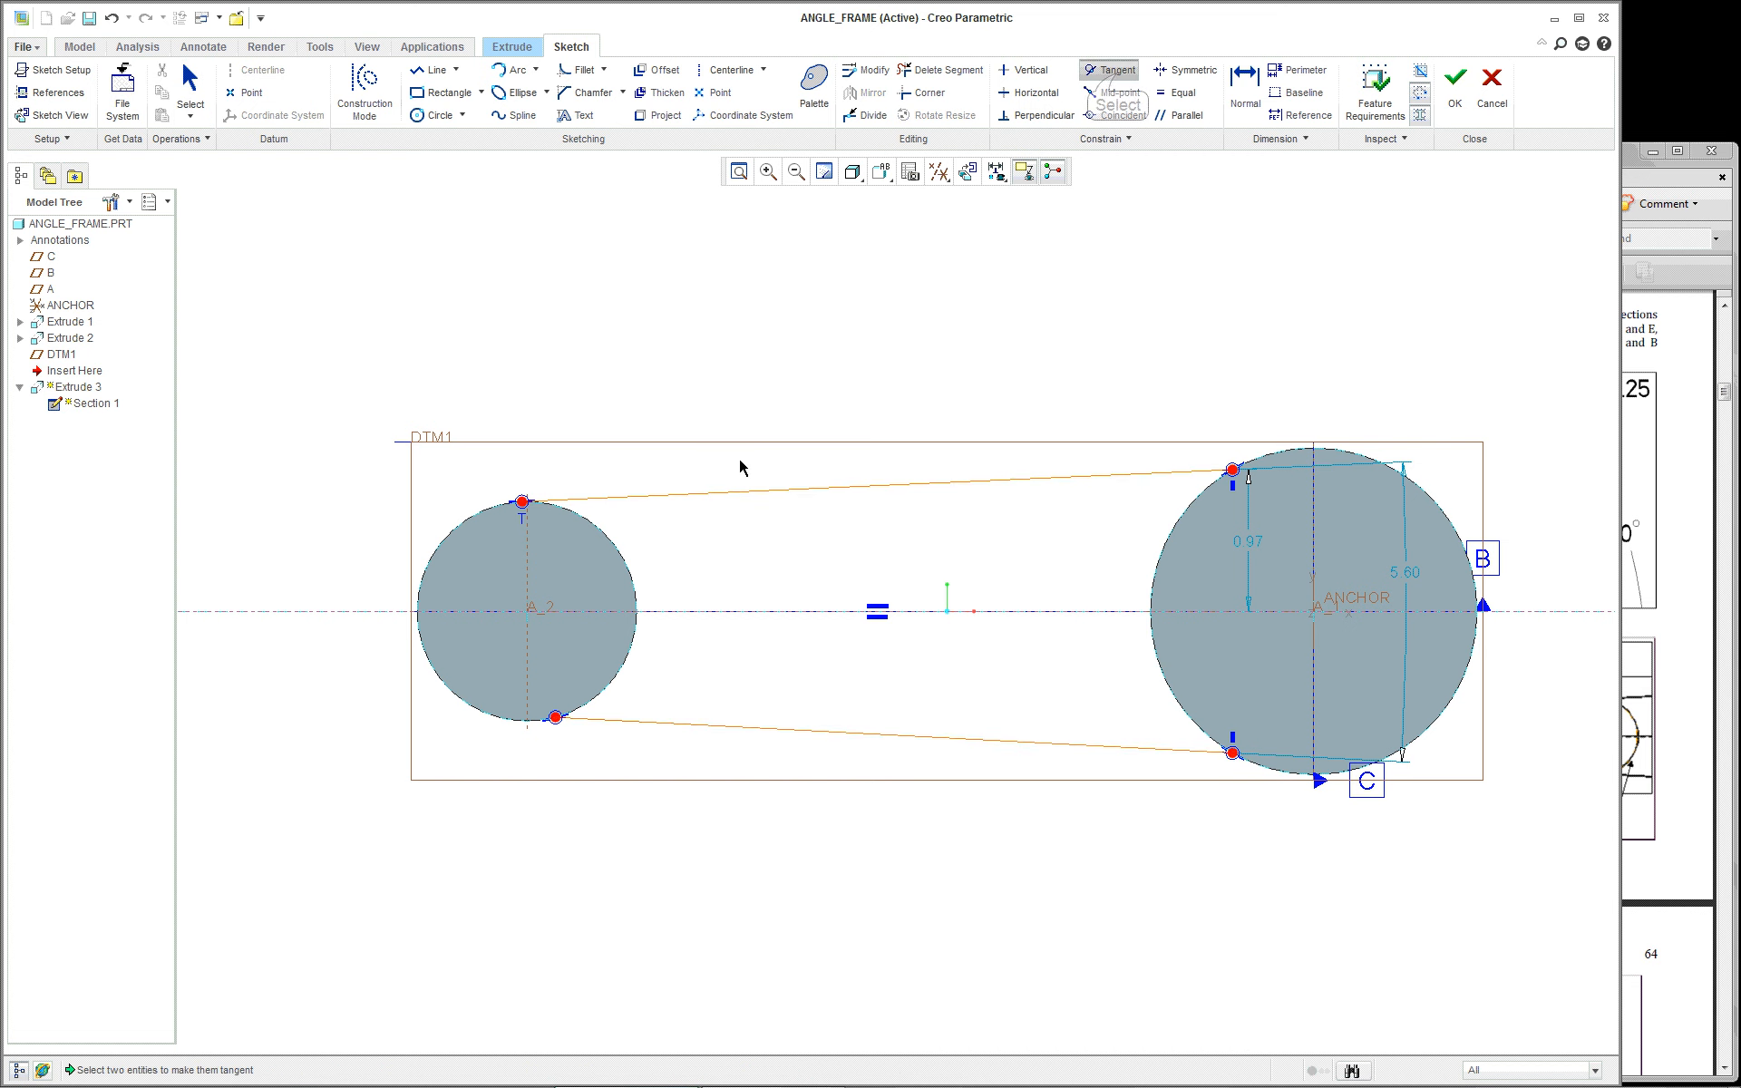
left_click(645, 721)
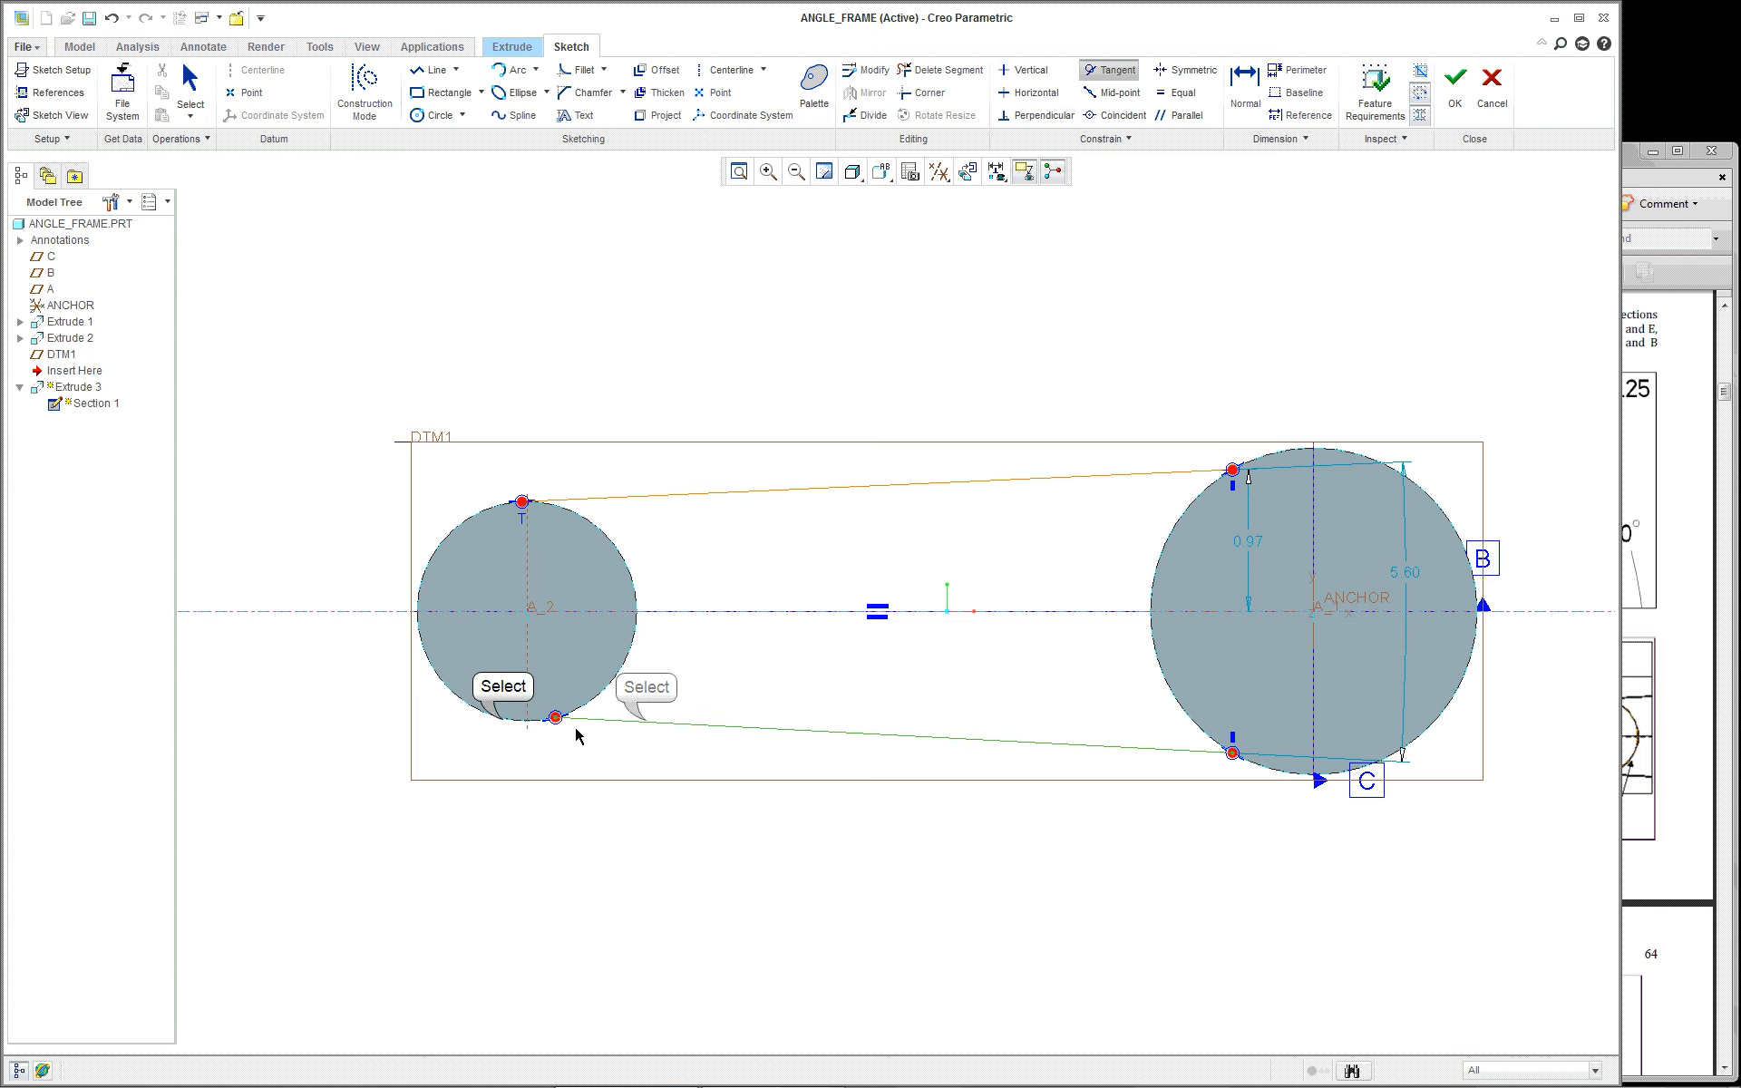
left_click(501, 718)
scroll(591, 777, "down", 3)
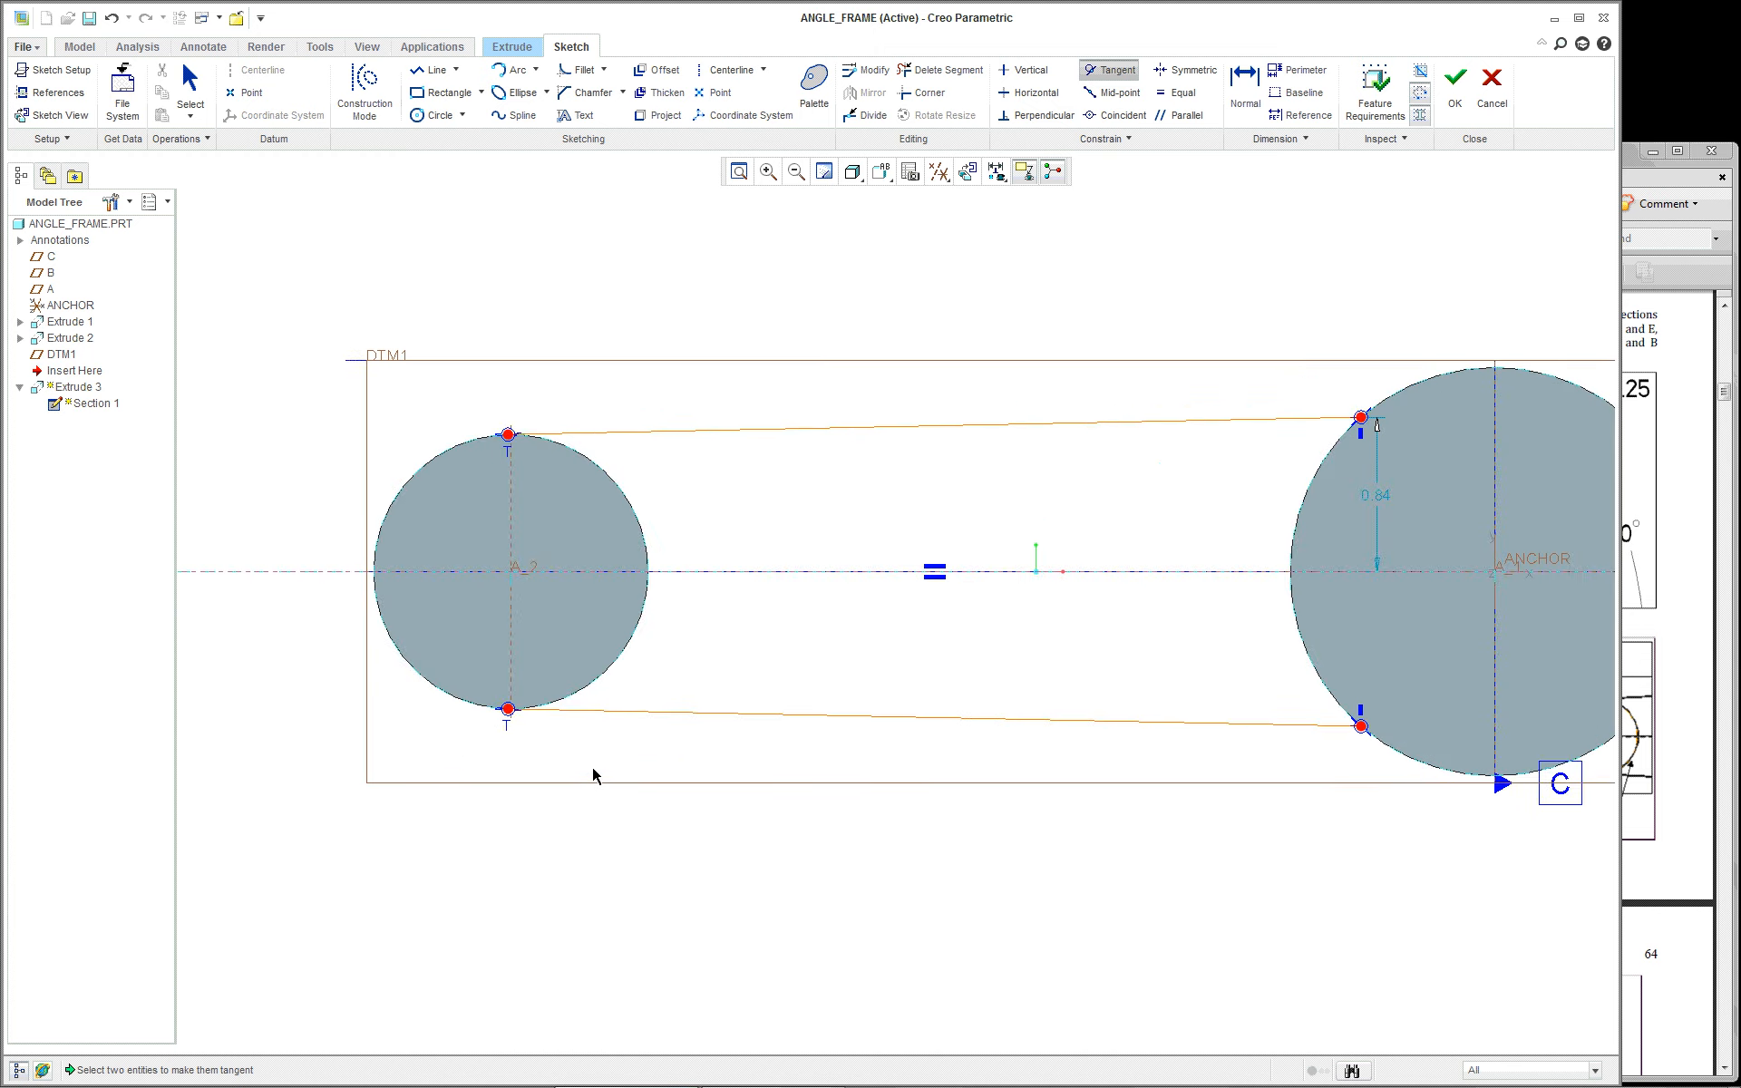
scroll(657, 760, "up", 3)
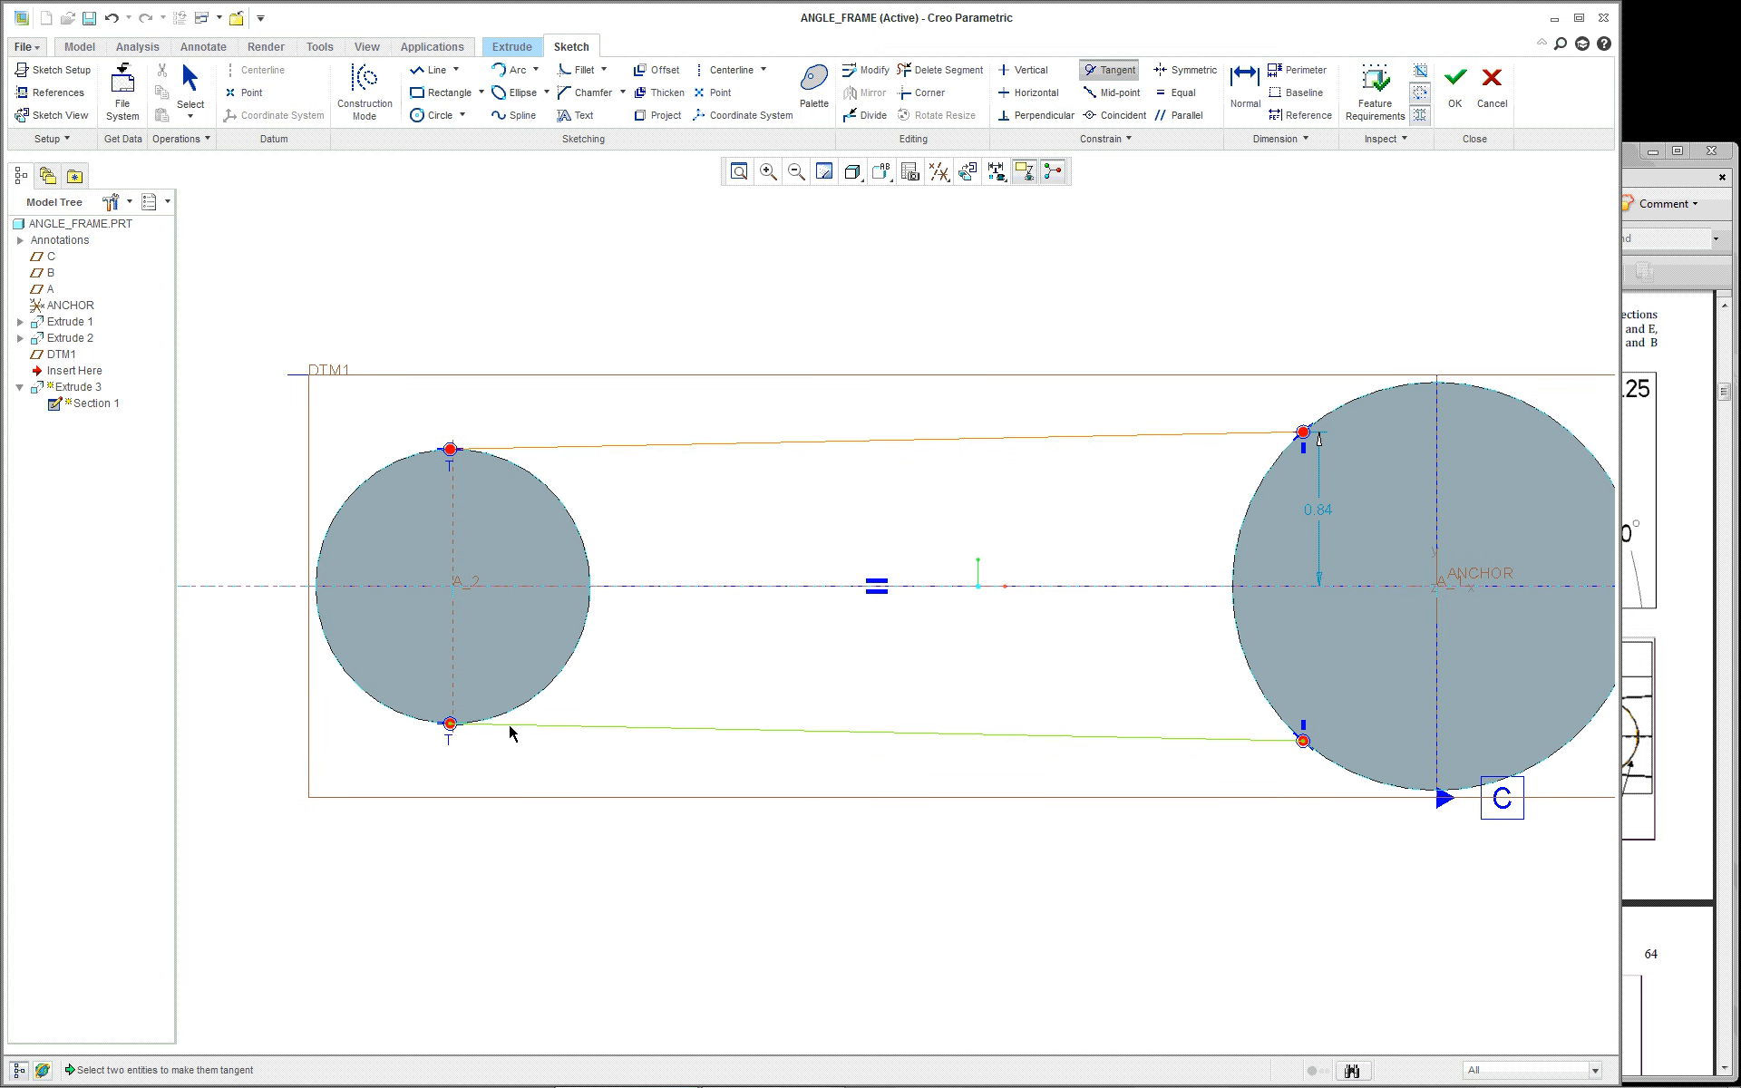
Step: Draw a Center and Ends arc about the small circle's centre, along its inner side from the upper line's endpoint to the lower line's endpoint
right_click(684, 626)
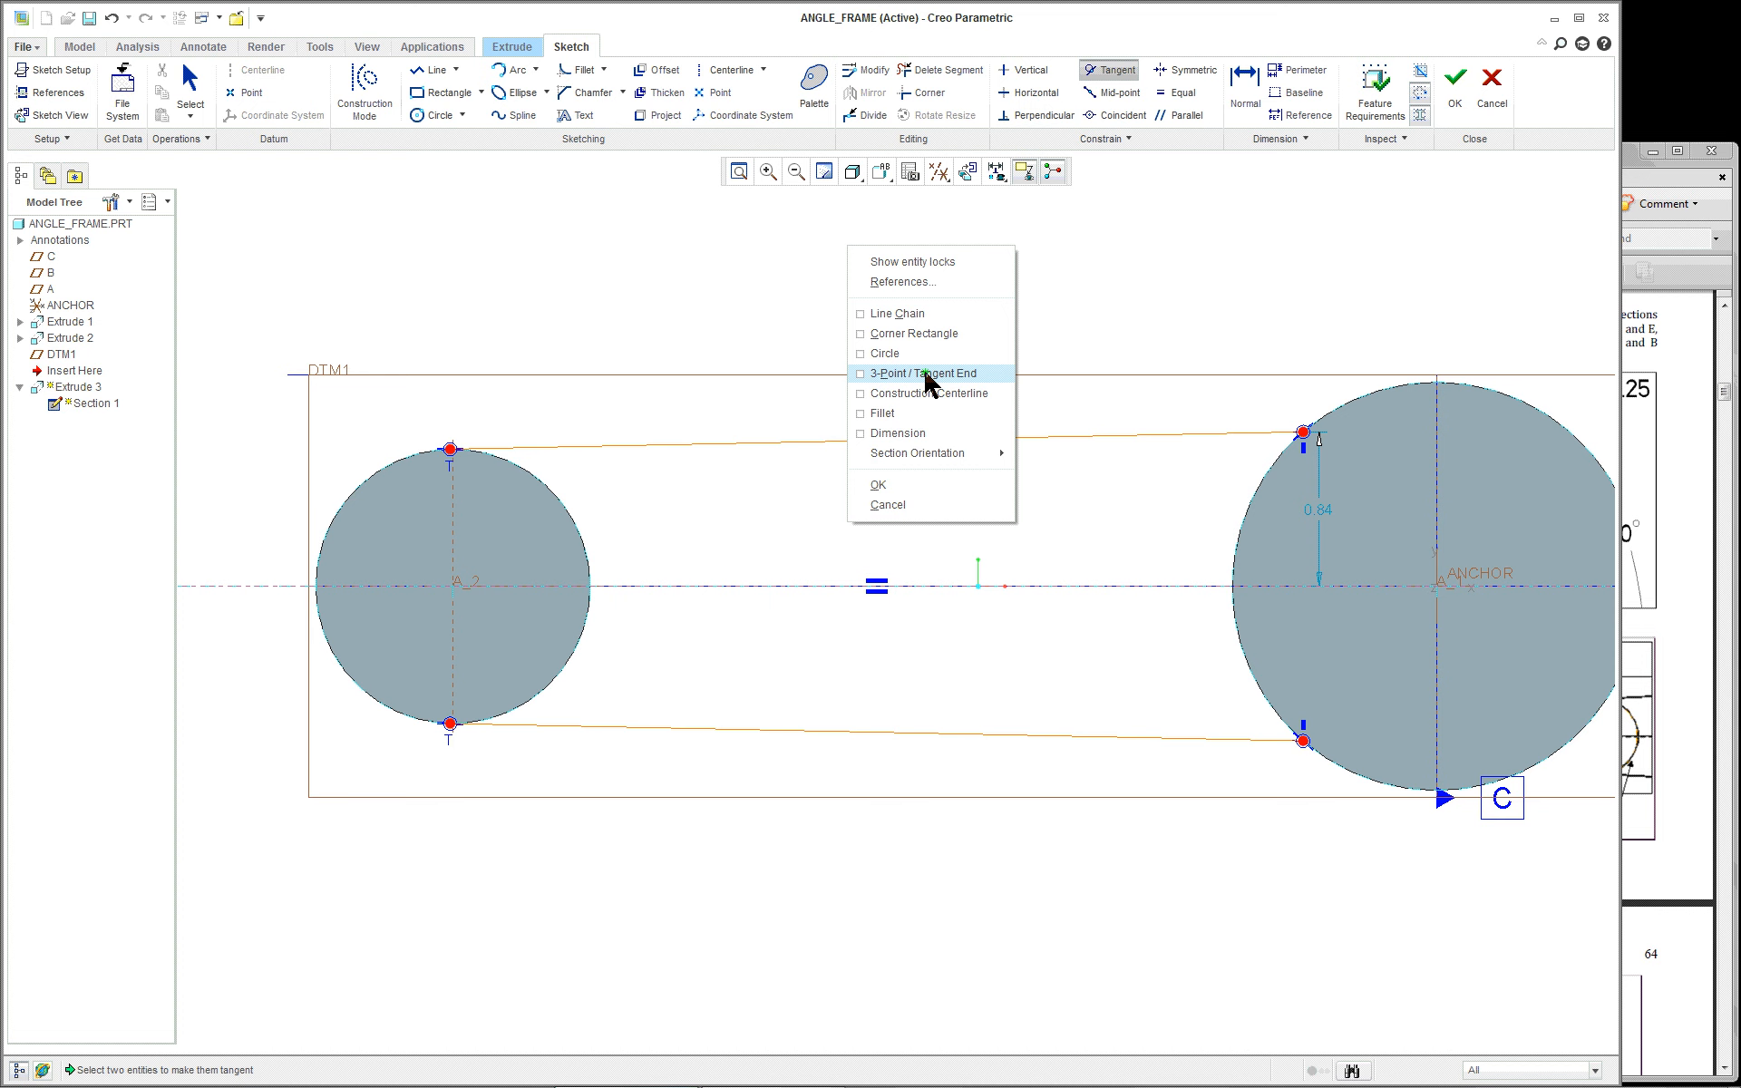
left_click(758, 311)
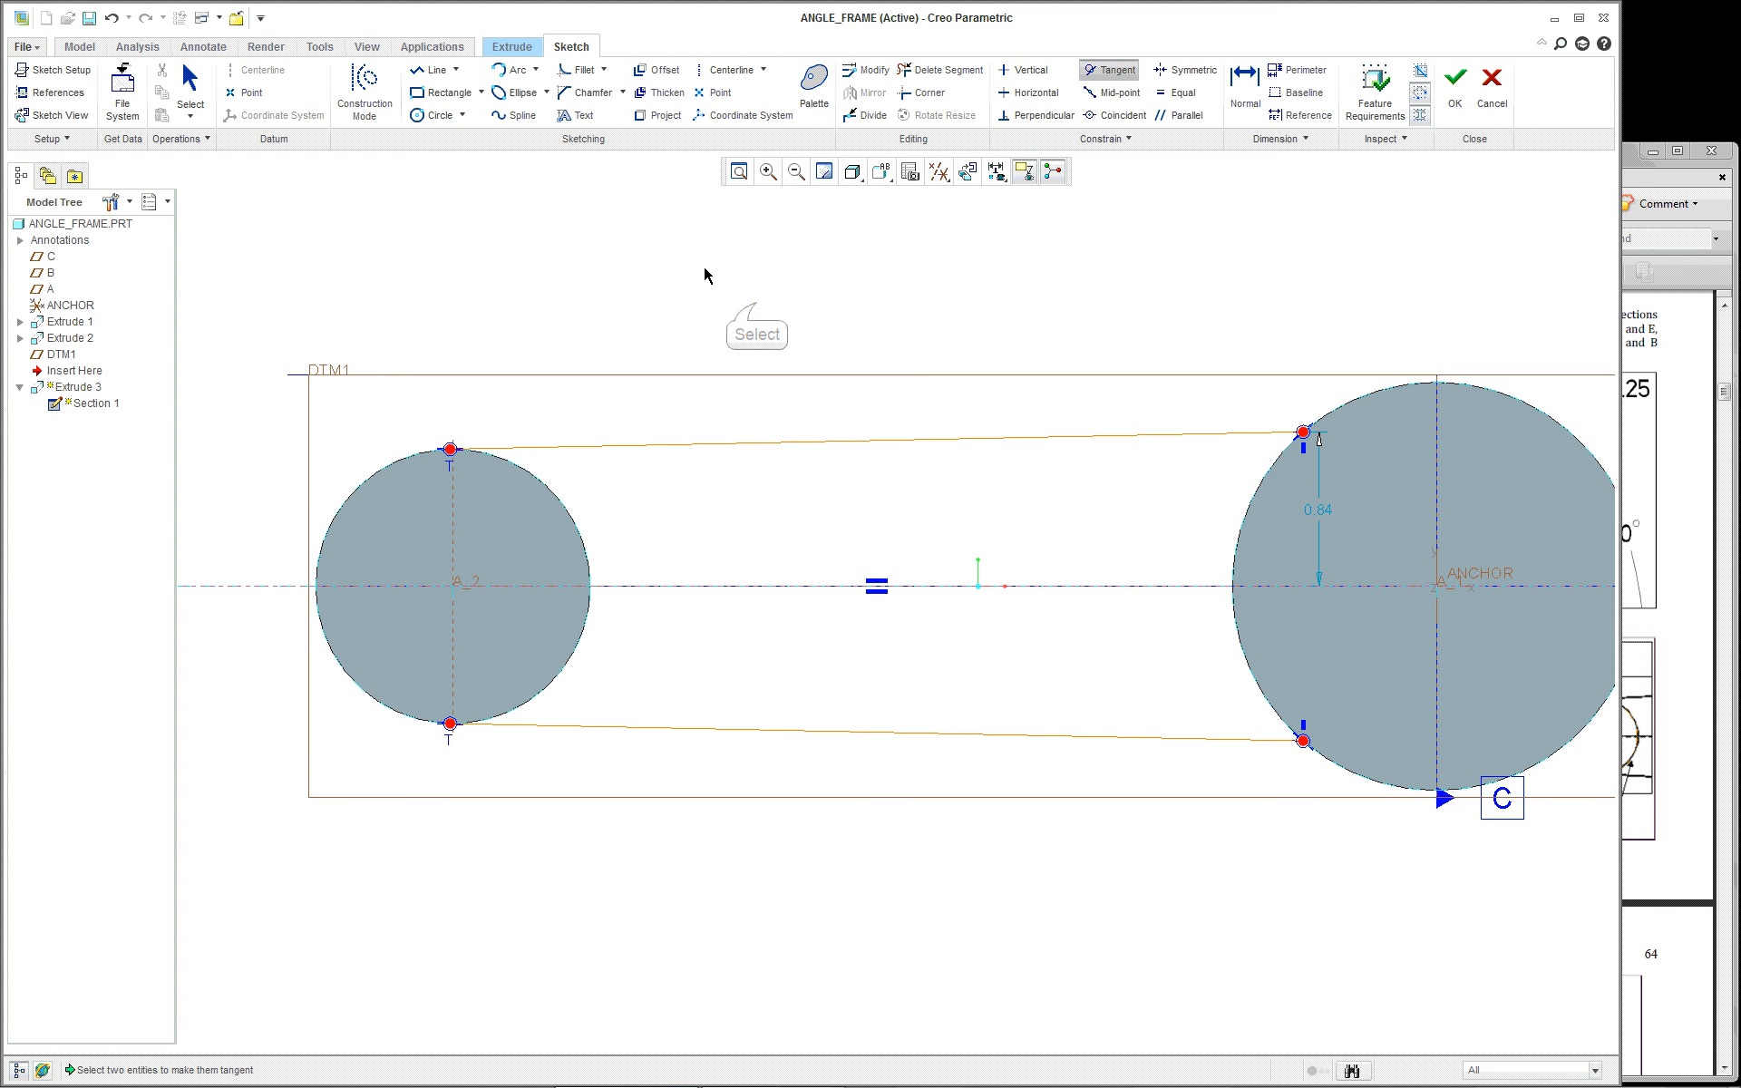
left_click(537, 71)
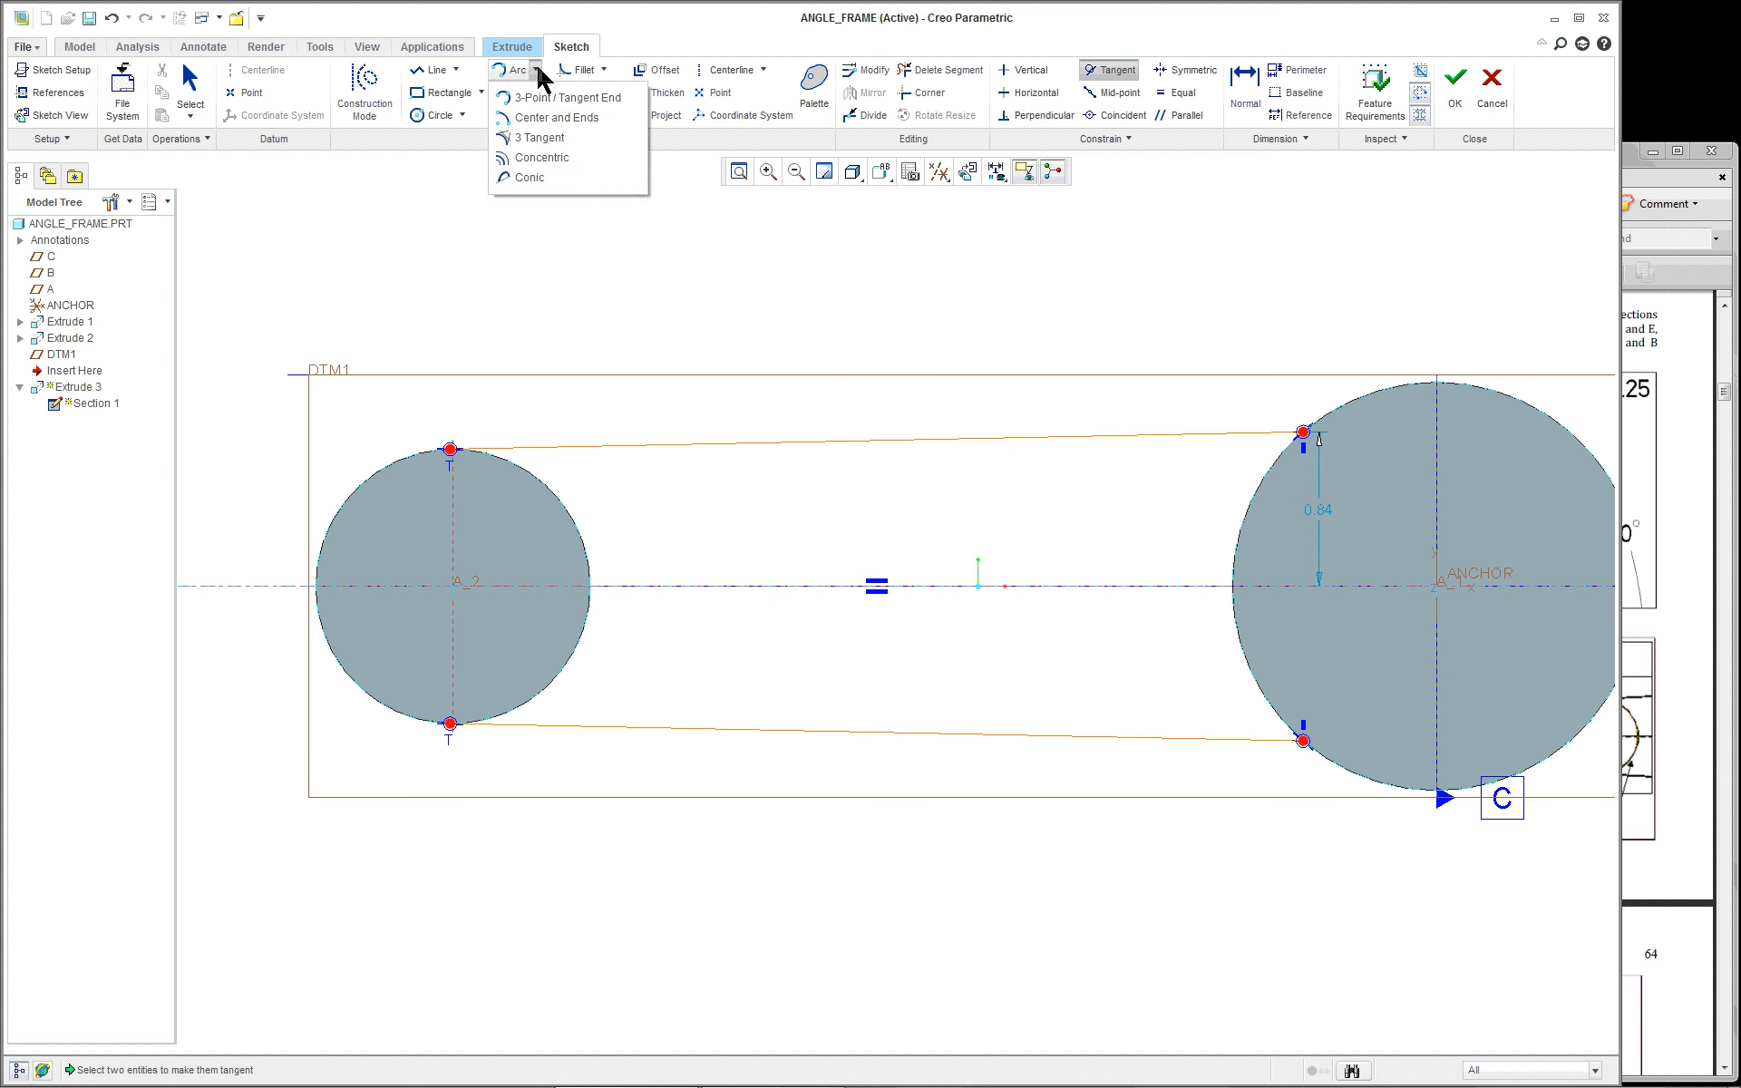
left_click(529, 121)
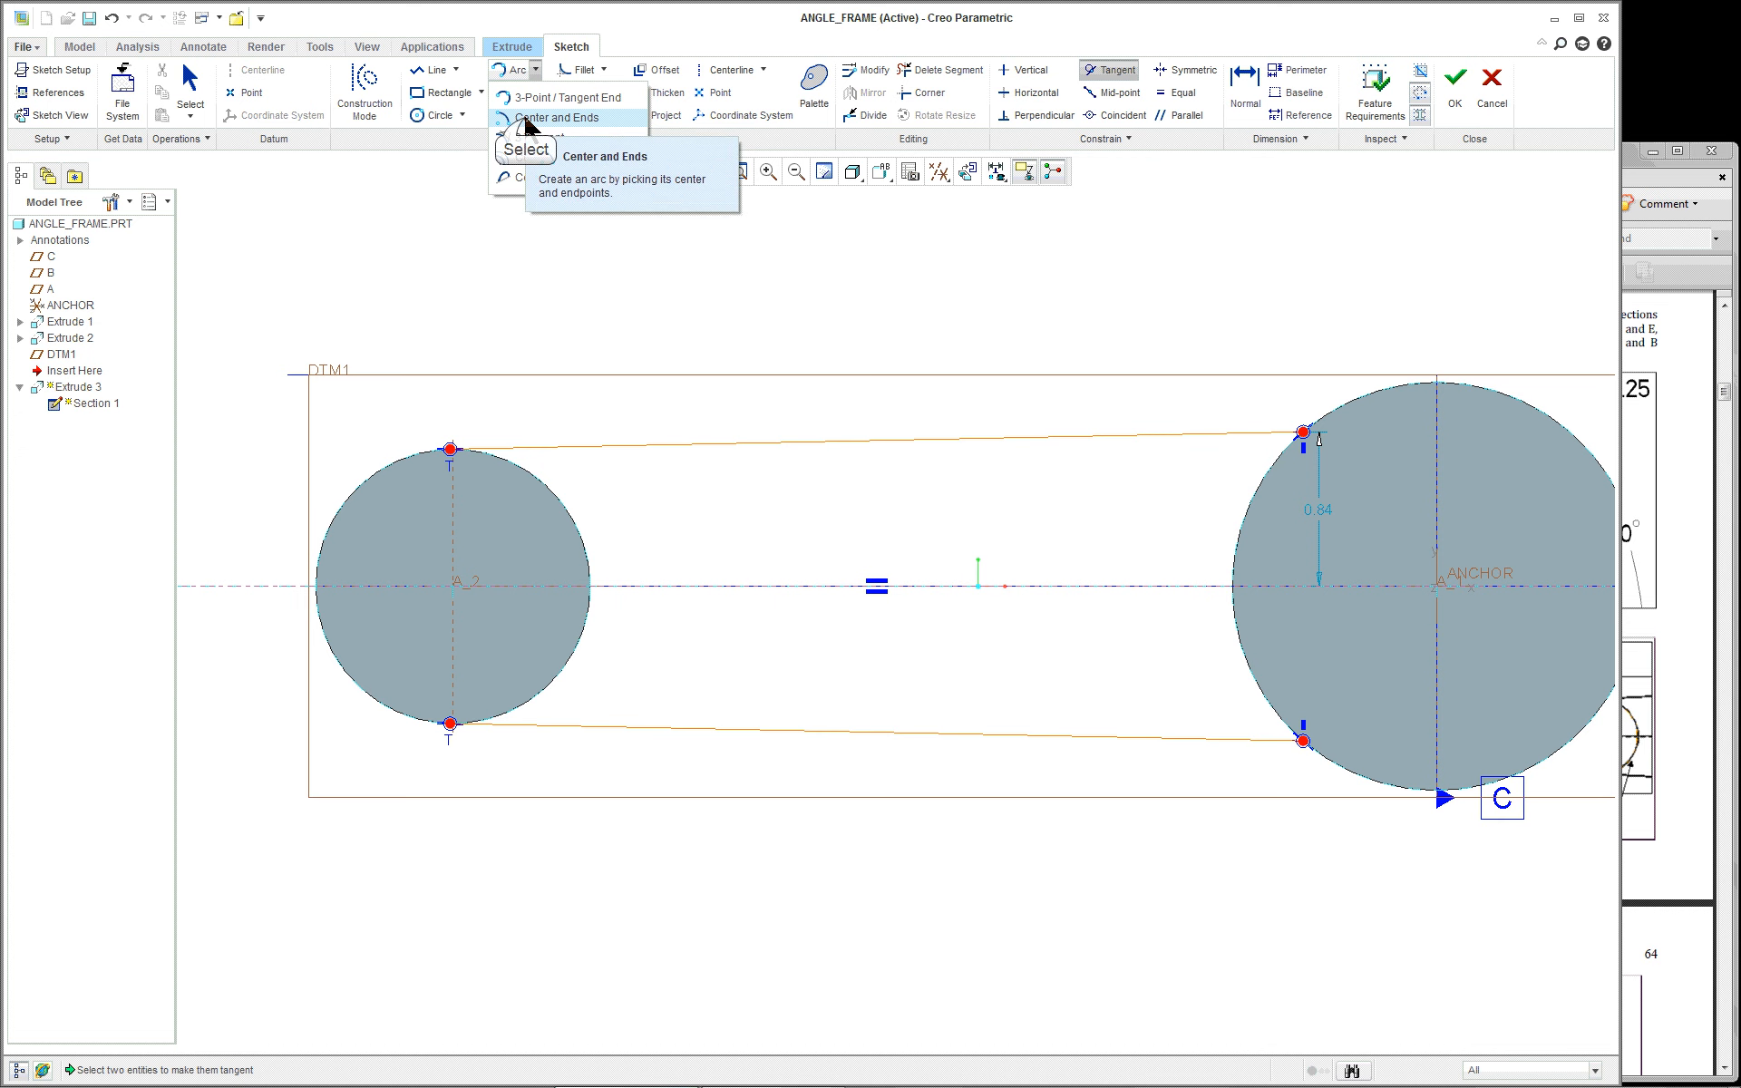
left_click(456, 587)
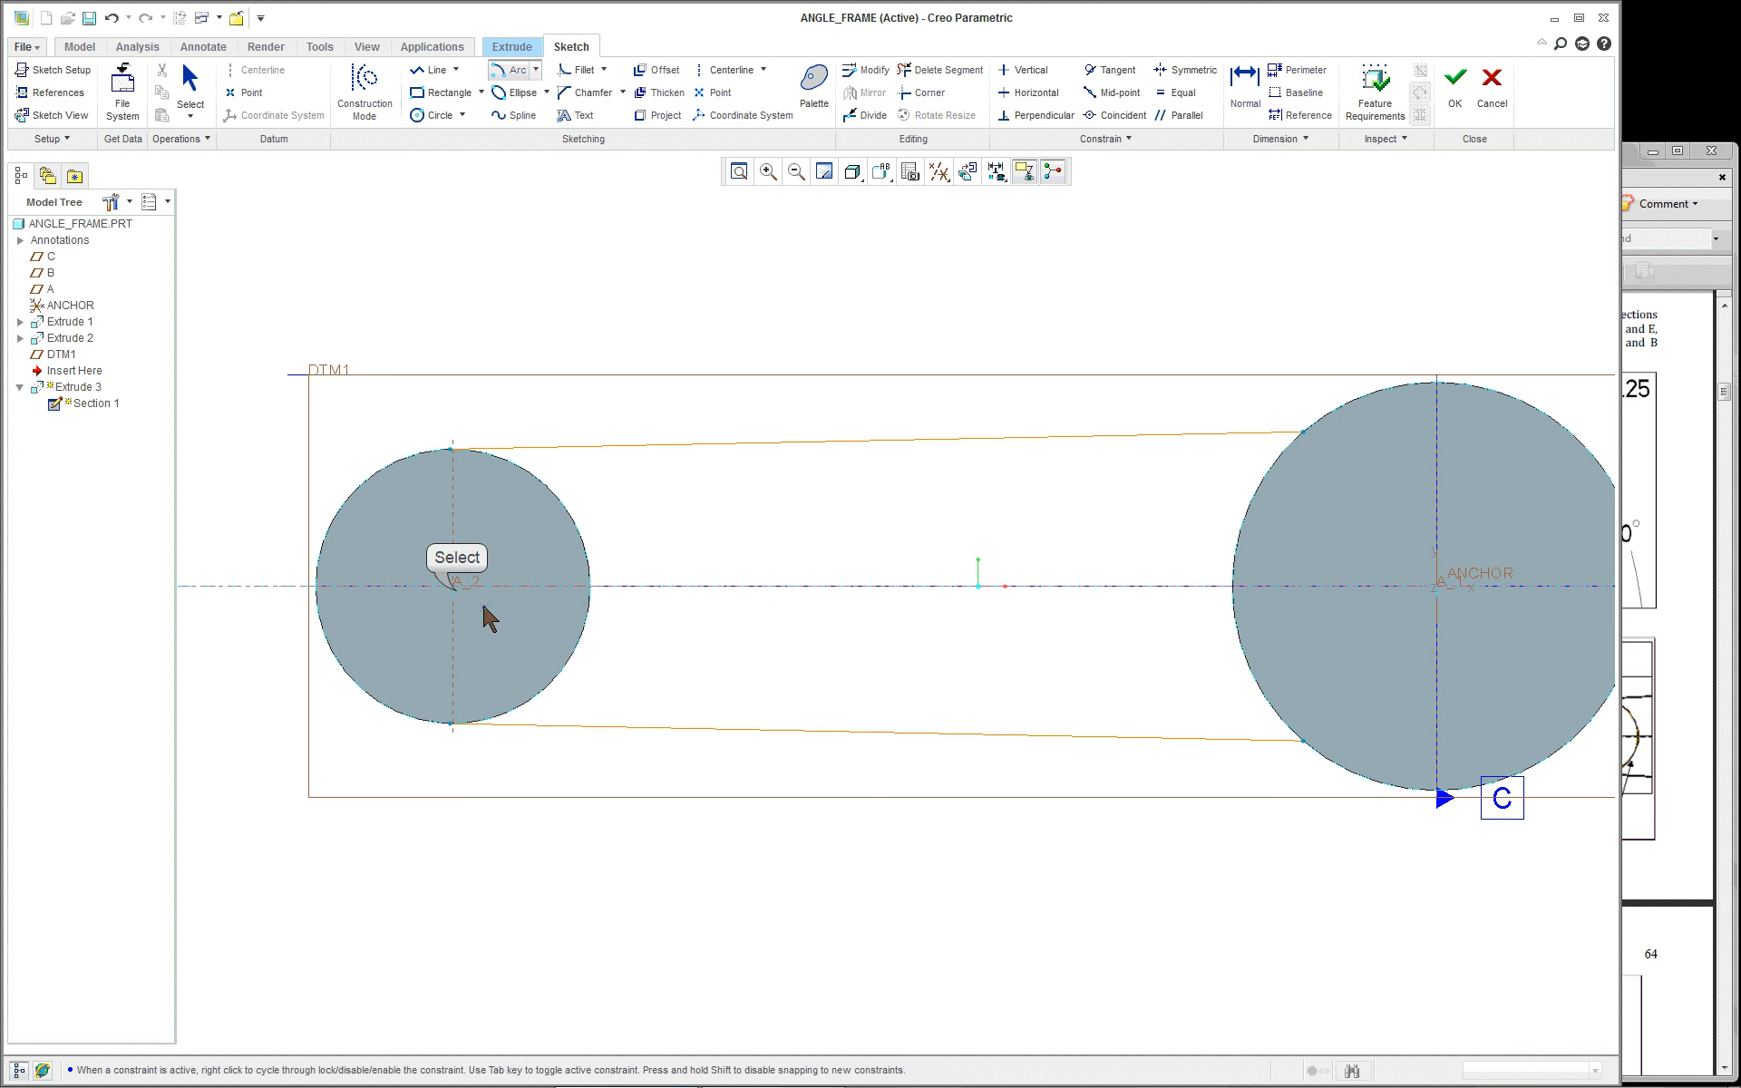
scroll(451, 451, "down", 3)
left_click(453, 445)
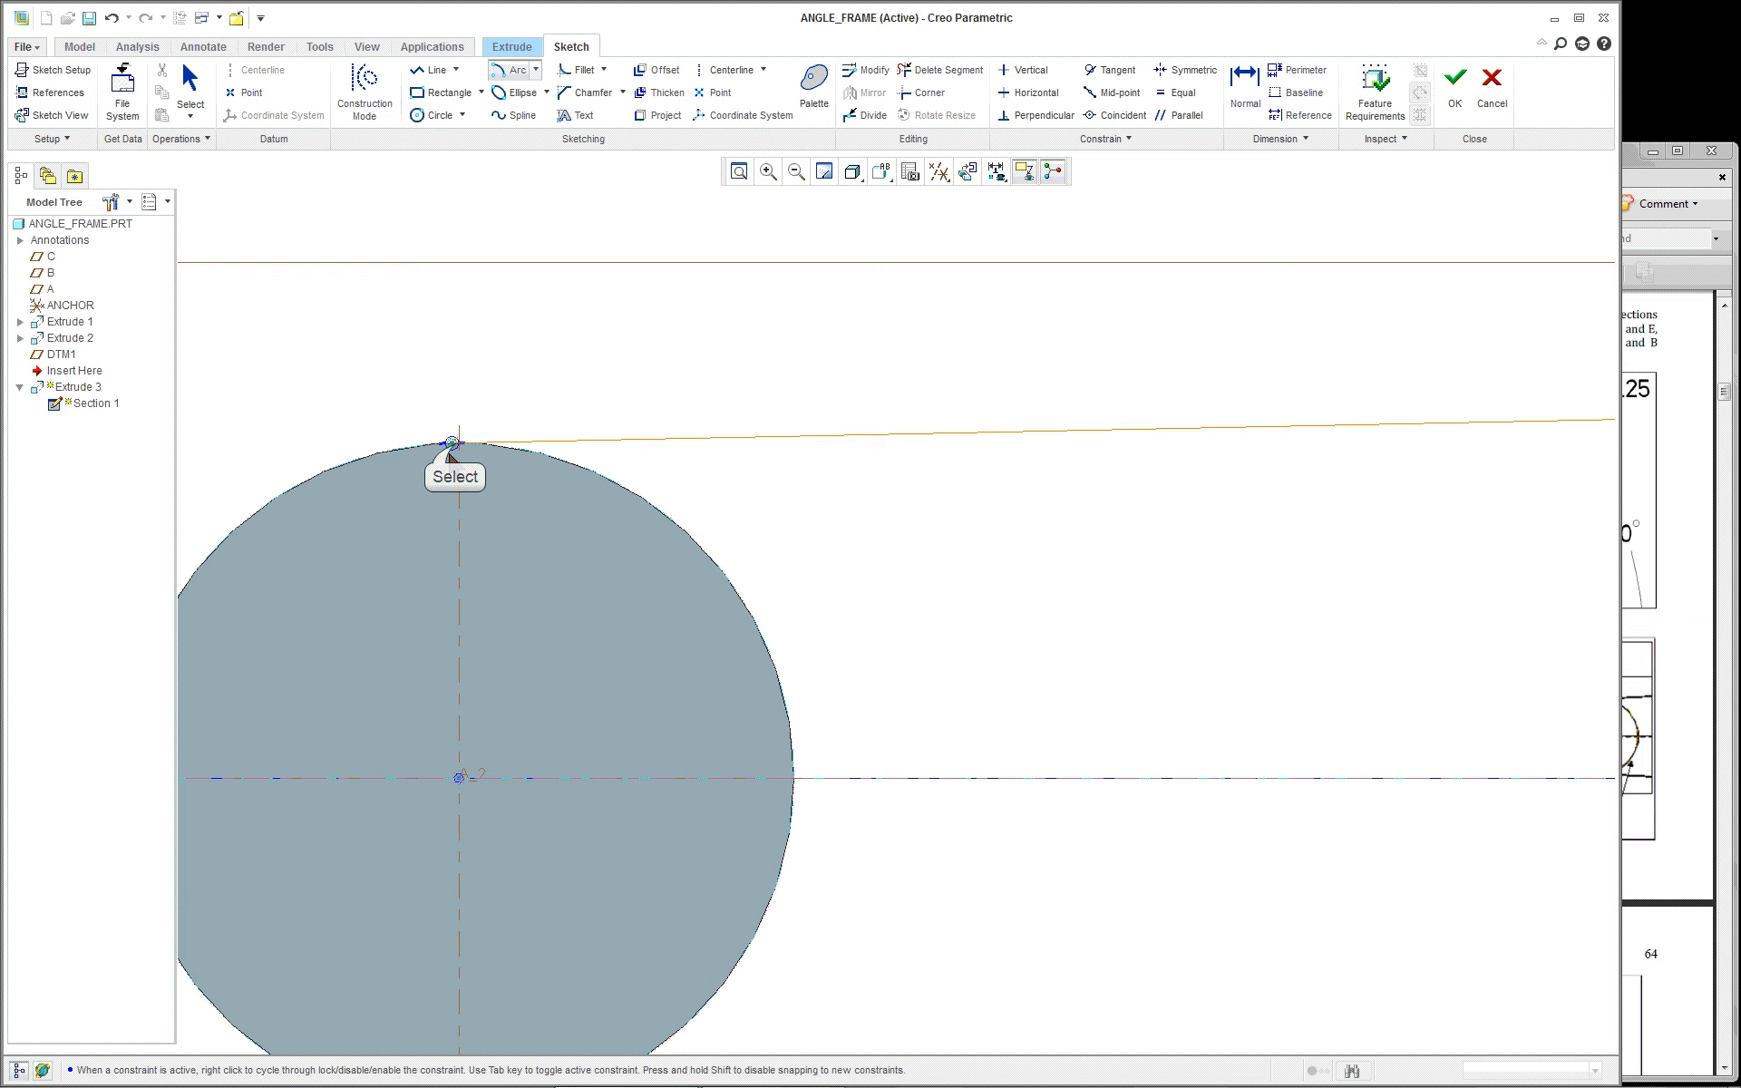
scroll(816, 698, "up", 3)
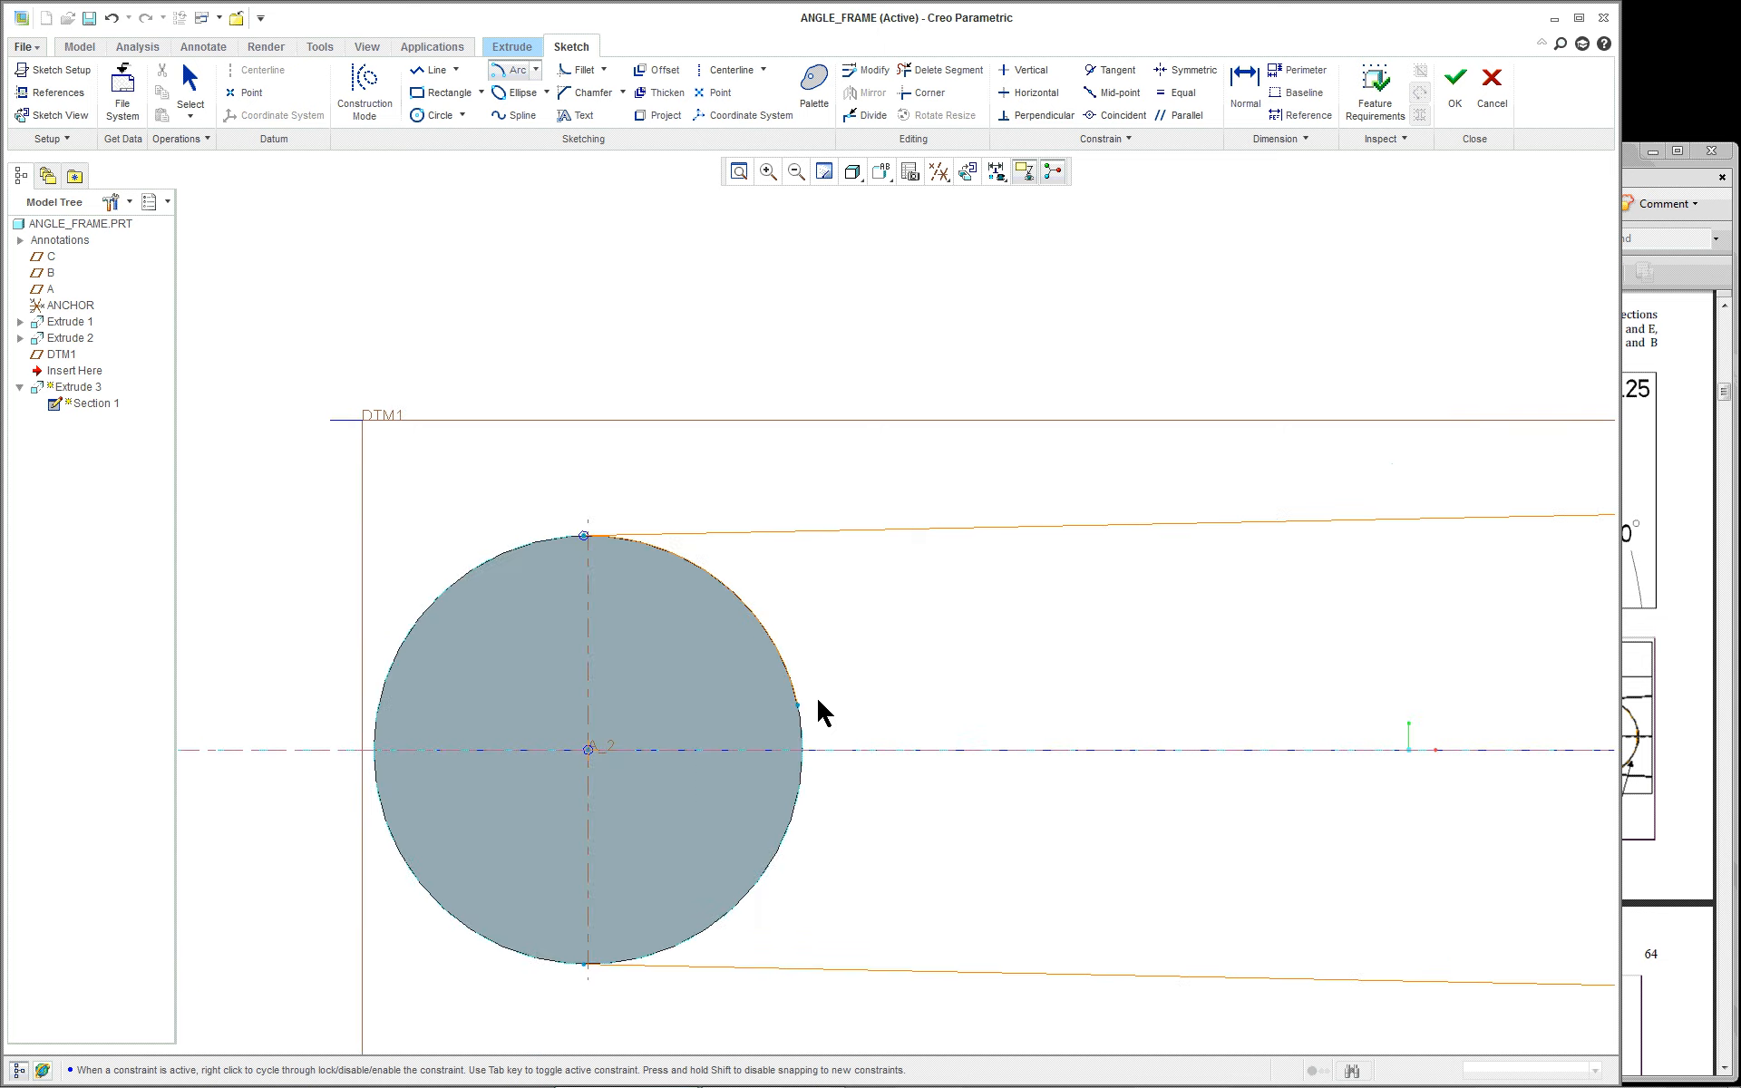
scroll(665, 917, "down", 5)
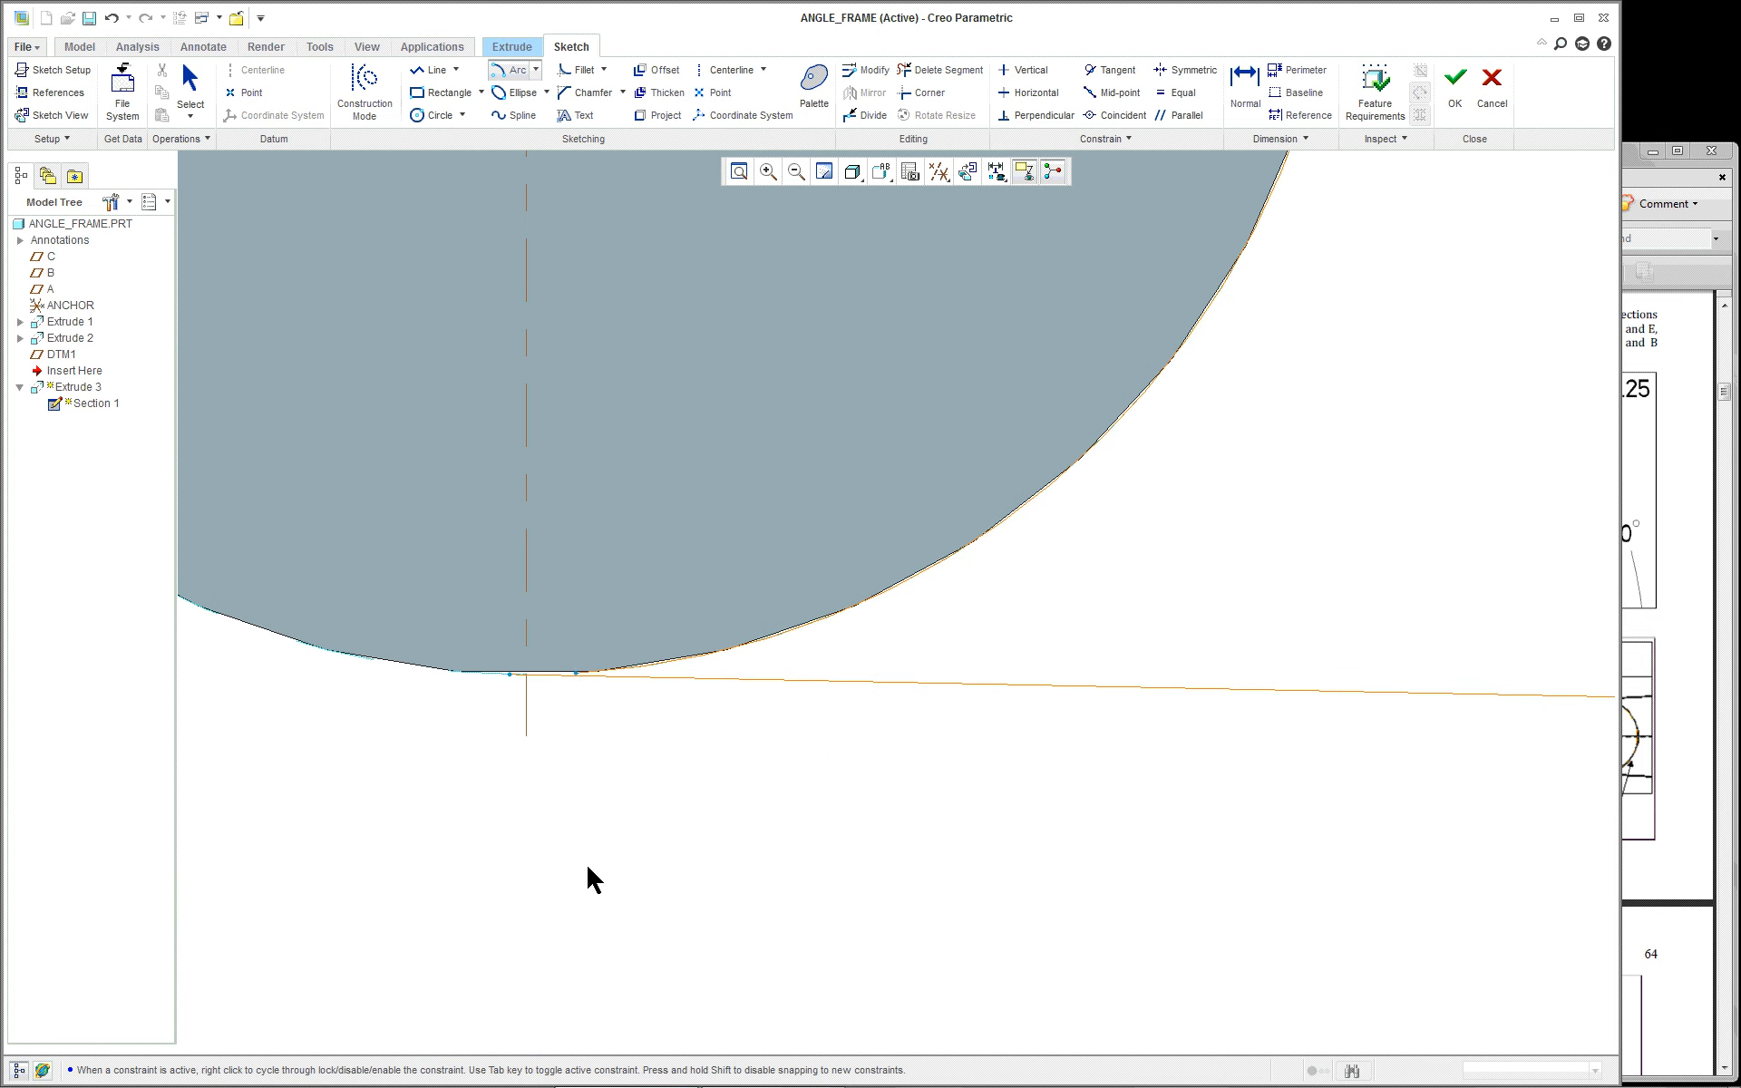
left_click(508, 675)
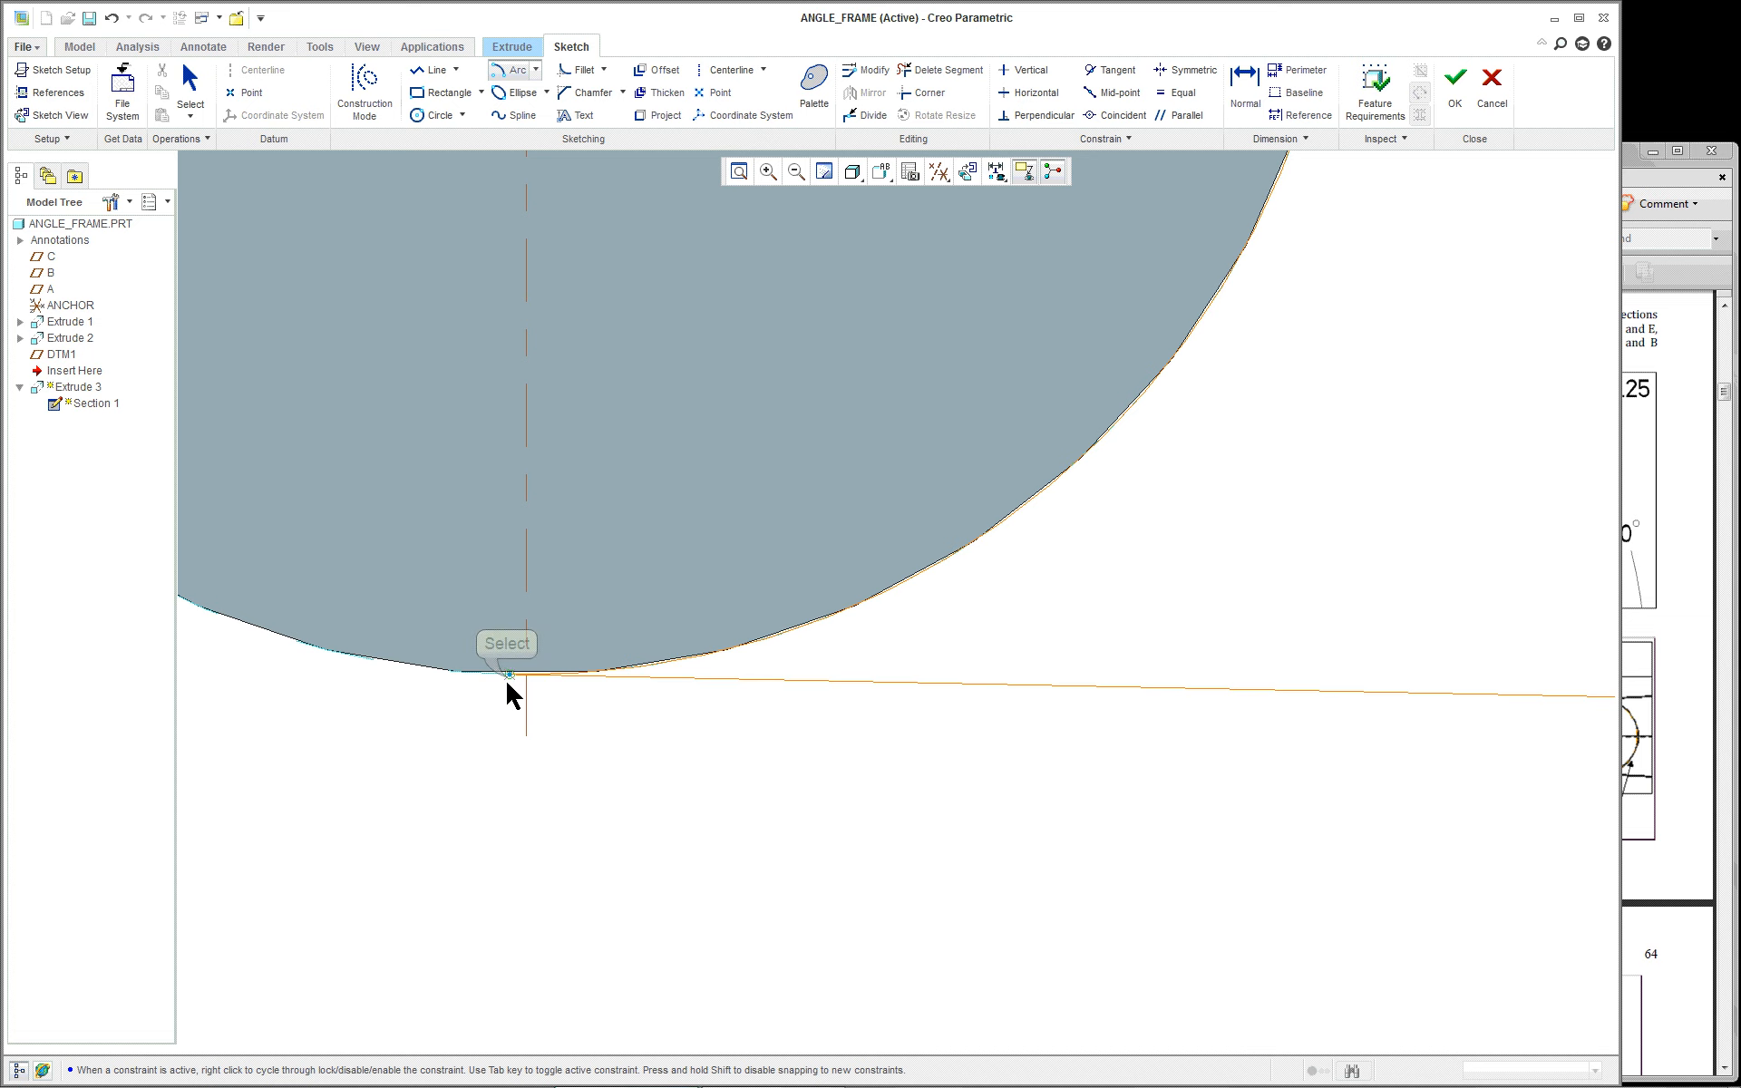
middle_click(687, 773)
scroll(716, 774, "up", 1)
scroll(723, 785, "up", 6)
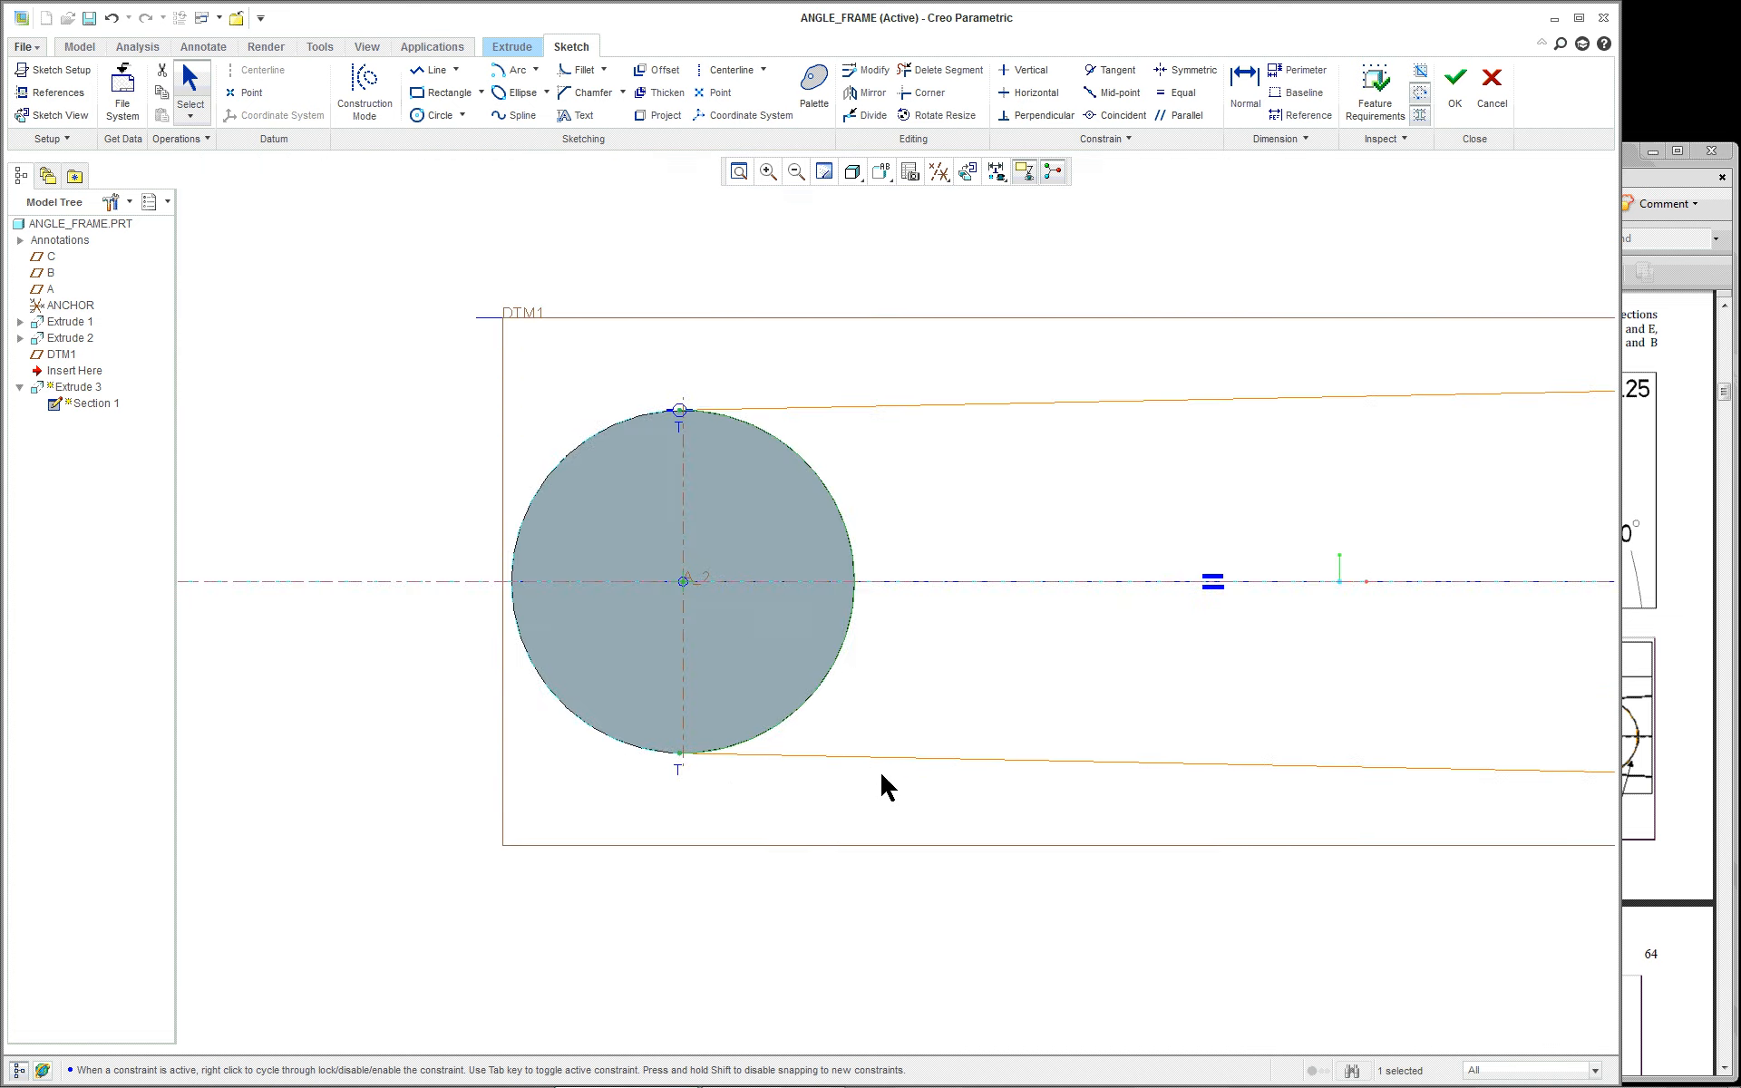
scroll(1193, 754, "down", 5)
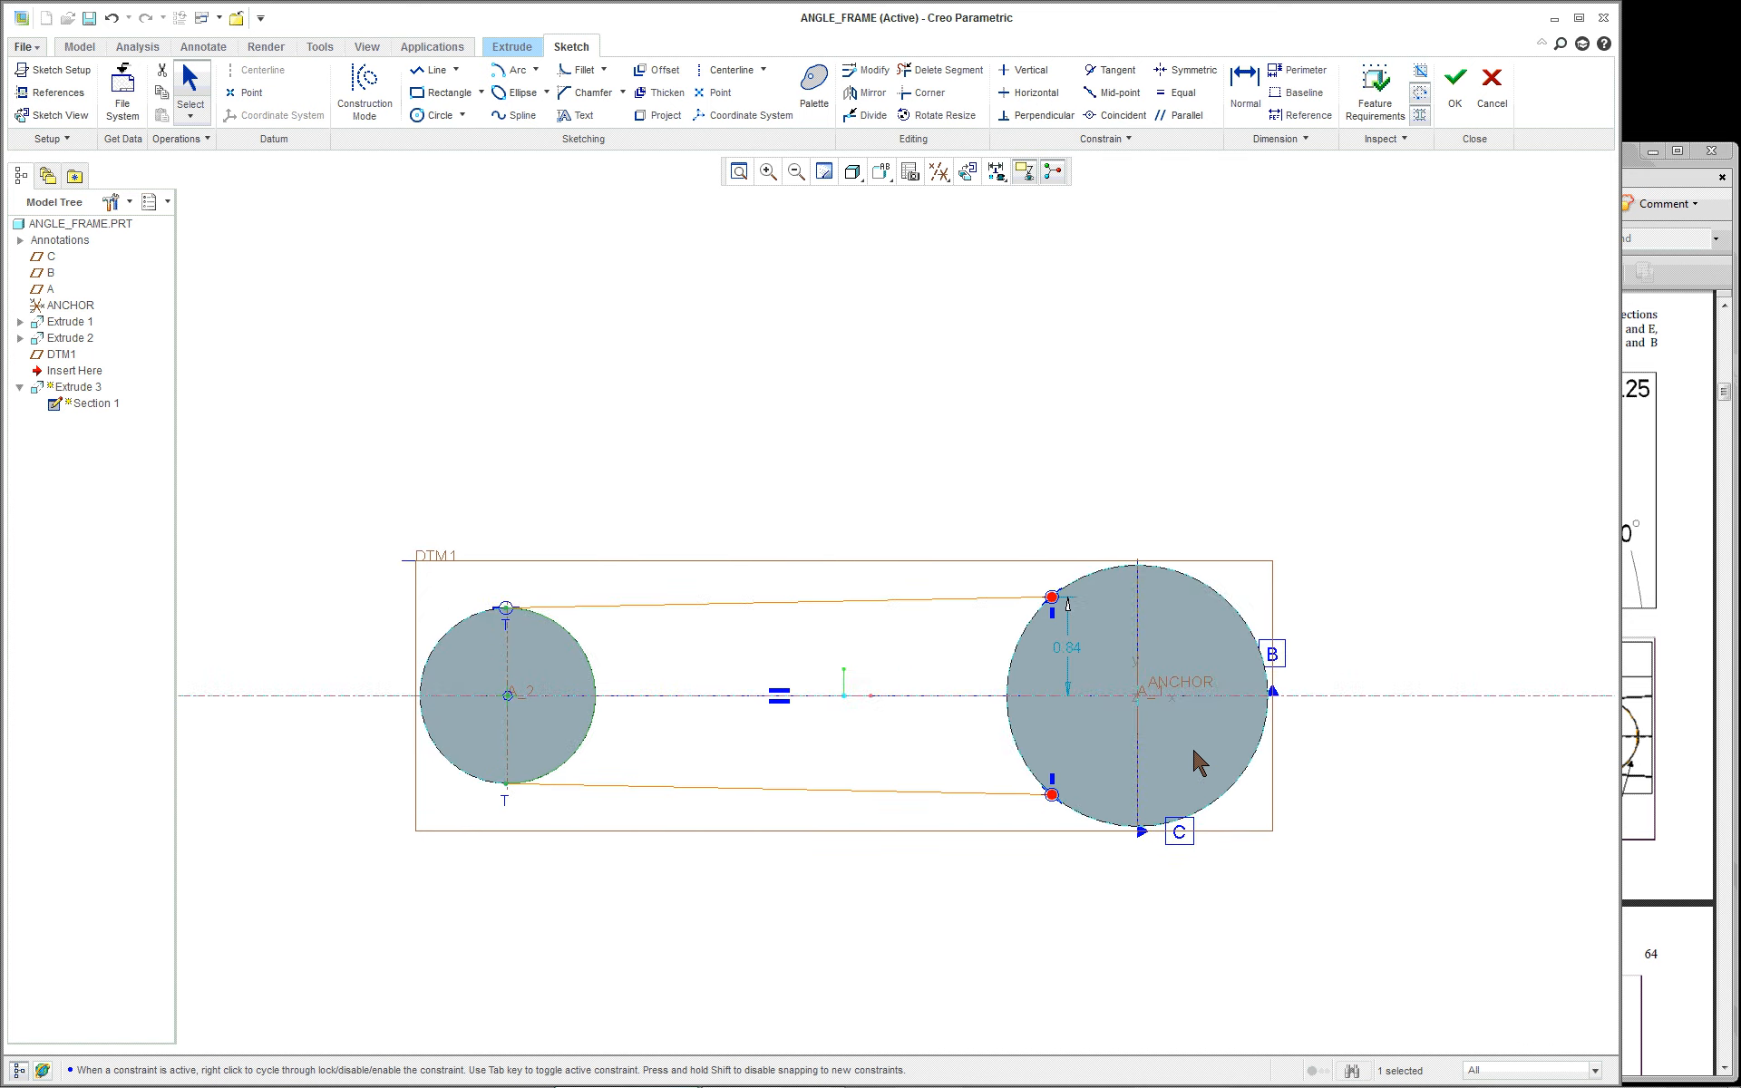
right_click(1120, 676)
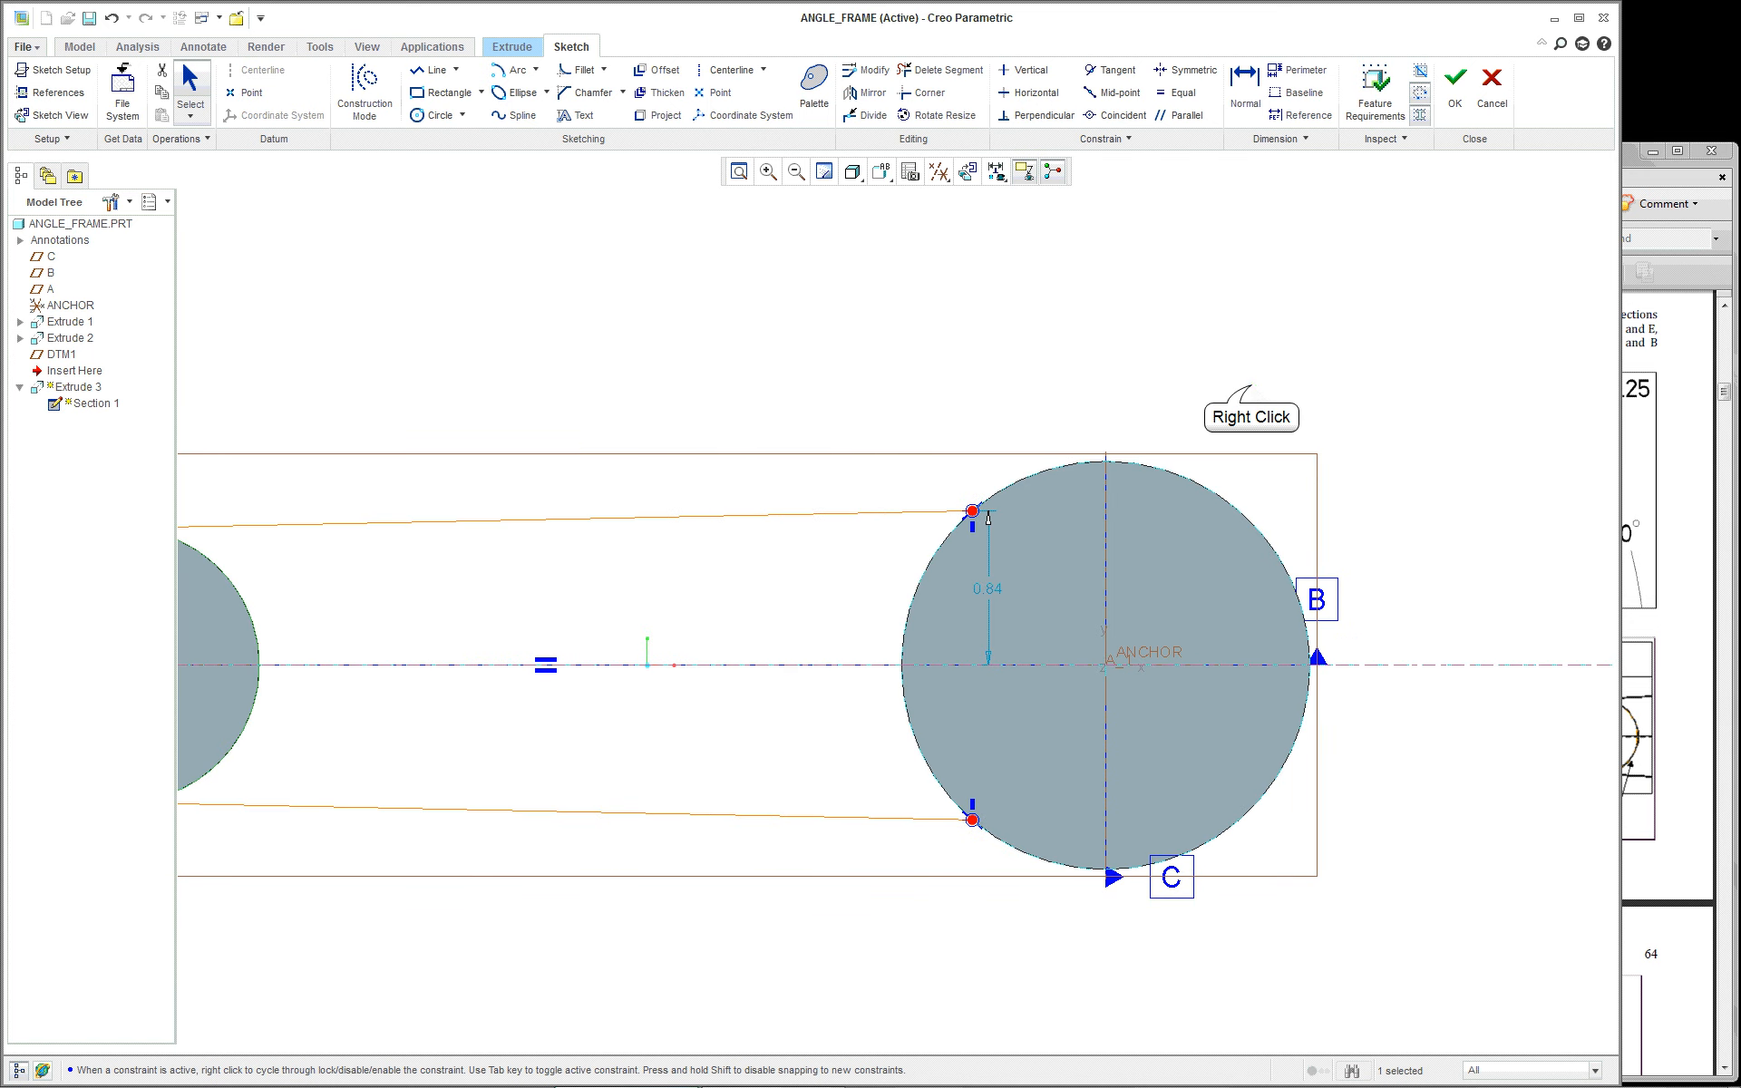
right_click(1253, 388)
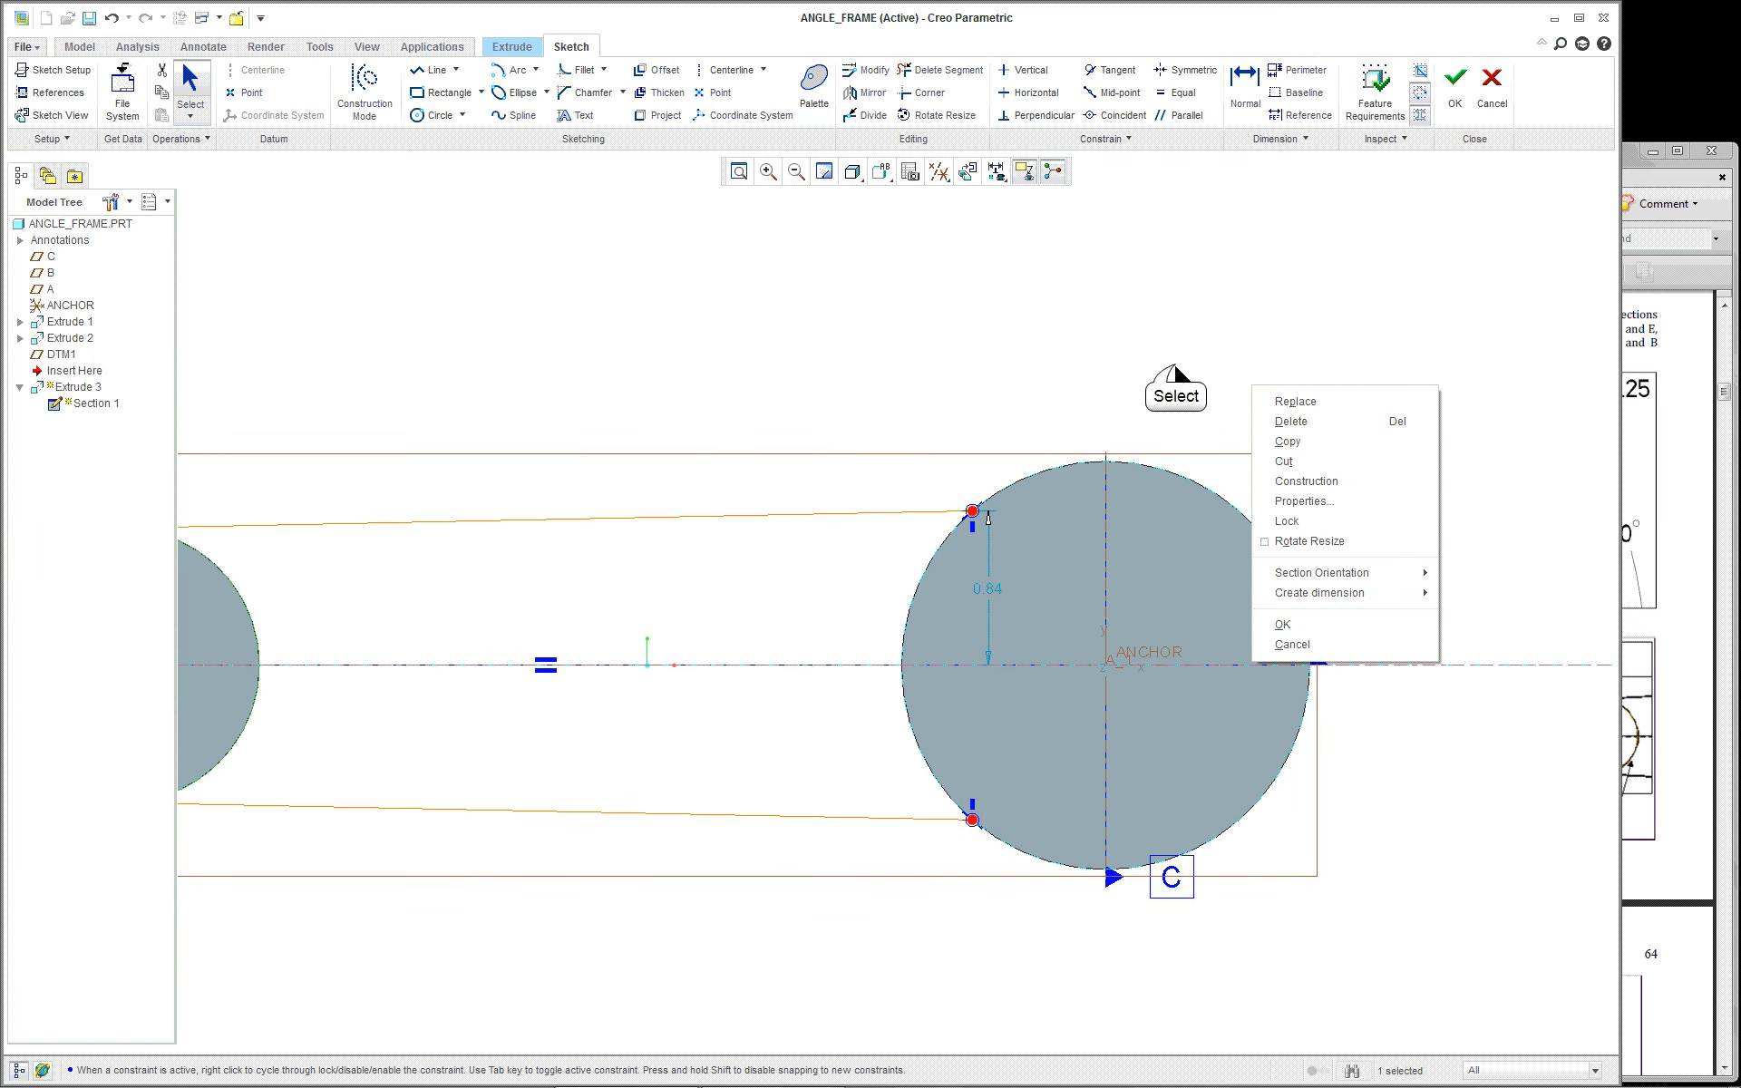
left_click(1176, 365)
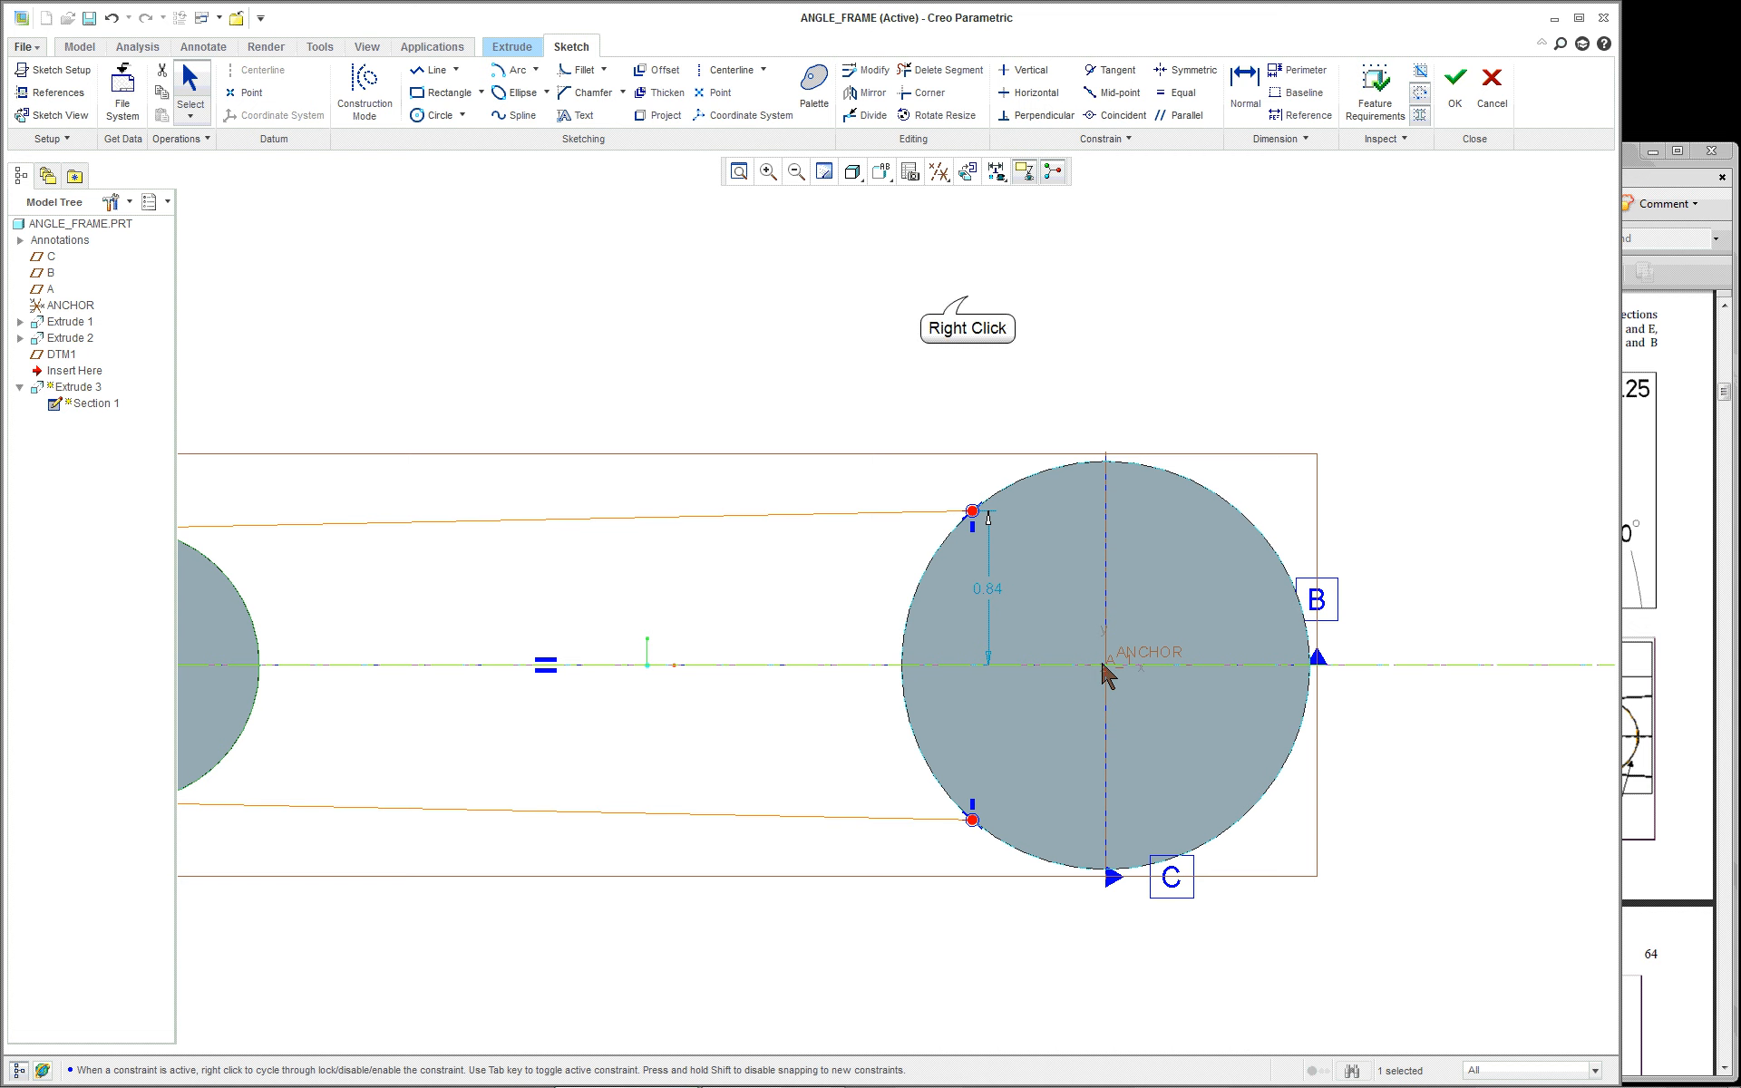
right_click(967, 298)
left_click(927, 305)
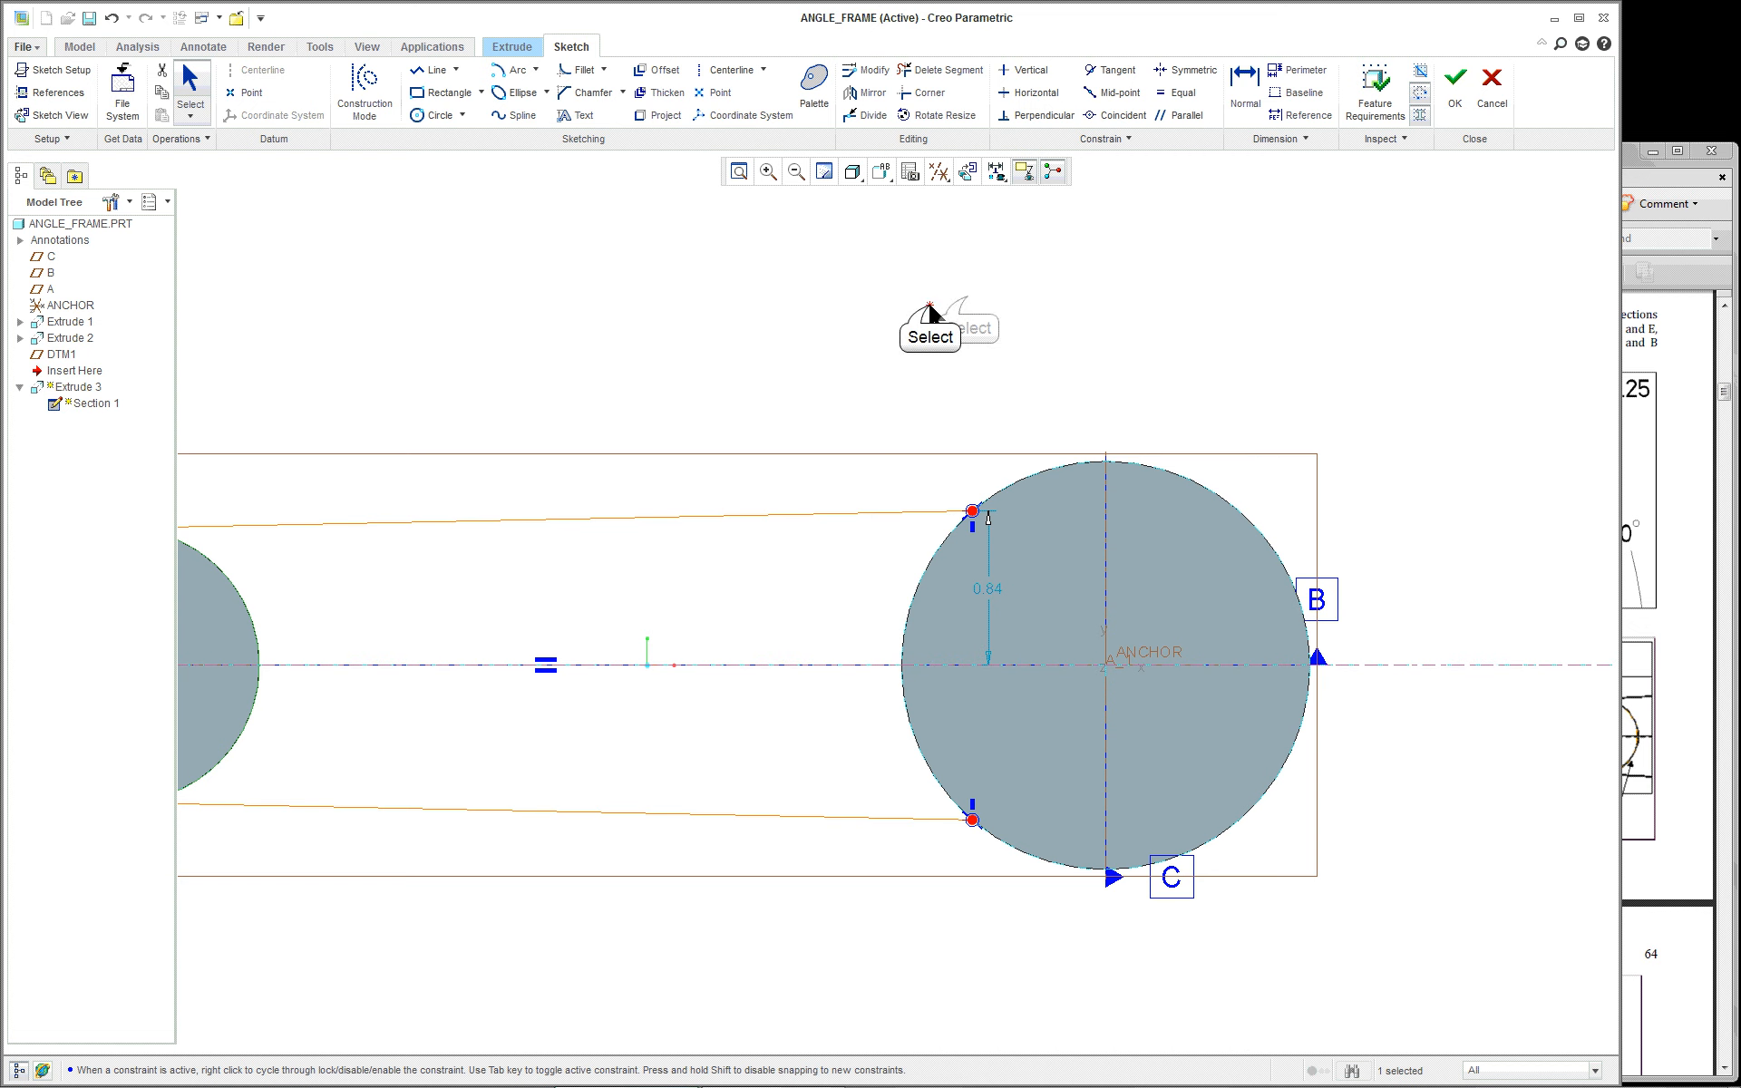
Step: Draw a Center and Ends arc about the large circle's centre, along its inner side from the upper line's endpoint to the lower line's endpoint
left_click(506, 71)
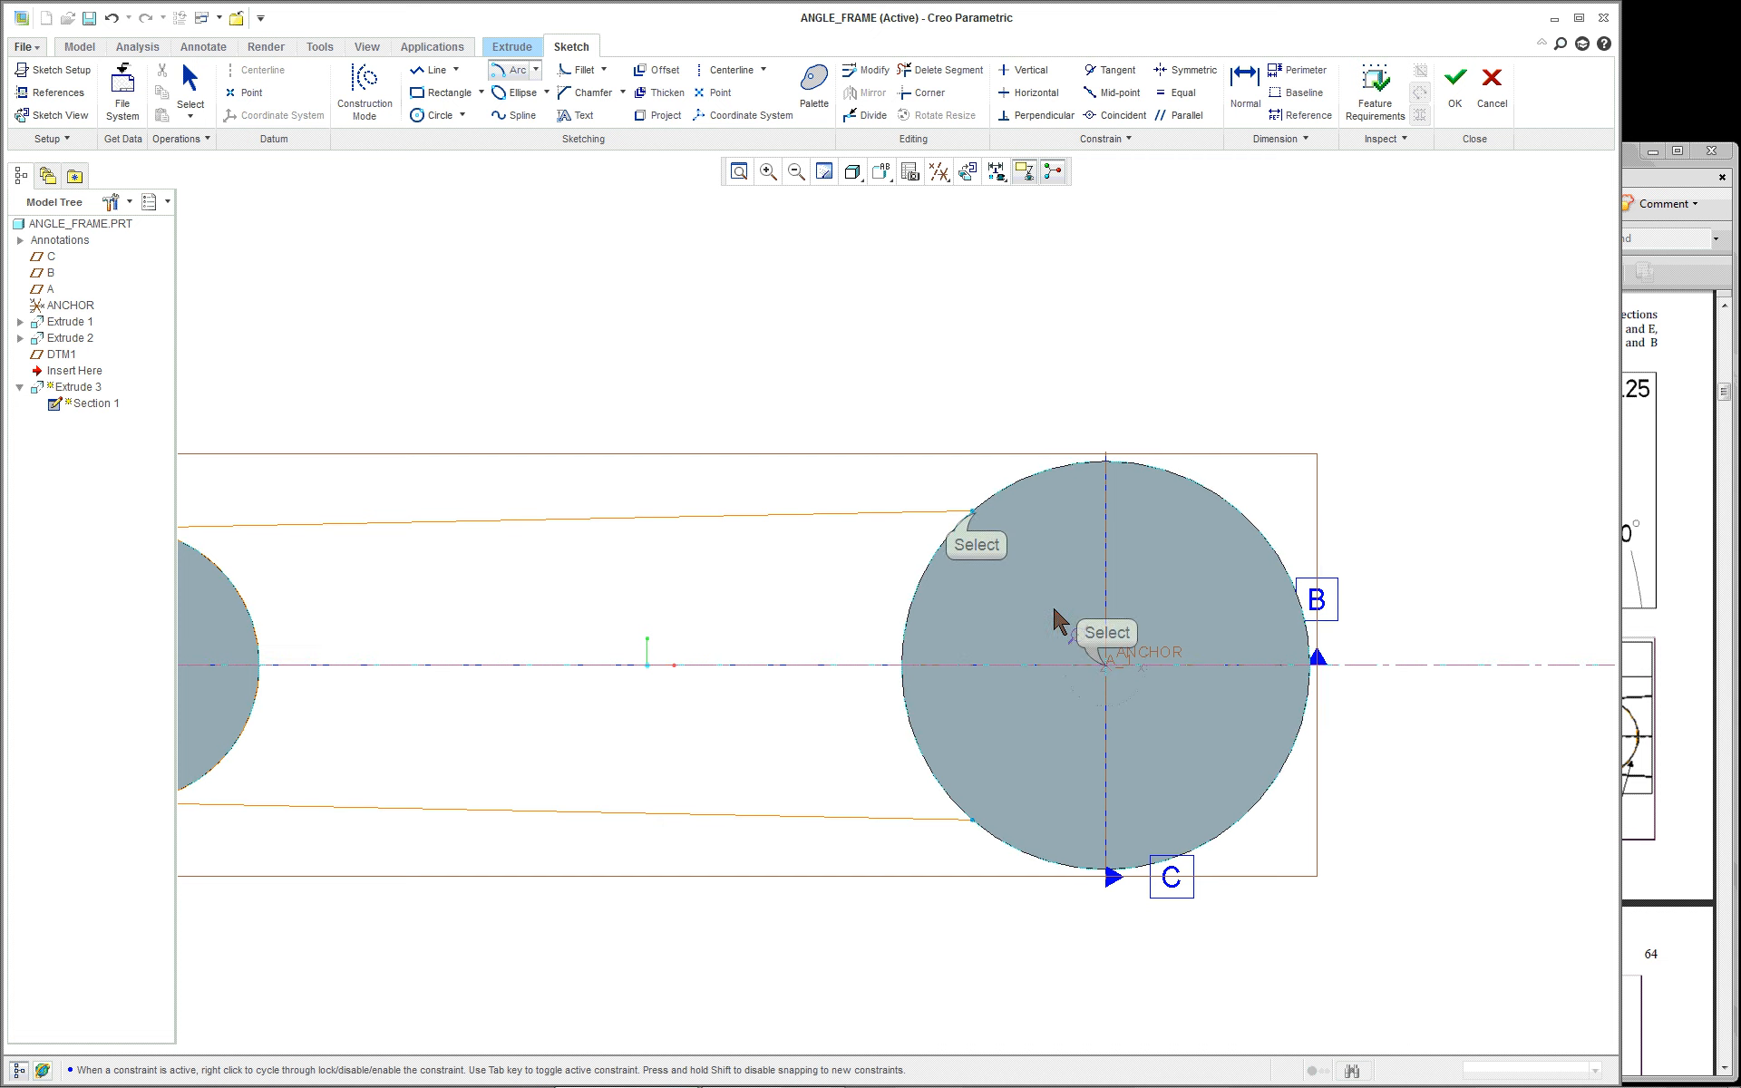
left_click(973, 511)
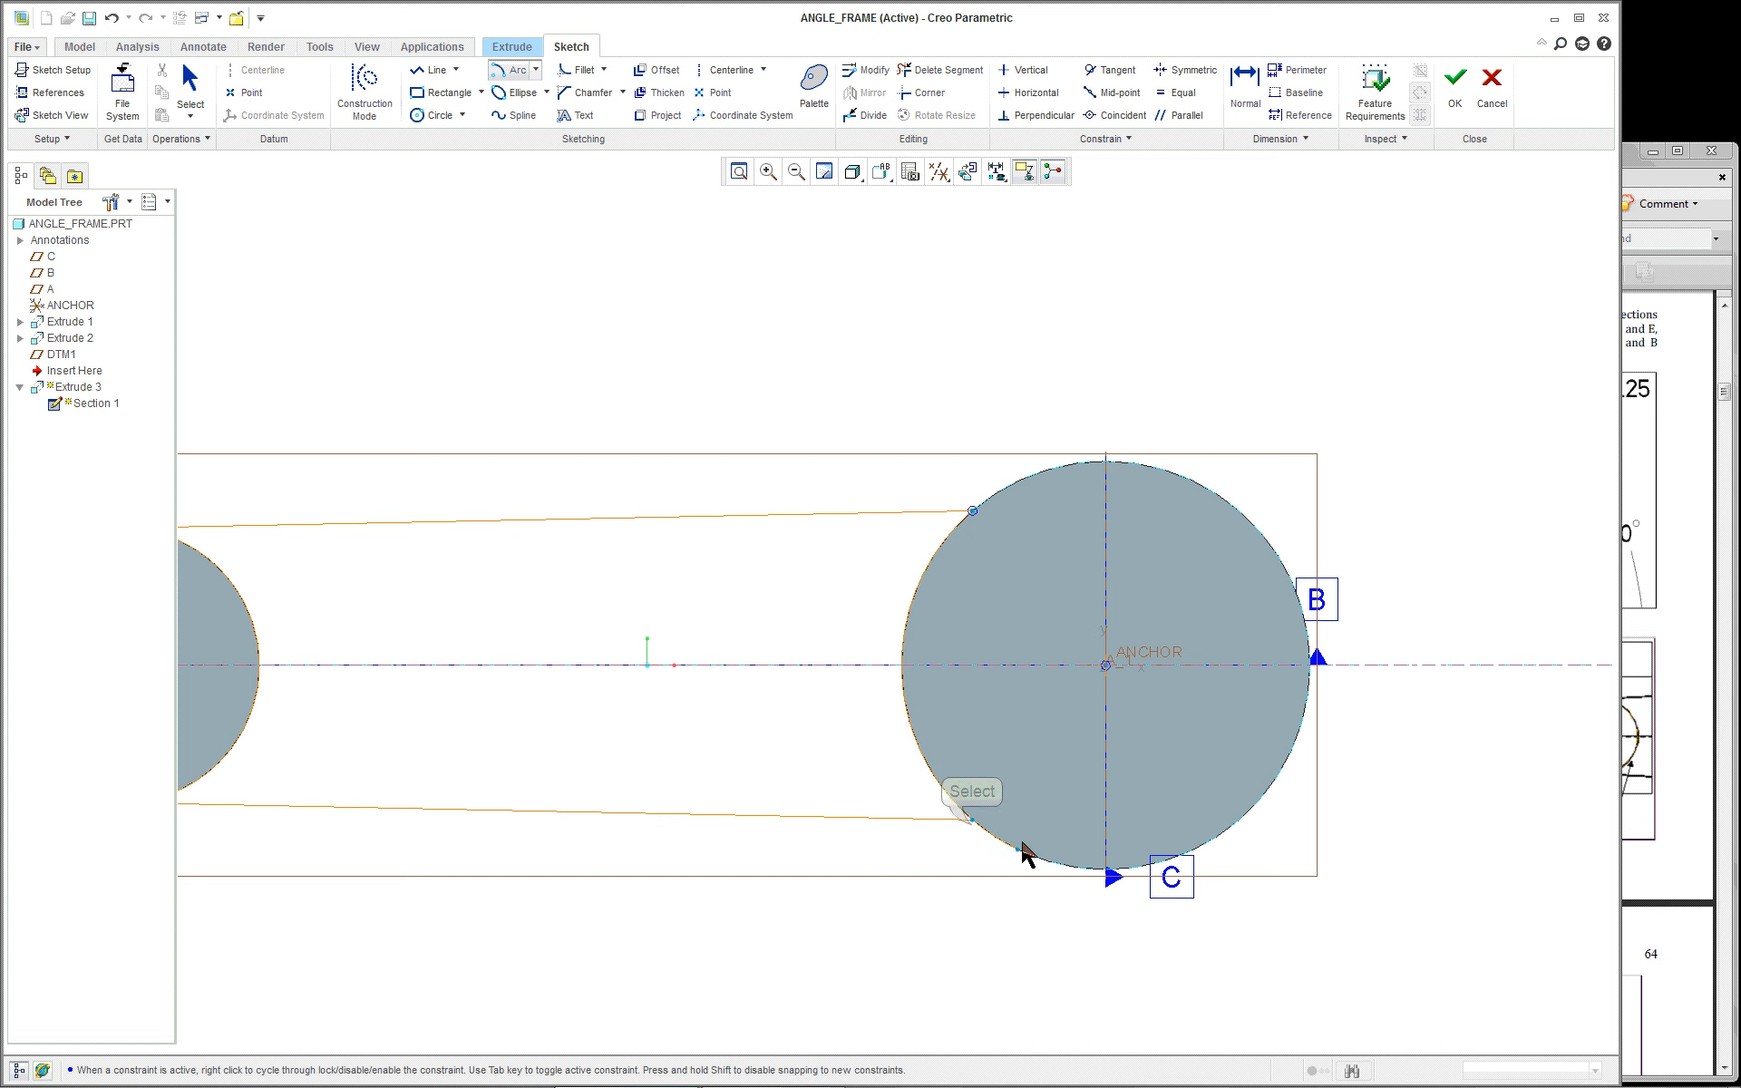
left_click(971, 823)
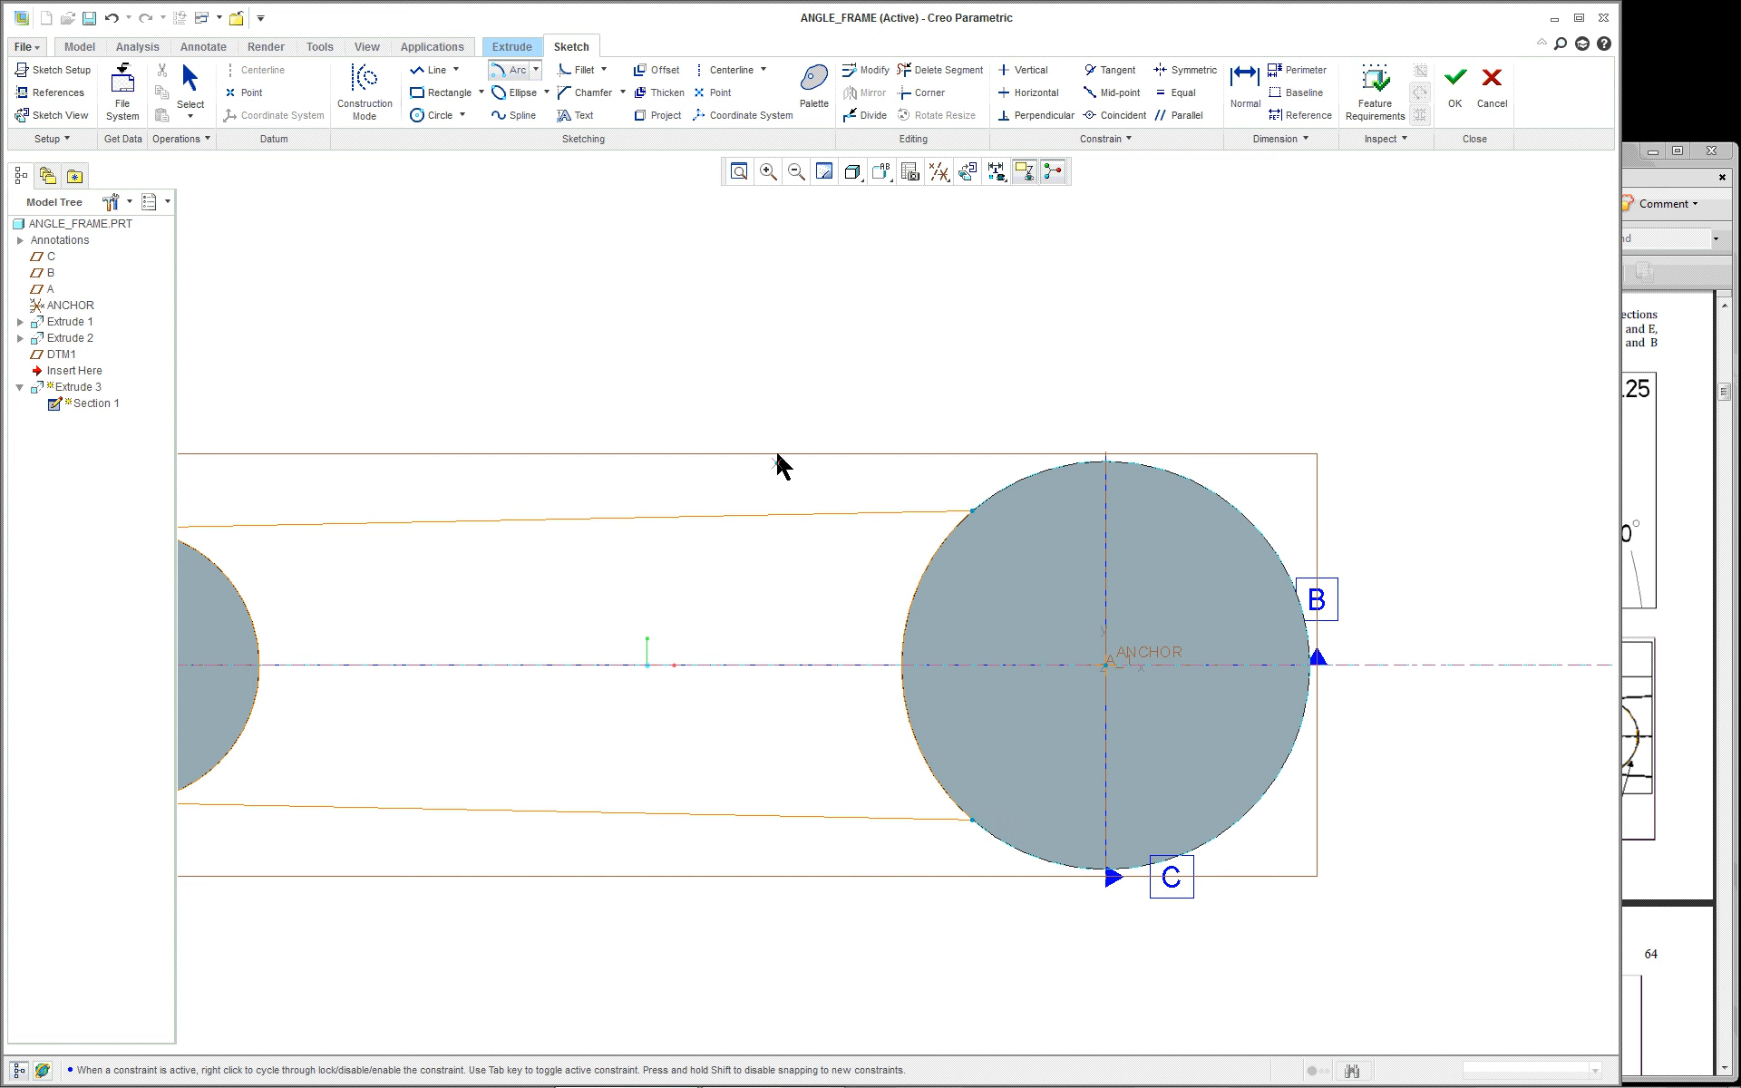
middle_click(791, 368)
scroll(868, 377, "up", 3)
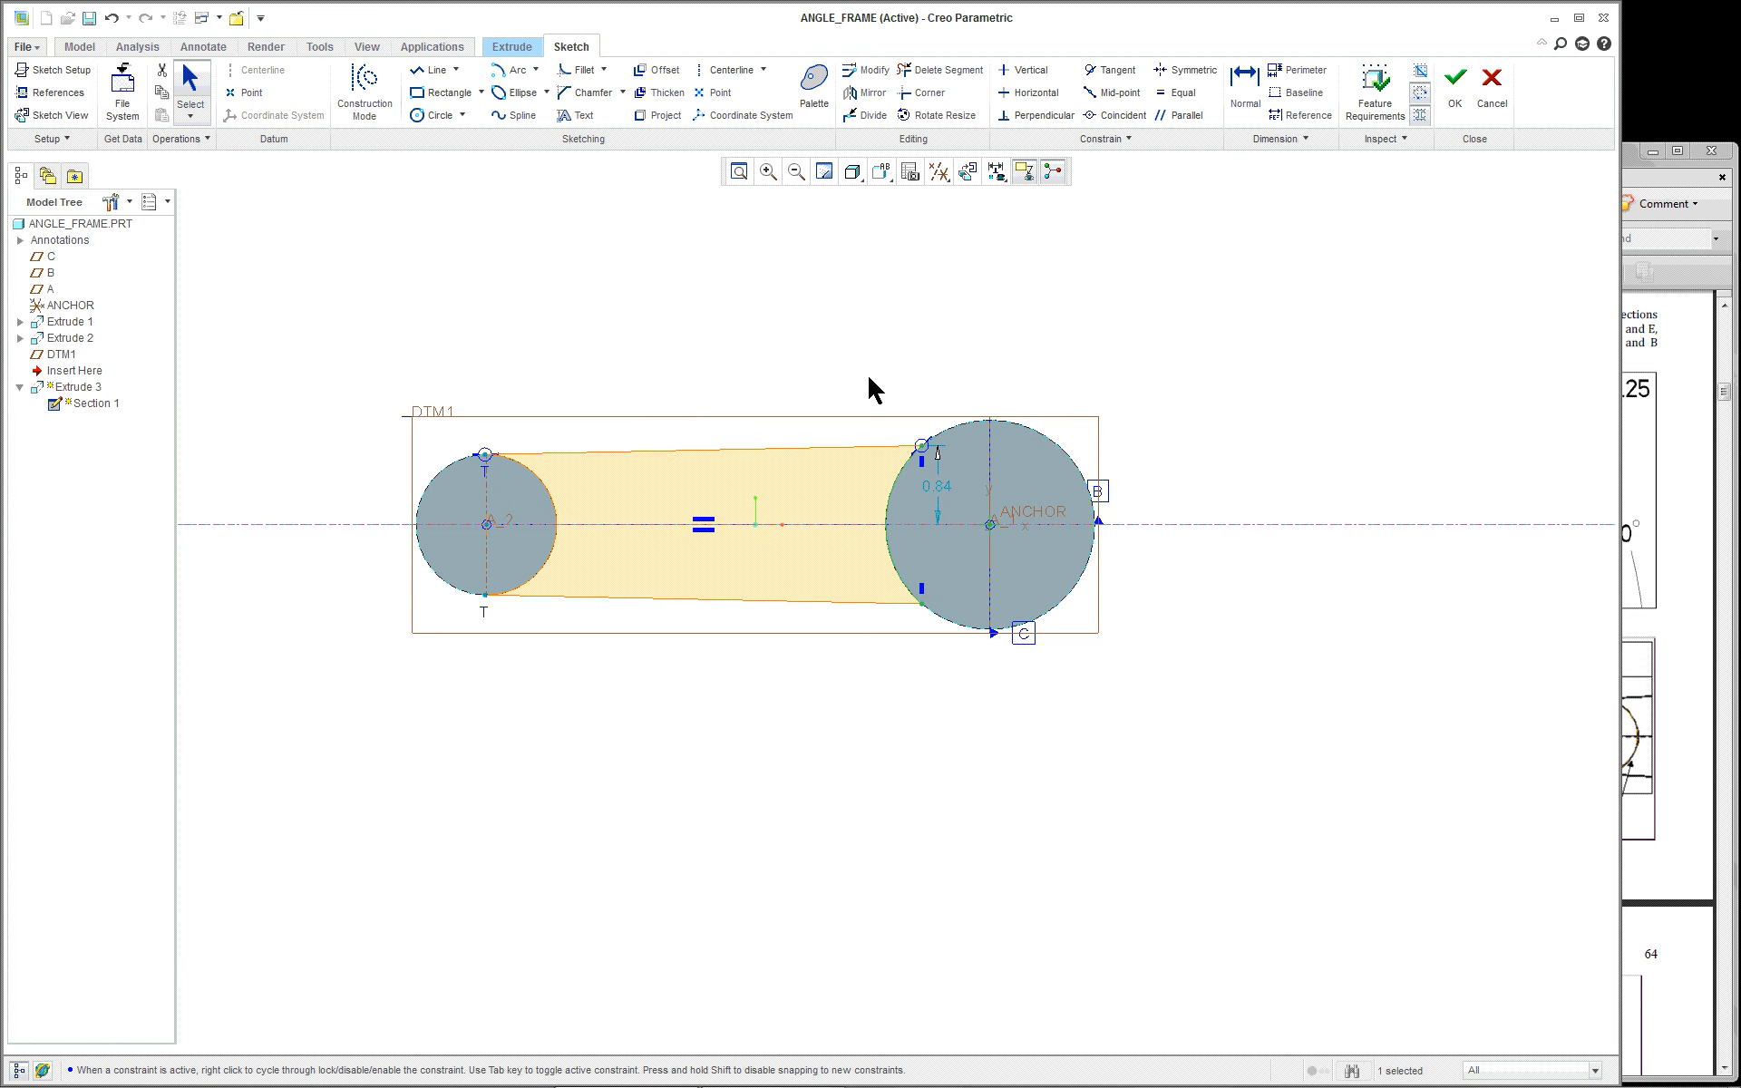
scroll(669, 426, "down", 1)
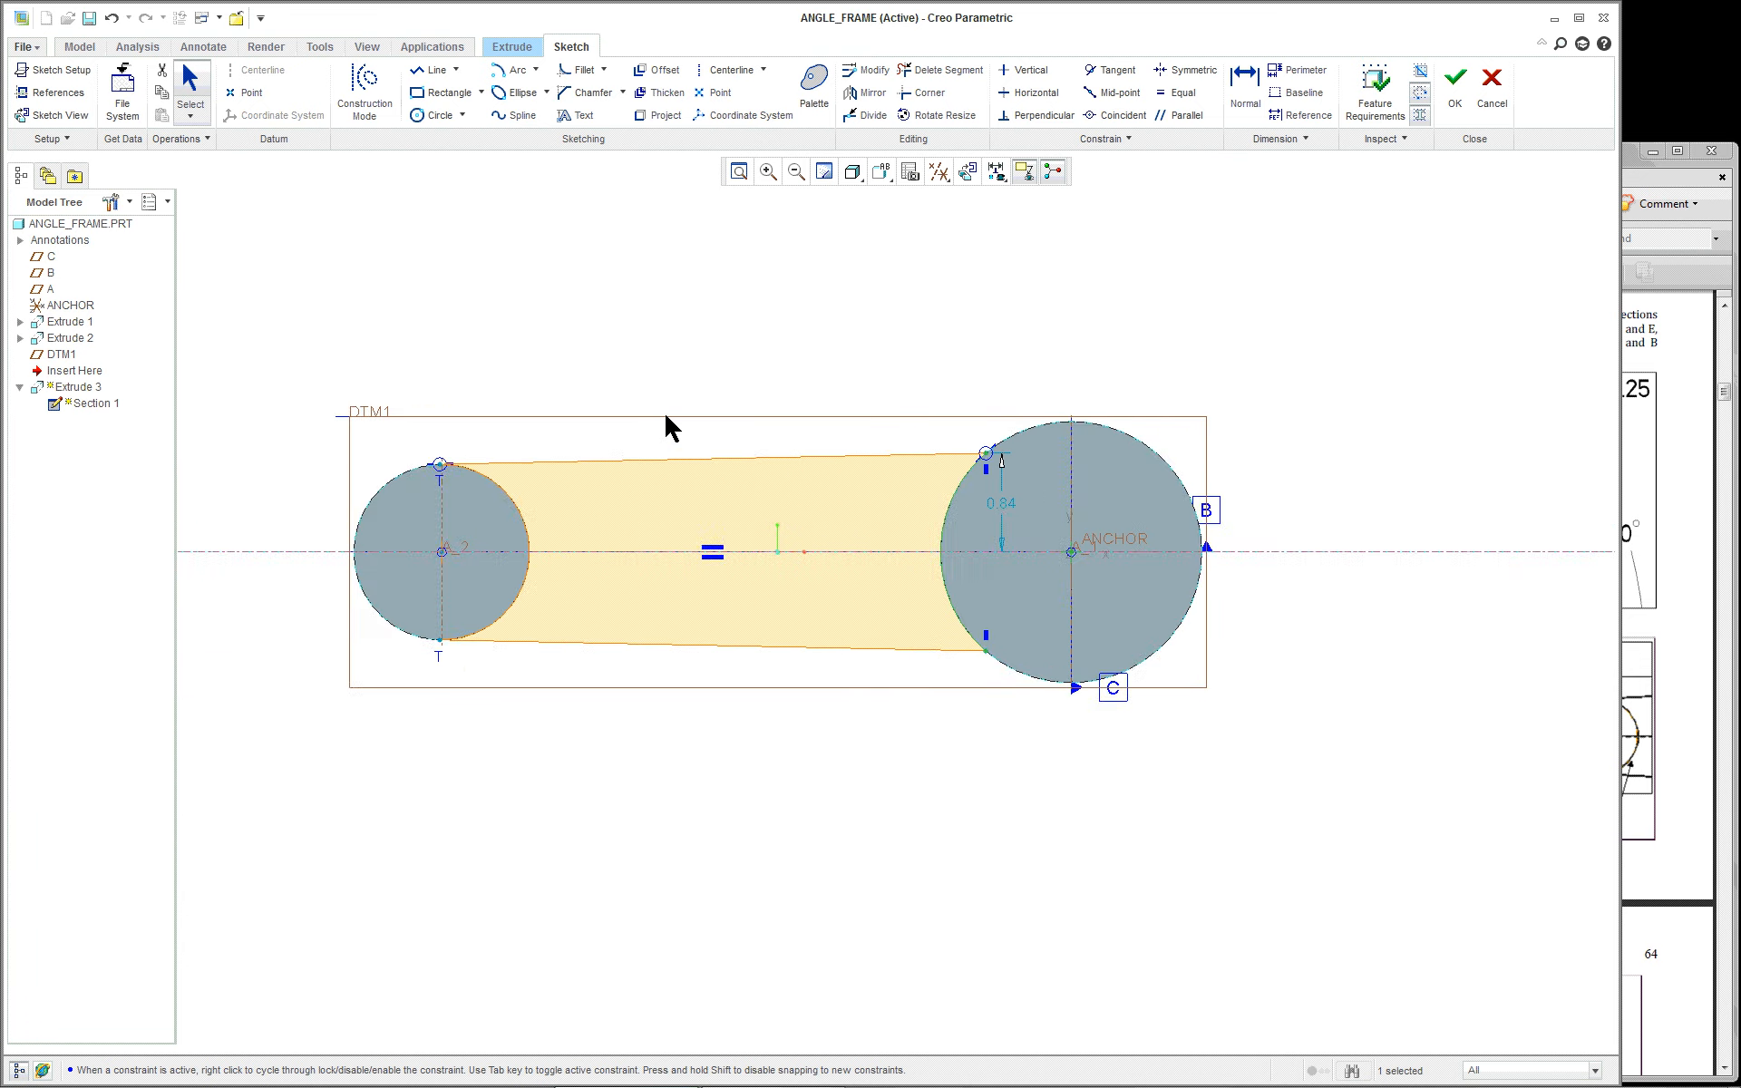
scroll(910, 526, "down", 3)
scroll(910, 526, "up", 1)
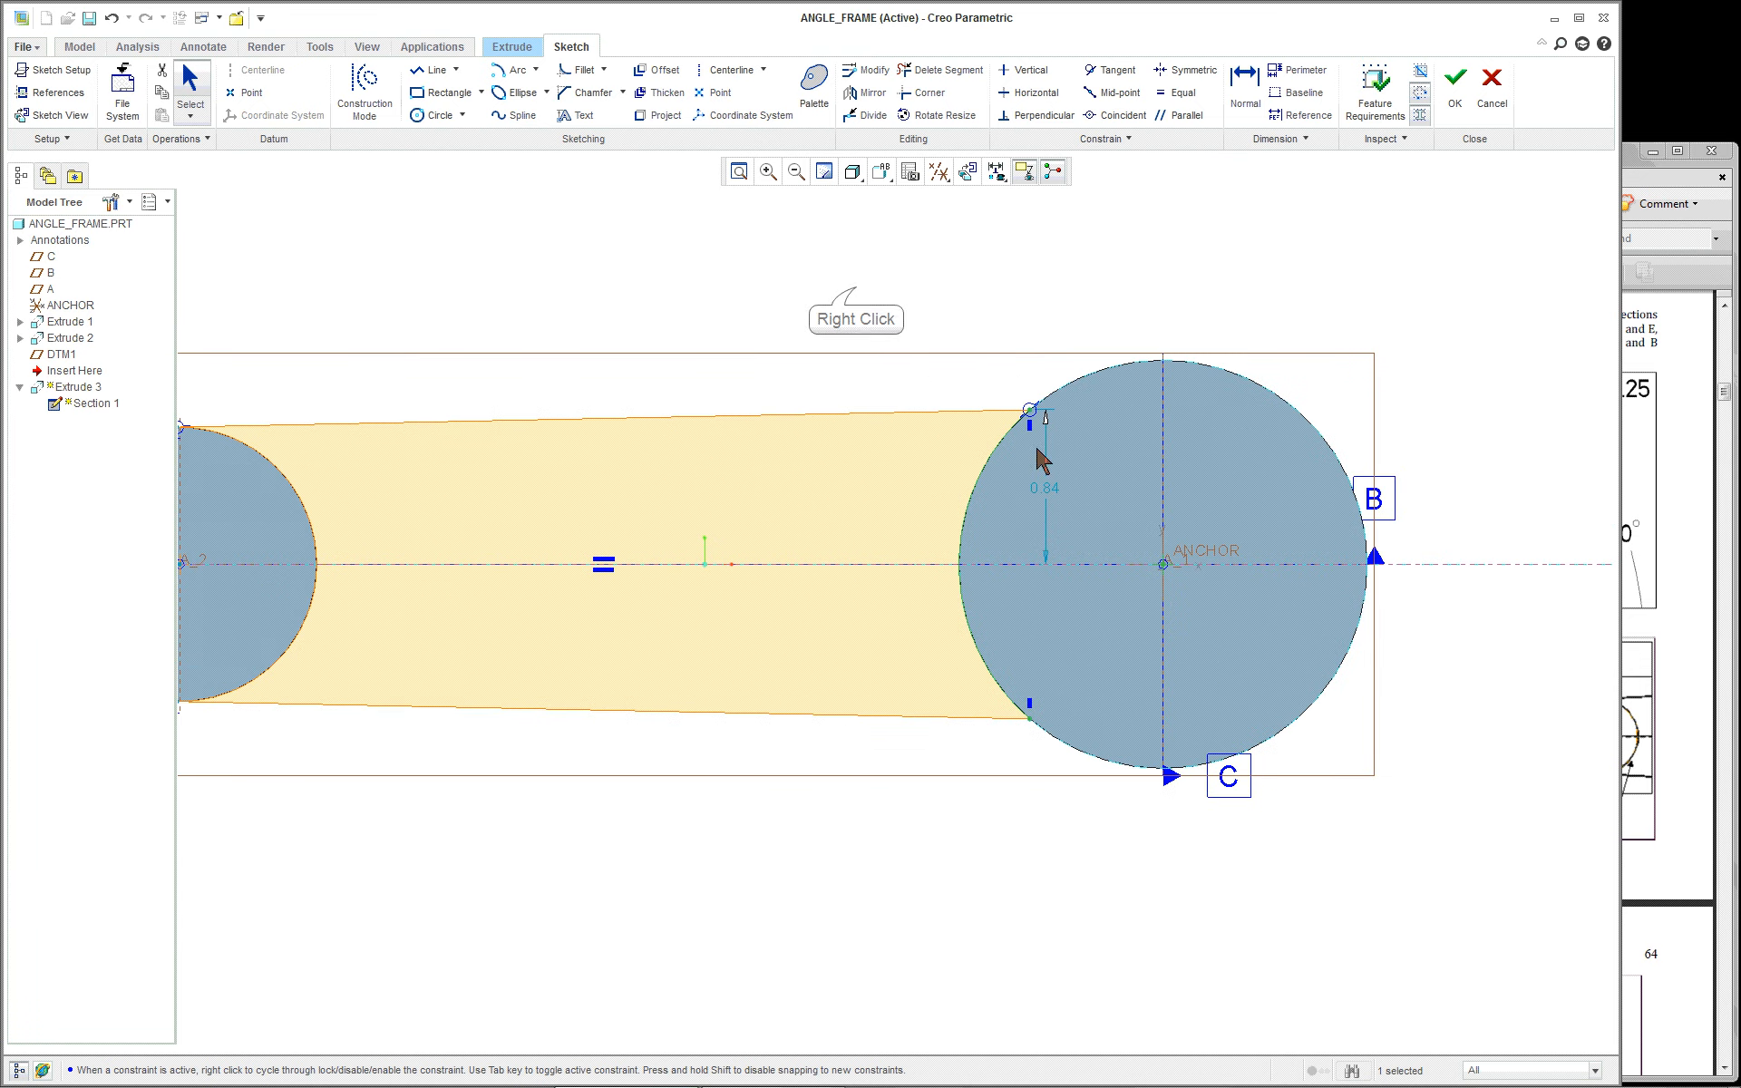
right_click(856, 288)
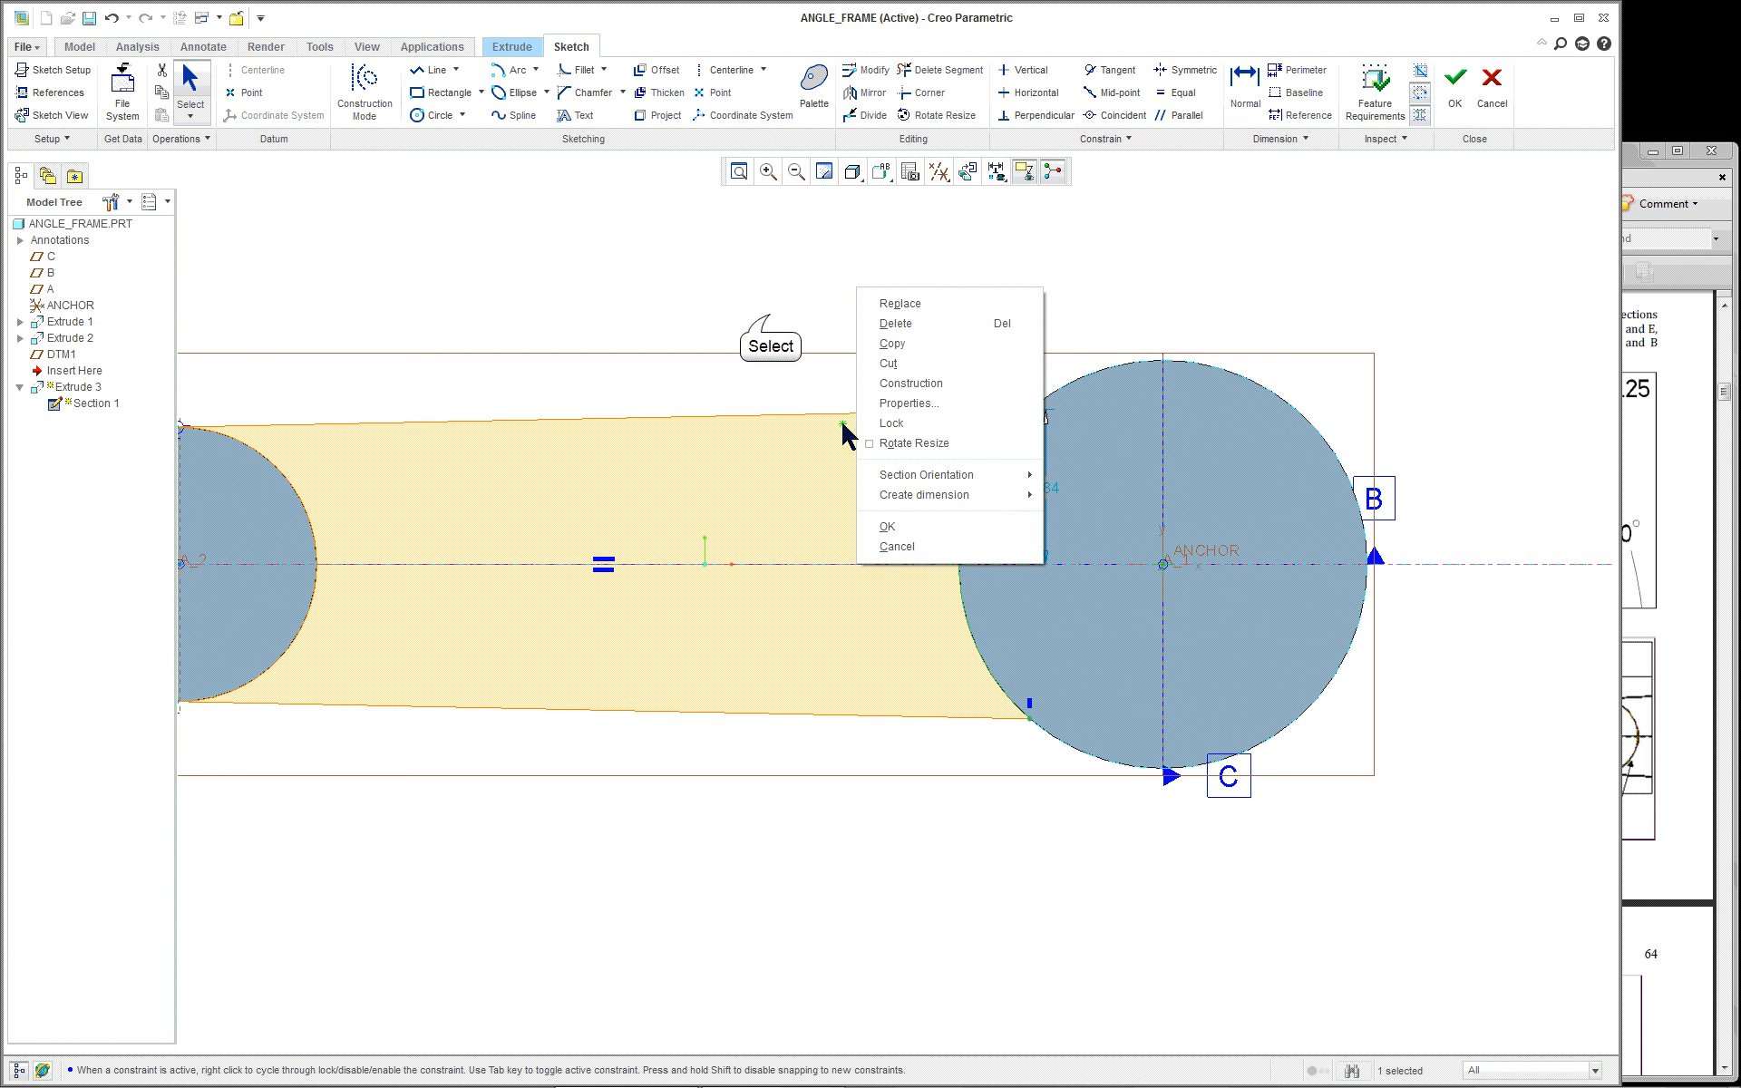
left_click(795, 379)
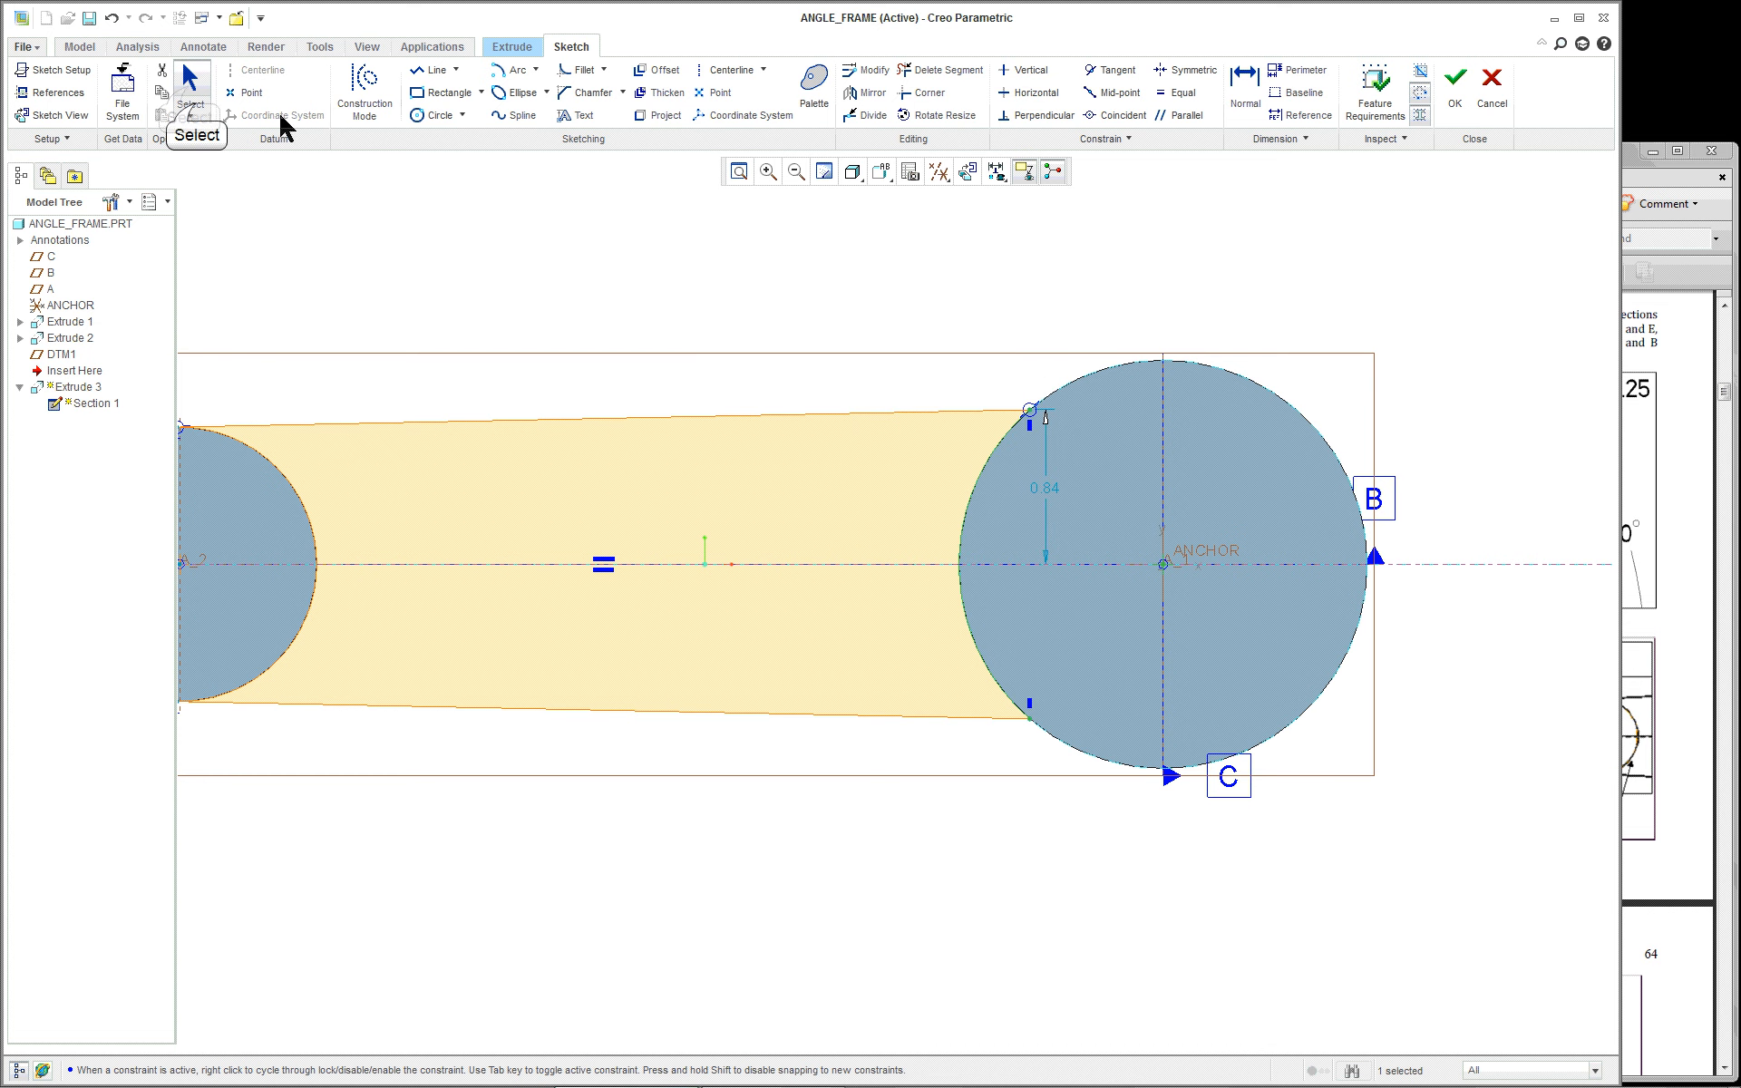
left_click(191, 114)
left_click(188, 86)
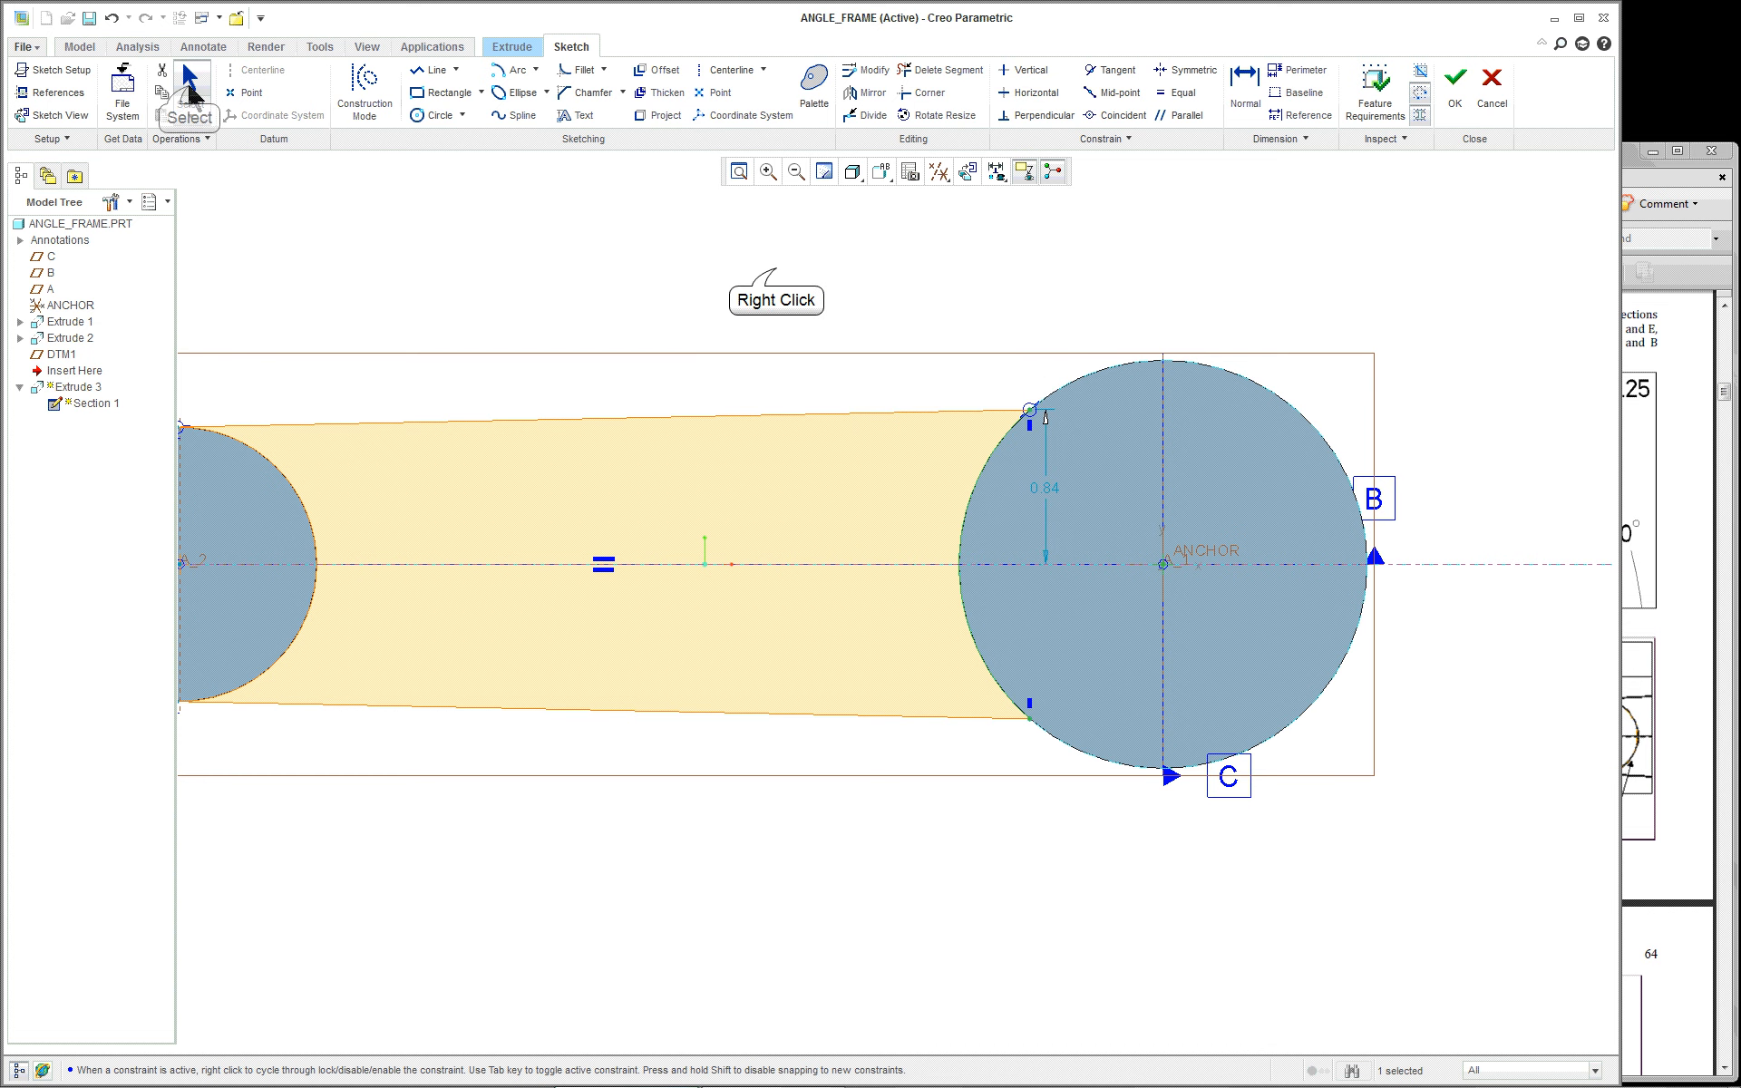
right_click(777, 271)
left_click(771, 284)
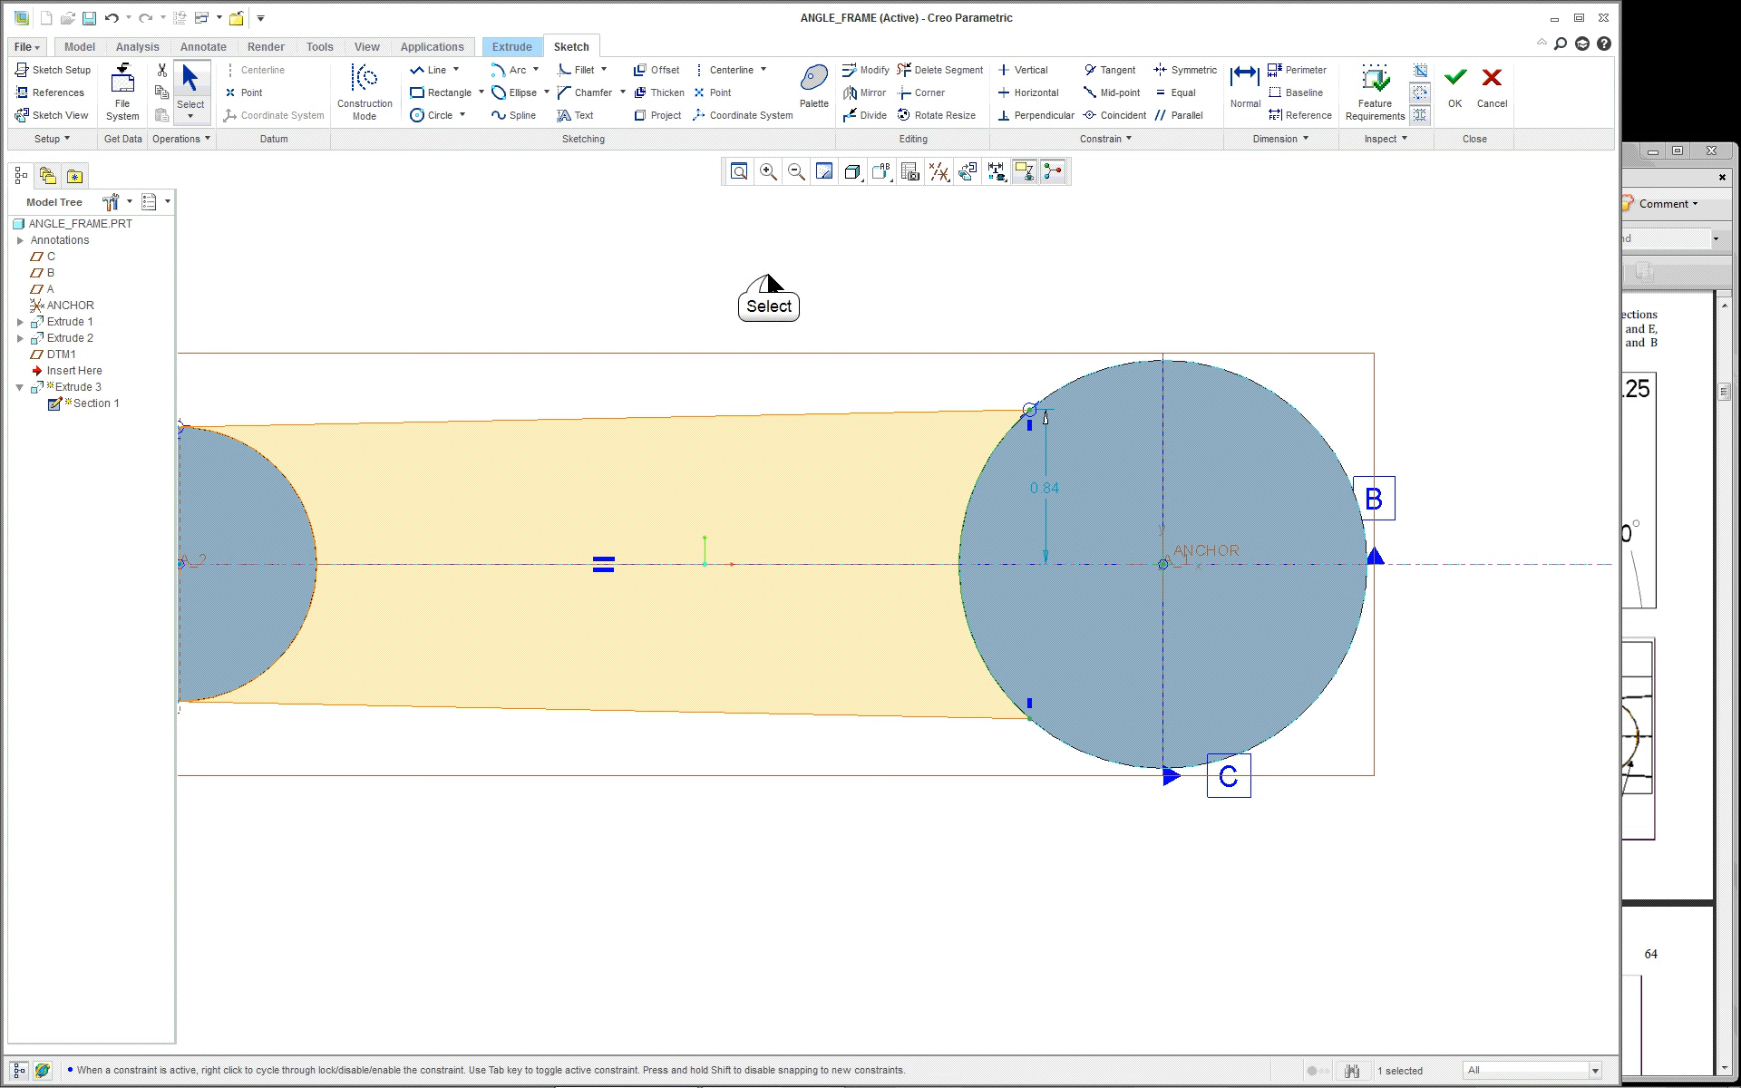
Step: Dimension the vertical distance between the two line endpoints on the large circle and set it to 2
left_click(772, 284)
right_click(768, 285)
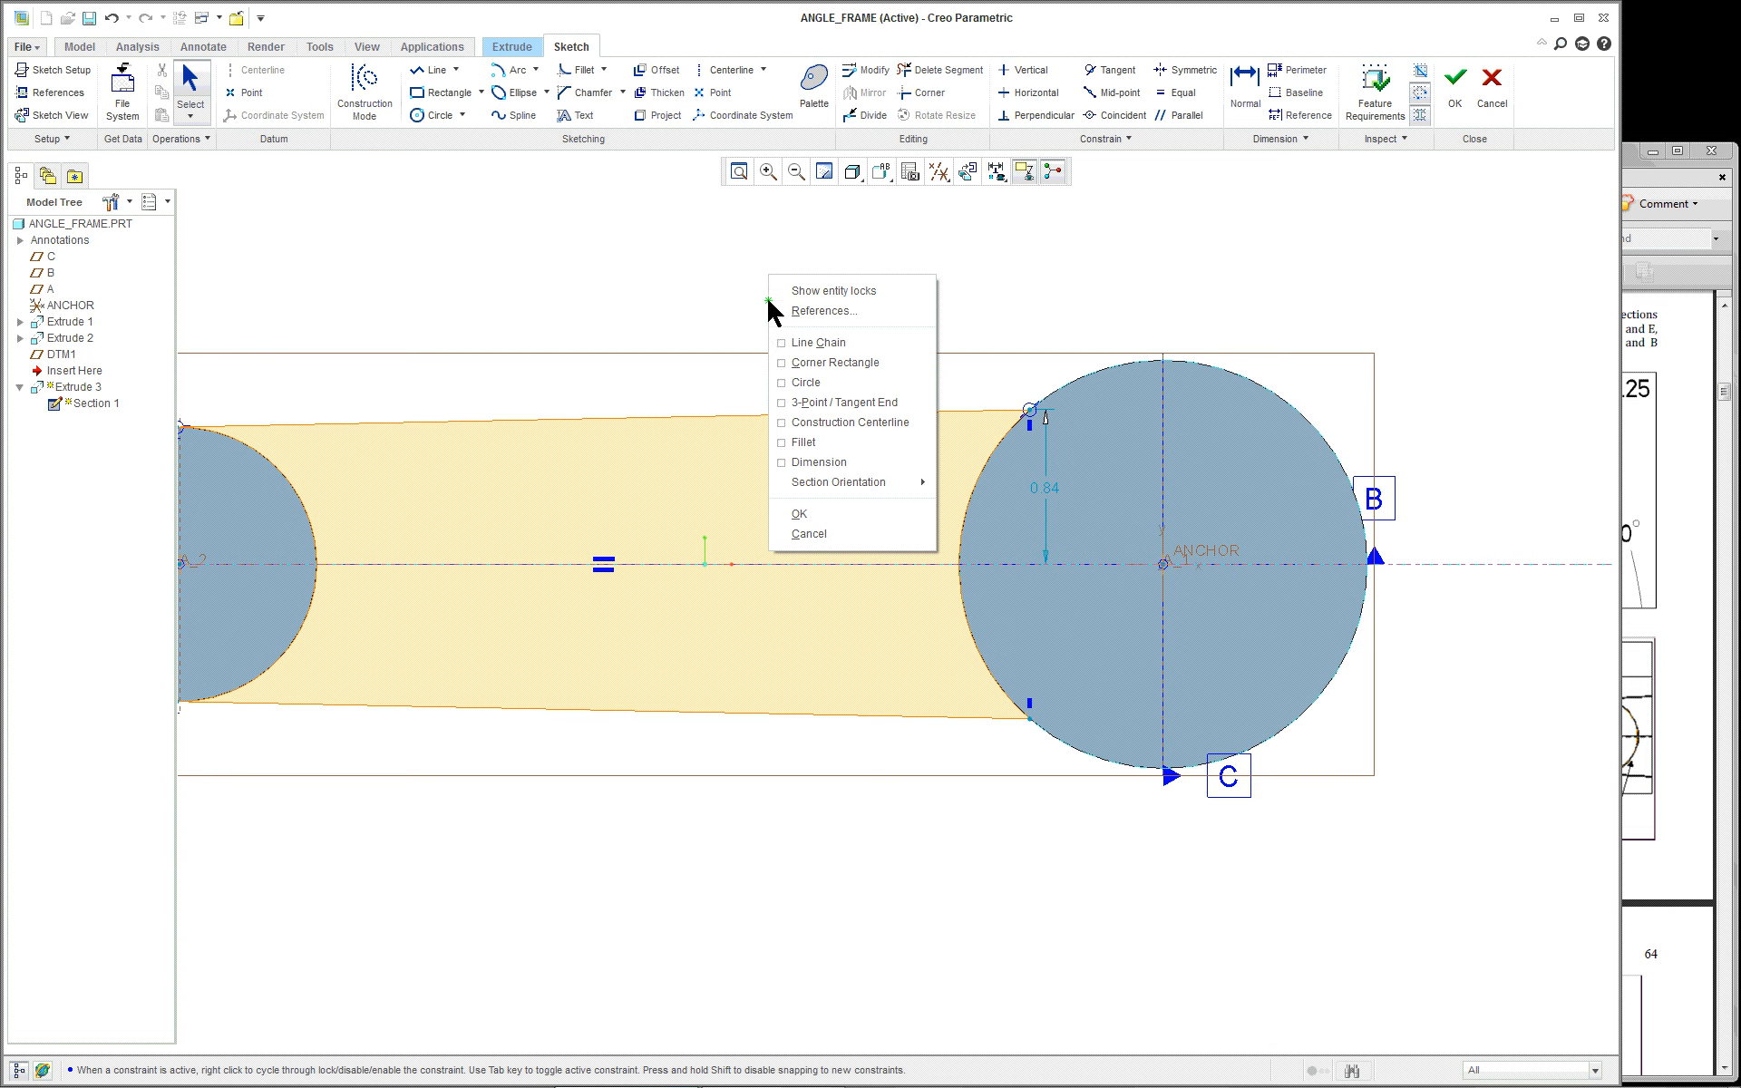
left_click(817, 465)
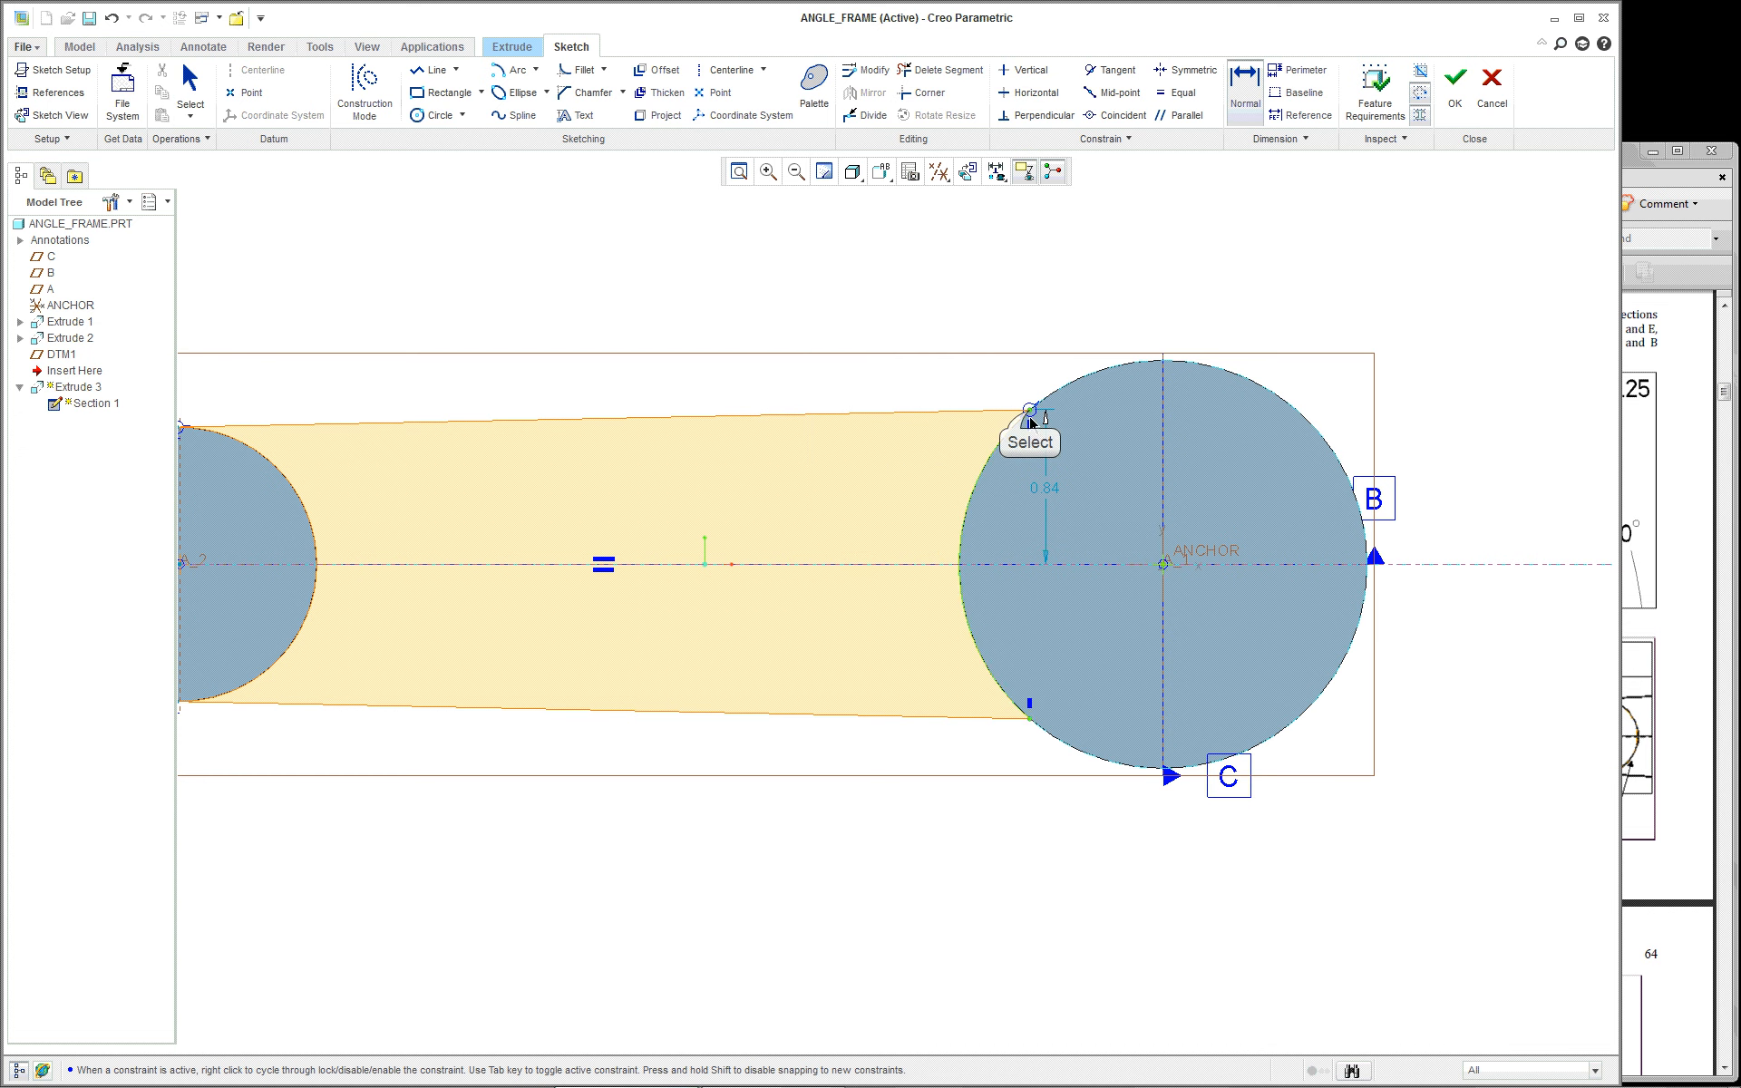
left_click(1030, 413)
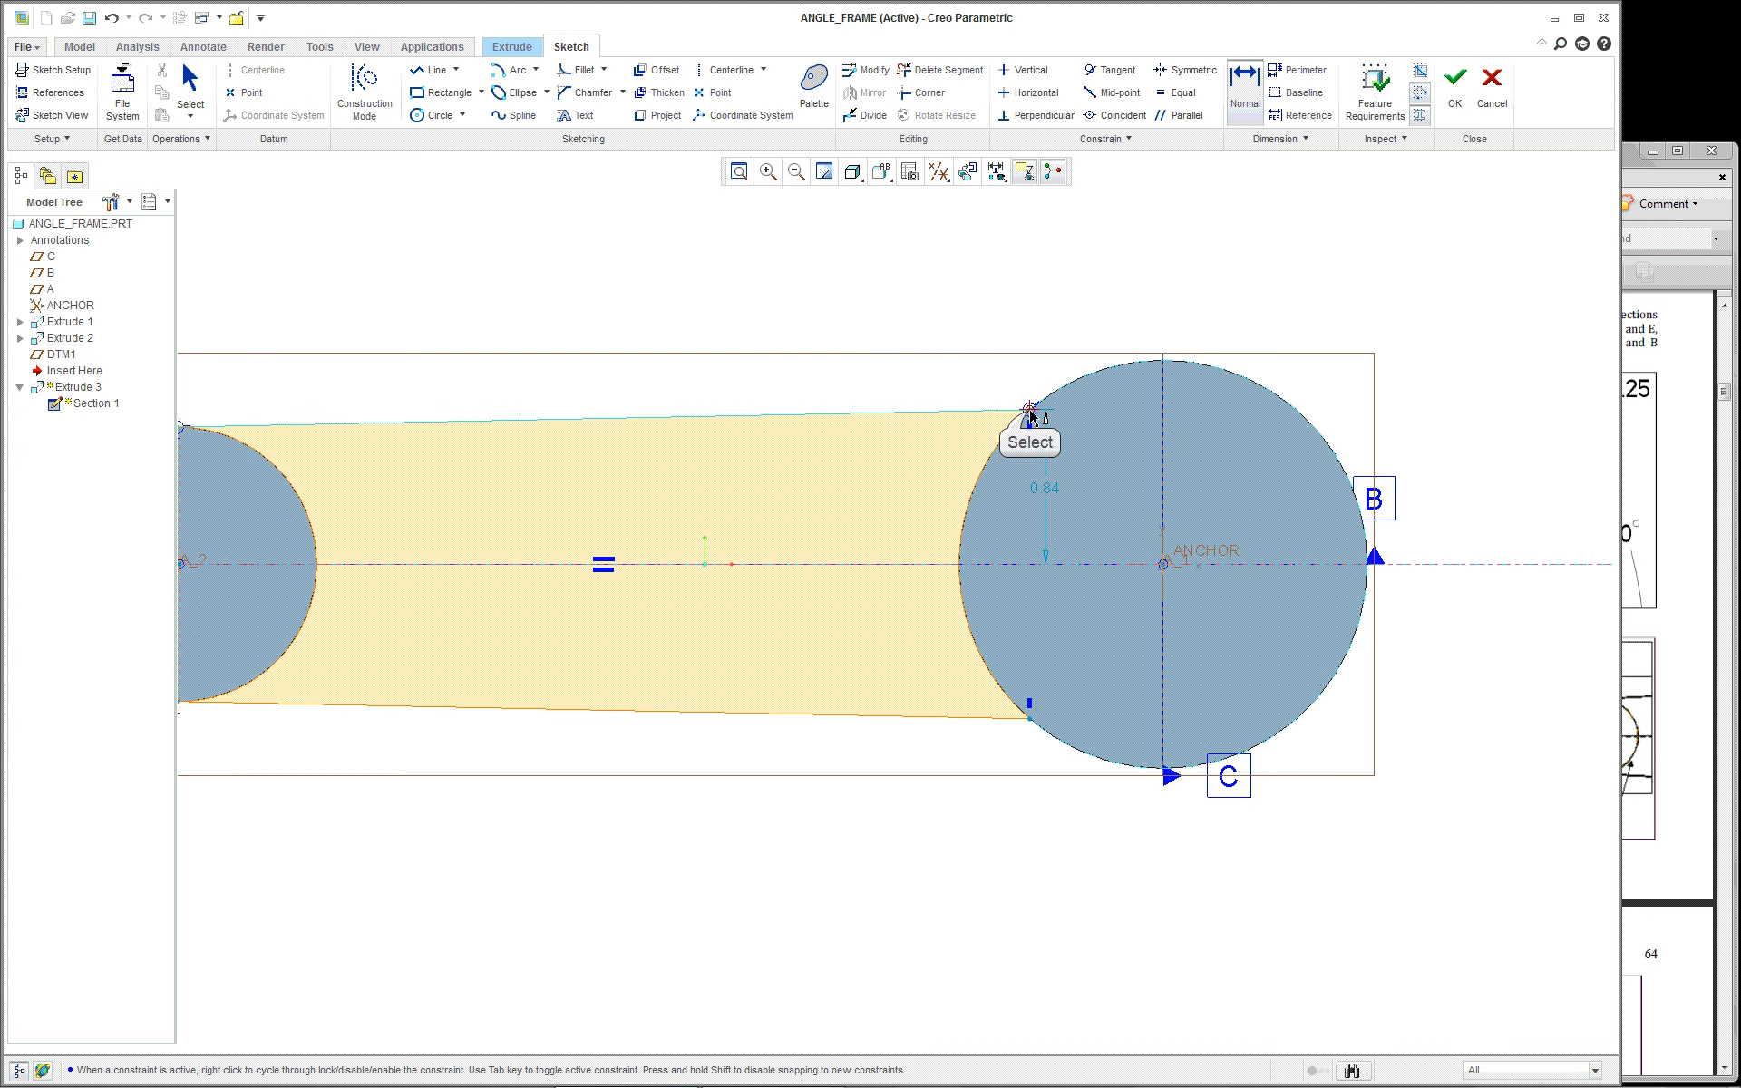
left_click(1031, 720)
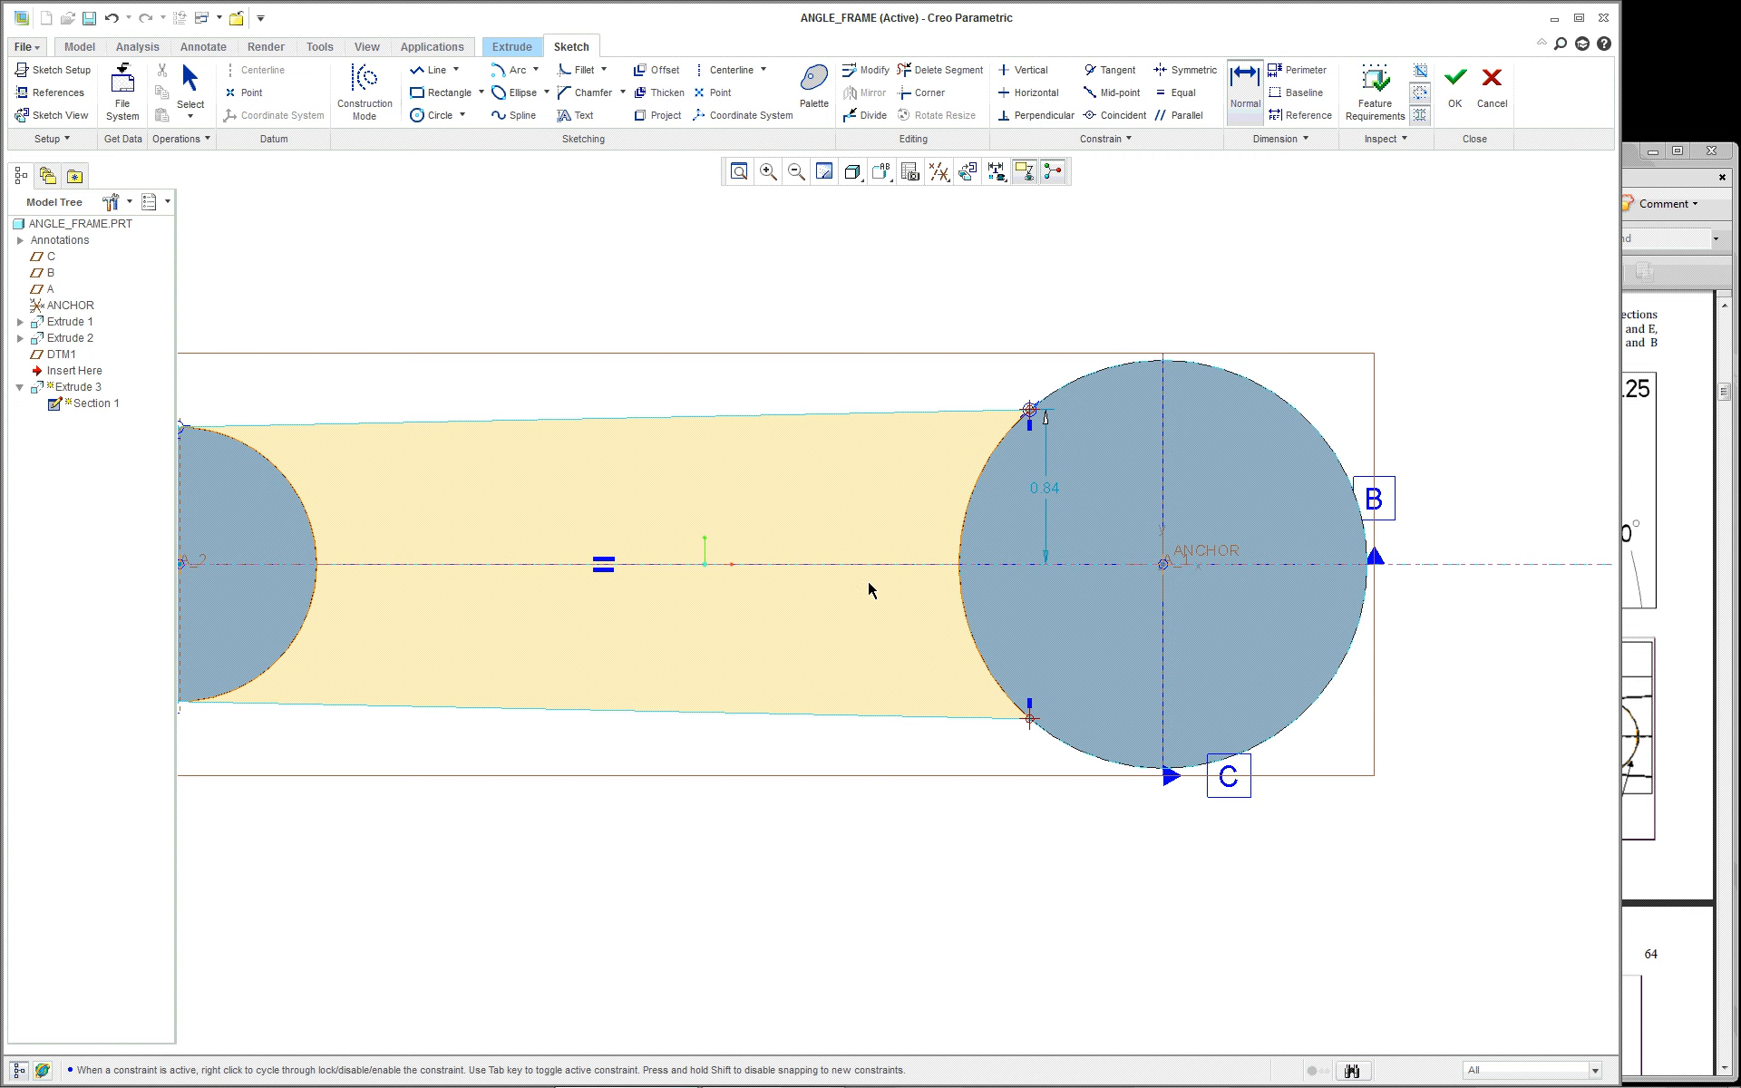
middle_click(845, 592)
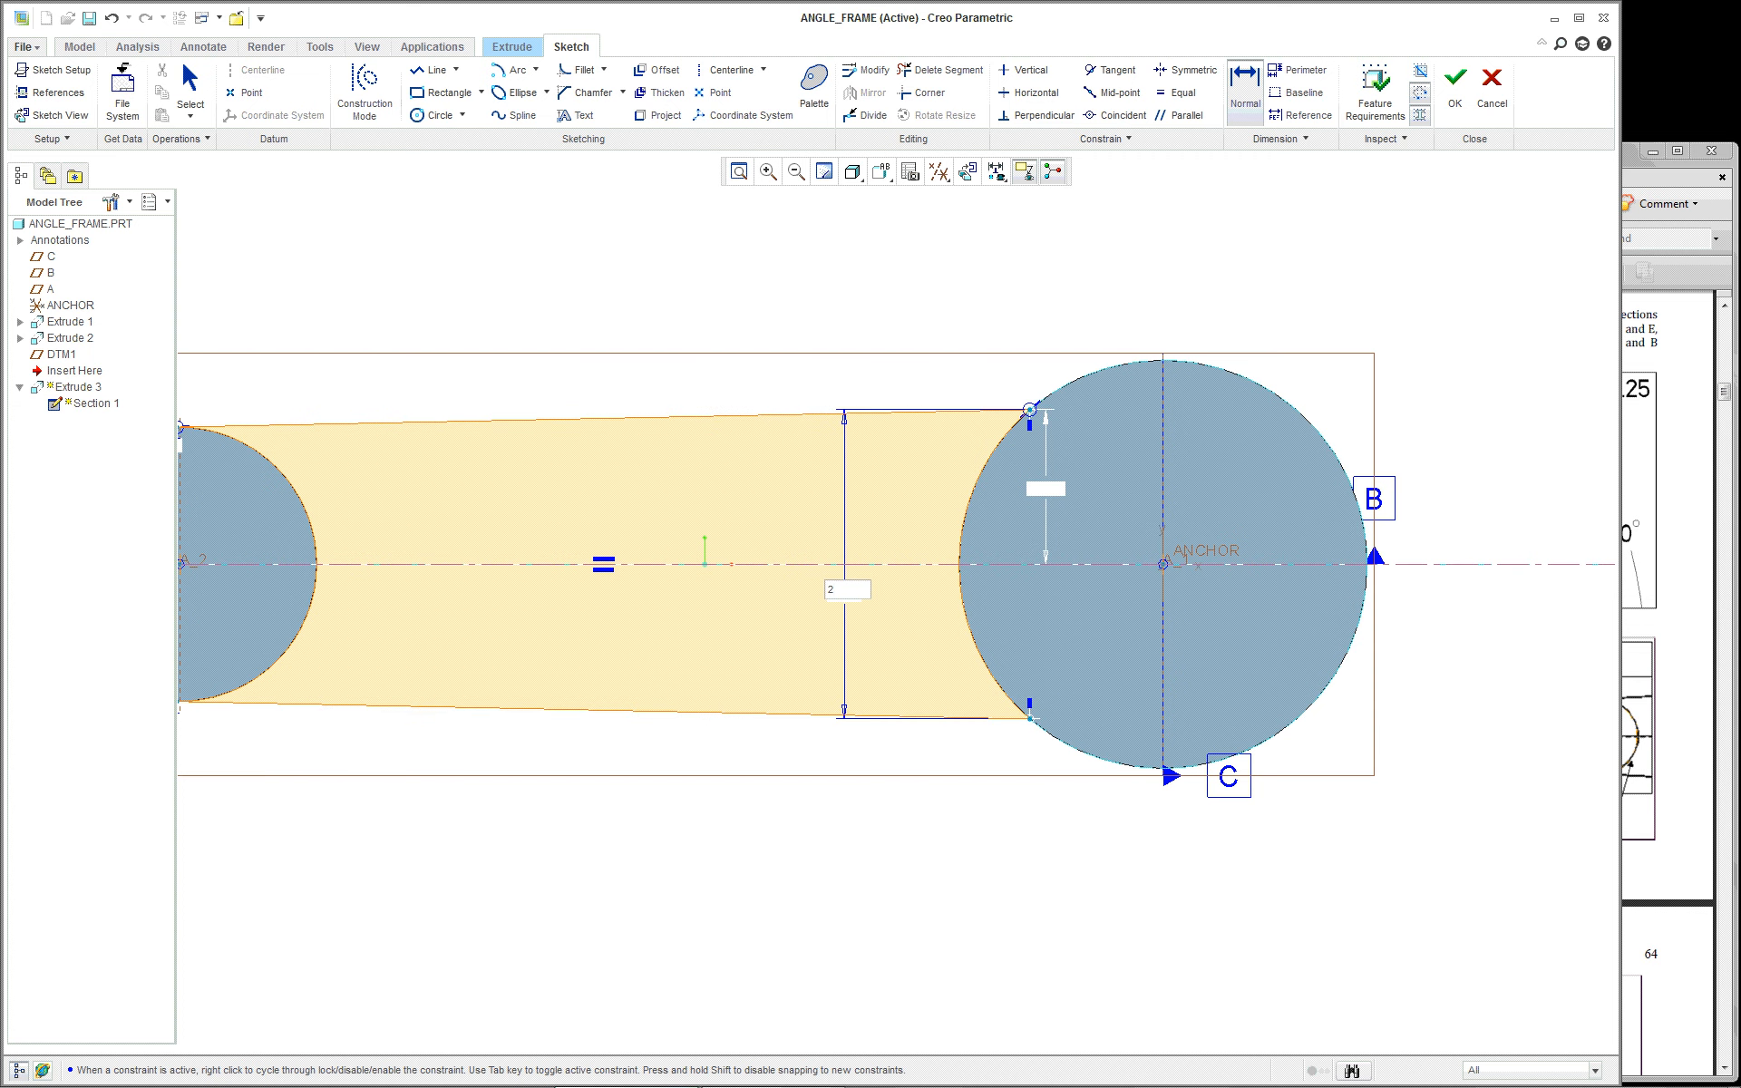
type("2")
key("Return")
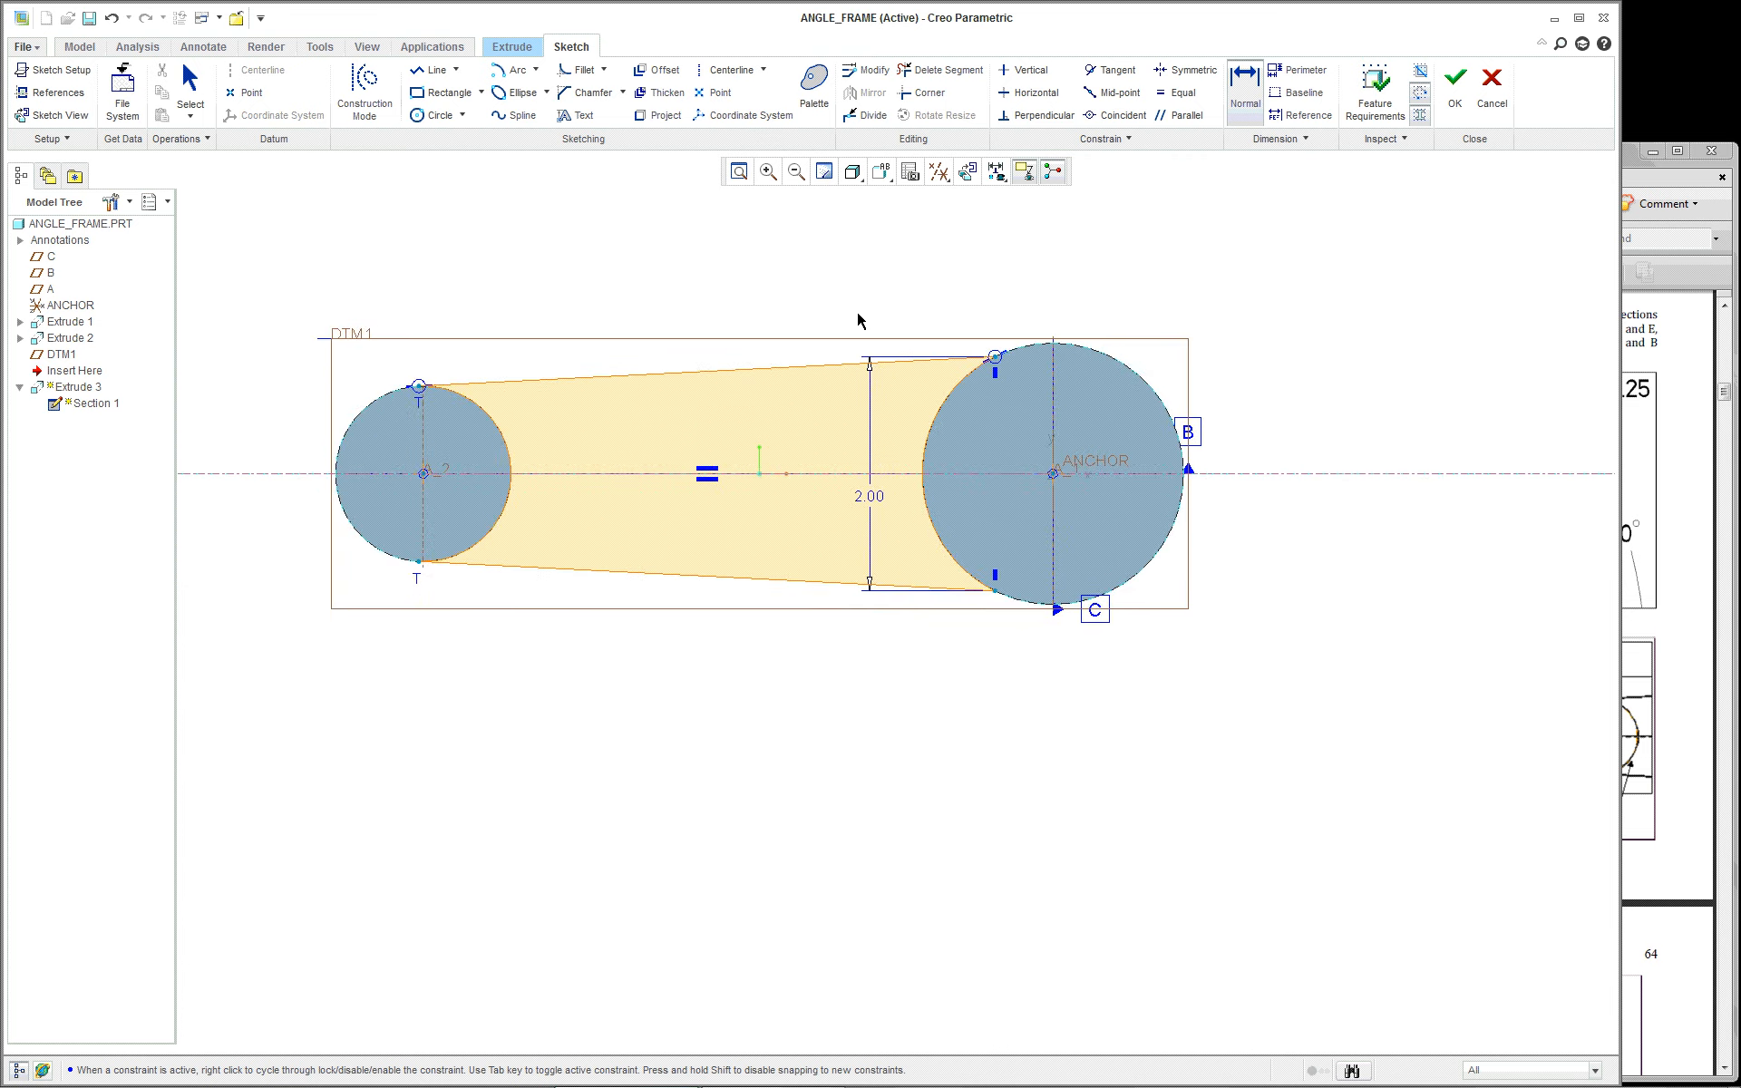
Step: Accept the redrawn web sketch and return to the Extrude 3 definition
mouse_move(857, 321)
middle_mouse_down()
mouse_move(760, 410)
mouse_move(798, 392)
middle_mouse_up()
scroll(810, 381, "up", 1)
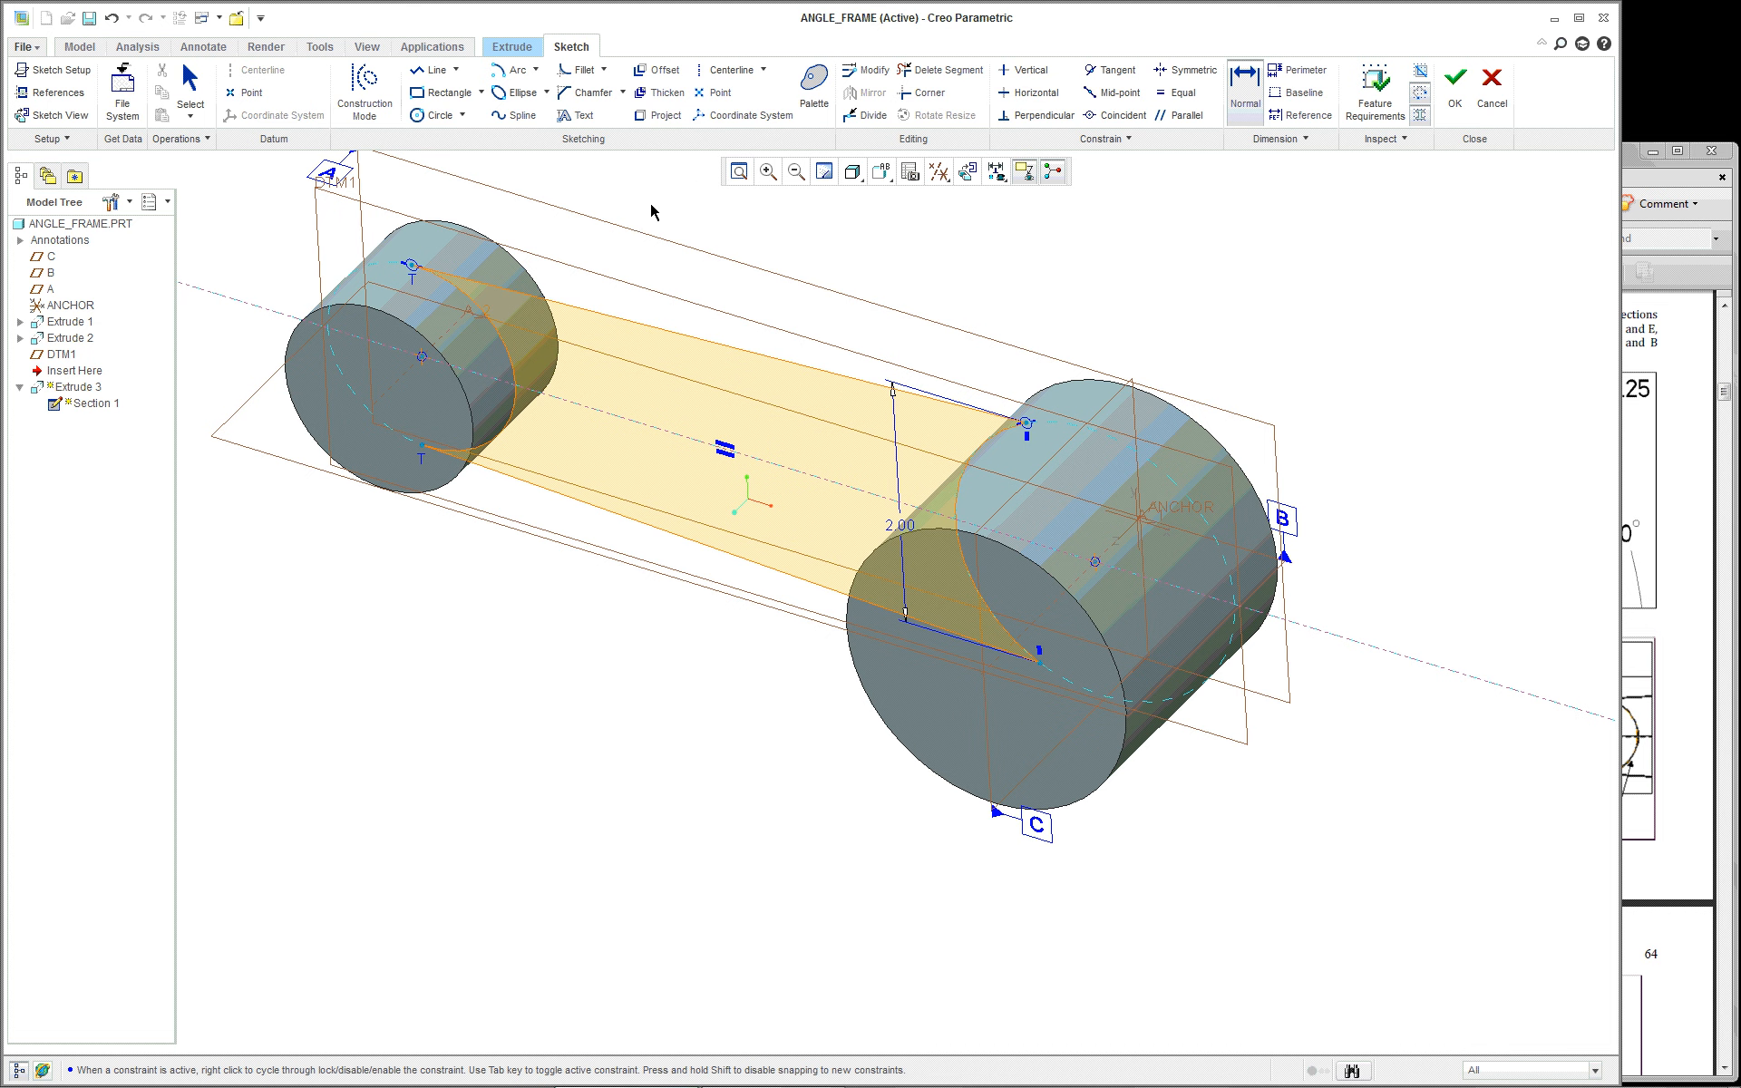
right_click(1406, 226)
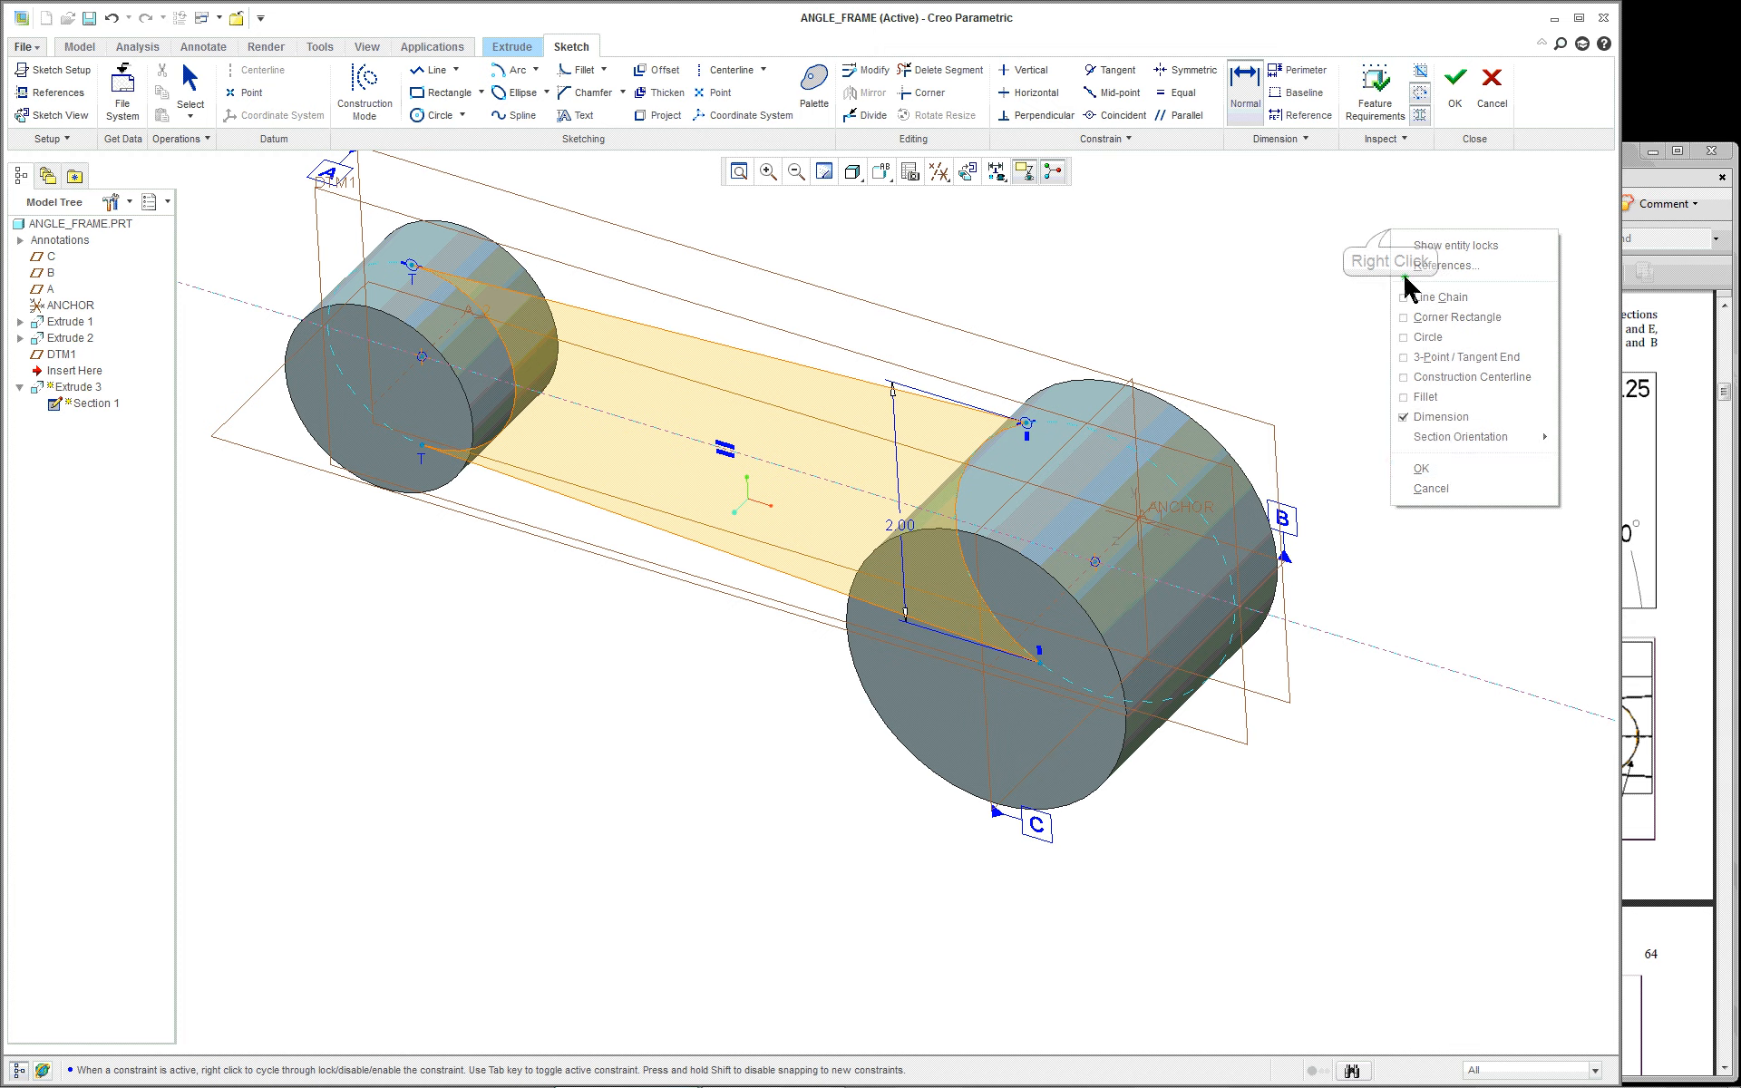
left_click(1445, 469)
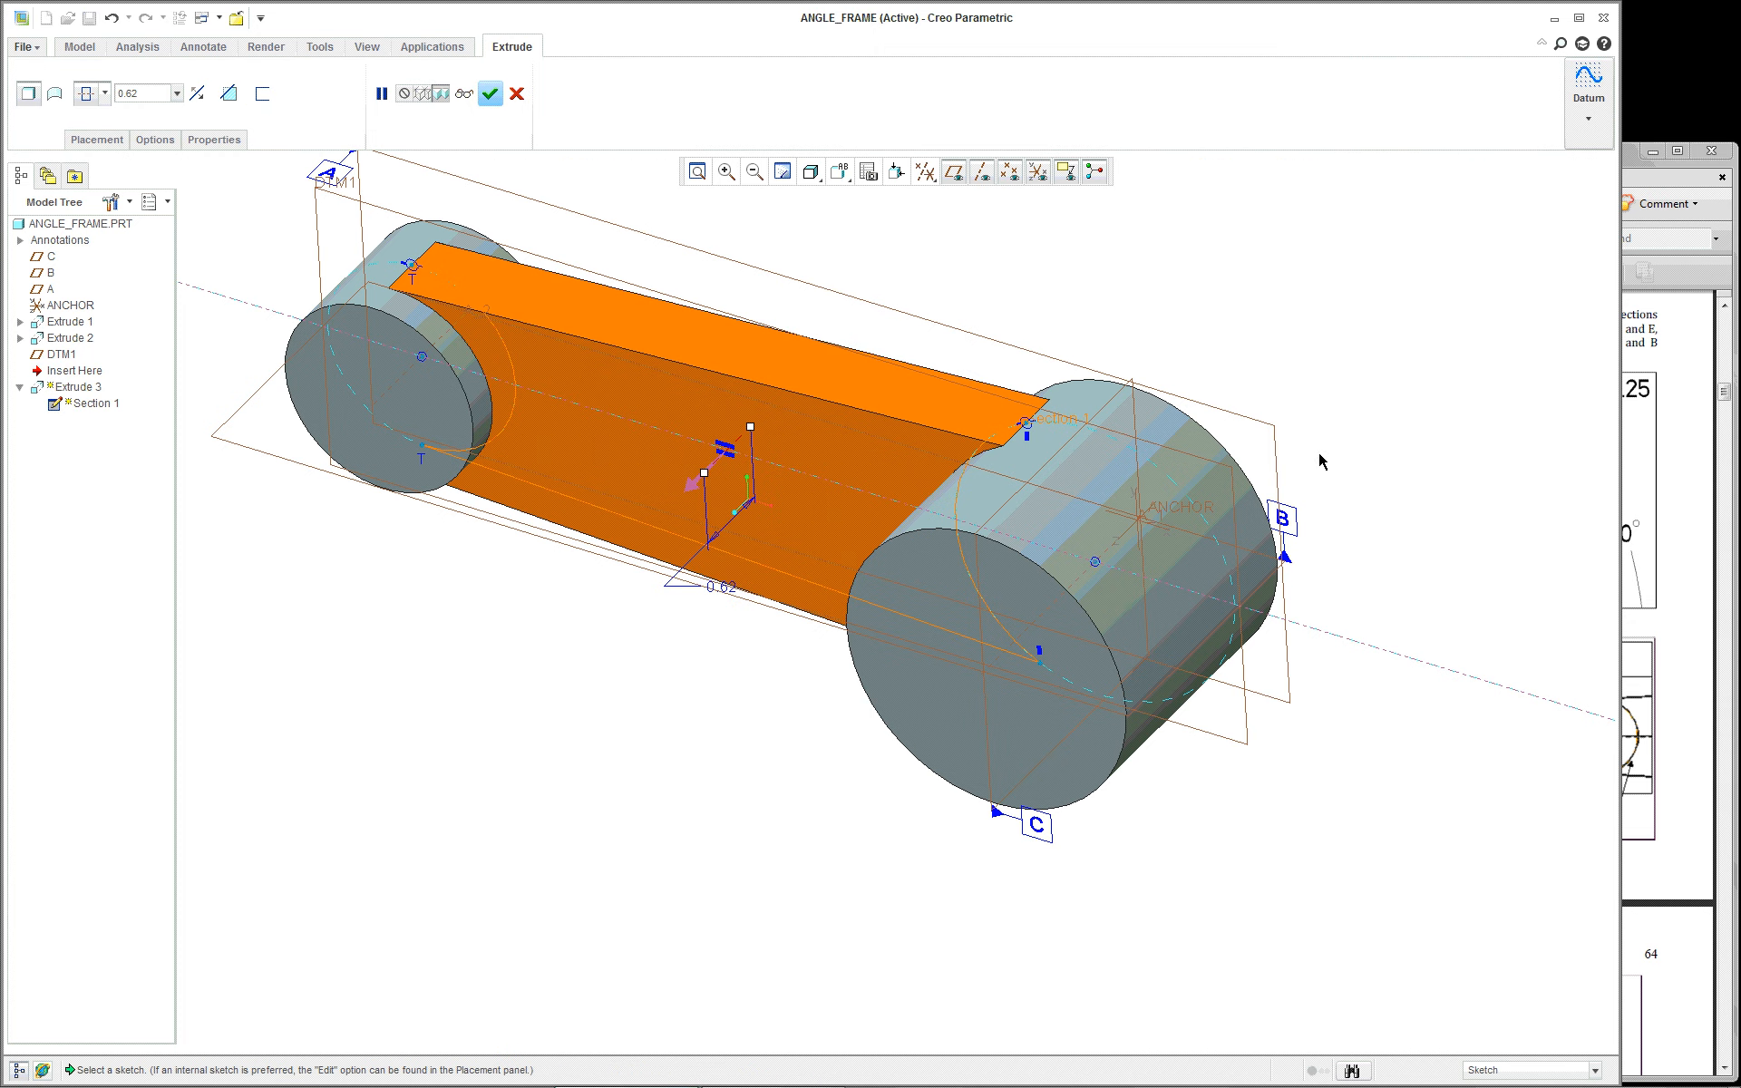
Step: Cancel the redefinition of Extrude 3, discarding the redrawn sketch
middle_click_drag(690, 258, 716, 365)
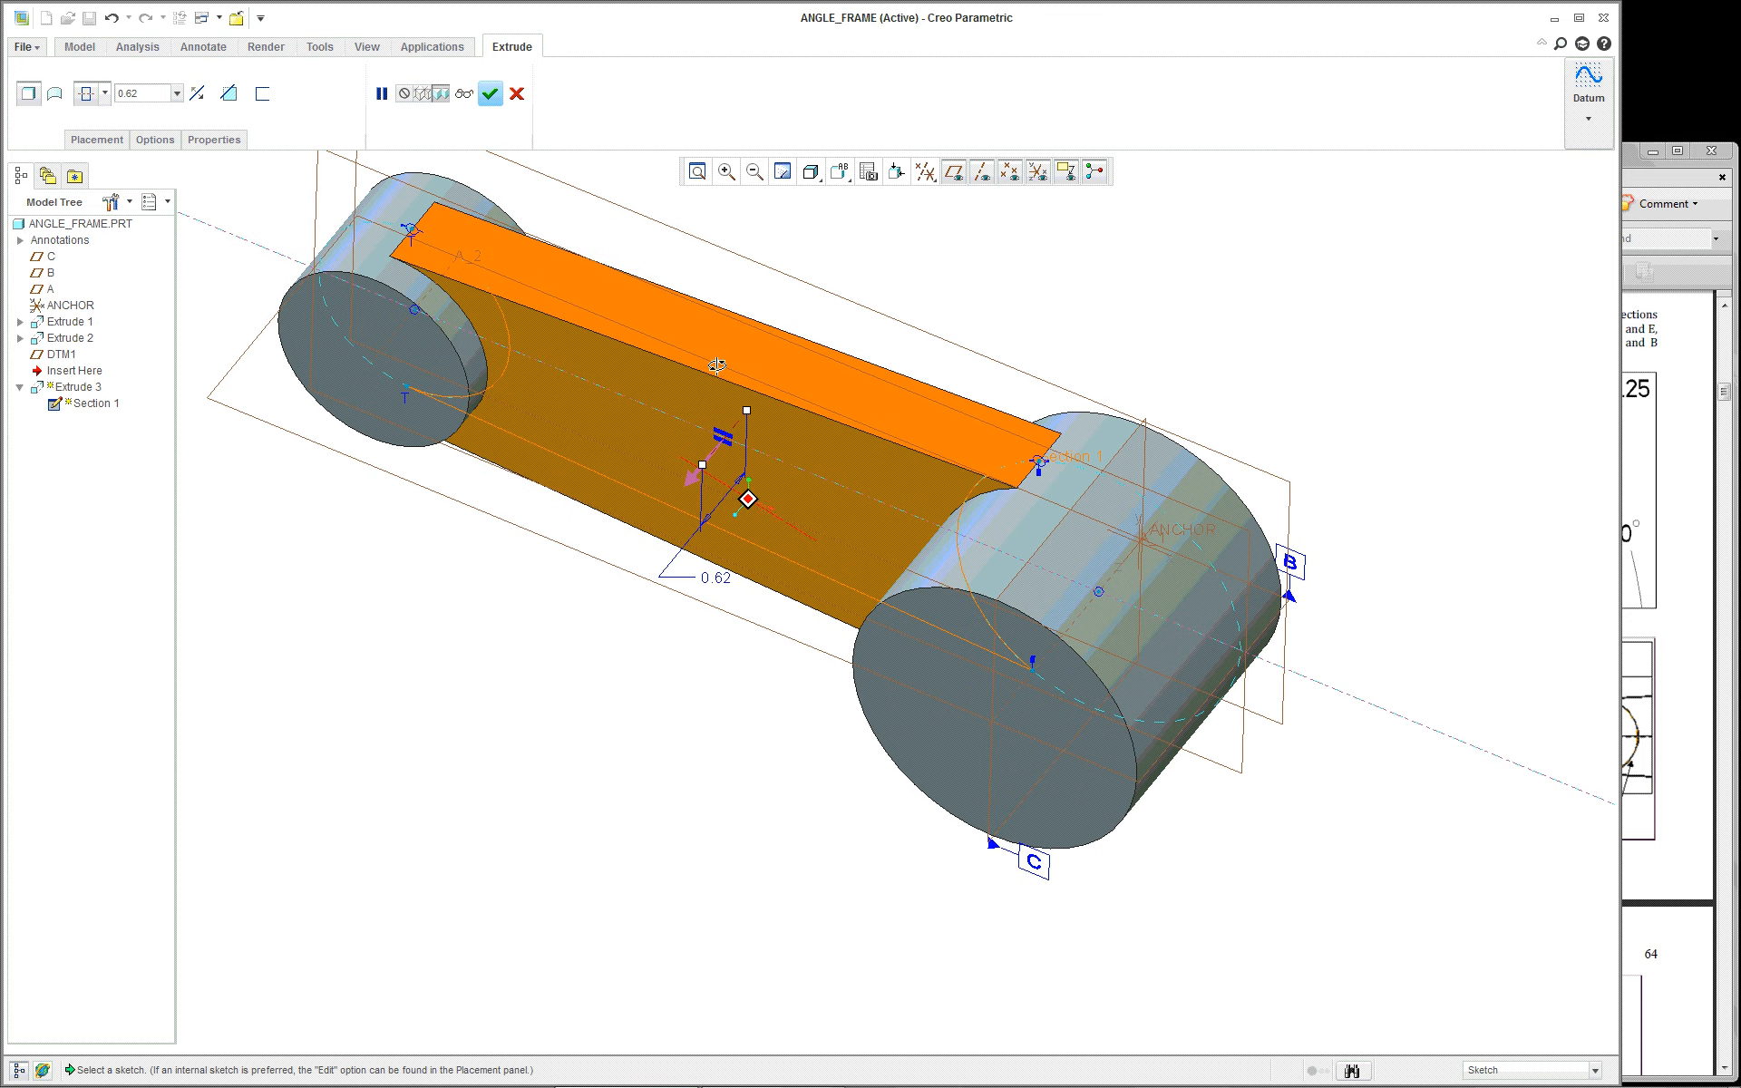
scroll(731, 370, "up", 2)
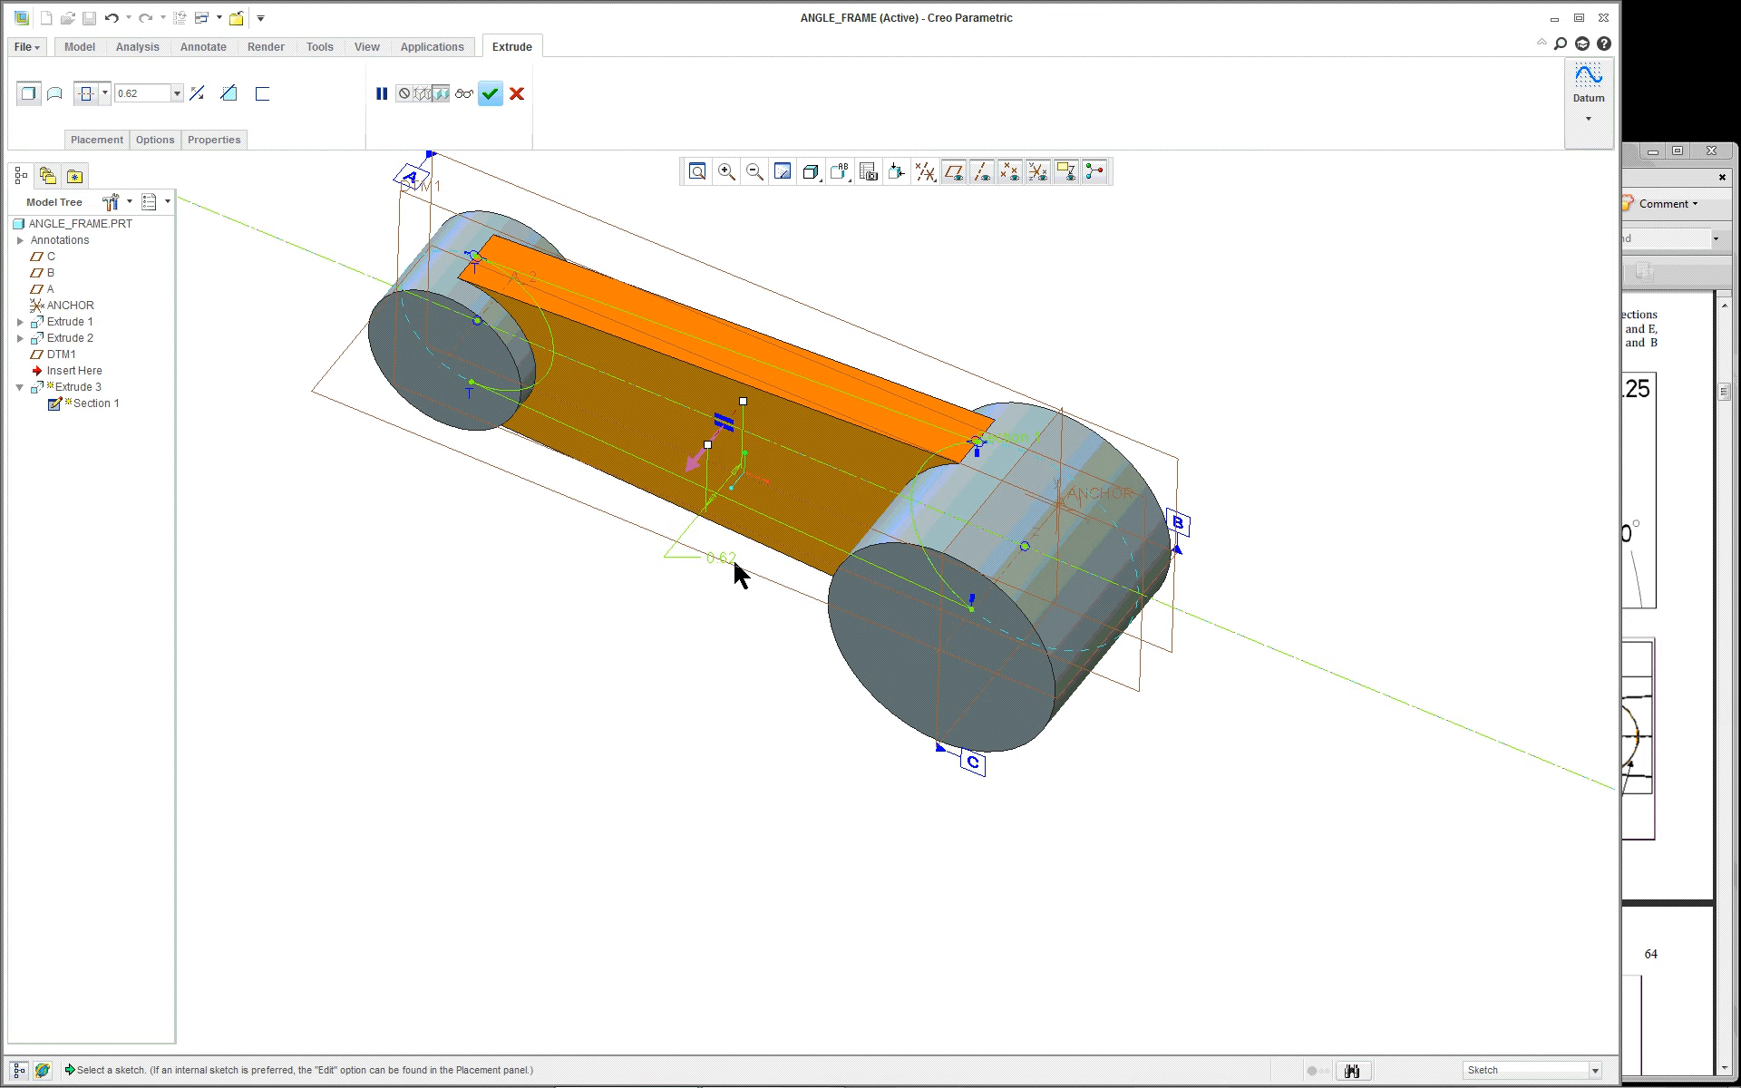
left_click(517, 93)
left_click(831, 573)
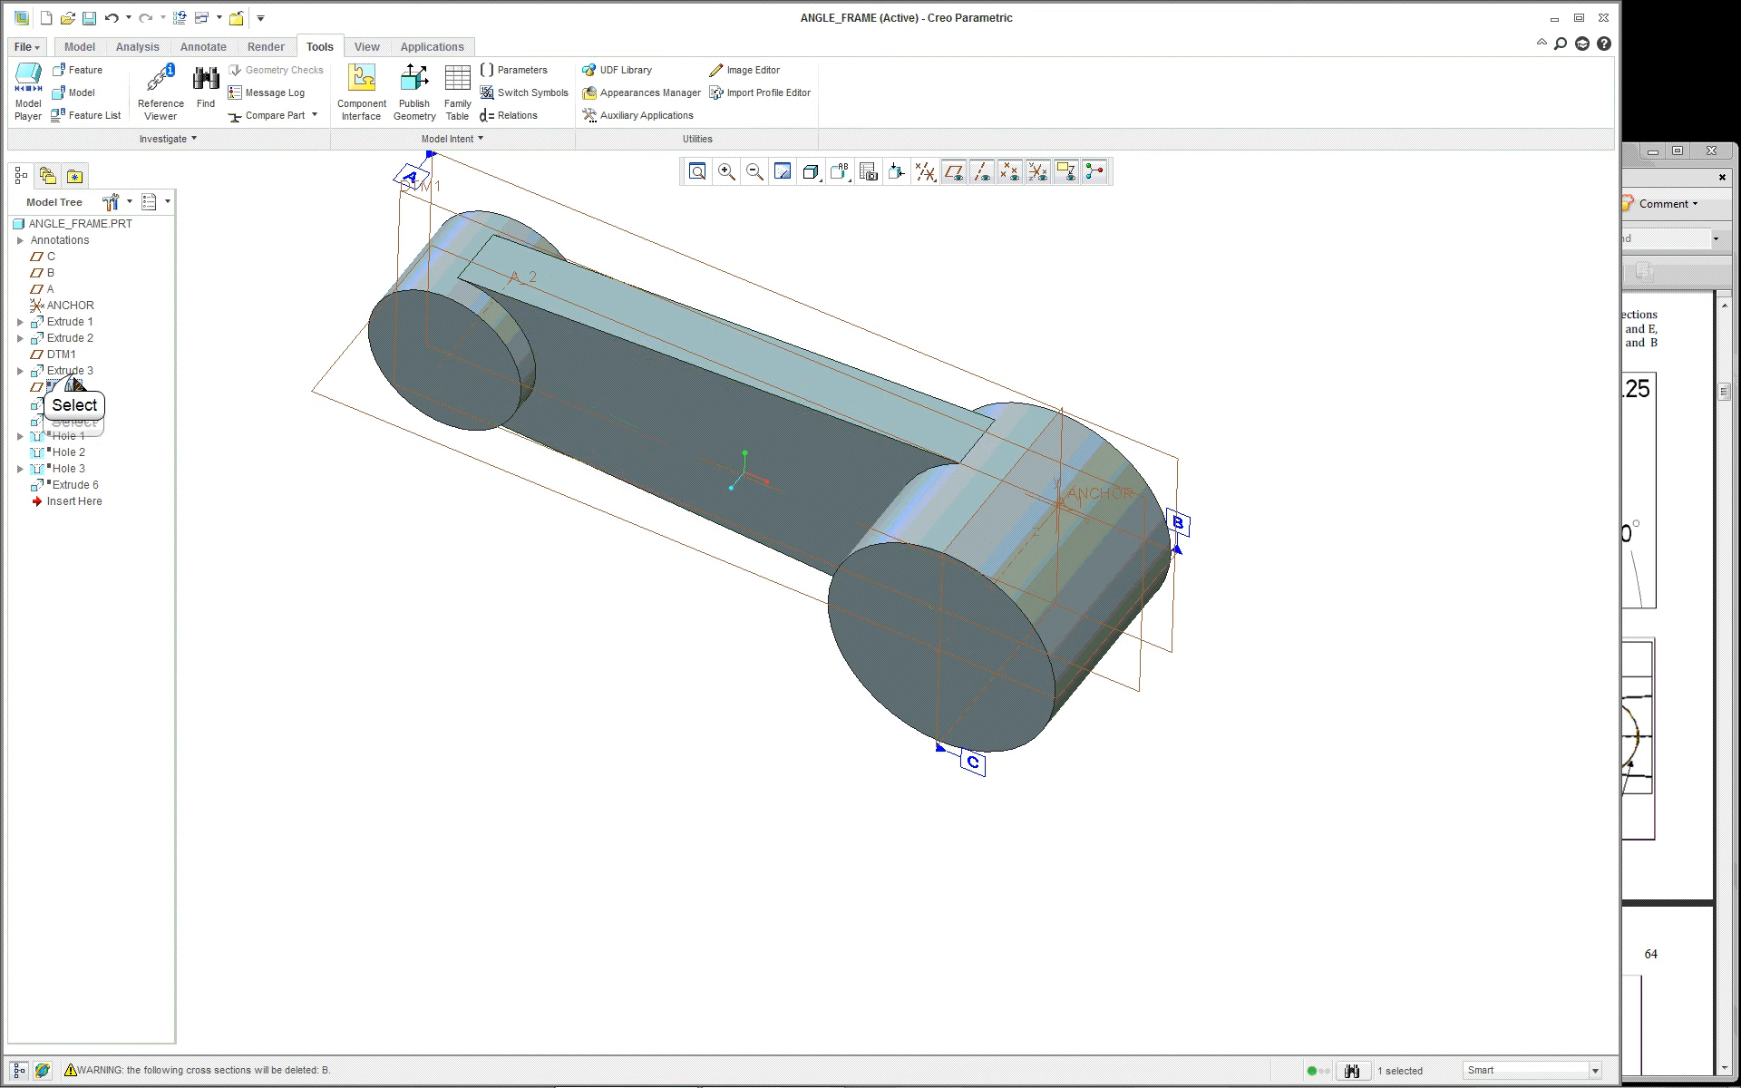
scroll(464, 510, "up", 2)
mouse_move(459, 492)
middle_mouse_down()
mouse_move(476, 526)
mouse_move(463, 492)
middle_mouse_up()
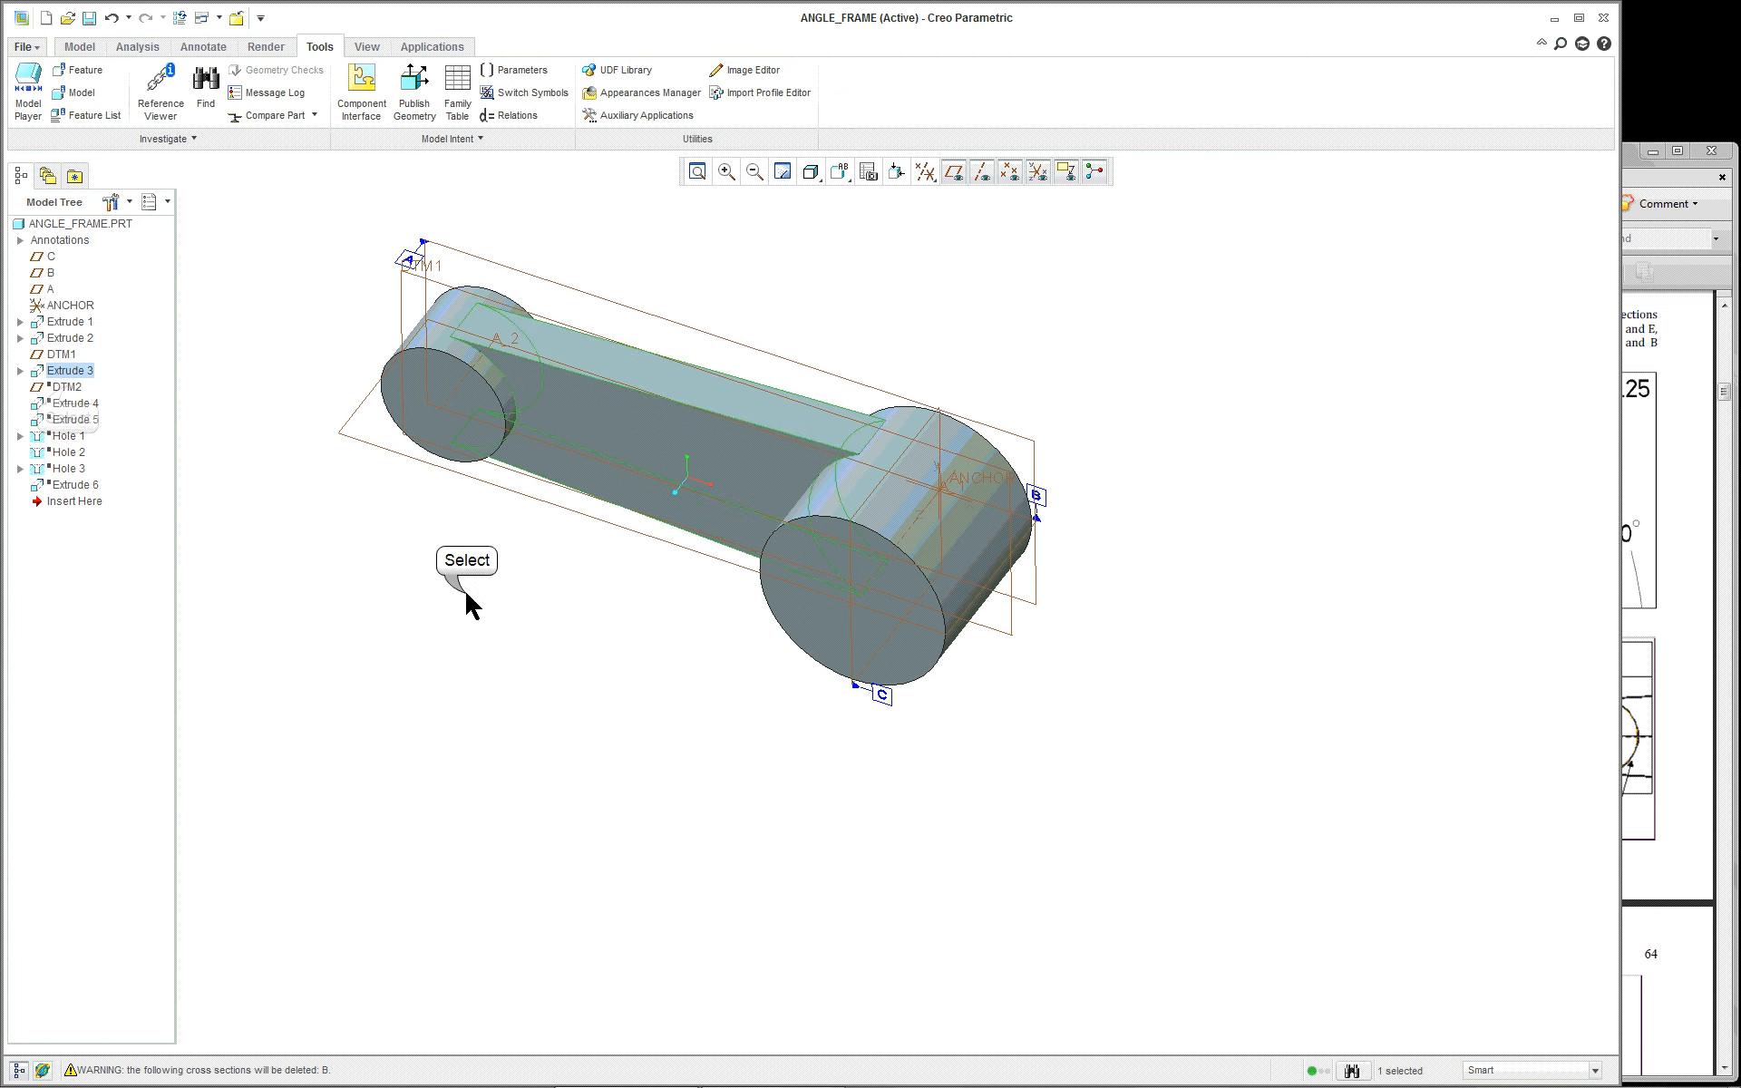
left_click(69, 388)
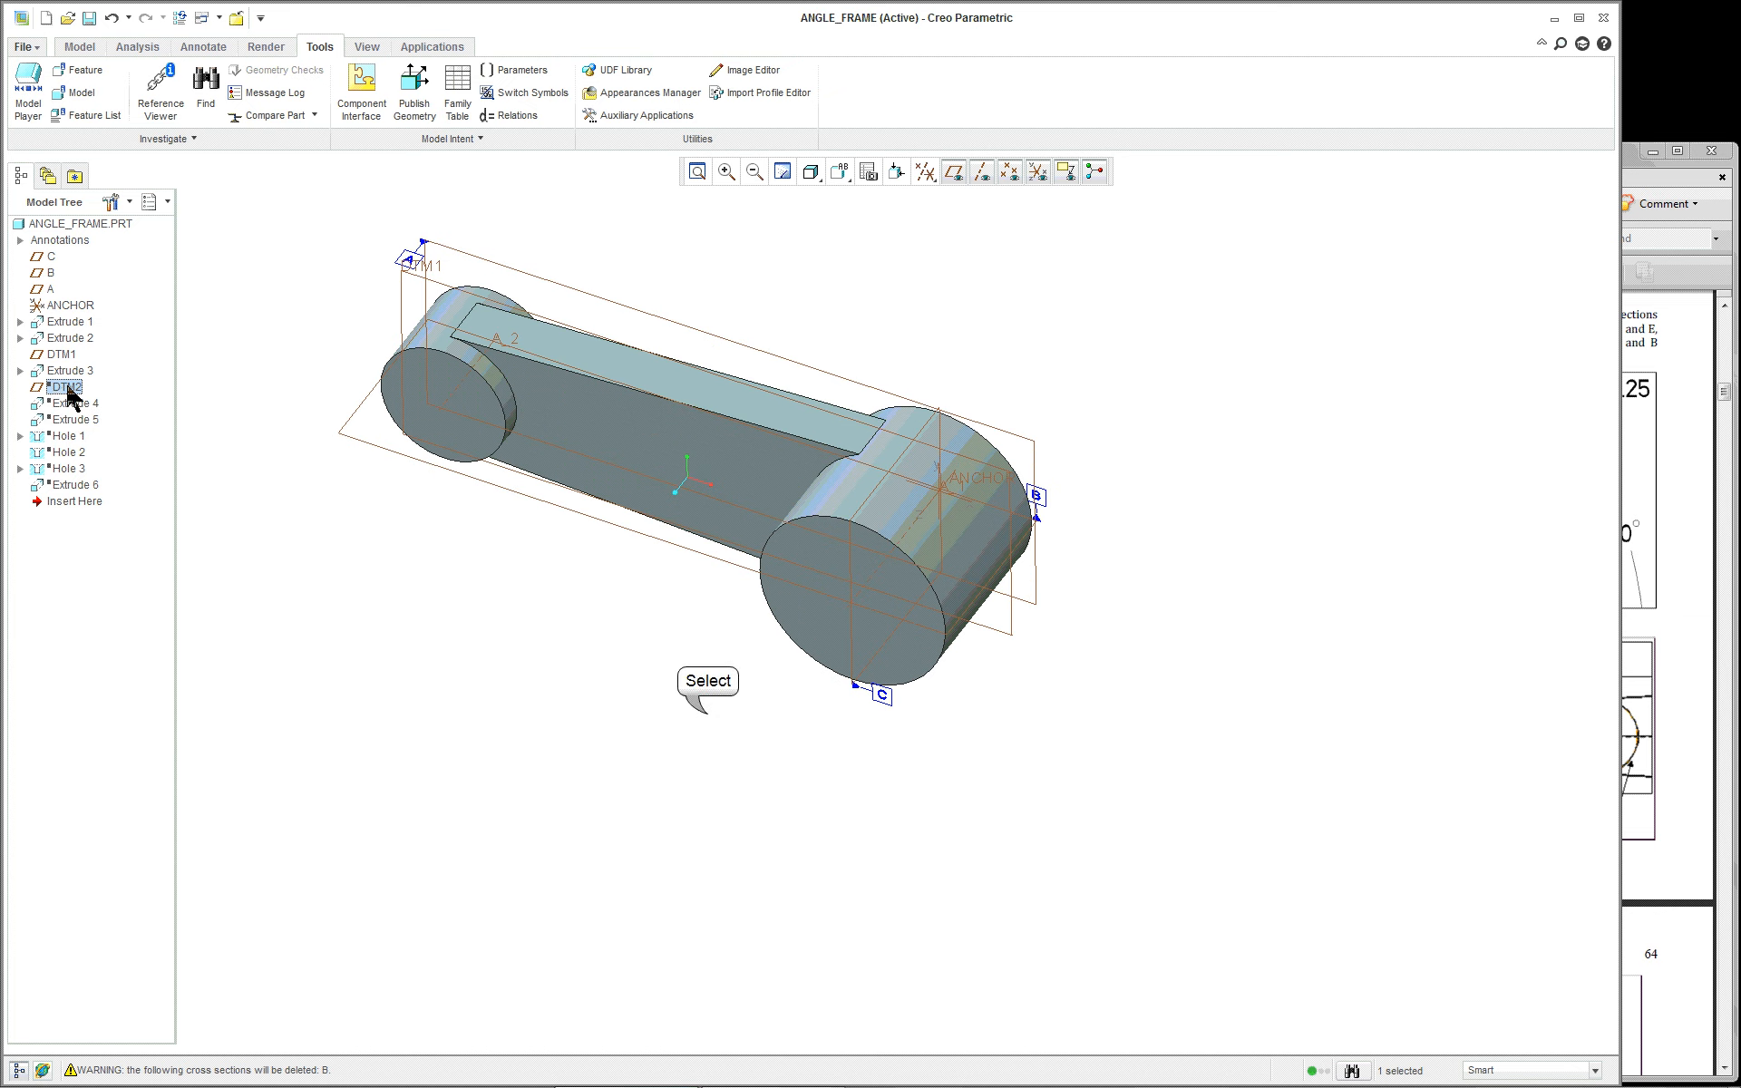
left_click(709, 714)
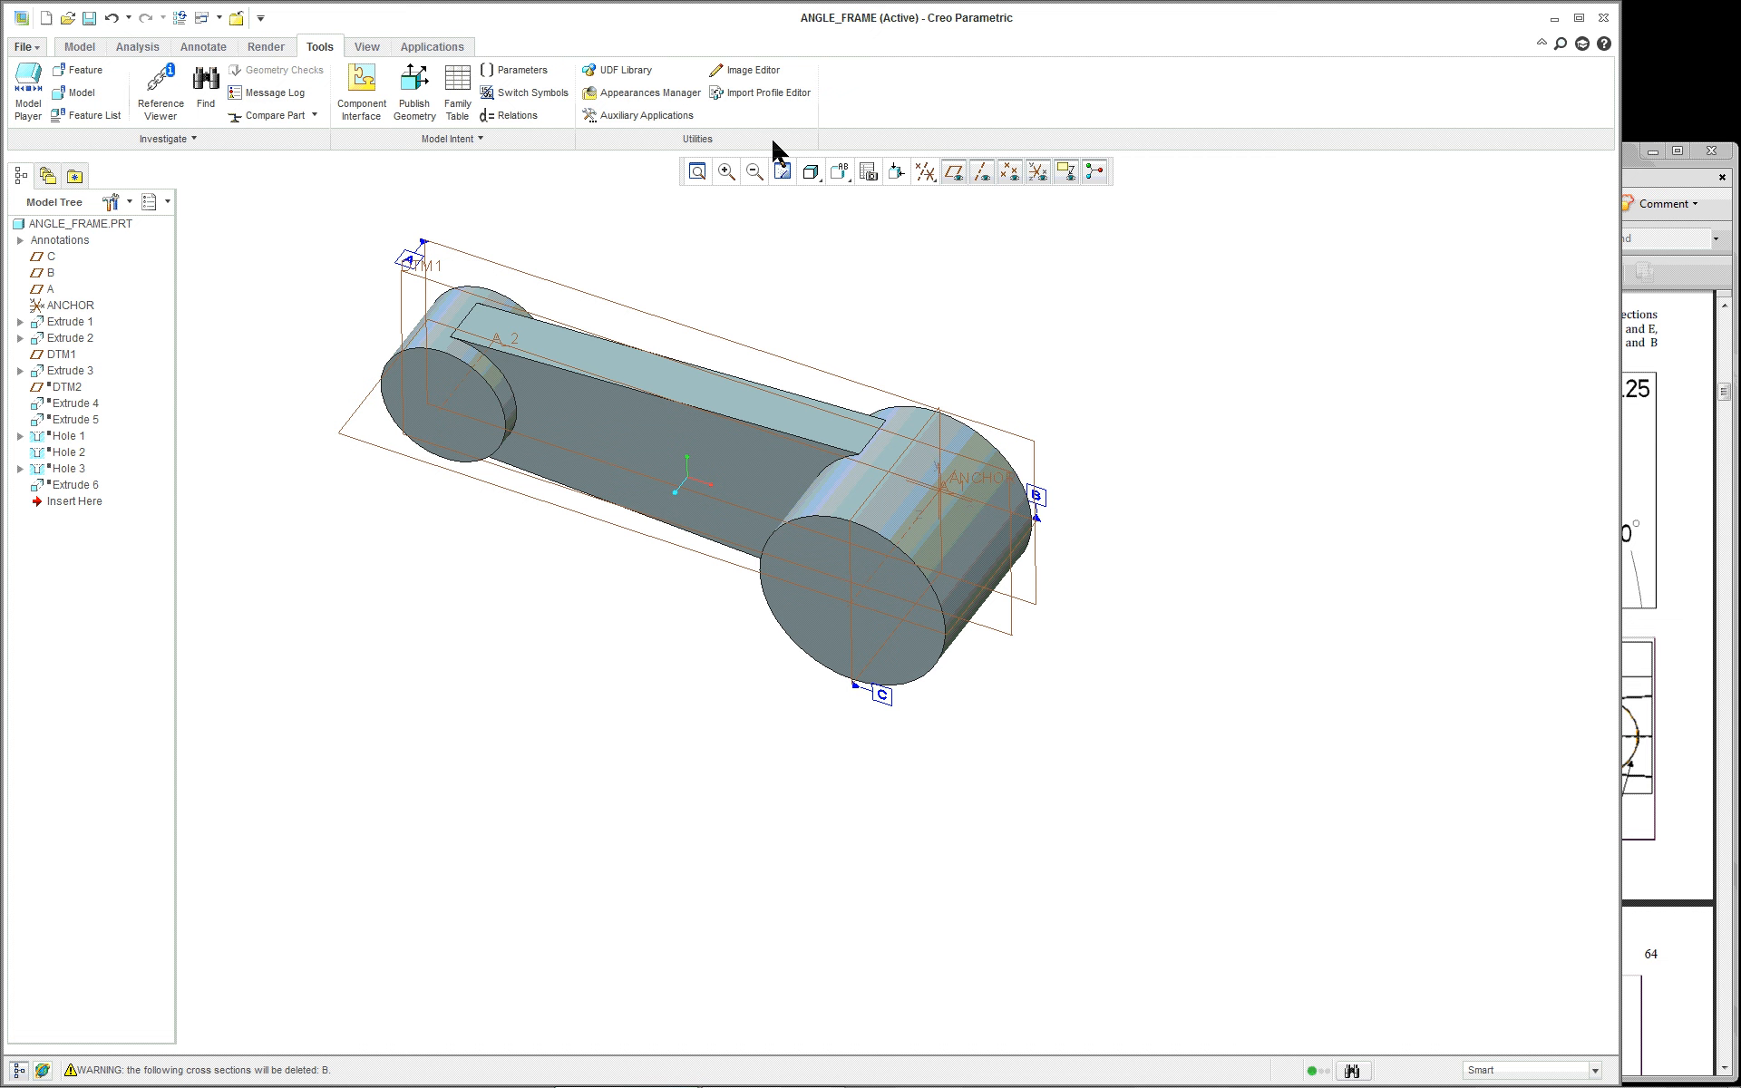
Step: Start a datum plane through the large cylinder's axis A_1, angled from datum plane B, and rotate it to about 28 degrees
left_click(80, 47)
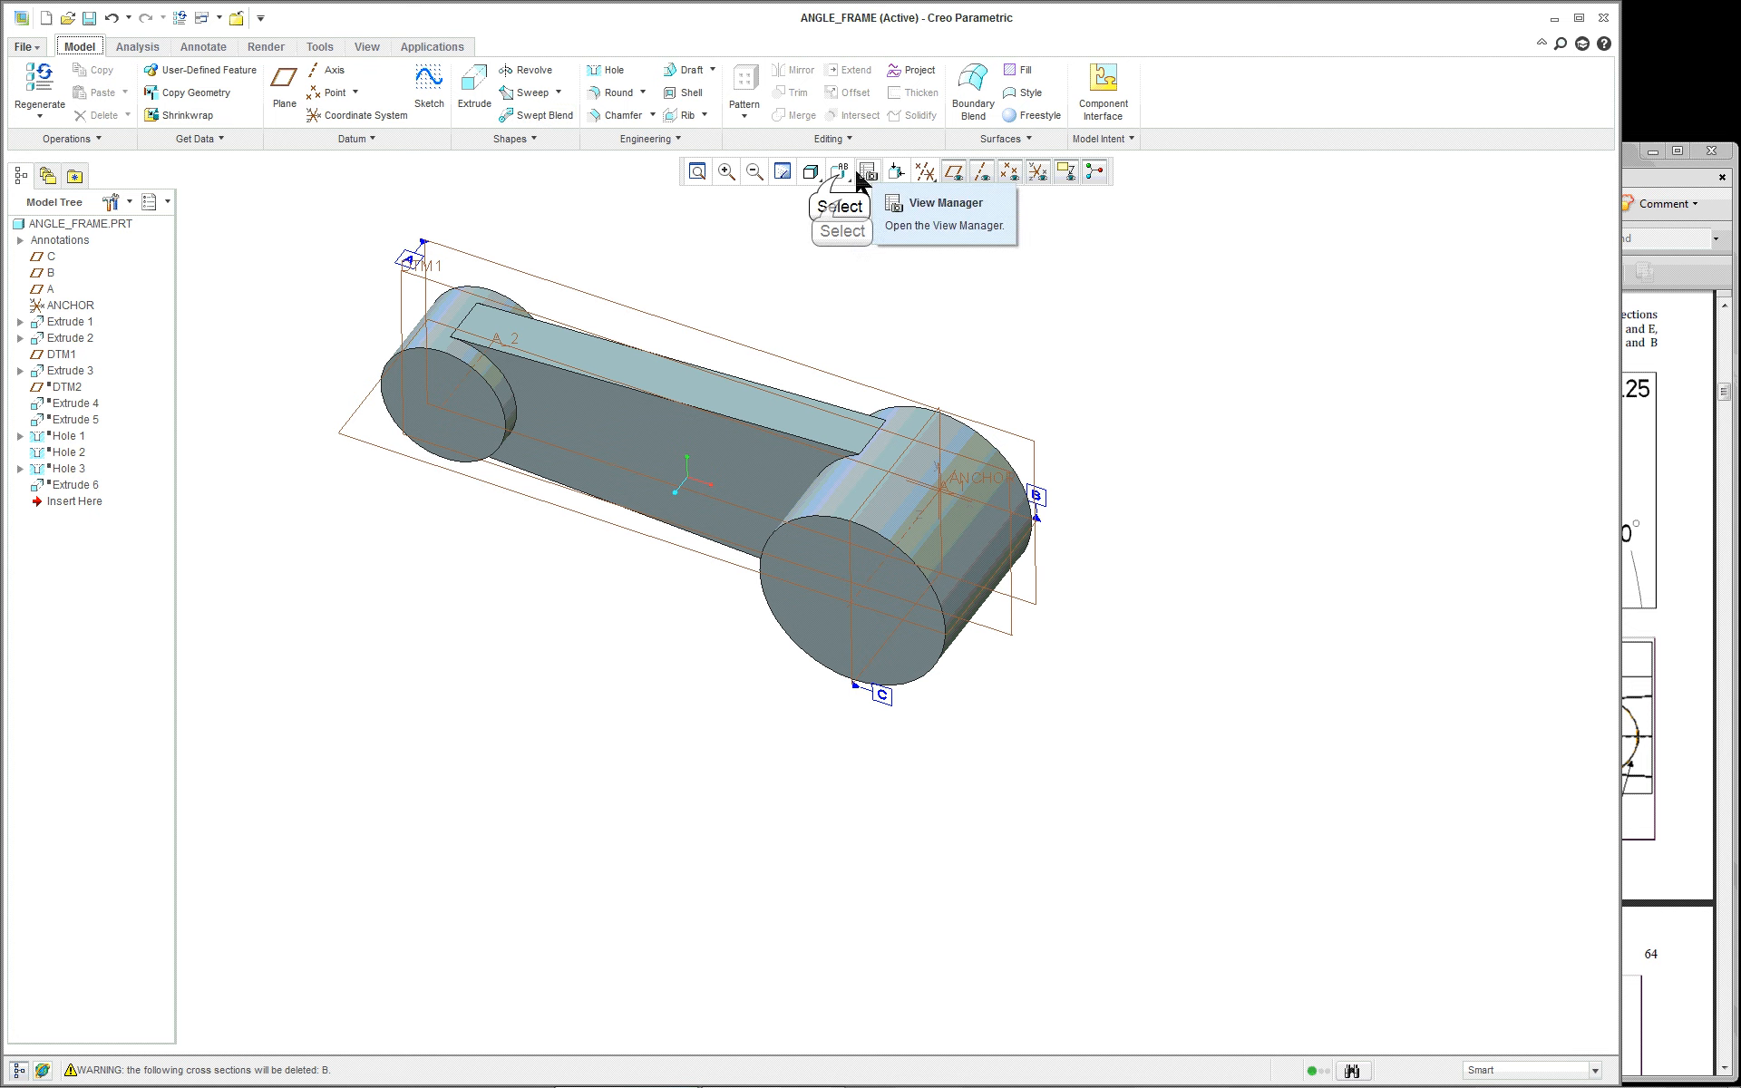
left_click(841, 173)
left_click(840, 201)
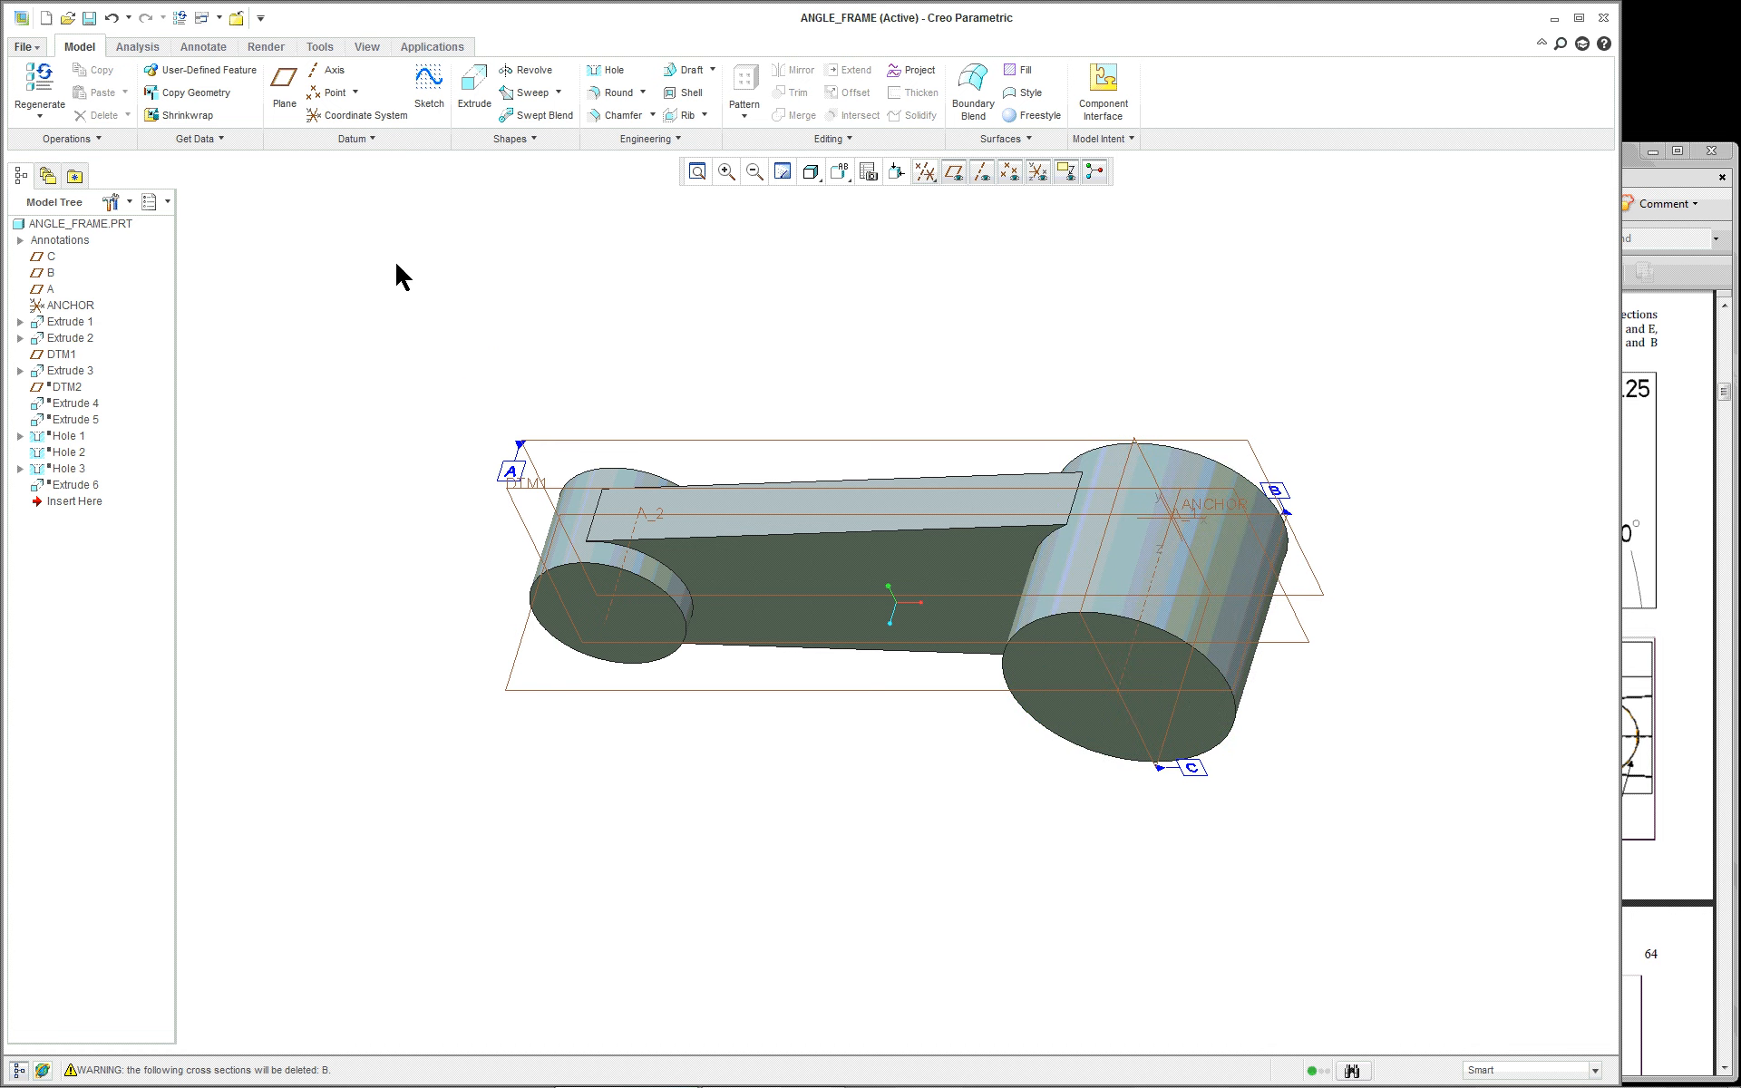
left_click(284, 88)
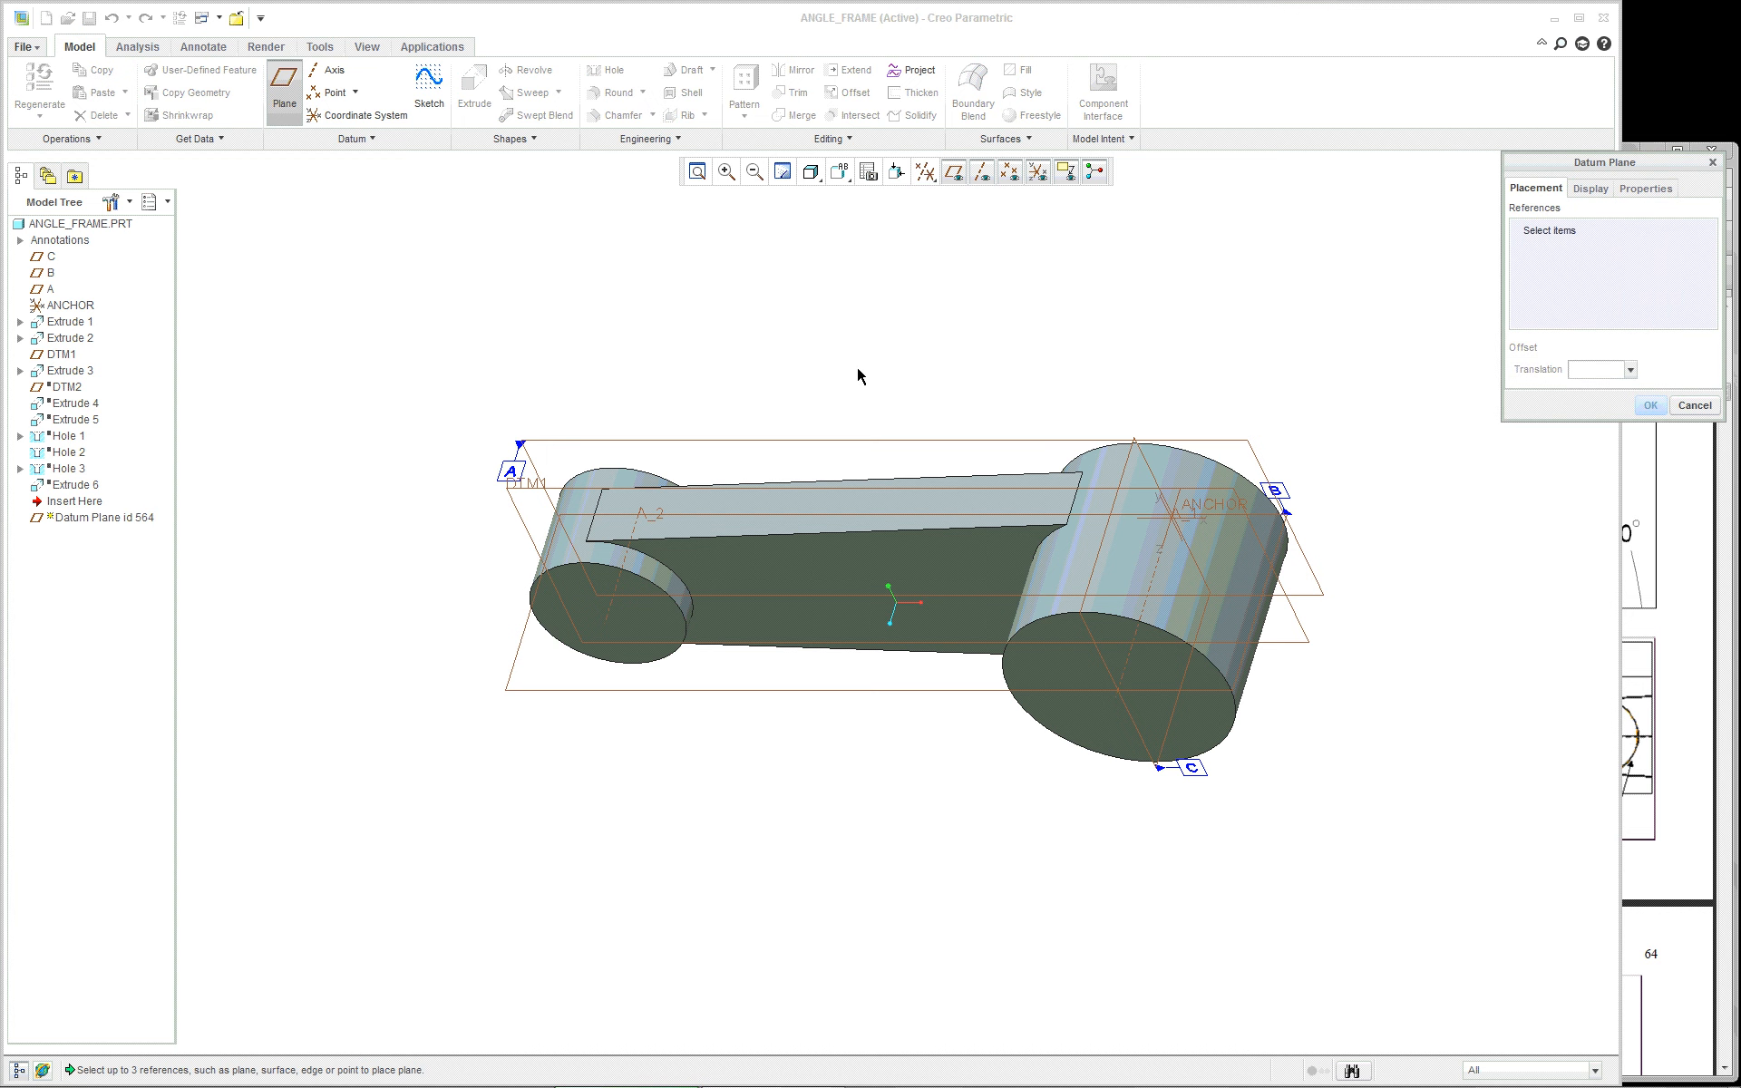
left_click(1162, 572)
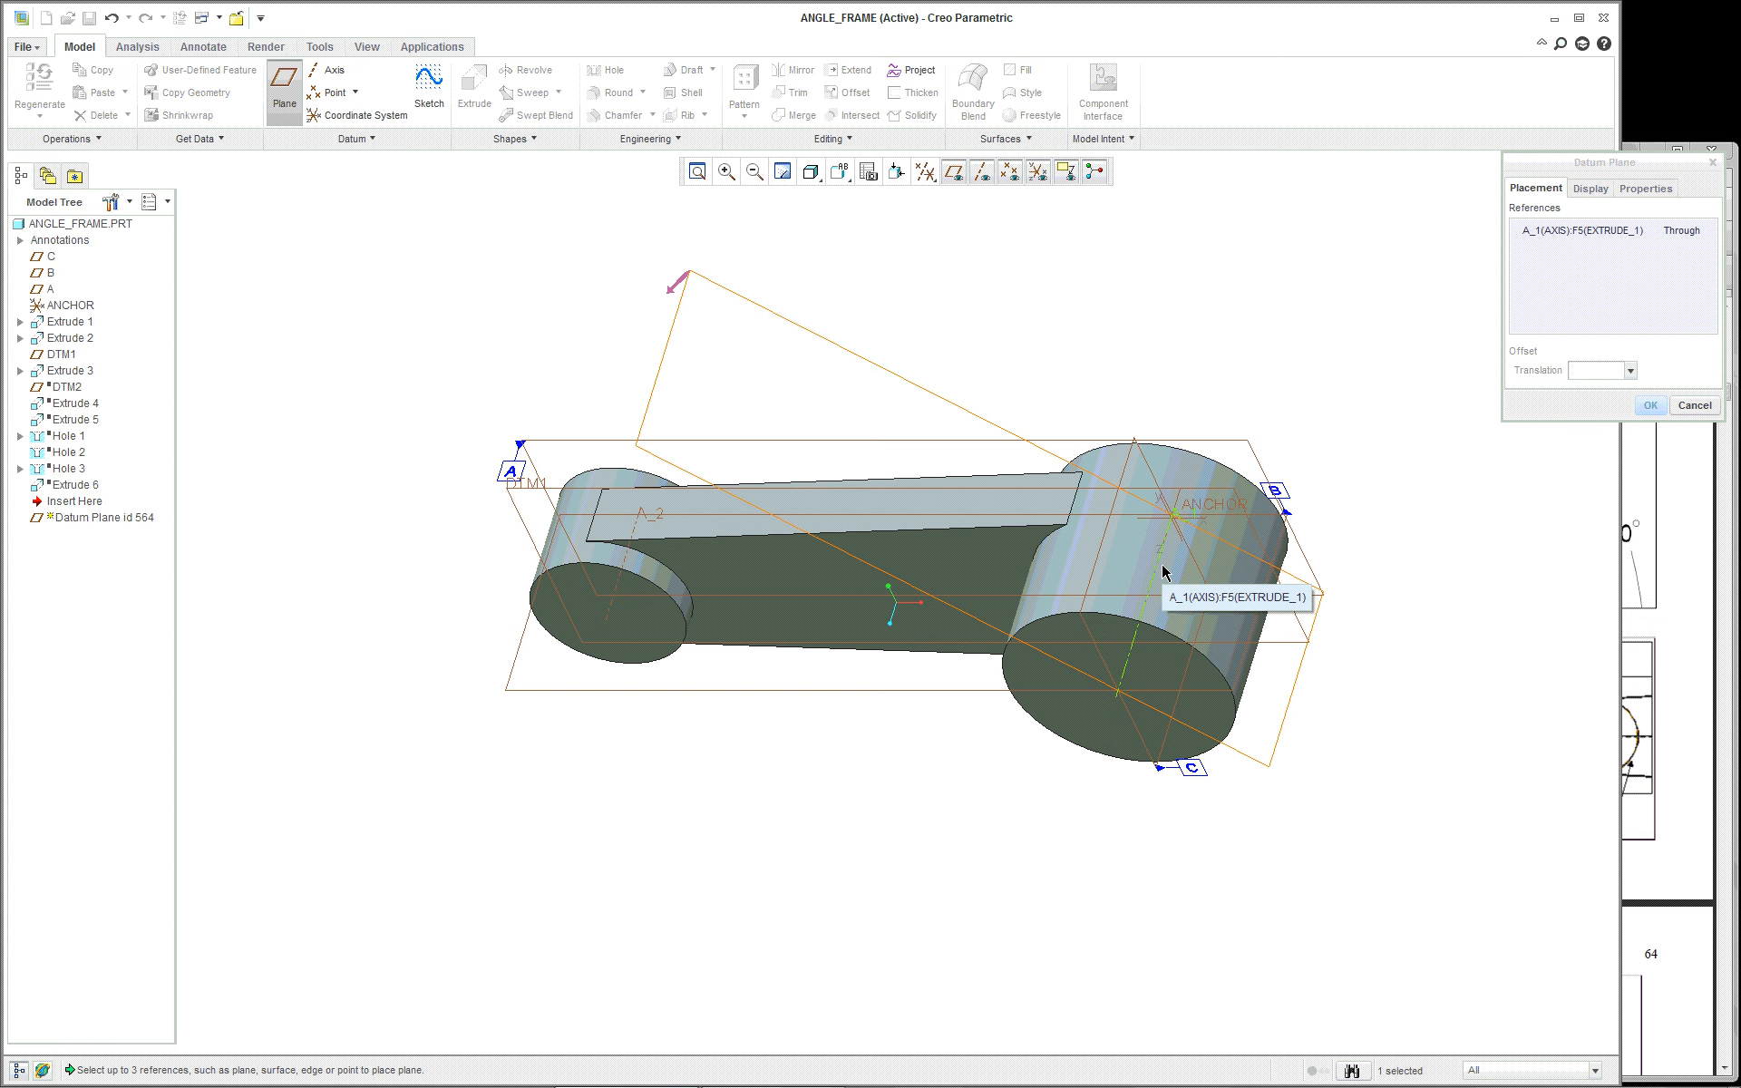
left_click(796, 700, "ctrl")
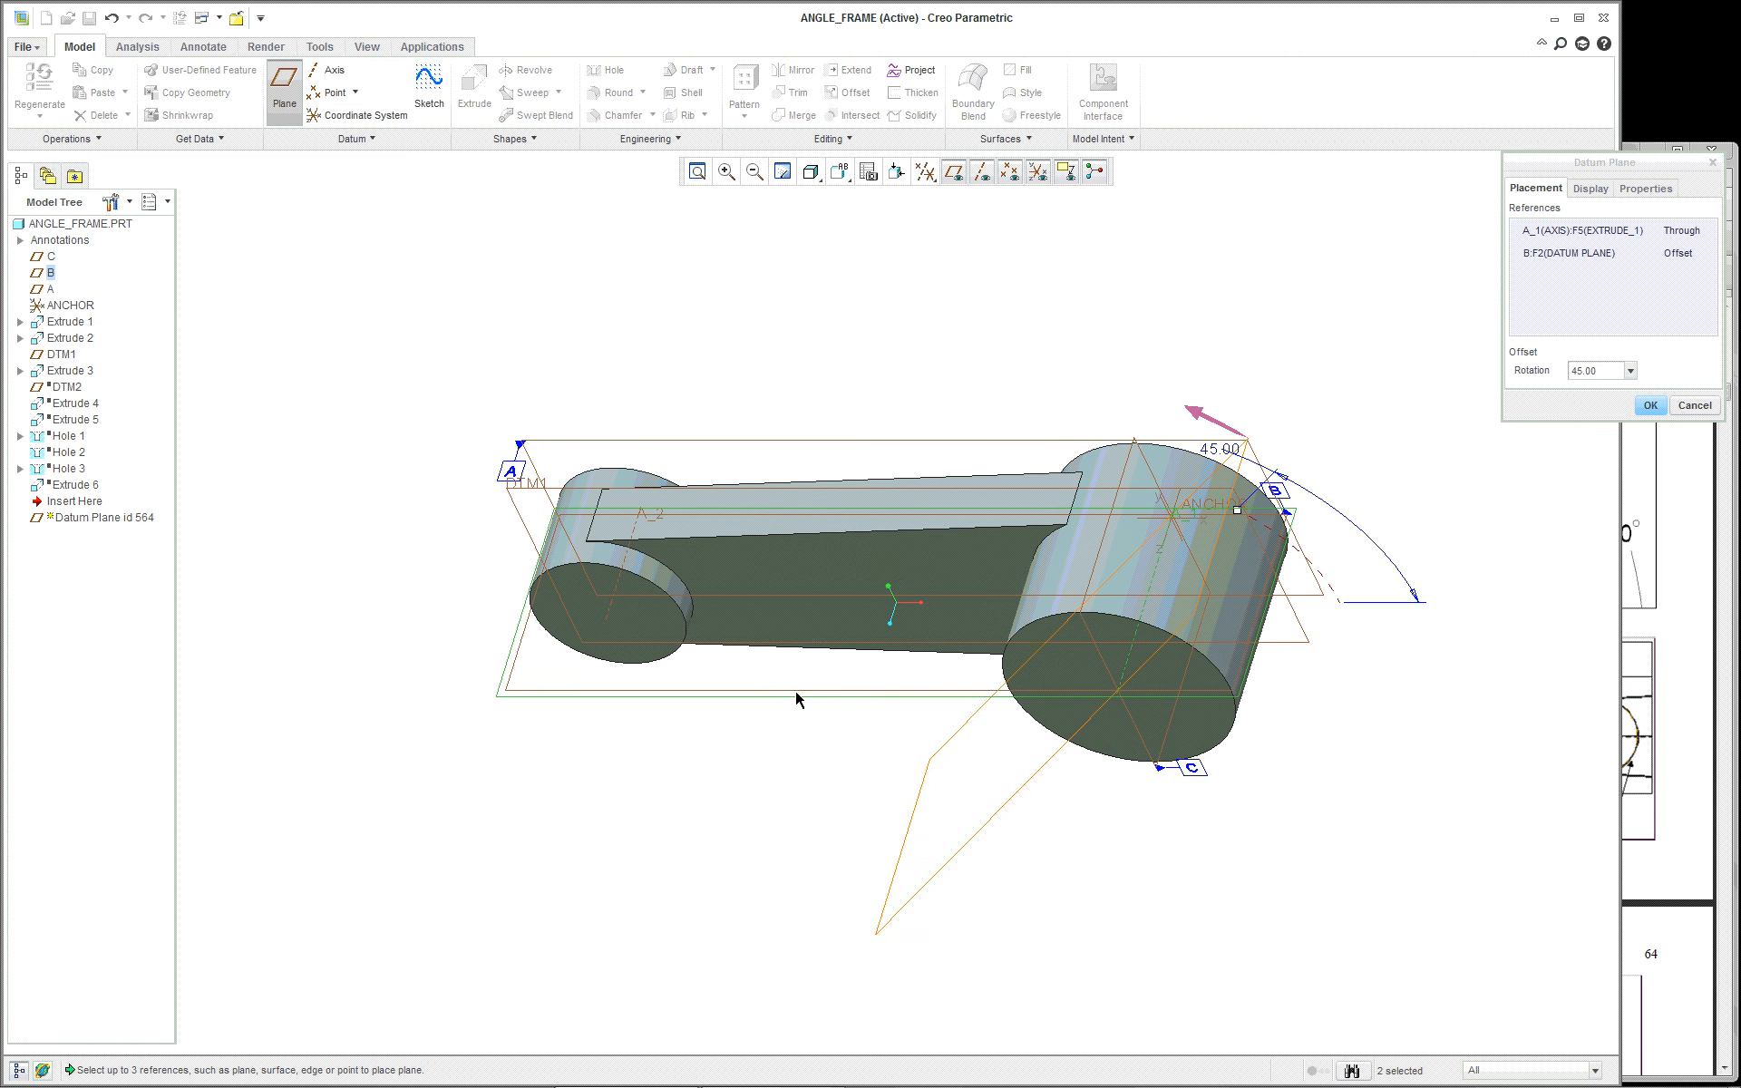
left_click_drag(1238, 513, 1359, 561)
Step: Consult the angle in the CREO_Projects_Download.pdf drawing, set the new datum plane's rotation to 30 degrees in Creo, and create the plane
left_click(1684, 545)
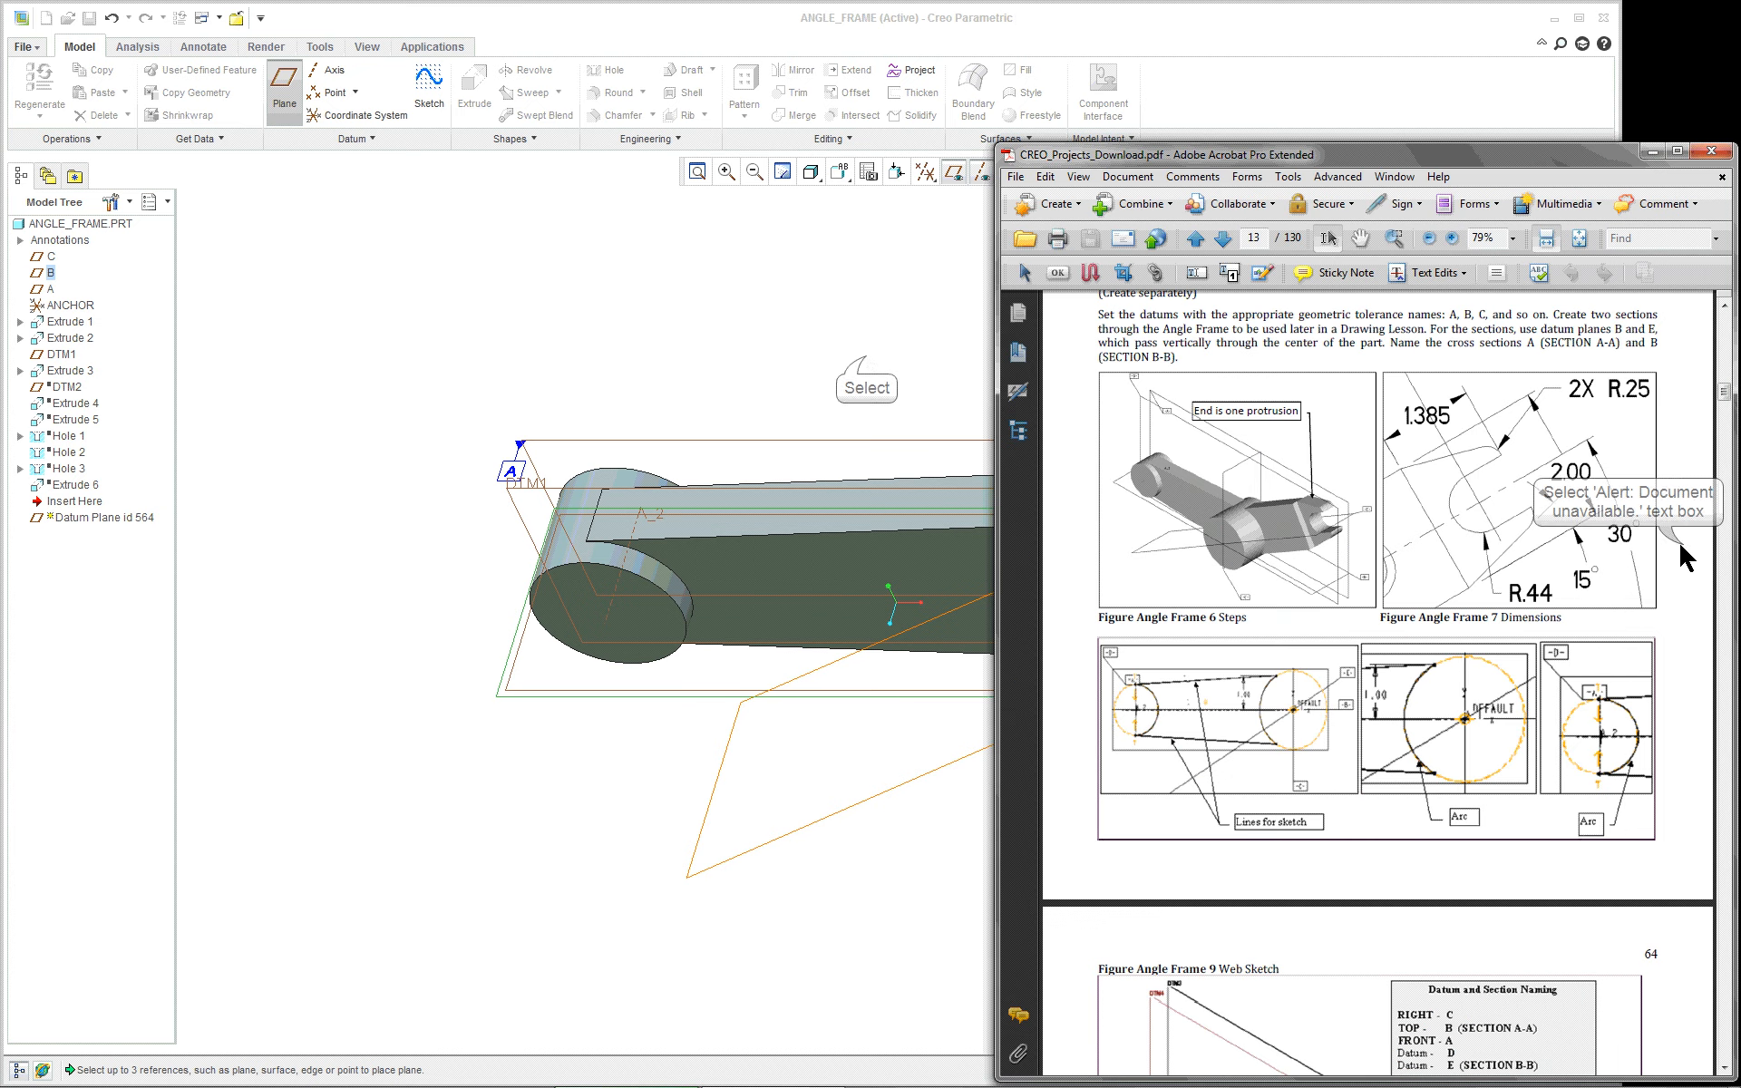
left_click(866, 358)
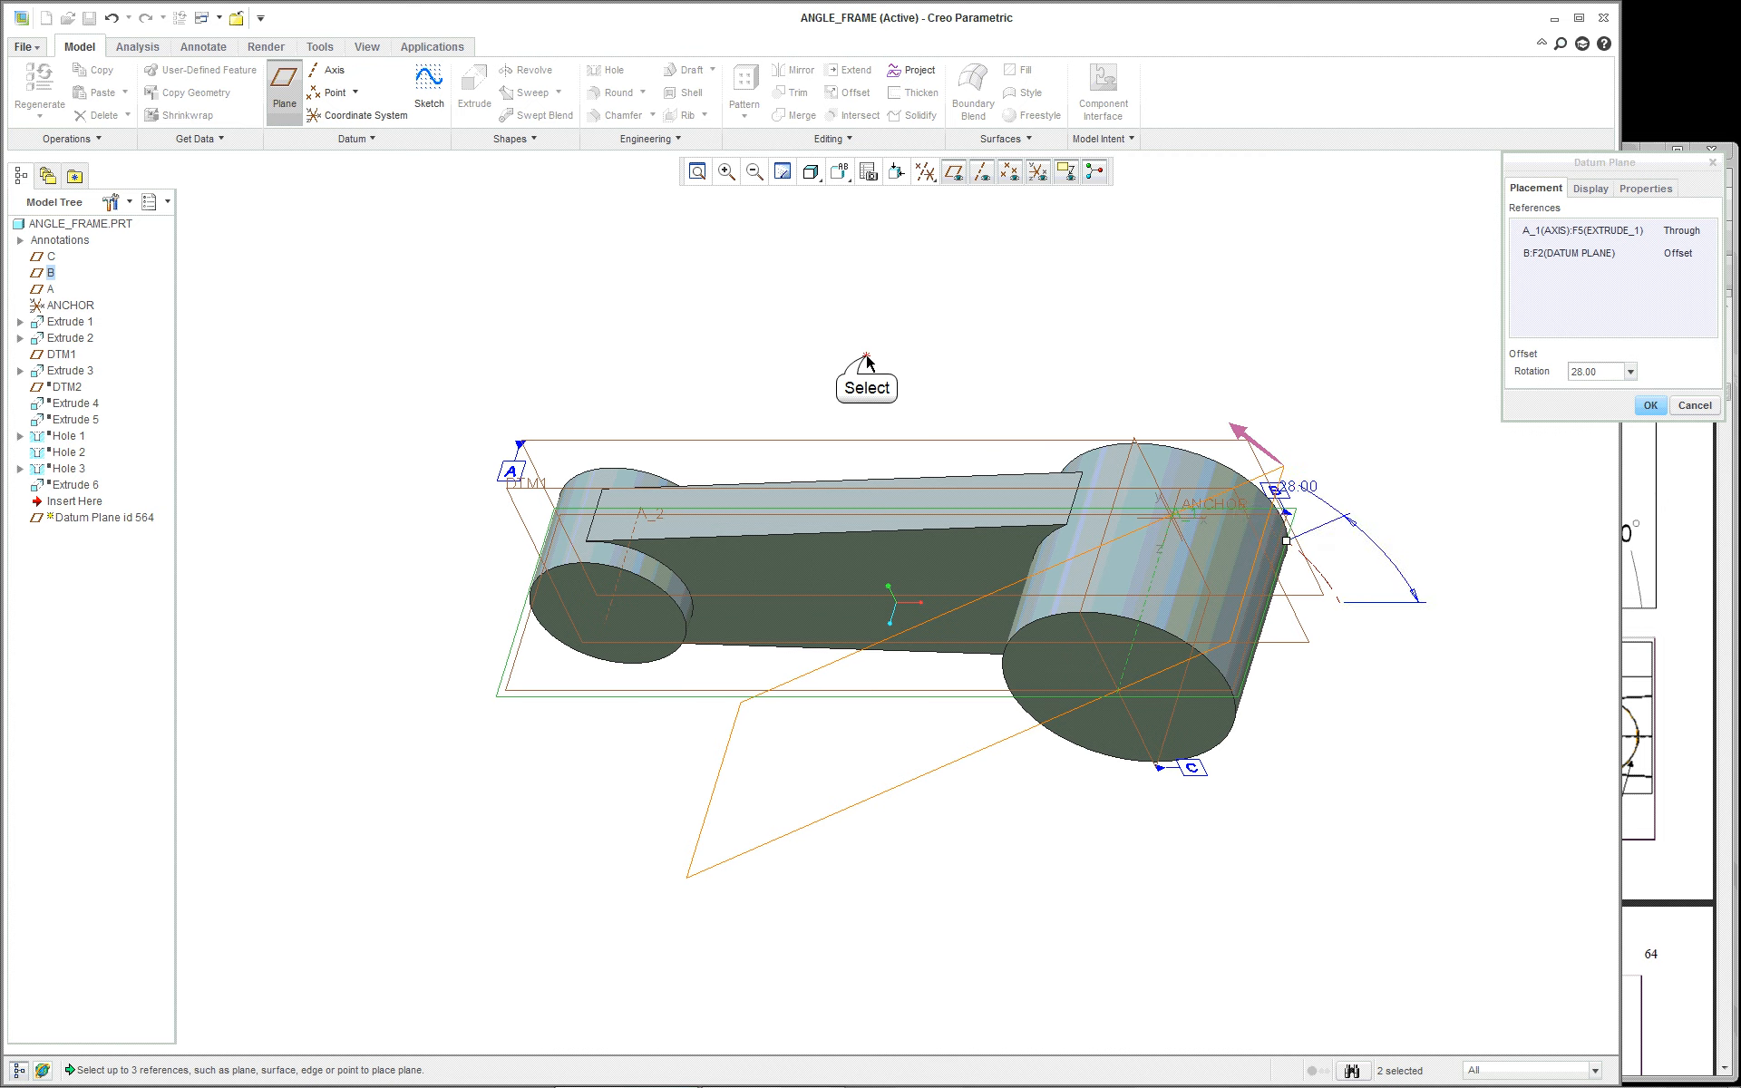
double_click(1293, 488)
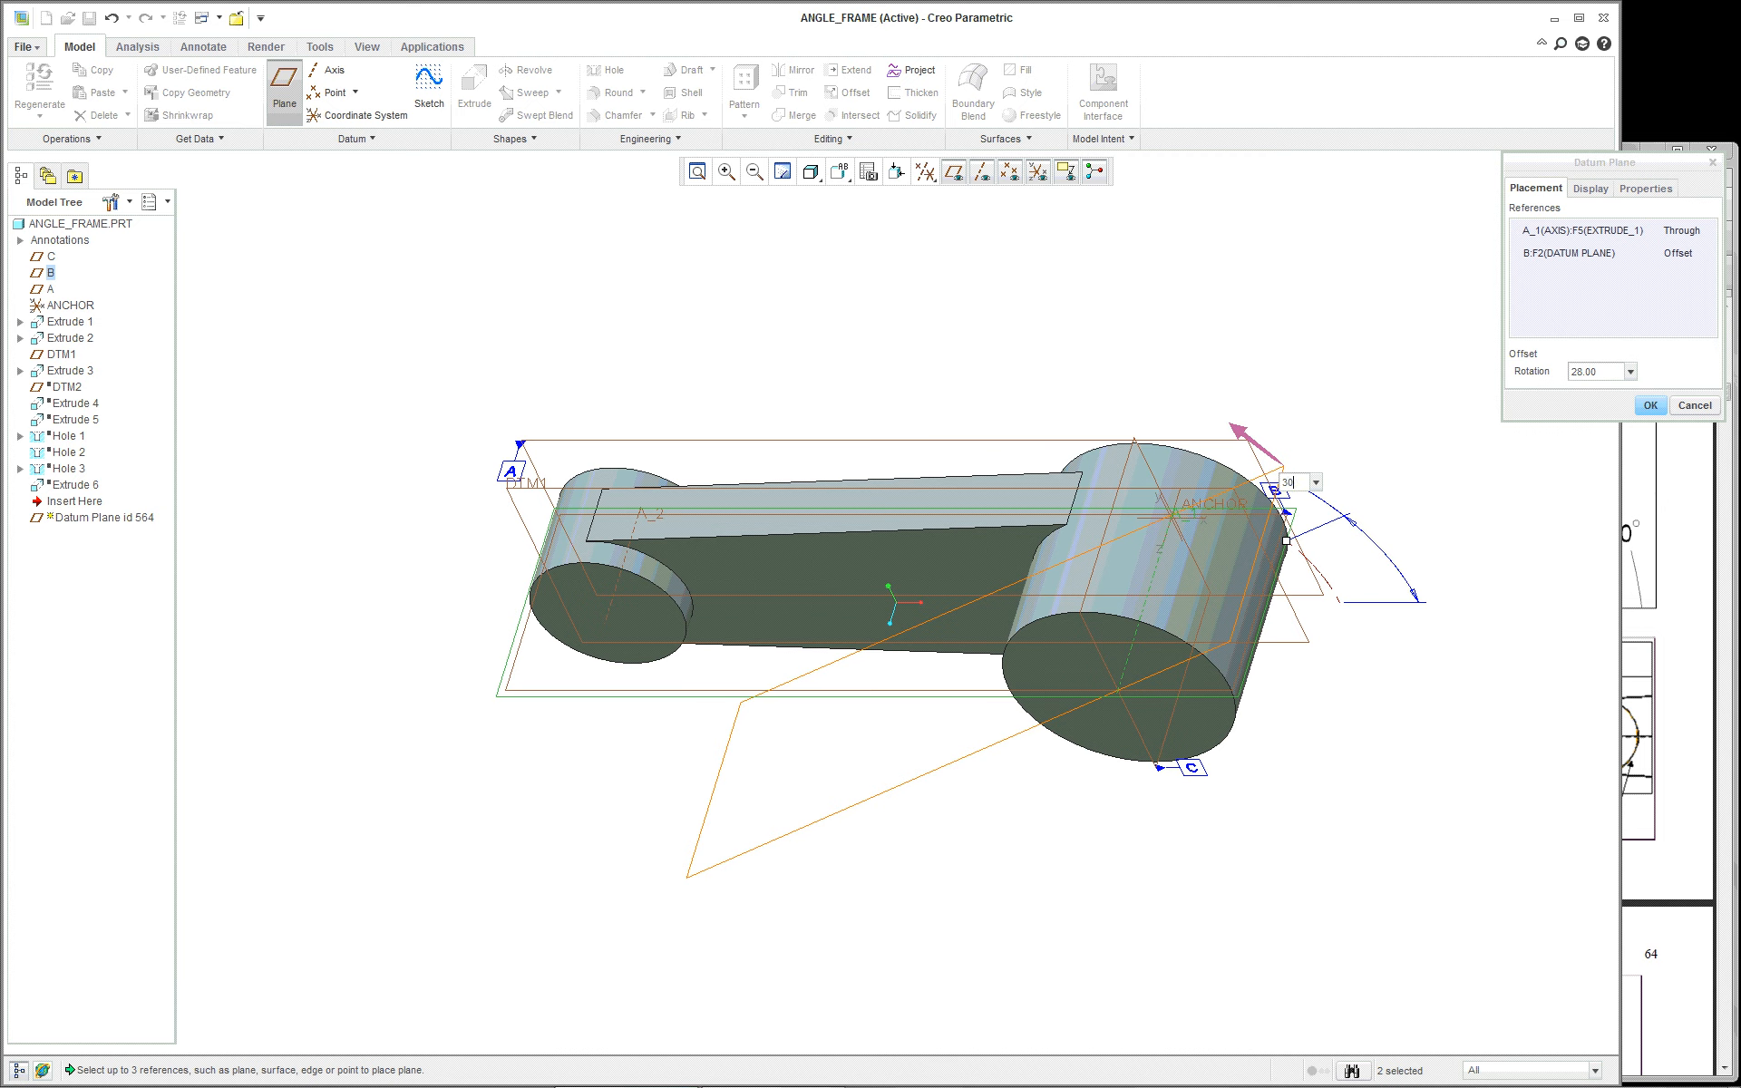
type("30")
key("Return")
left_click(1665, 406)
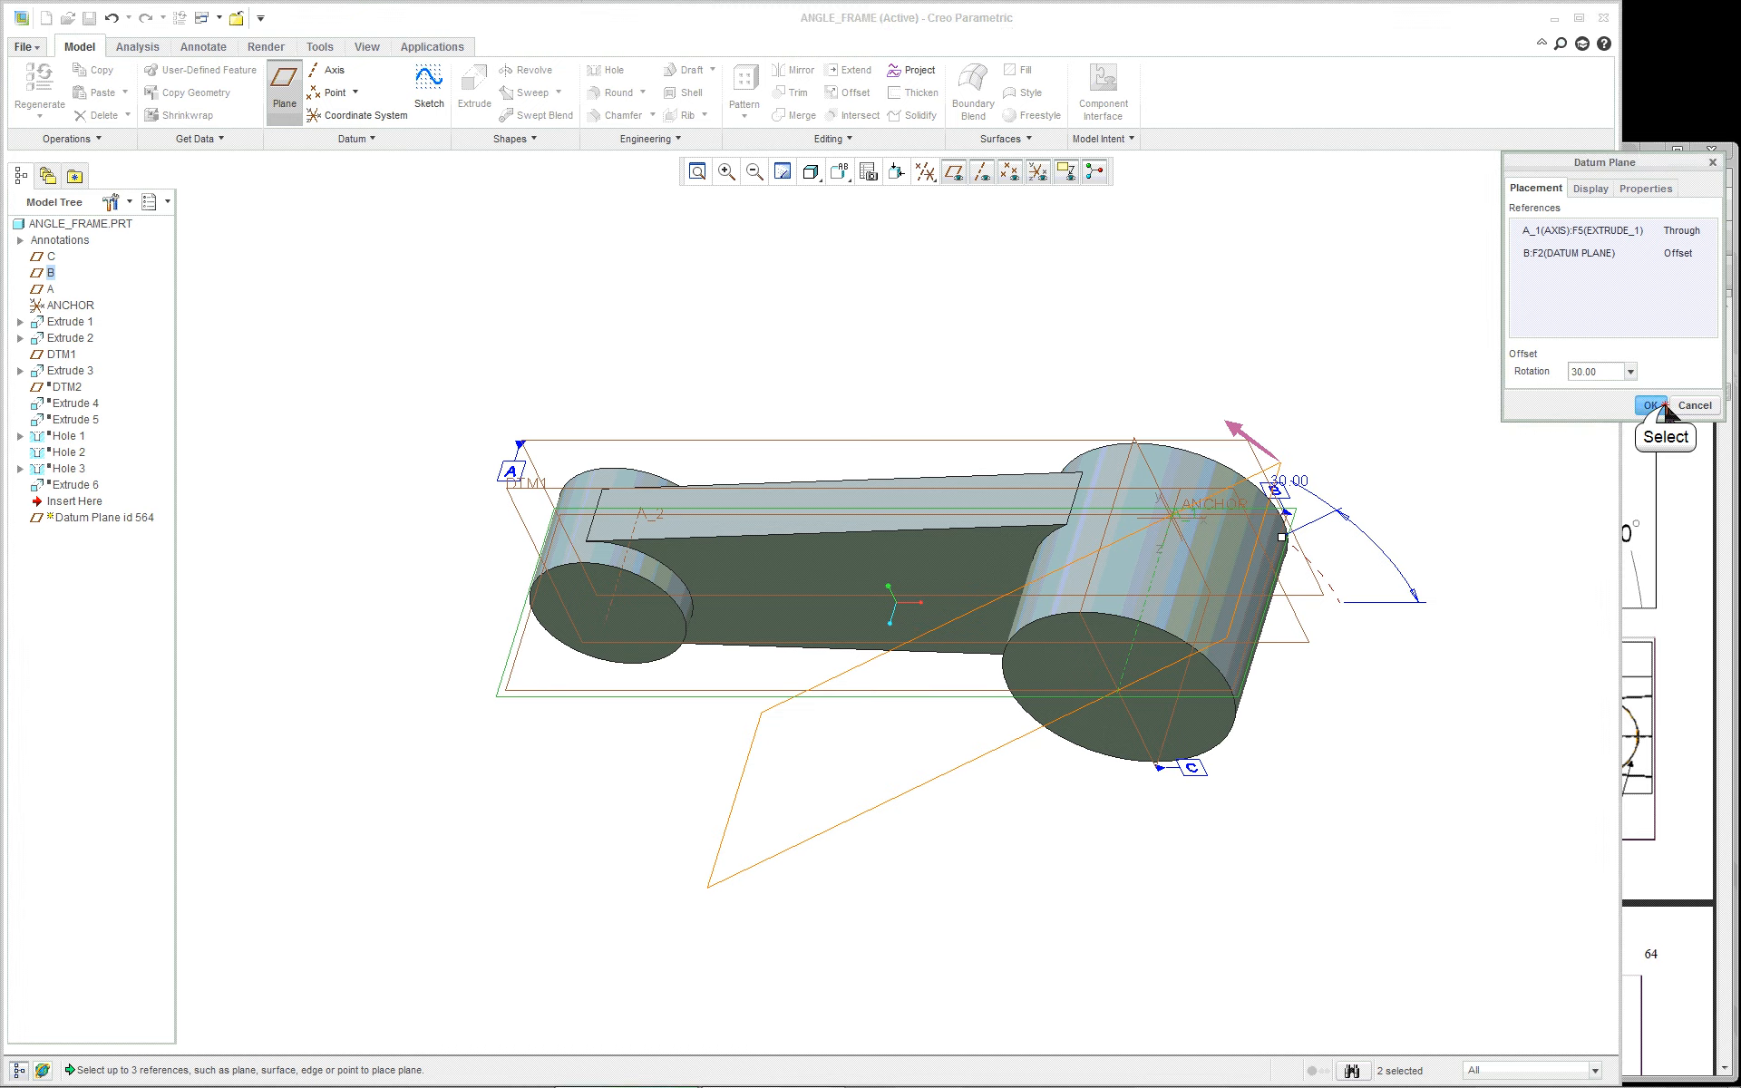
Step: Start a new Extrude feature and bring up the options for defining its internal sketch
scroll(1453, 455, "down", 2)
middle_click_drag(1418, 551, 1418, 551)
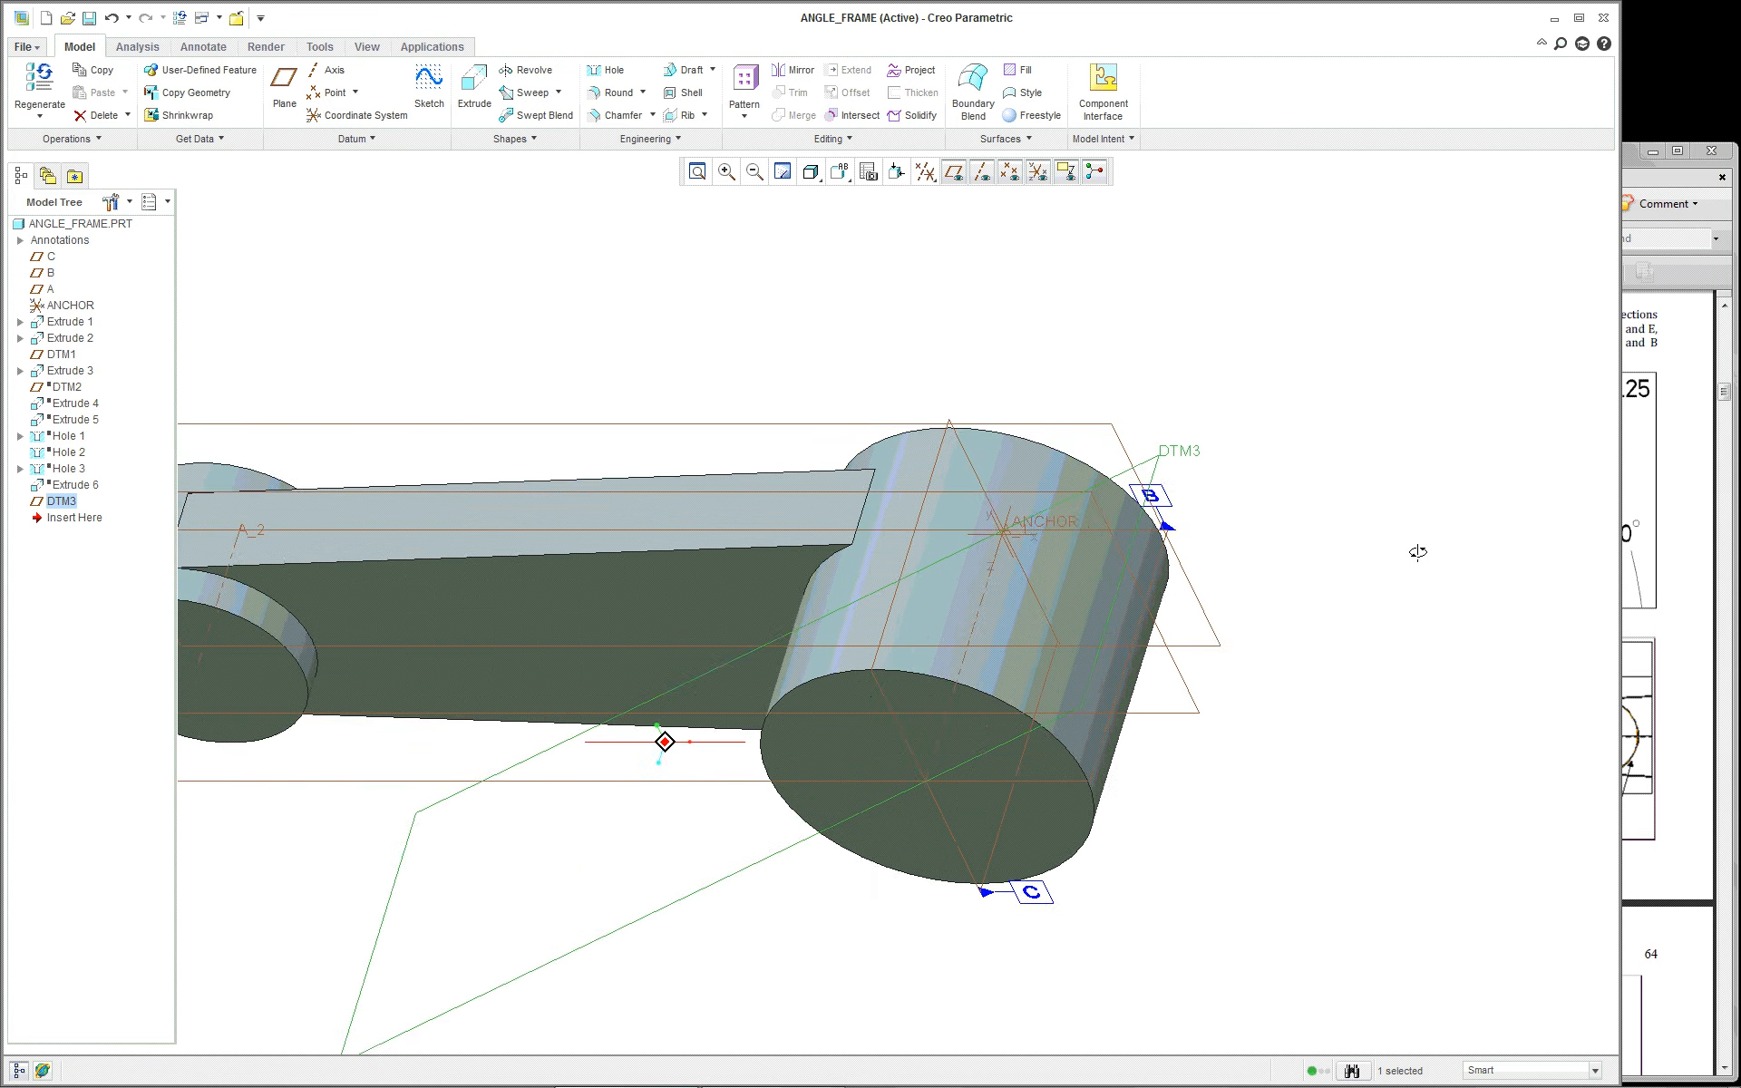
key("ctrl+d")
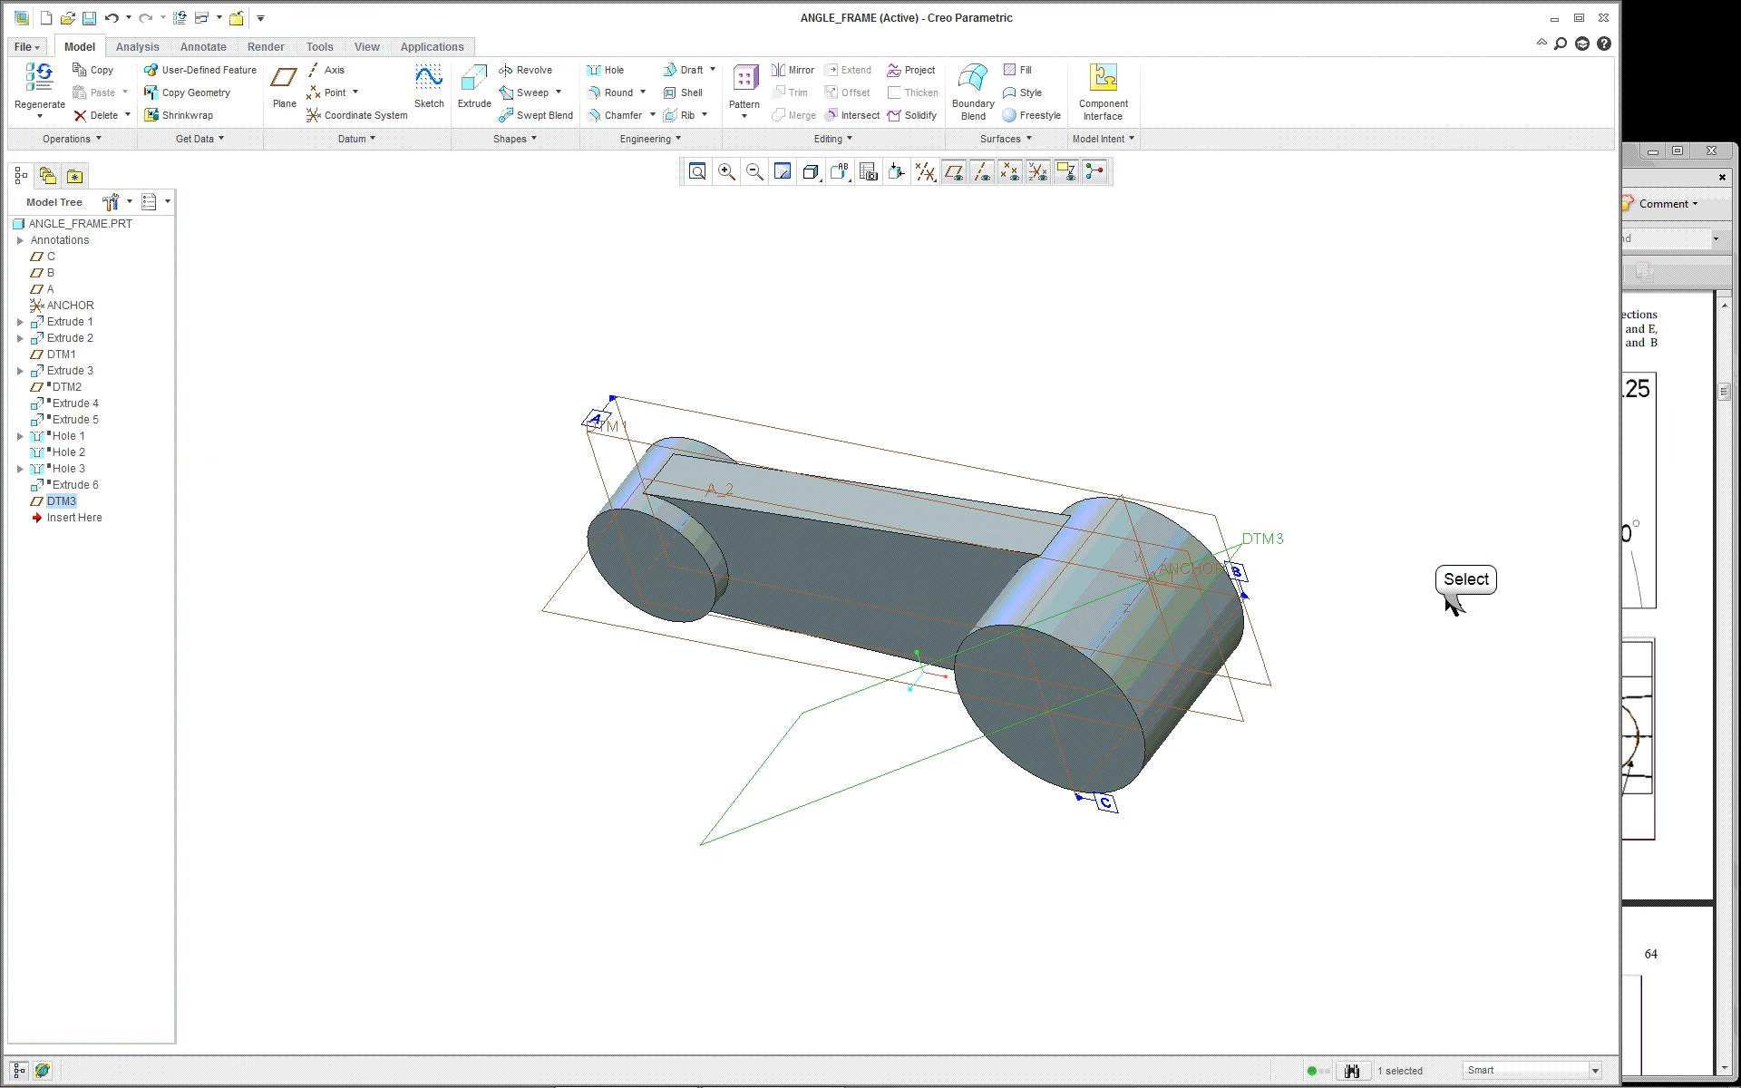
left_click(1470, 613)
scroll(1490, 617, "down", 1)
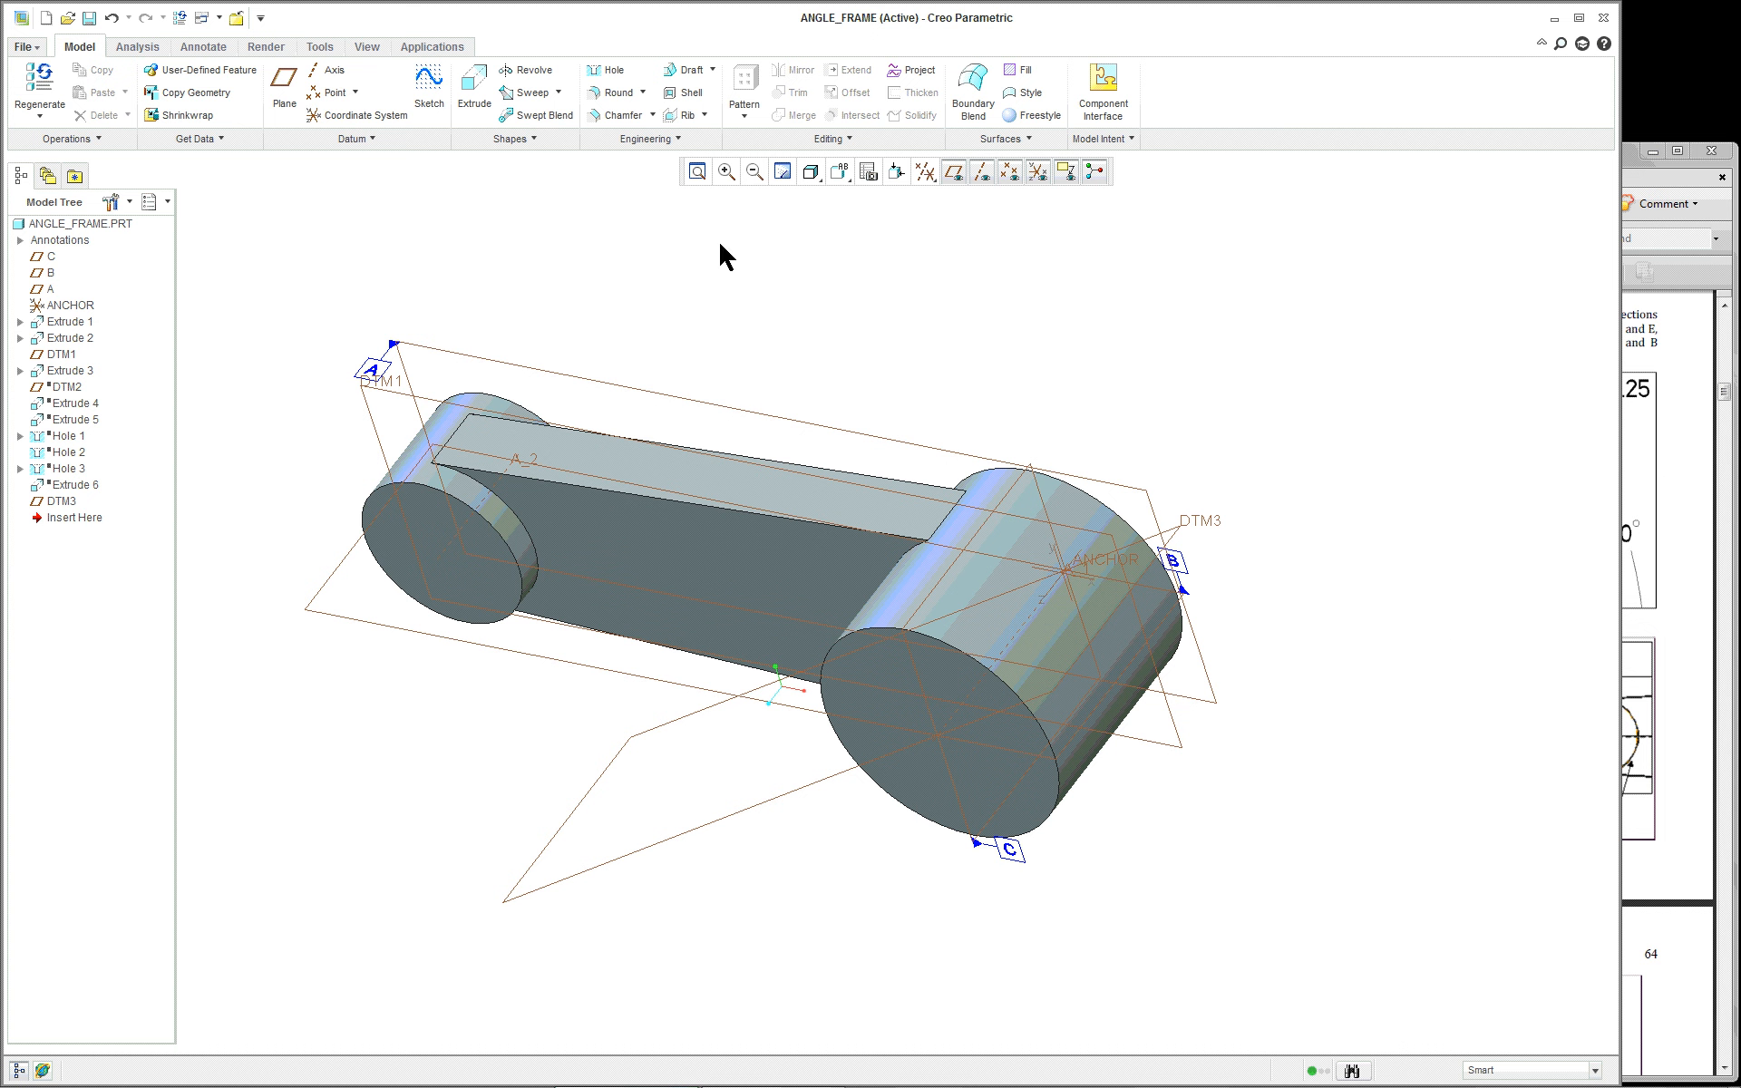
left_click(839, 173)
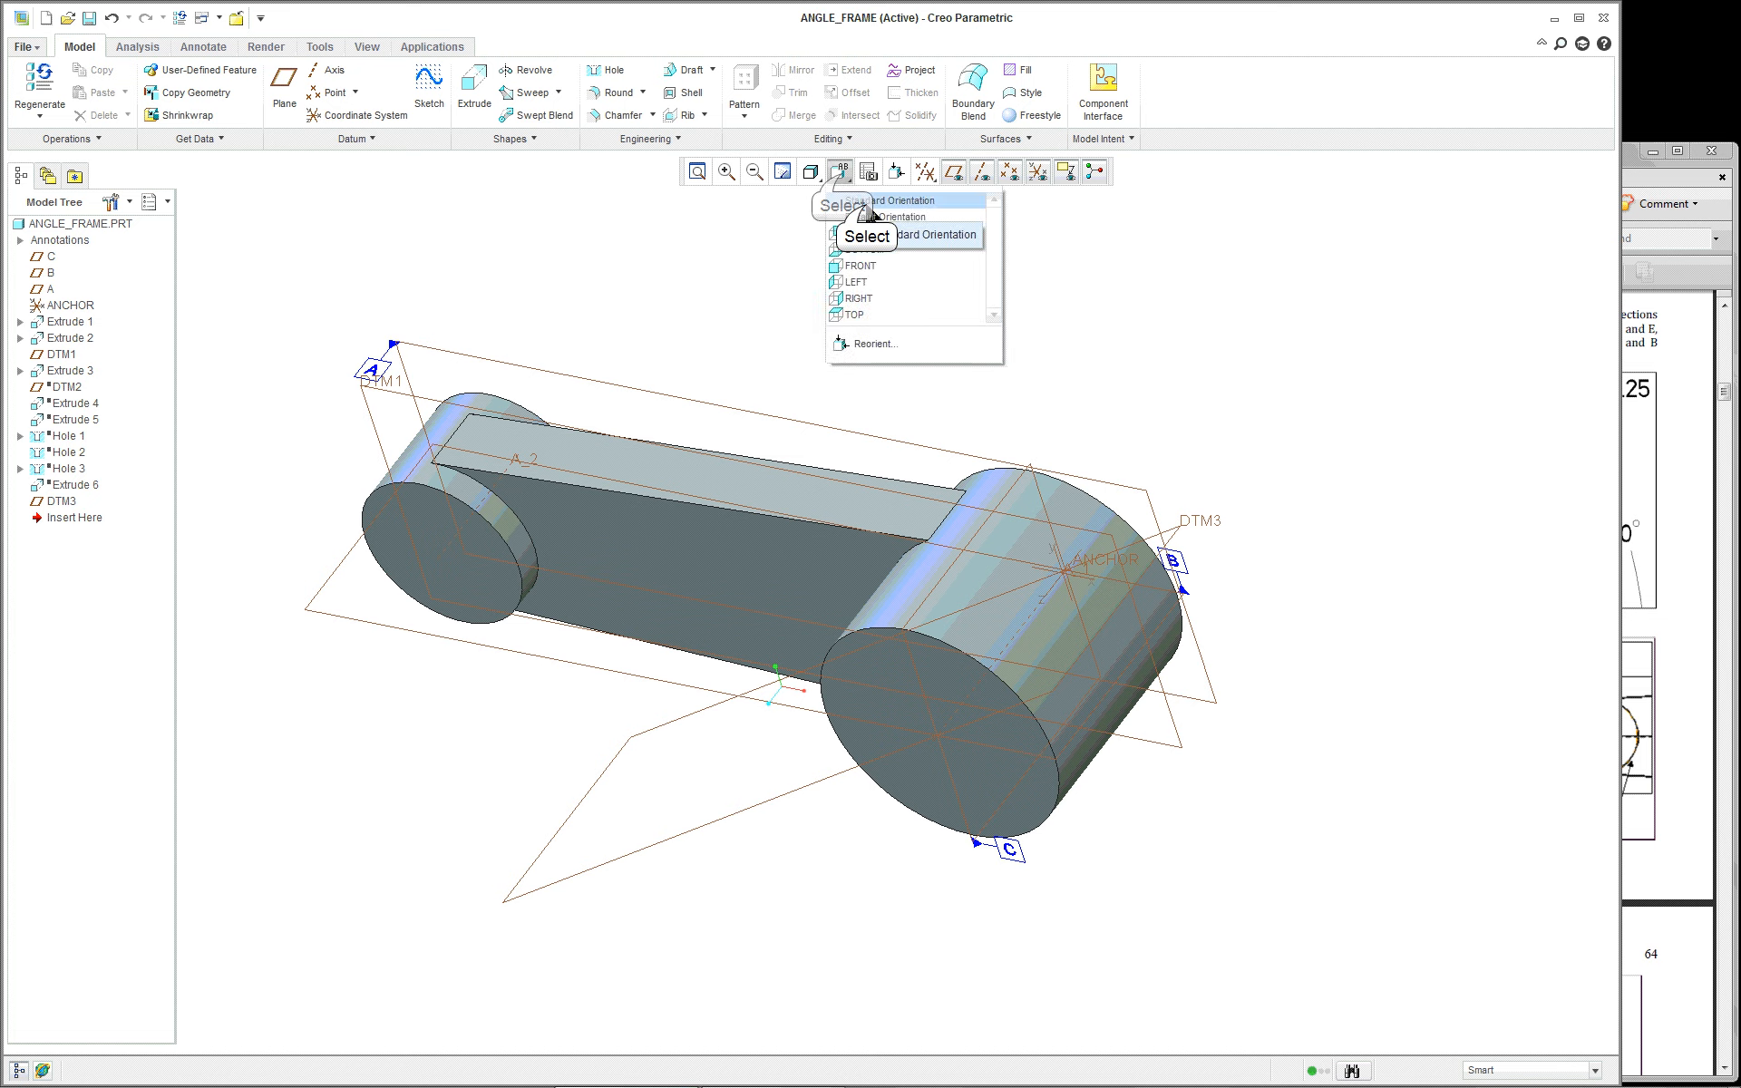
left_click(871, 216)
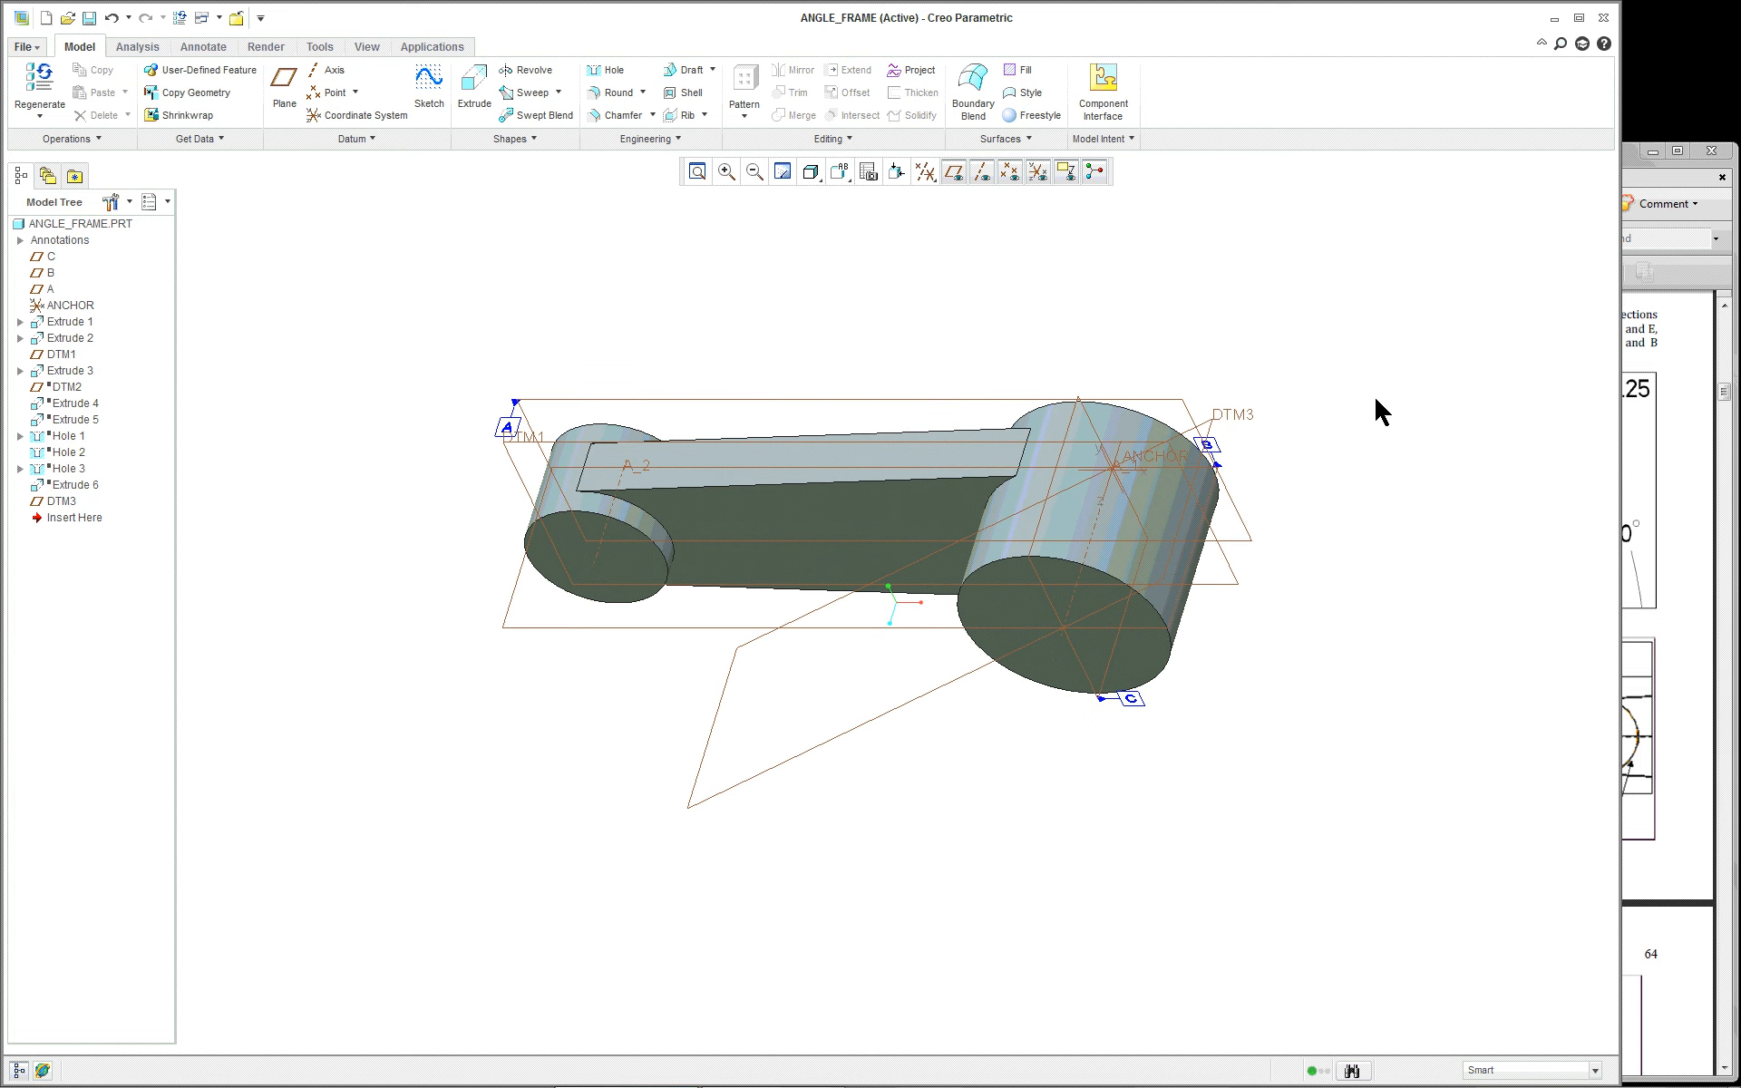
left_click(475, 91)
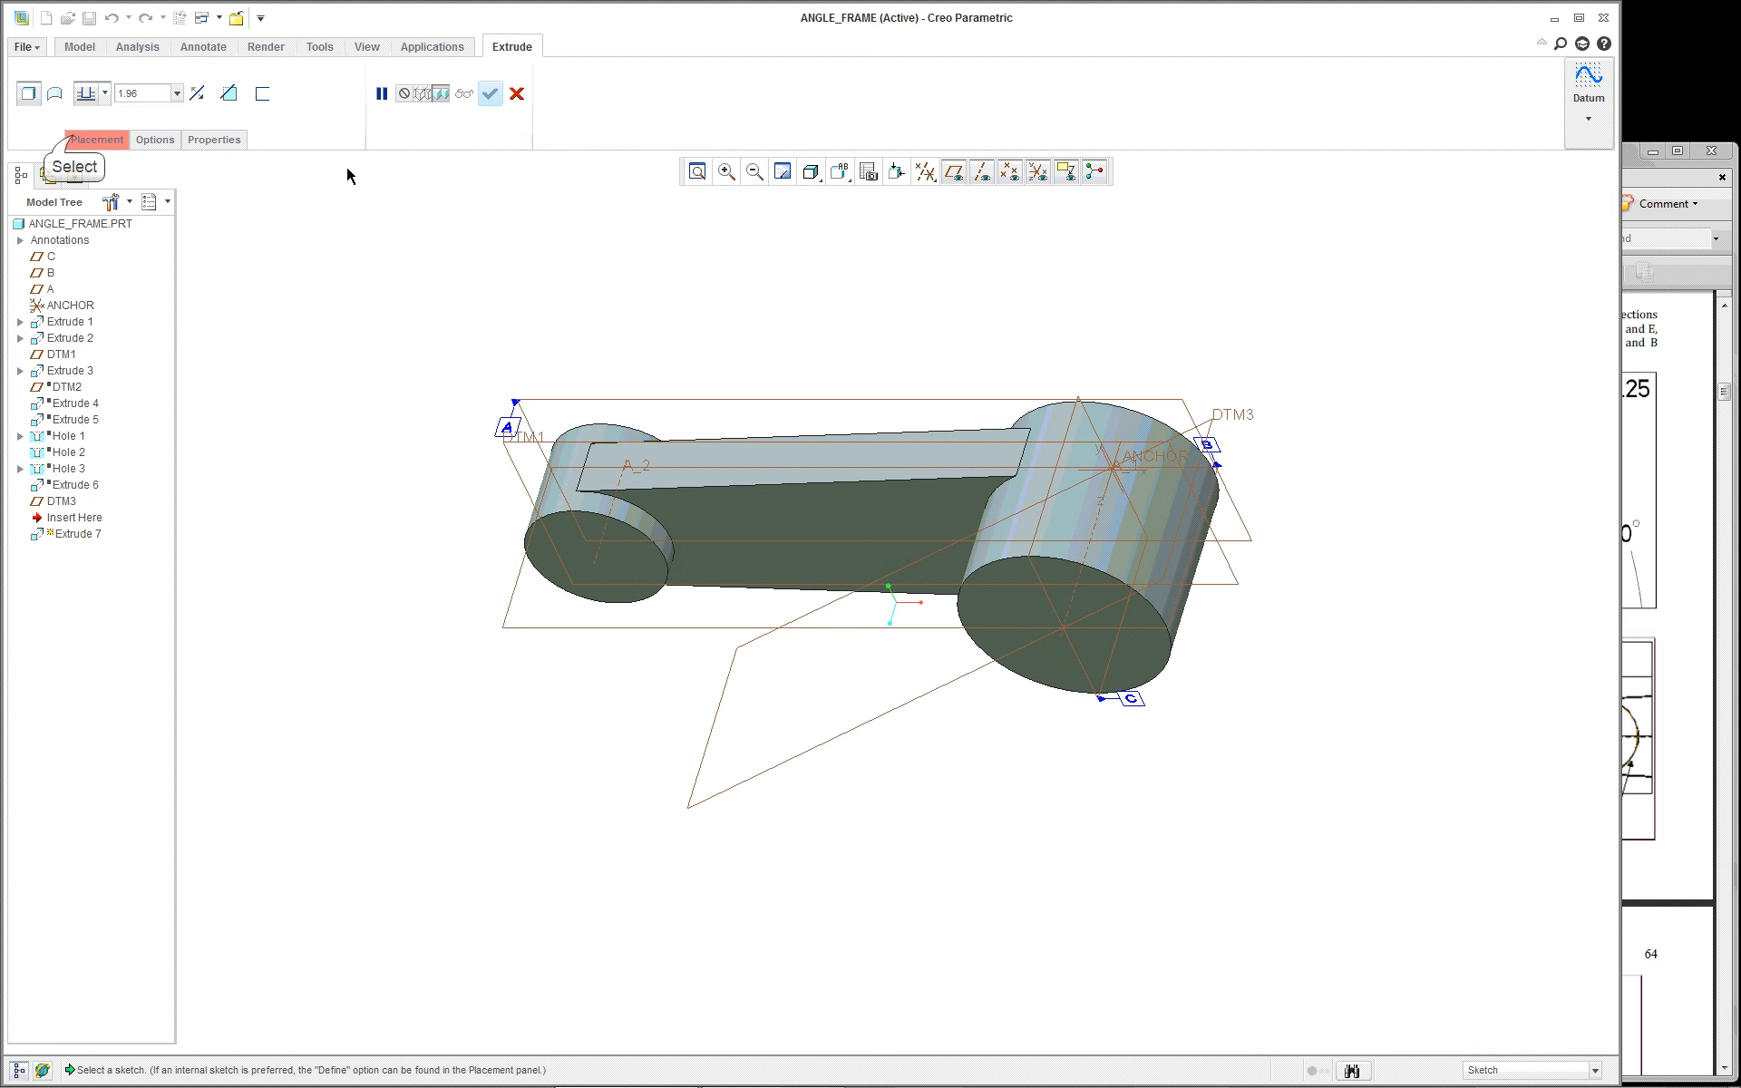
left_click(76, 138)
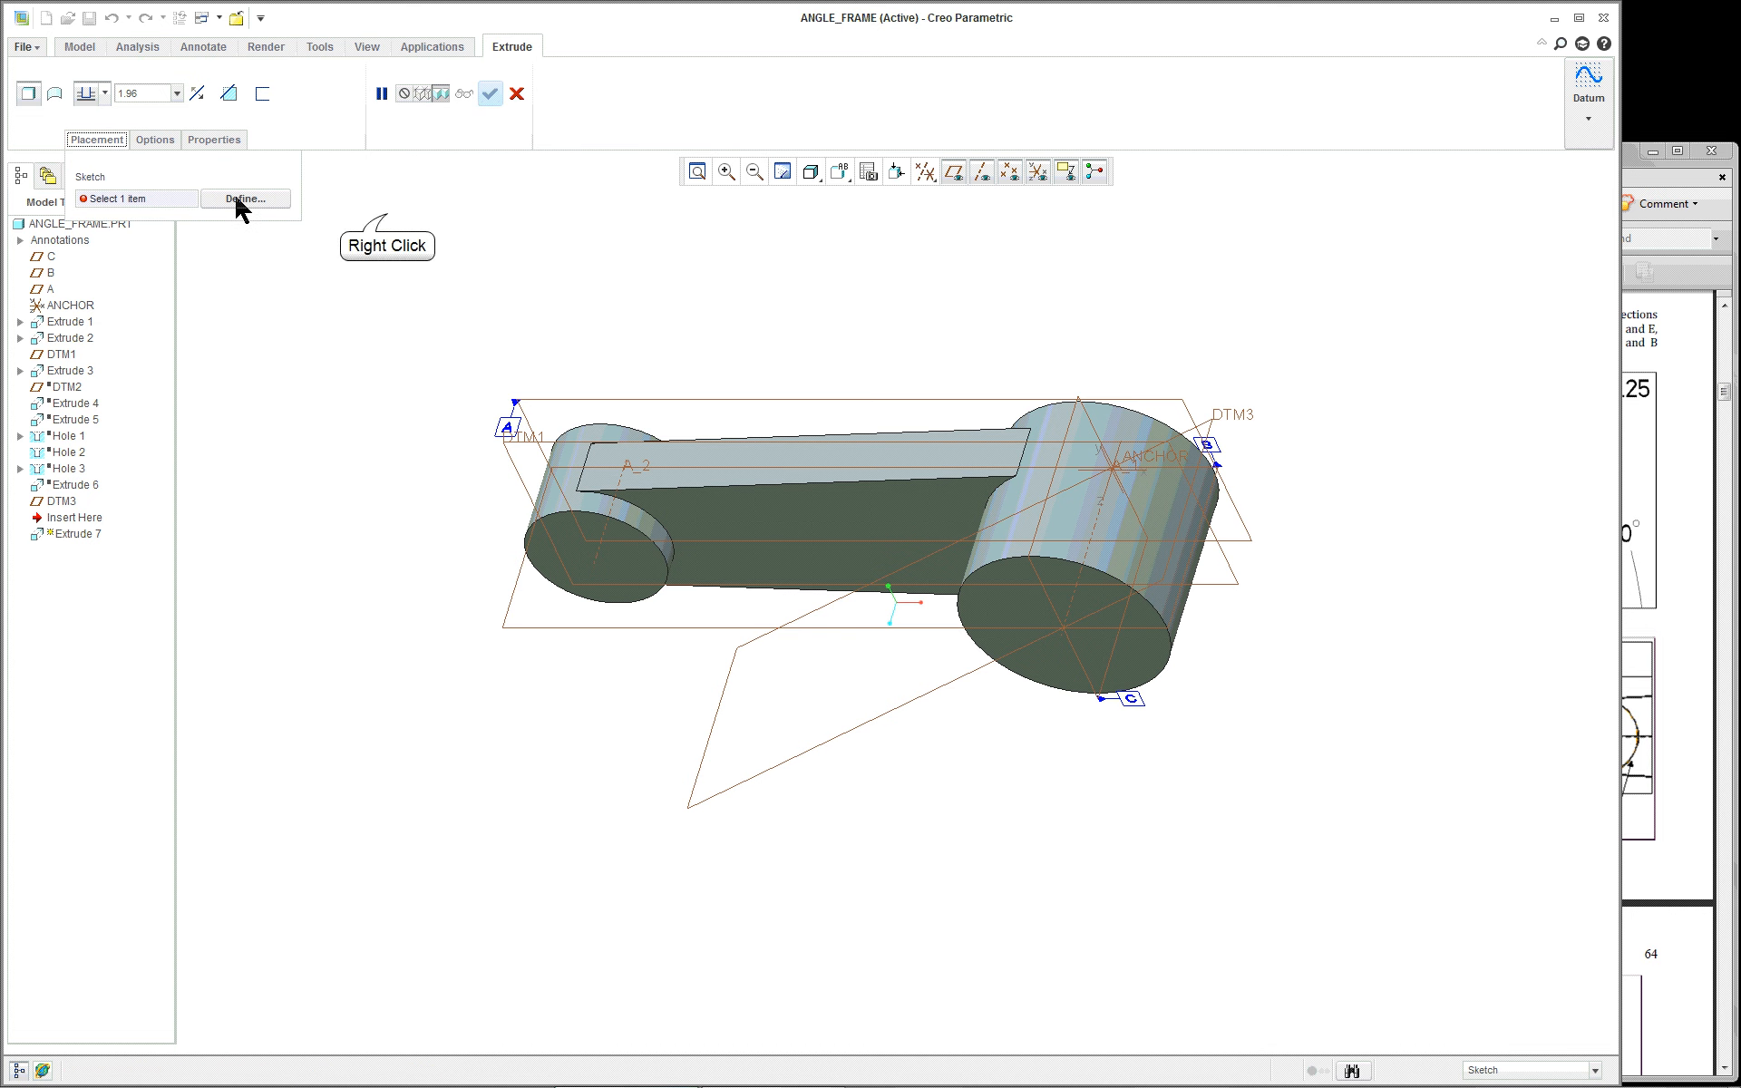
right_click(386, 222)
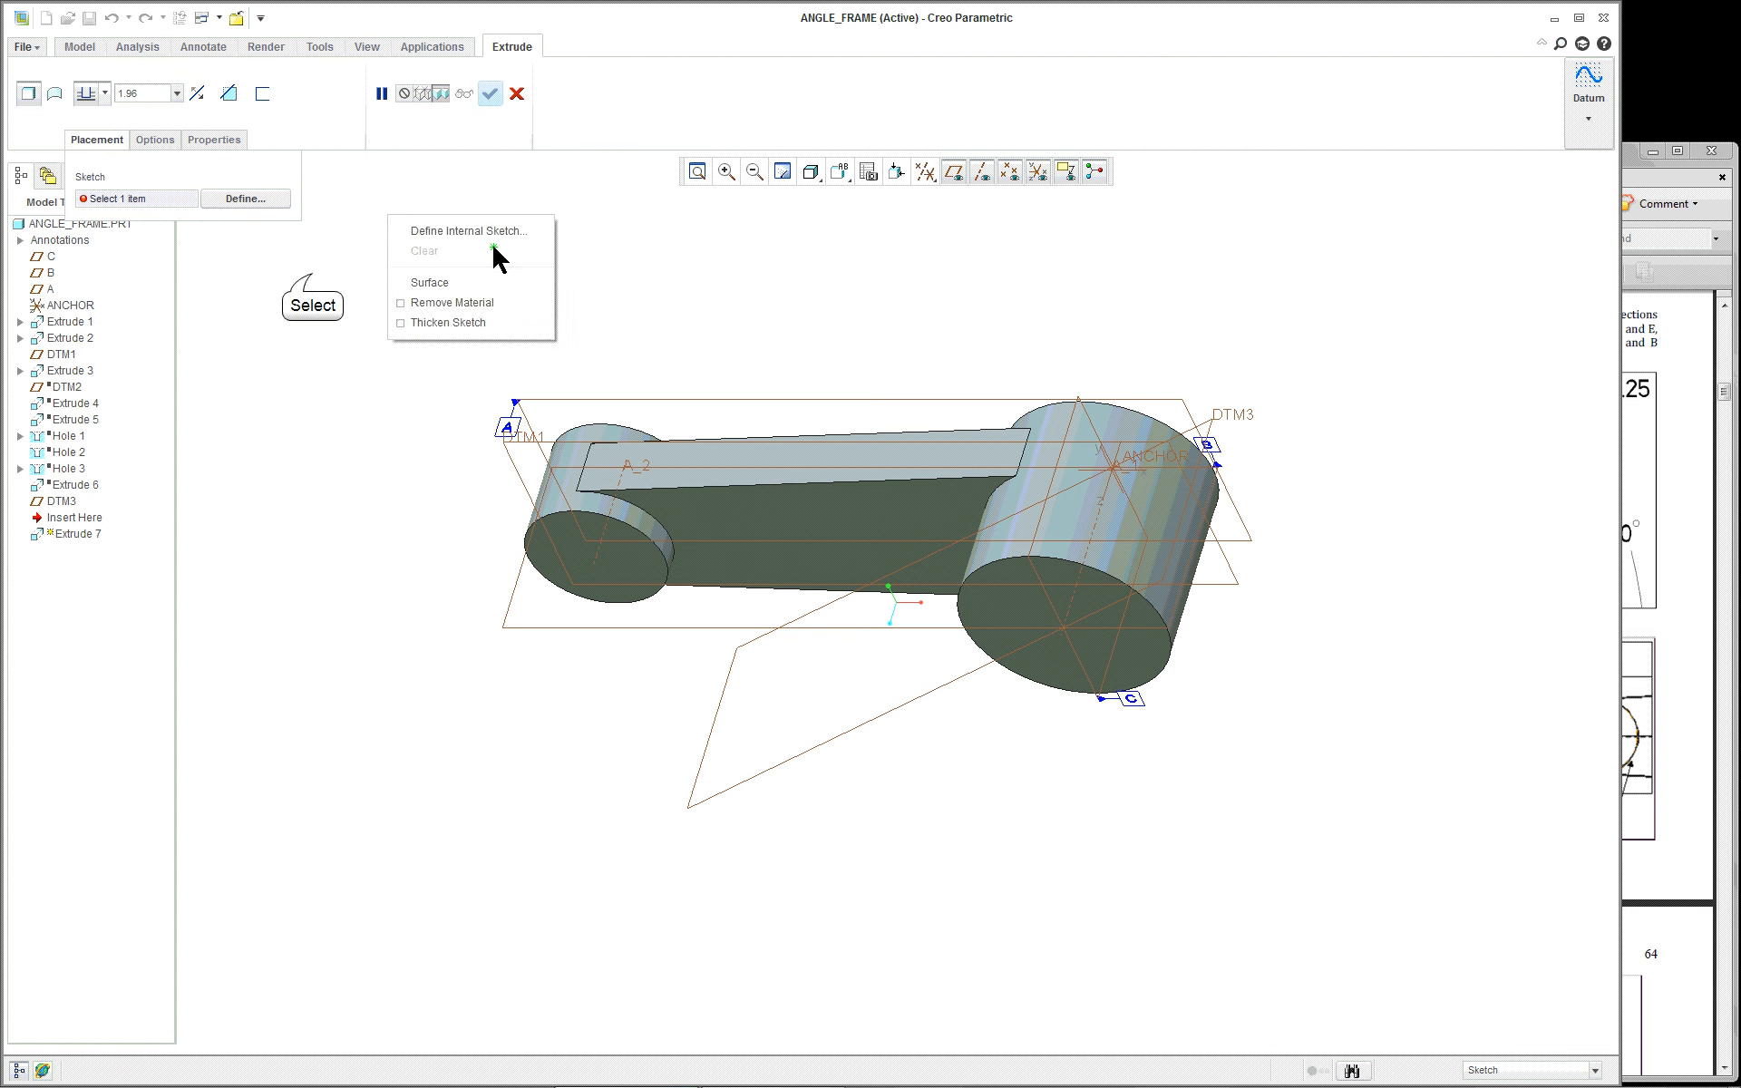
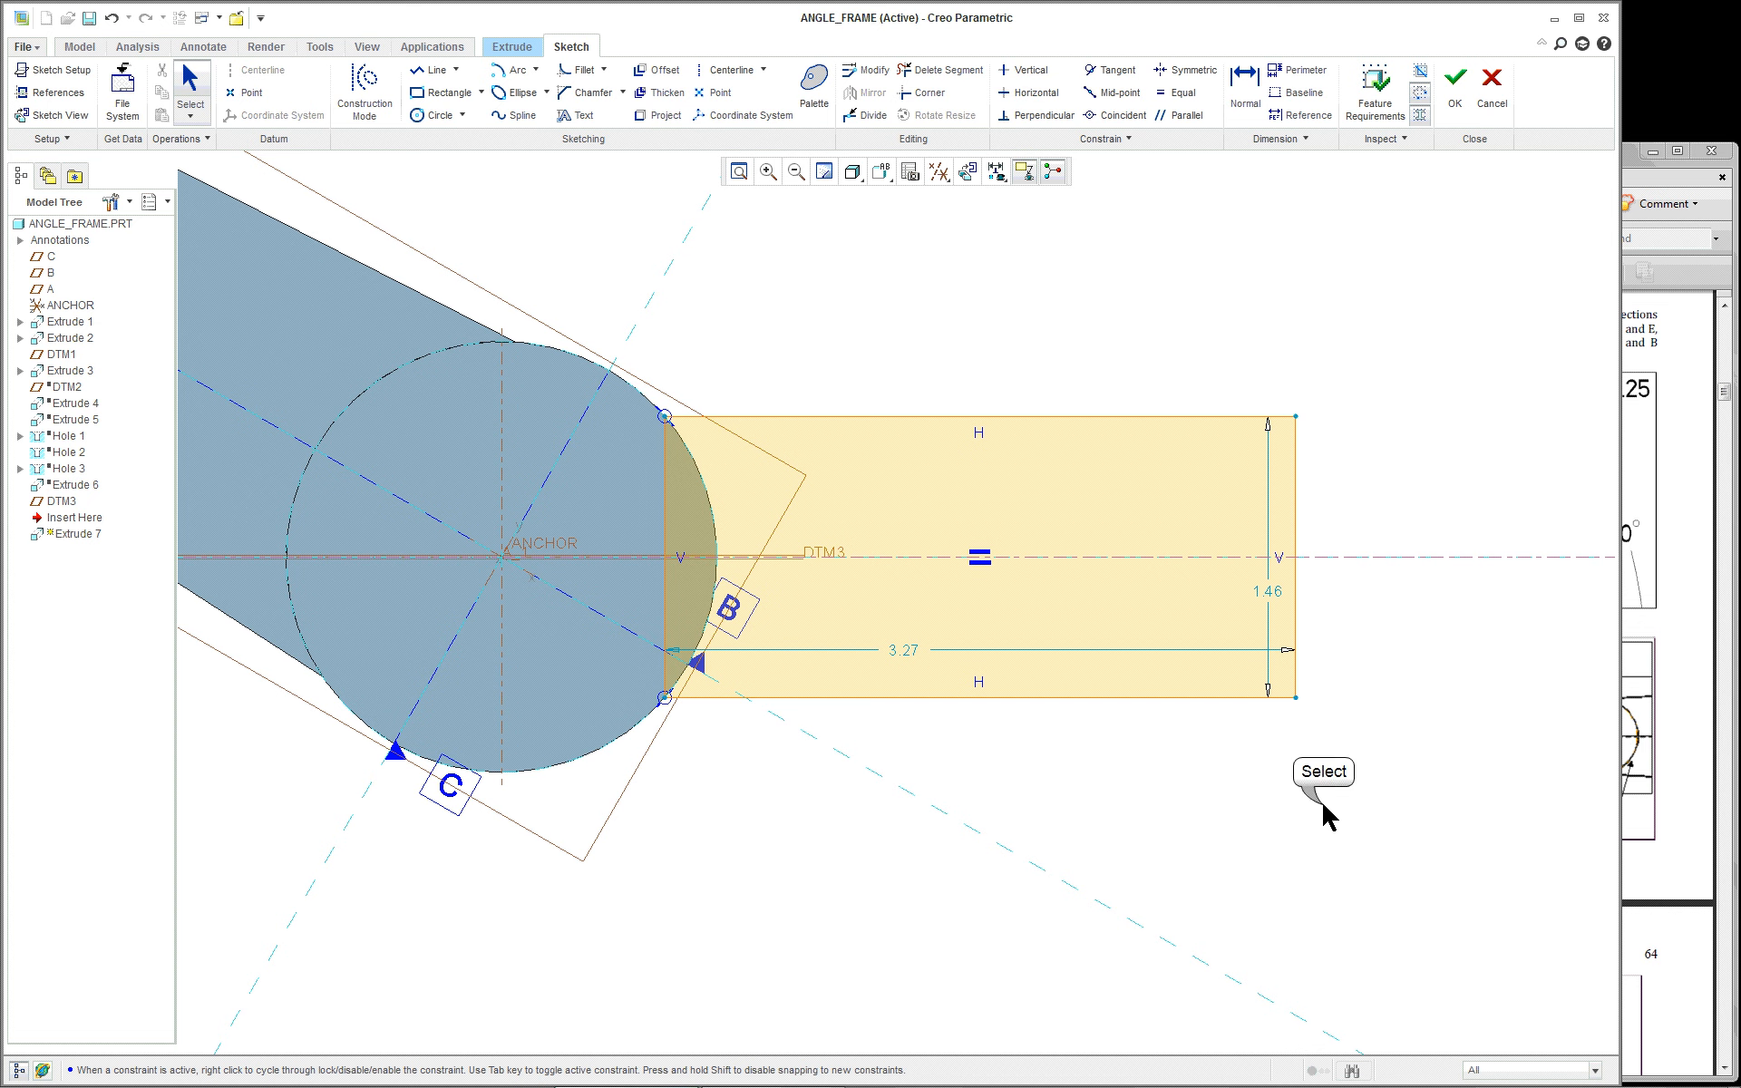
Step: Move the rectangle's height dimension outside its far vertical edge and its length dimension below the bottom edge
left_click(1275, 602)
left_click_drag(1275, 602, 1371, 642)
left_click_drag(907, 657, 906, 736)
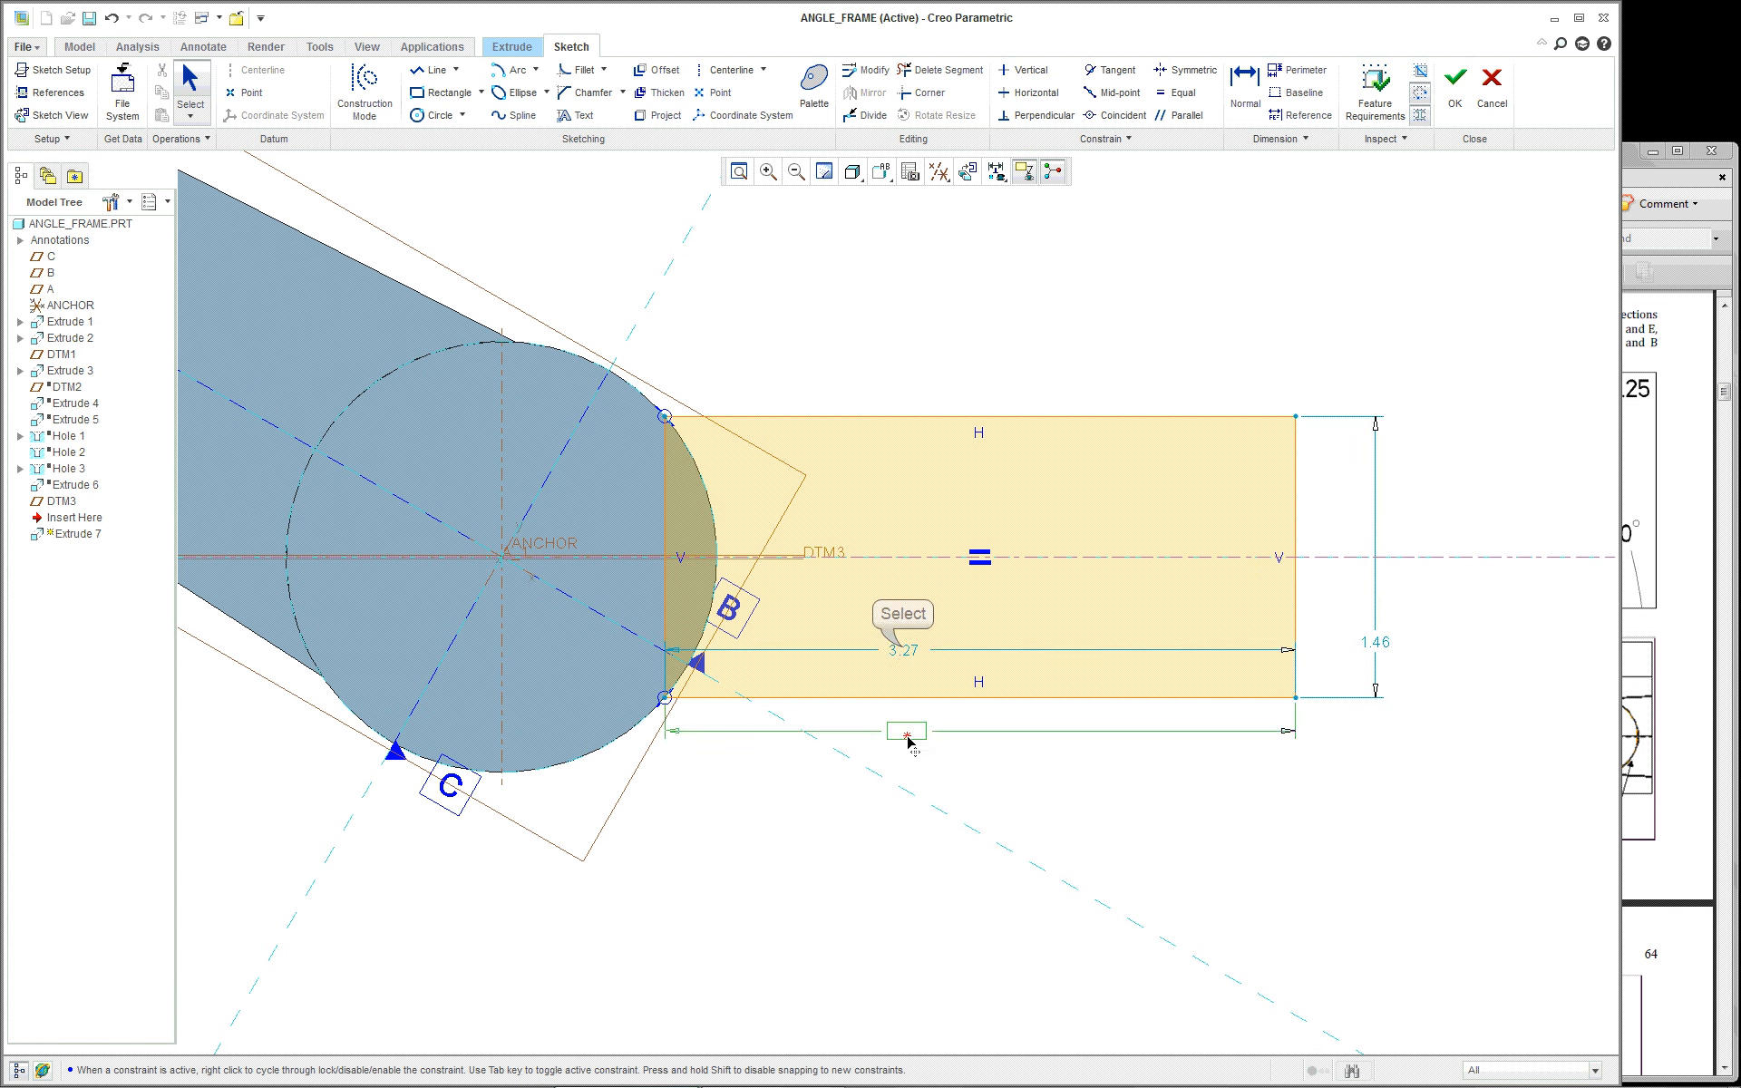
left_click_drag(1388, 631, 1372, 590)
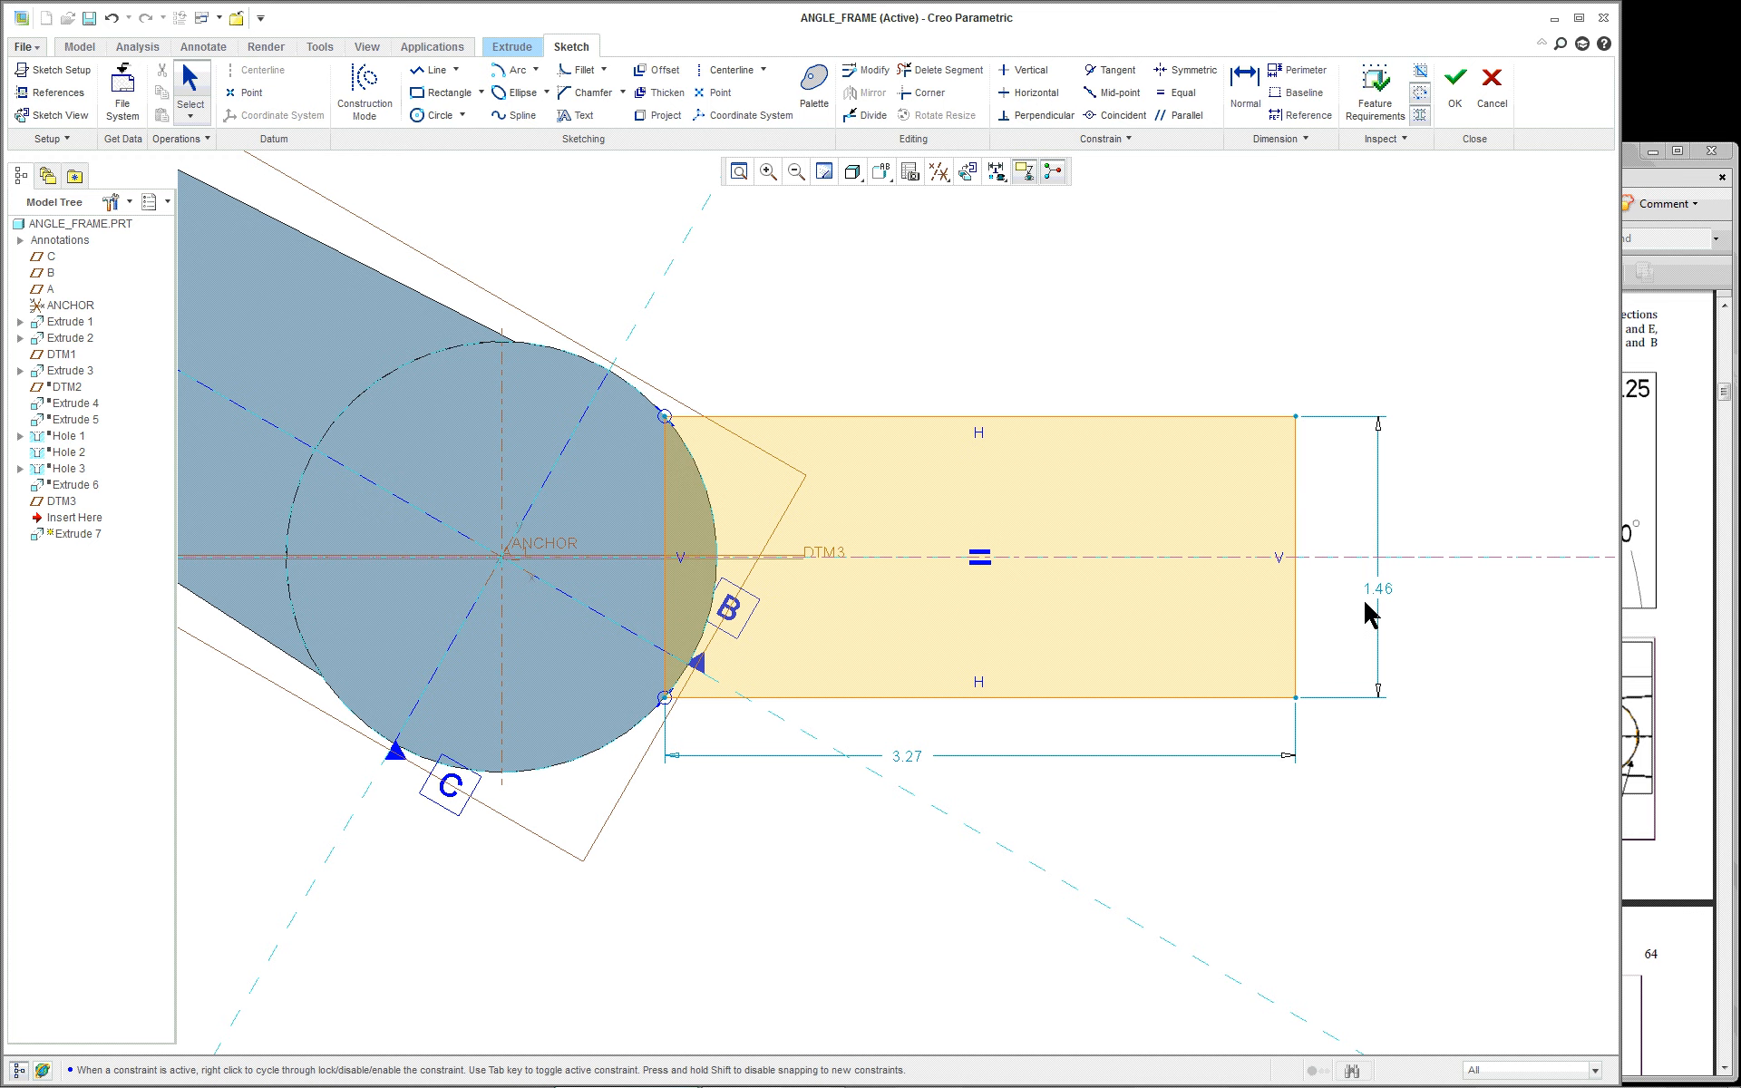
Step: Draw a Concentric arc along the large circle between the rectangle's two corners that lie on it
scroll(1302, 509, "down", 2)
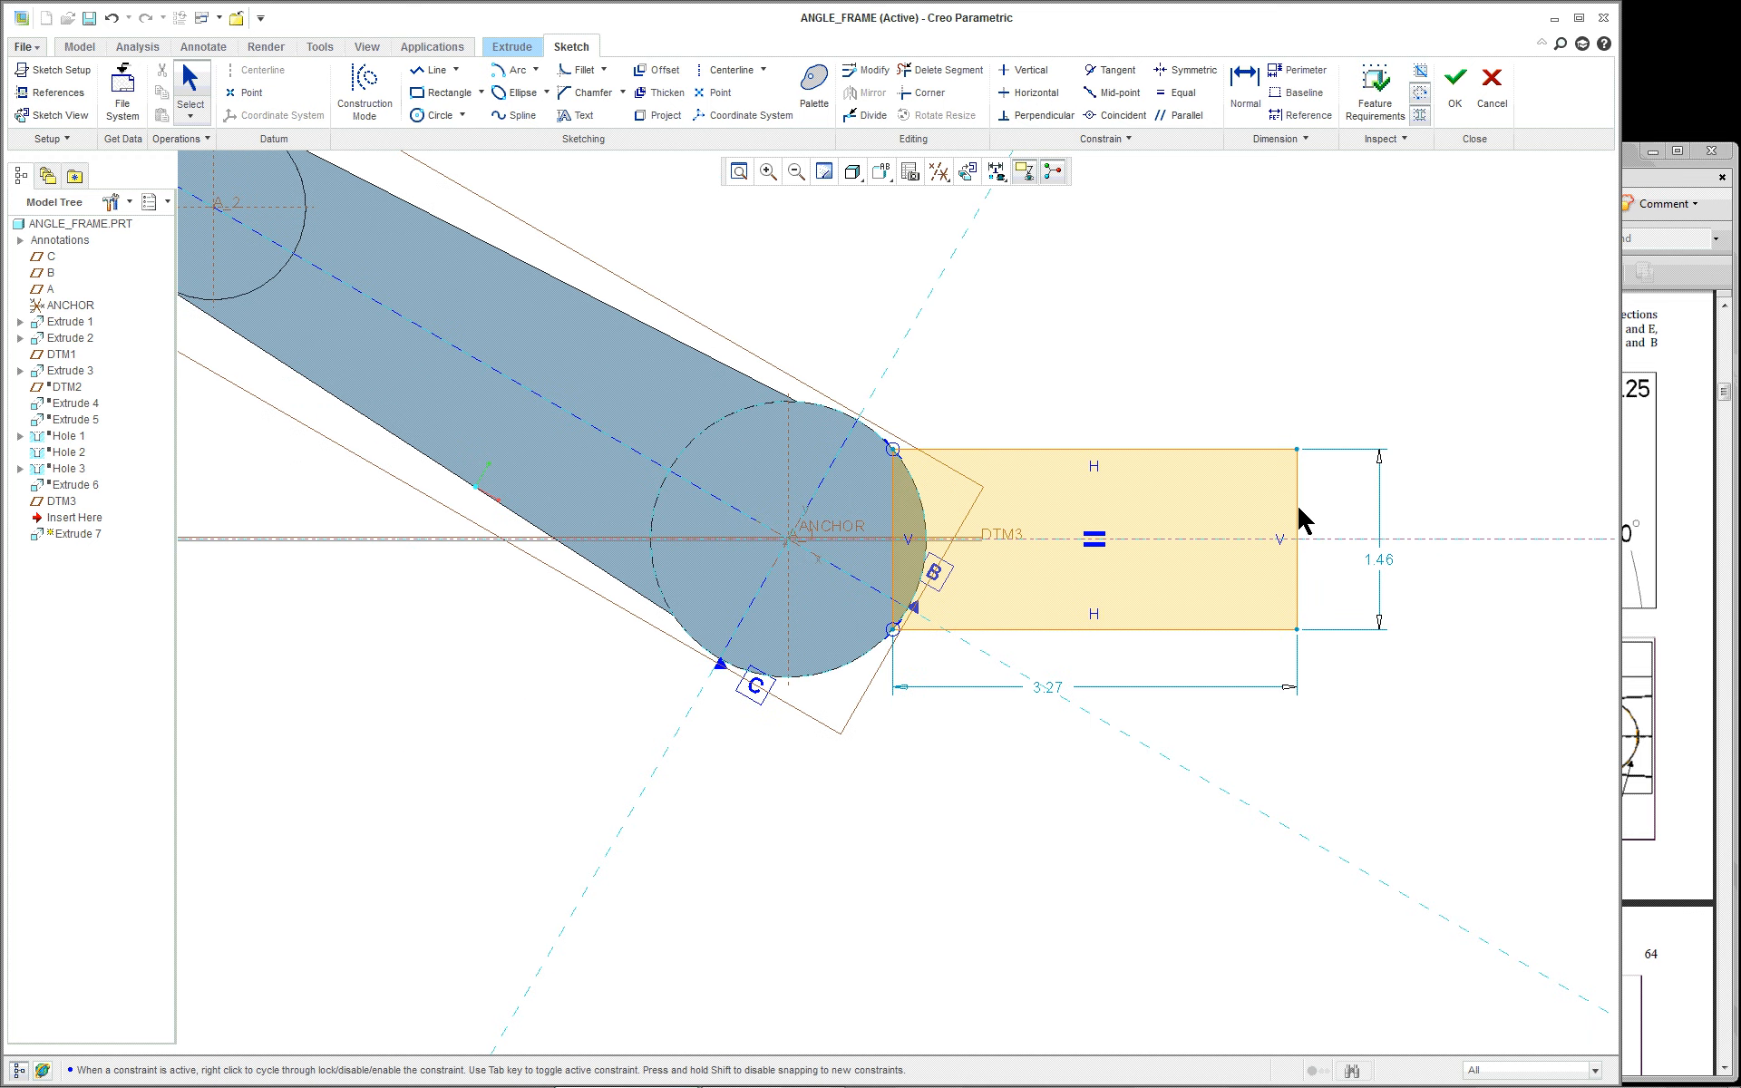
scroll(1375, 622, "up", 1)
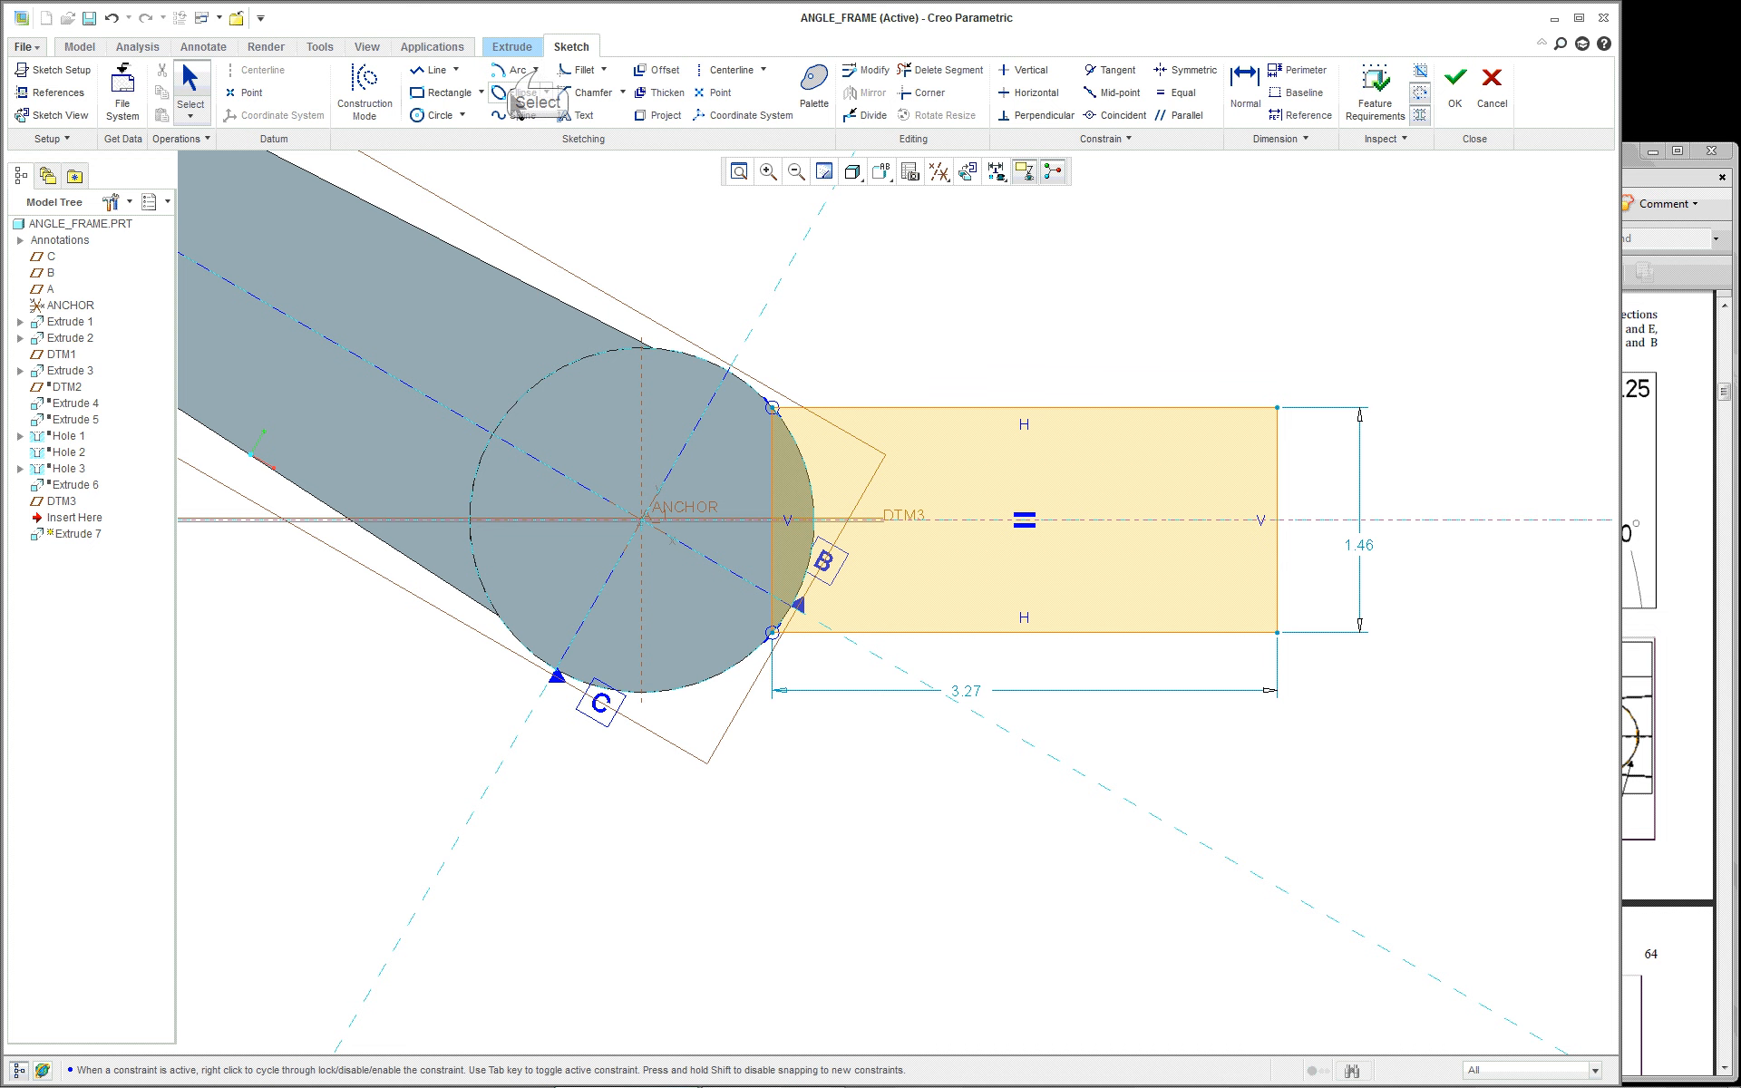
left_click(535, 70)
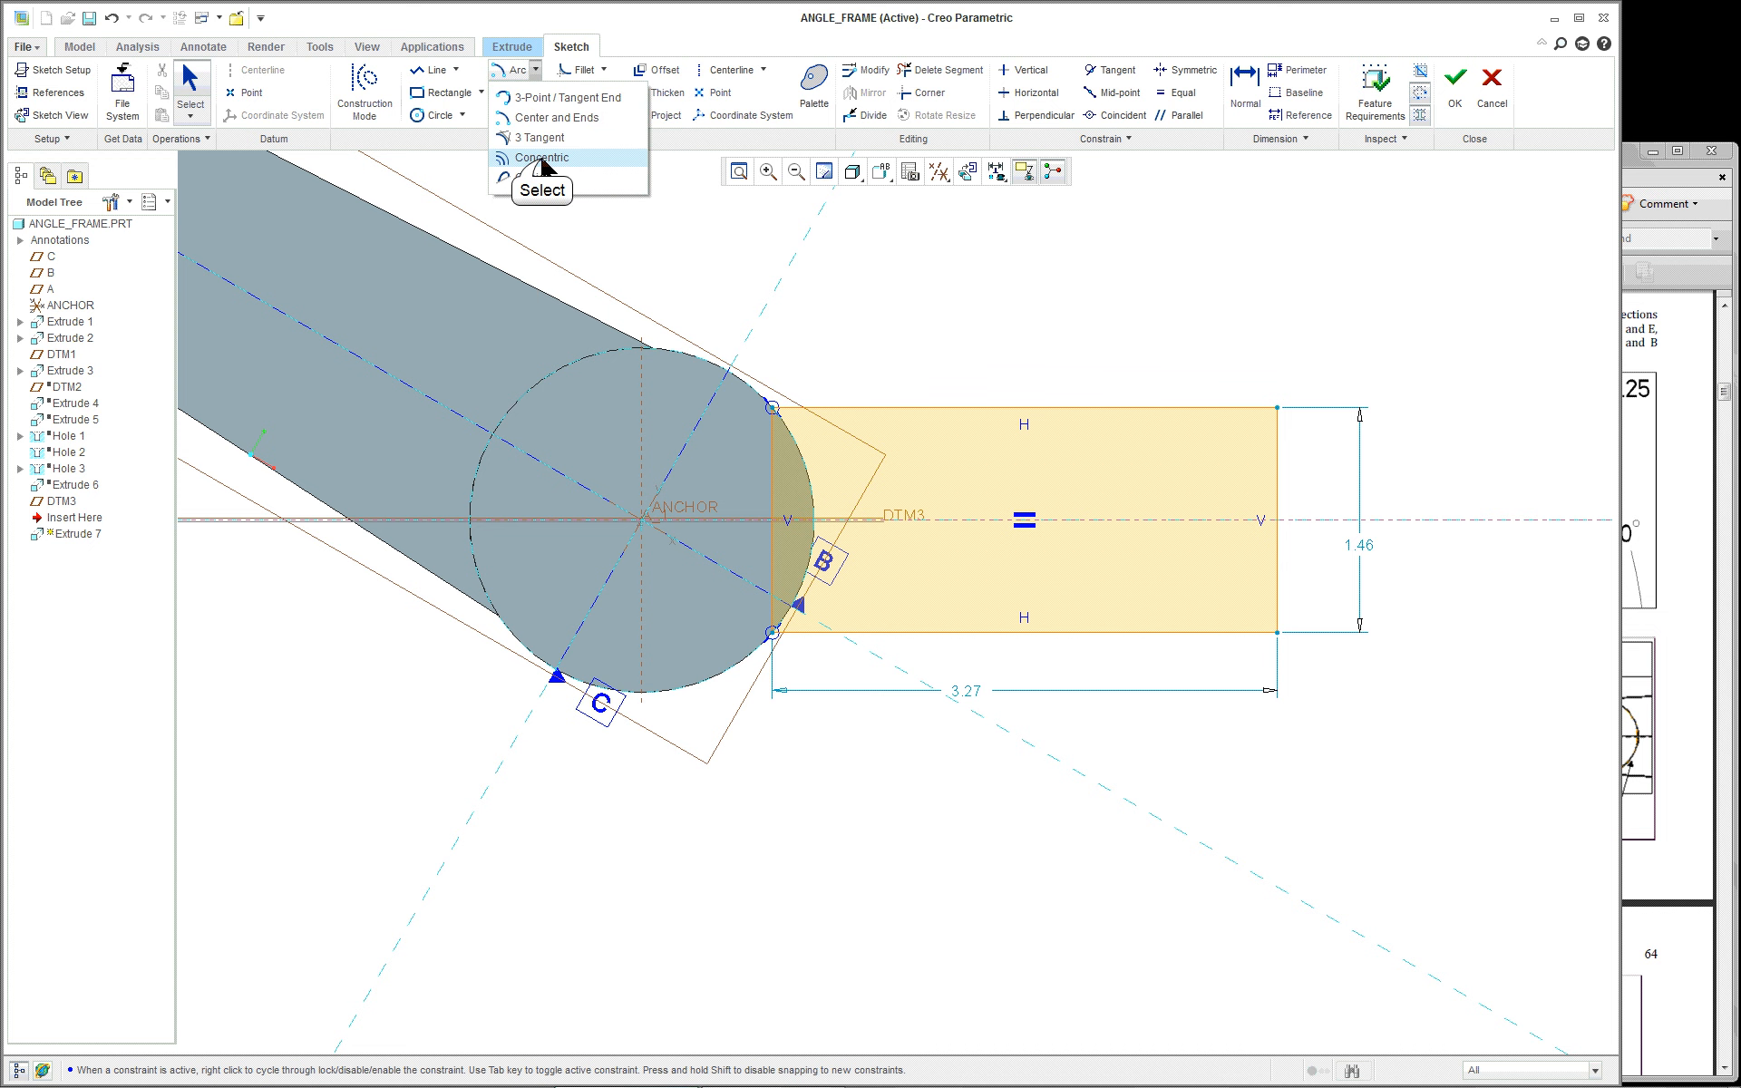
left_click(542, 160)
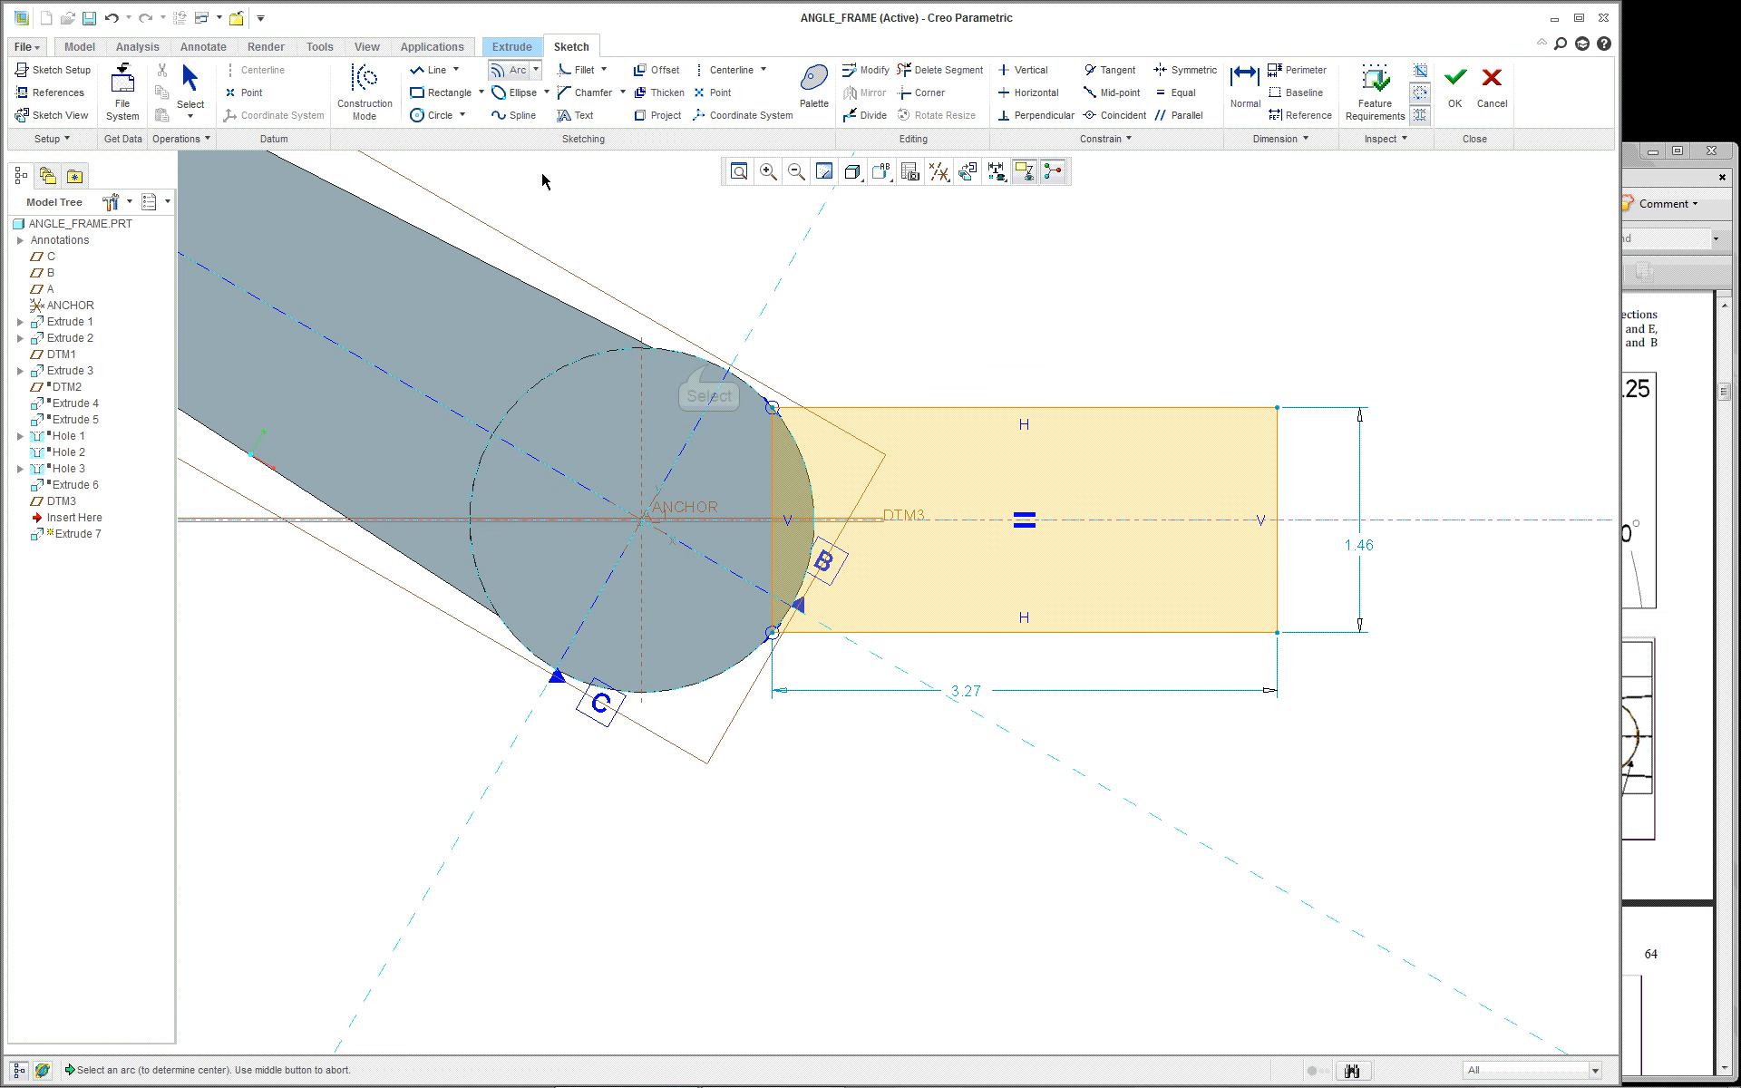
left_click(710, 370)
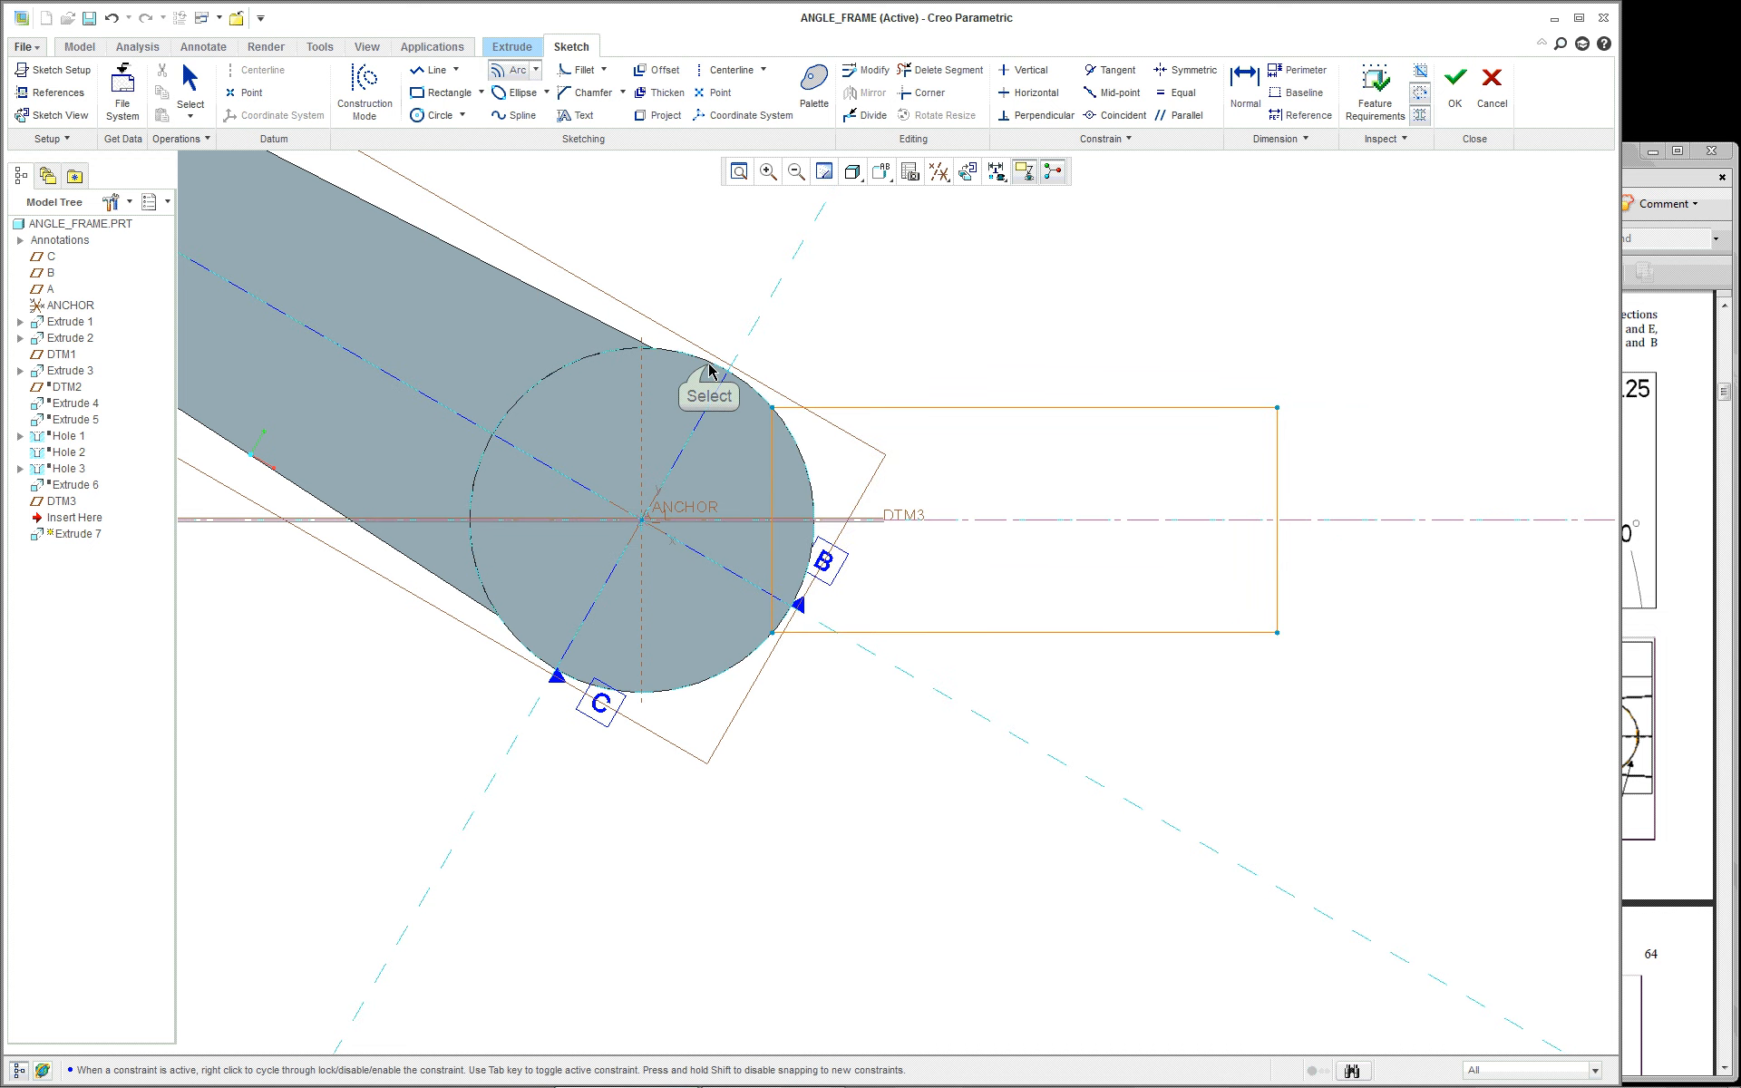
left_click(775, 408)
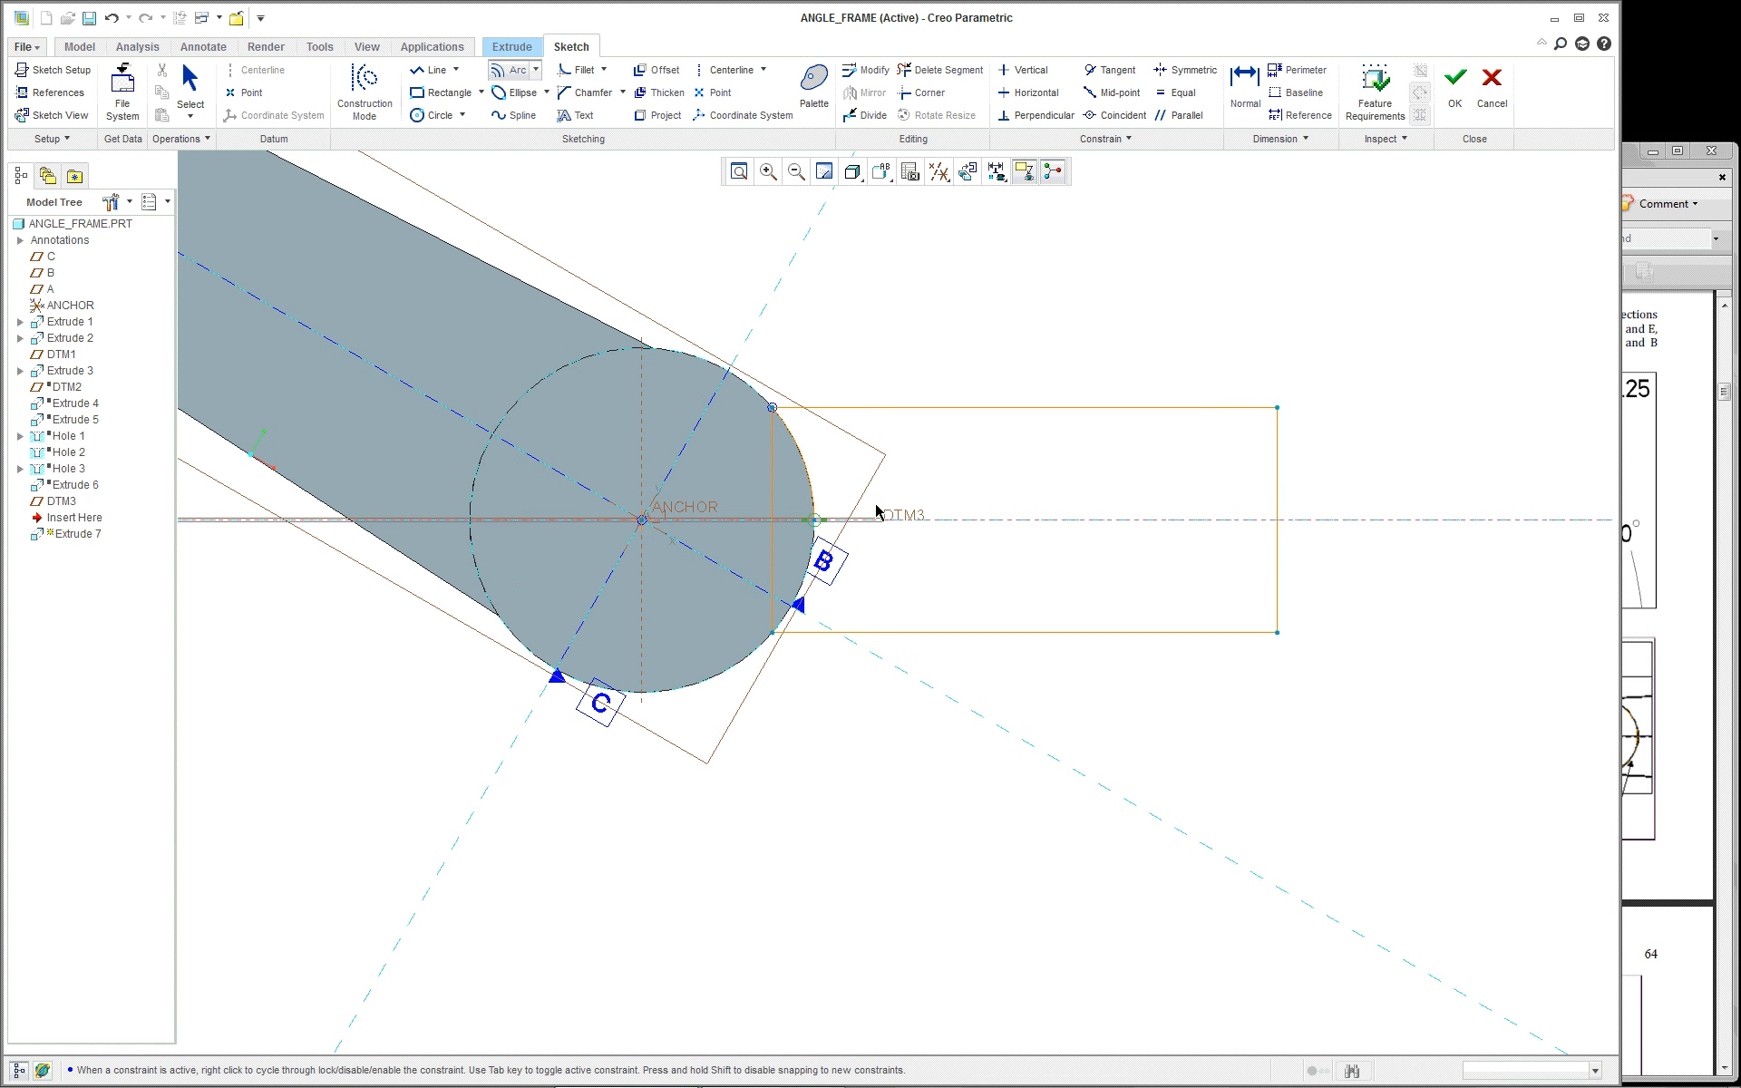
scroll(841, 560, "up", 1)
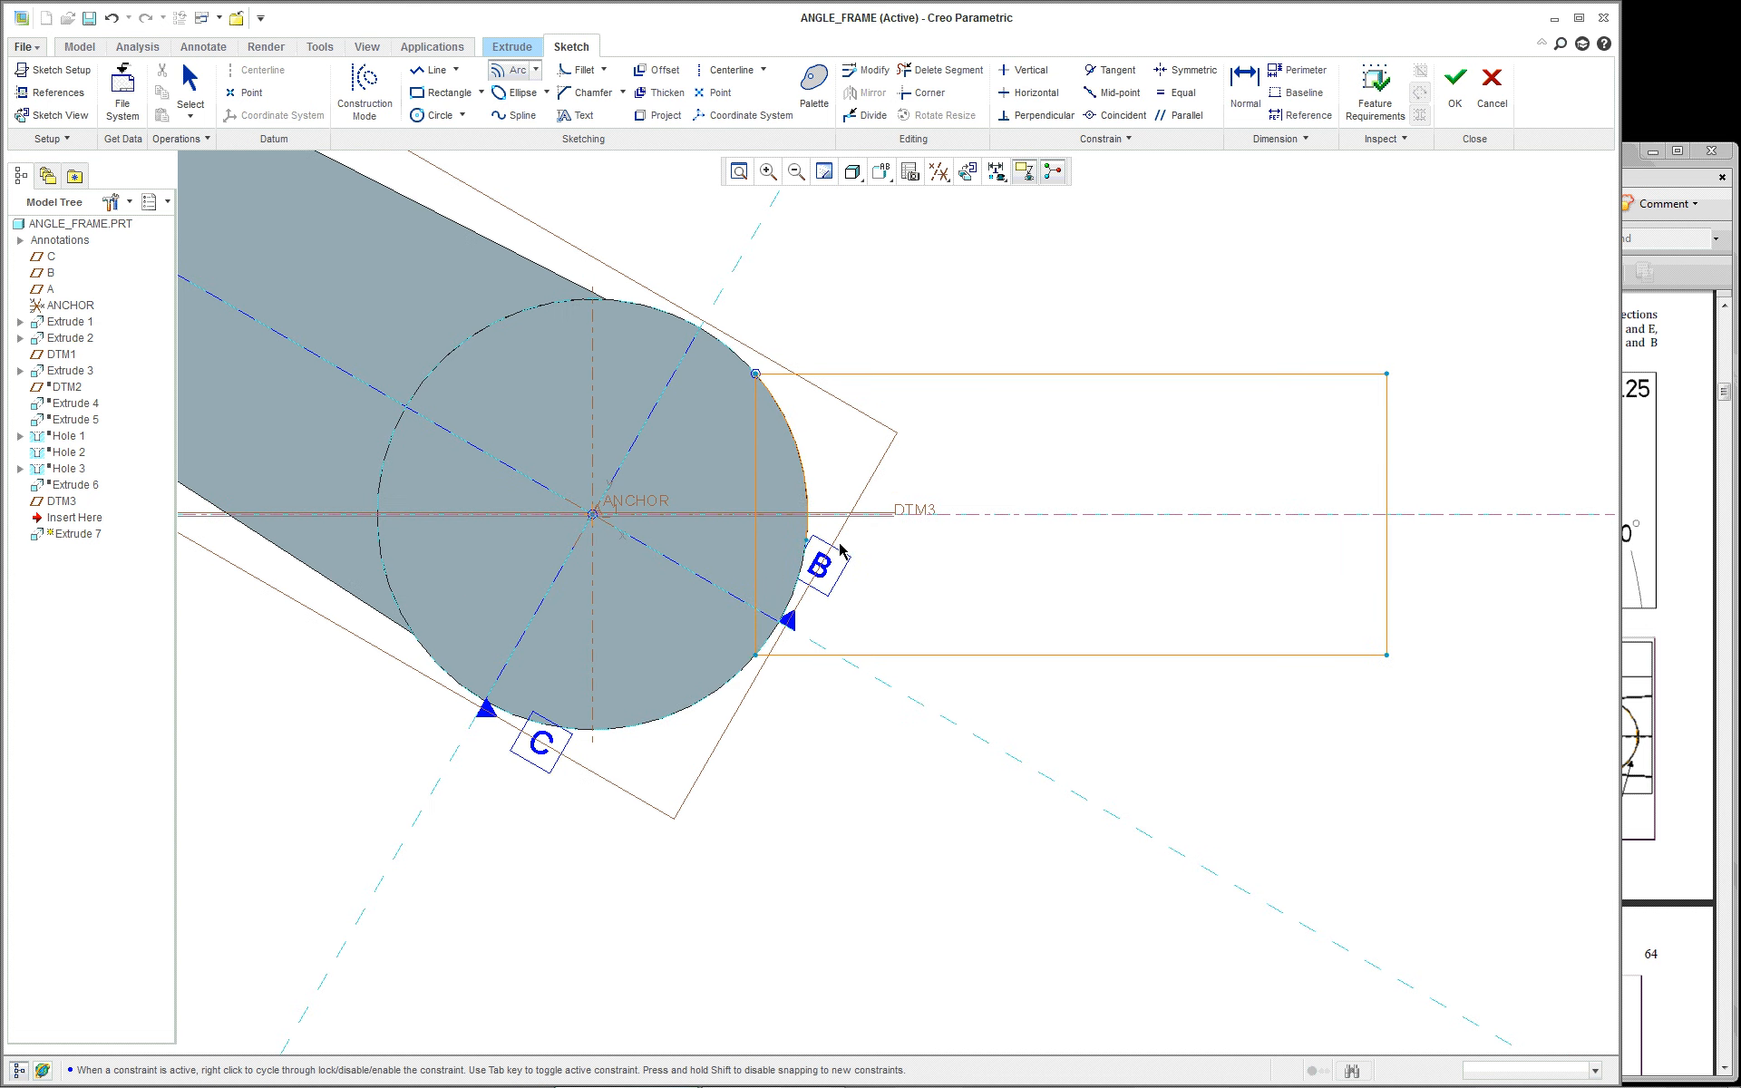
left_click(756, 655)
middle_click(916, 740)
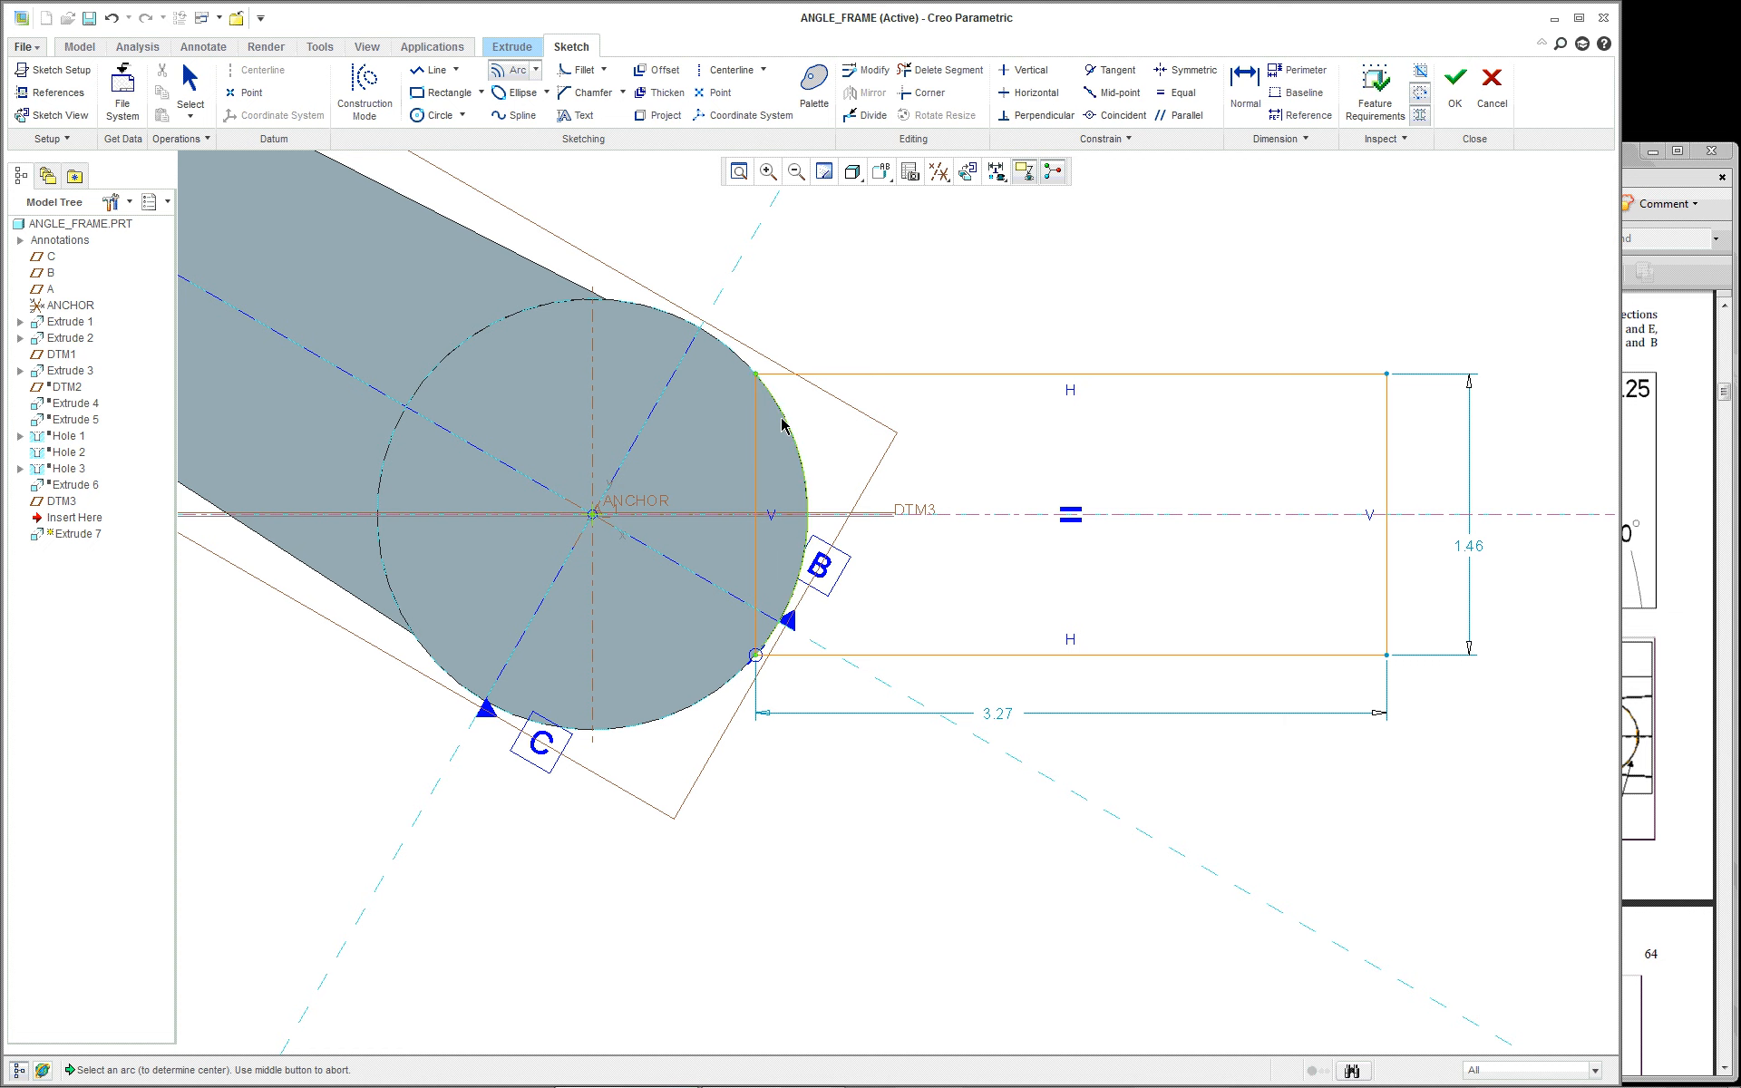
middle_click(967, 281)
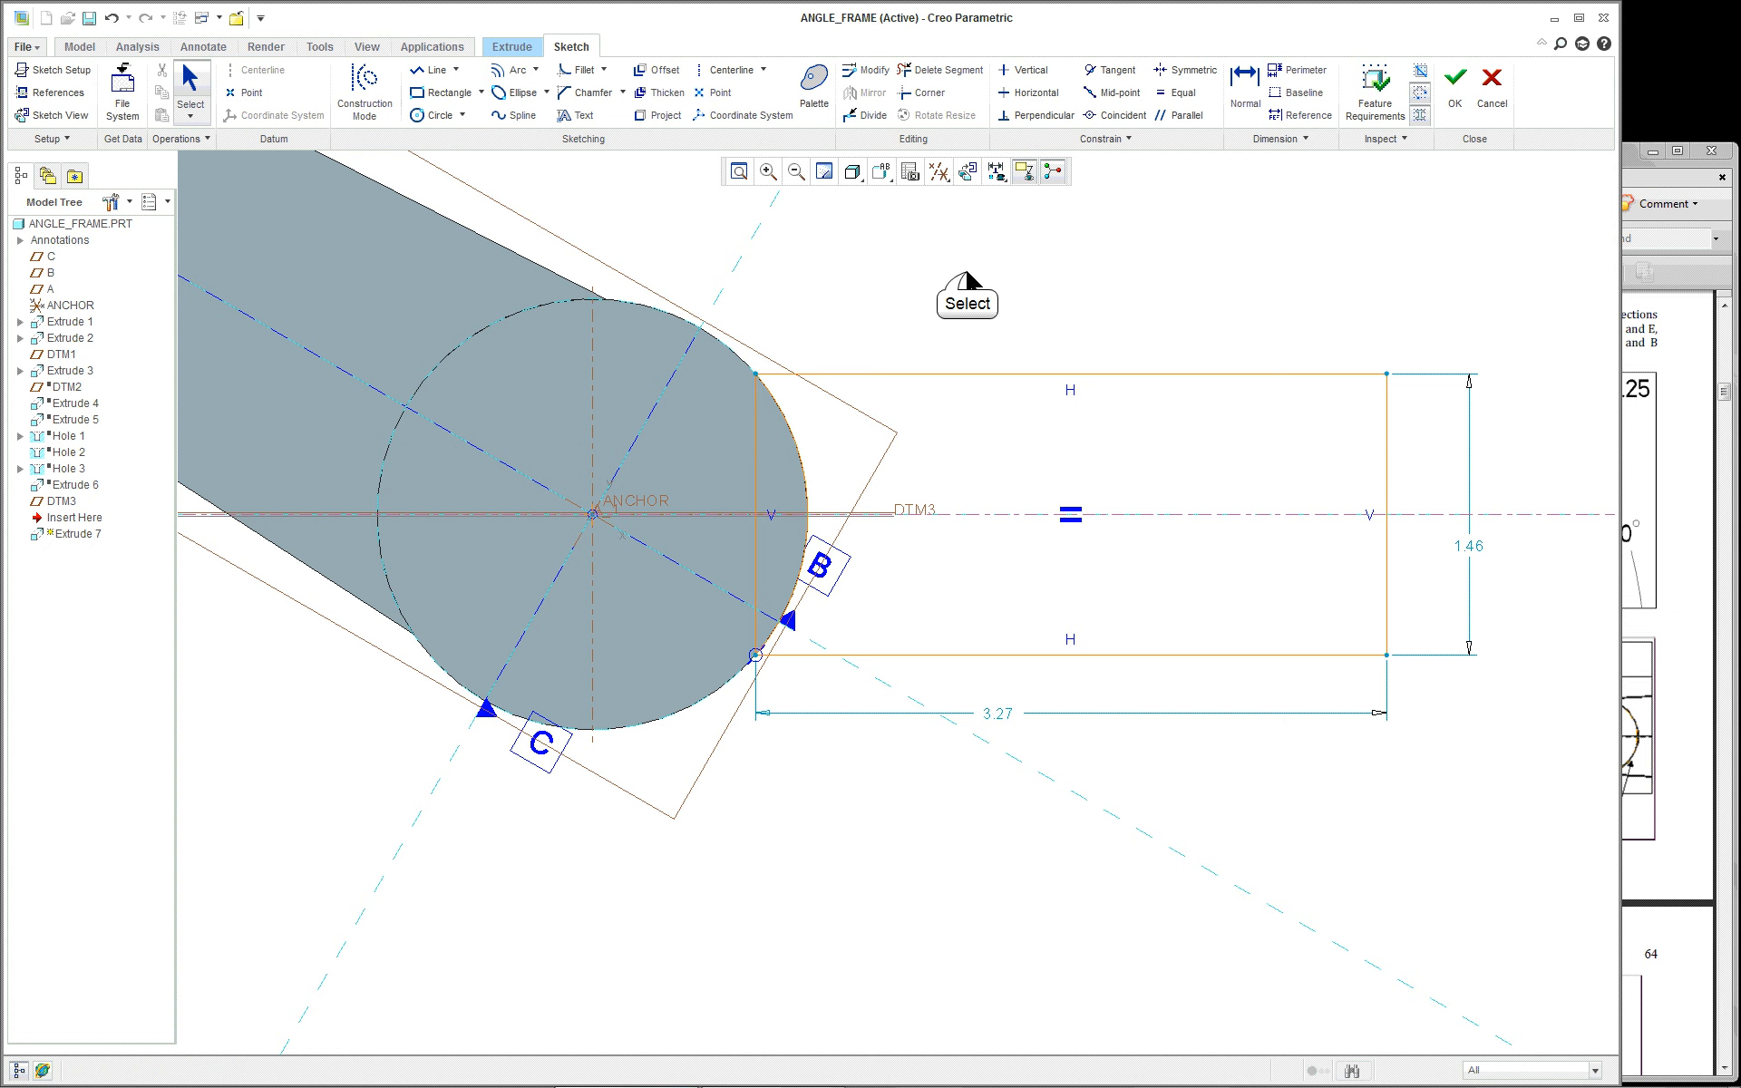
Step: Delete the rectangle's vertical edge inside the large circle, leaving the arc to close the profile
scroll(967, 281, "down", 1)
scroll(995, 273, "up", 1)
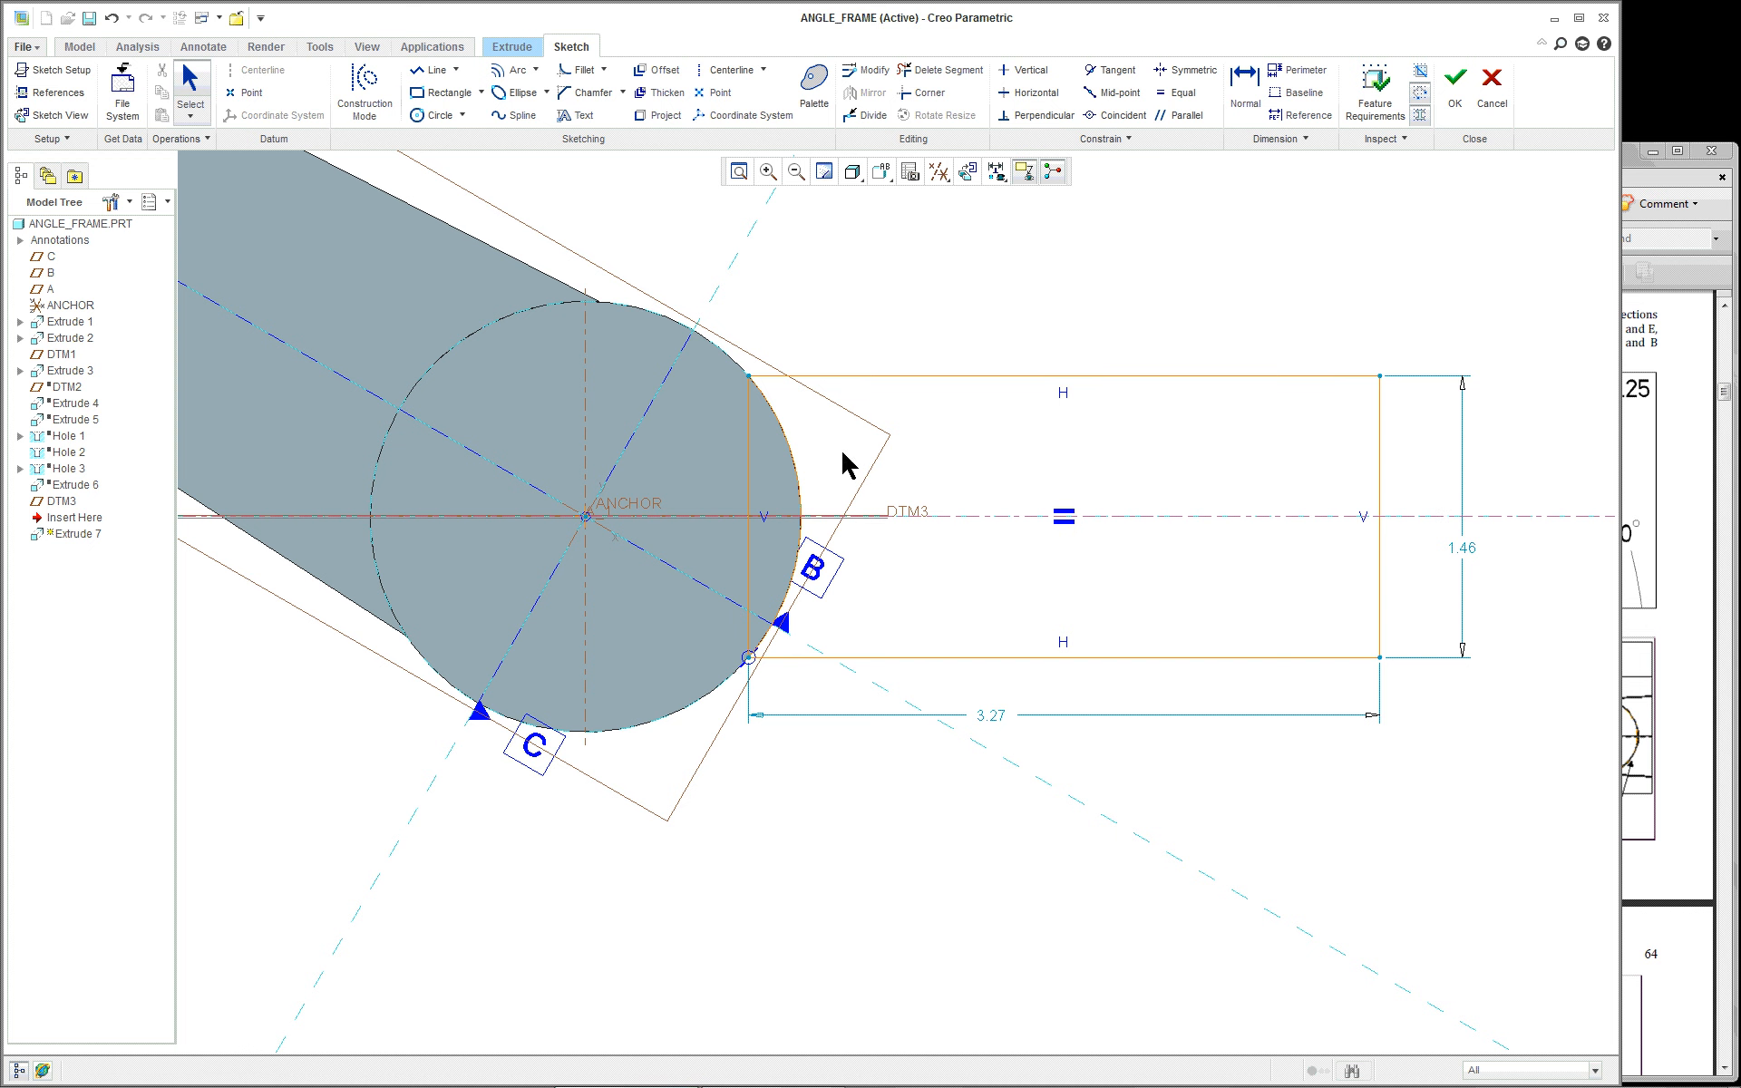
left_click(750, 446)
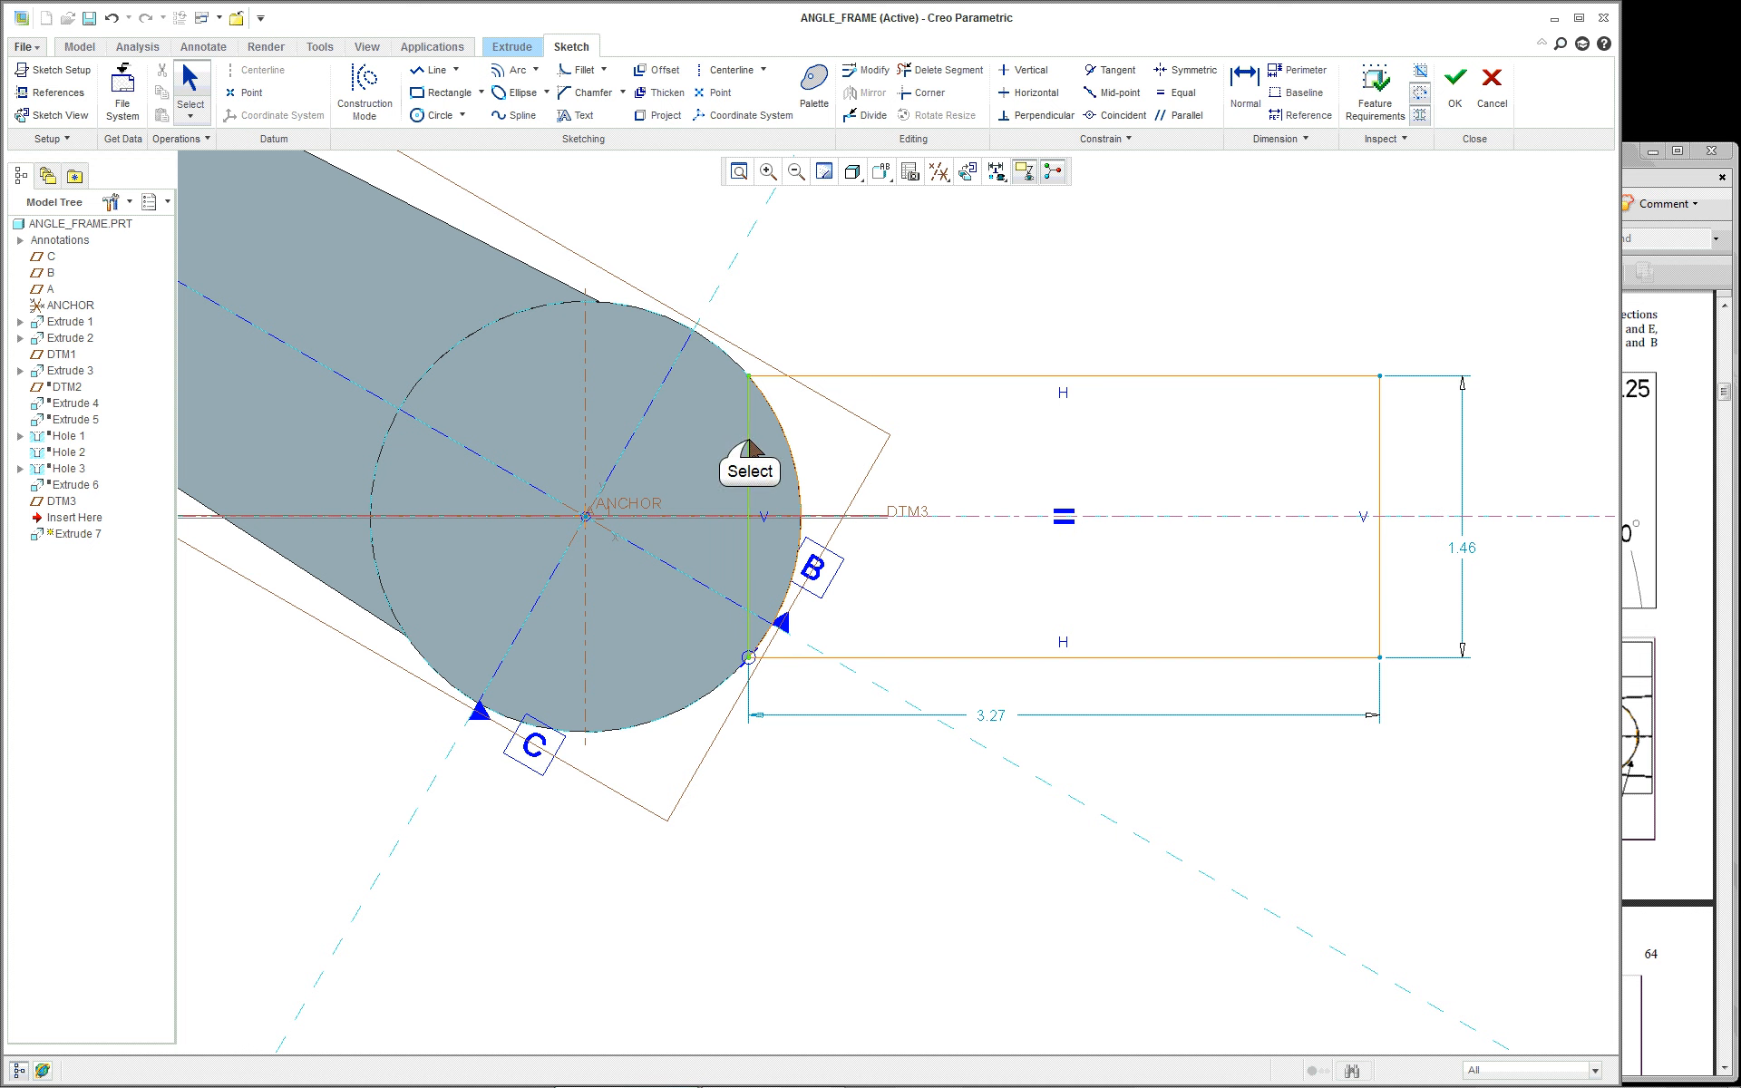
right_click(845, 310)
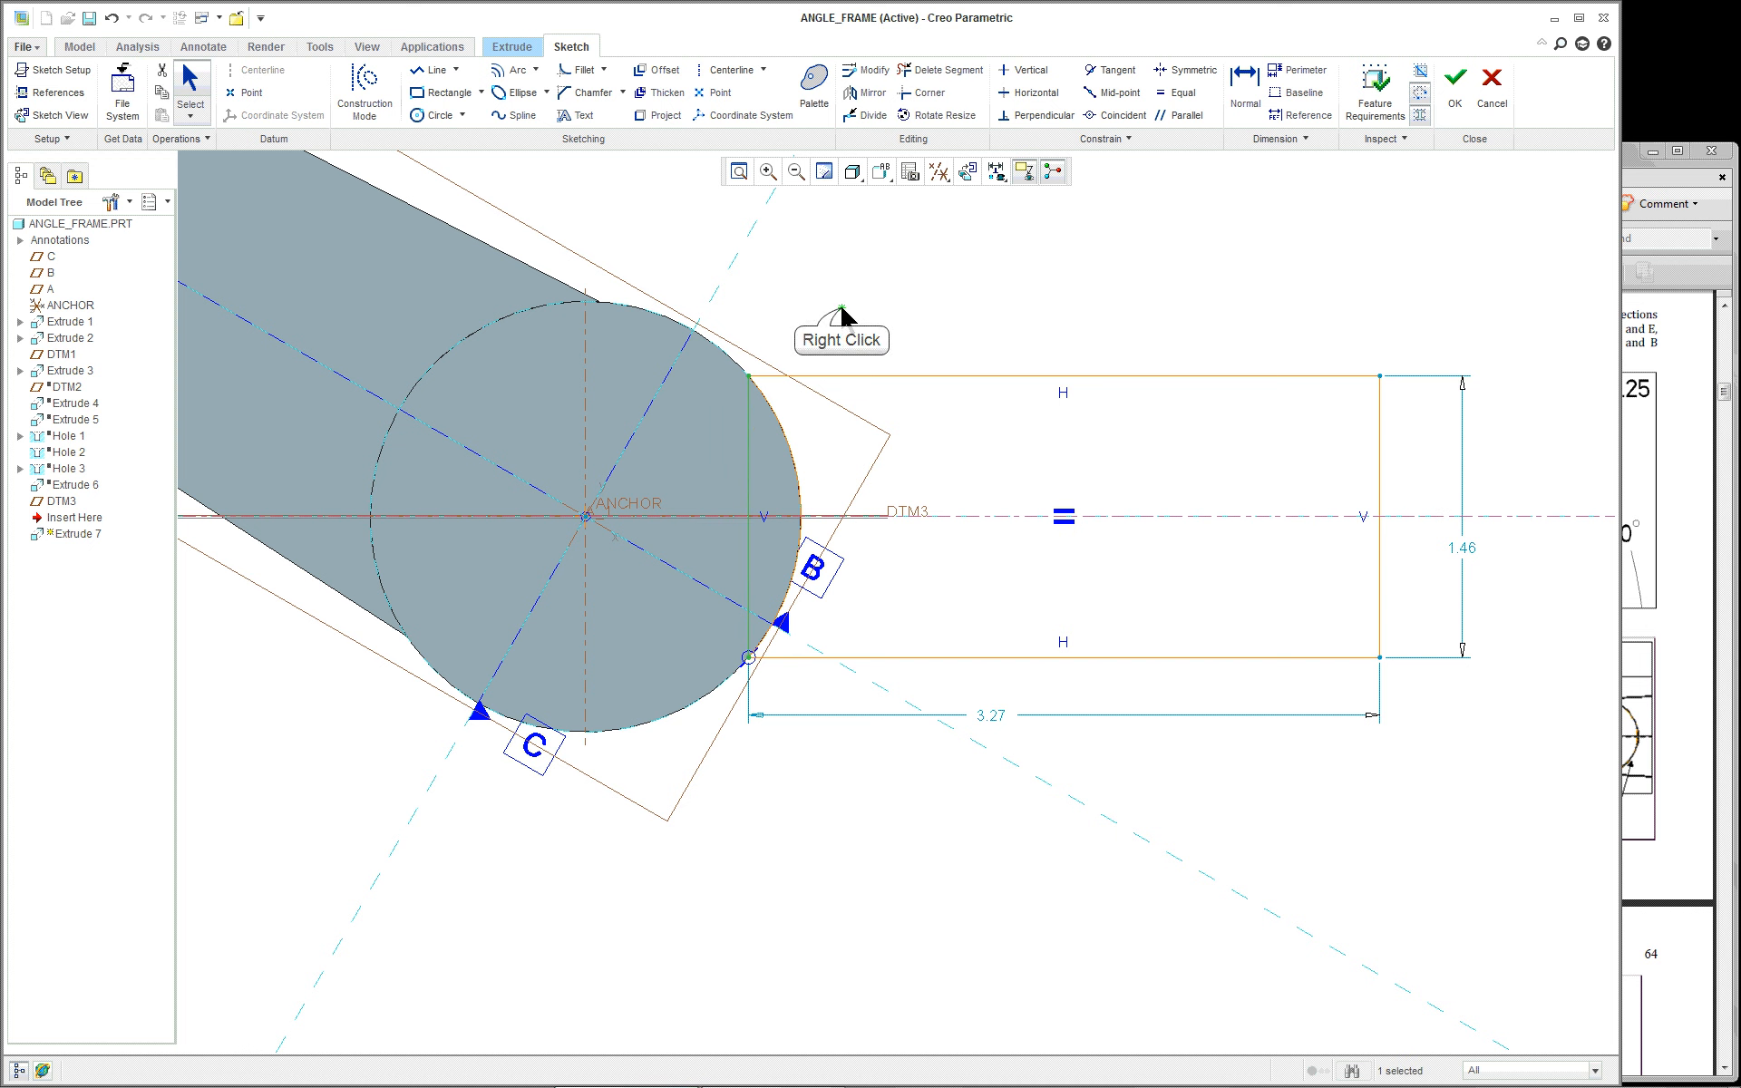
left_click(906, 346)
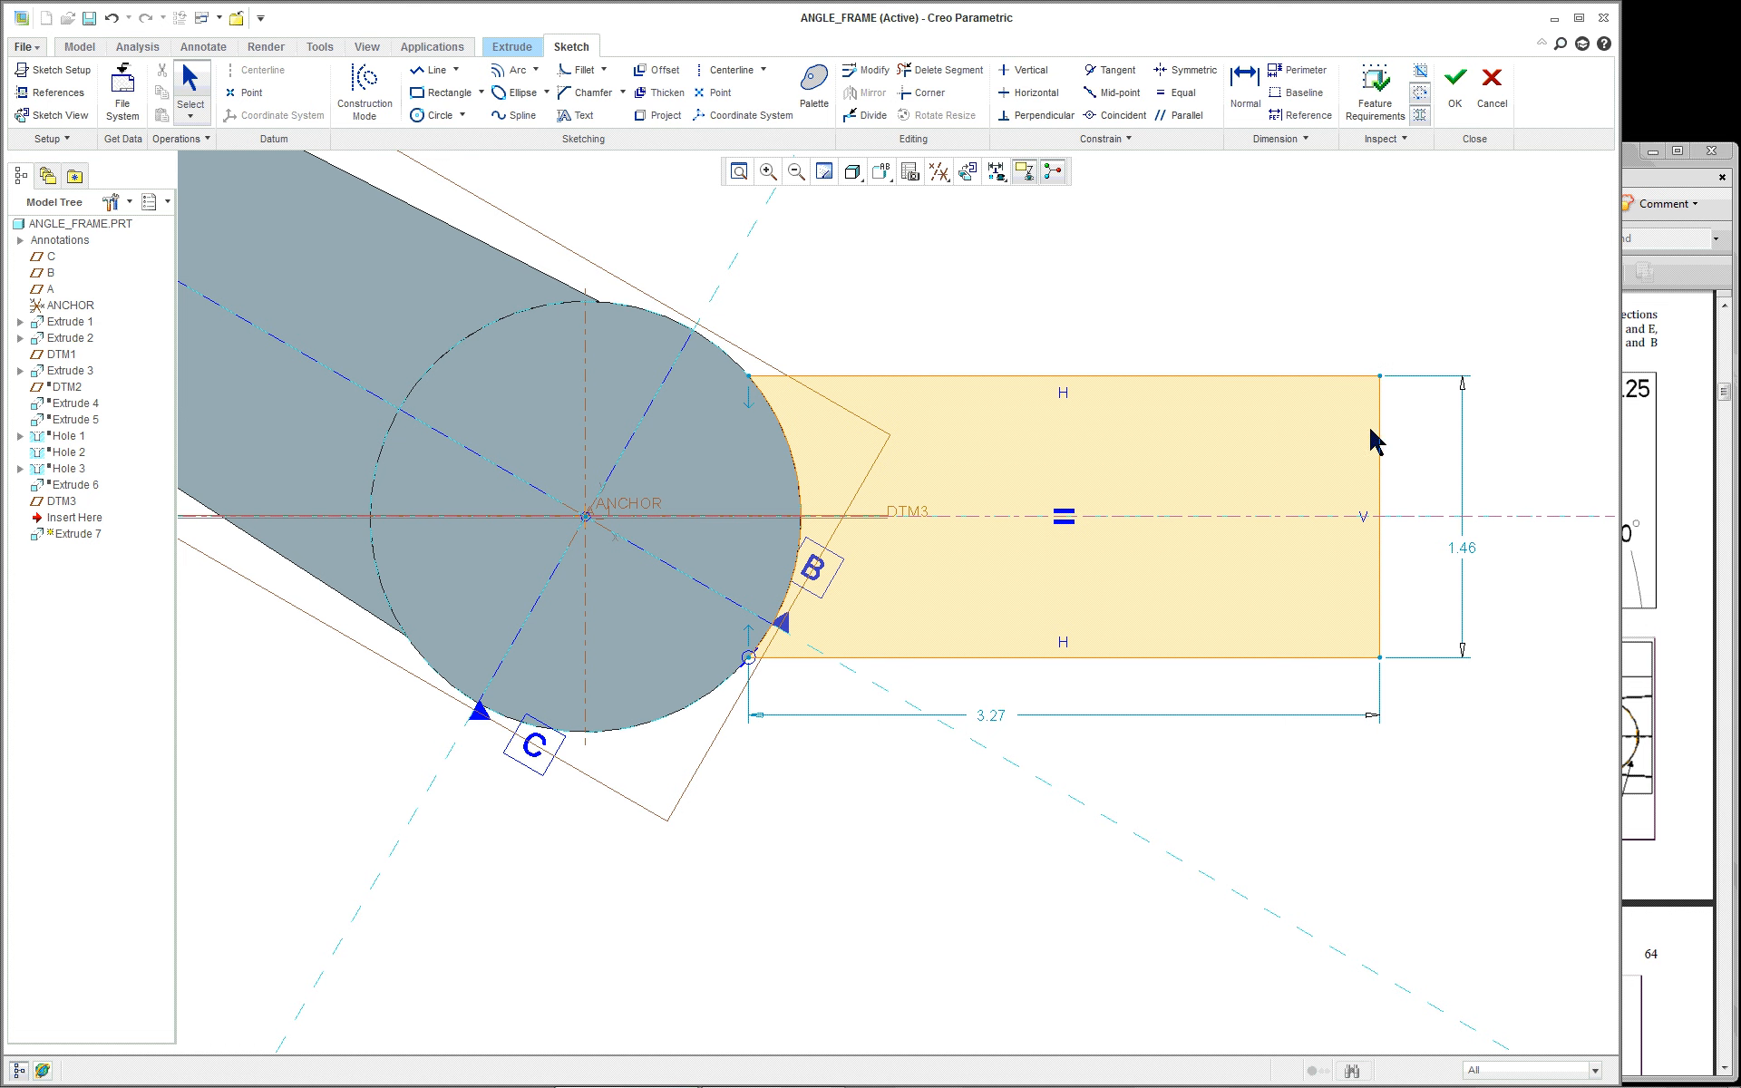
Step: Resize the rectangular profile to about 2.95 by 1.54, quit its sketch without saving, and cancel the Extrude feature
mouse_move(1380, 376)
left_mouse_down()
mouse_move(1372, 437)
mouse_move(1205, 378)
mouse_move(1403, 427)
mouse_move(1320, 423)
mouse_move(1311, 368)
left_mouse_up()
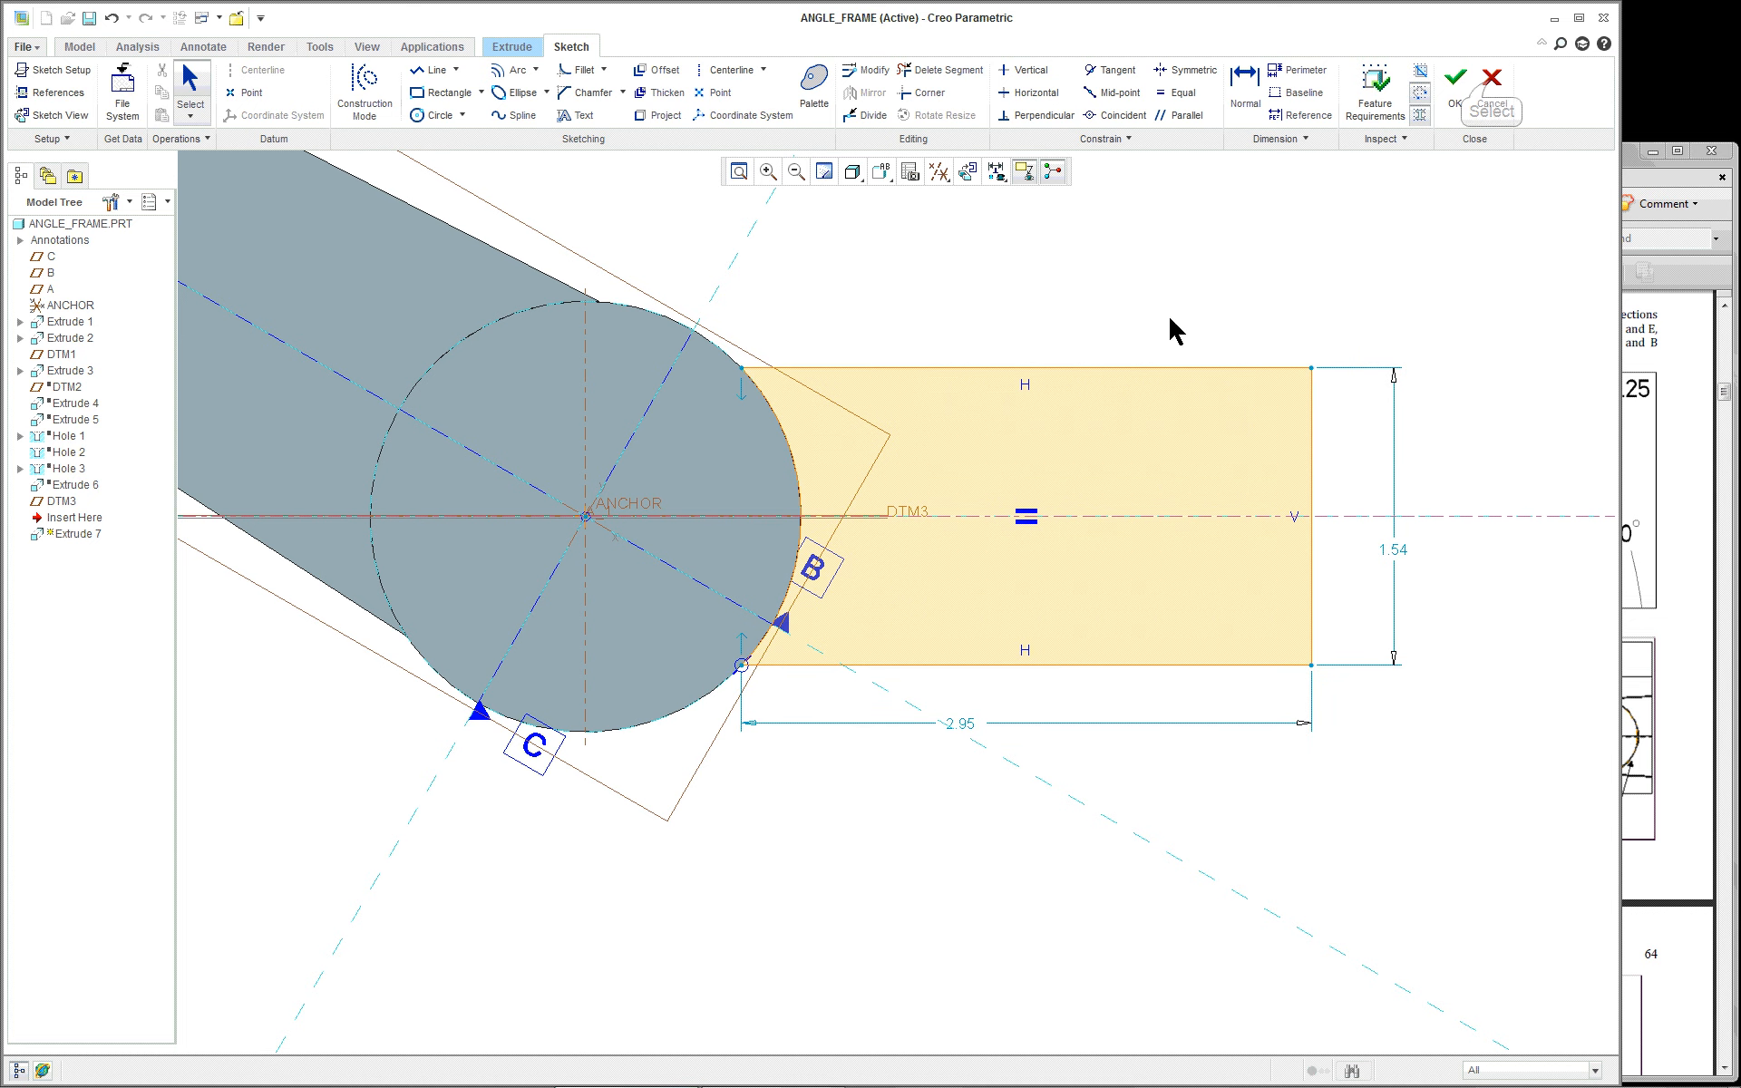
left_click(1491, 86)
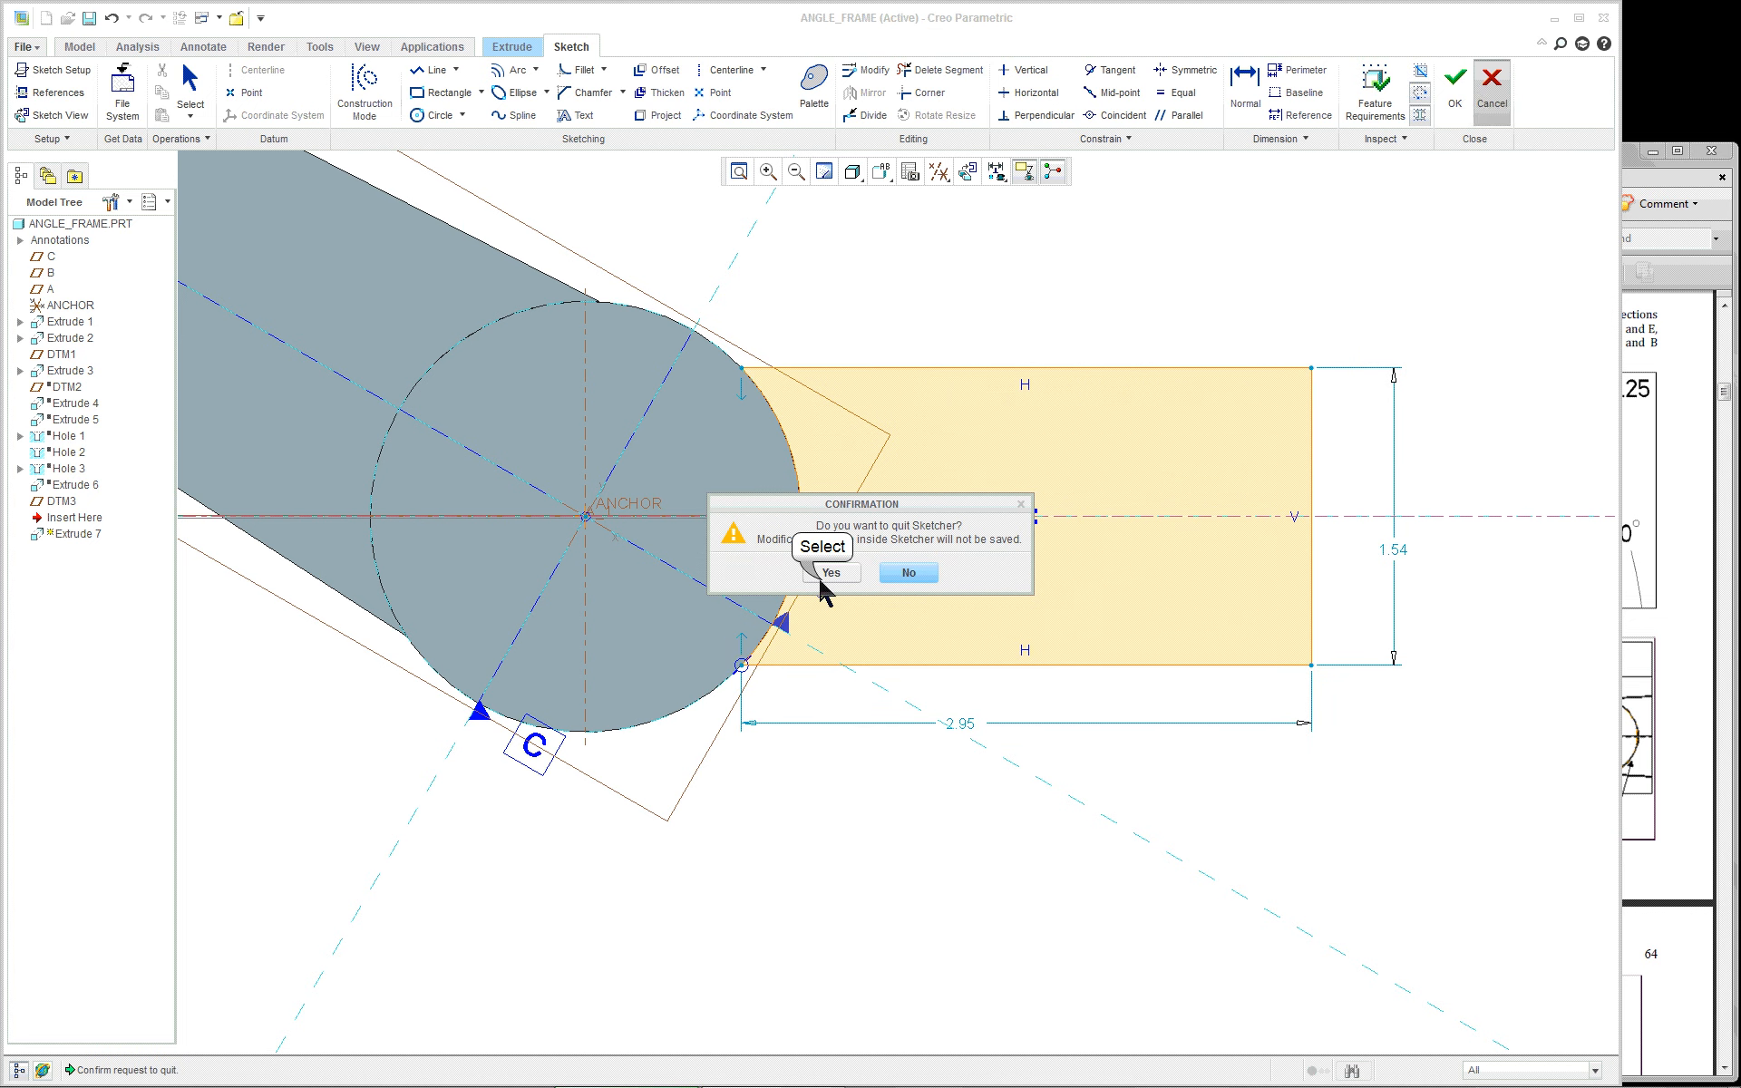
left_click(821, 591)
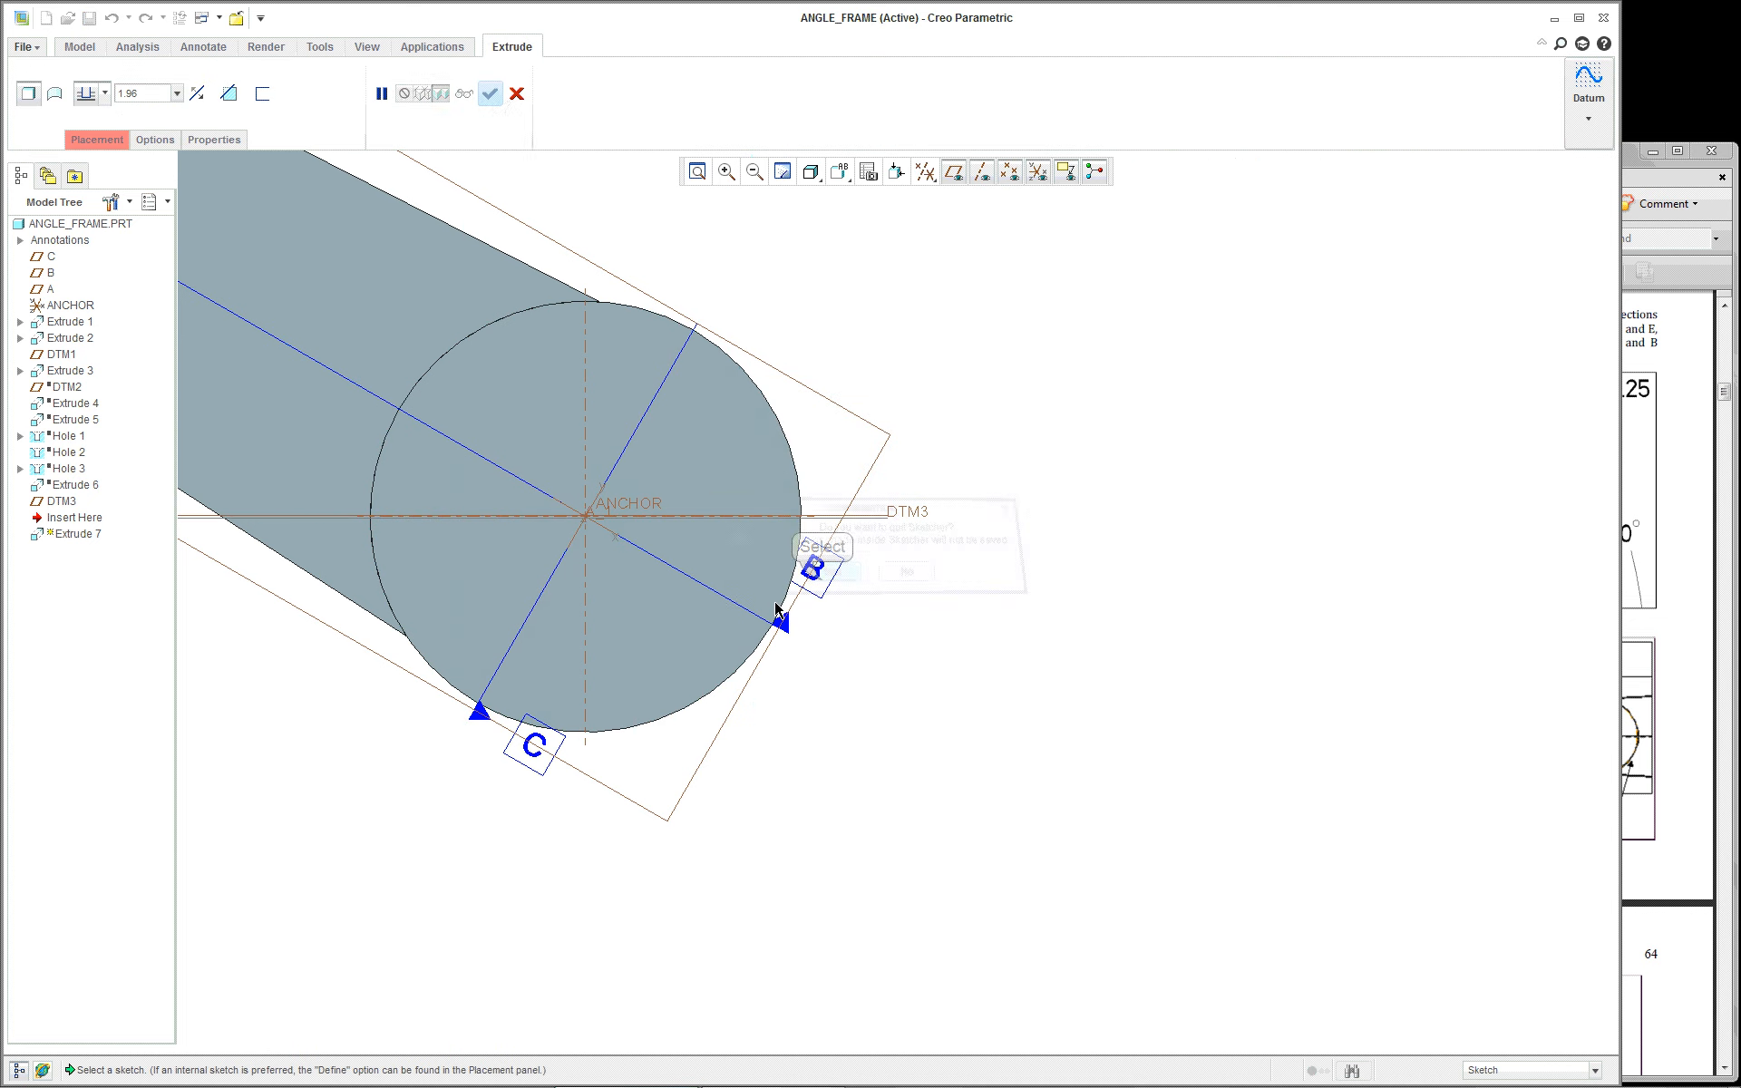
left_click(517, 94)
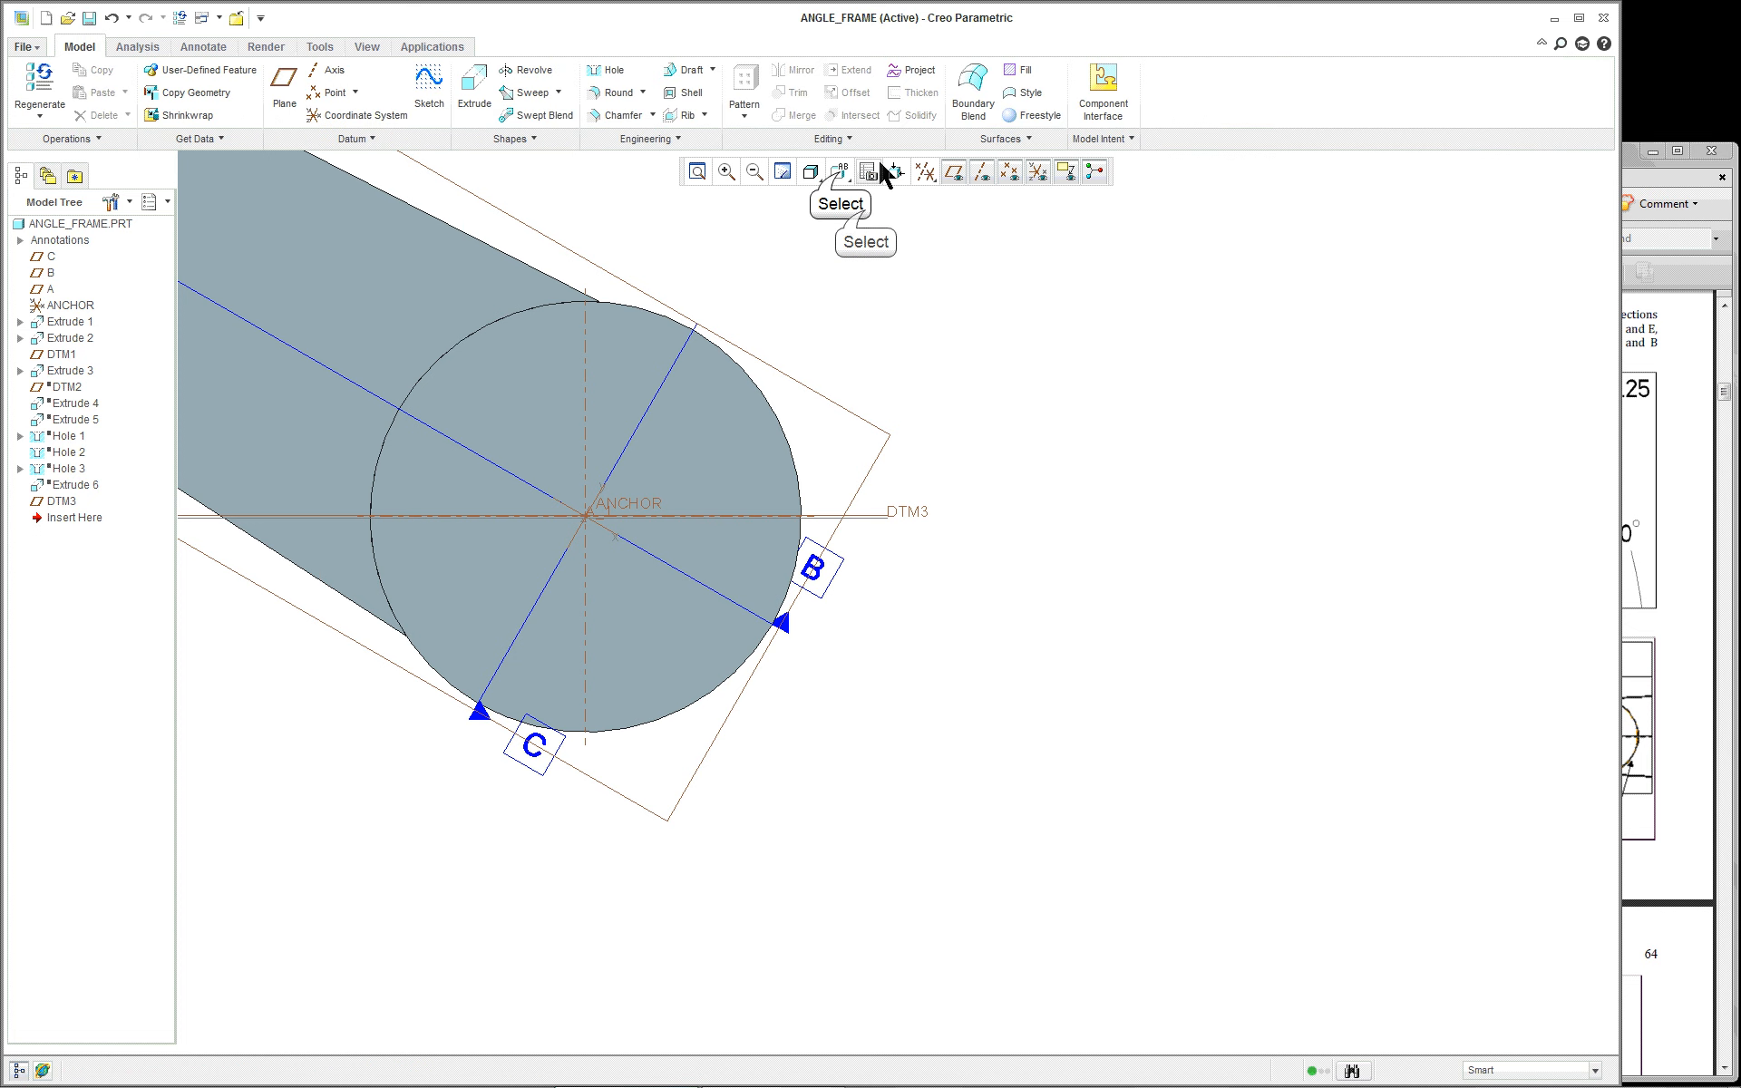
Step: Return the part to its saved three-dimensional view and resume the suppressed datum plane DTM2
left_click(836, 172)
left_click(864, 216)
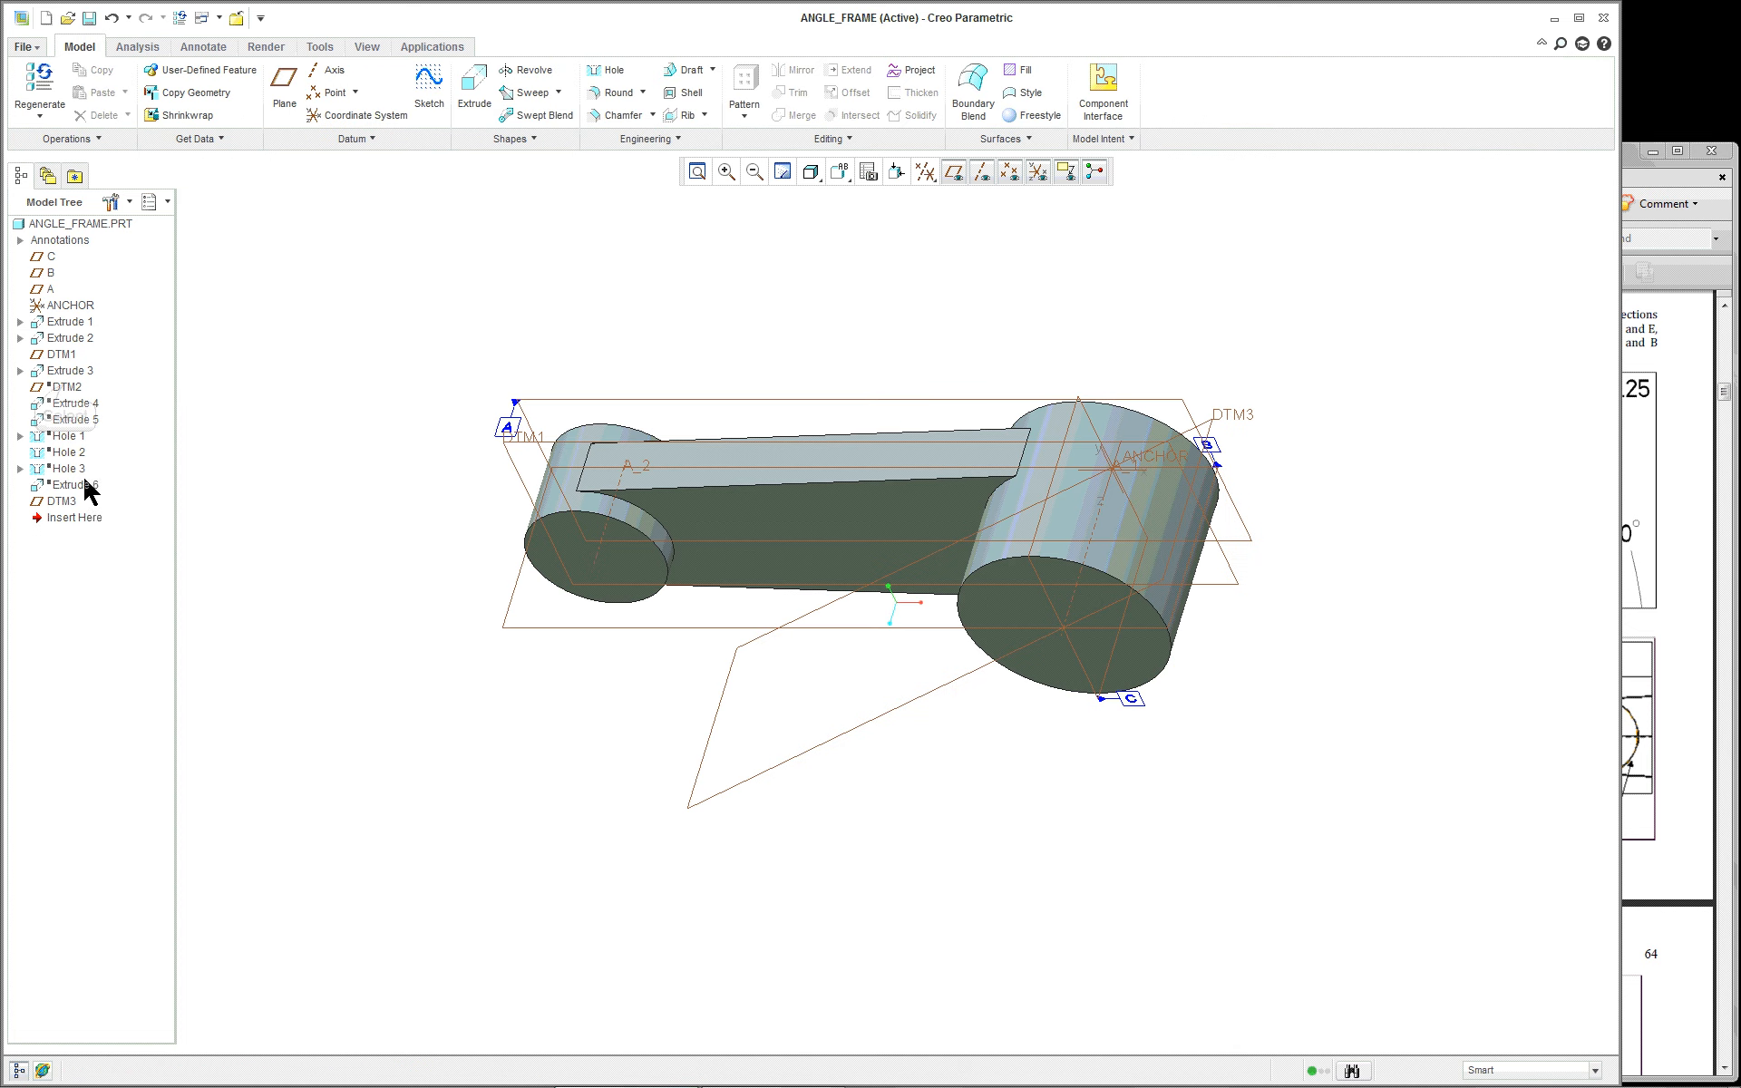
left_click(66, 387)
right_click(65, 388)
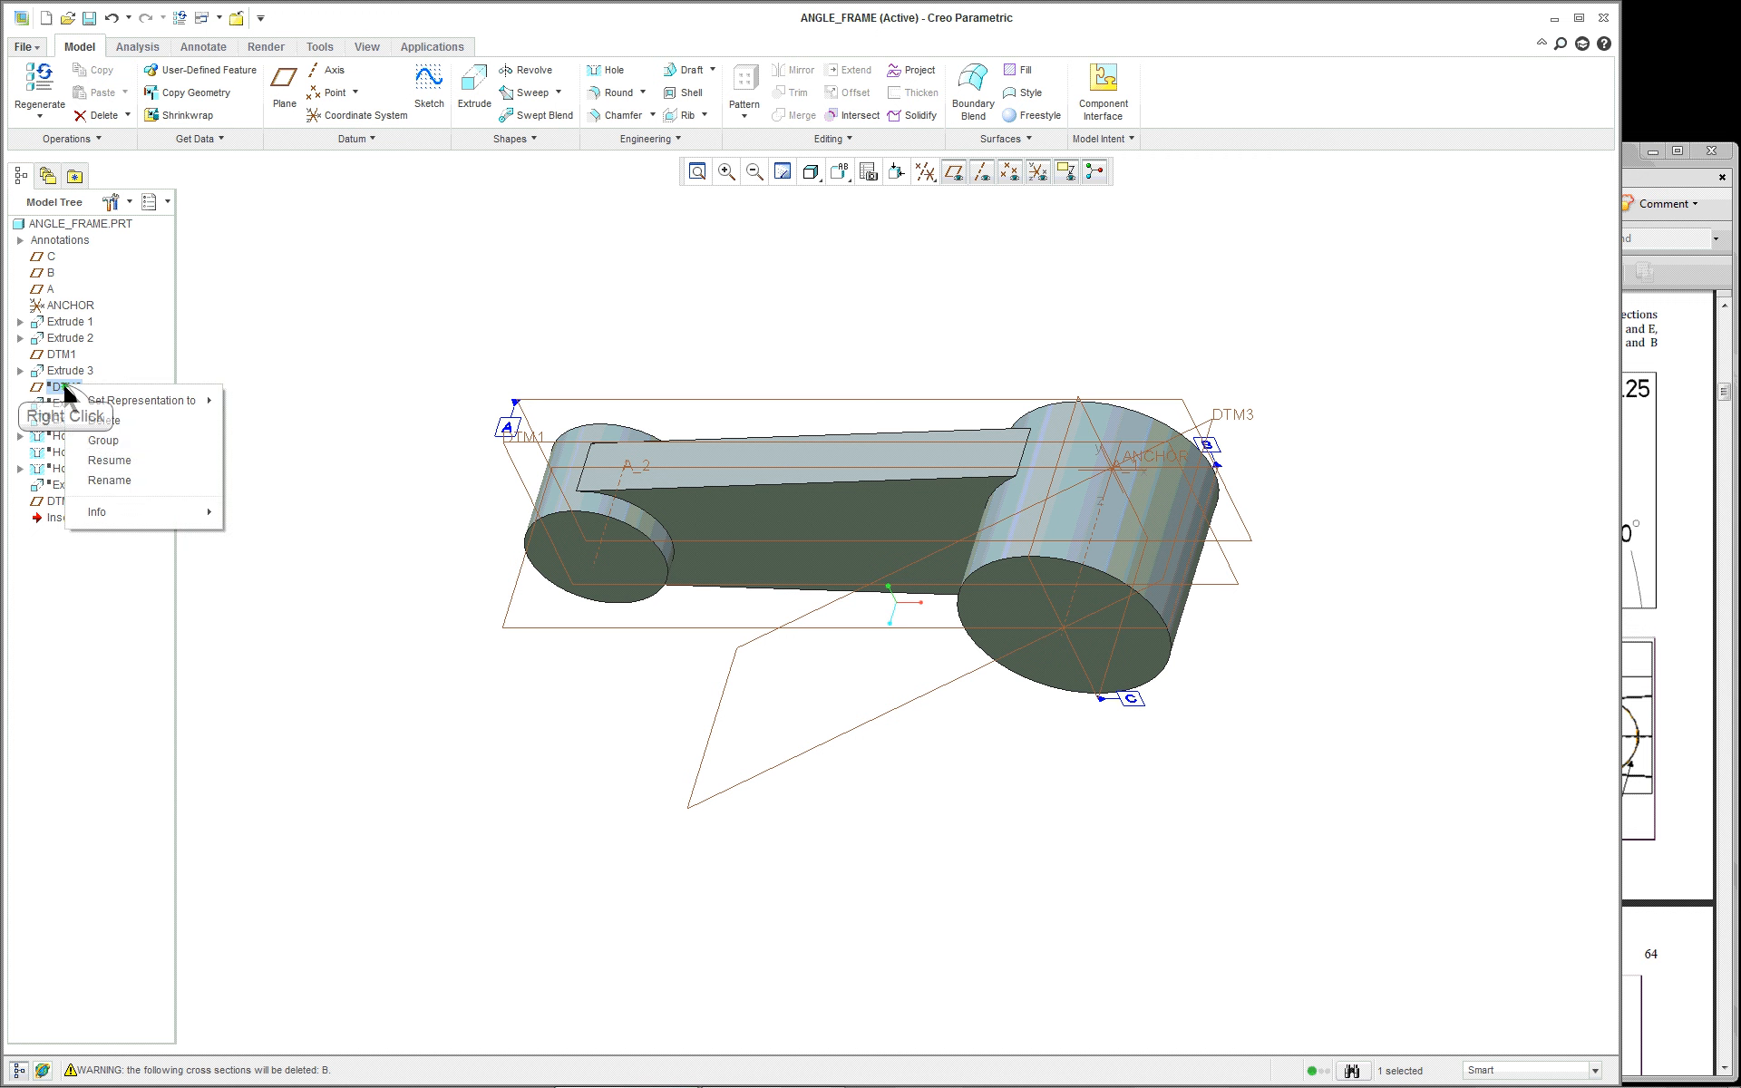
left_click(104, 460)
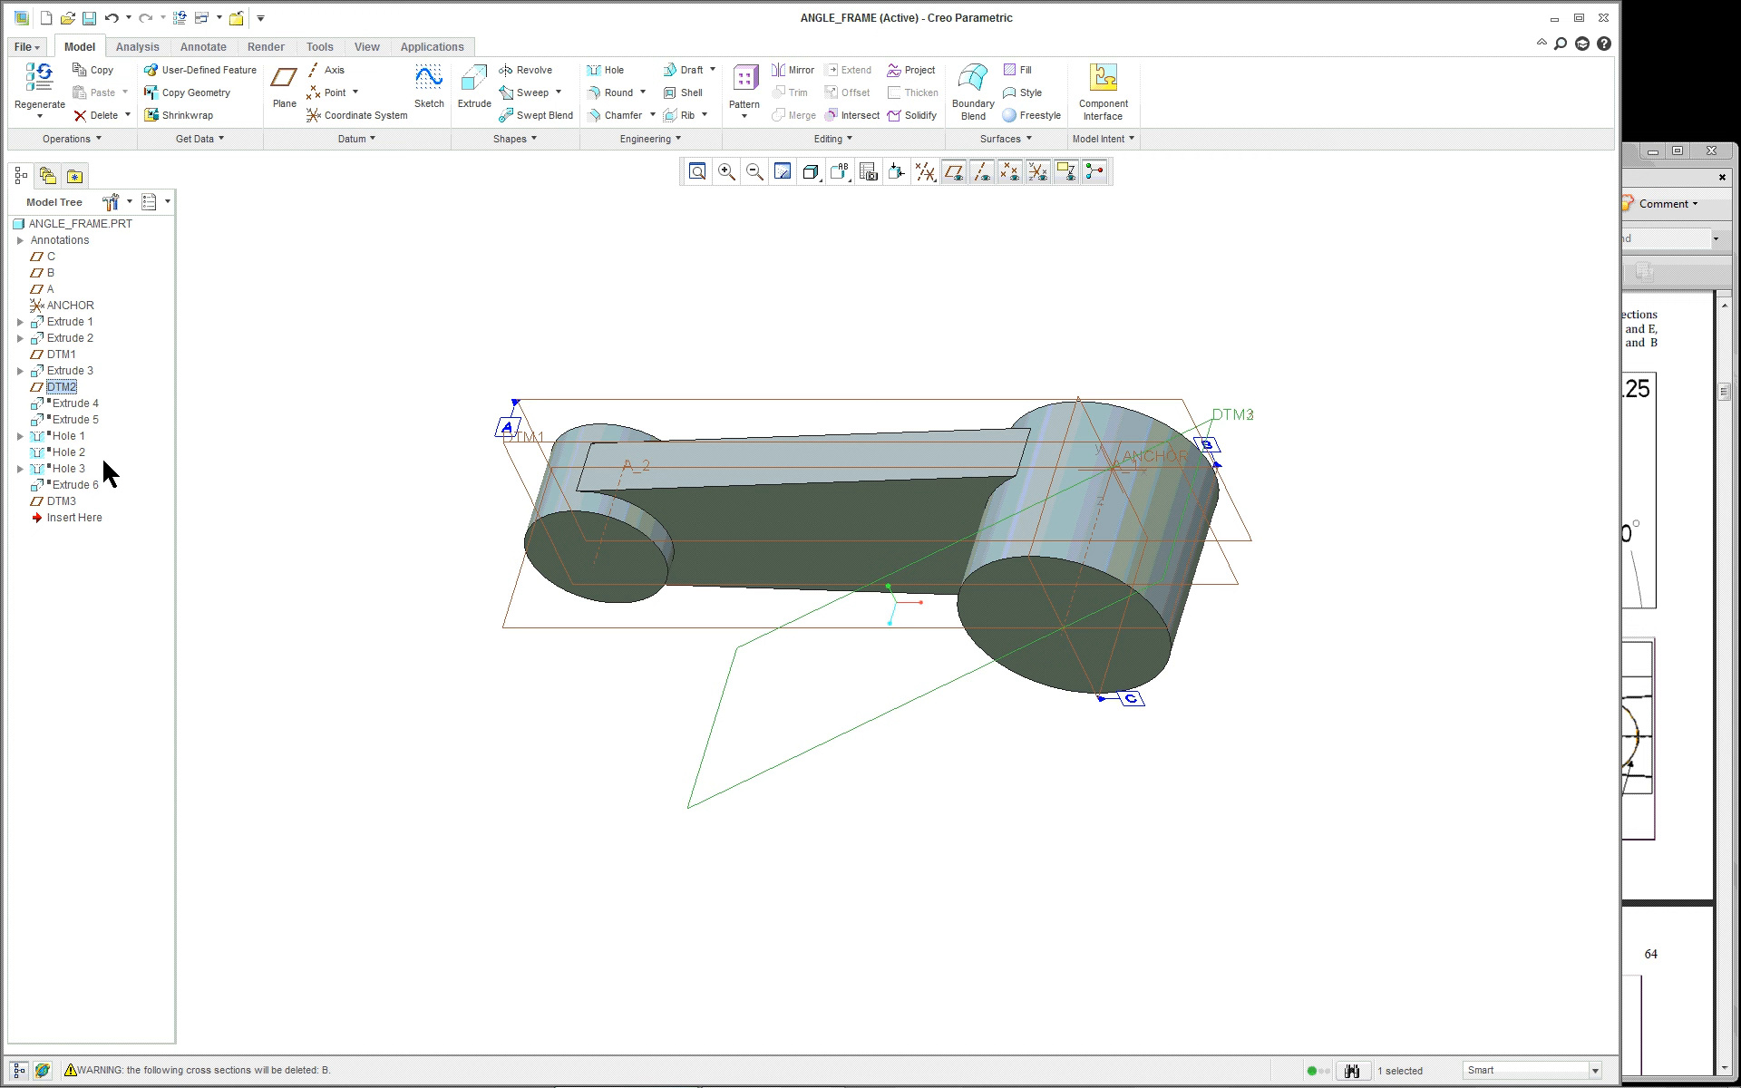
Step: Resume the suppressed Extrude 4 feature to restore the angled arm on the large cylinder
left_click(62, 354)
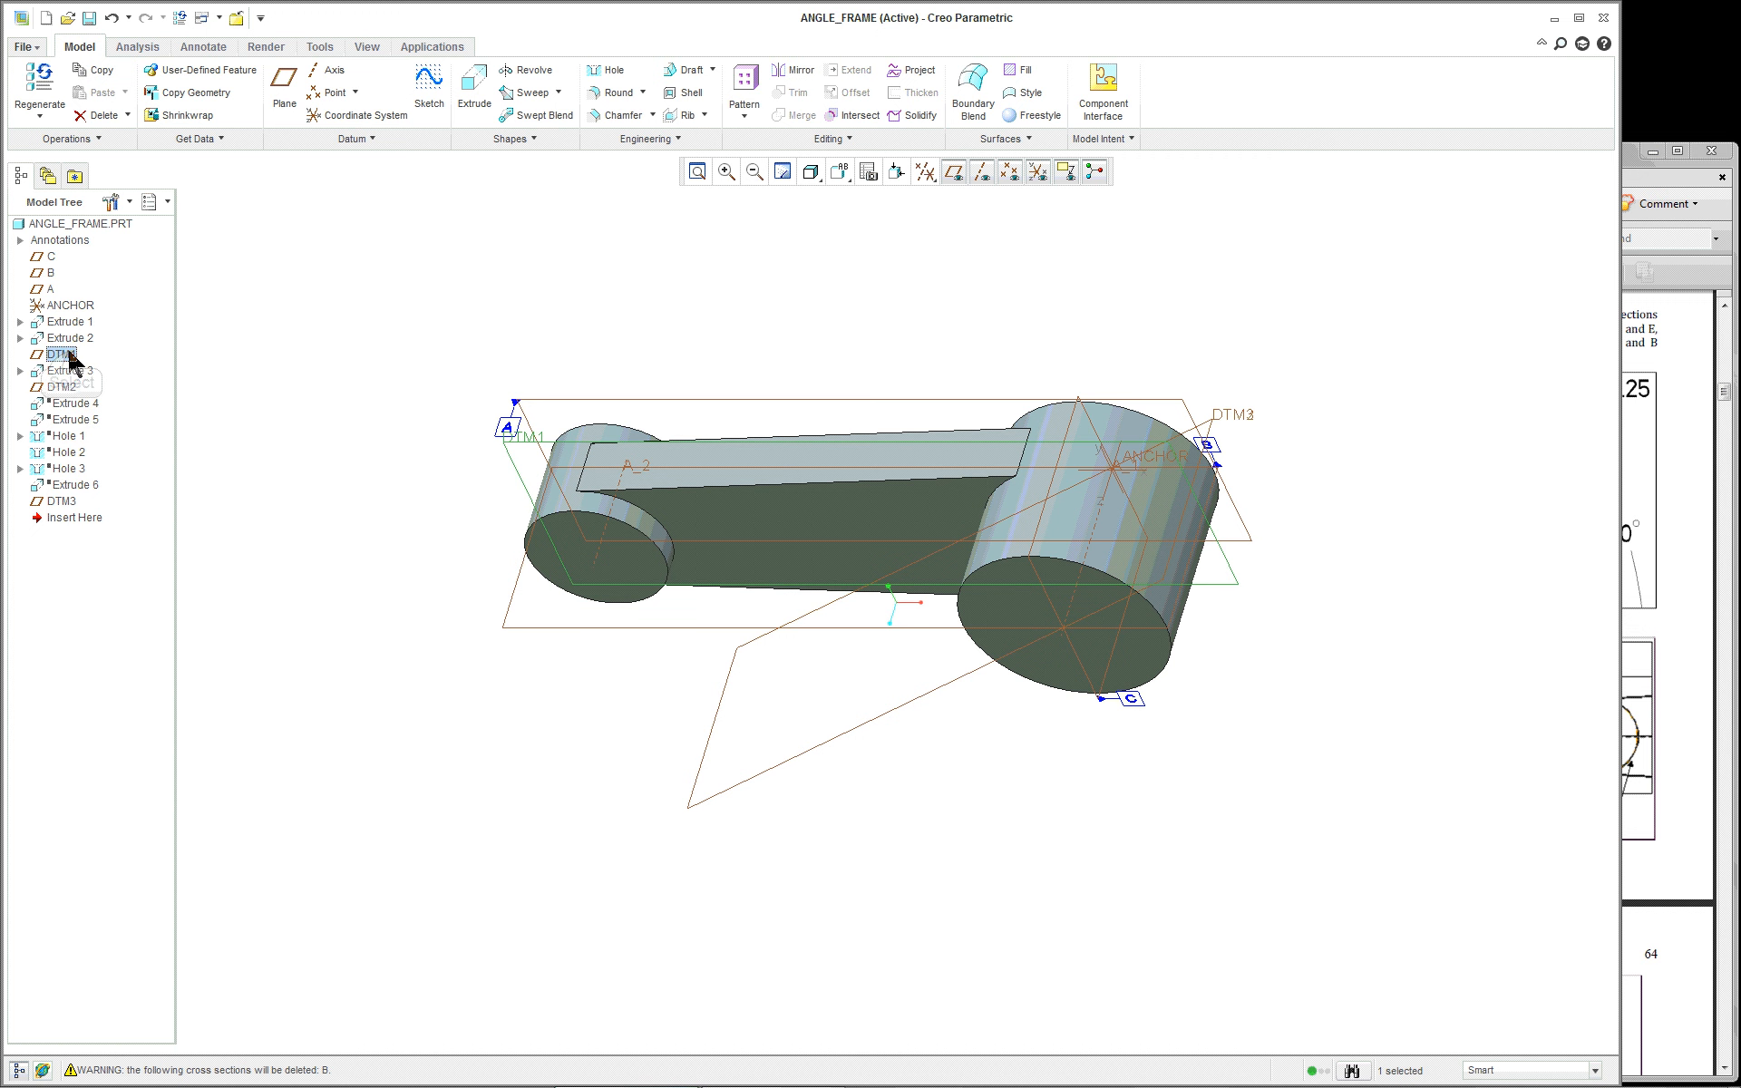
left_click(61, 387)
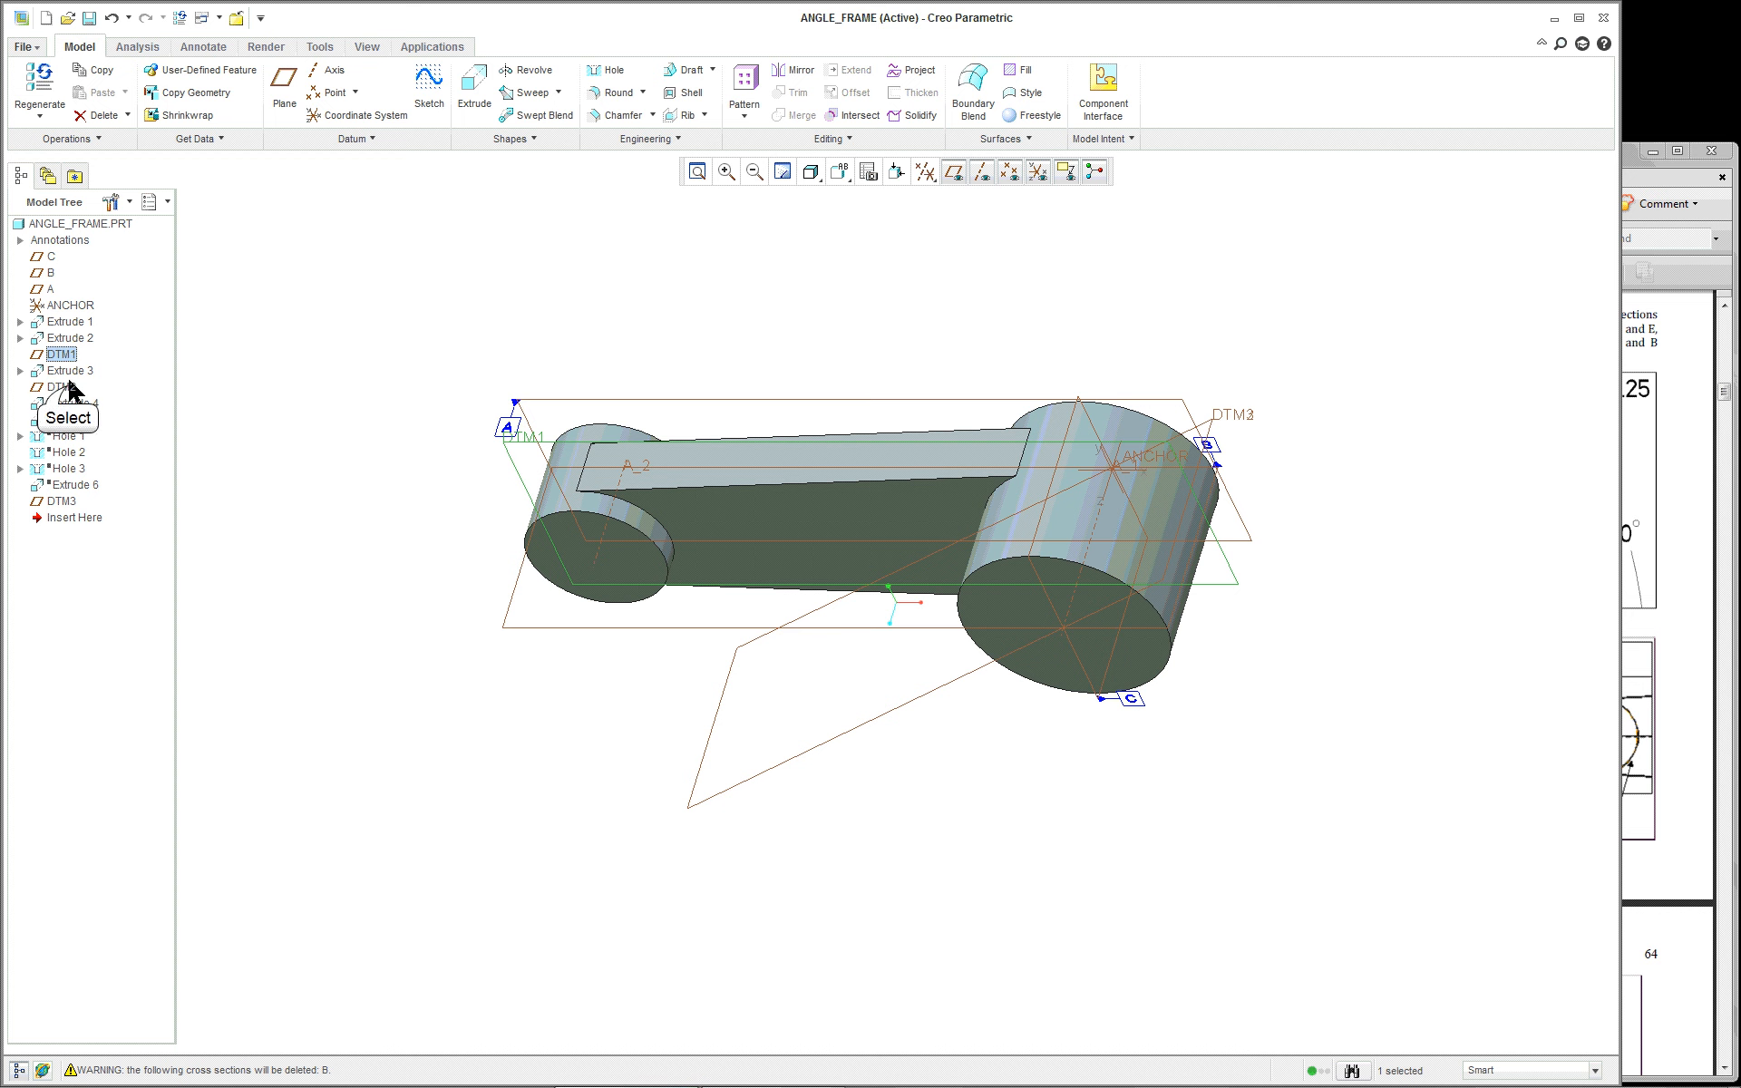
right_click(67, 404)
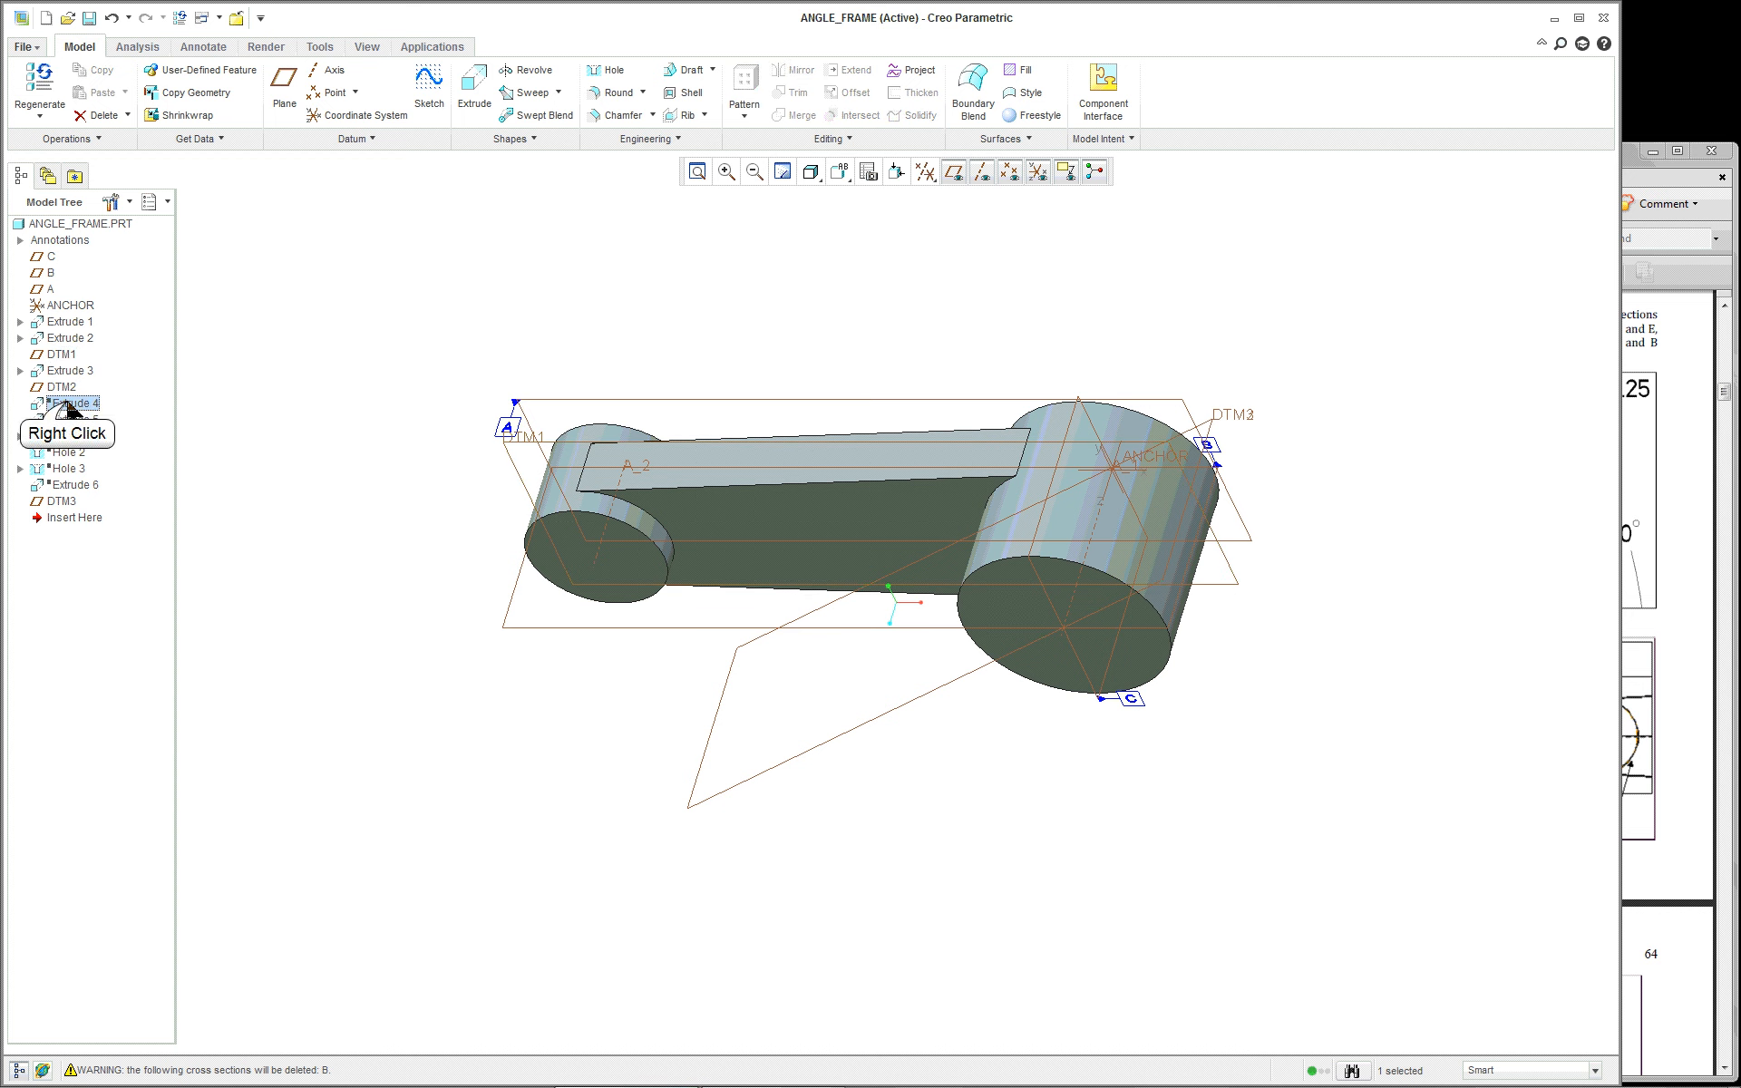
left_click(111, 477)
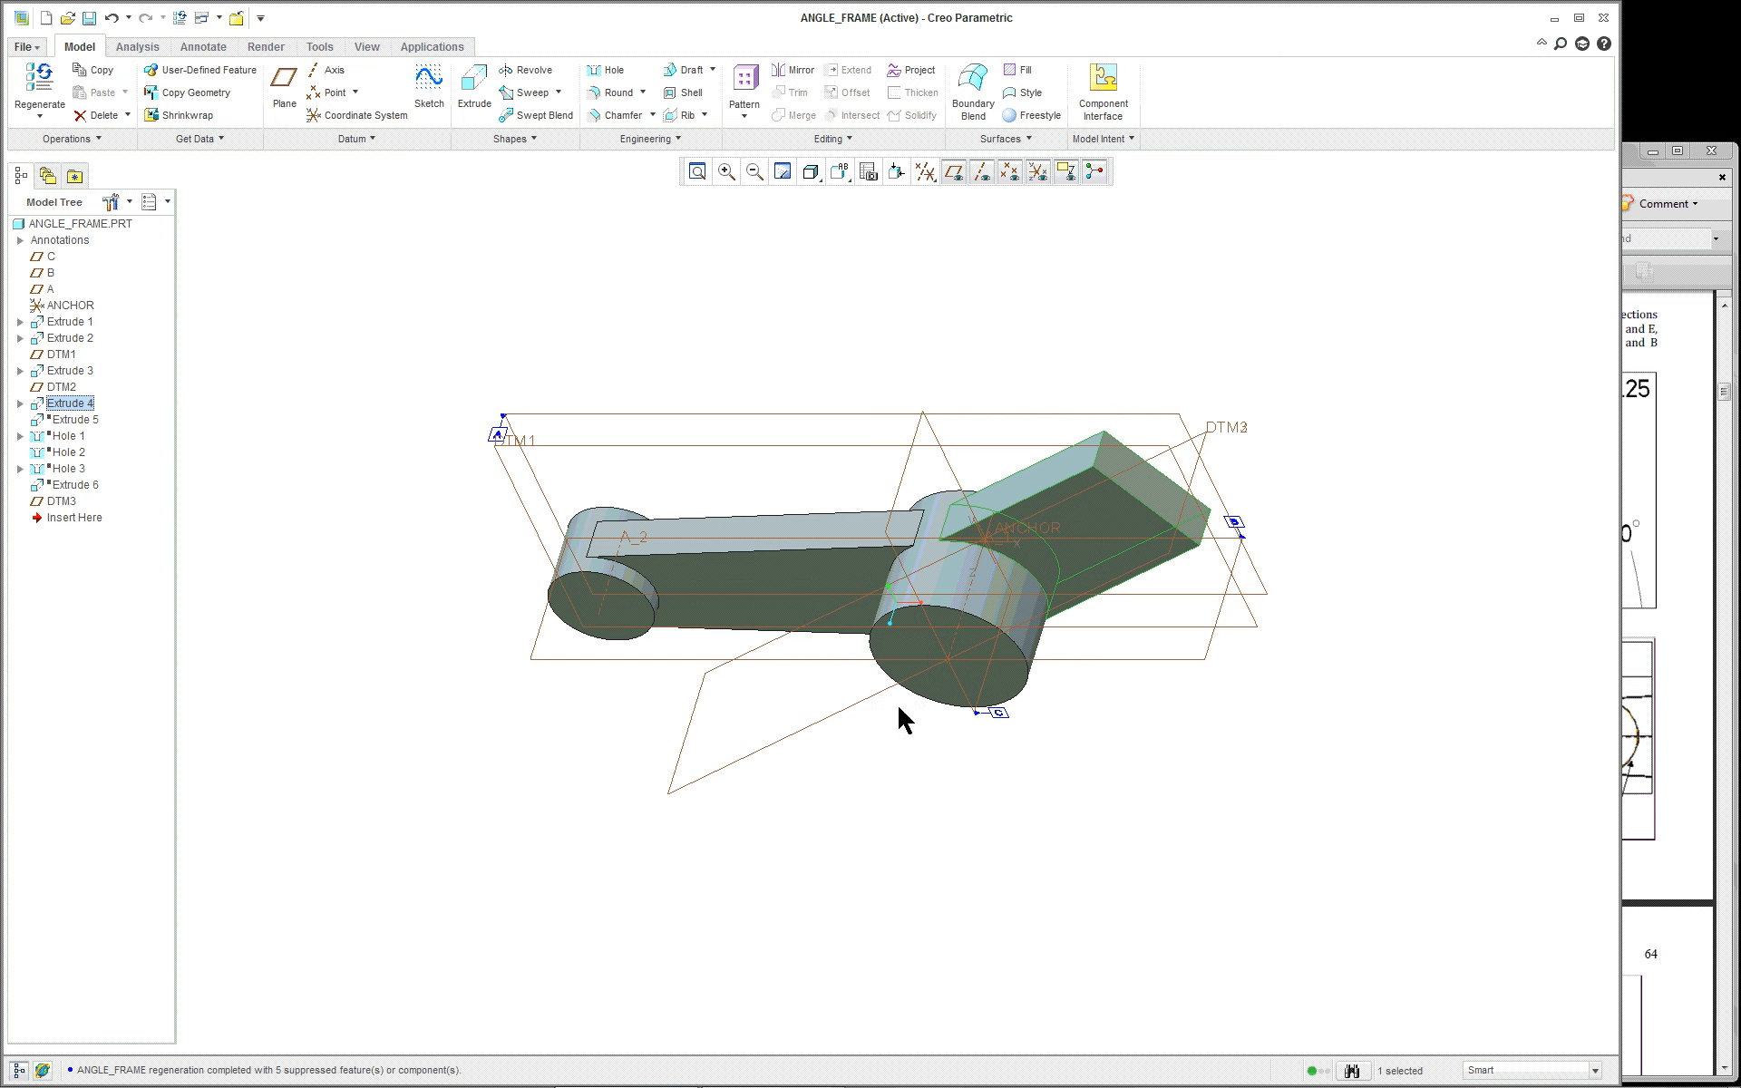
left_click(252, 399)
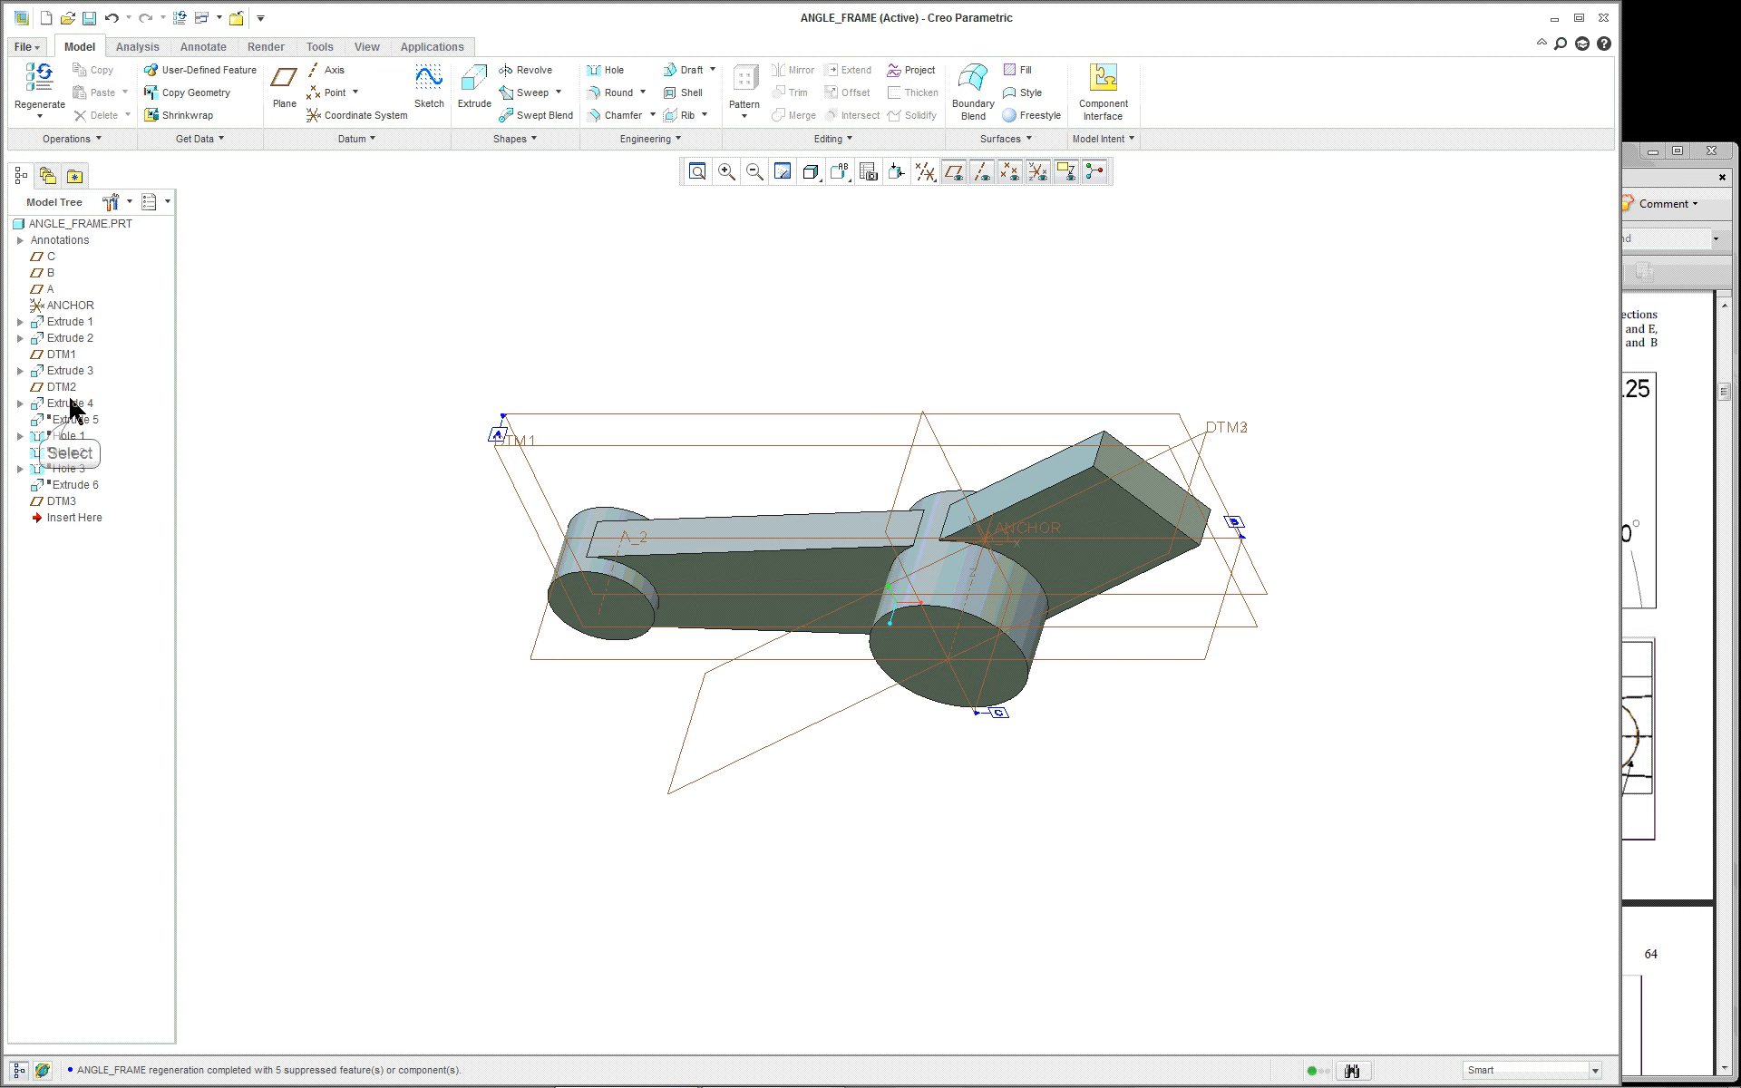
Step: Resume the suppressed Extrude 5 feature to restore the forked end of the angled arm
right_click(70, 423)
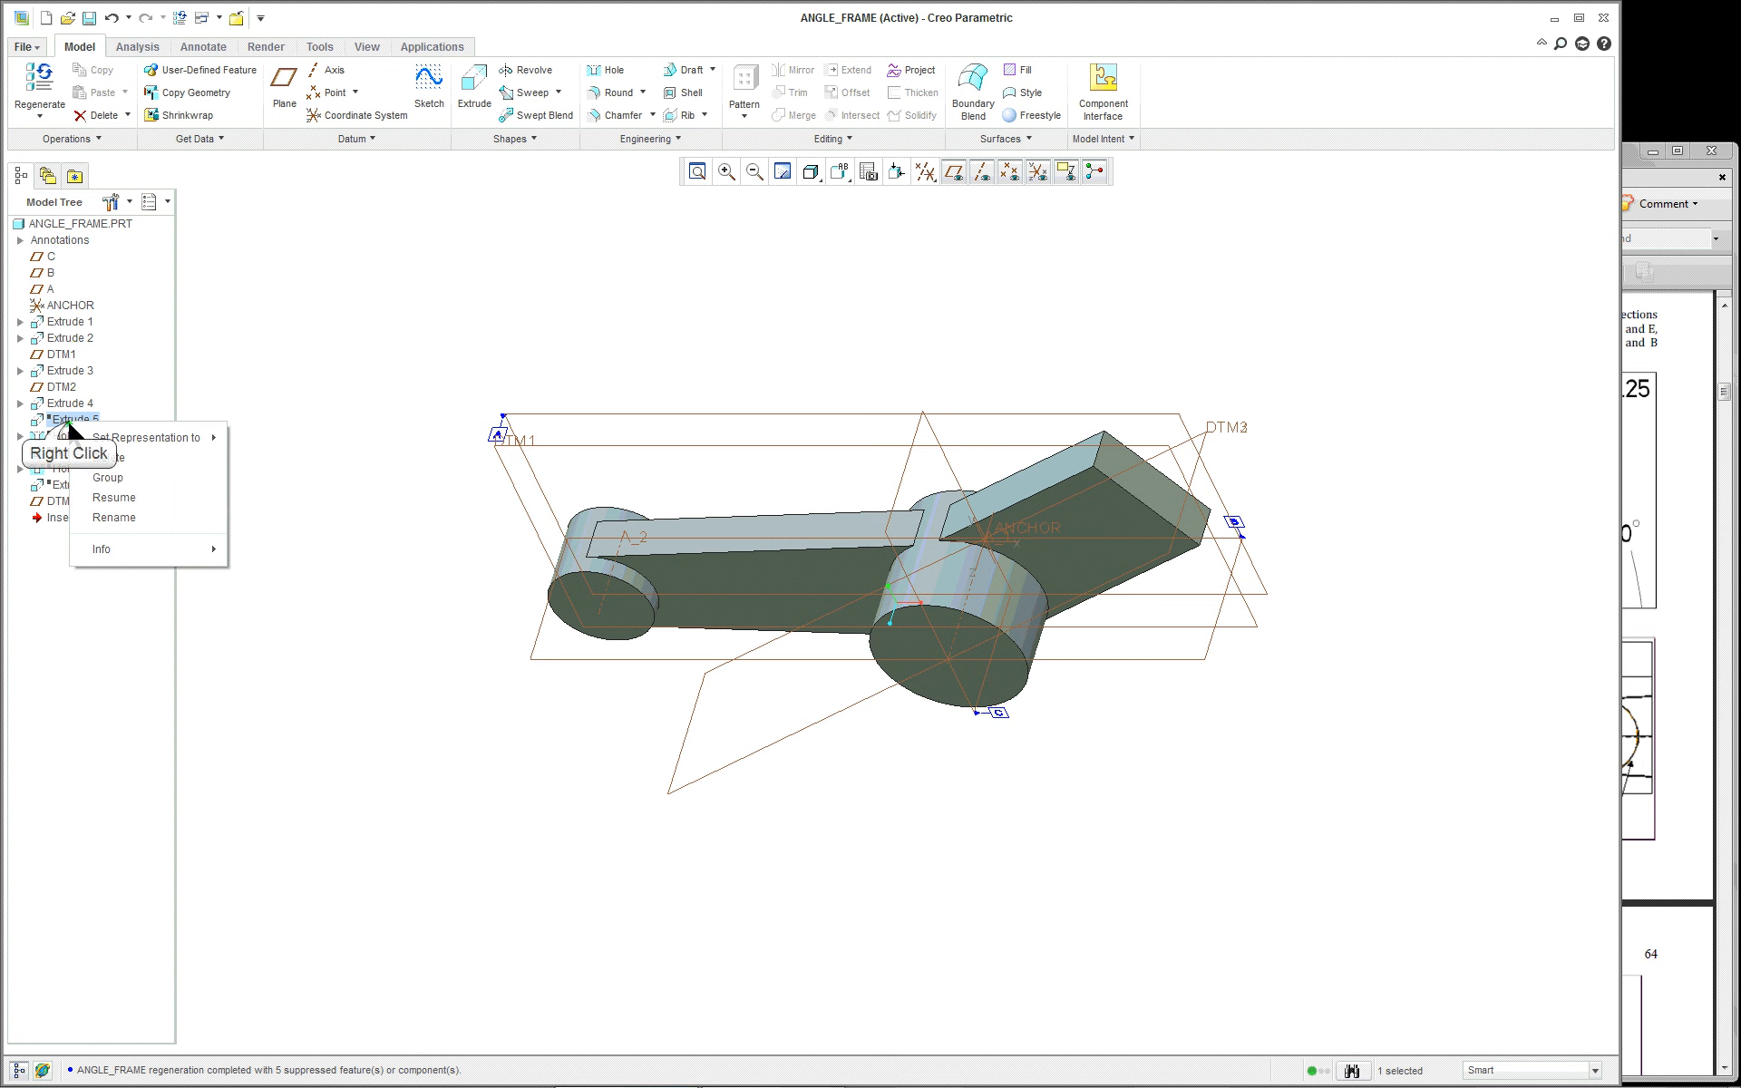
left_click(114, 498)
scroll(1425, 546, "down", 2)
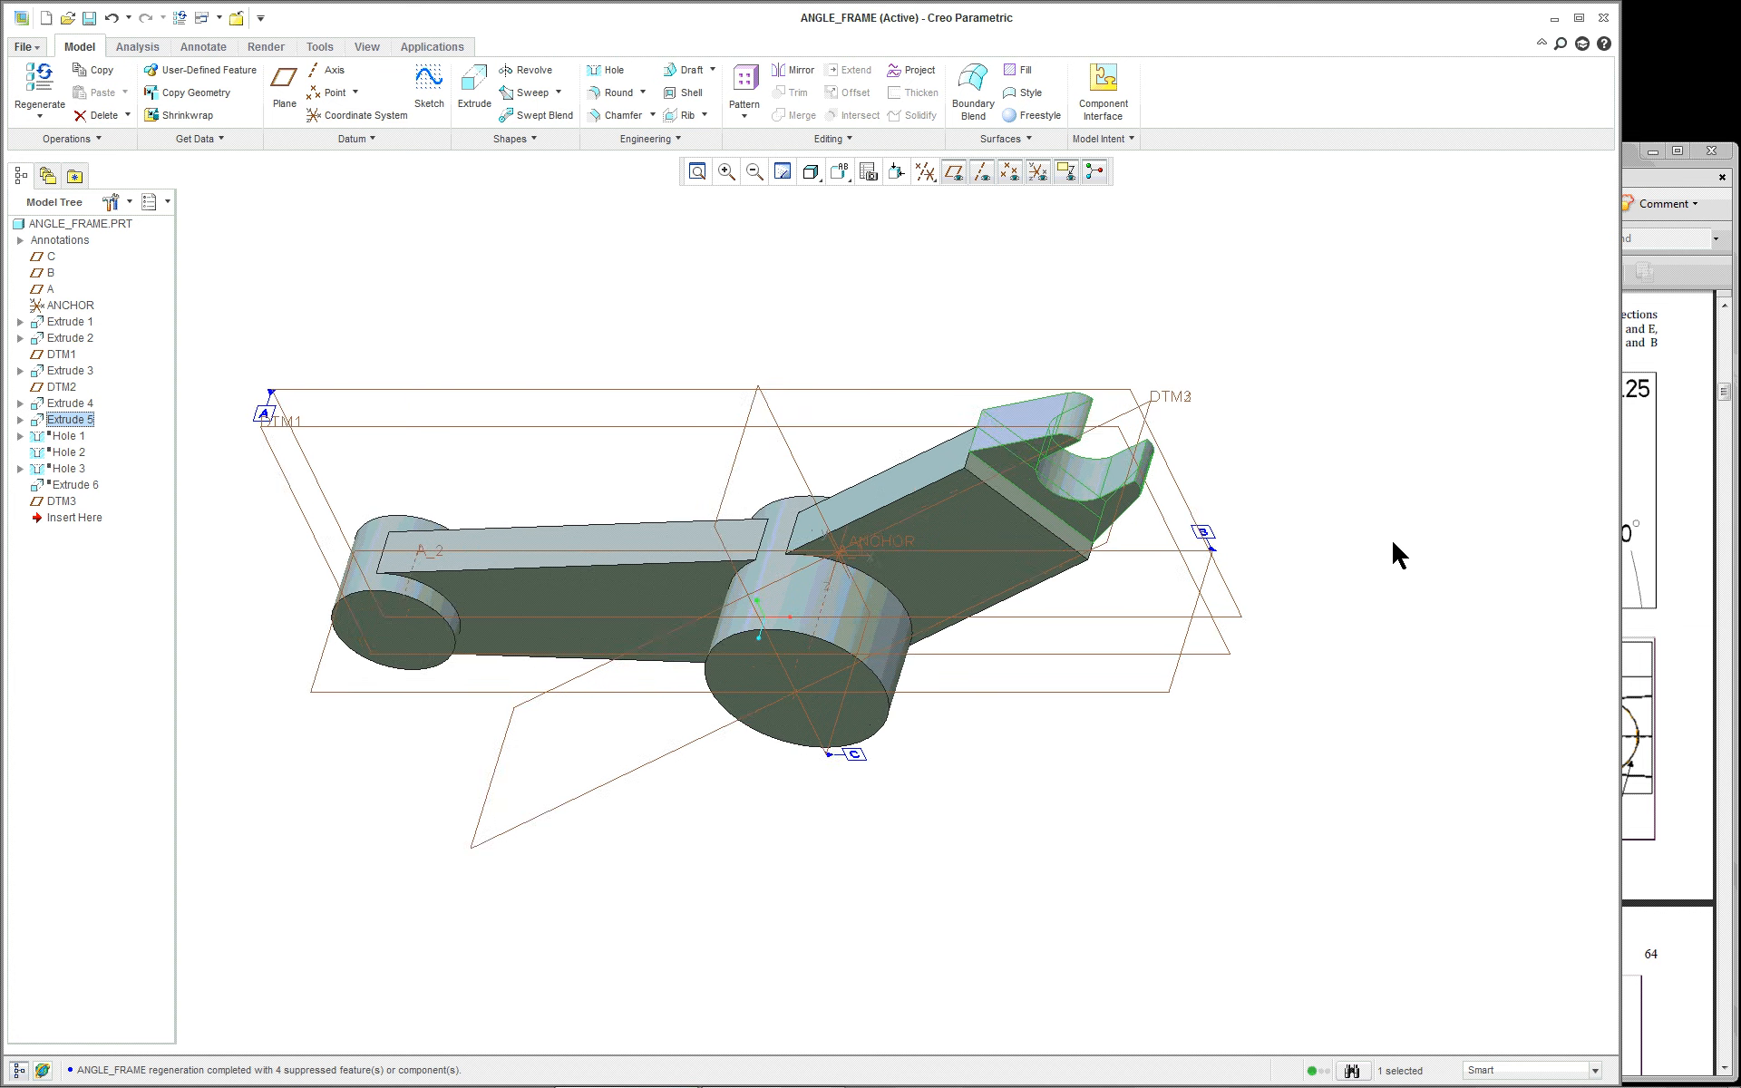
Step: Examine the angled arm and its forked end from both sides, and return to the saved three-dimensional view
middle_click_drag(1268, 412, 1333, 580)
scroll(1352, 656, "down", 3)
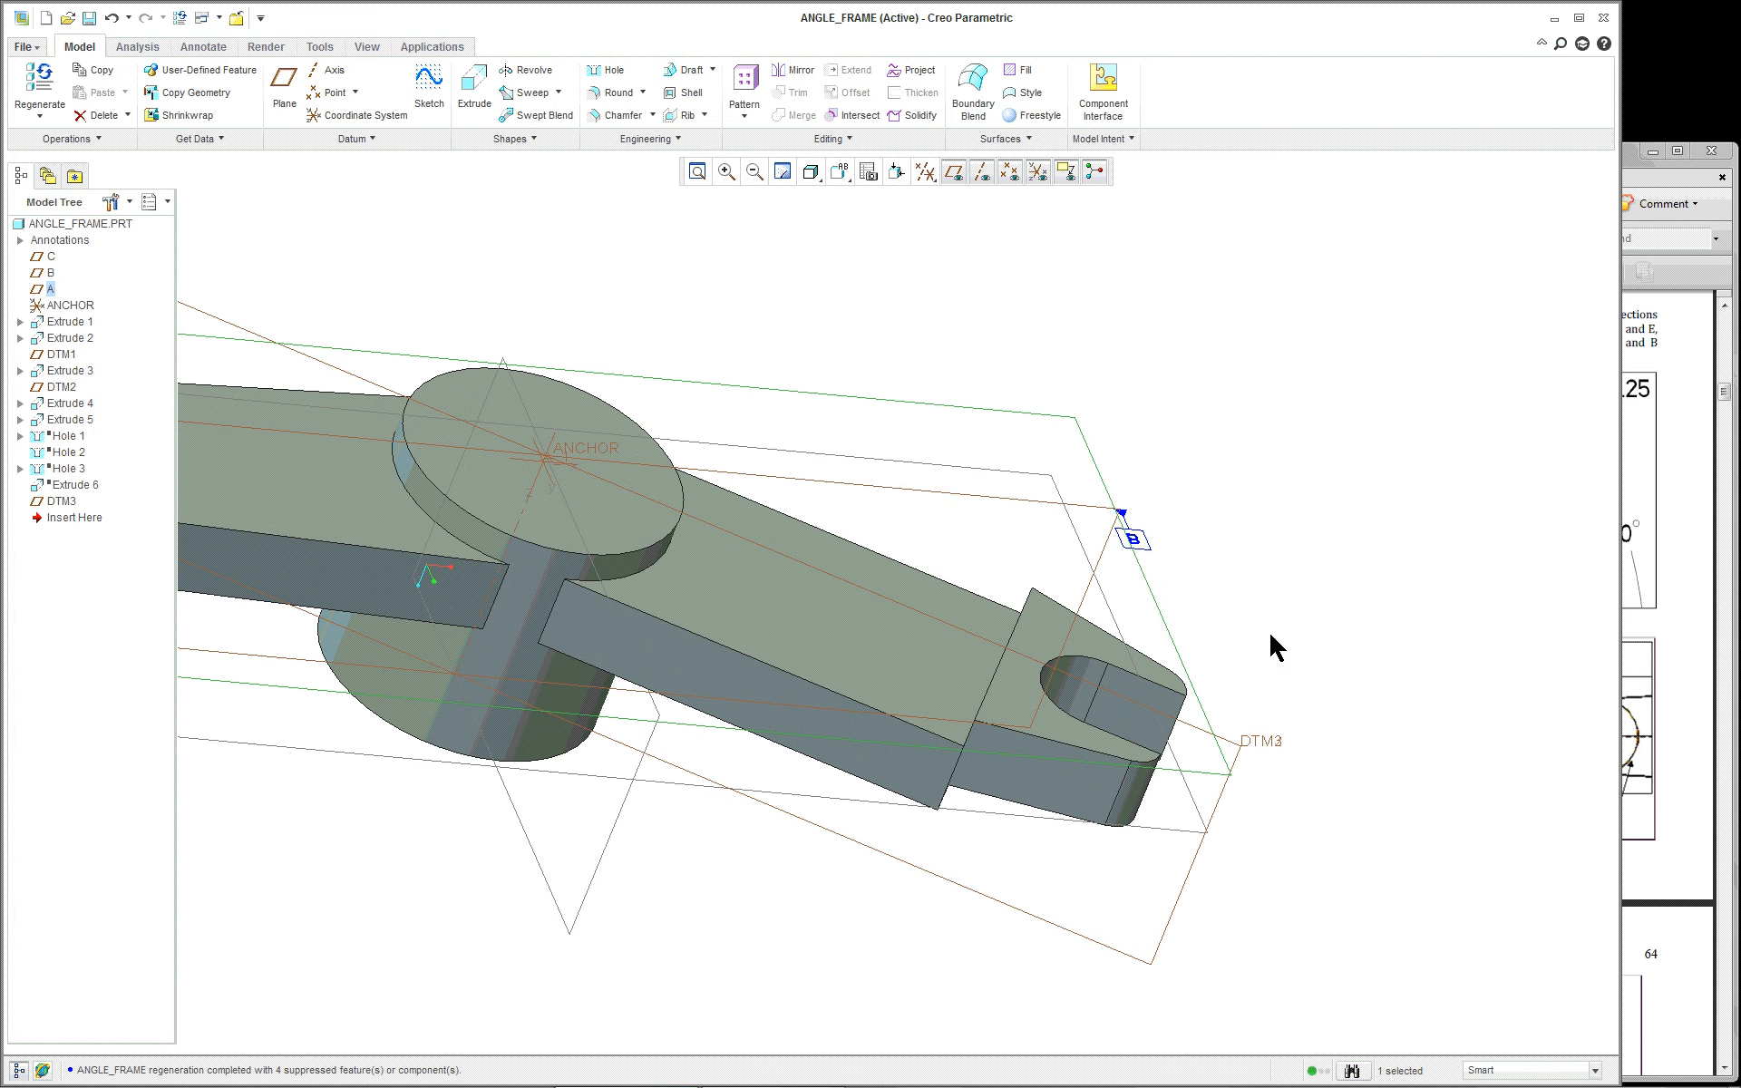
scroll(1271, 645, "up", 5)
middle_click_drag(1273, 645, 1216, 466)
scroll(1270, 459, "down", 4)
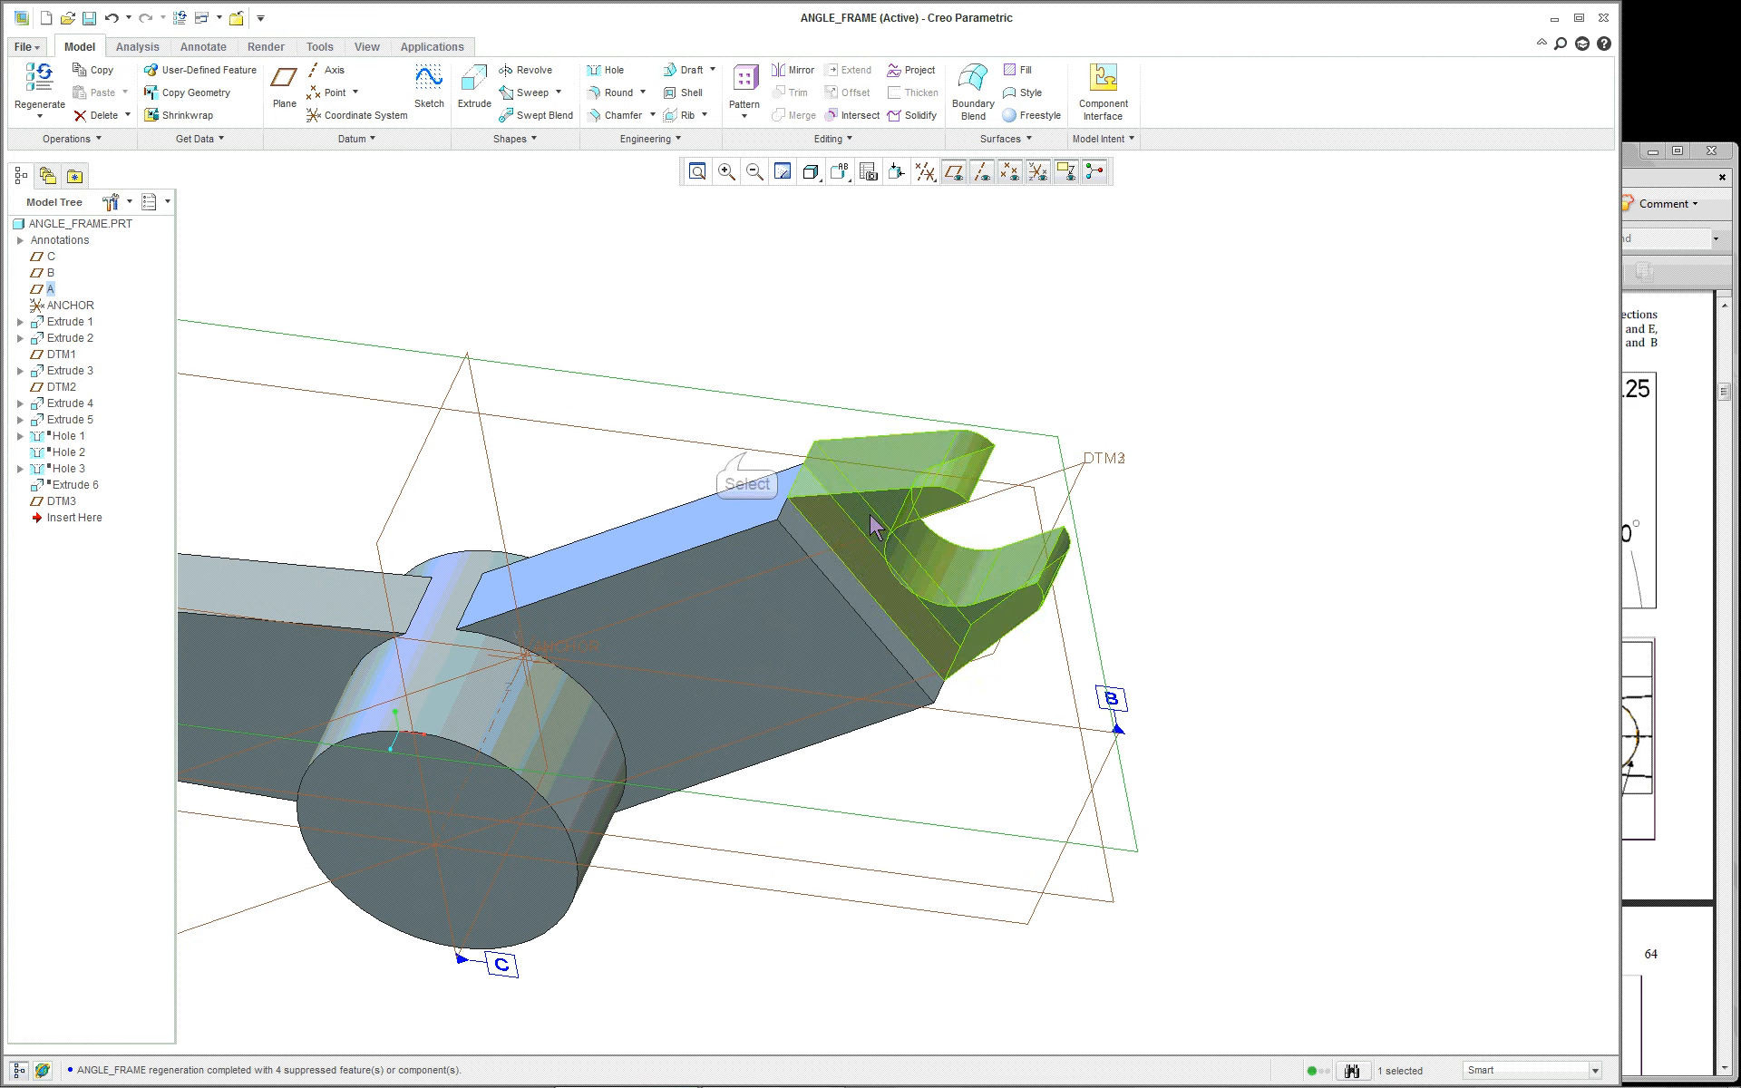
scroll(699, 489, "up", 4)
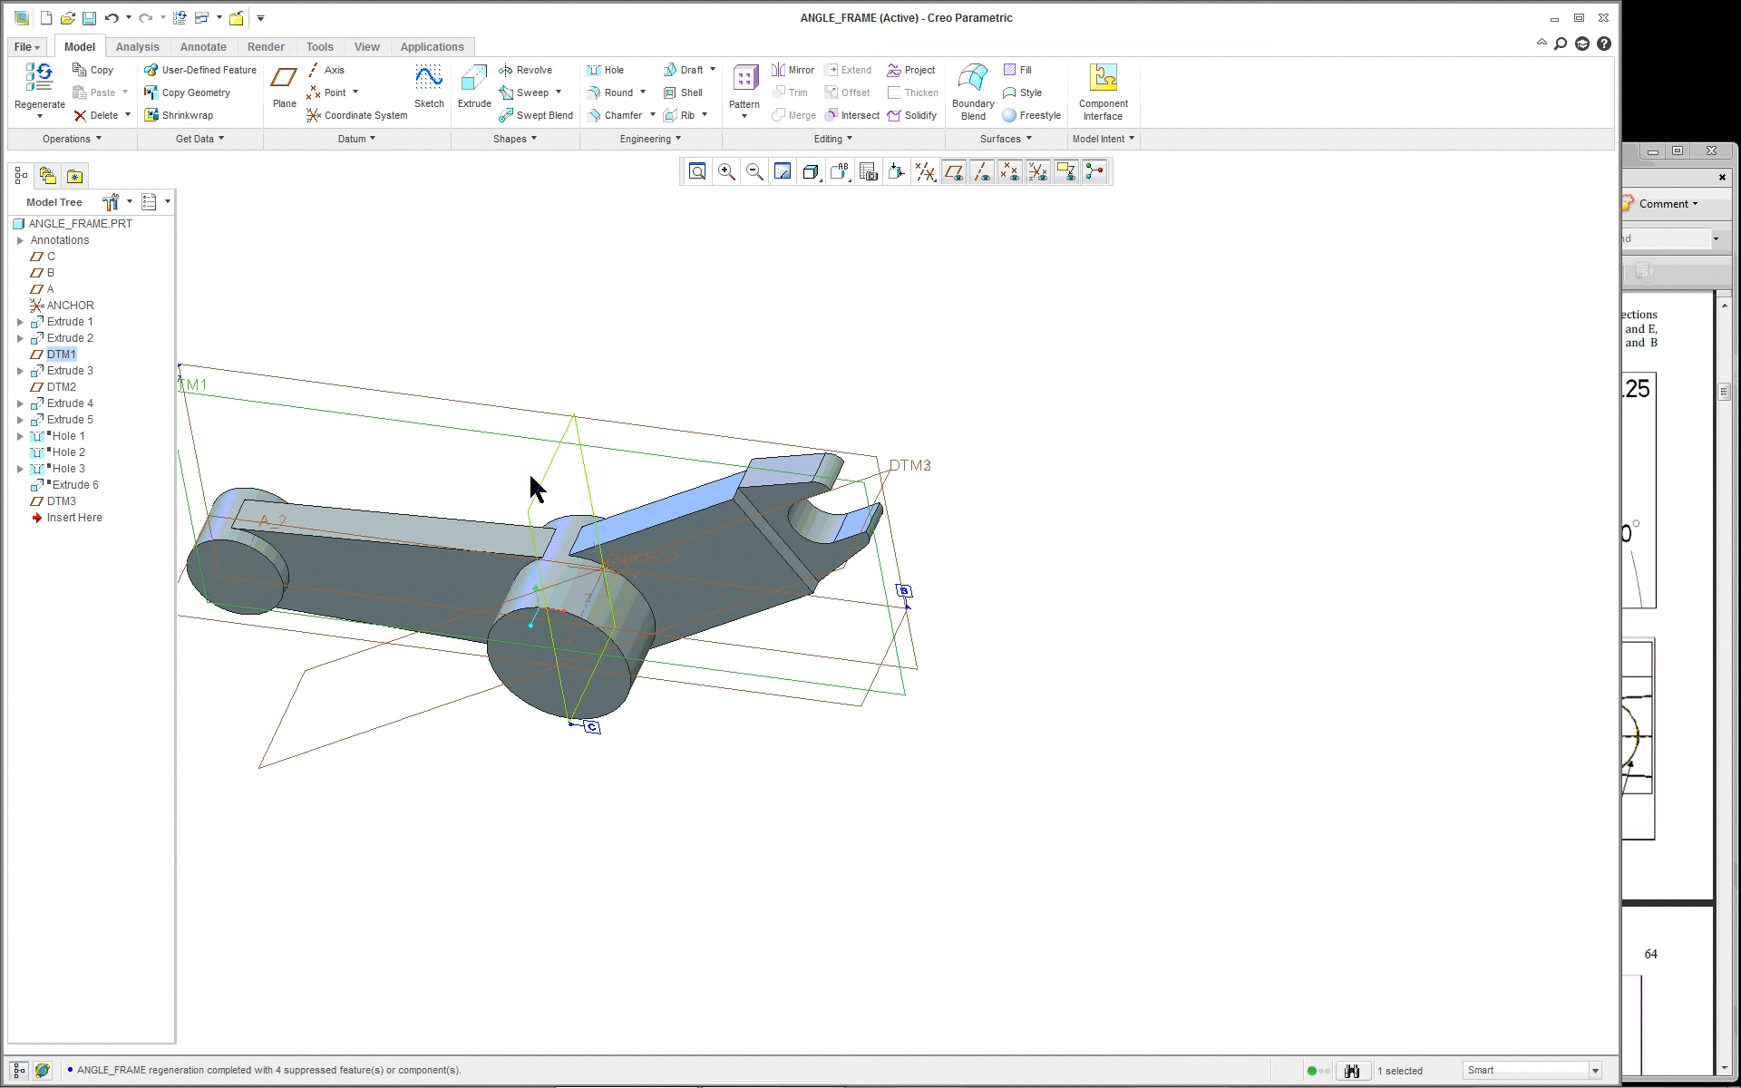
scroll(350, 439, "down", 4)
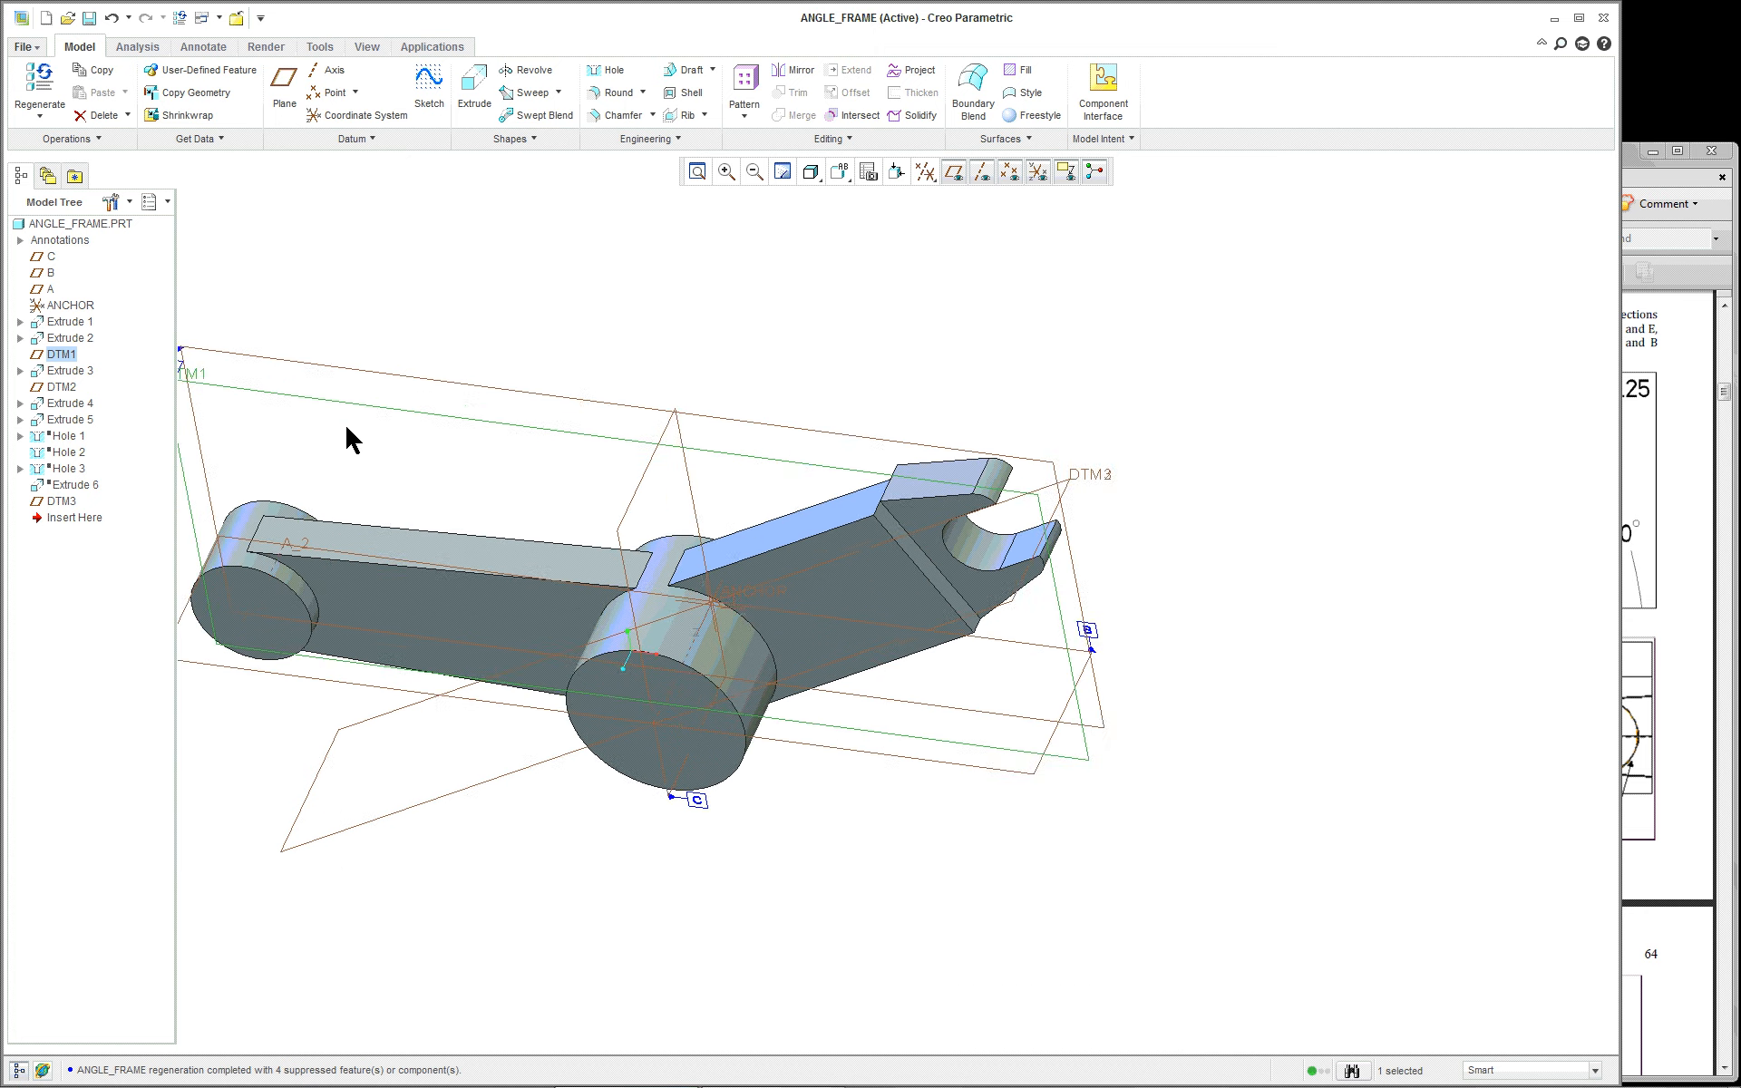
left_click(1504, 530)
left_click(832, 182)
left_click(876, 214)
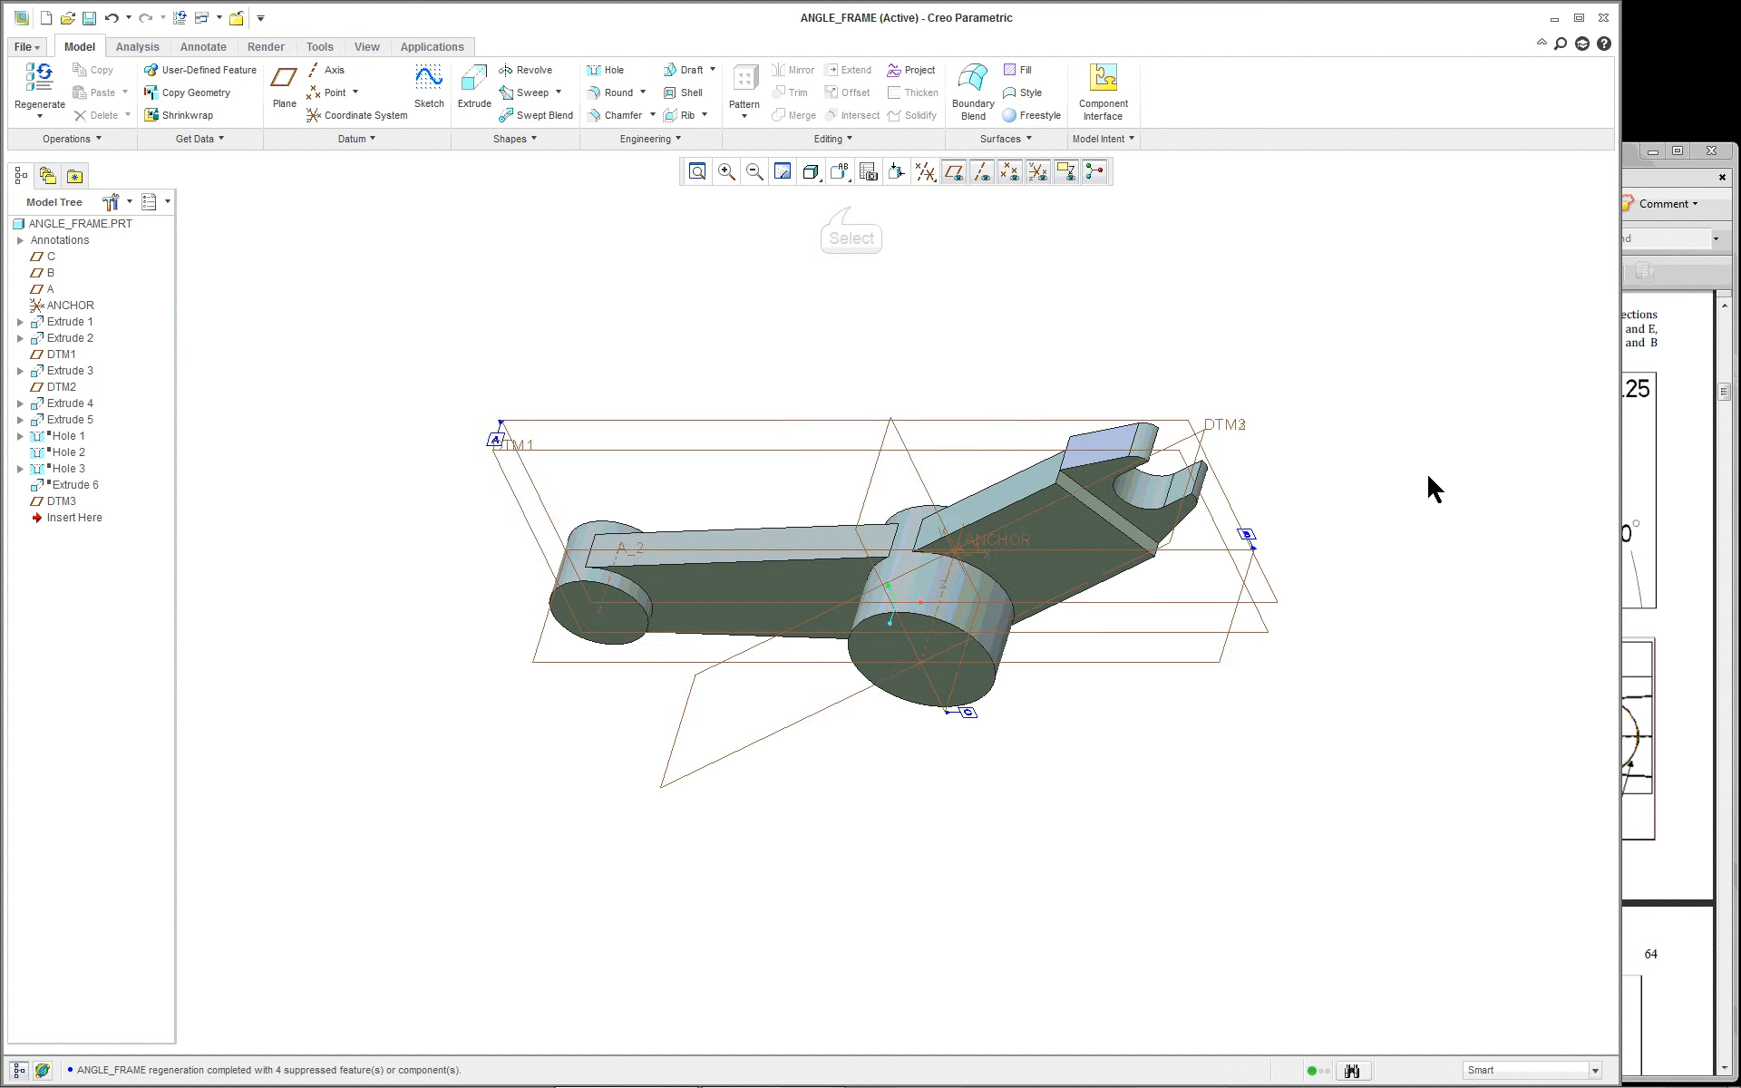
scroll(1487, 467, "down", 2)
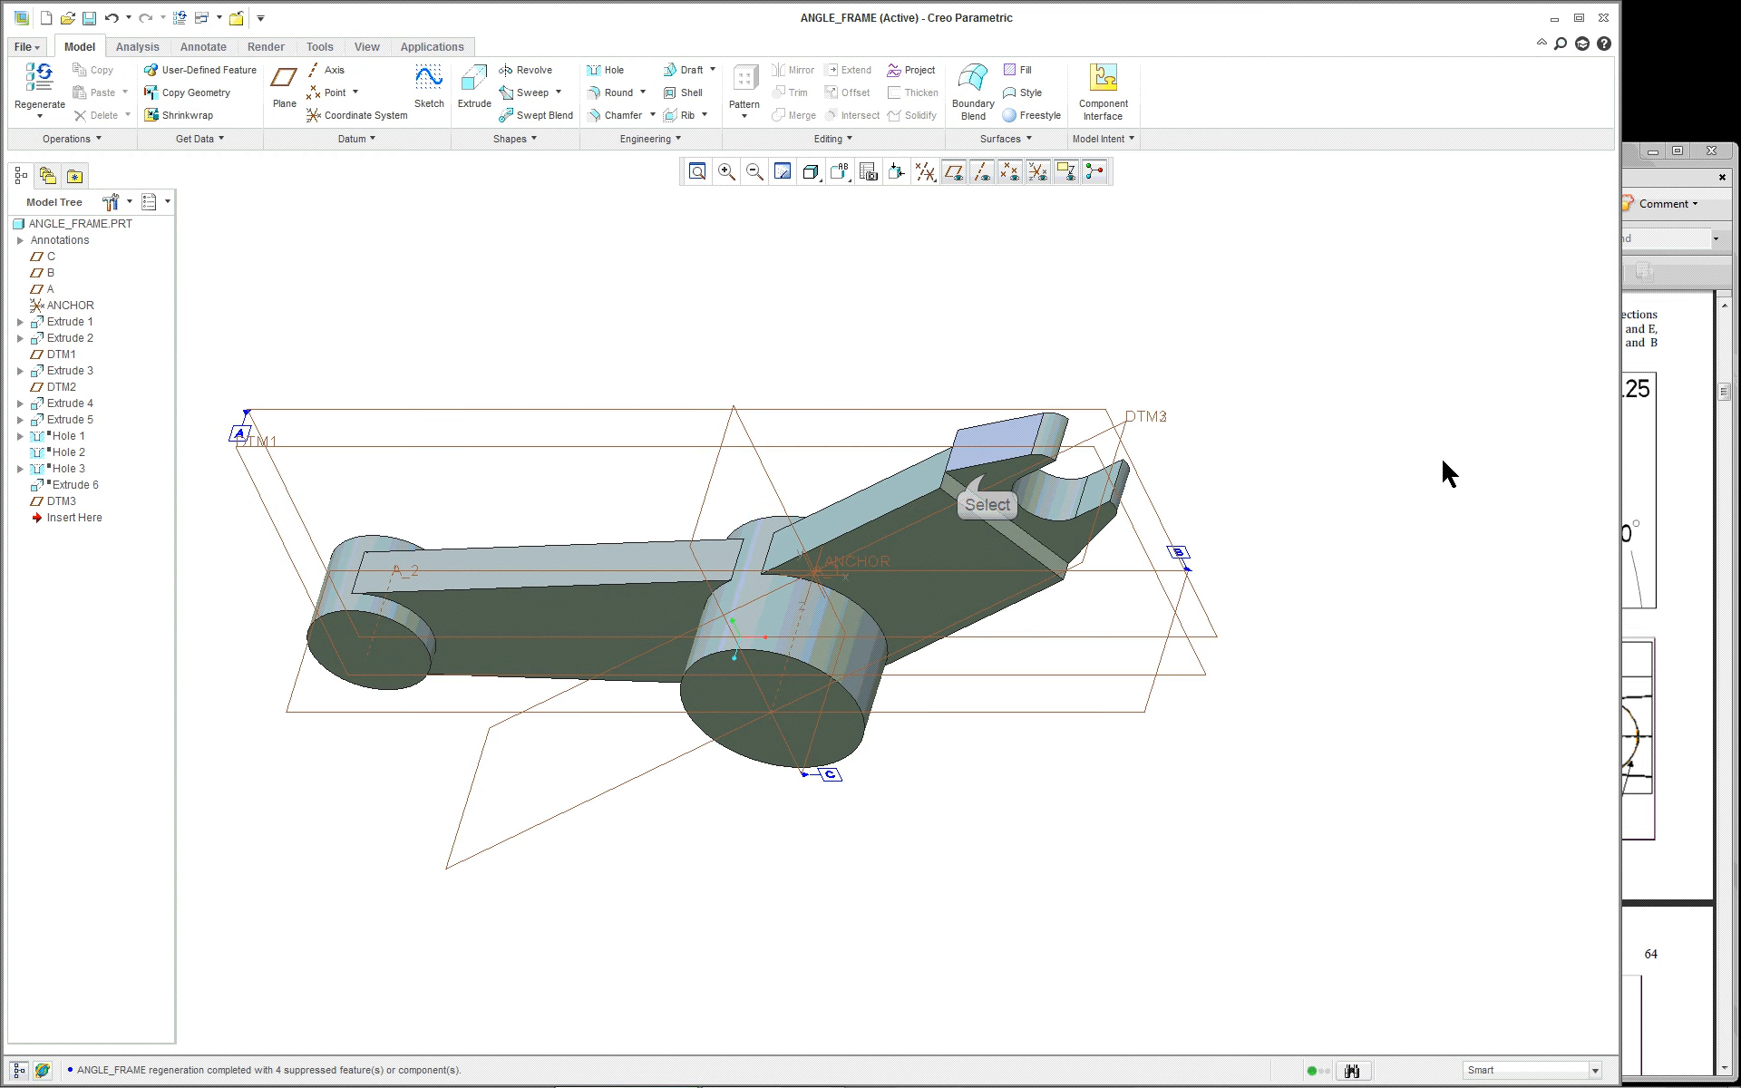
Step: Edit the definition of Extrude 5, the forked arm end, opening its internal sketch and orienting it to the 2D sketch view
left_click(983, 473)
right_click(1278, 392)
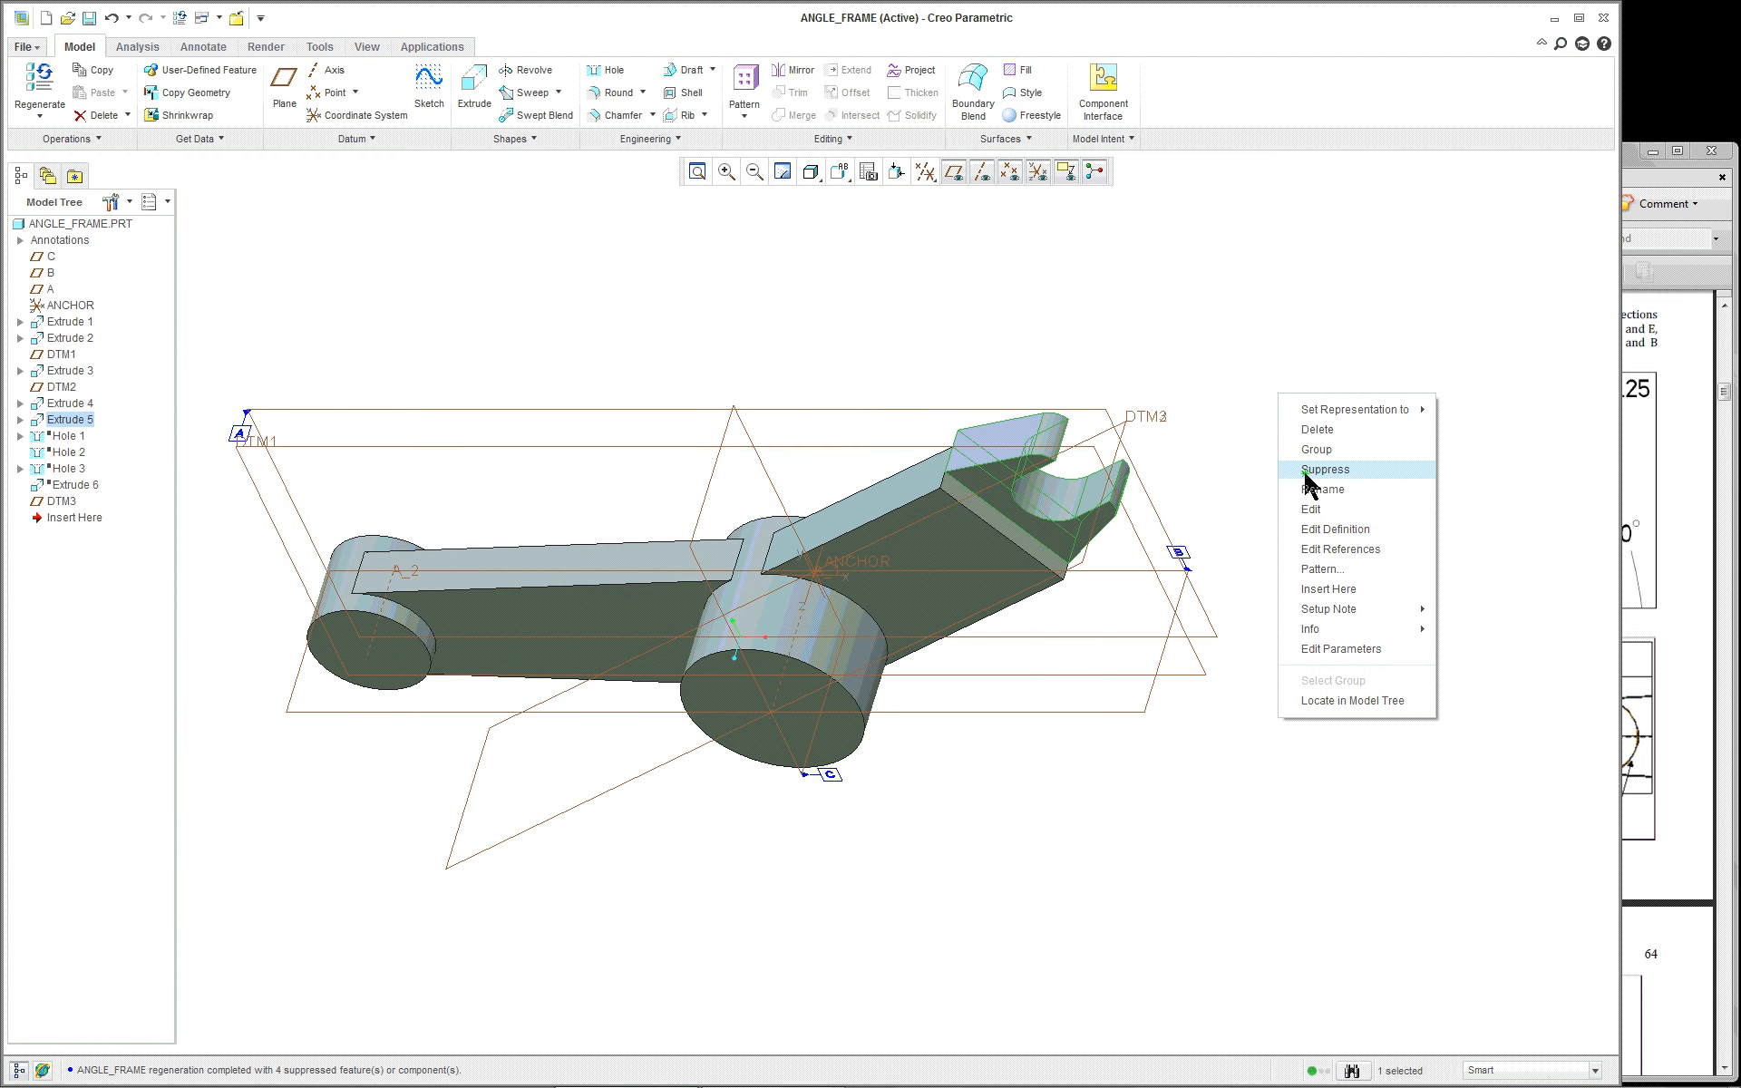
left_click(1349, 532)
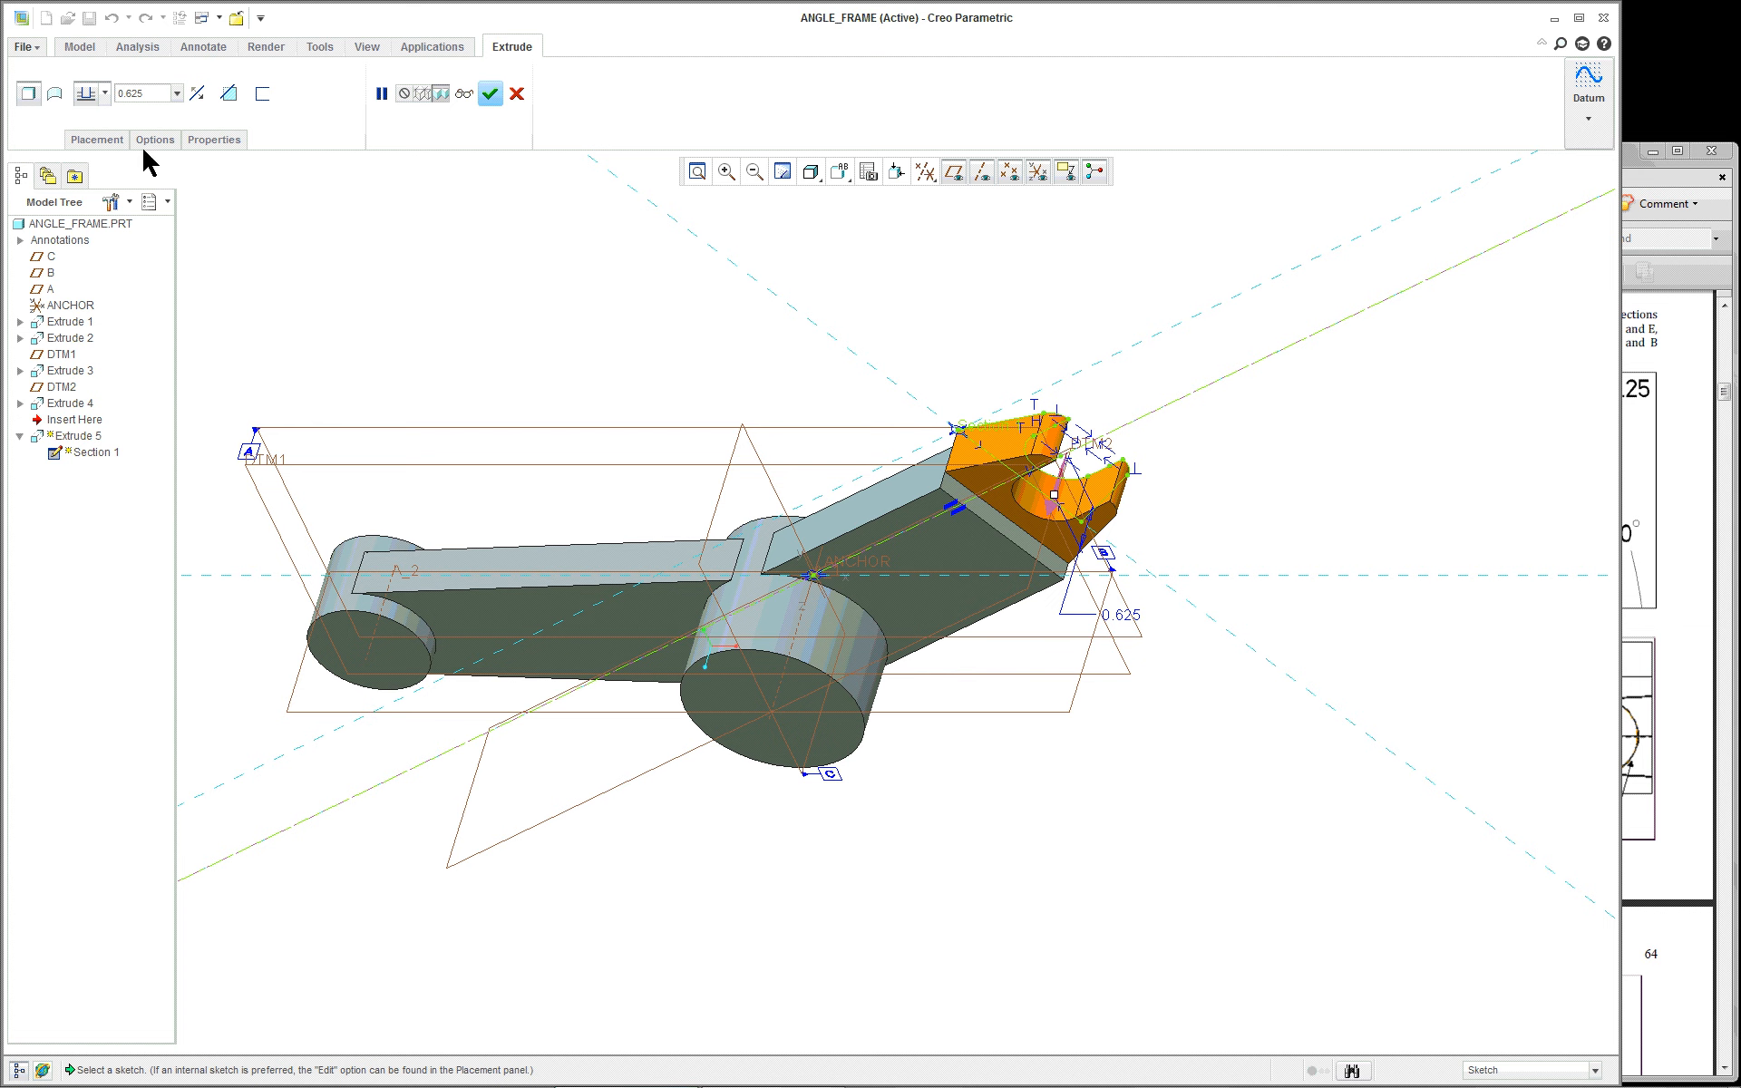
right_click(481, 264)
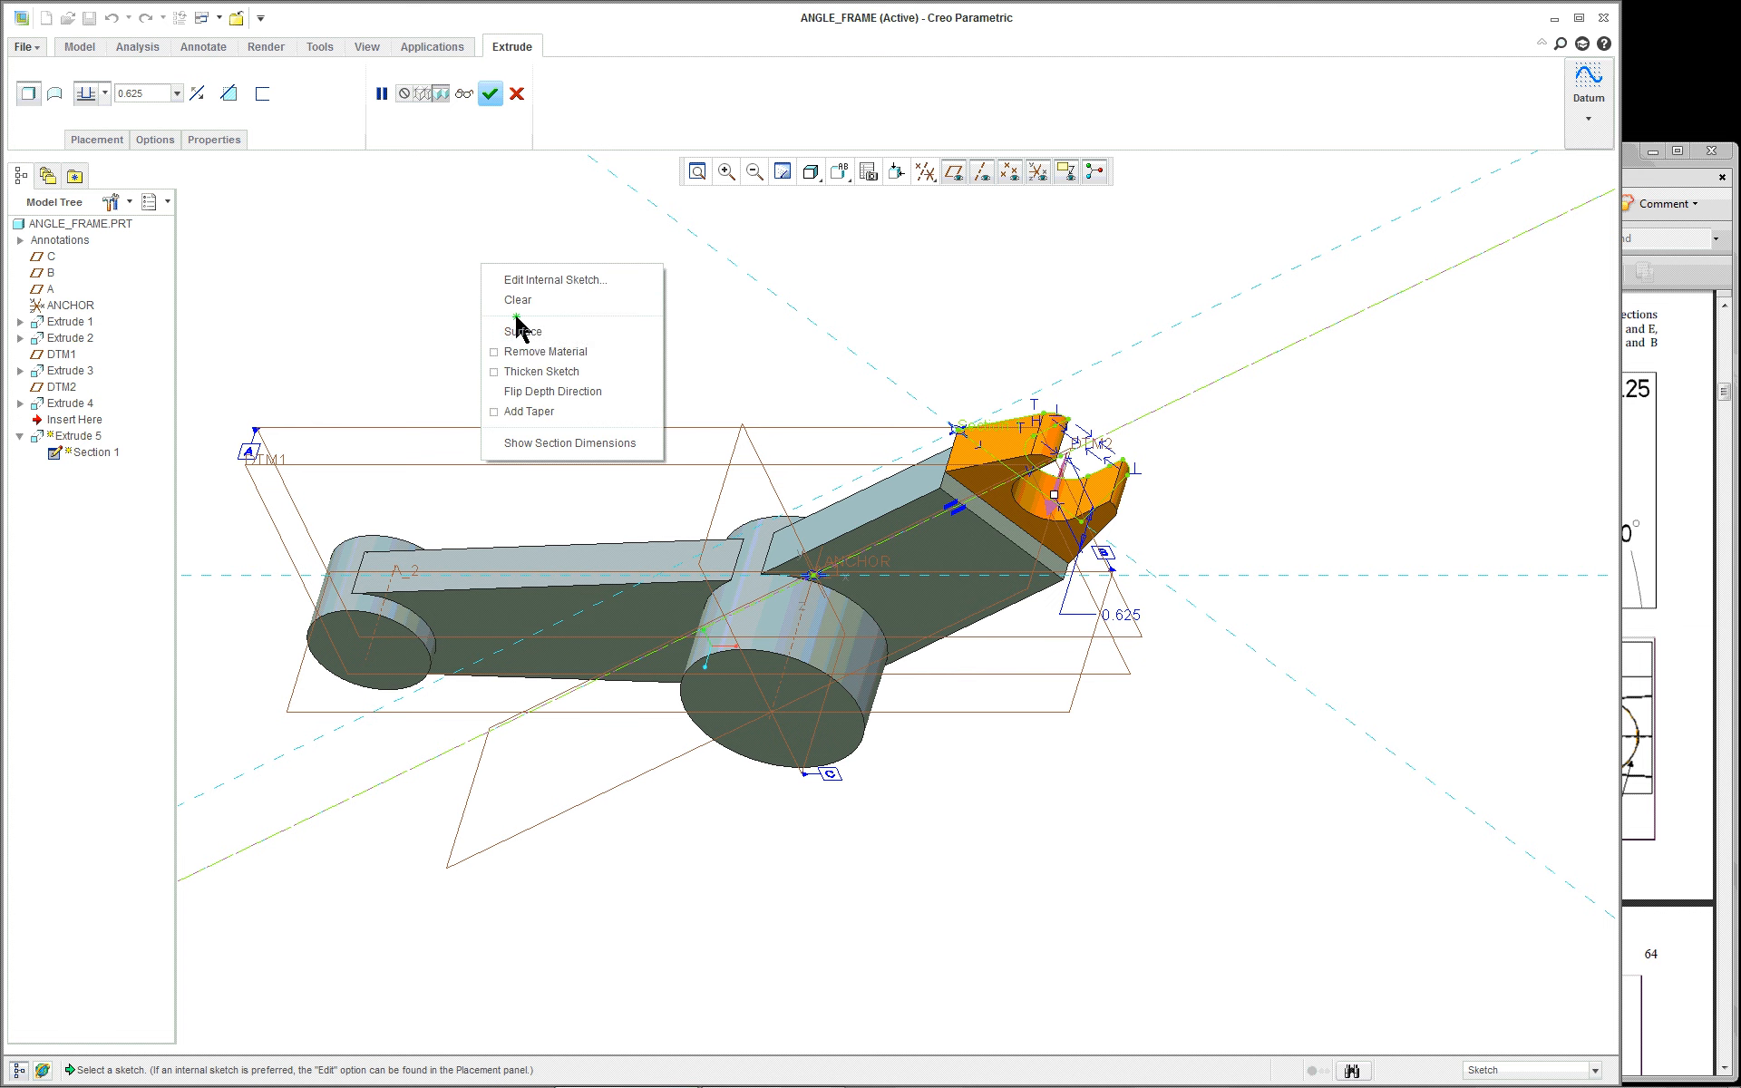
left_click(555, 280)
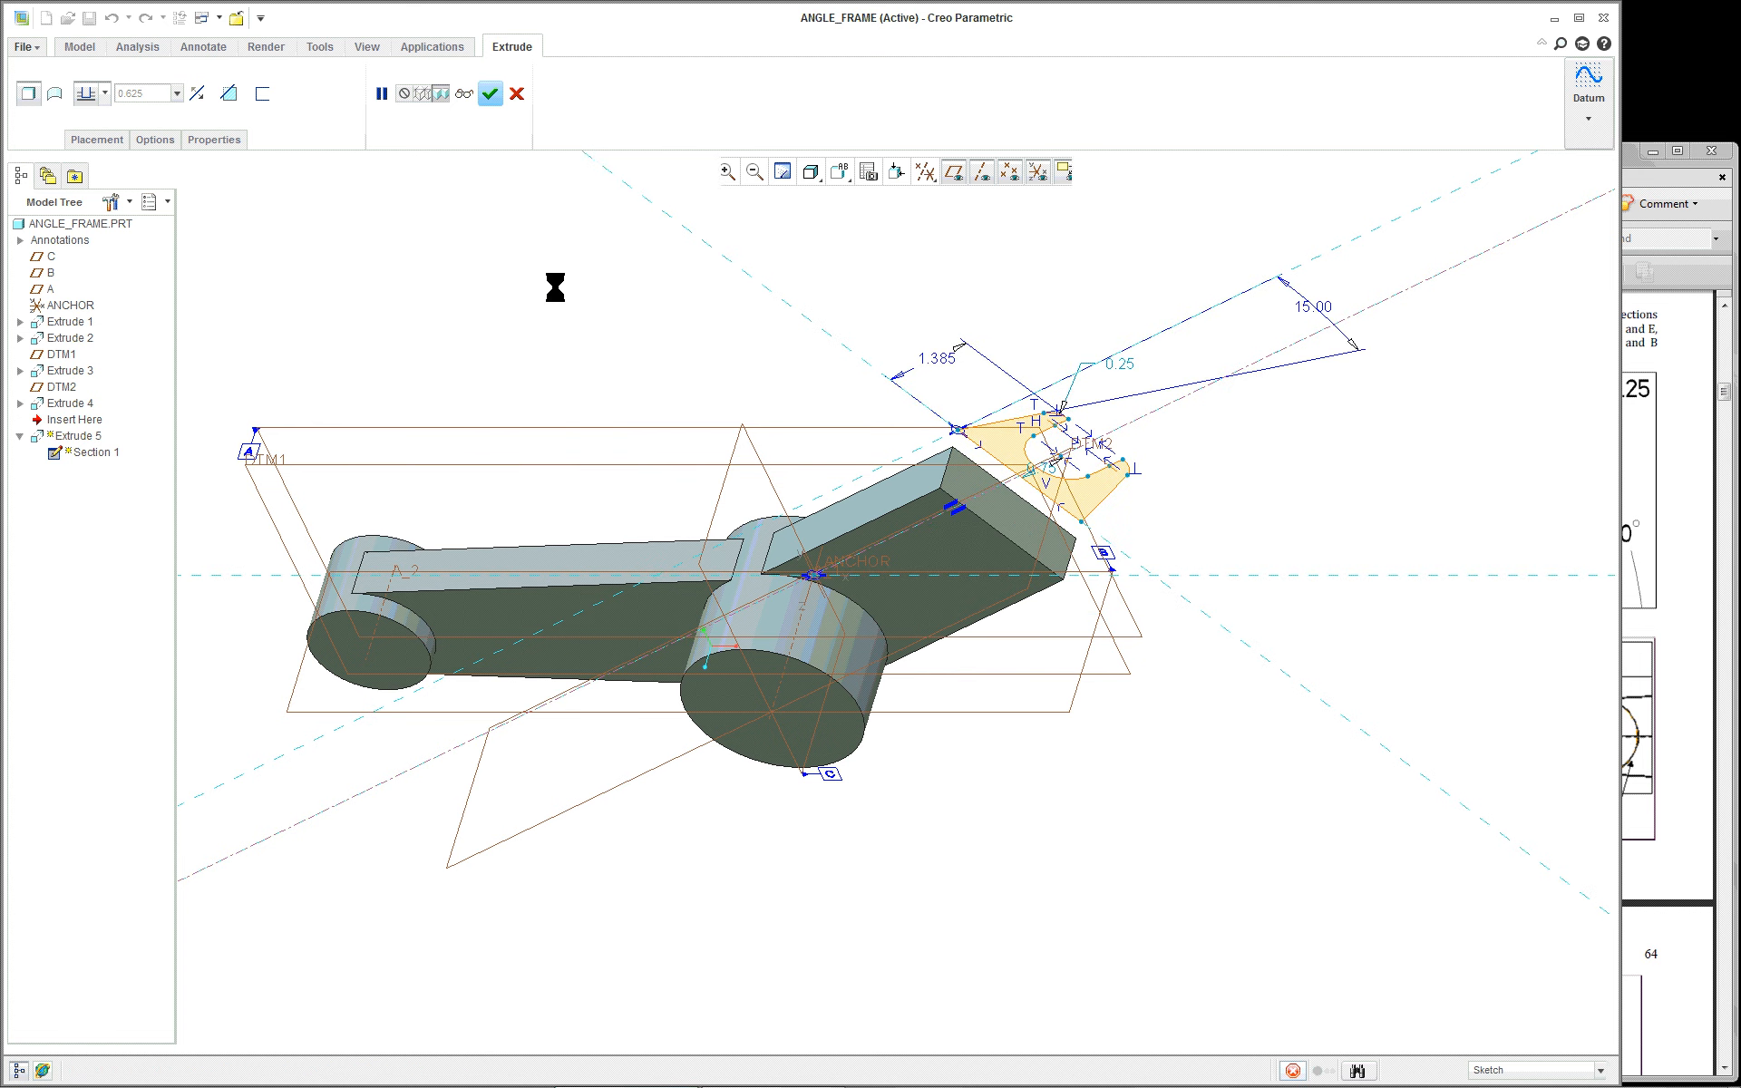
scroll(1286, 451, "up", 4)
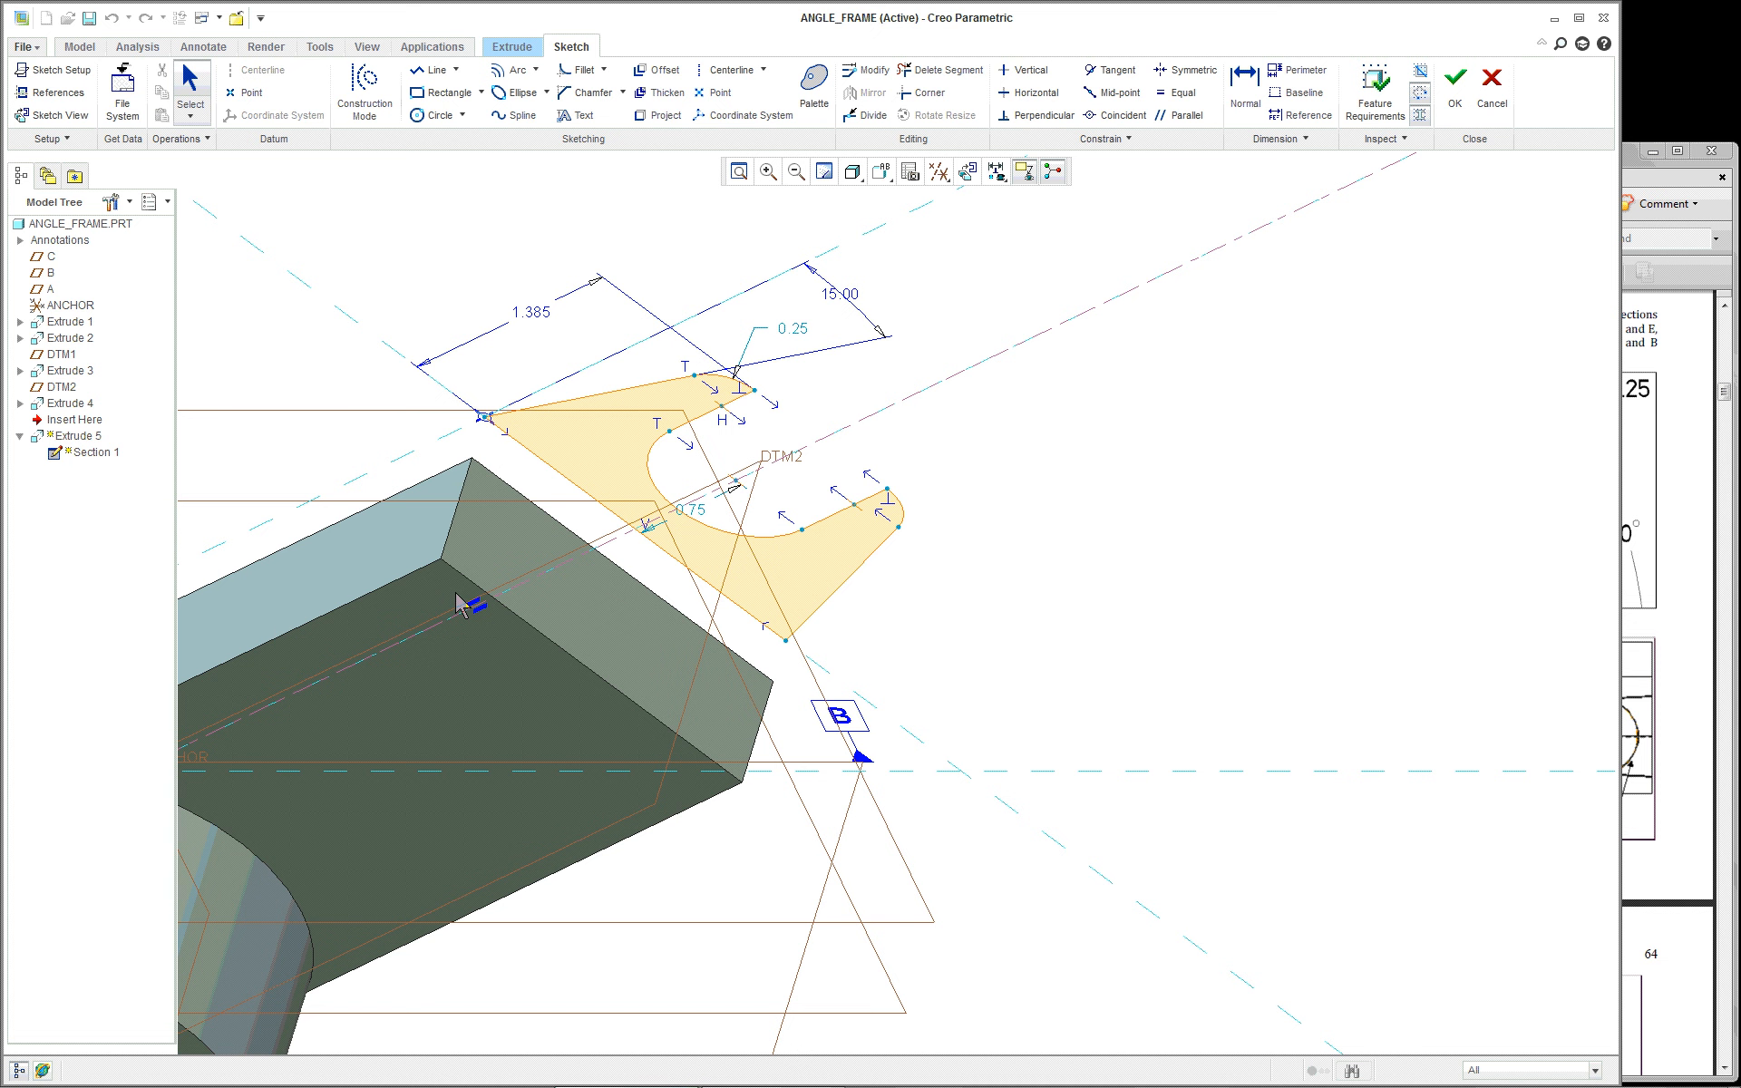
left_click(56, 115)
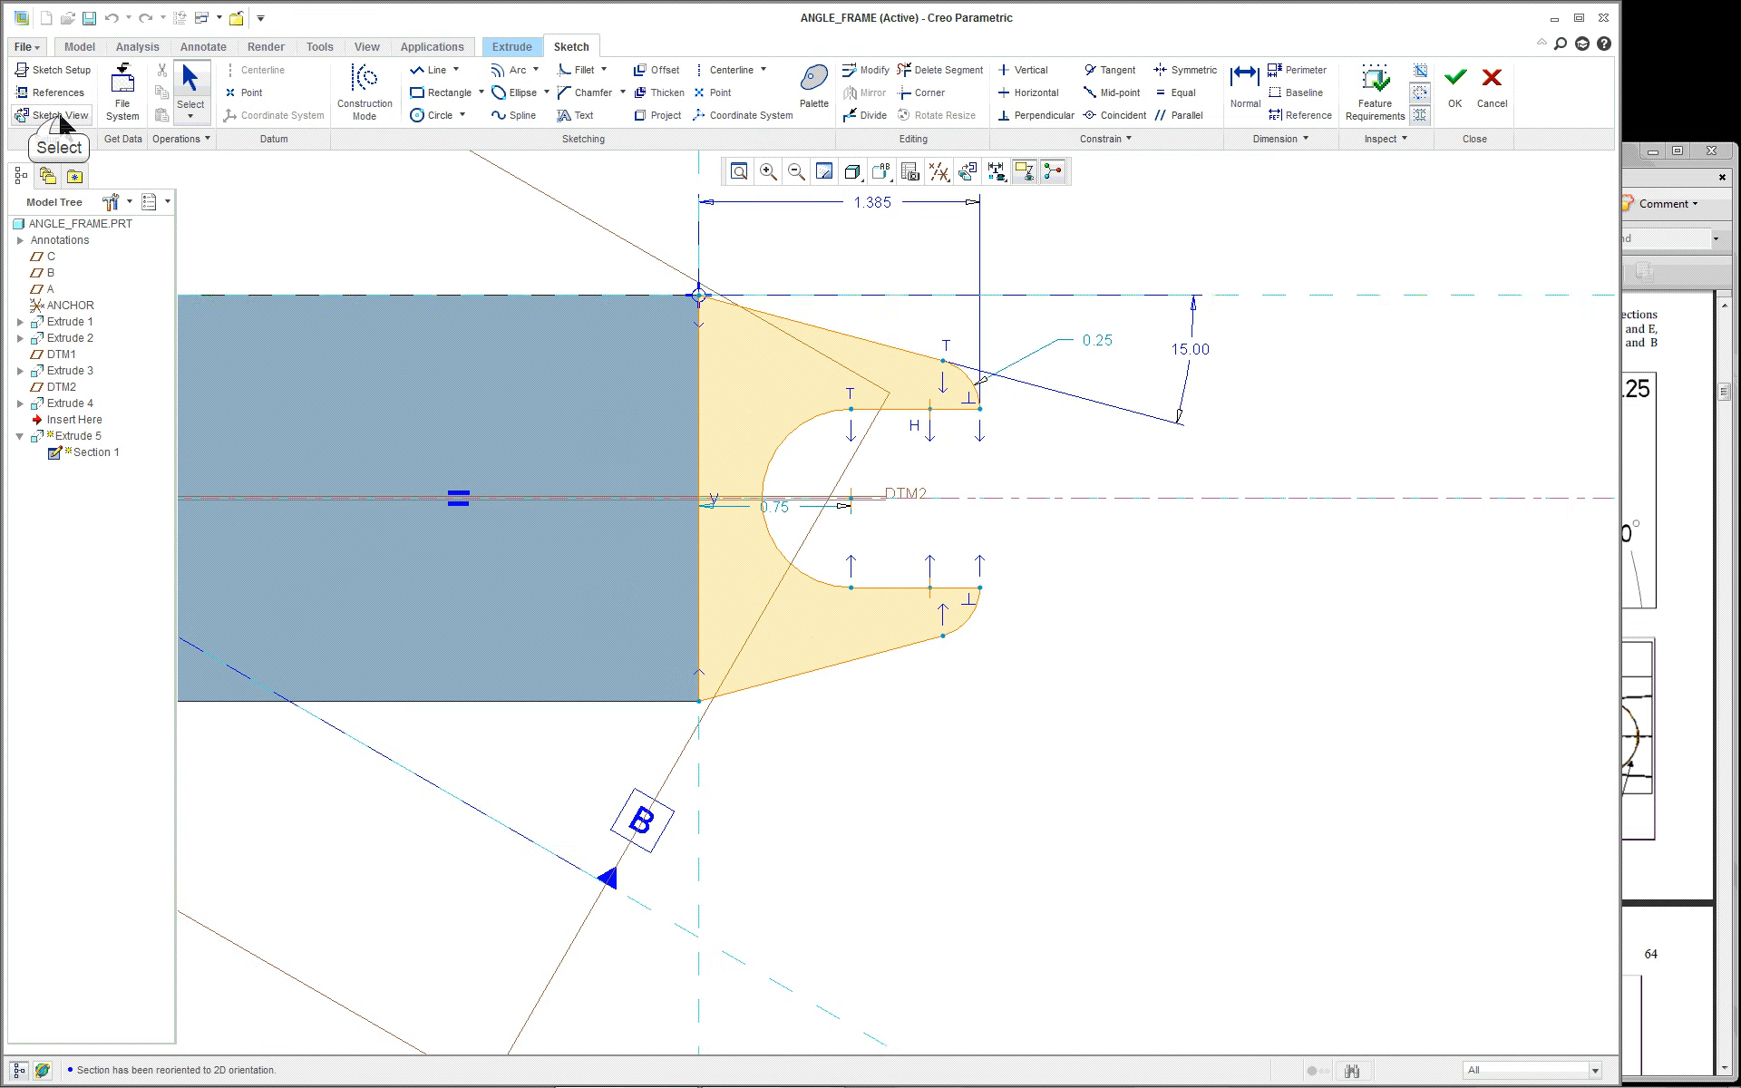
scroll(774, 233, "down", 2)
scroll(770, 221, "up", 3)
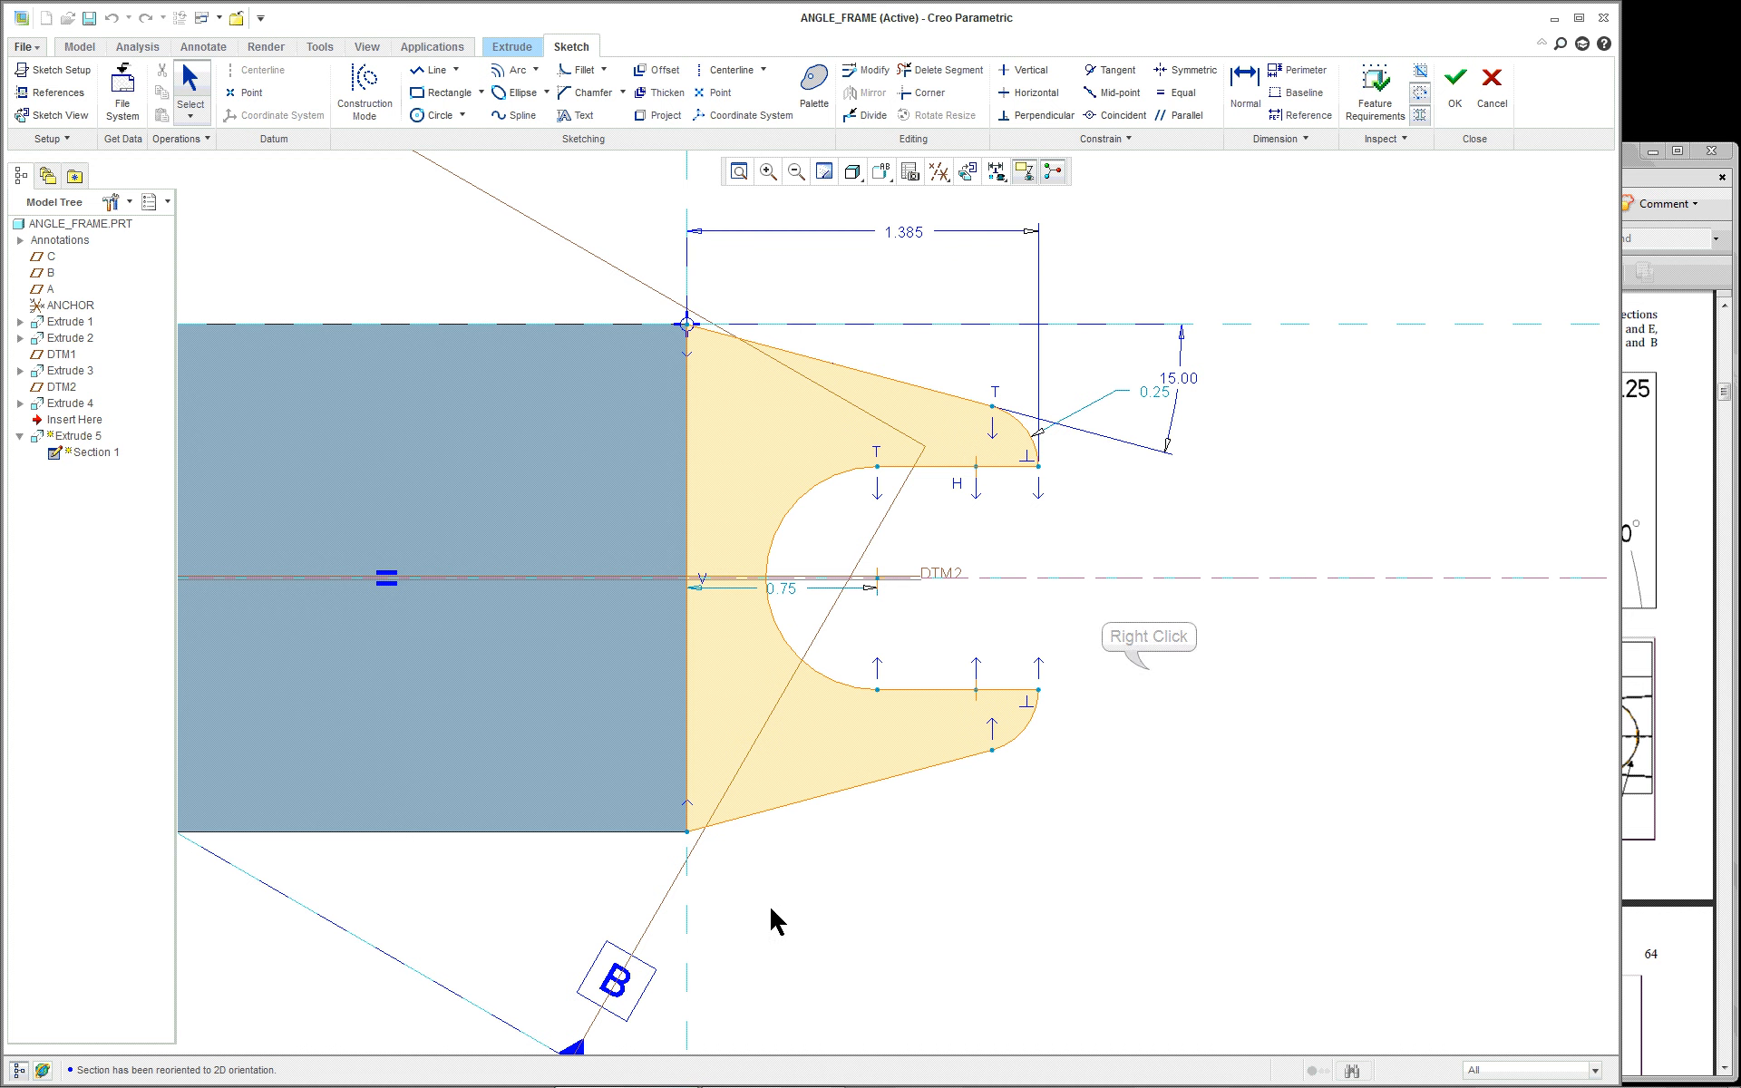
Step: Add the lower edge of the Extrude 4 block as a sketch reference
right_click(1149, 669)
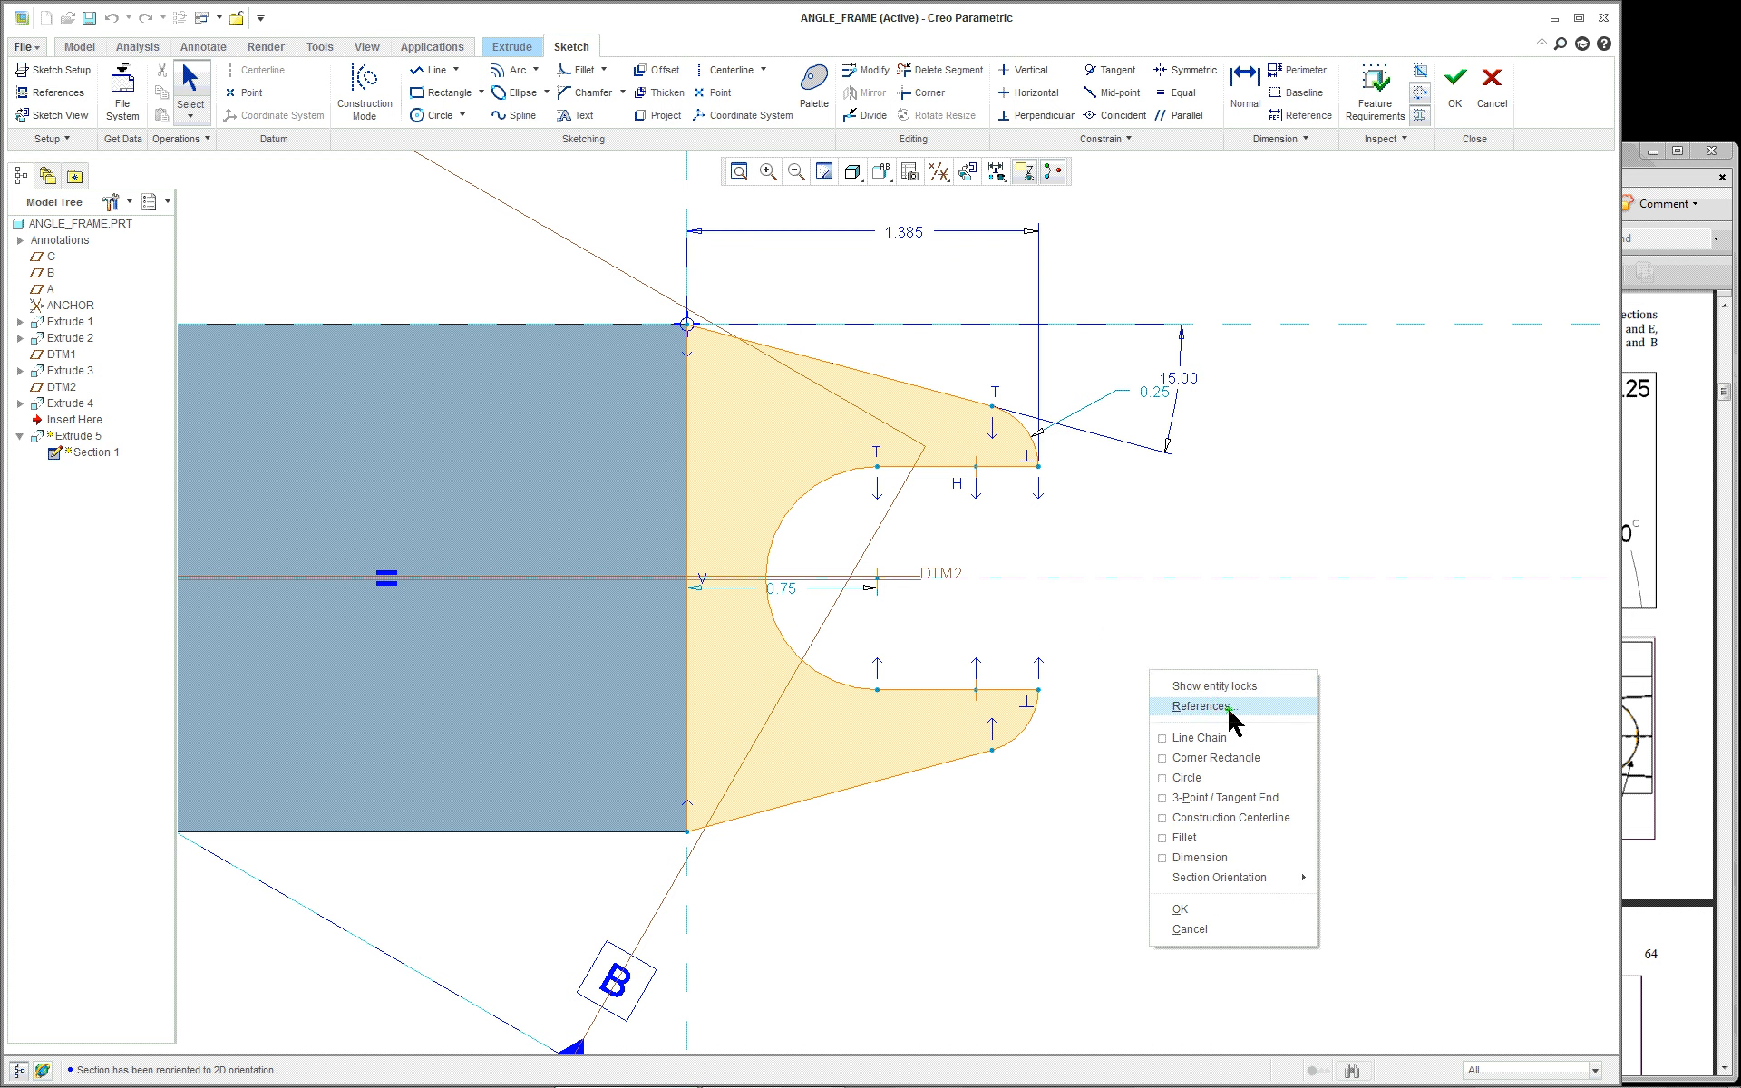
left_click(1201, 706)
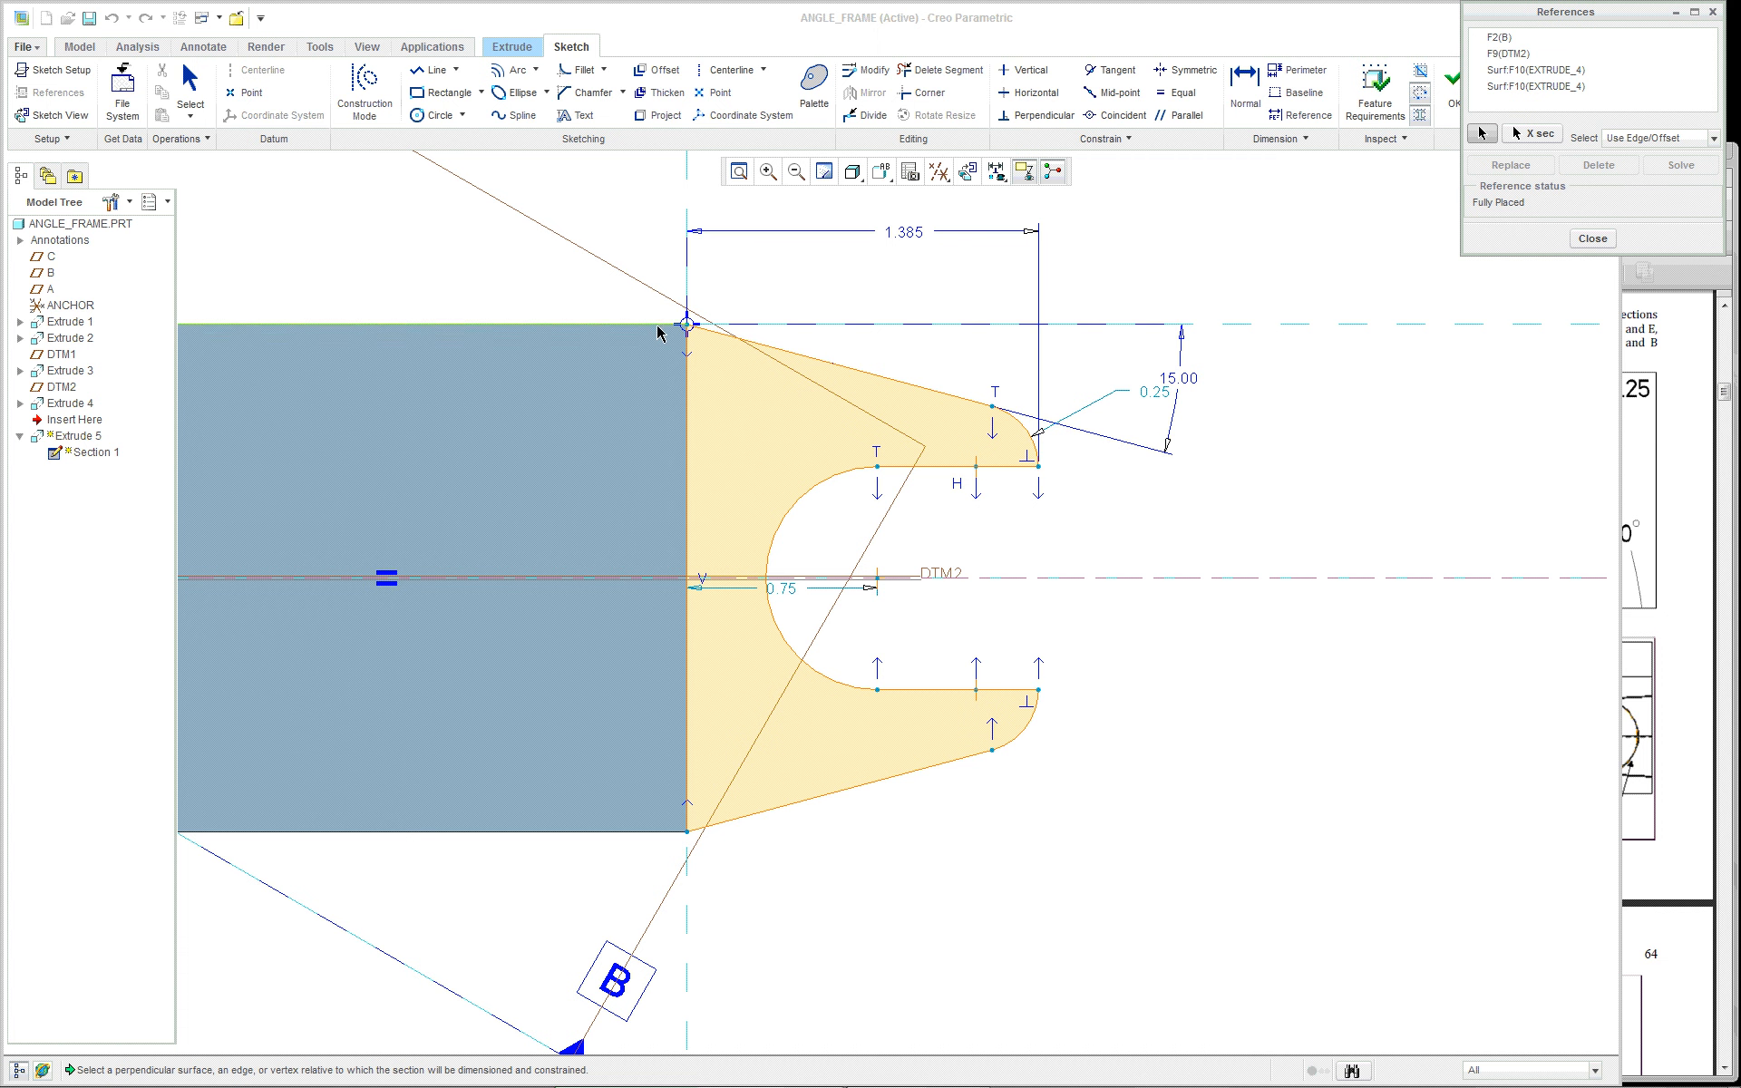
left_click(635, 832)
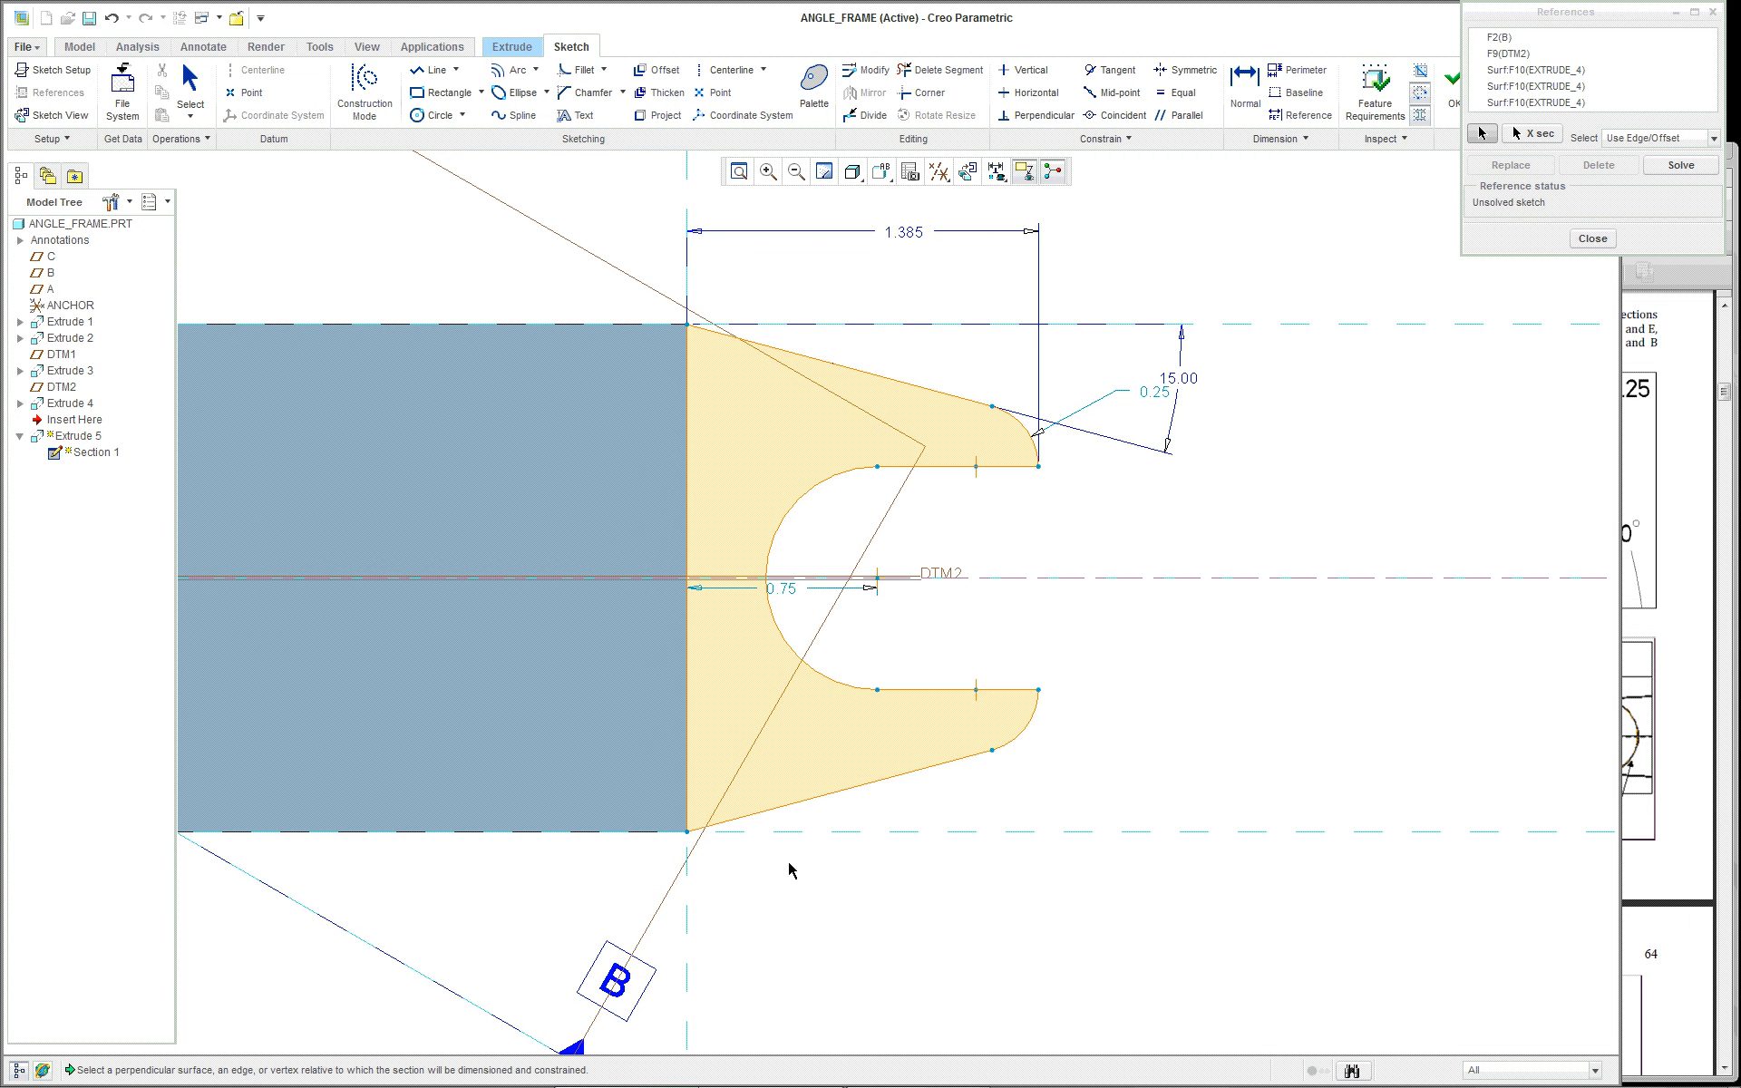
scroll(911, 878, "up", 1)
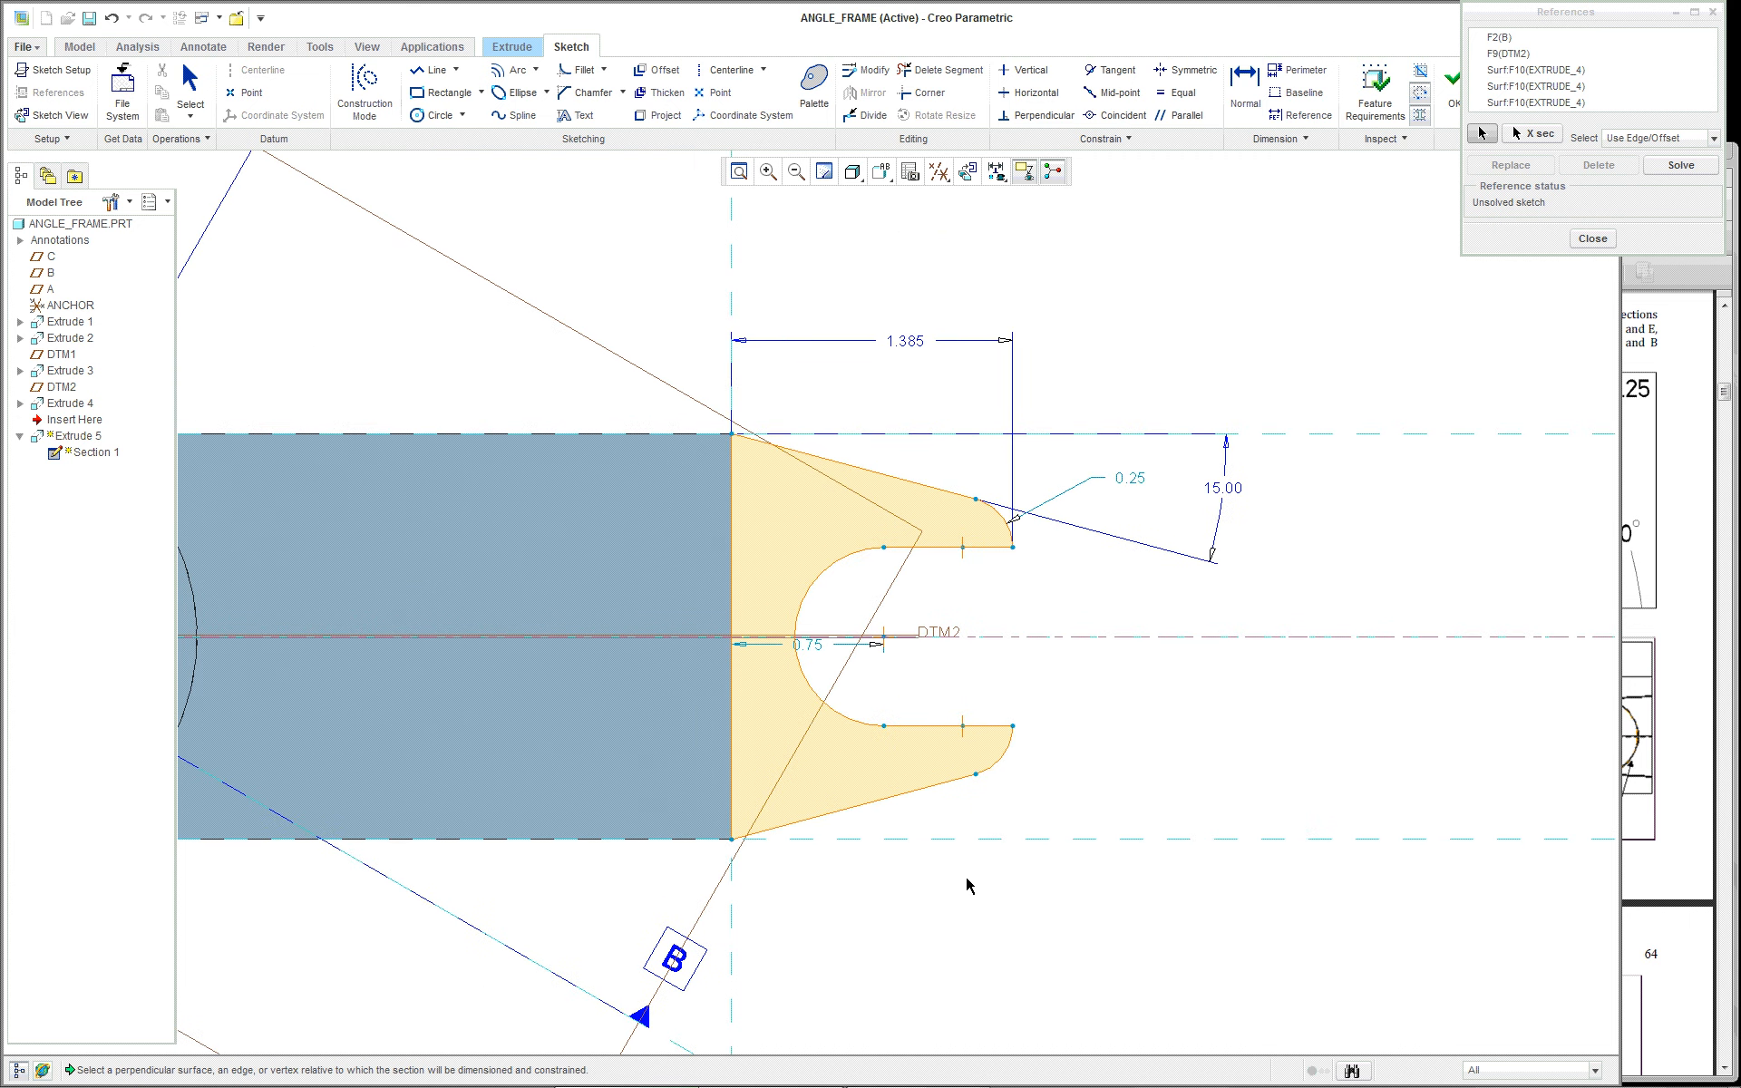
scroll(967, 886, "down", 1)
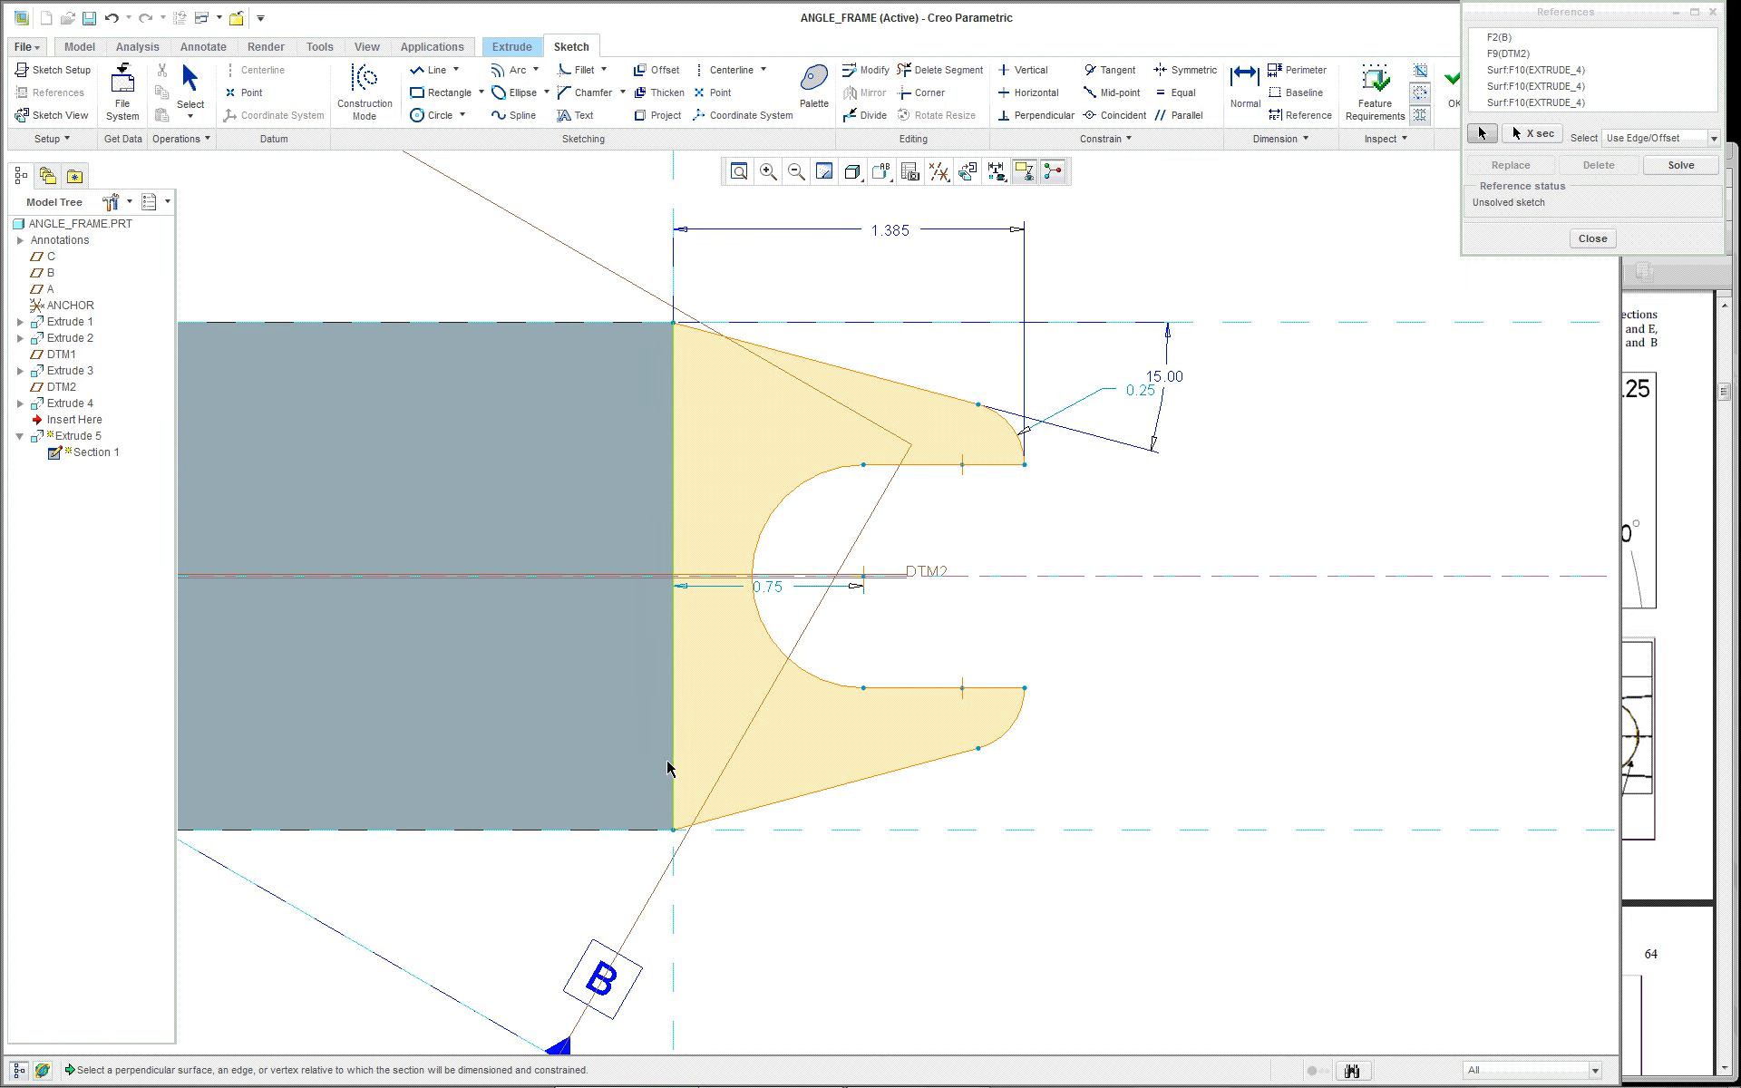
middle_click_drag(591, 390, 521, 477)
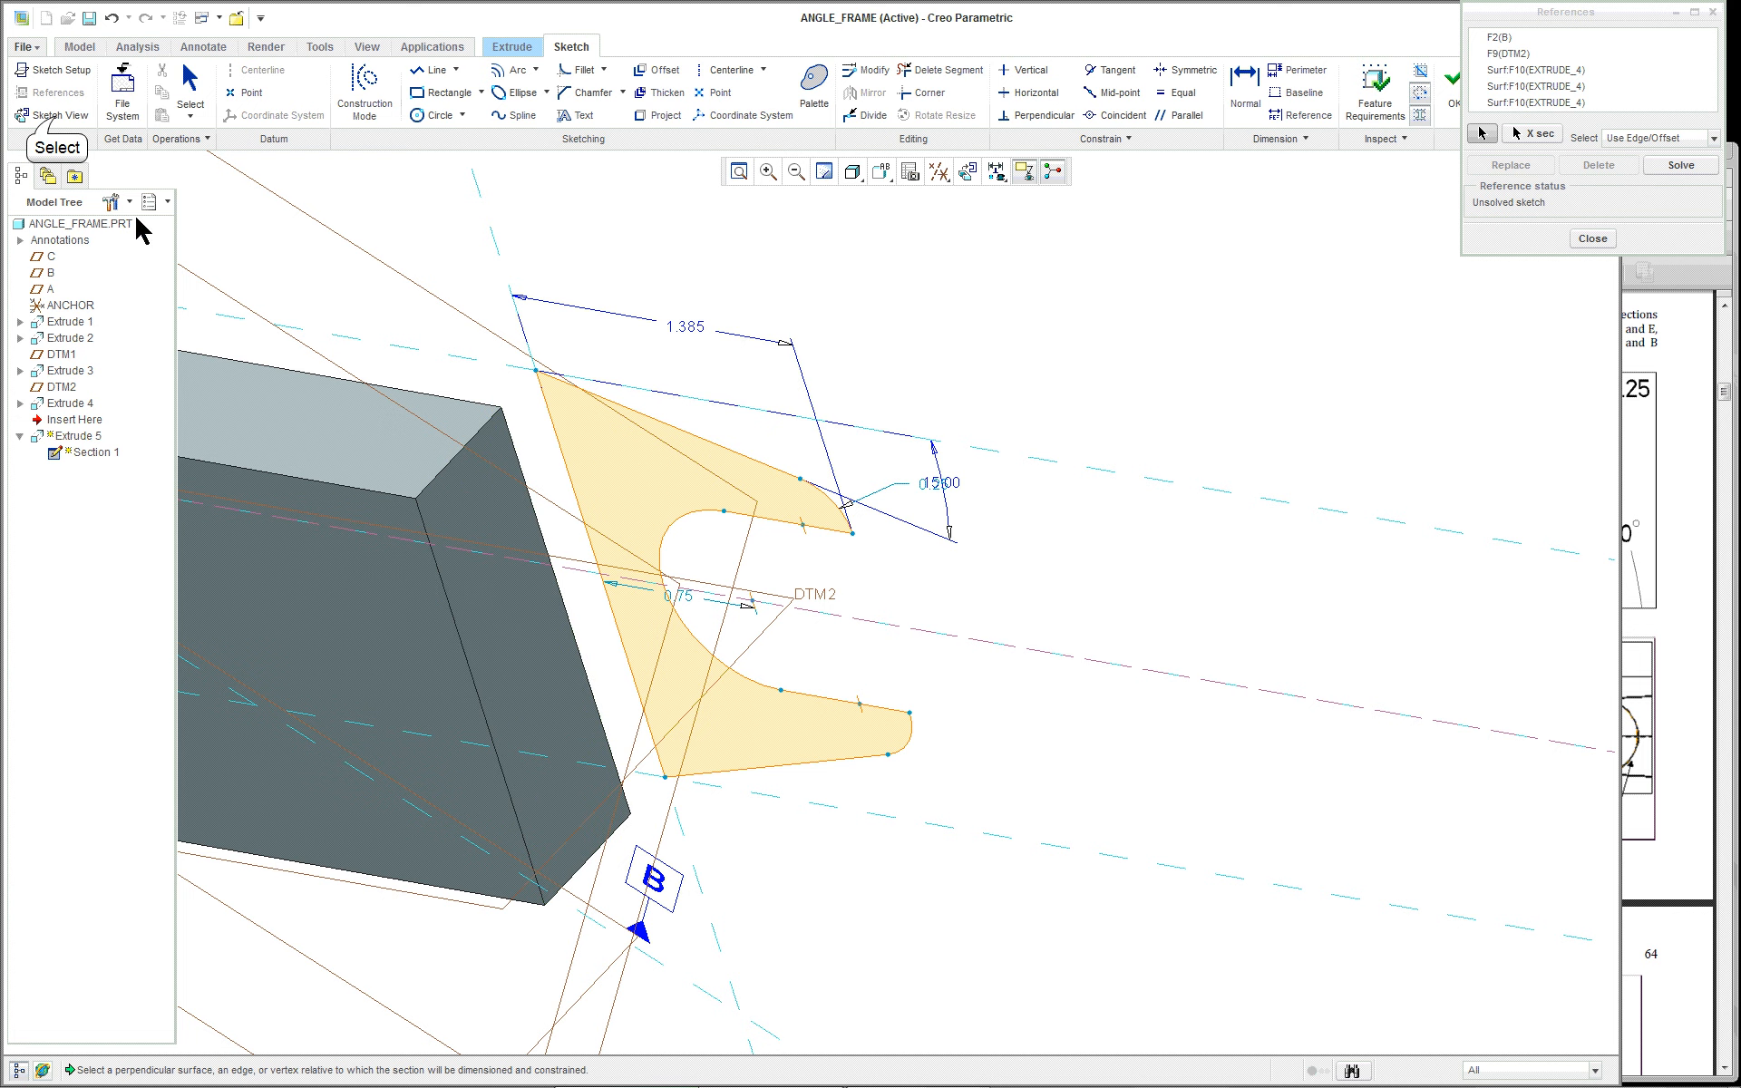
left_click(52, 116)
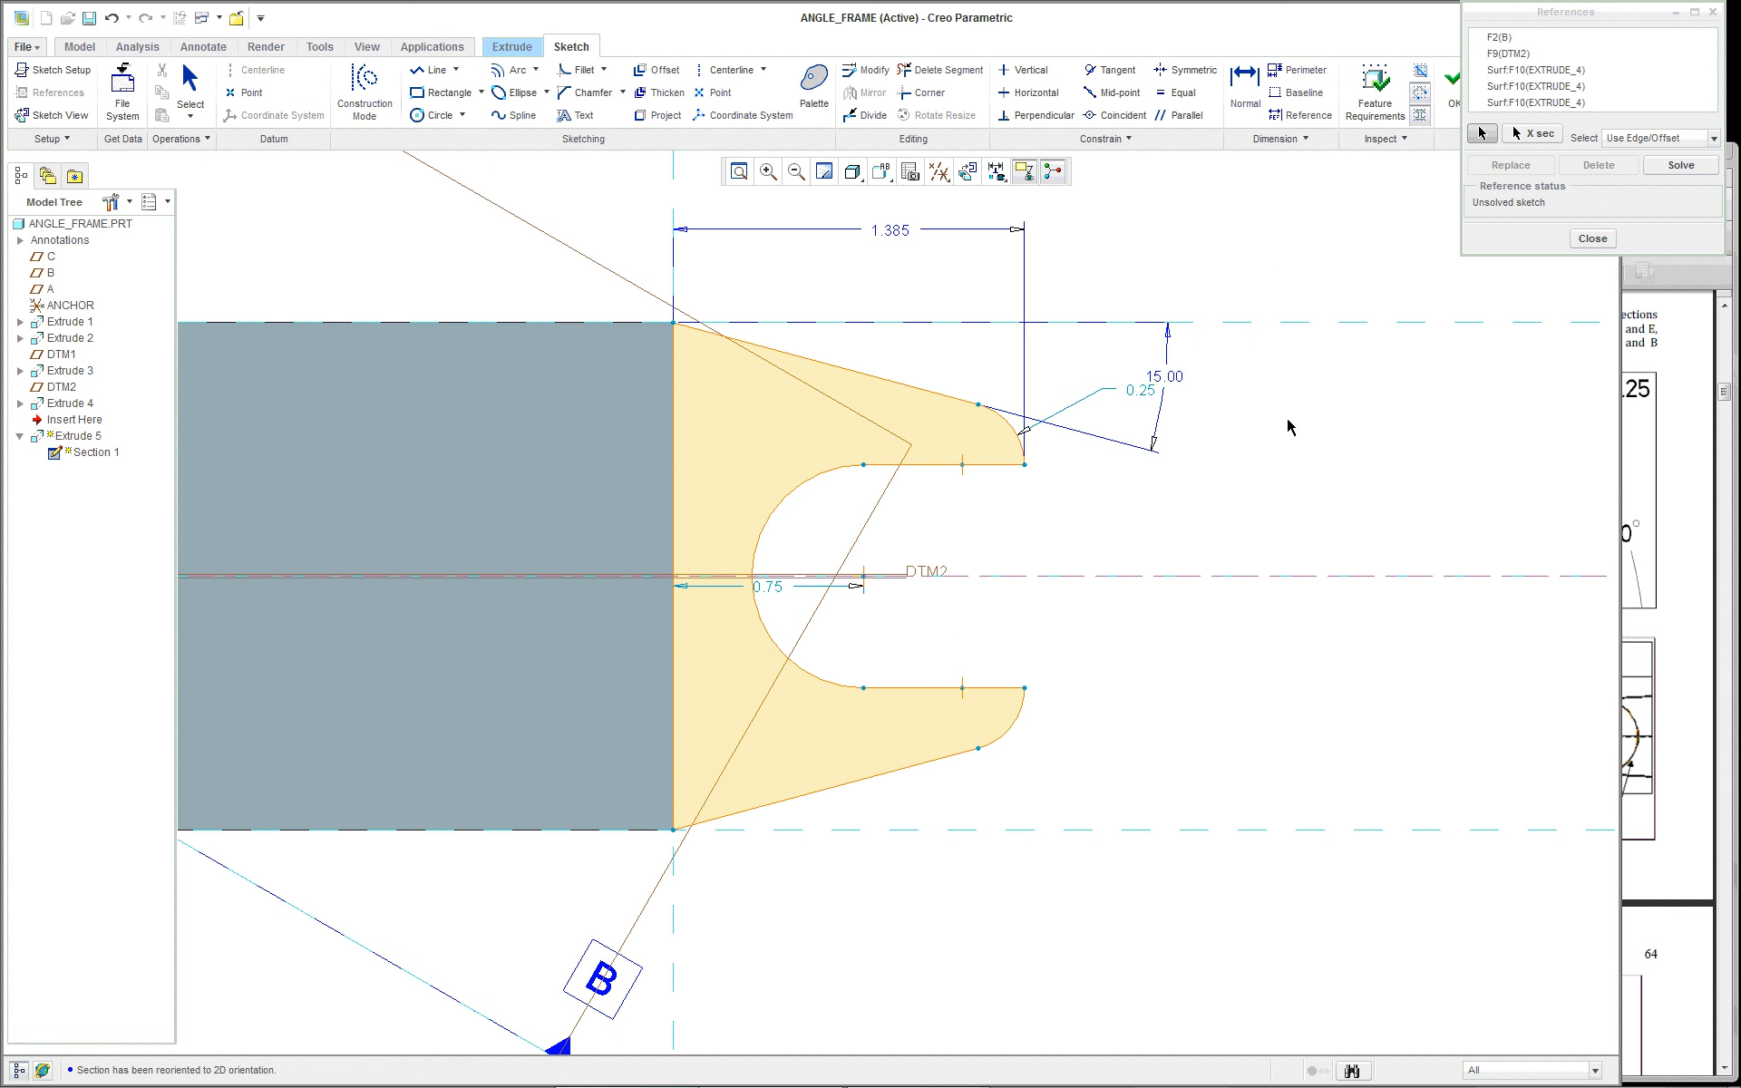
scroll(1245, 257, "up", 3)
scroll(1226, 255, "down", 3)
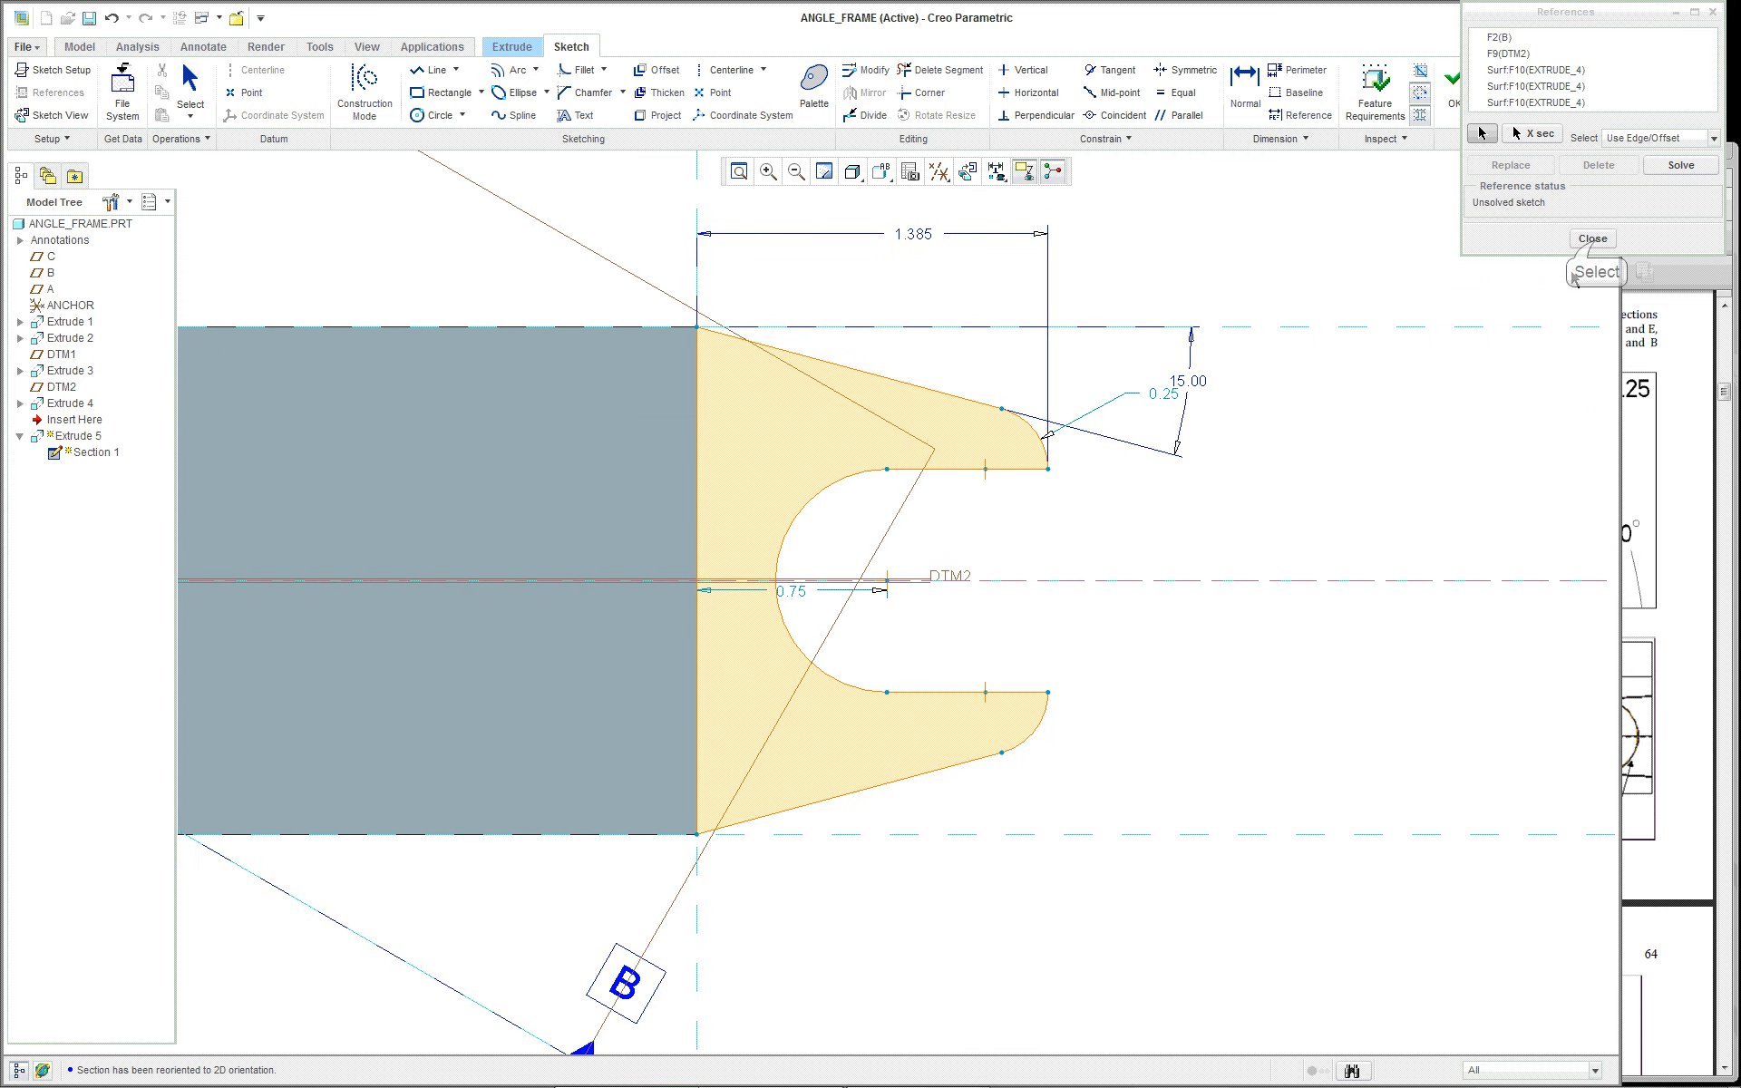
left_click(1594, 239)
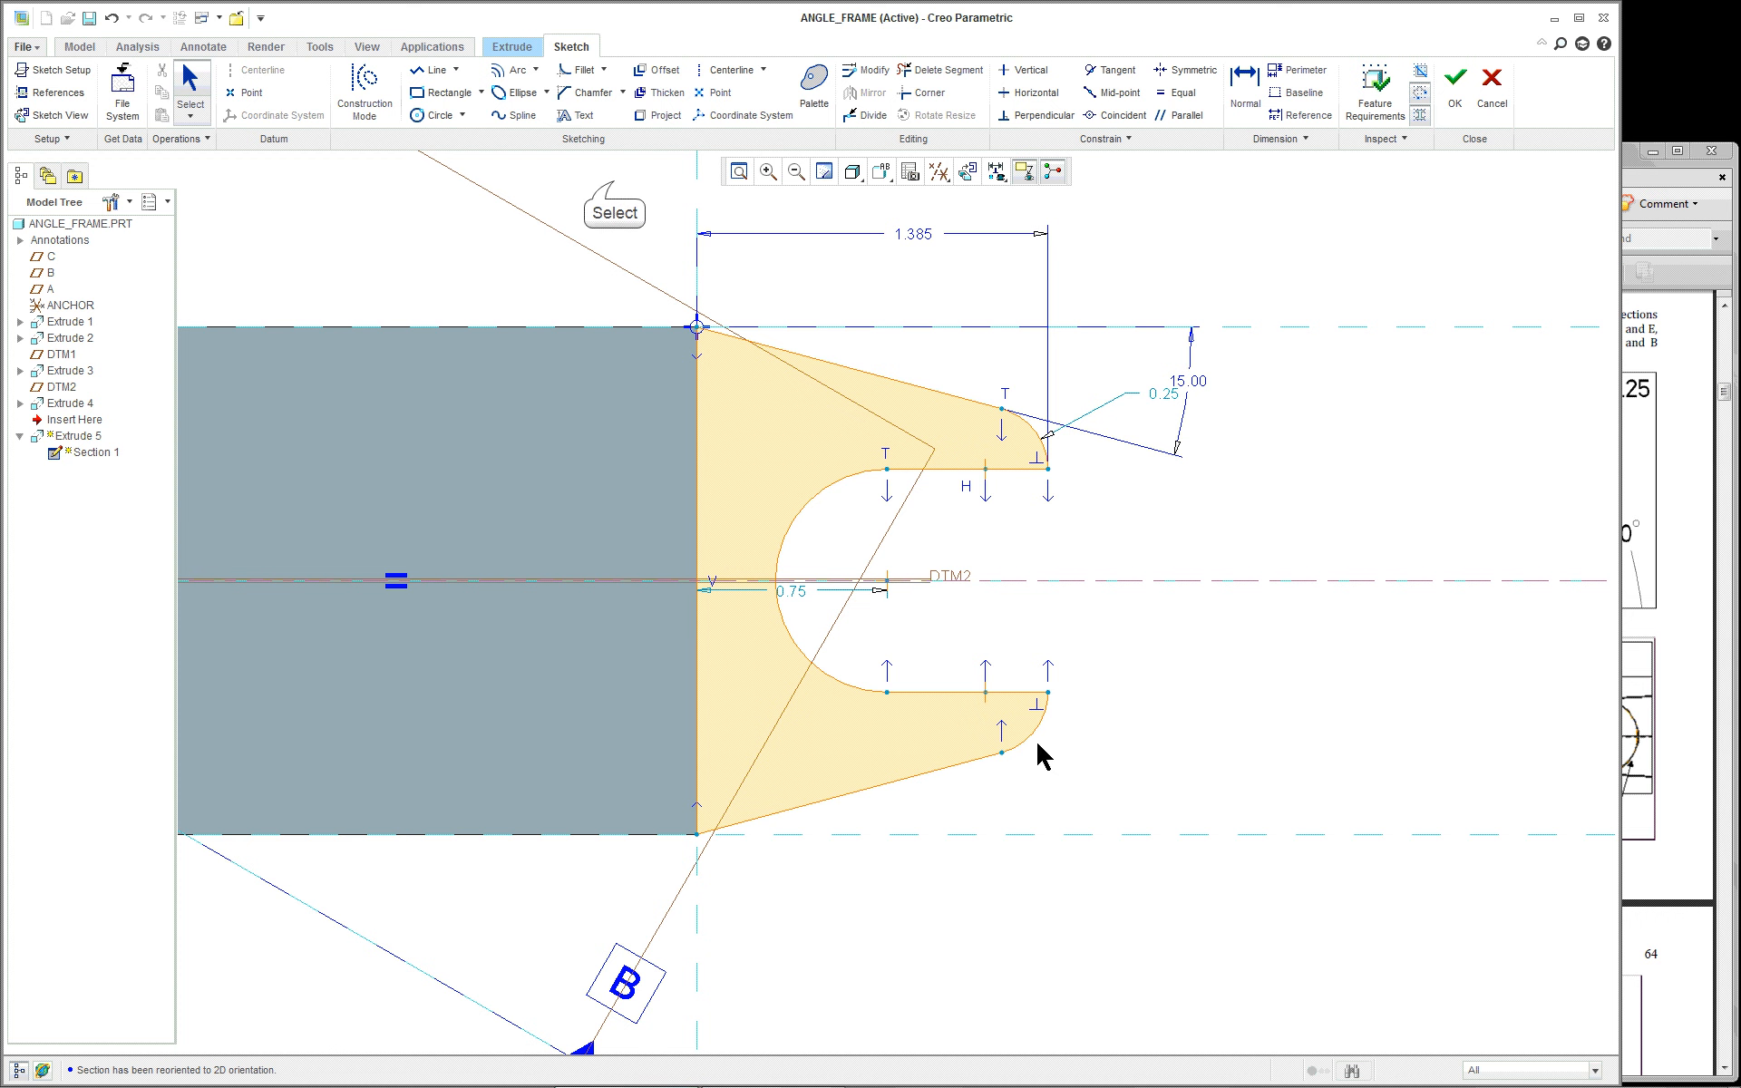
Step: Delete all existing fork sketch geometry and draw a construction centerline along the horizontal DTM2 reference
mouse_move(613, 180)
left_mouse_down()
mouse_move(1292, 914)
mouse_move(1338, 907)
left_mouse_up()
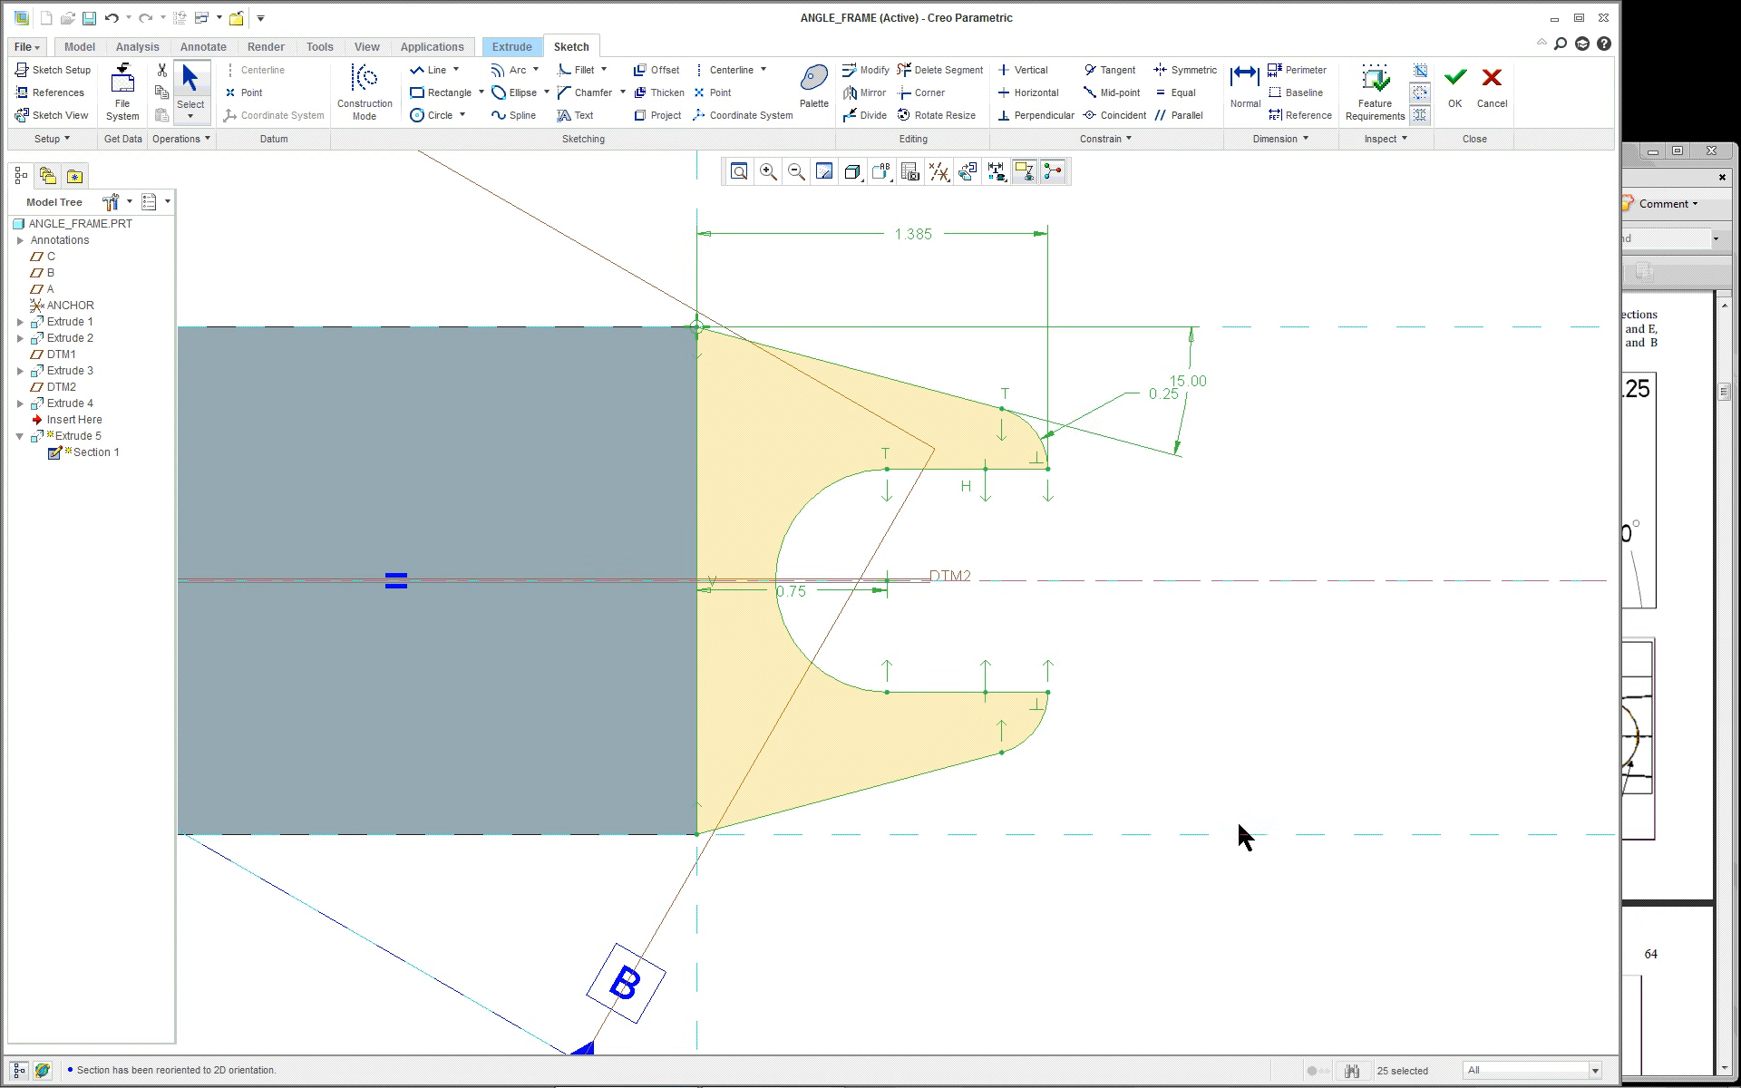
key("Delete")
right_click(1118, 444)
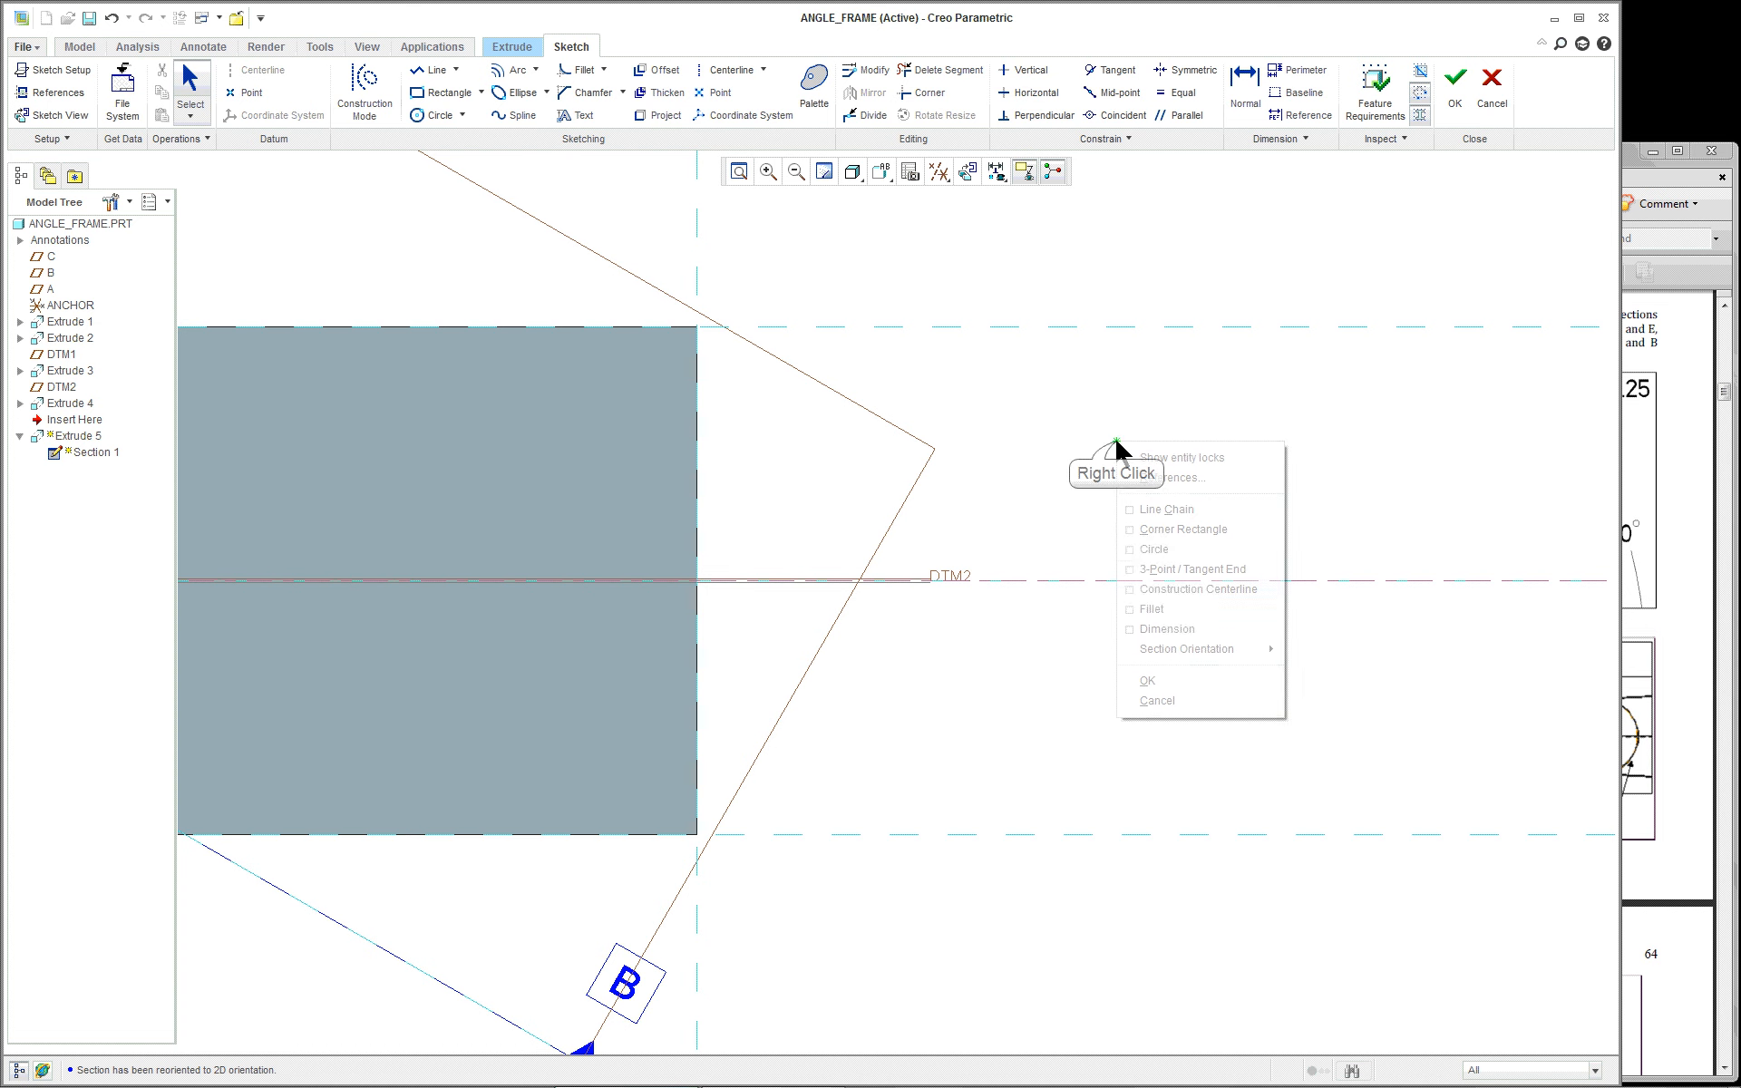
left_click(1141, 581)
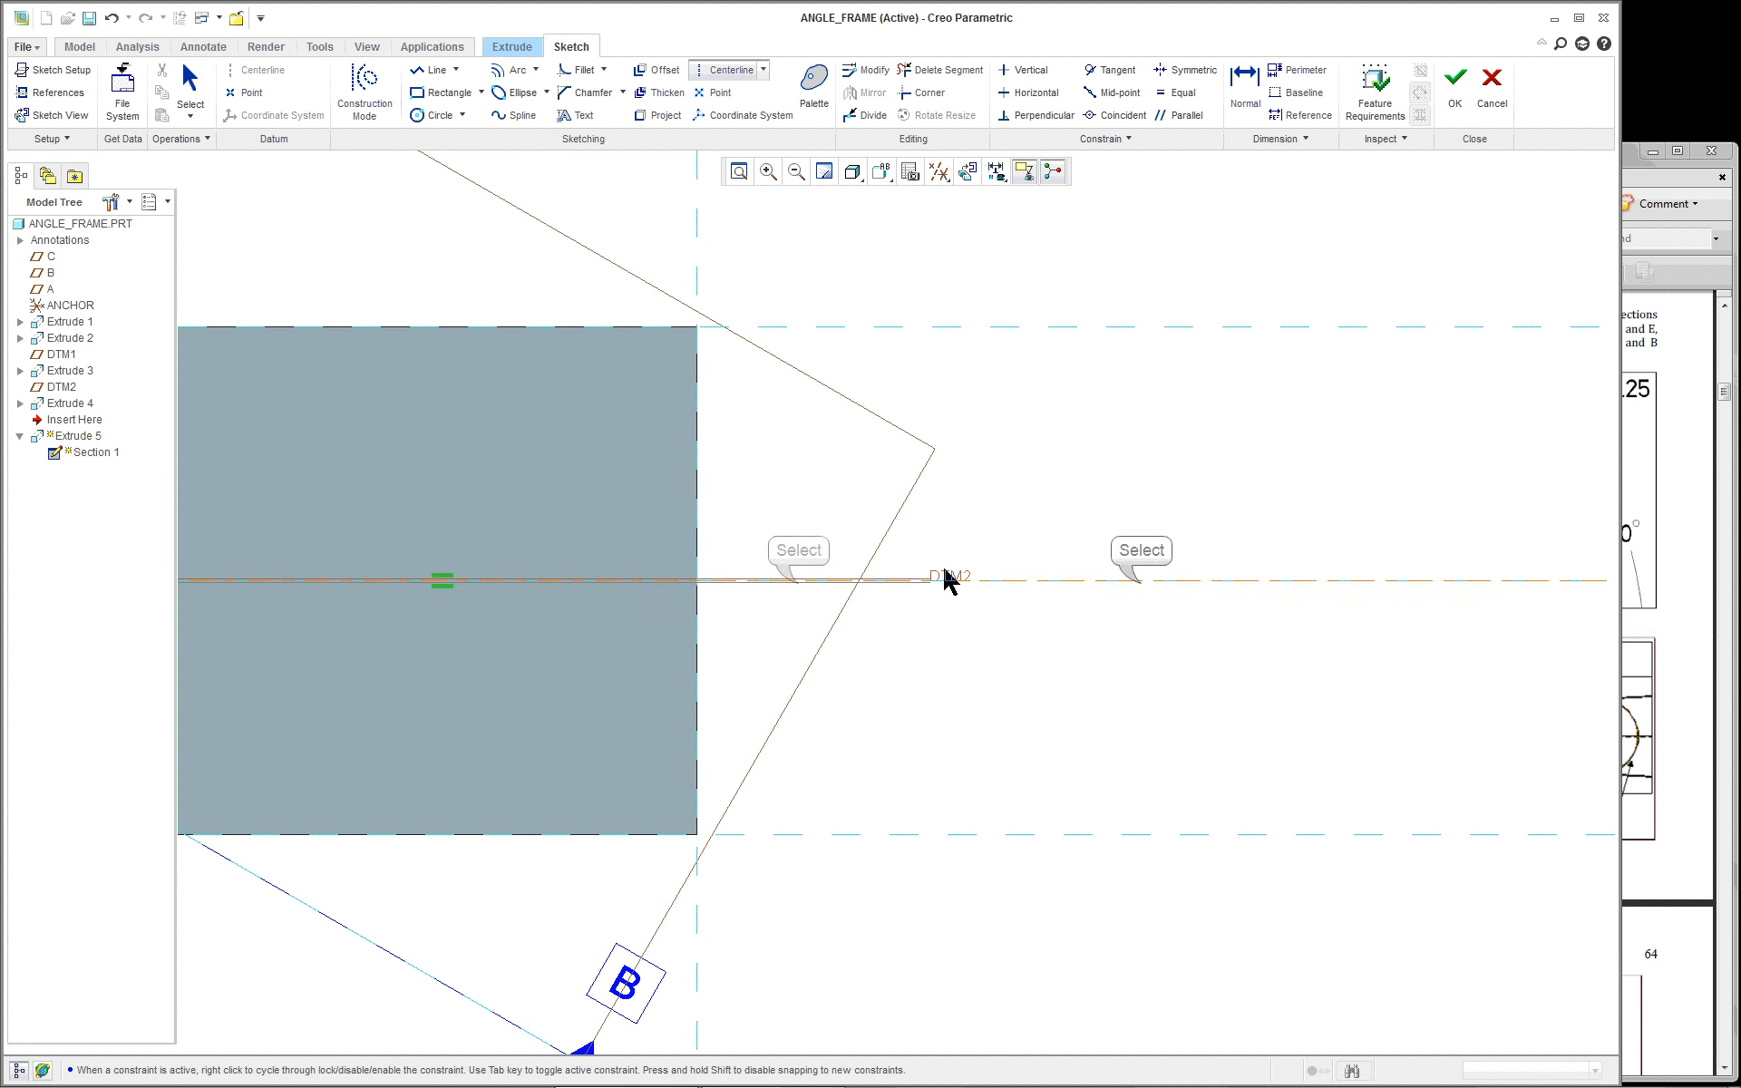
right_click(816, 481)
right_click(984, 272)
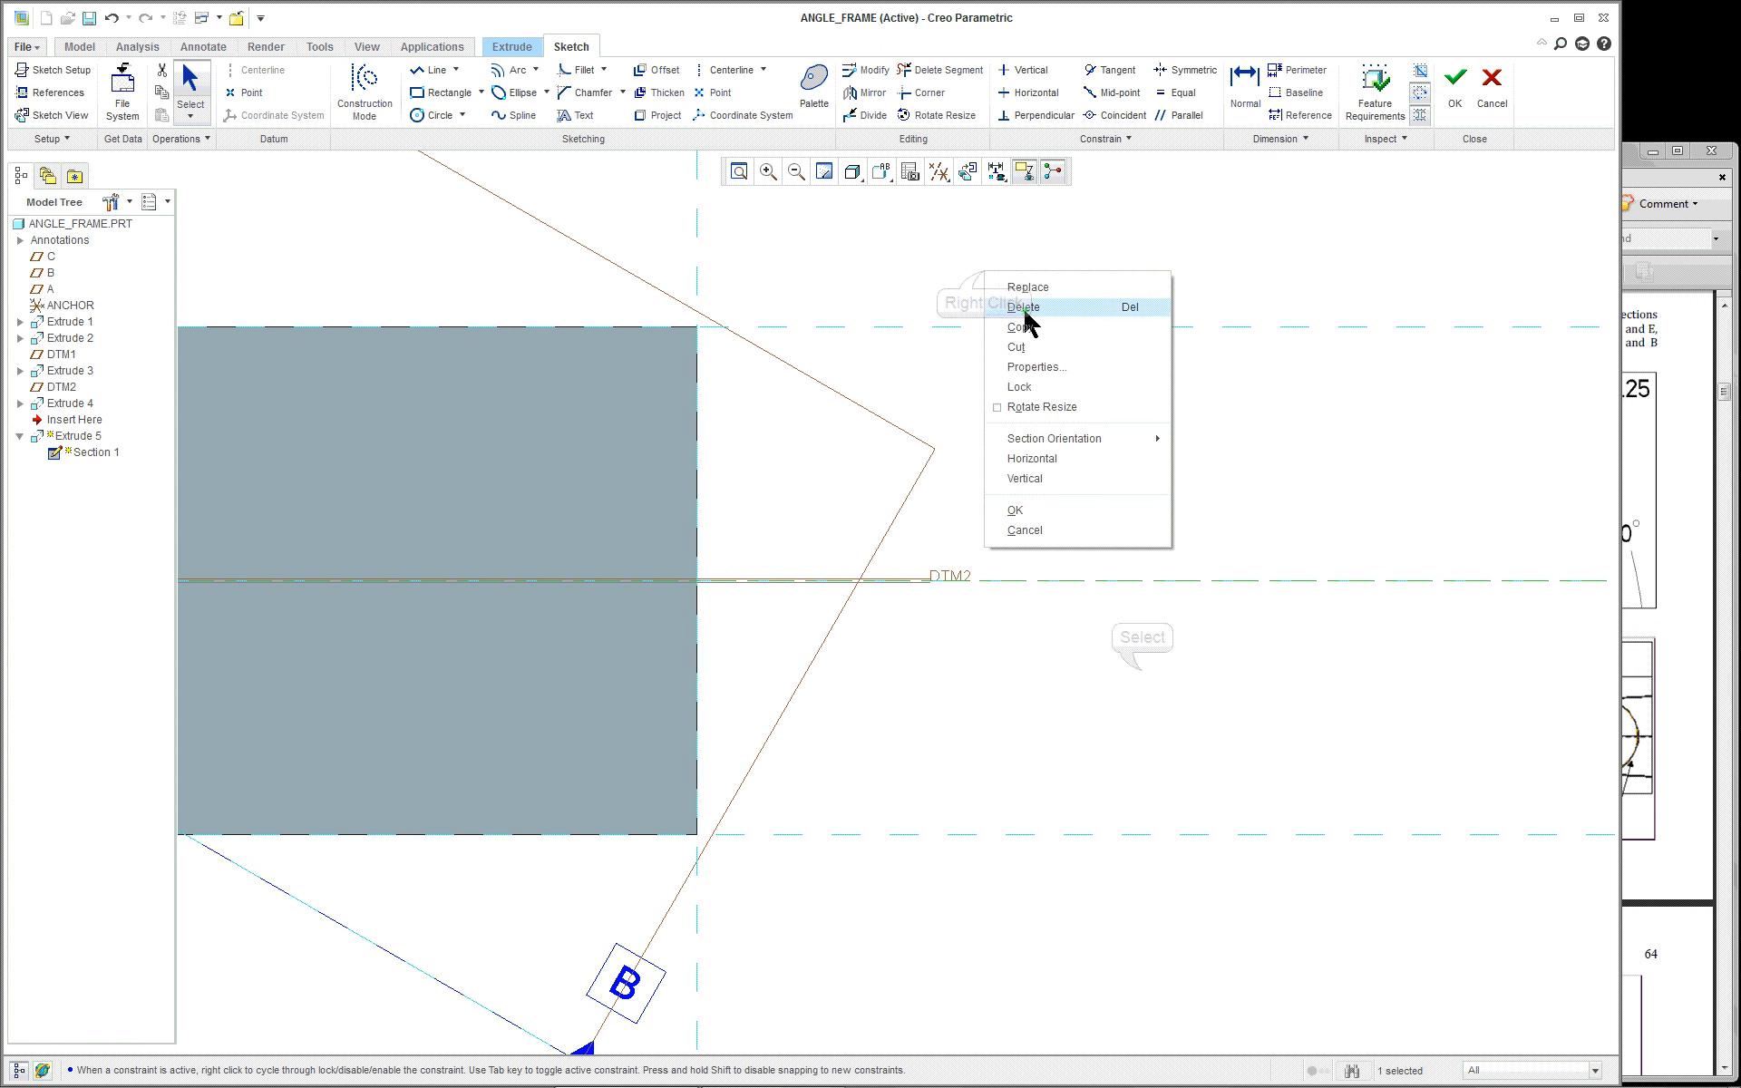
left_click(1141, 672)
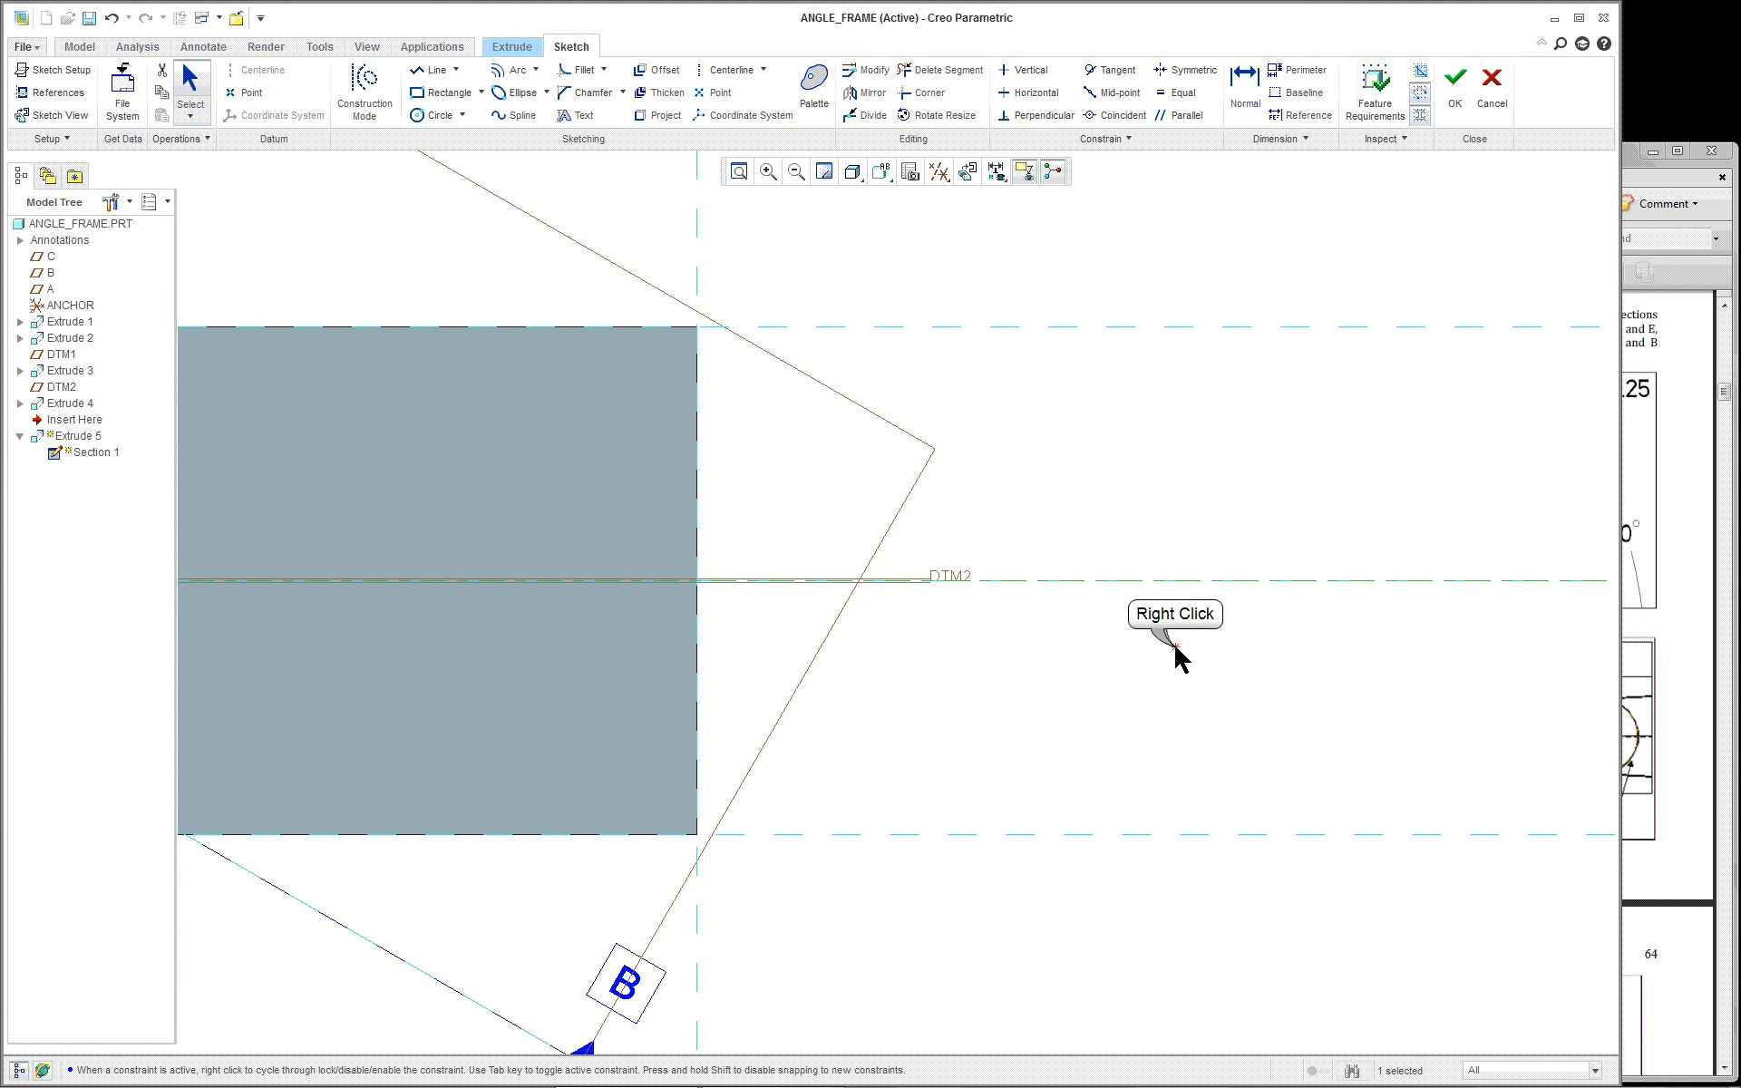
Step: Draw a line from the block's upper outer corner, sloping down outward at about 12.5° and dropping about 0.26
right_click(1176, 647)
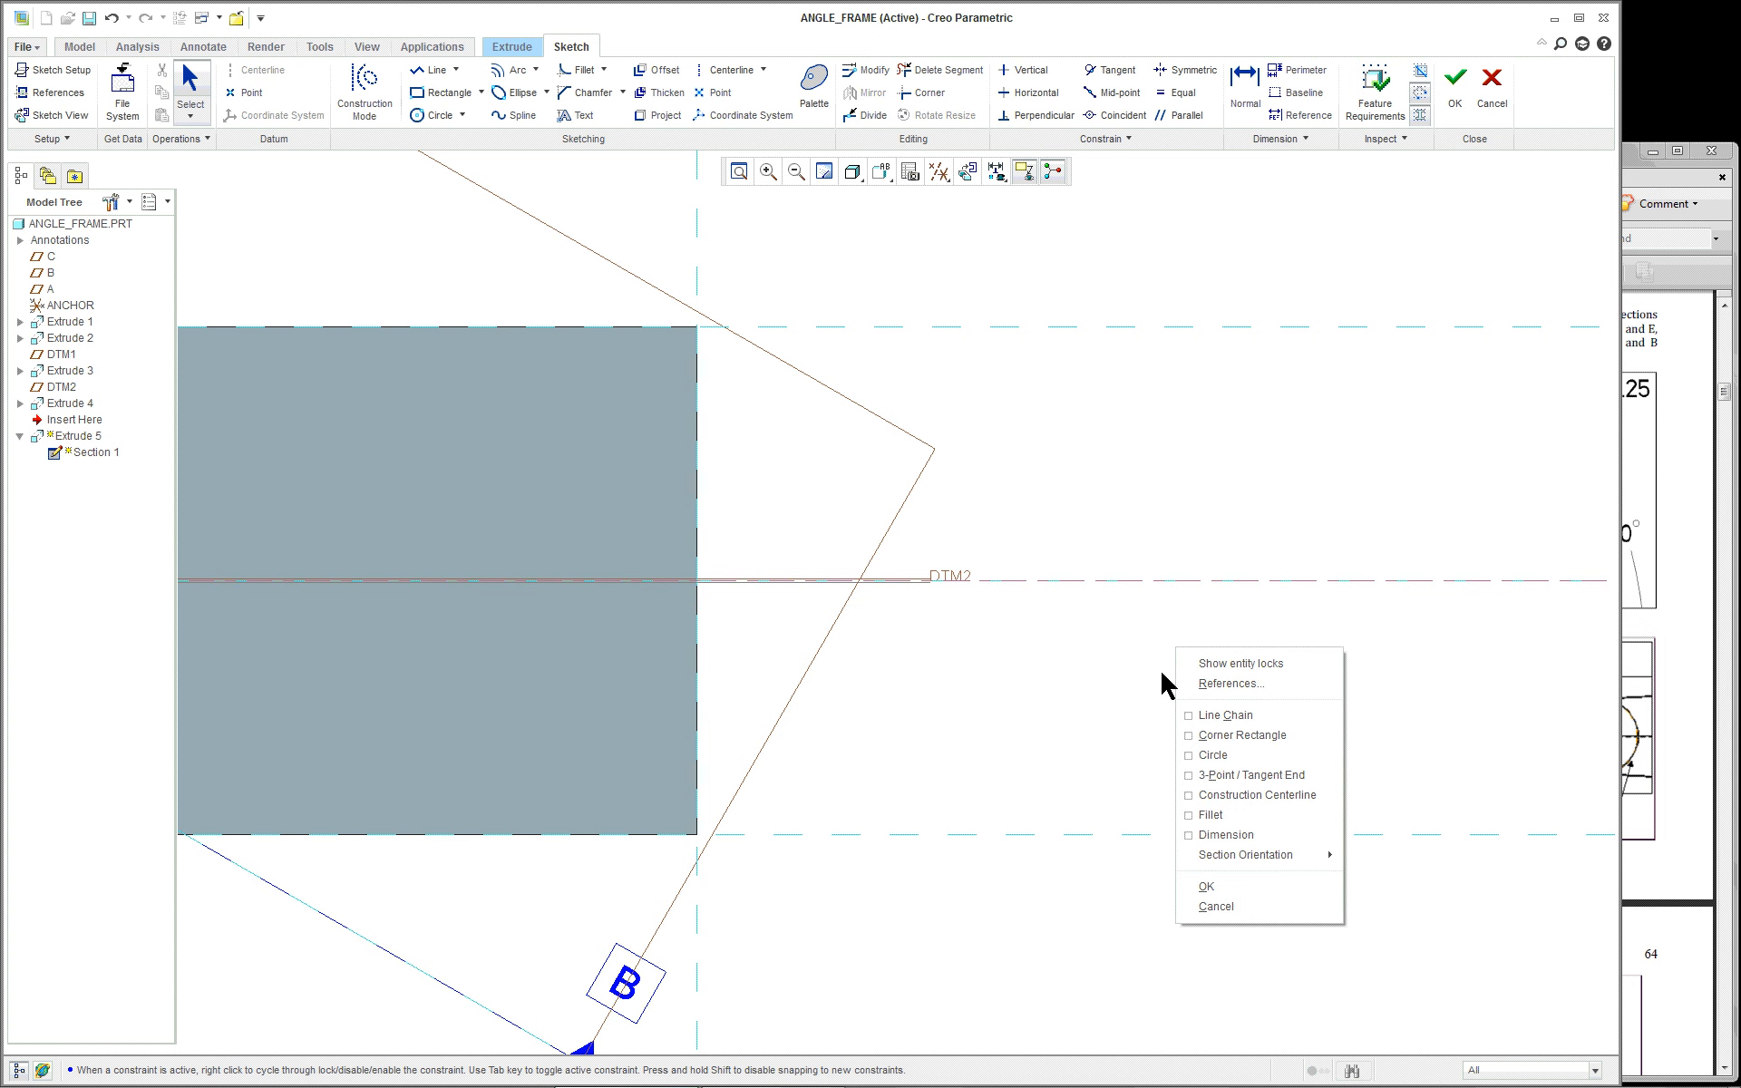
left_click(1239, 717)
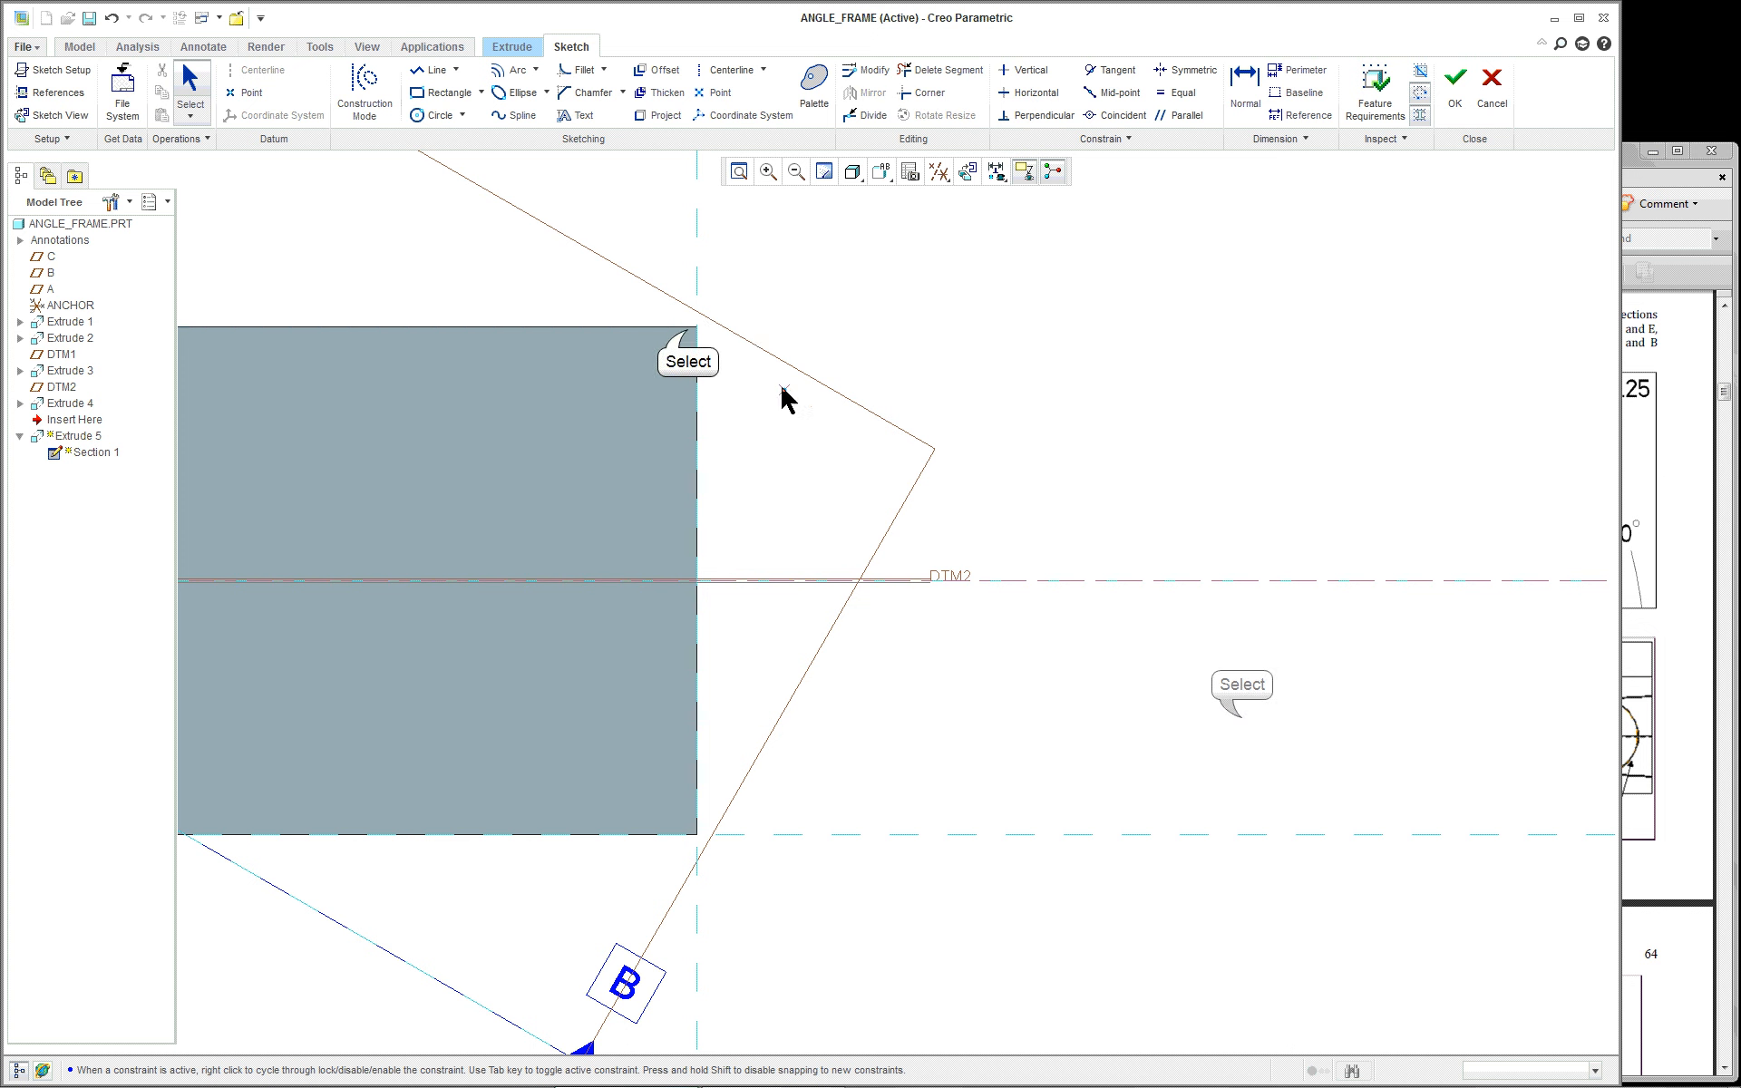
left_click(697, 326)
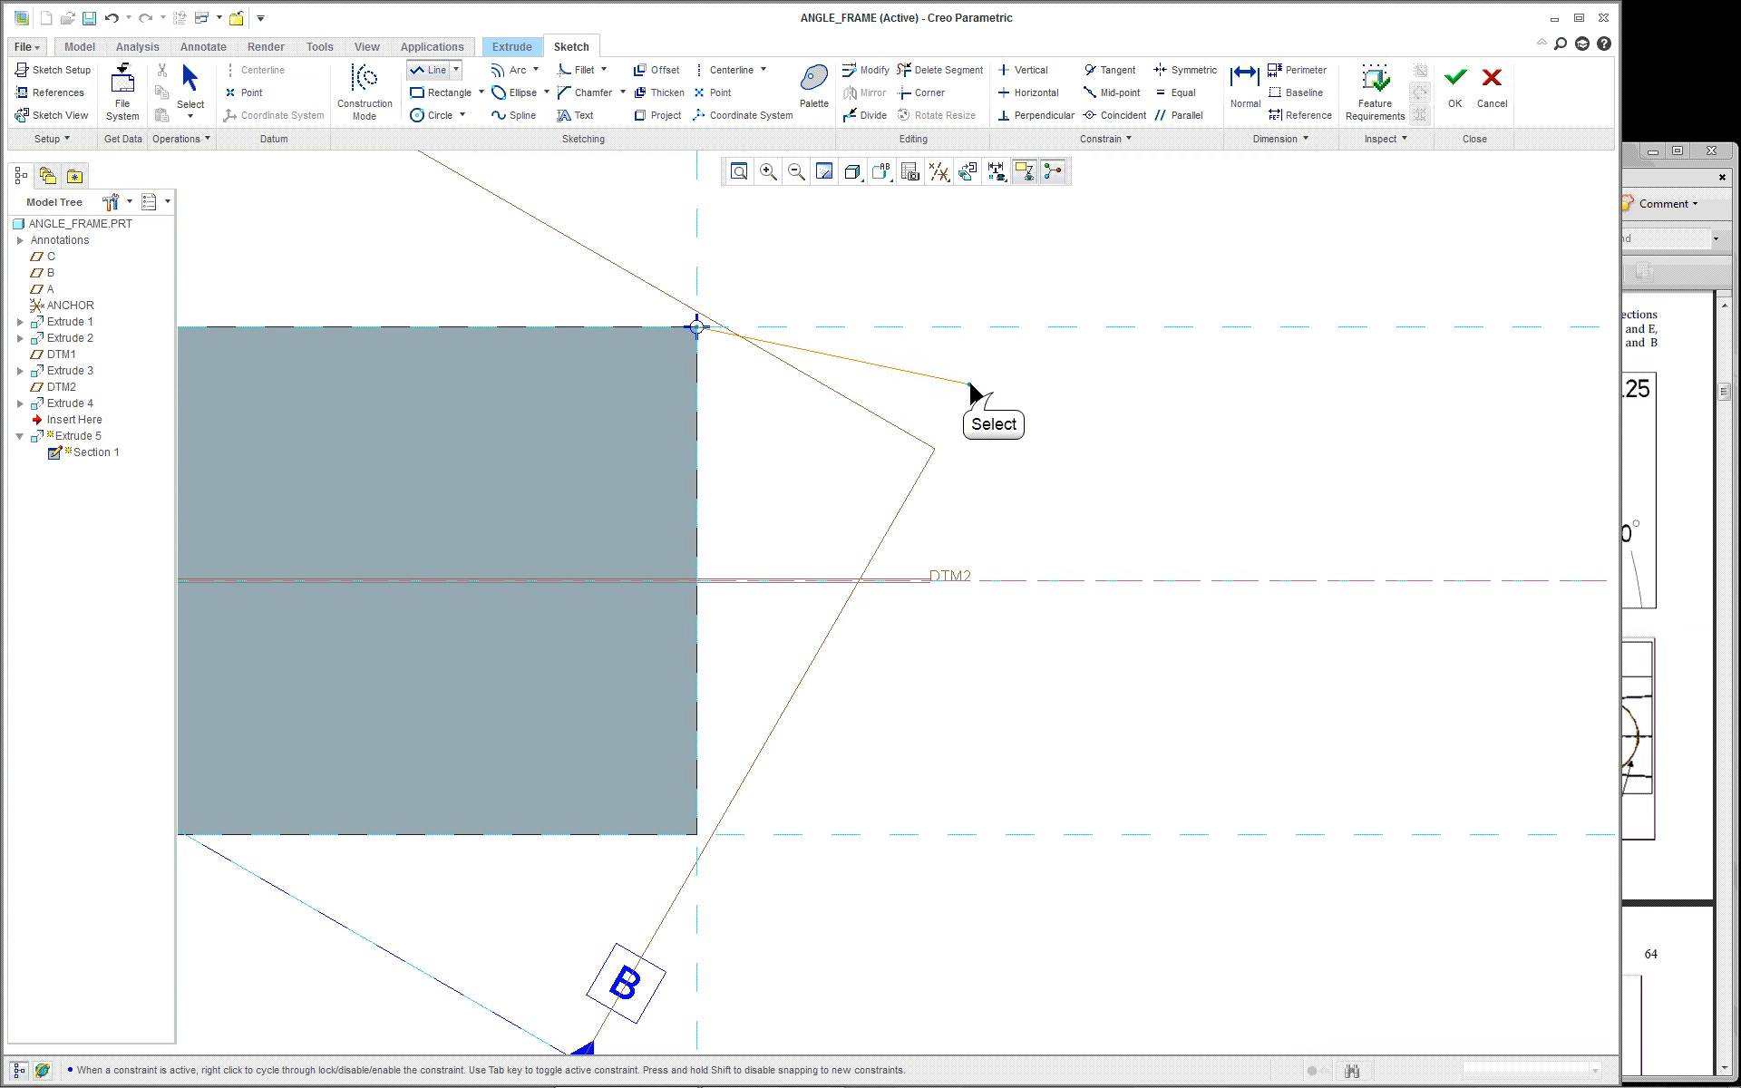
left_click(993, 393)
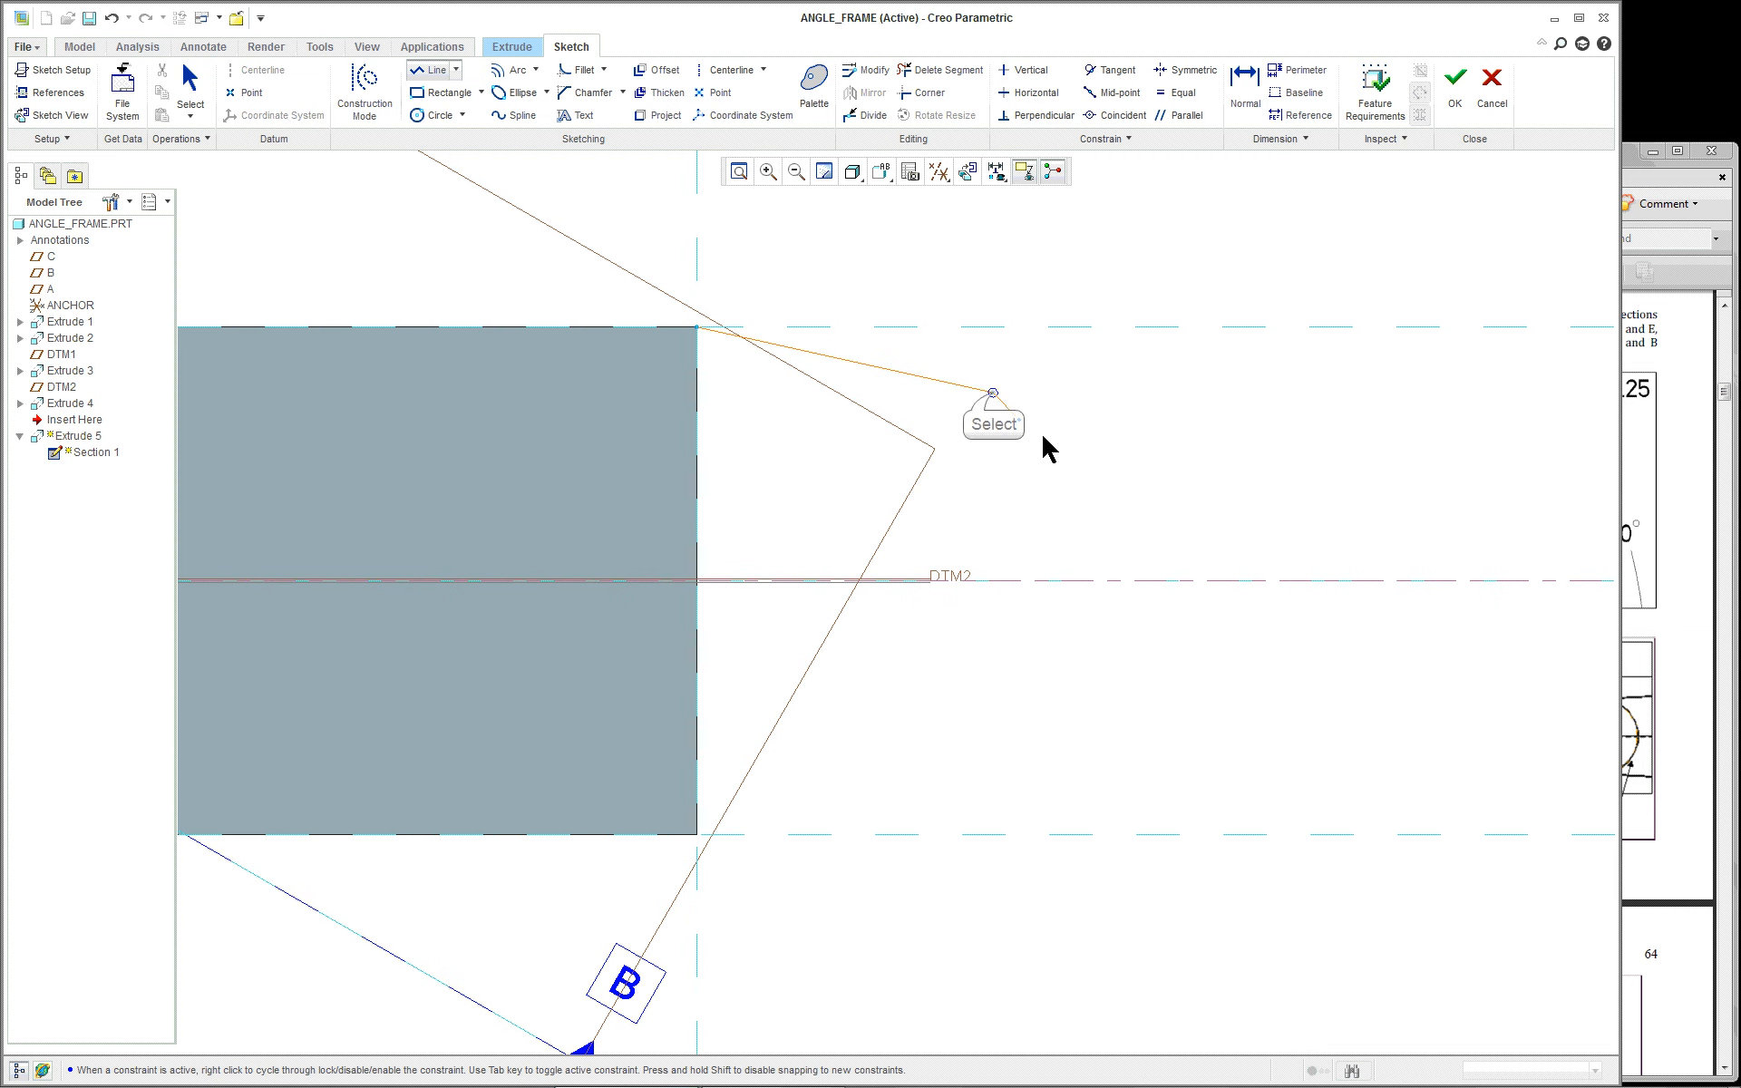
middle_click(1072, 472)
middle_click(1125, 438)
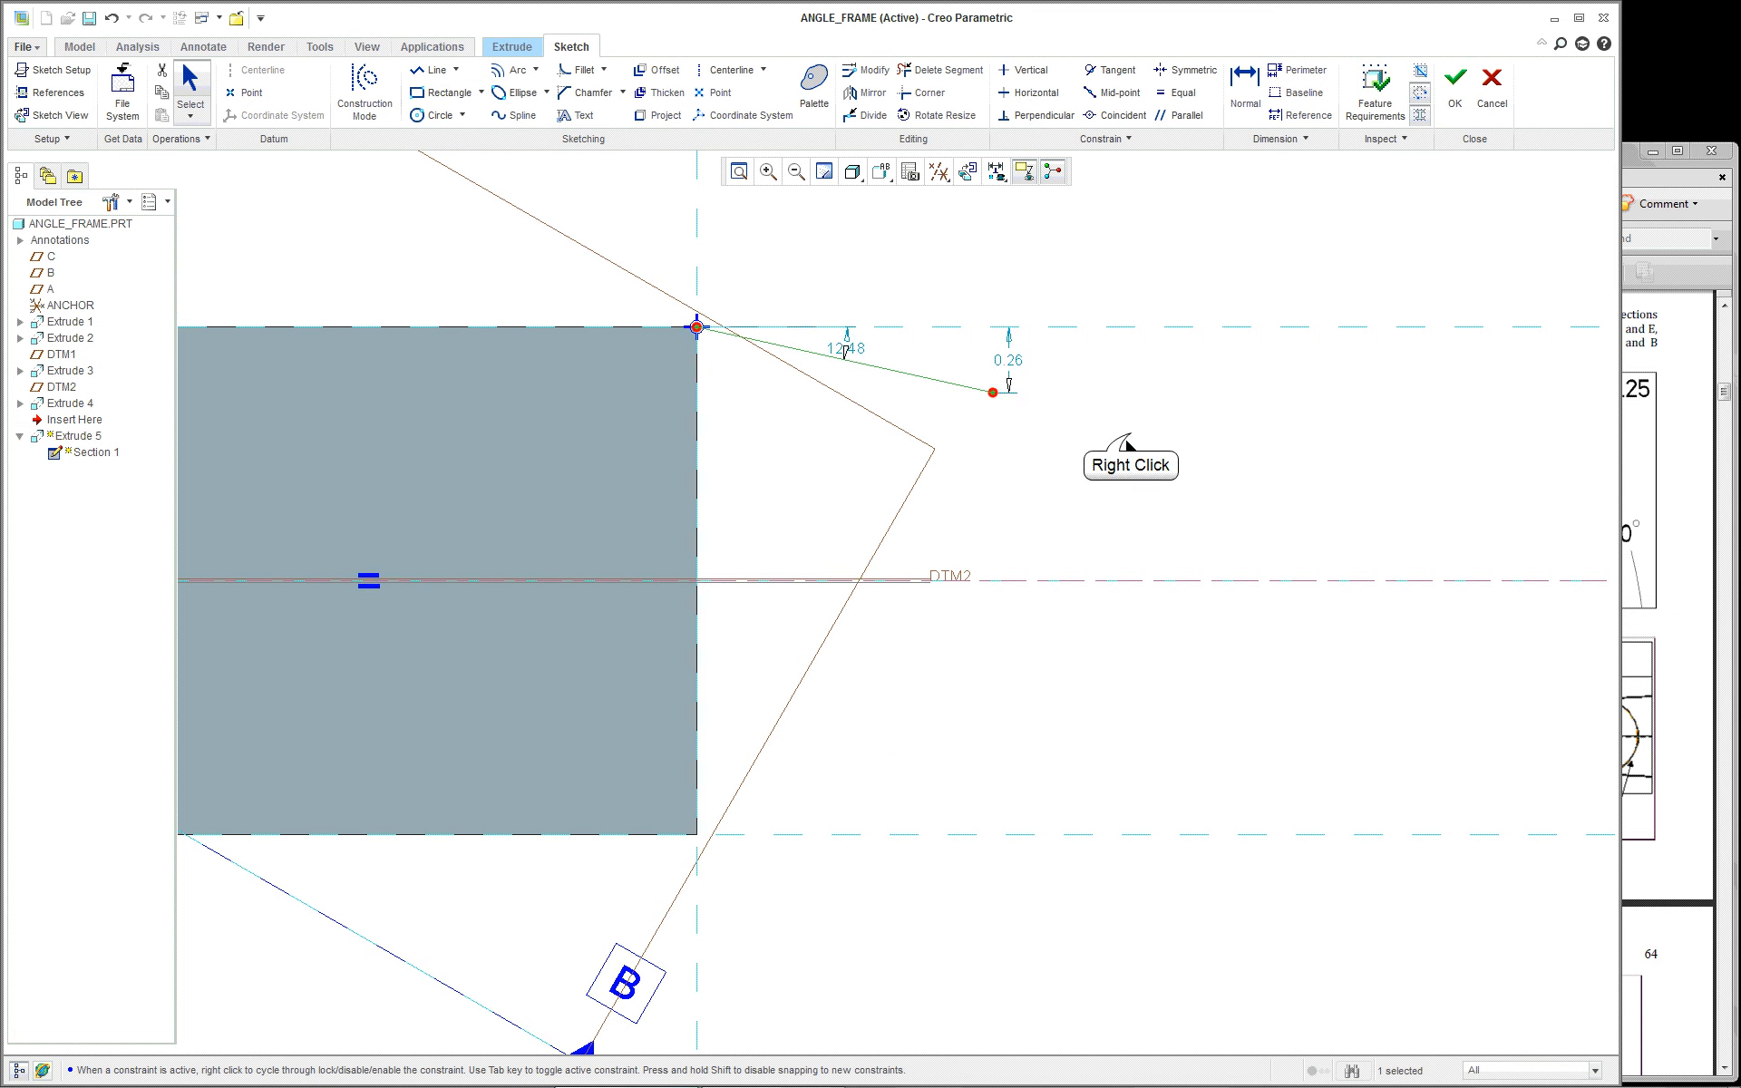
Step: Draw a tangent-end arc of about 0.28 radius curving down from the sloped line's outer end
scroll(1127, 440, "up", 1)
right_click(1127, 437)
left_click(1085, 467)
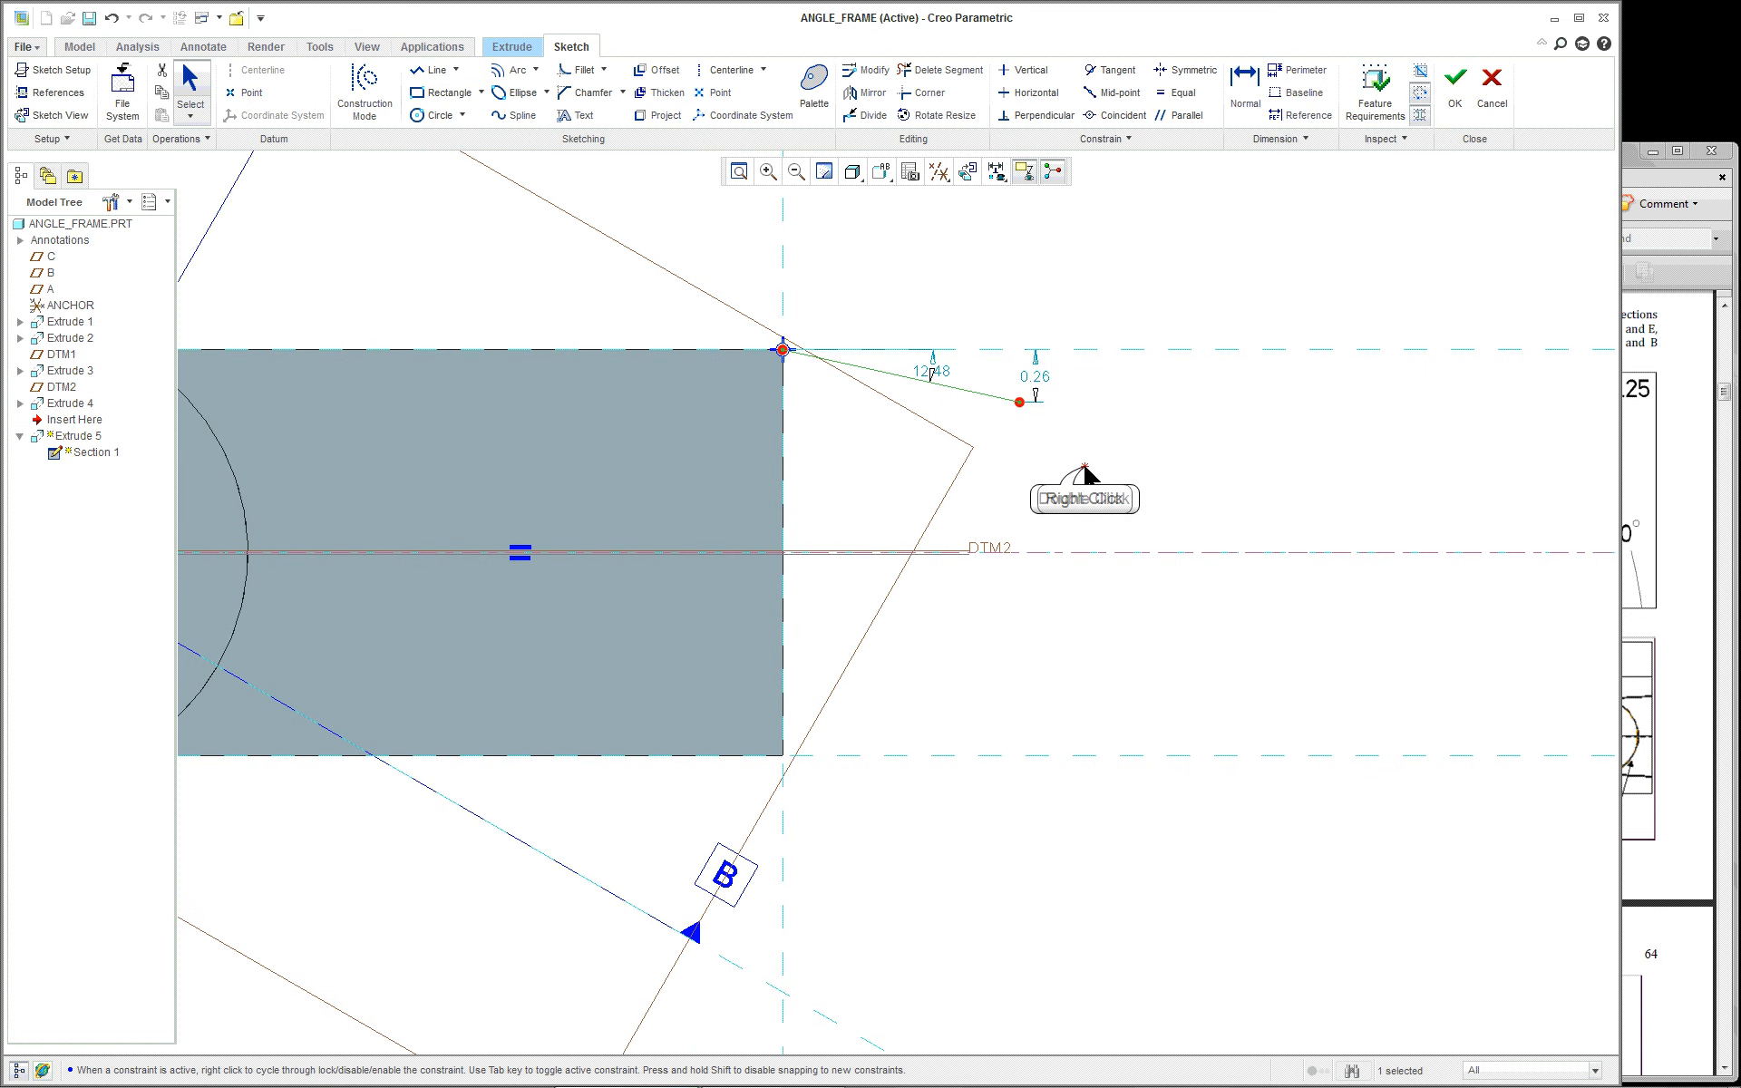
right_click(1084, 467)
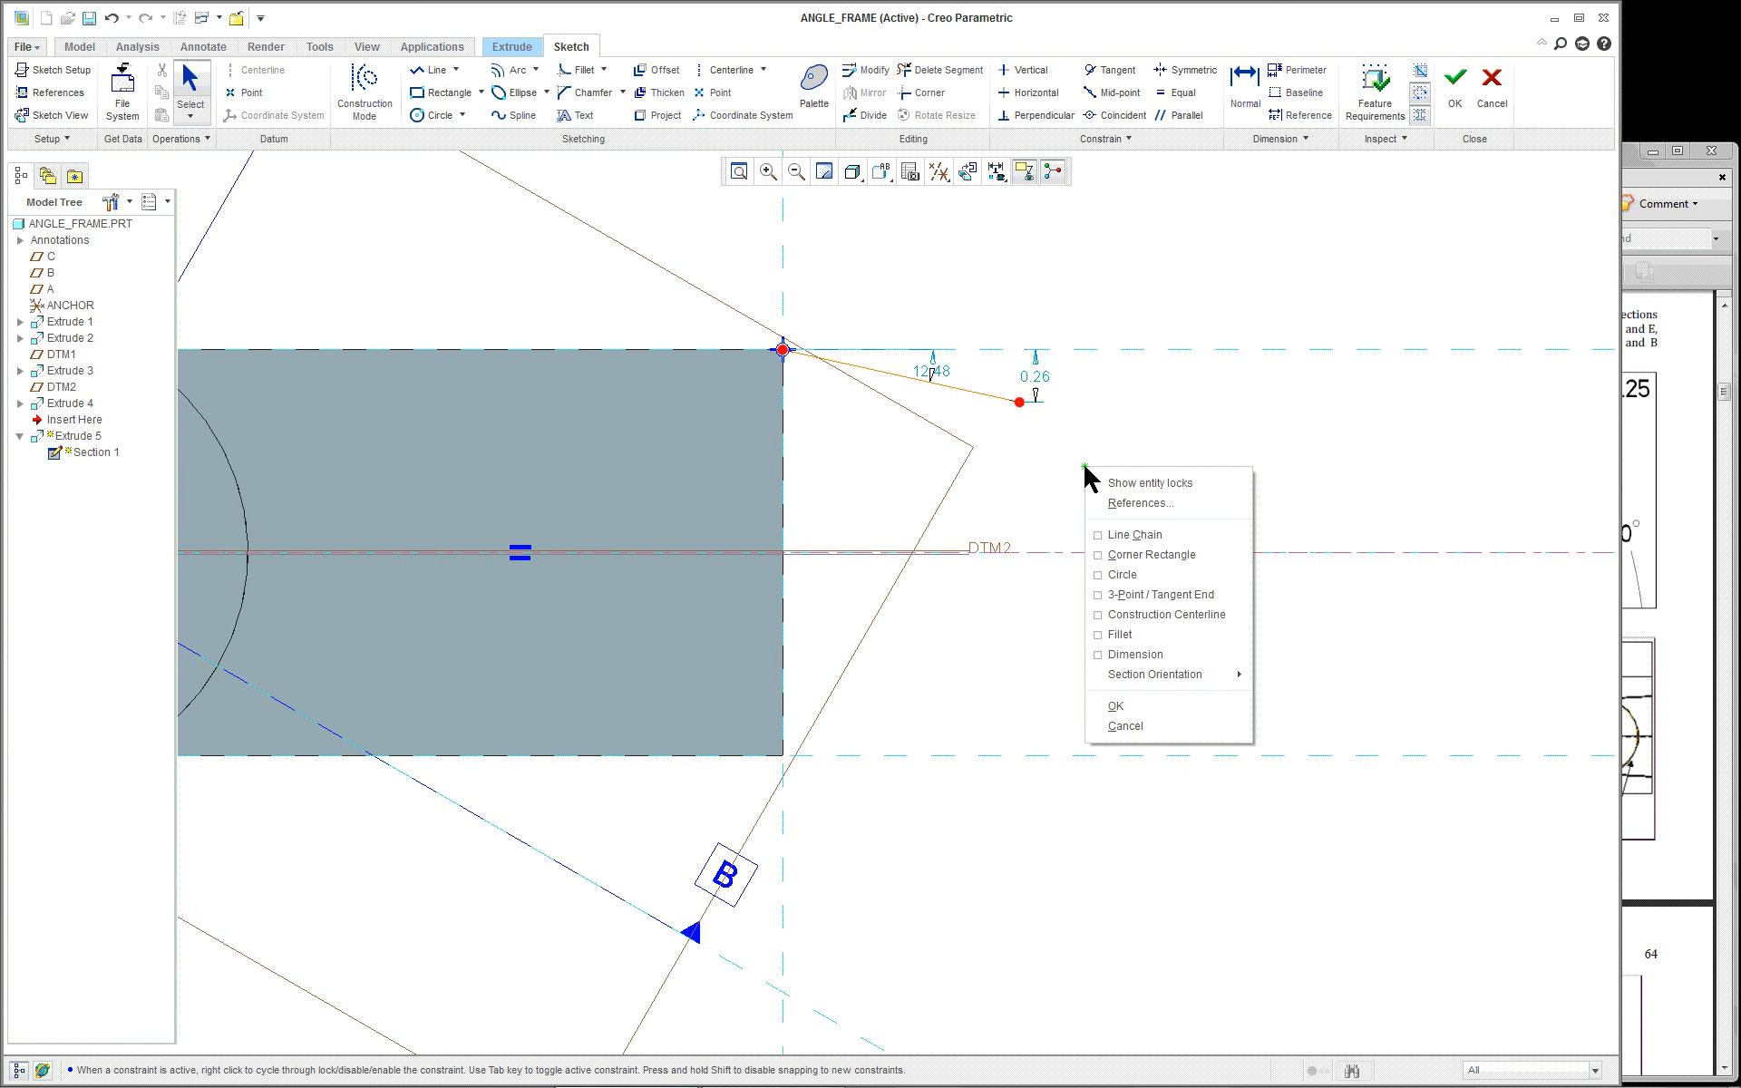
left_click(1153, 598)
scroll(1164, 463, "down", 2)
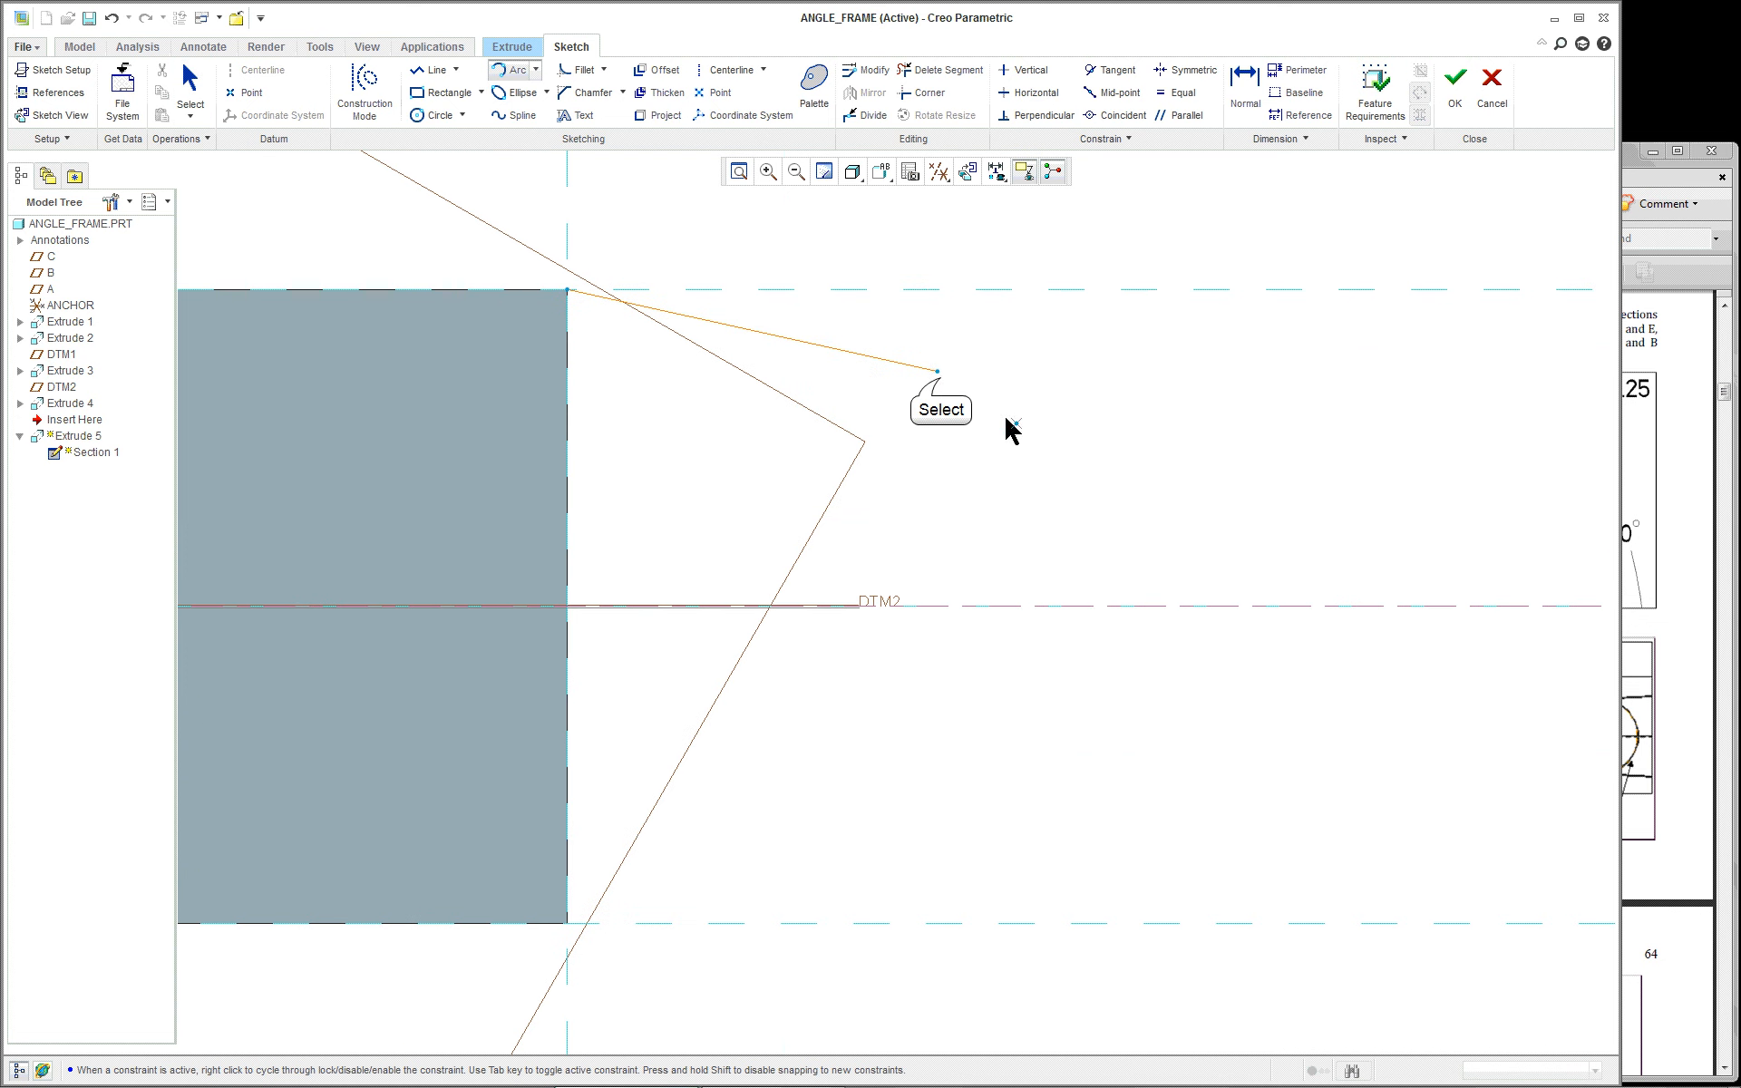
left_click(939, 373)
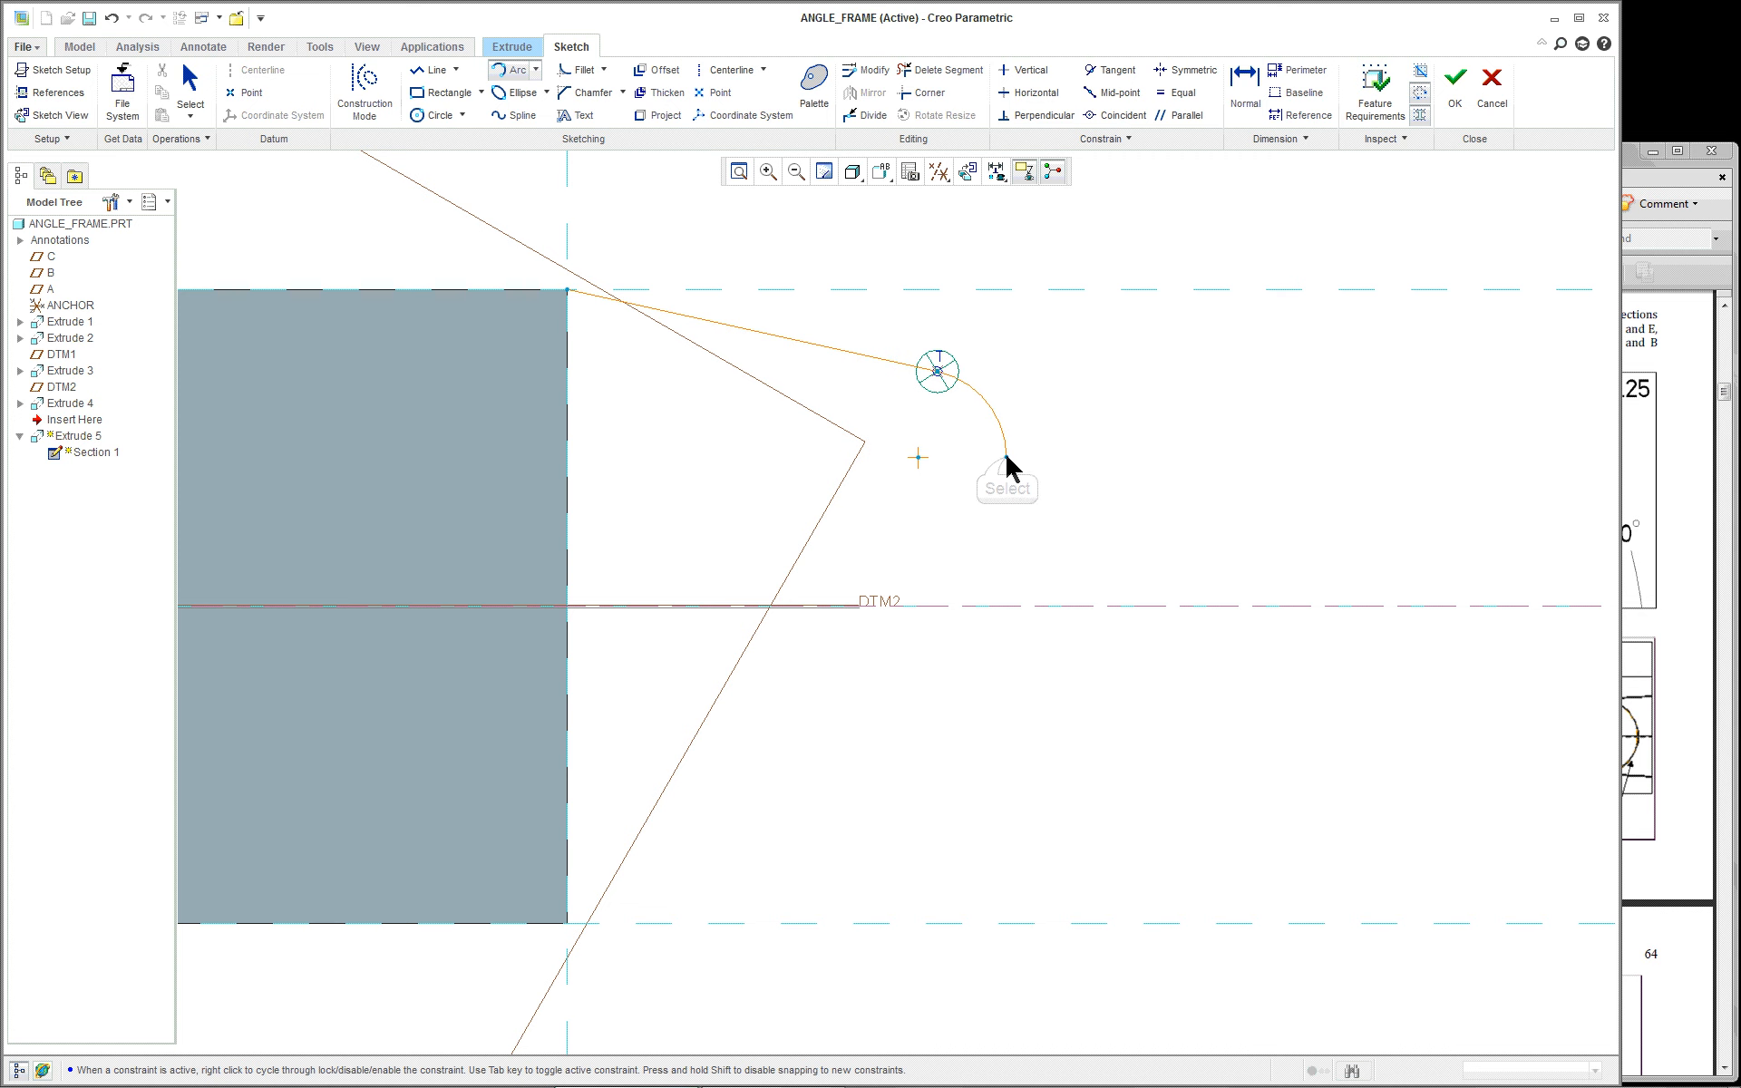
left_click(1006, 458)
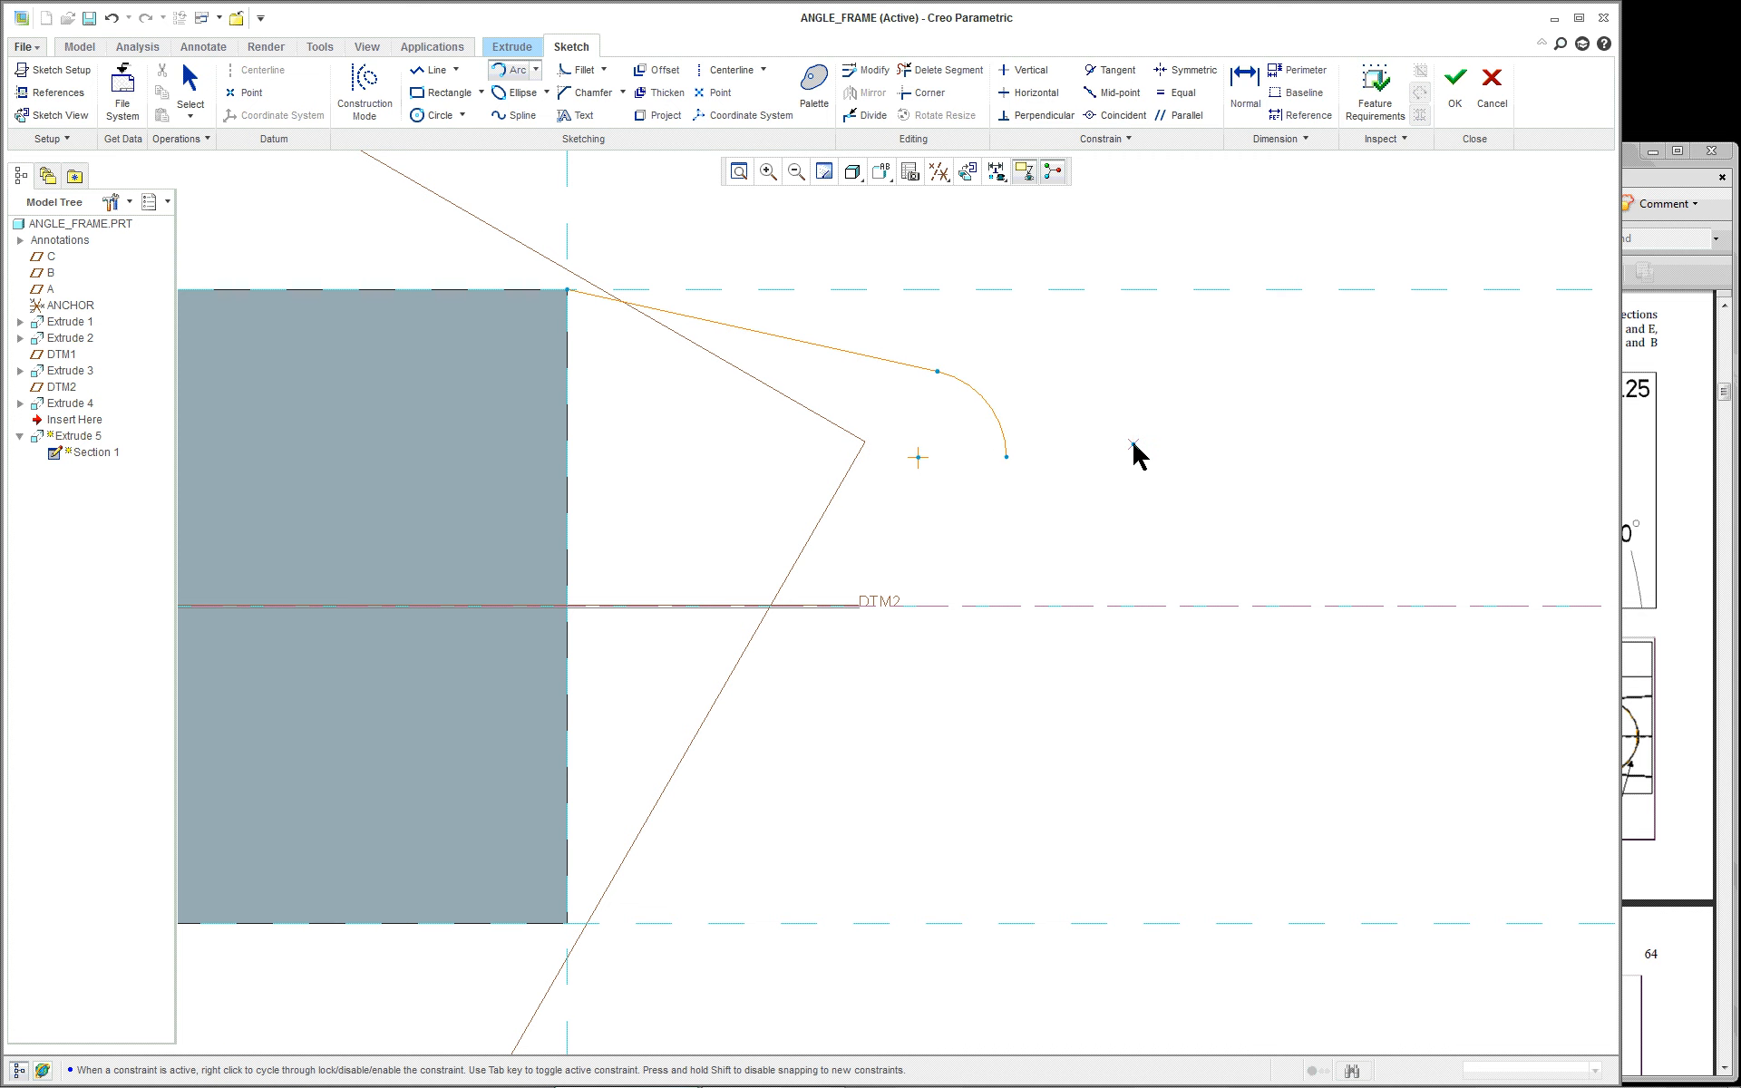
middle_click(1147, 466)
scroll(1146, 467, "down", 1)
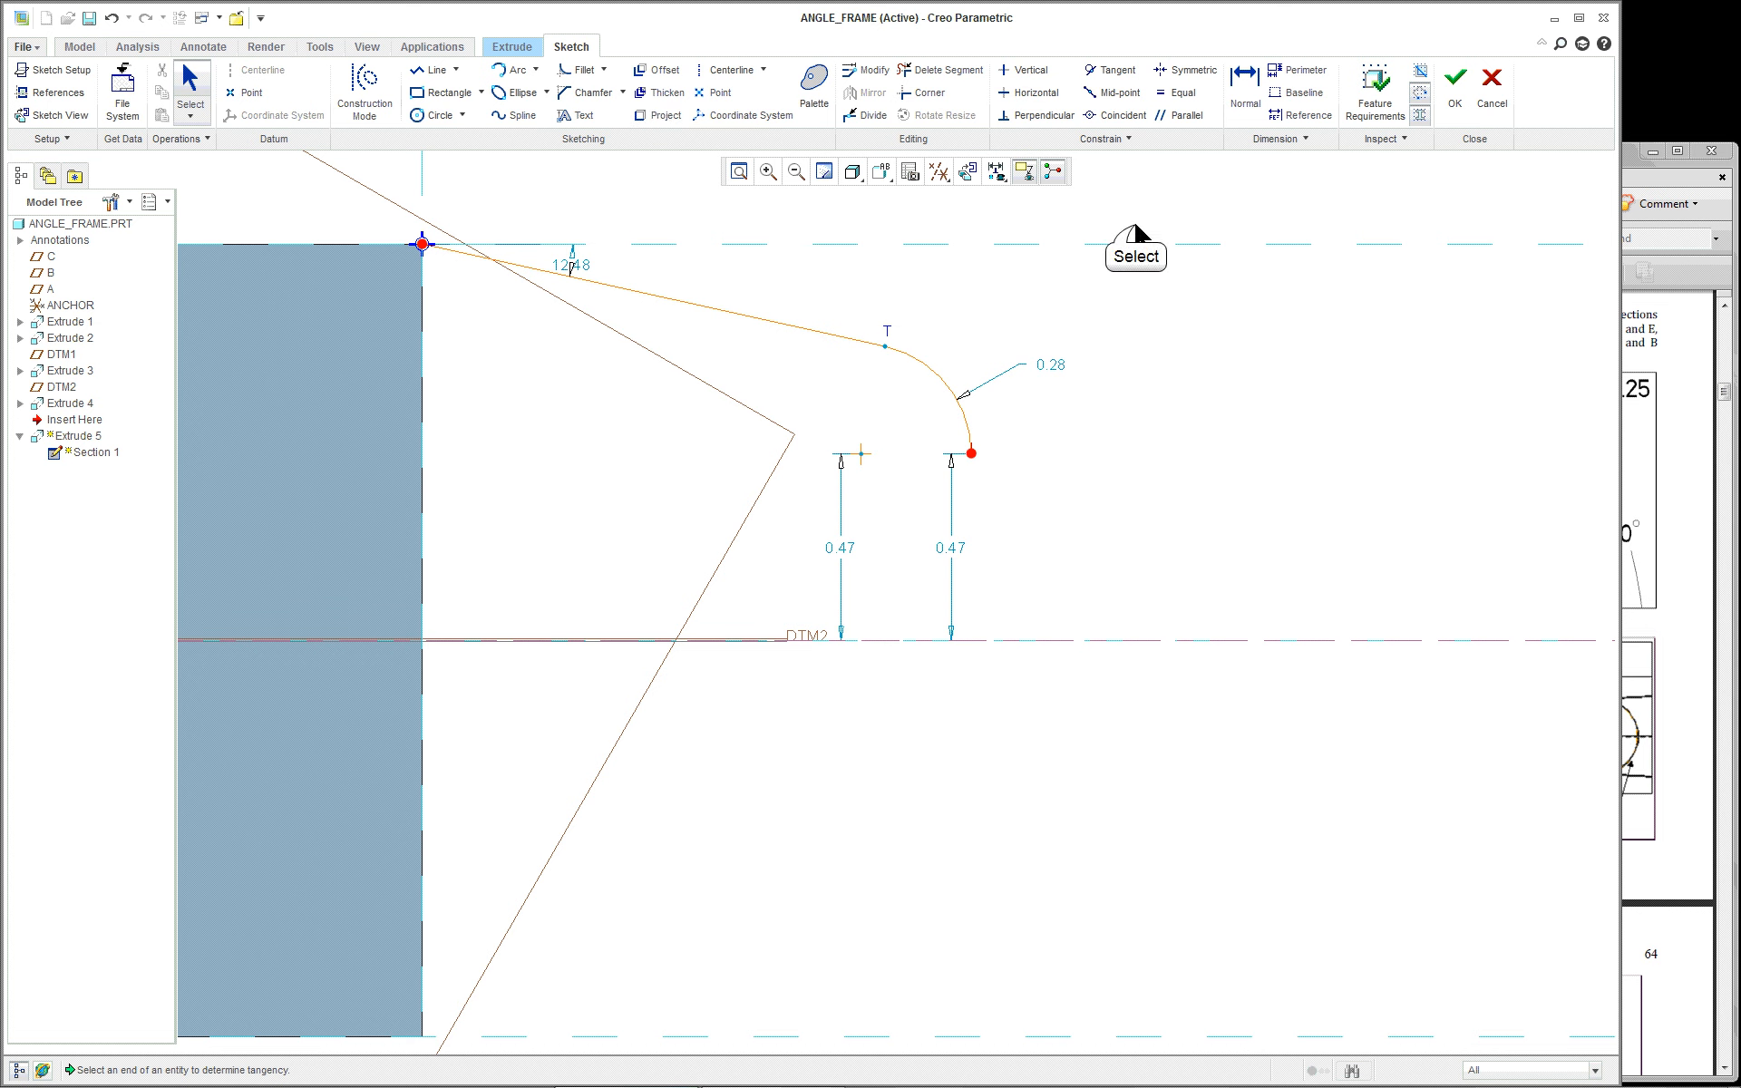
left_click(1100, 117)
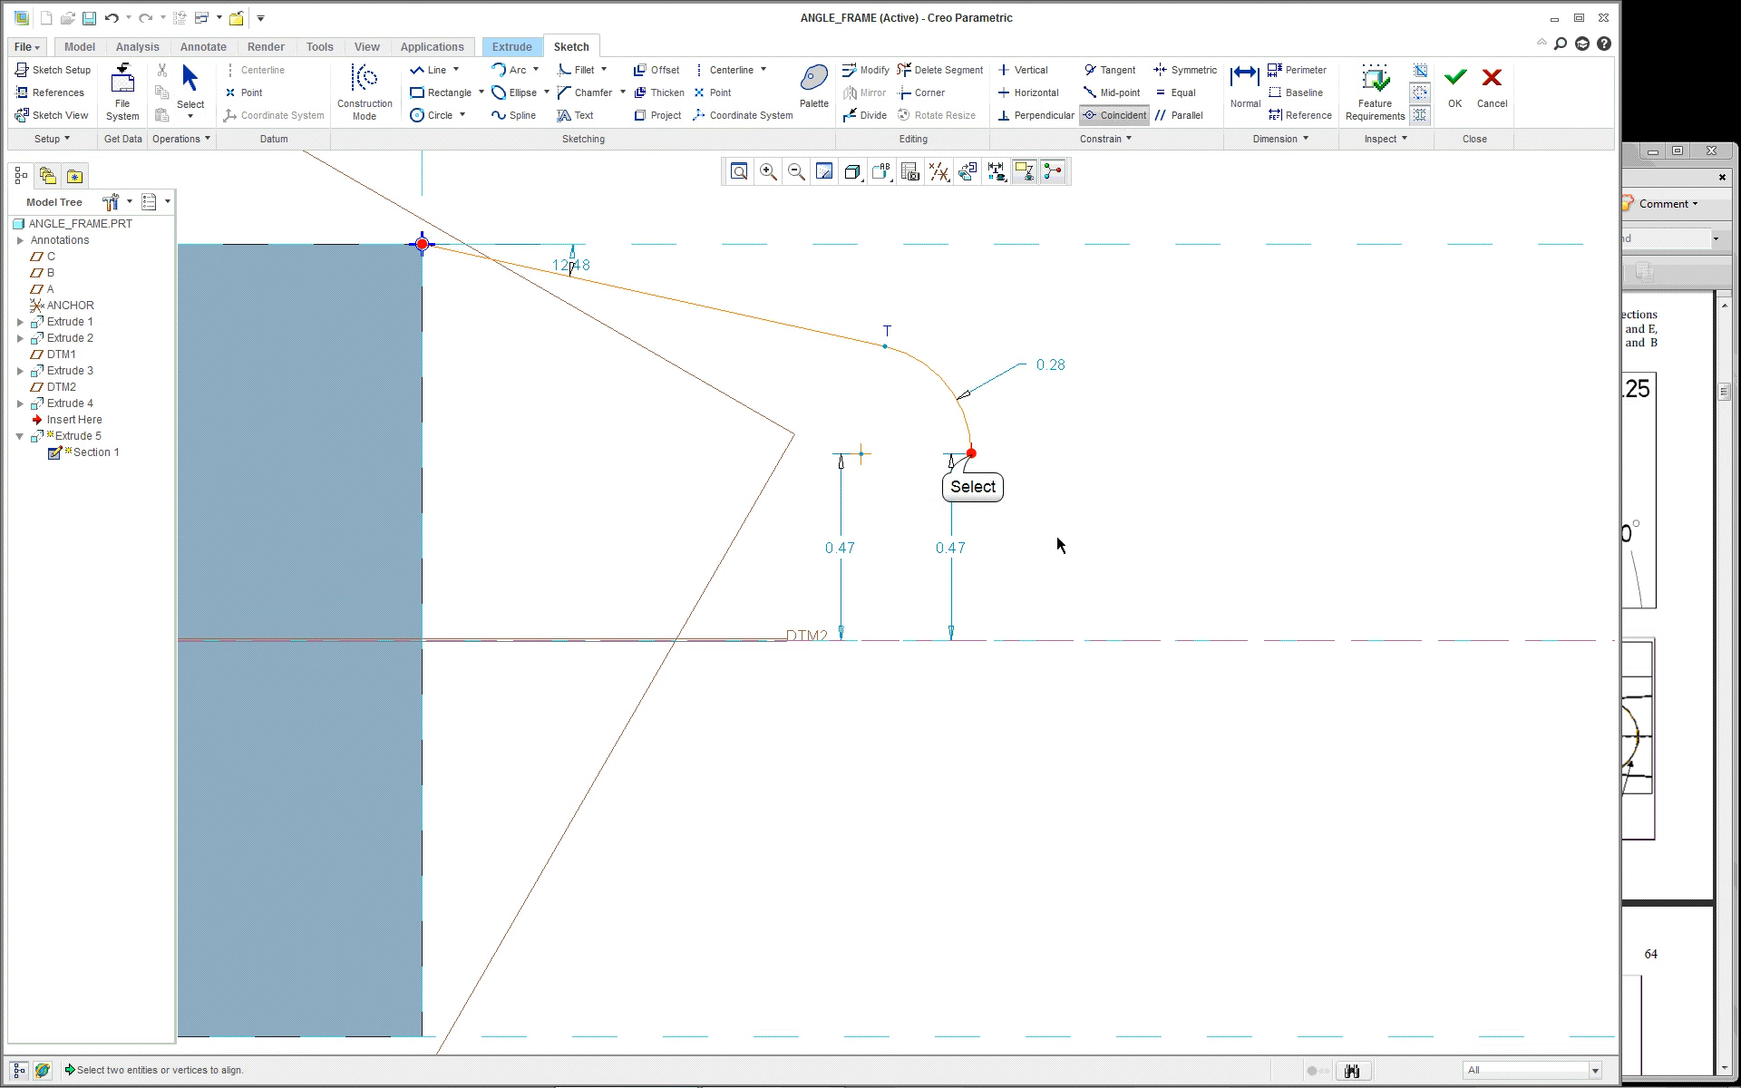
left_click(973, 456)
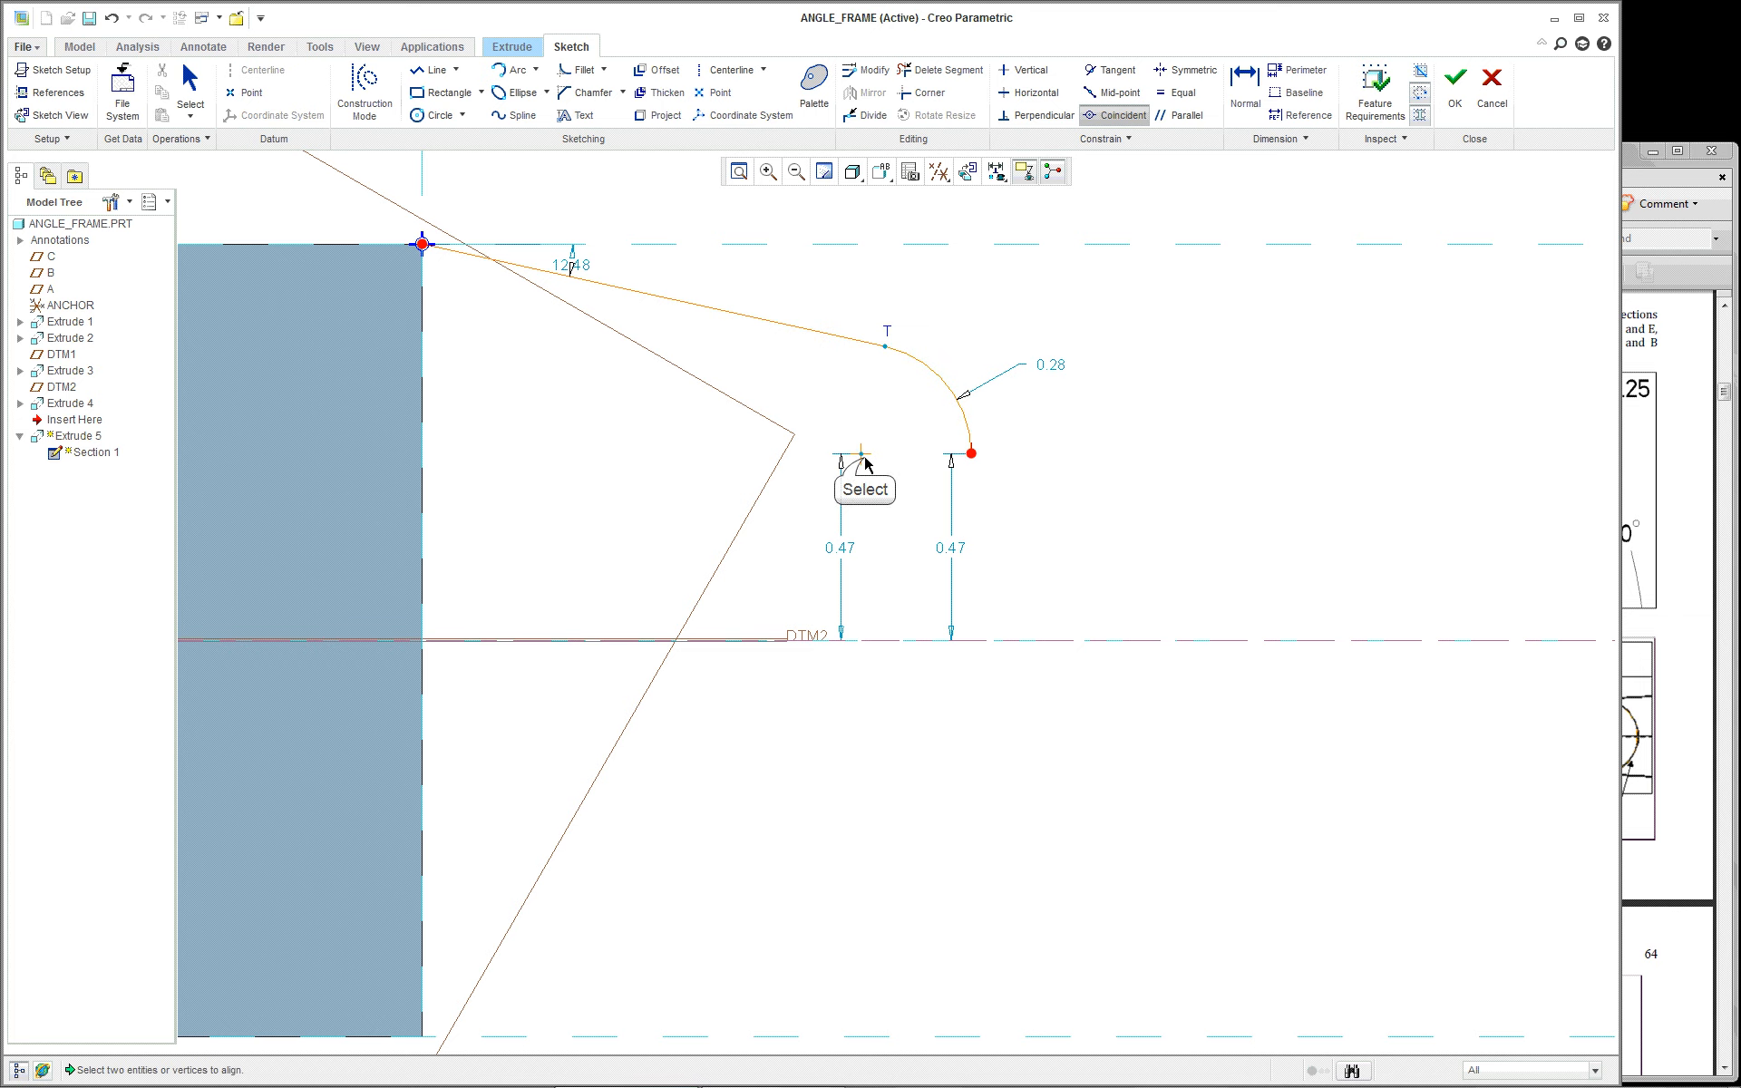
scroll(1086, 485, "up", 1)
scroll(1085, 485, "down", 1)
scroll(1085, 485, "up", 1)
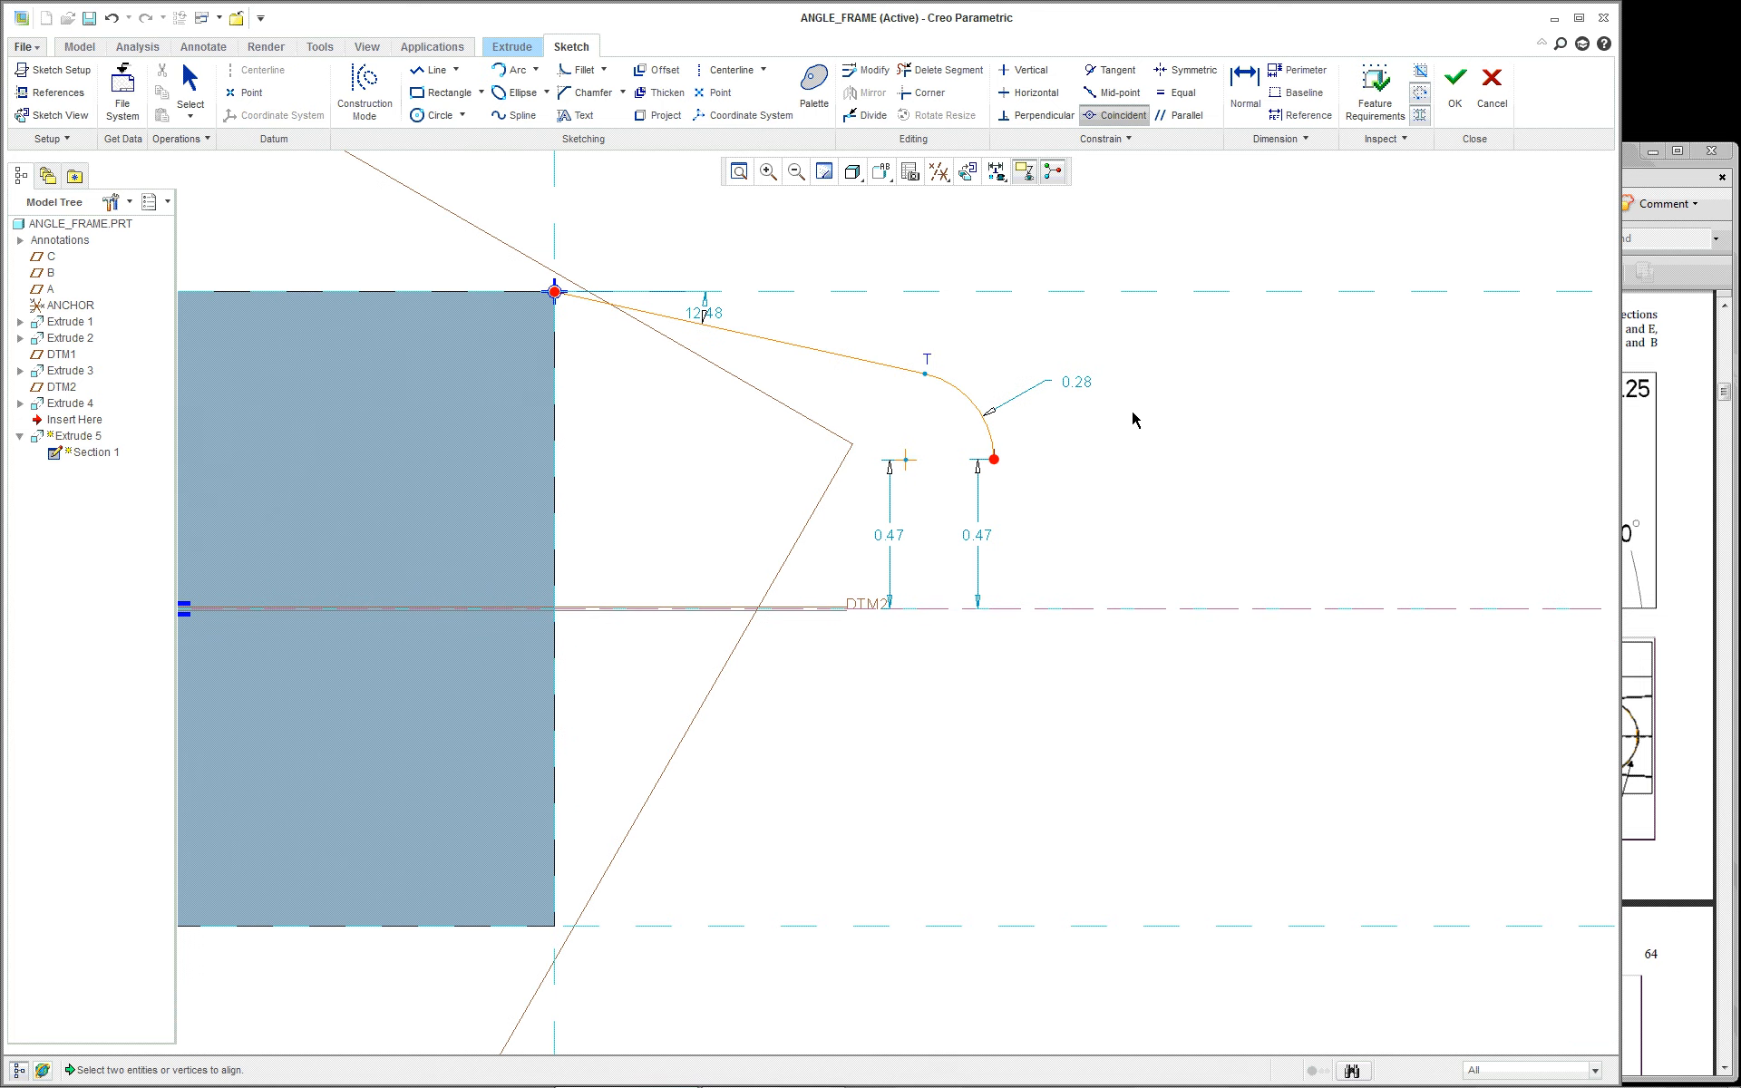
right_click(1086, 426)
scroll(1083, 421, "down", 1)
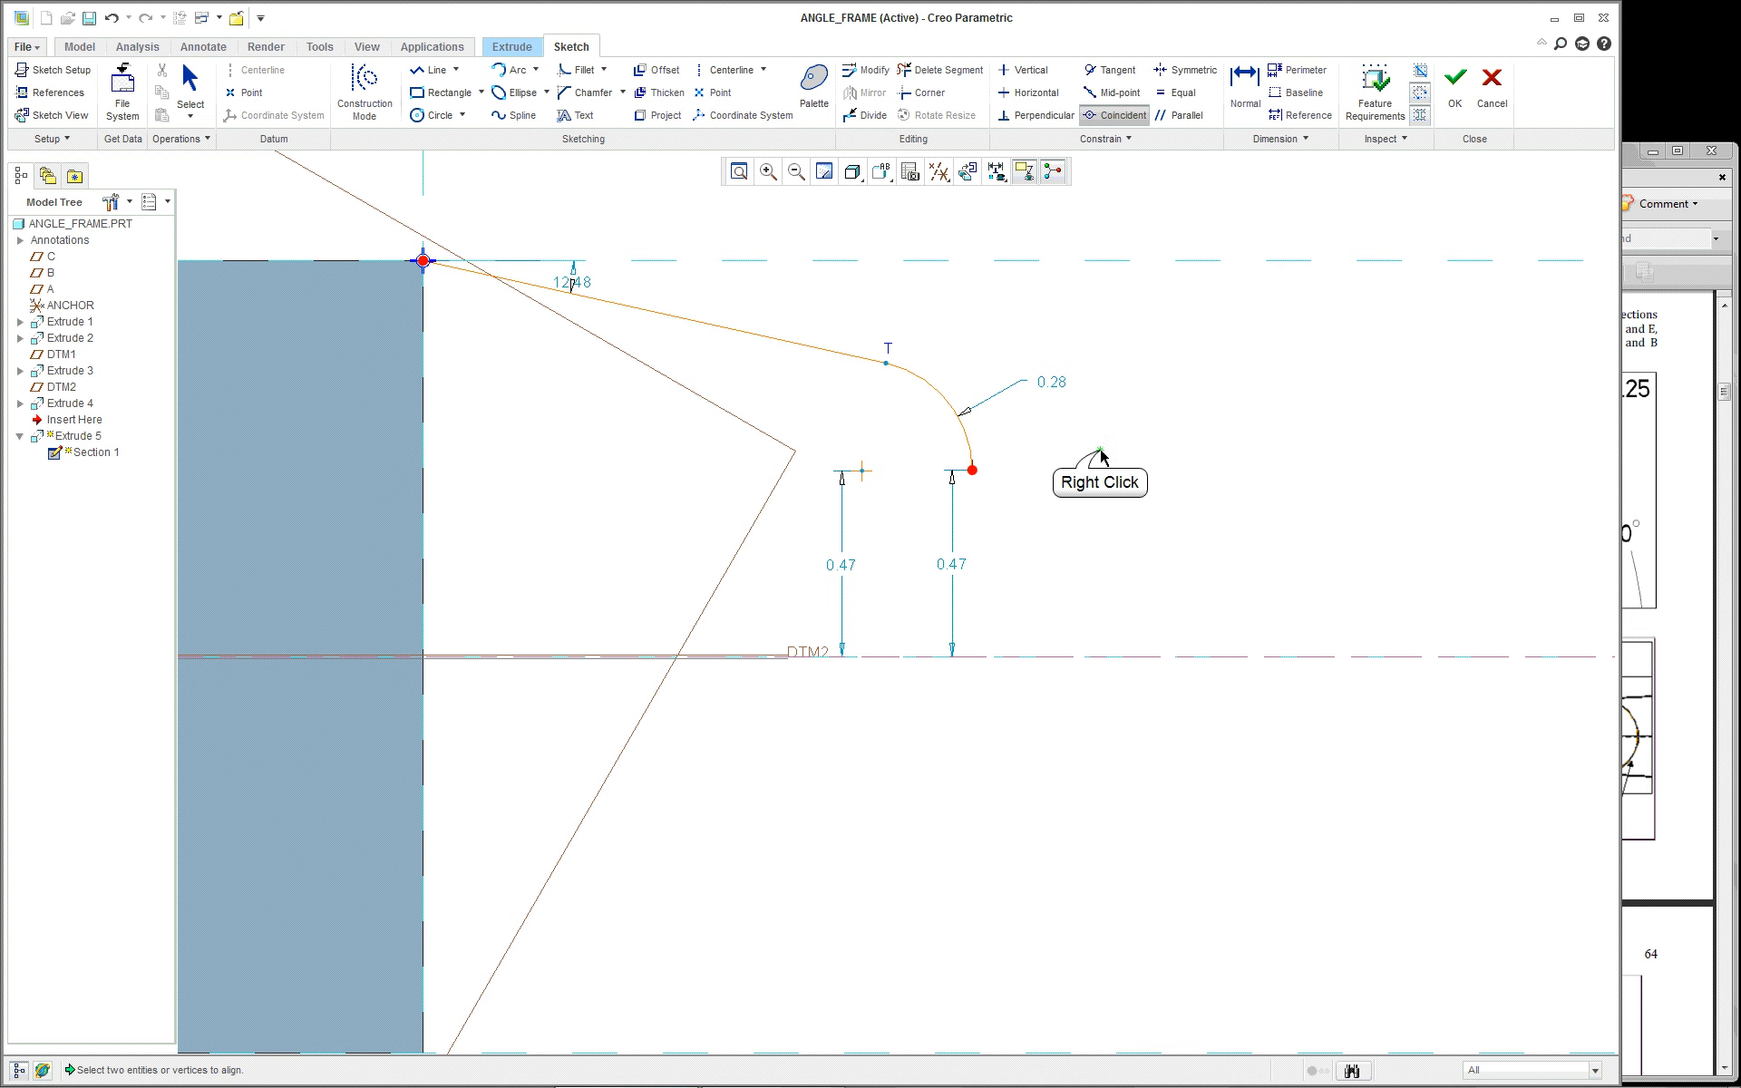
Step: Draw a line about 0.67 long from the arc's lower end inward through the arc's center, perpendicular to the arc
right_click(1100, 451)
left_click(1166, 519)
left_click(973, 471)
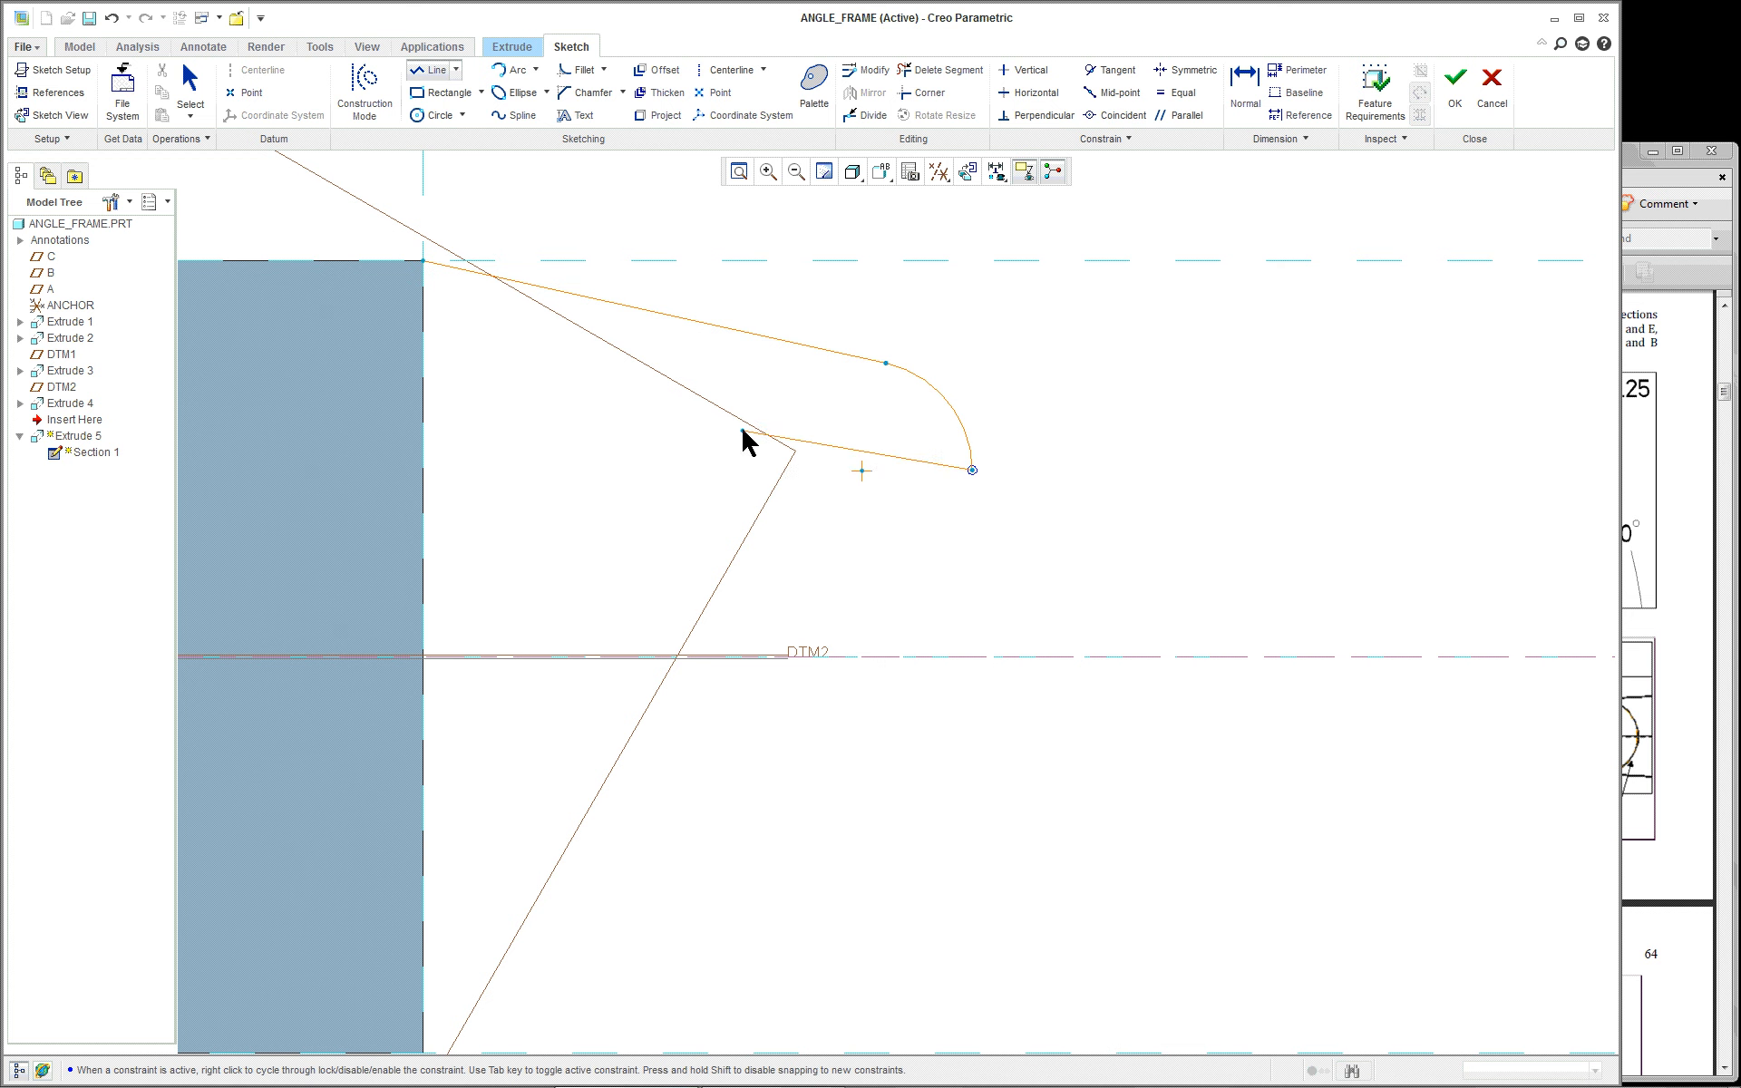
left_click(706, 451)
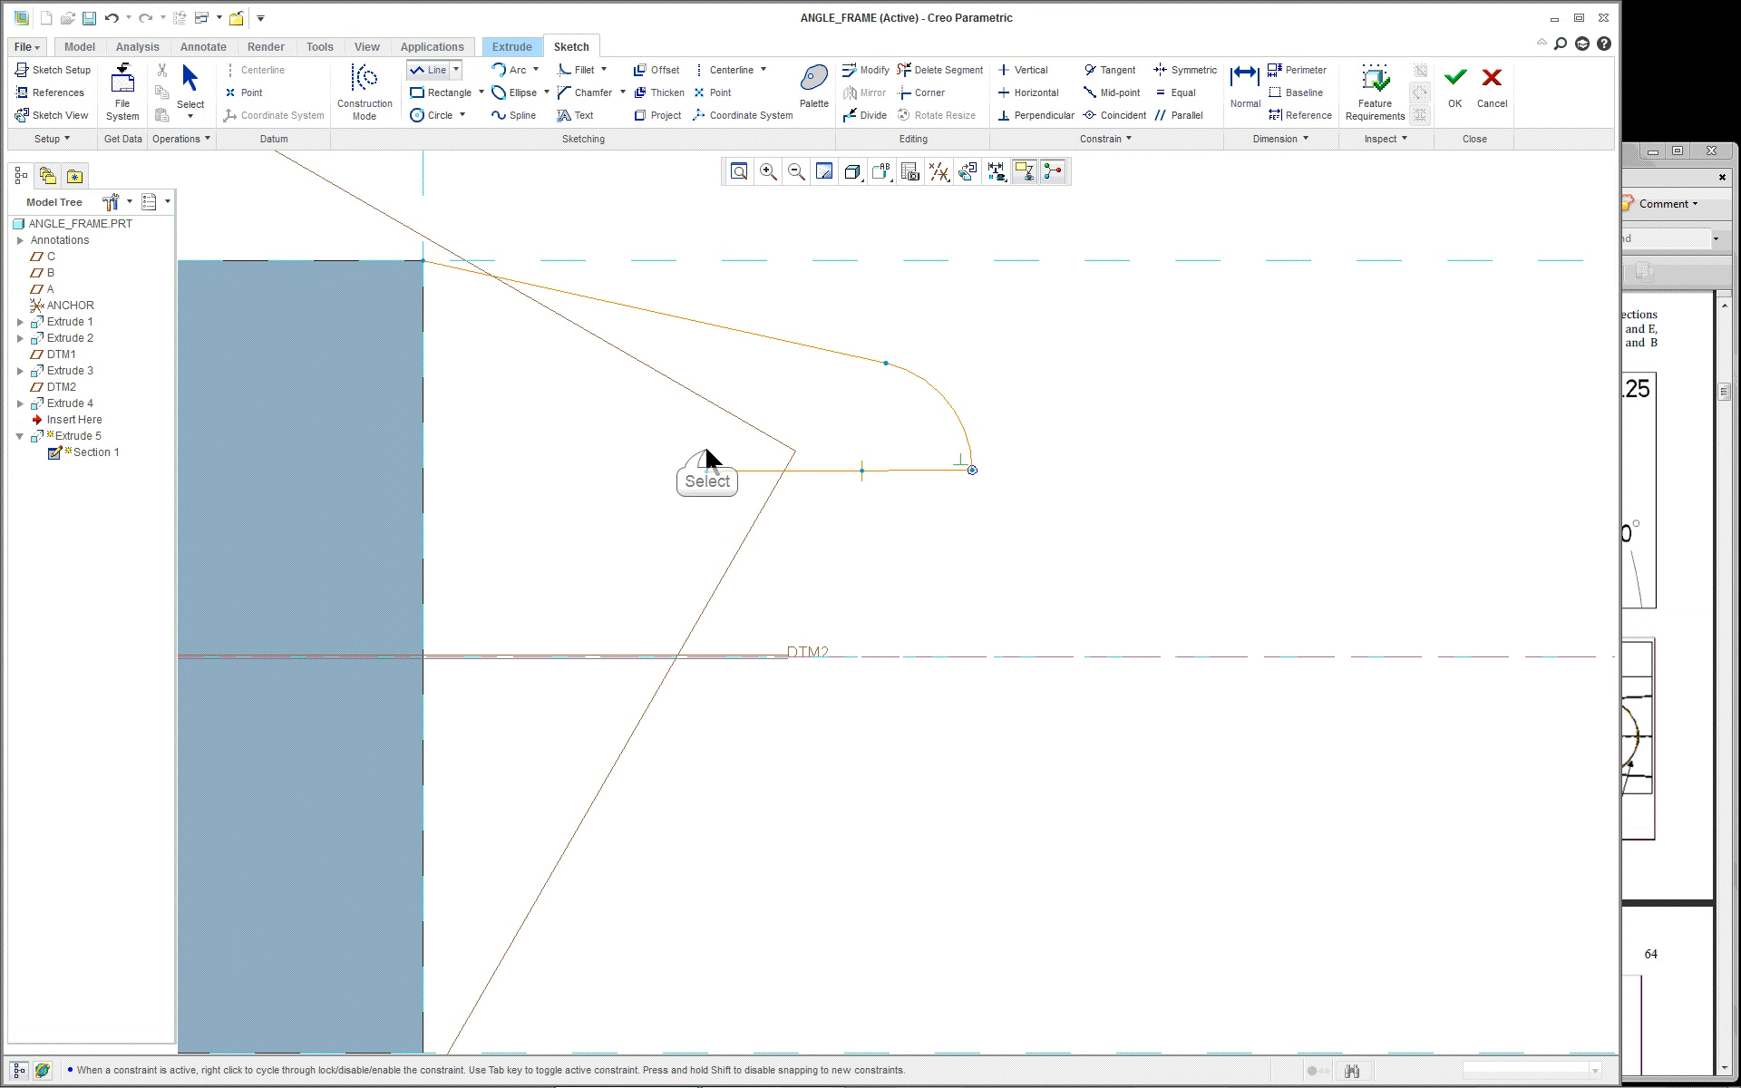
middle_click(977, 497)
middle_click(1044, 497)
scroll(1045, 497, "up", 2)
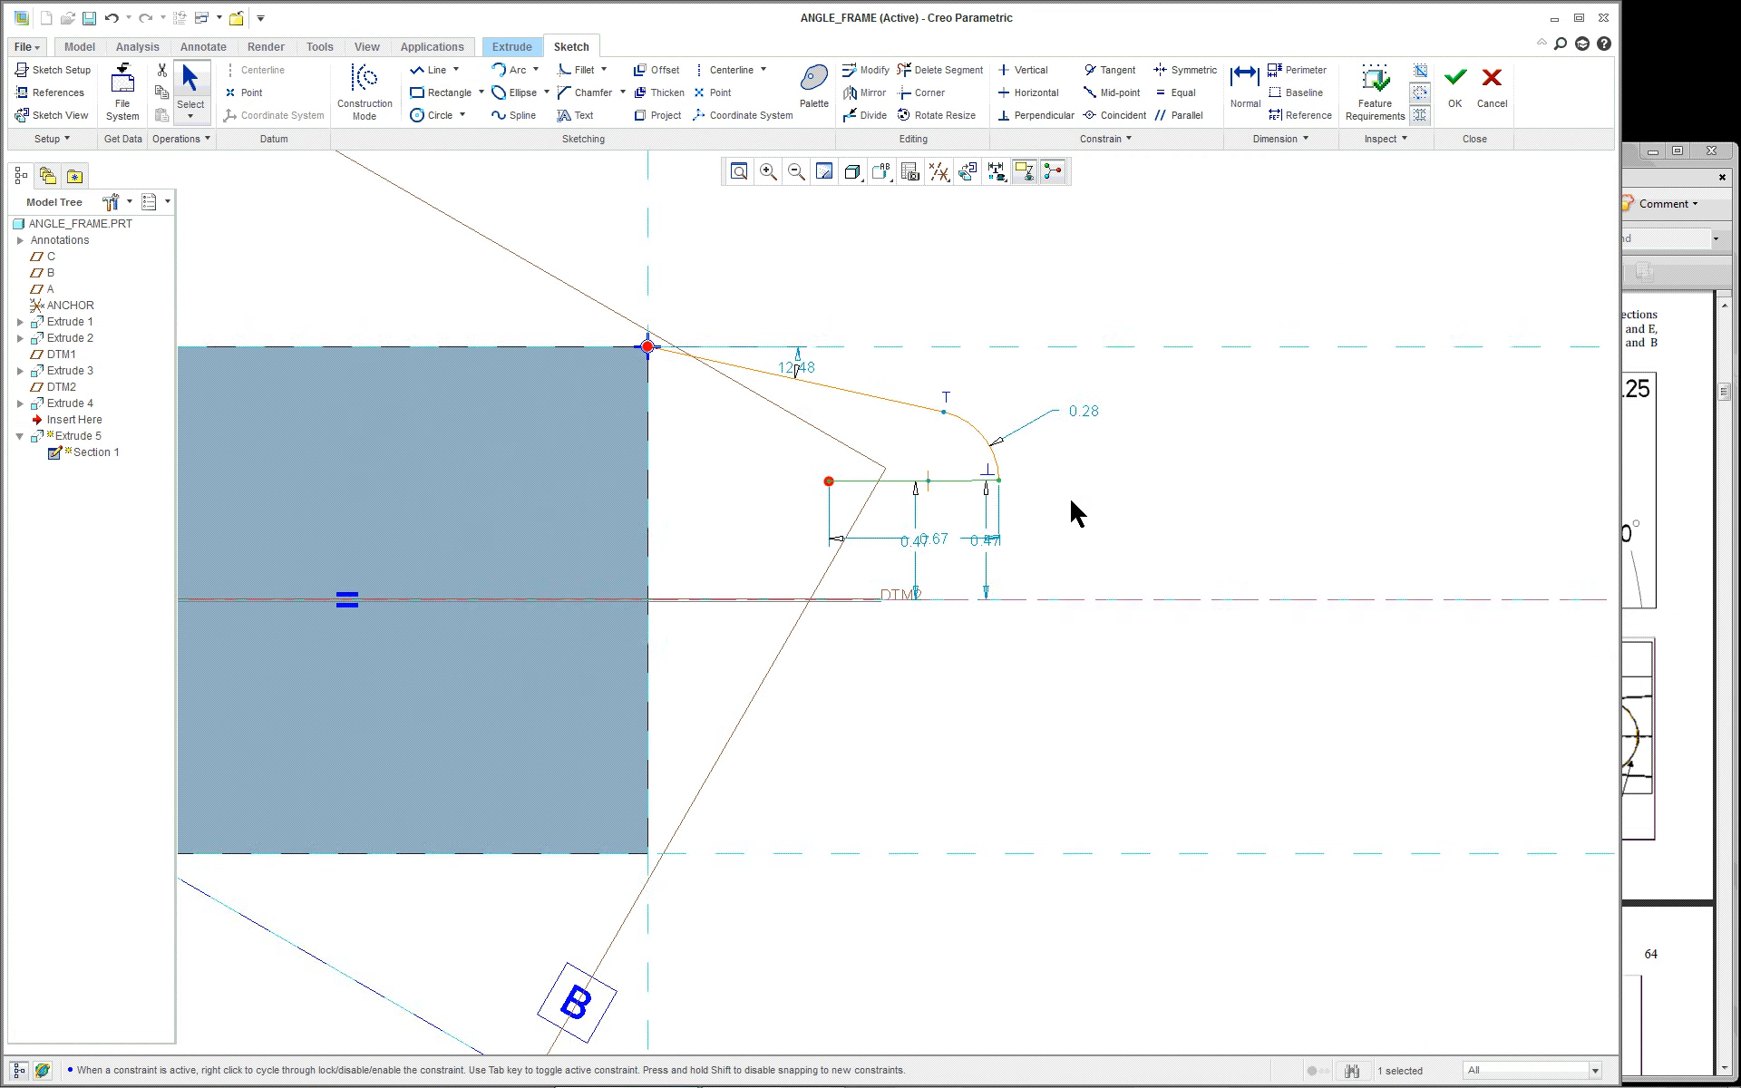
scroll(1070, 498, "down", 1)
scroll(1070, 497, "down", 1)
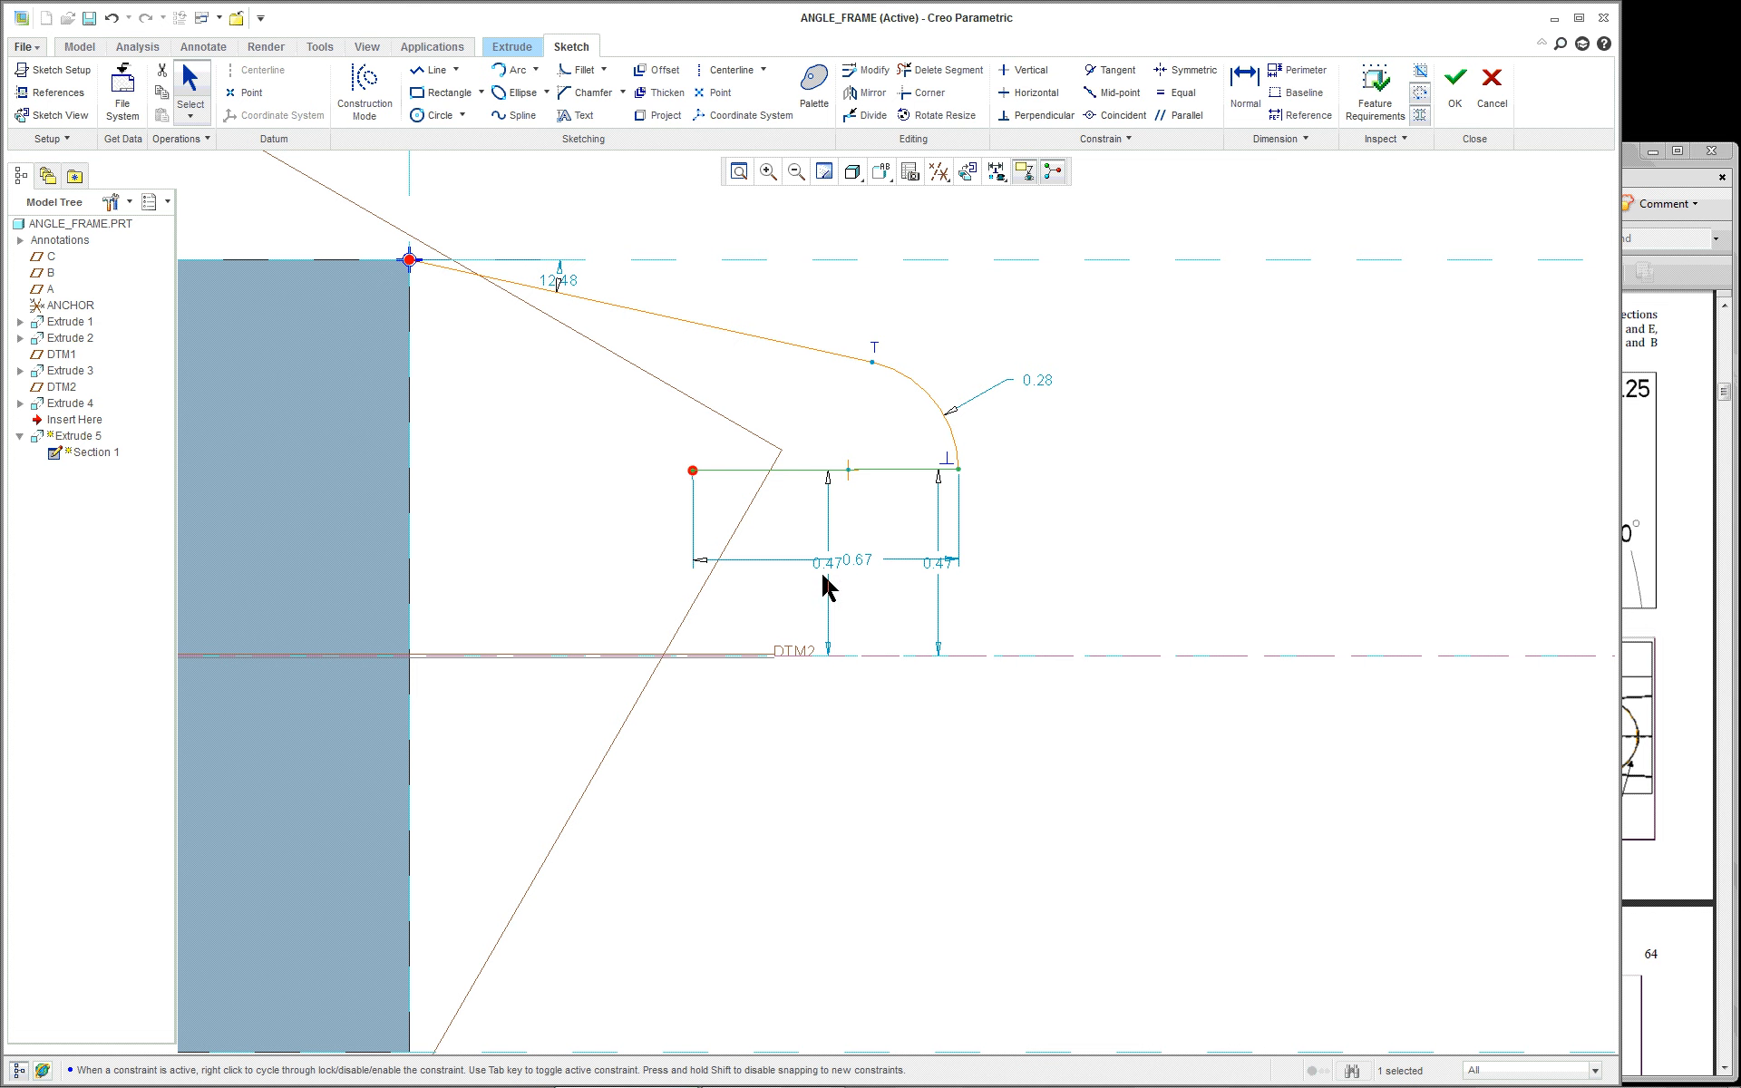
Step: Move the inner line's free end outward to about 0.44 above DTM2 and constrain the line to be horizontal
left_click_drag(691, 469, 777, 482)
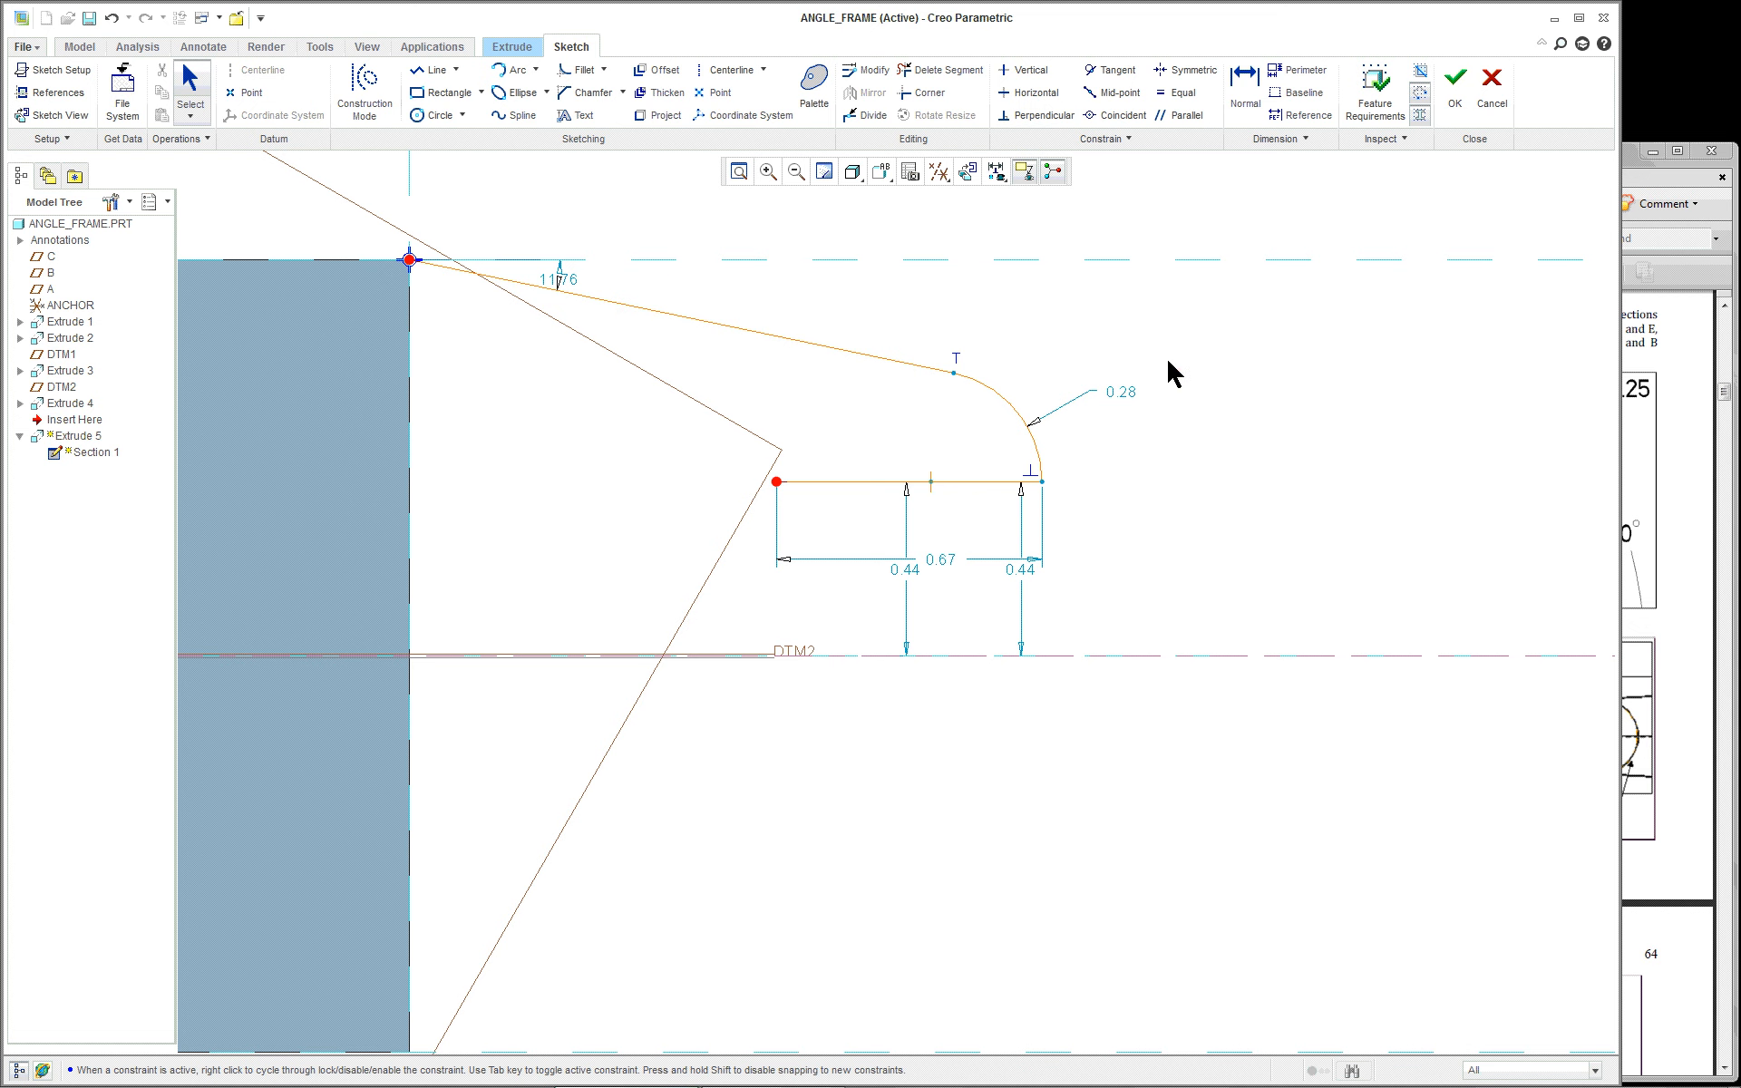
left_click(1030, 93)
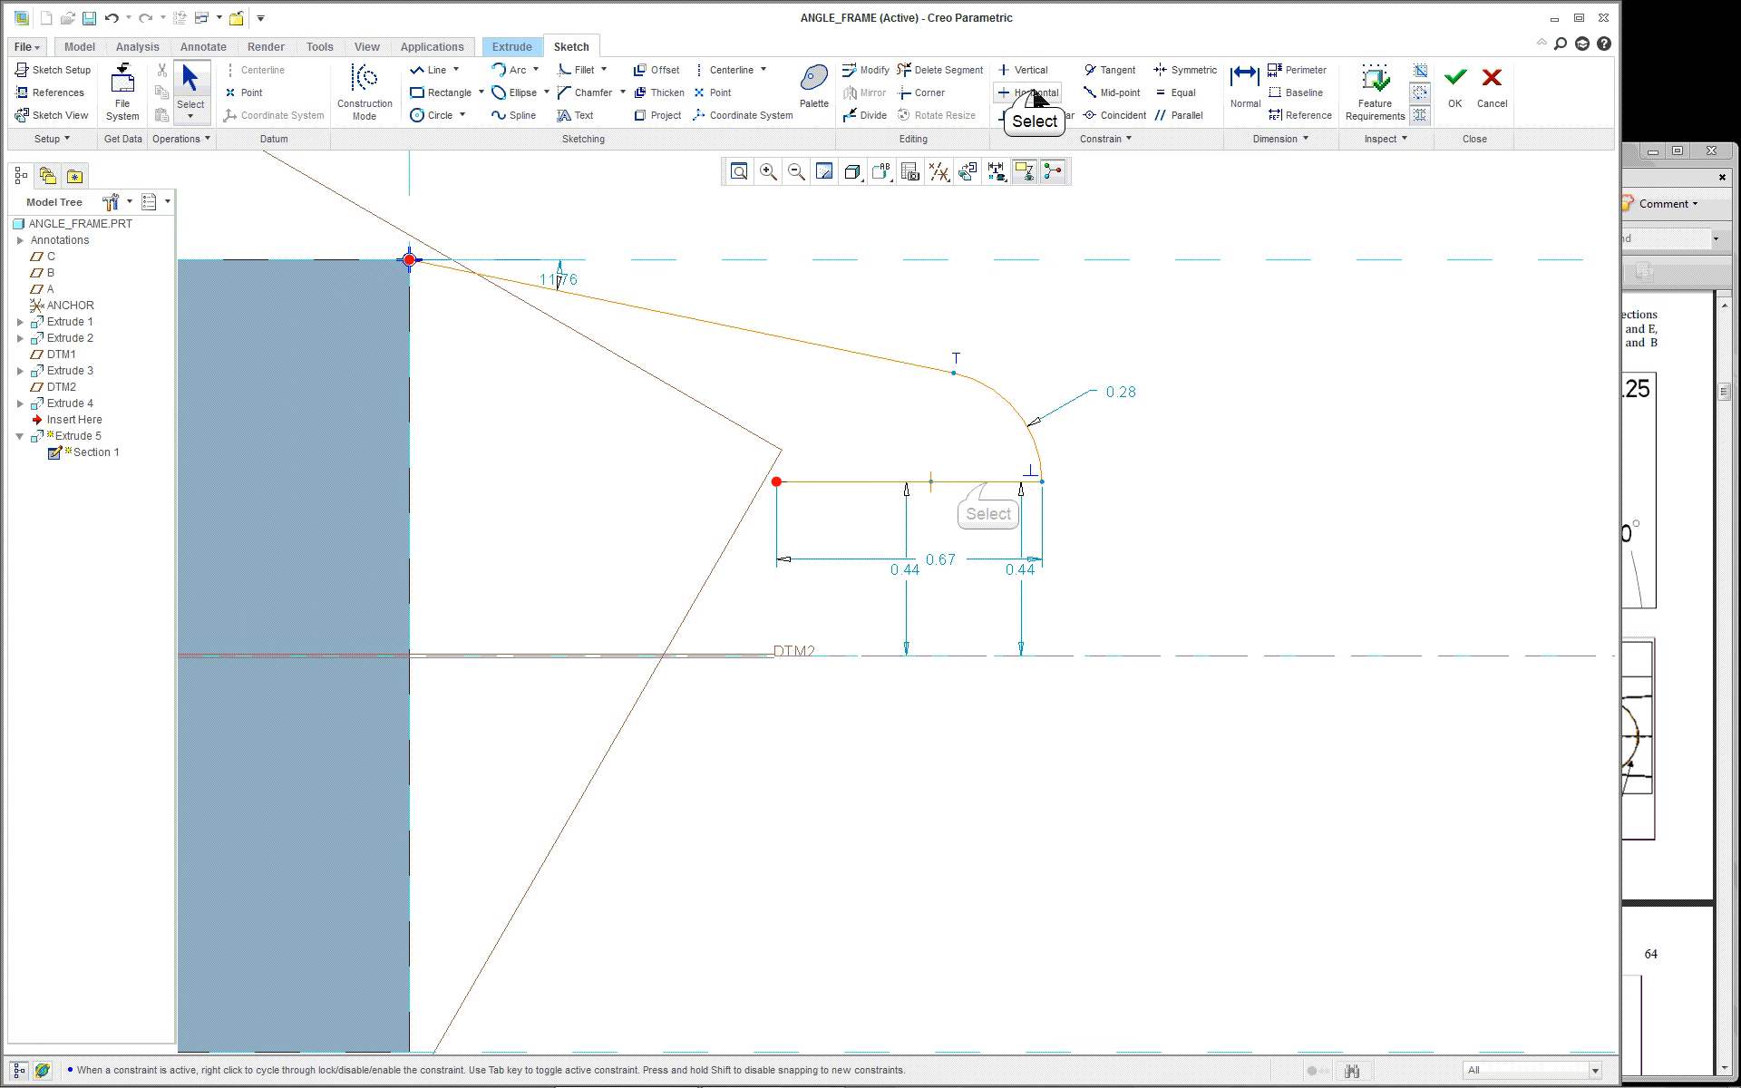
left_click(990, 483)
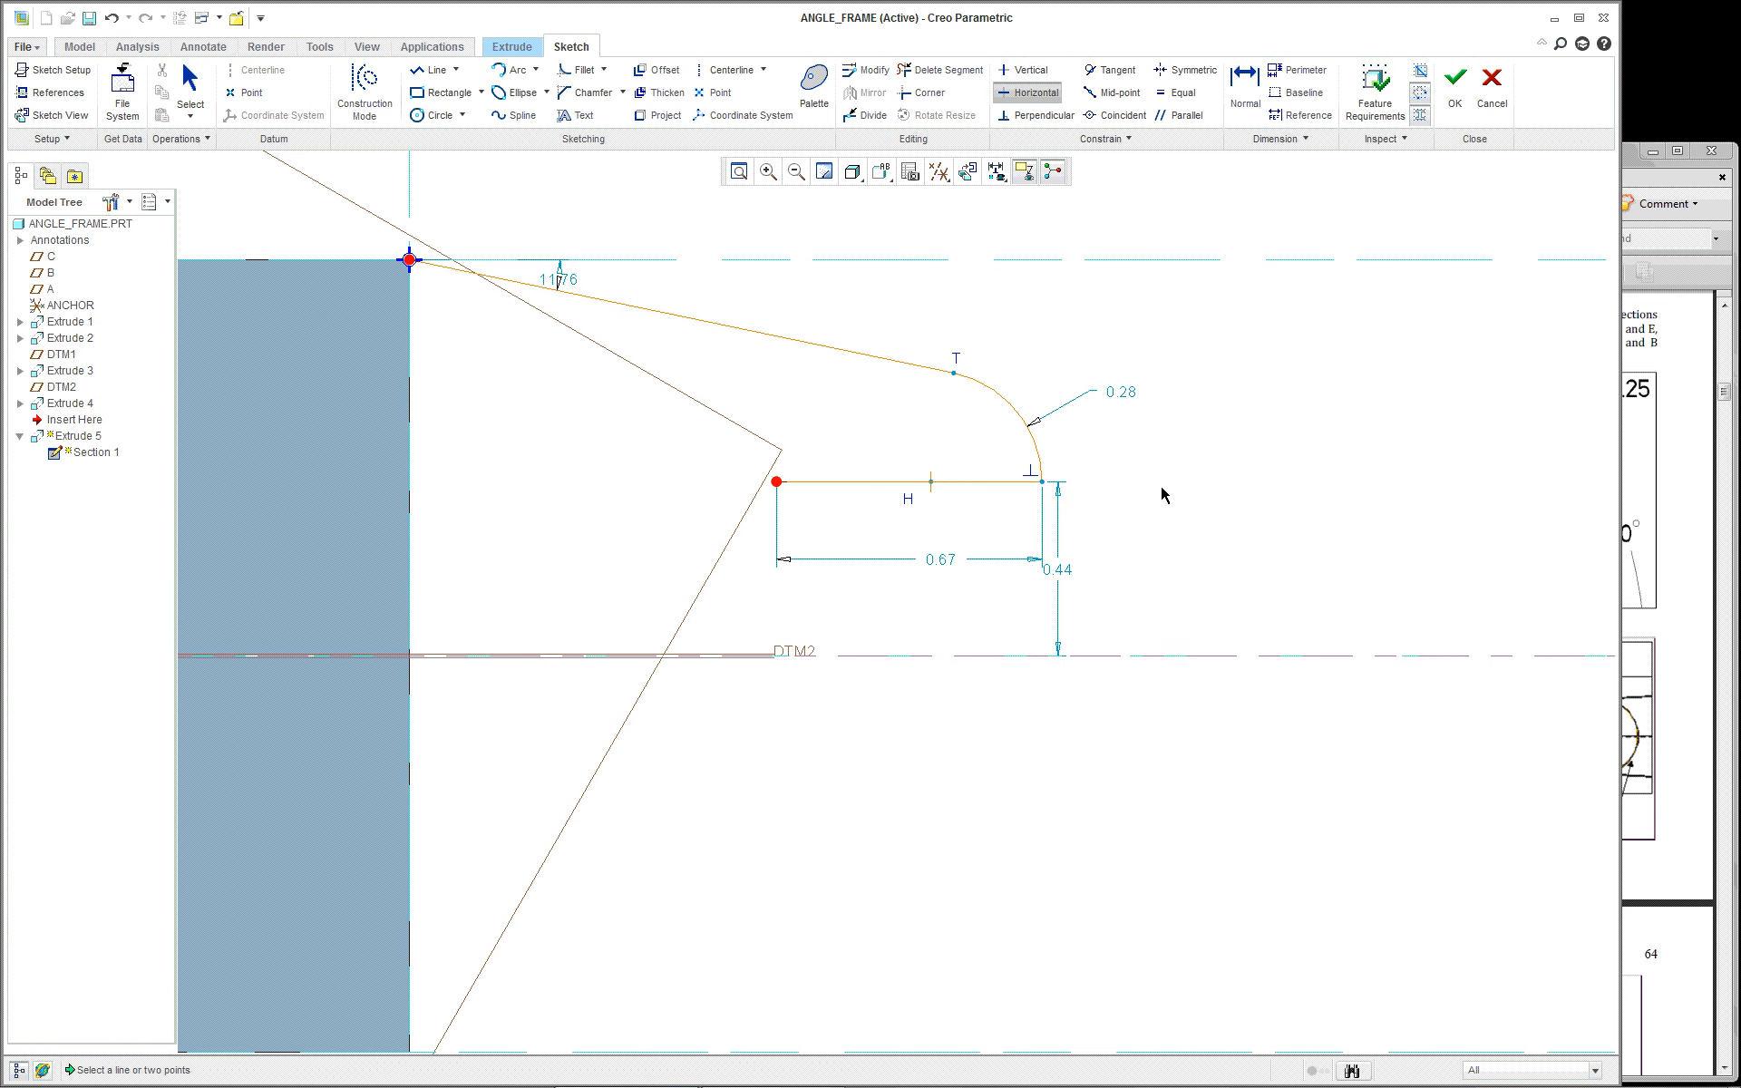
scroll(1164, 495, "down", 1)
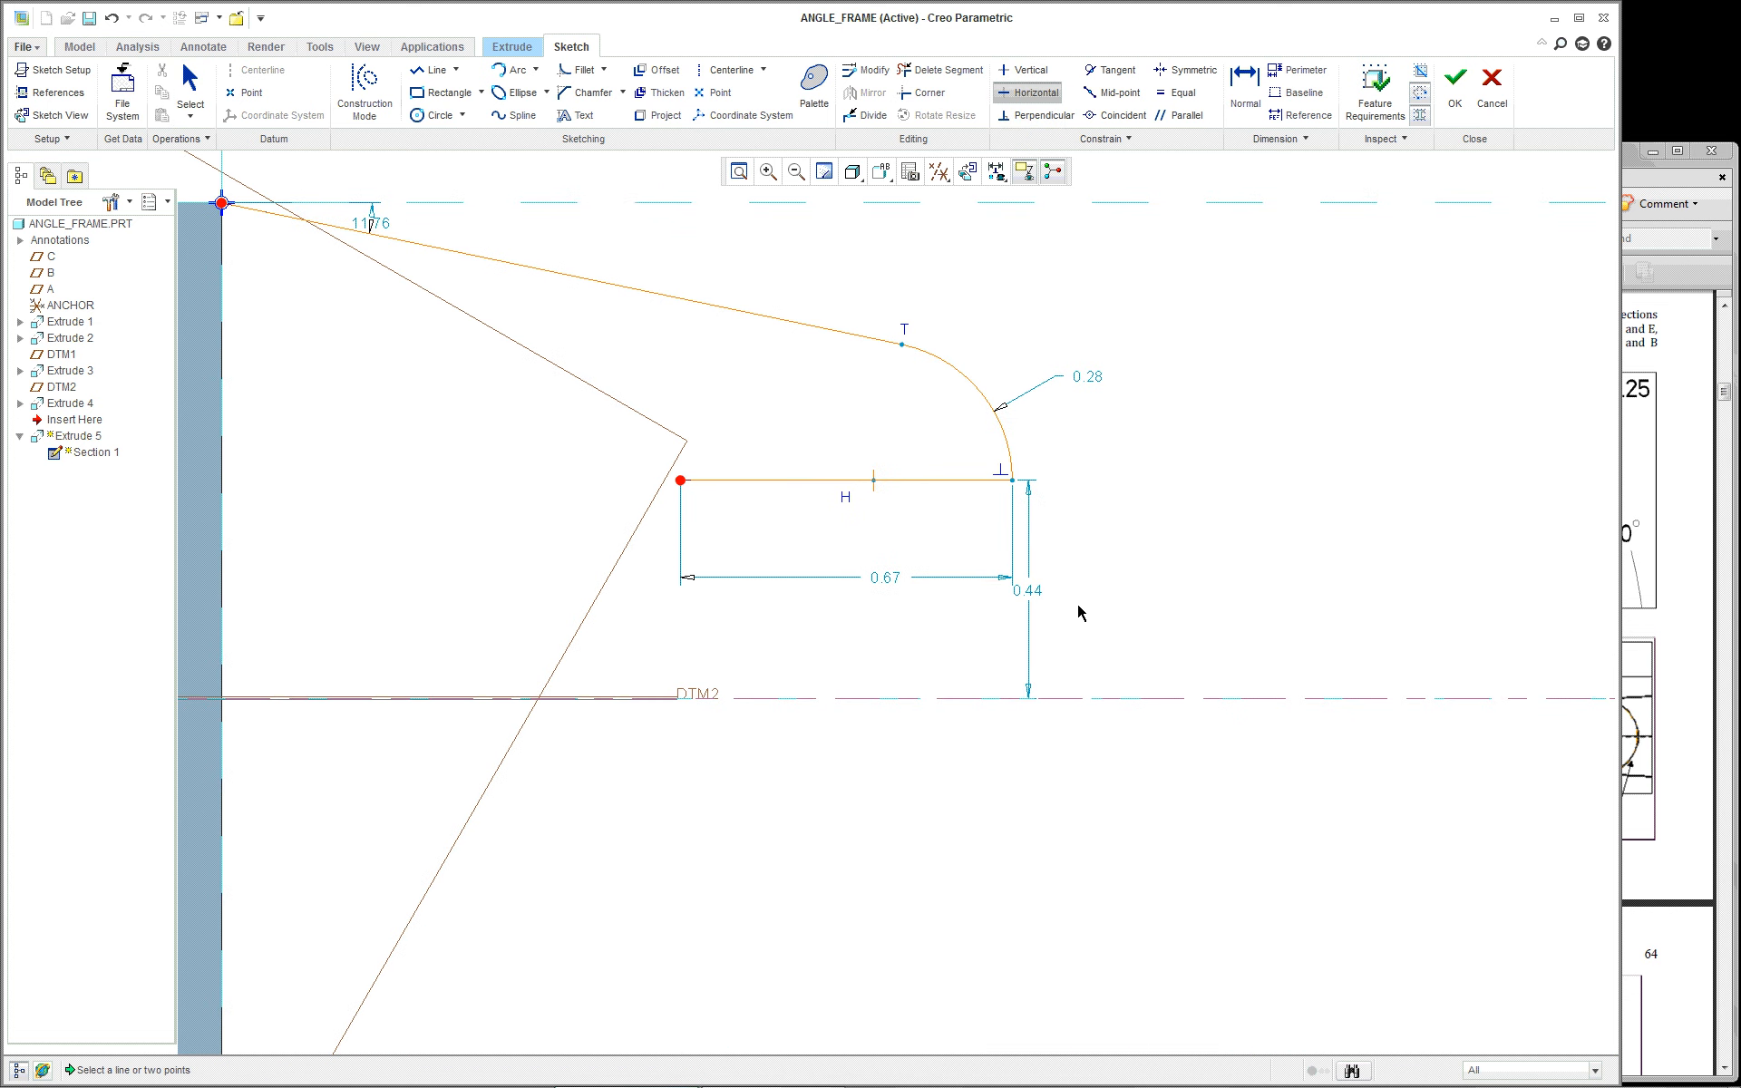
middle_click(1108, 585)
scroll(1076, 597, "up", 2)
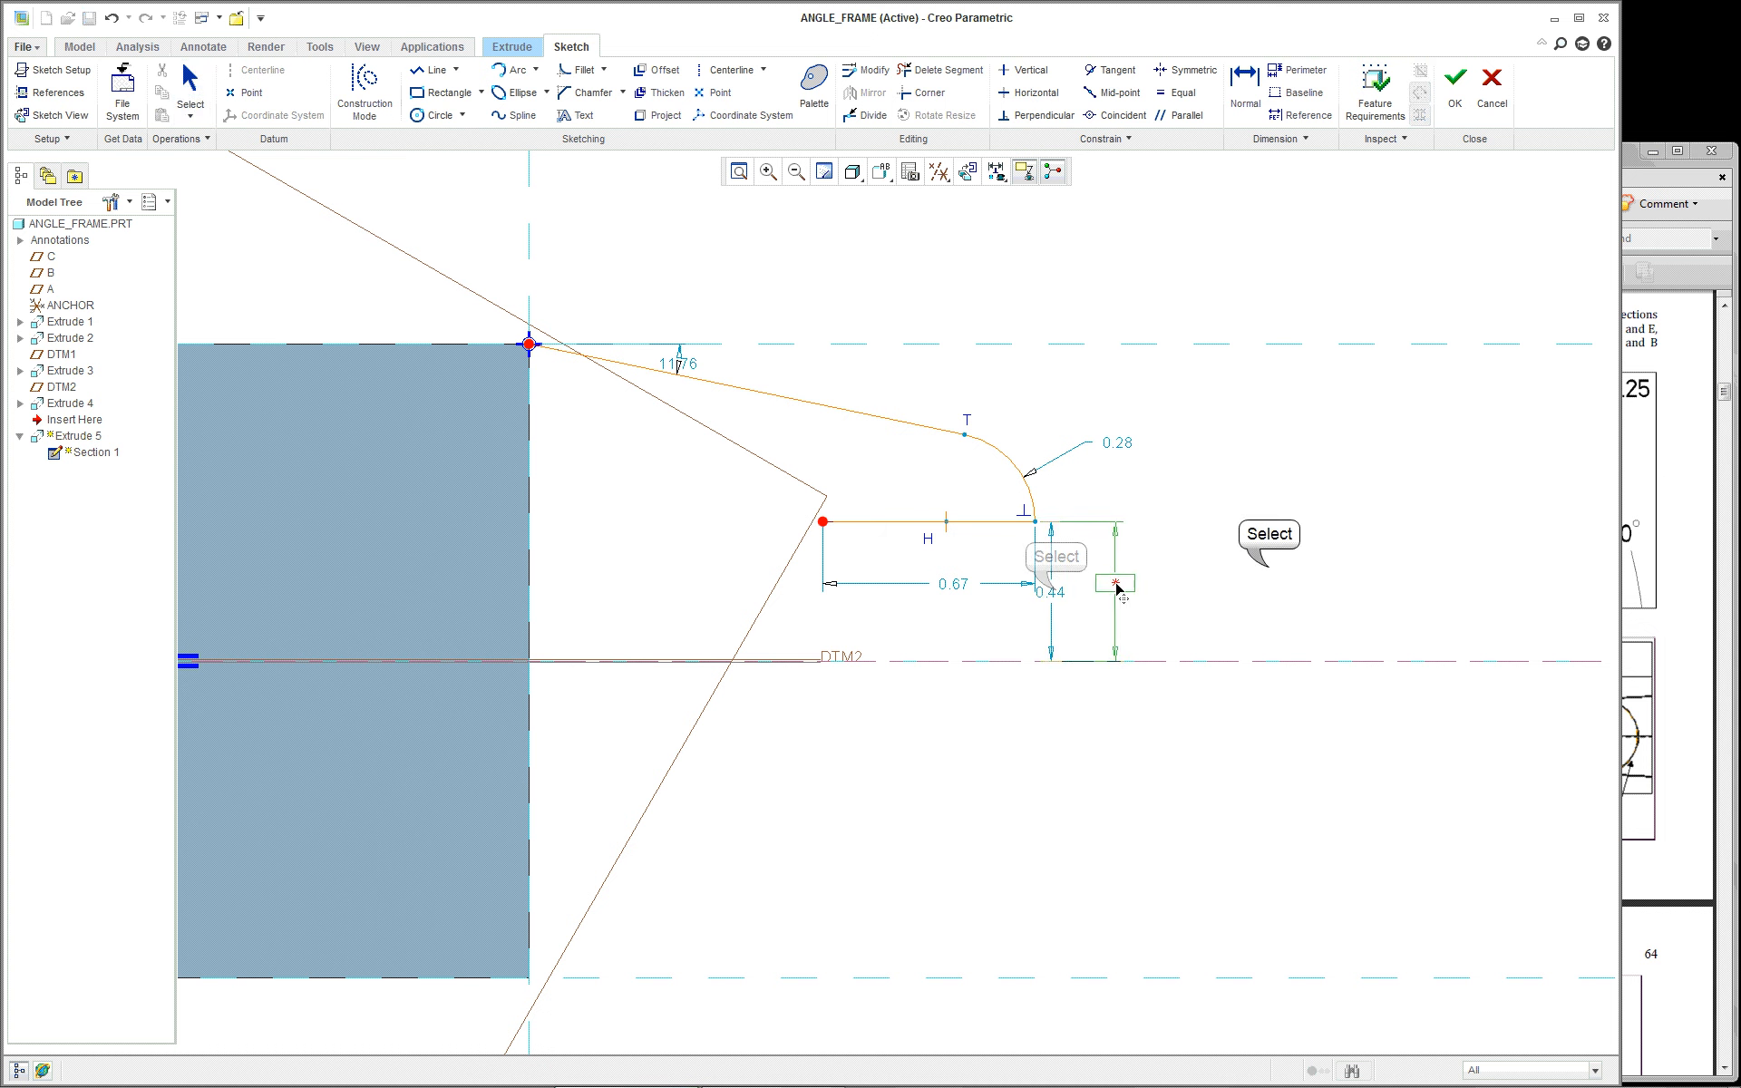
left_click_drag(1118, 589, 1117, 587)
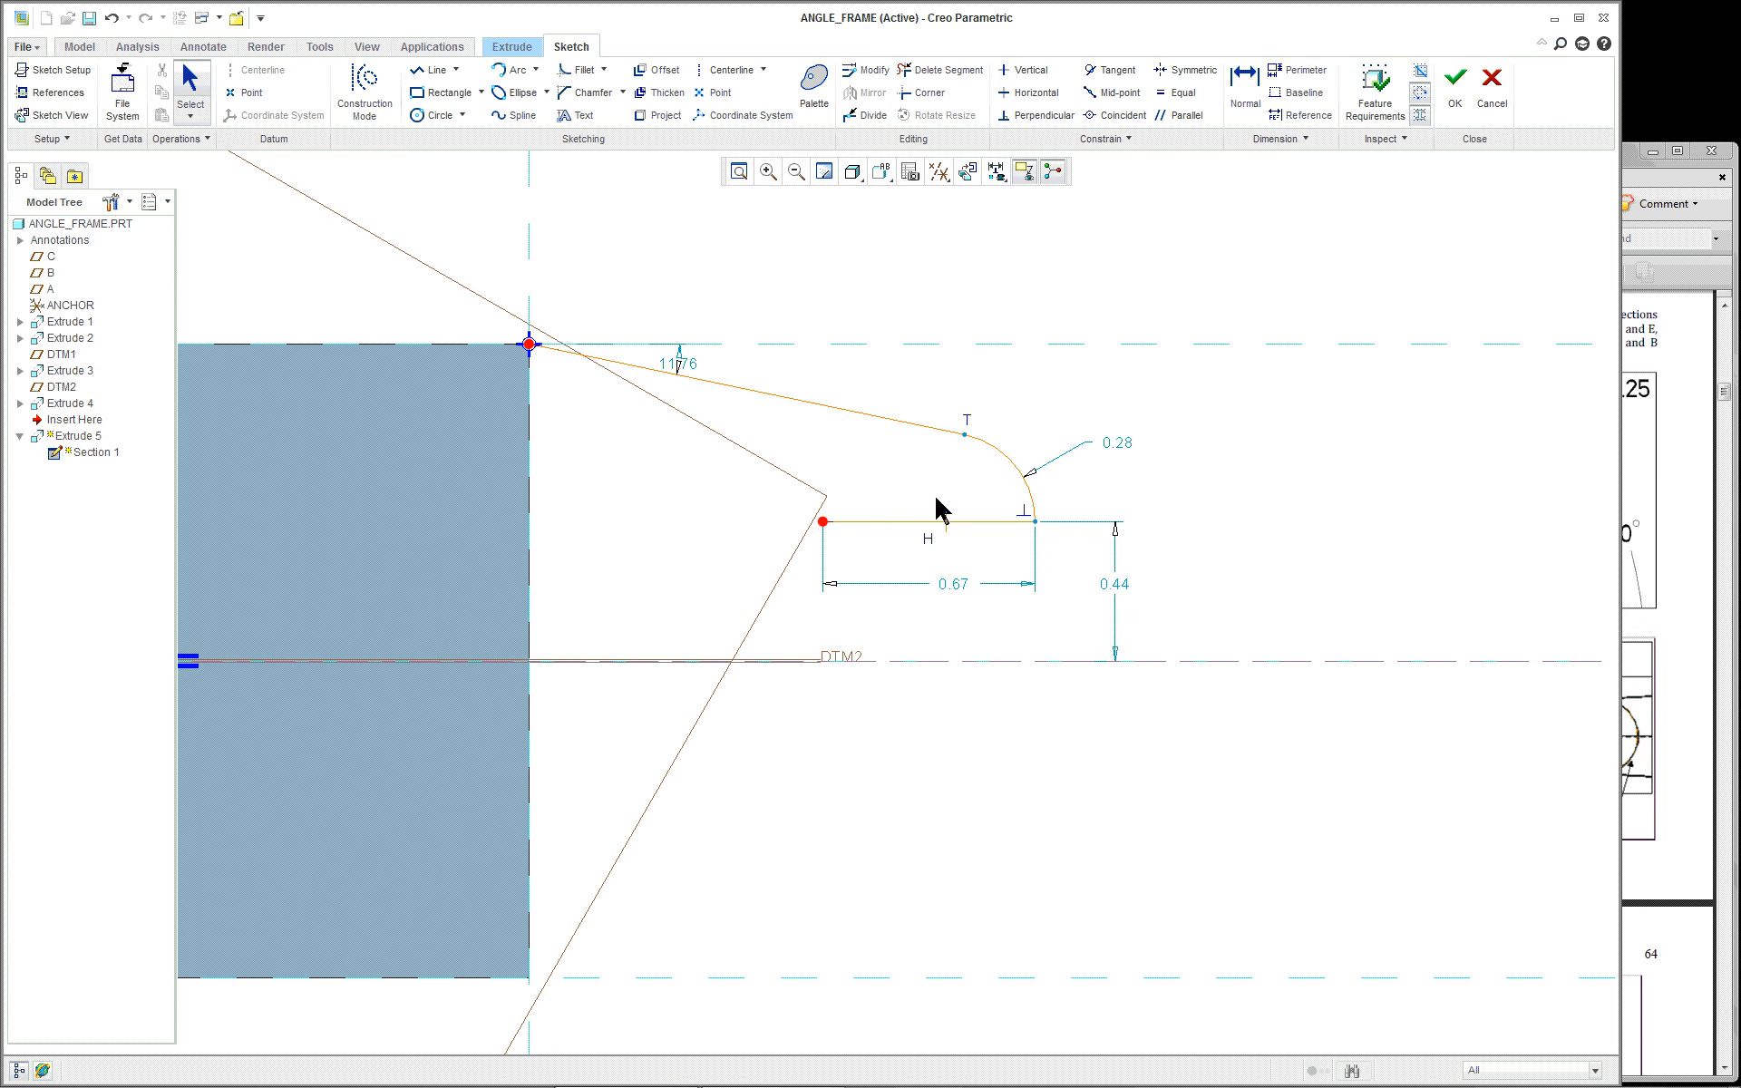
Step: Look up the fork's slope angle in the Angle Frame drawing in Acrobat and set the sloped line's angle to 15 degrees
double_click(677, 365)
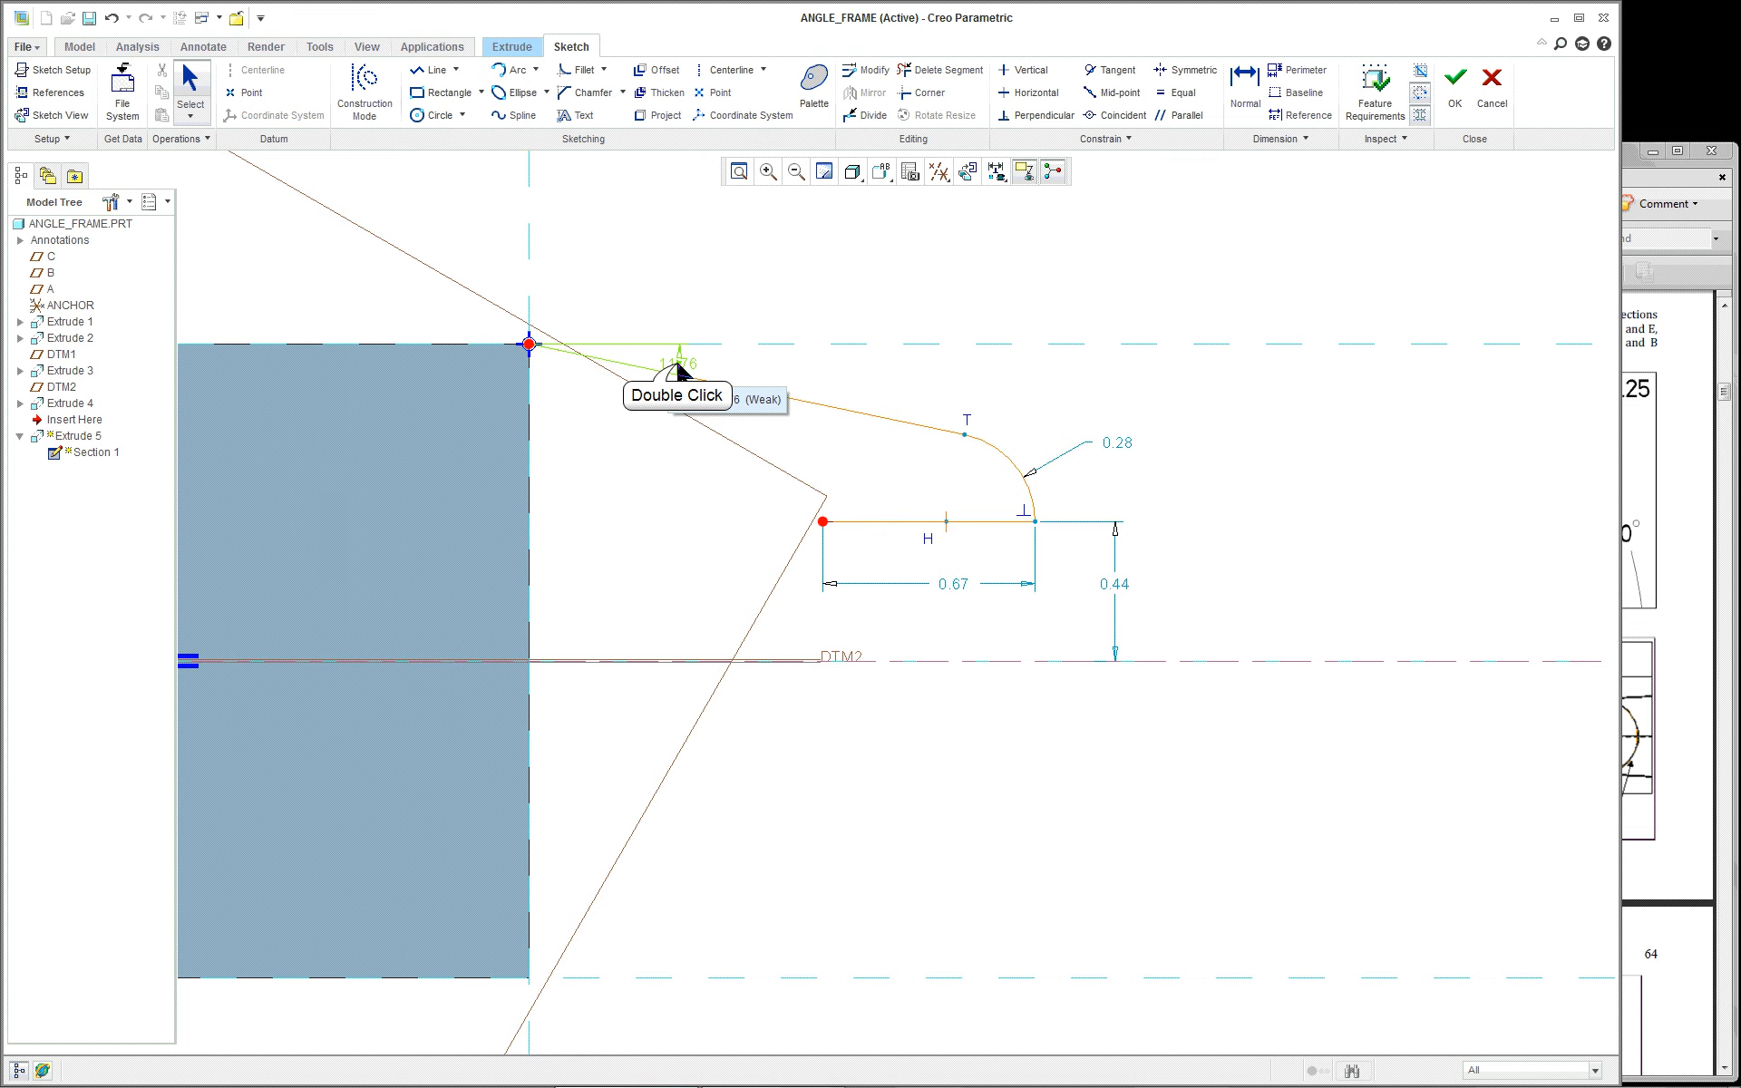
left_click(1673, 482)
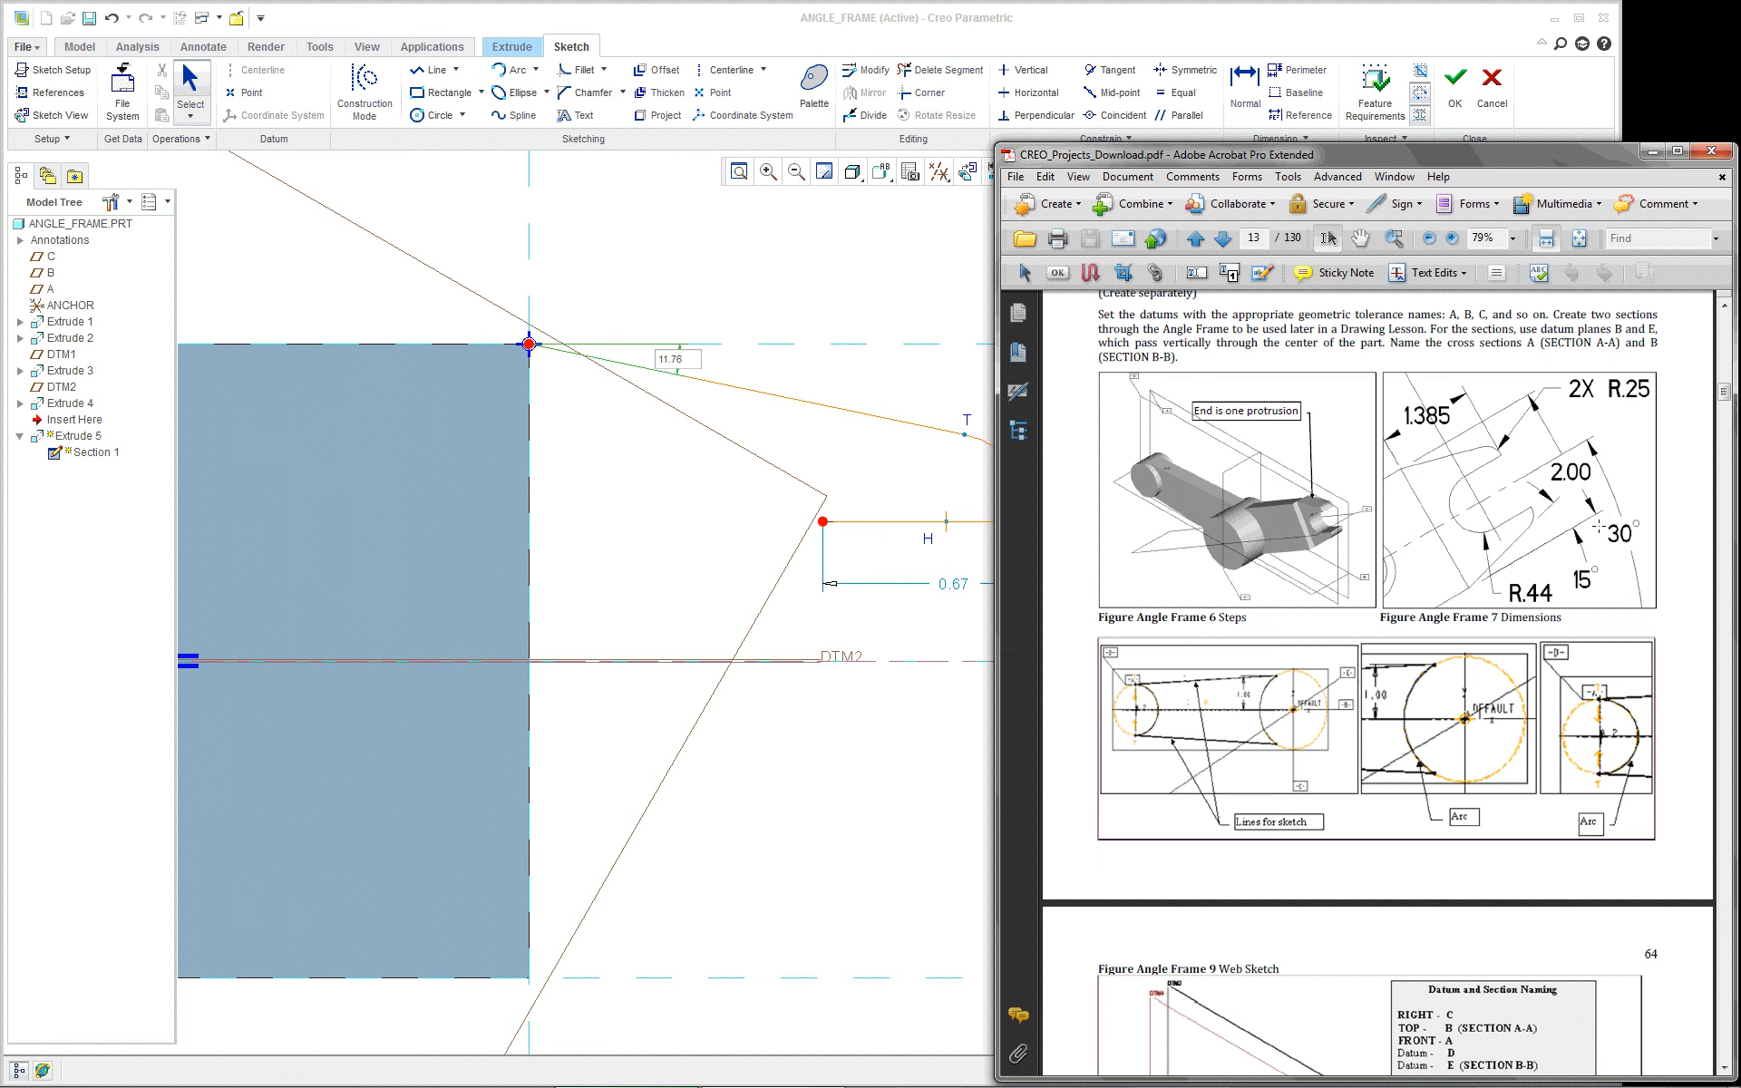
scroll(1519, 502, "down", 15)
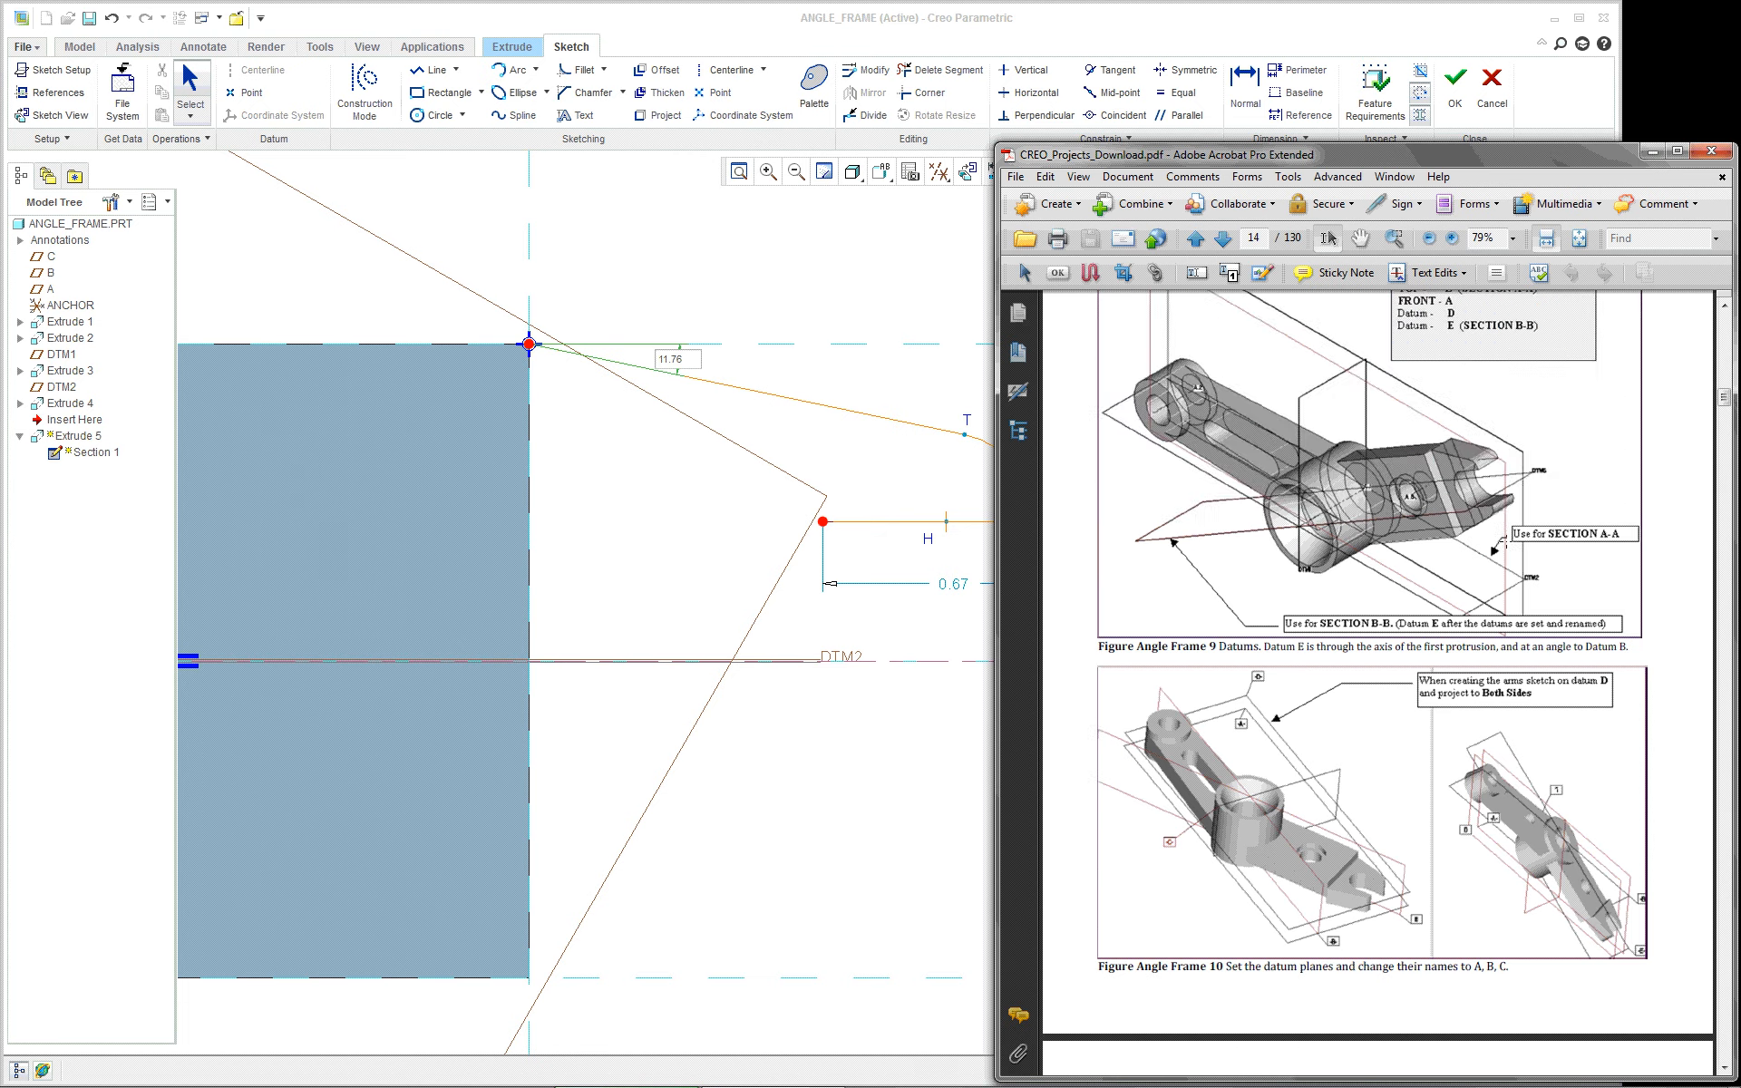
scroll(1506, 542, "up", 15)
scroll(1506, 541, "up", 10)
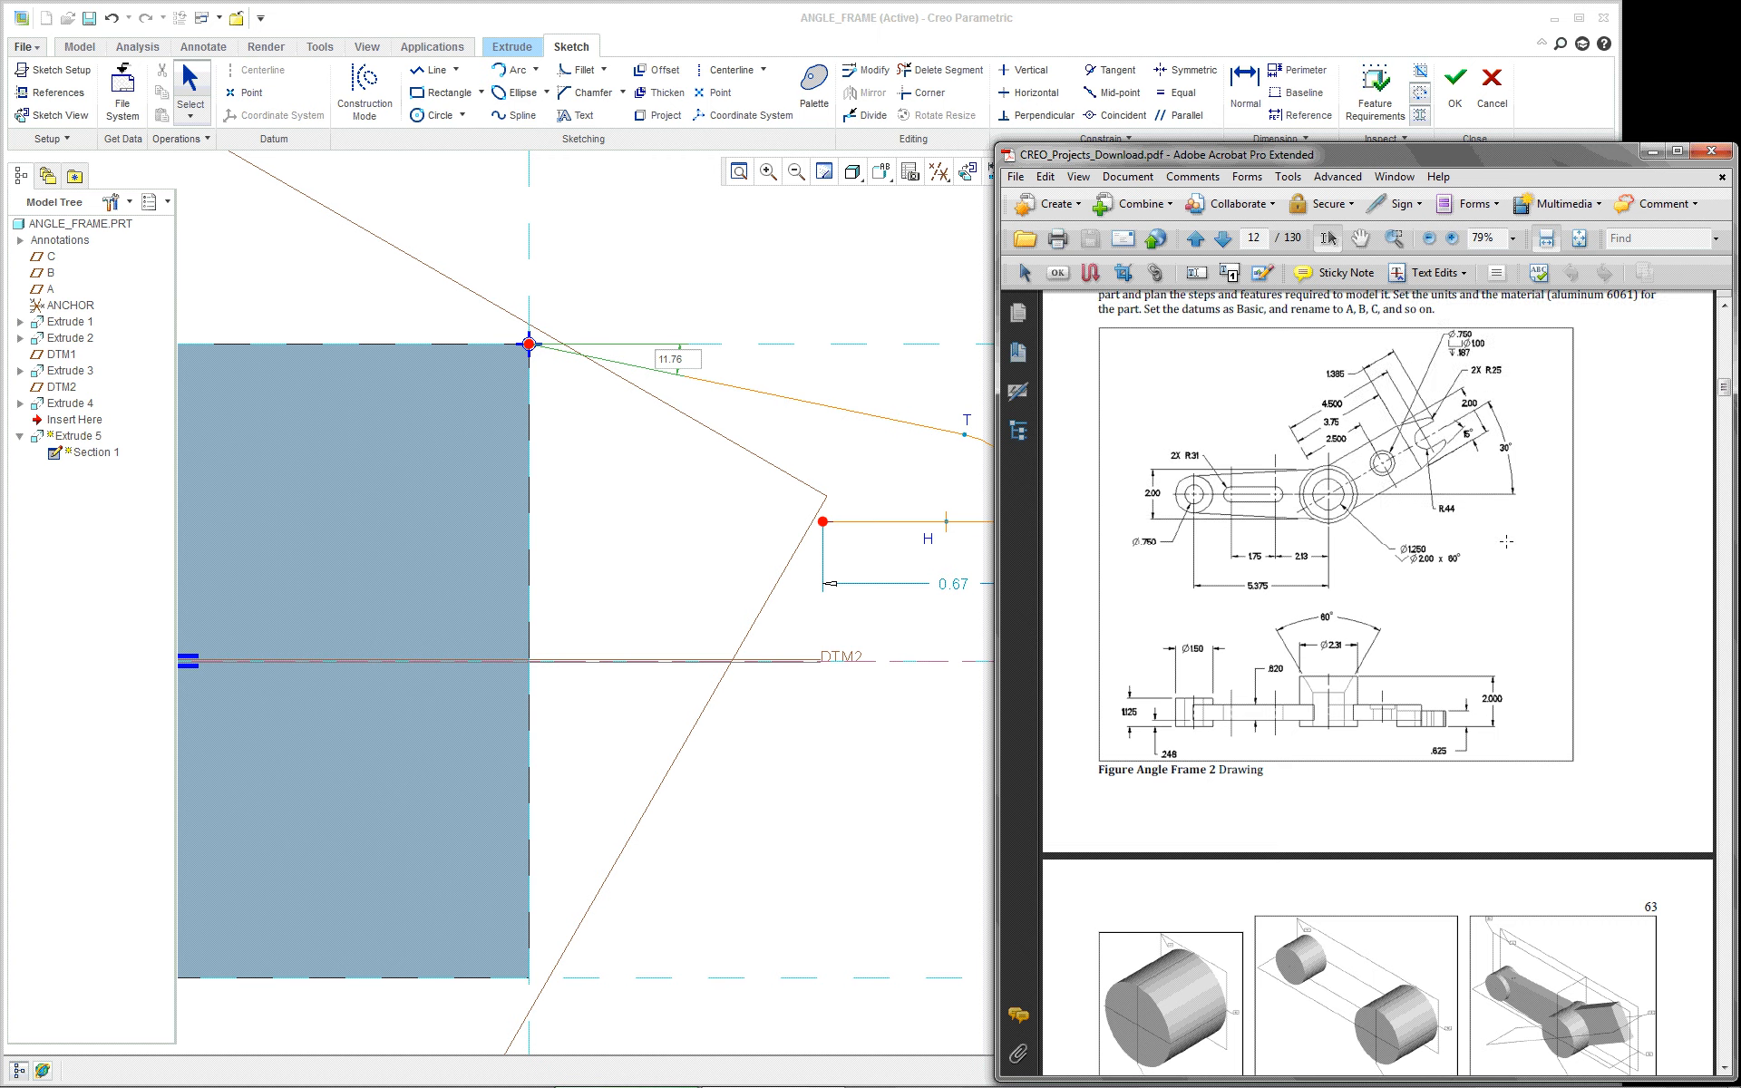
scroll(1506, 541, "up", 1)
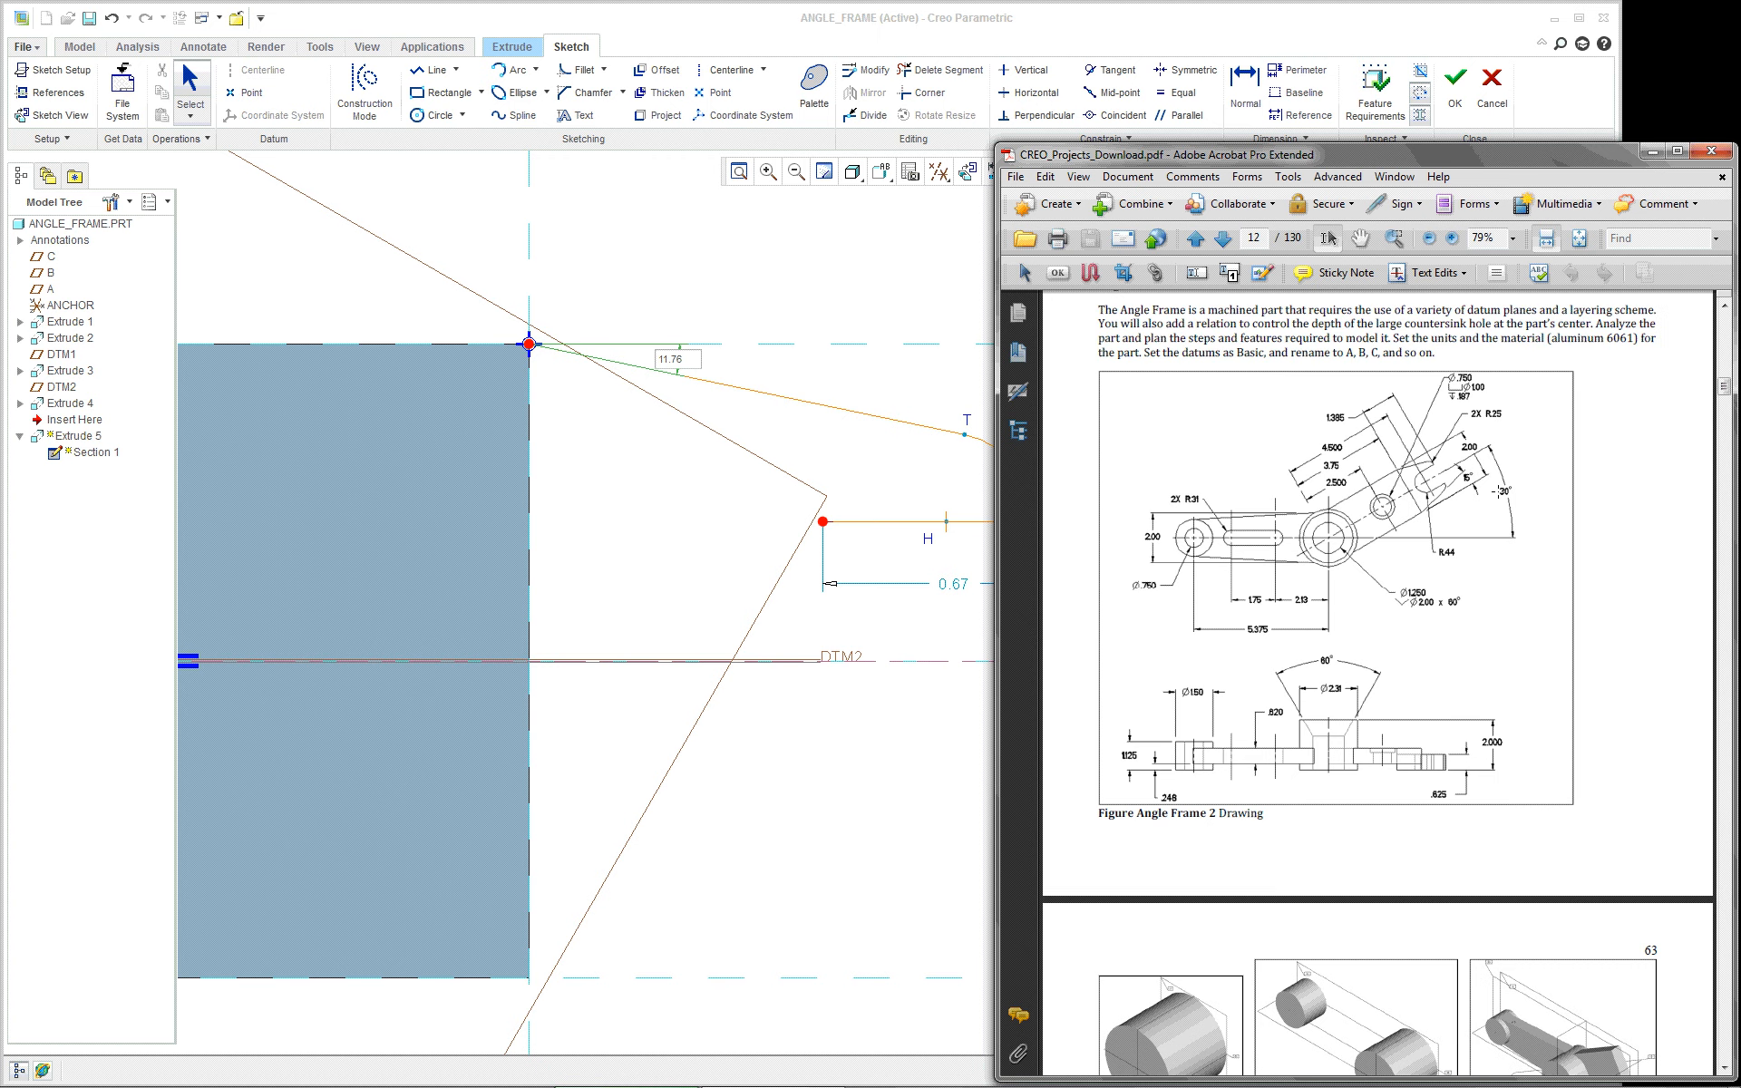
left_click(689, 363)
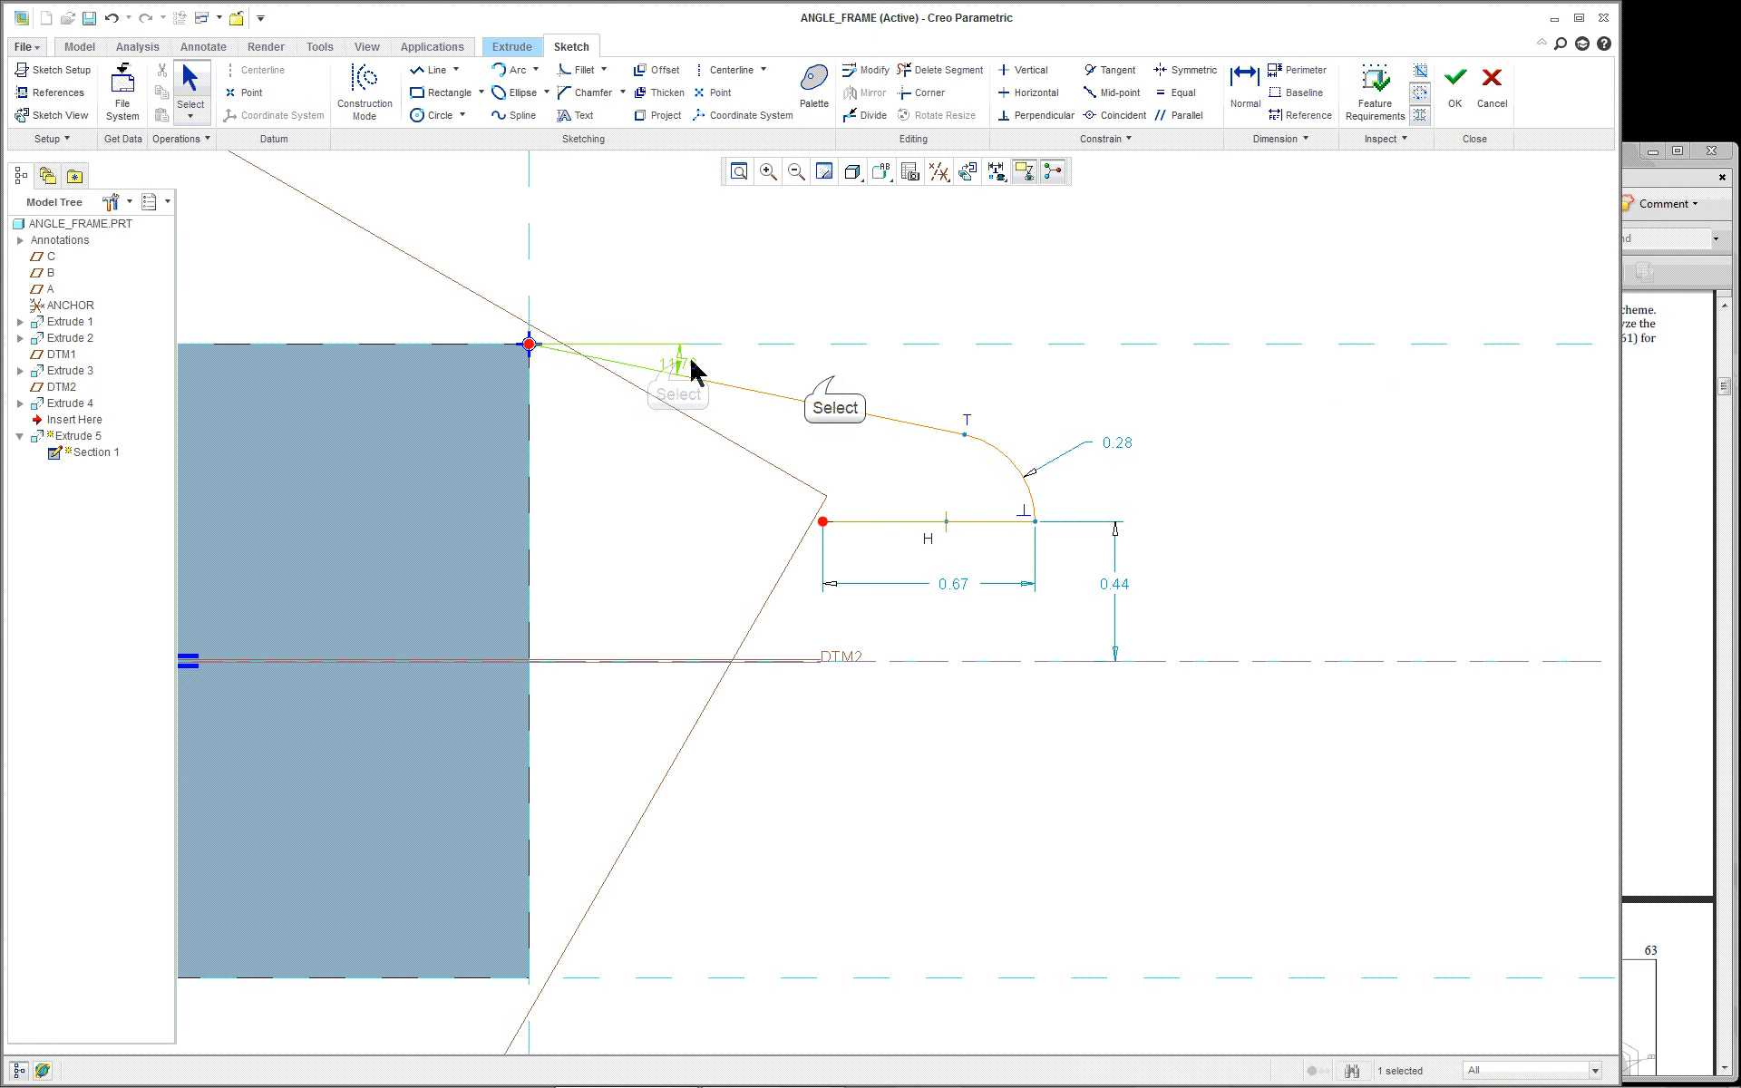
double_click(680, 364)
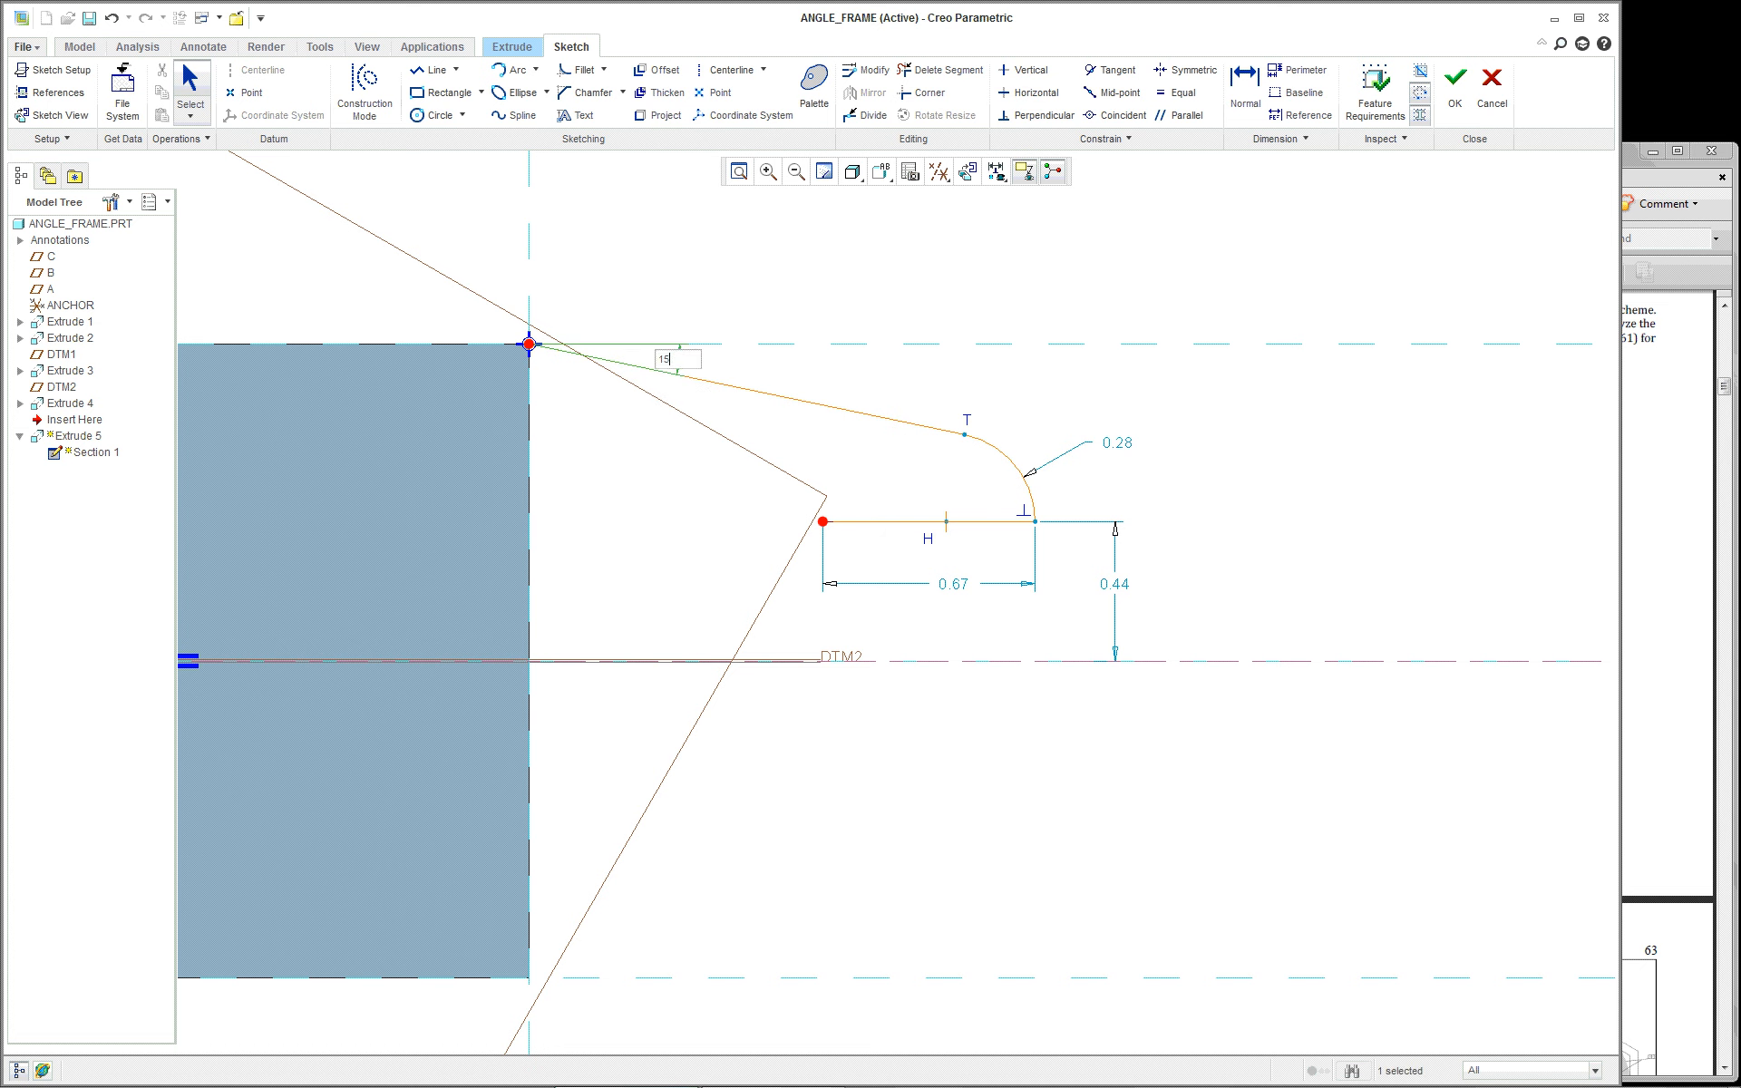
left_click(1084, 481)
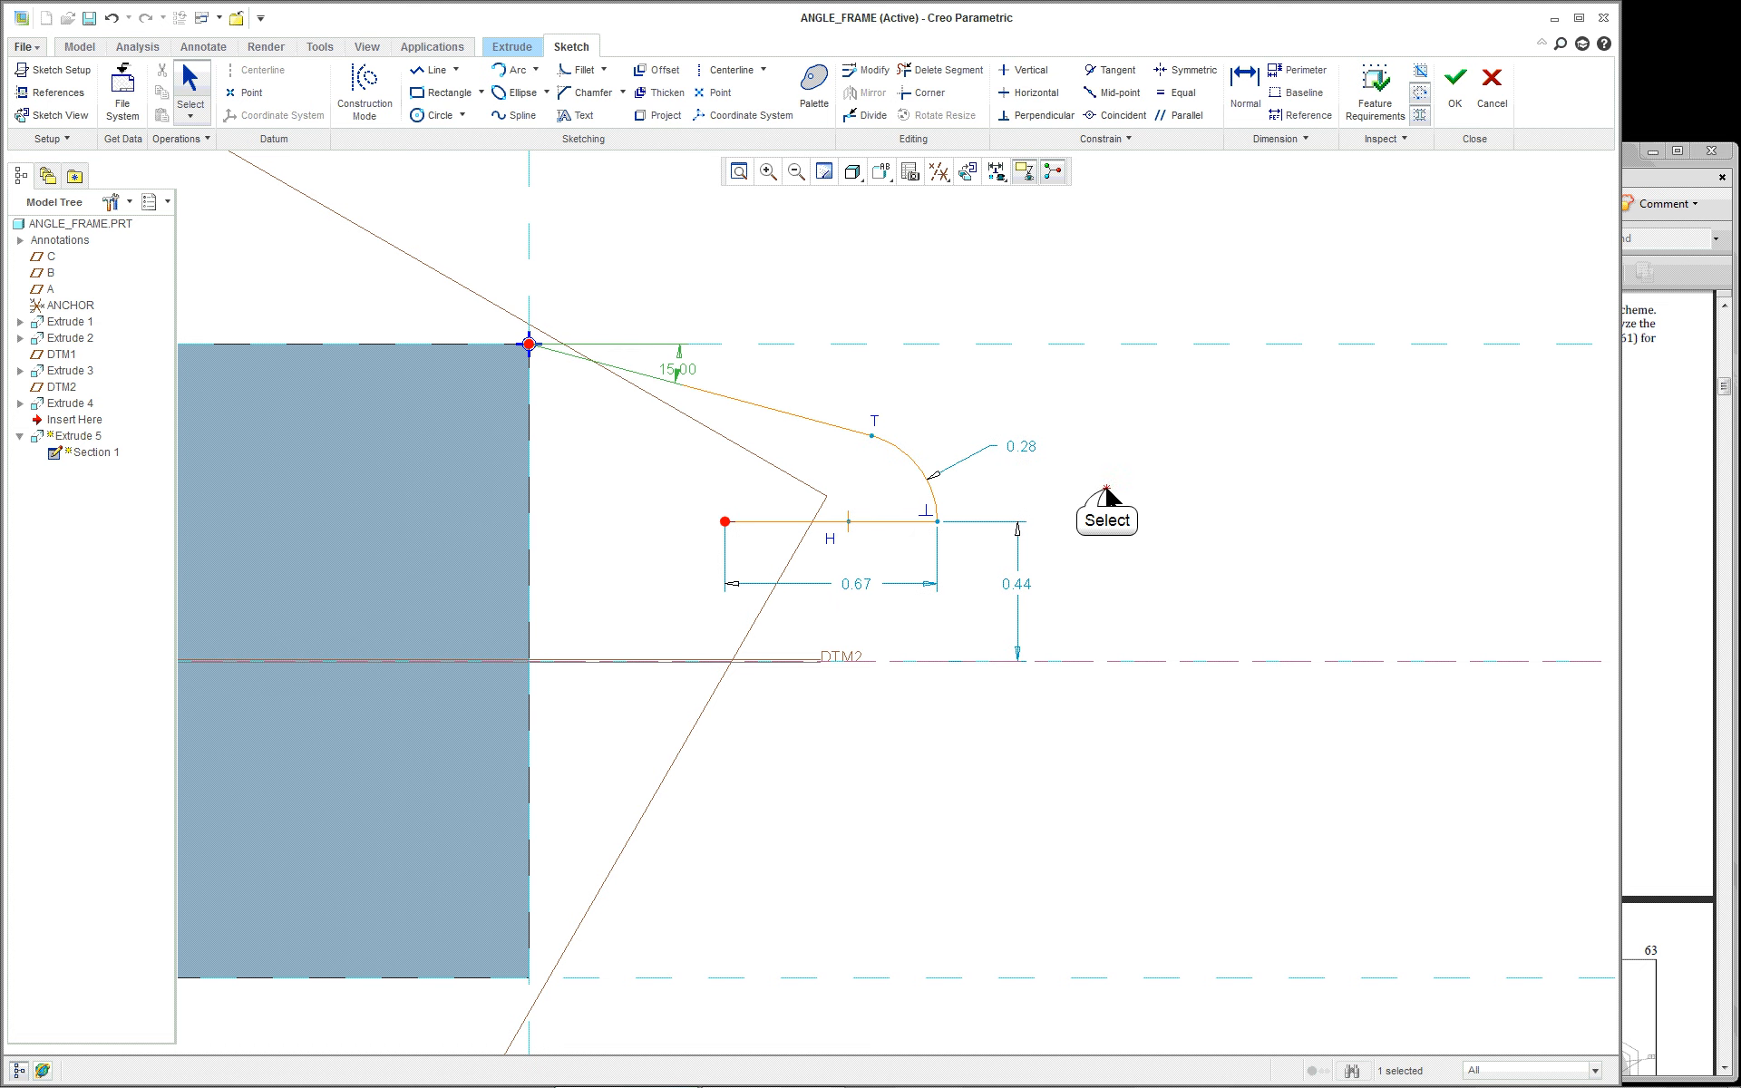
Step: Move the slope's angle dimension out above the fork tip and shift the horizontal line's inner end outward, making the line about 0.46 long
left_click(681, 373)
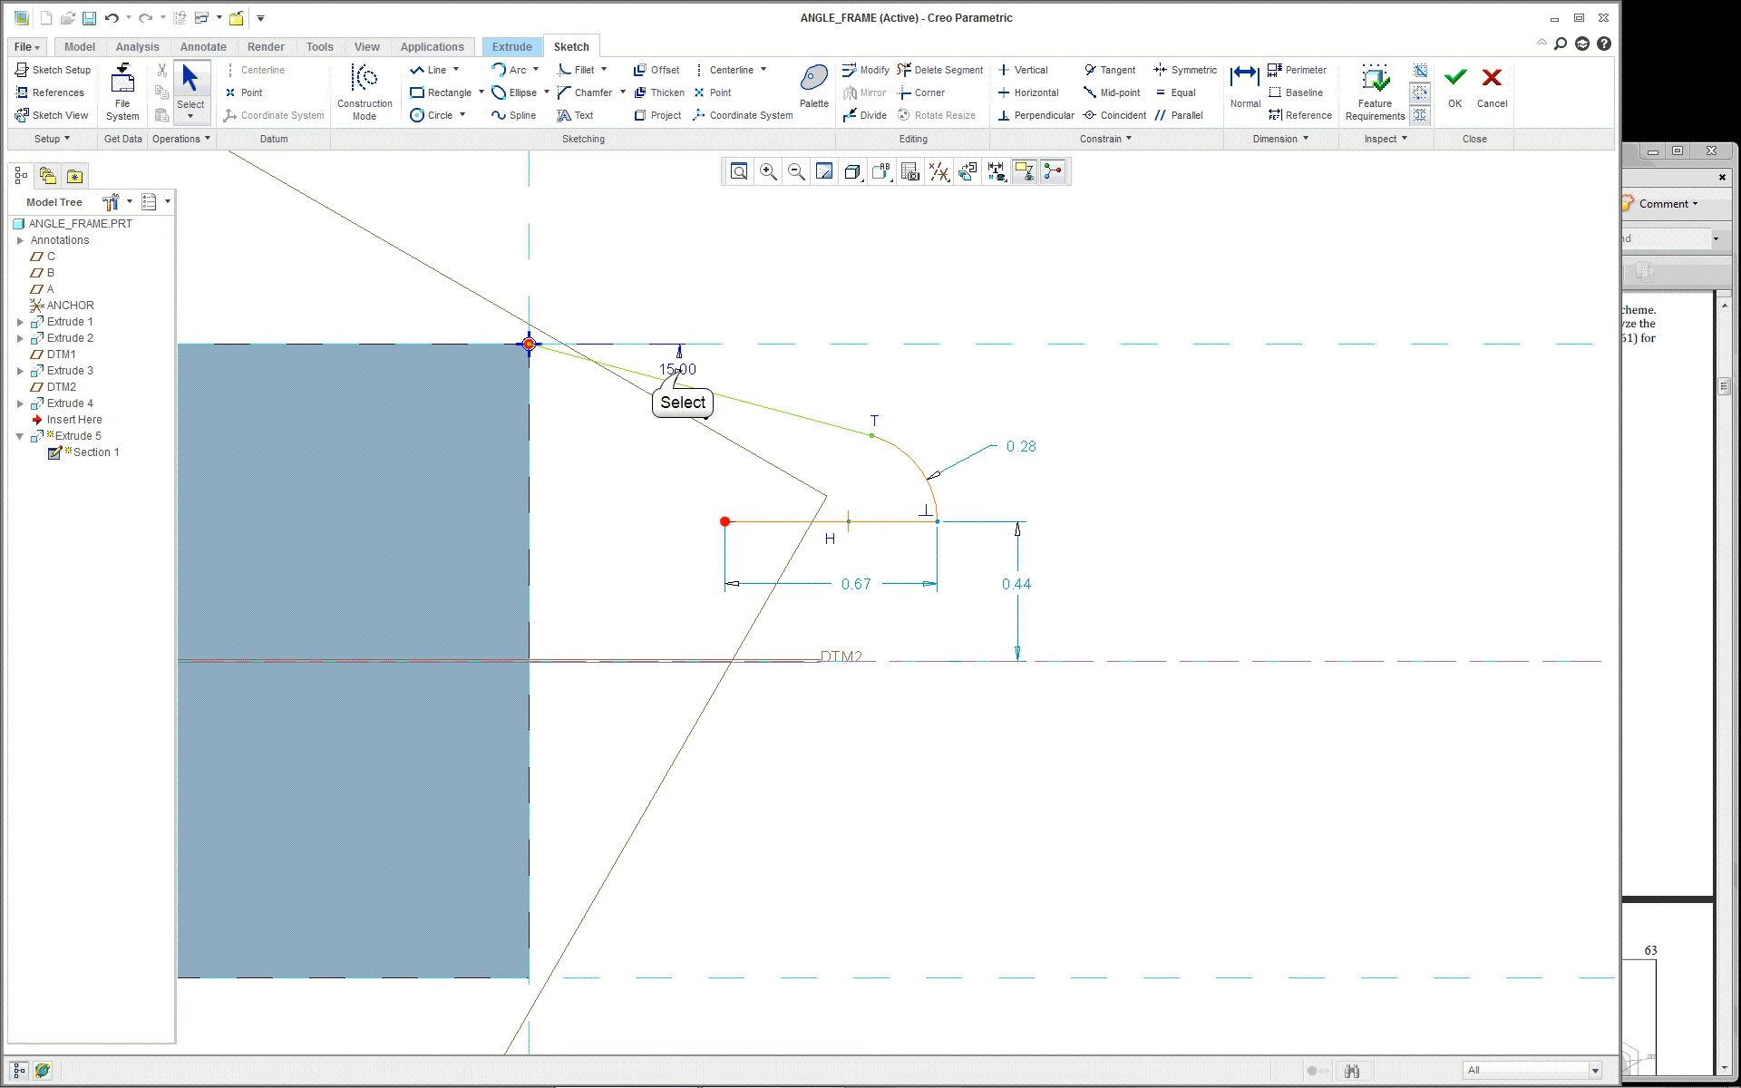
left_click_drag(683, 380, 955, 294)
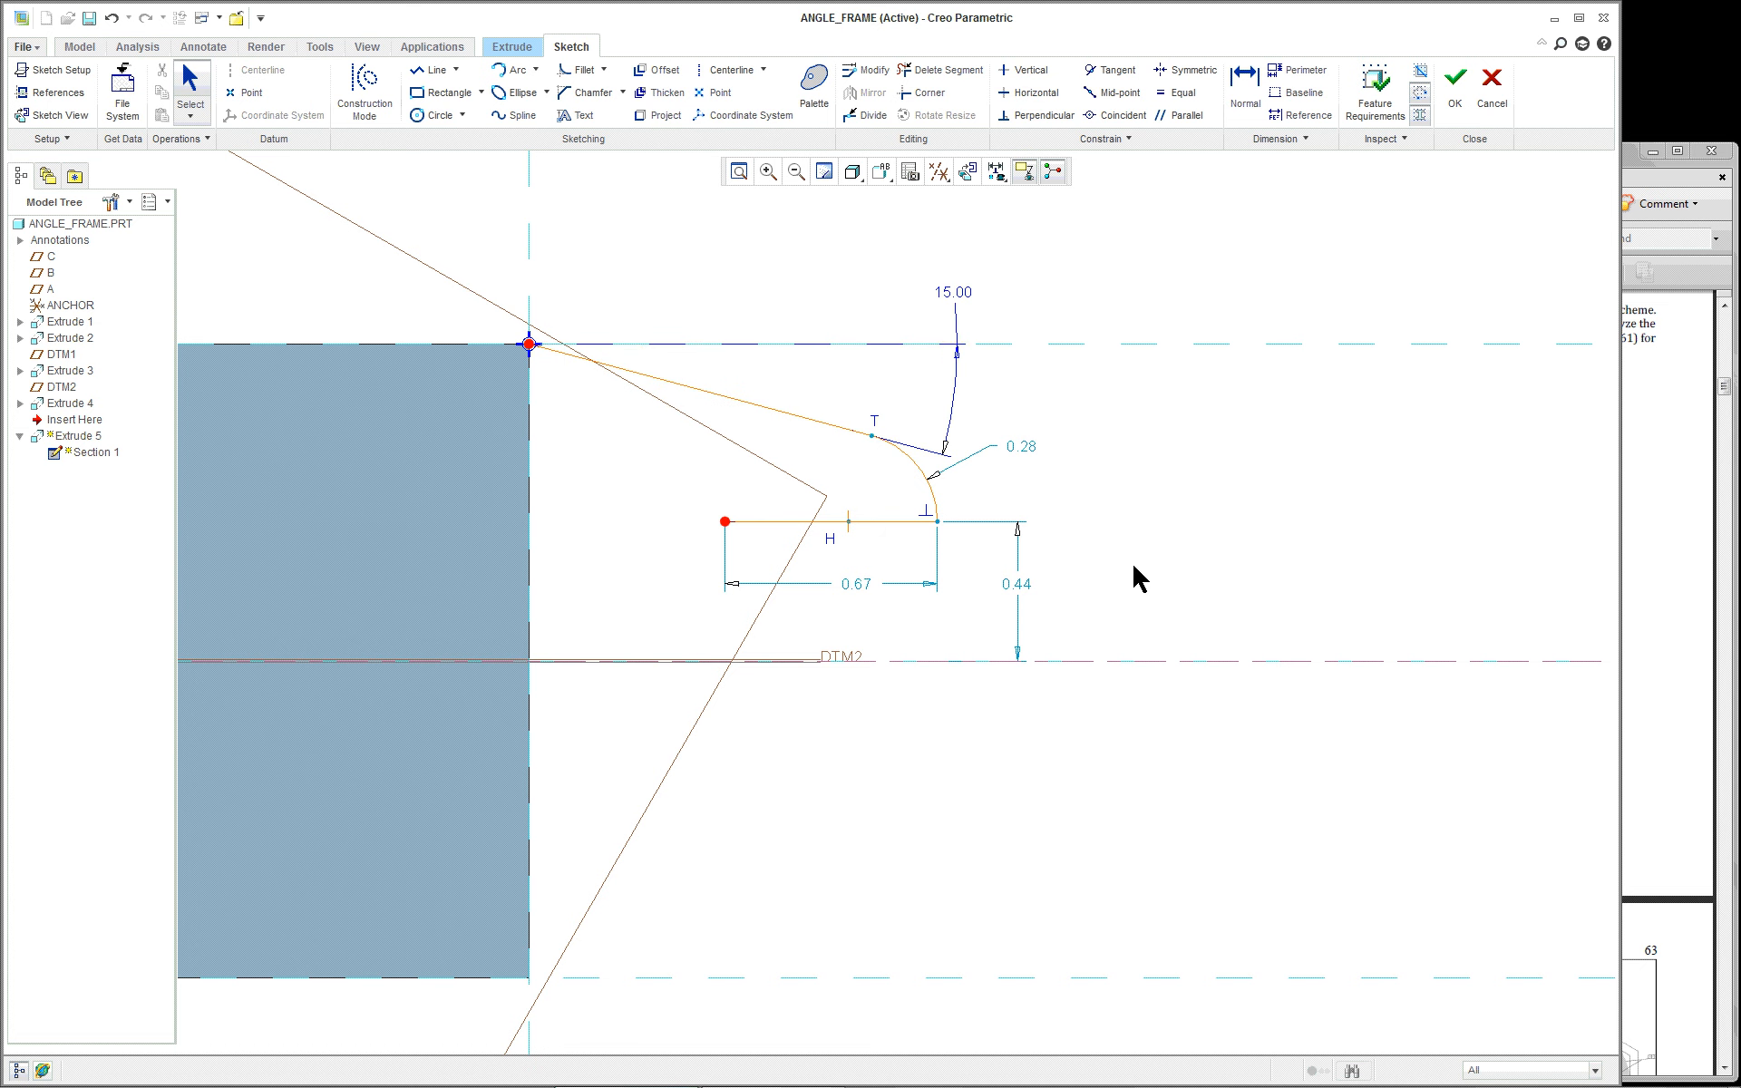
scroll(1135, 578, "down", 2)
scroll(1138, 578, "up", 1)
mouse_move(725, 523)
left_mouse_down()
mouse_move(801, 551)
mouse_move(827, 532)
left_mouse_up()
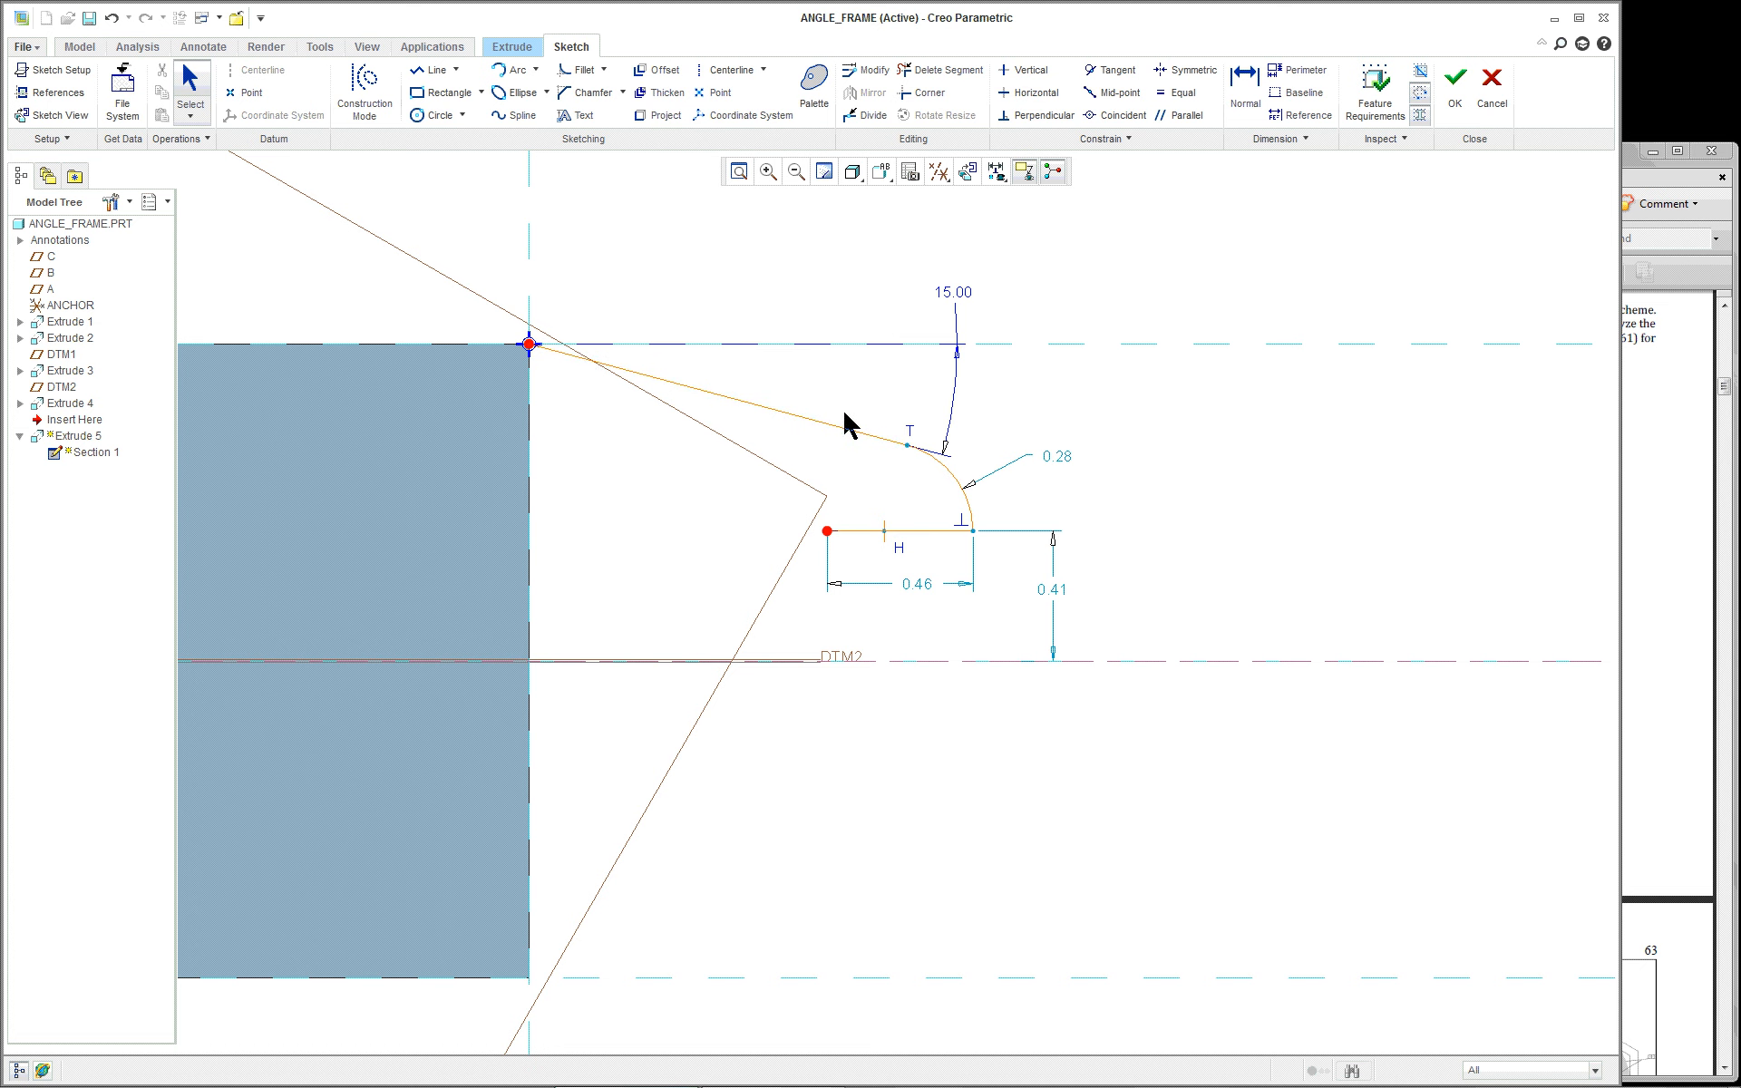
Step: Draw a center-and-ends arc of about 0.41 radius, centered on the centerline, from the horizontal line's inner end to the centerline
left_click(536, 69)
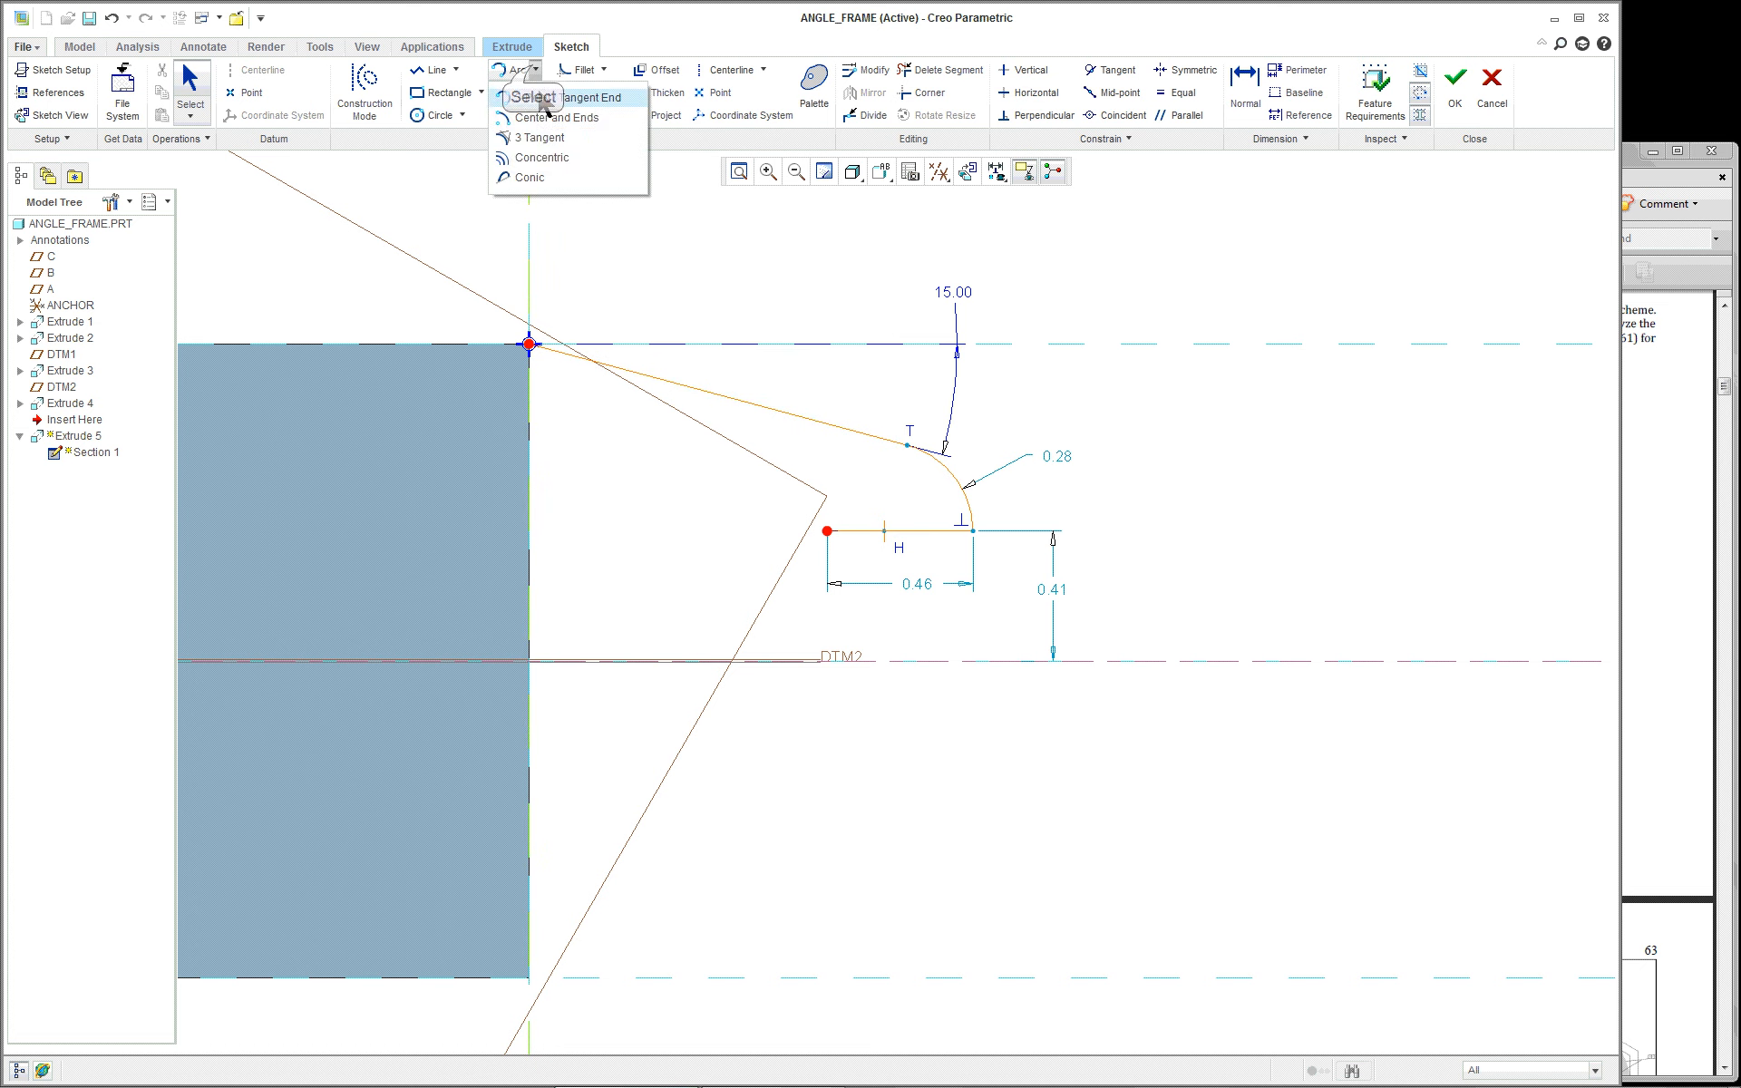
left_click(541, 123)
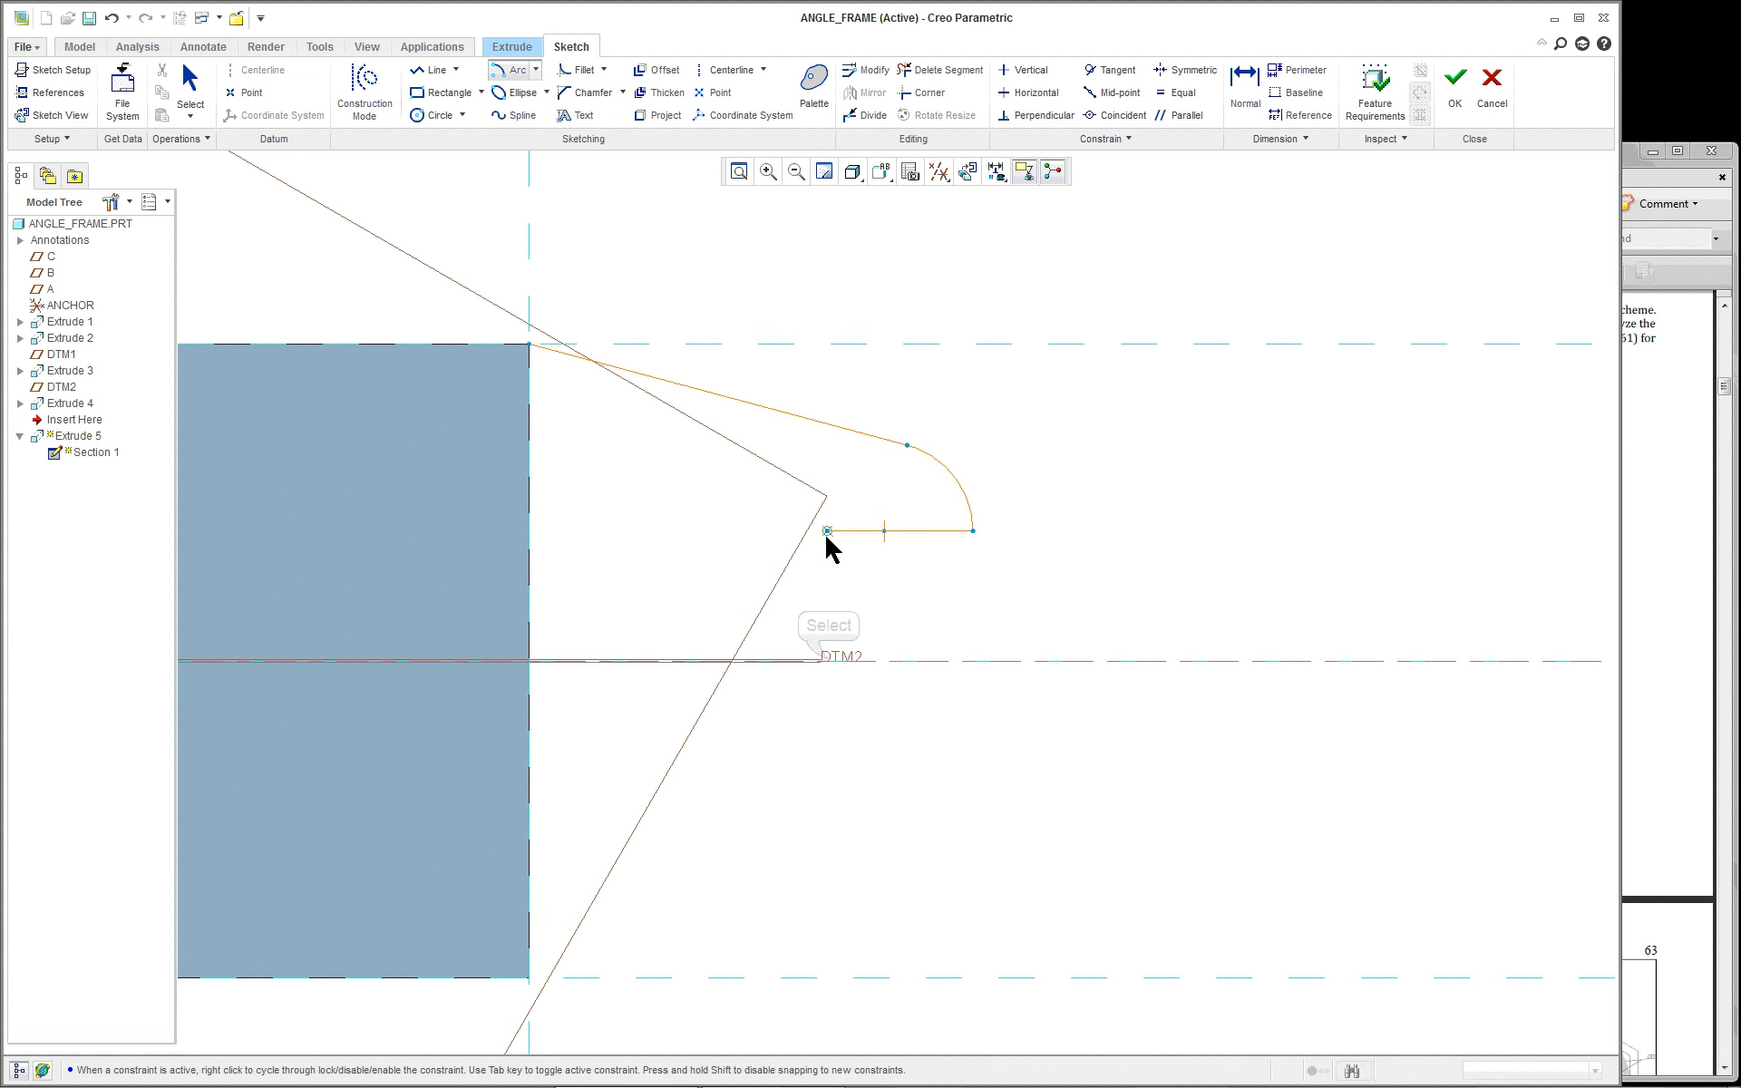
left_click(827, 660)
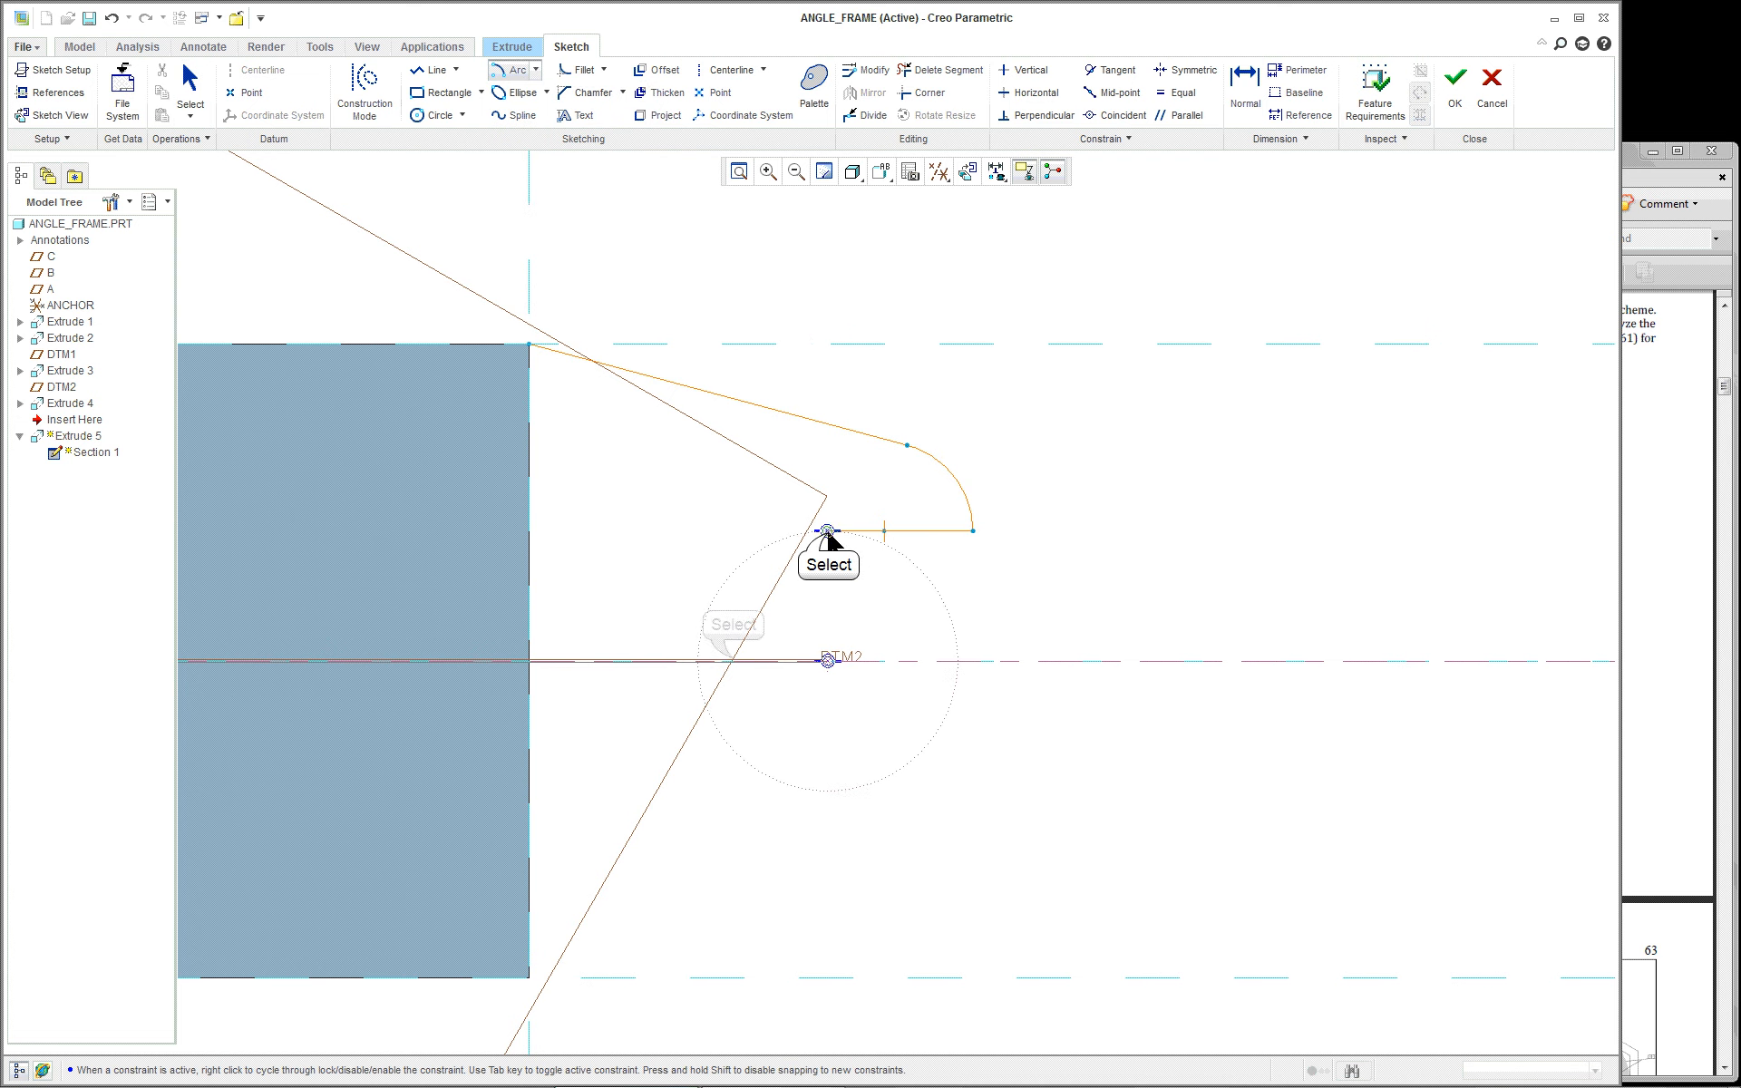
left_click(827, 532)
left_click(741, 662)
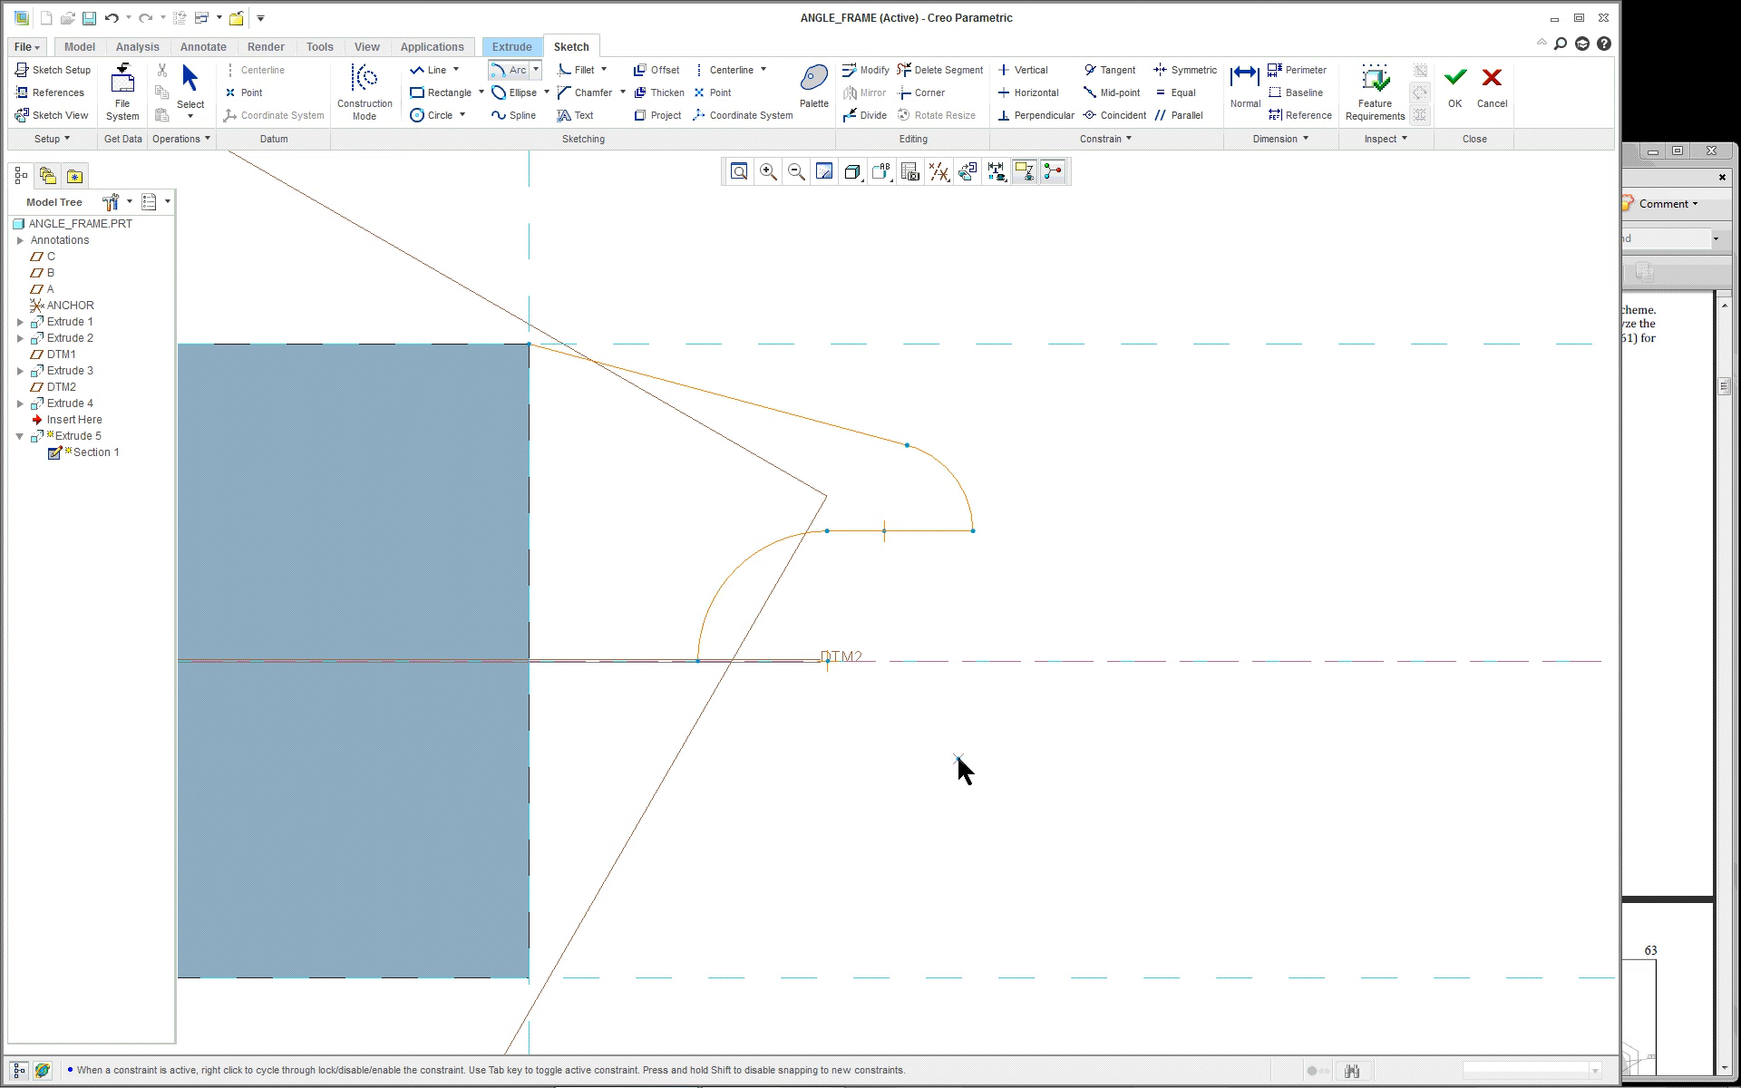
middle_click(963, 769)
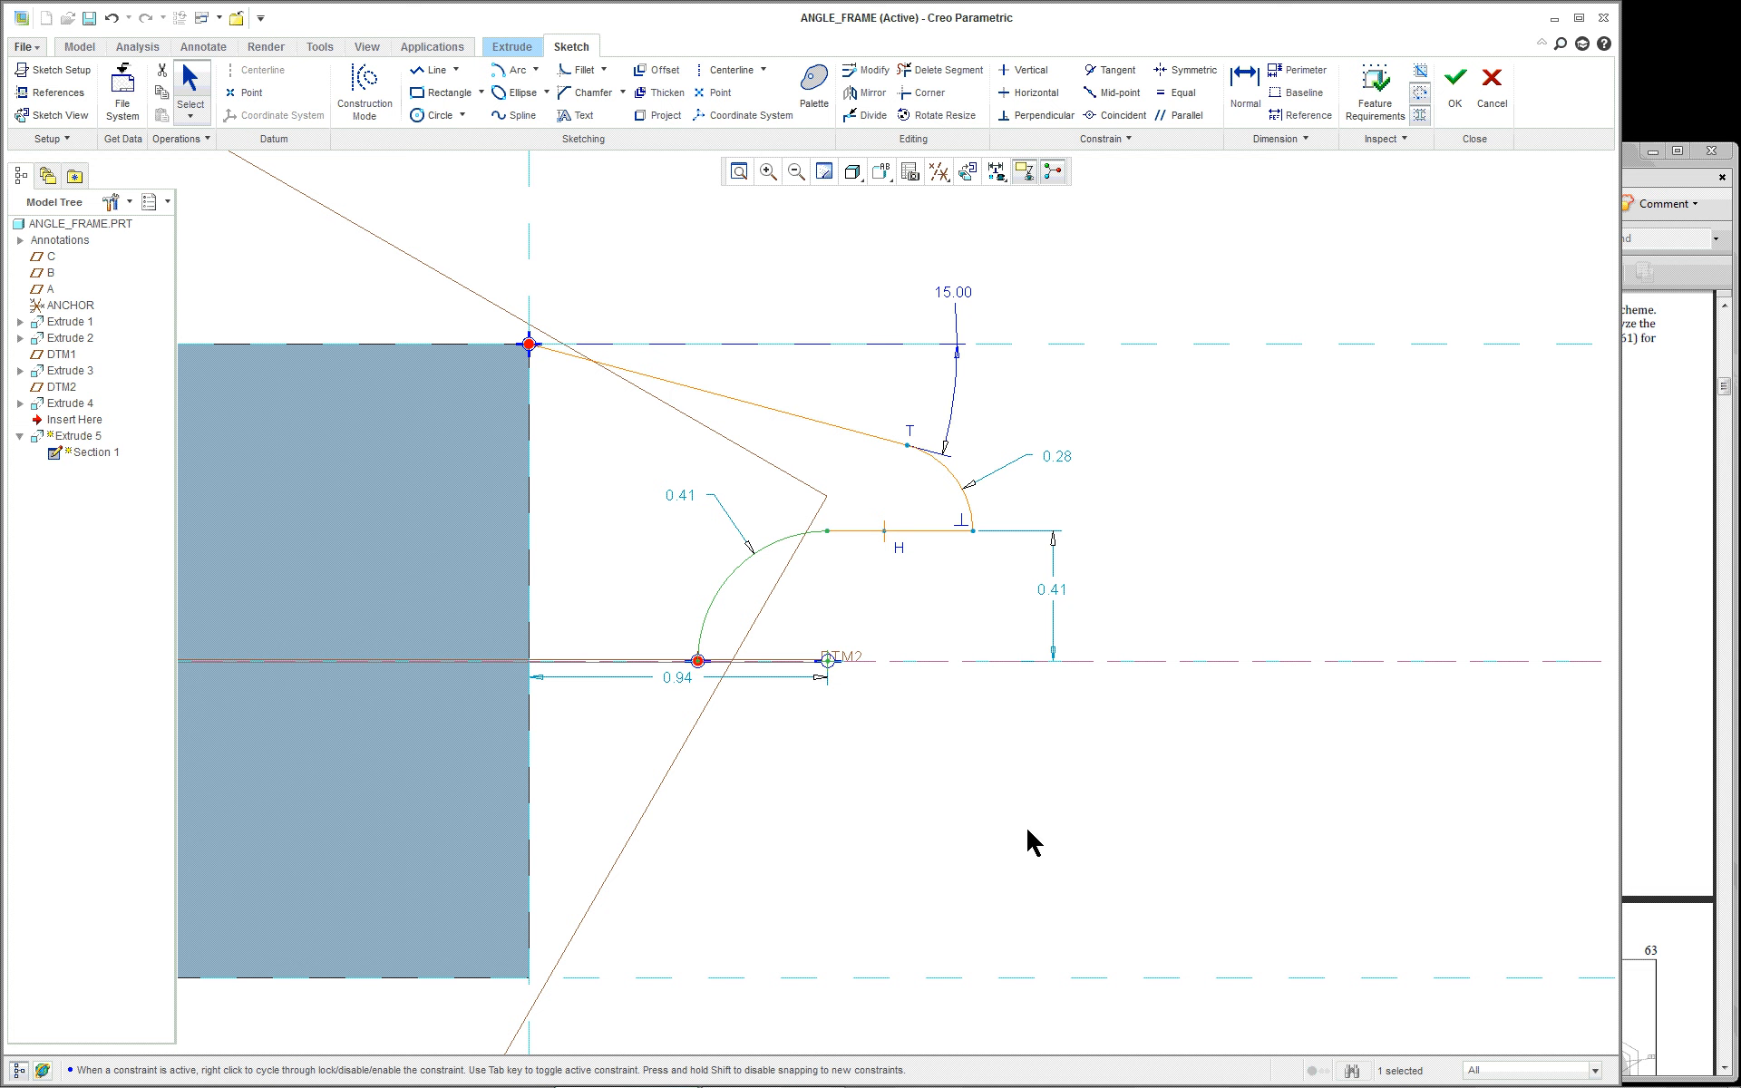
Step: Close the half profile with a vertical line down the block's edge to the centerline and a horizontal line to the inner arc's end
right_click(916, 773)
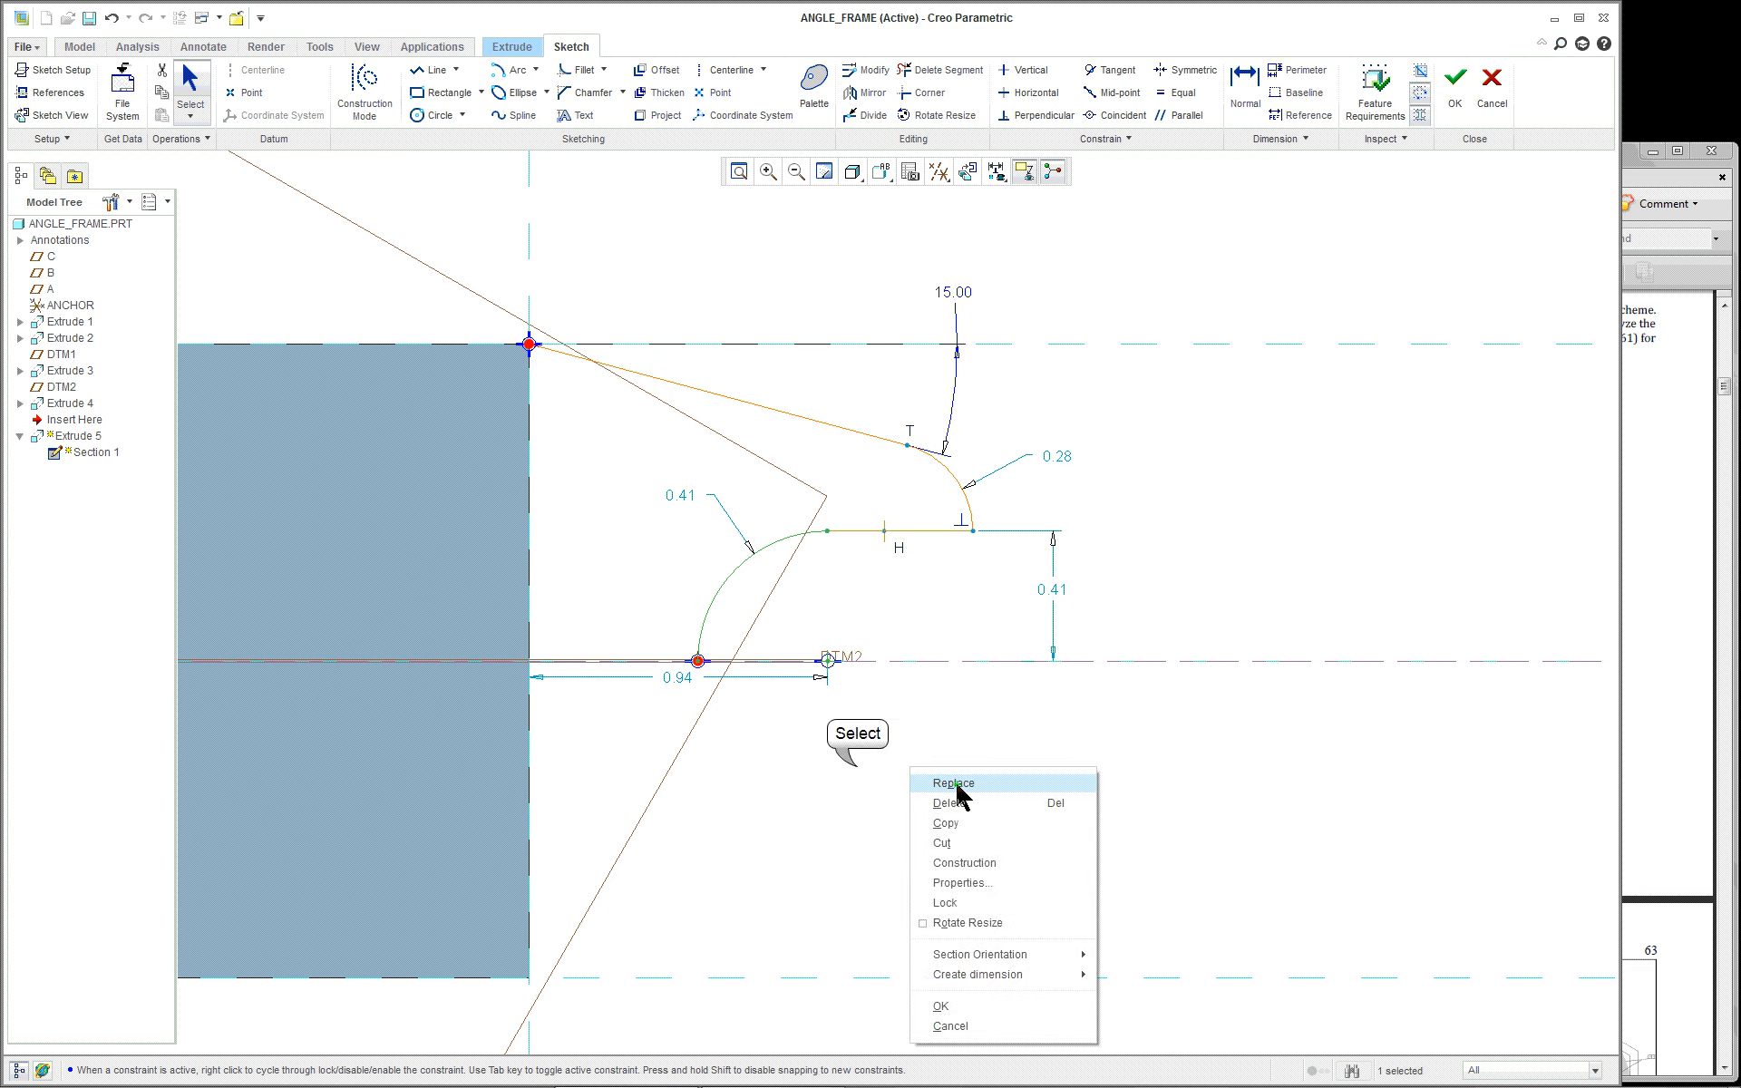
left_click(862, 777)
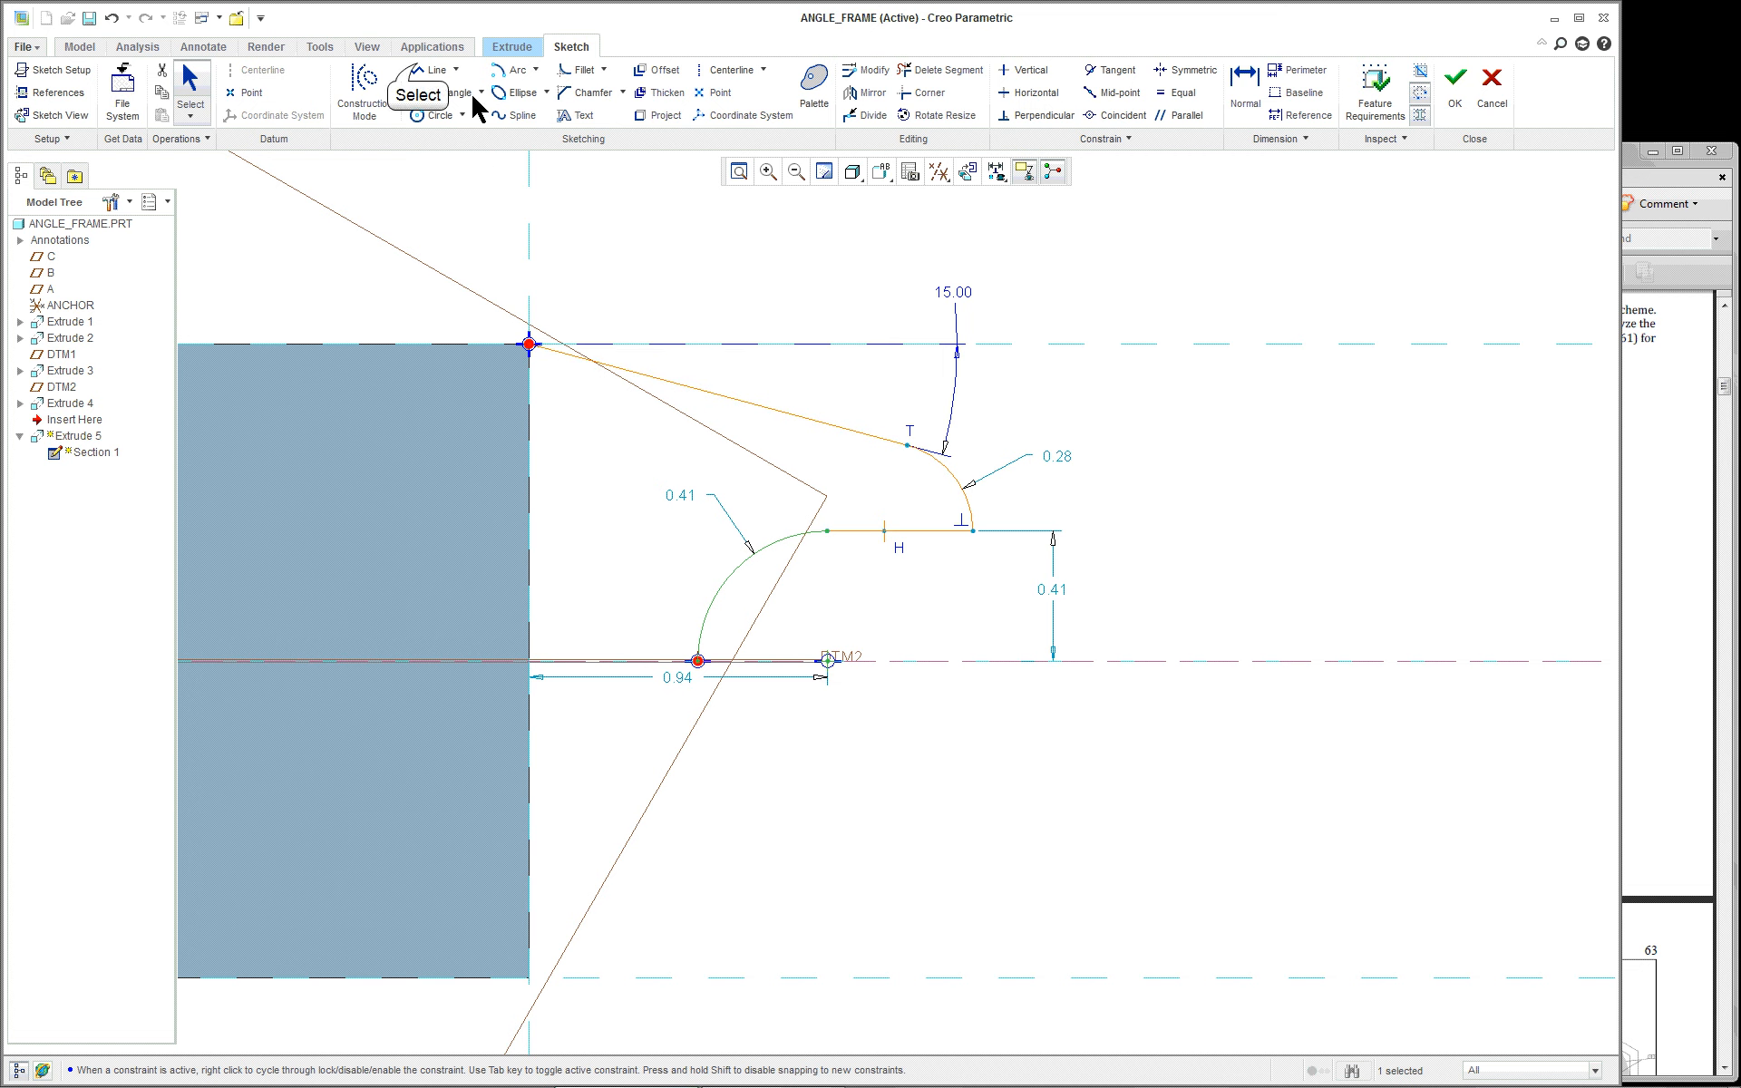
left_click(427, 70)
left_click(528, 343)
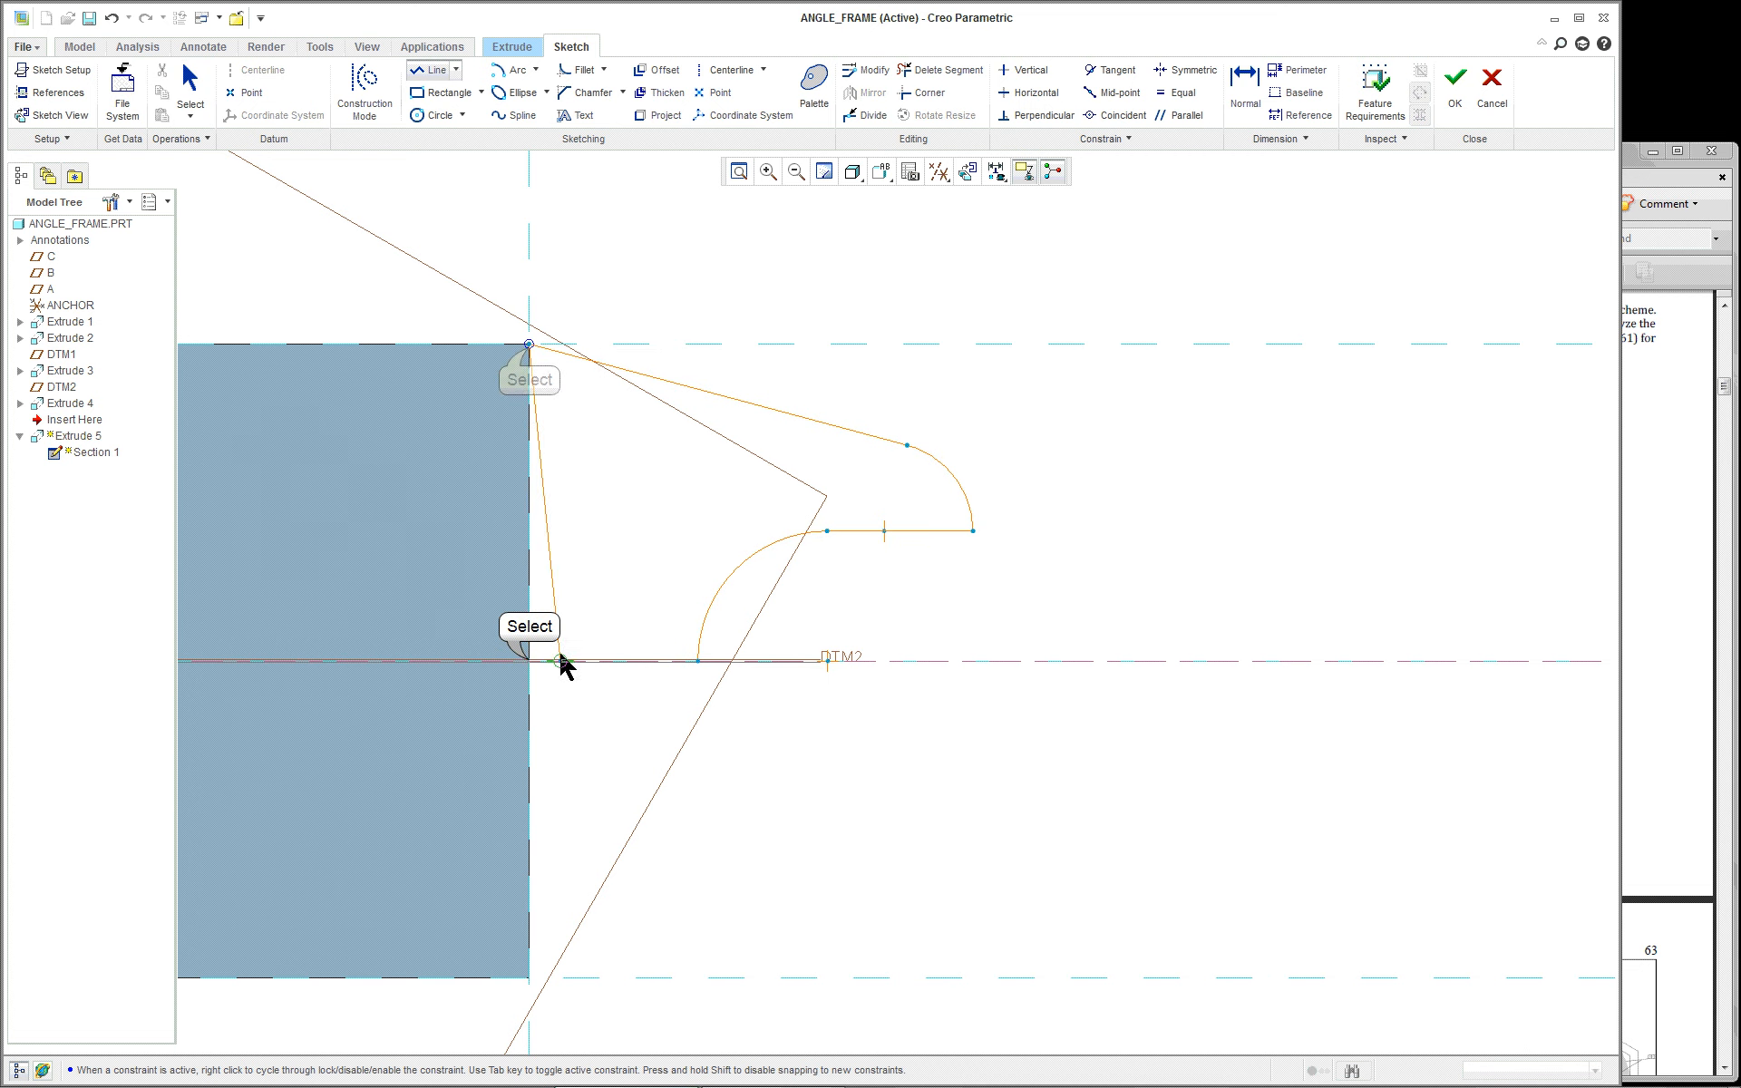
left_click(529, 661)
left_click(698, 661)
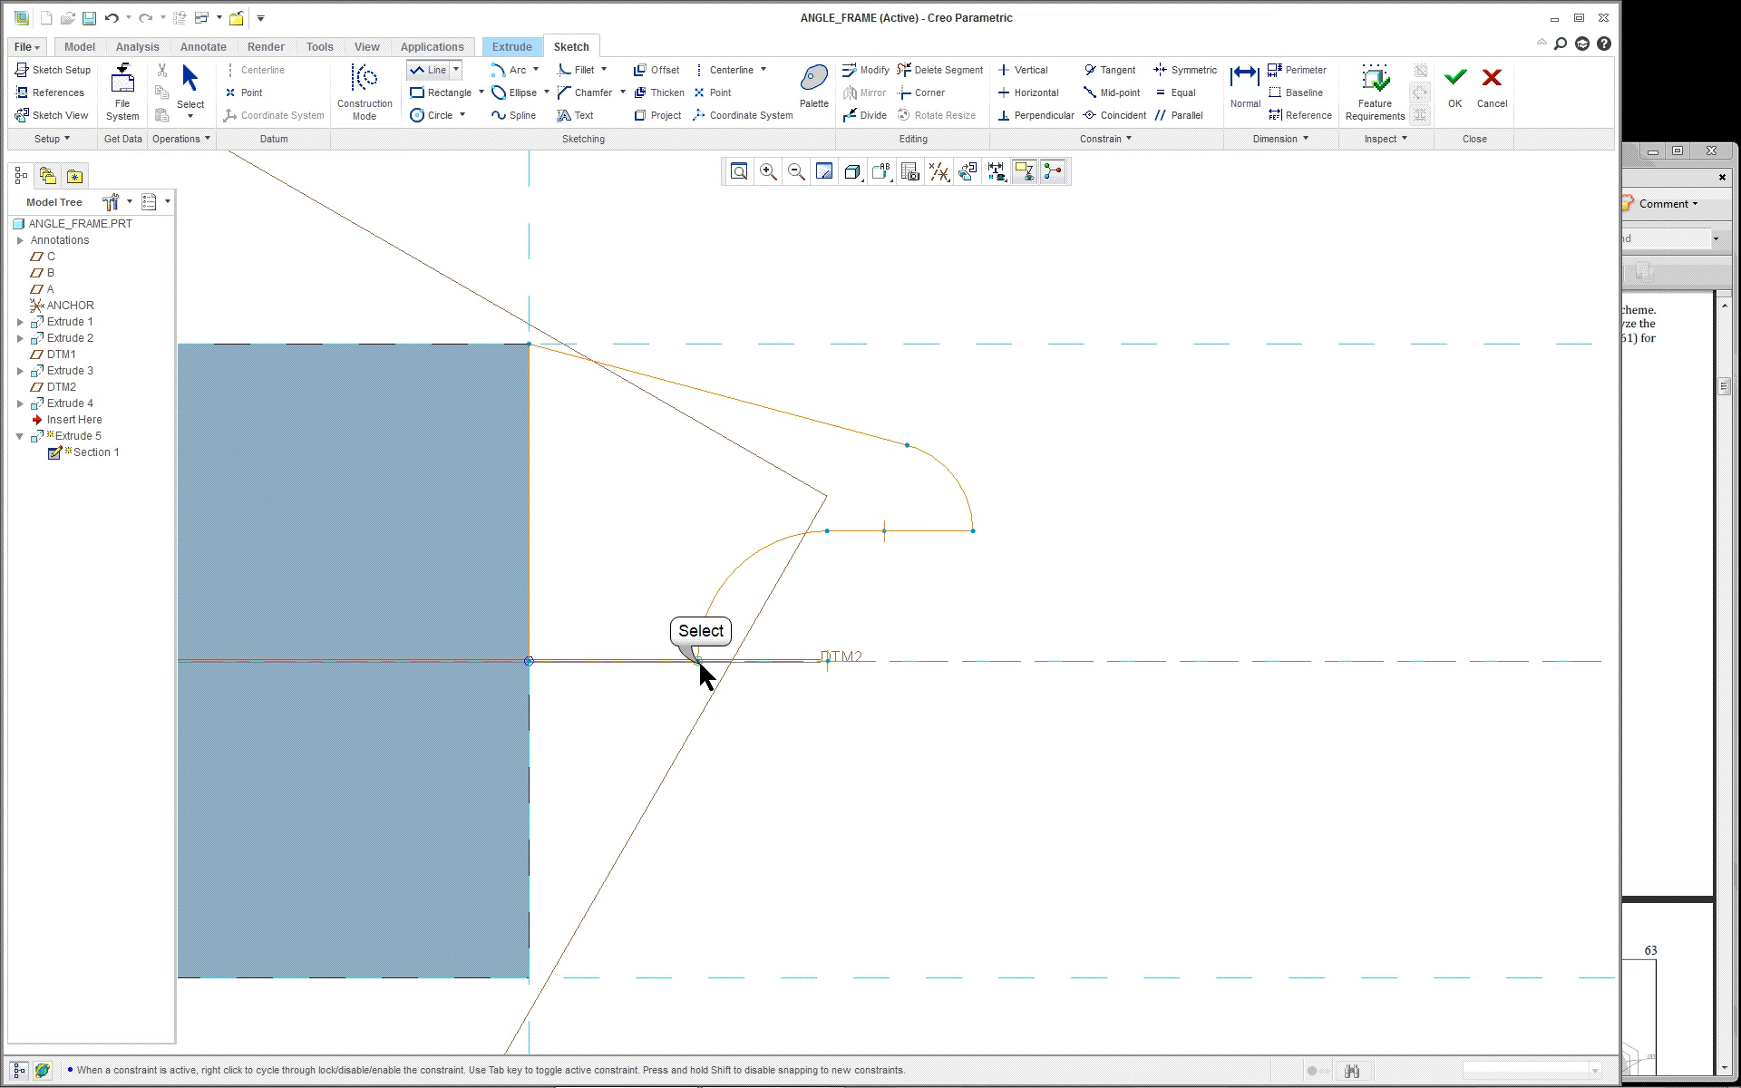
middle_click(649, 486)
middle_click(653, 487)
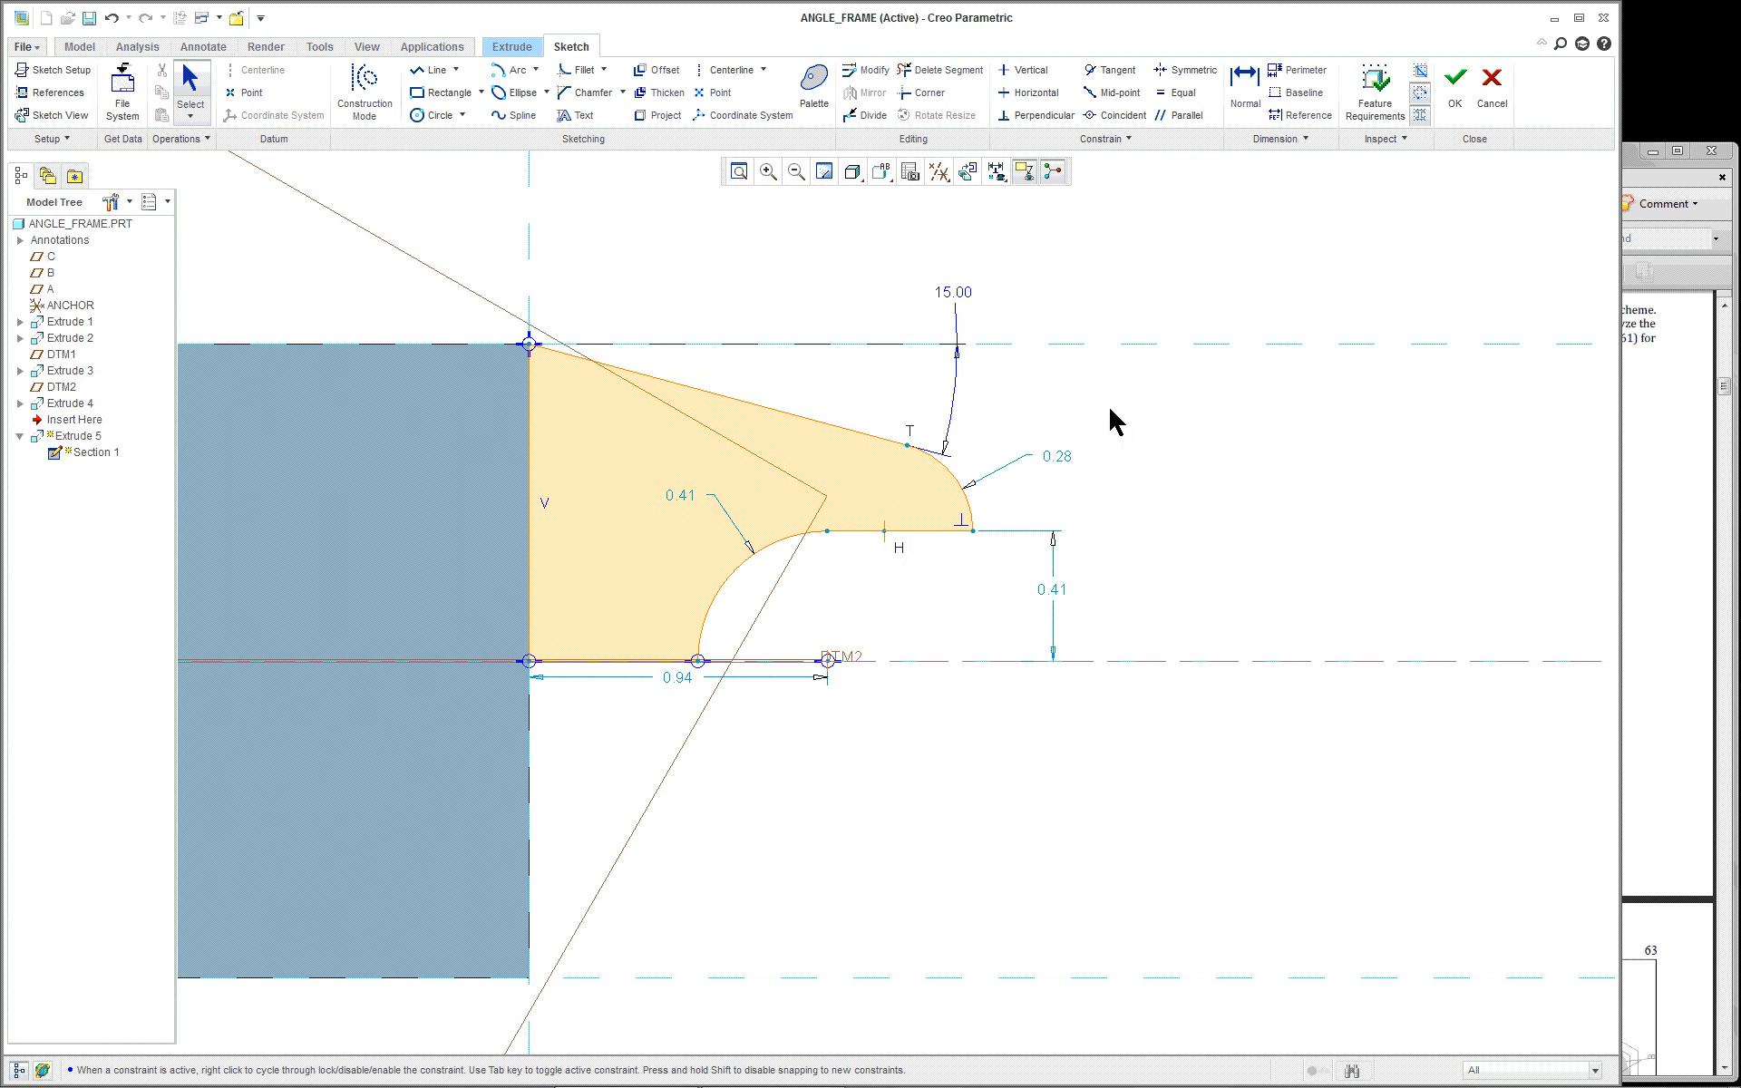
Step: Examine the closed half profile at an angle and in the 2D sketch orientation, looking at the inner arc's center on the centerline
middle_click_drag(886, 411, 824, 466)
scroll(824, 467, "up", 1)
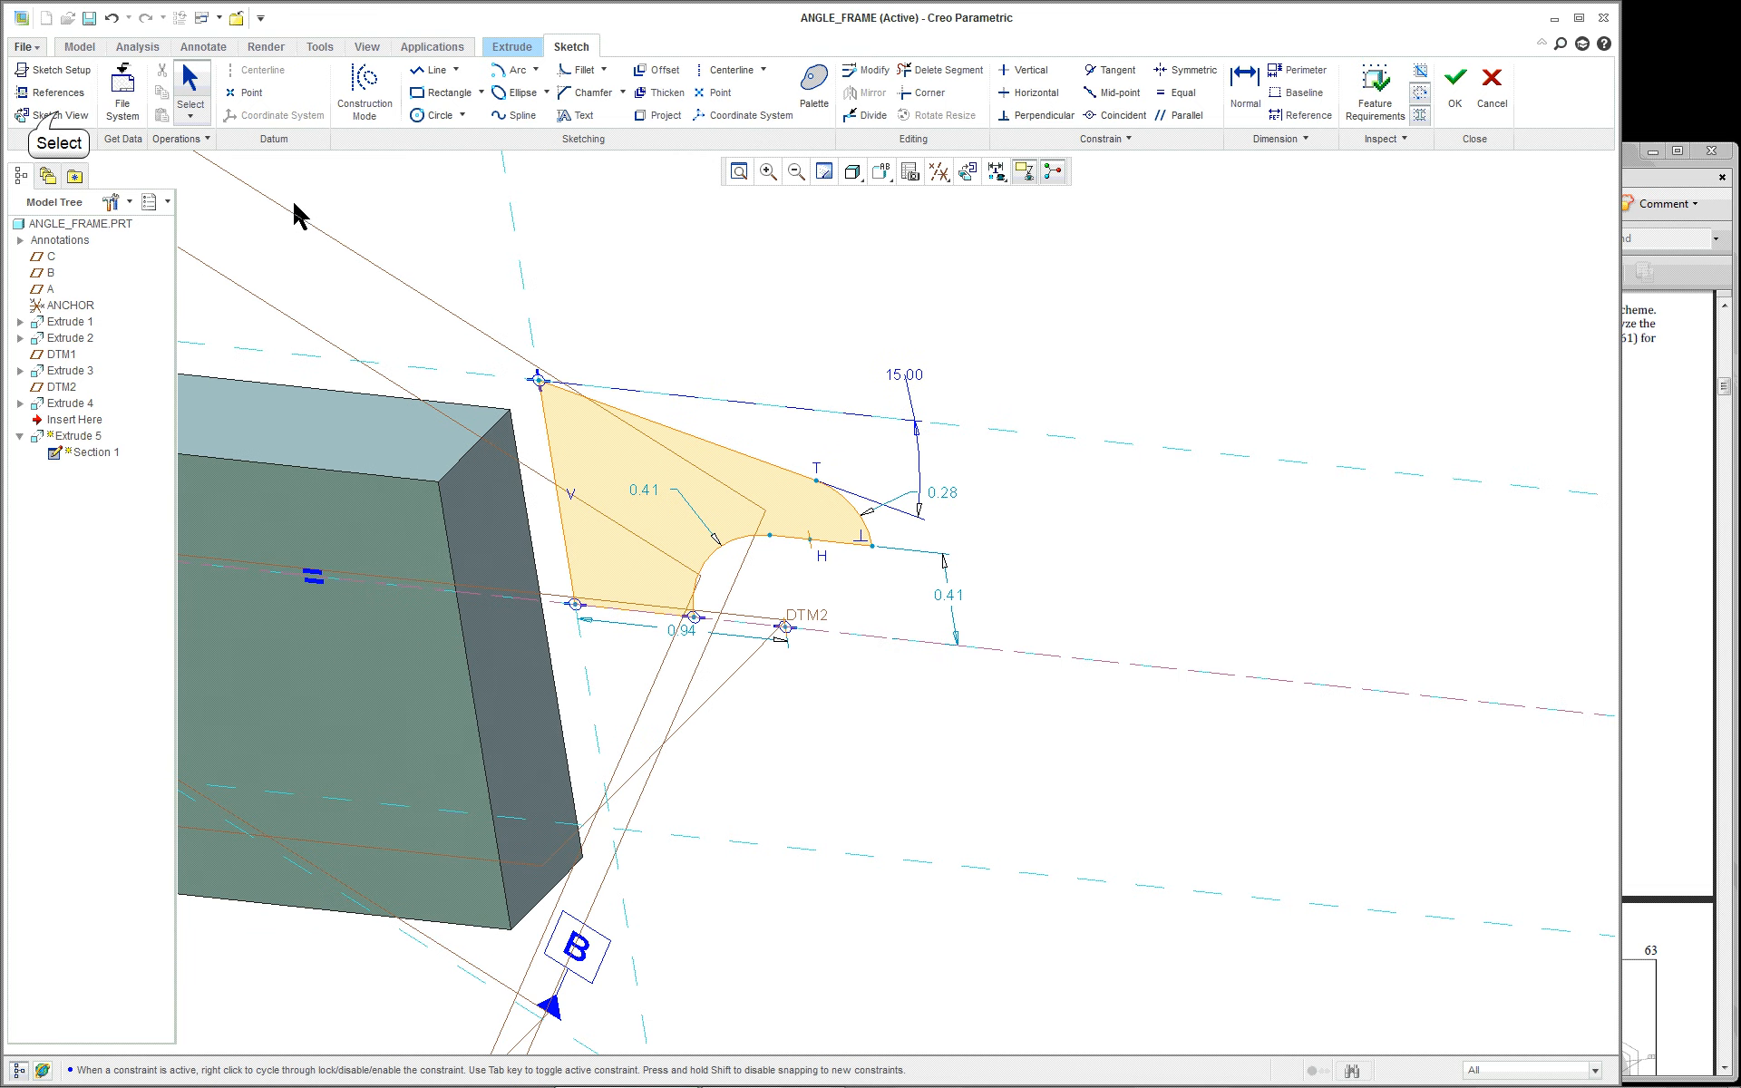
left_click(57, 115)
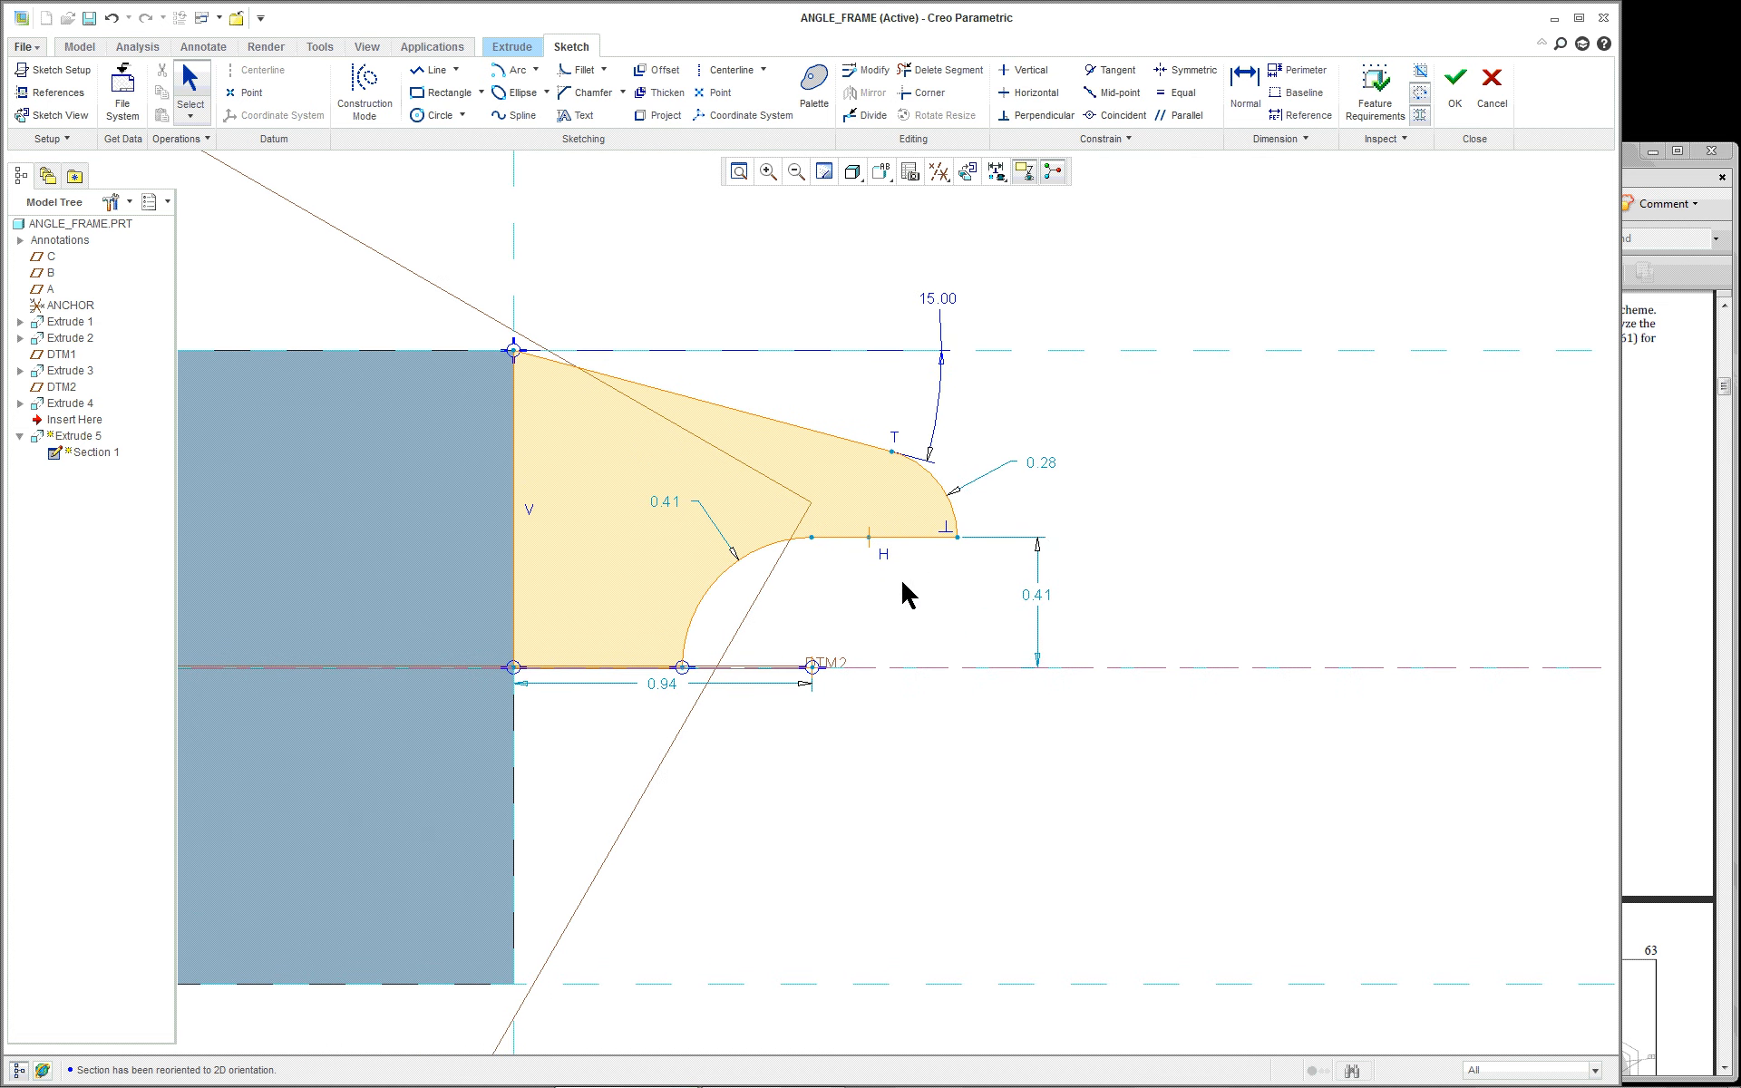
left_click(786, 669)
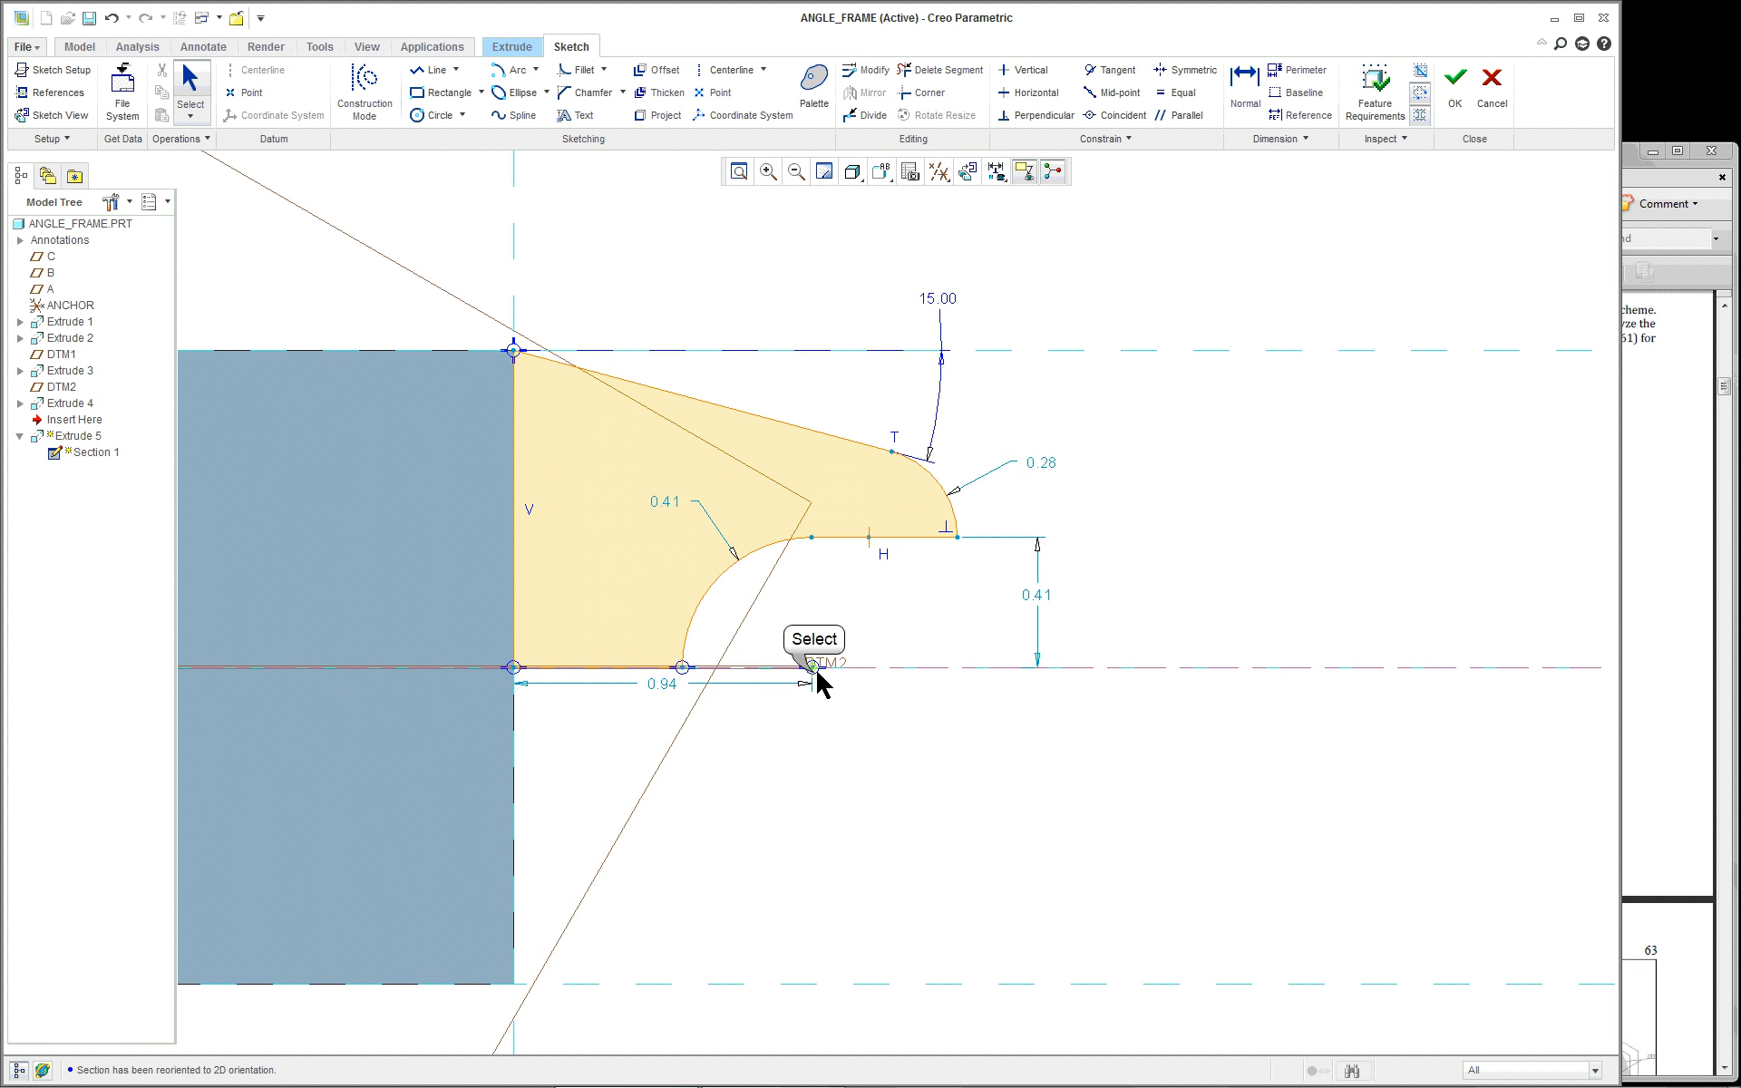
left_click(912, 740)
scroll(1191, 519, "down", 2)
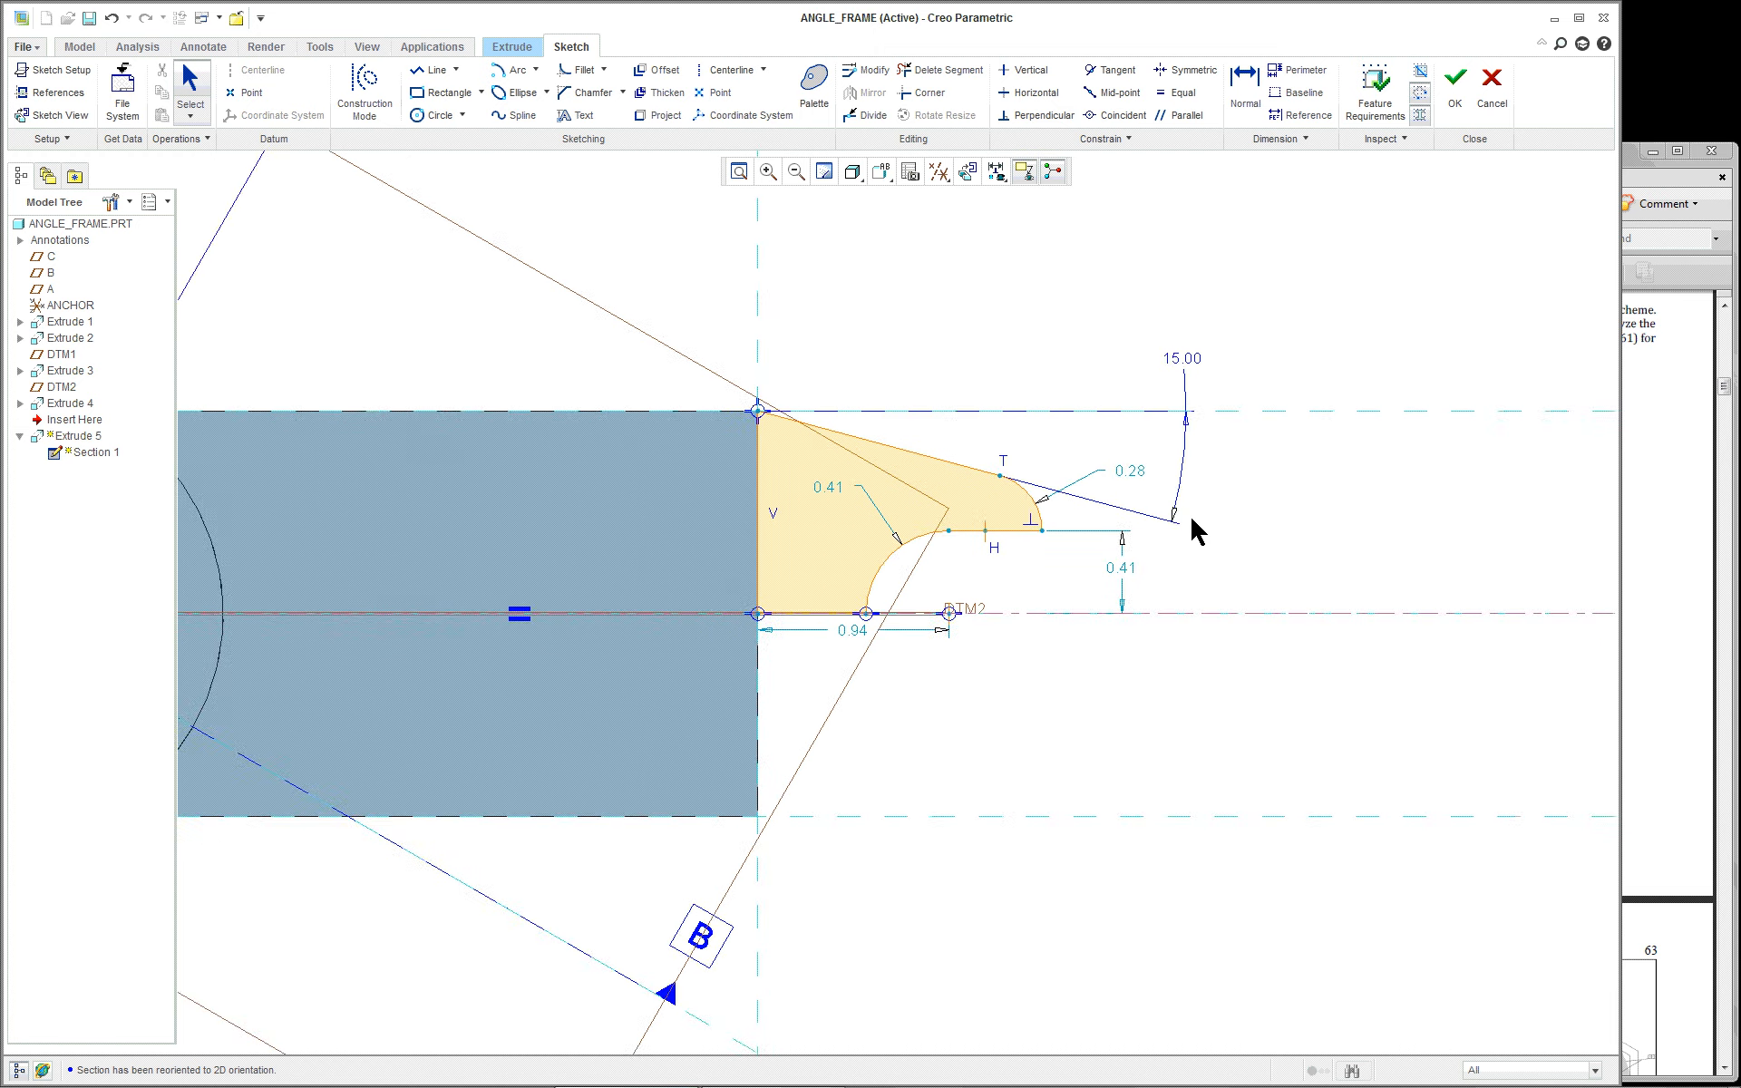
scroll(1191, 520, "up", 1)
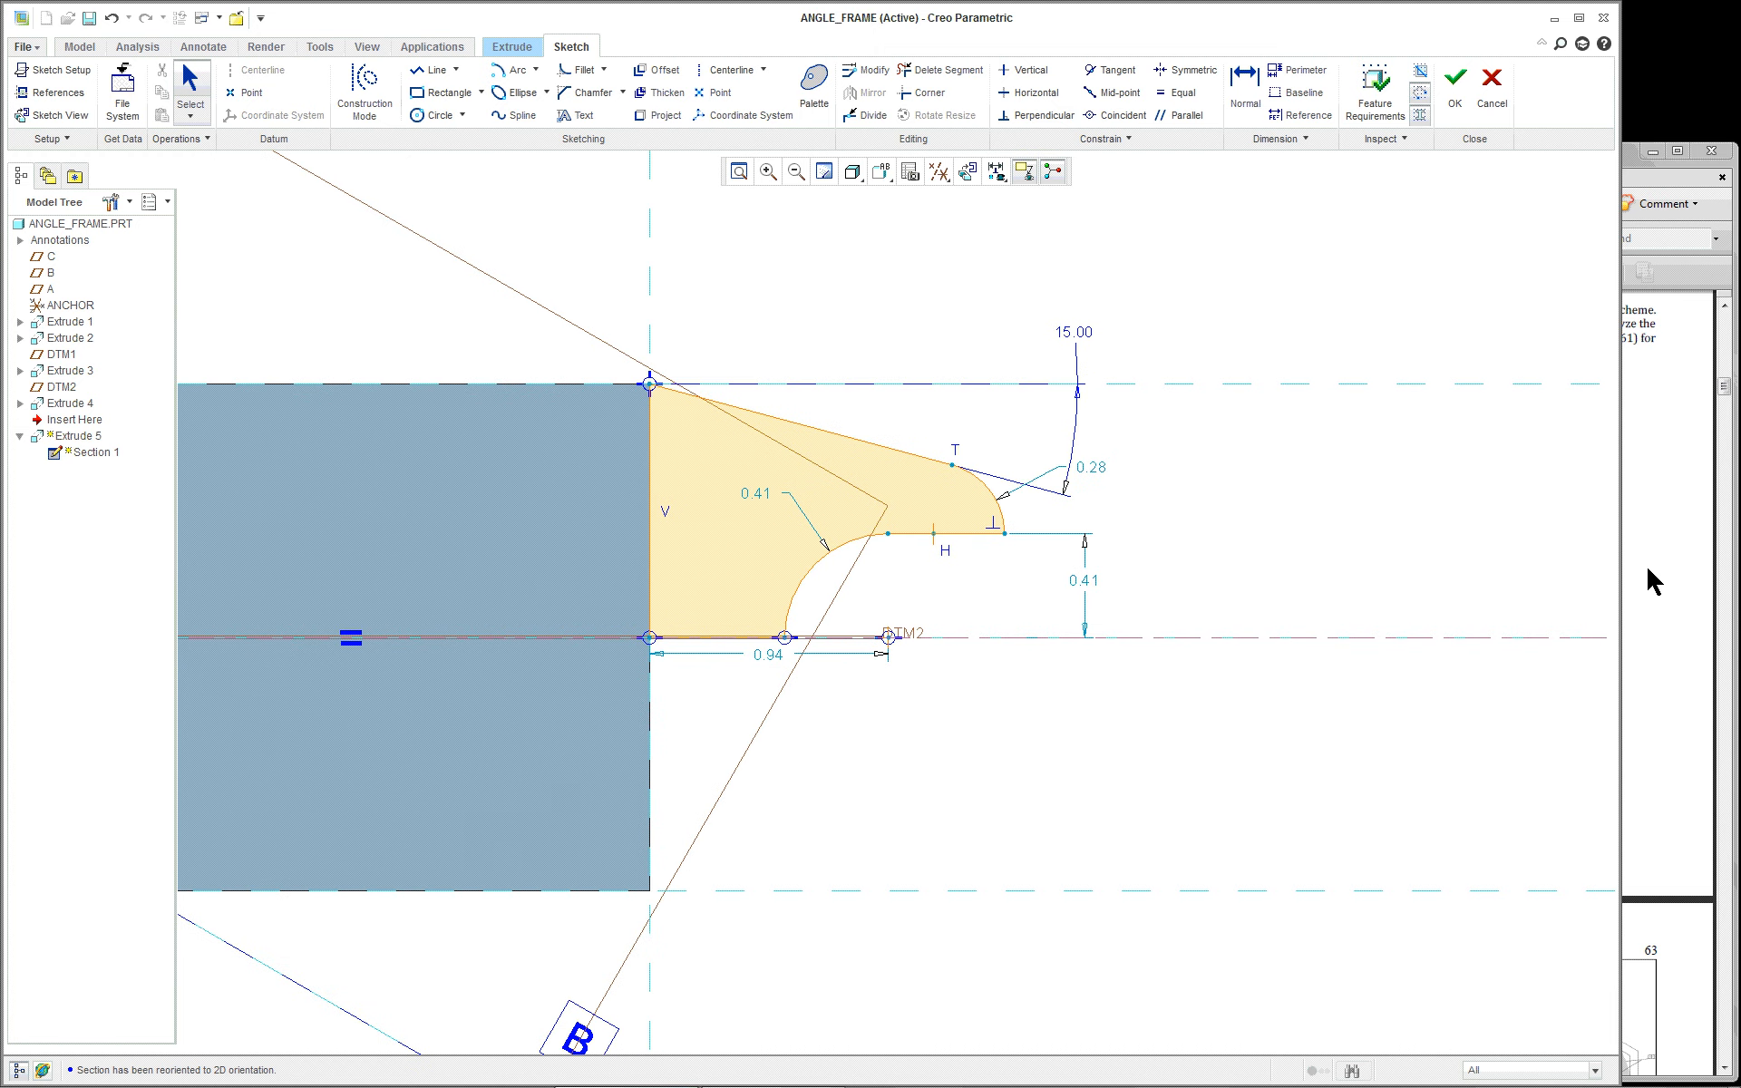
scroll(1194, 596, "up", 1)
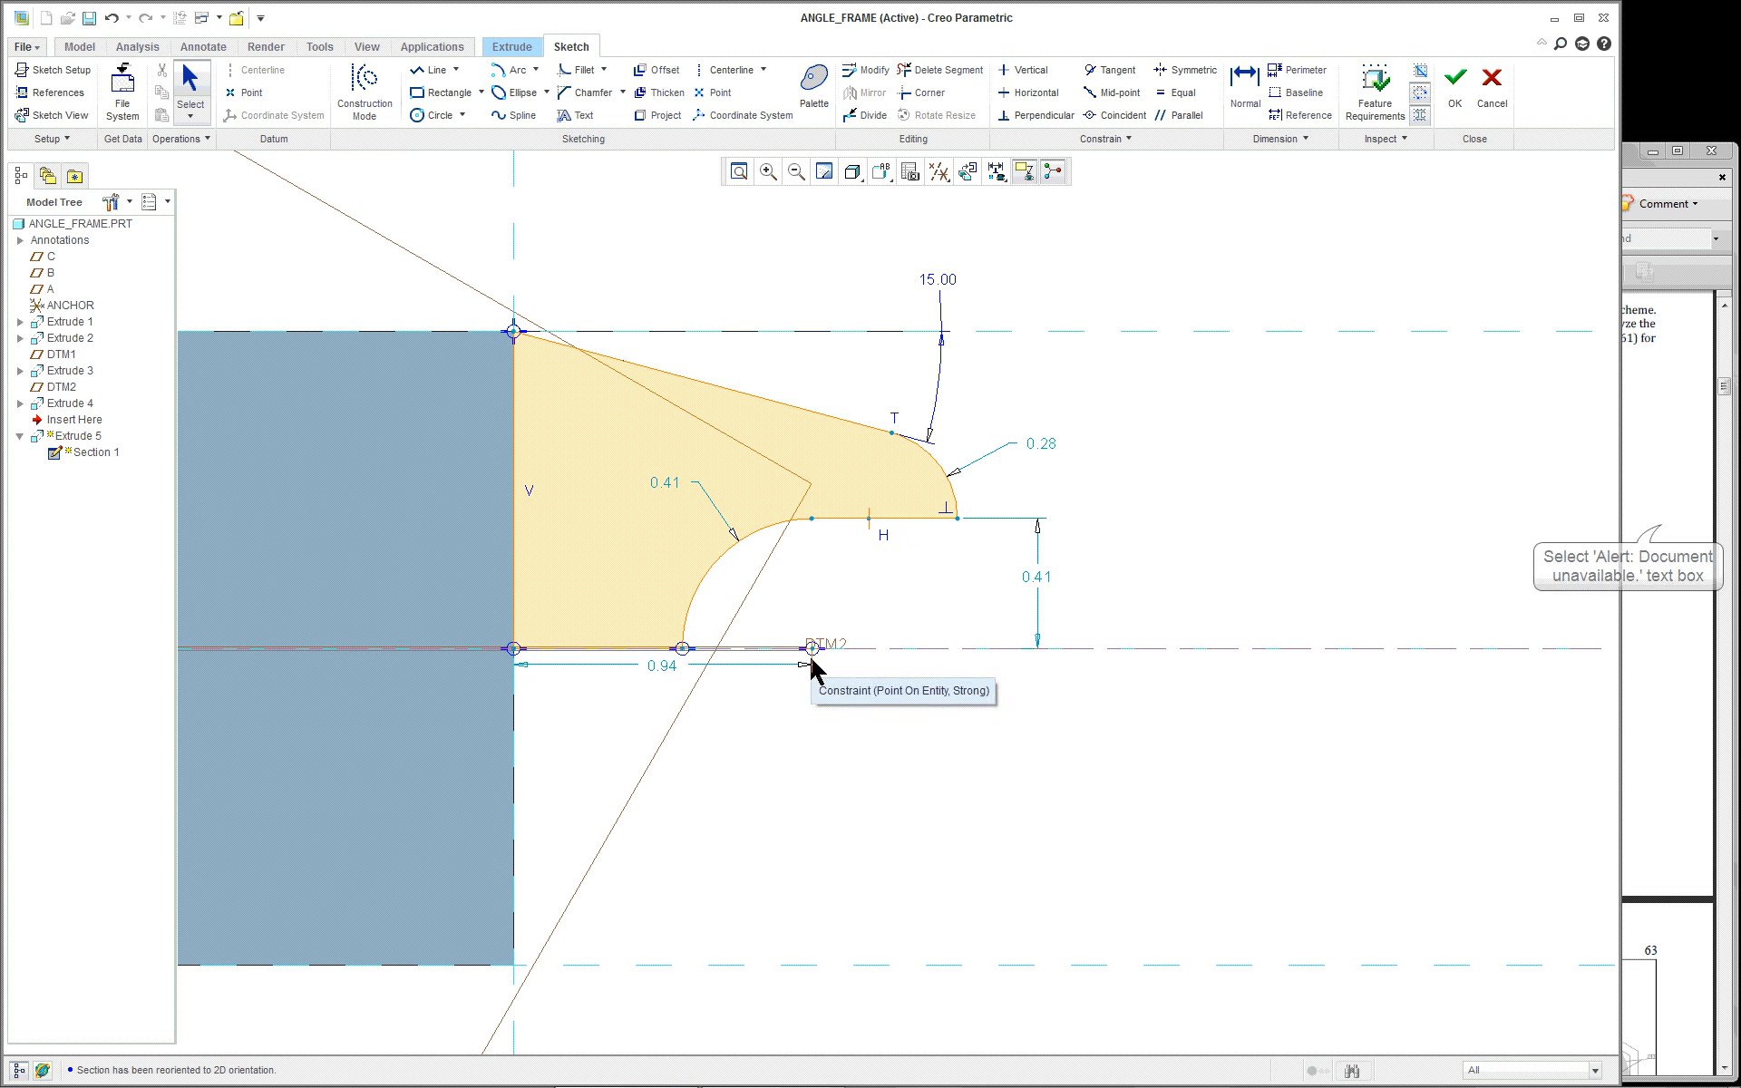
Step: Consult the Angle Frame drawing in Acrobat and try to dimension from the block's edge to the horizontal line's outer end
left_click(1660, 530)
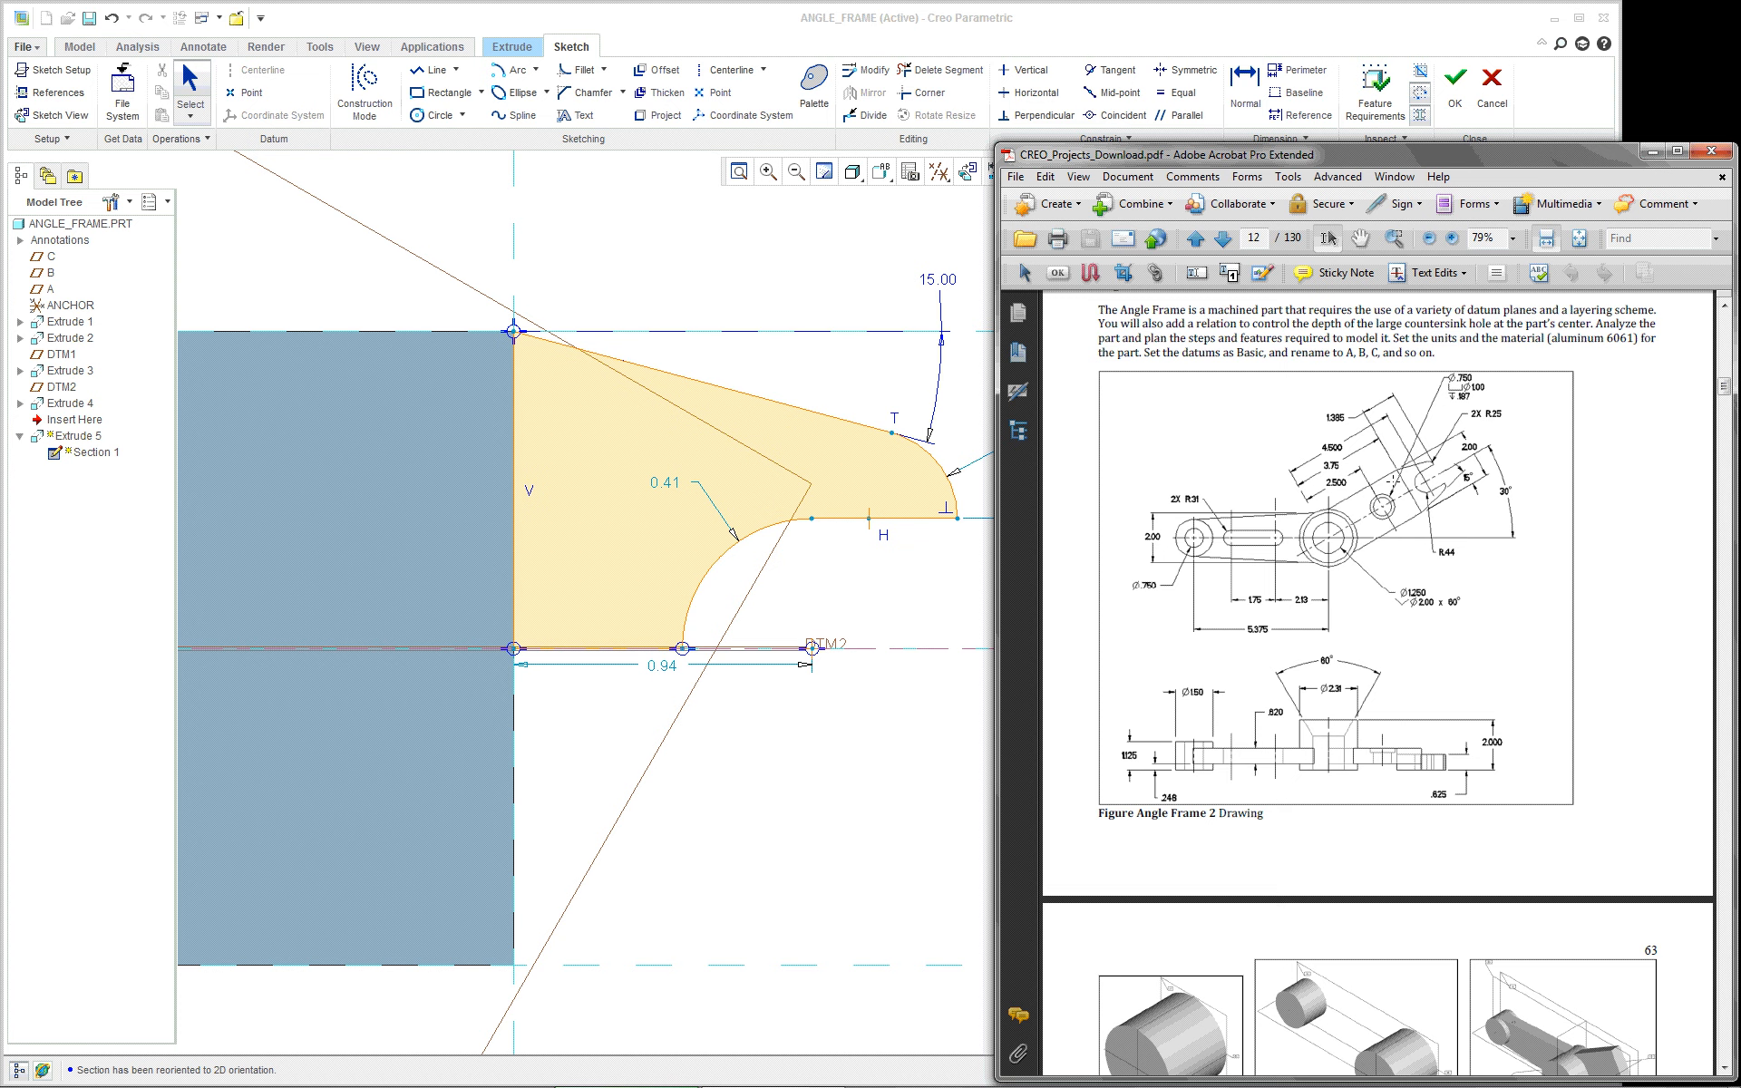
left_click(869, 622)
left_click(883, 609)
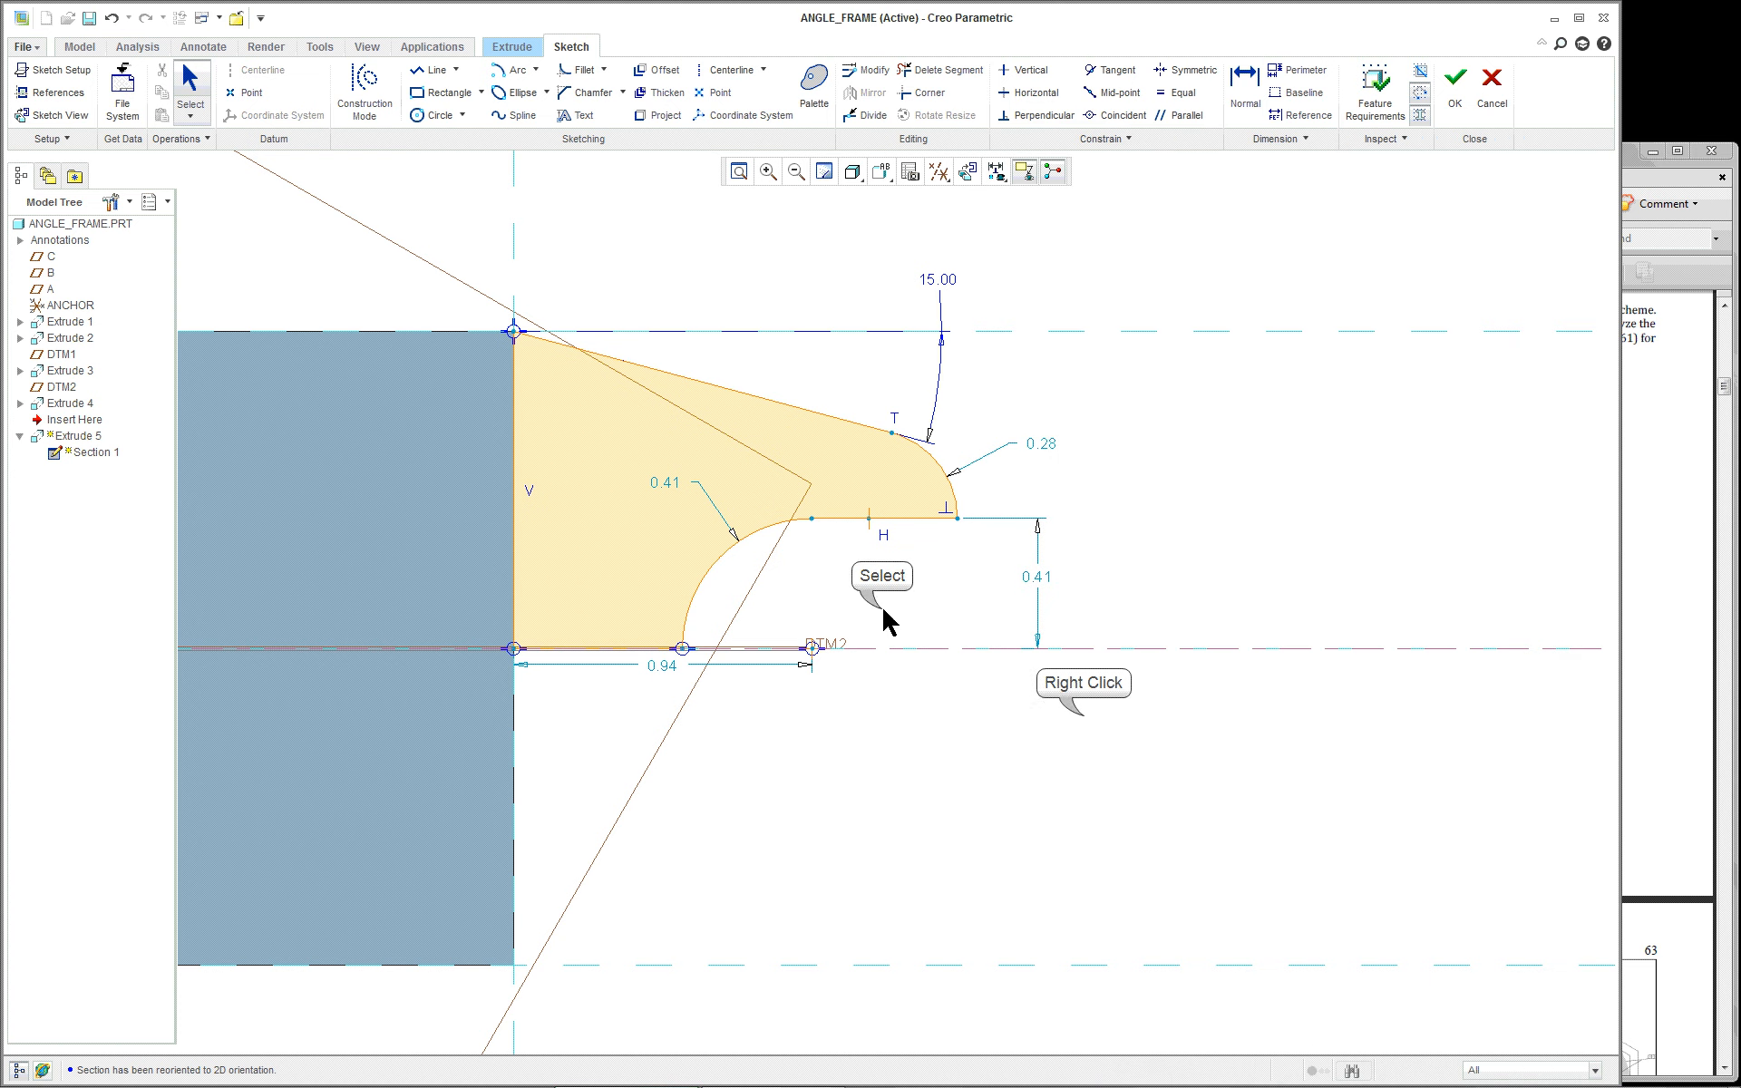
right_click(1086, 717)
left_click(1134, 905)
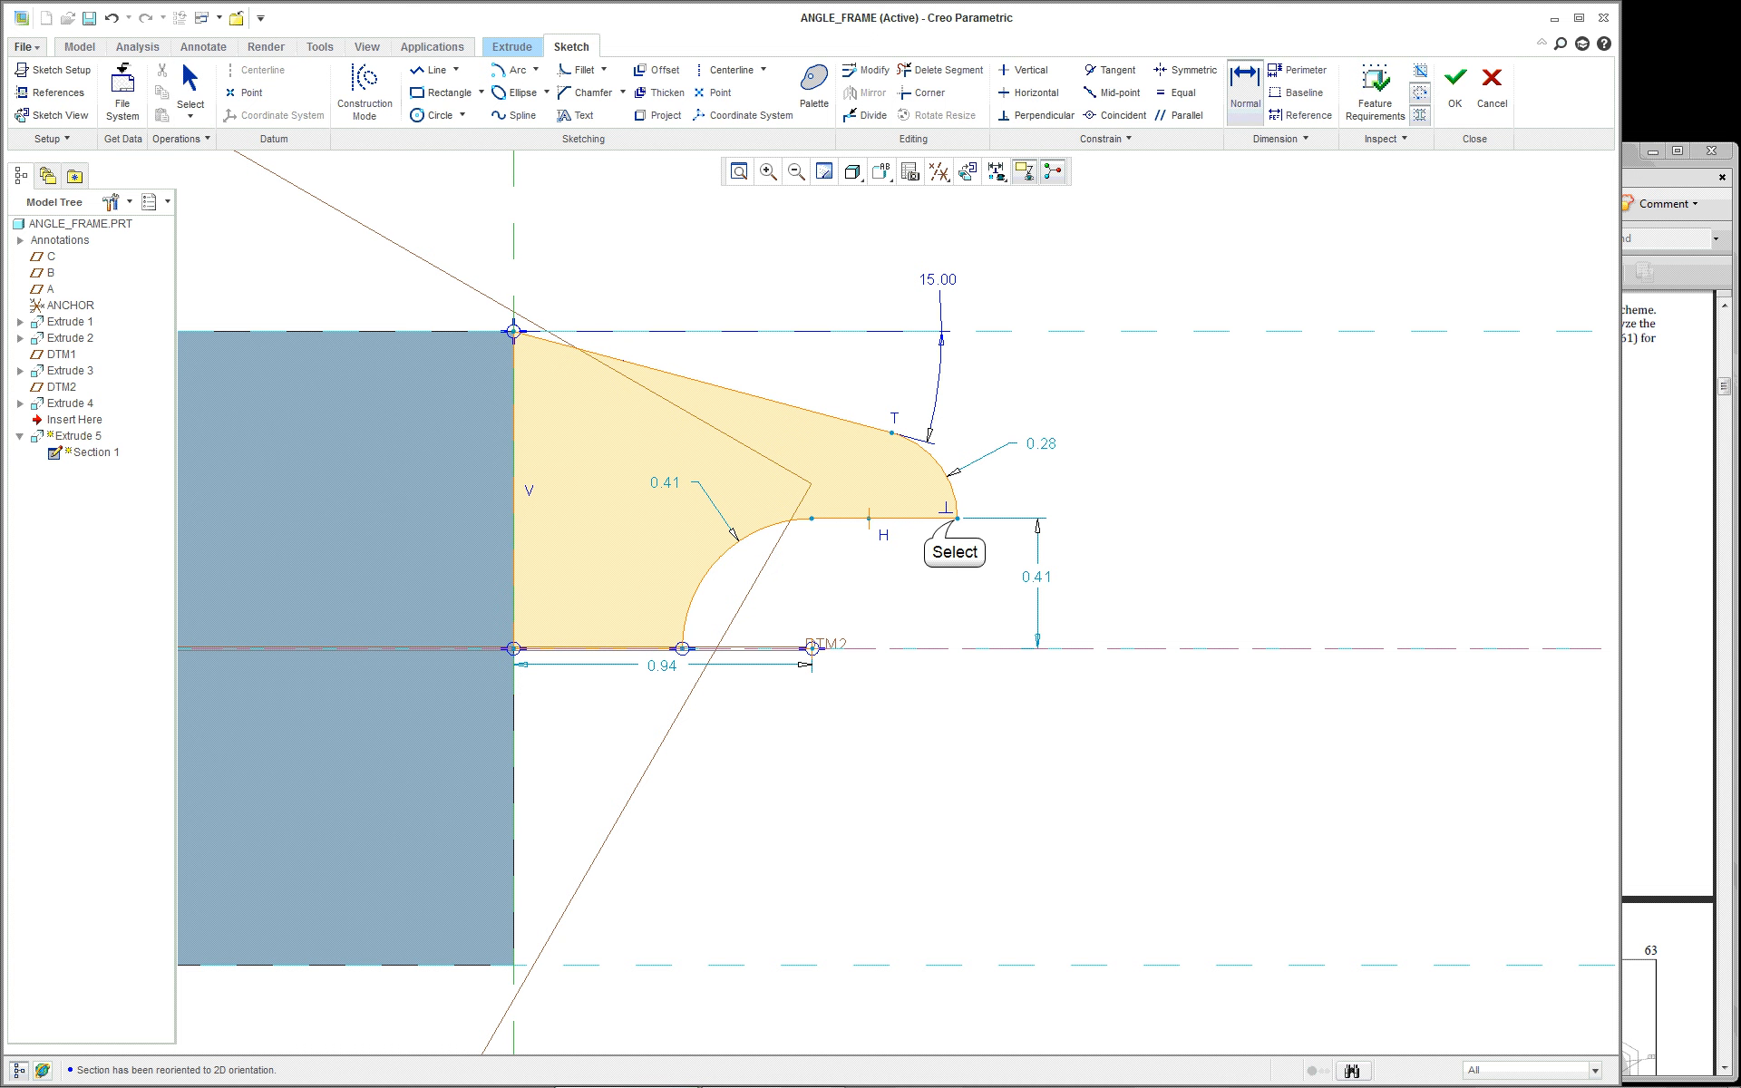
left_click(957, 519)
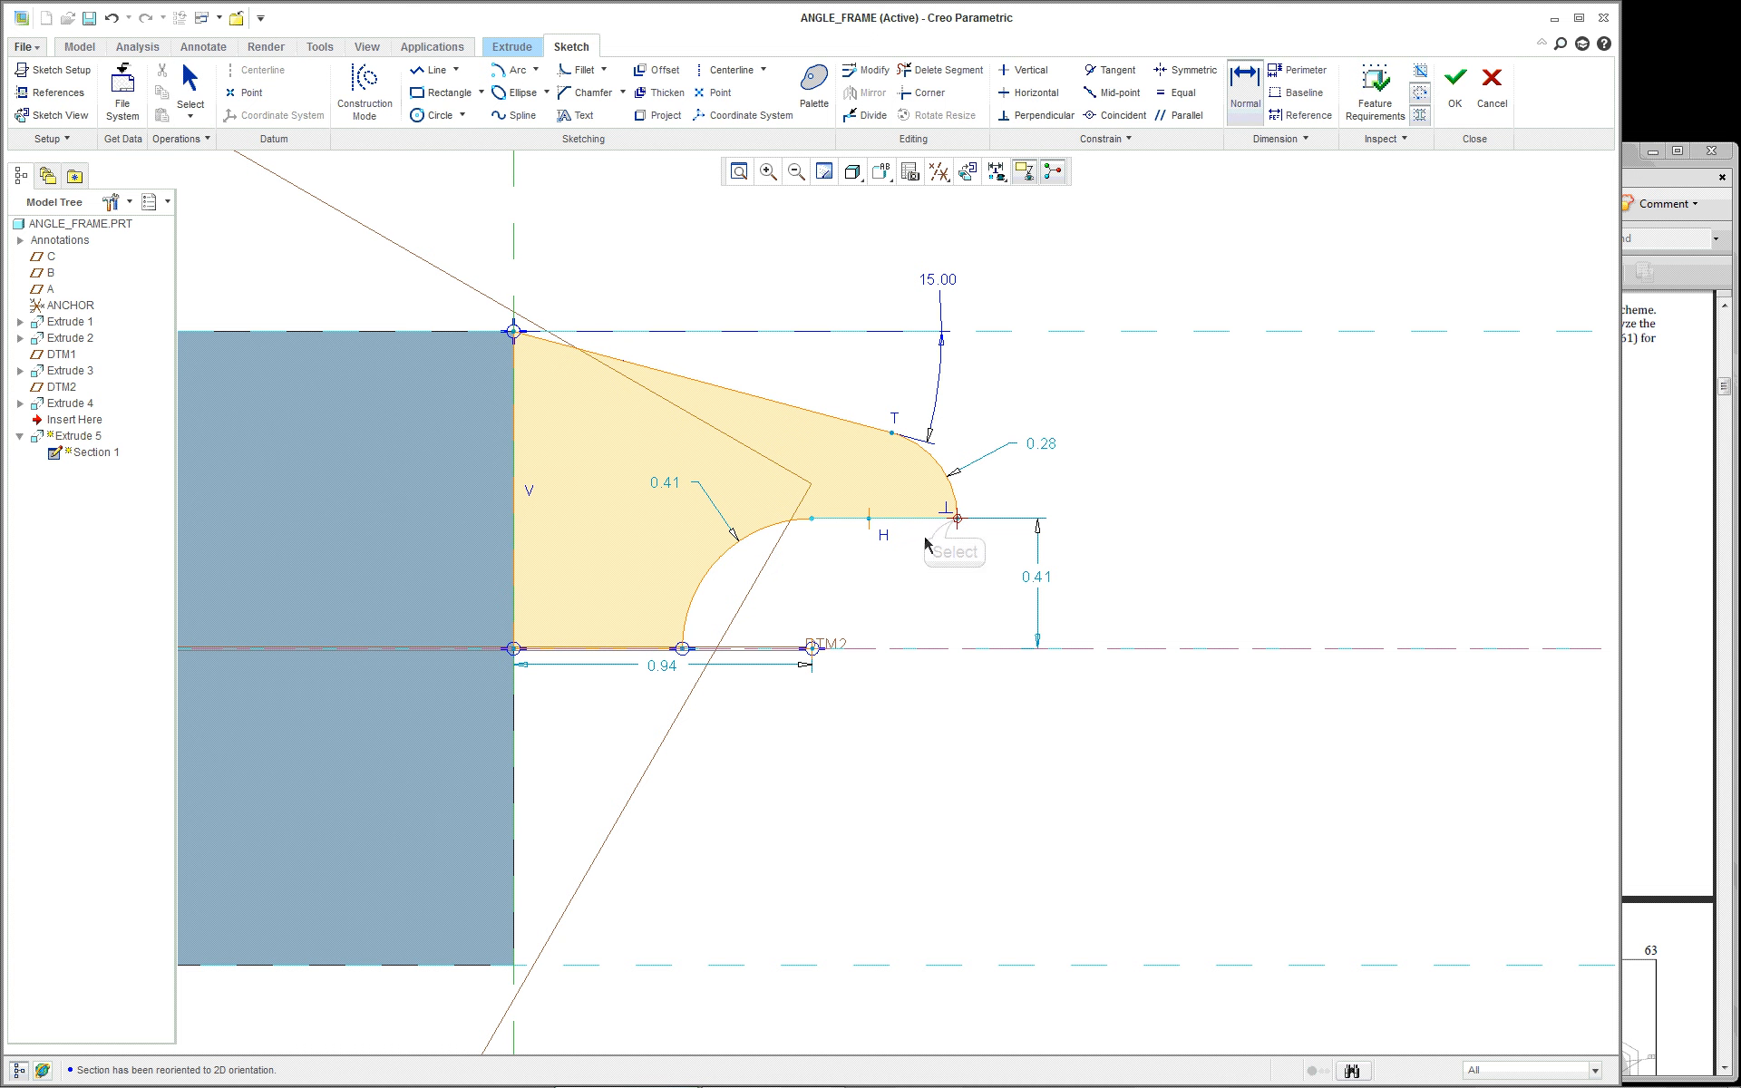
middle_click(698, 224)
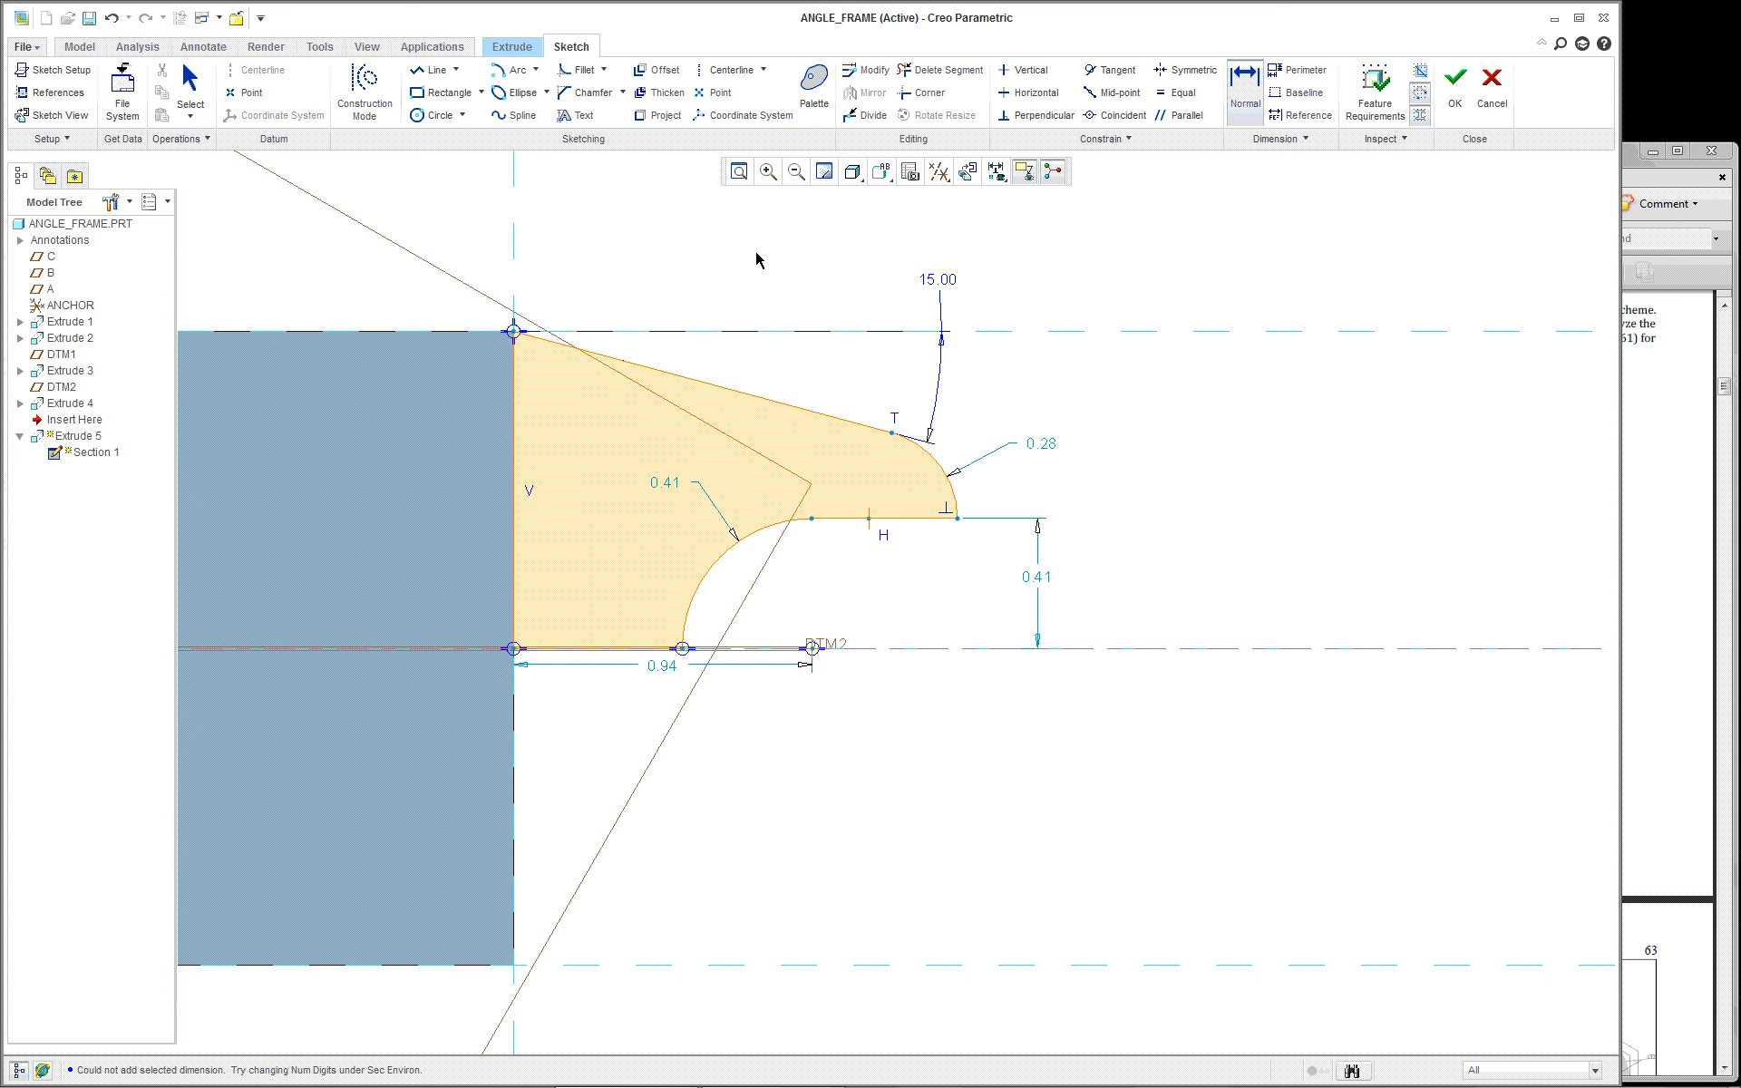
Step: Make the fork tip arc's center coincident with the horizontal line and delete the conflicting Orthogonal constraint
scroll(758, 260, "up", 1)
scroll(793, 248, "up", 1)
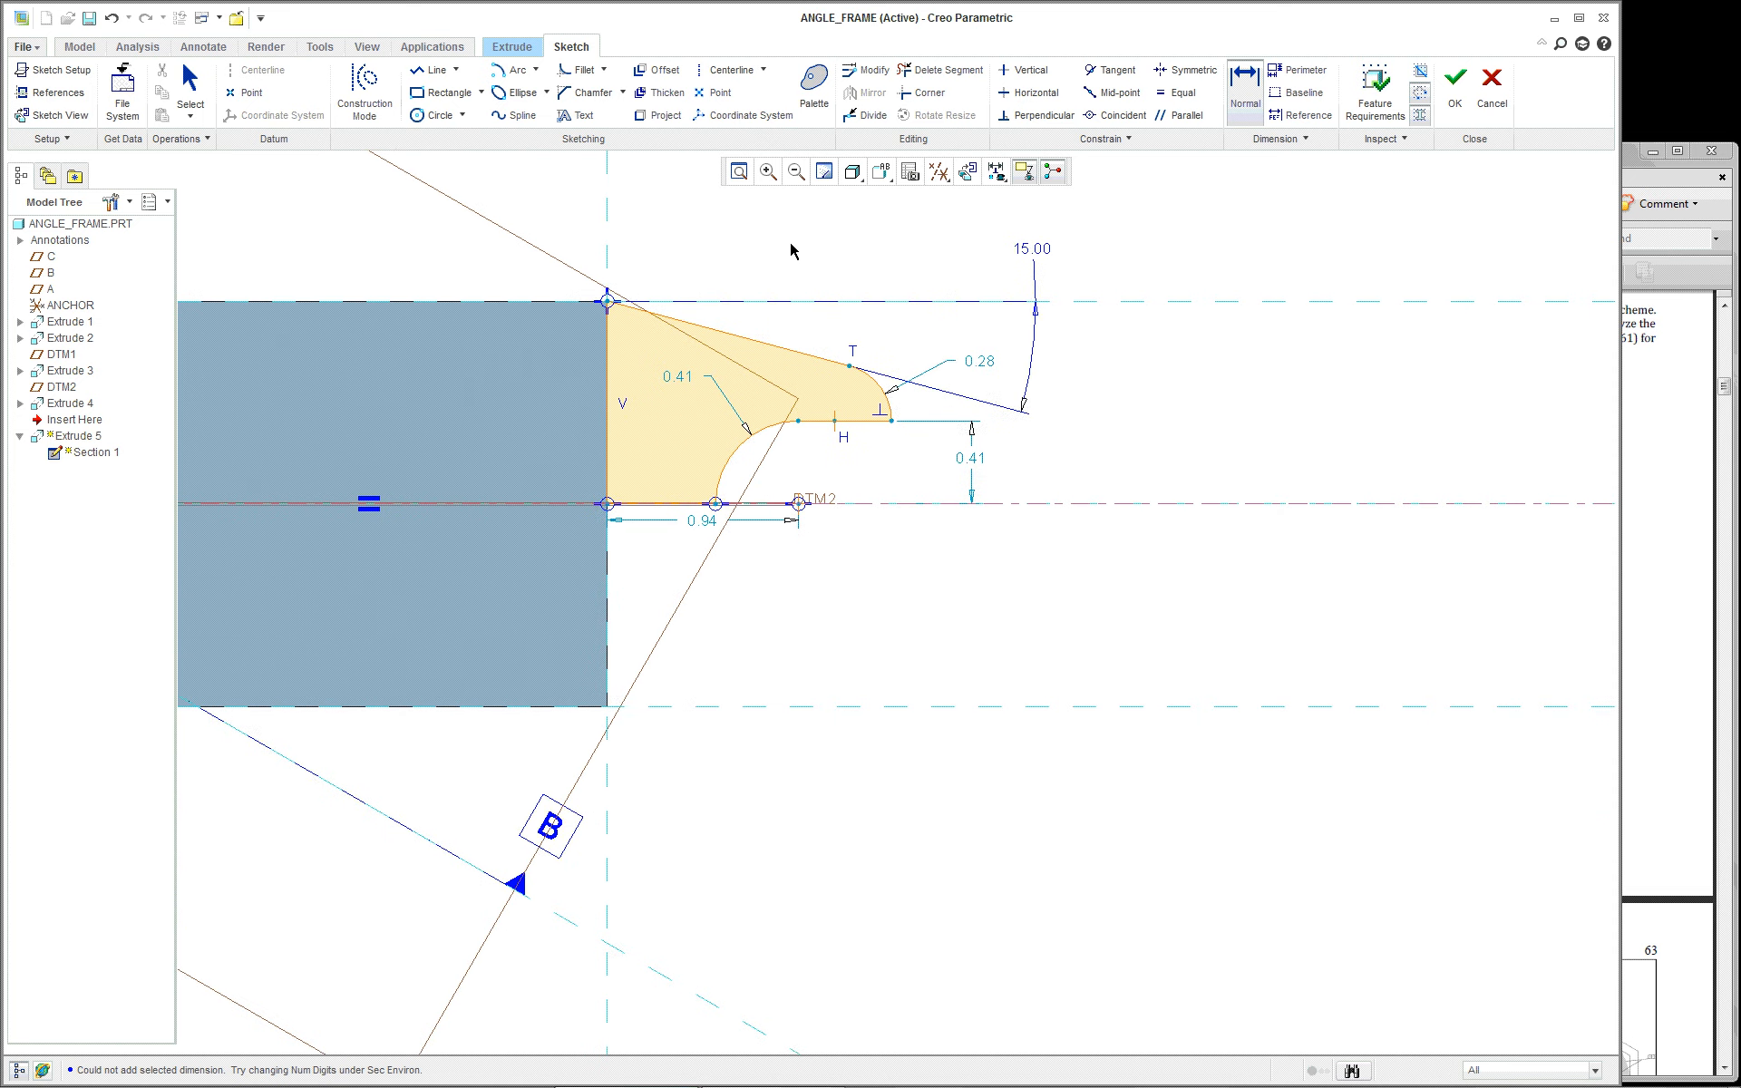
scroll(793, 249, "down", 1)
scroll(785, 288, "up", 1)
scroll(781, 290, "down", 1)
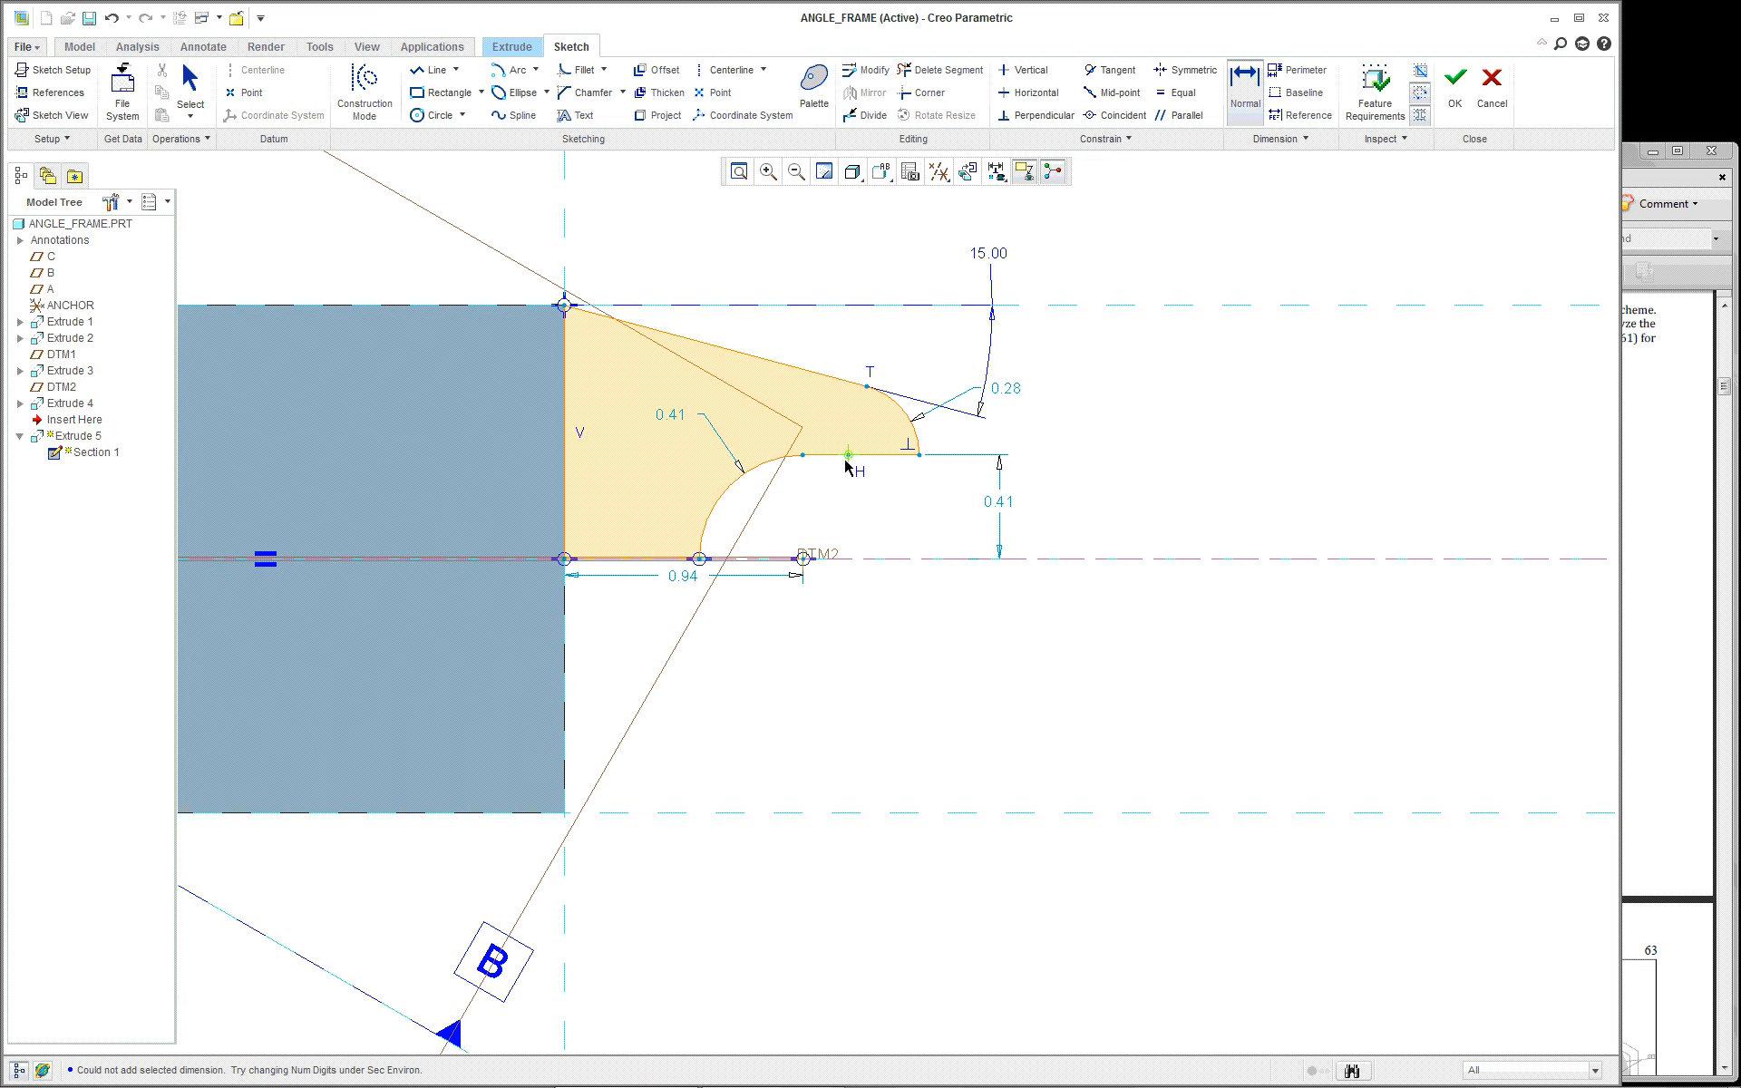
scroll(858, 465, "up", 3)
scroll(858, 481, "down", 10)
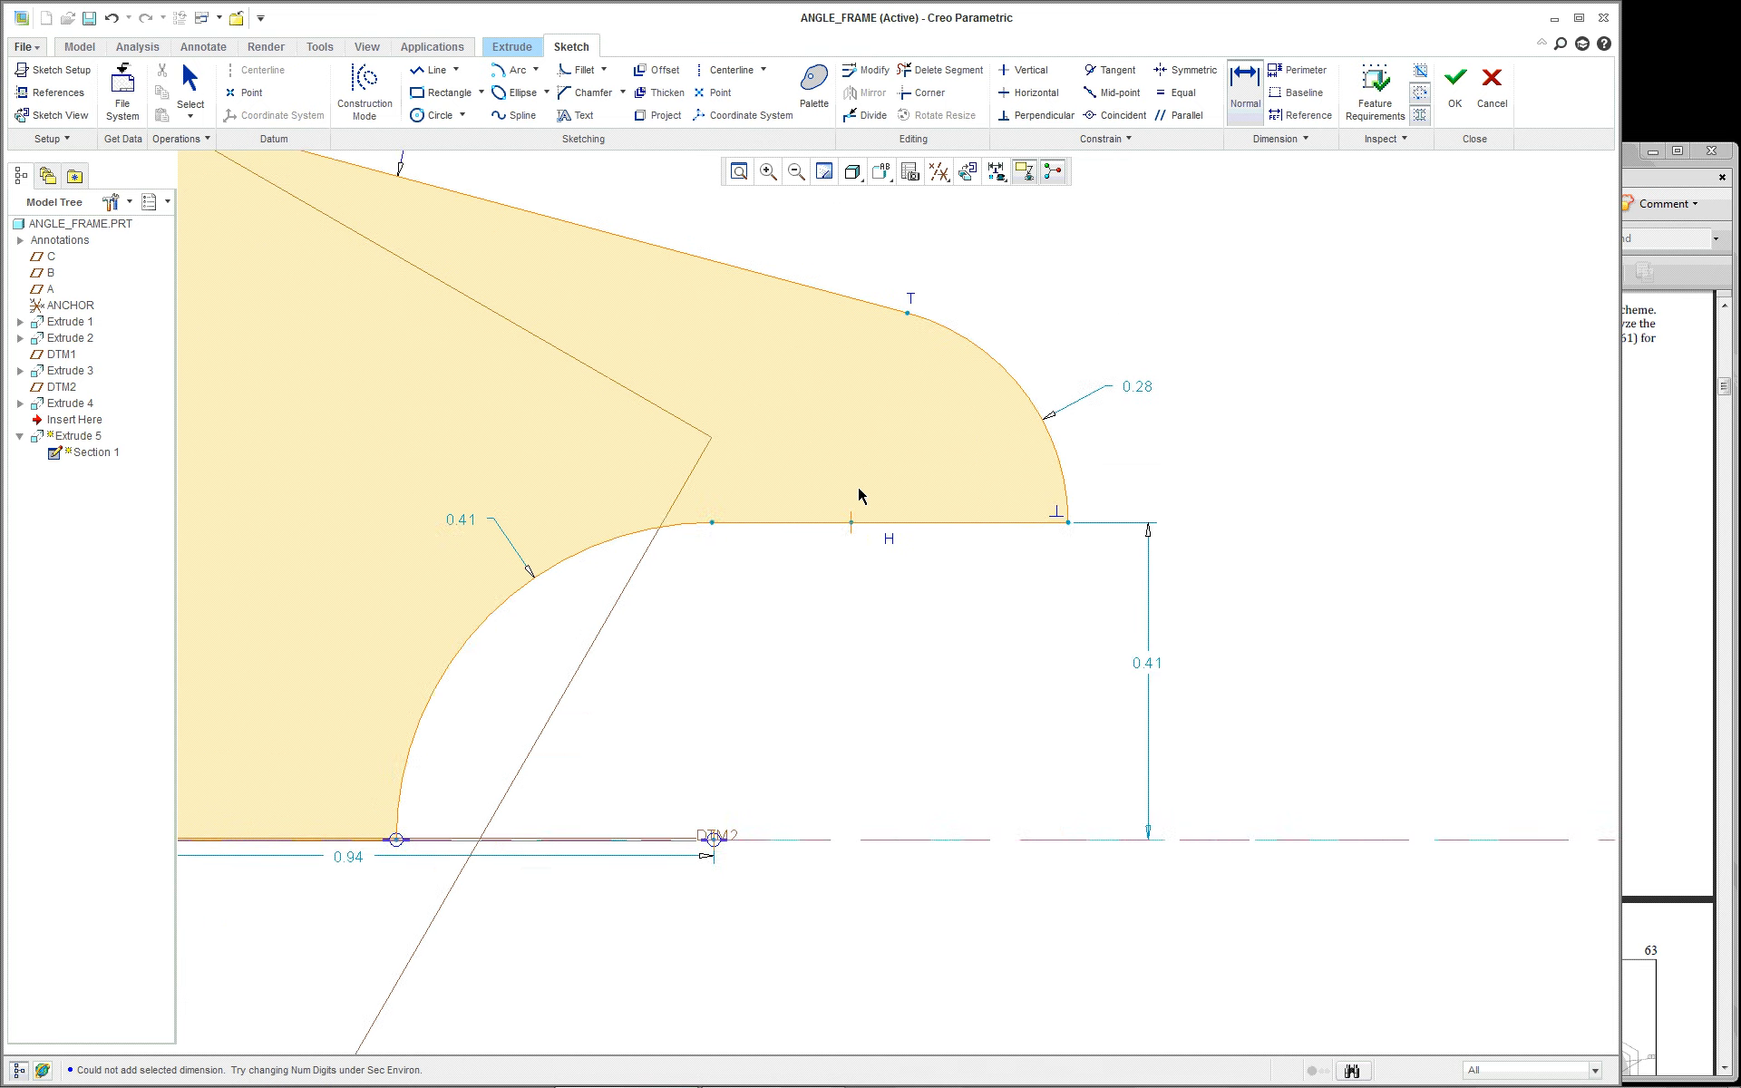
scroll(859, 489, "up", 2)
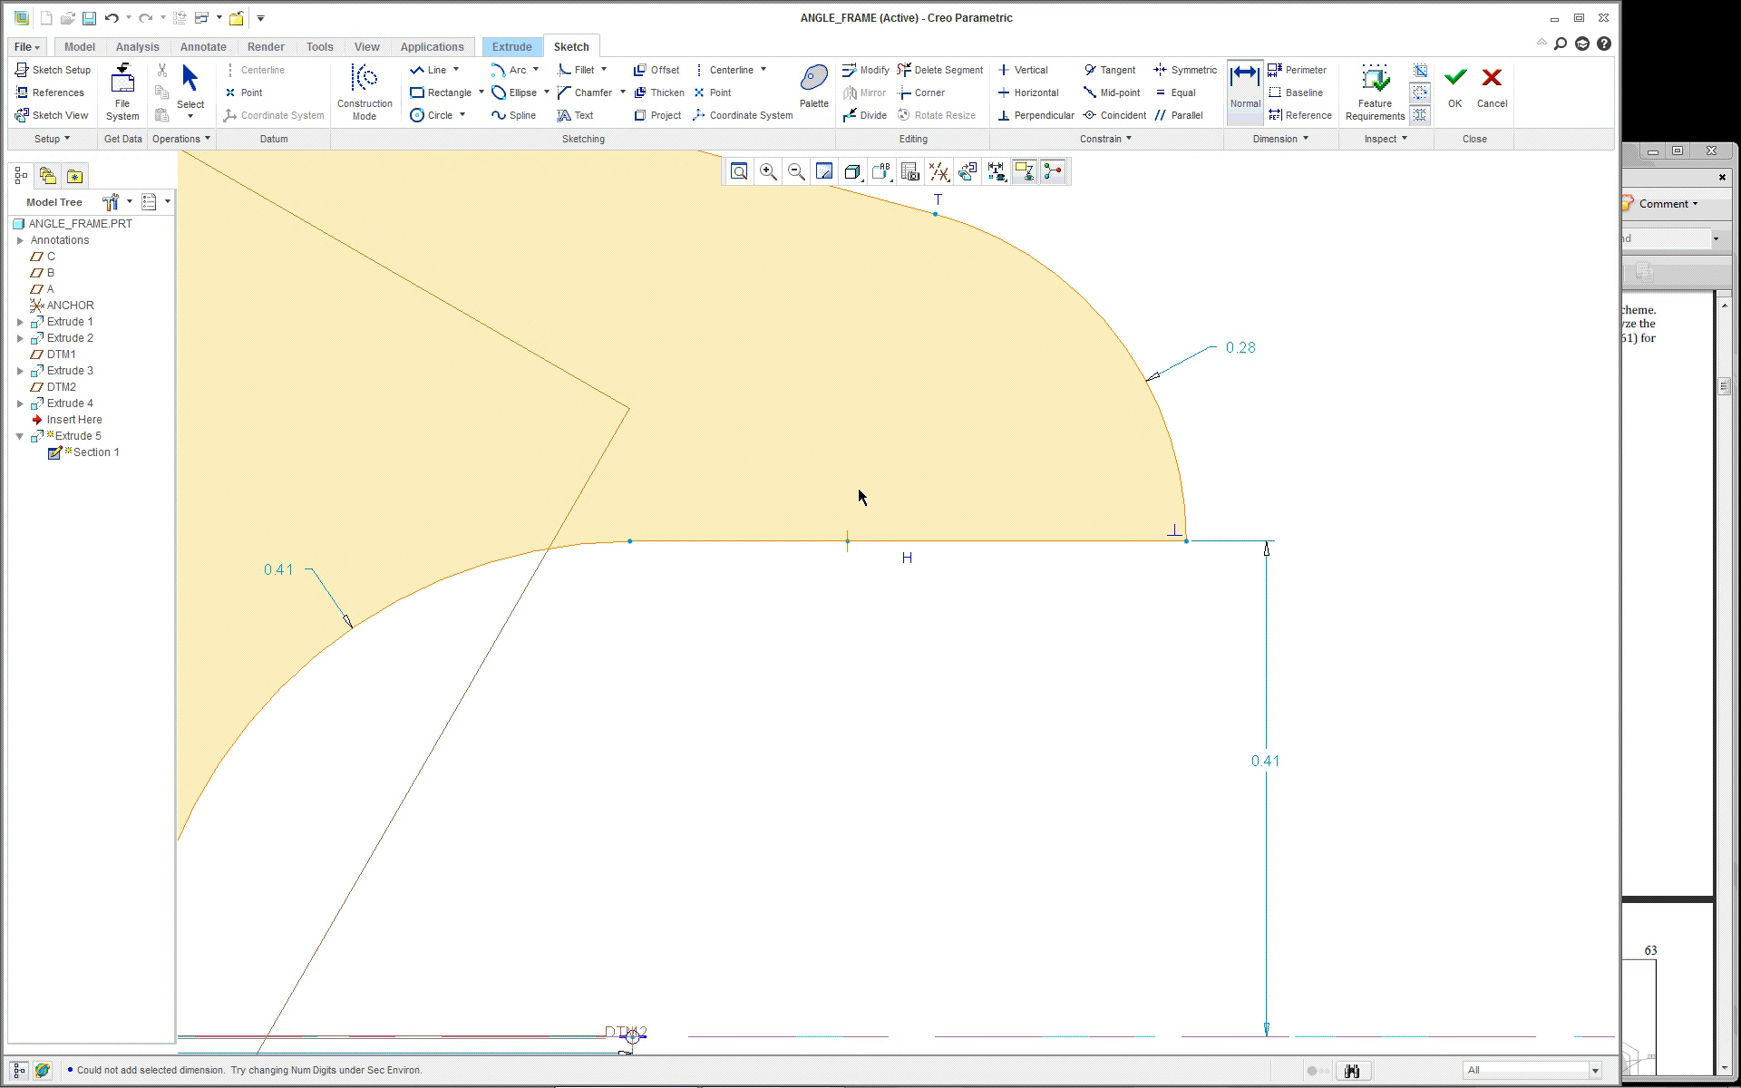
scroll(859, 496, "up", 2)
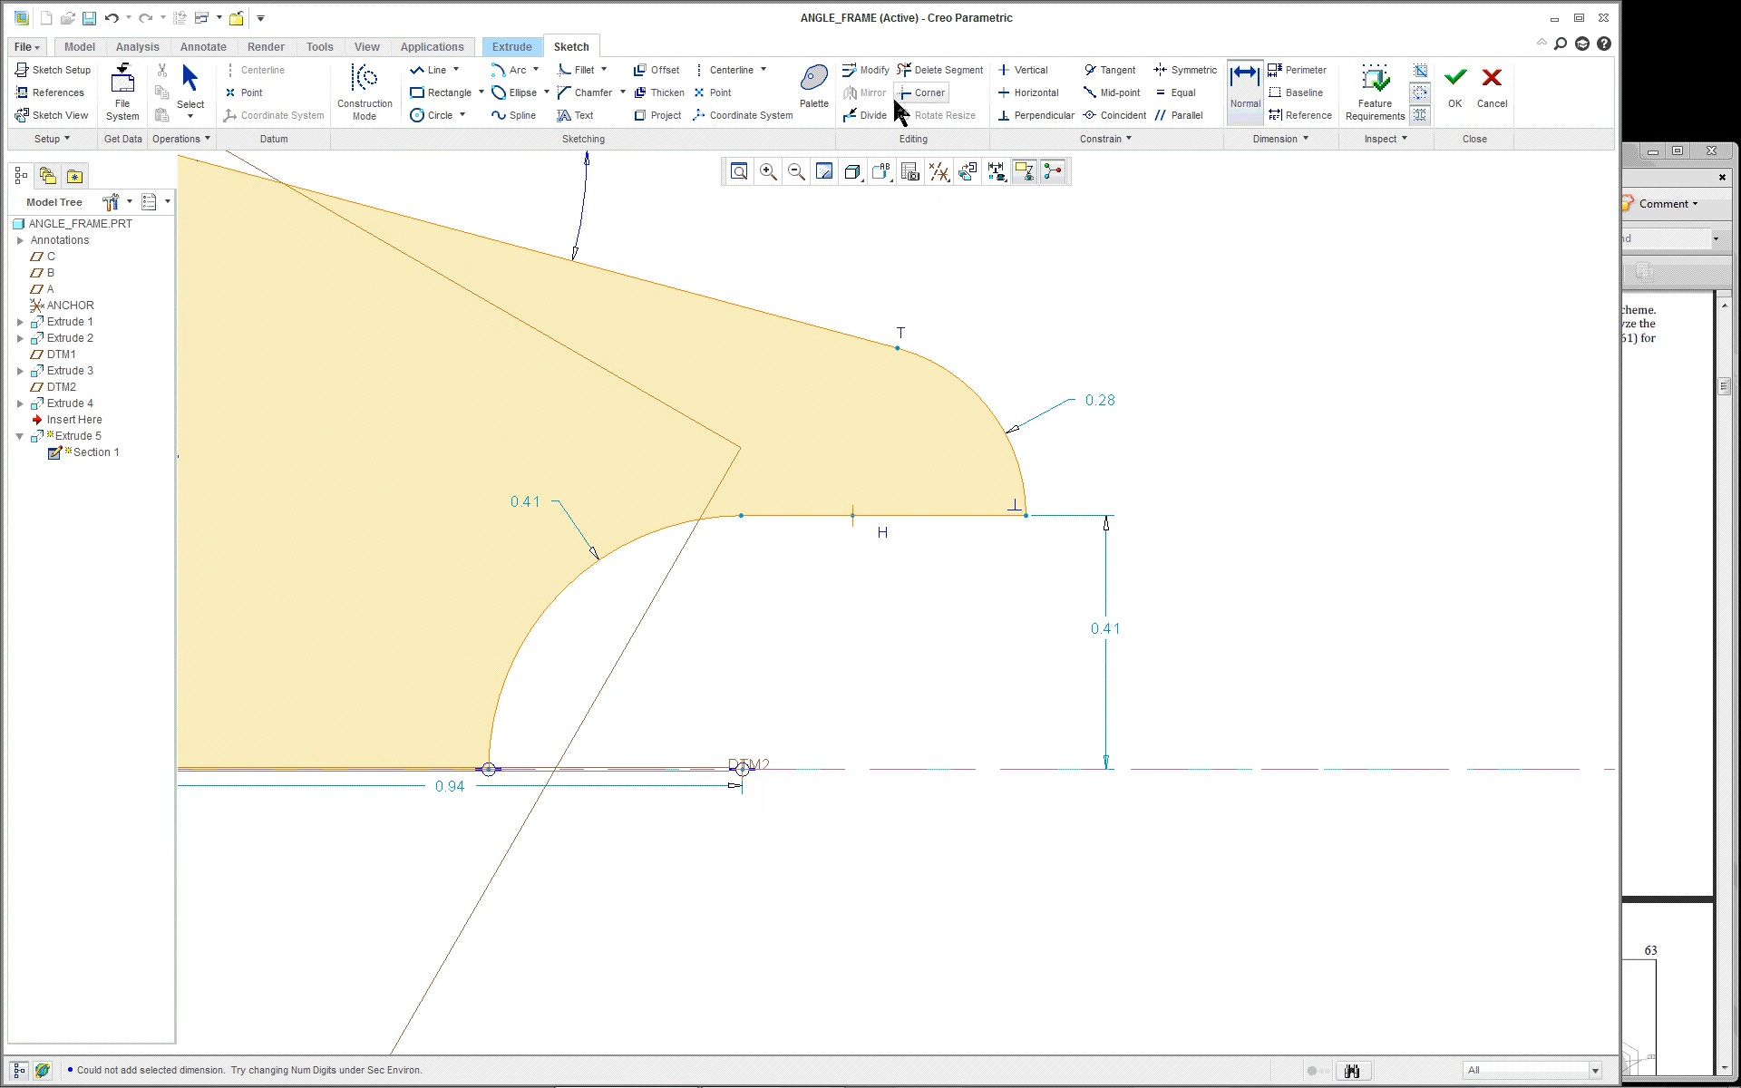
left_click(1118, 116)
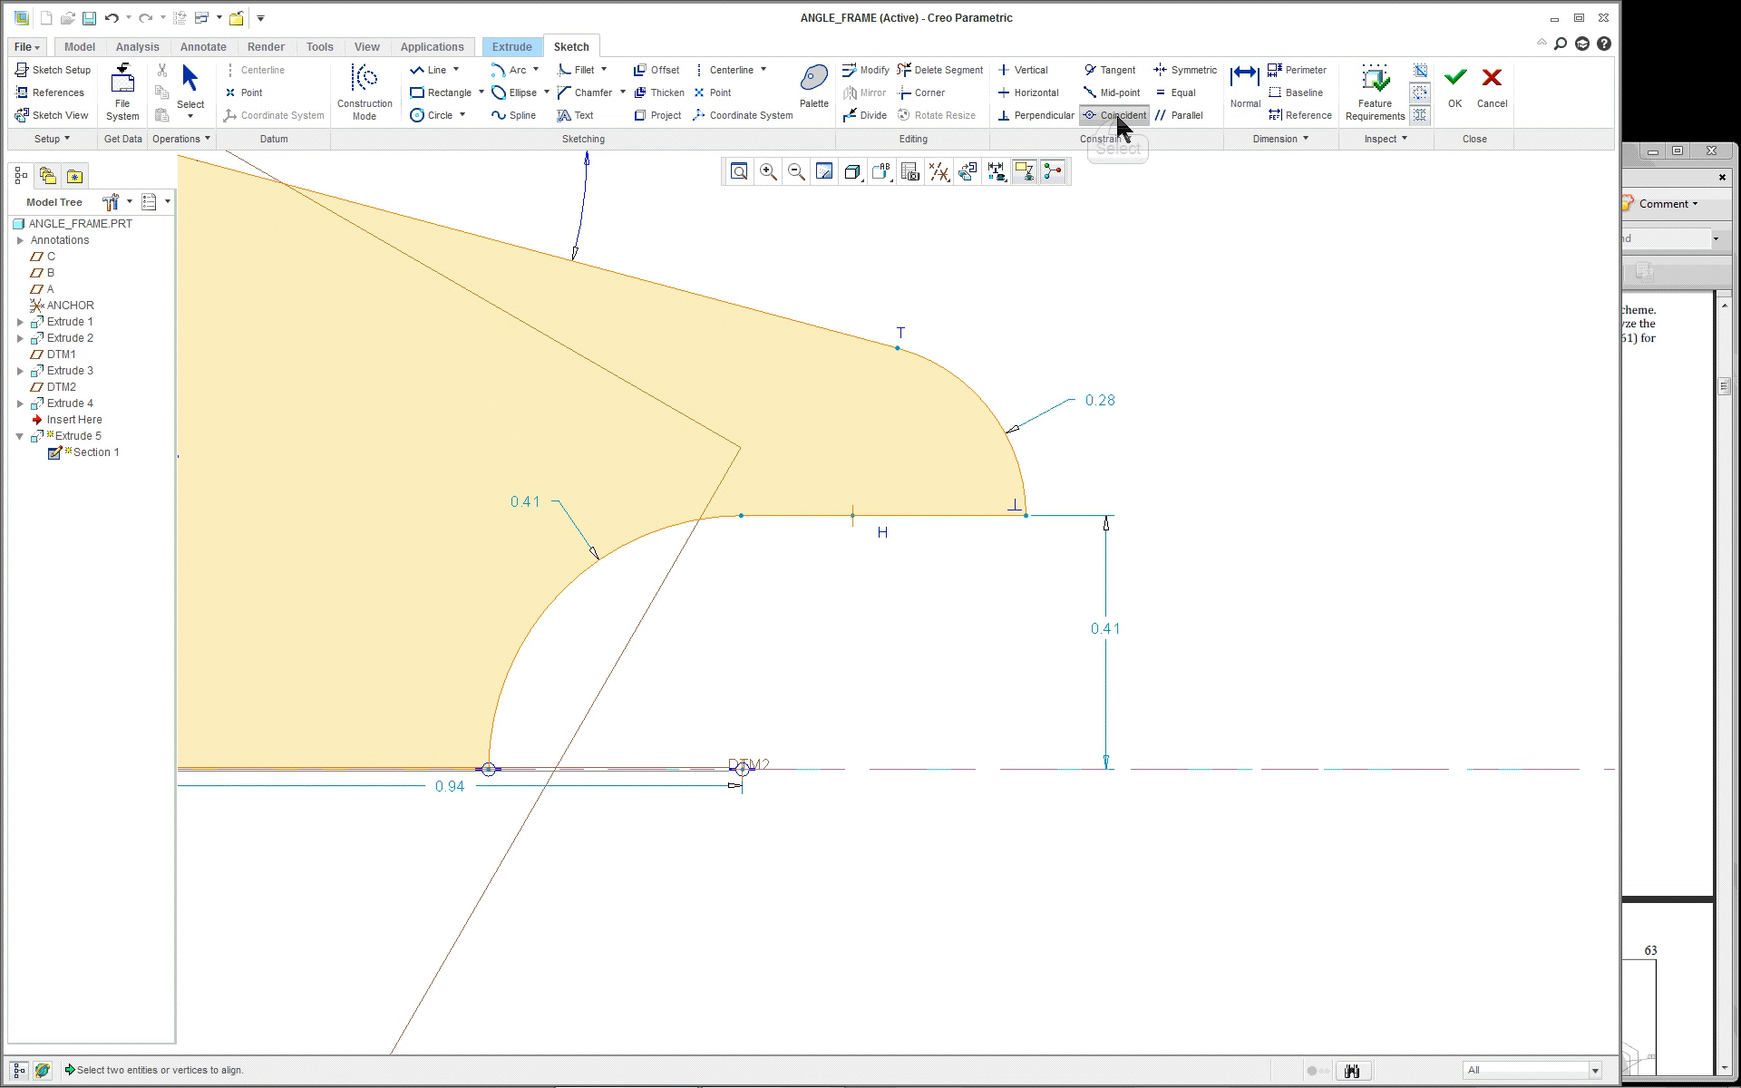
left_click(852, 516)
left_click(889, 516)
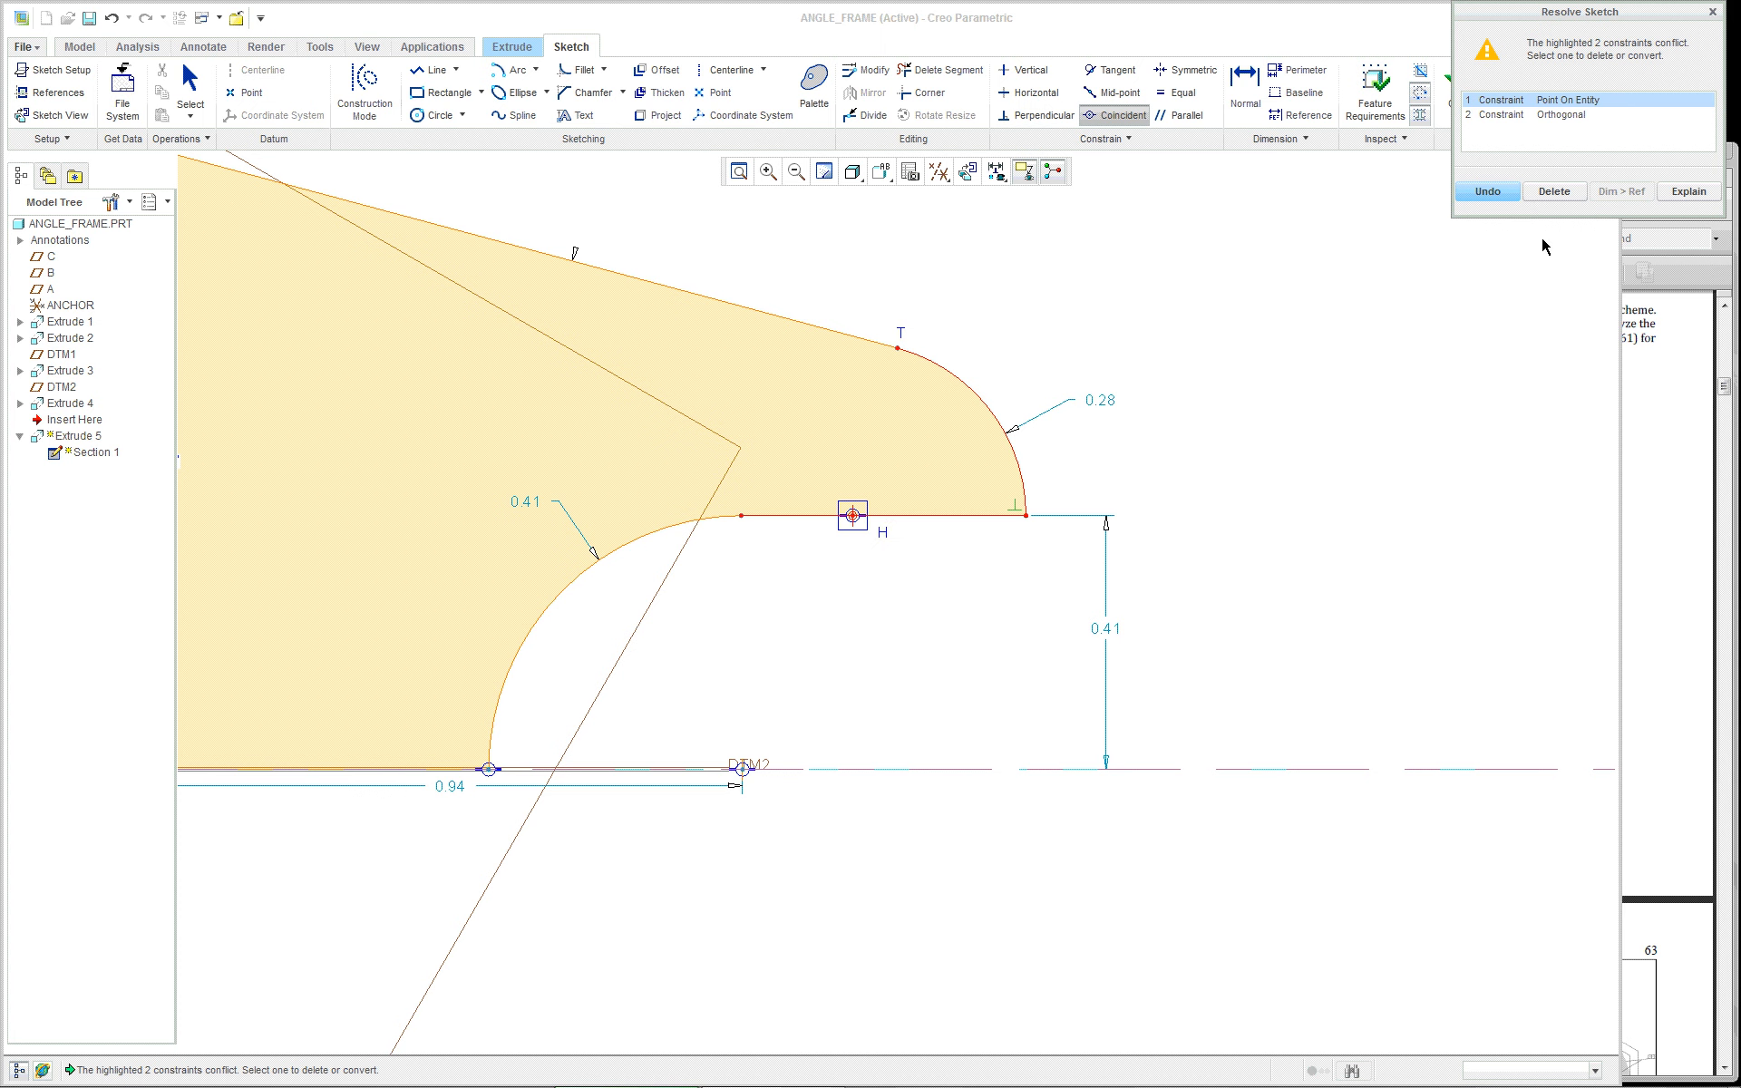
left_click(1575, 125)
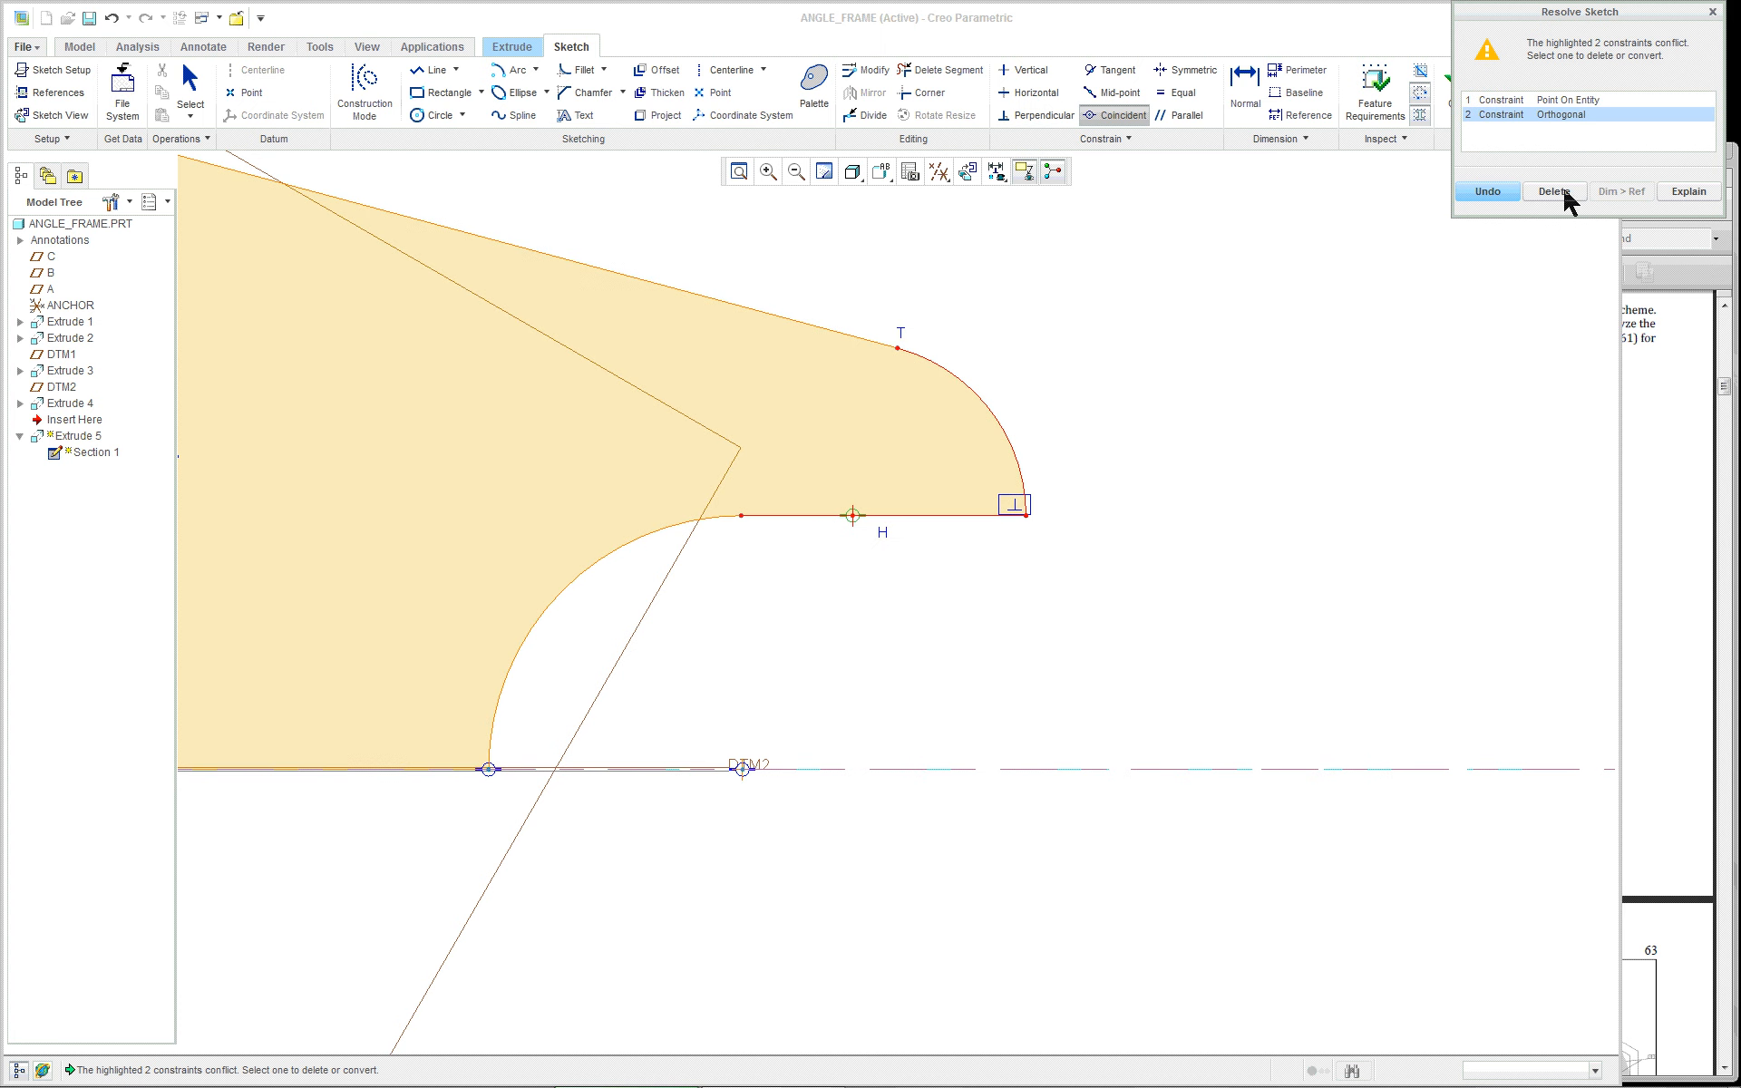
left_click(1574, 104)
left_click(1554, 114)
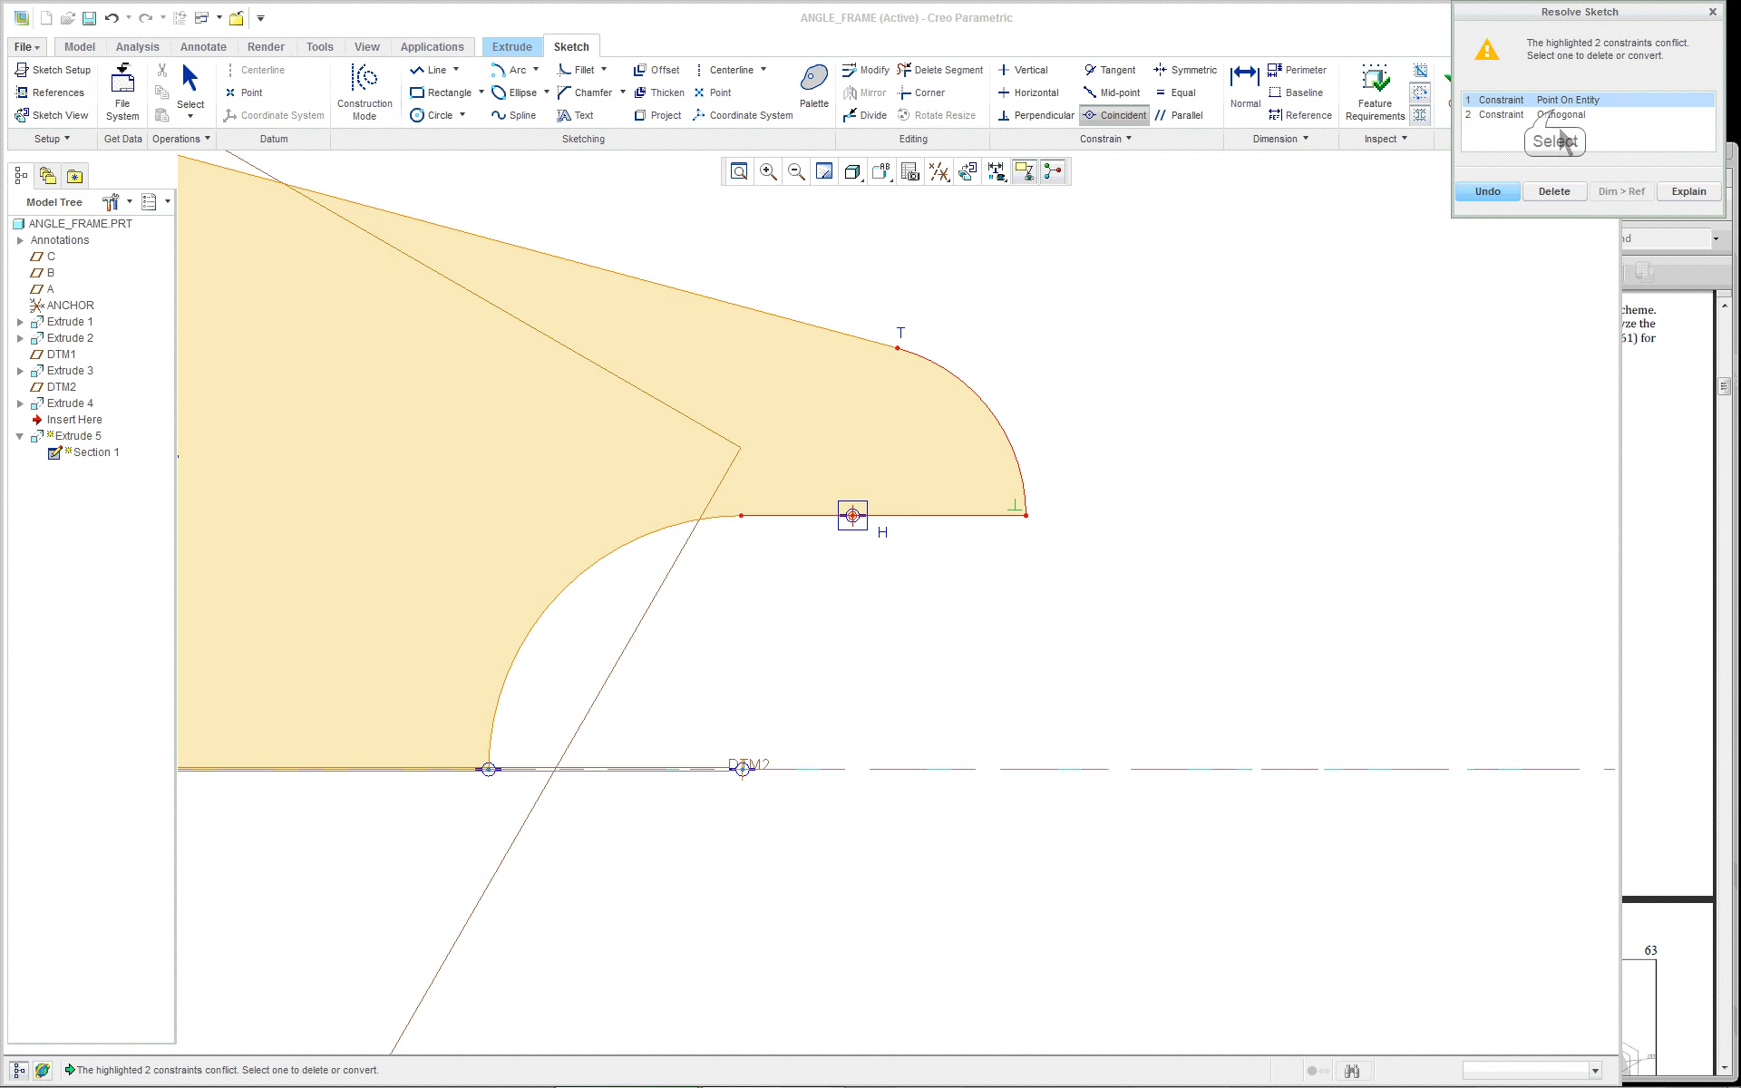
left_click(1552, 192)
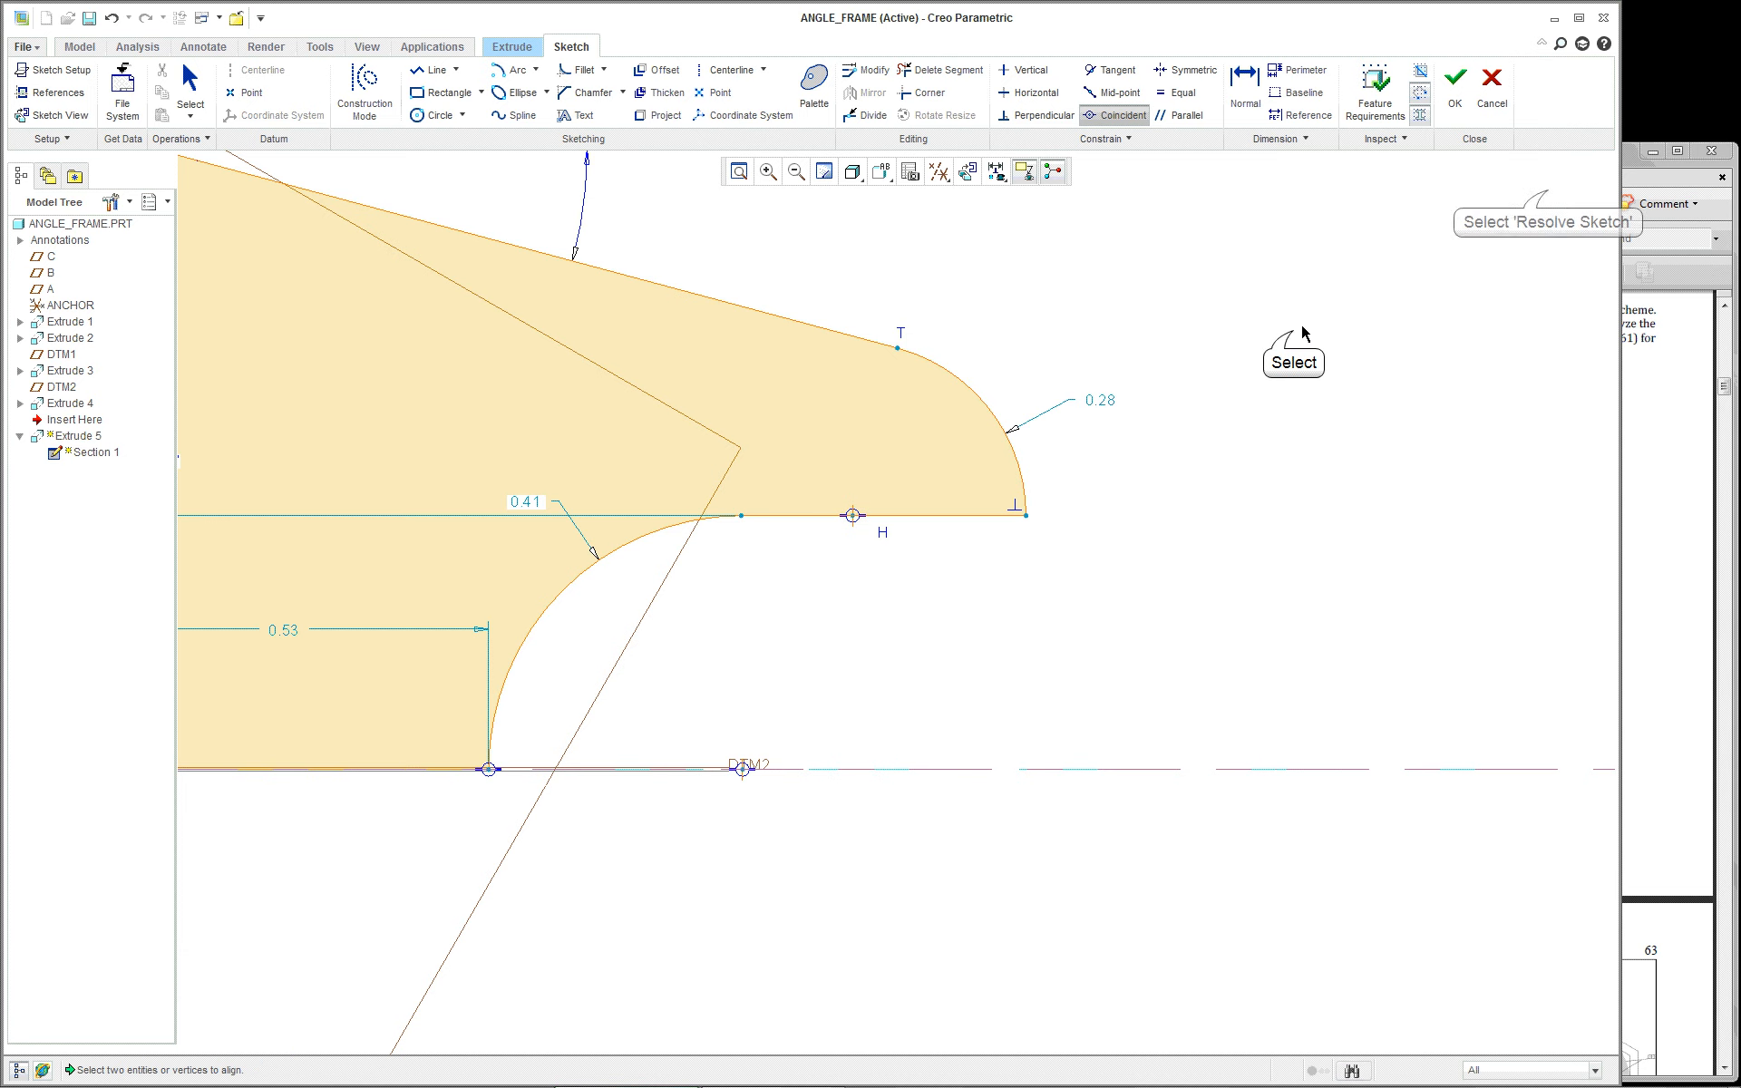
Step: Move the horizontal line's height dimension from the block's edge out beyond the fork tip
scroll(1311, 322, "down", 1)
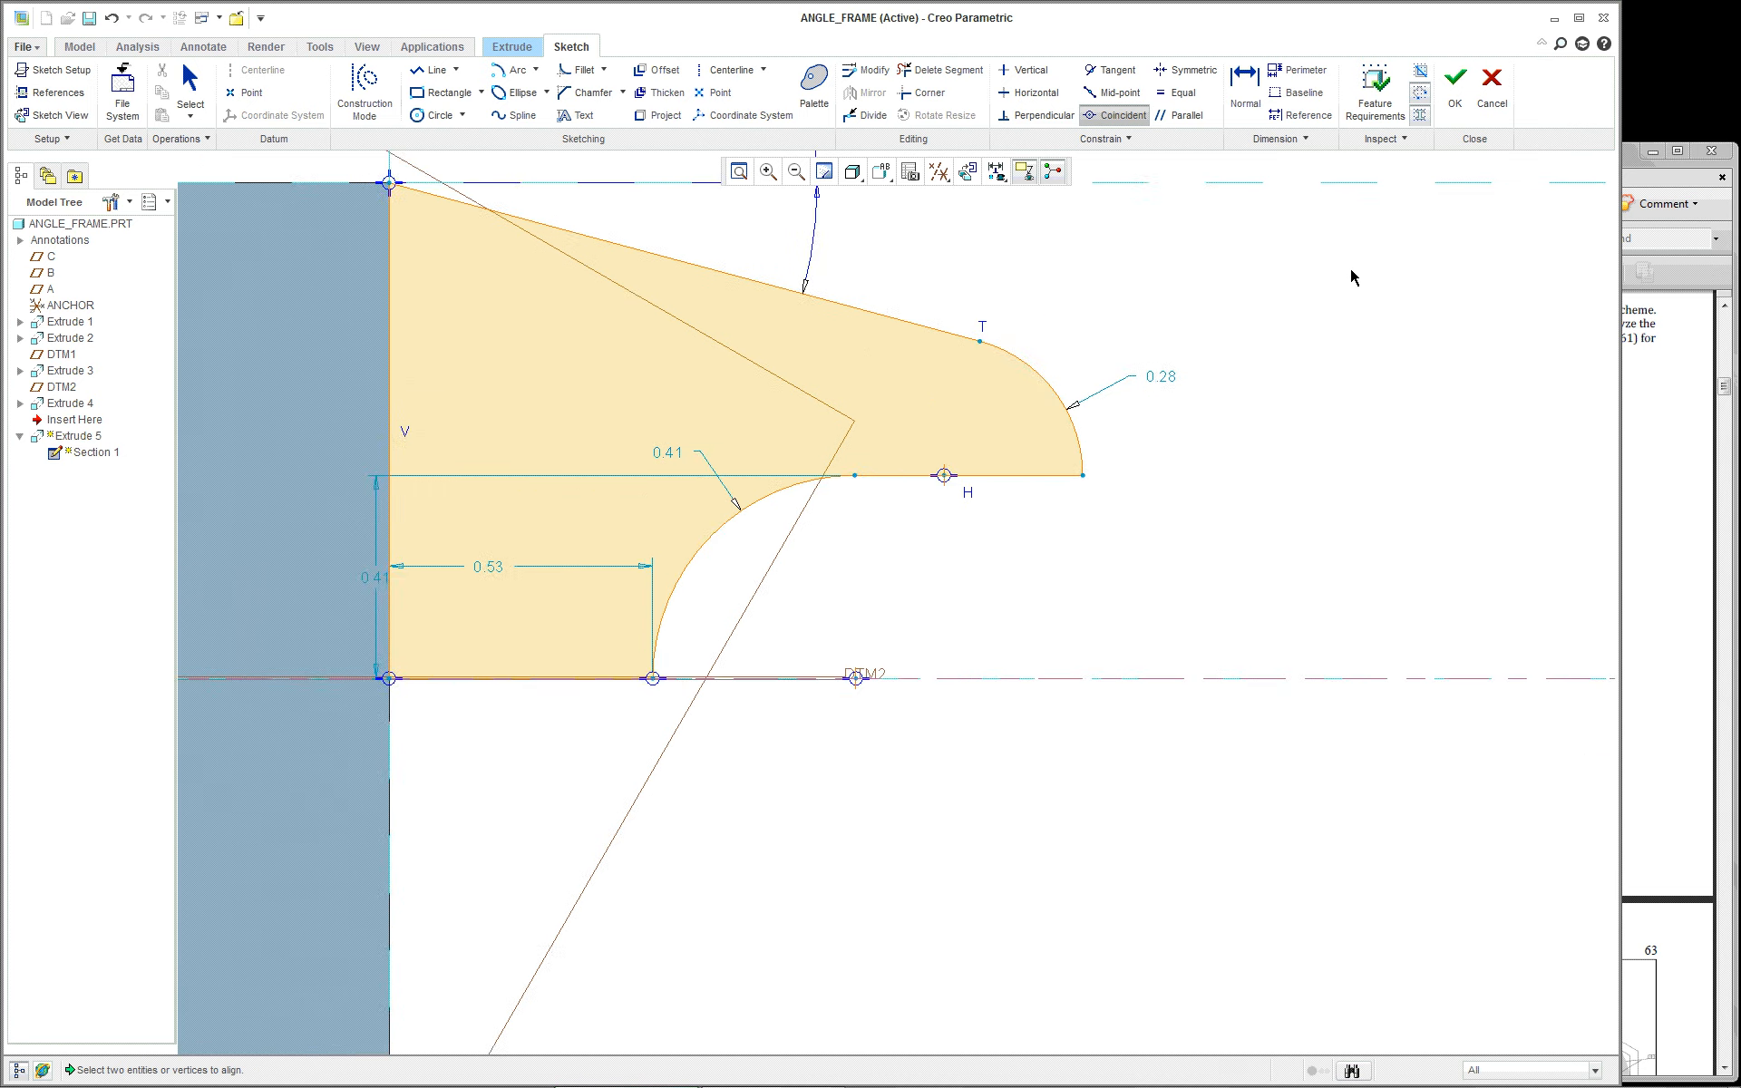
scroll(1350, 274, "up", 2)
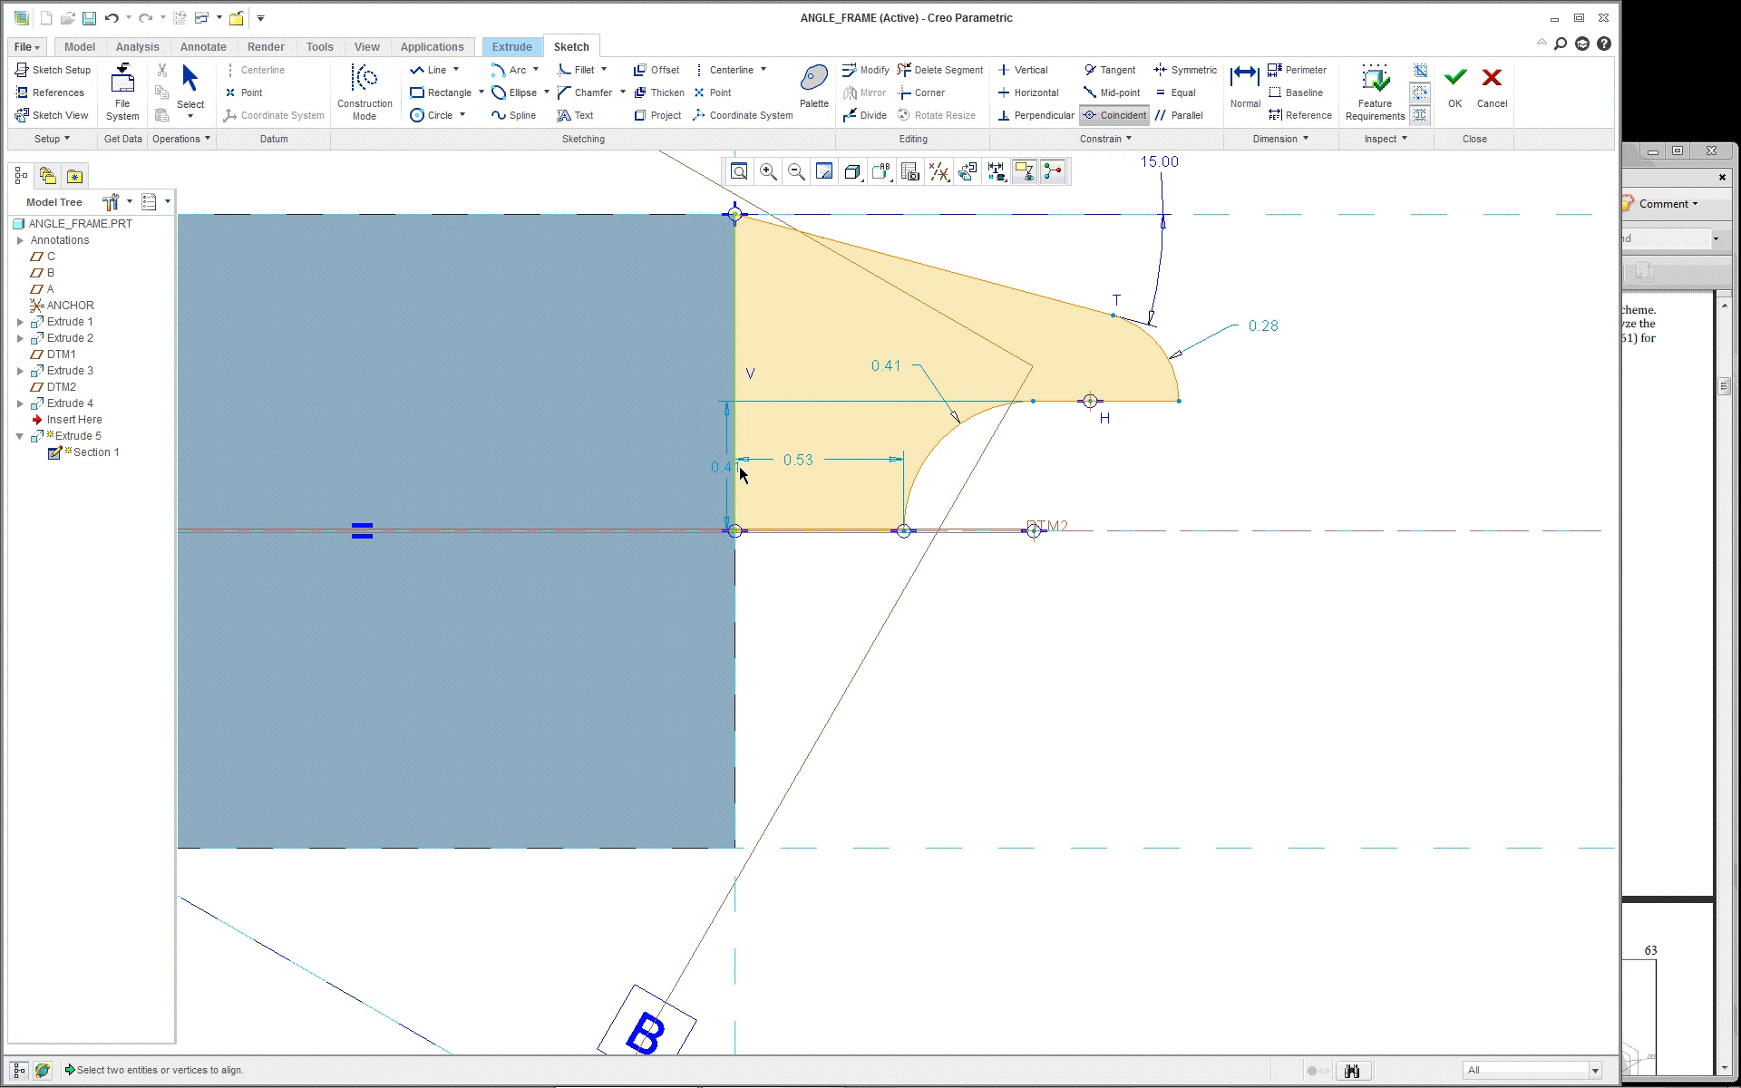
middle_click(1424, 410)
scroll(1115, 475, "up", 1)
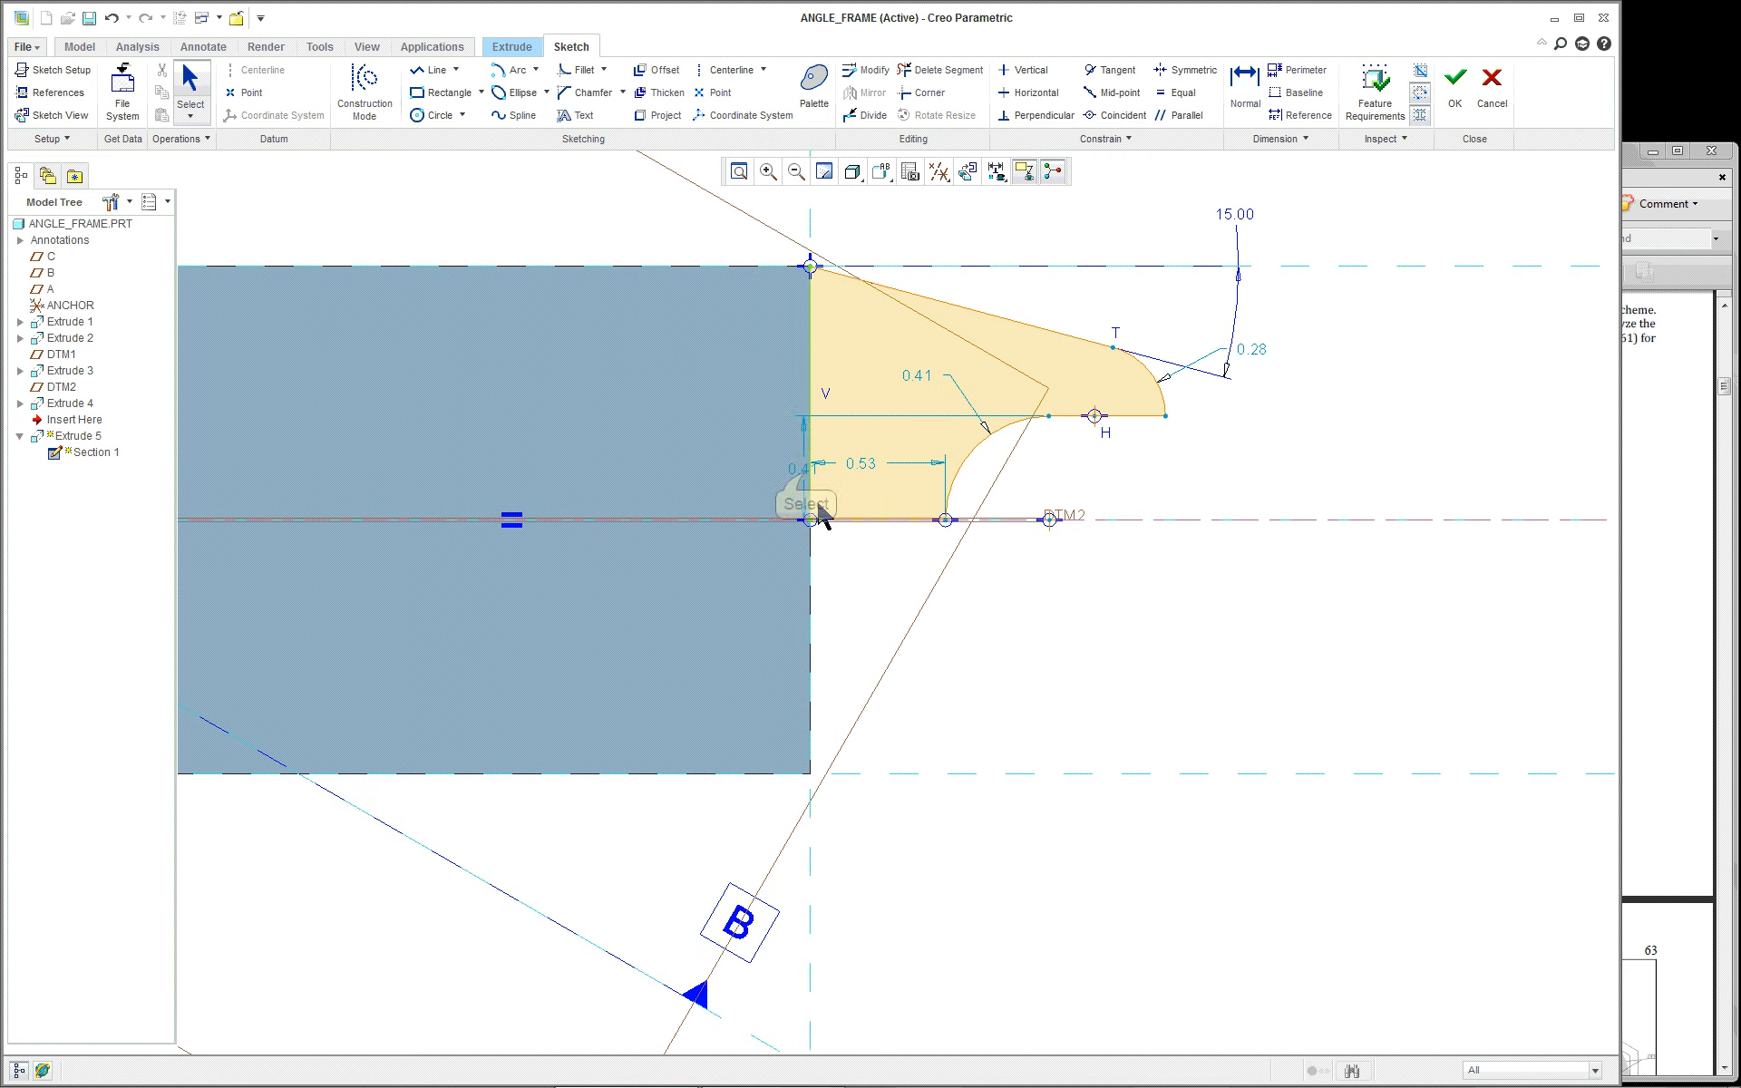
left_click_drag(803, 470, 1315, 482)
Step: Try to change the horizontal line's height above the centerline
scroll(1371, 367, "down", 1)
scroll(1360, 330, "down", 1)
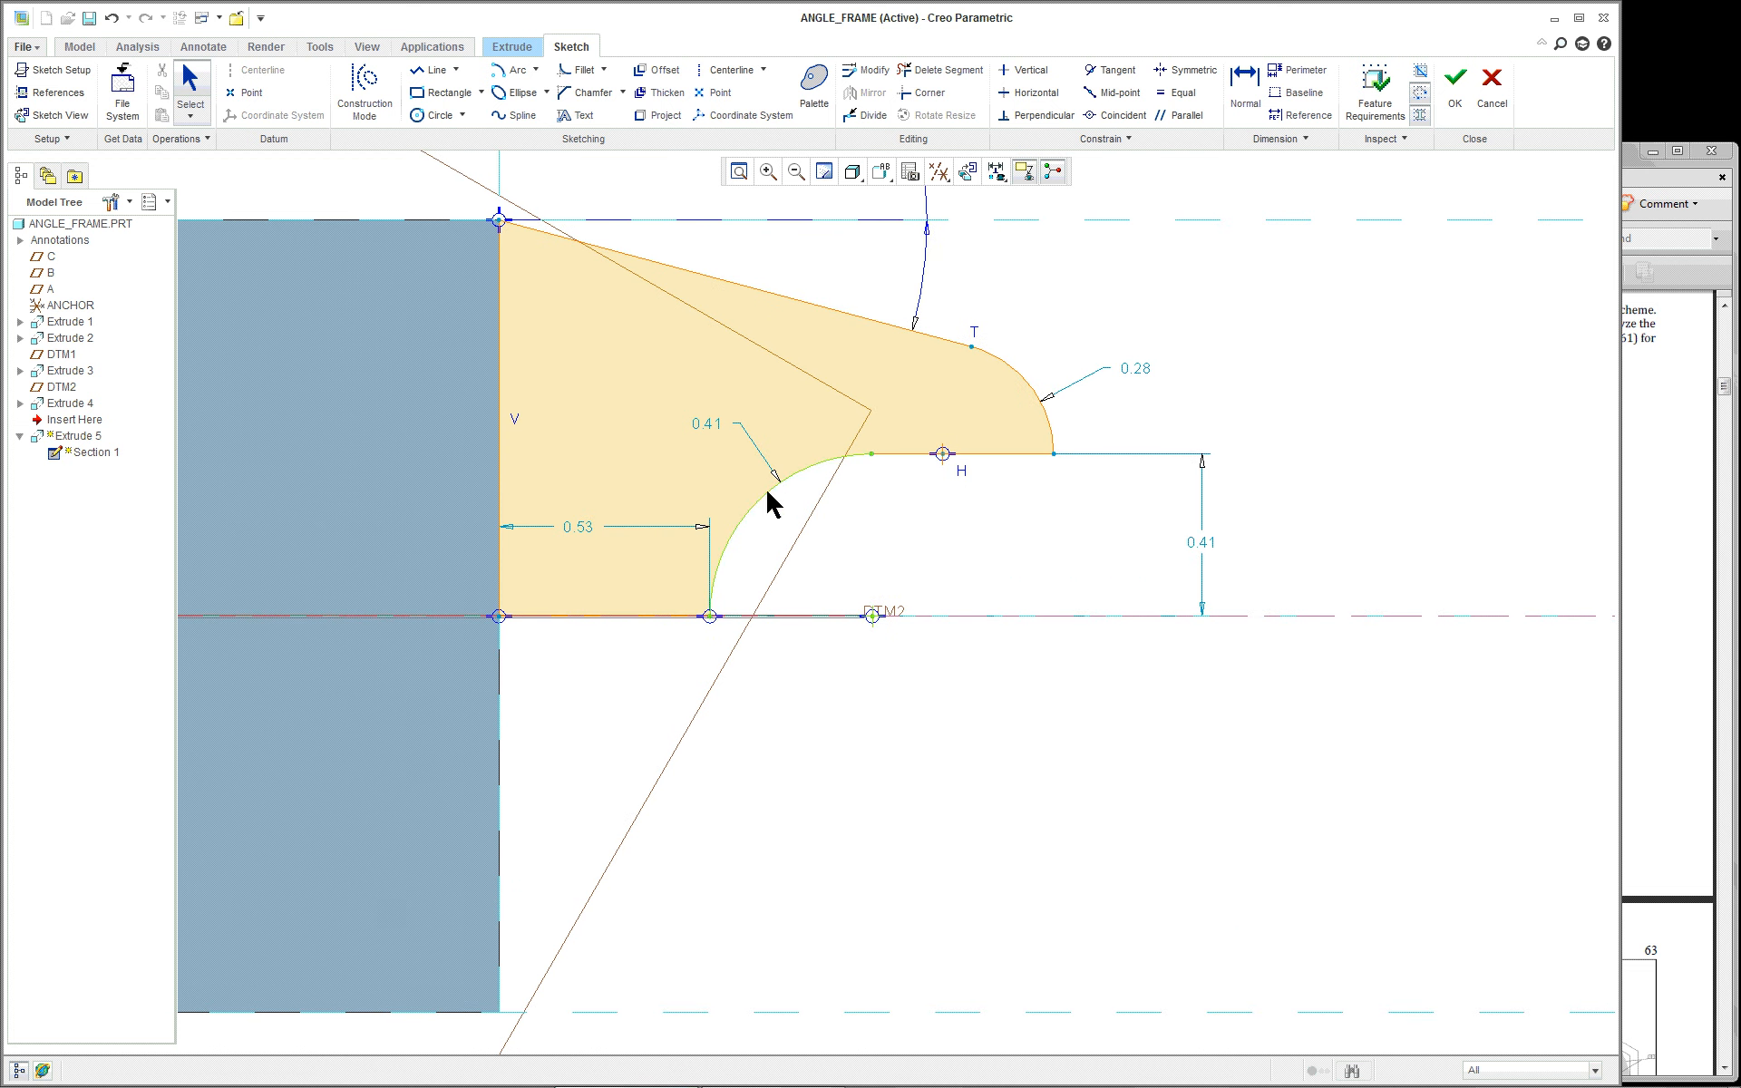
left_click(1201, 544)
double_click(1202, 544)
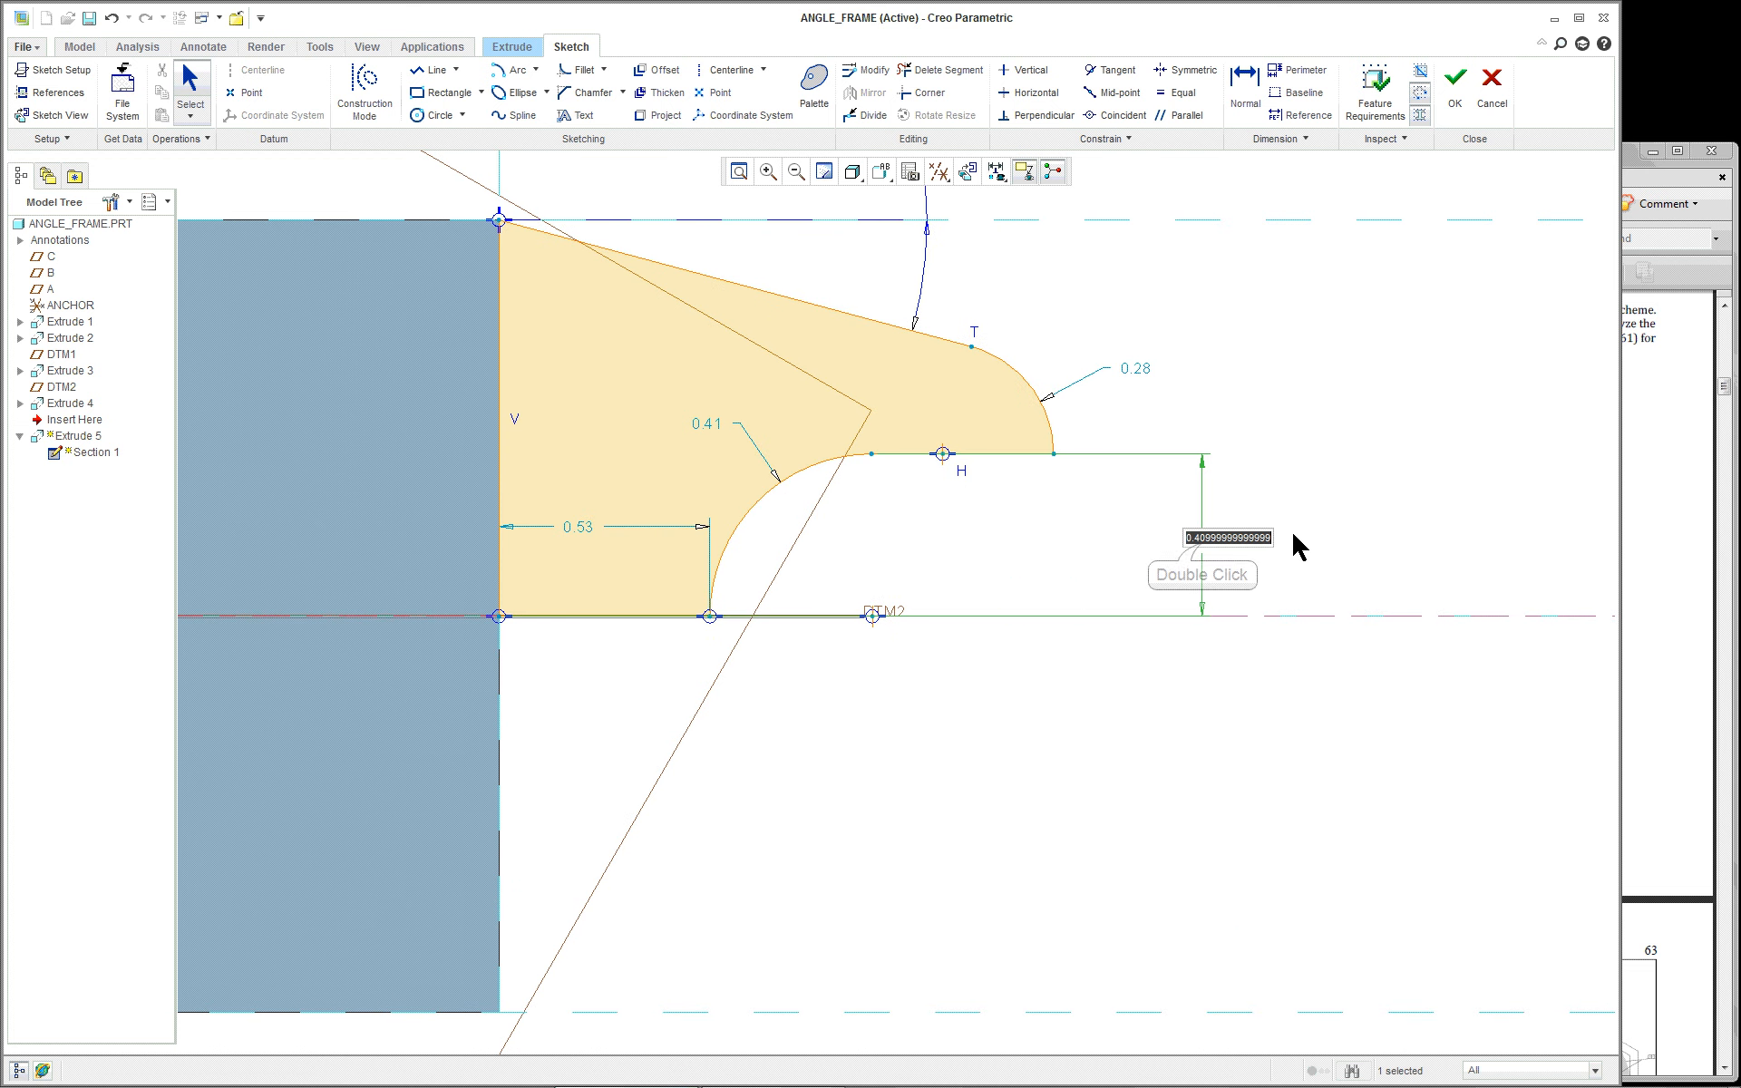
key("BackSpace")
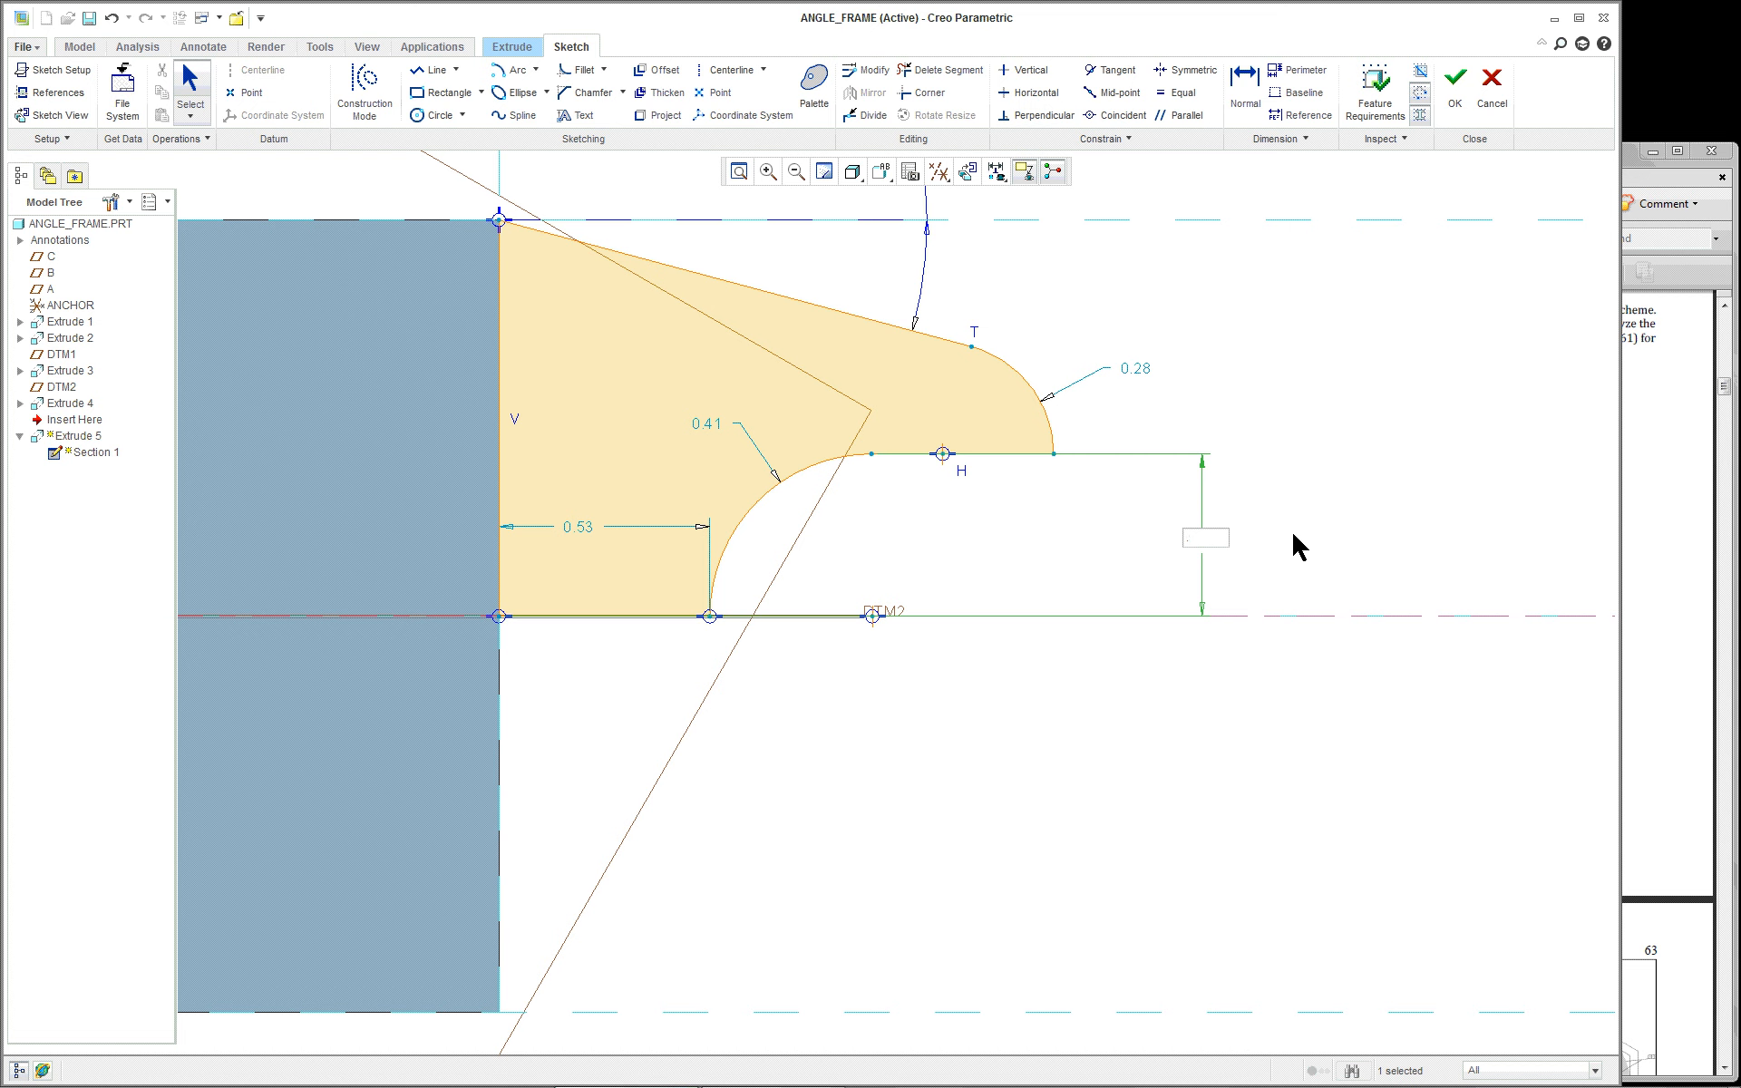
key("Return")
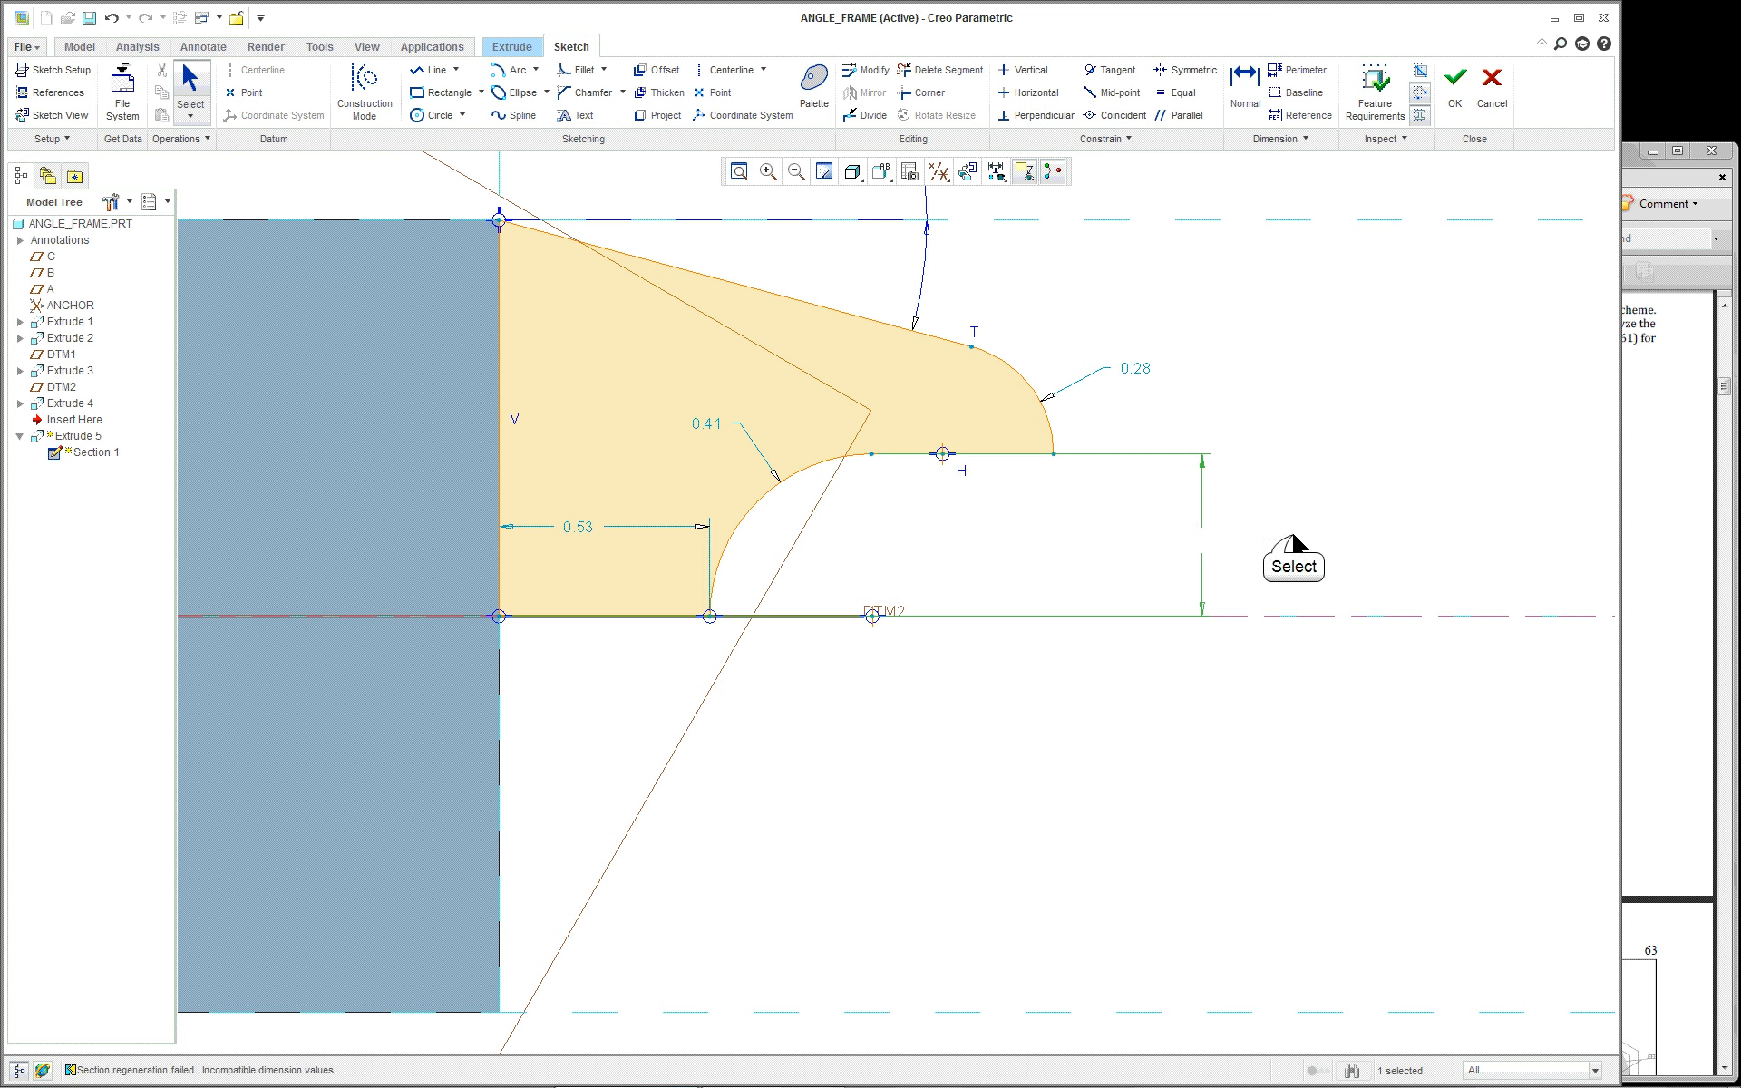
left_click(1203, 543)
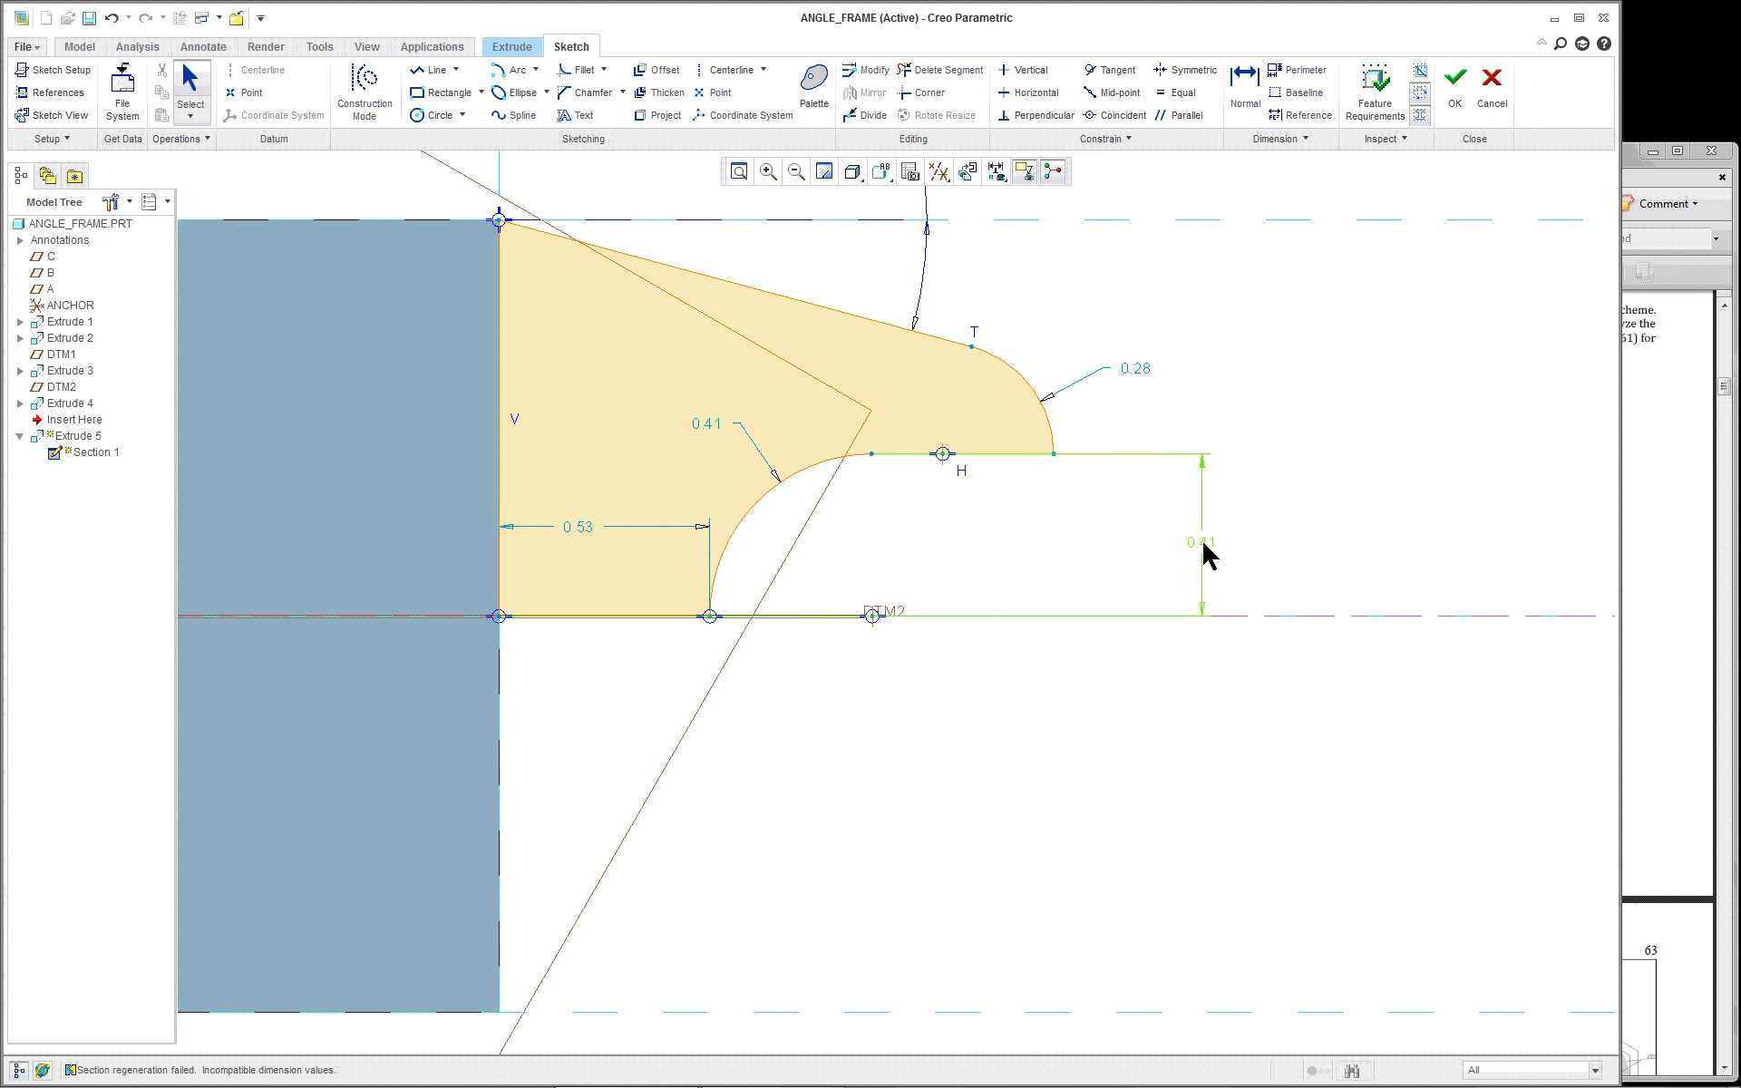
left_click(850, 697)
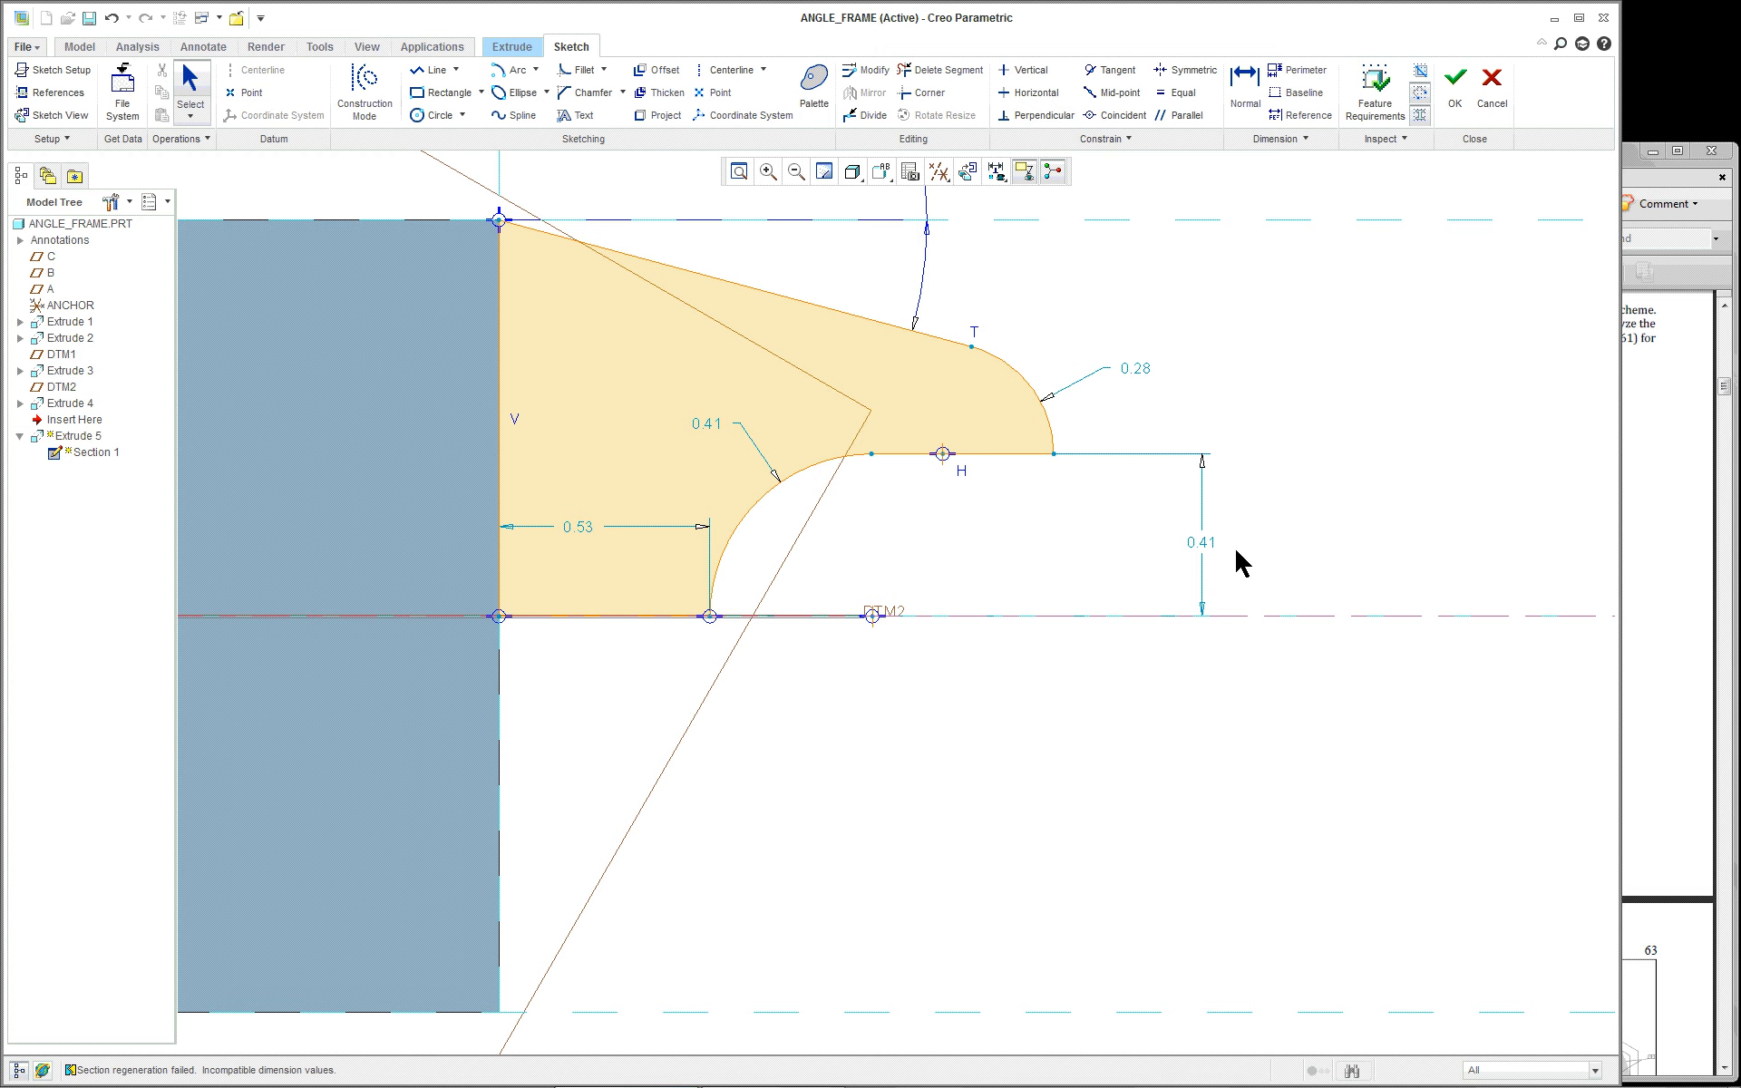
Step: Consult the Angle Frame drawing in Acrobat and dimension the horizontal distance from the ANCHOR center to the concave arc's center
scroll(1239, 546, "up", 2)
scroll(1321, 435, "down", 1)
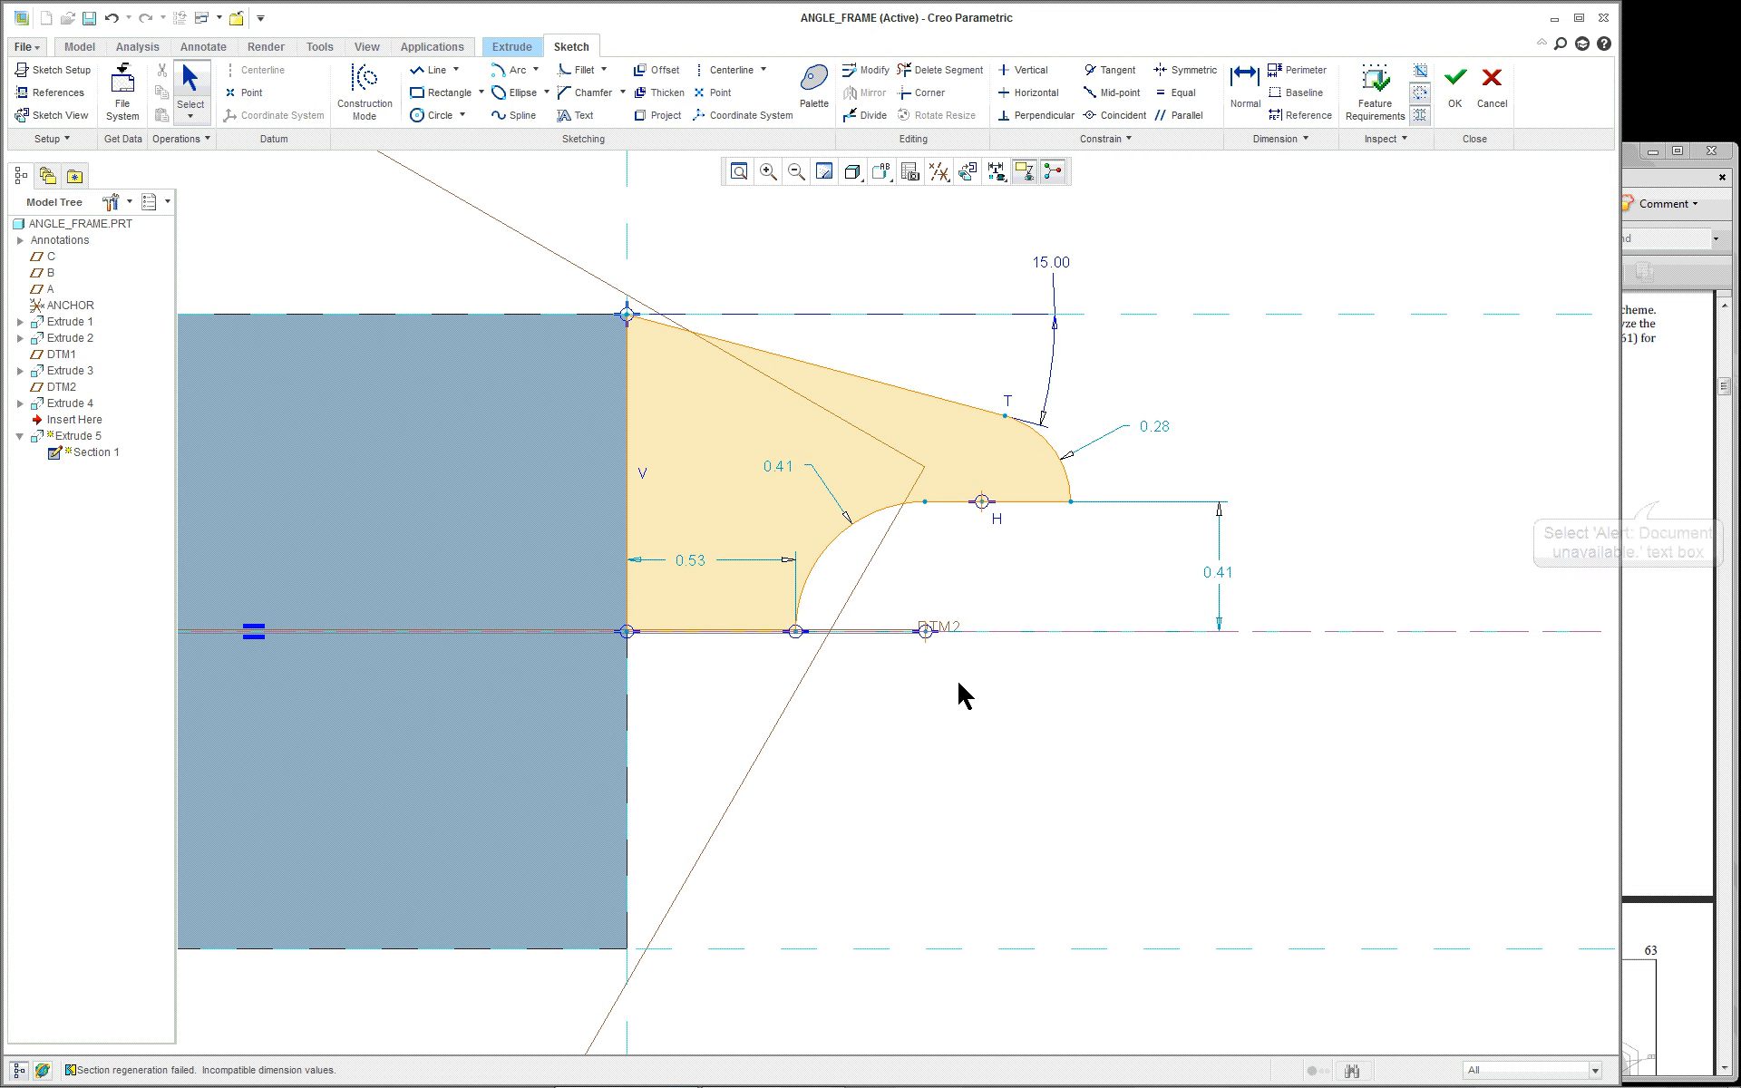
left_click(1658, 503)
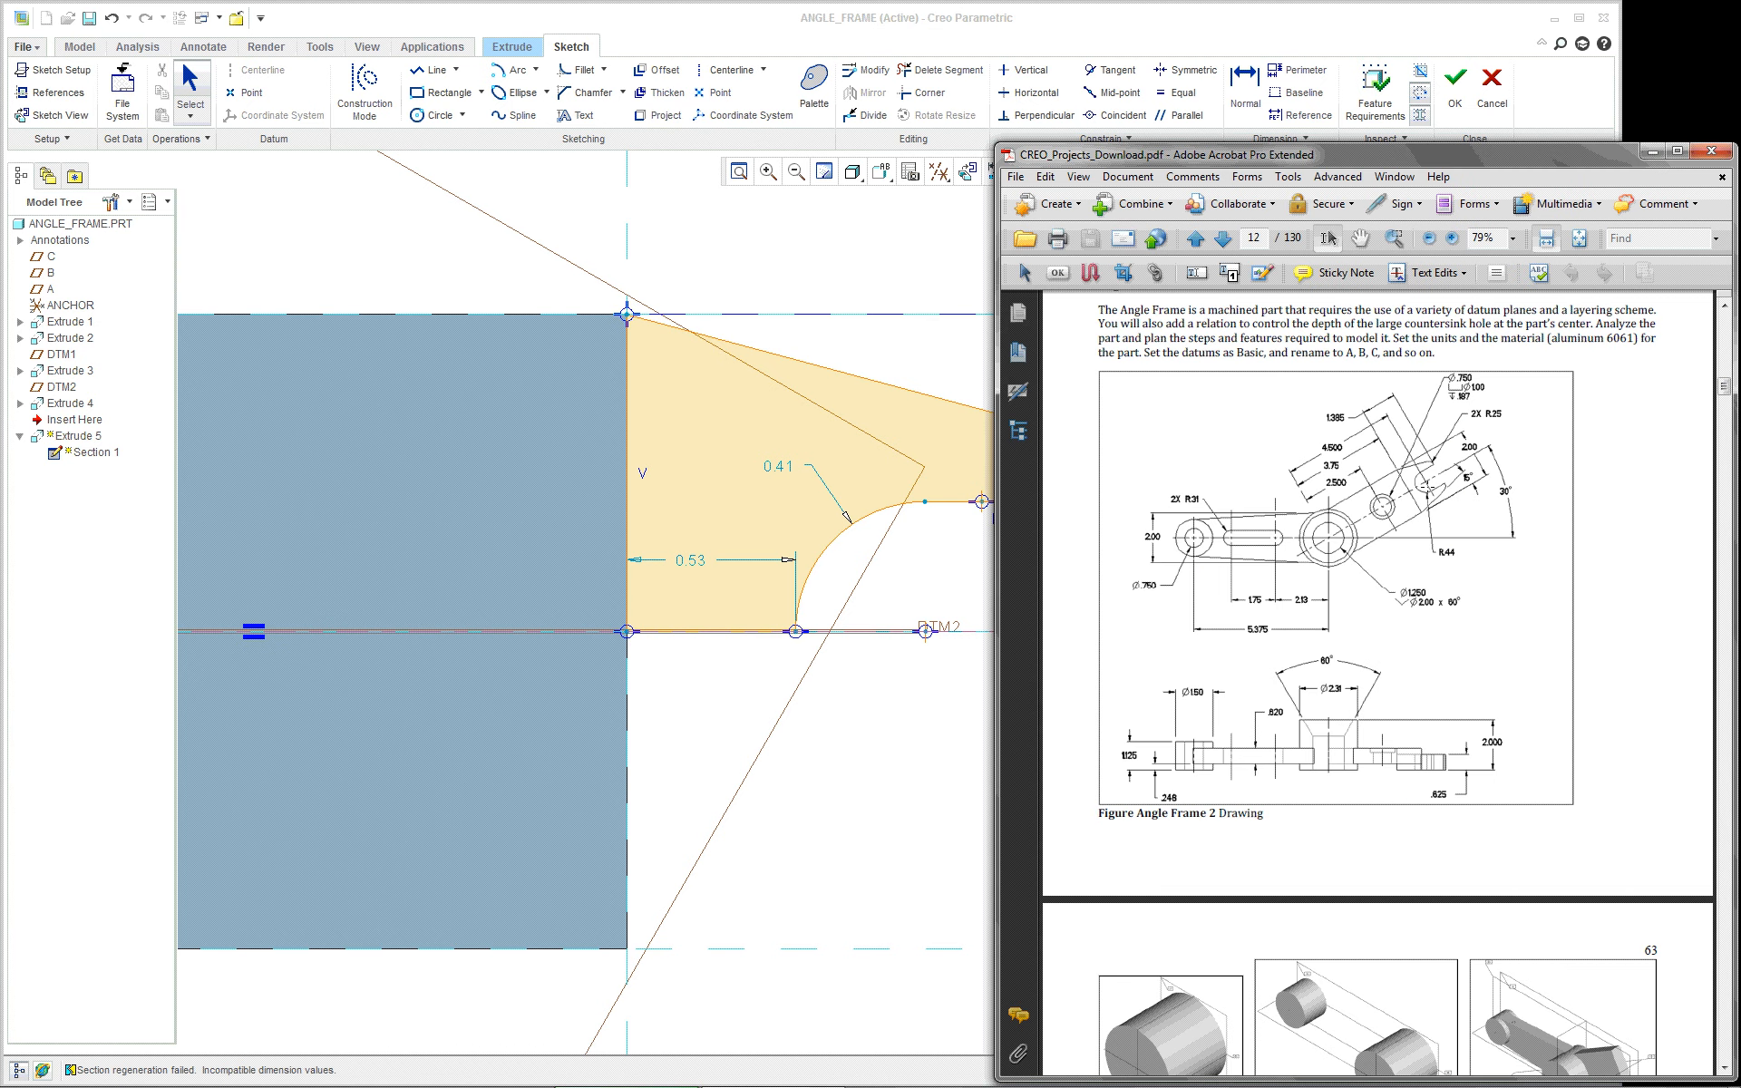
left_click(858, 857)
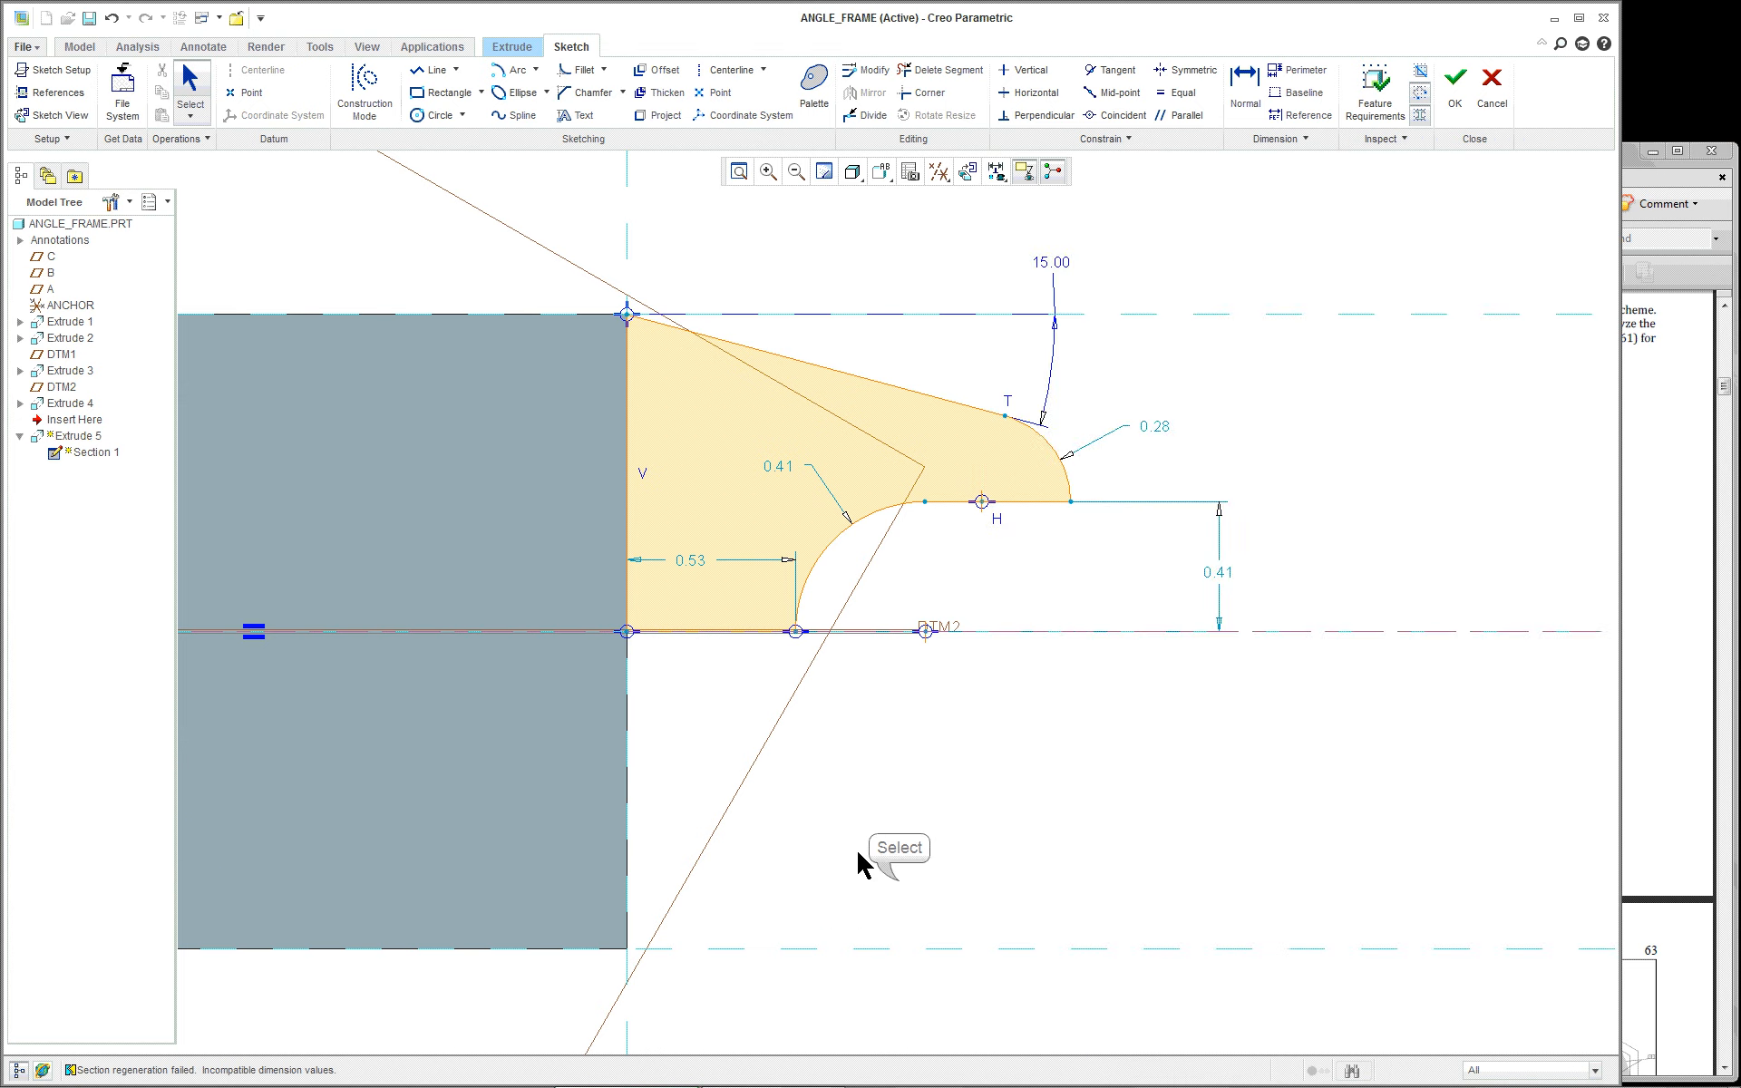
scroll(856, 847, "up", 4)
right_click(430, 376)
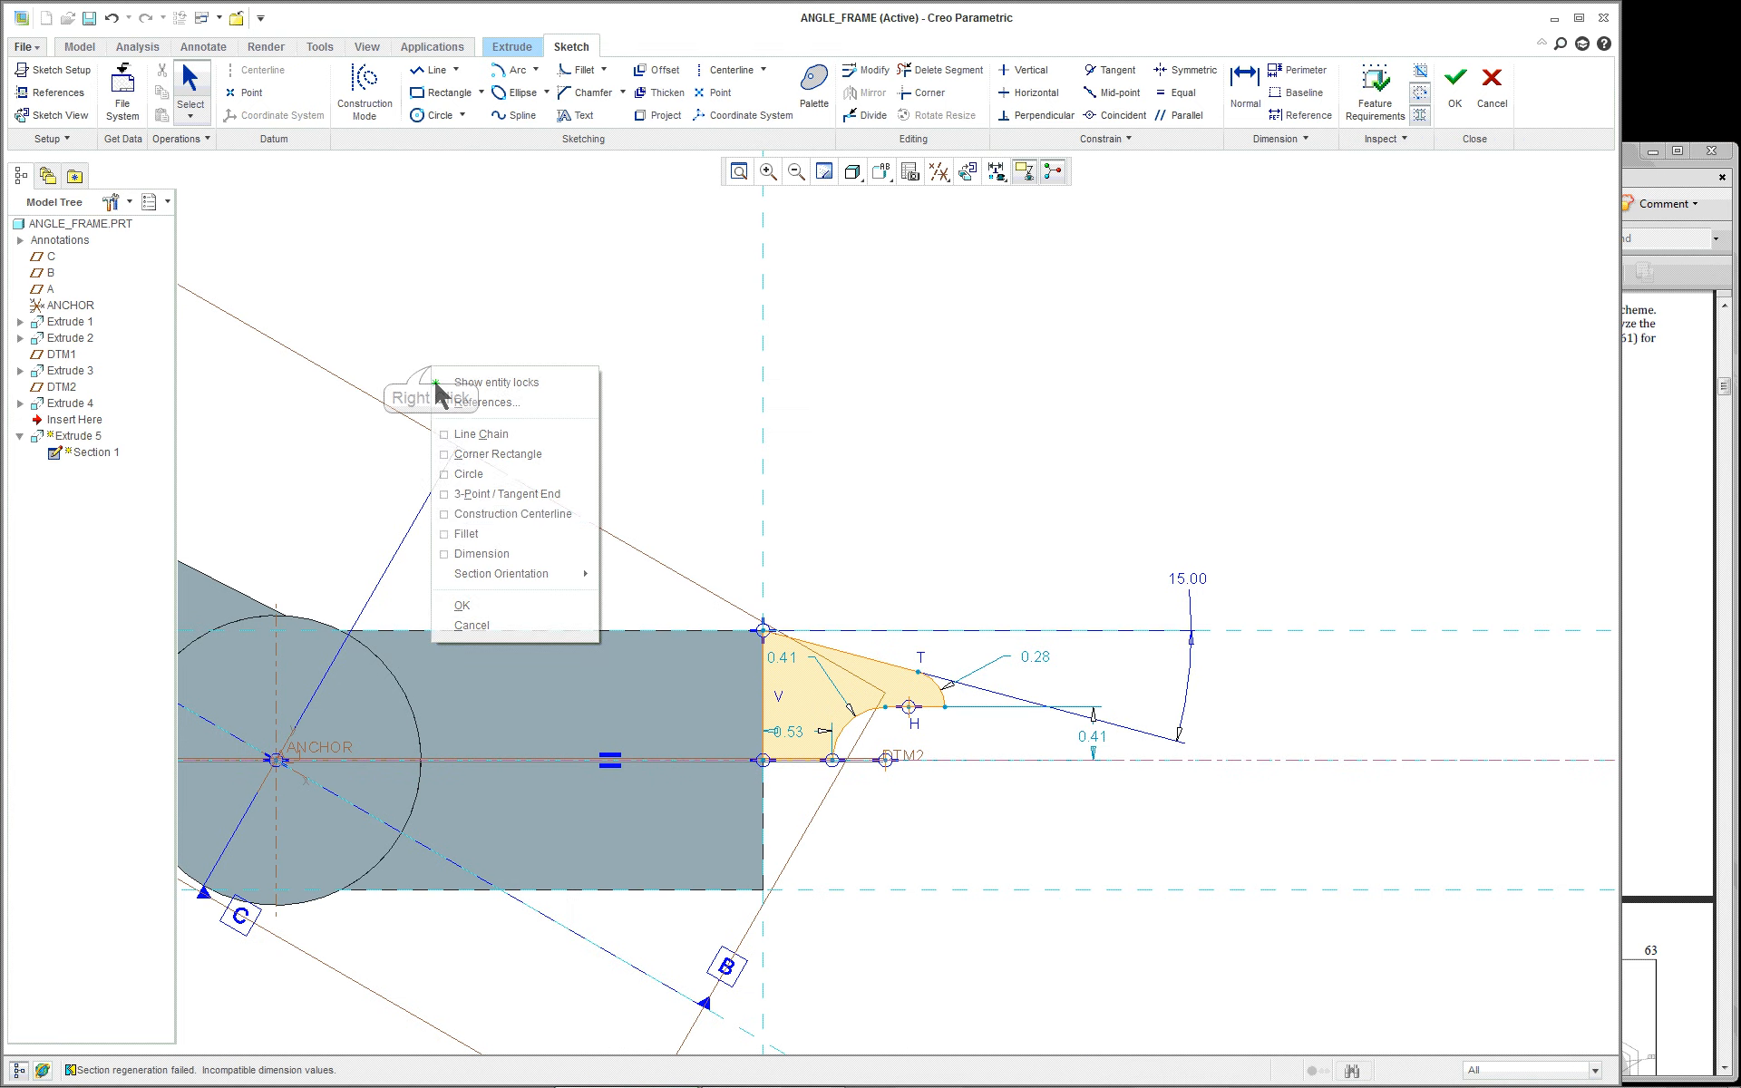
left_click(466, 554)
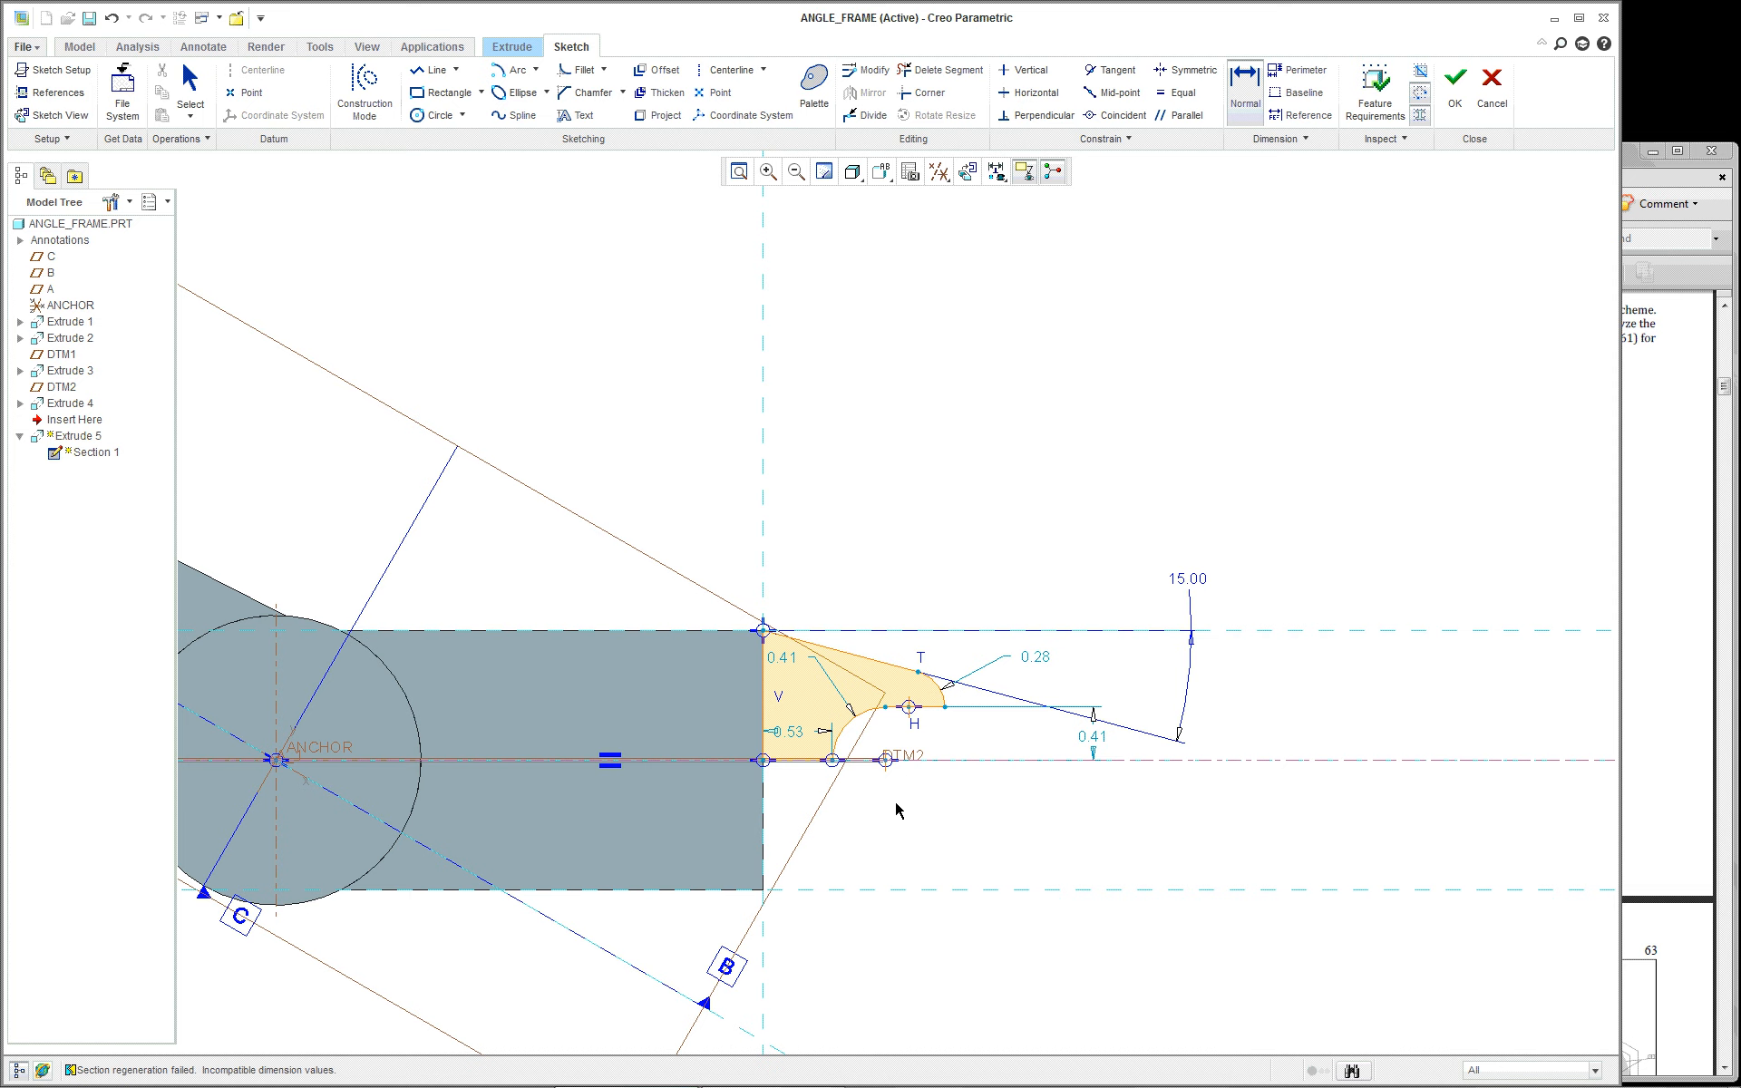
scroll(896, 810, "down", 2)
left_click(885, 751)
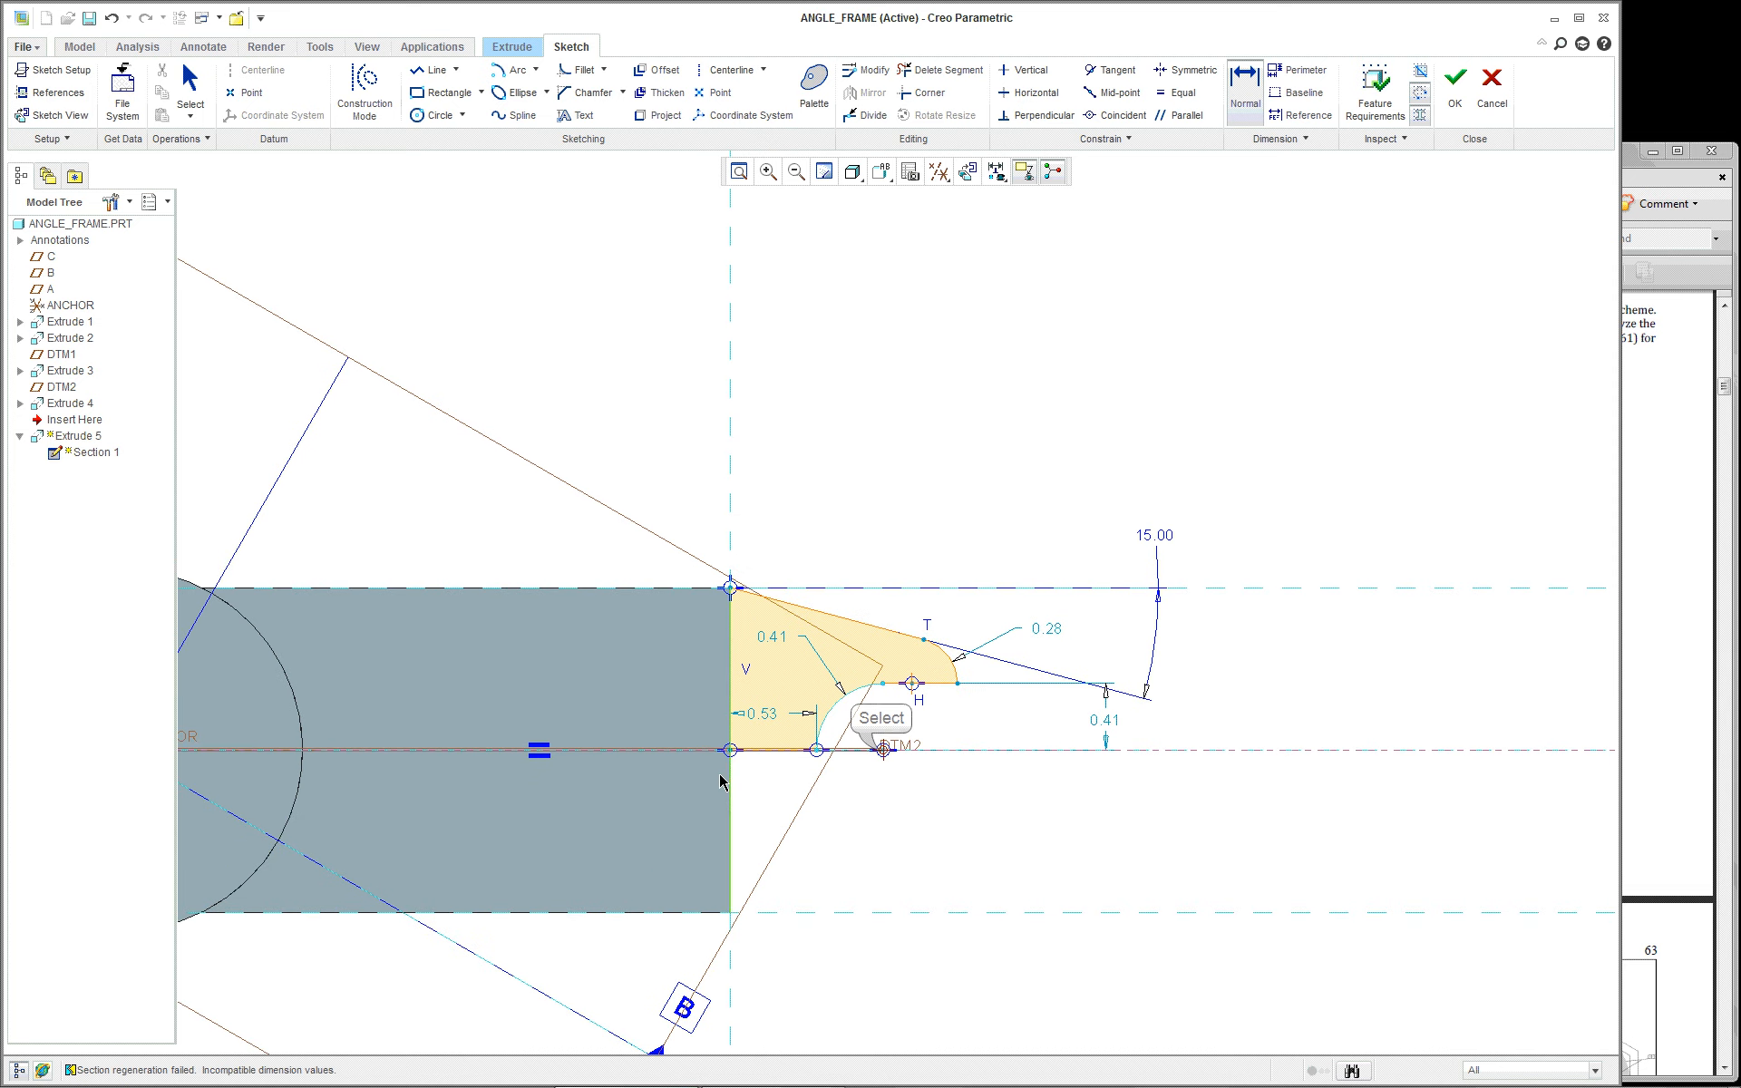
scroll(717, 770, "up", 2)
scroll(333, 771, "down", 3)
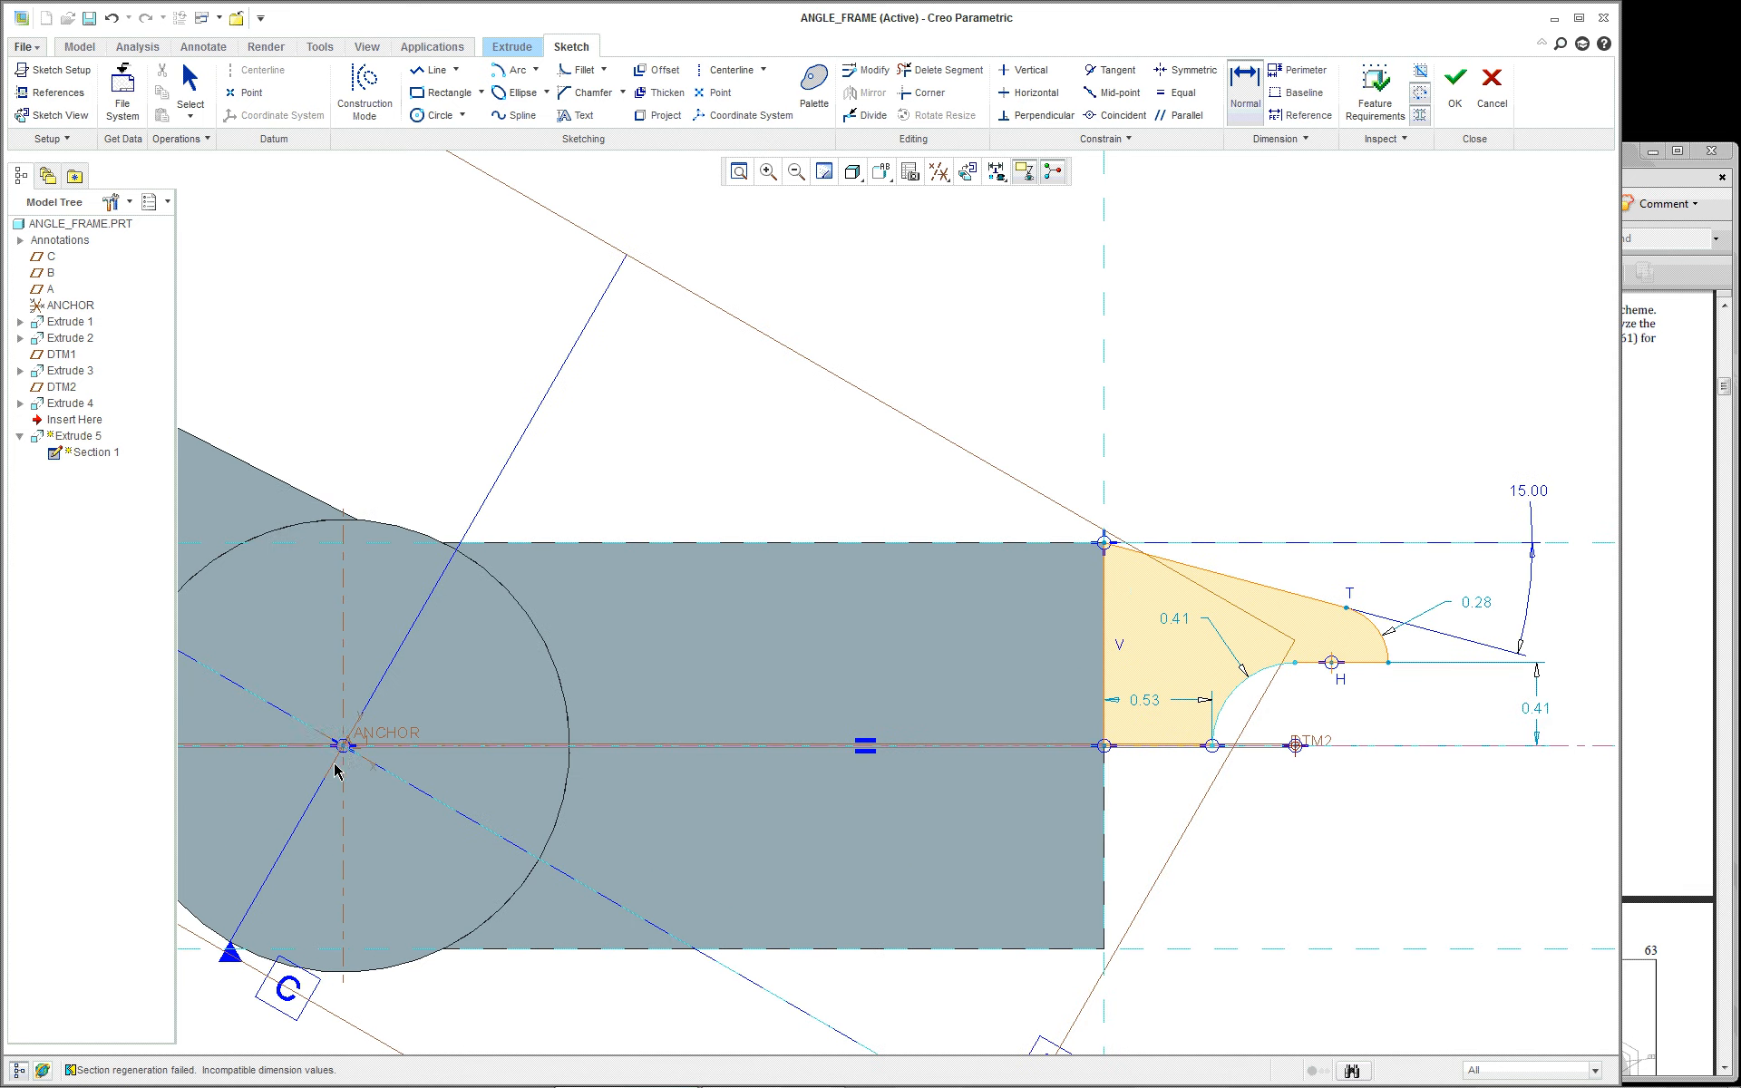
left_click(343, 749)
middle_click(732, 424)
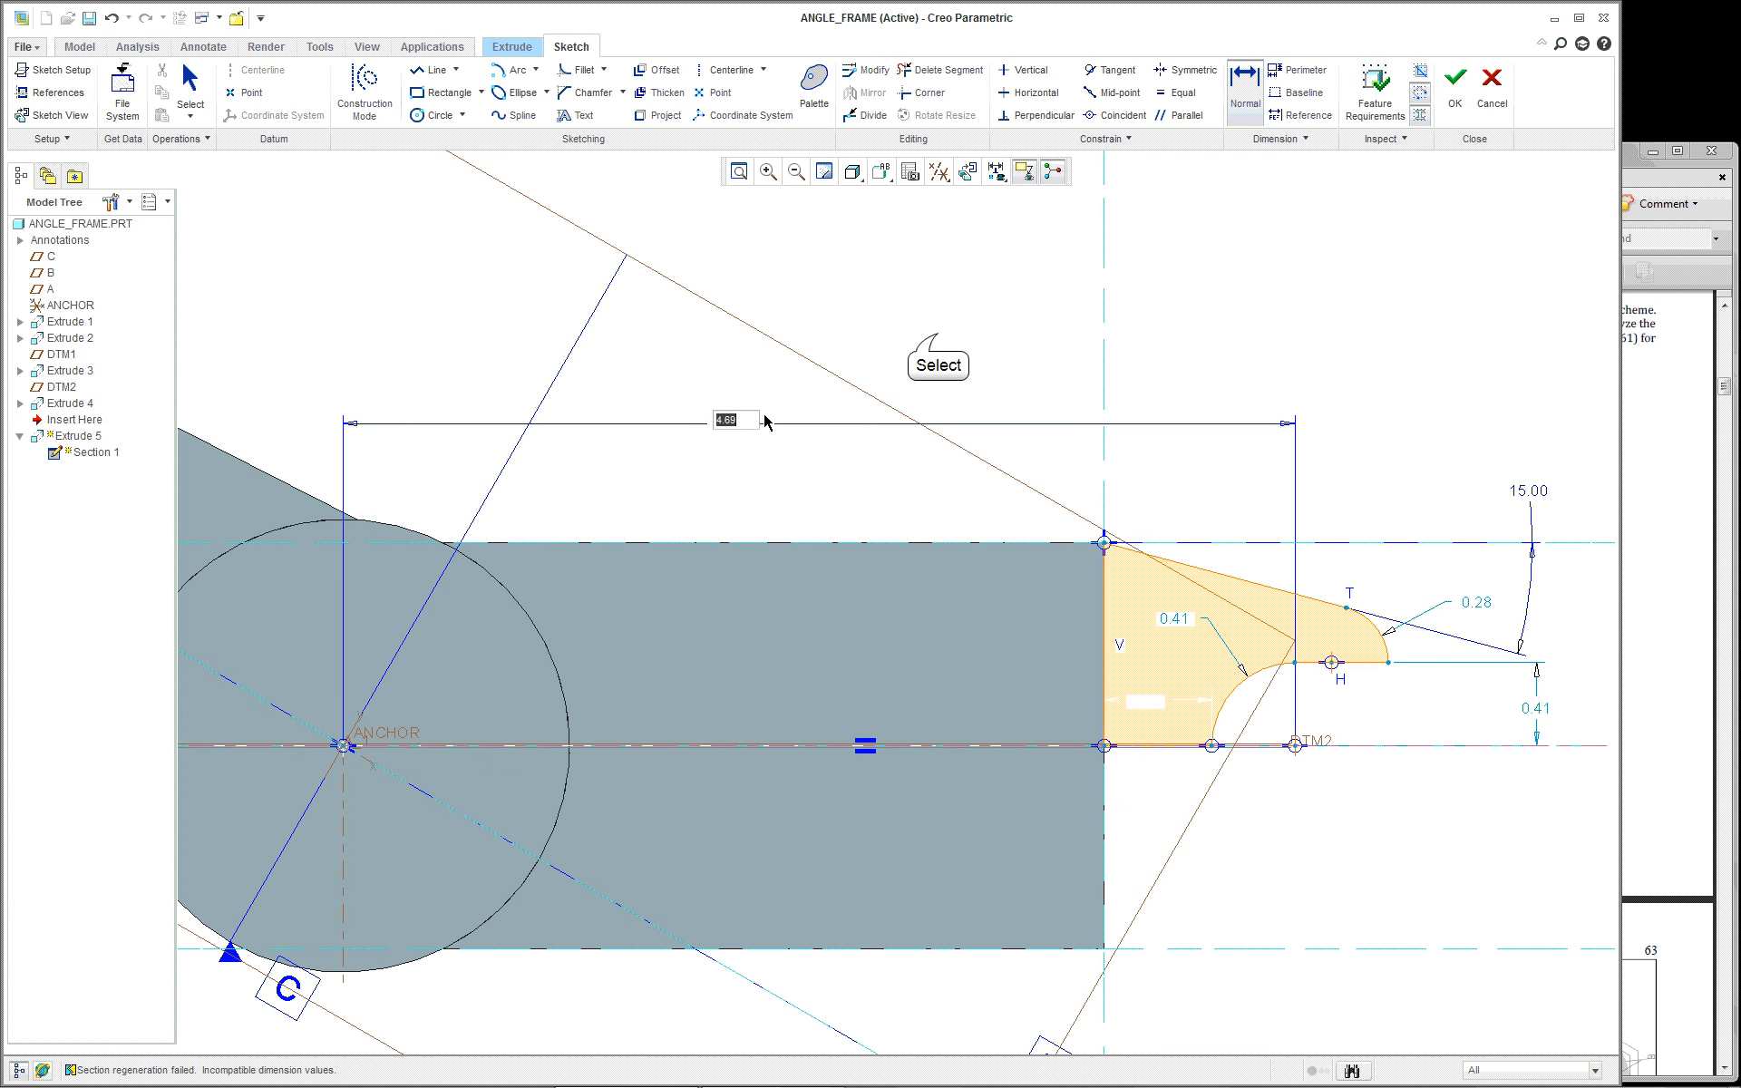
scroll(1444, 631, "down", 1)
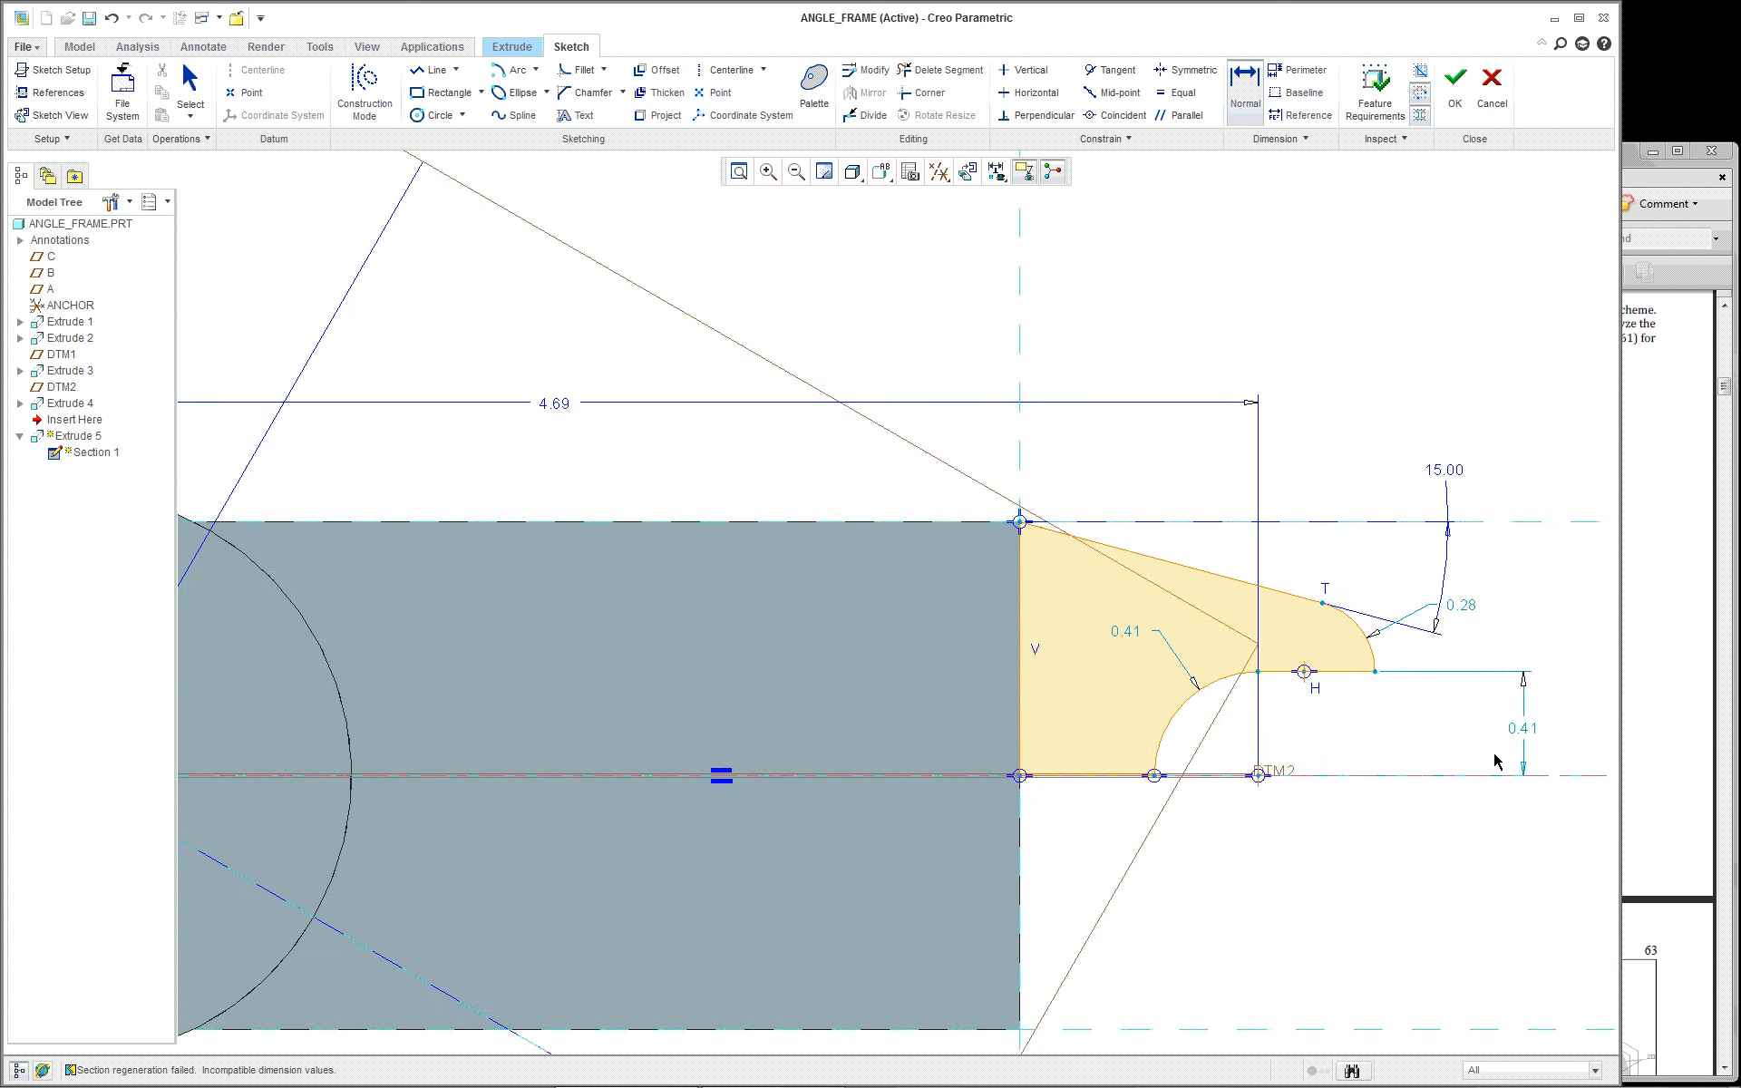
Step: Examine the sketch's fork profile and the Figure Angle Frame 7 dimensions in the Acrobat PDF for the fork's radii and lengths
scroll(1509, 793, "up", 2)
scroll(1553, 800, "down", 1)
scroll(1572, 814, "down", 1)
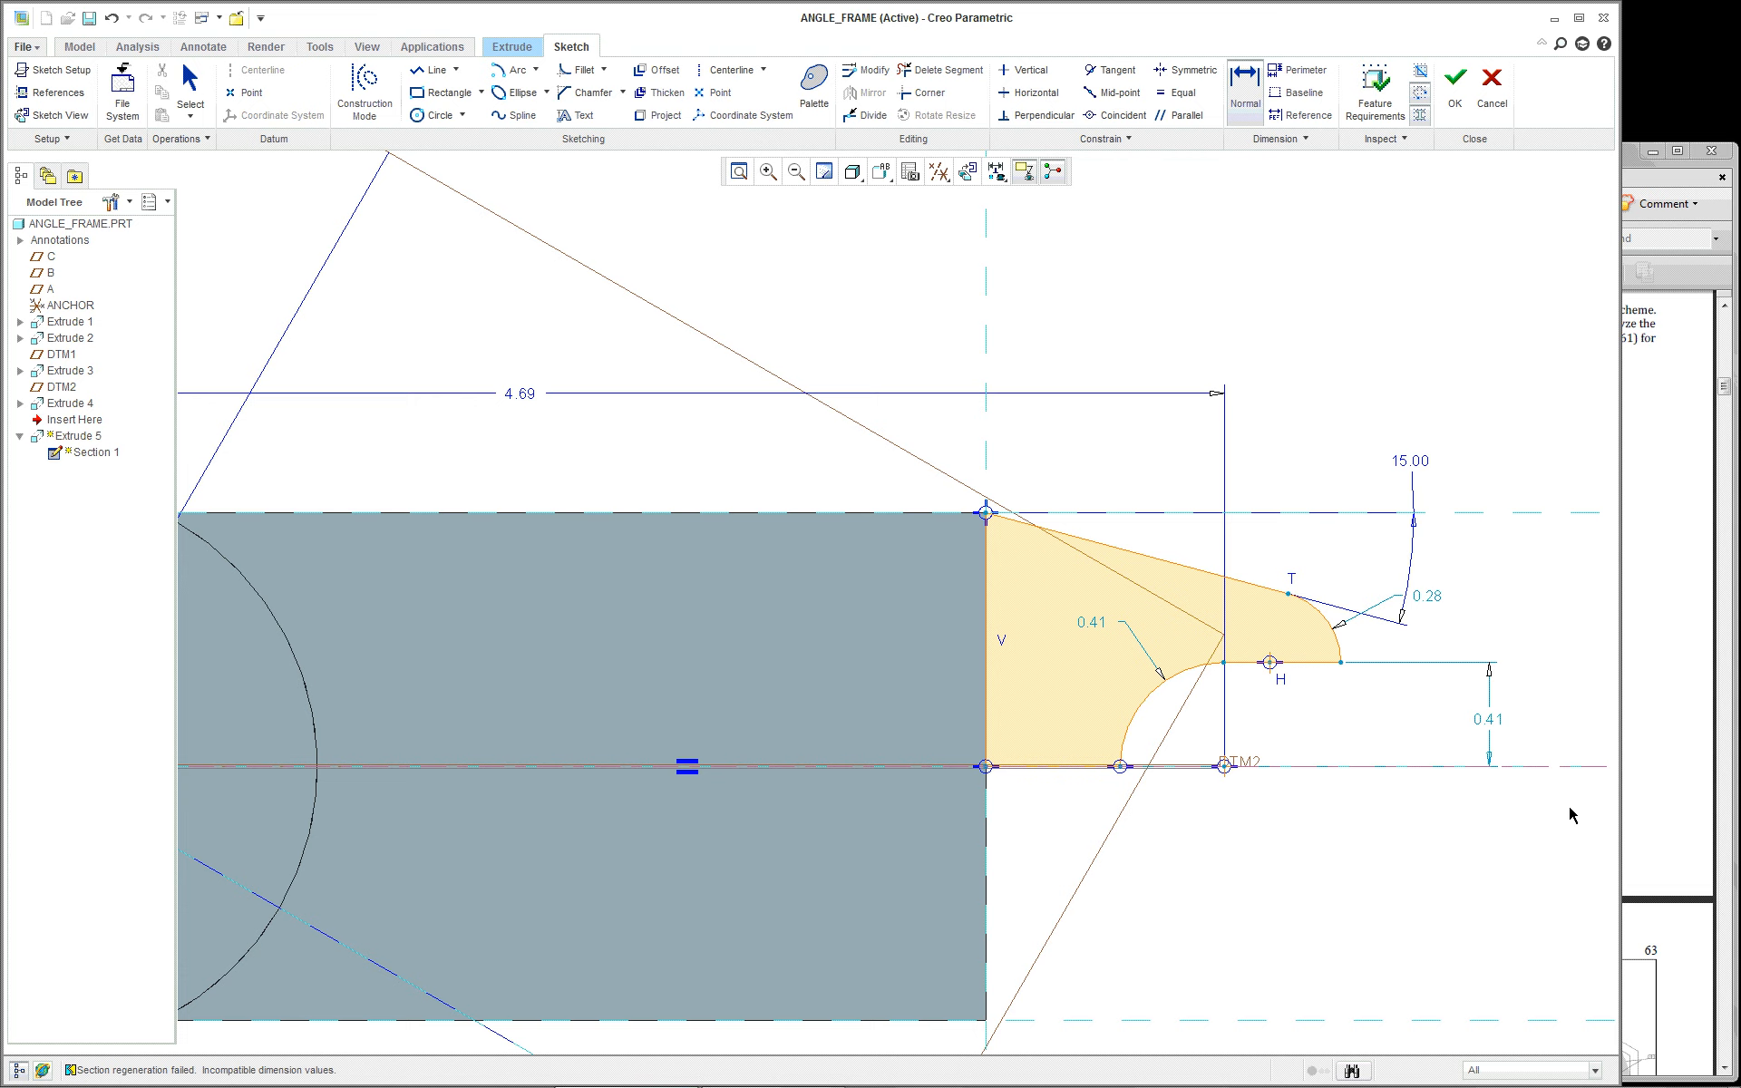
middle_click_drag(1555, 811, 1429, 763, "shift")
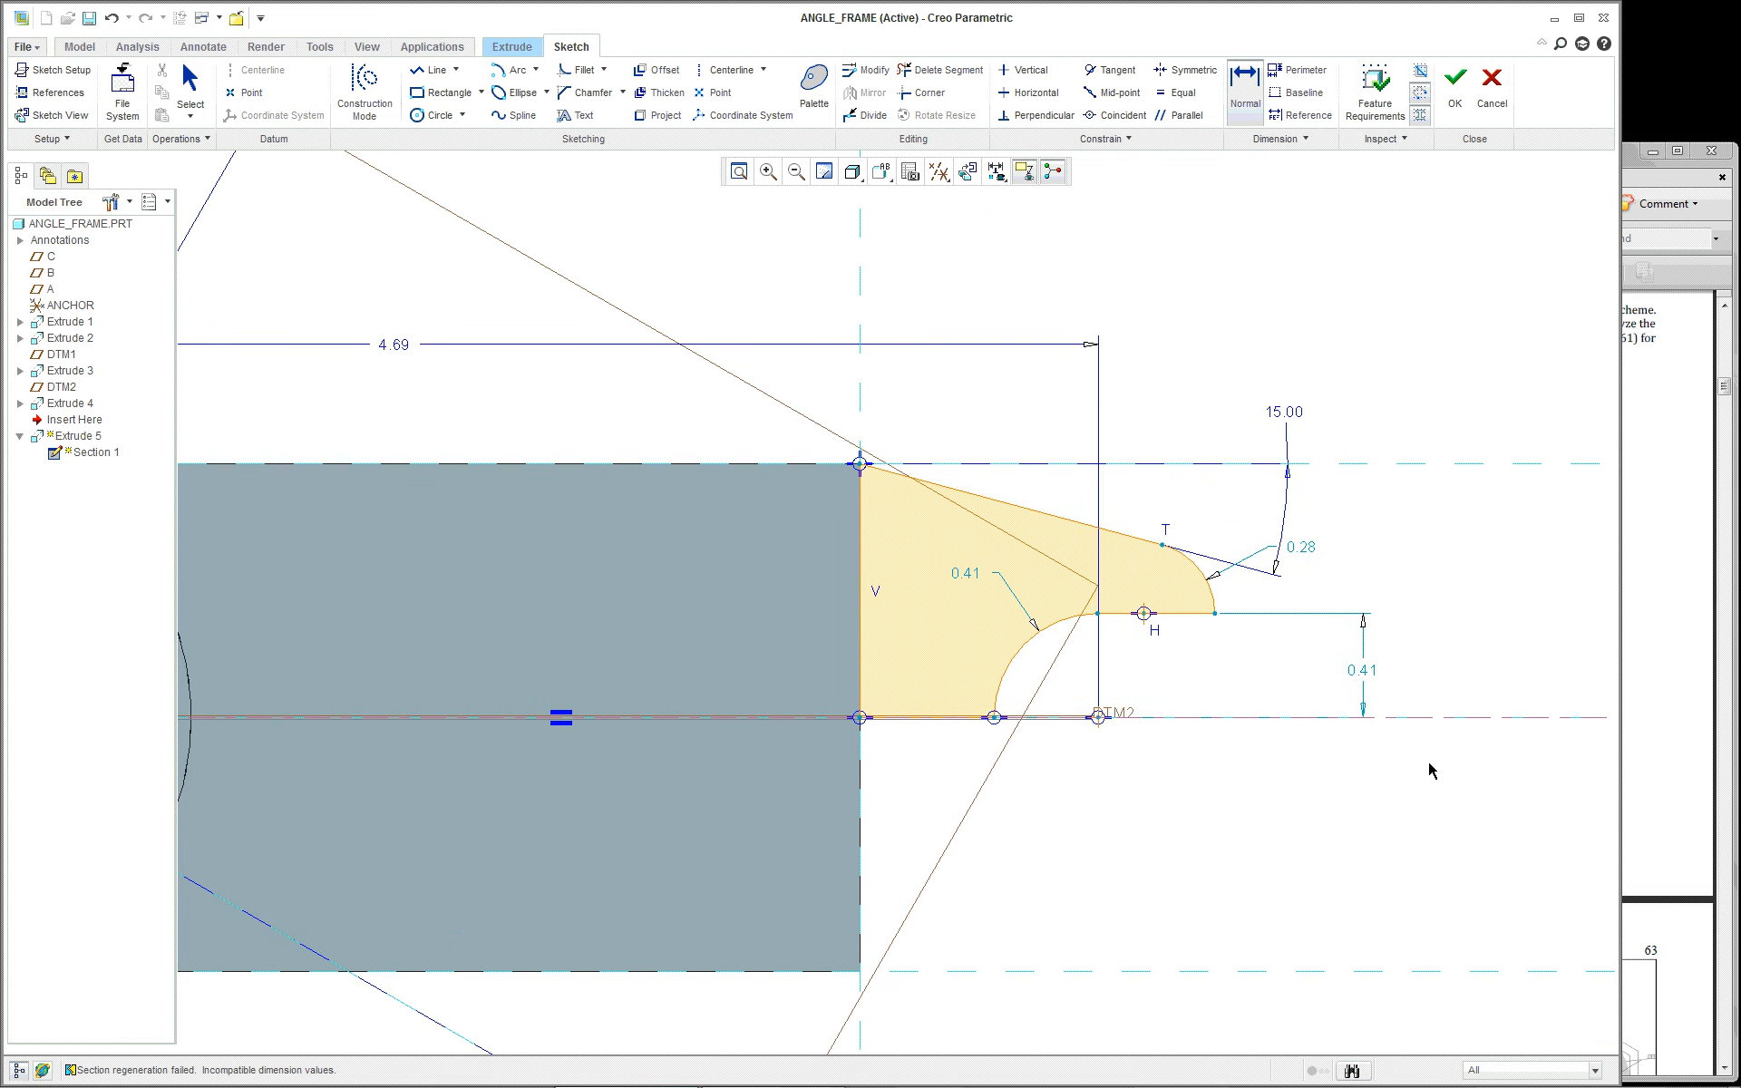
scroll(1430, 770, "up", 3)
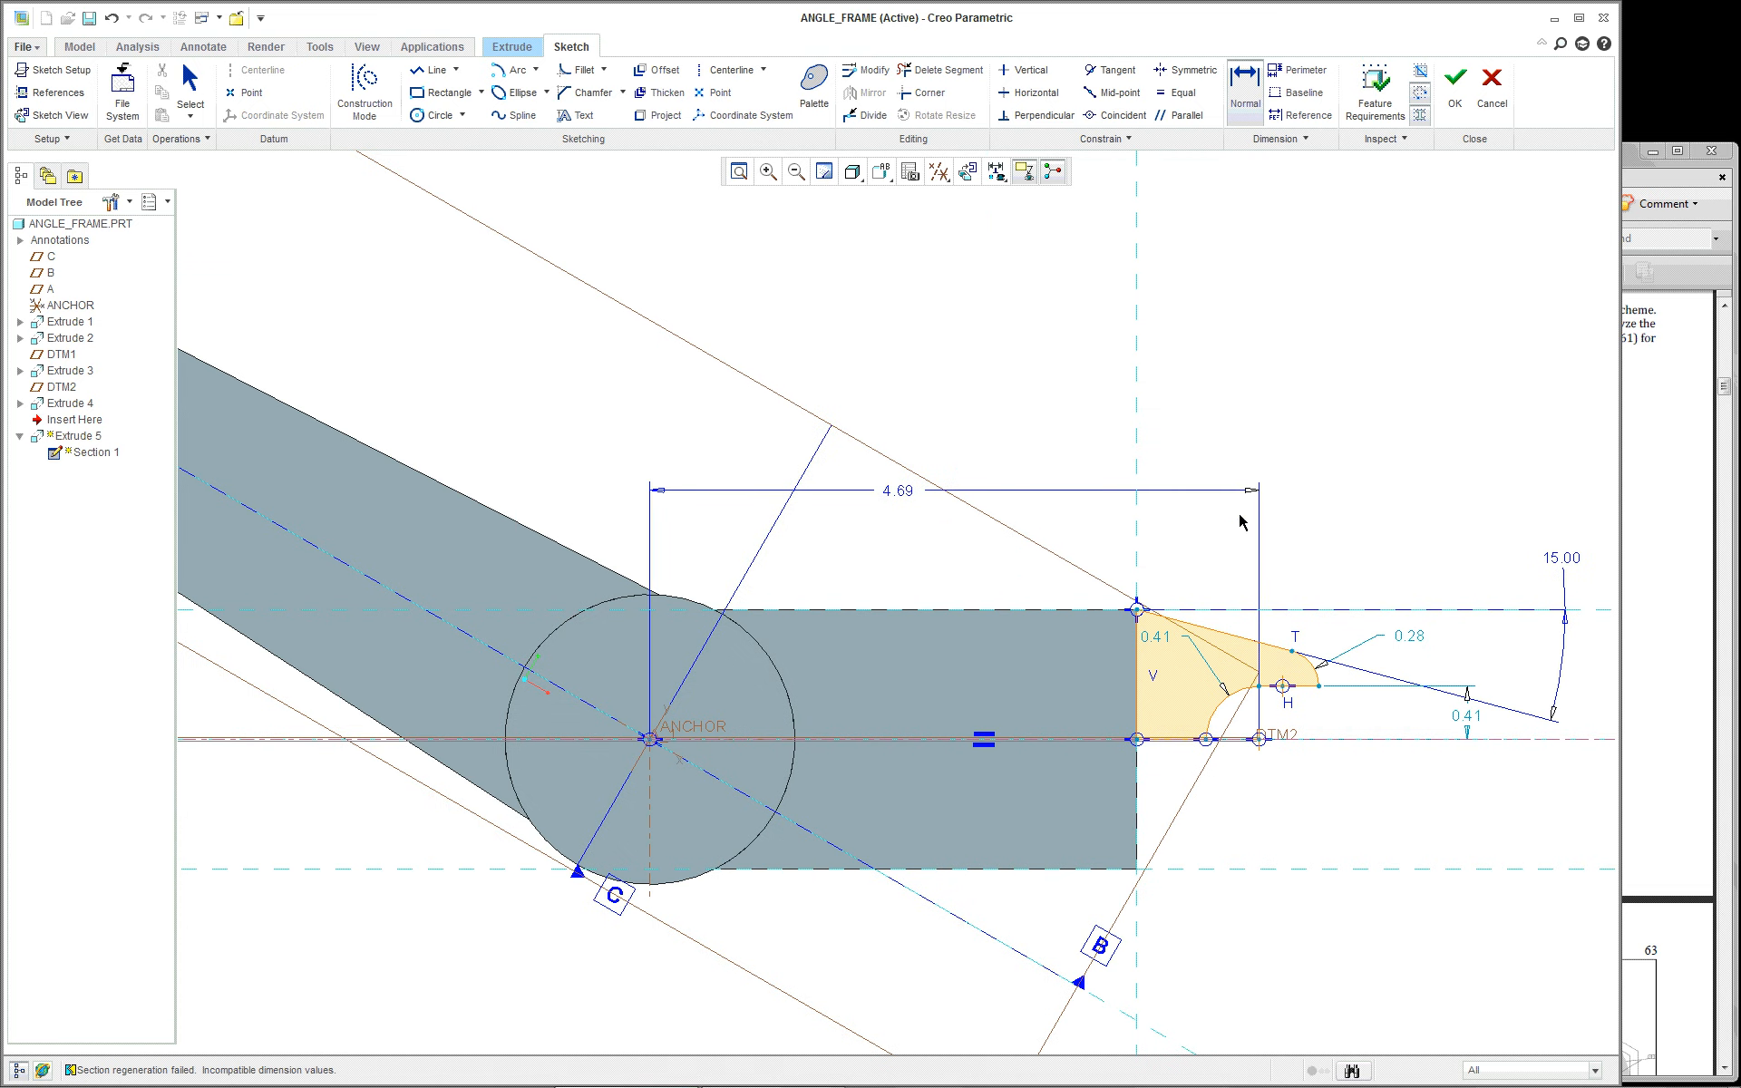
scroll(1461, 789, "down", 1)
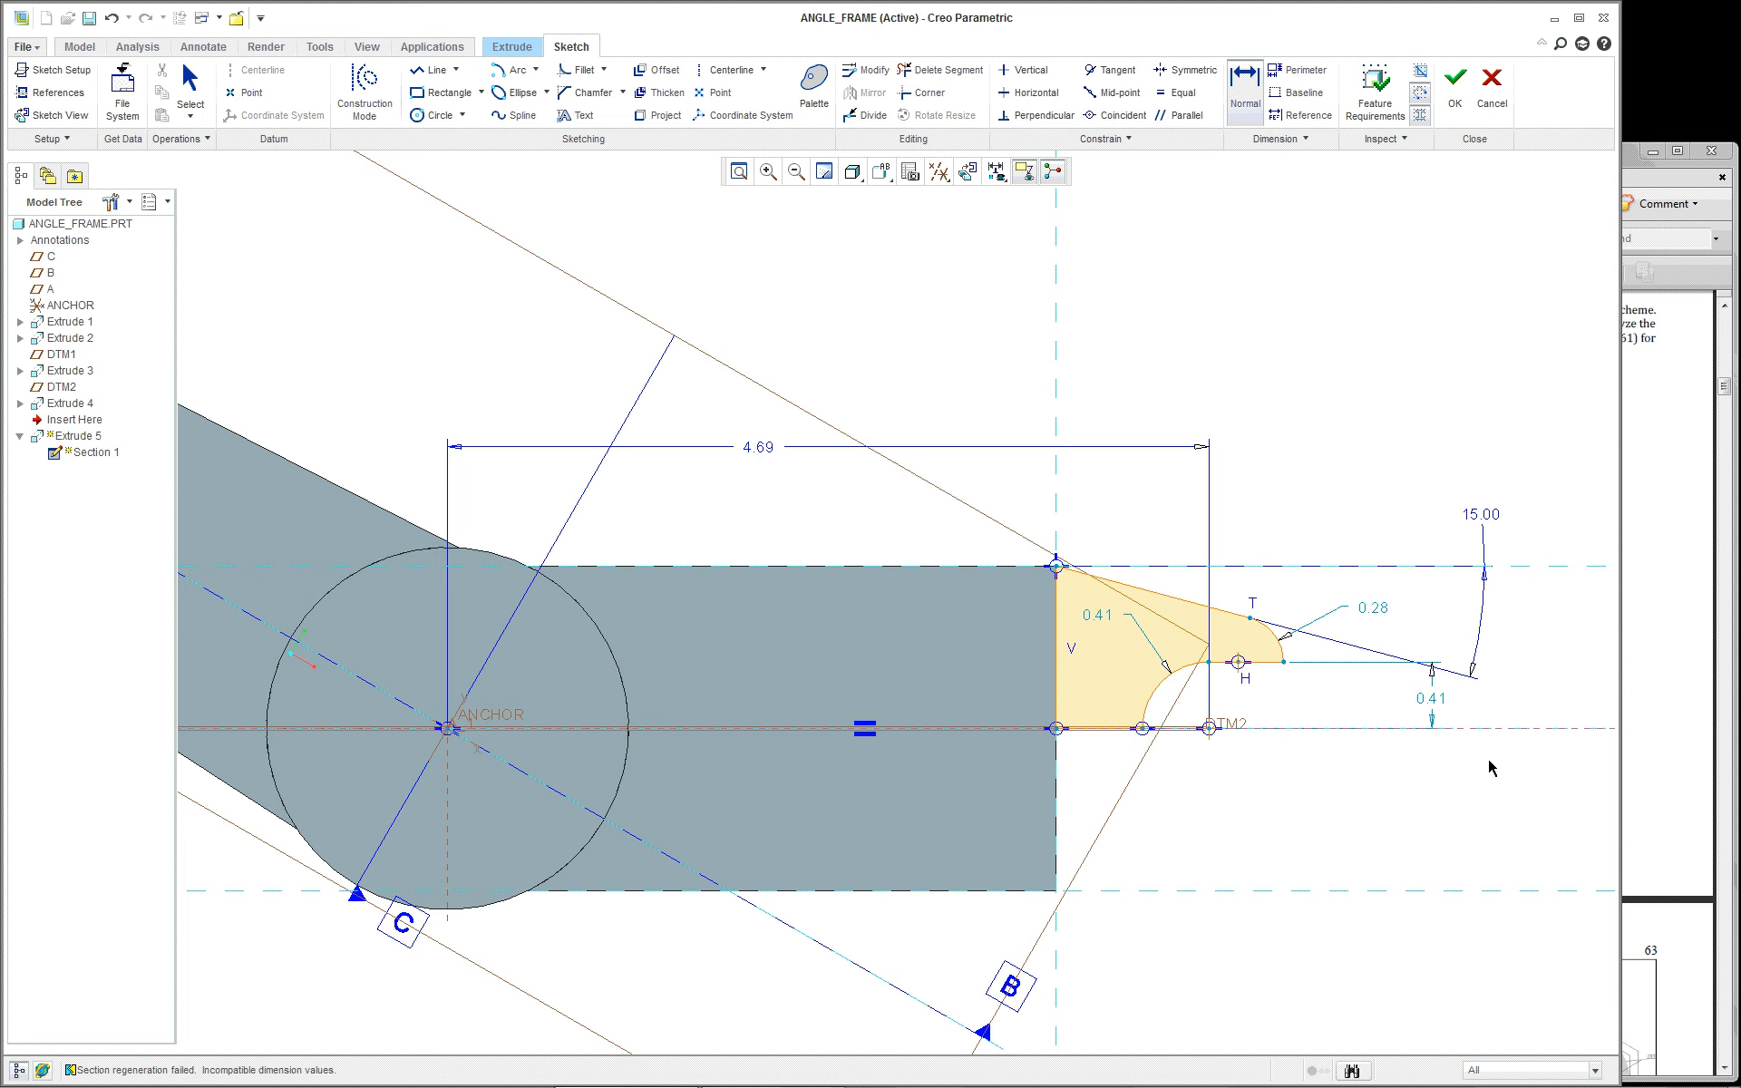
scroll(1487, 765, "down", 1)
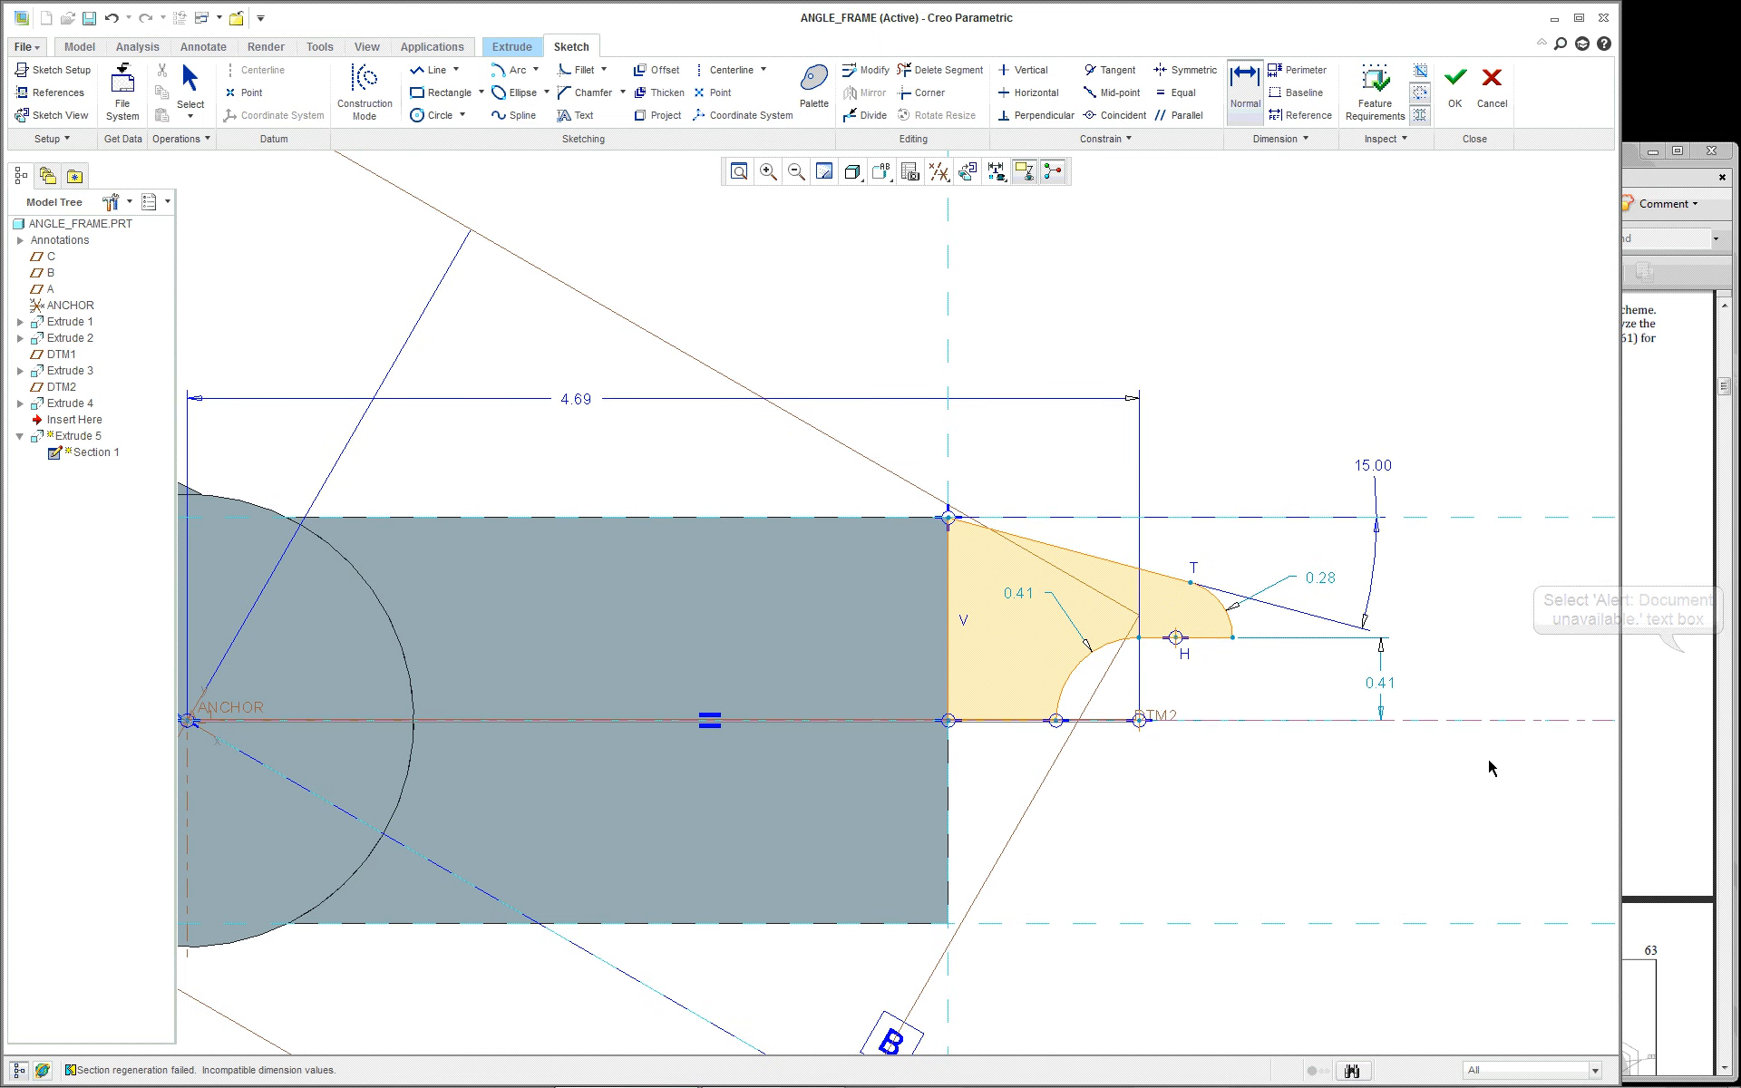
left_click(1691, 667)
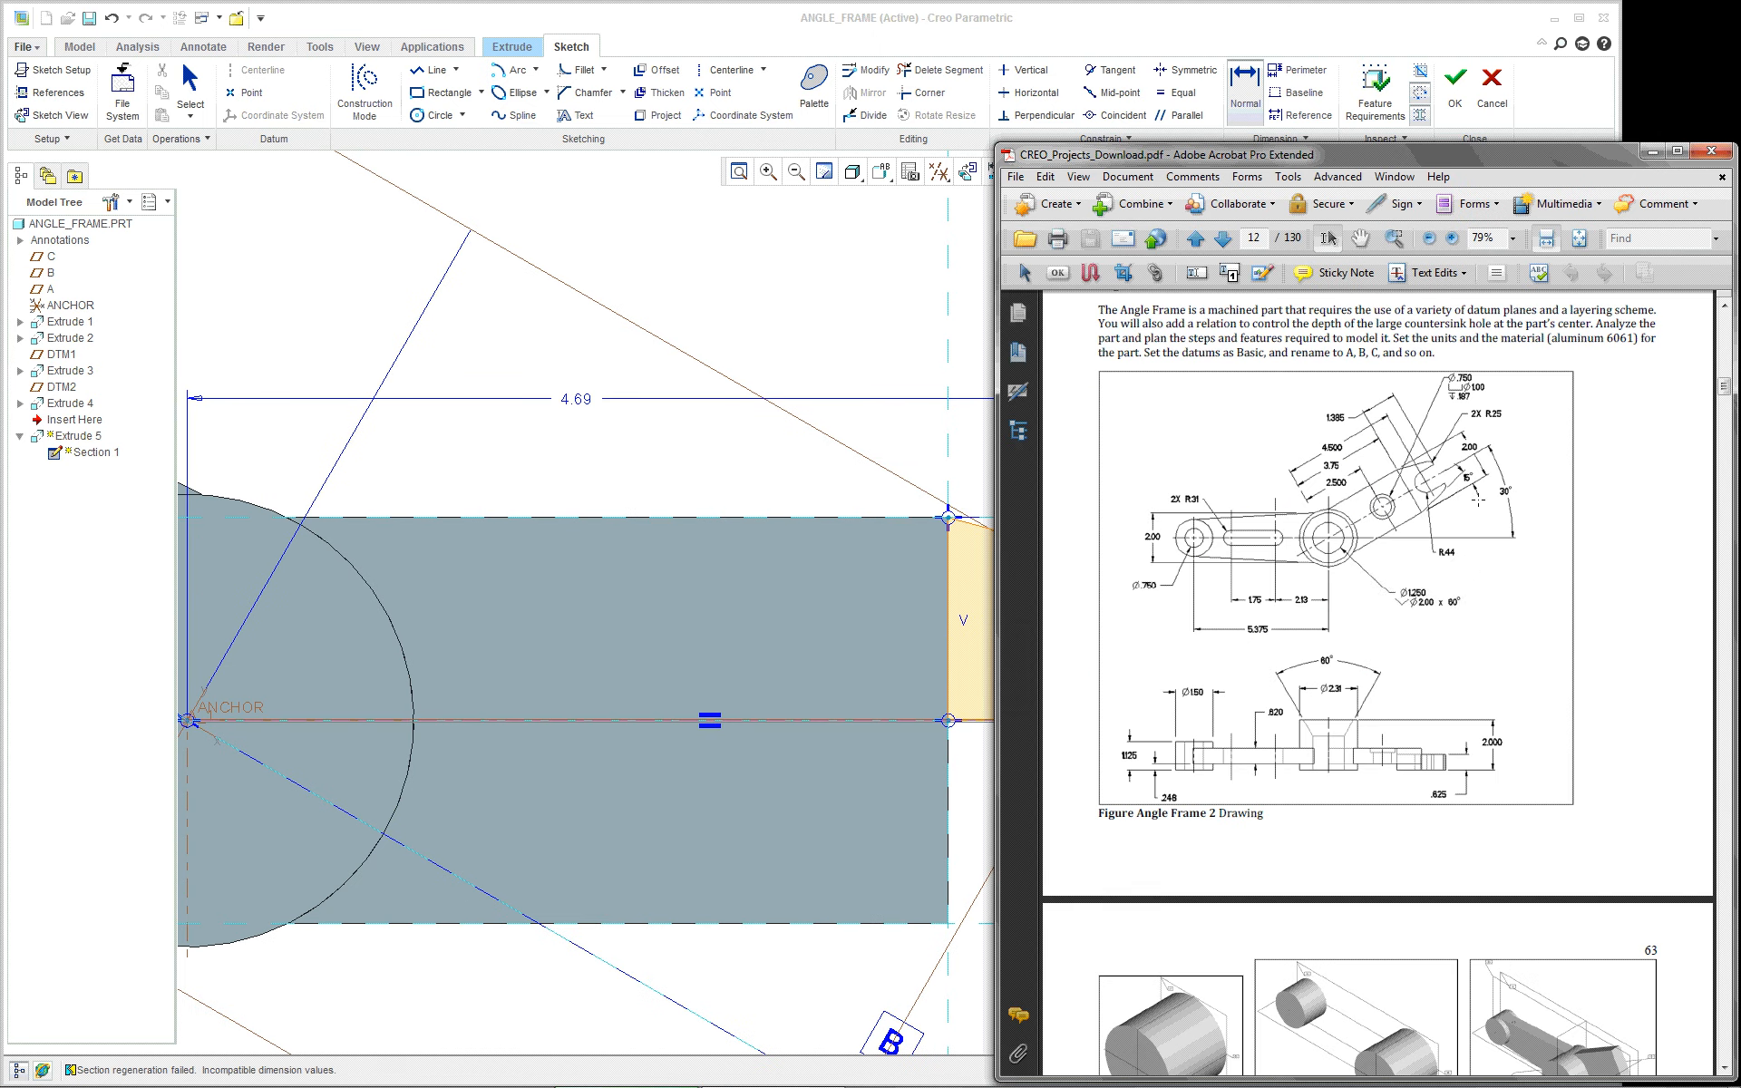
left_click(1456, 629)
scroll(1456, 630, "up", 7)
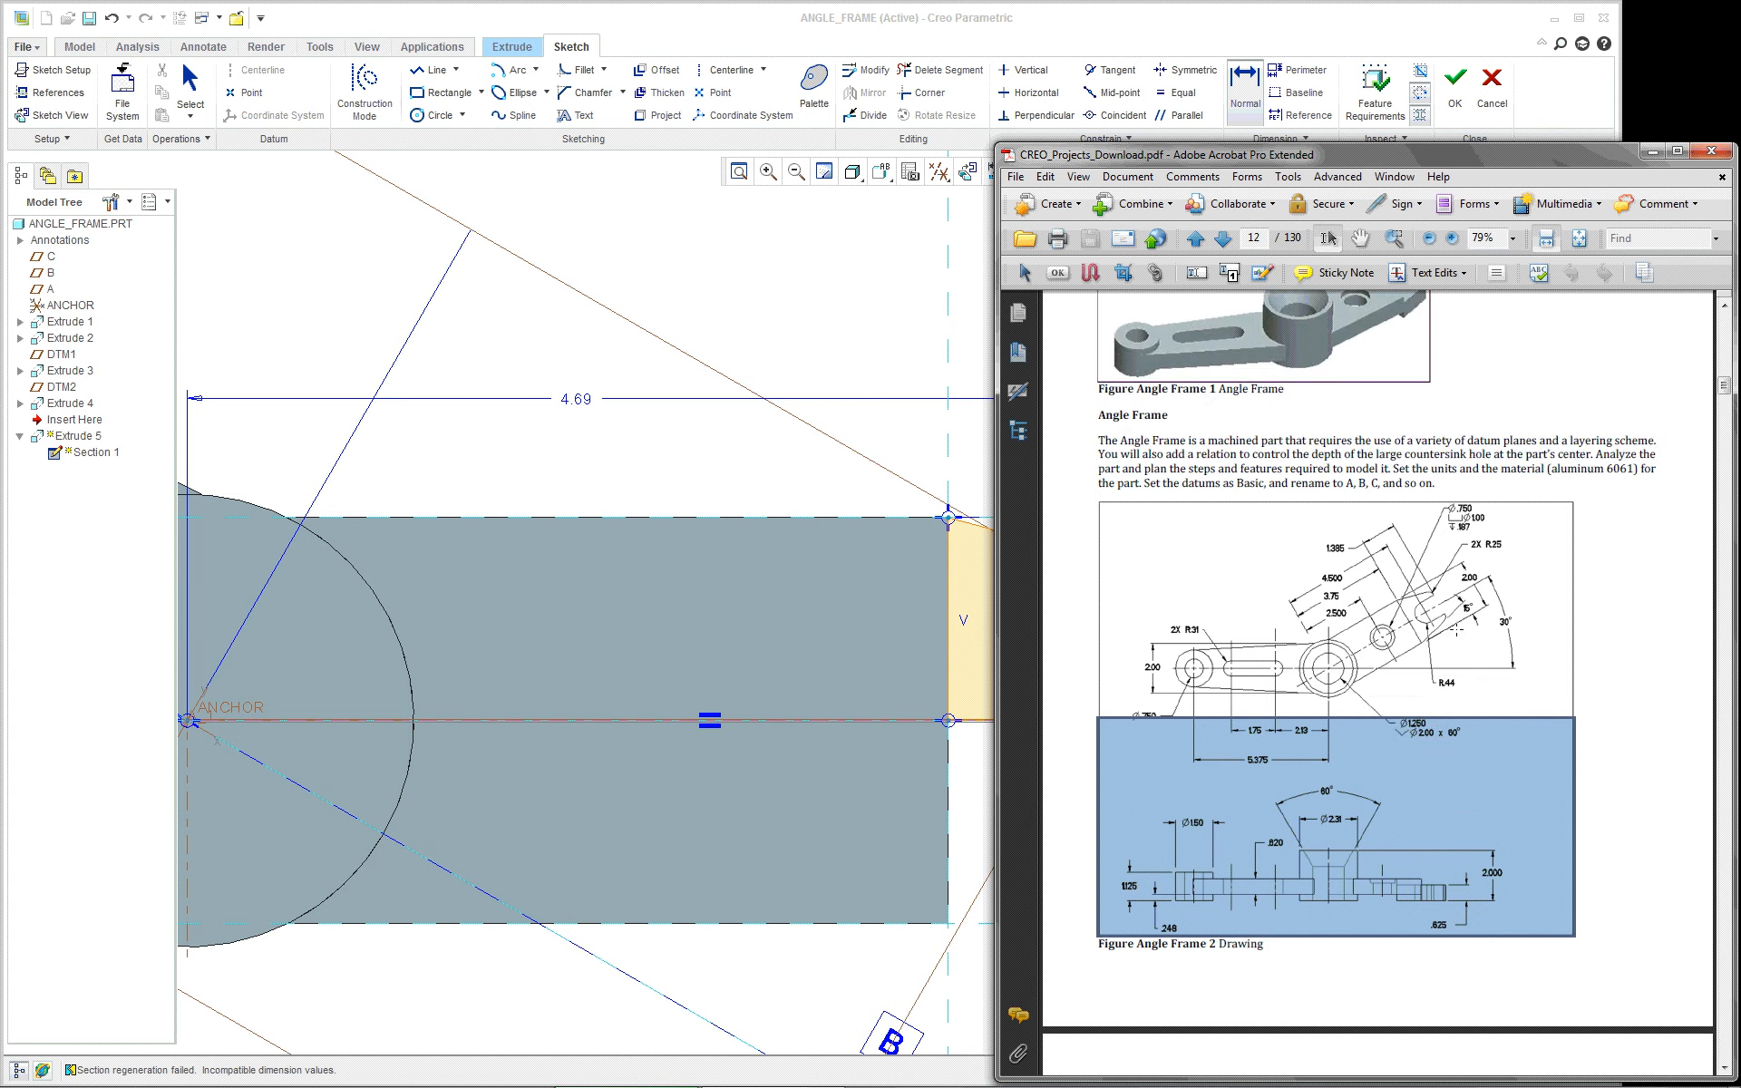
scroll(1454, 630, "down", 18)
scroll(1454, 630, "down", 6)
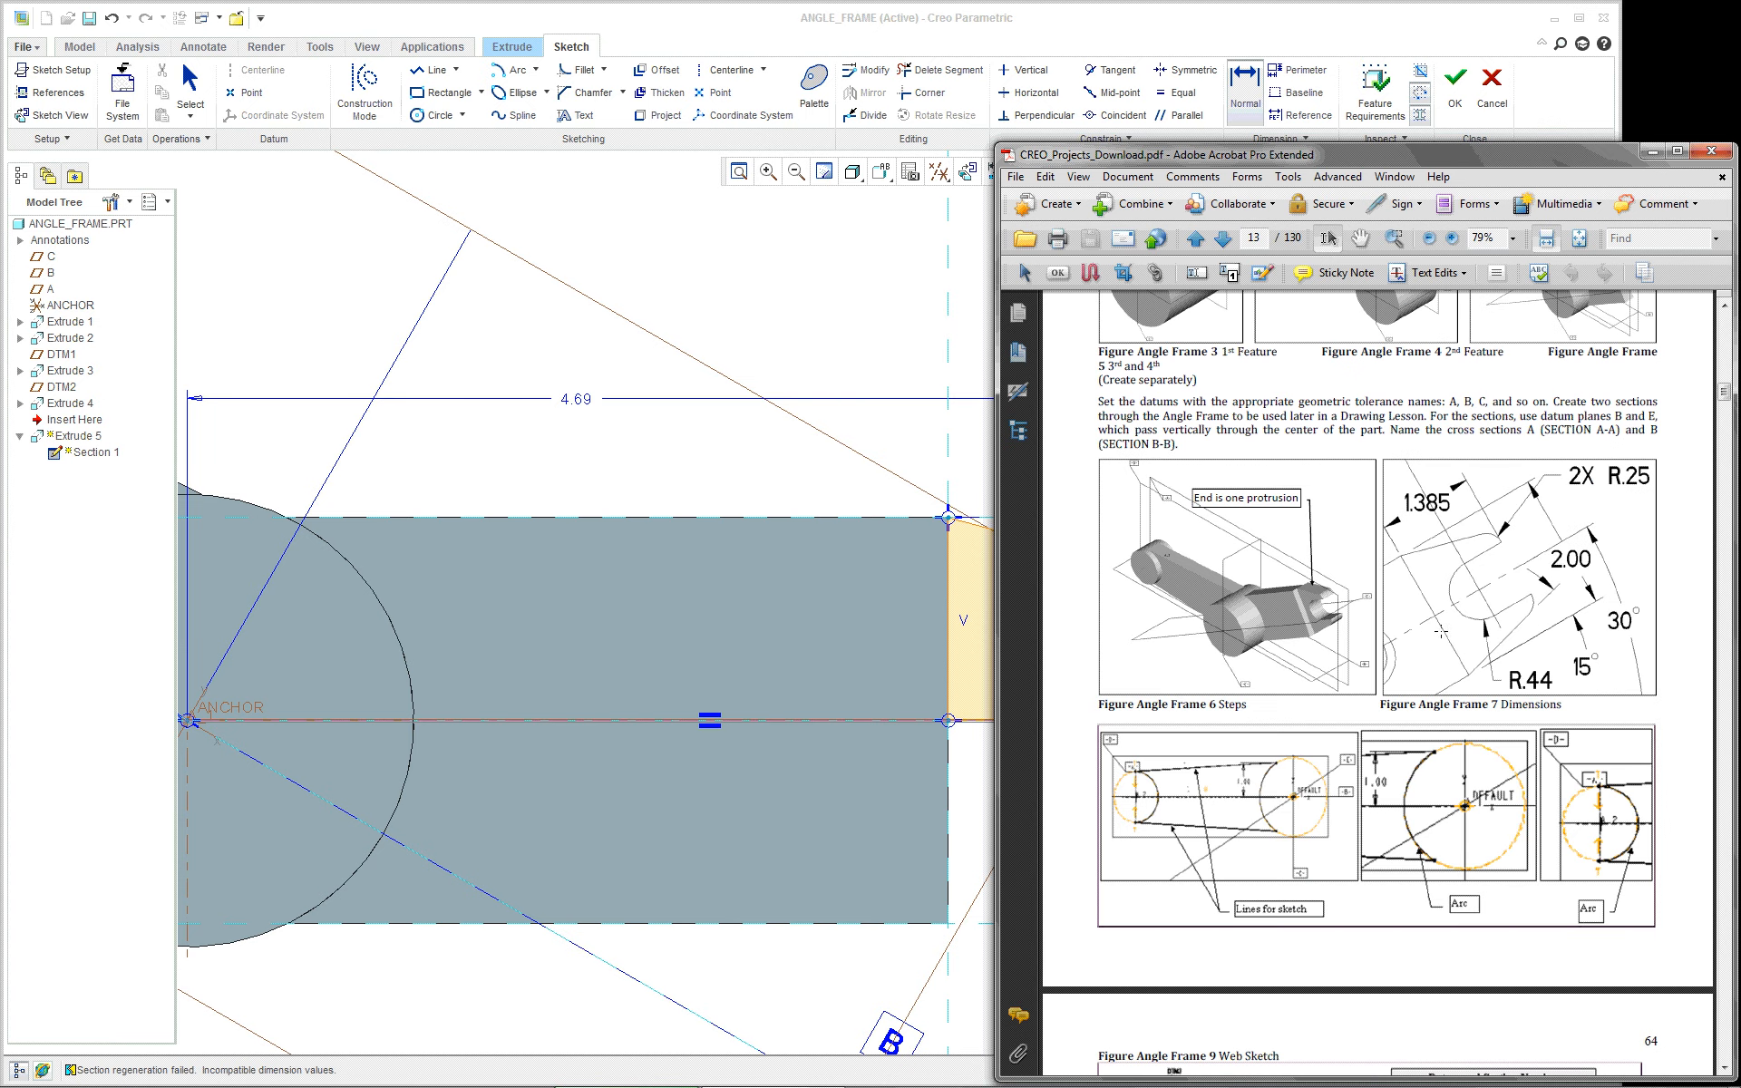
left_click(695, 437)
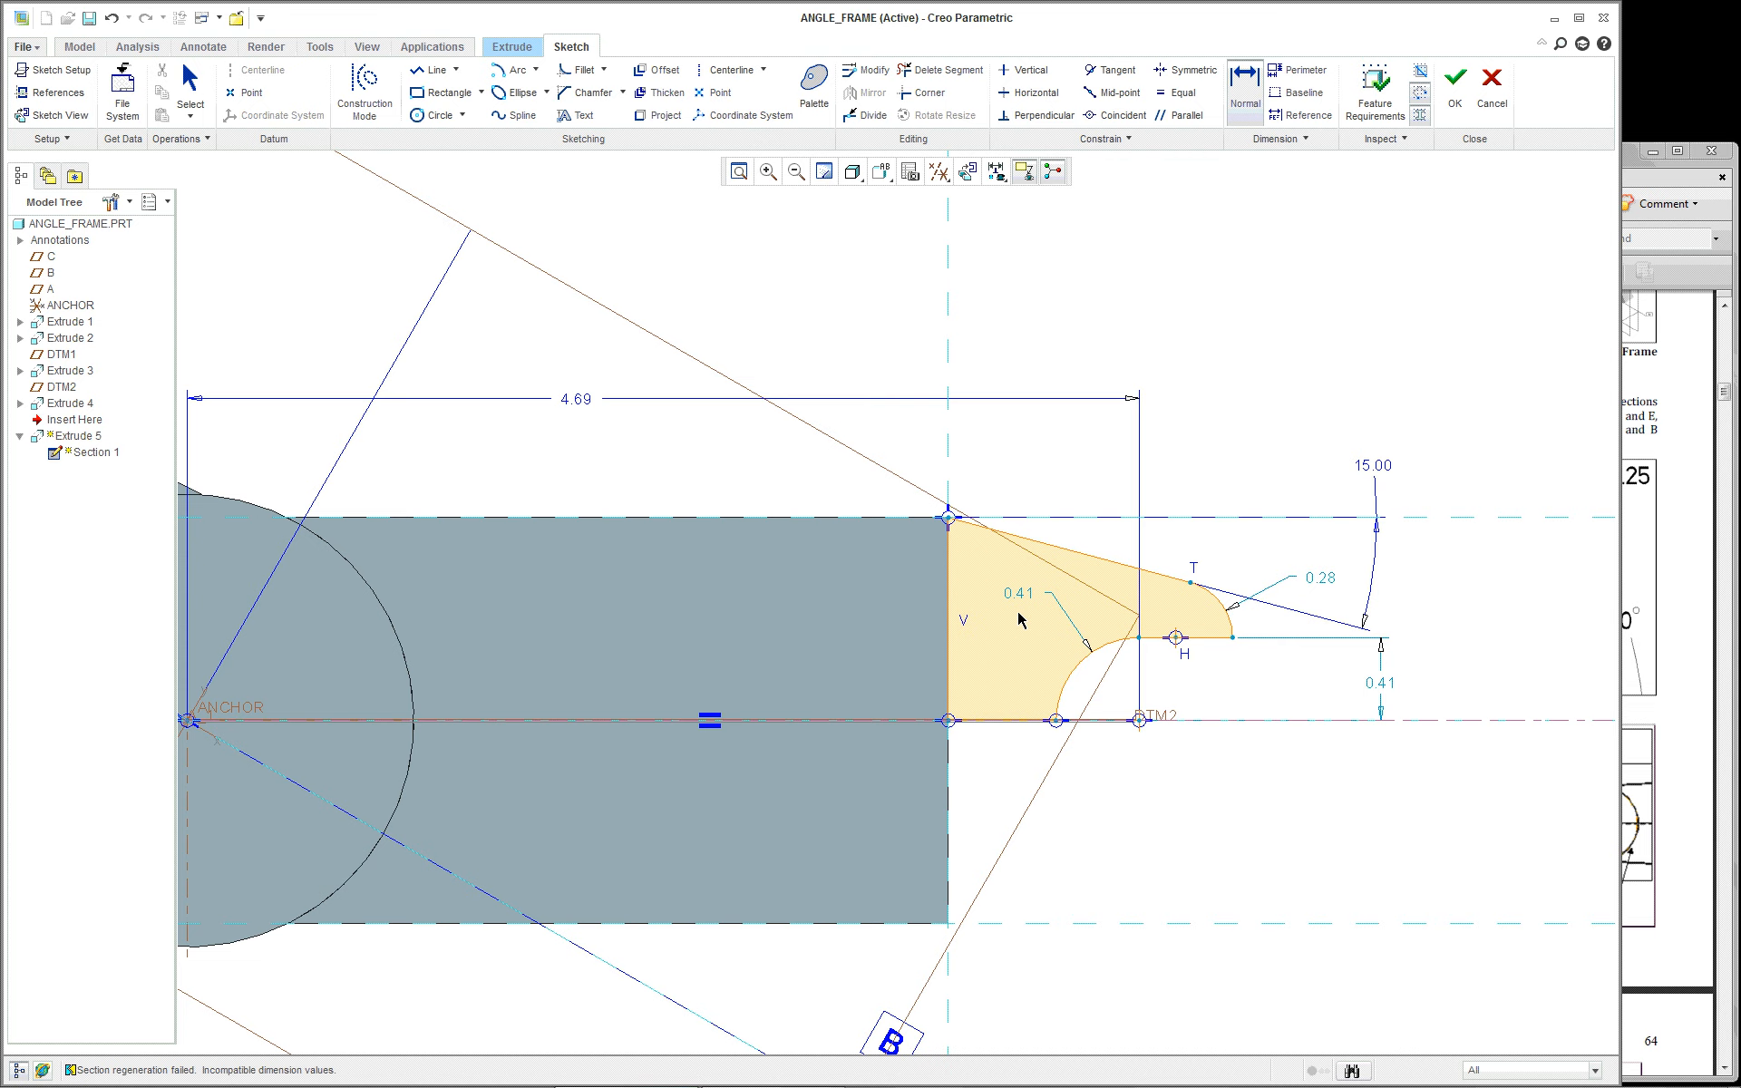
scroll(1178, 803, "down", 1)
scroll(1243, 873, "up", 2)
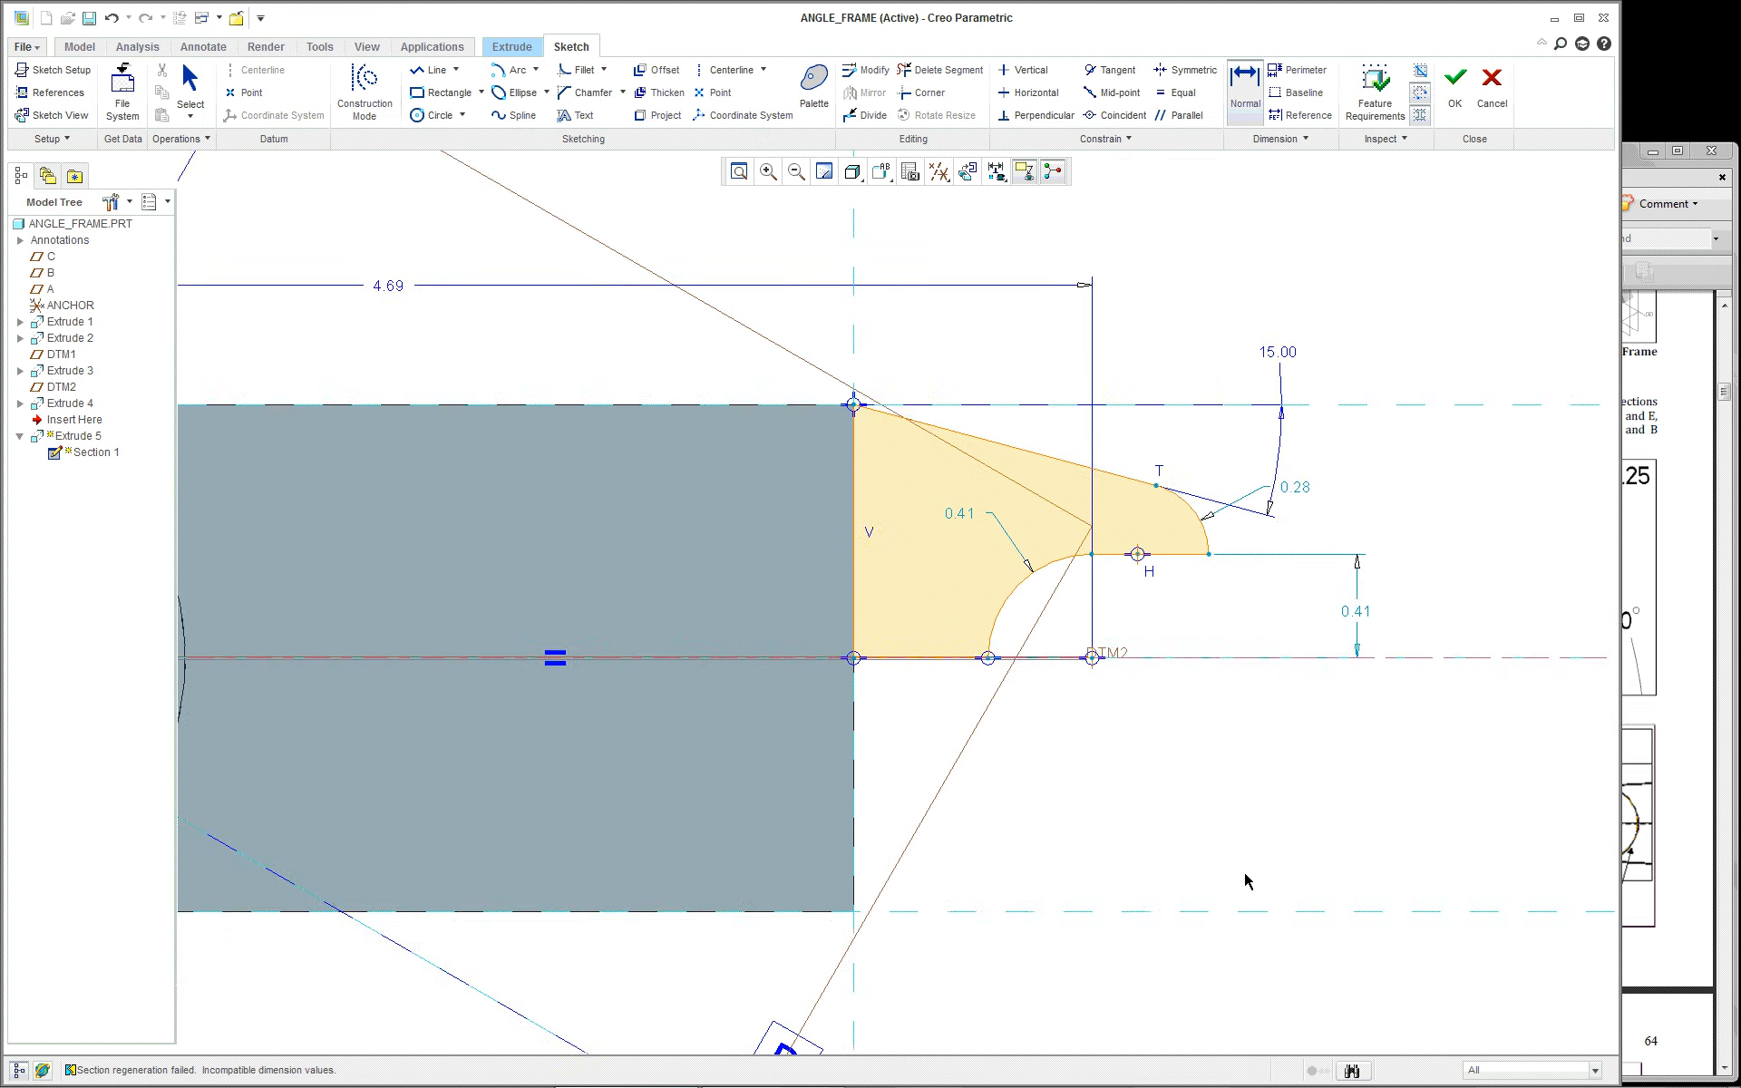
scroll(1183, 816, "up", 1)
scroll(1127, 692, "down", 1)
scroll(653, 385, "down", 2)
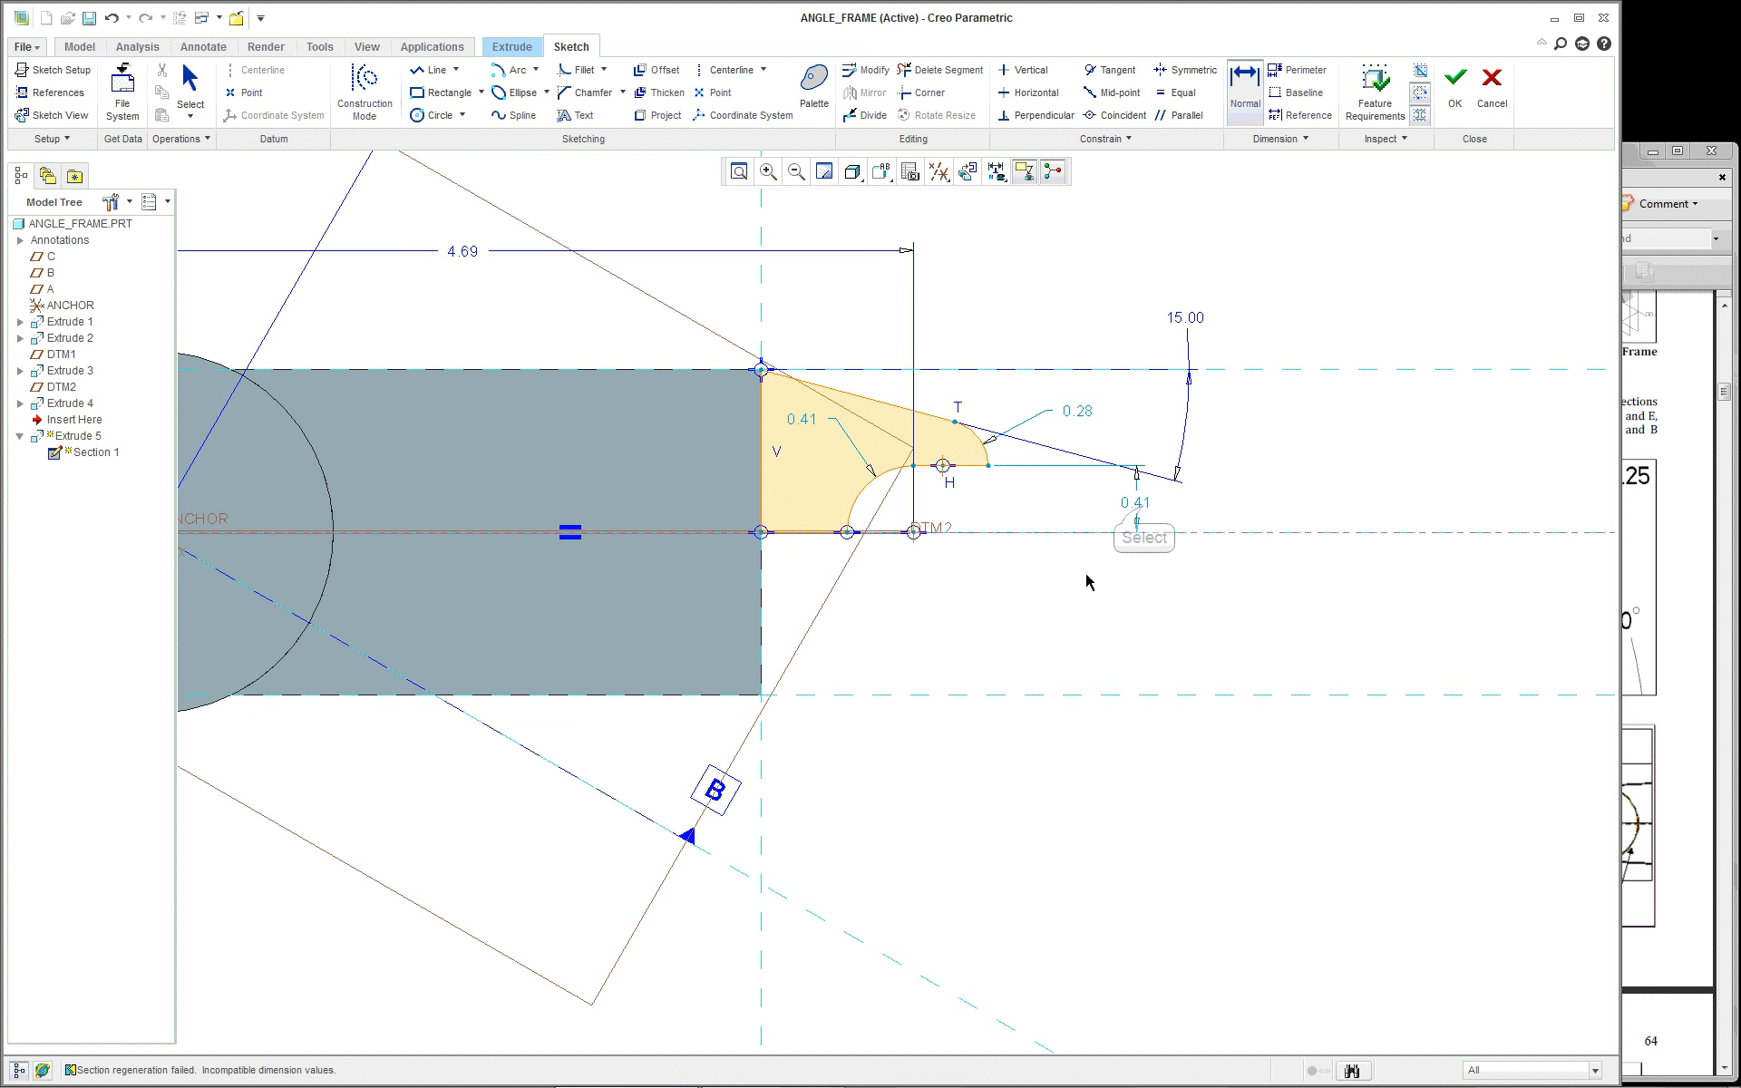
right_click(1162, 597)
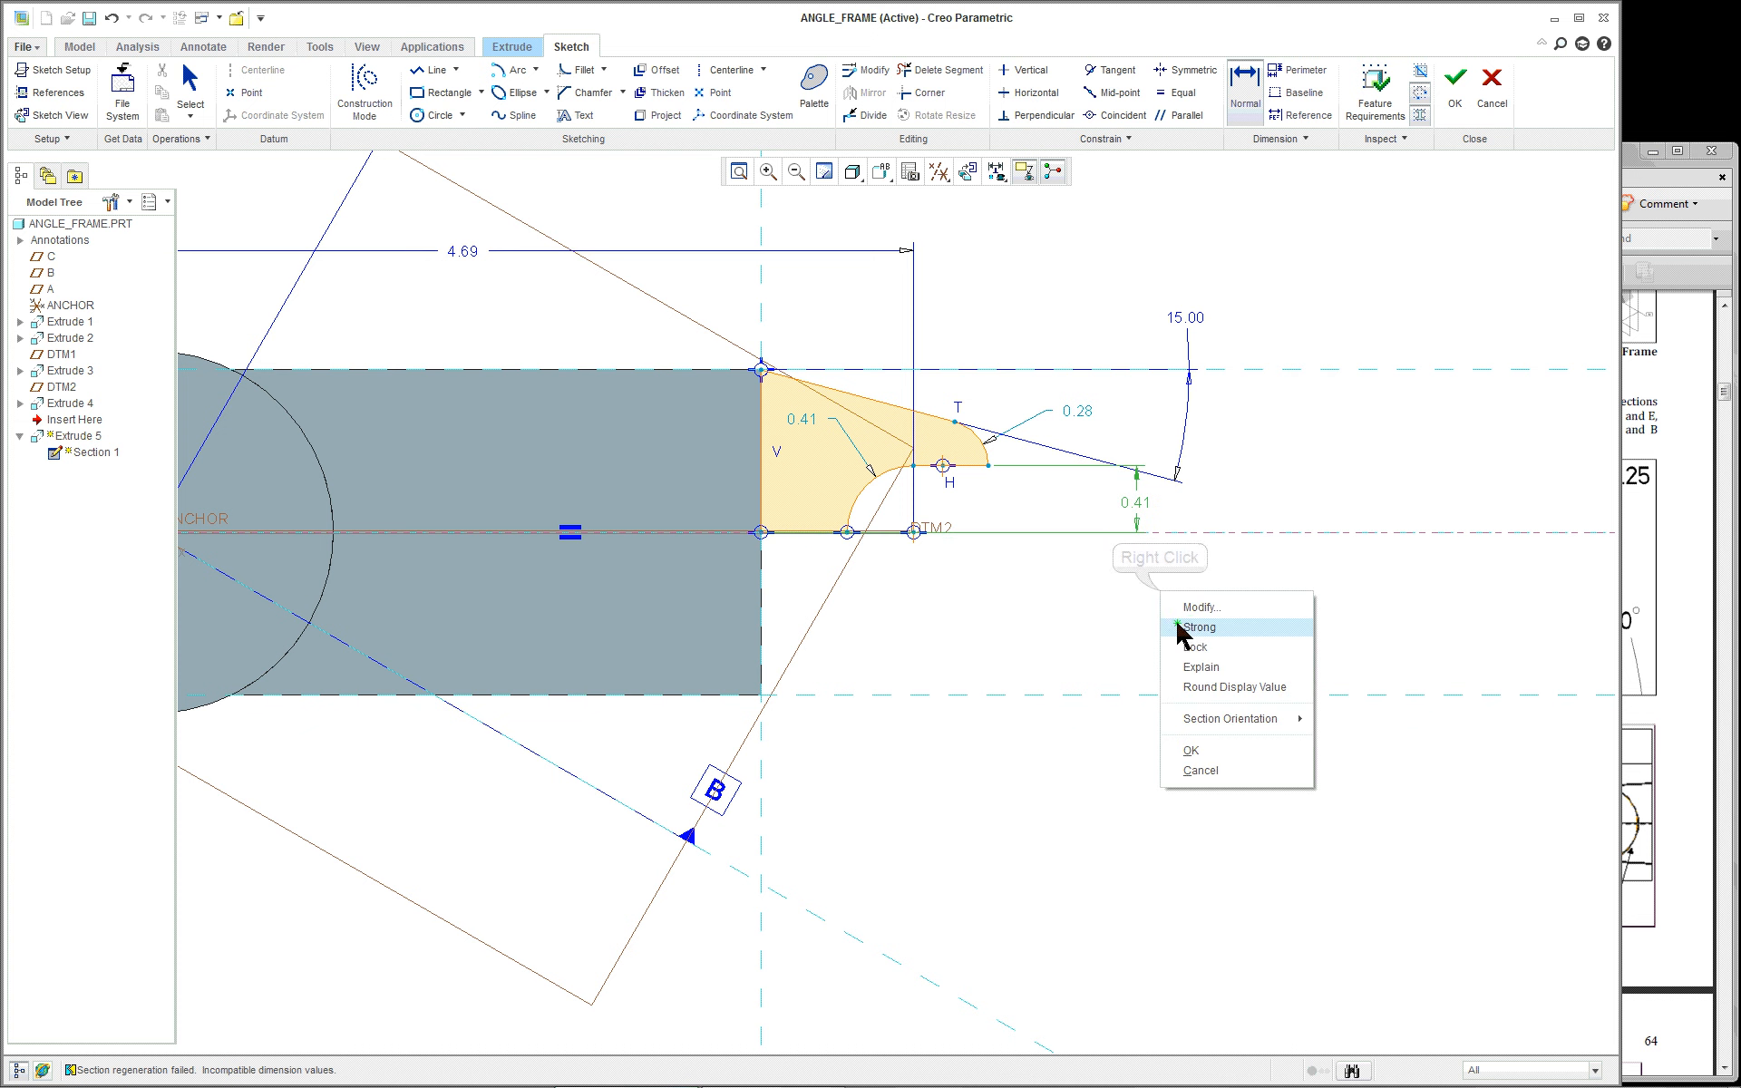
left_click(1053, 645)
left_click(1674, 487)
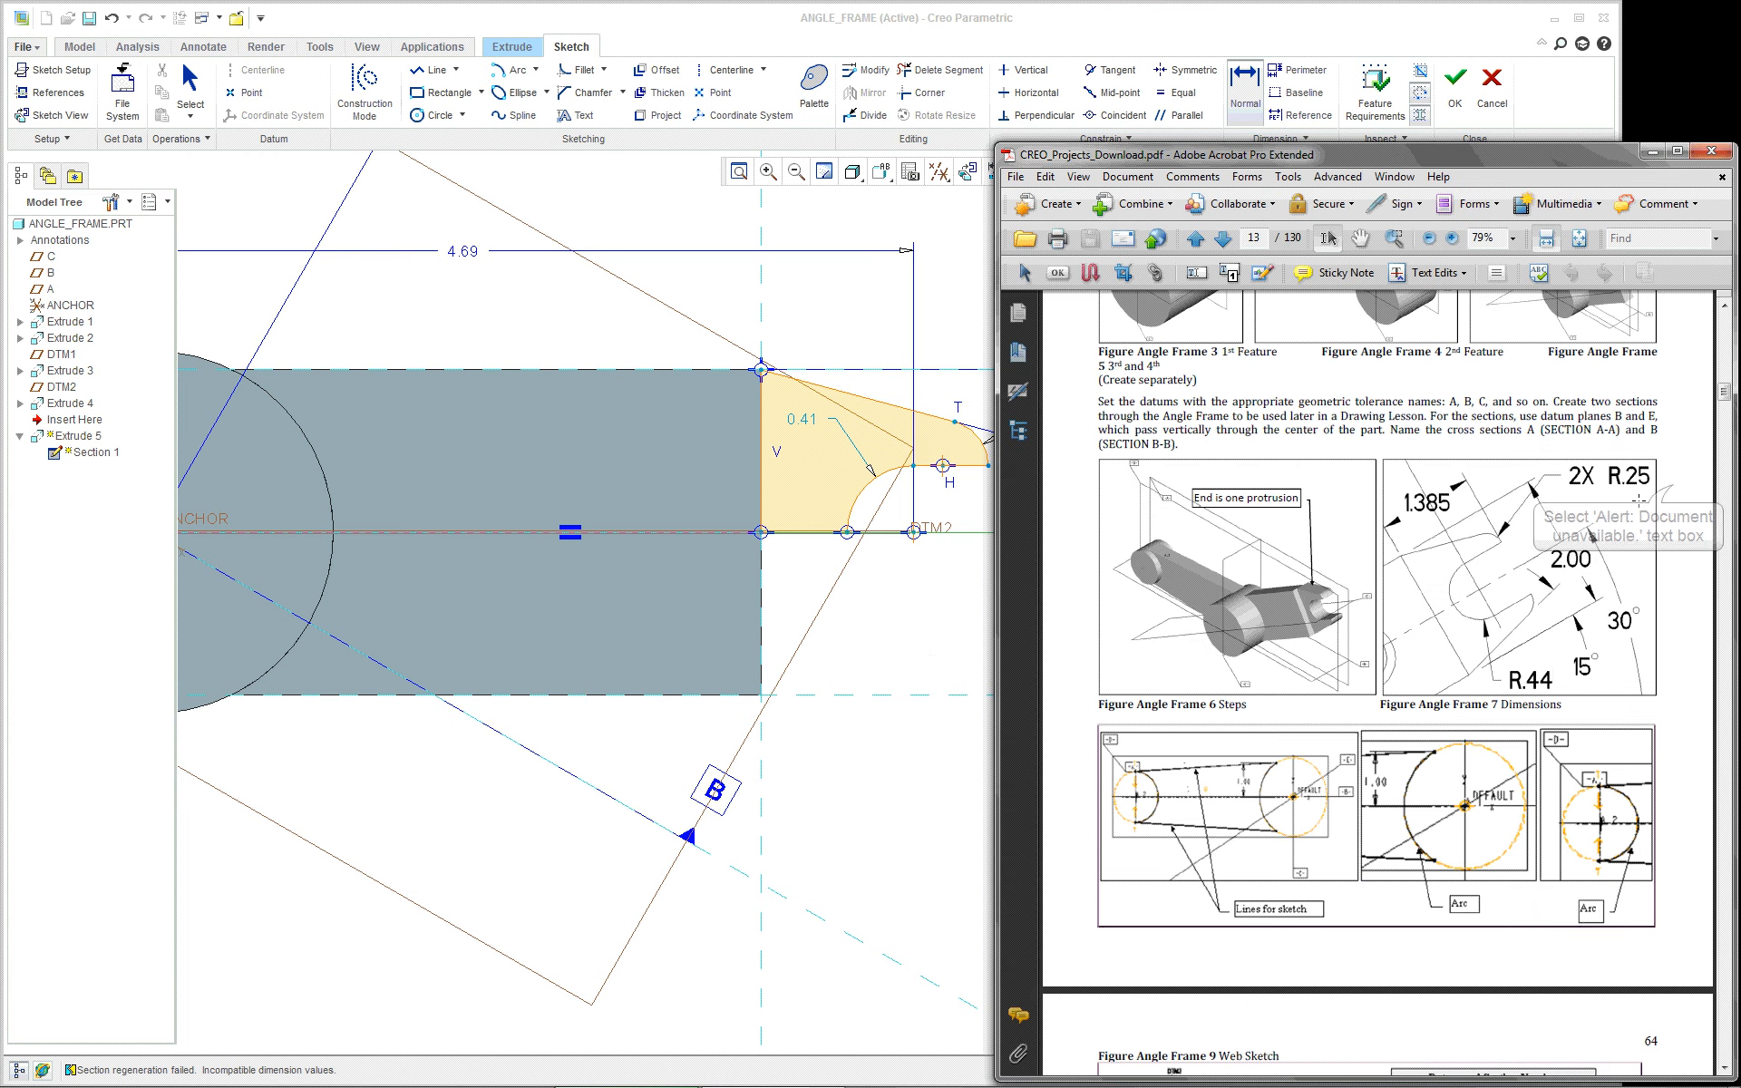
left_click(977, 575)
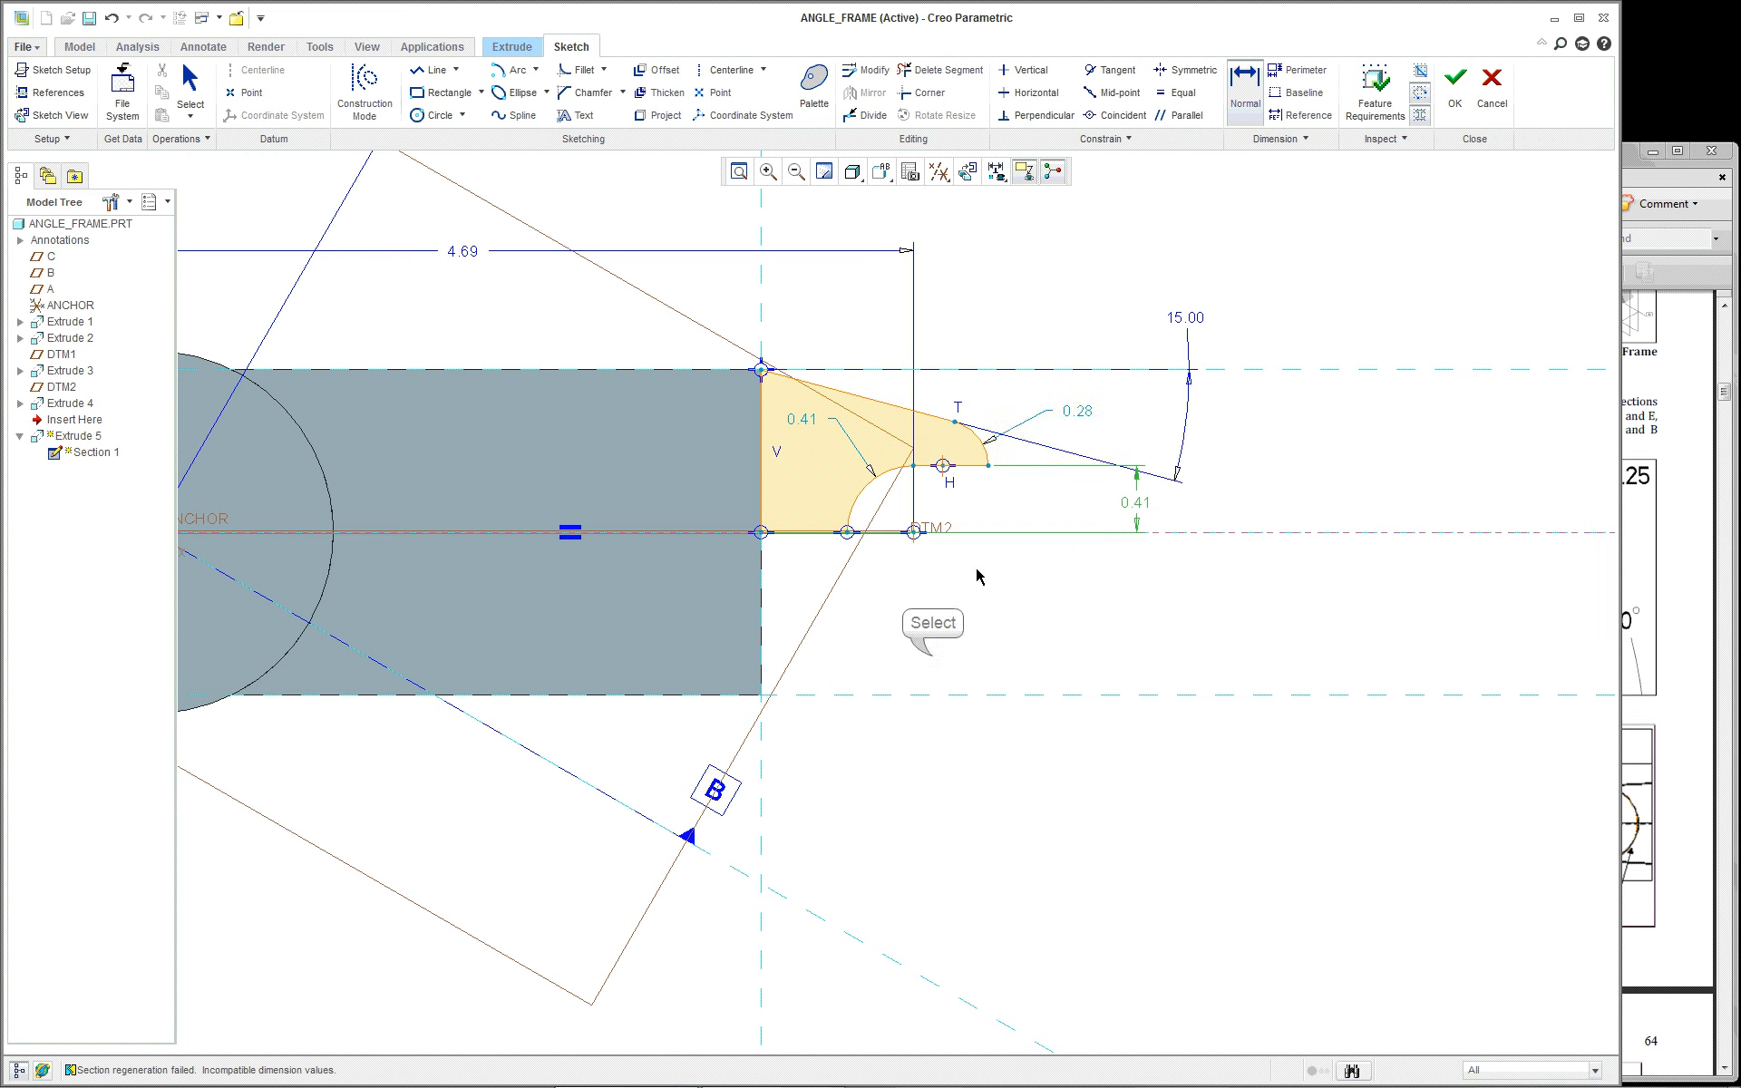
double_click(1082, 415)
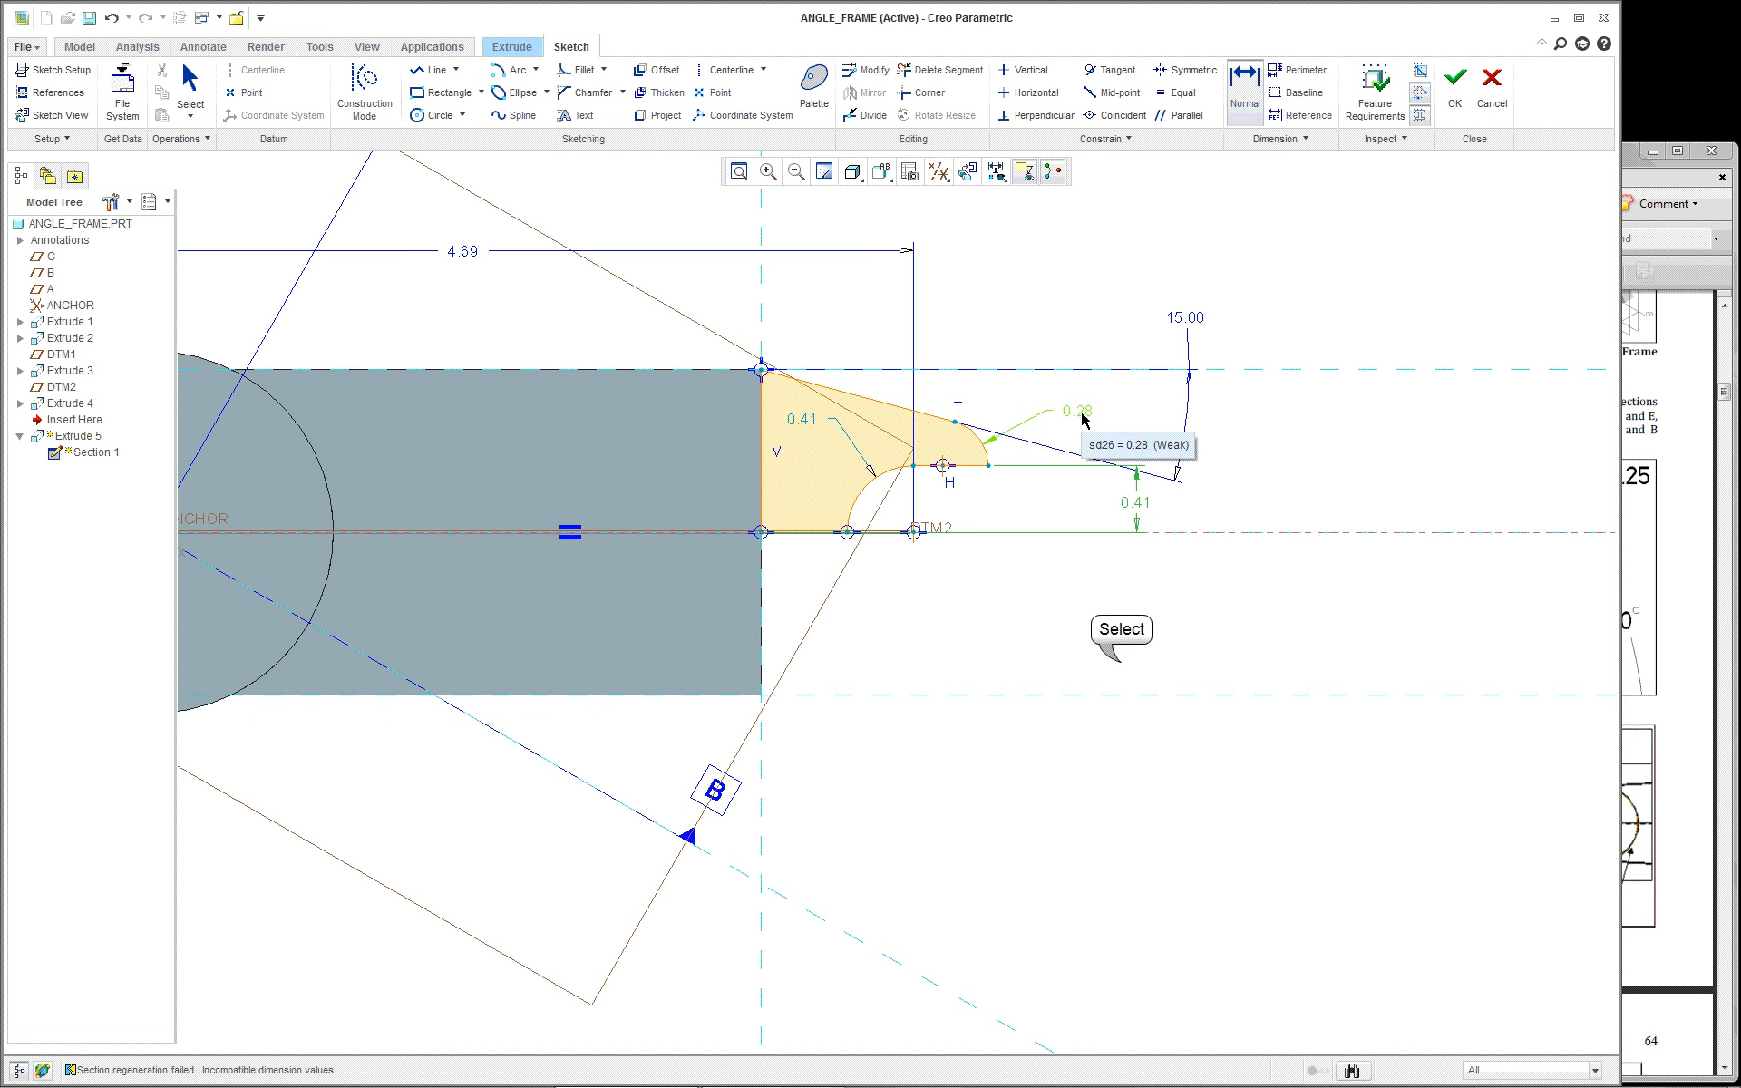
key("Return")
scroll(835, 509, "up", 1)
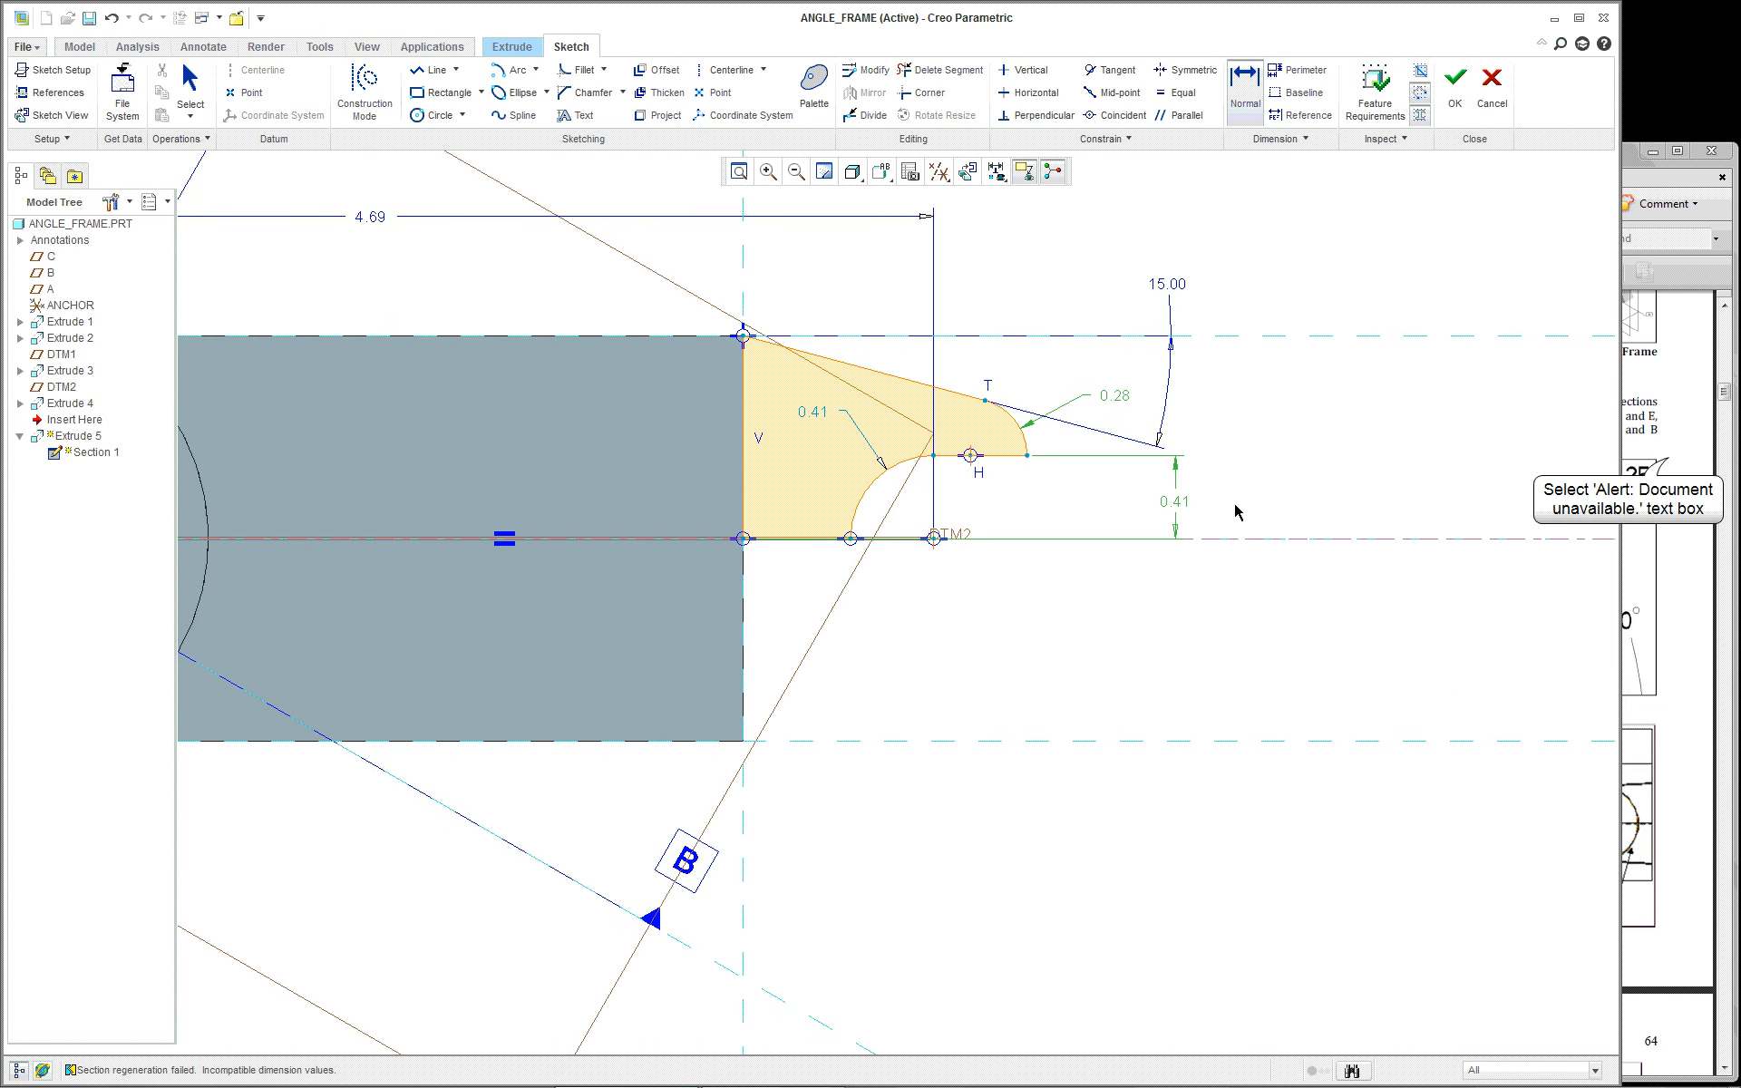
Step: Check the fork radii in the Acrobat drawing, set the concave arc's radius to 0.44 and move its dimension outside the profile
left_click(1672, 466)
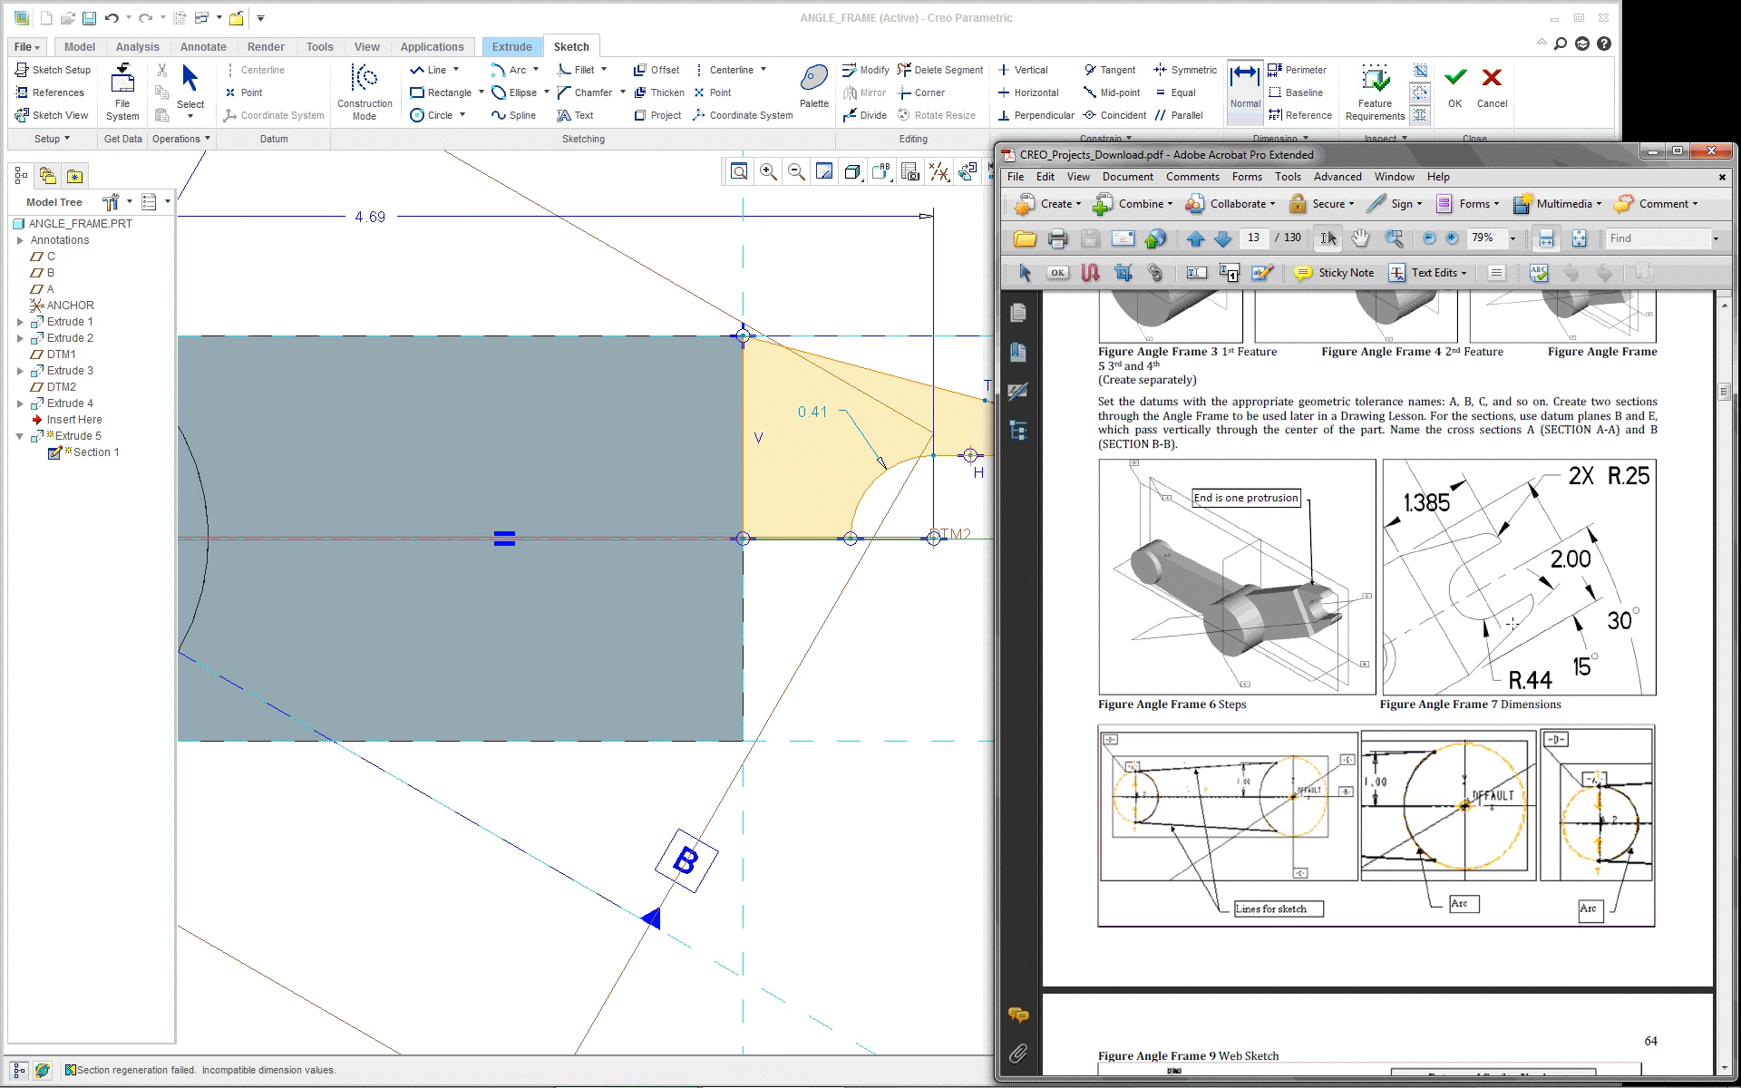
left_click(930, 712)
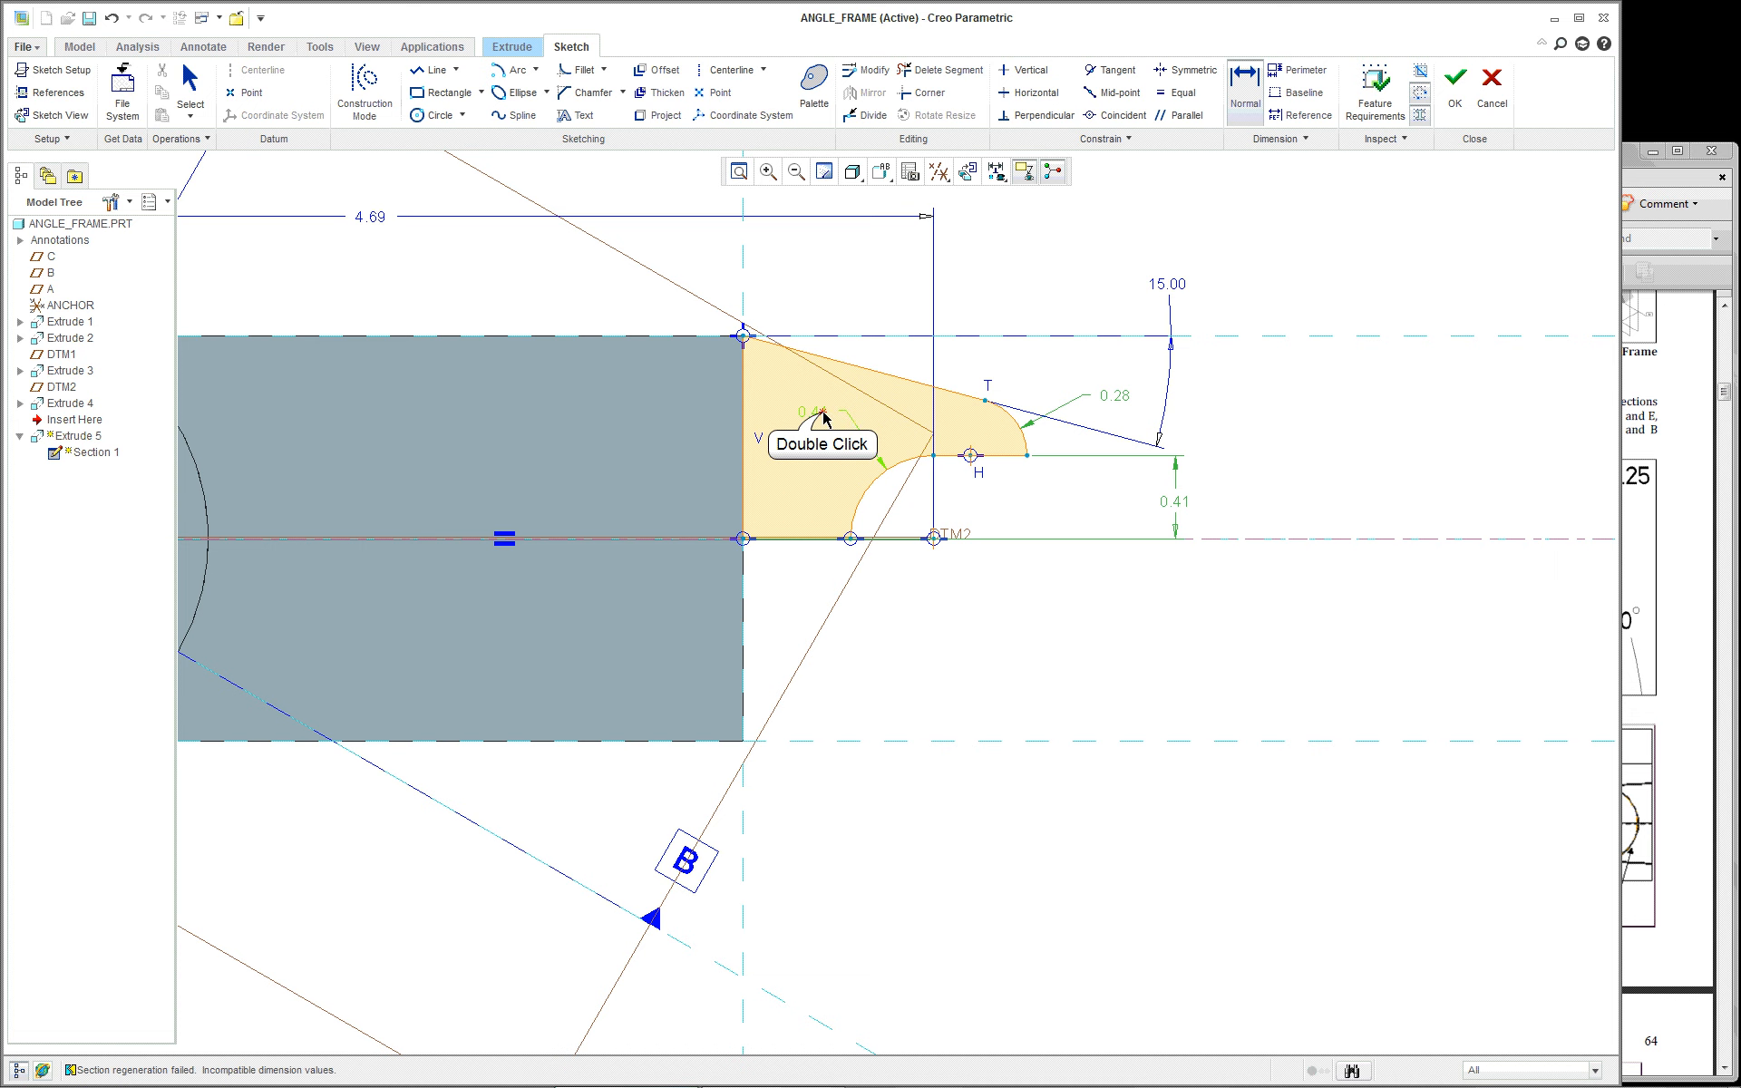
middle_click(983, 618)
scroll(904, 517, "up", 2)
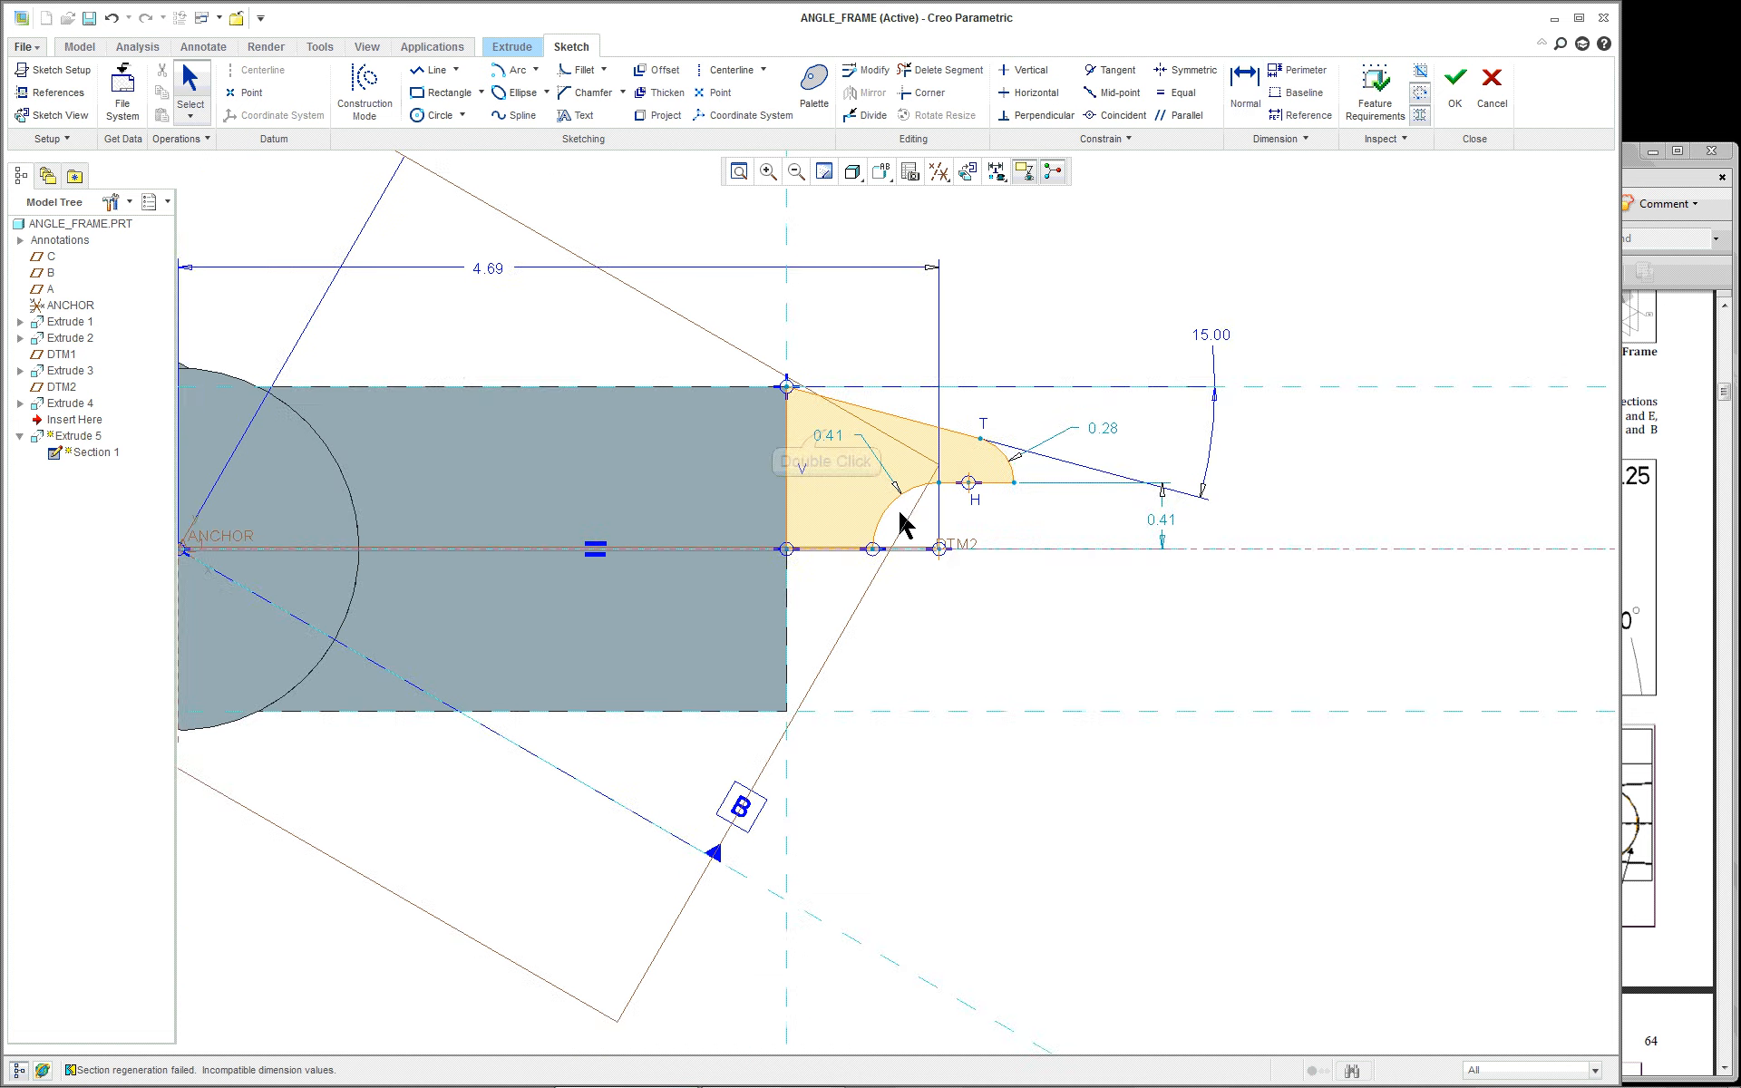
double_click(826, 433)
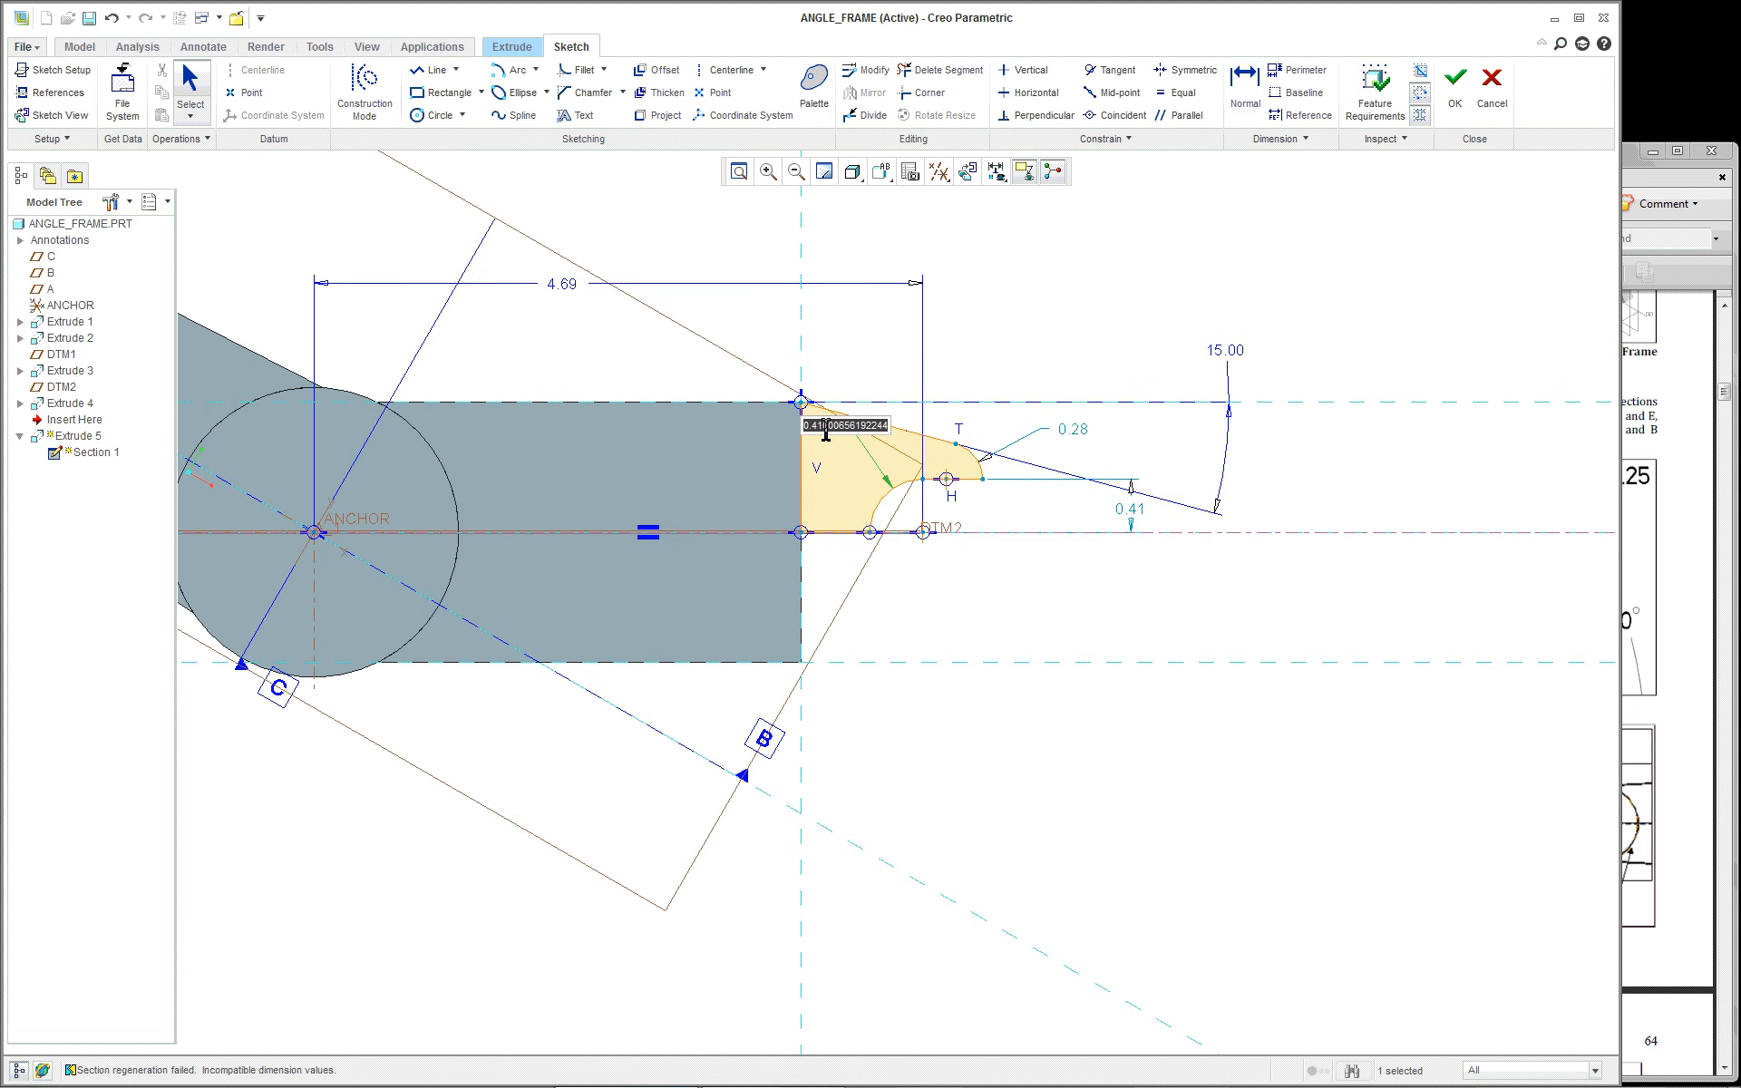
key("Return")
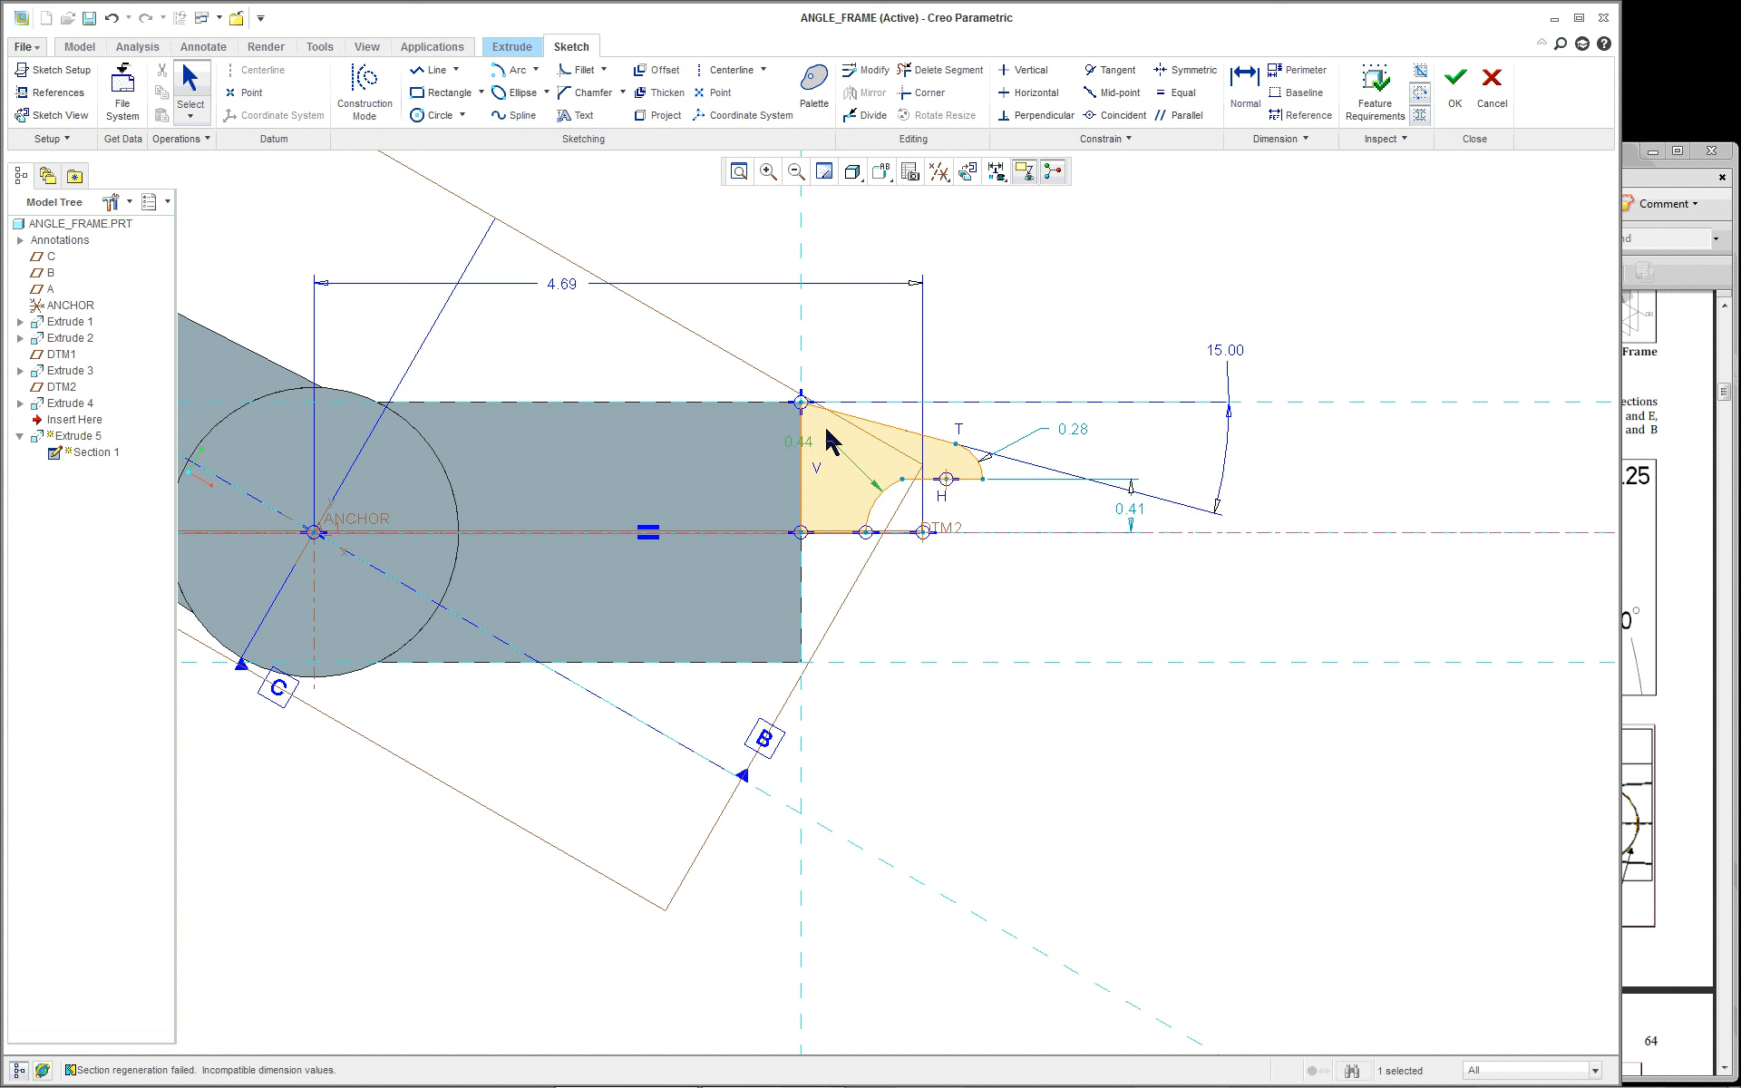
left_click_drag(813, 449, 1057, 609)
Step: Make the concave arc tangent to the fork's horizontal line
scroll(1020, 548, "down", 3)
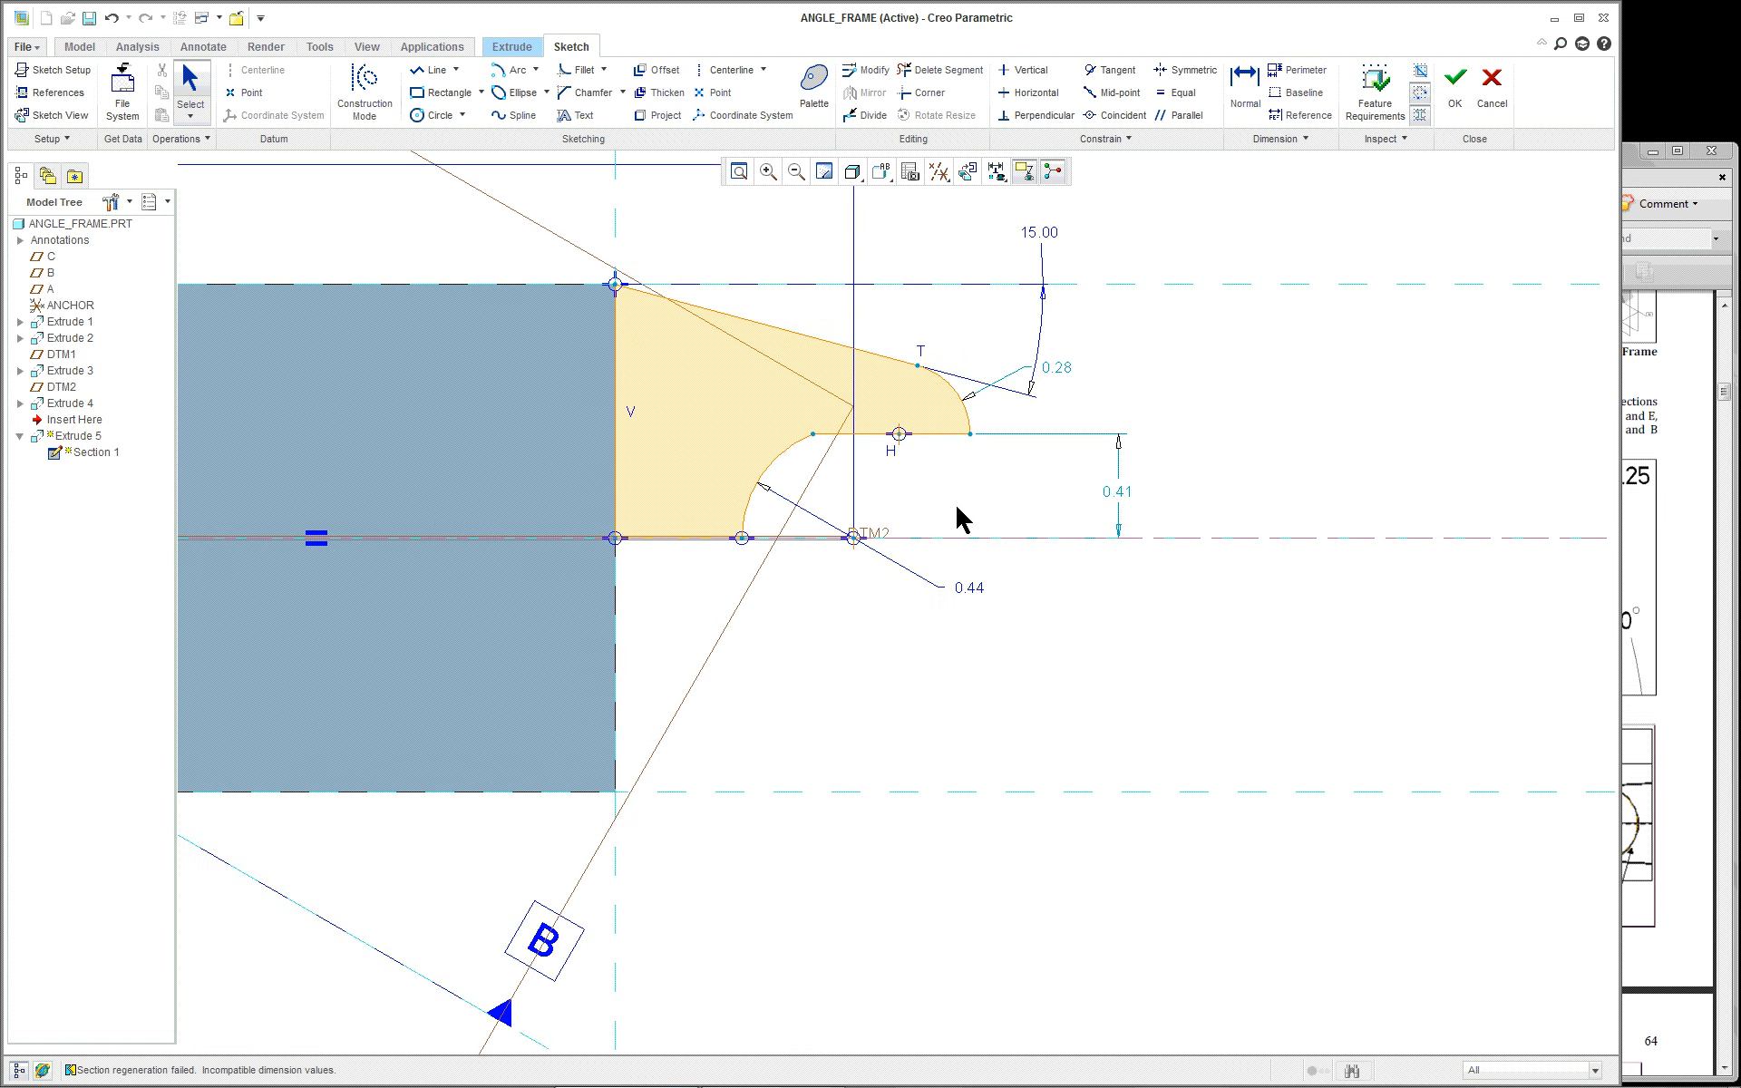
scroll(907, 503, "down", 1)
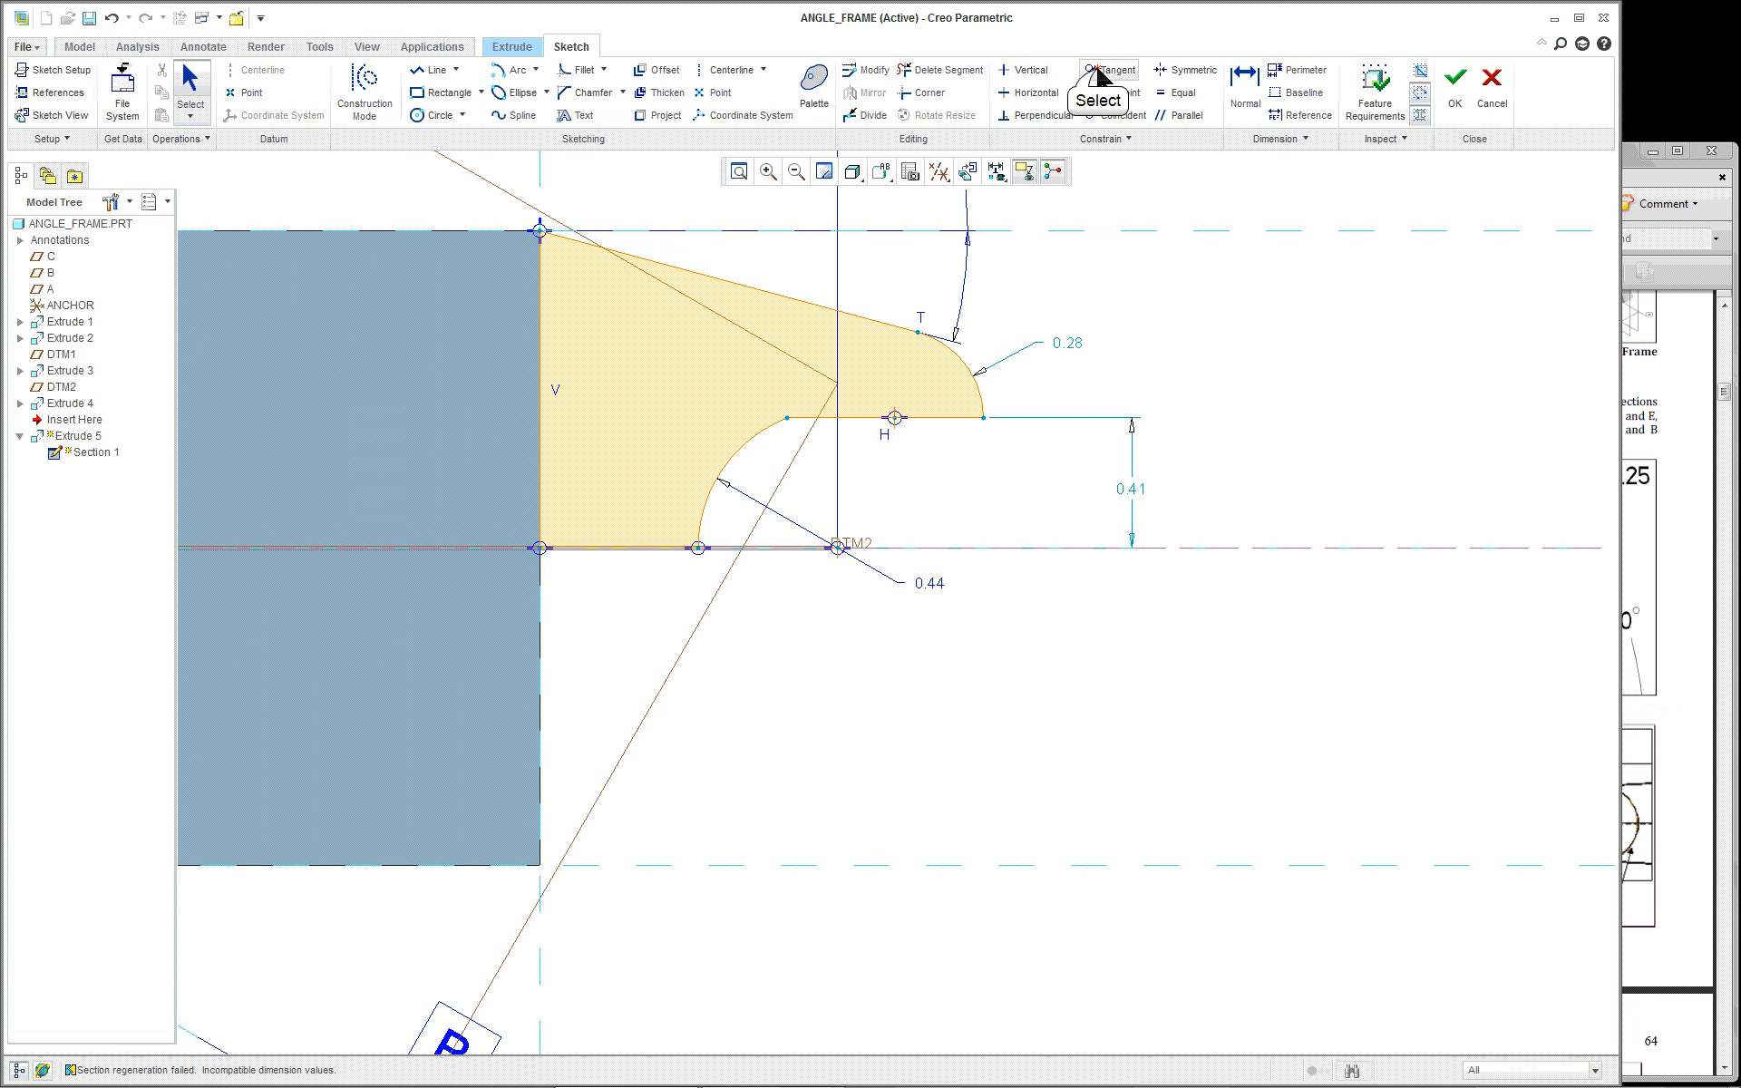
left_click(1099, 76)
left_click(757, 445)
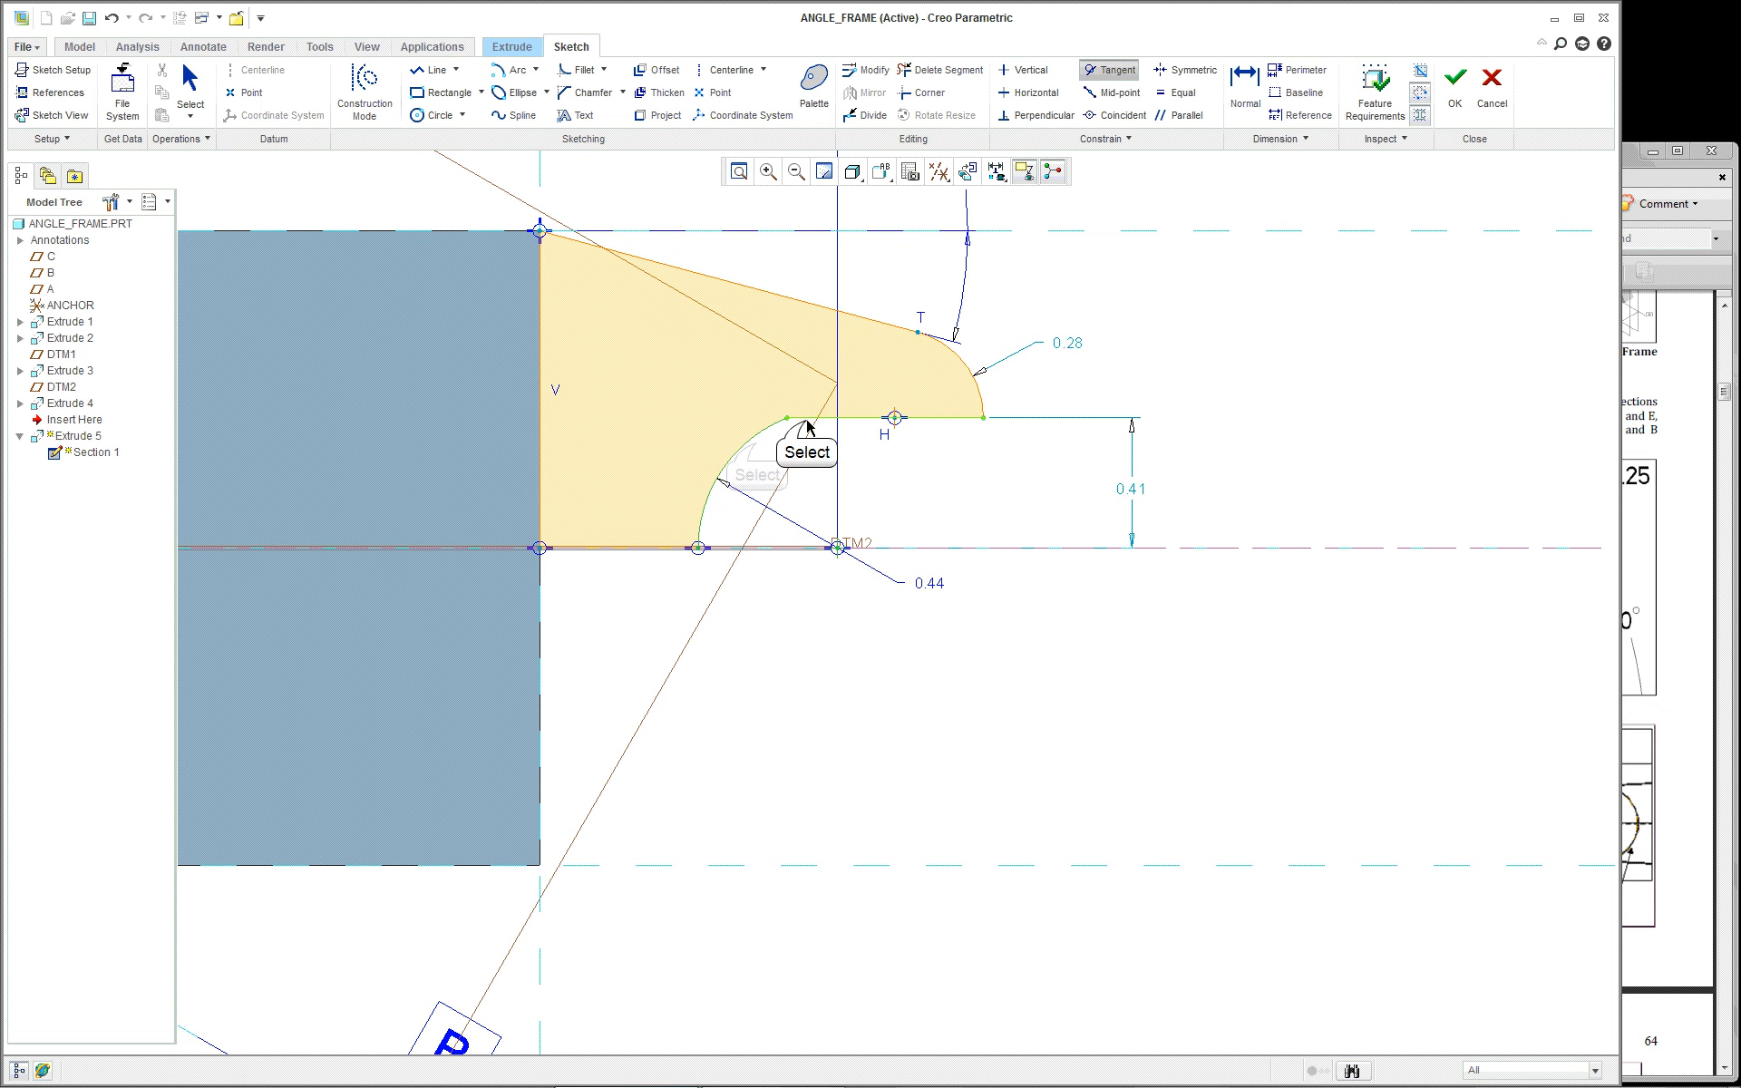
left_click(803, 419)
scroll(1097, 460, "down", 2)
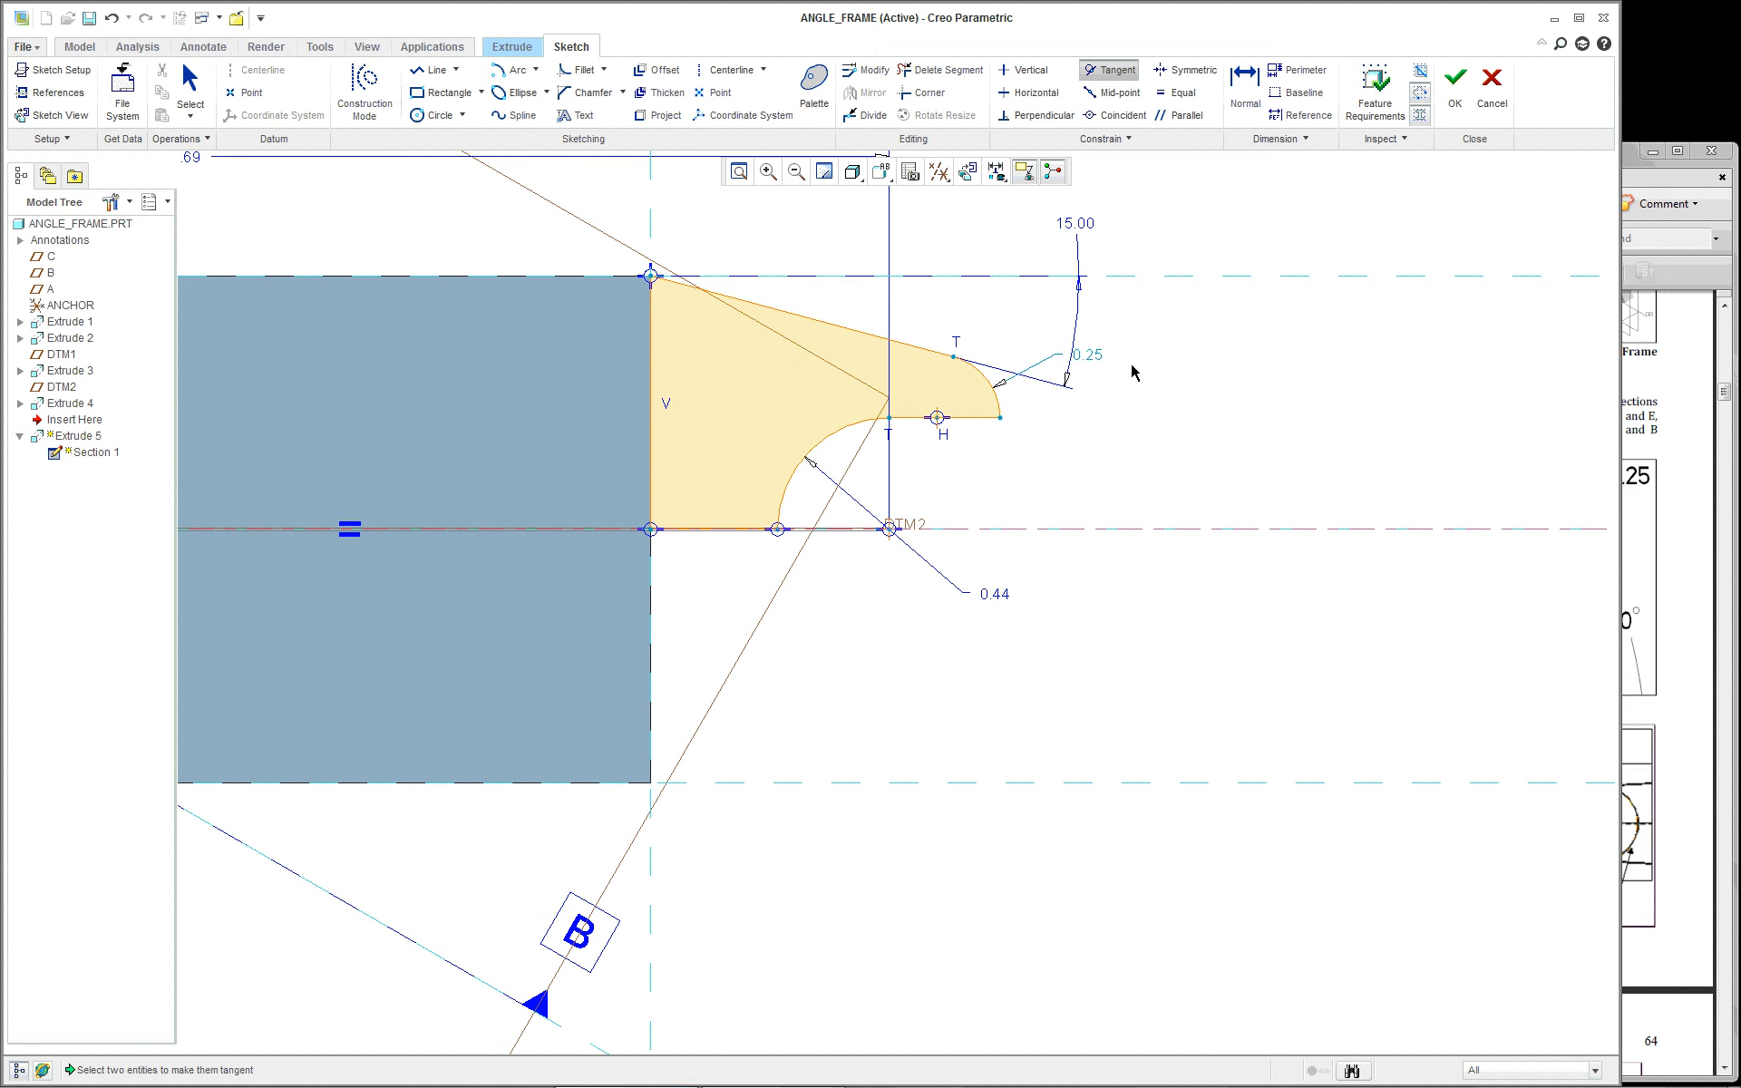
scroll(1133, 372, "down", 2)
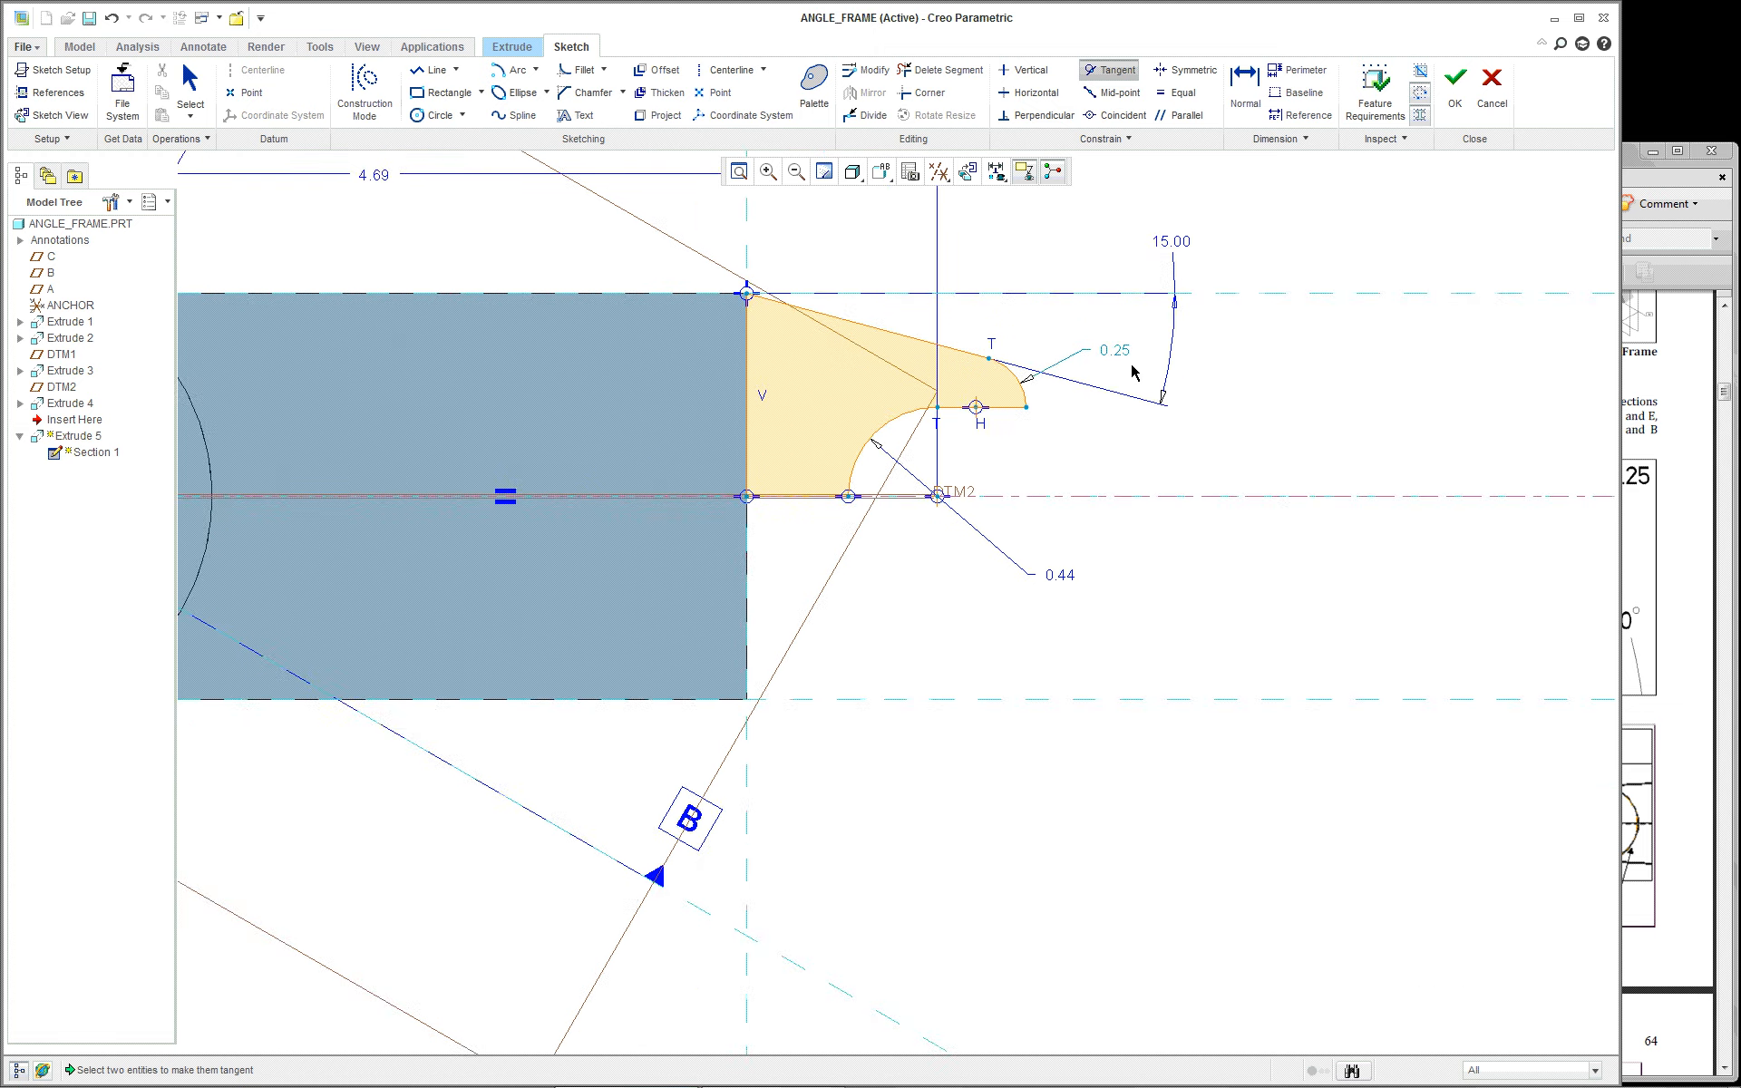
Step: Check Figure Angle Frame 7 in the Acrobat PDF and dimension the horizontal distance from the arm's end reference to the fork's tip
scroll(1132, 372, "up", 1)
scroll(1193, 405, "down", 2)
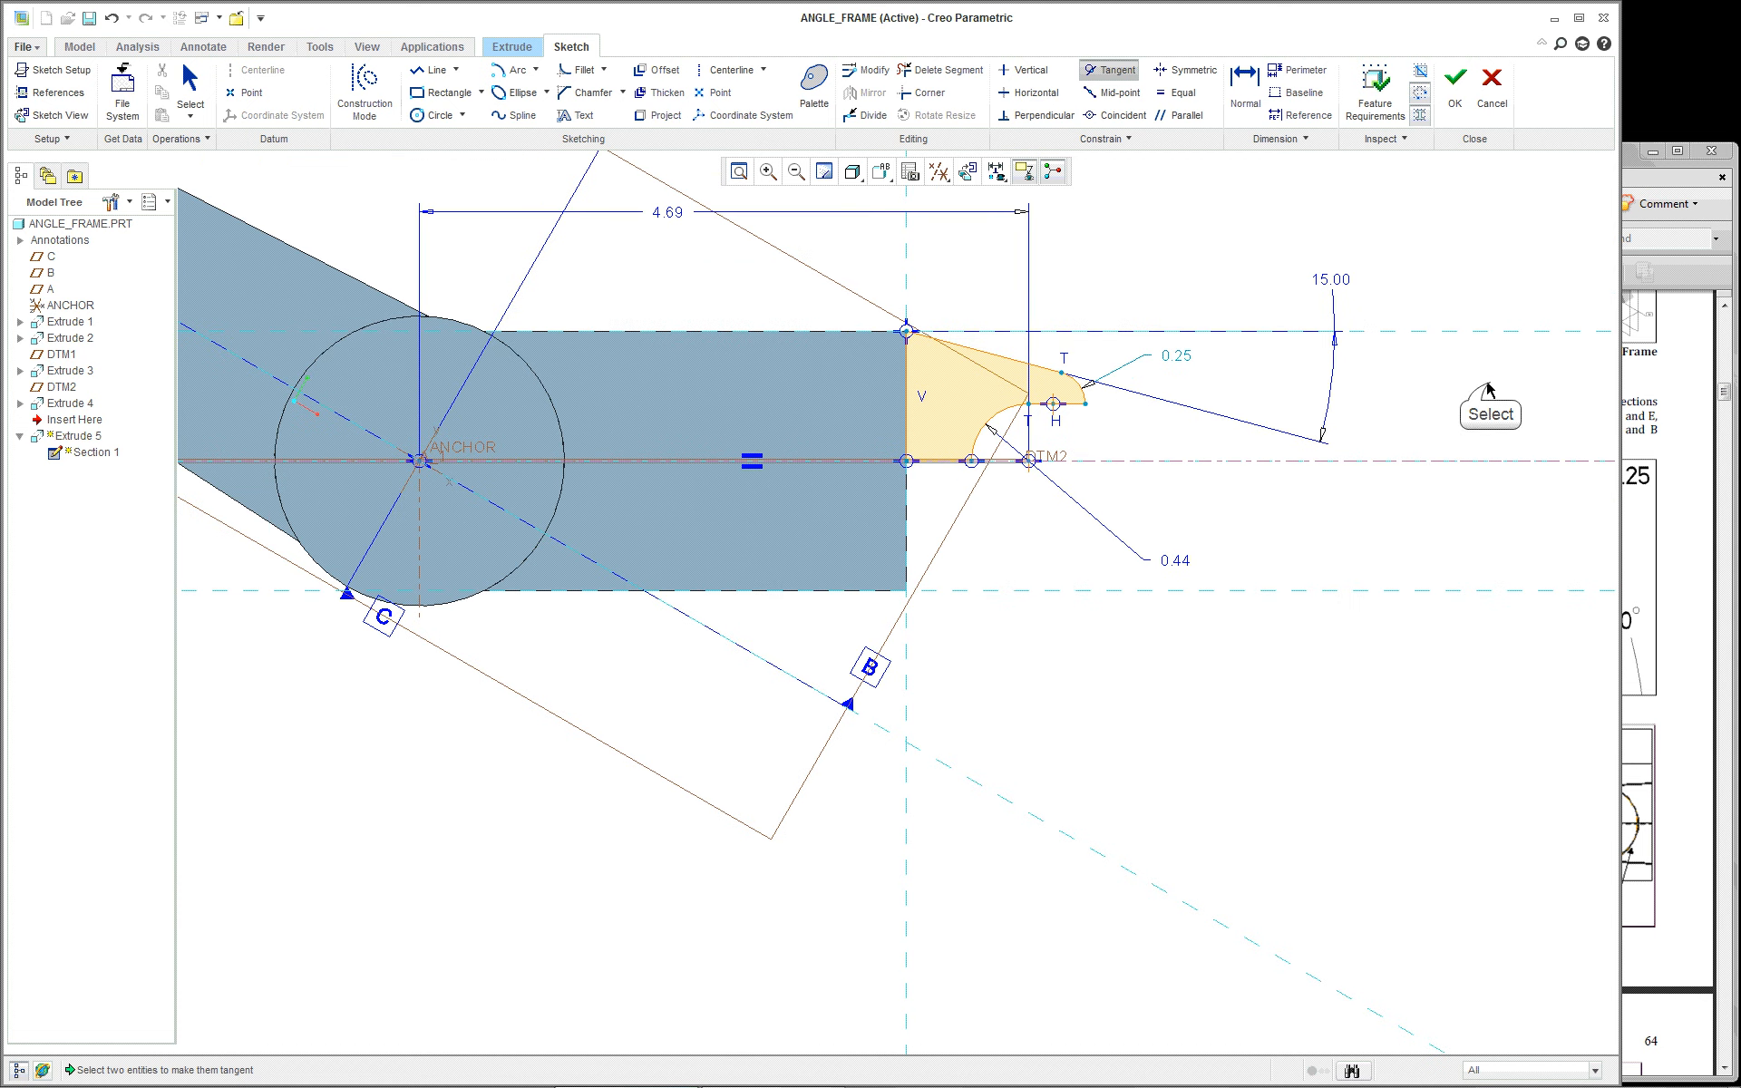
scroll(1229, 397, "up", 3)
scroll(1228, 397, "up", 1)
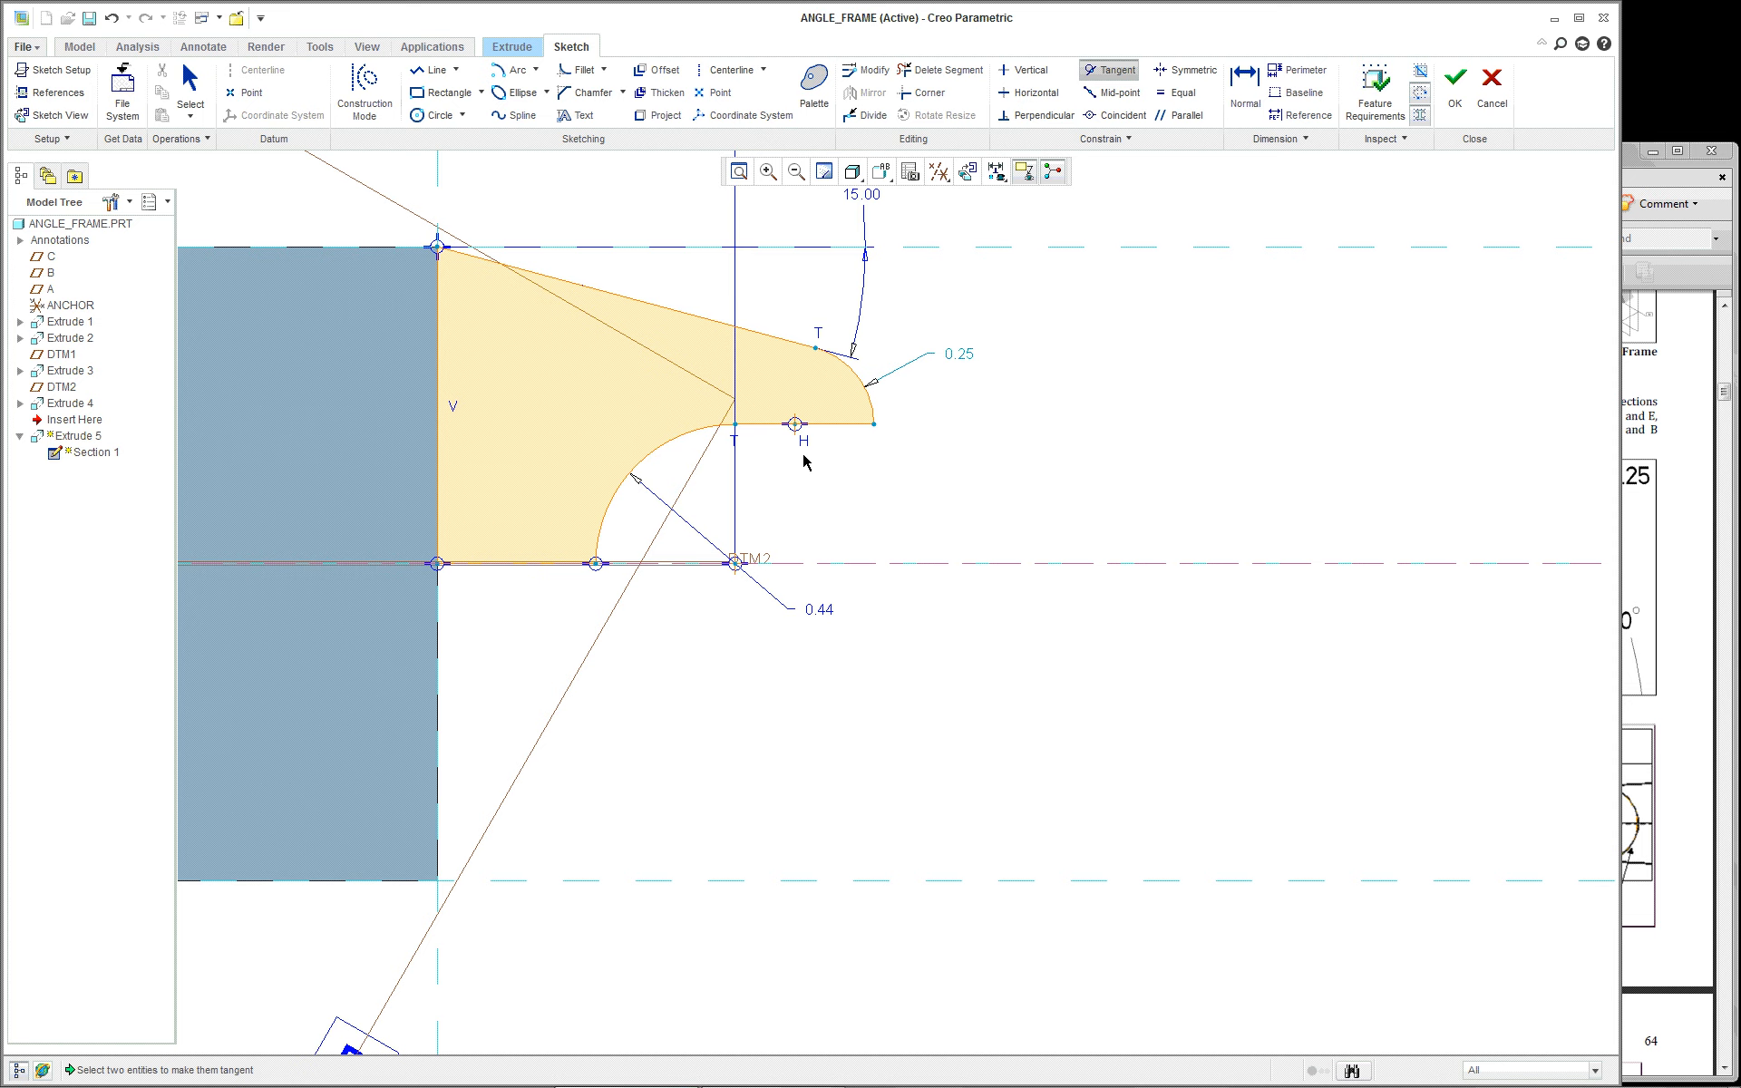
scroll(1142, 453, "down", 1)
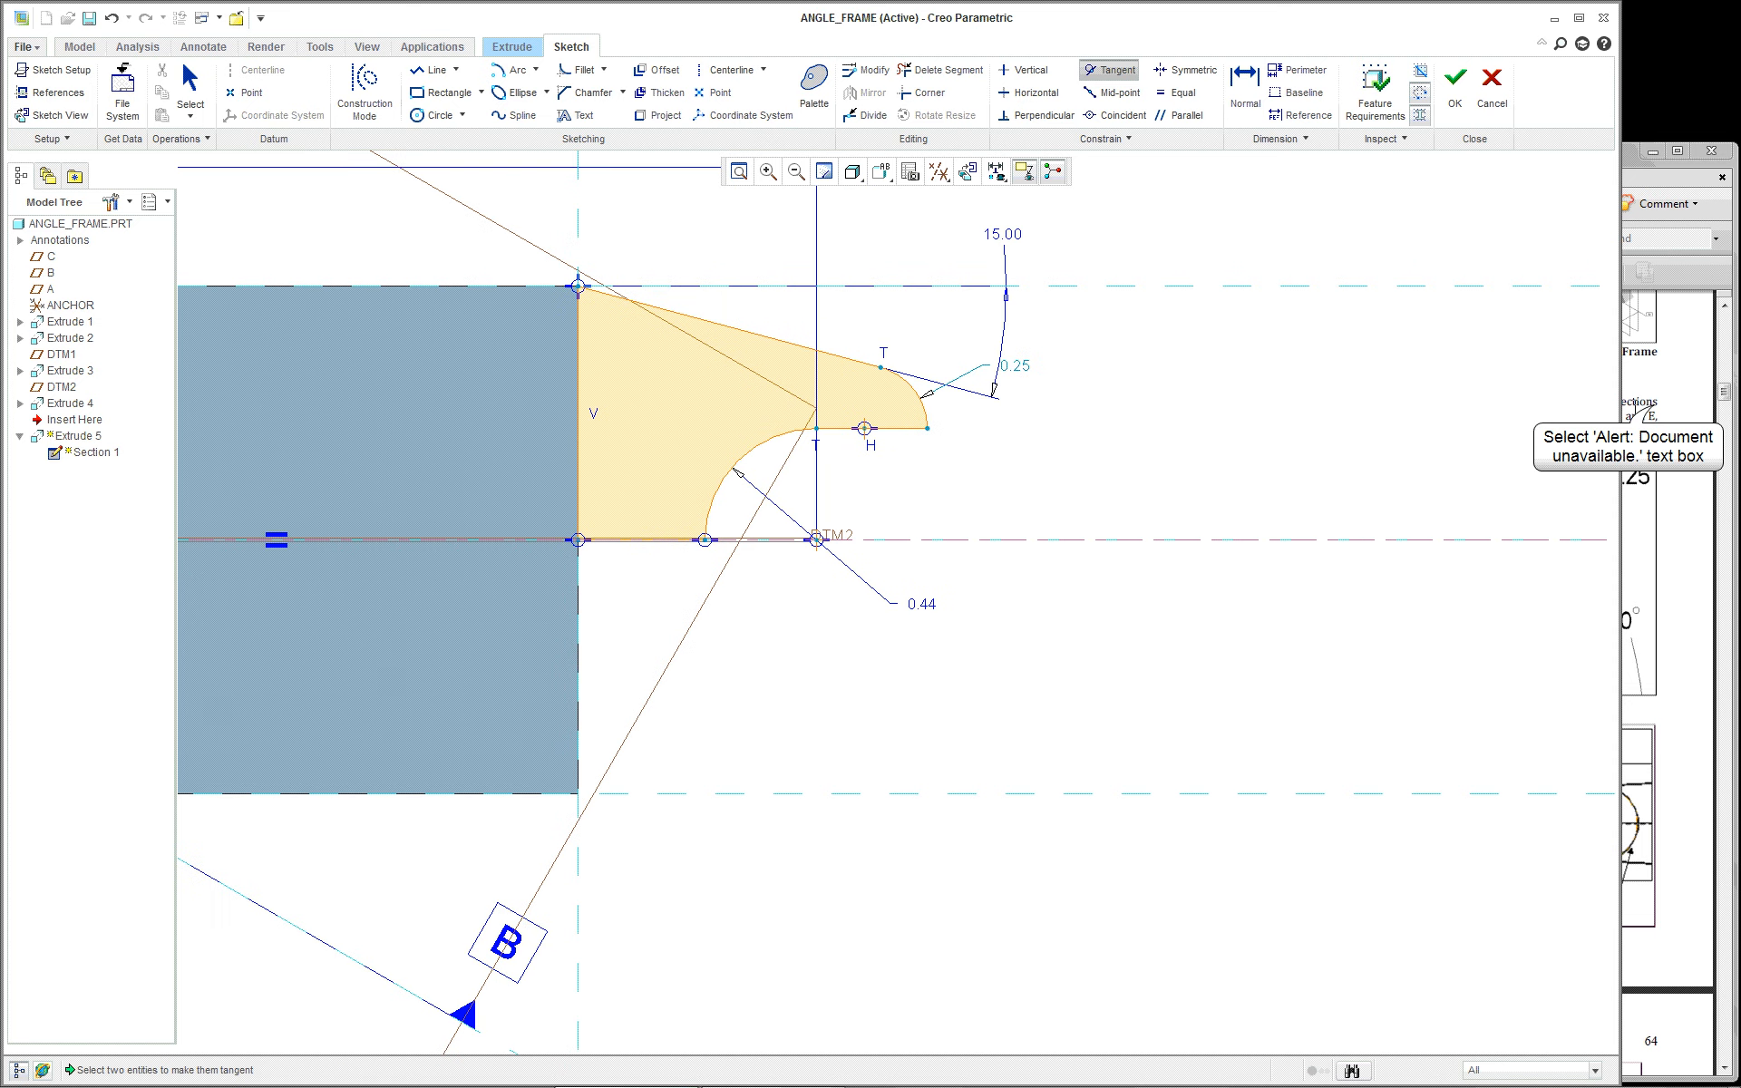
left_click(1658, 402)
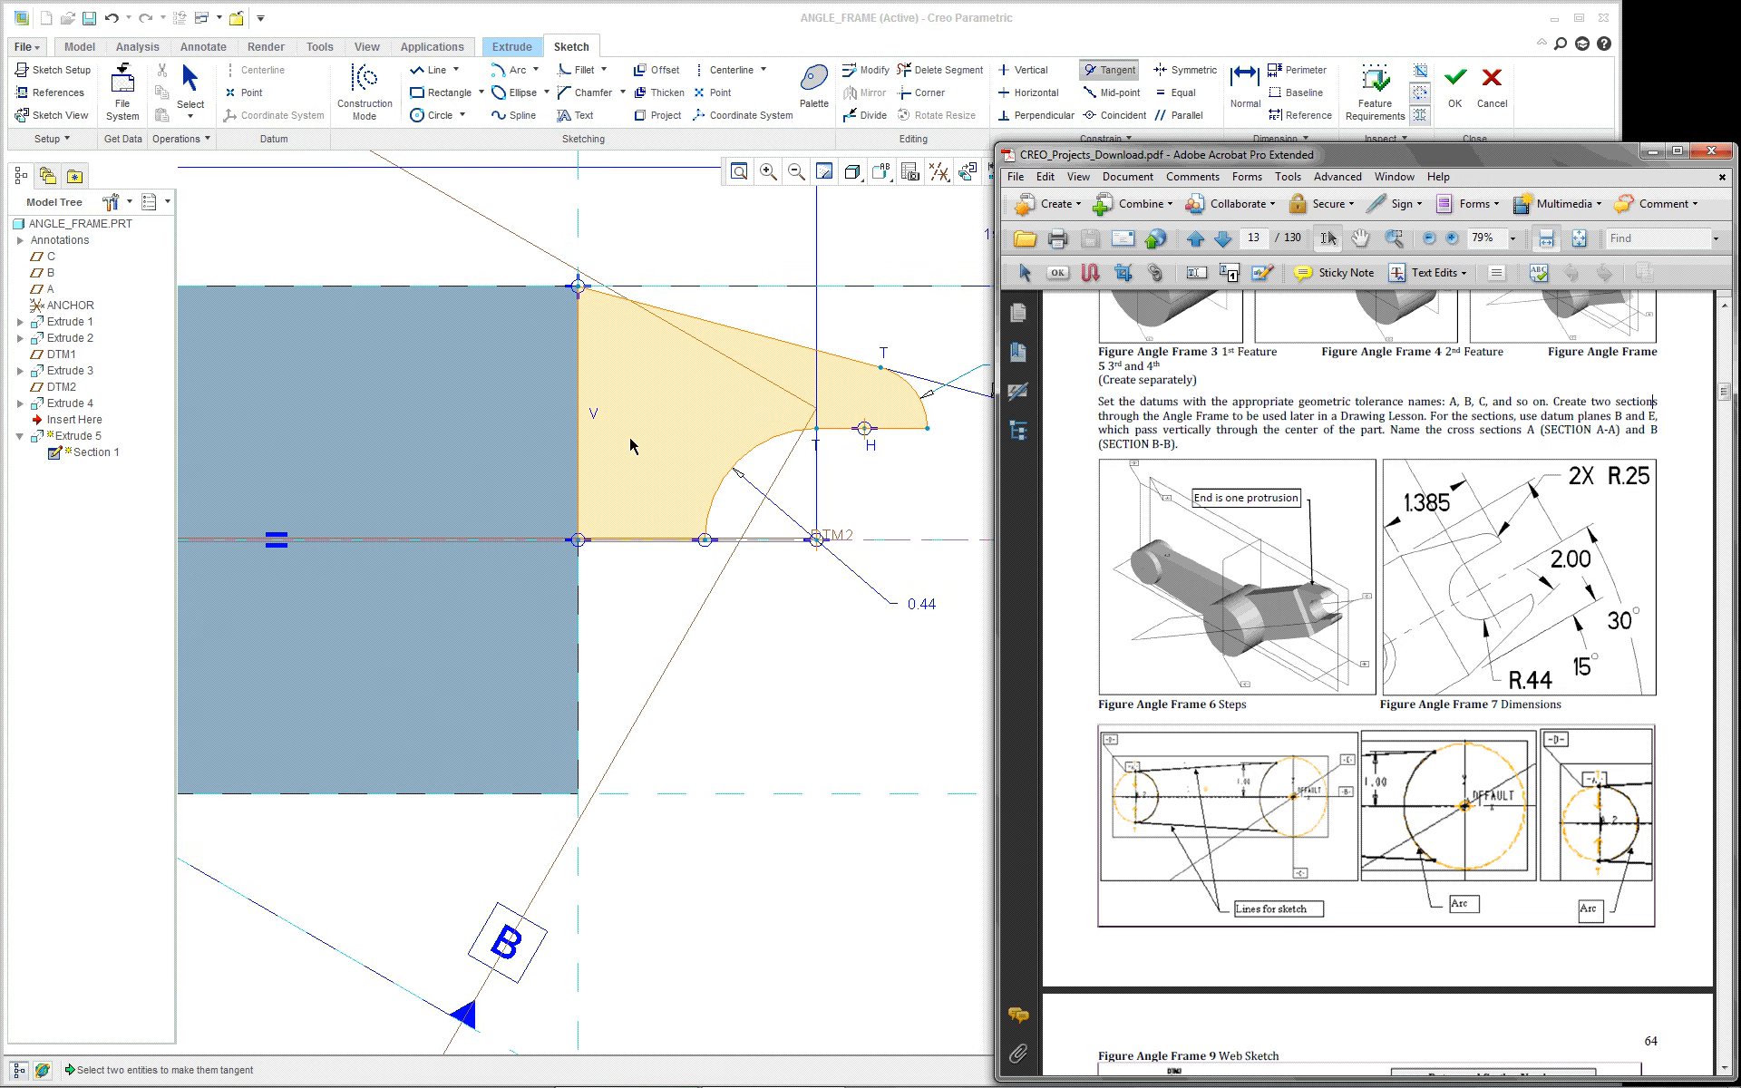
left_click(606, 568)
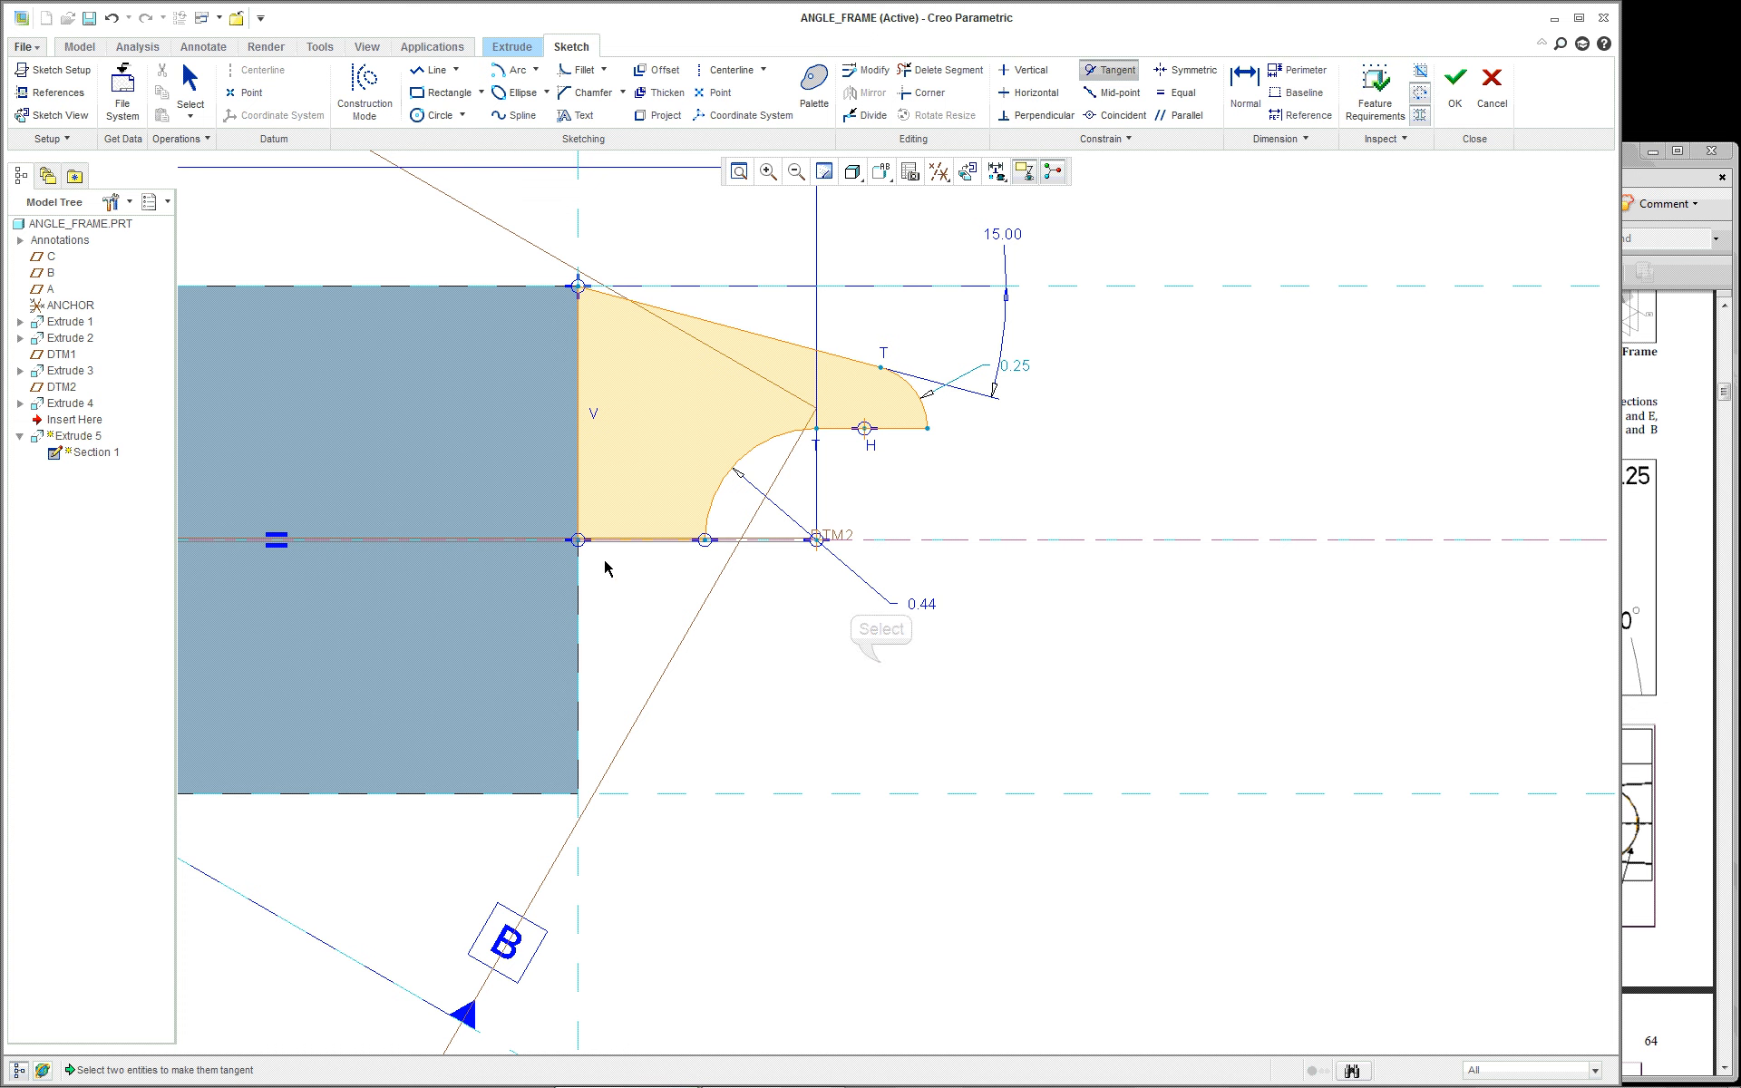
right_click(931, 433)
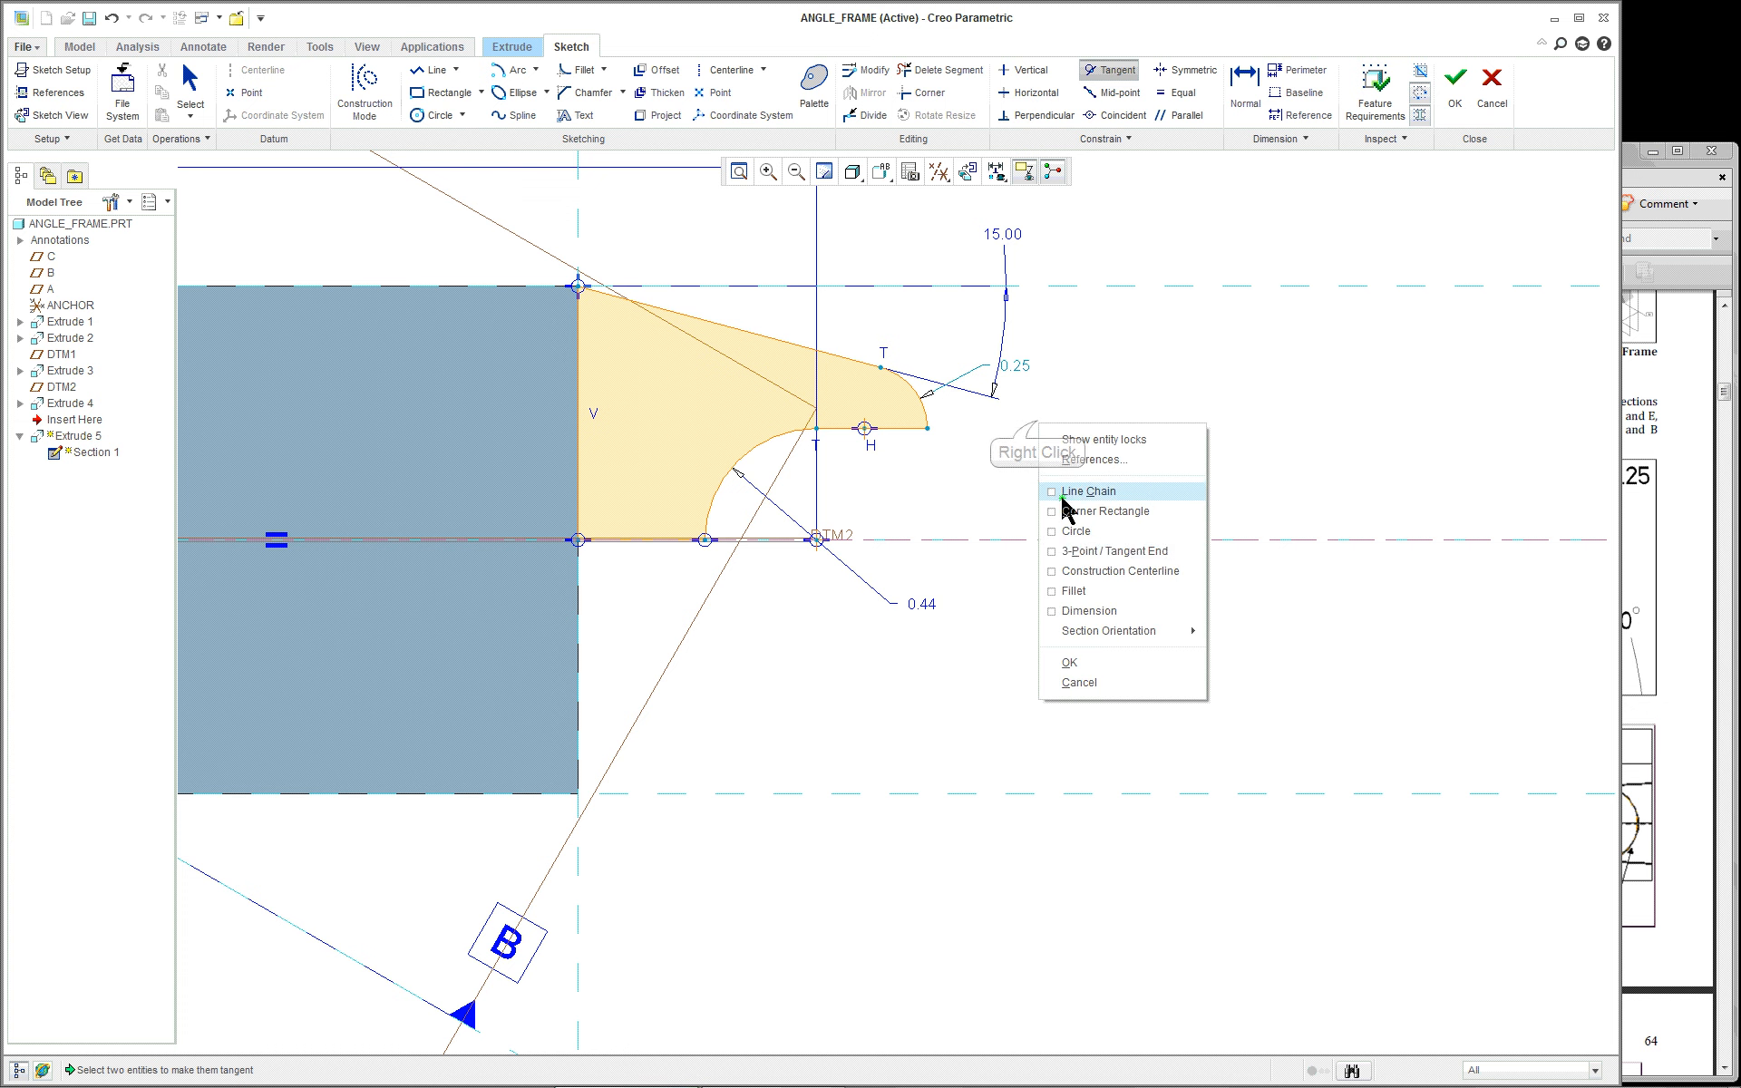
left_click(1100, 610)
left_click(581, 653)
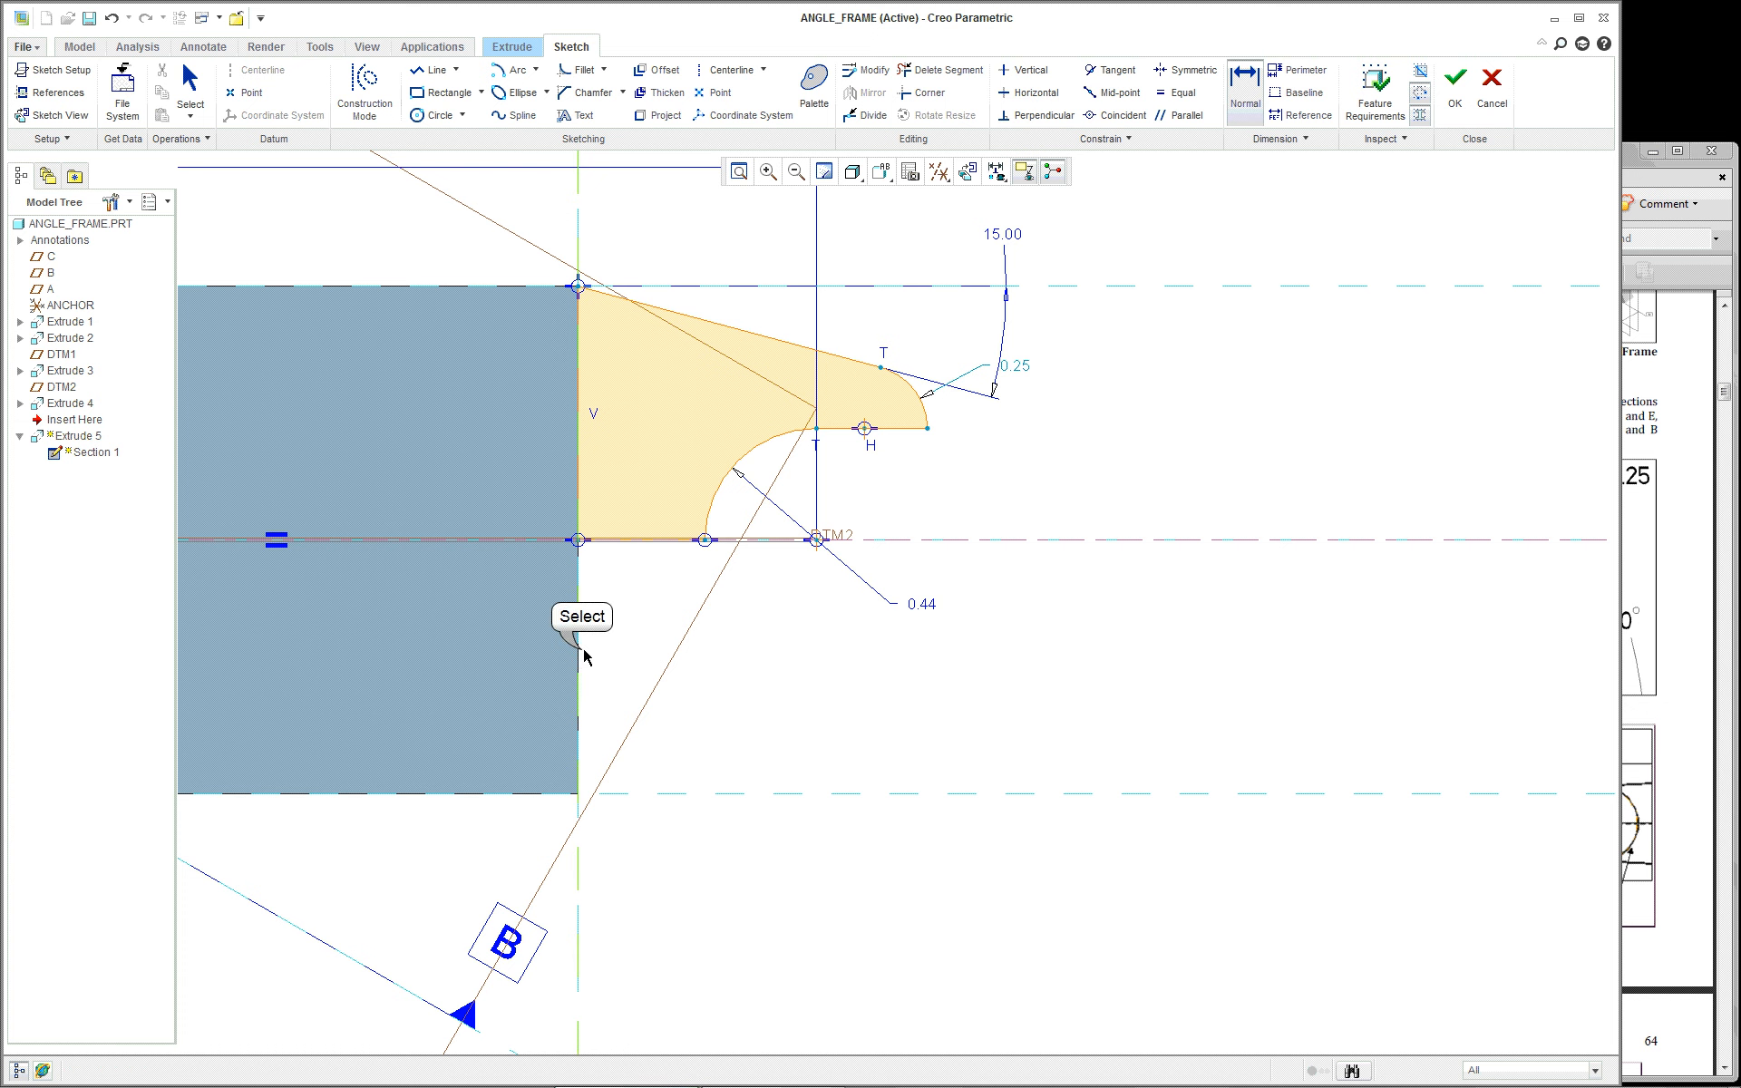
left_click(928, 428)
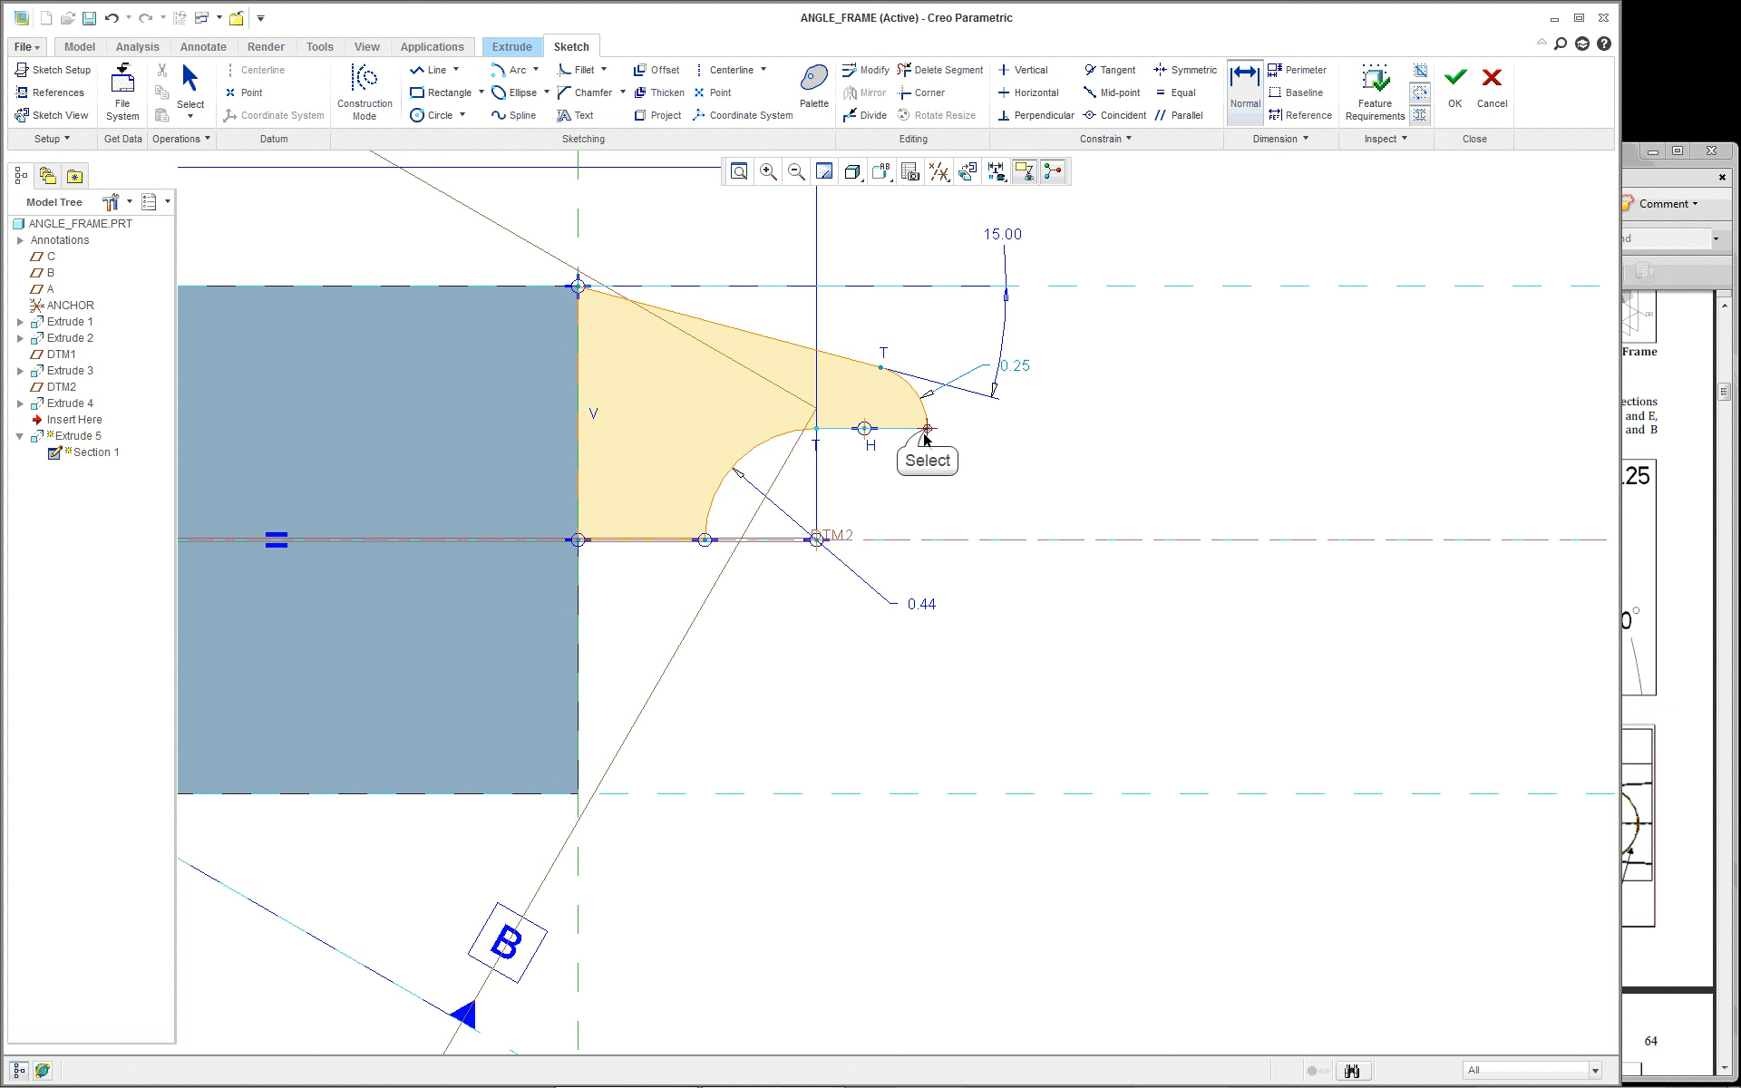
middle_click(762, 862)
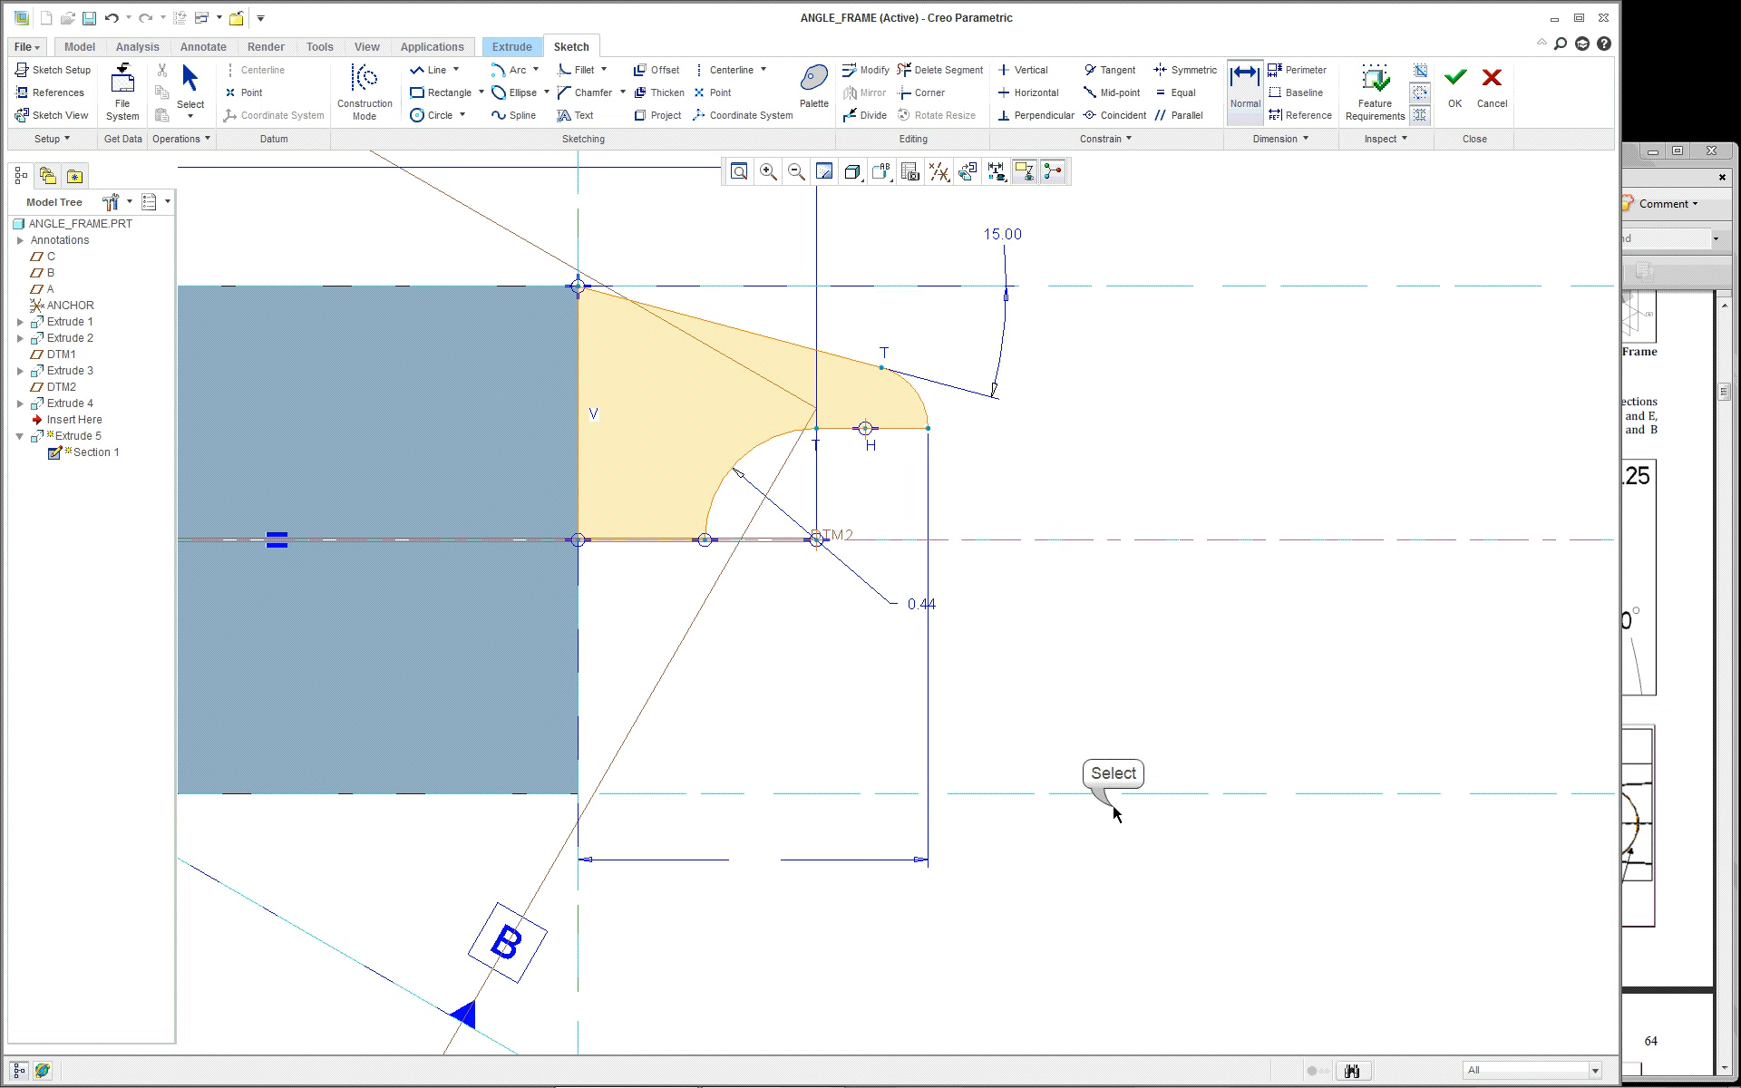
Step: Check the fork's overall length in the Acrobat drawing and set its horizontal length dimension to 1.385
scroll(1060, 842, "up", 1)
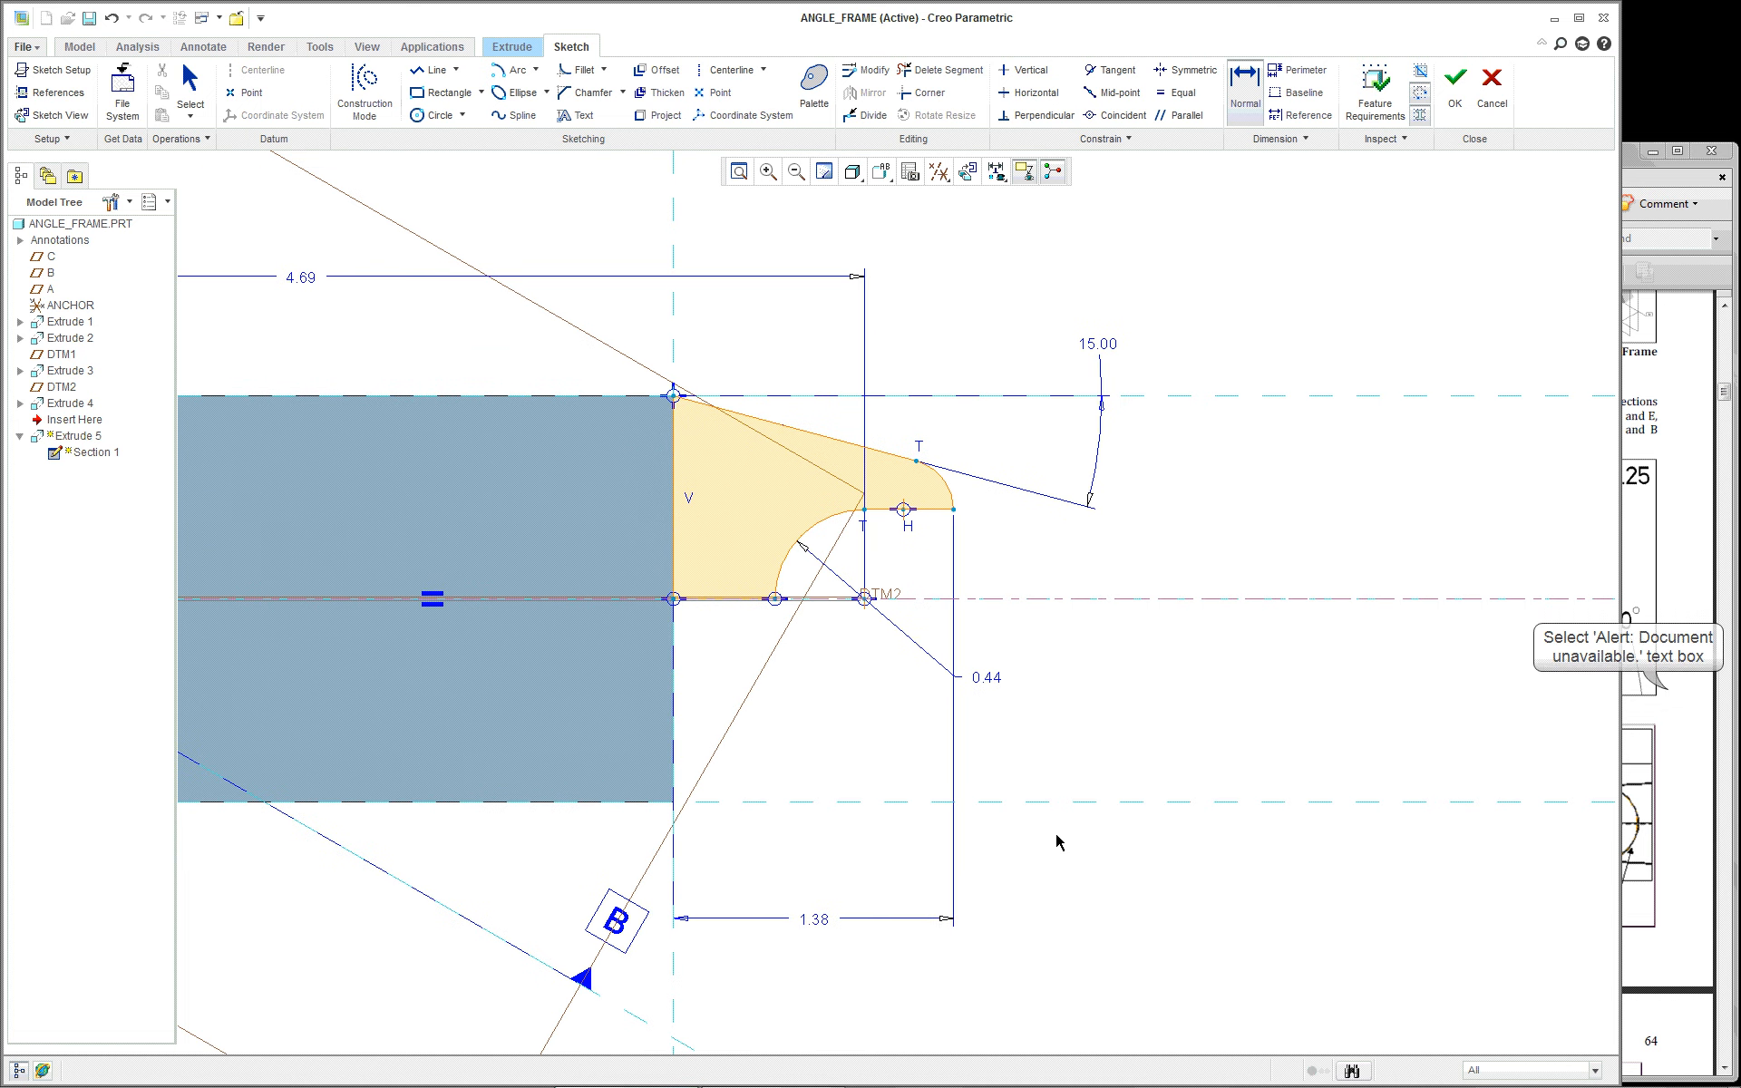
left_click(1625, 603)
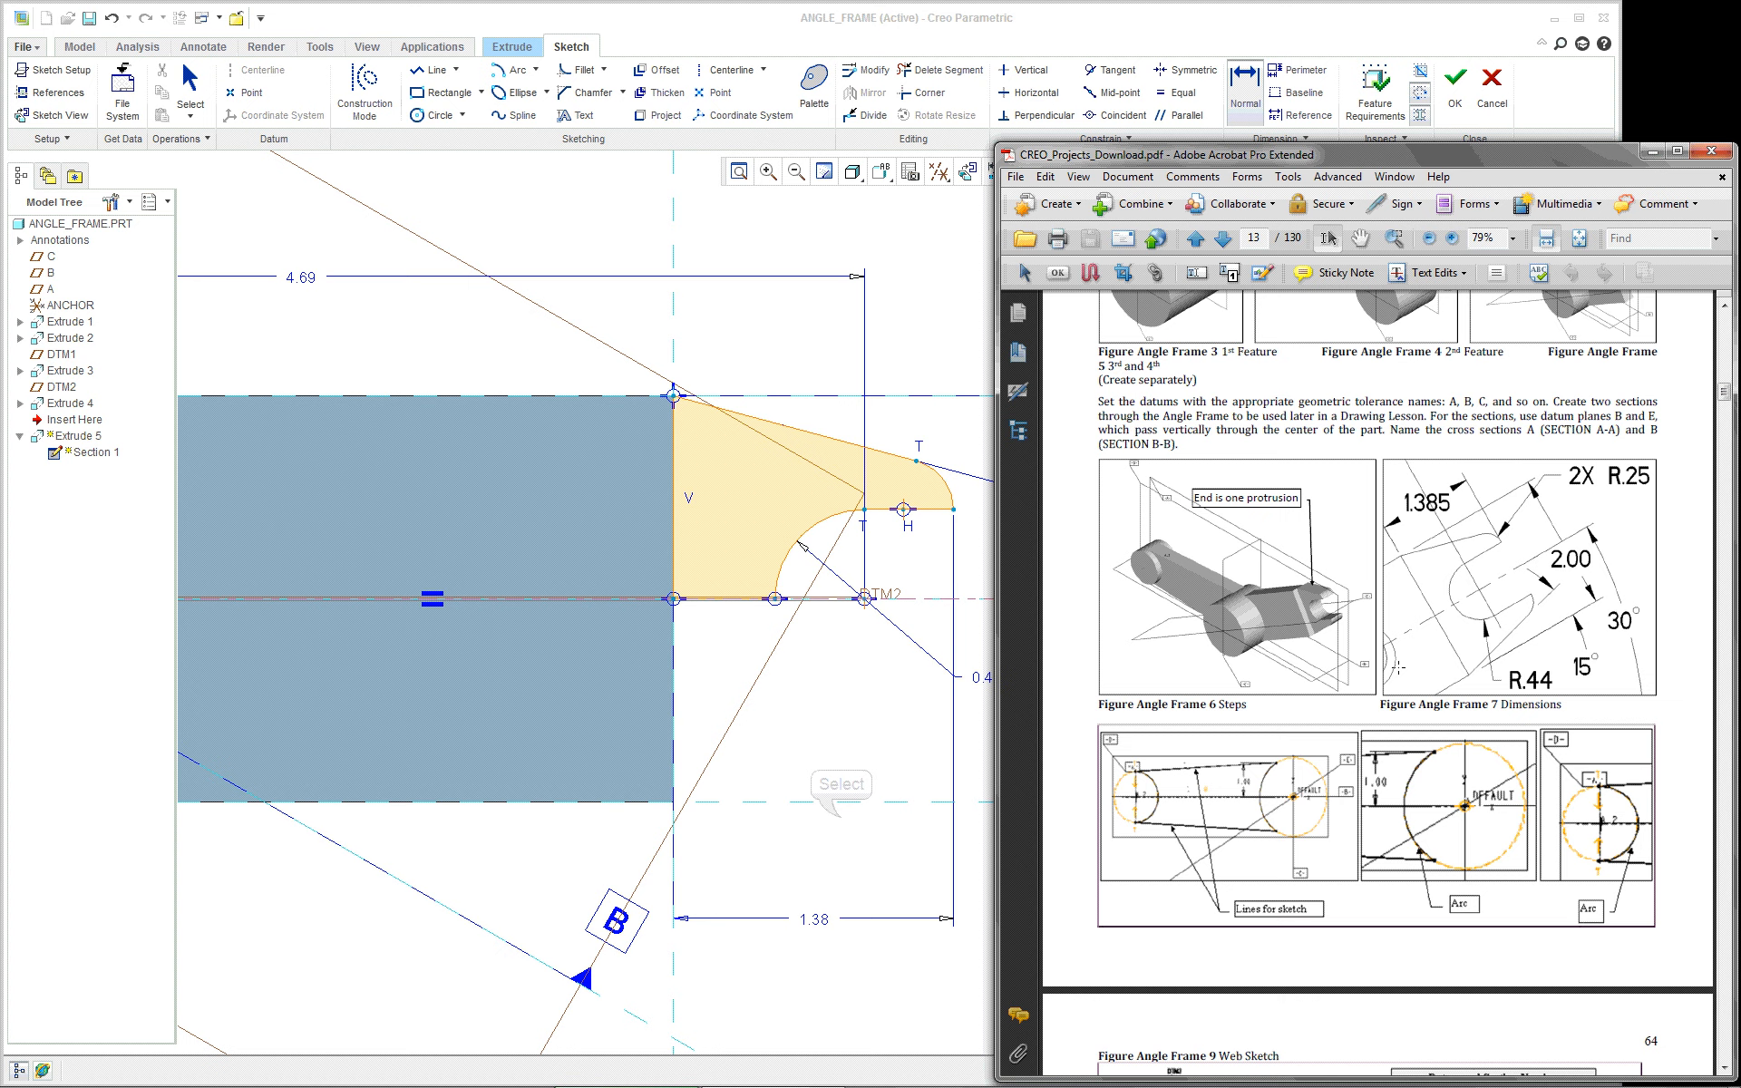
left_click(839, 818)
double_click(816, 918)
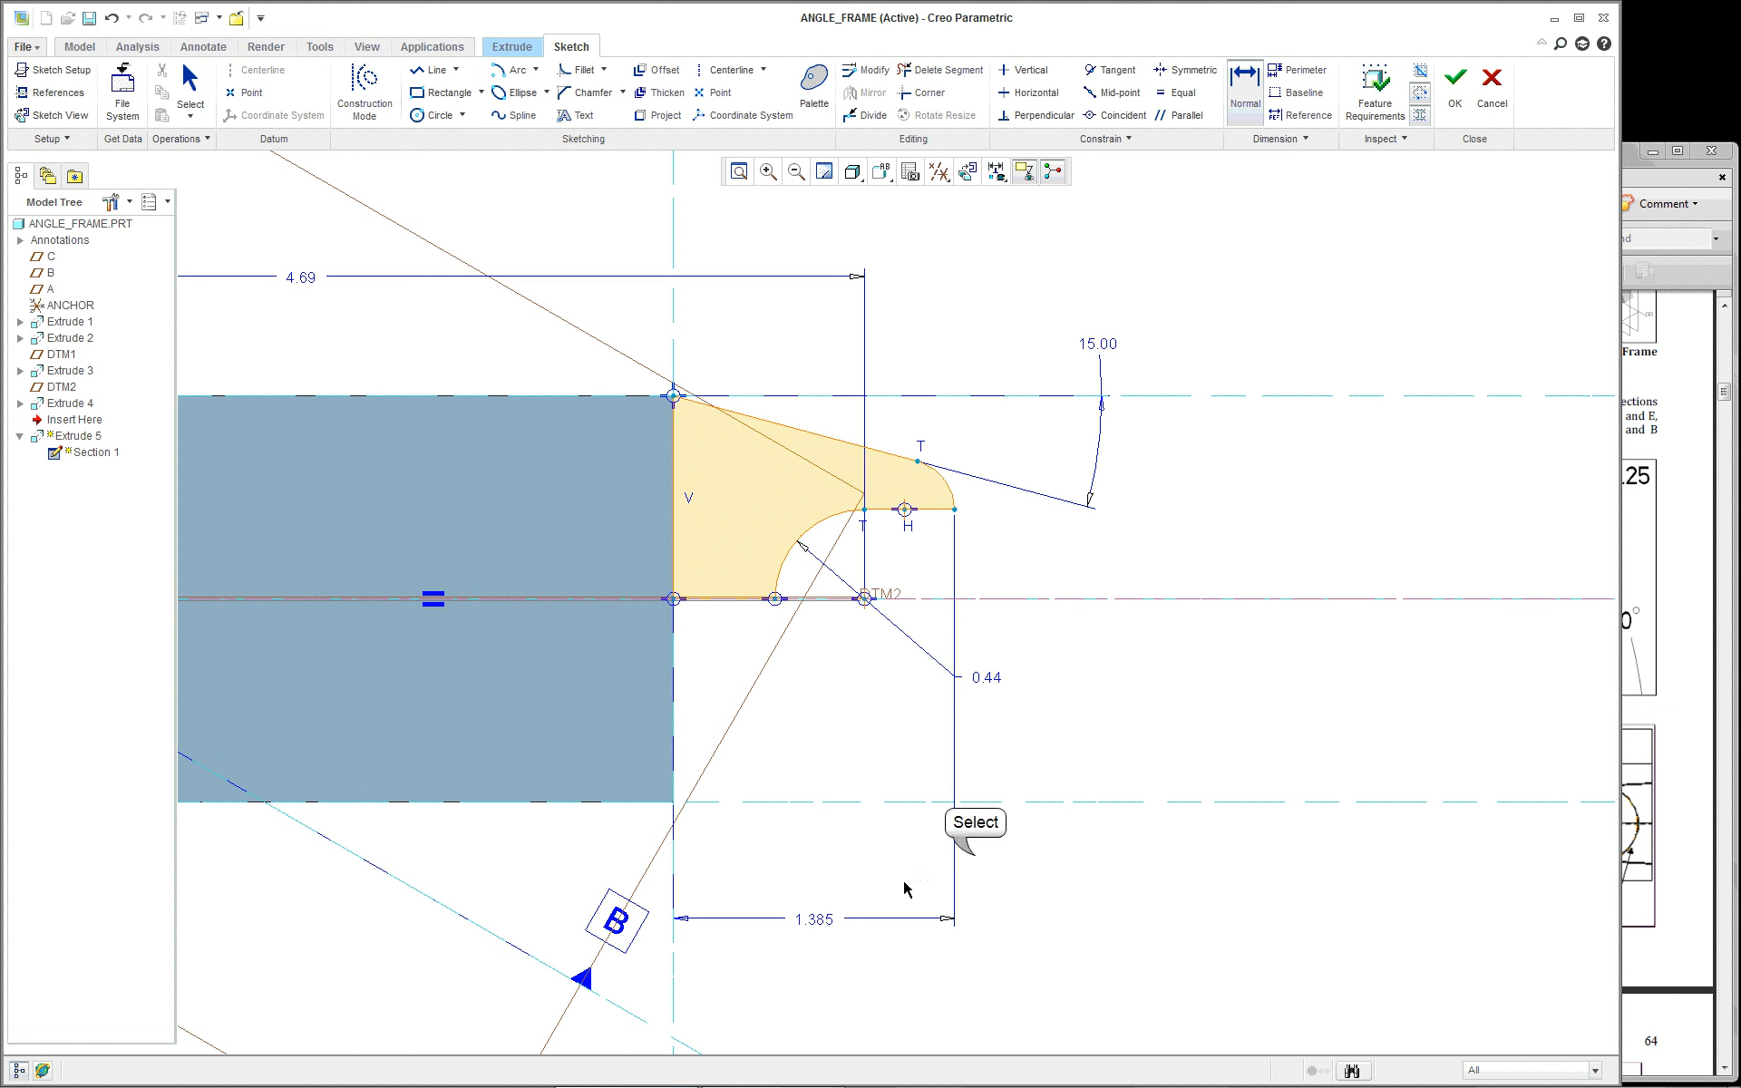
scroll(1010, 855, "up", 1)
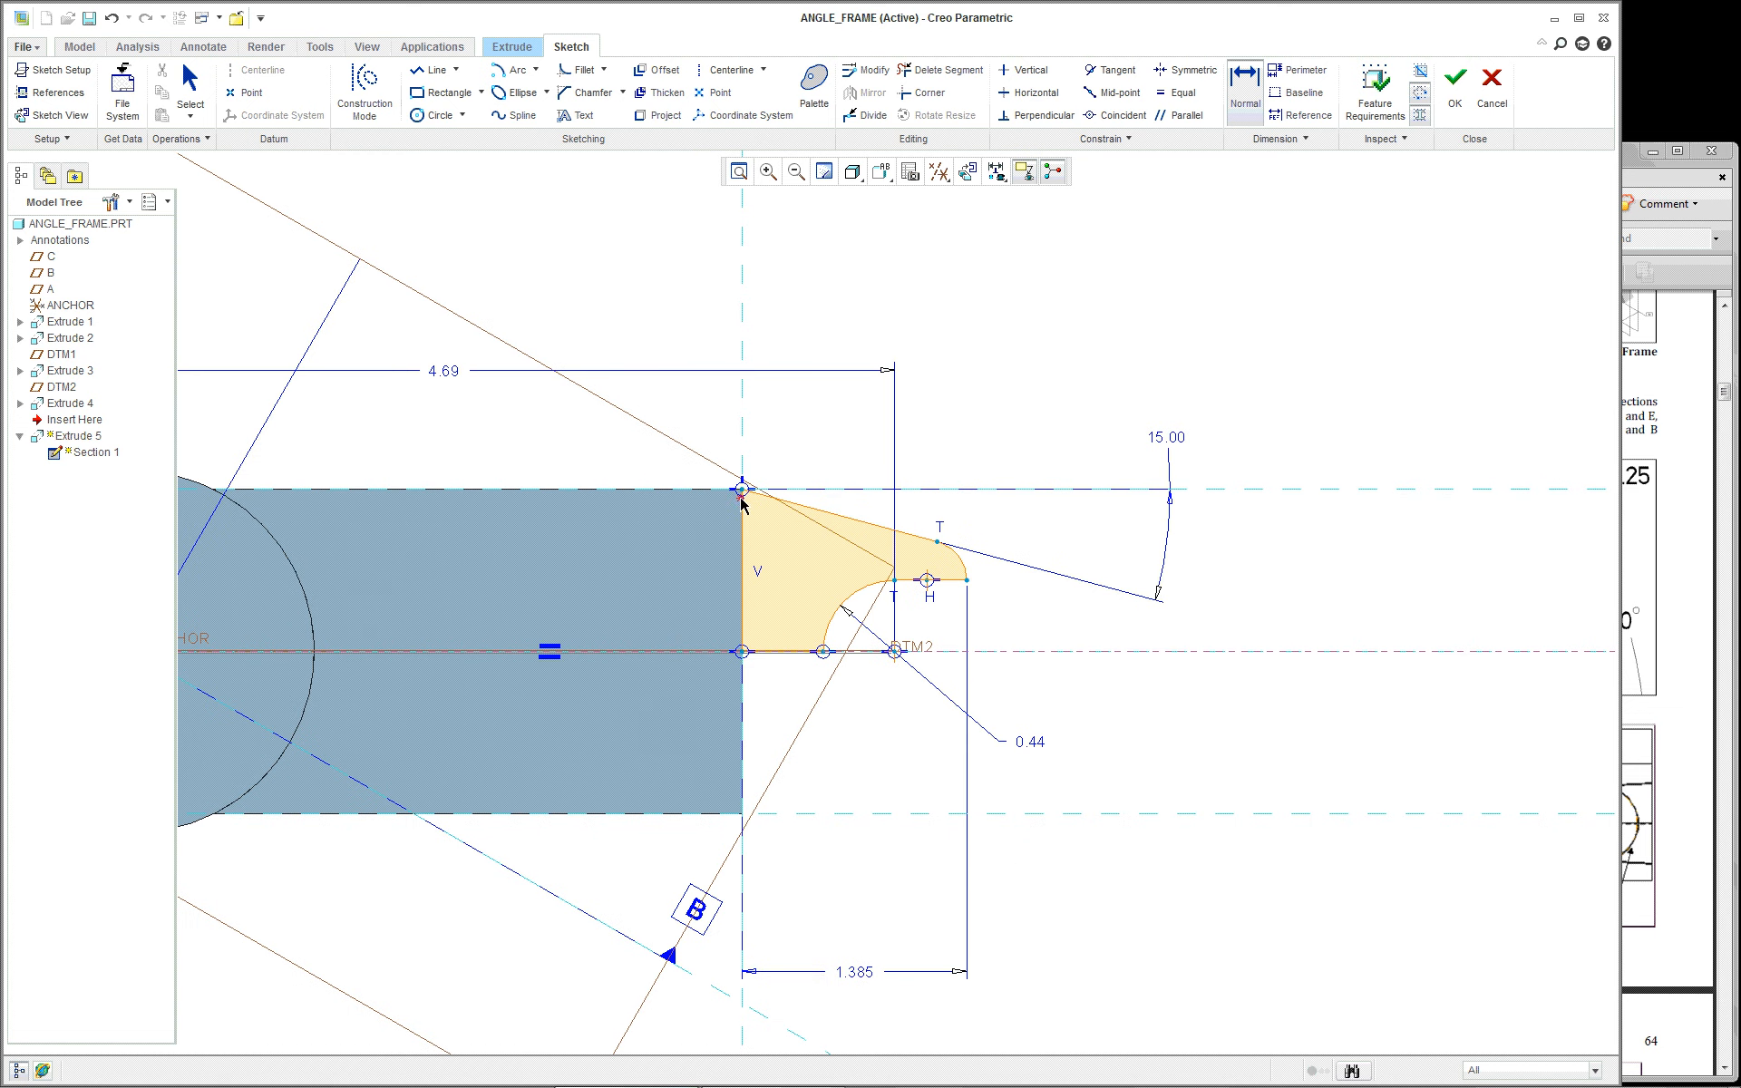
middle_click(1095, 356)
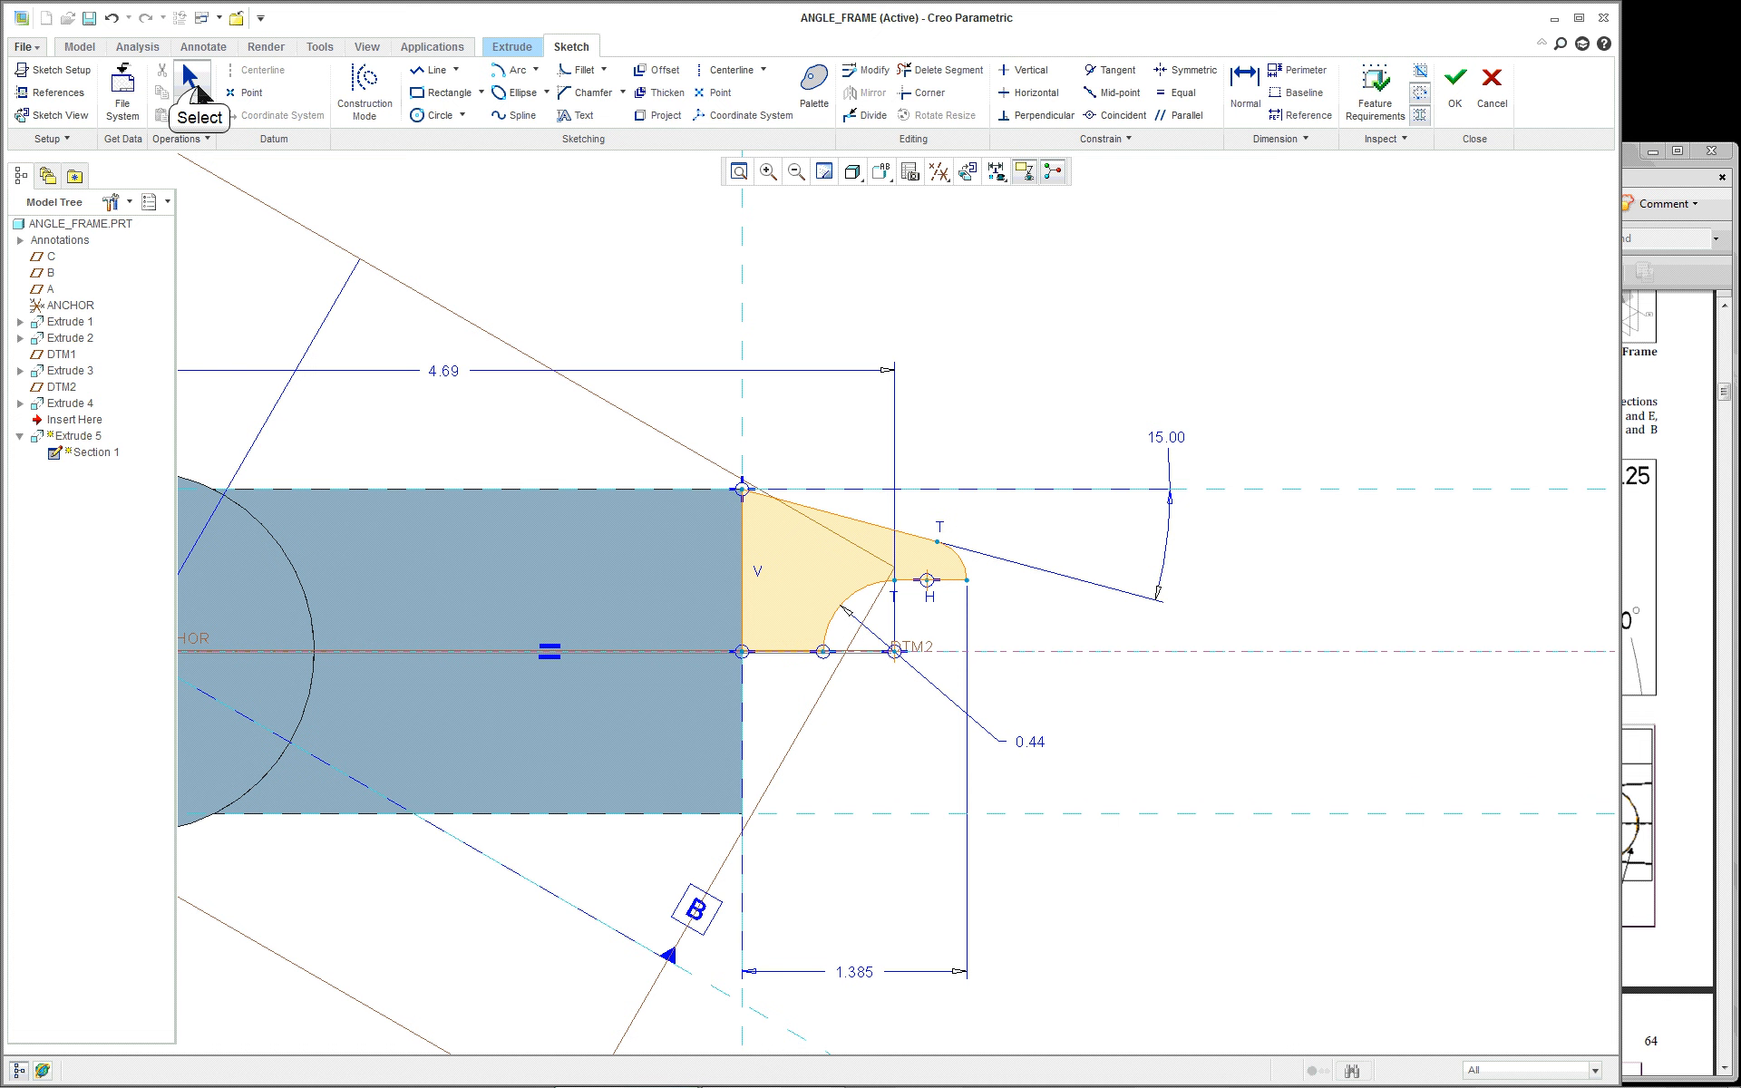
left_click(193, 77)
mouse_move(628, 392)
left_mouse_down()
mouse_move(835, 563)
mouse_move(1069, 711)
mouse_move(1084, 761)
left_mouse_up()
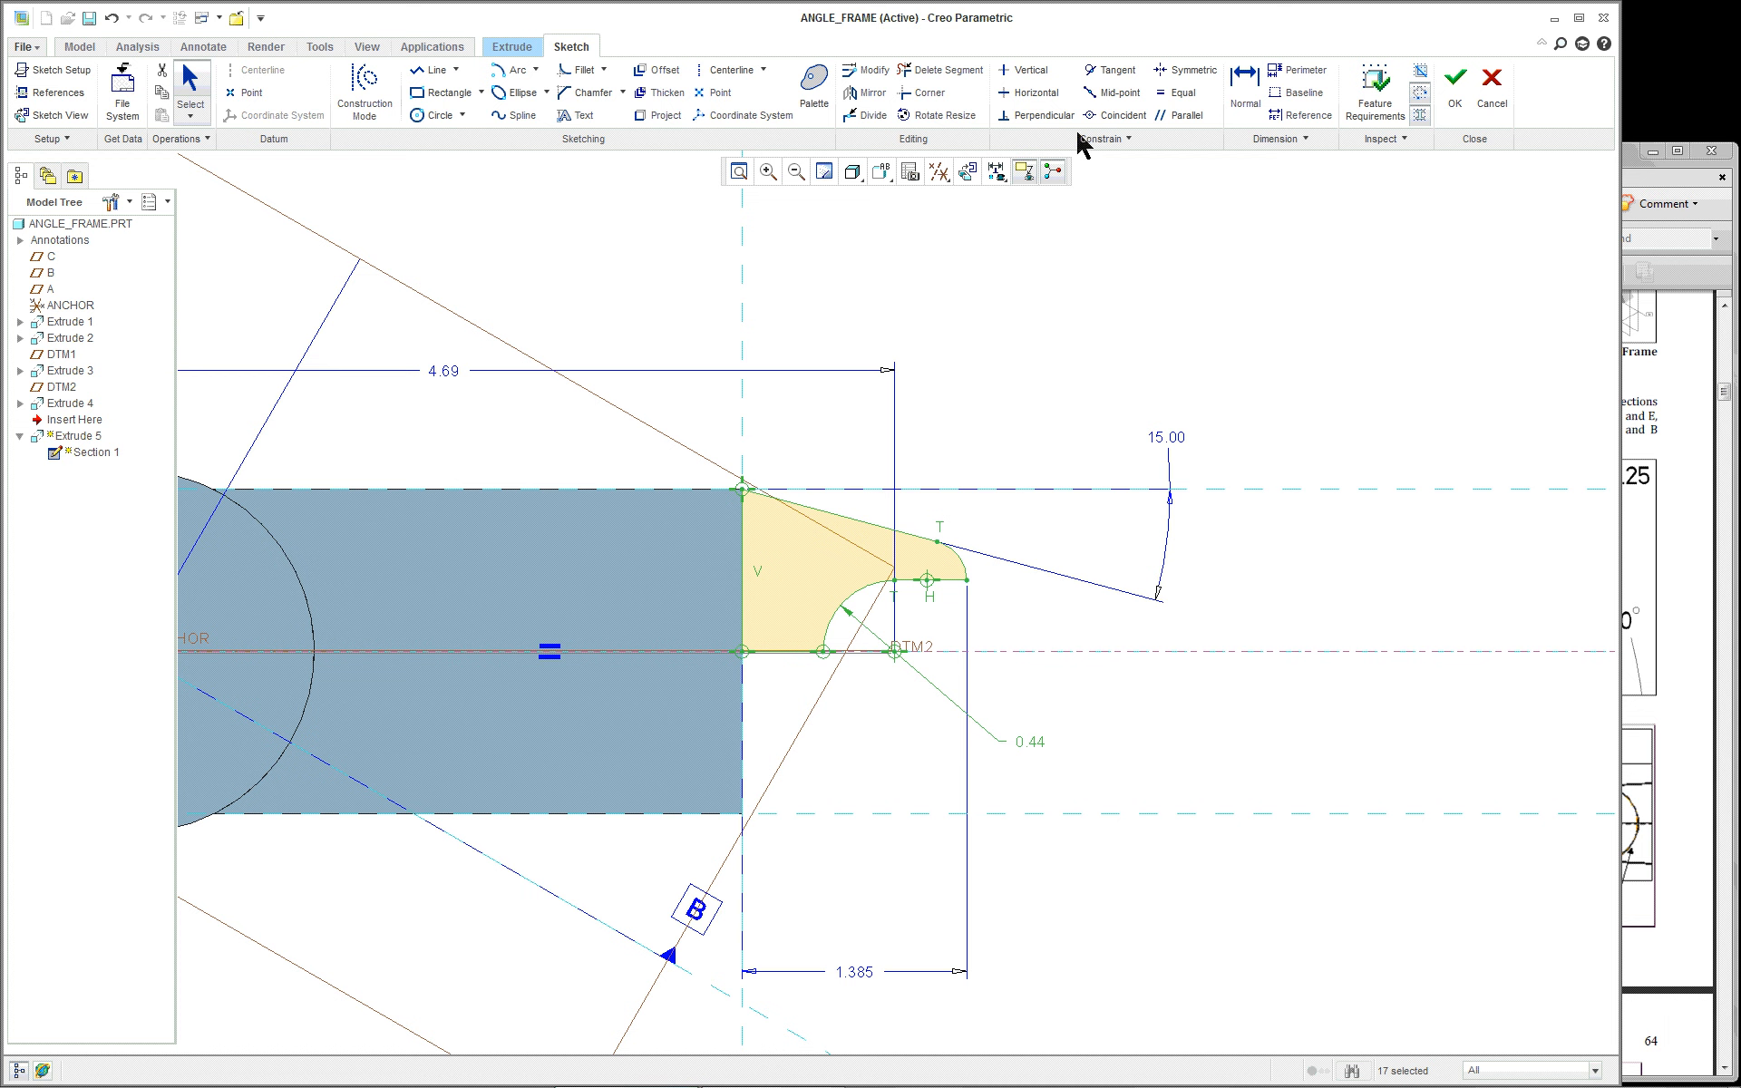
left_click(873, 95)
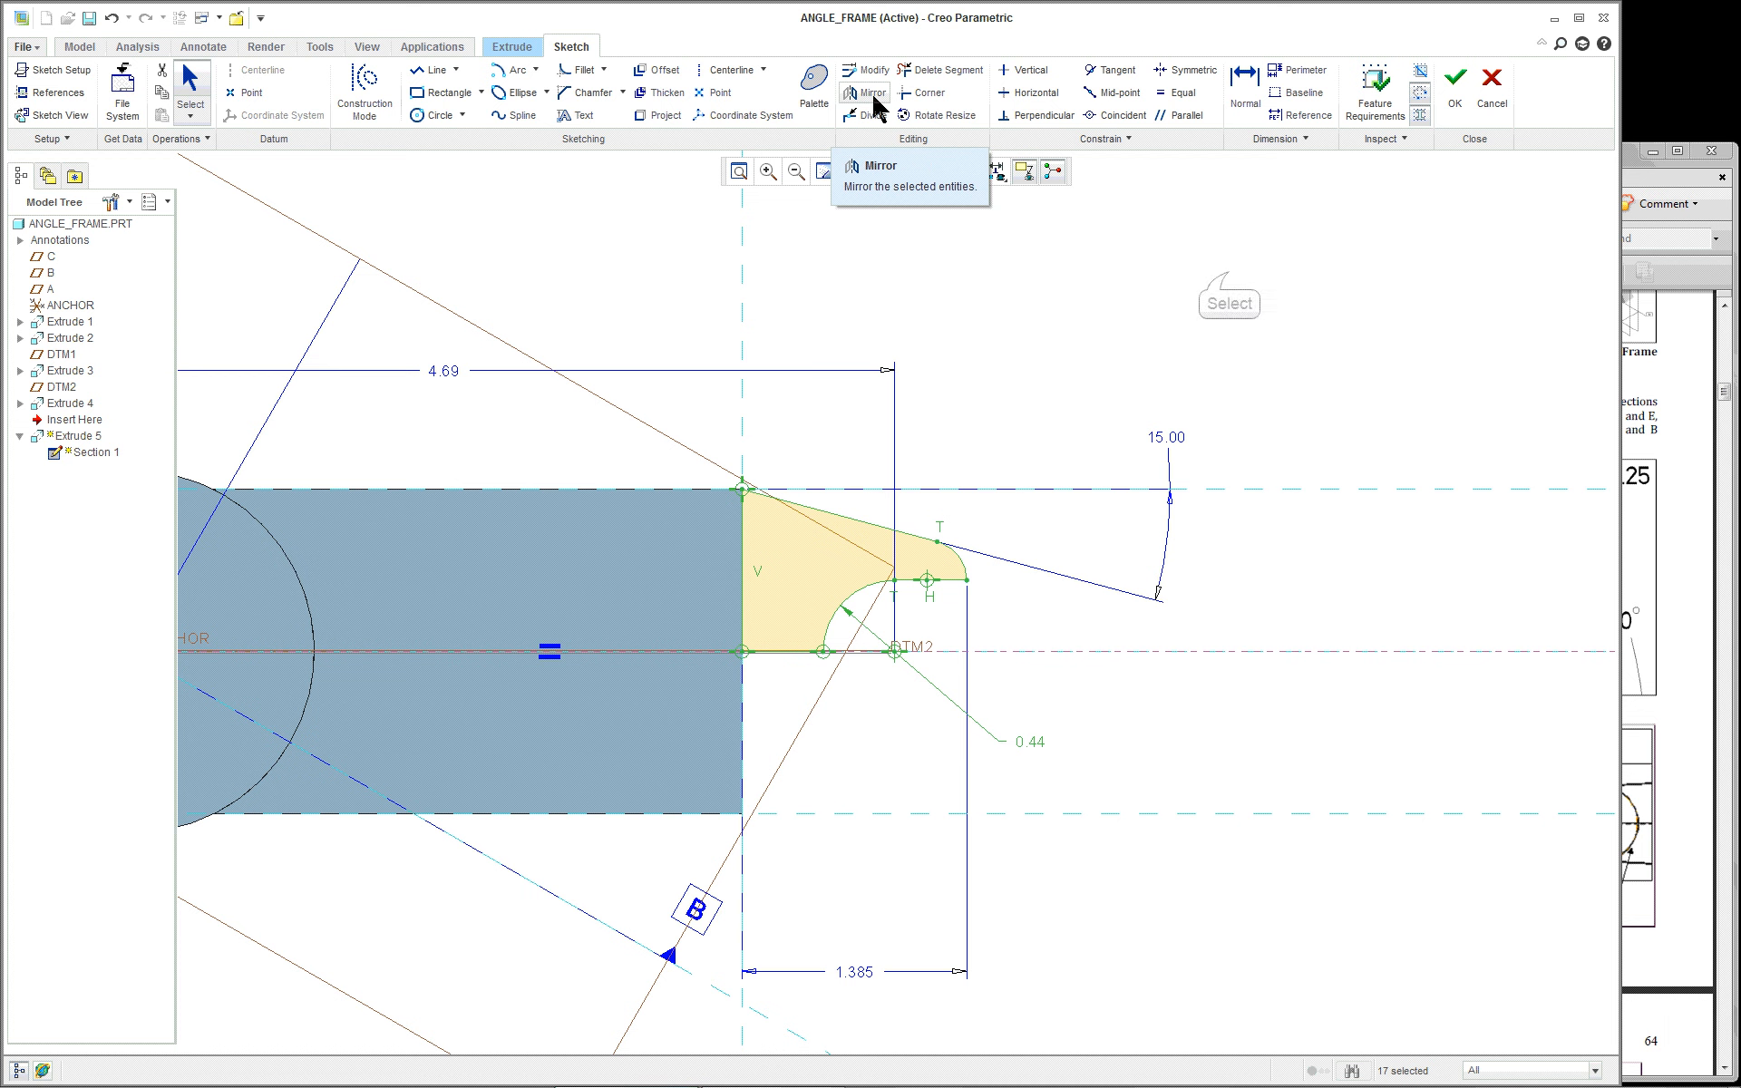
left_click(1224, 273)
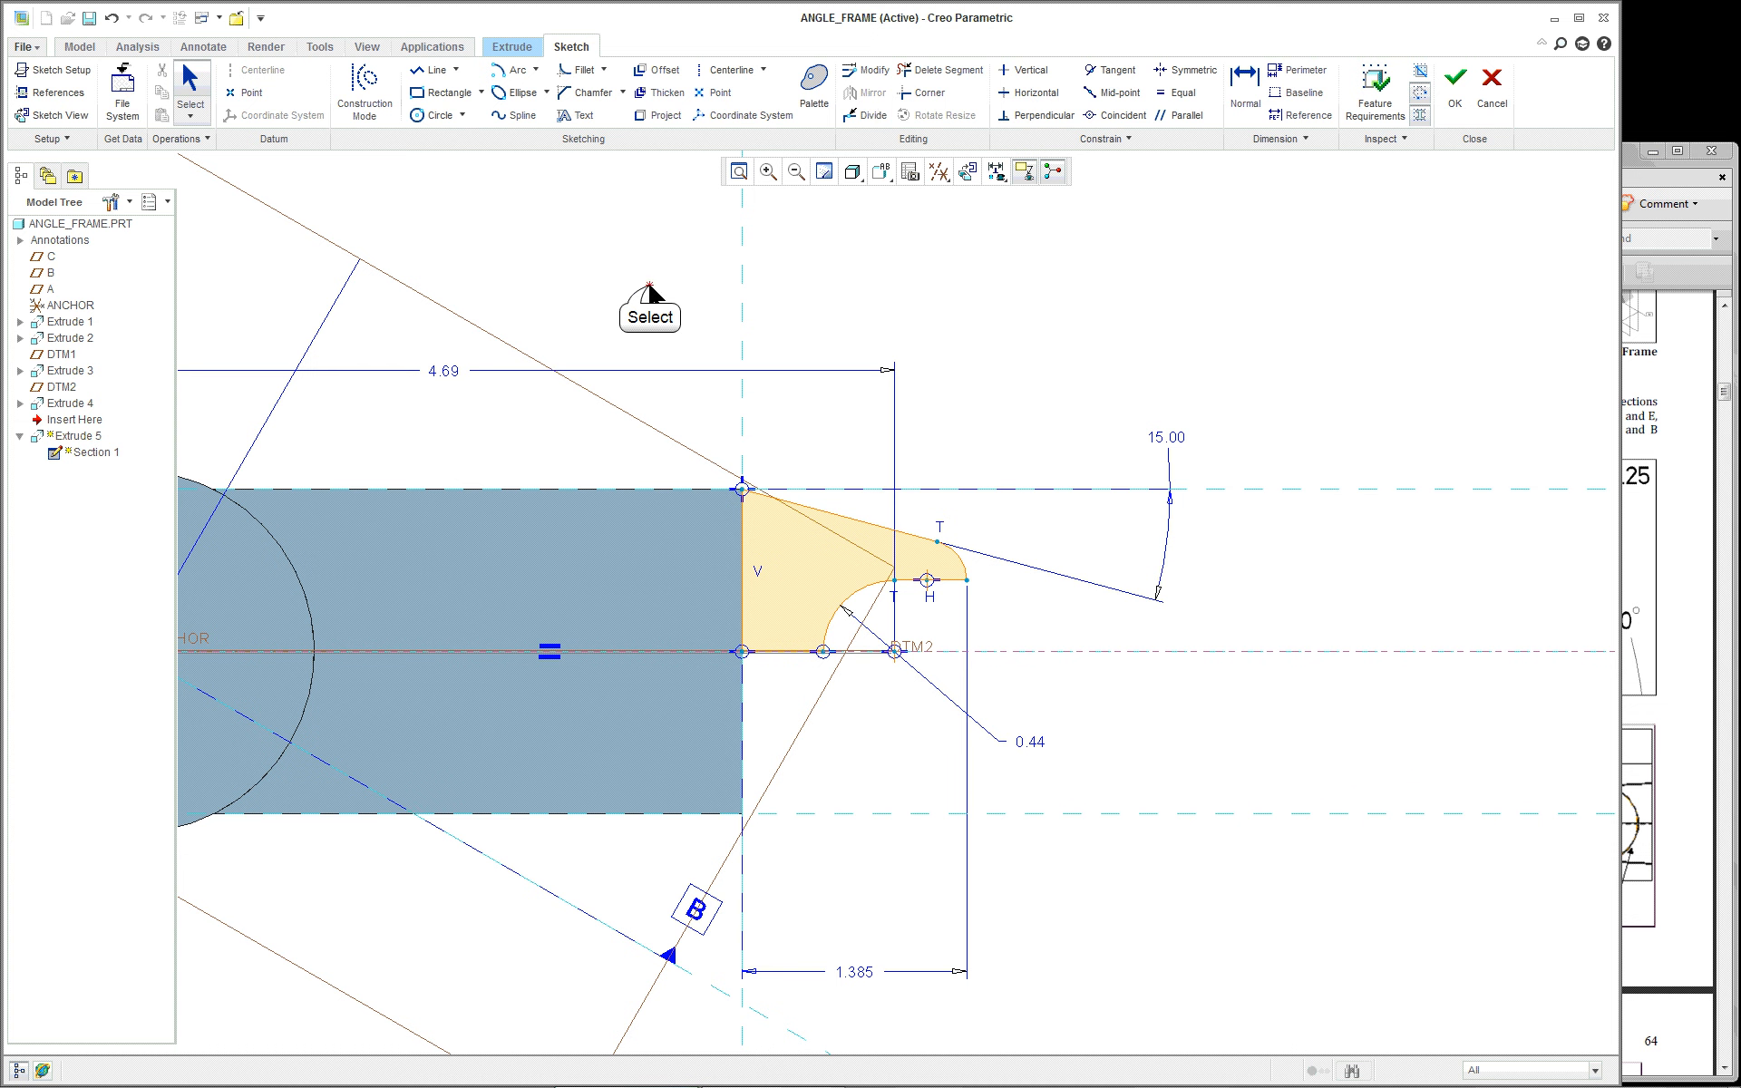
Step: Mirror the entire half fork profile about the horizontal centerline
left_click_drag(650, 292, 1071, 867)
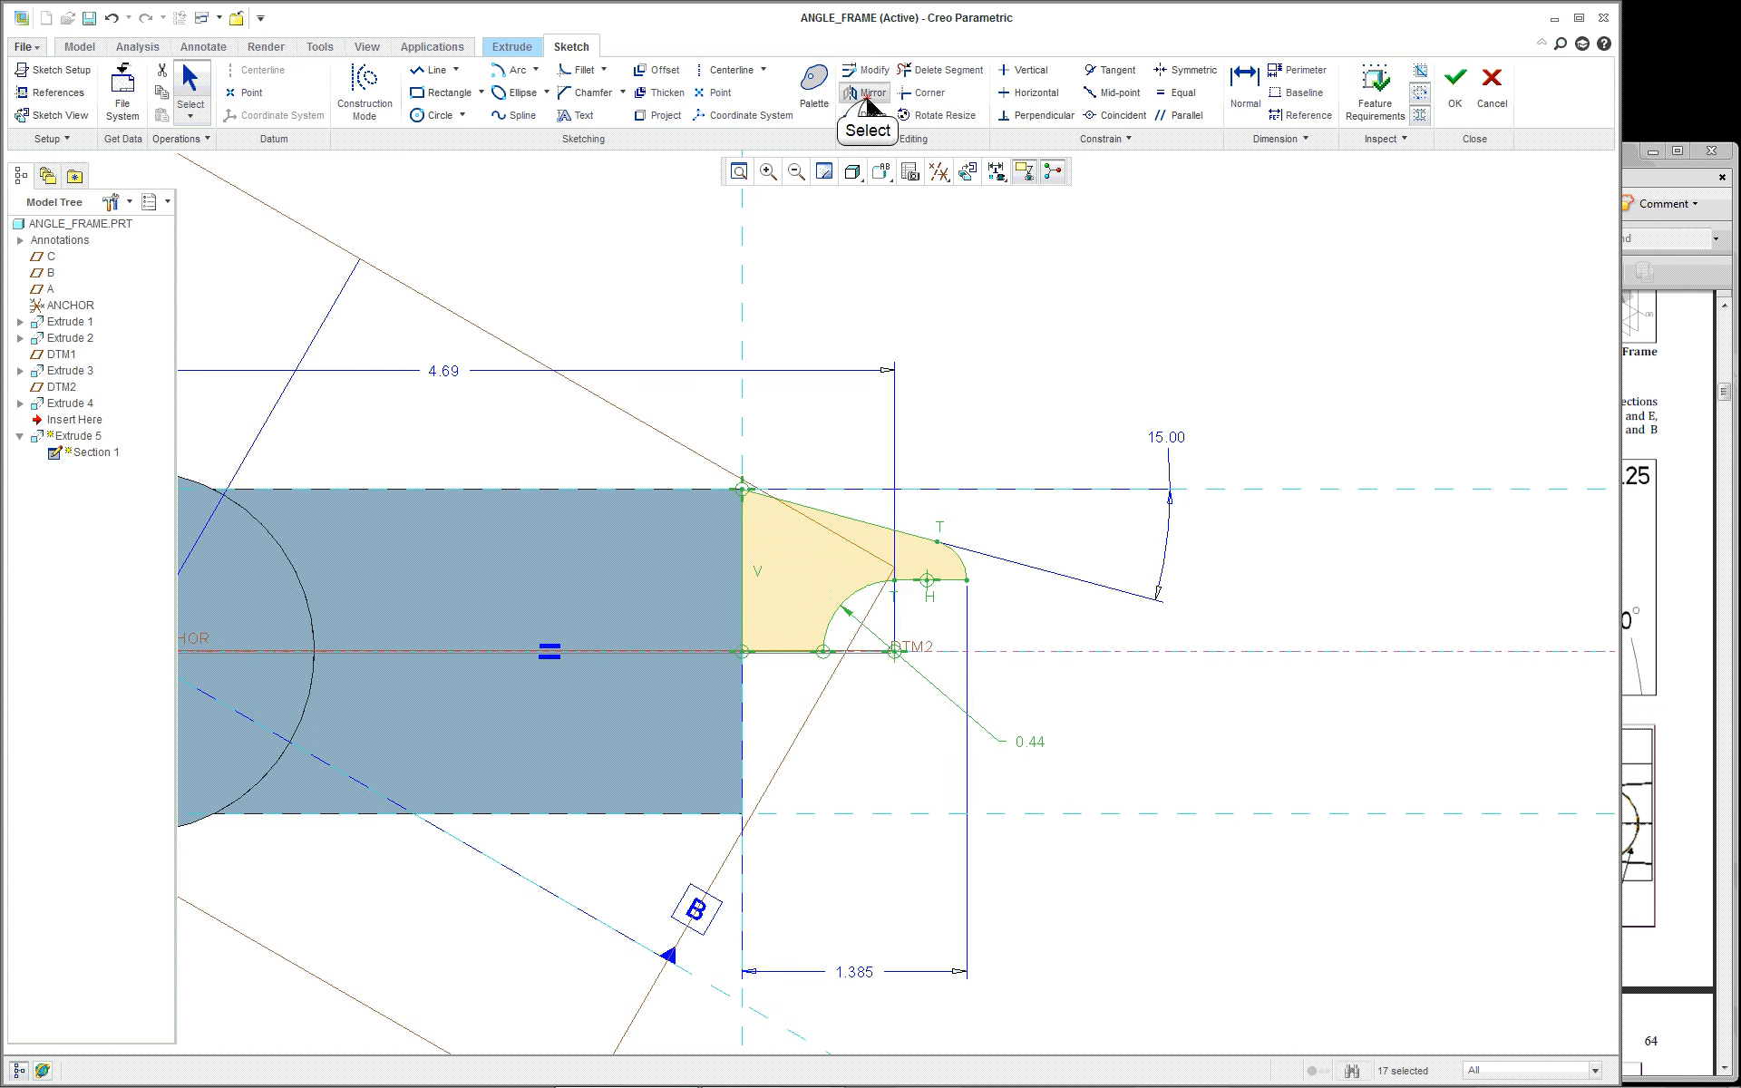
left_click(867, 95)
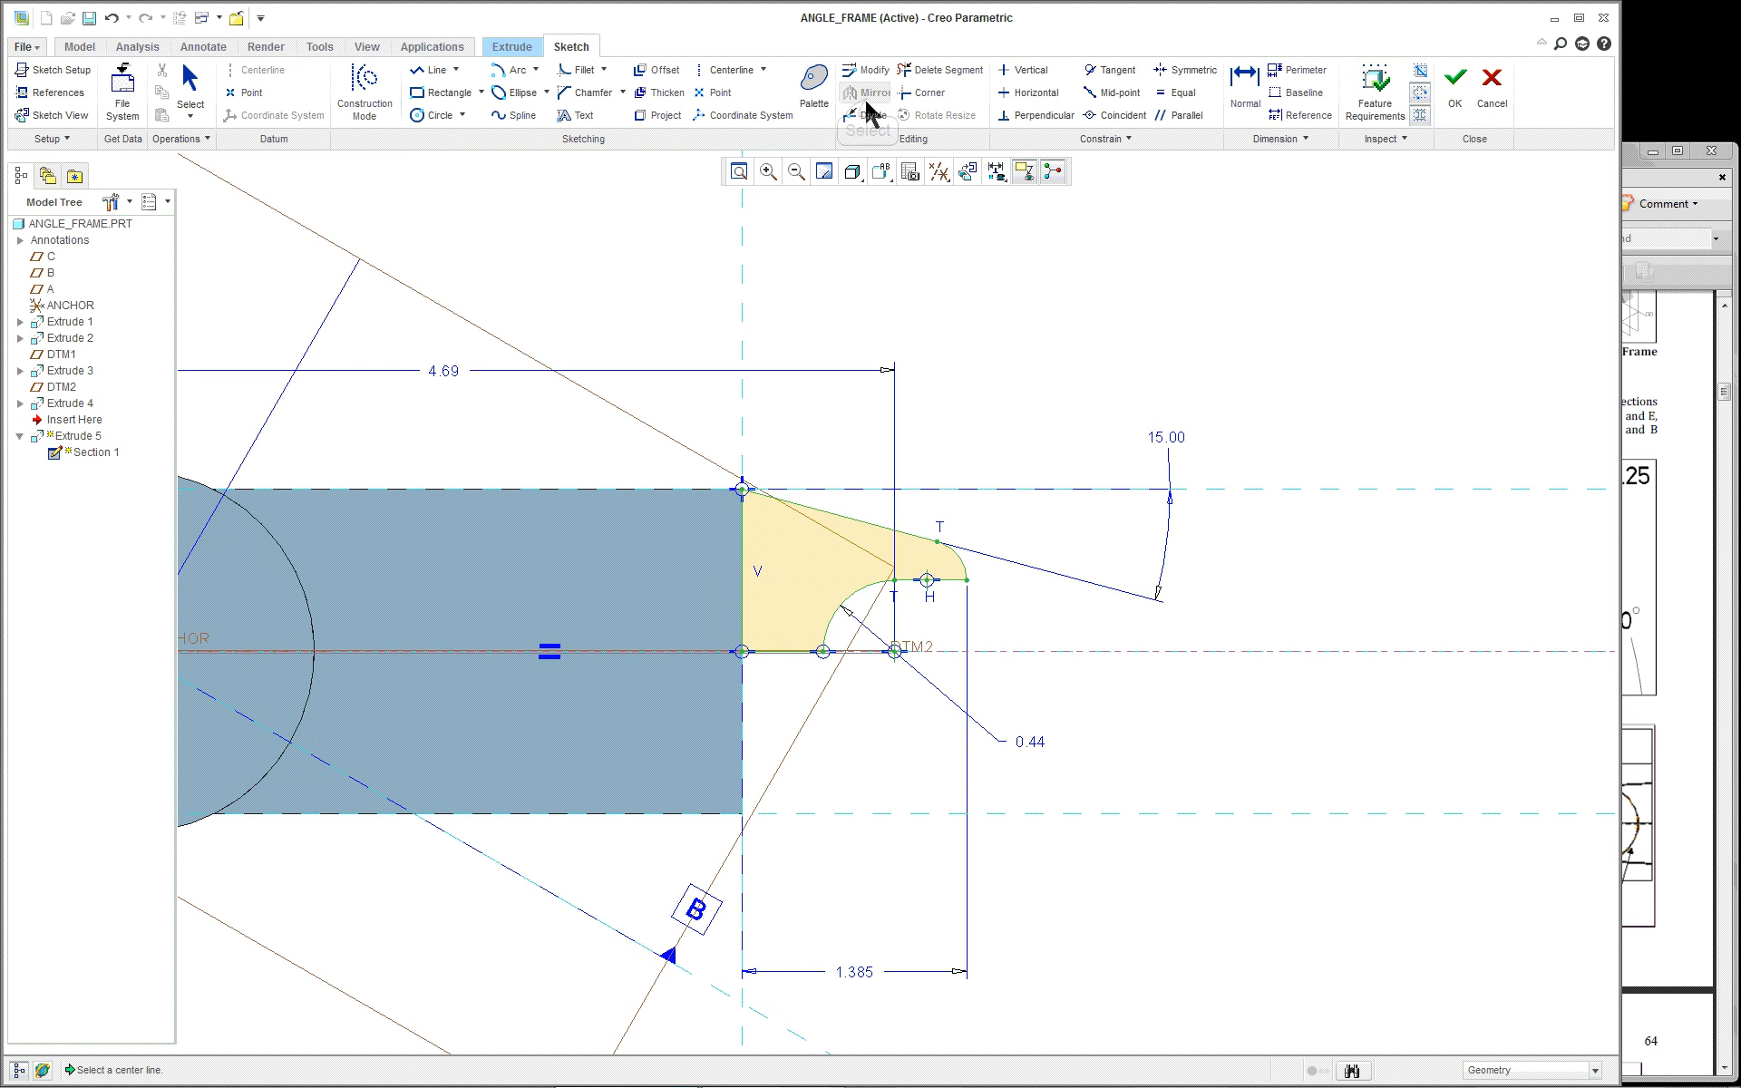
left_click(1108, 652)
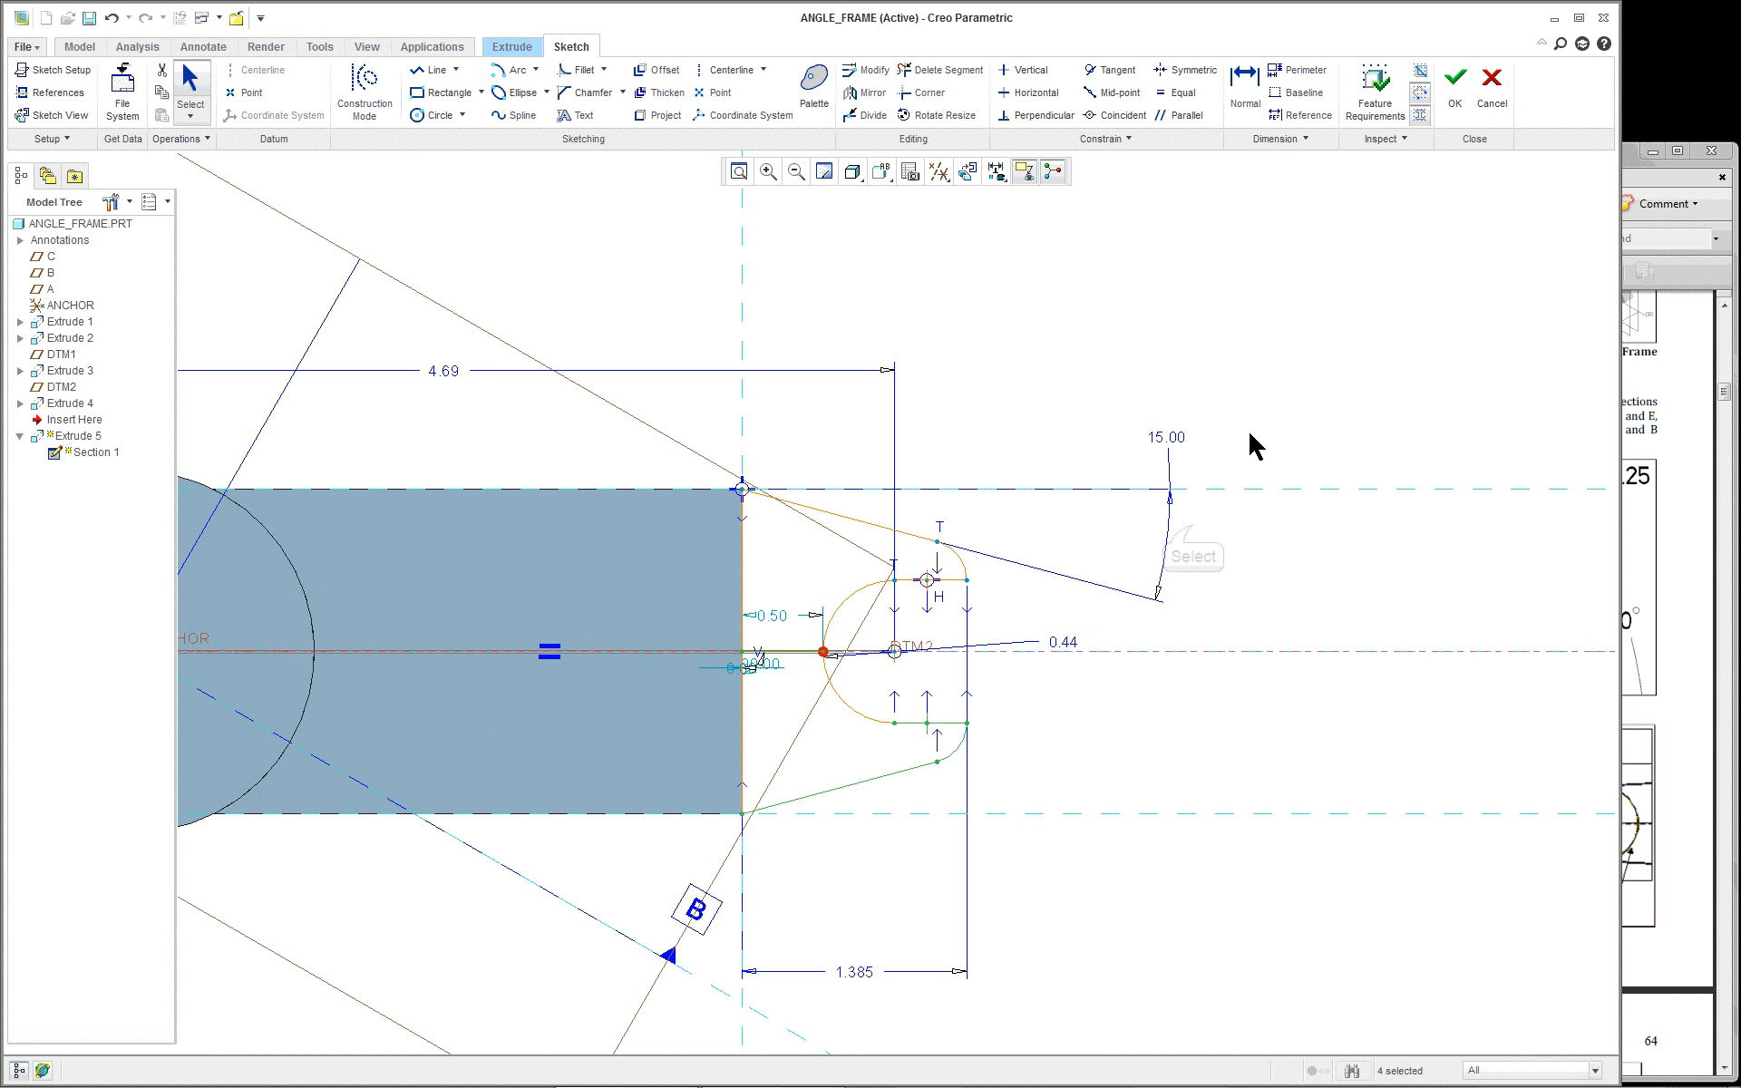
left_click(1199, 510)
scroll(1030, 702, "down", 1)
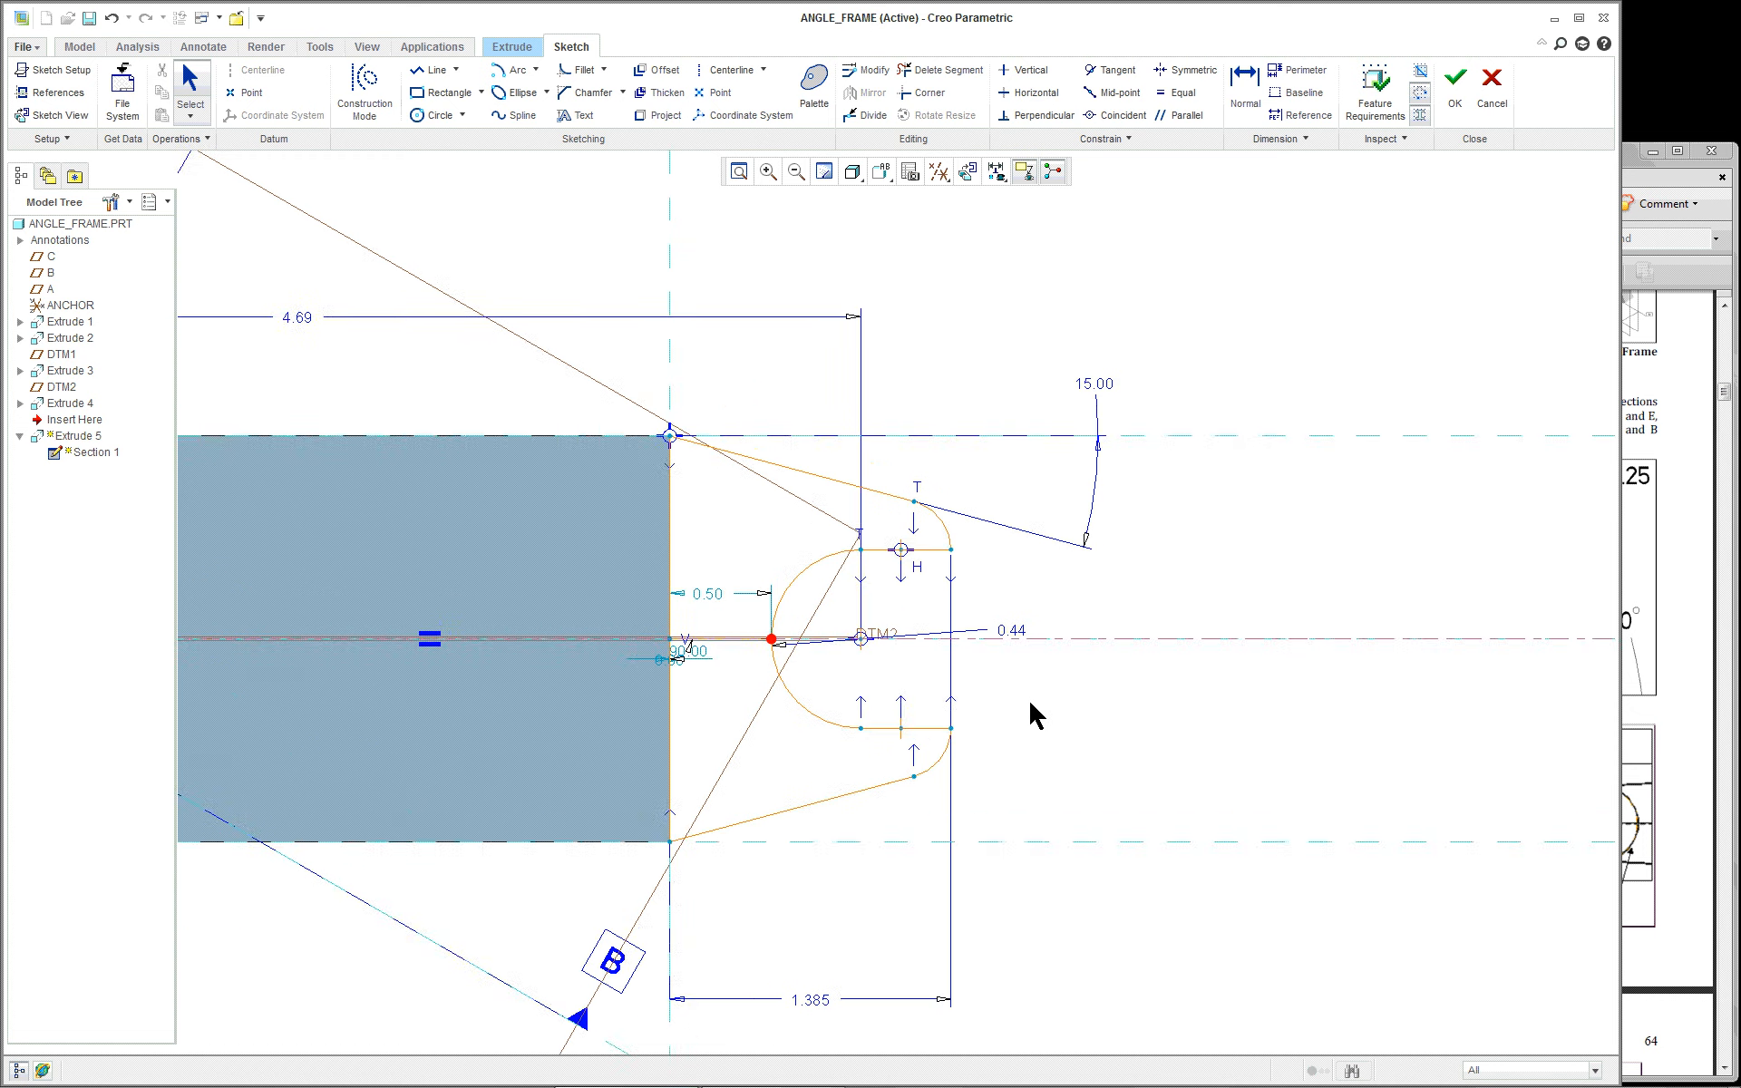
scroll(1030, 703, "down", 1)
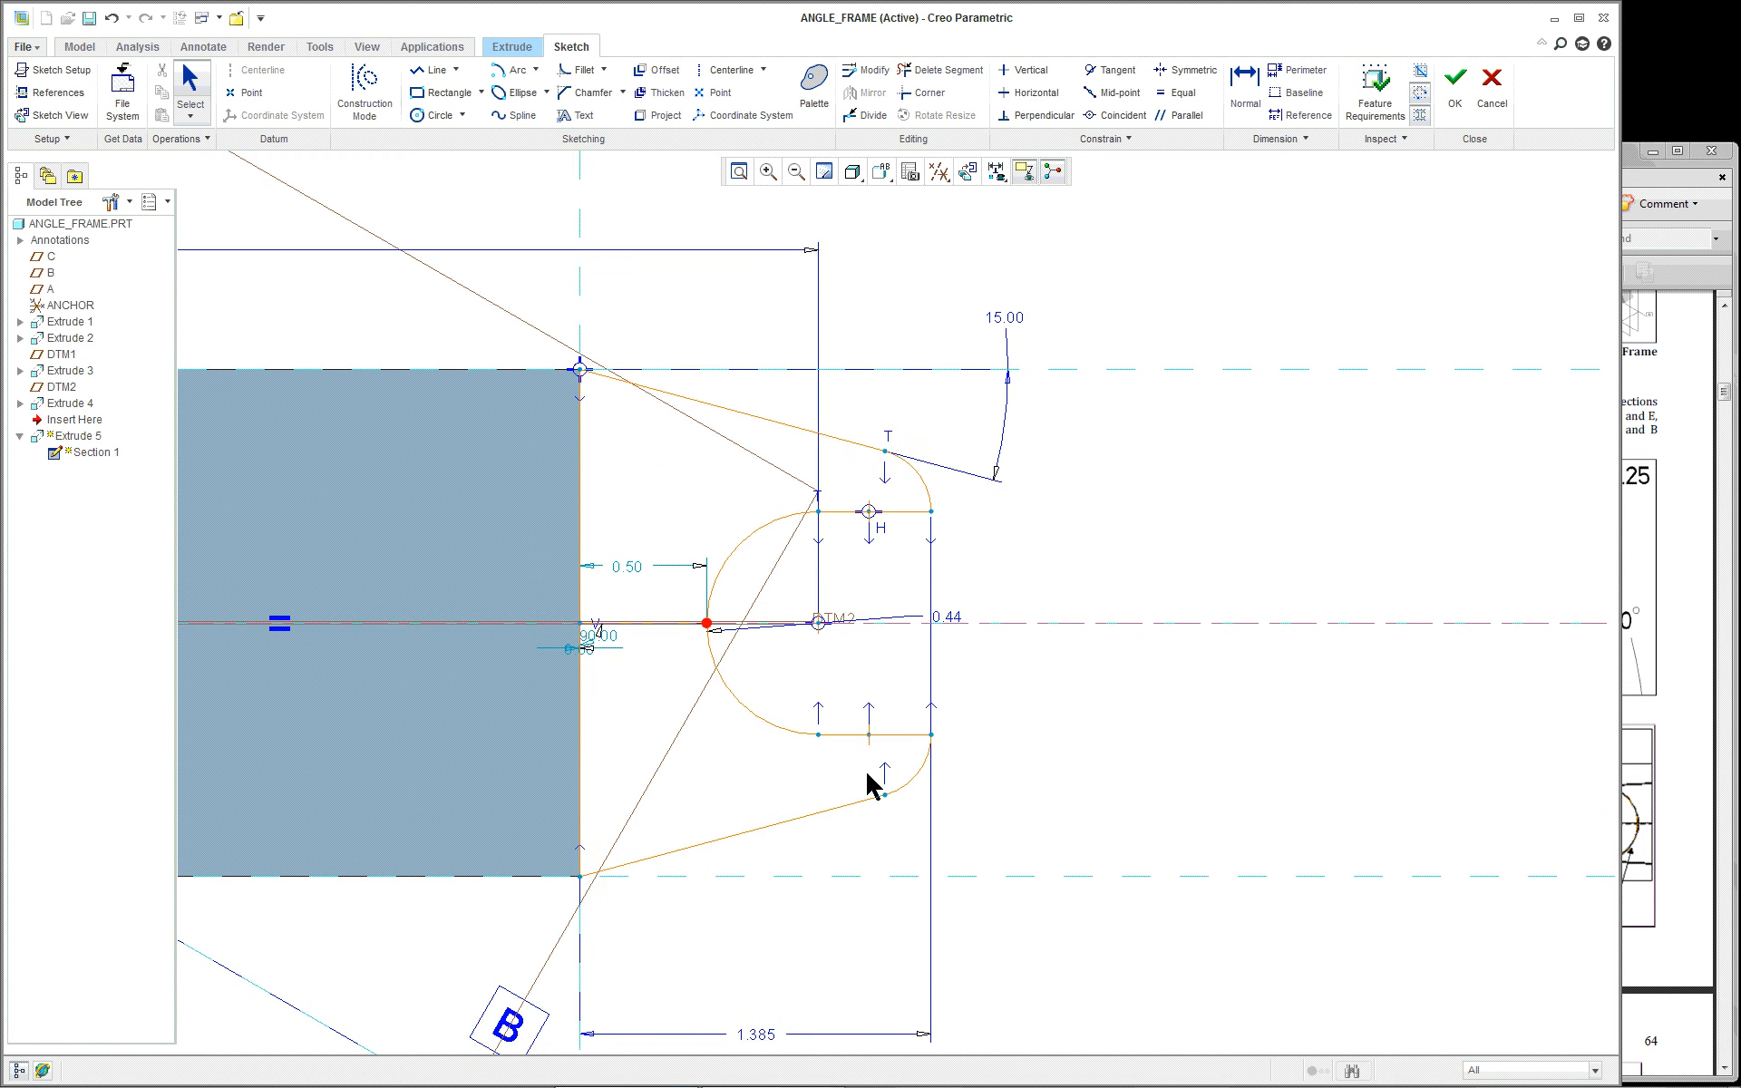
scroll(419, 741, "down", 1)
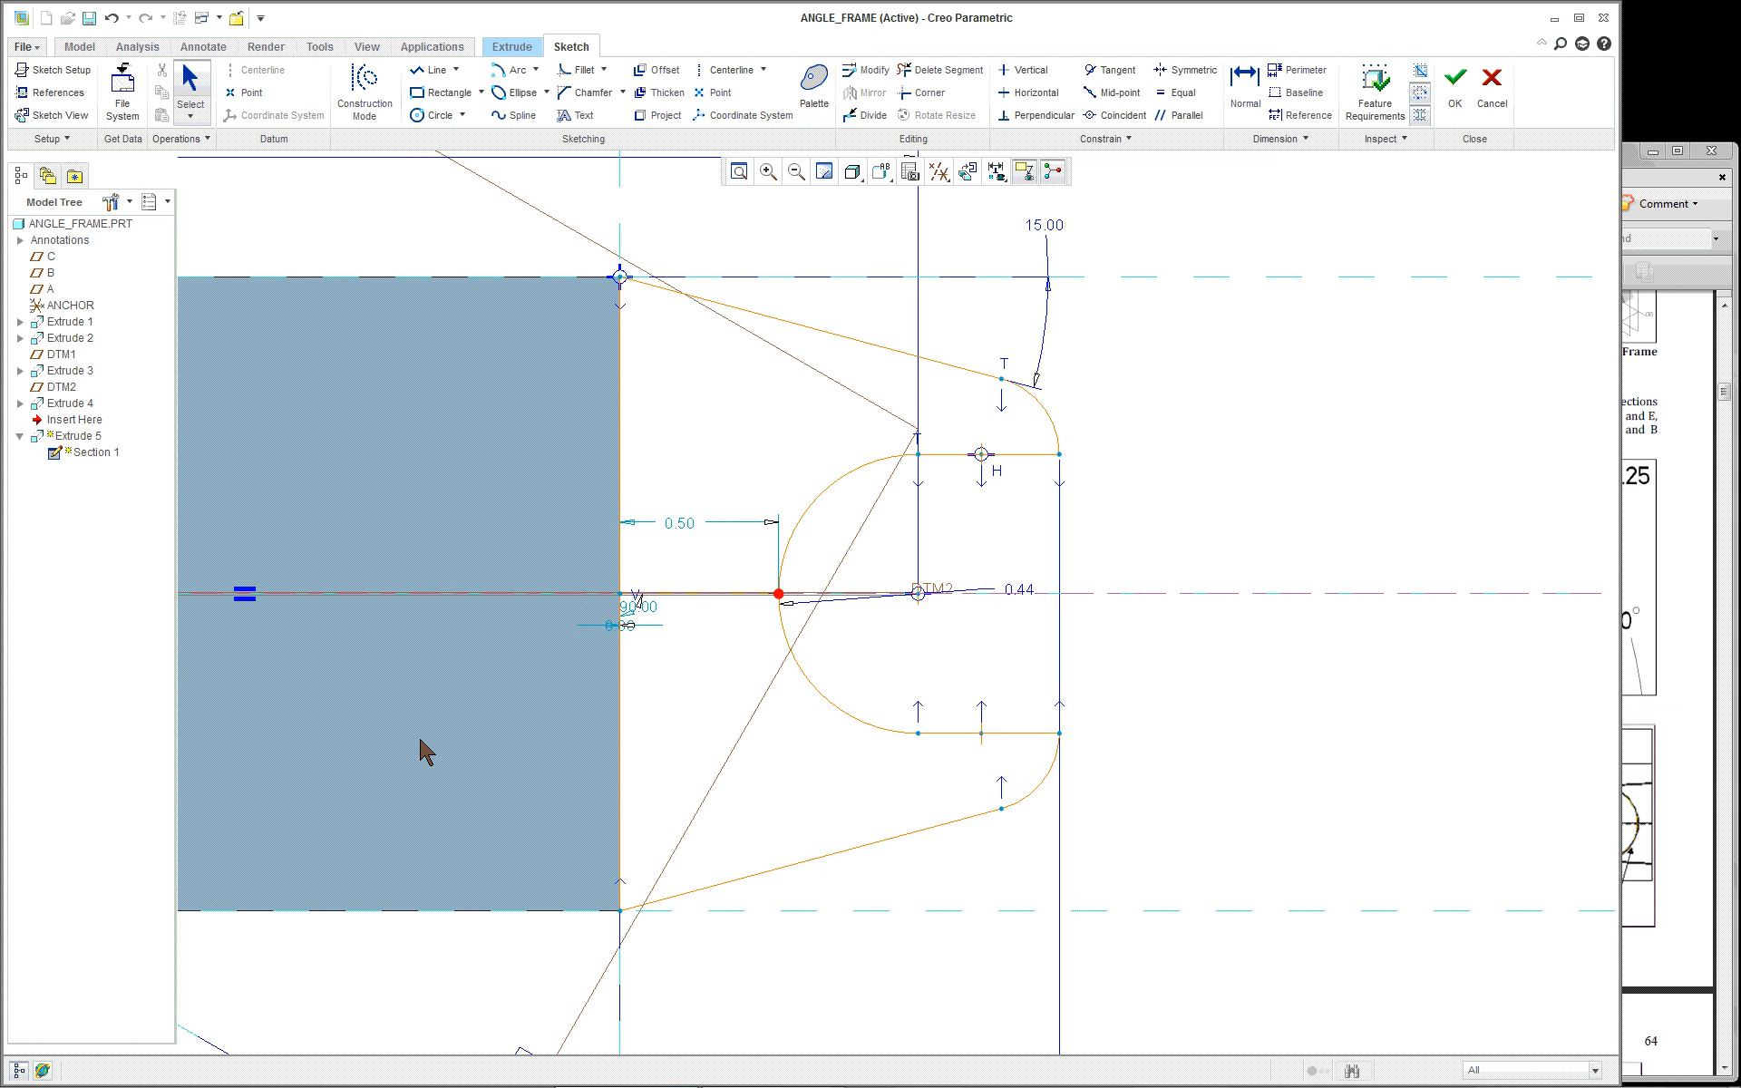
scroll(420, 740, "up", 2)
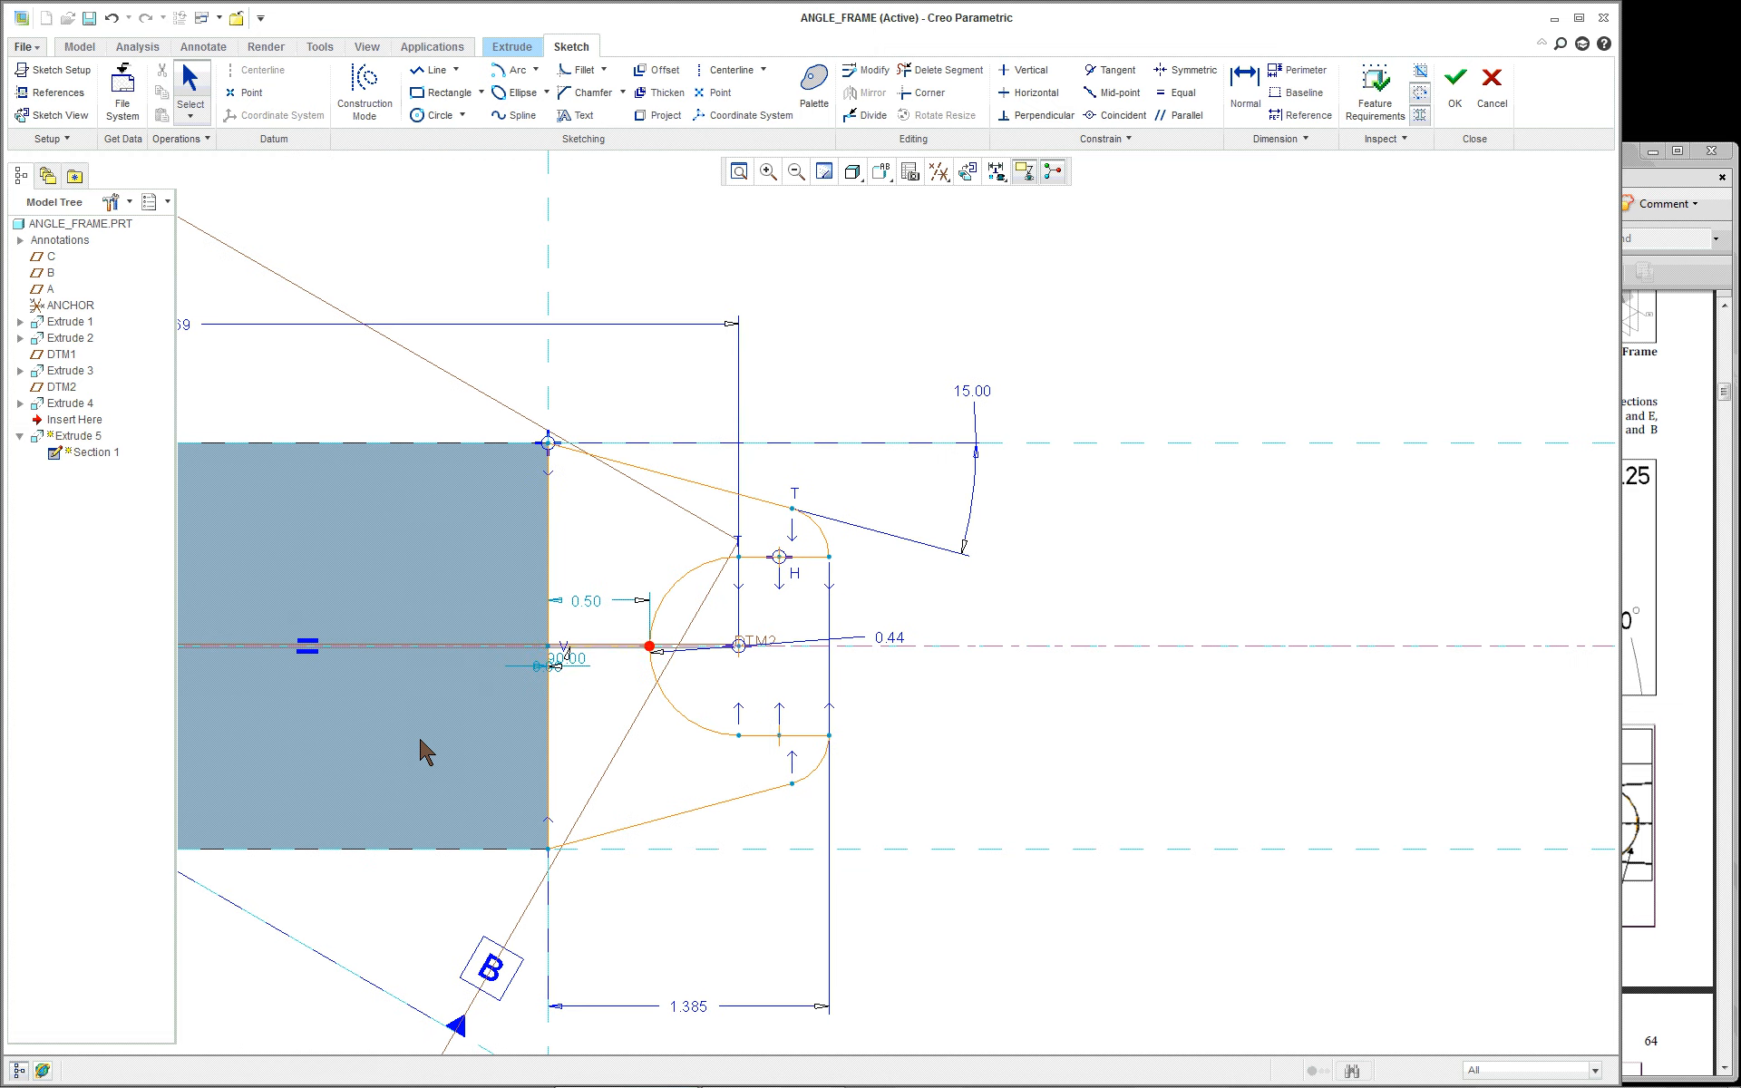
Step: Delete the two overlapping horizontal lines on the centerline between the arm's end and the concave arc
left_click(616, 659)
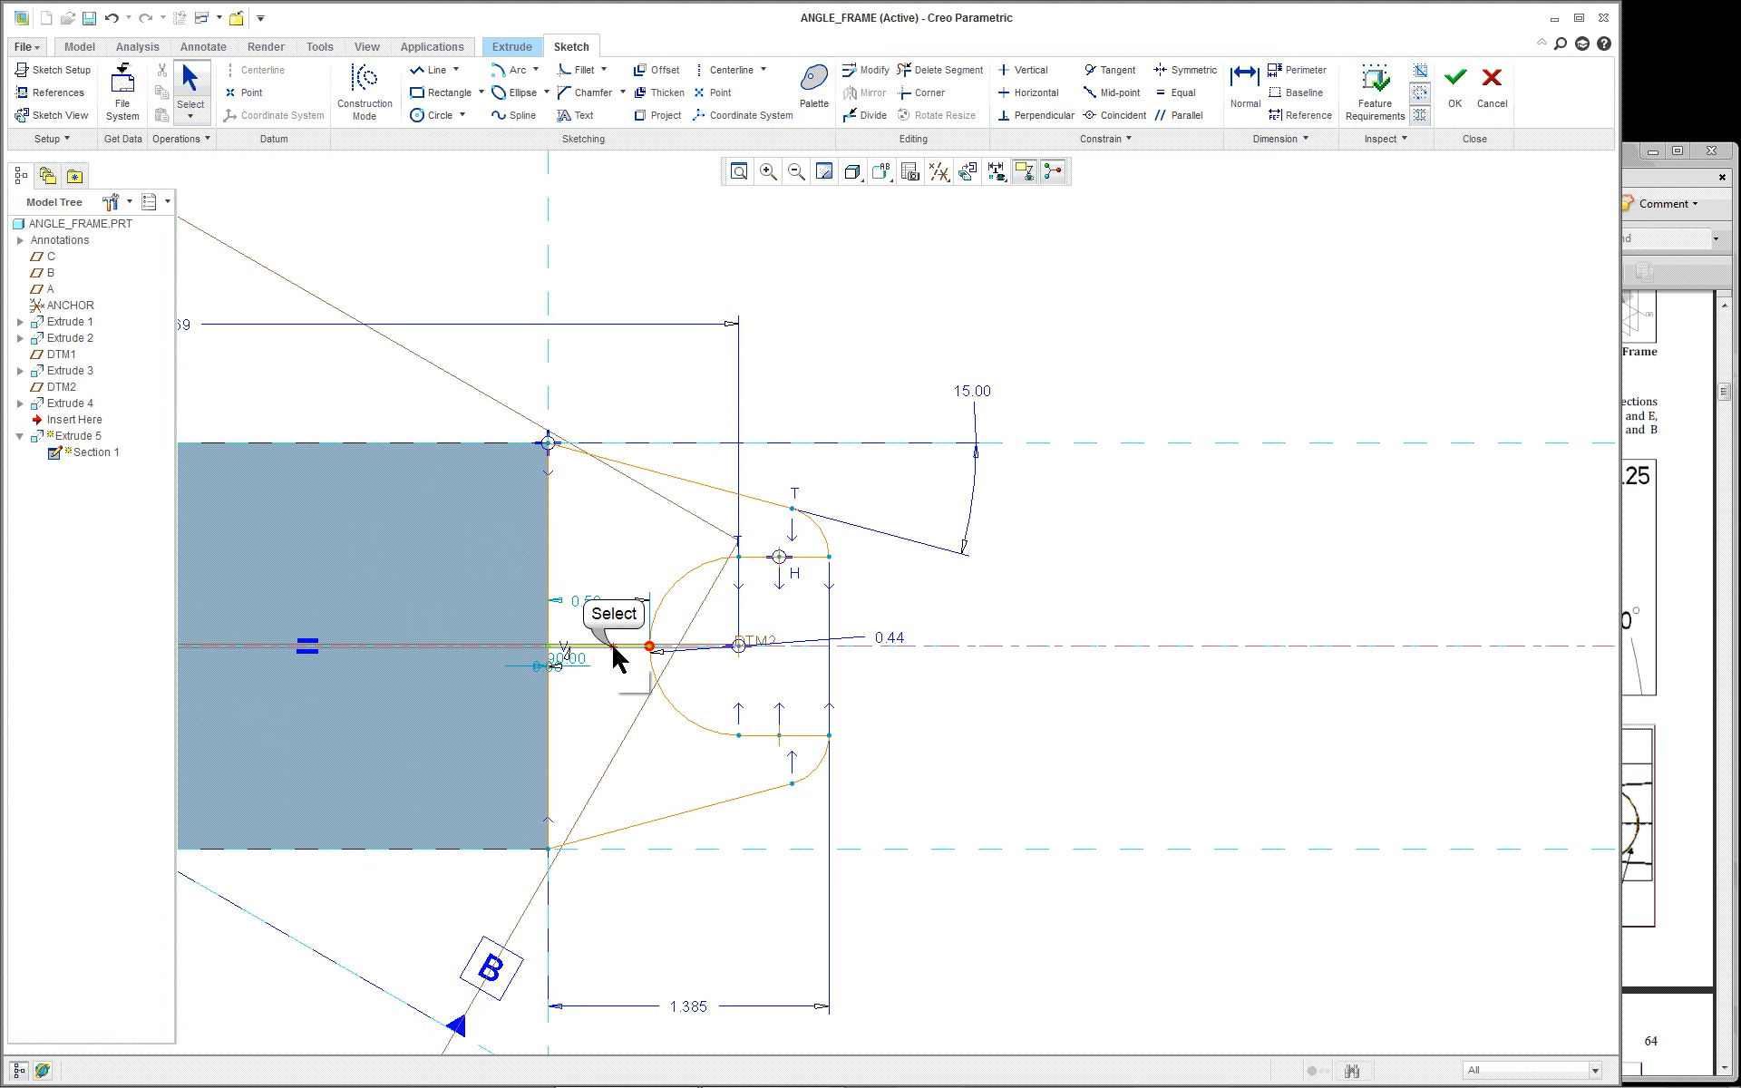
right_click(940, 616)
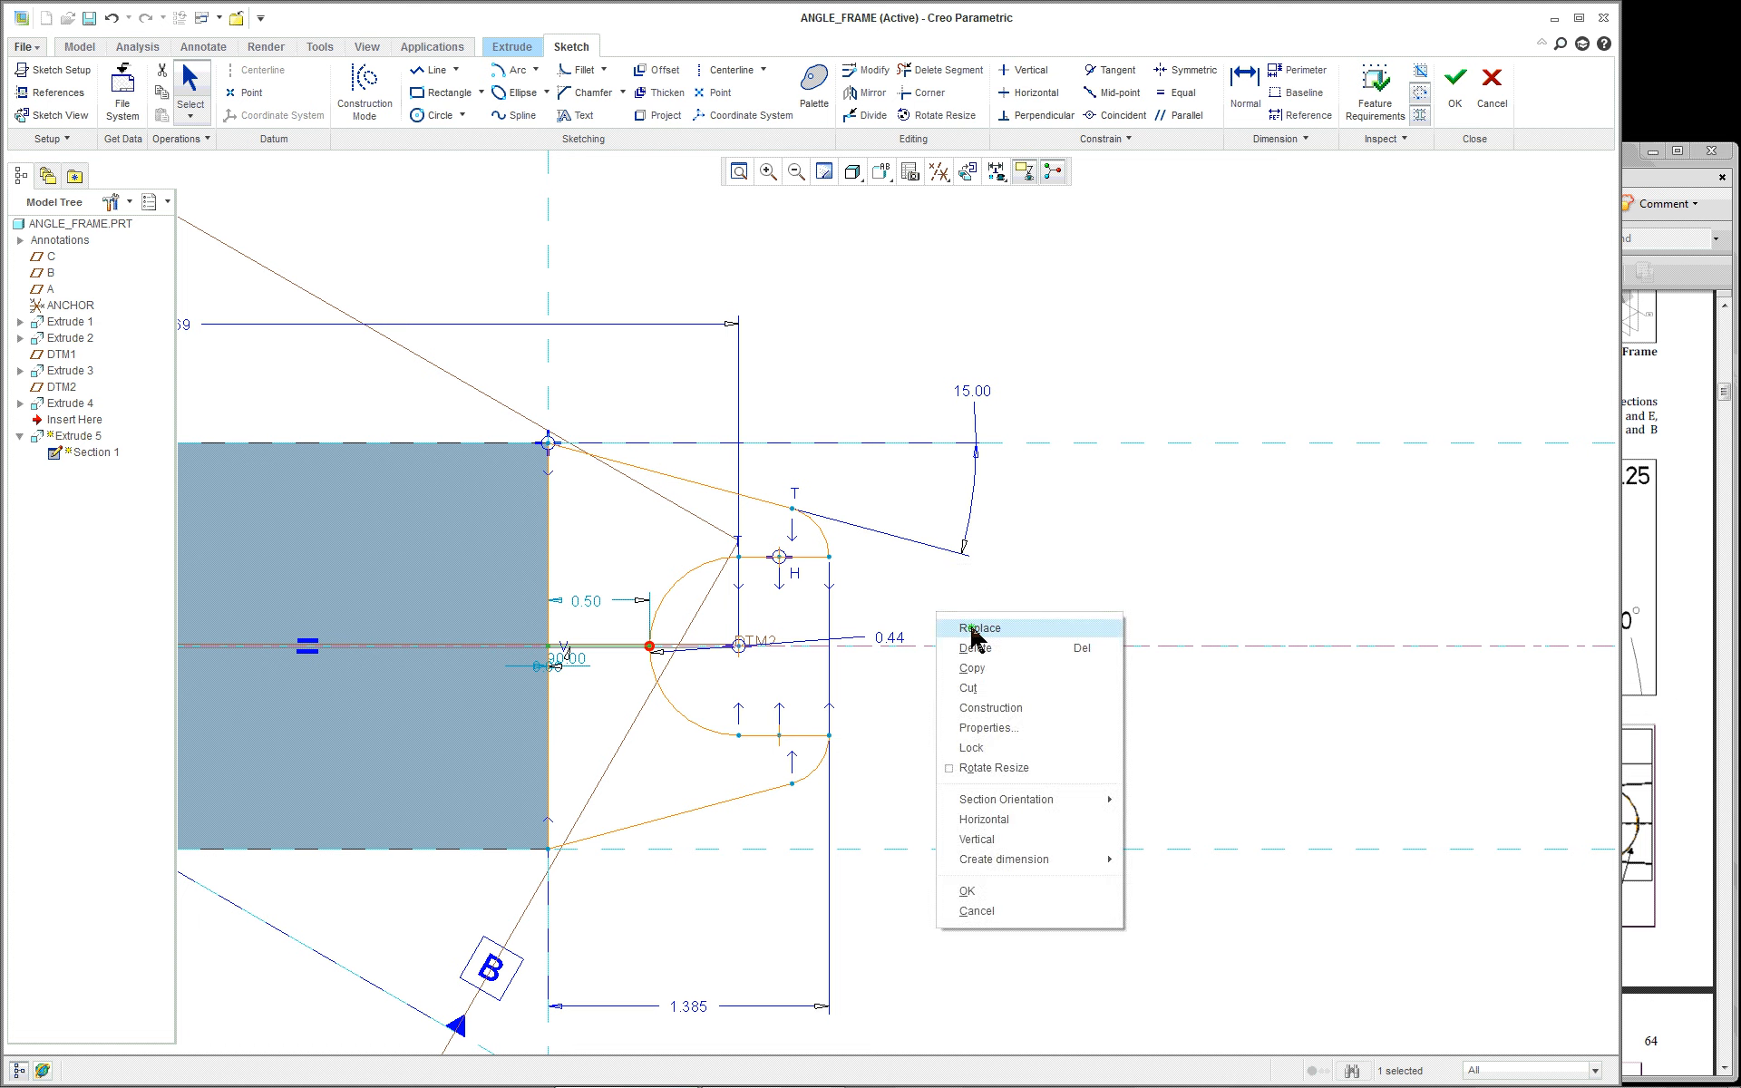
left_click(975, 647)
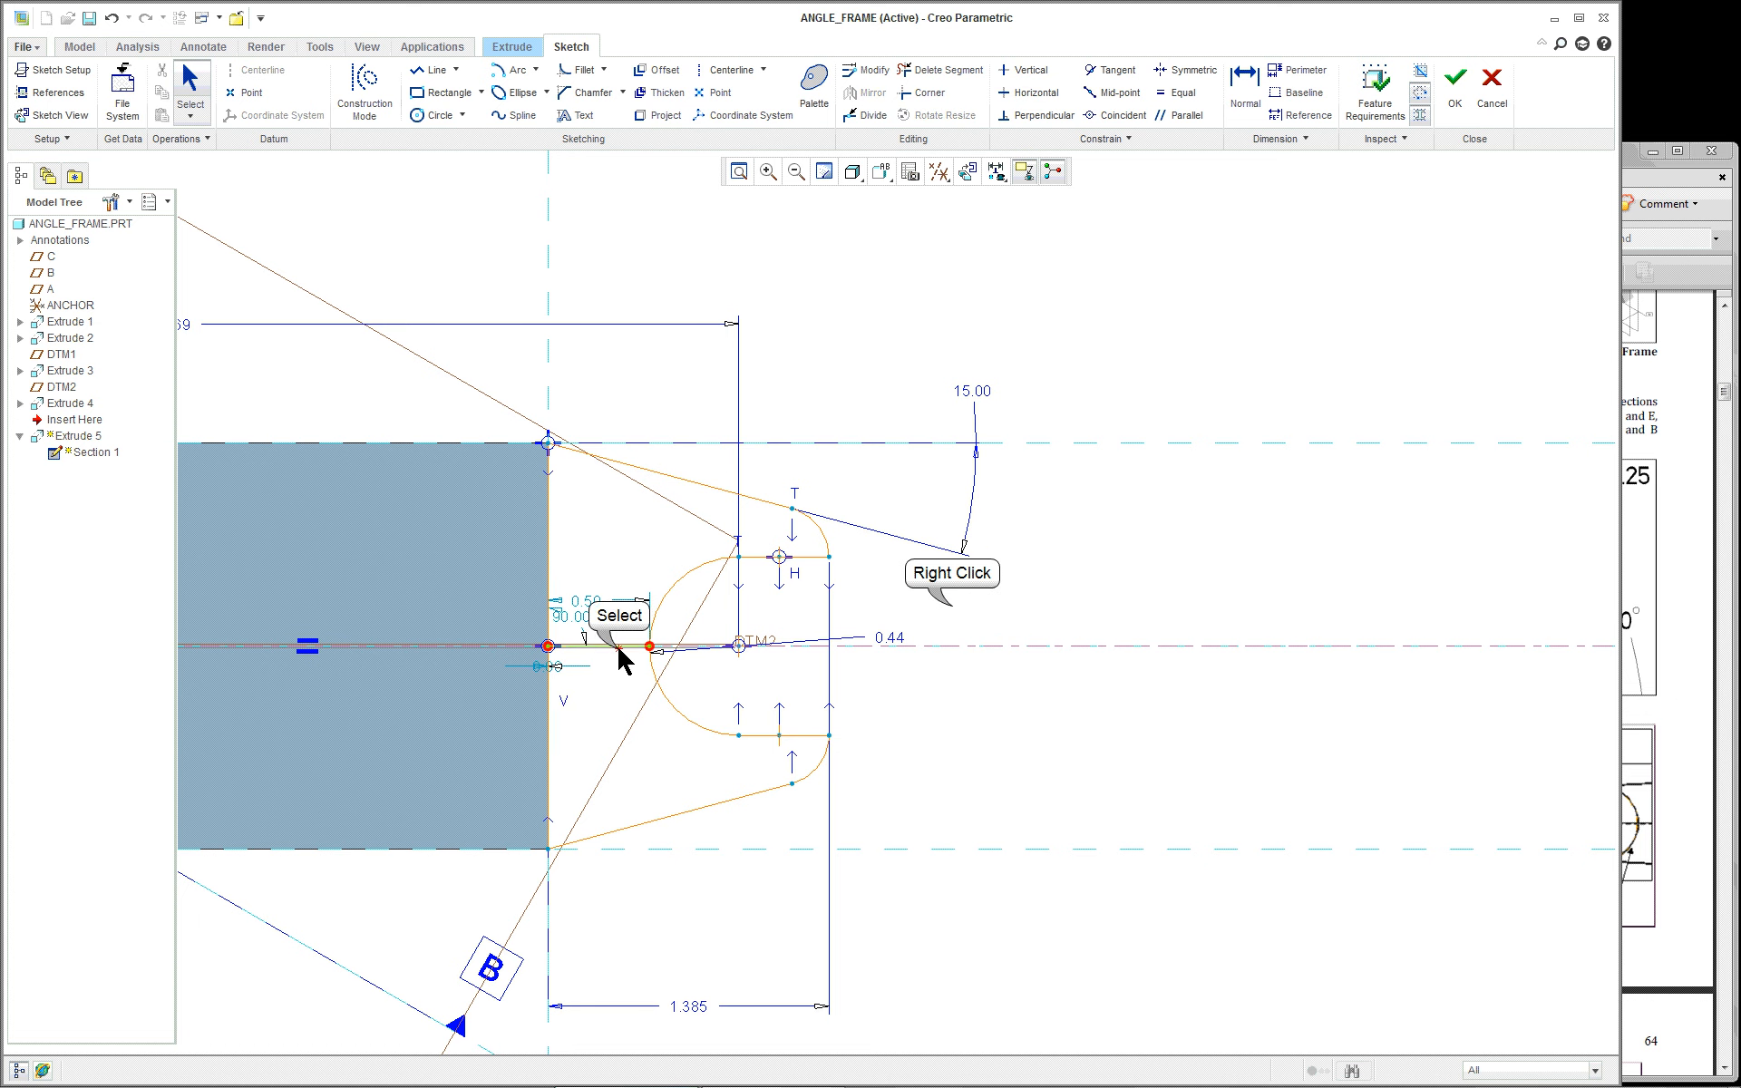
right_click(954, 608)
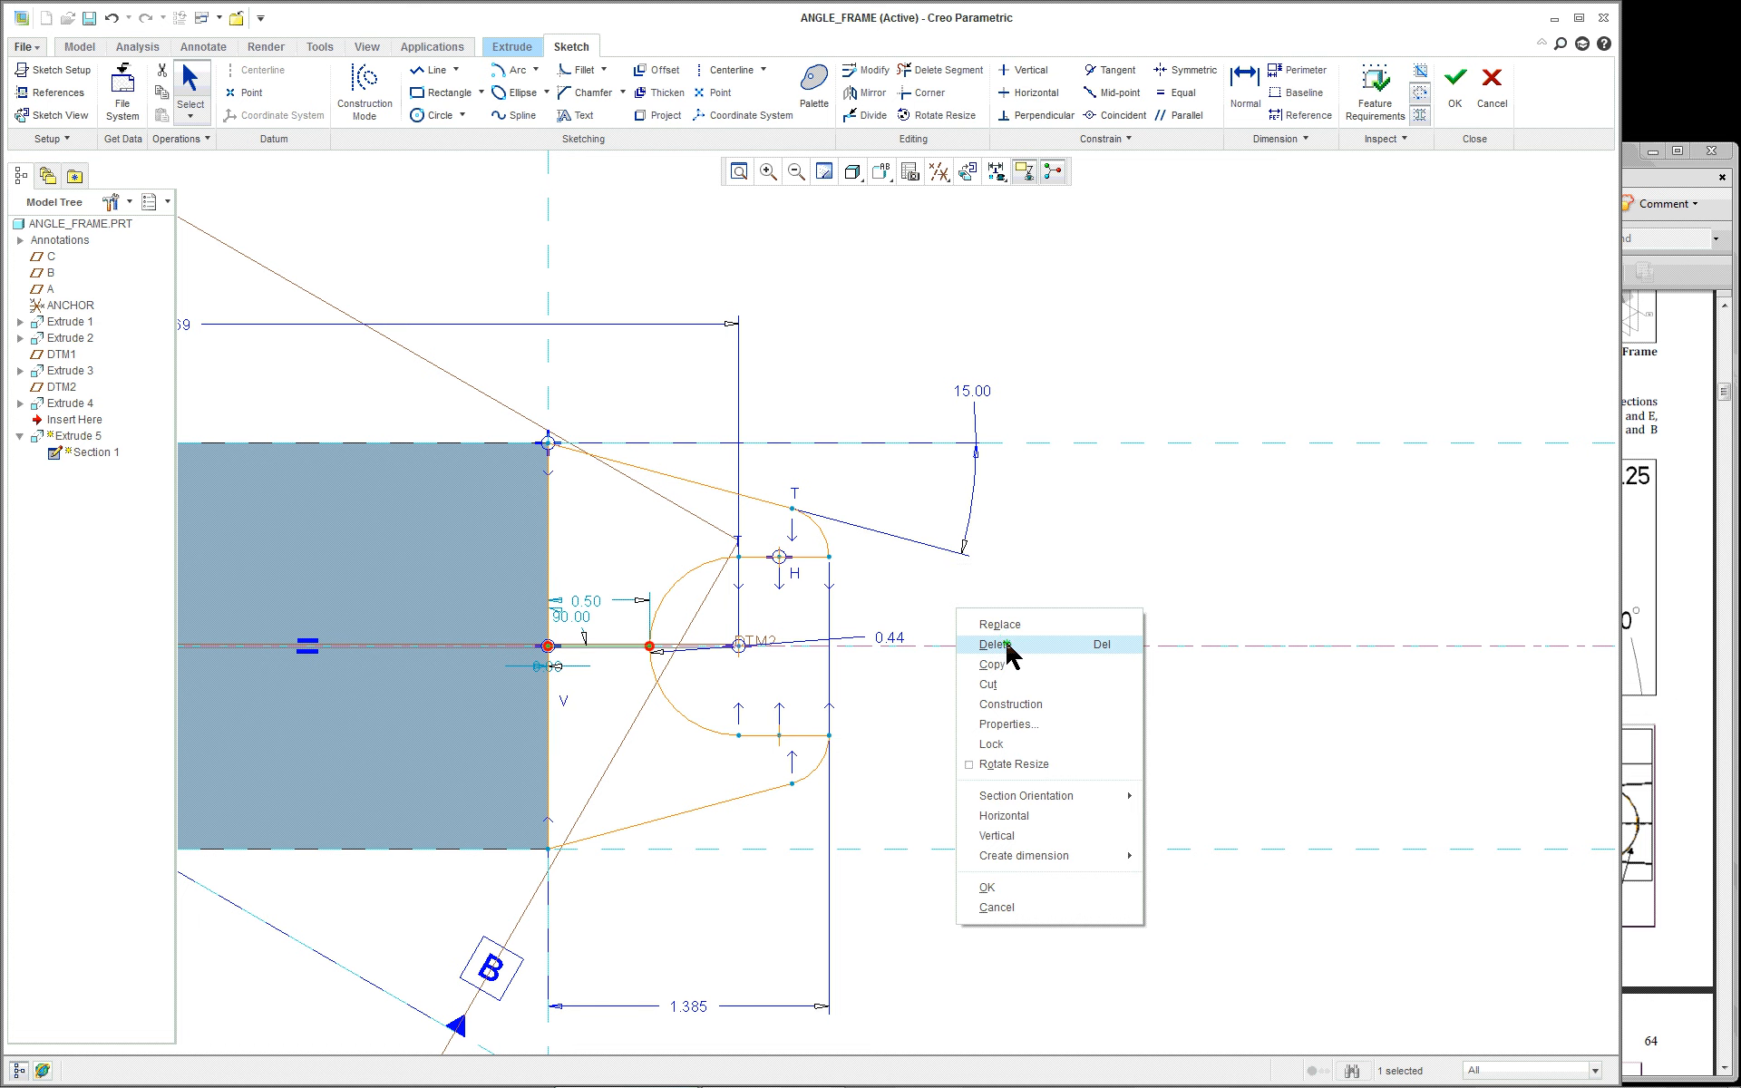
left_click(1006, 645)
scroll(893, 676, "down", 3)
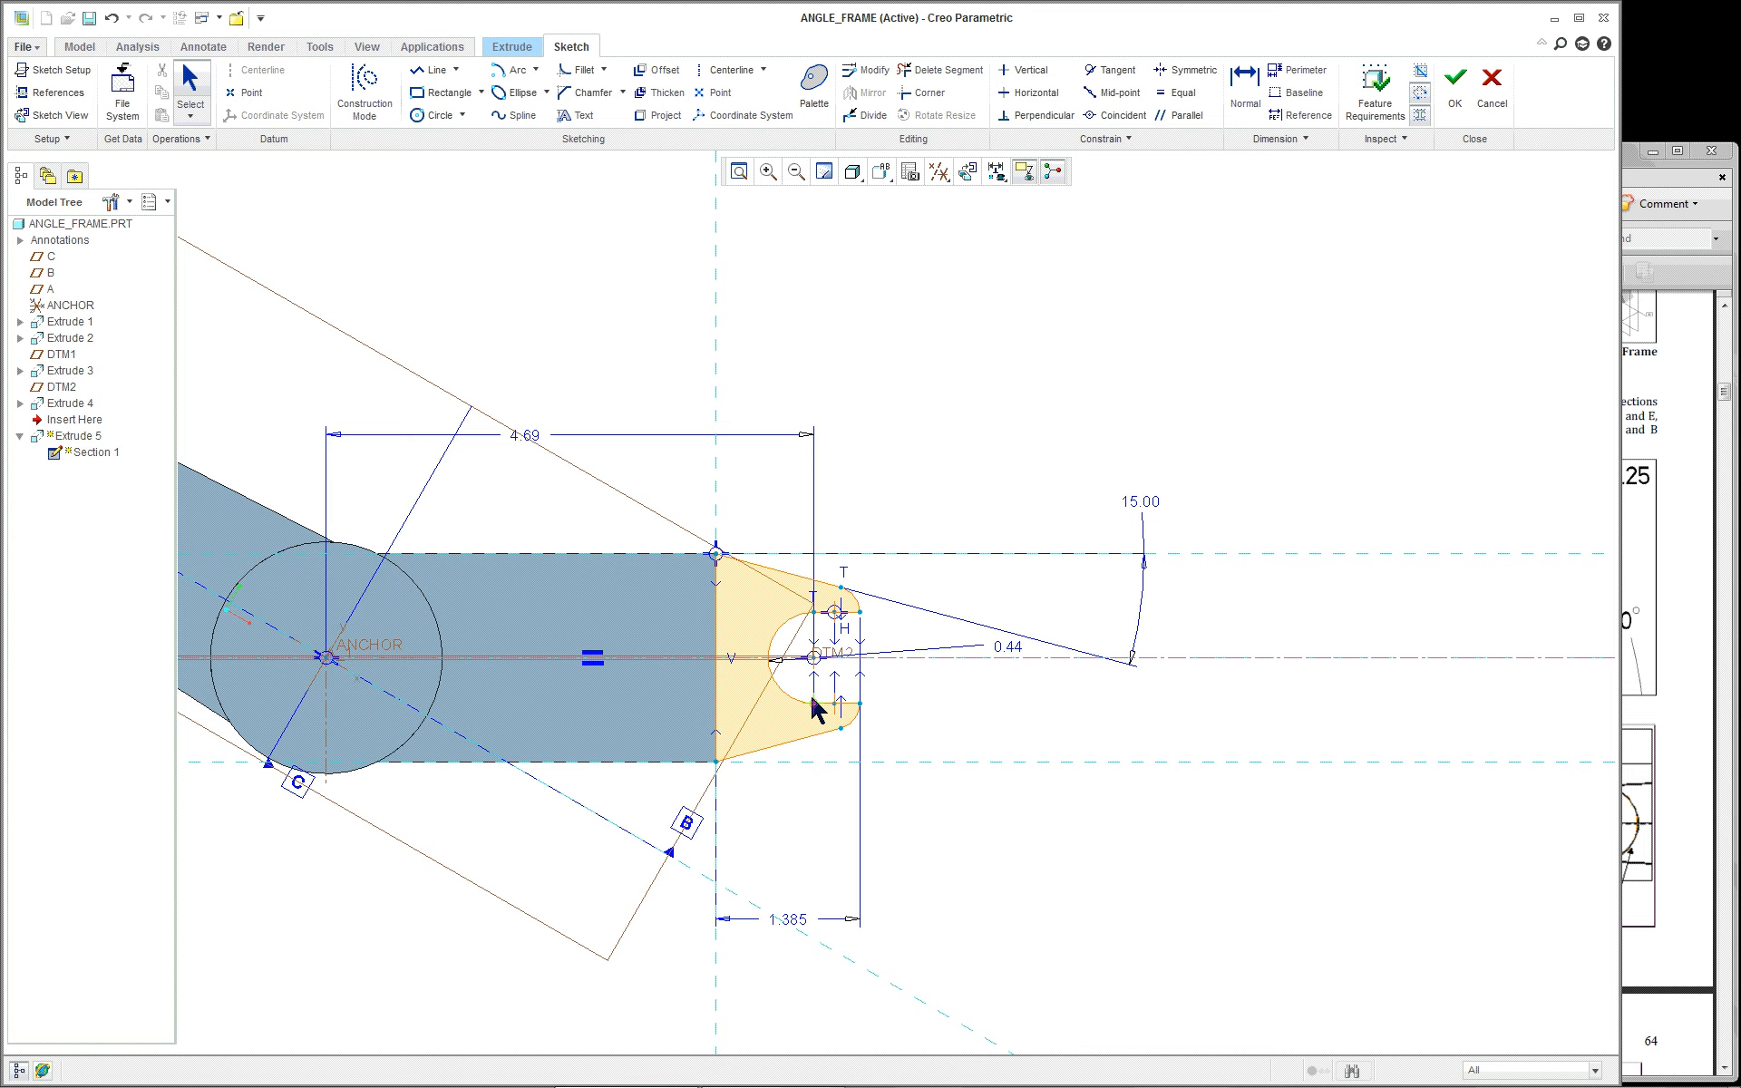
scroll(821, 693, "up", 2)
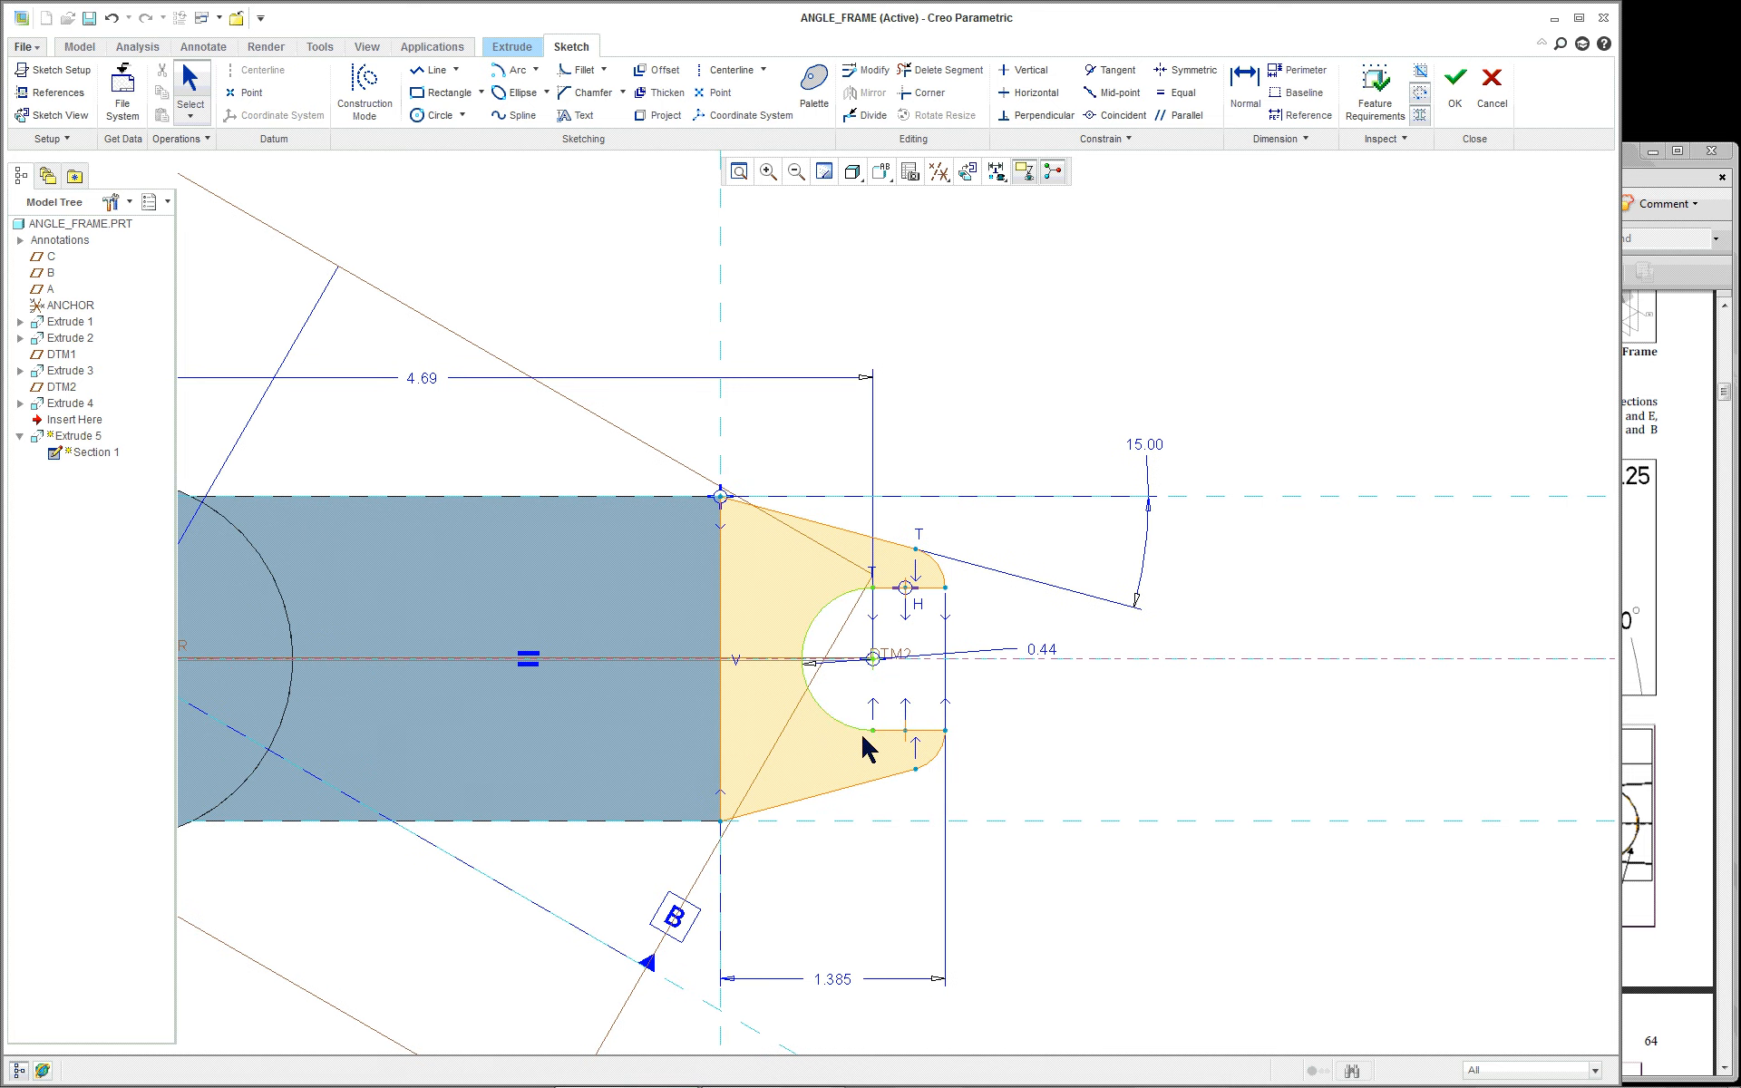
scroll(964, 770, "down", 2)
Step: Accept the fork sketch, inspect the solid preview and complete the redefinition of Extrude 5
mouse_move(964, 770)
middle_mouse_down()
mouse_move(971, 624)
mouse_move(1003, 603)
middle_mouse_up()
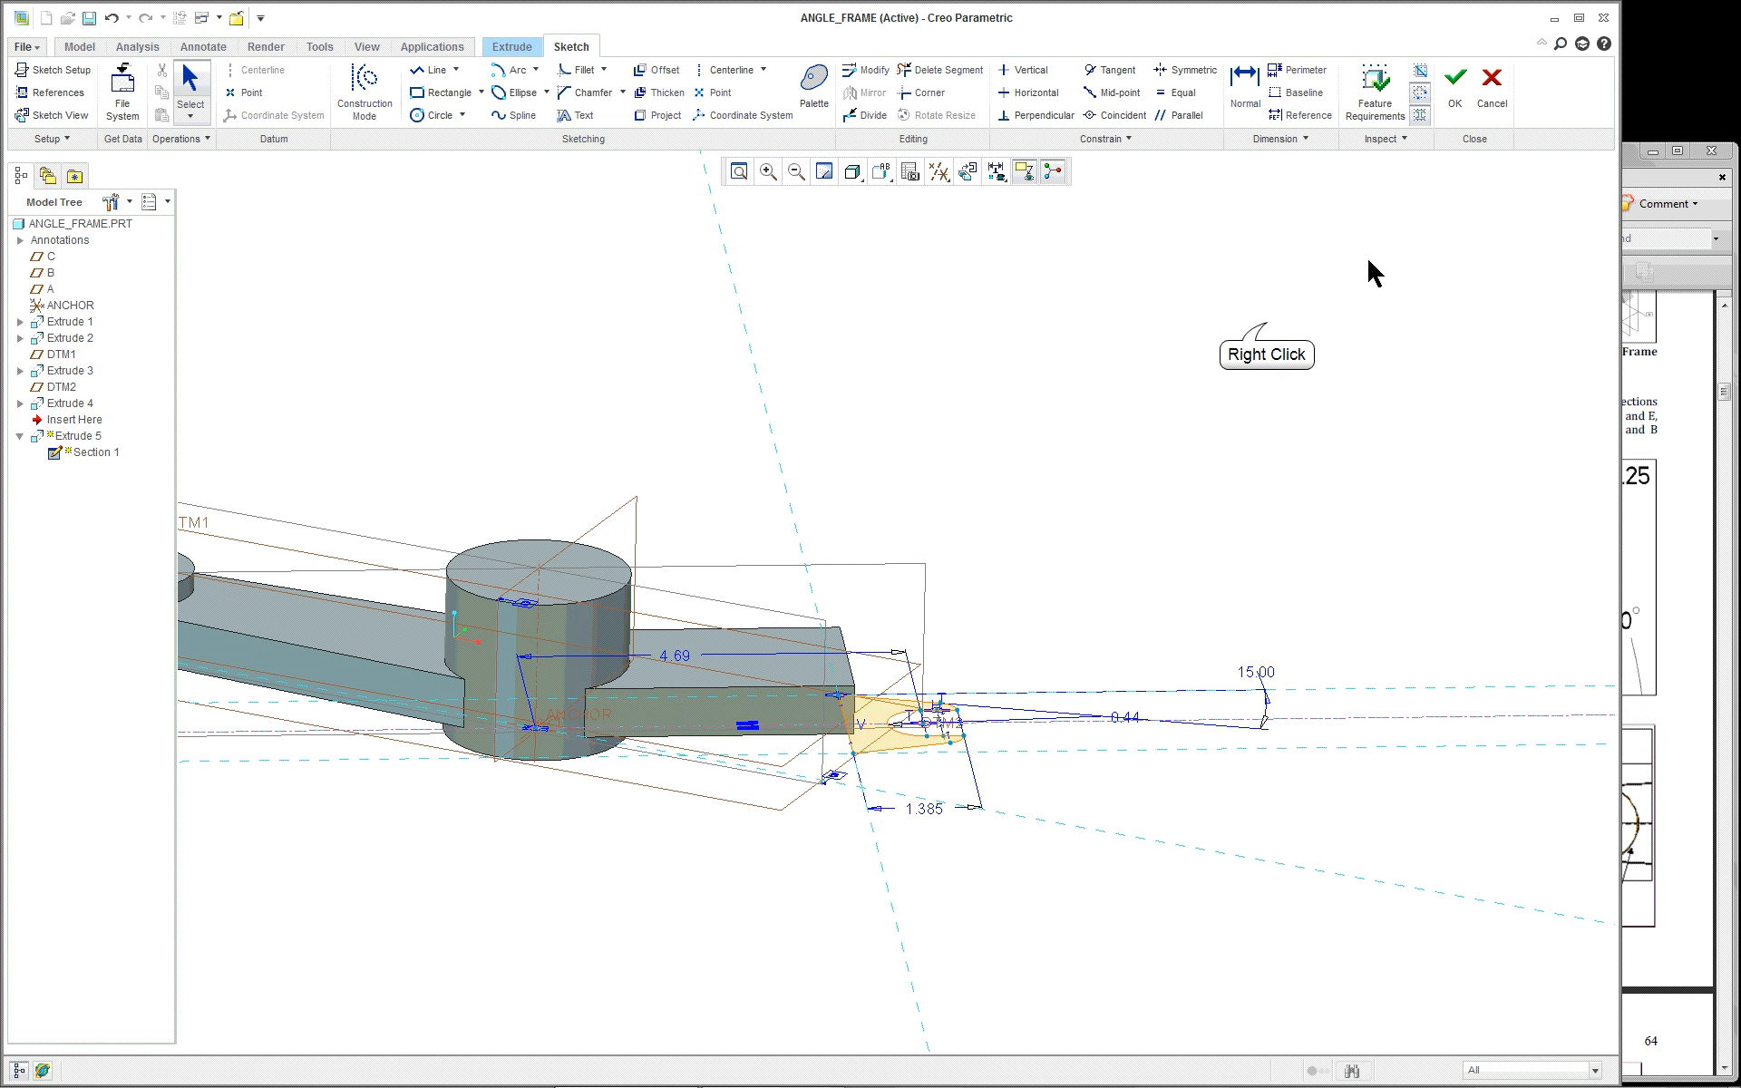
right_click(1263, 319)
left_click(1353, 568)
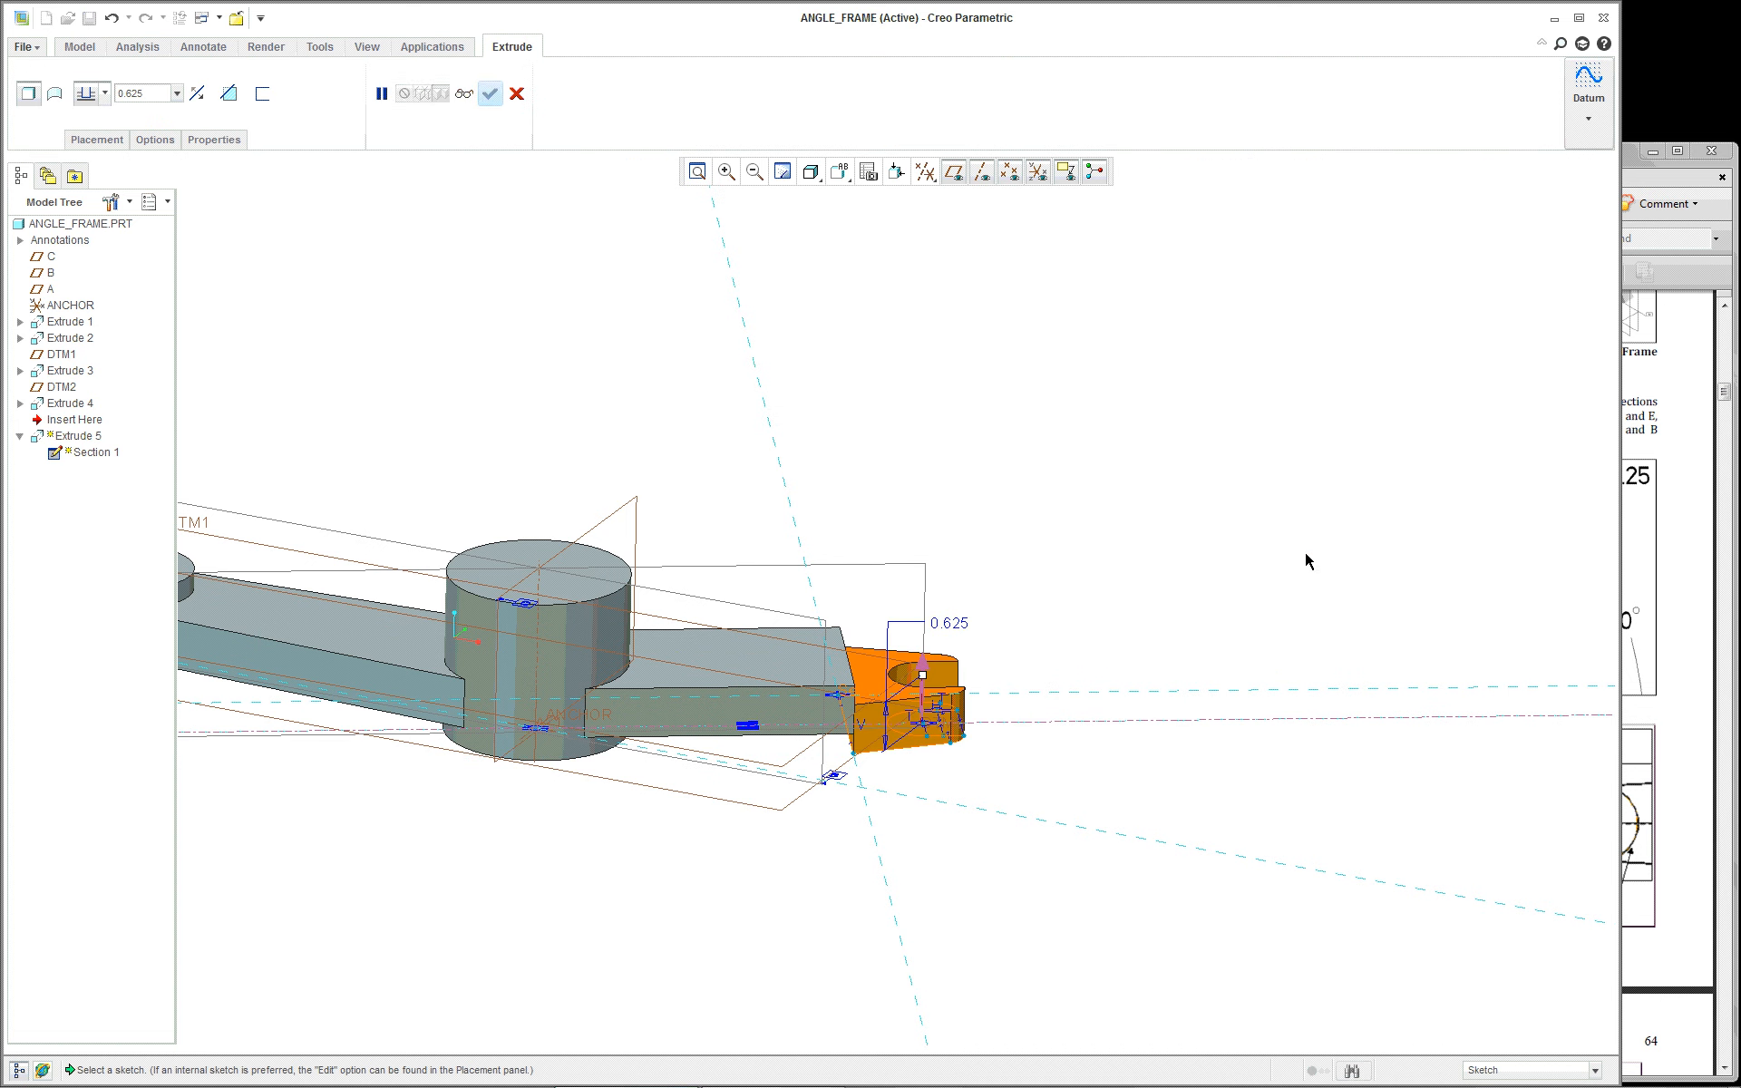
scroll(1059, 634, "down", 2)
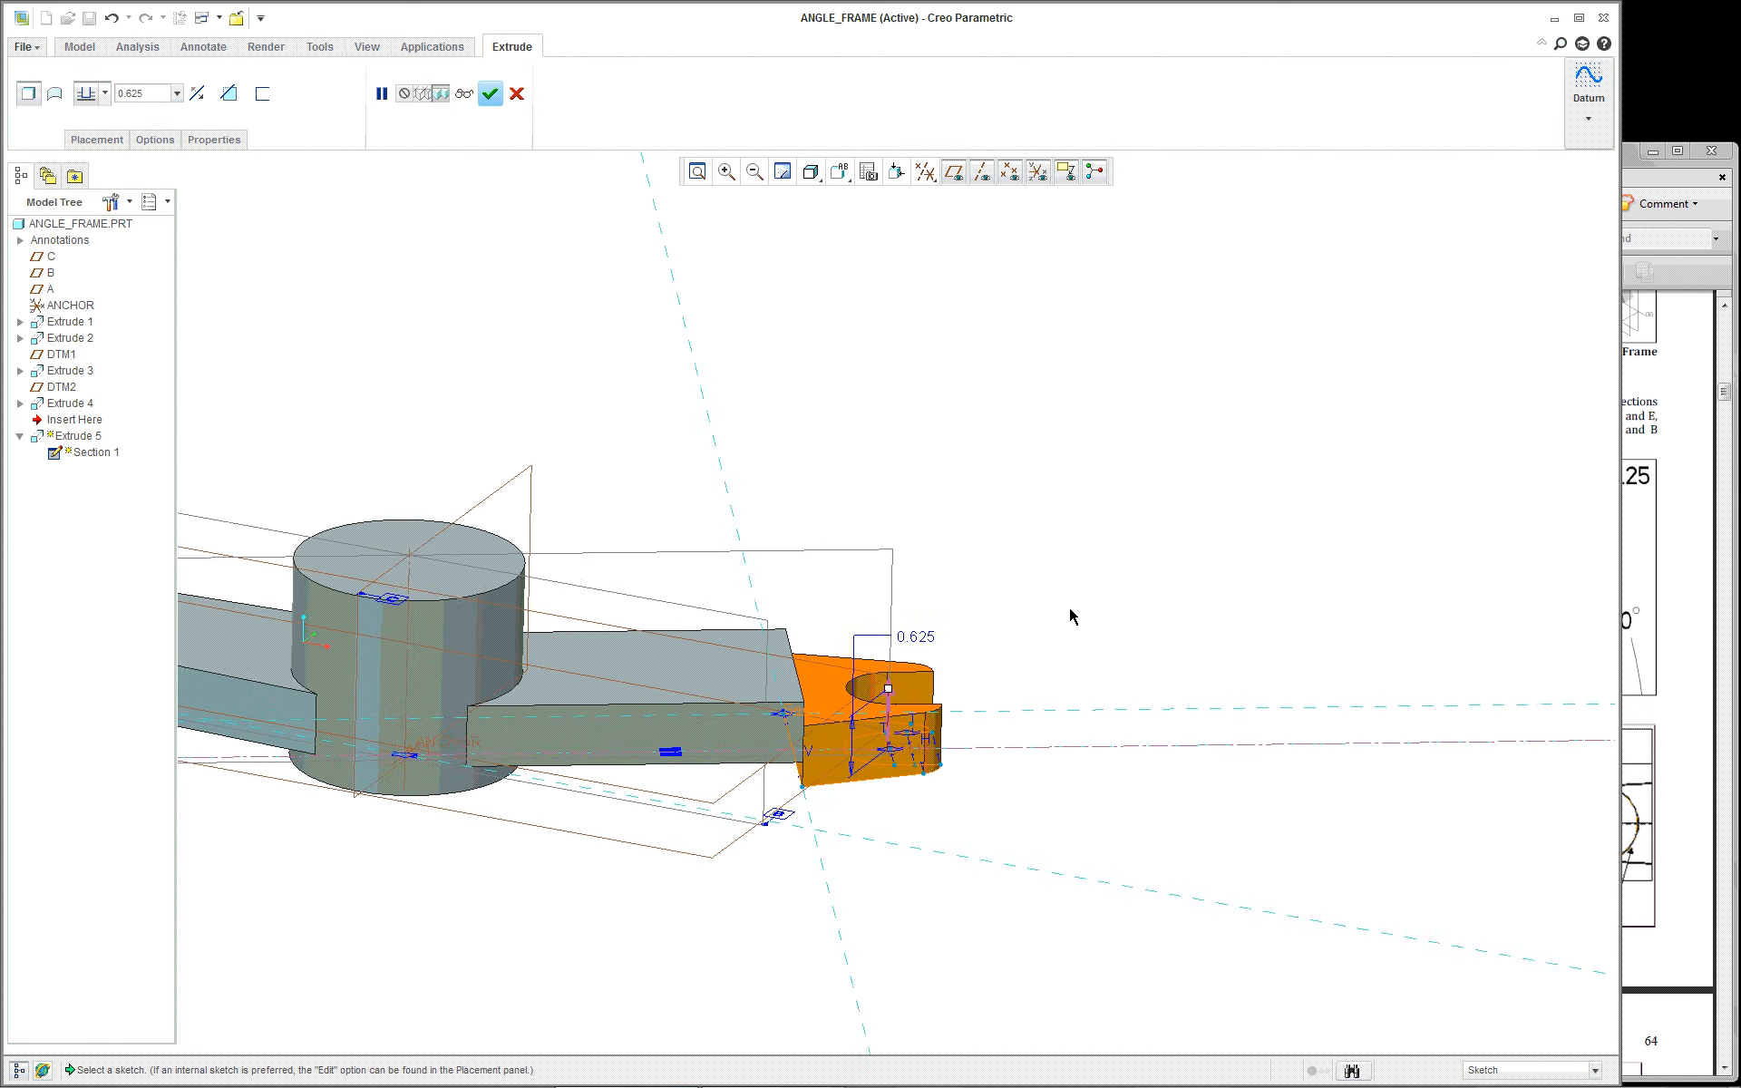
middle_click_drag(1071, 614, 1037, 630)
scroll(1037, 629, "up", 1)
scroll(1038, 629, "down", 2)
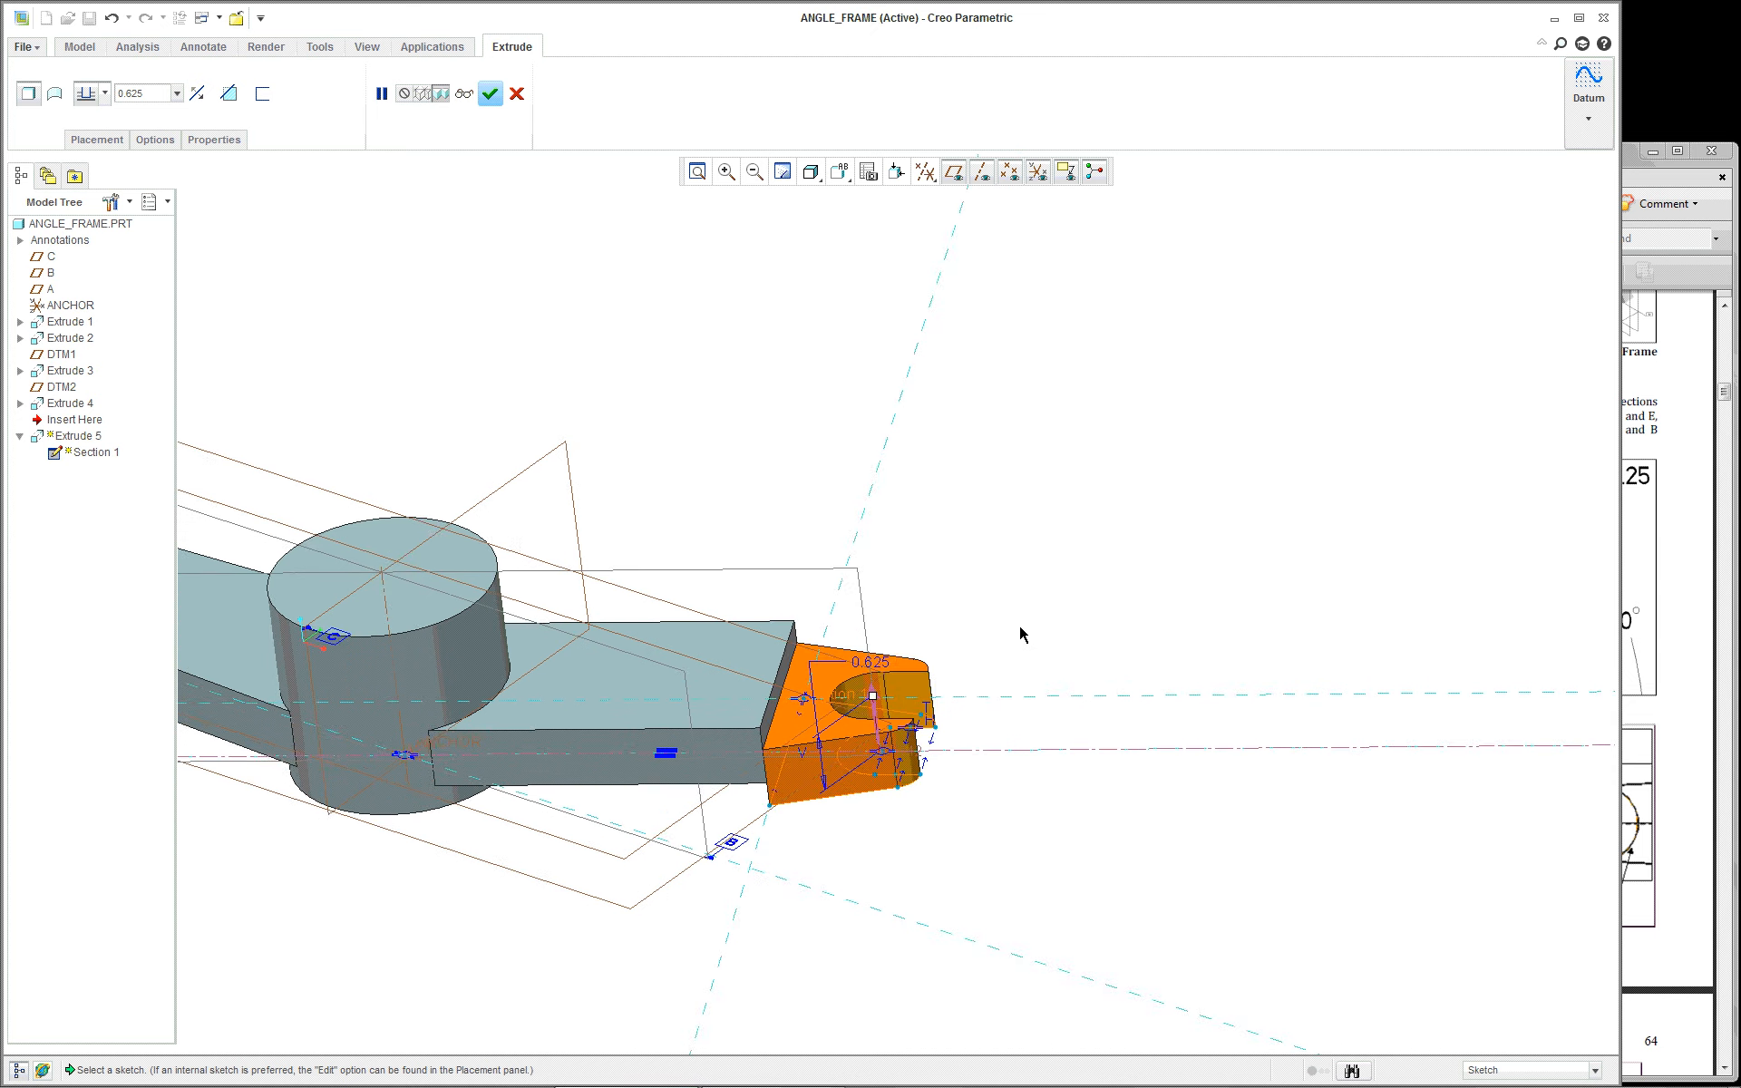
middle_click(1014, 621)
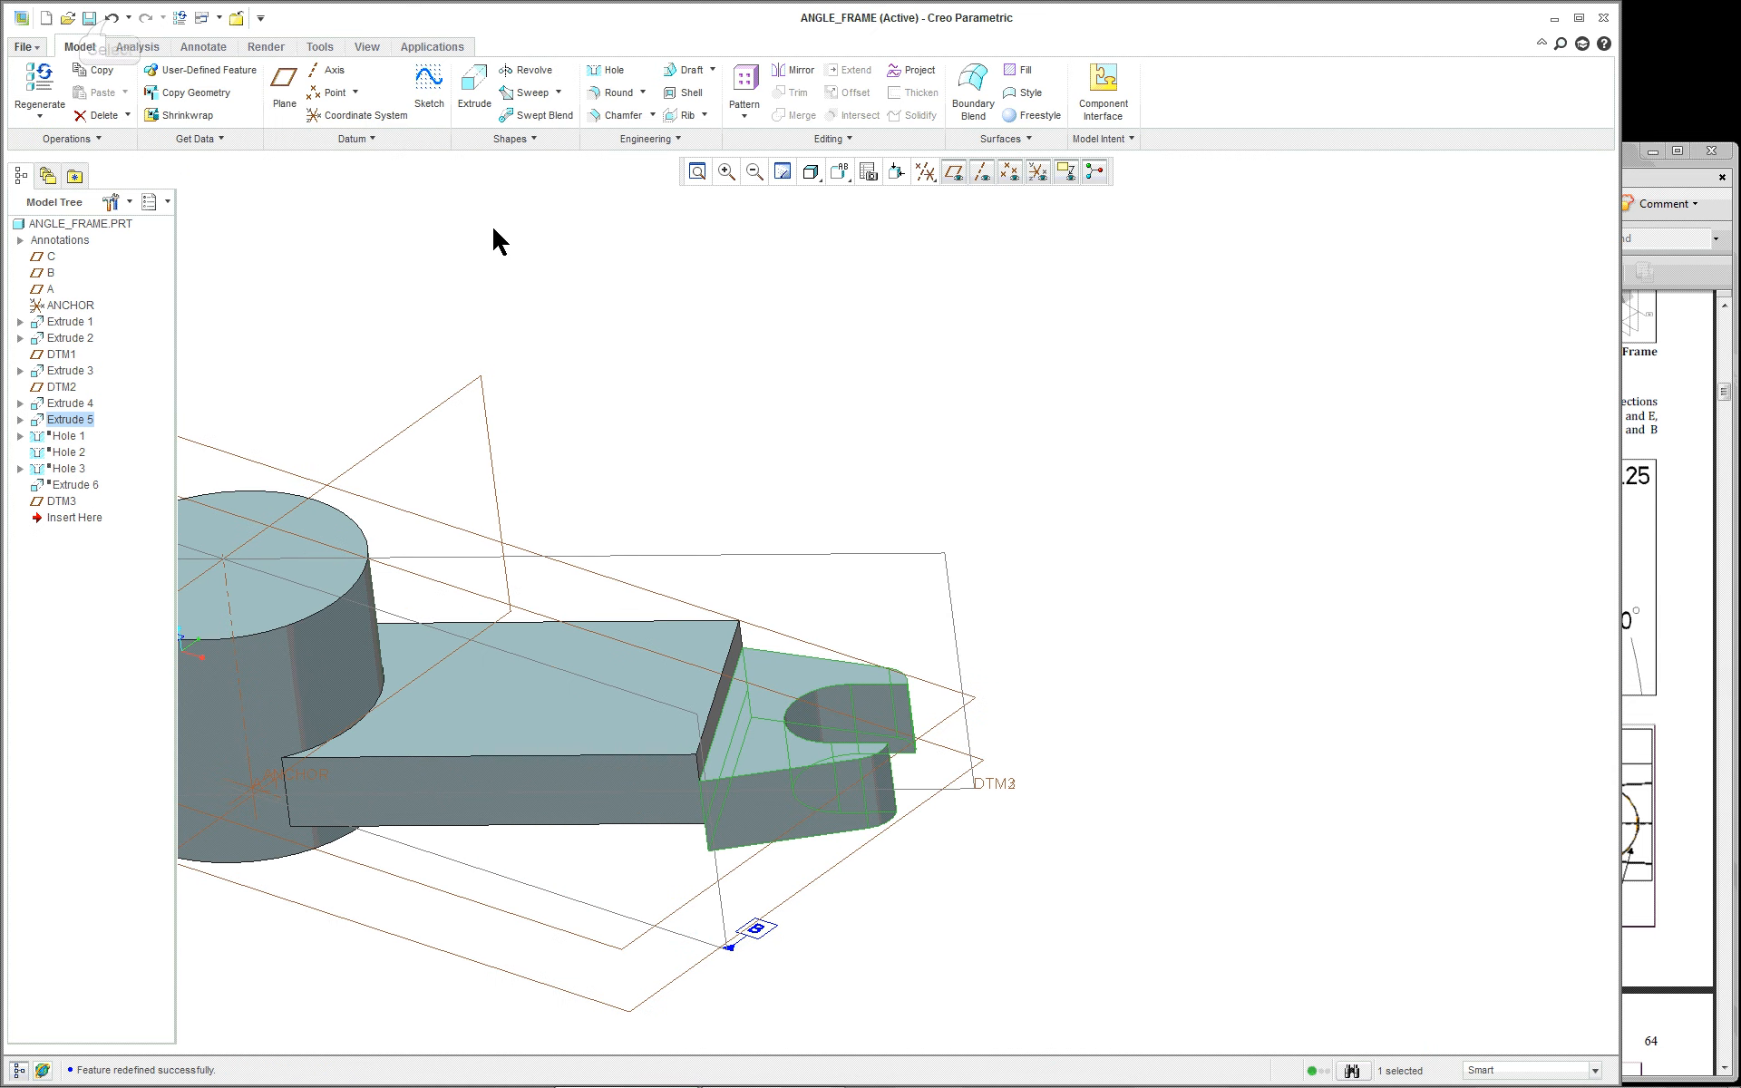
Step: Undo the last redefinition of the forked-end feature Extrude 5
left_click(110, 18)
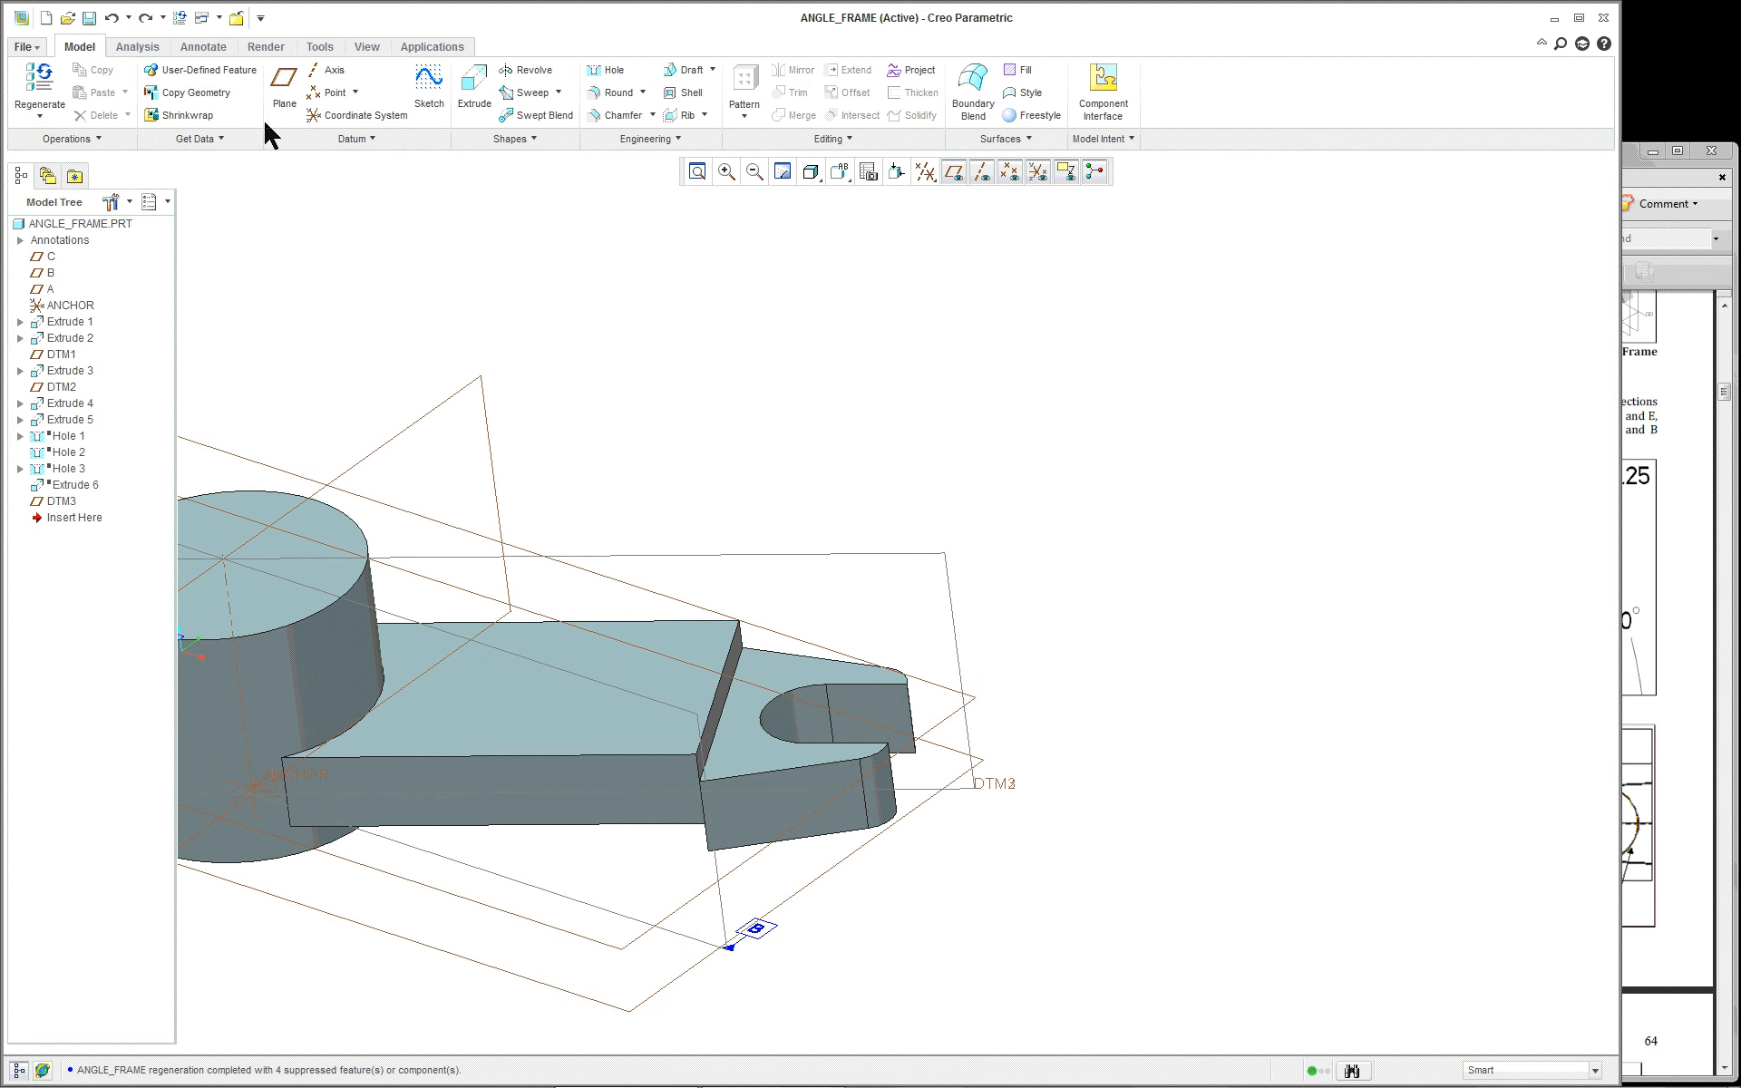
scroll(785, 408, "up", 2)
scroll(770, 440, "up", 2)
scroll(584, 408, "down", 4)
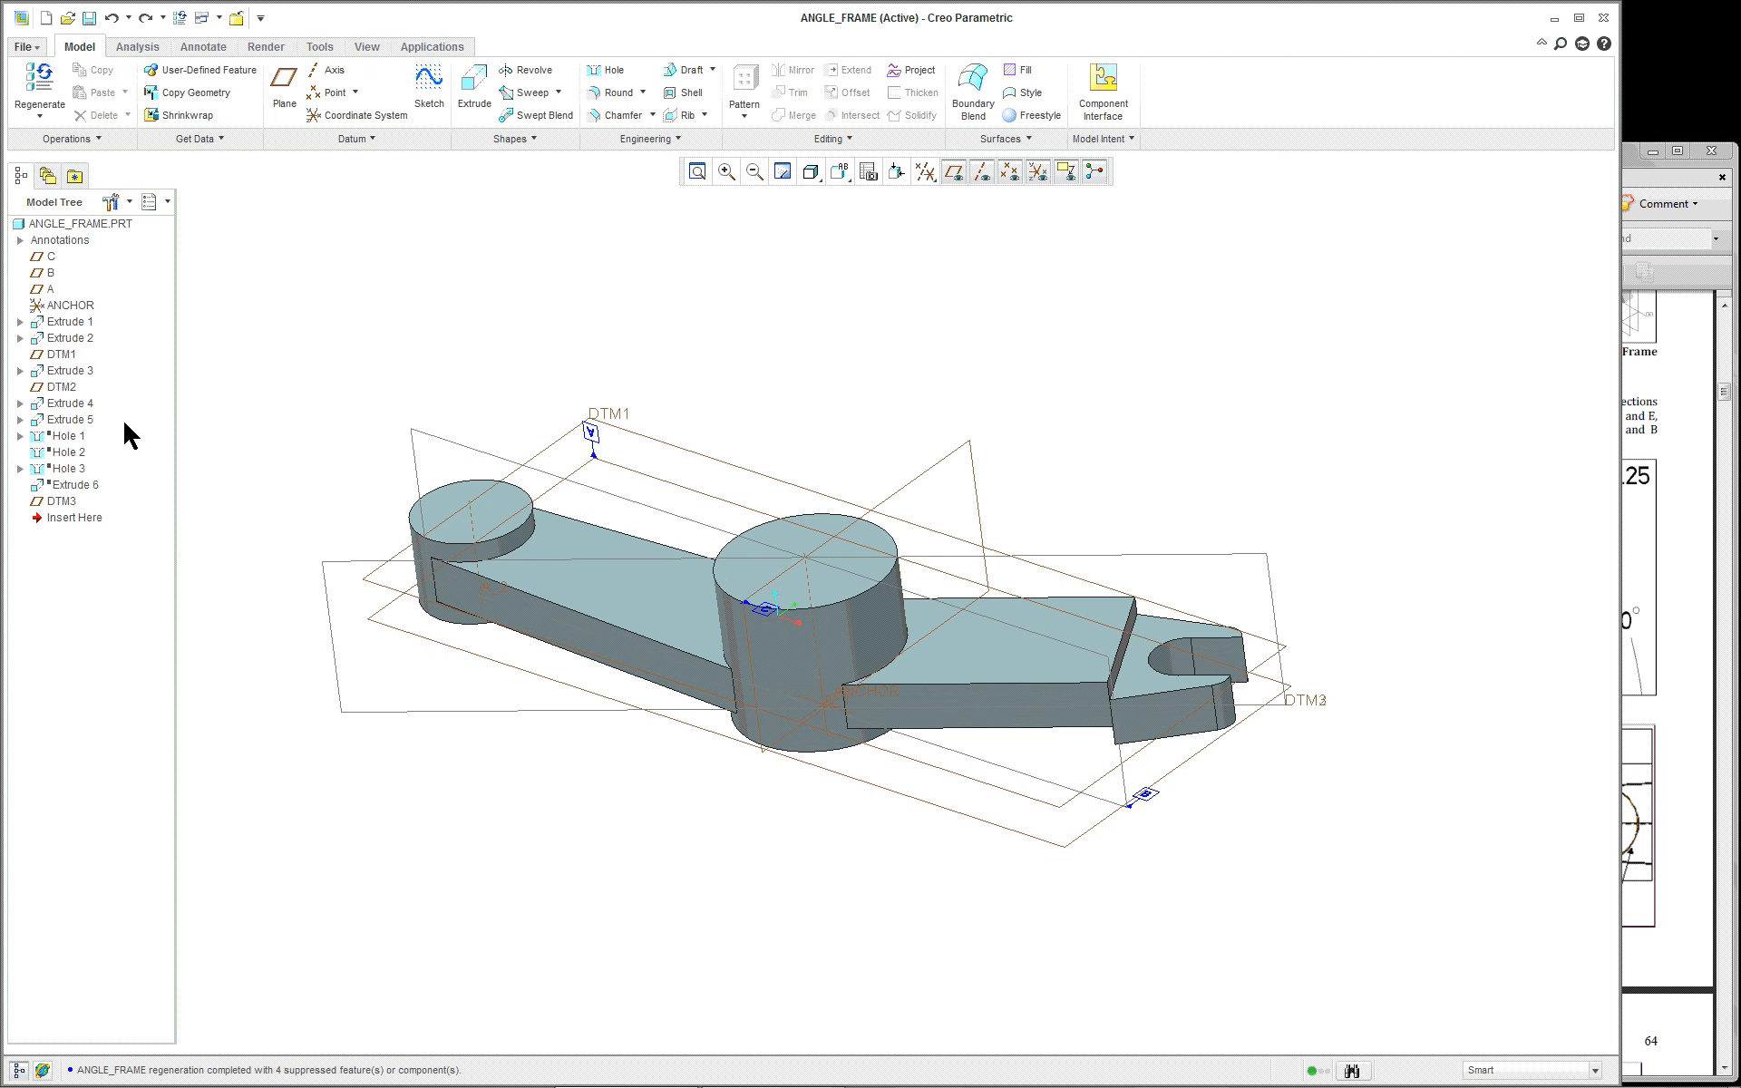
Step: Resume Hole 1 in the central boss and open its definition to show the countersink shape settings
right_click(68, 438)
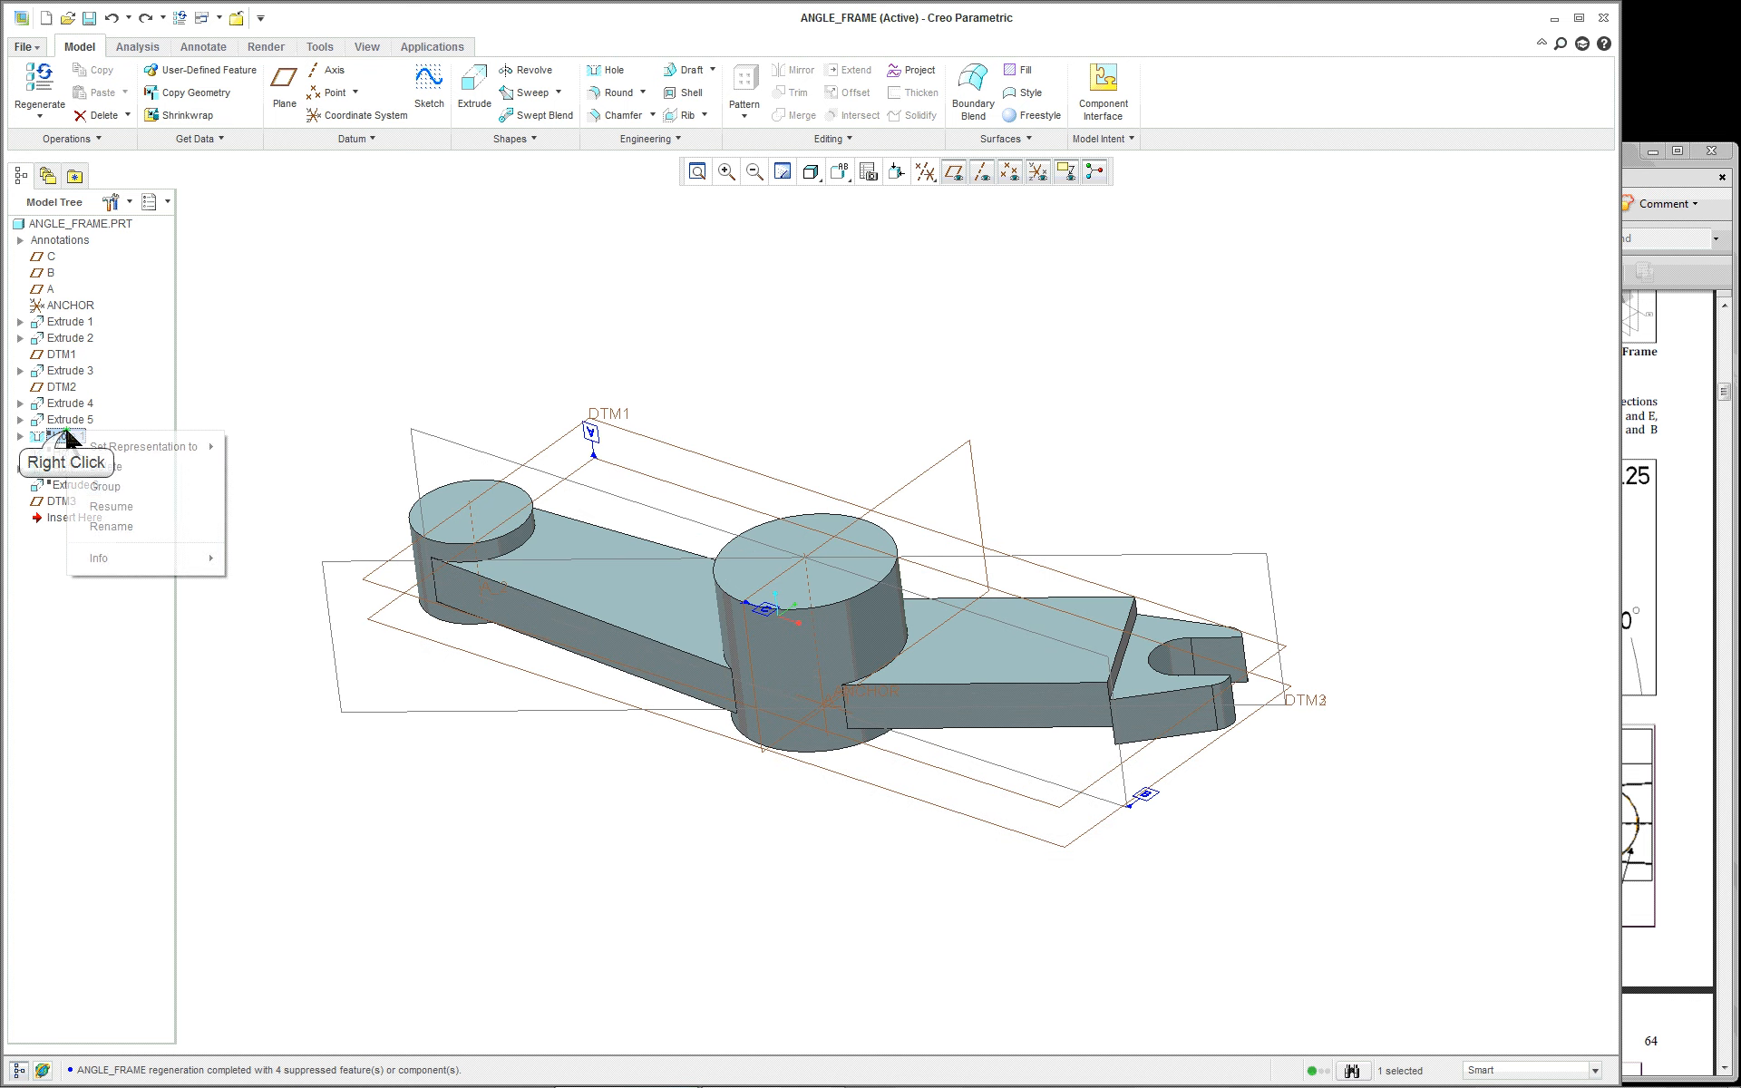
left_click(111, 506)
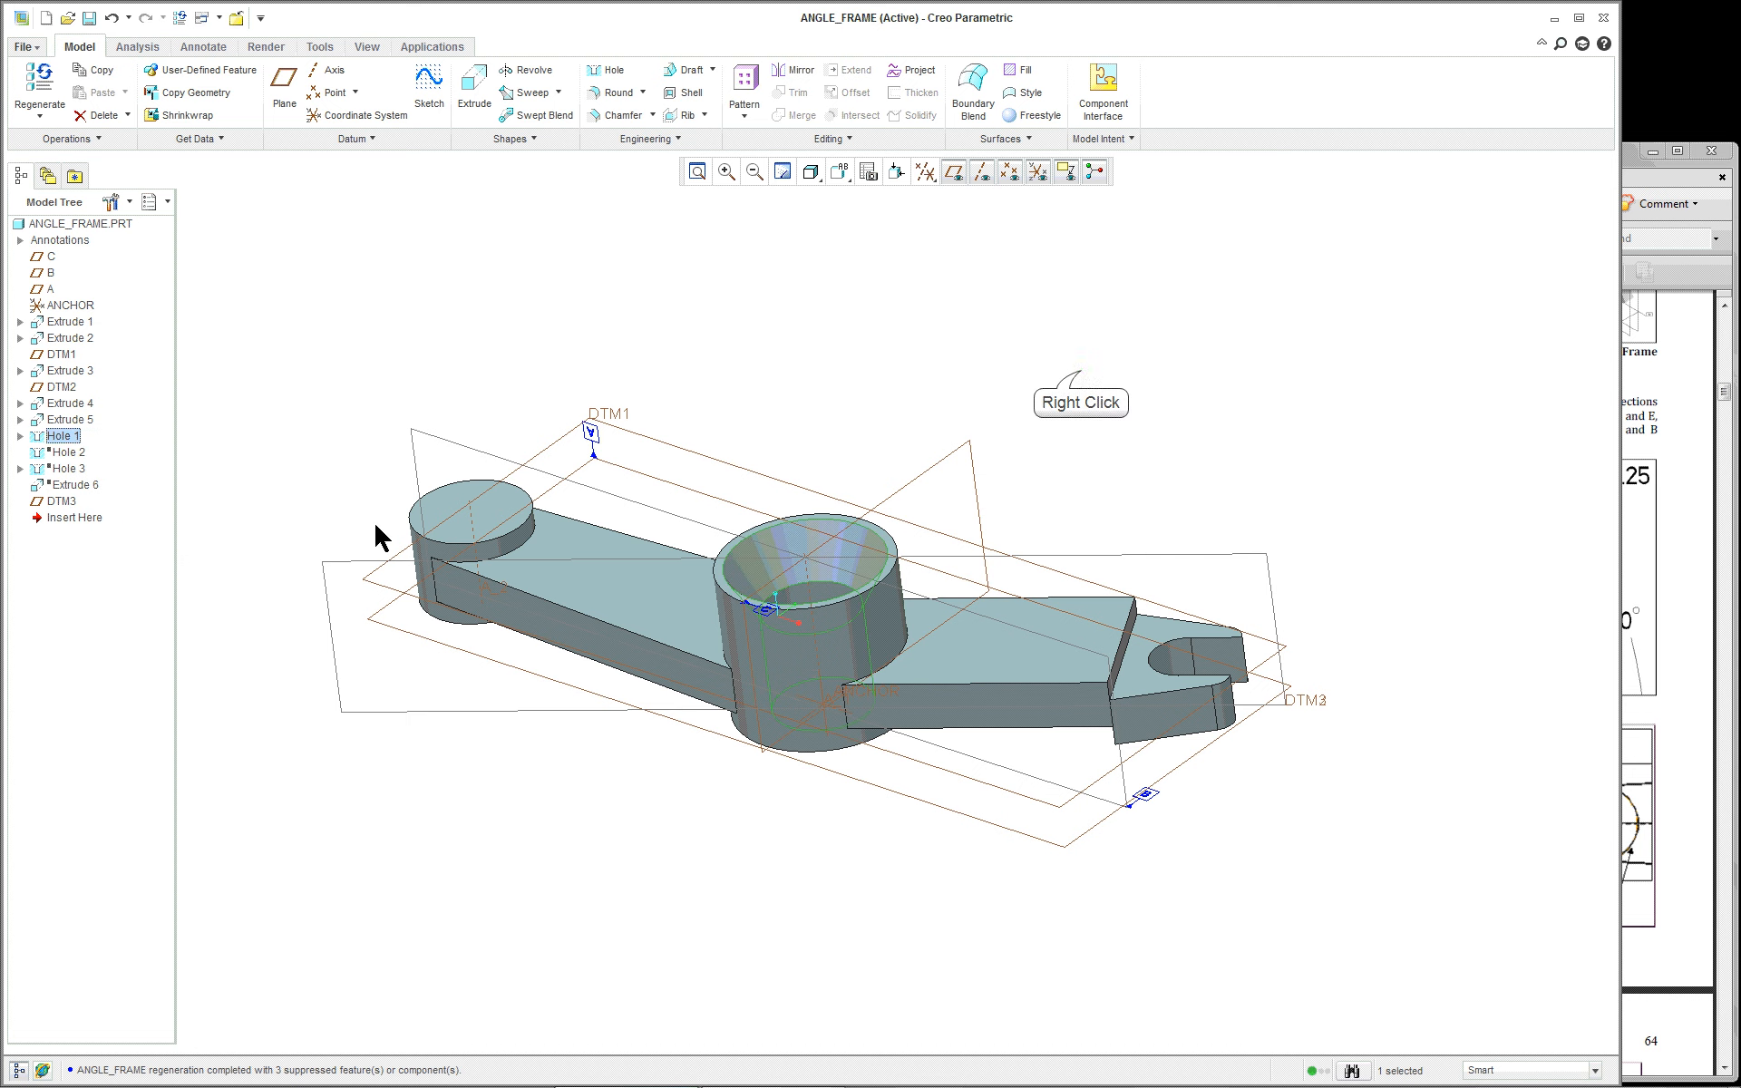
right_click(1084, 378)
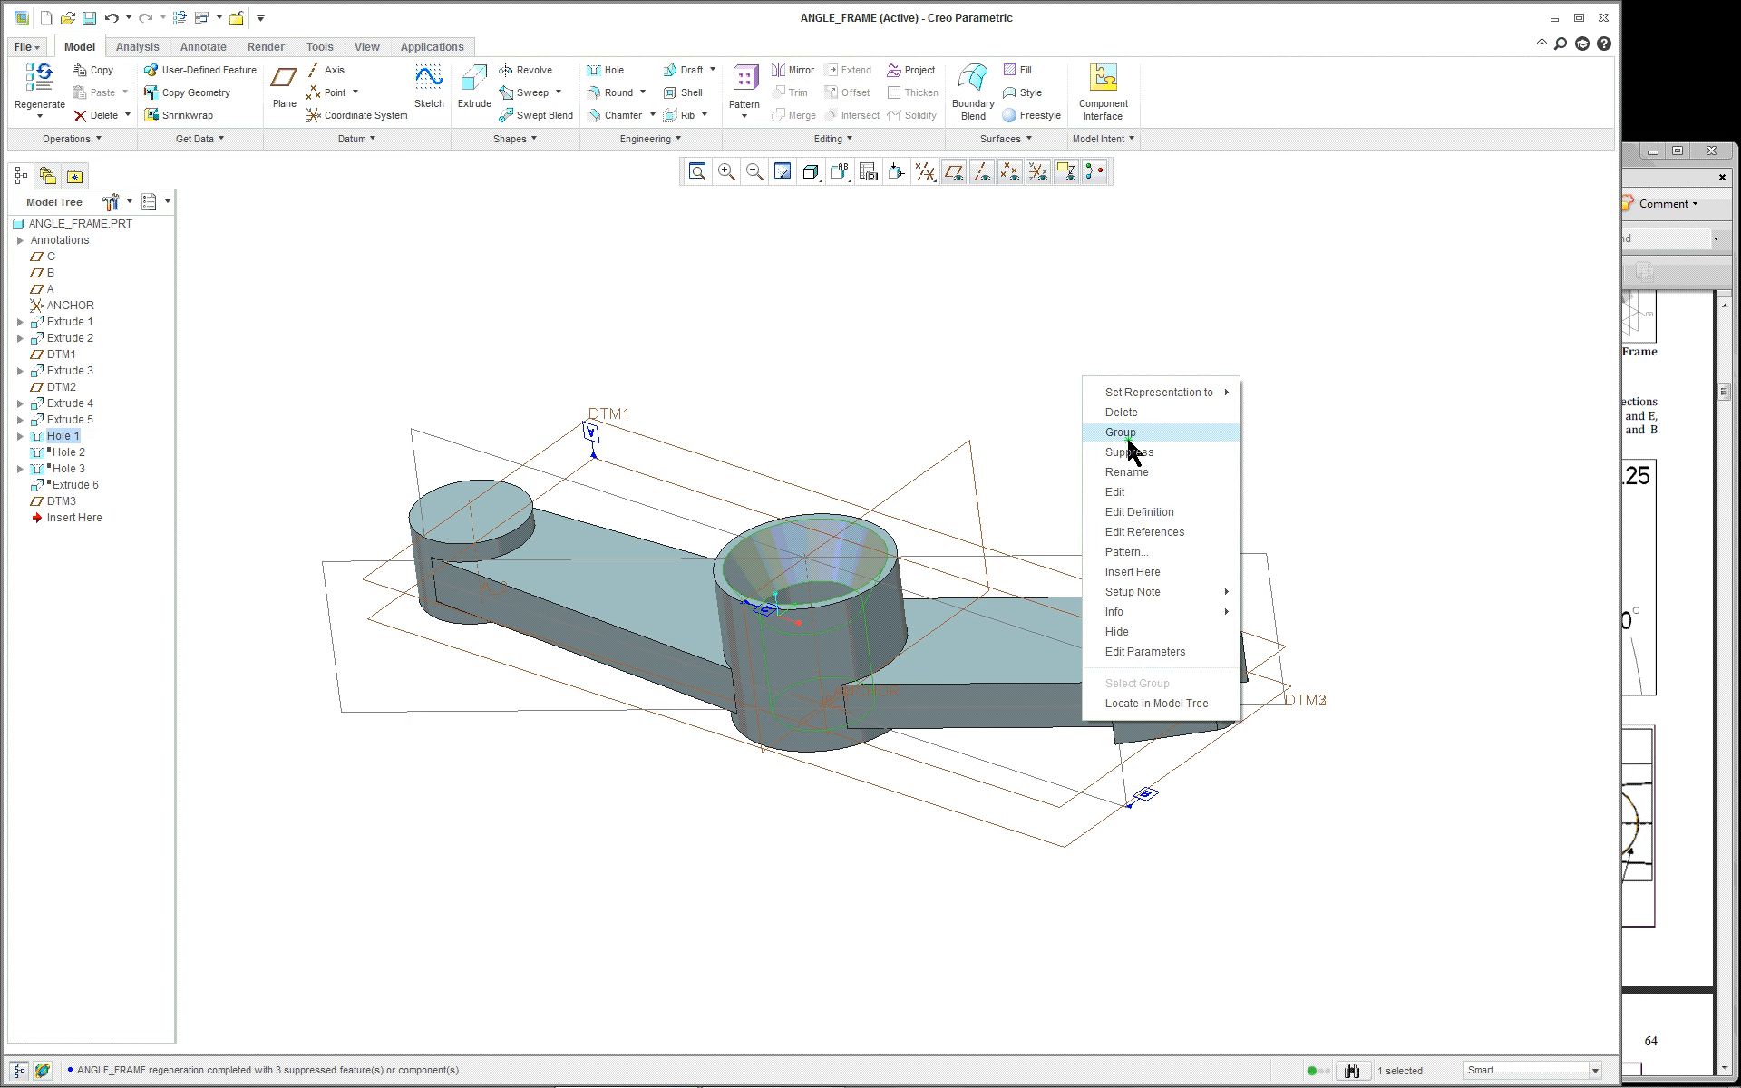
left_click(1155, 511)
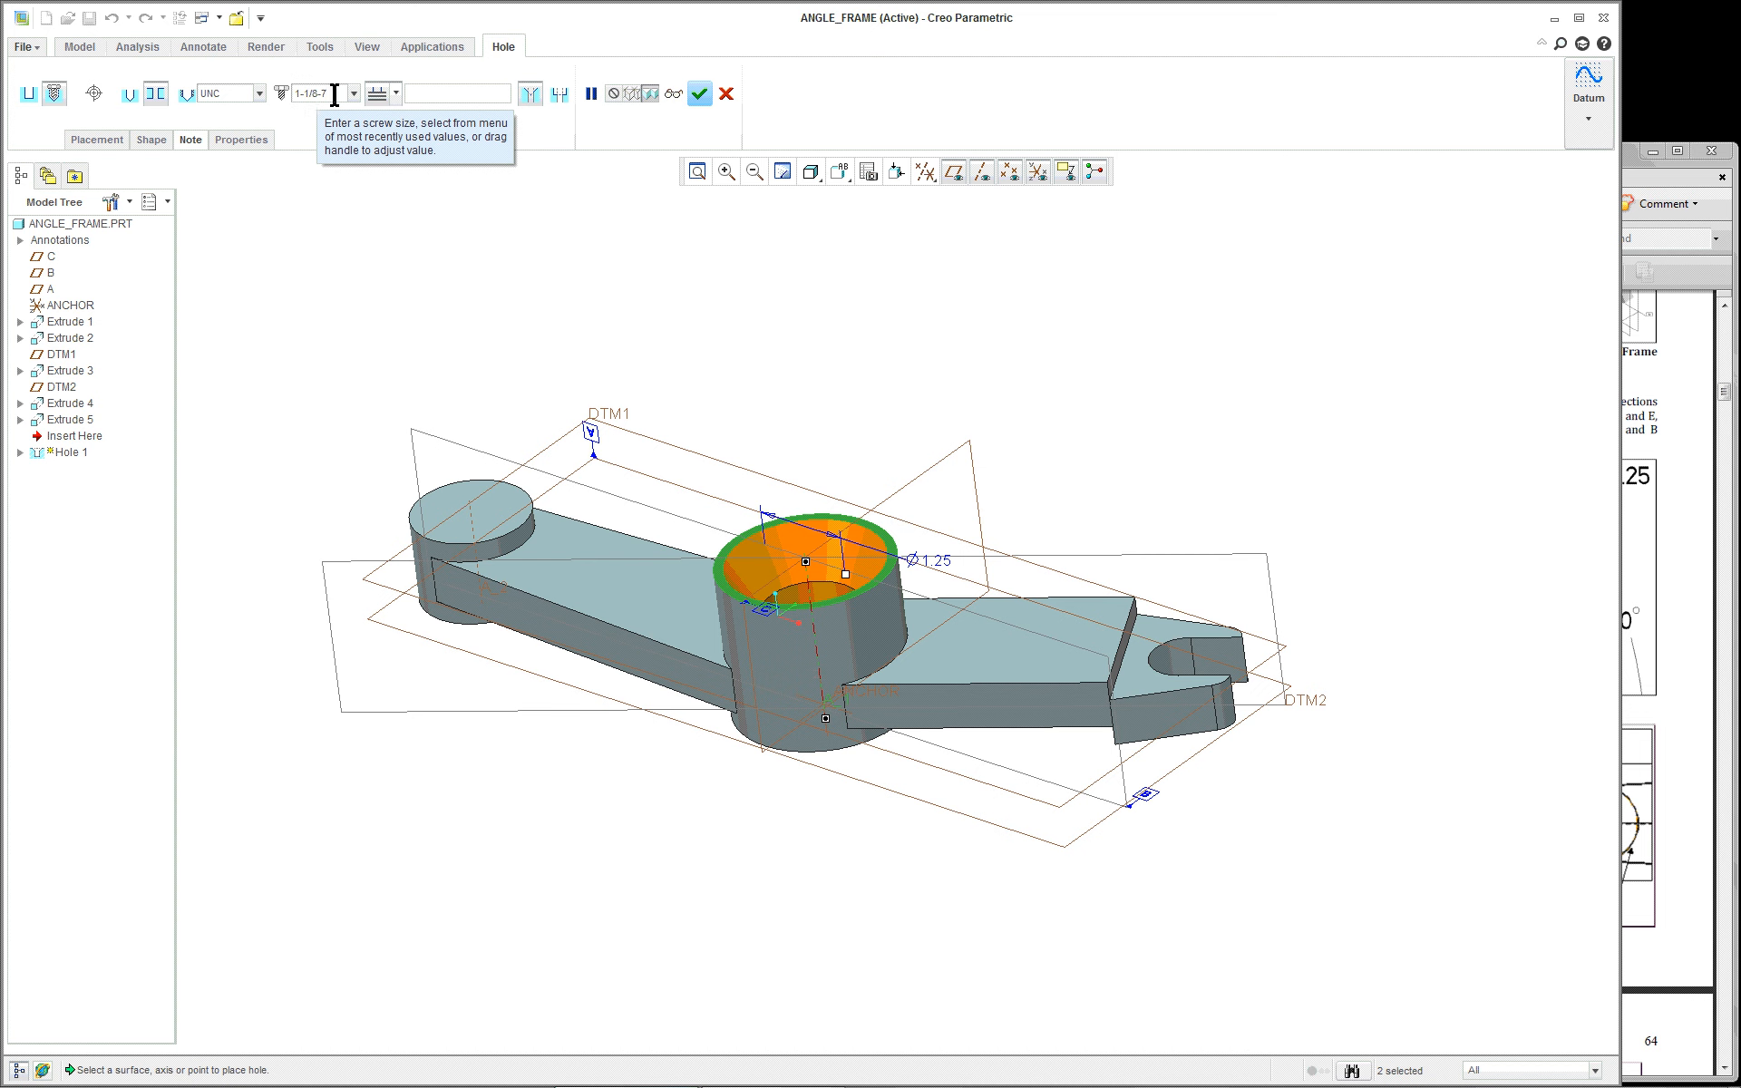
left_click(530, 94)
left_click(153, 140)
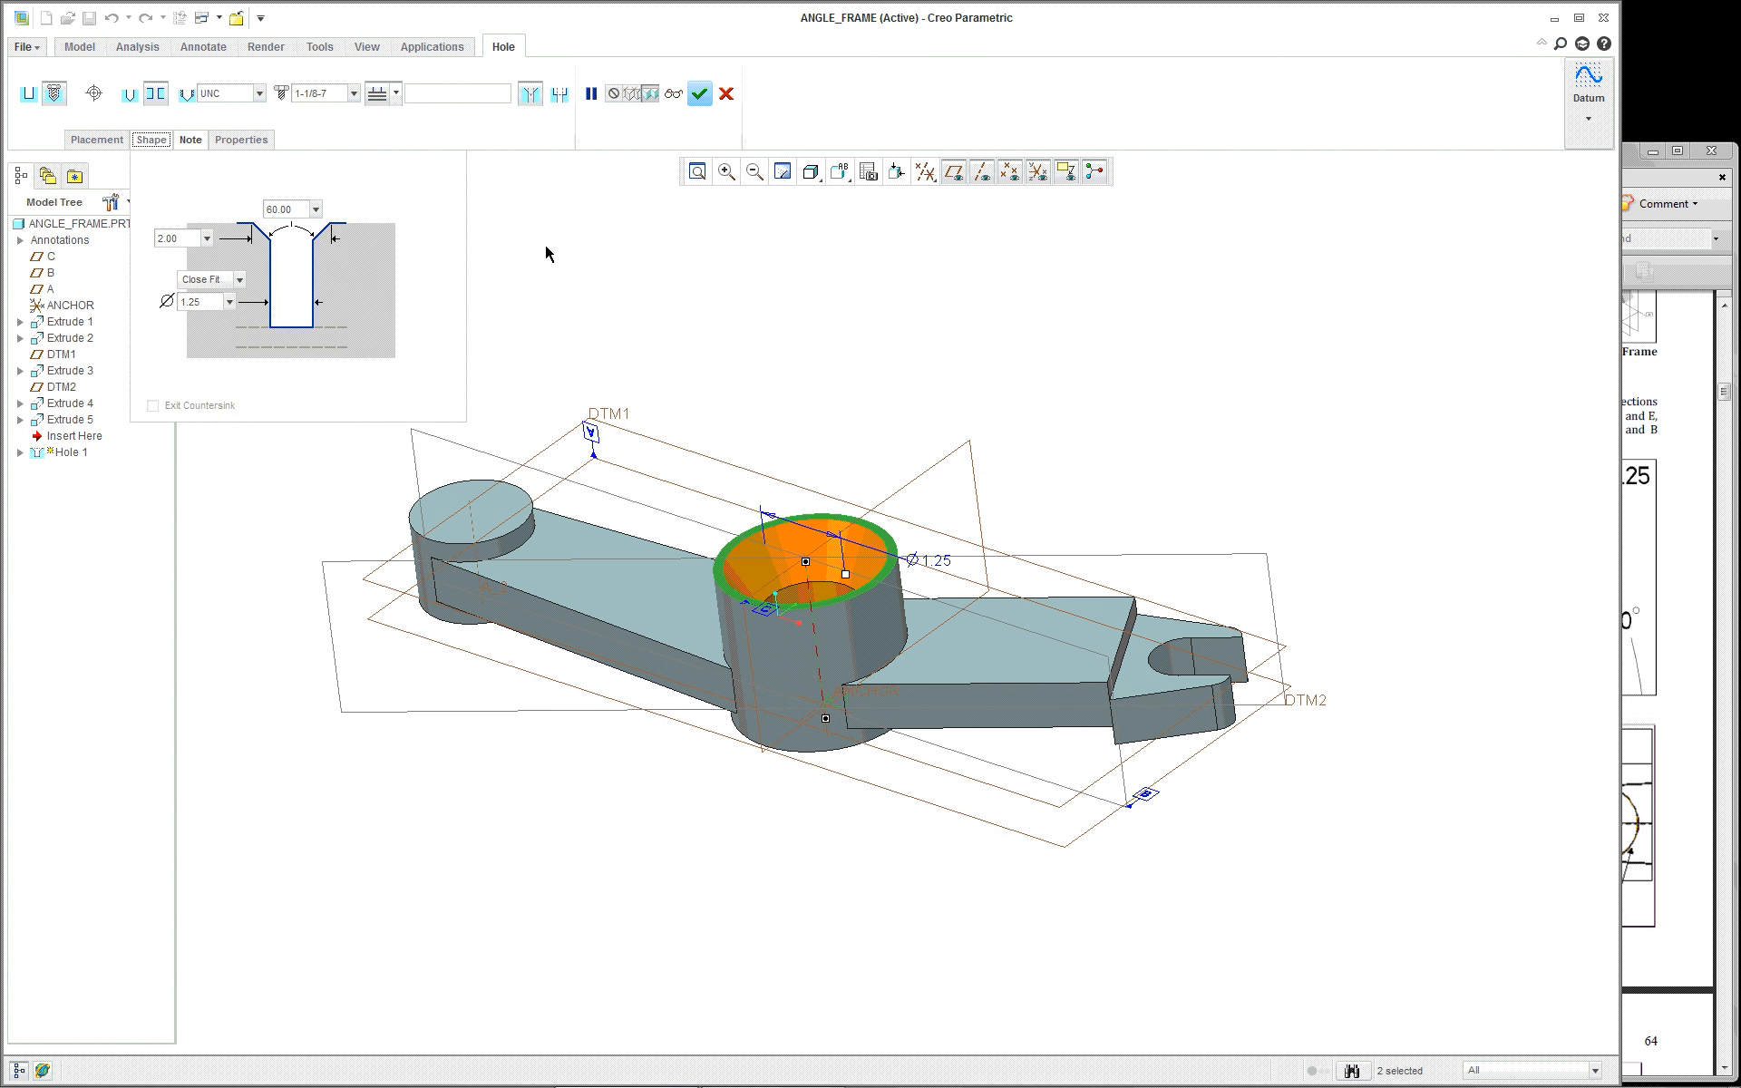
Step: Try the drill-through-all and drill-to-next depth options on Hole 1 and compare the resulting hole shapes
left_click(394, 94)
left_click(386, 157)
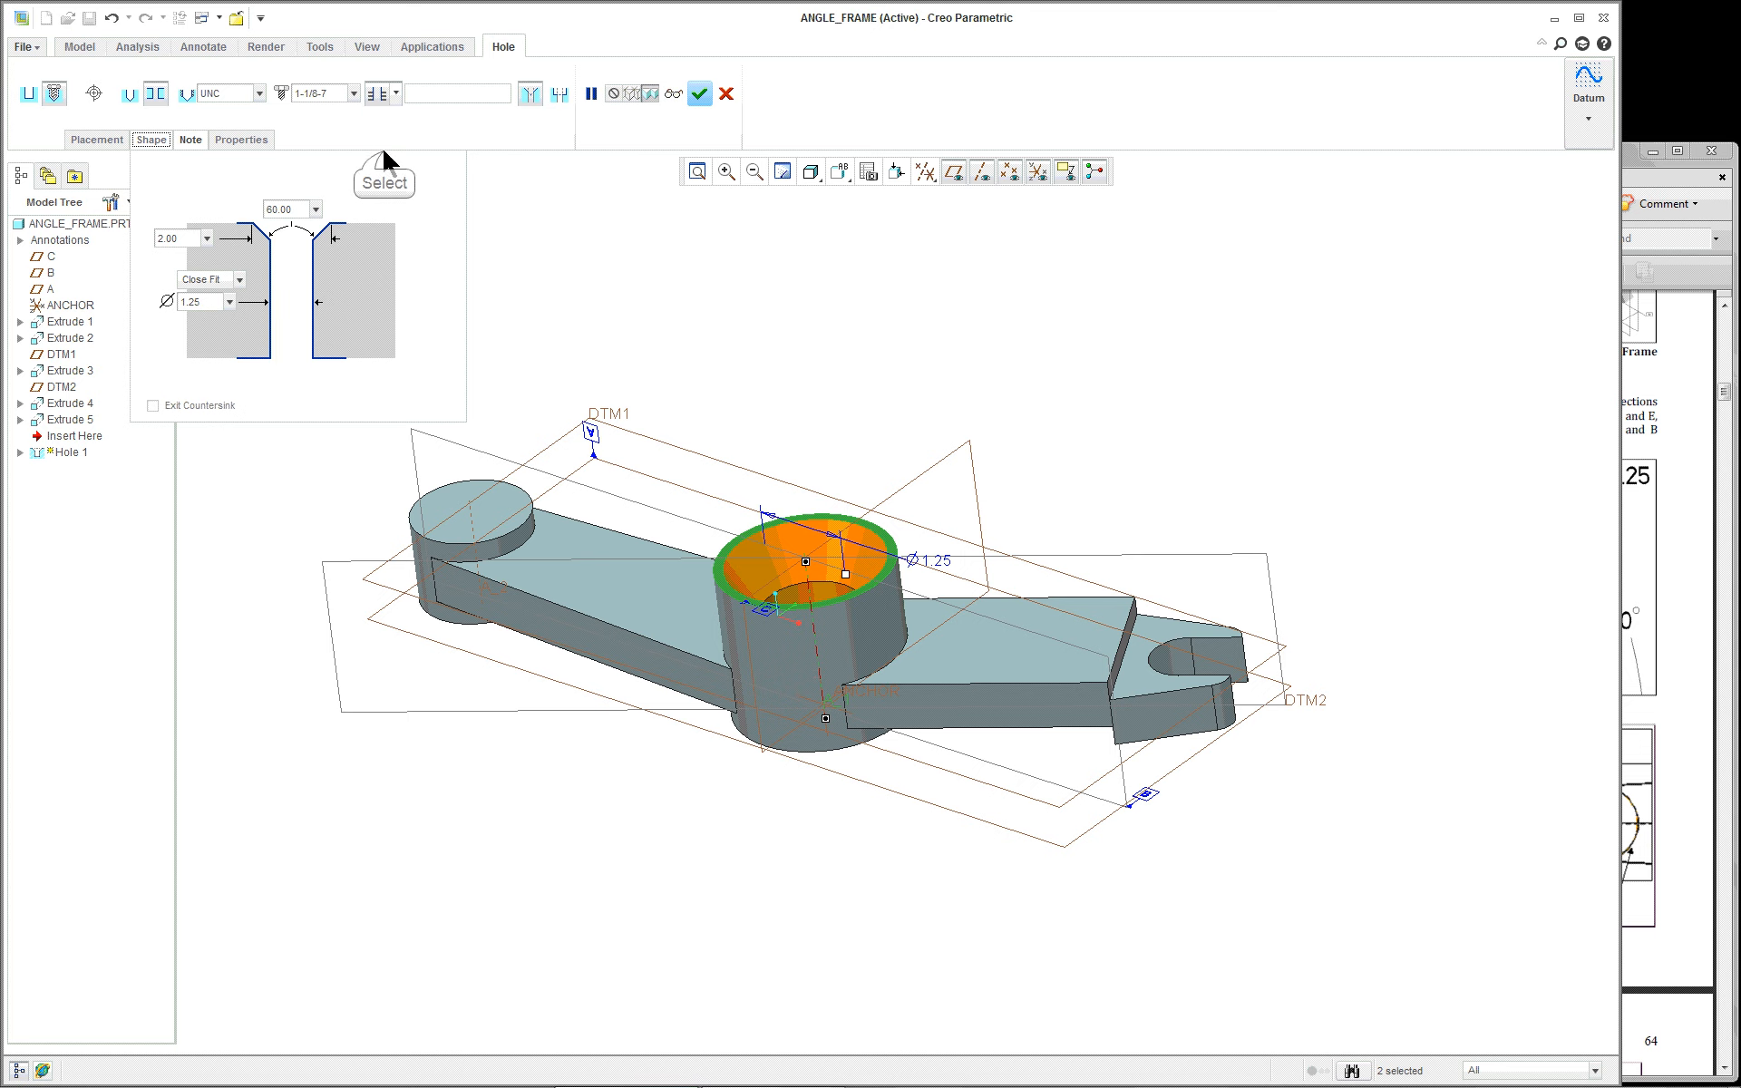
mouse_move(939, 479)
middle_mouse_down()
mouse_move(913, 327)
mouse_move(927, 473)
middle_mouse_up()
scroll(929, 481, "up", 1)
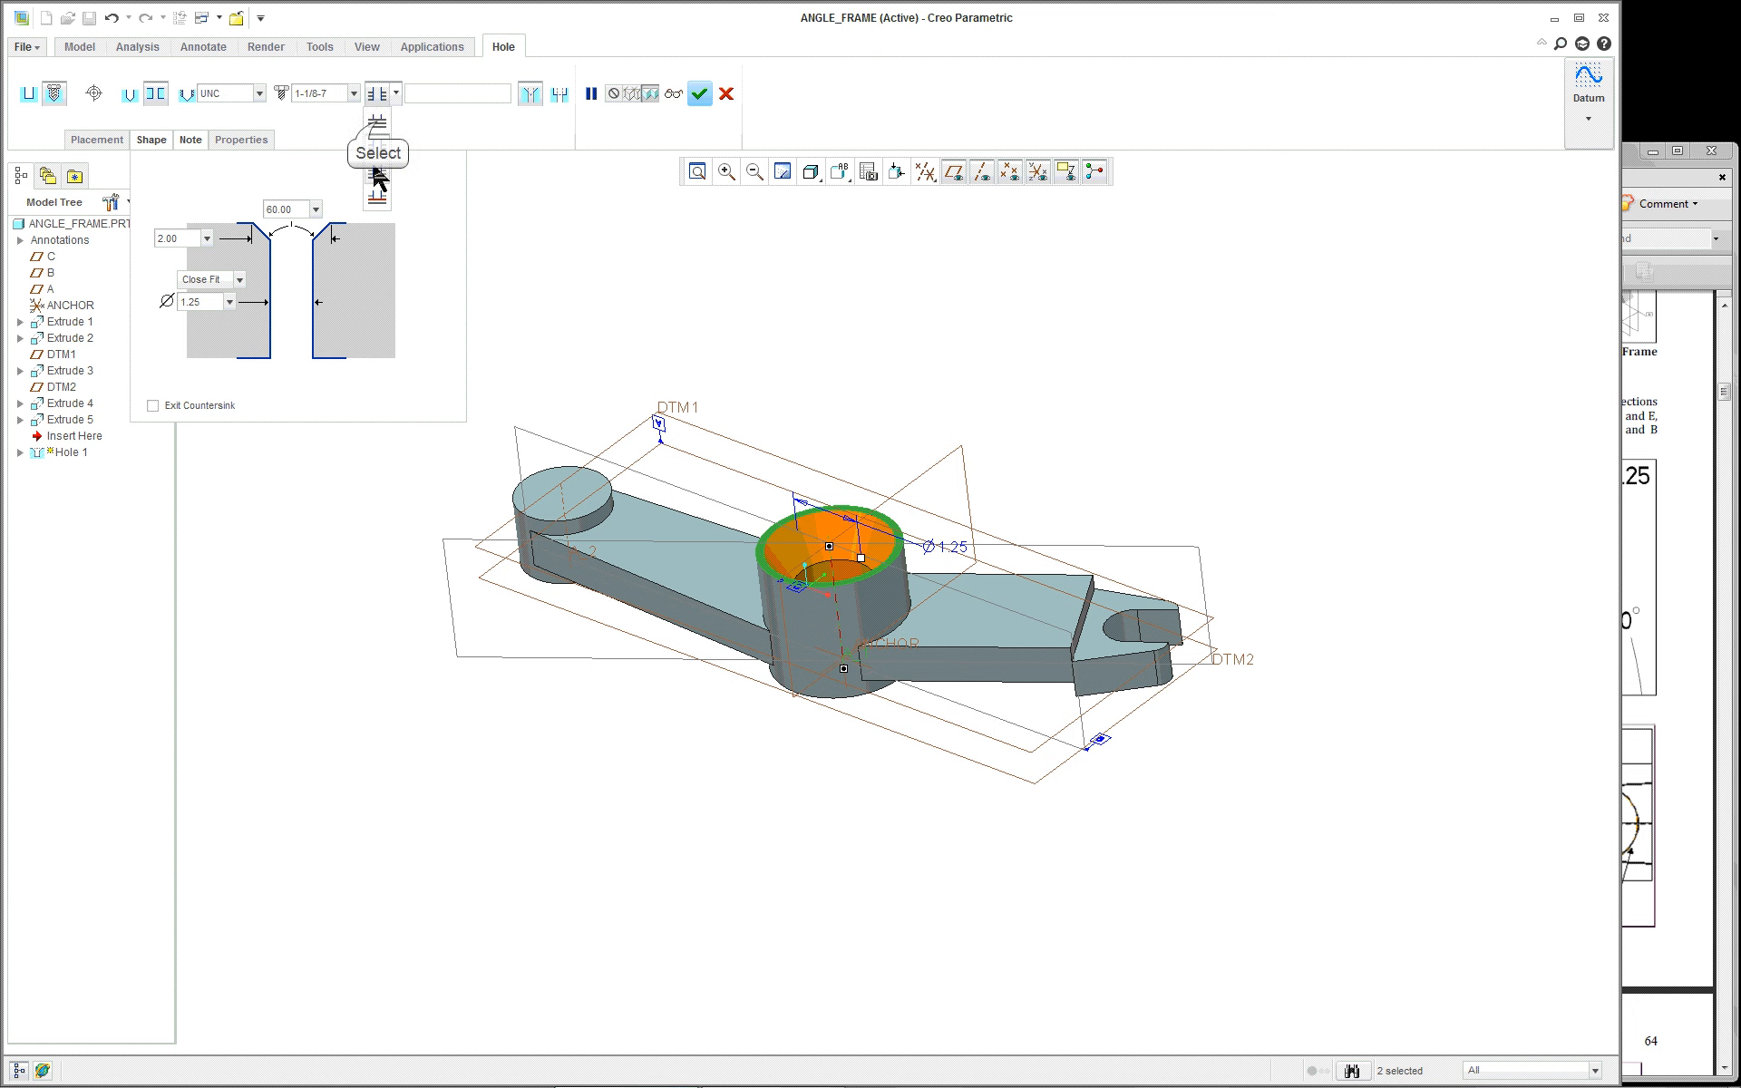
left_click(376, 130)
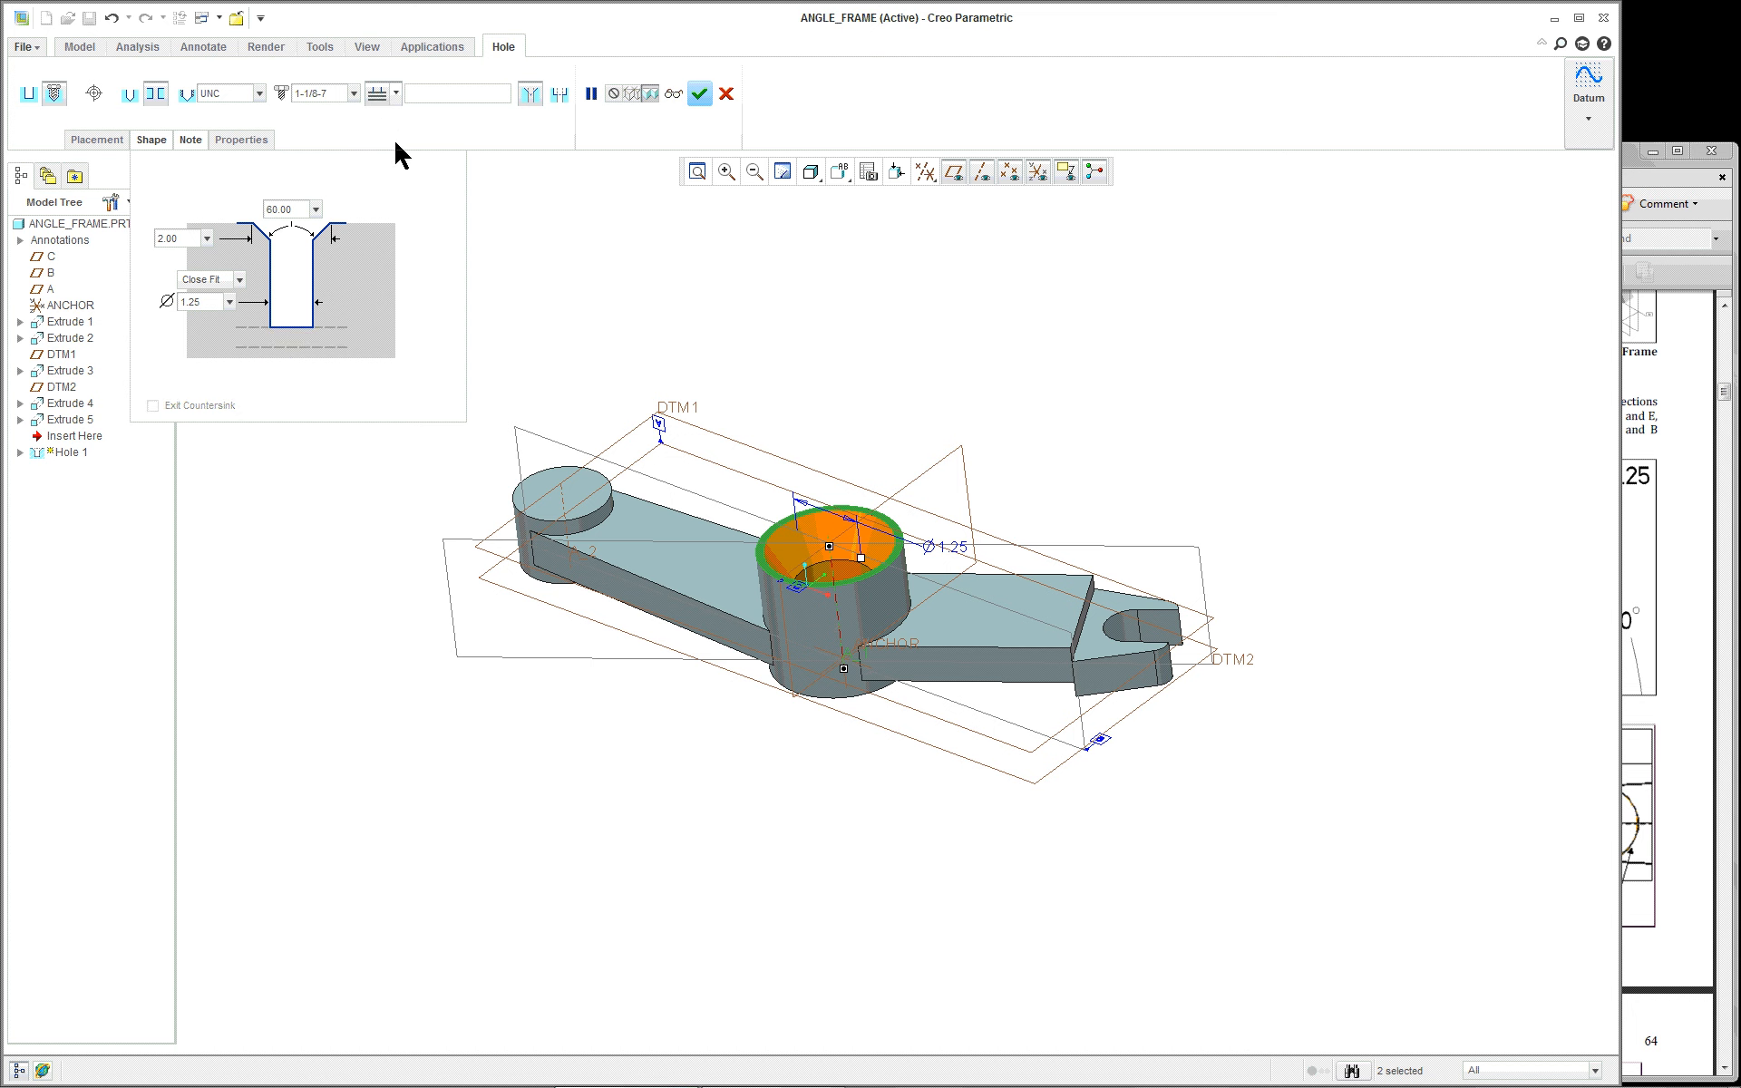
mouse_move(939, 553)
middle_mouse_down()
mouse_move(957, 426)
mouse_move(922, 526)
middle_mouse_up()
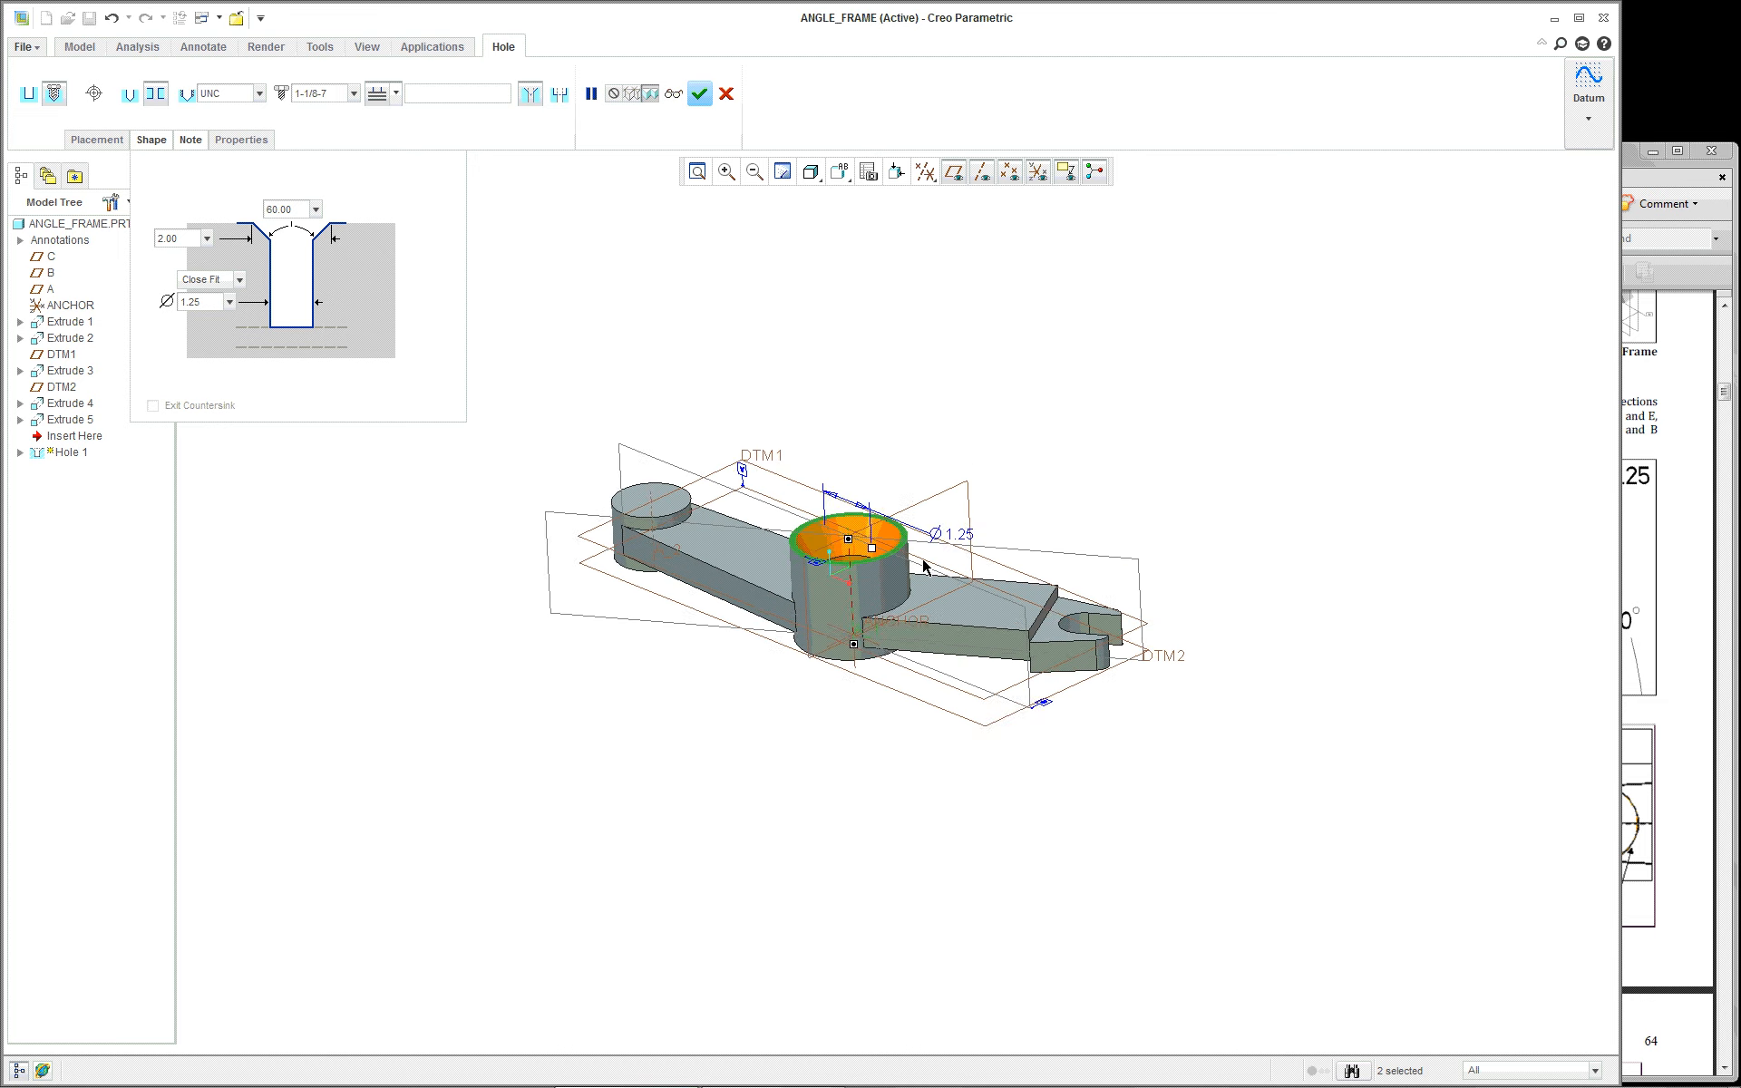
scroll(827, 659, "down", 2)
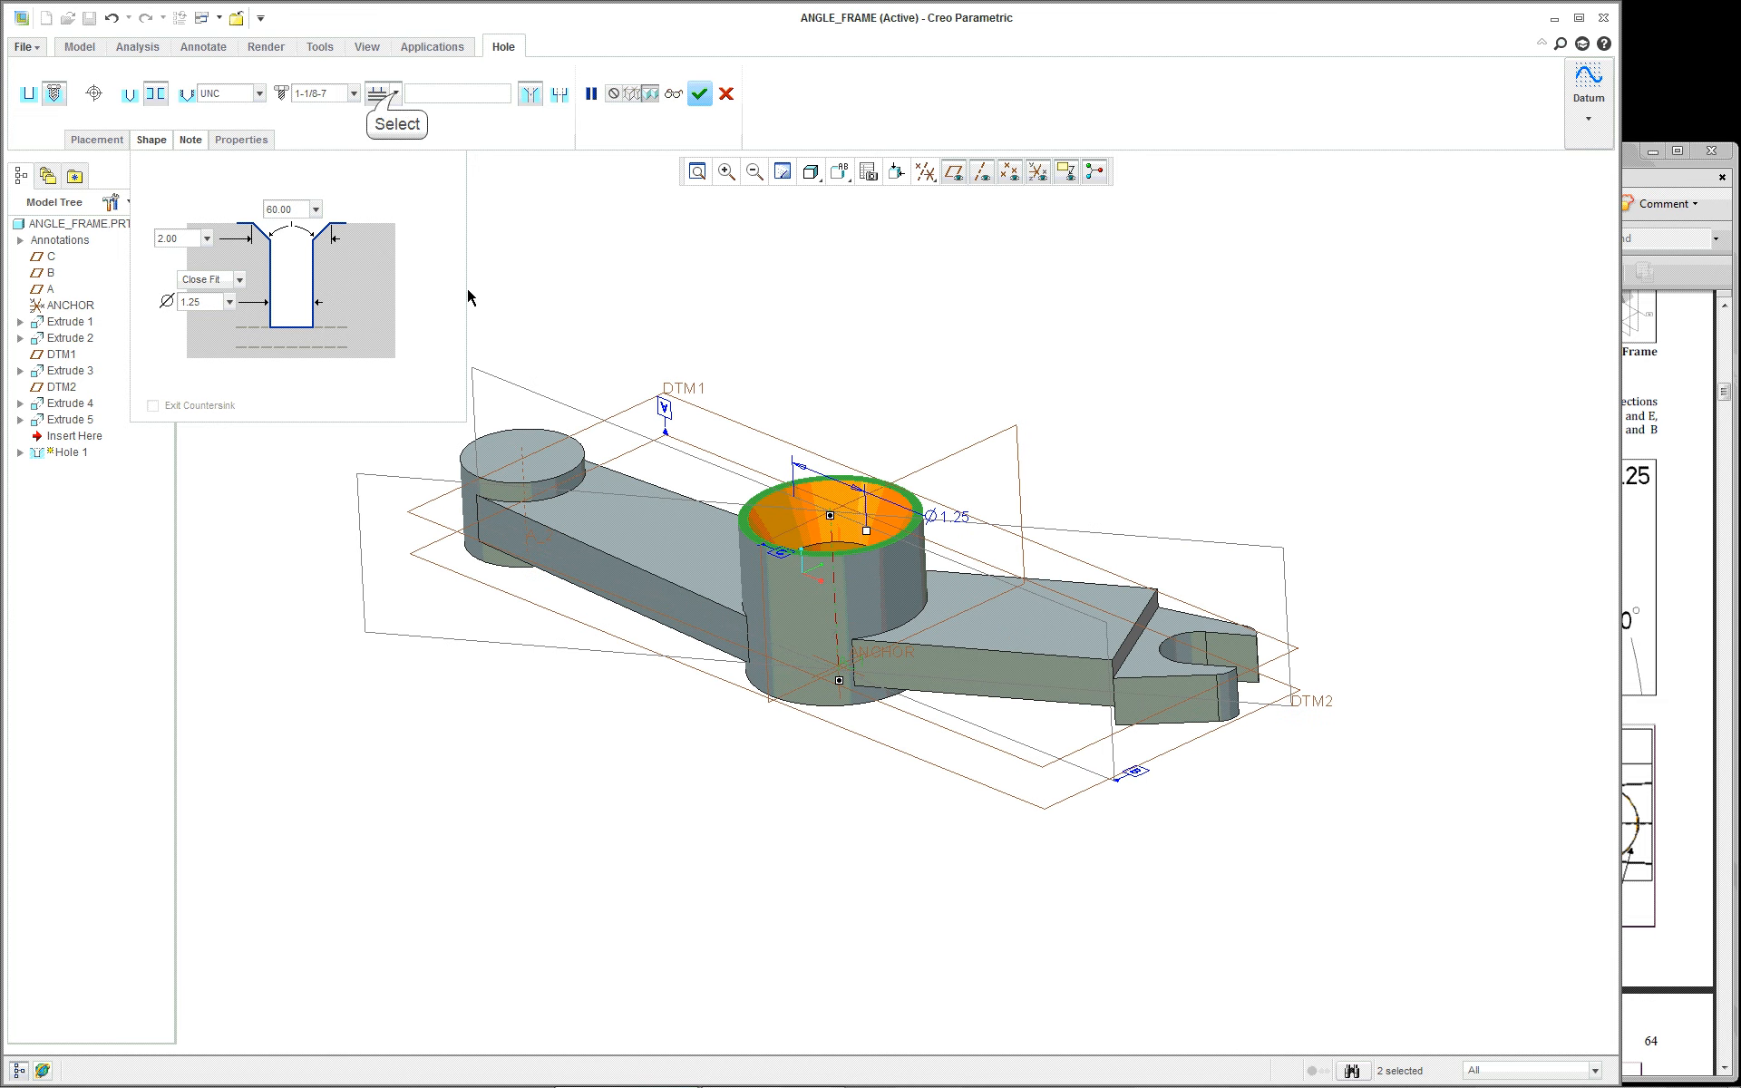
Step: Set Hole 1's depth to drill through all surfaces and complete its redefinition
left_click(396, 94)
left_click(378, 148)
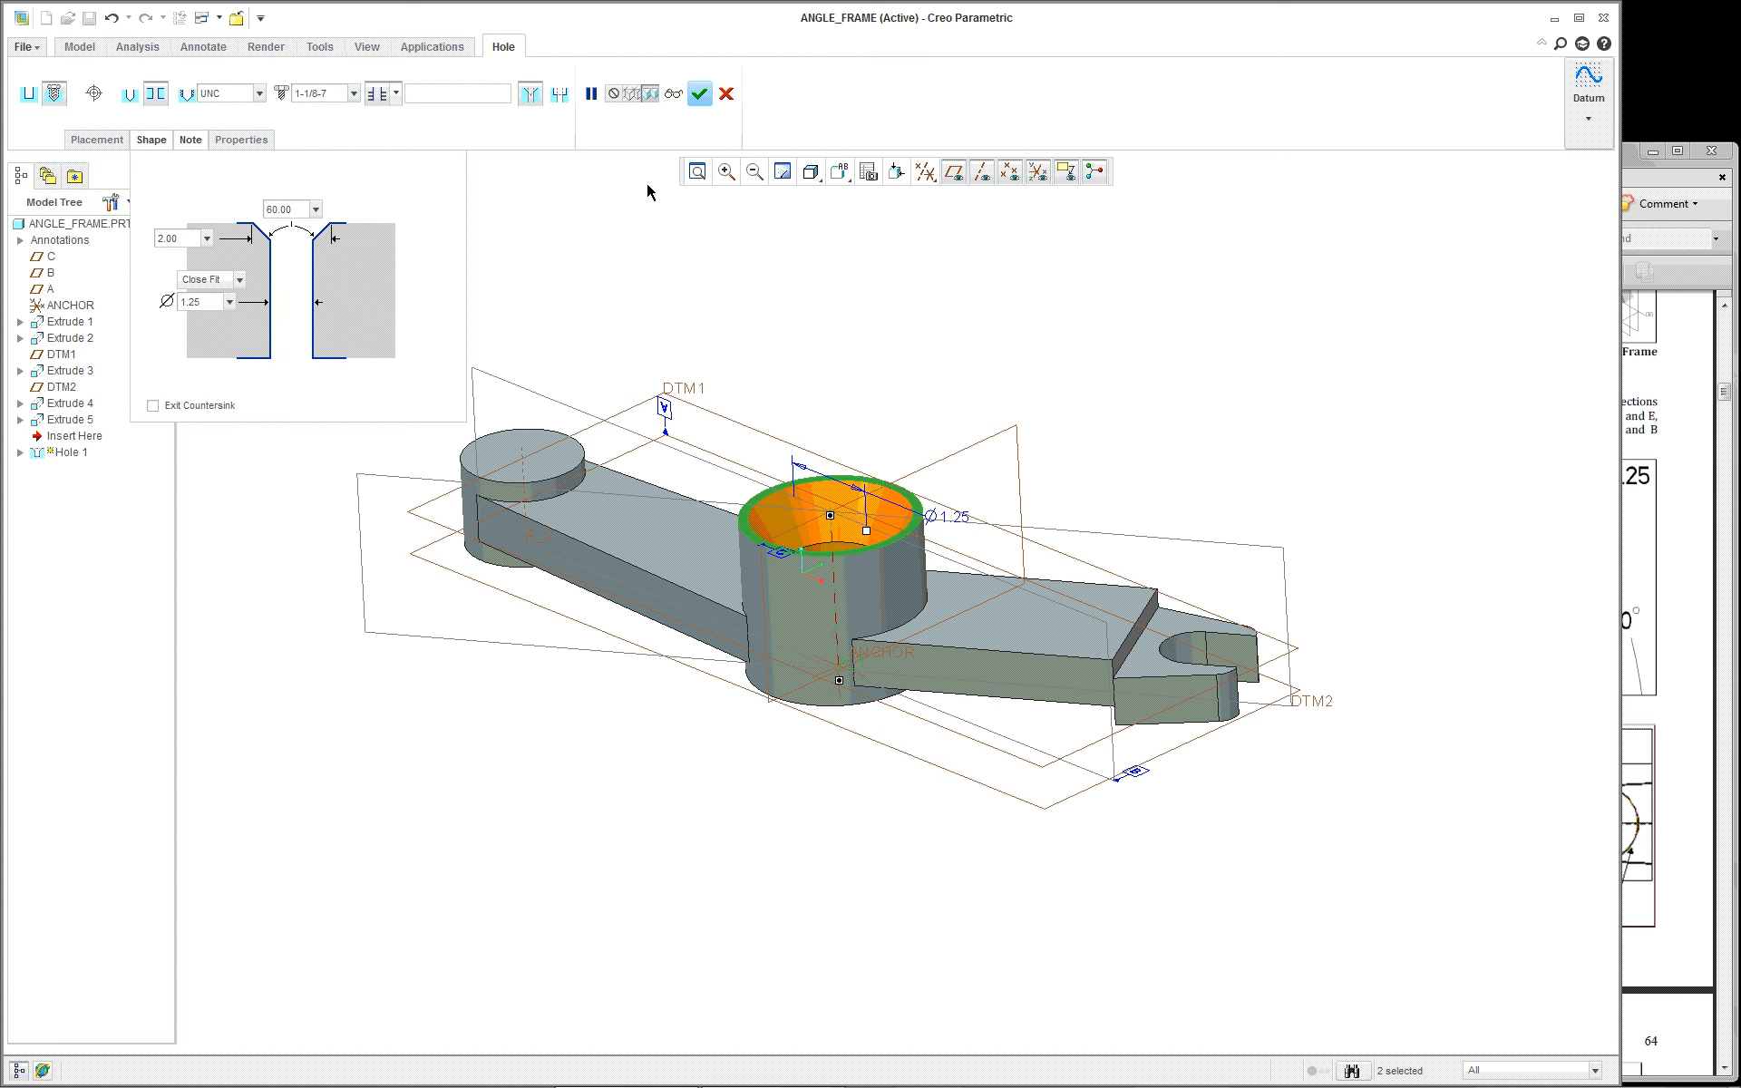
left_click(701, 95)
mouse_move(922, 444)
middle_mouse_down()
mouse_move(898, 526)
mouse_move(936, 434)
middle_mouse_up()
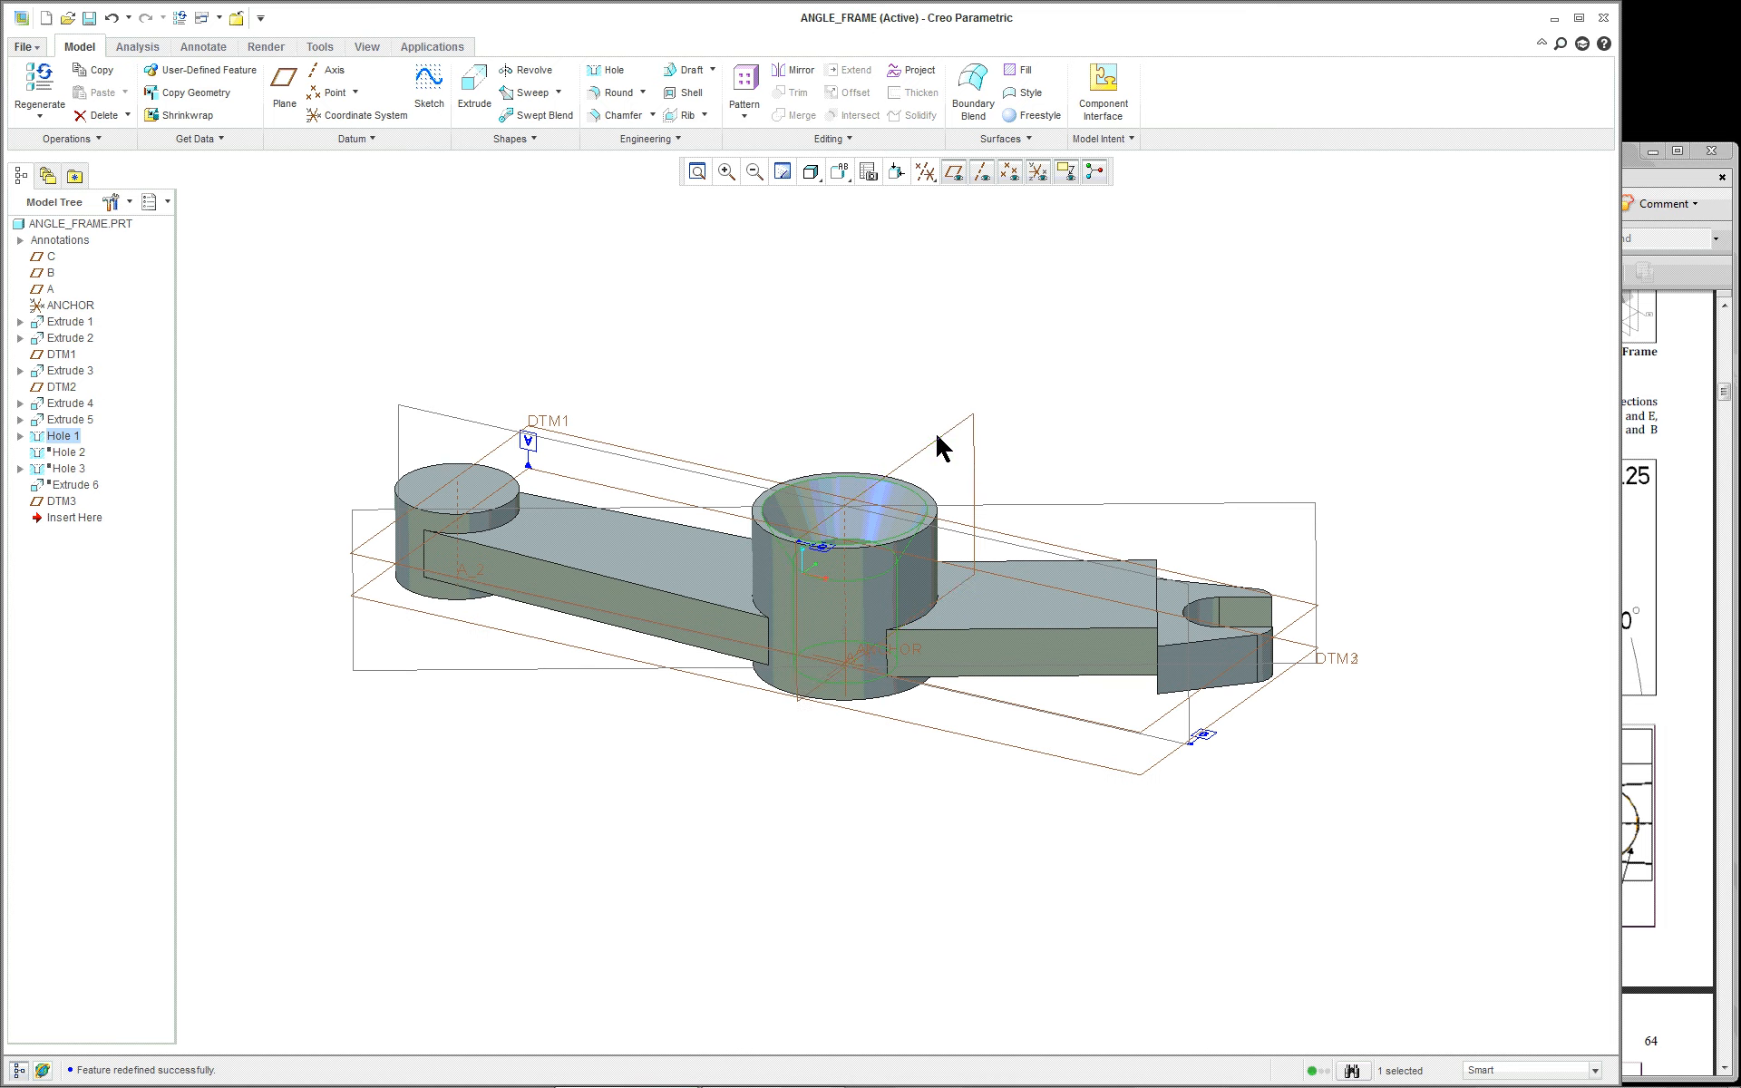
Step: Reopen Hole 1's definition, examine its countersink in the central boss and close it without changing anything
right_click(948, 444)
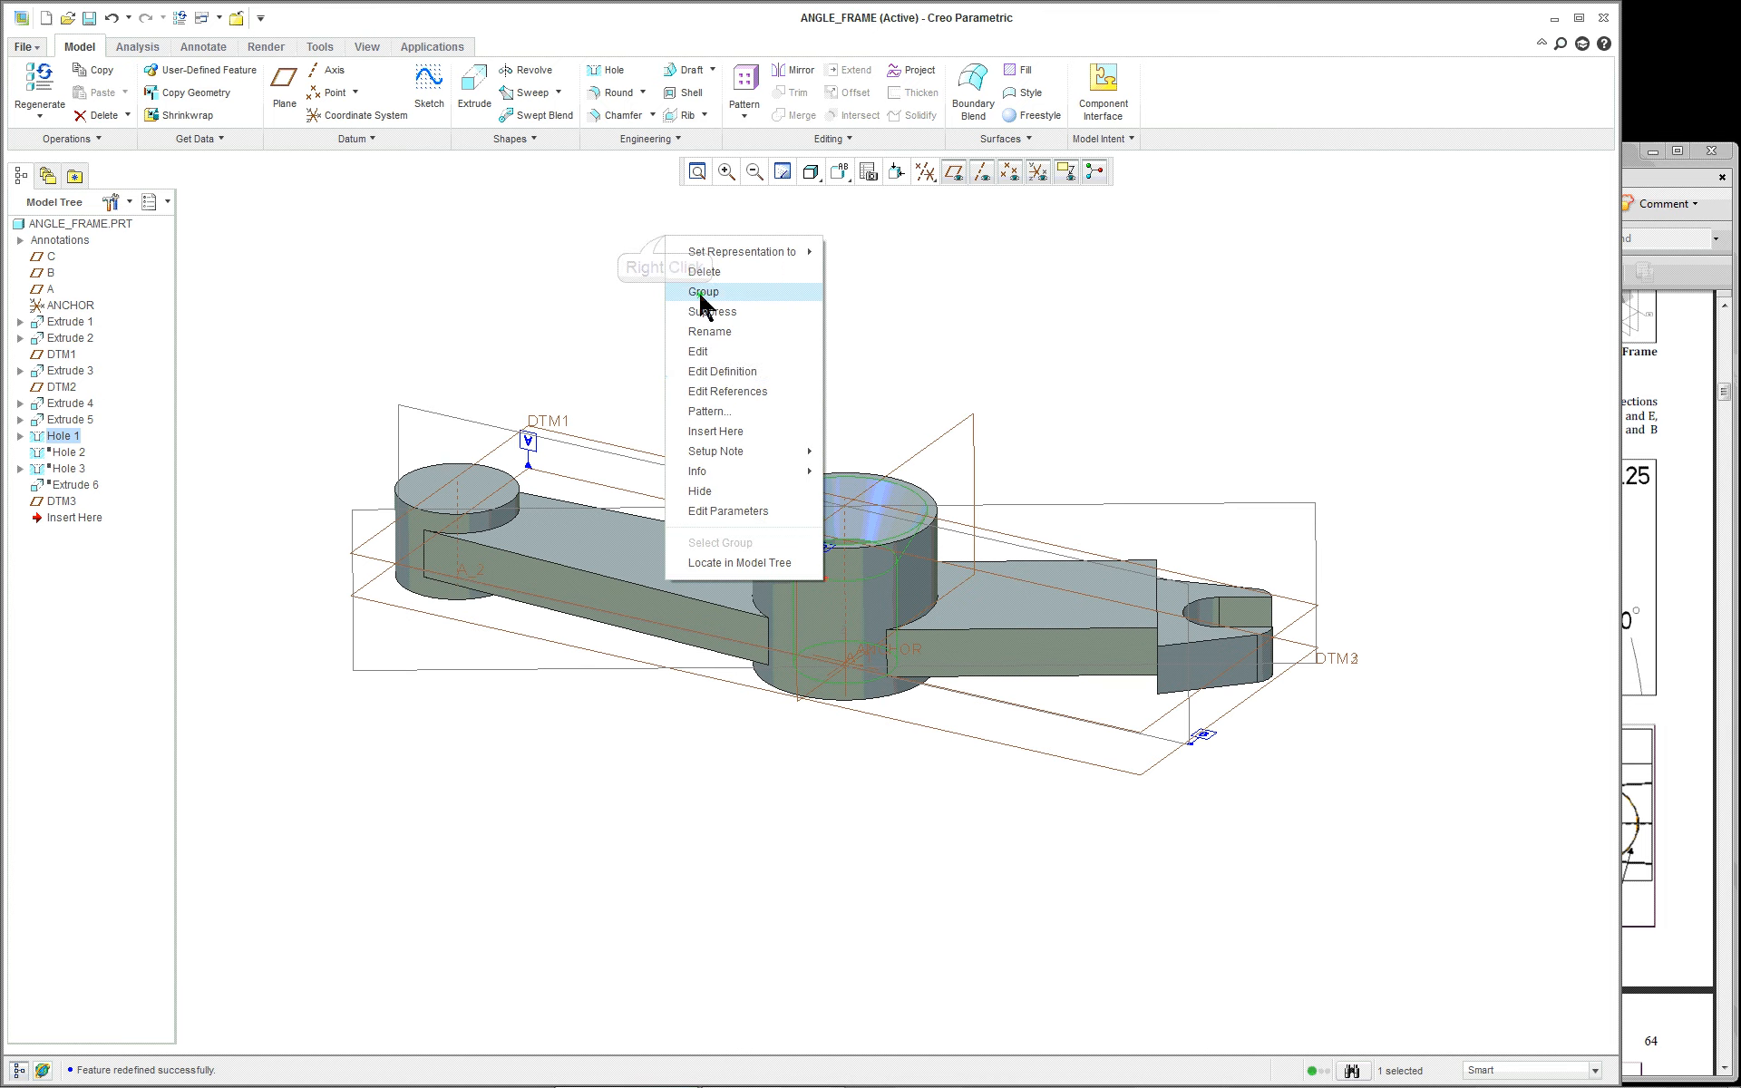
left_click(739, 373)
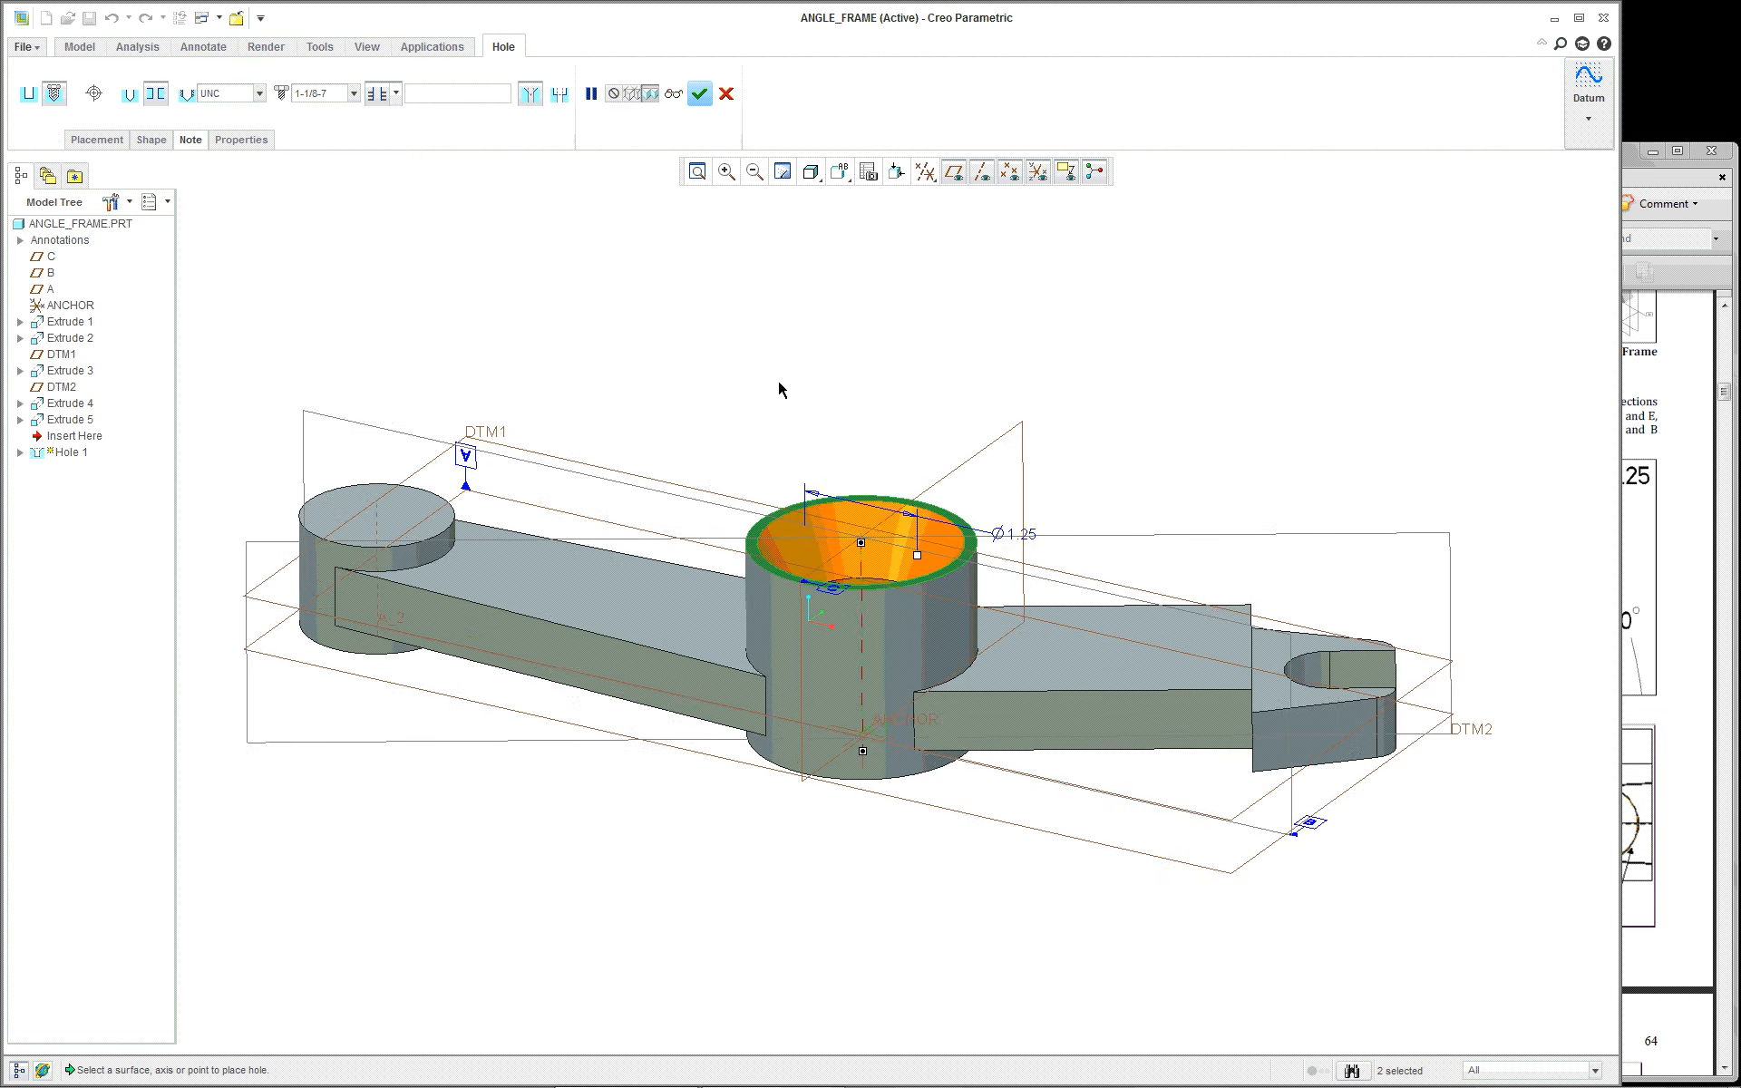
middle_click_drag(781, 385, 834, 453)
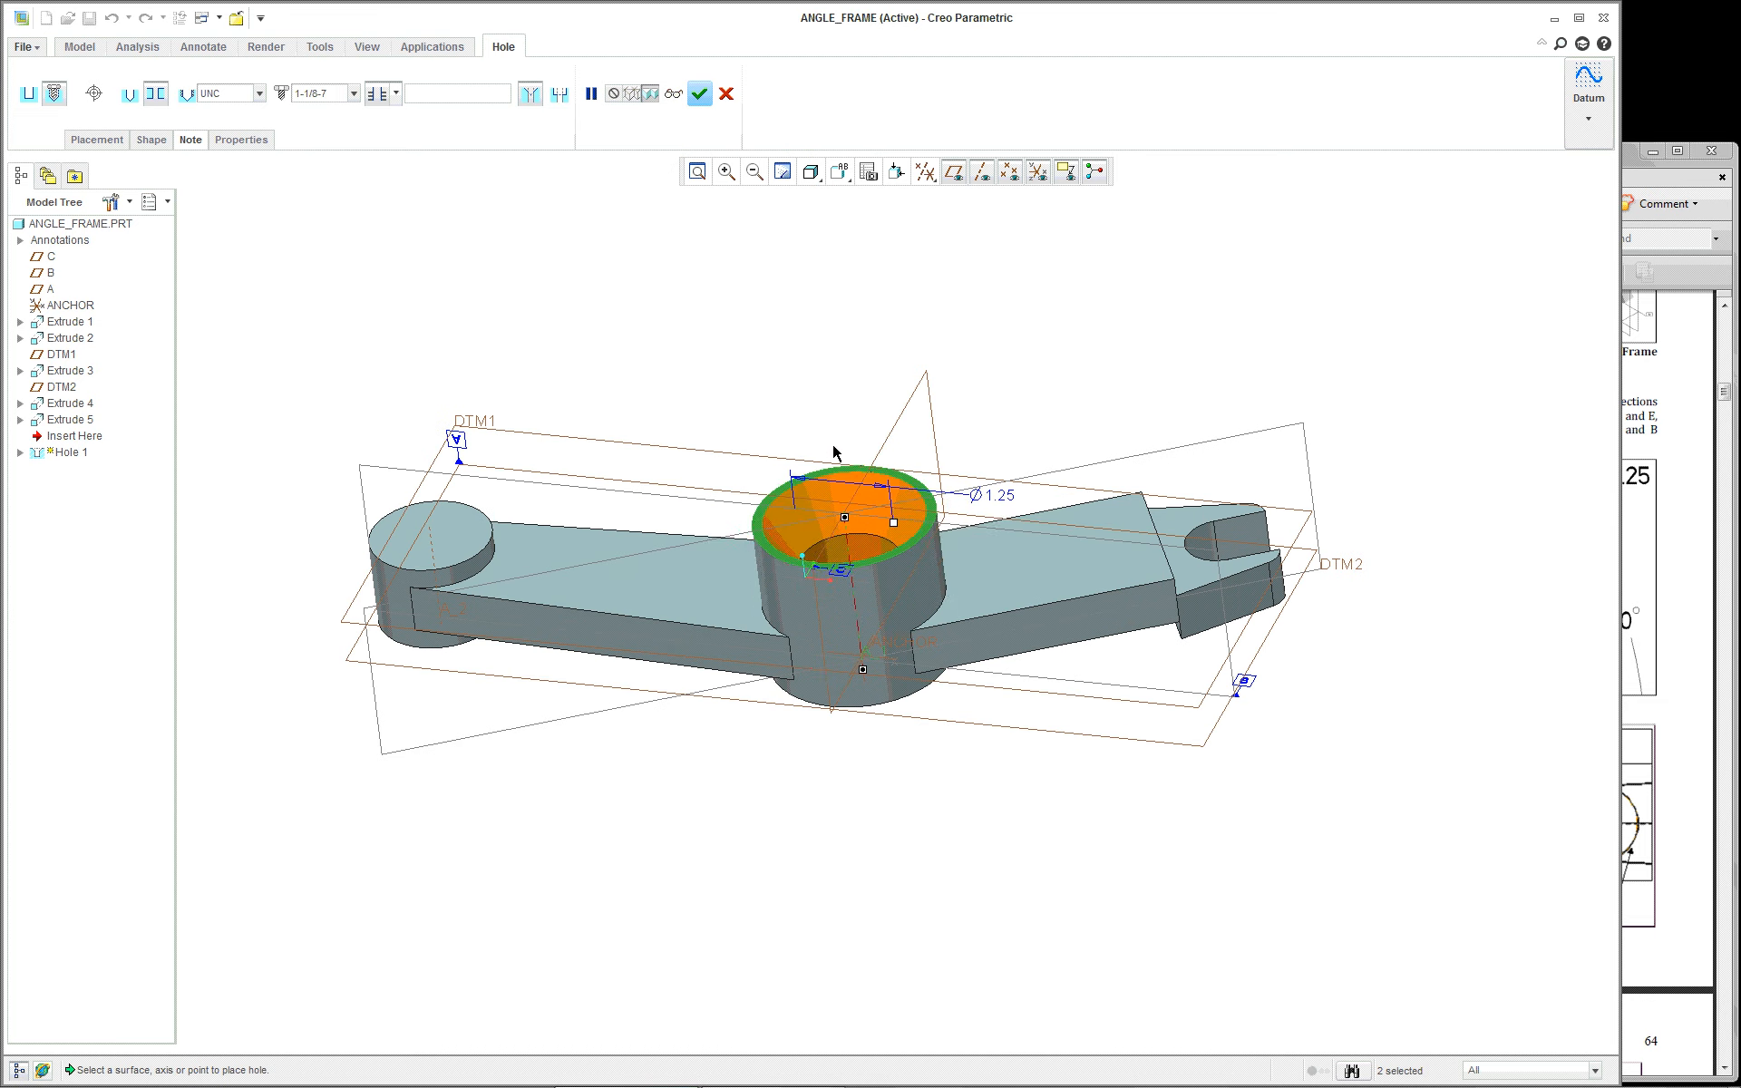
middle_click(781, 390)
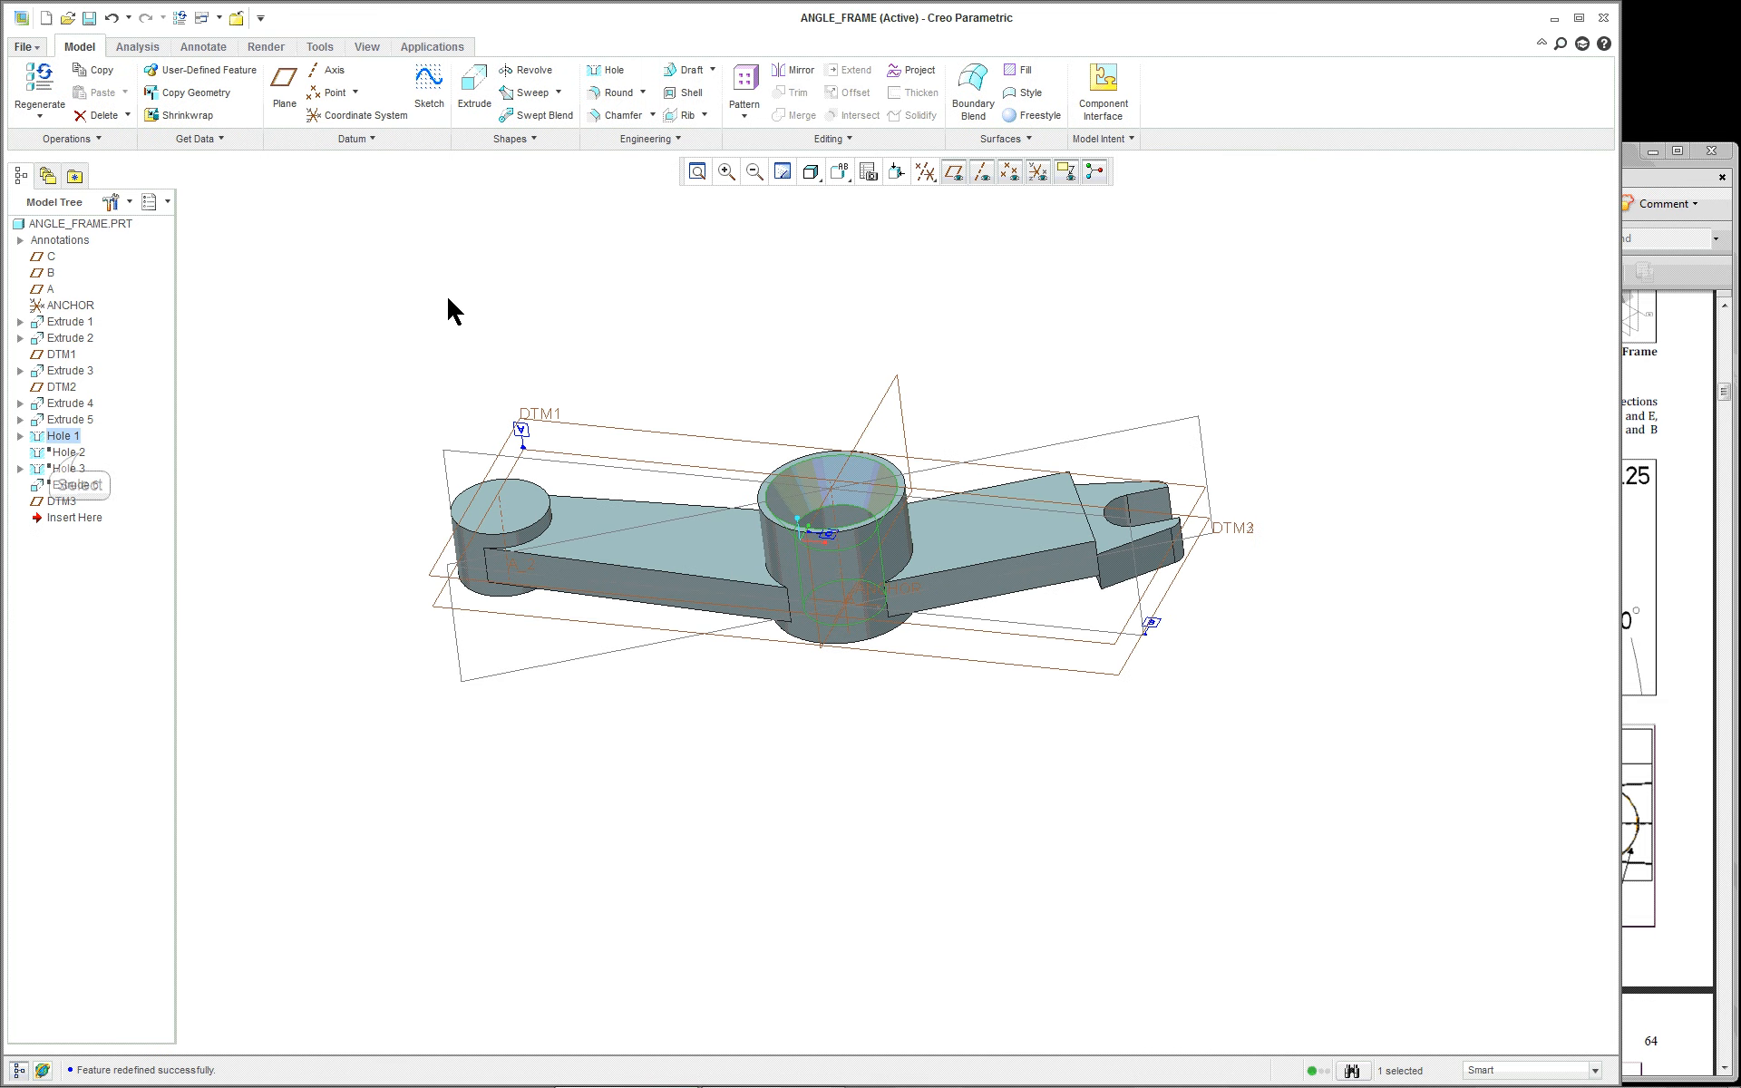
Step: Resume the suppressed Hole 2 in the round boss at the arm's far end
right_click(79, 454)
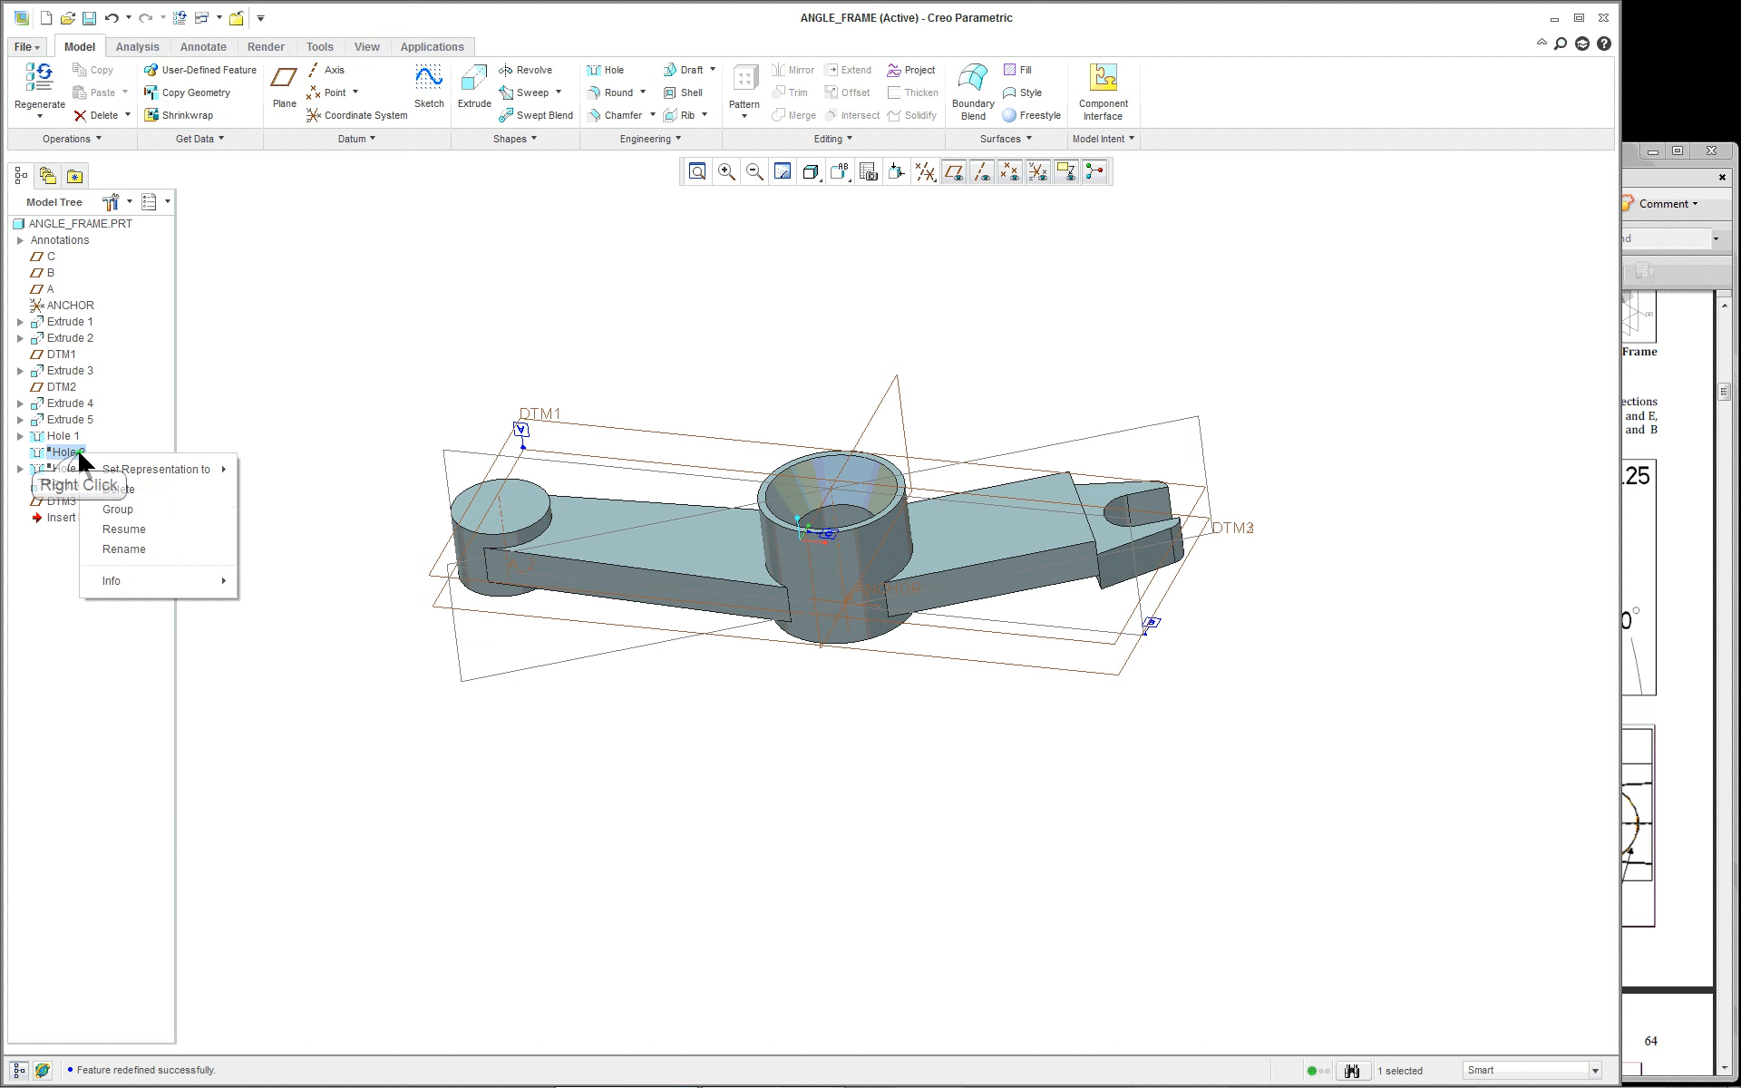
left_click(126, 530)
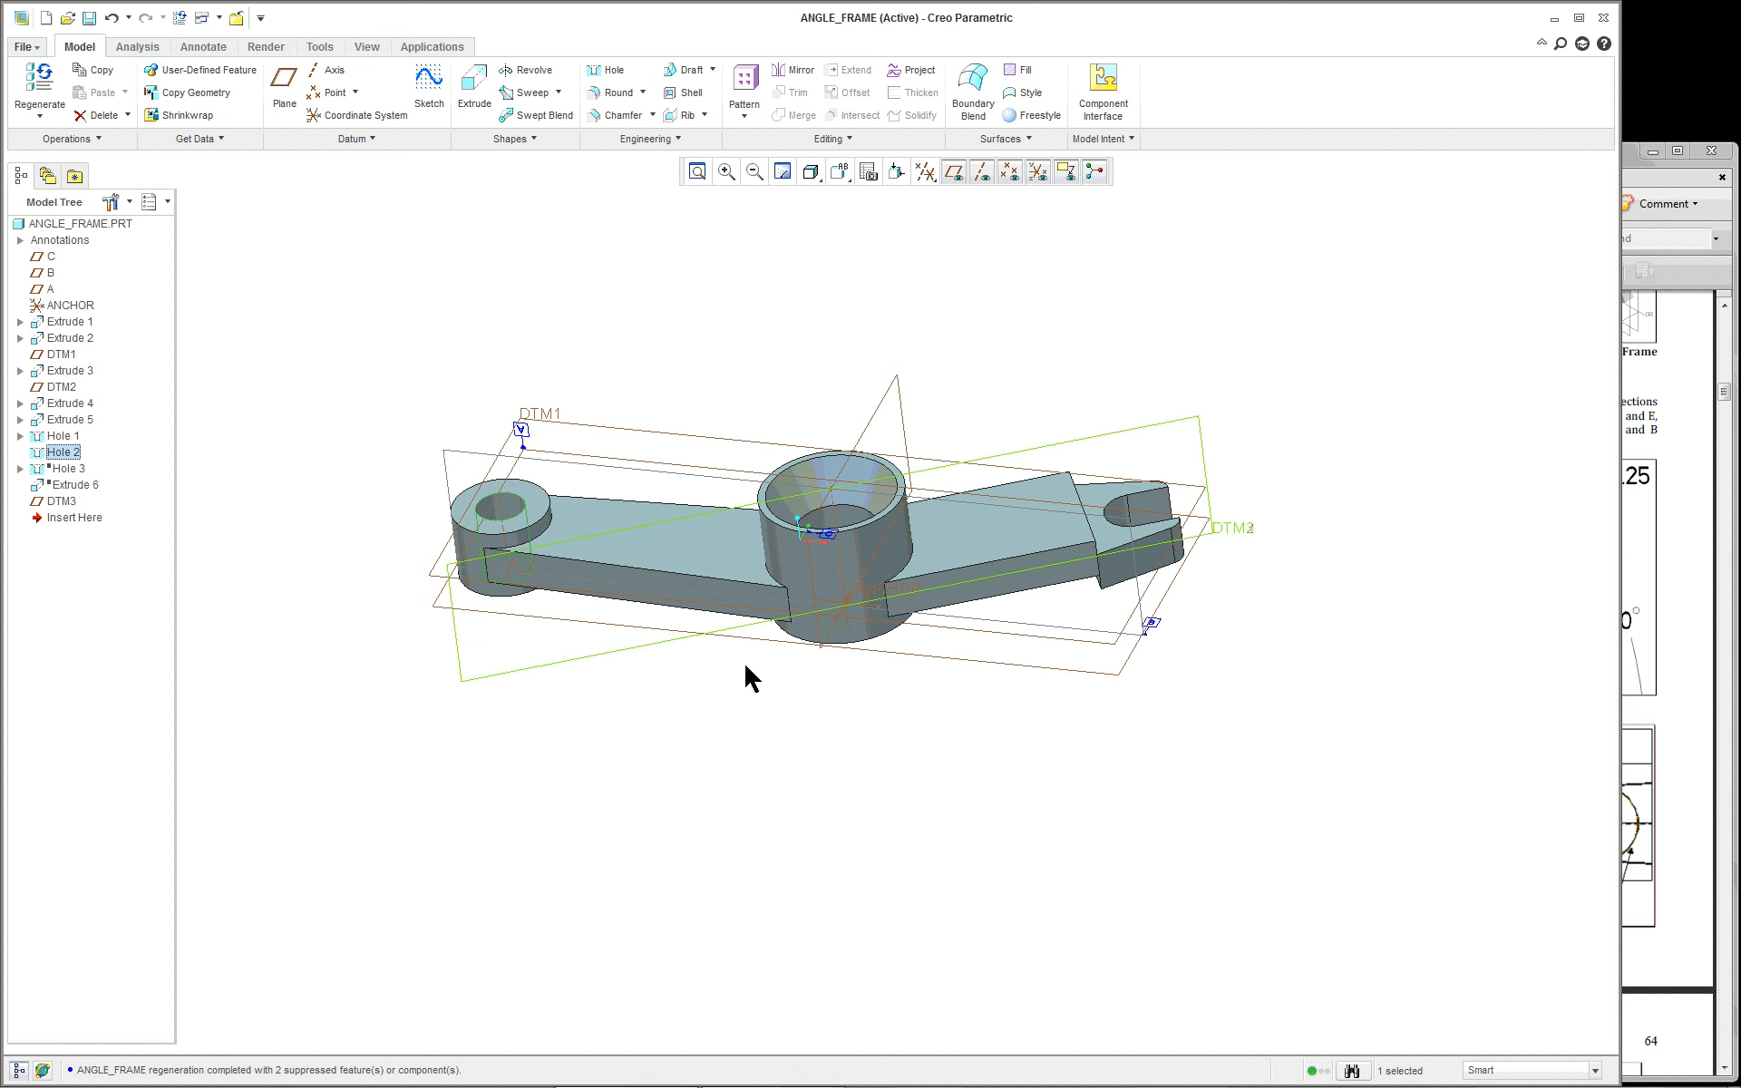
scroll(506, 510, "down", 3)
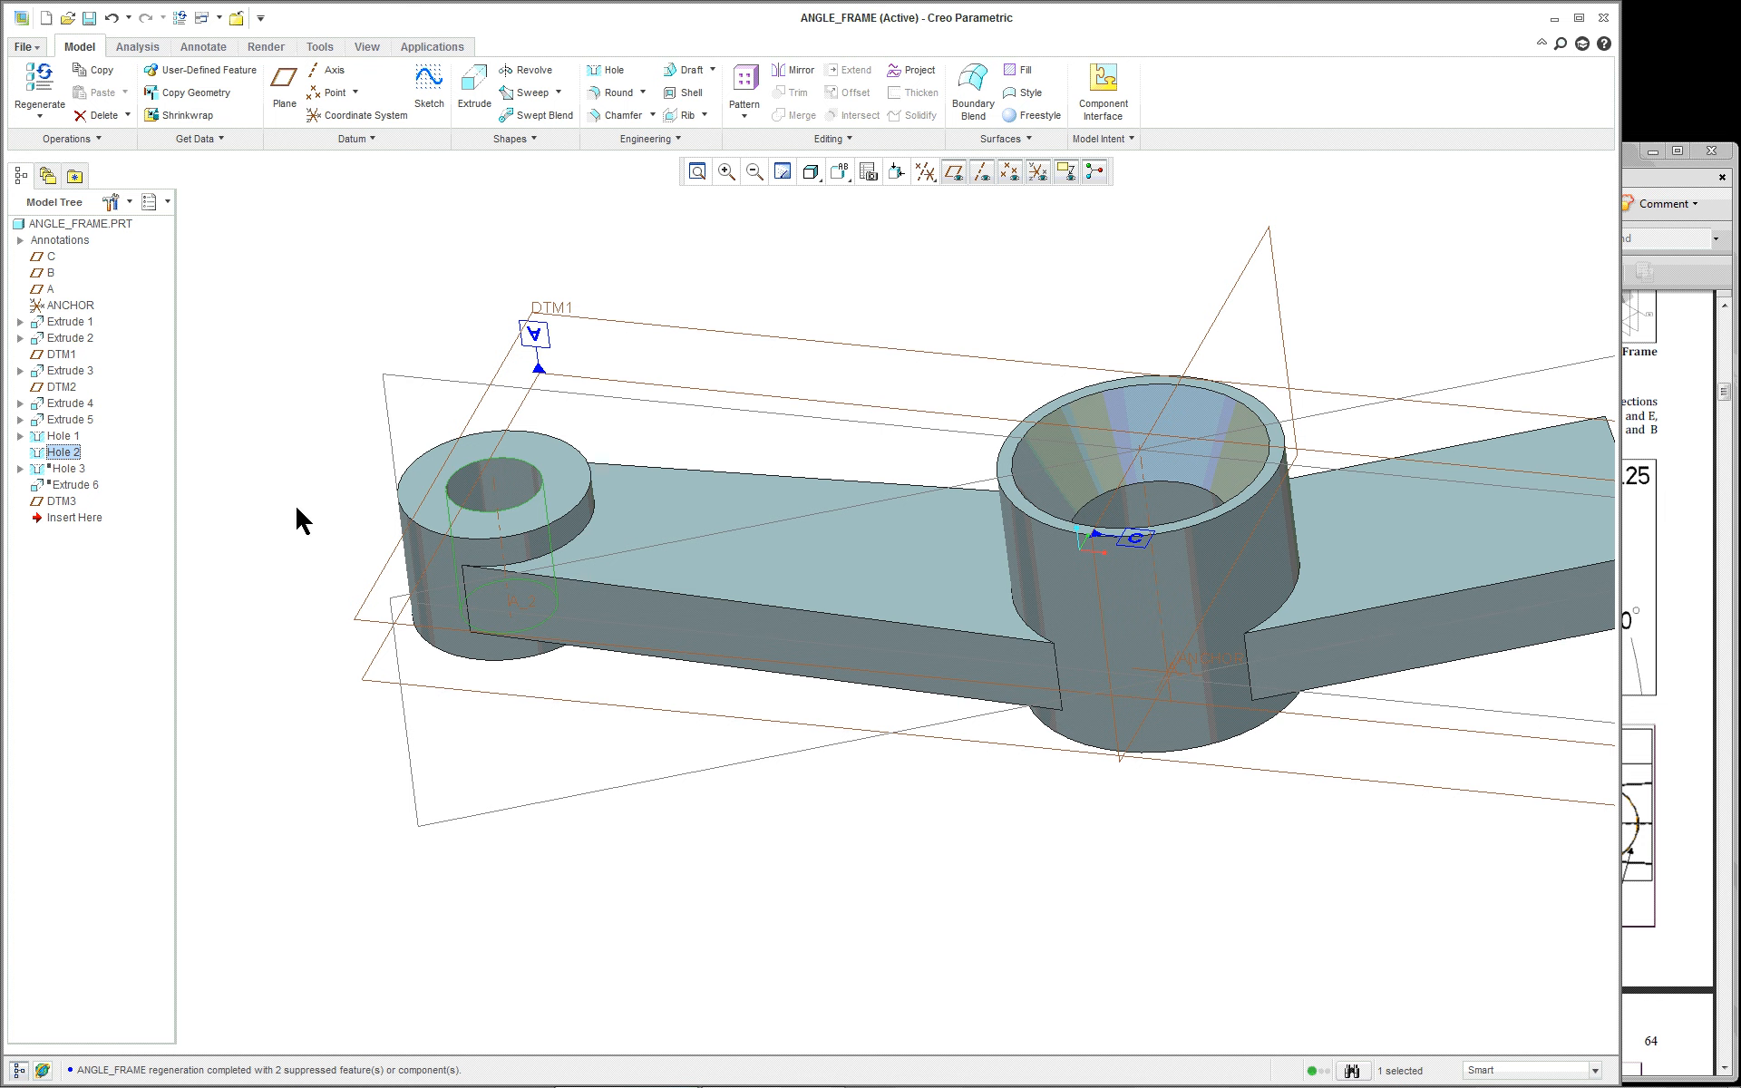
Step: Resume the suppressed Hole 3 in the angled arm beside the fork
right_click(65, 469)
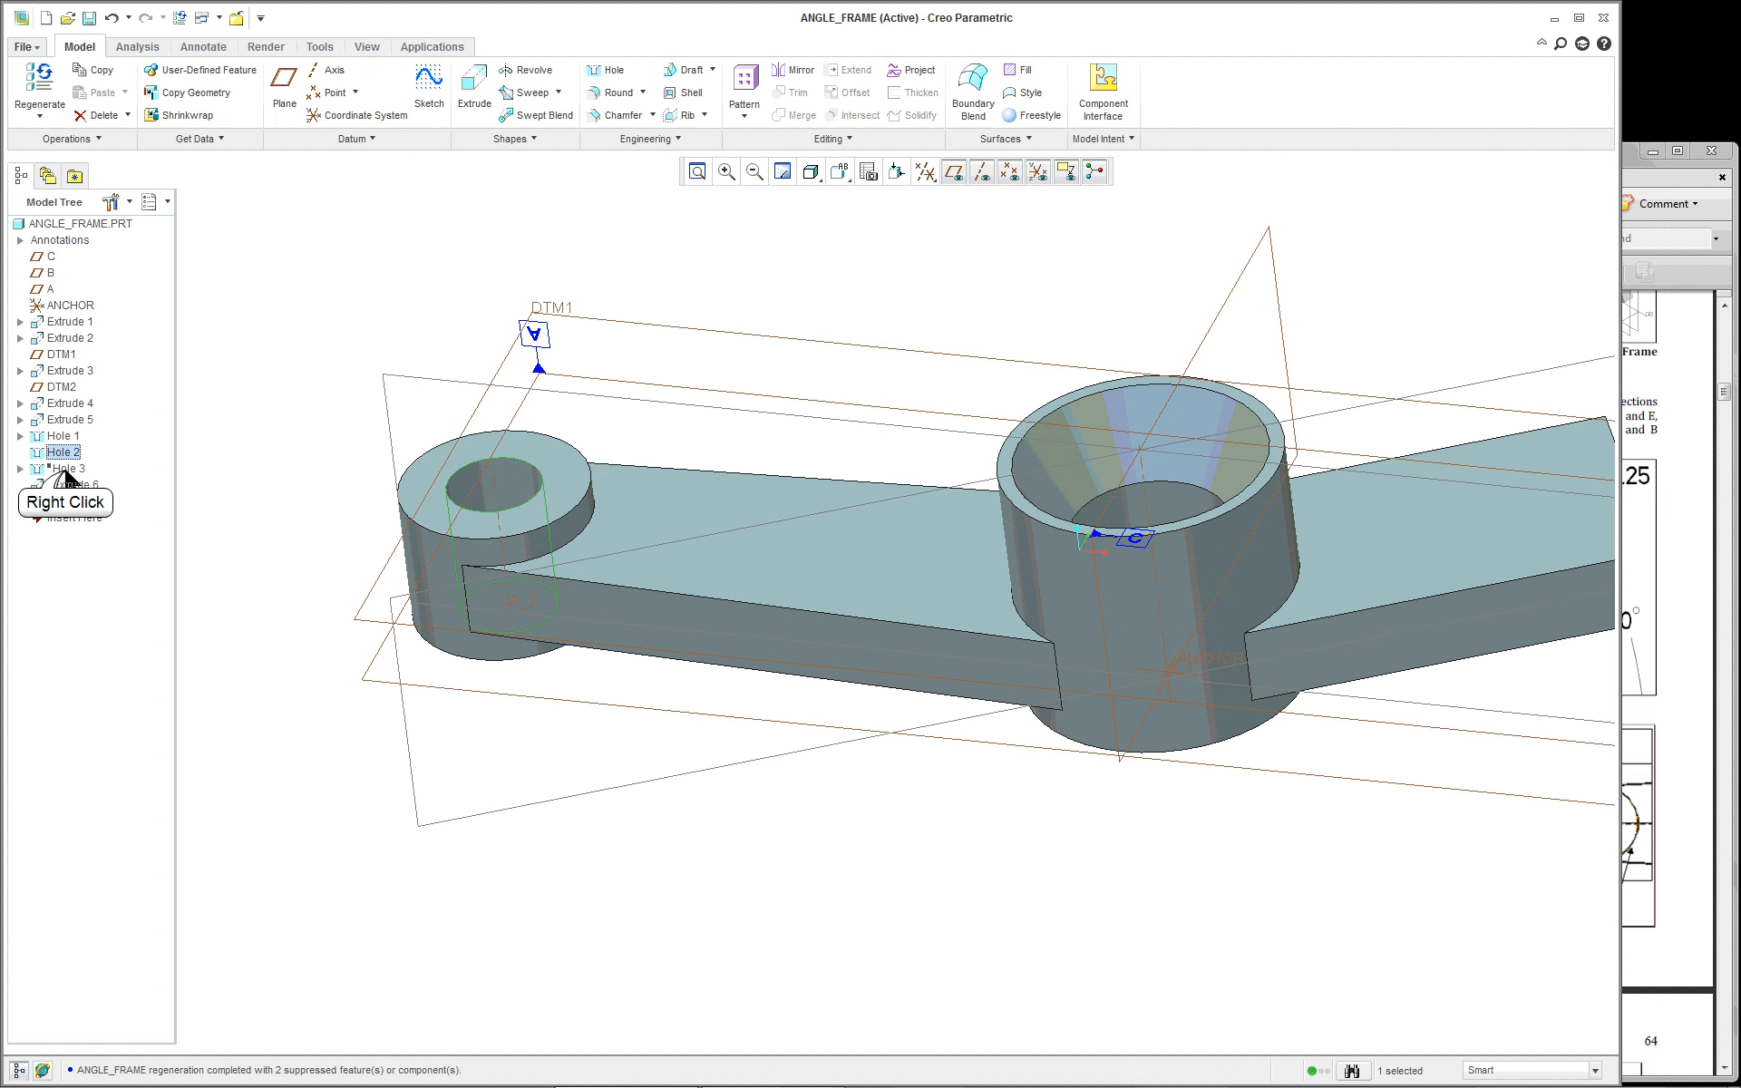
left_click(110, 547)
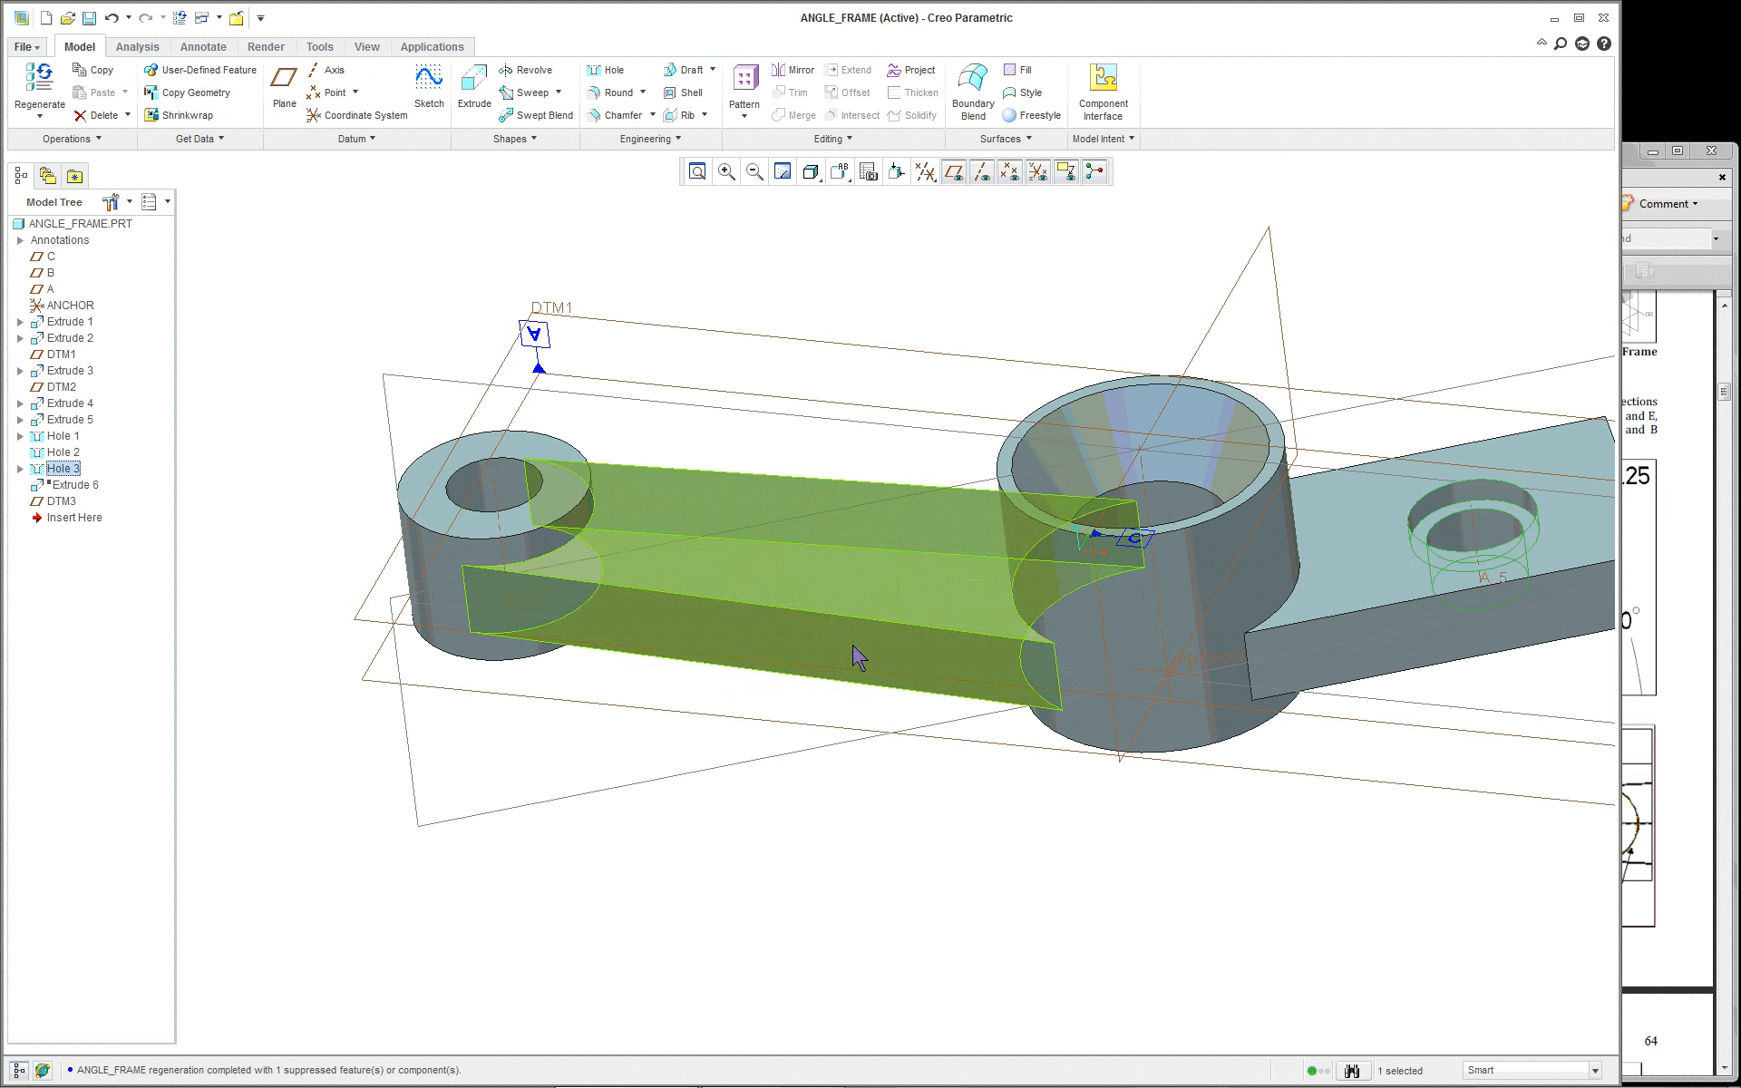
scroll(857, 651, "up", 3)
scroll(1179, 632, "down", 5)
scroll(1143, 602, "up", 3)
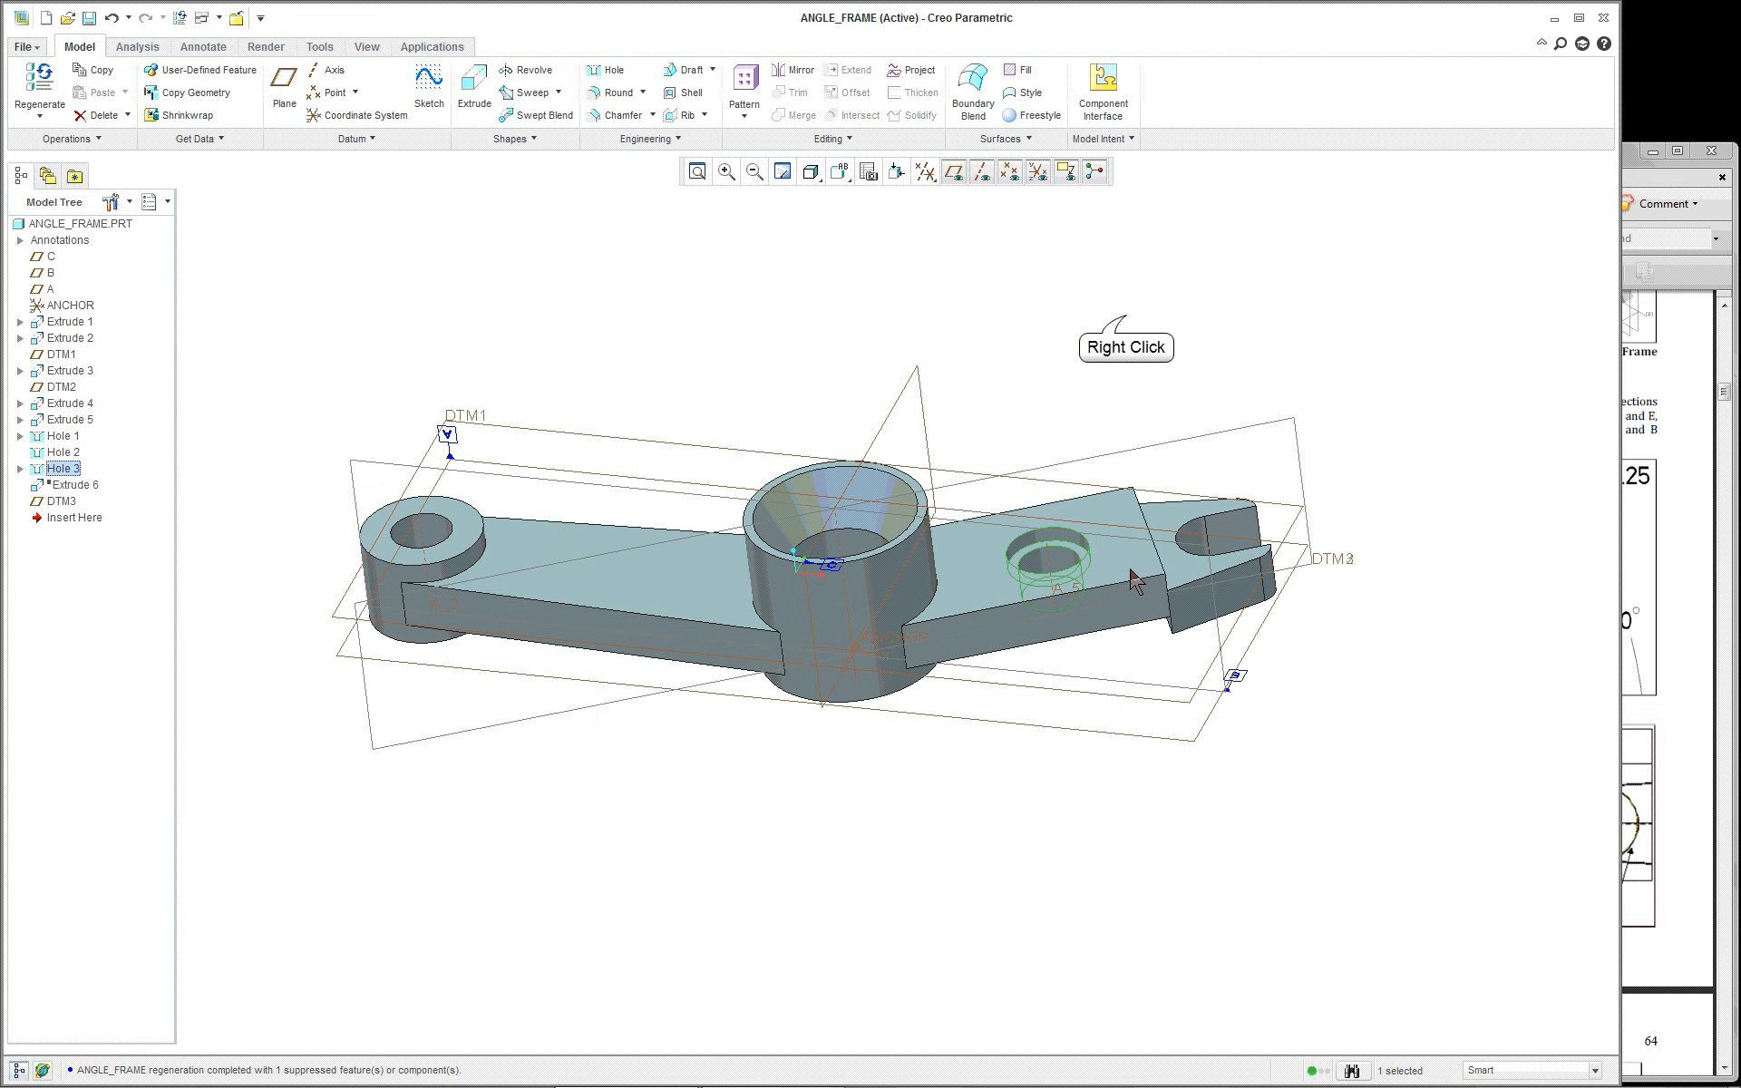
Step: Open Hole 3's definition, inspect its counterbore and placement on the angled arm, and accept it unchanged
right_click(1124, 322)
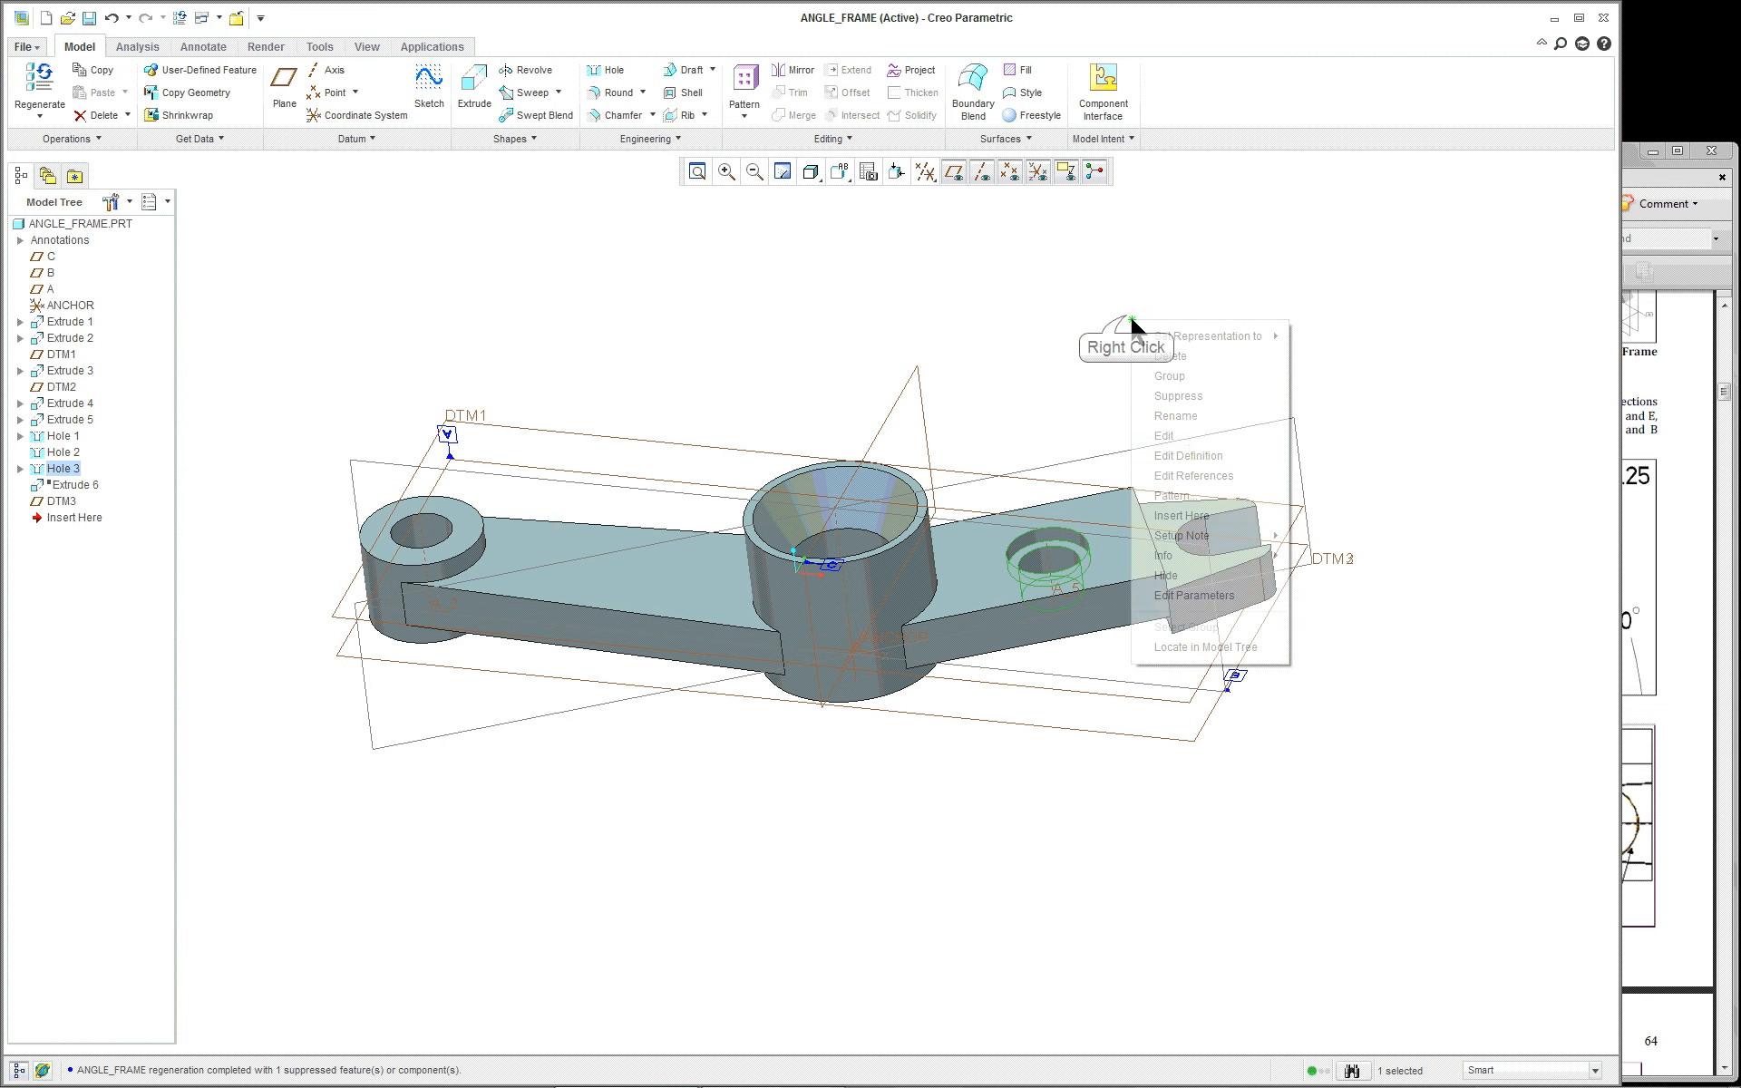
left_click(1193, 462)
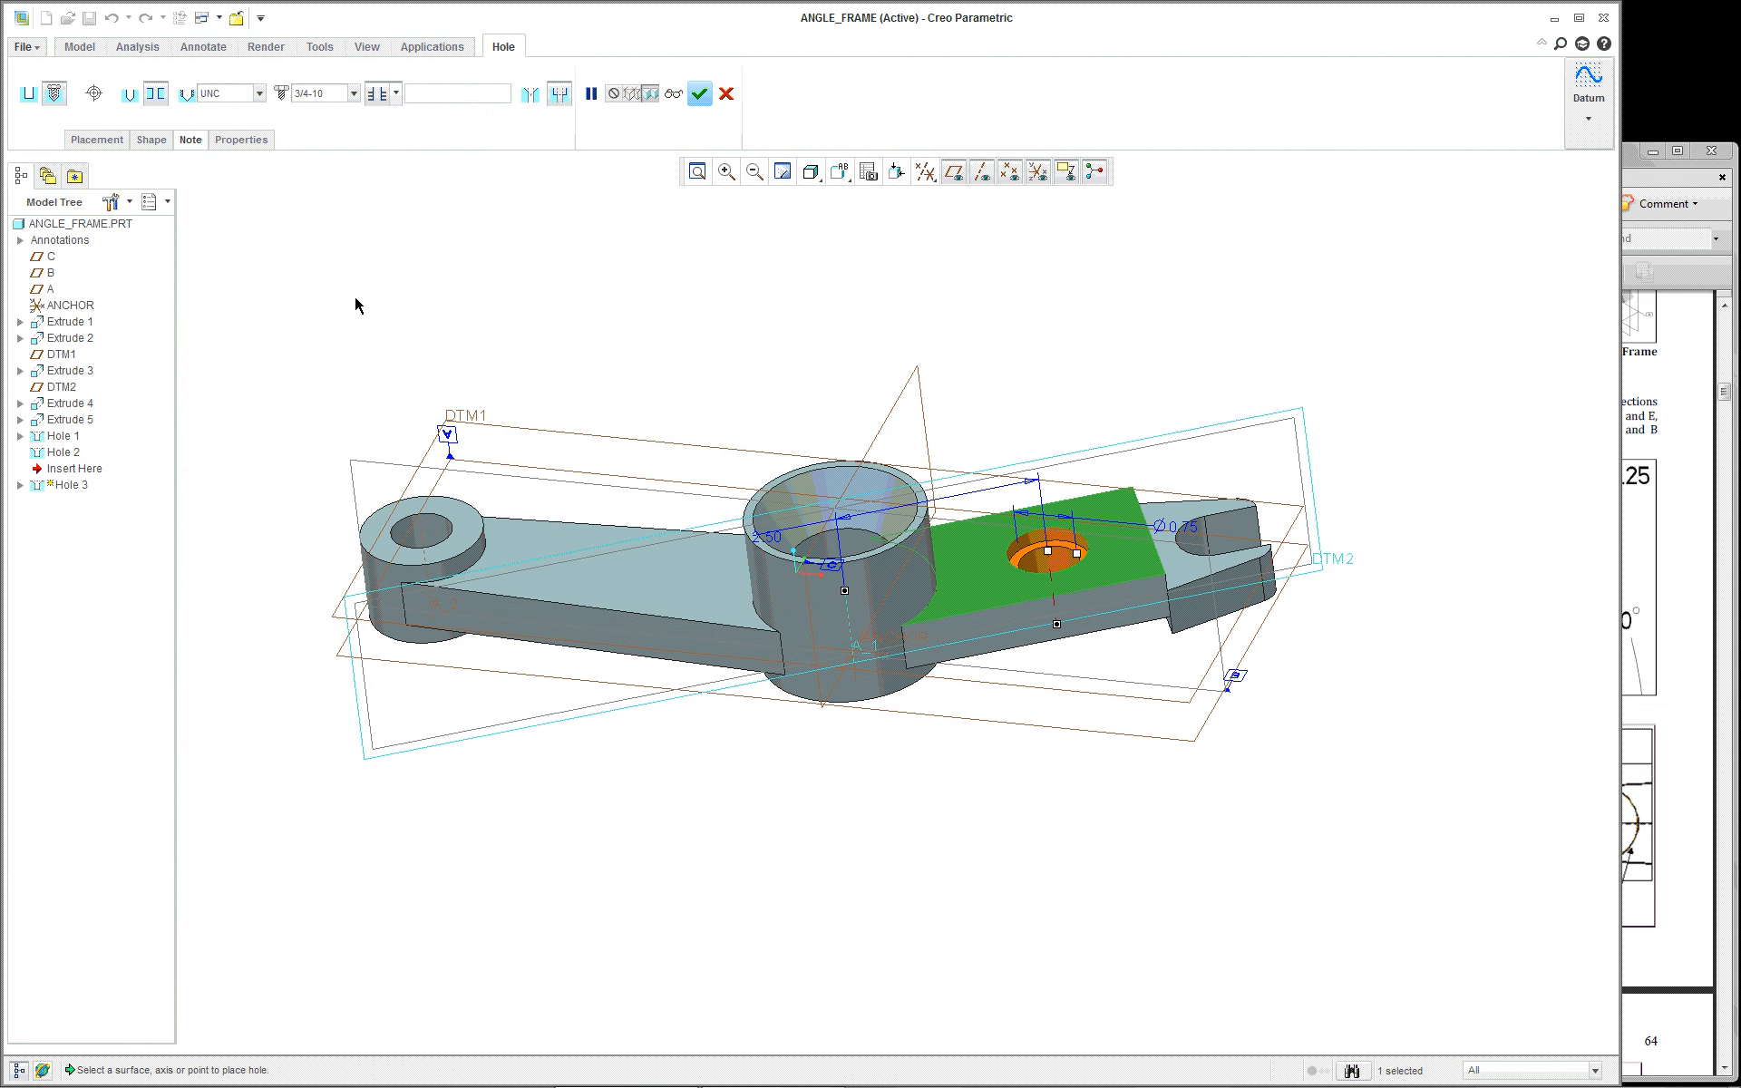
mouse_move(547, 310)
middle_mouse_down()
mouse_move(474, 339)
mouse_move(602, 163)
mouse_move(529, 292)
mouse_move(574, 256)
mouse_move(568, 334)
mouse_move(560, 293)
middle_mouse_up()
scroll(649, 317, "up", 2)
scroll(1034, 401, "down", 2)
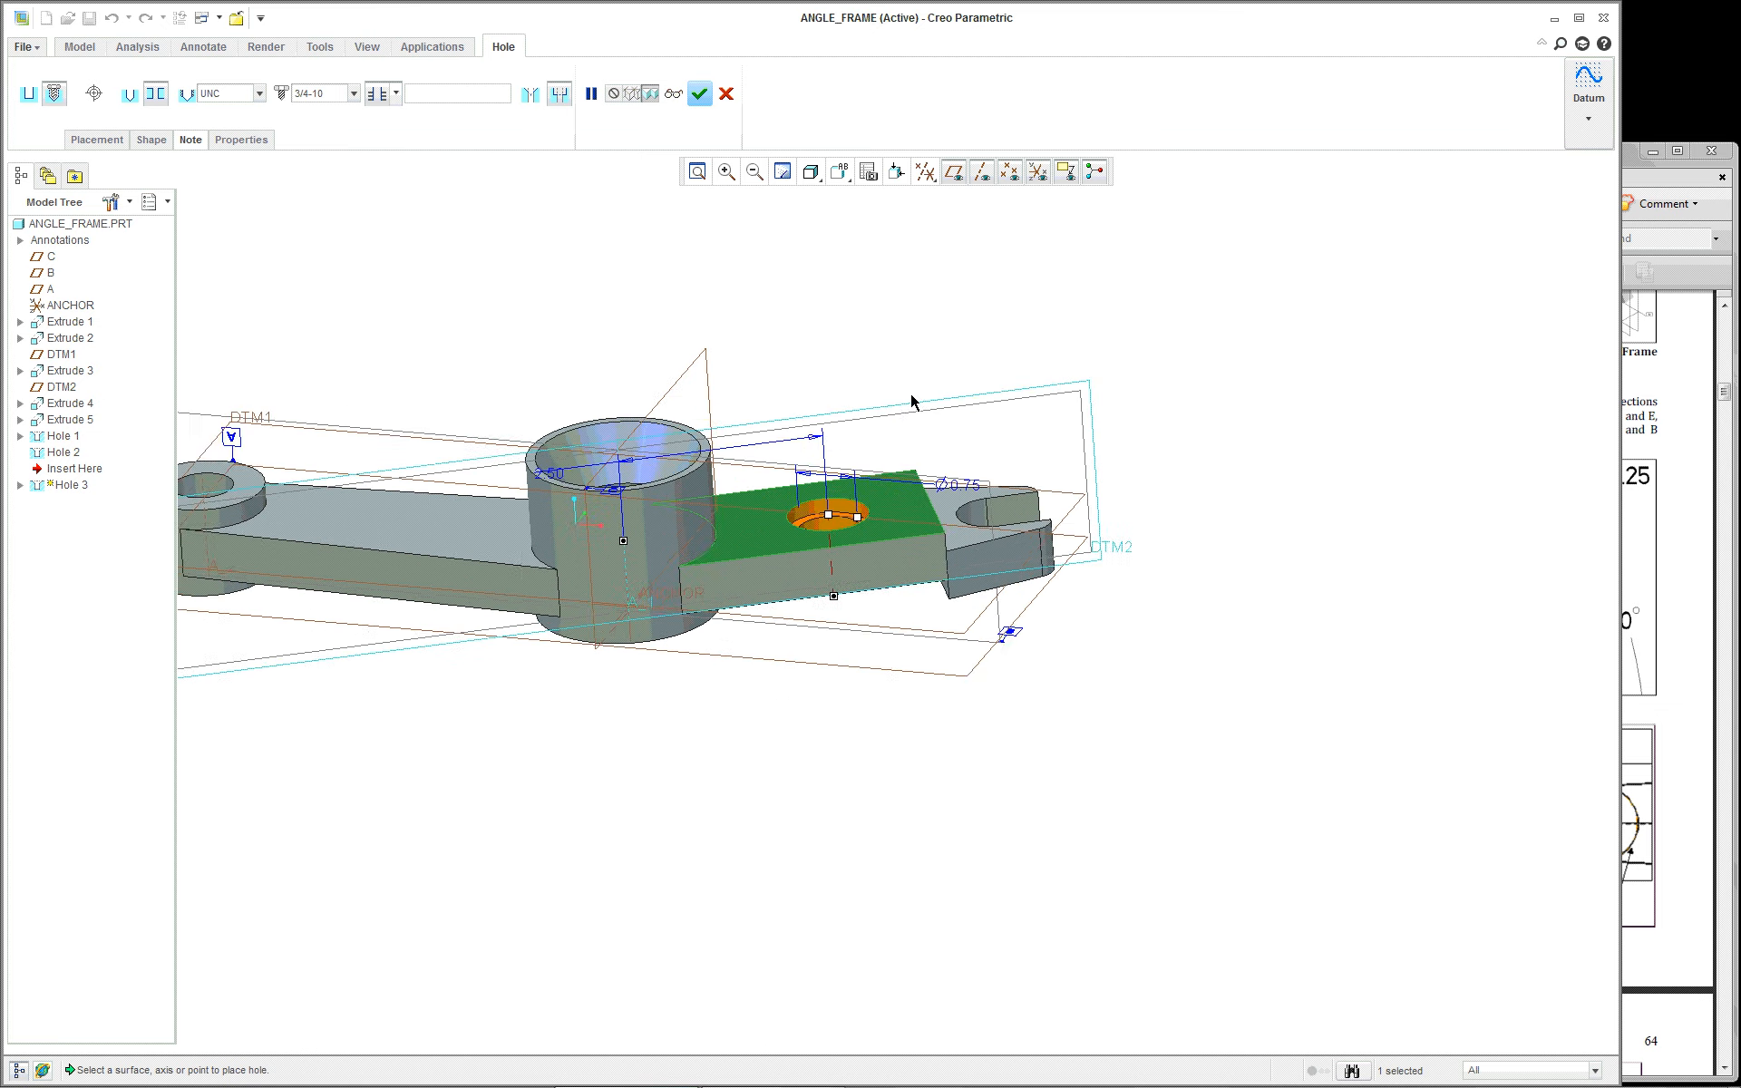
scroll(504, 363, "down", 1)
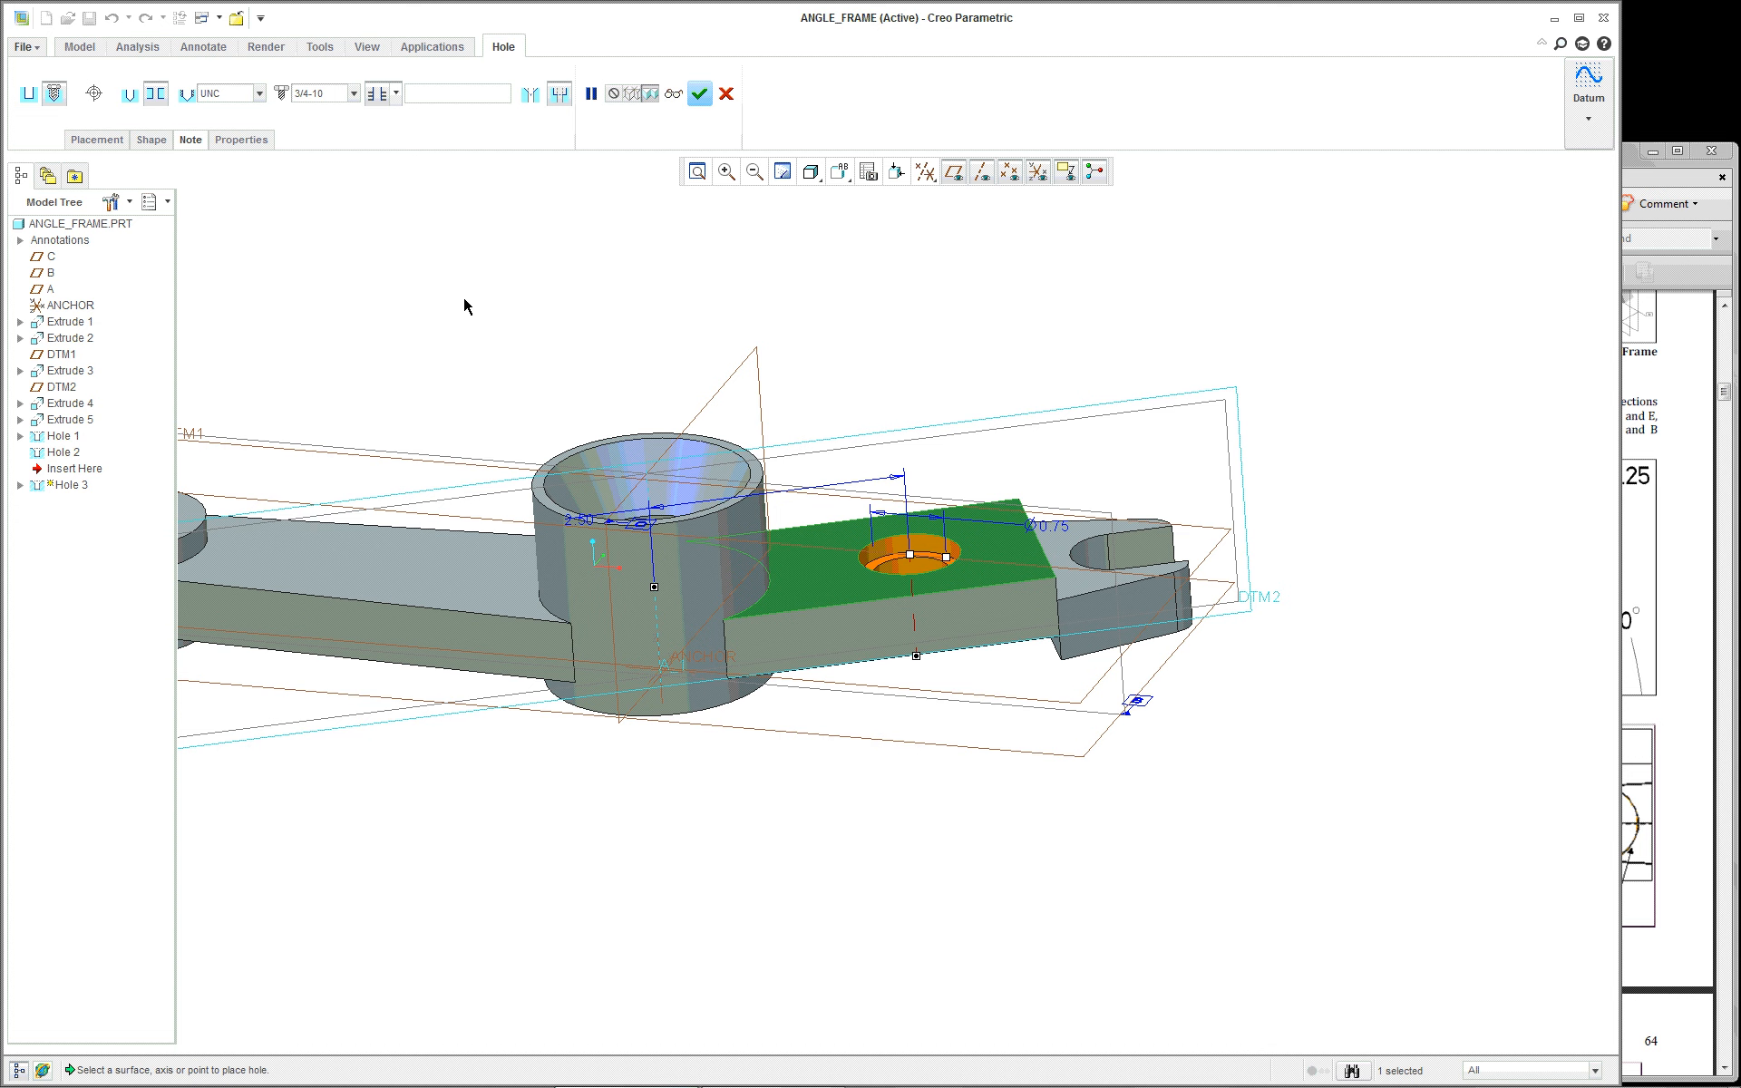
left_click(699, 93)
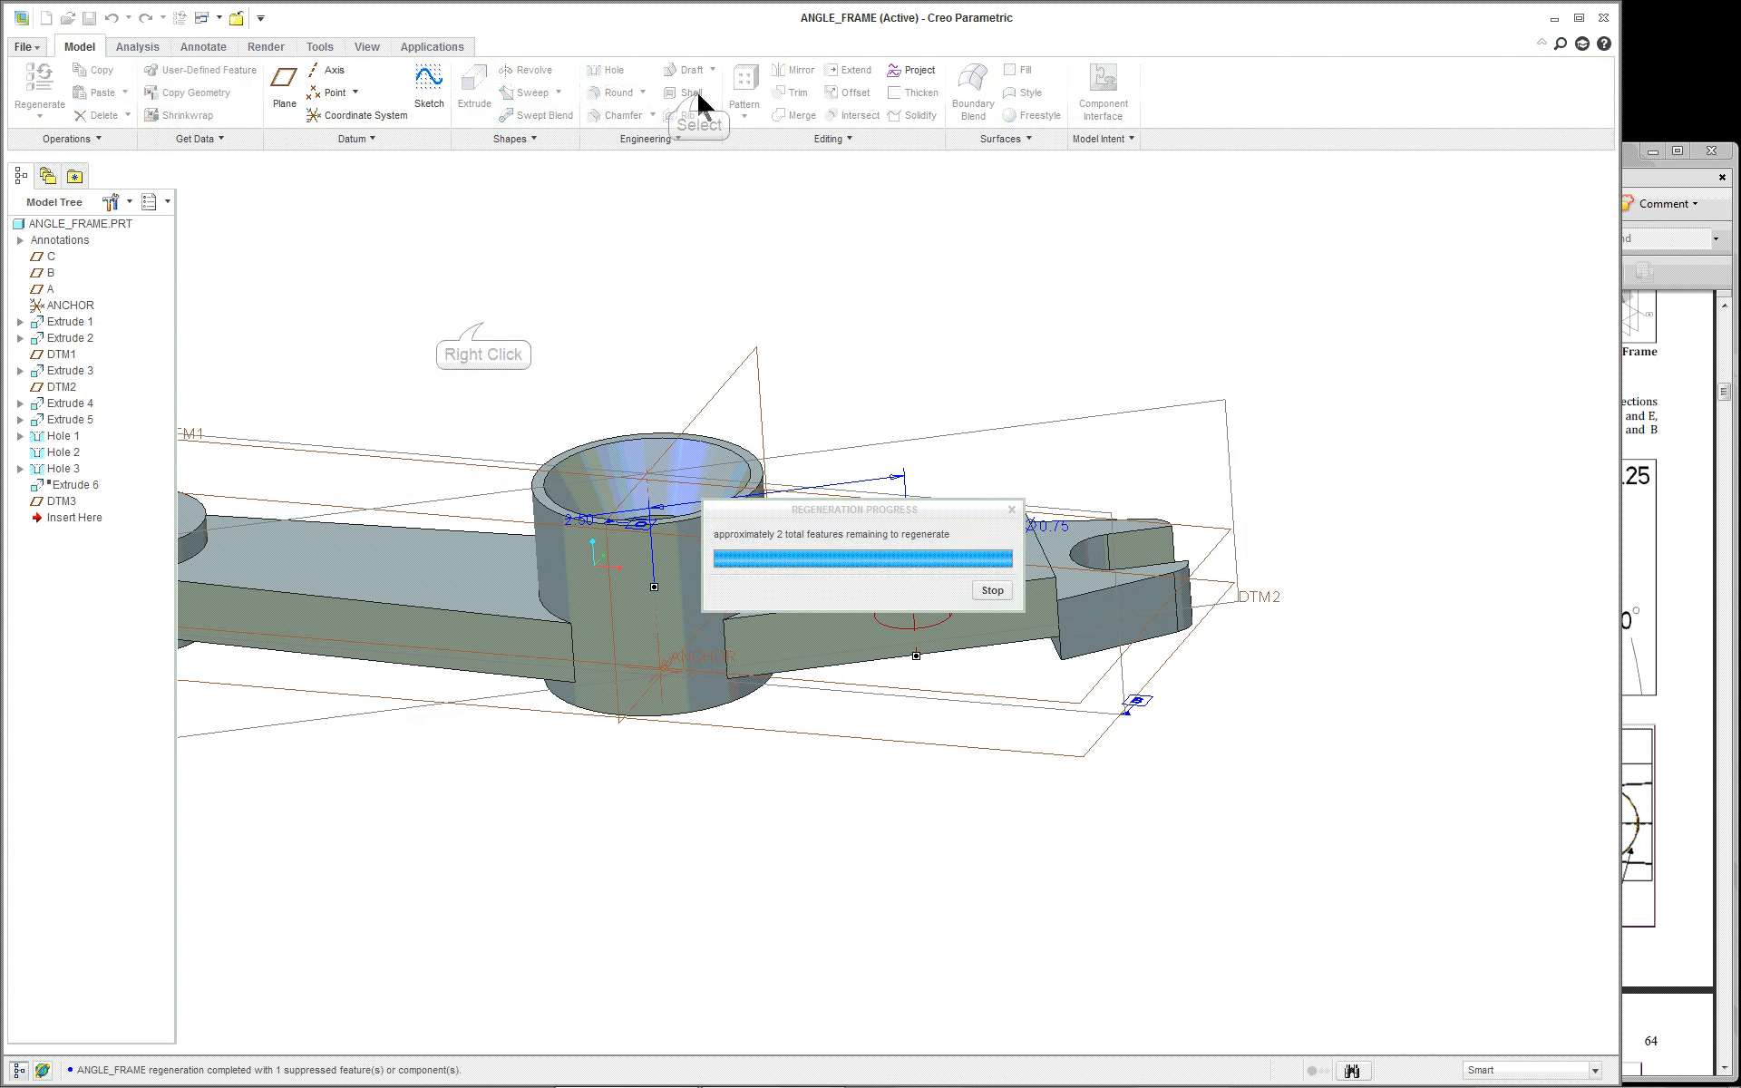
Step: Suppress Hole 3 on the angled arm again
right_click(488, 331)
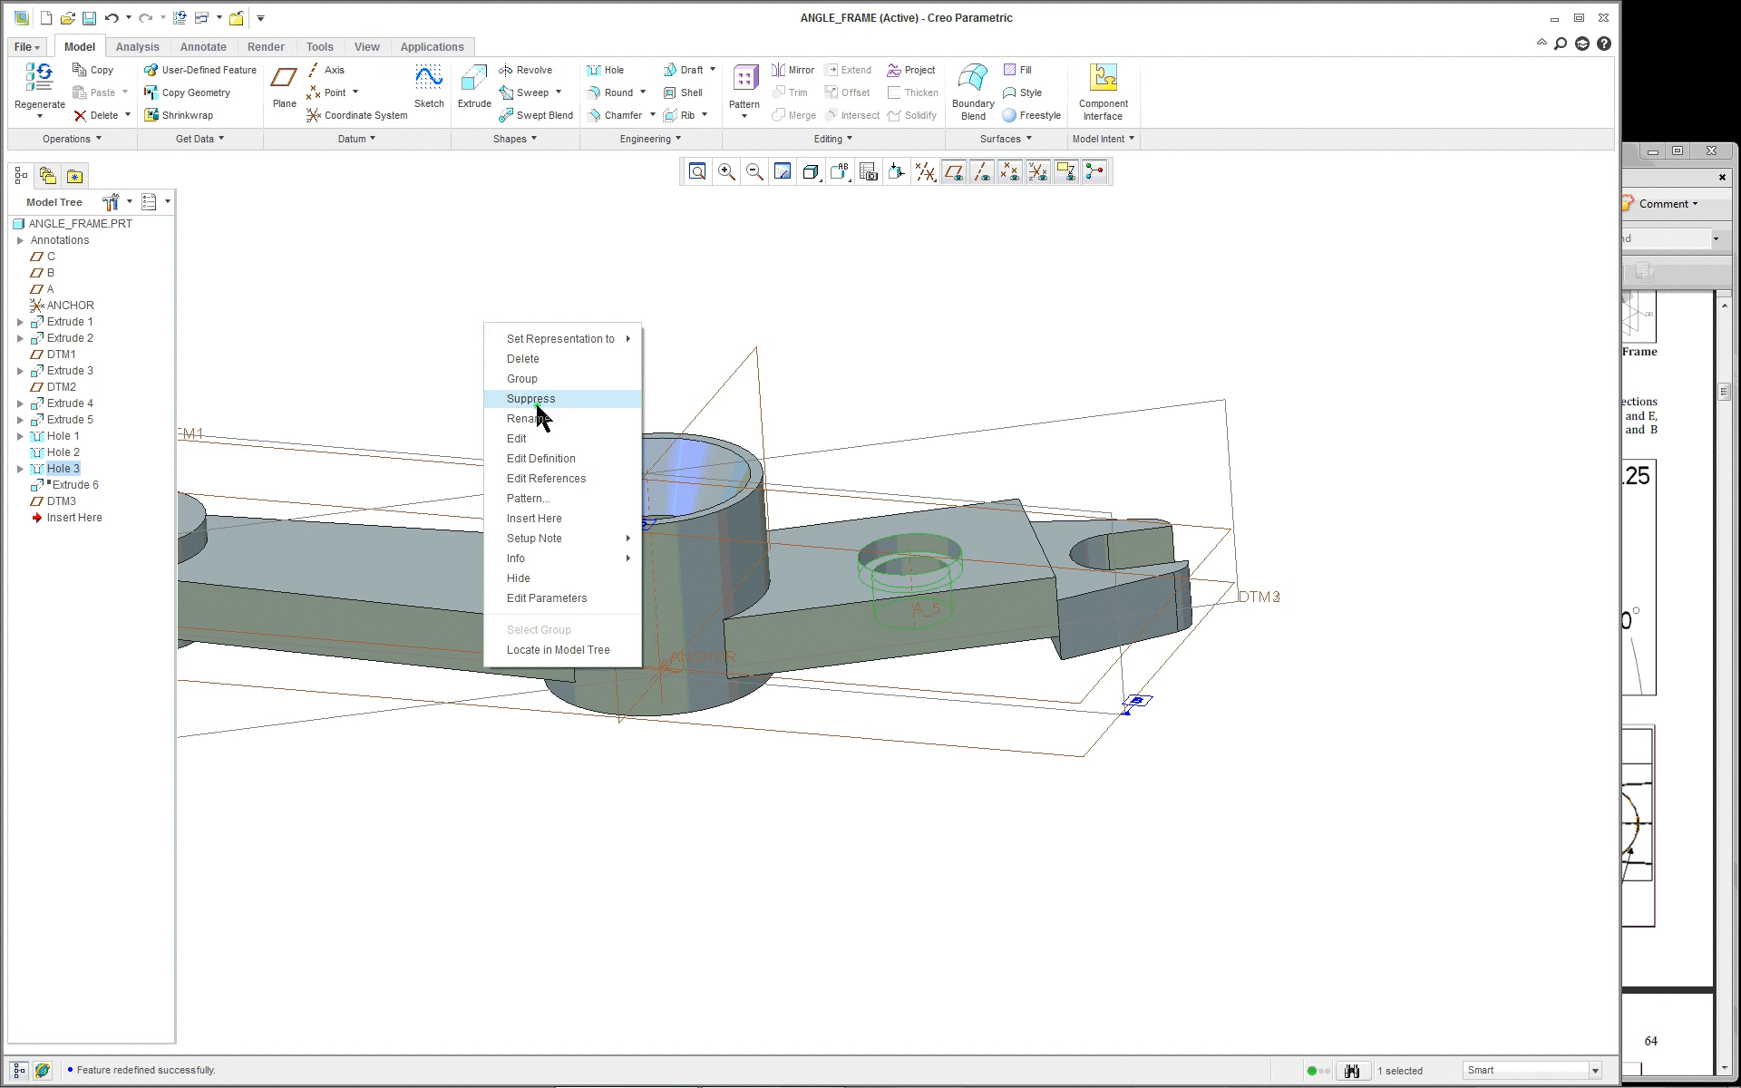
left_click(537, 399)
left_click(827, 573)
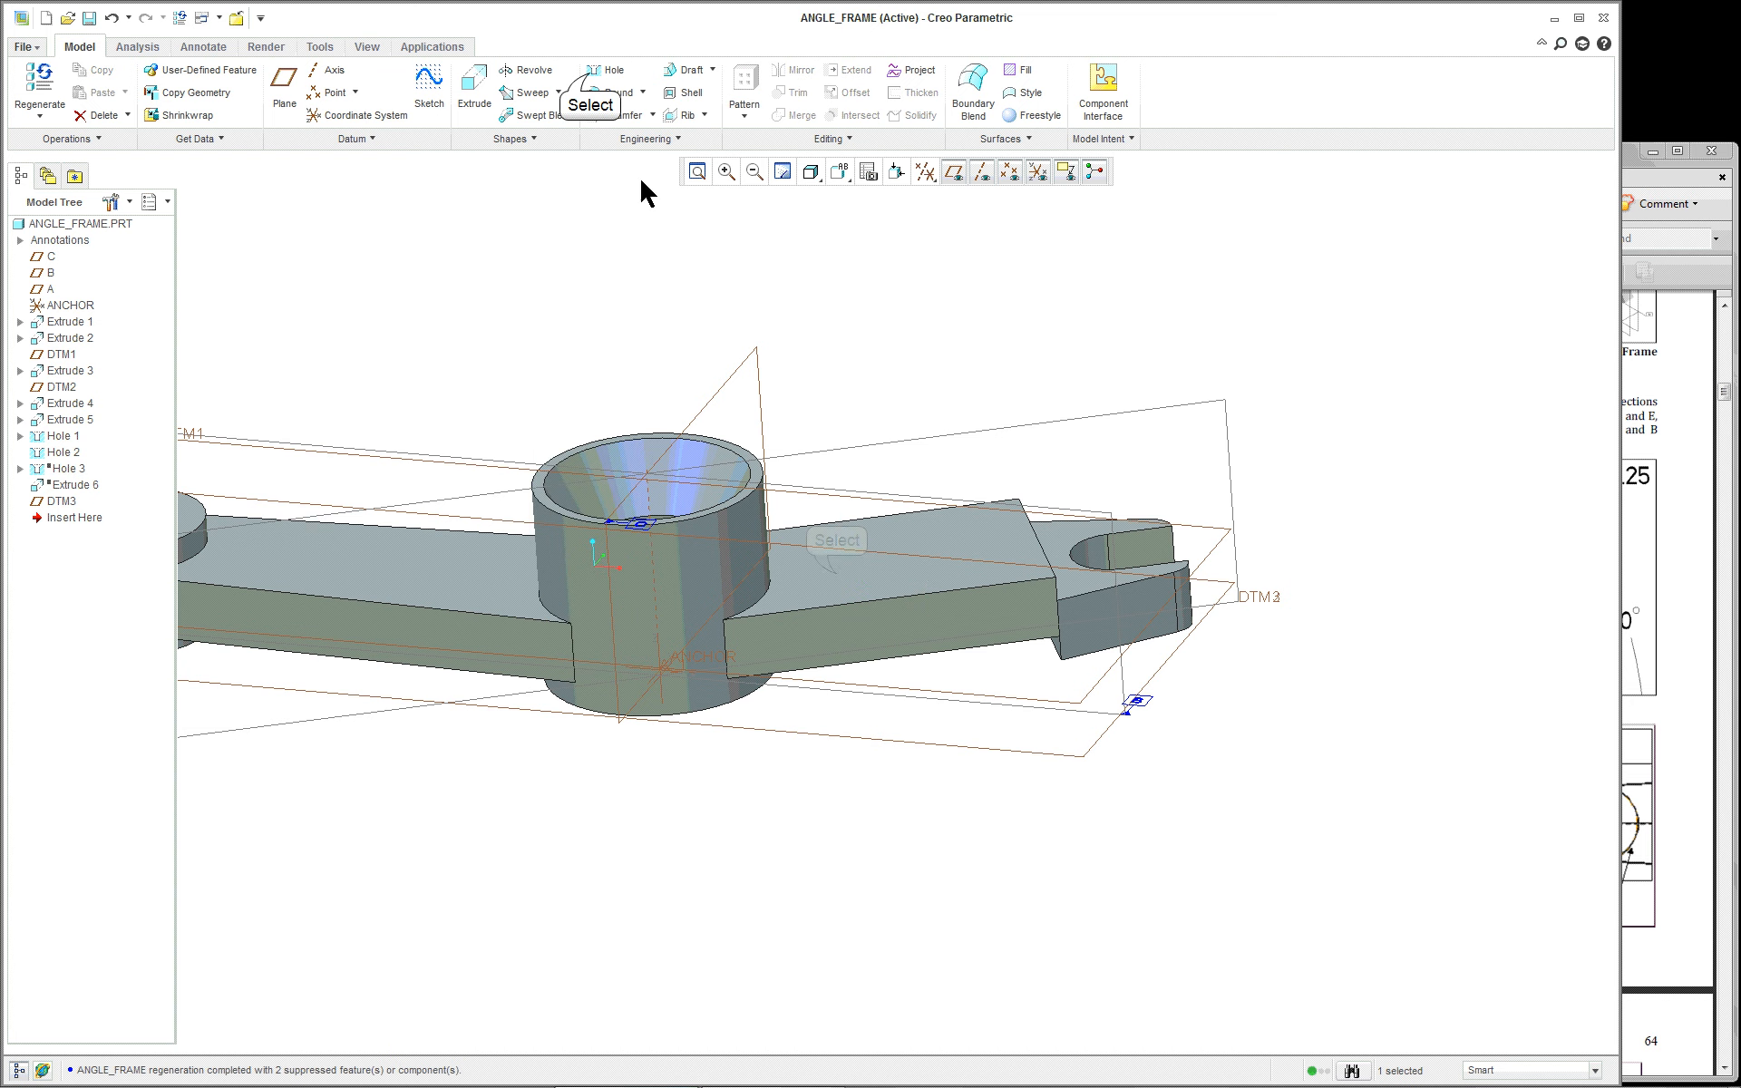
Step: Start a standard clearance hole using UNC 5/8-11, with through-all depth and a counterbore
left_click(594, 74)
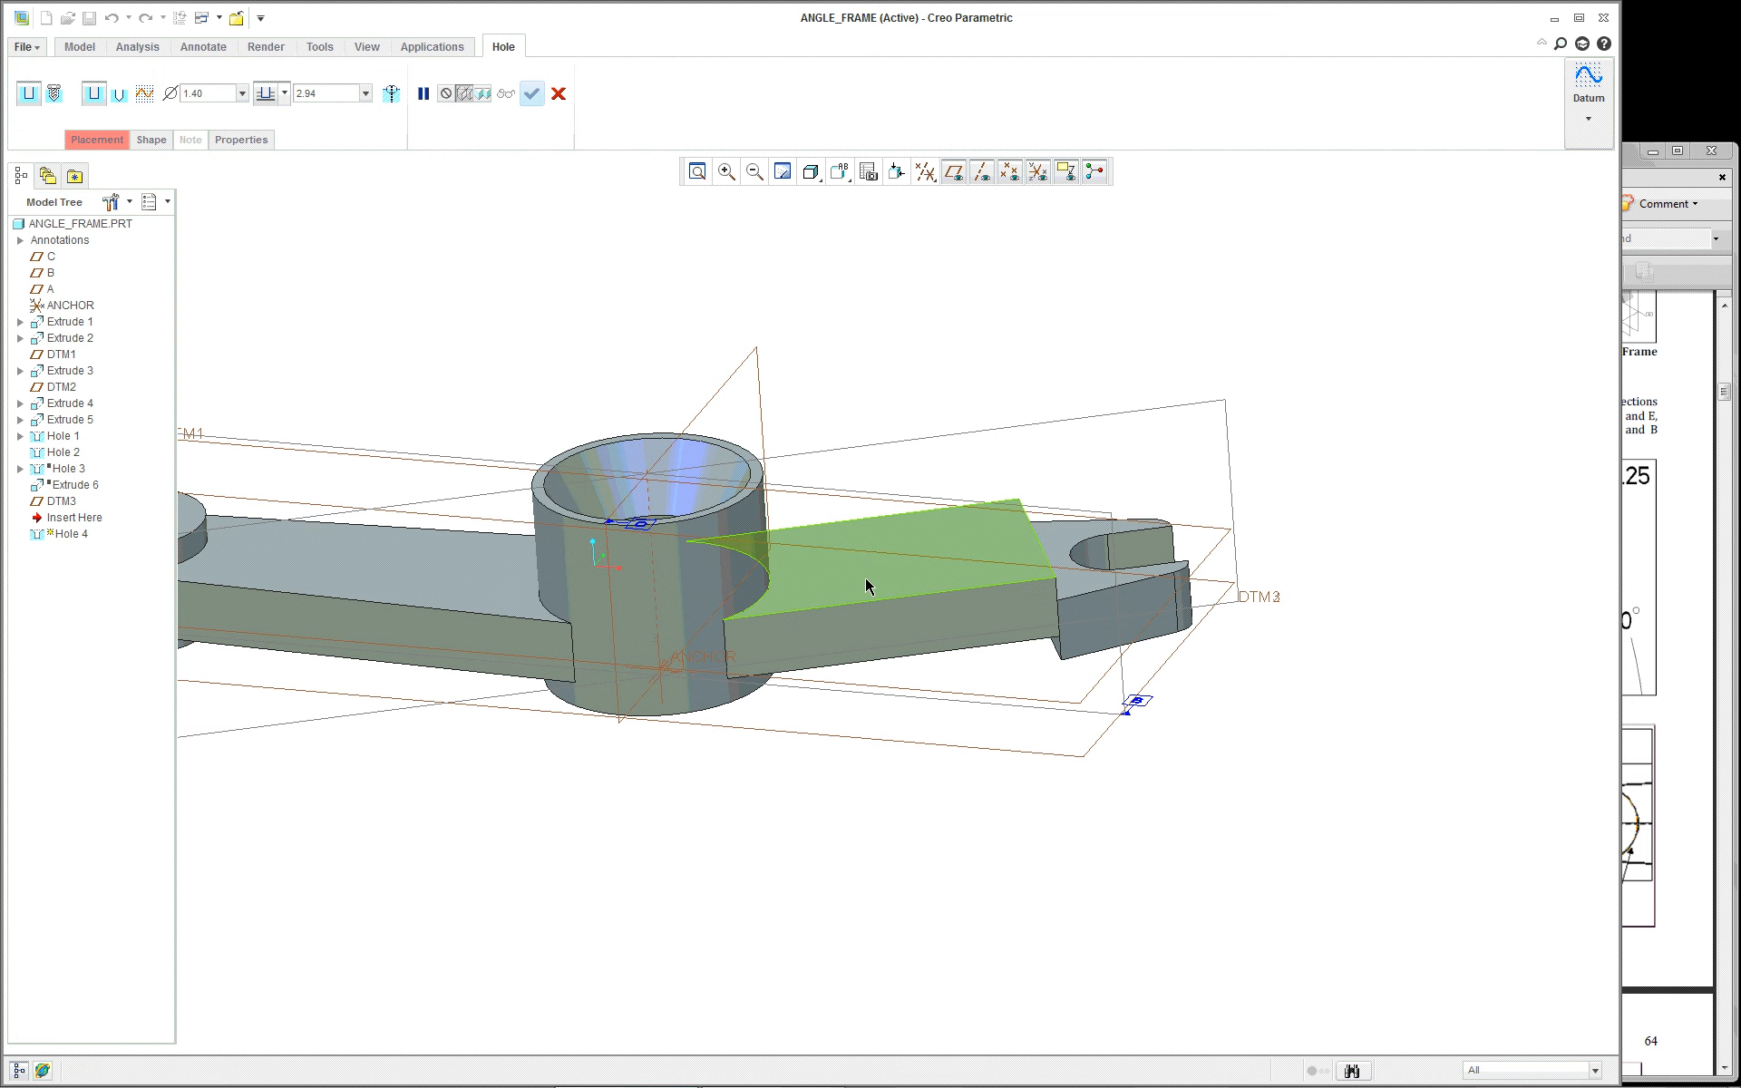
left_click(55, 93)
left_click(102, 95)
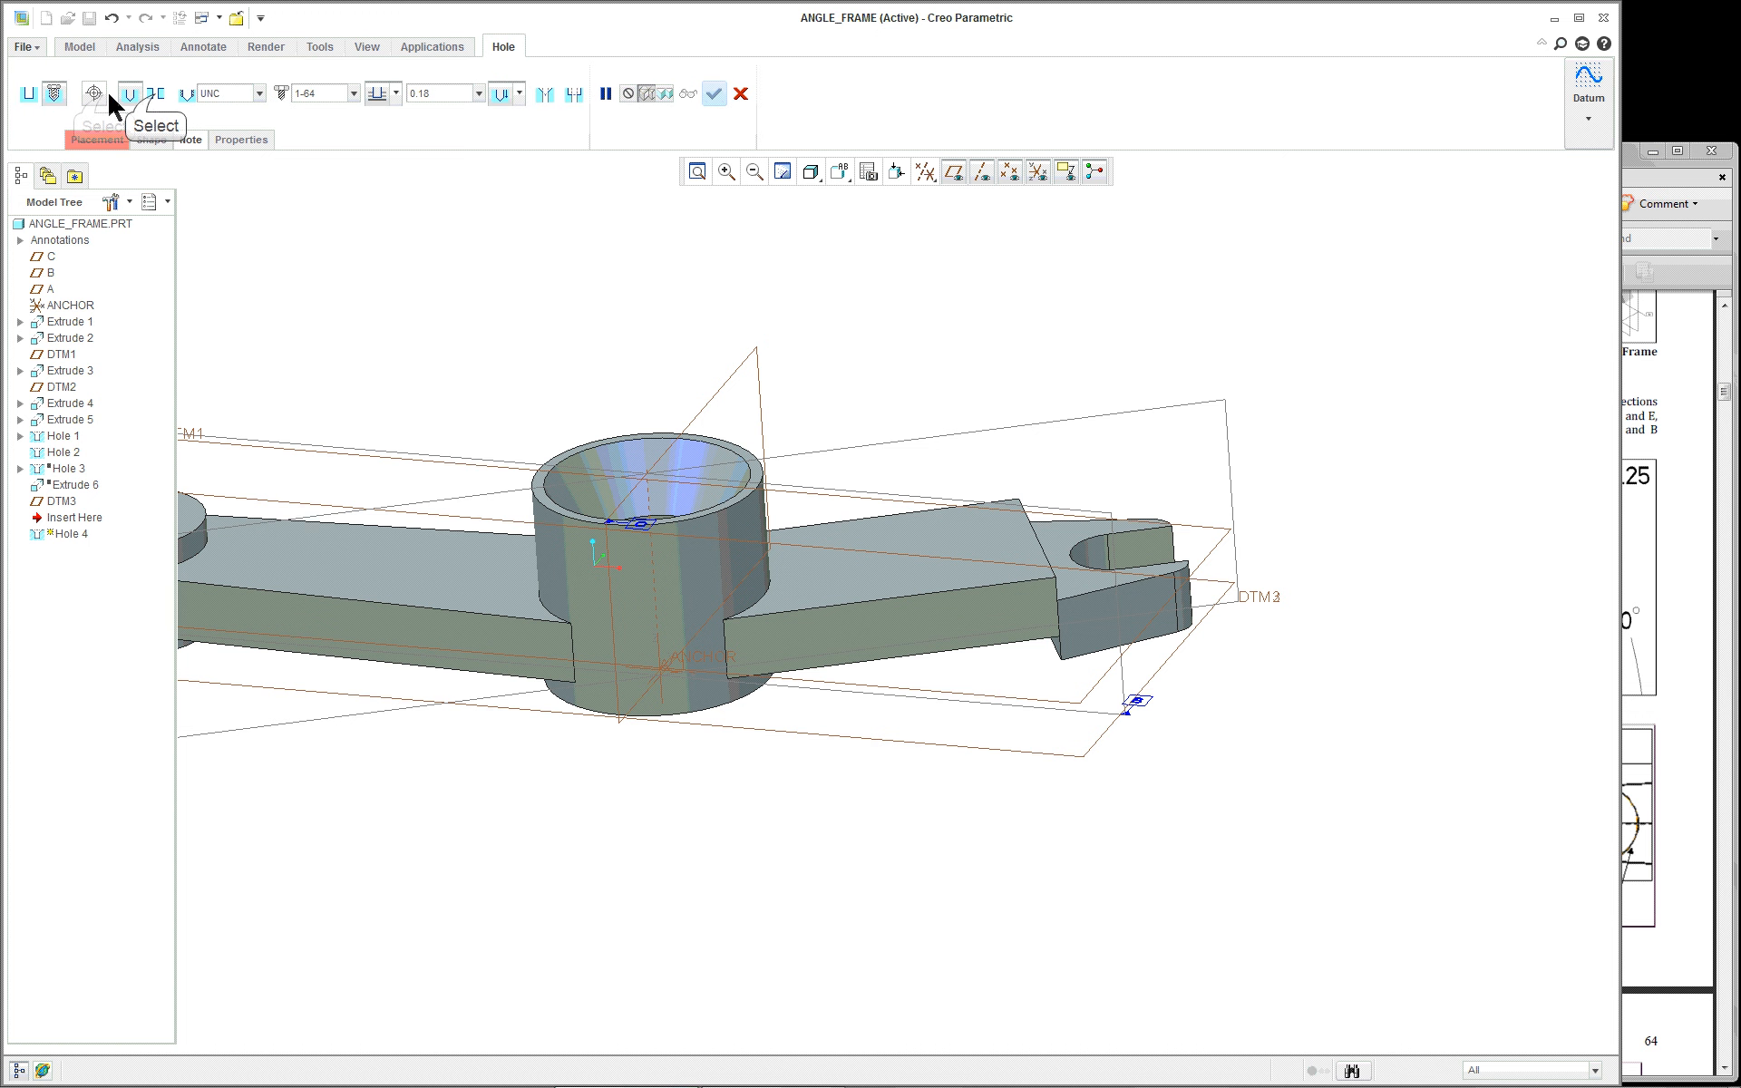
left_click(352, 95)
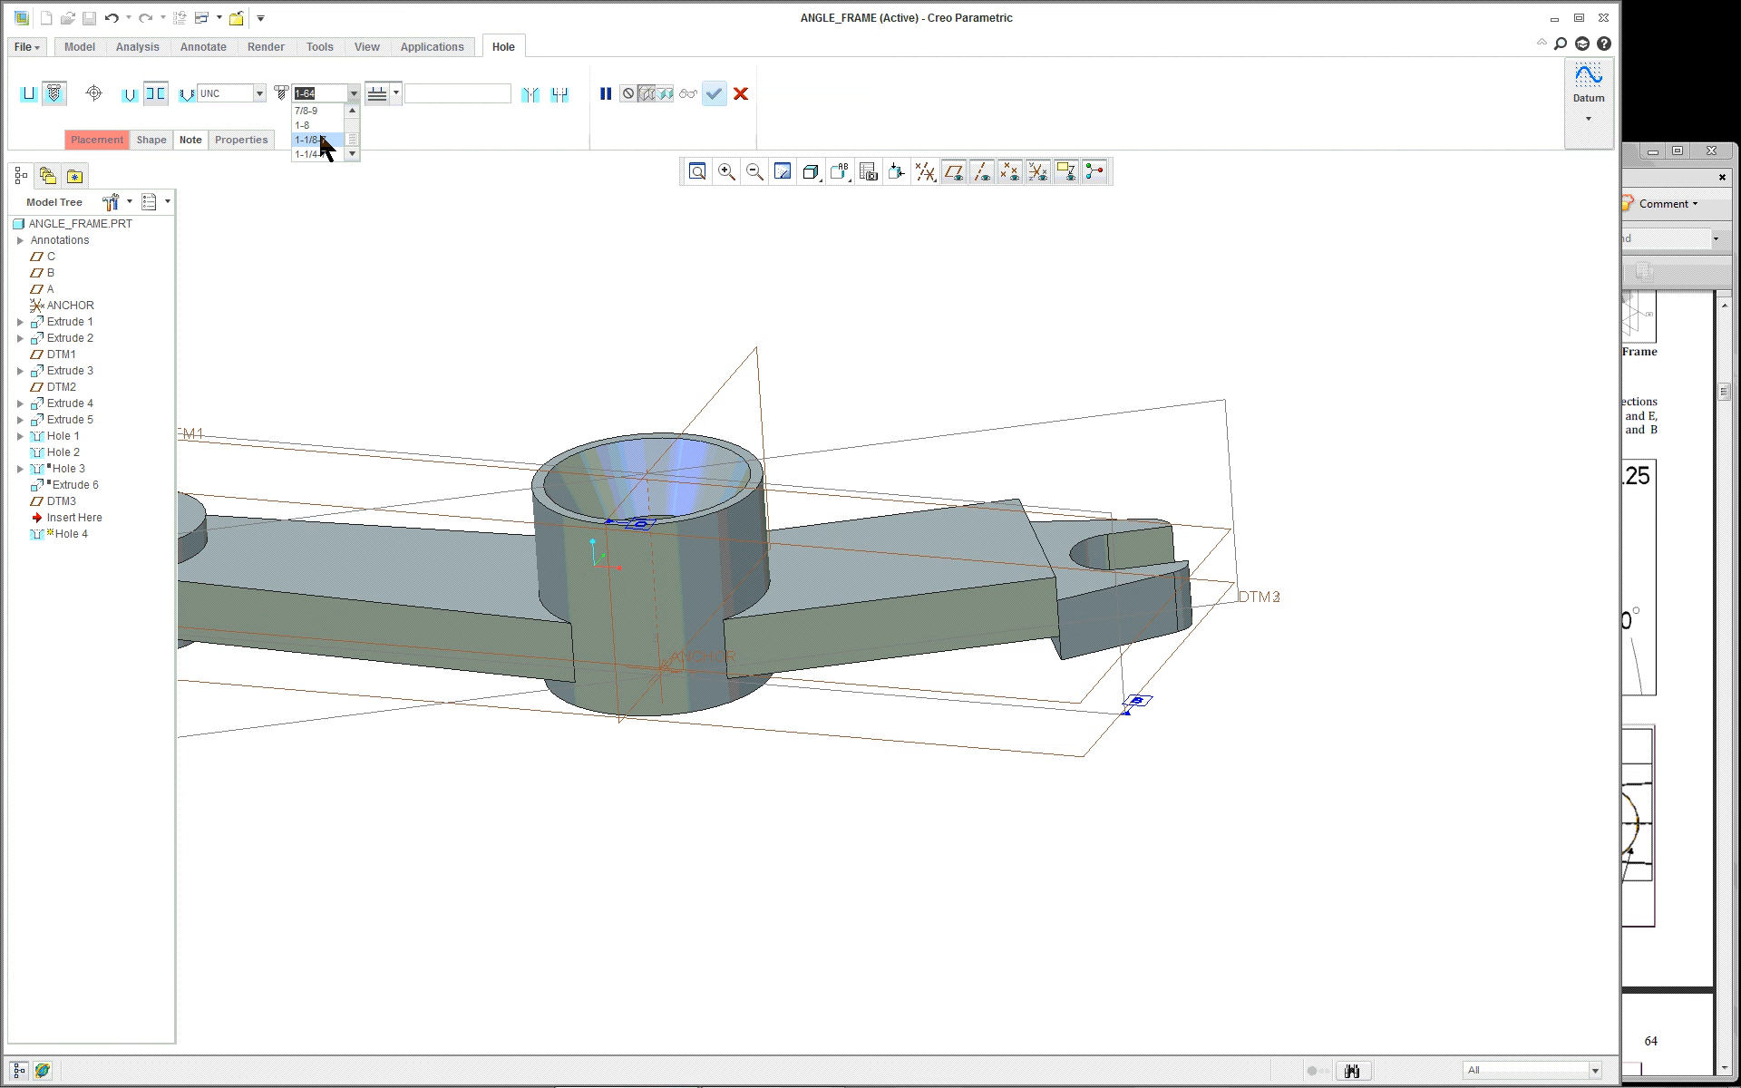
scroll(320, 137, "up", 1)
left_click(320, 126)
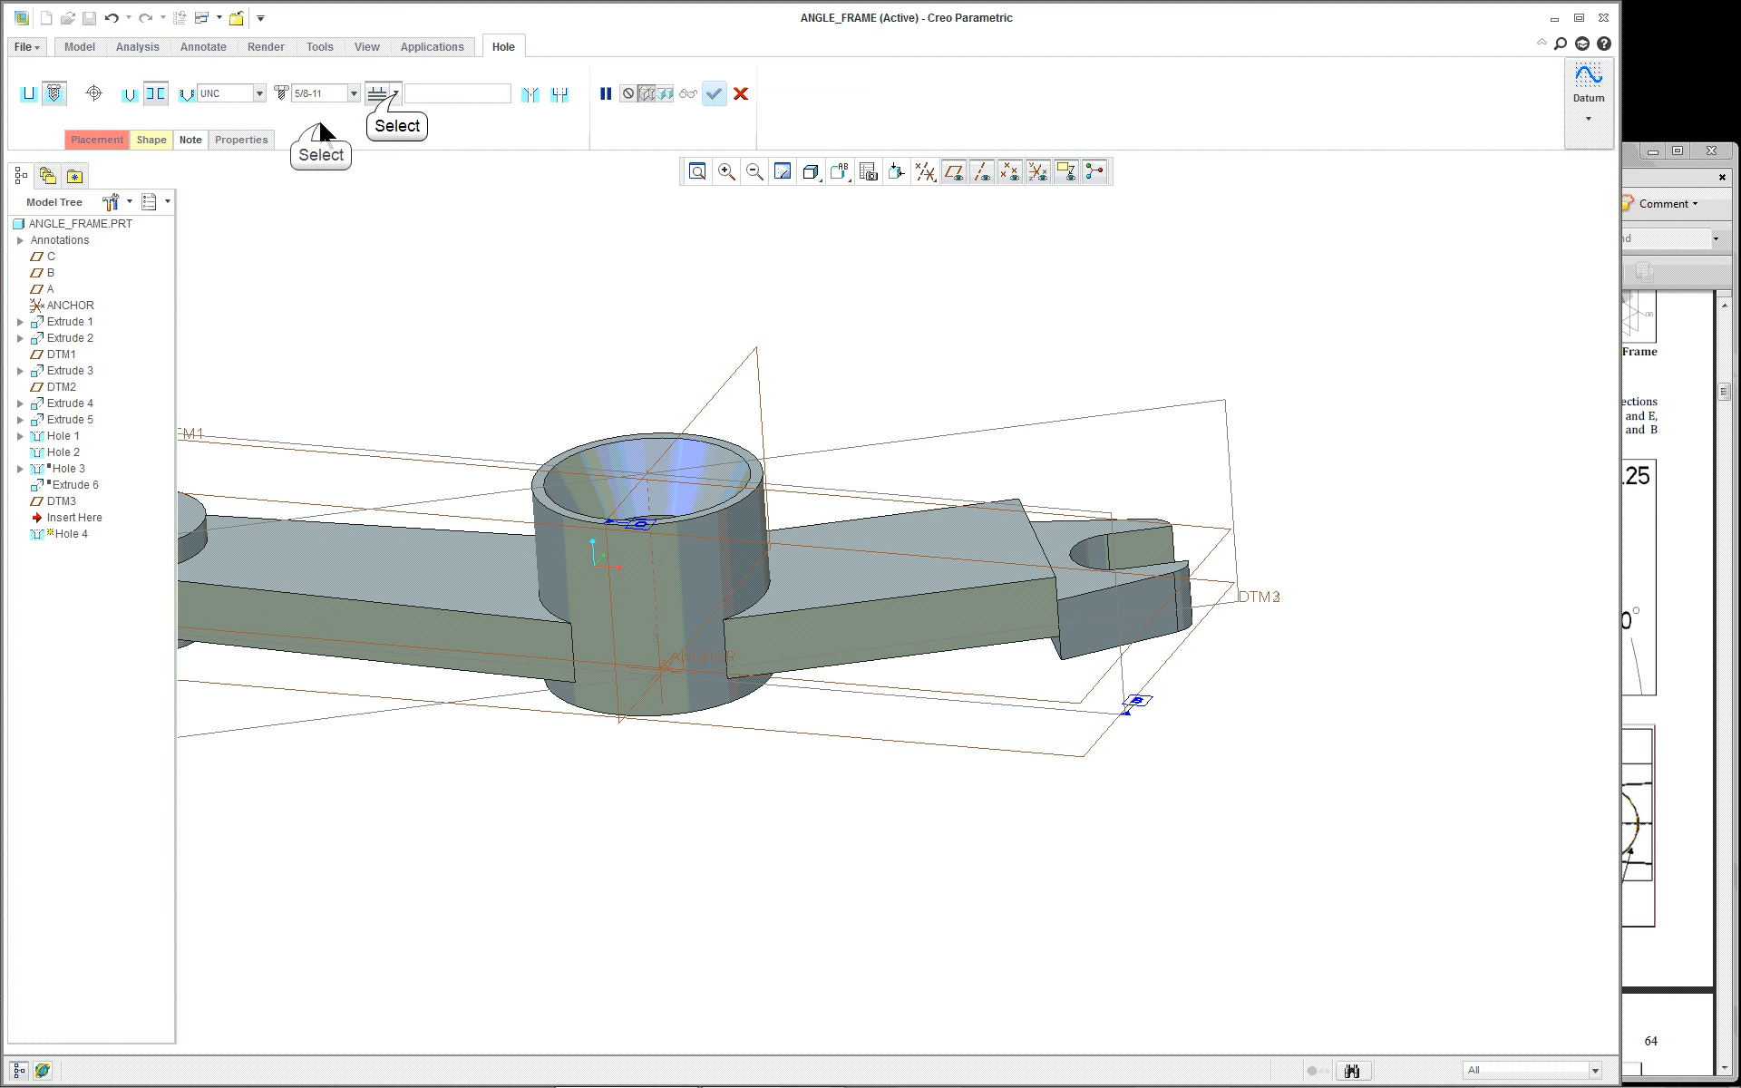
left_click(396, 95)
left_click(377, 149)
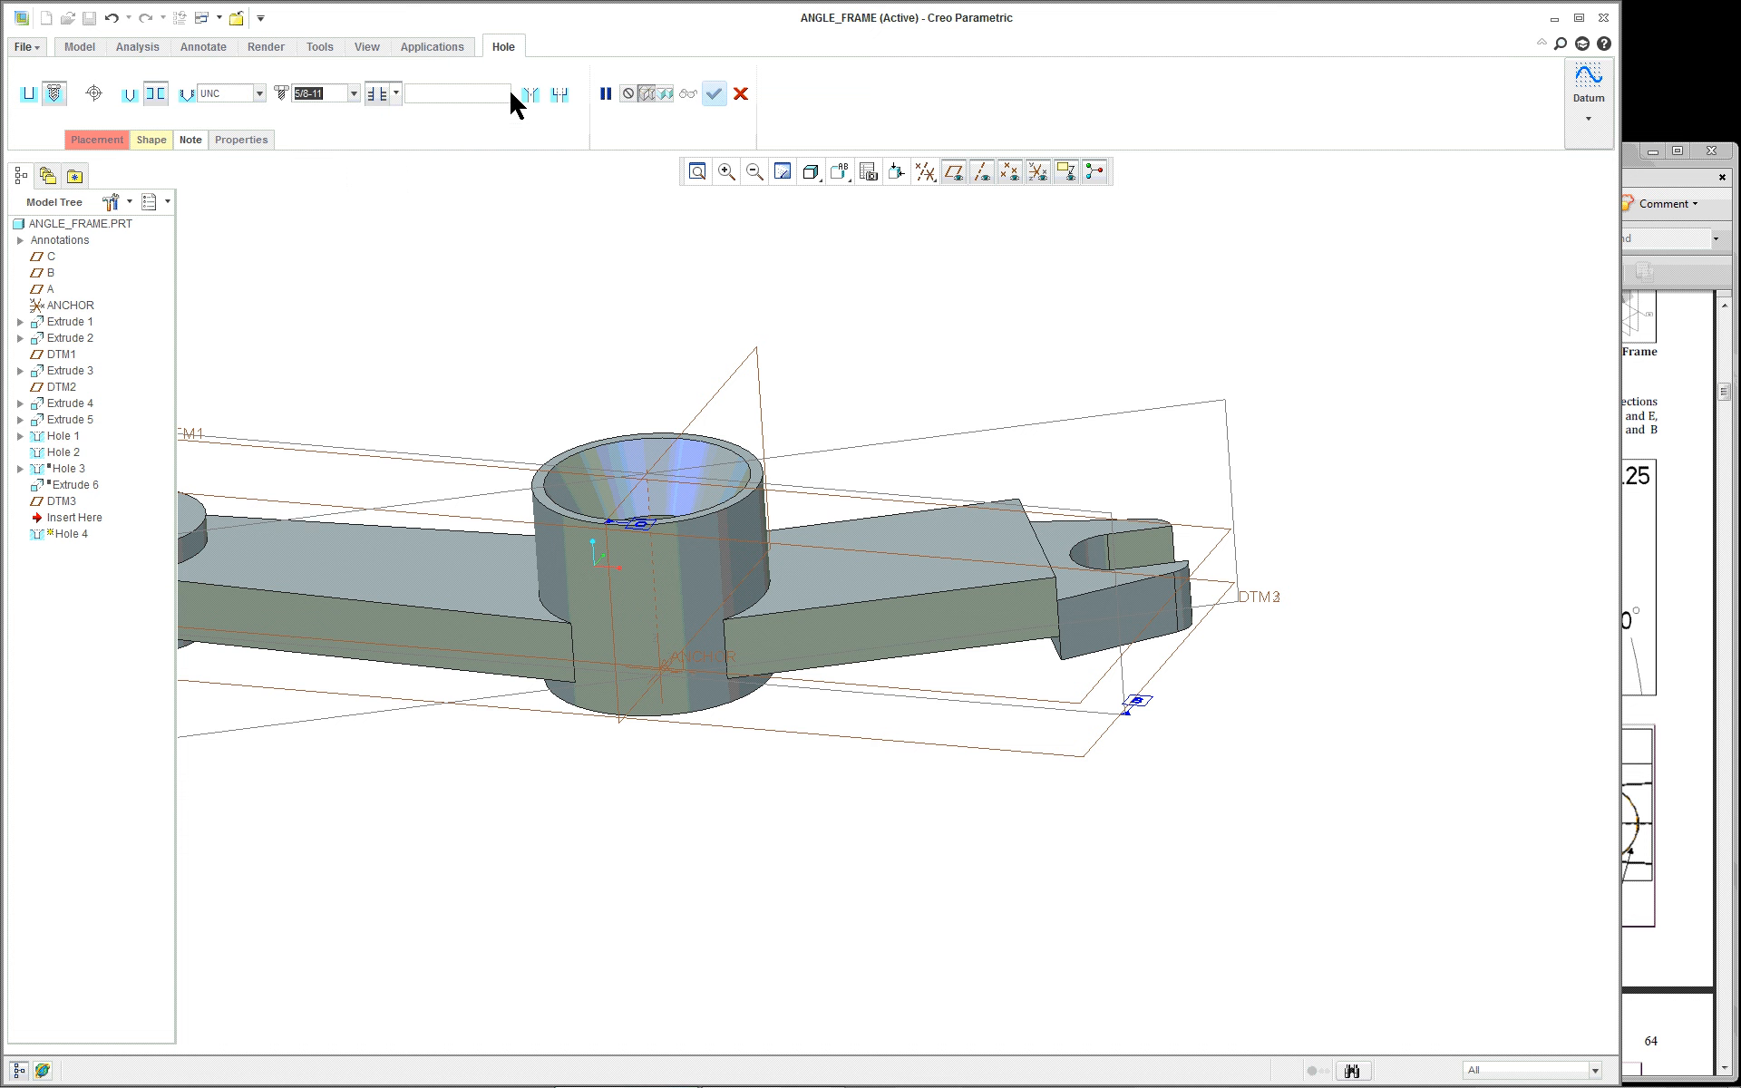
left_click(558, 94)
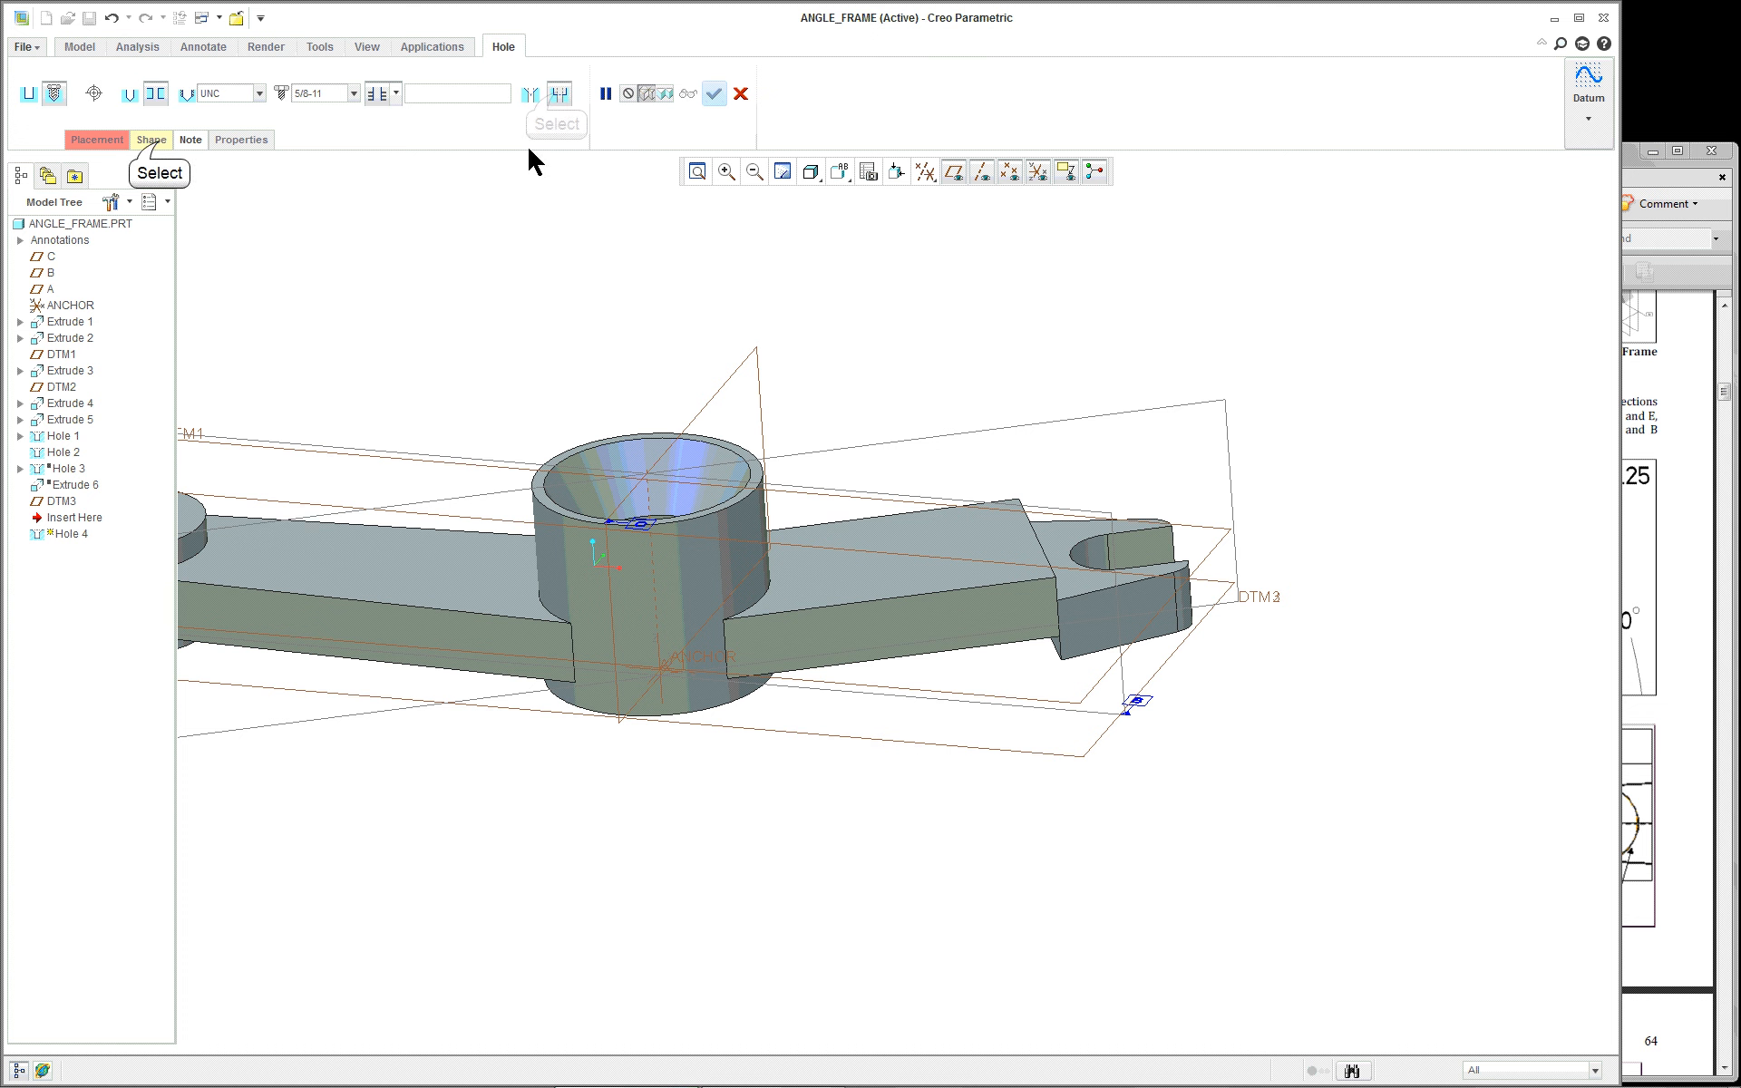
Step: Set the clearance diameter to 0.6000 in the hole's shape definition and edit the counterbore depth
left_click(150, 140)
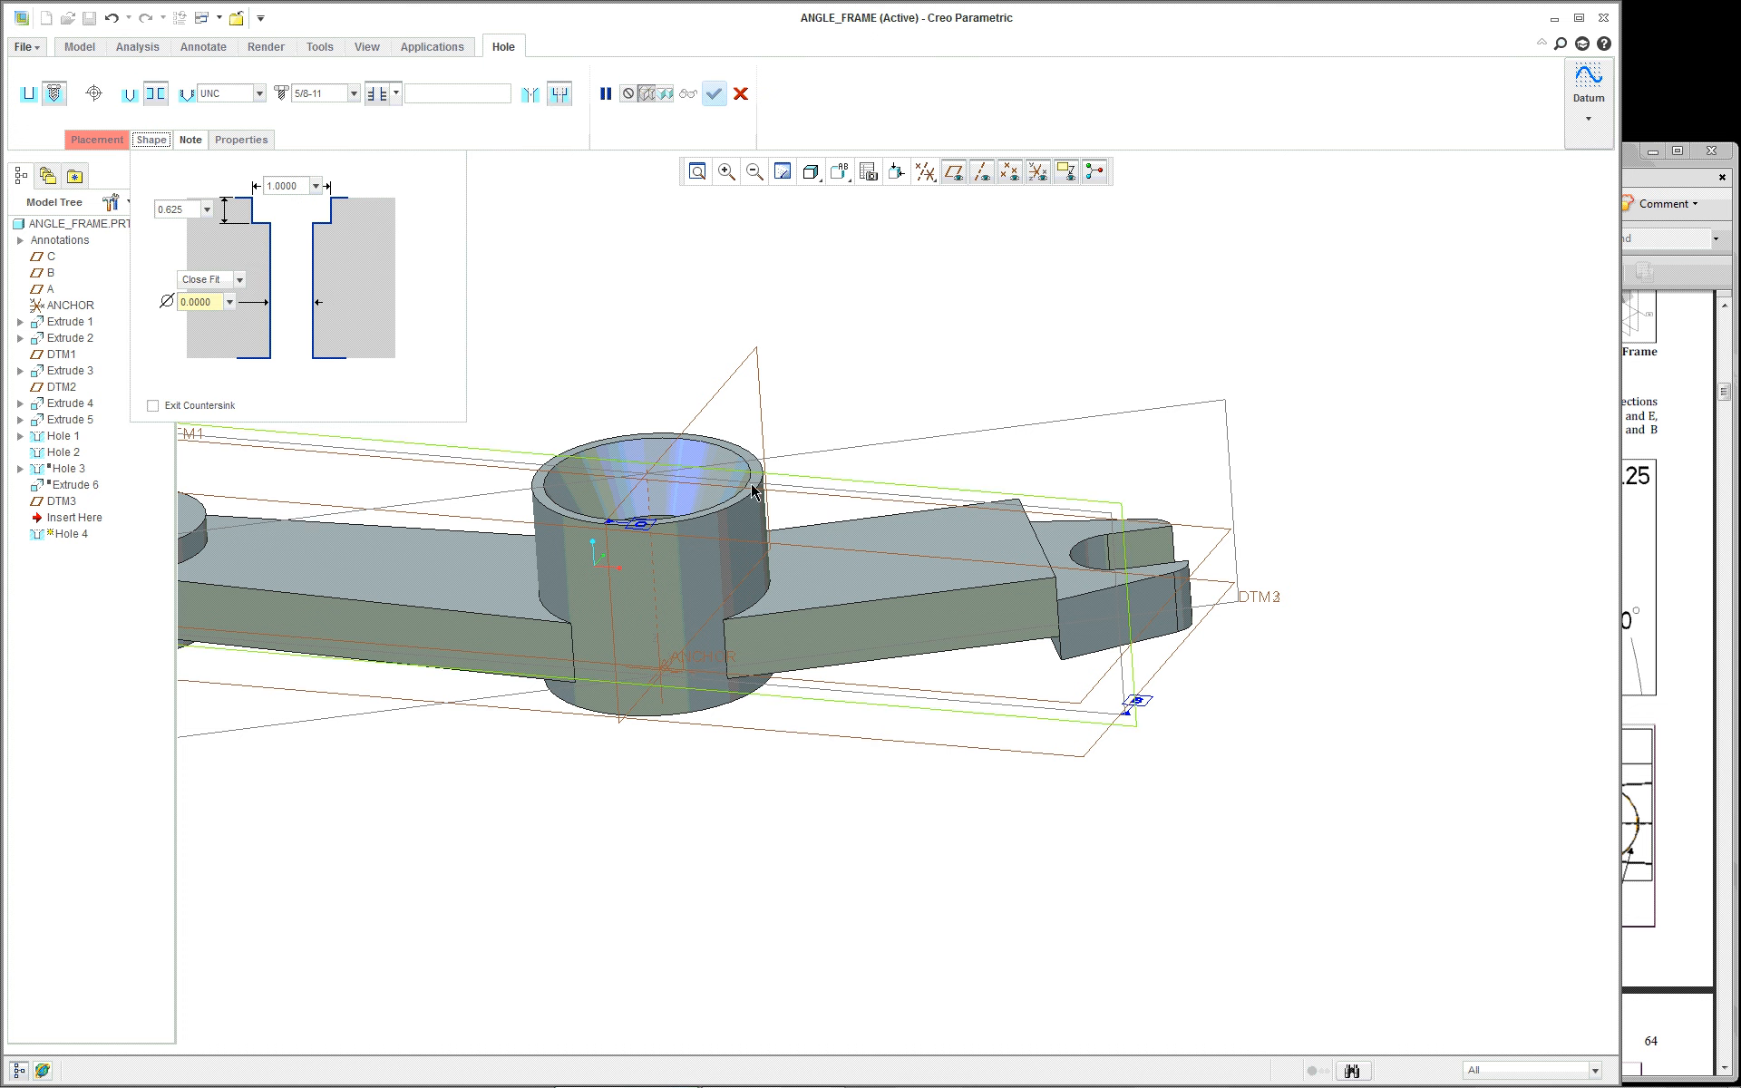
left_click(214, 302)
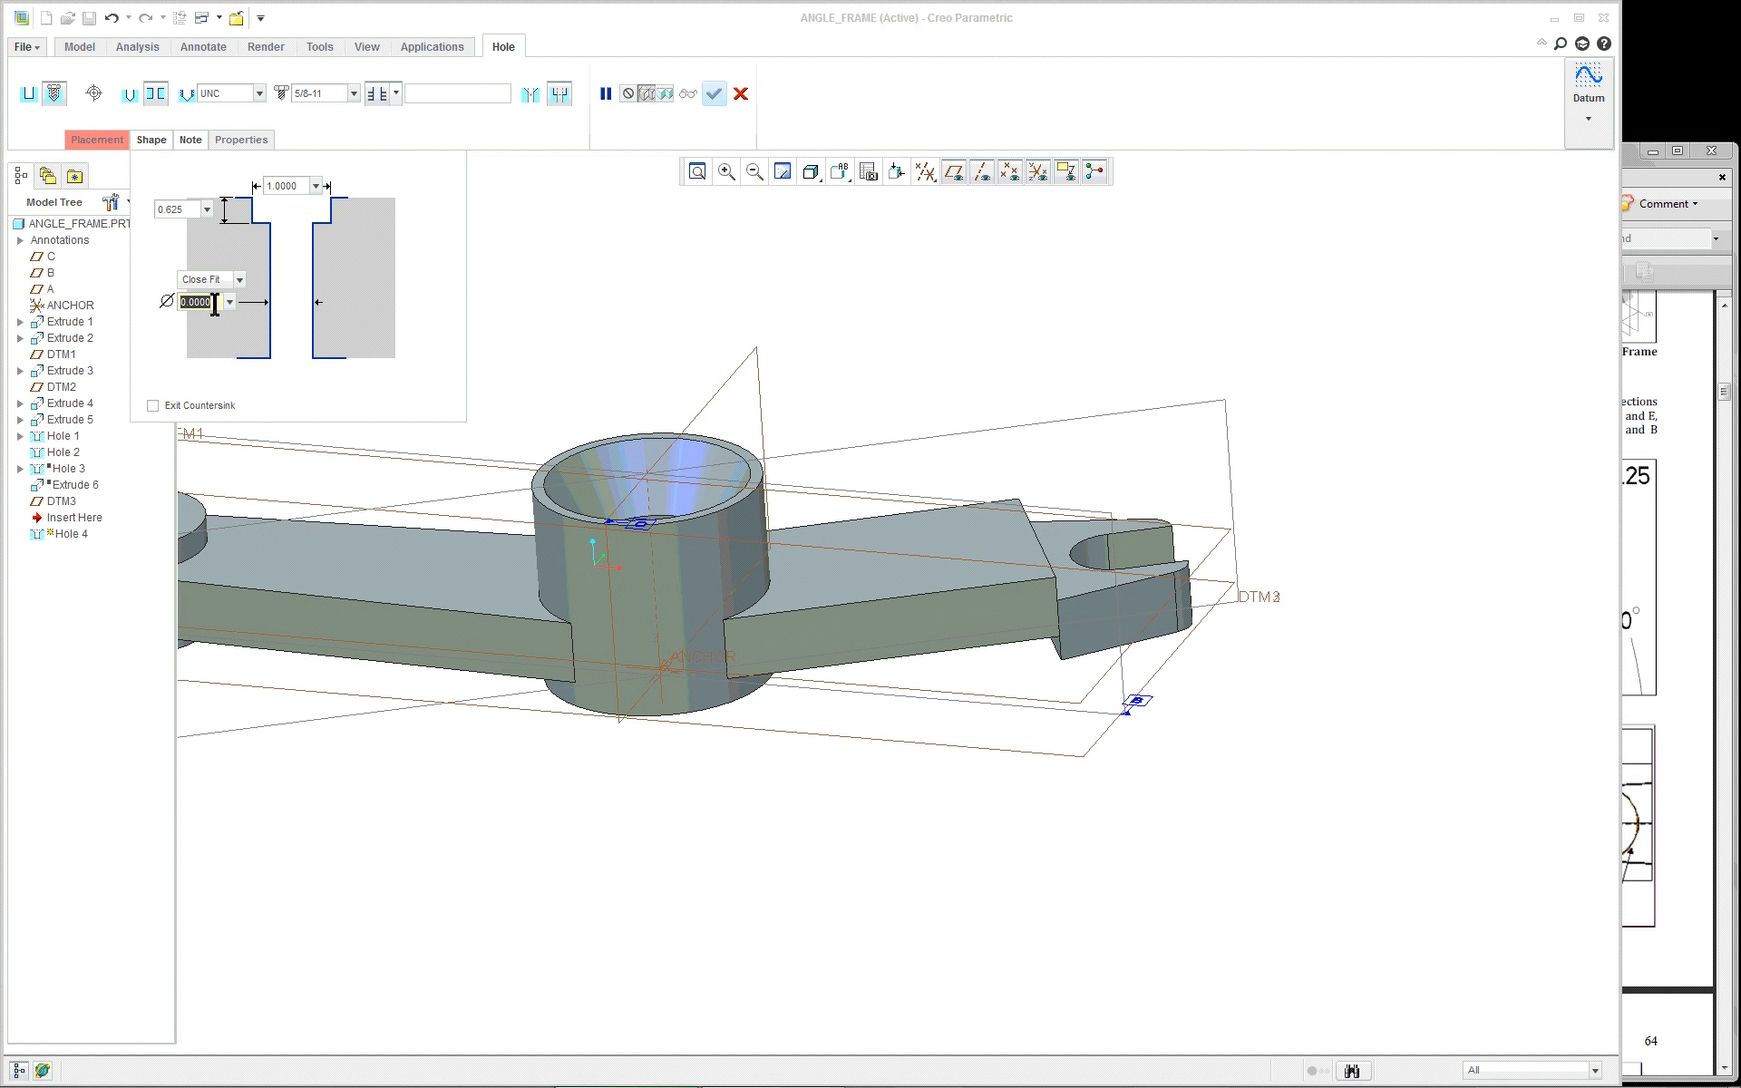
key("BackSpace")
key("Return")
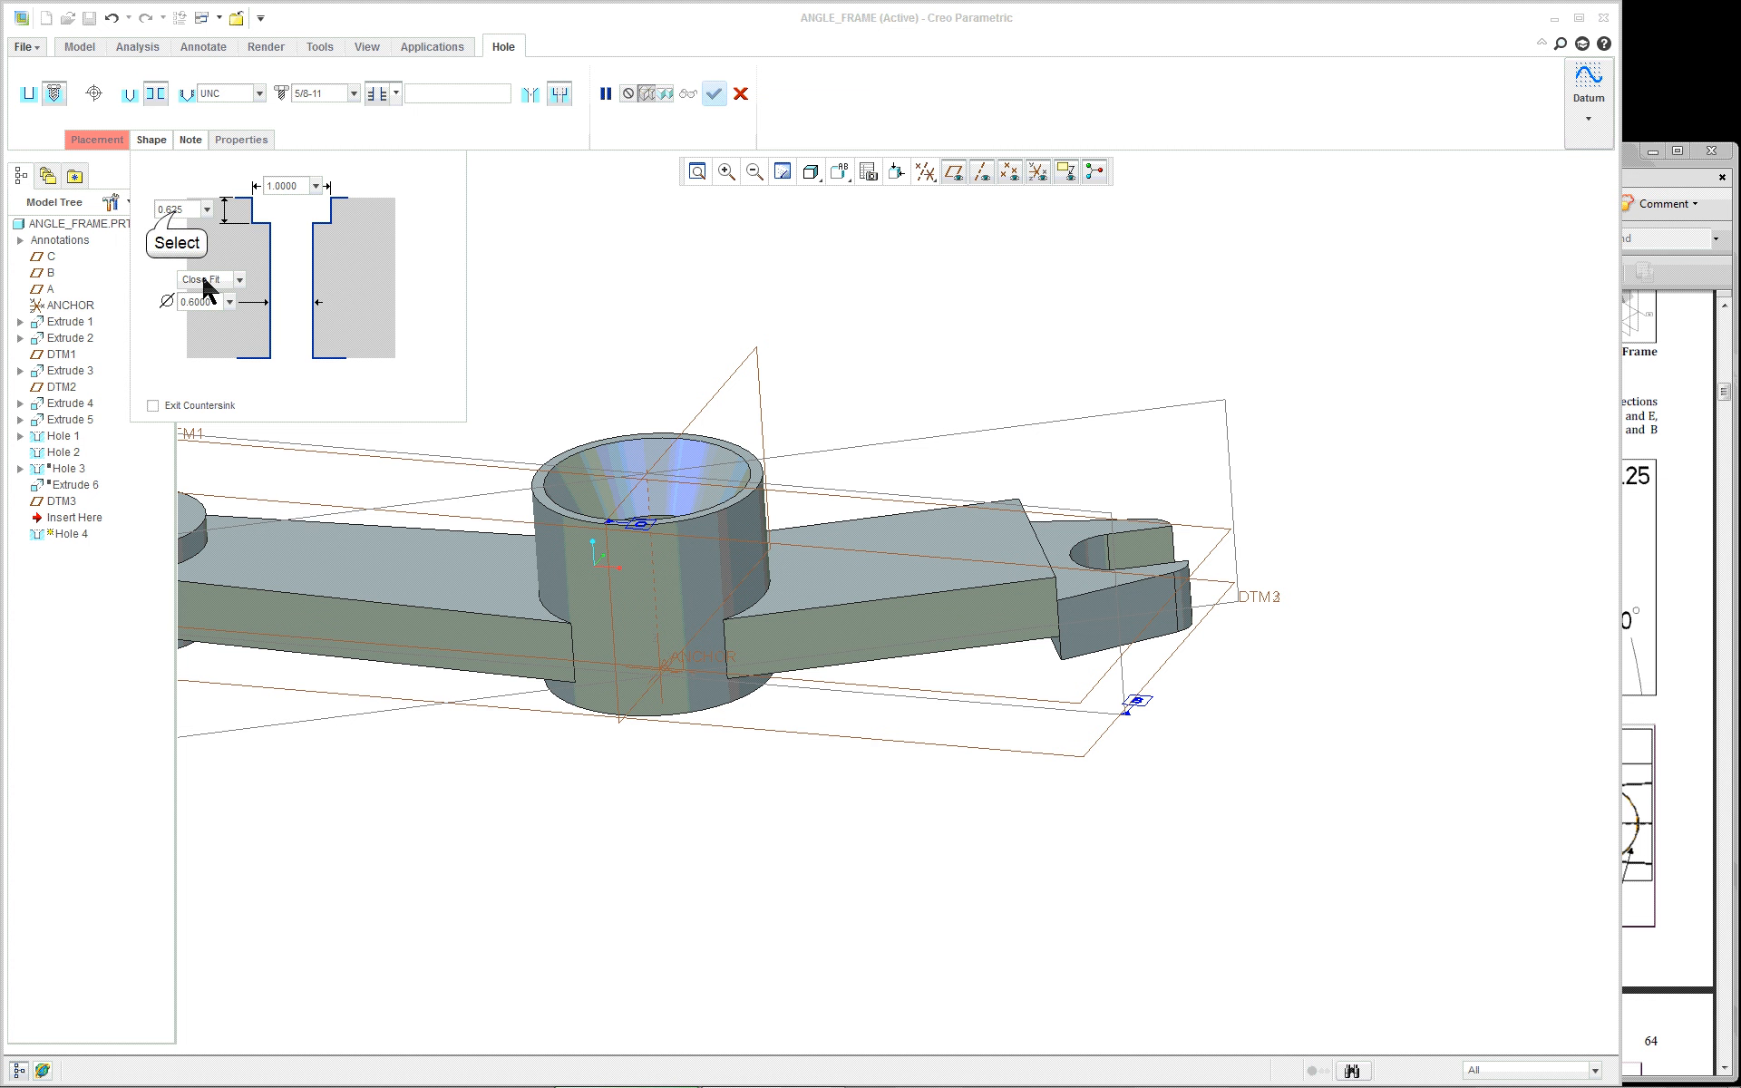
double_click(175, 210)
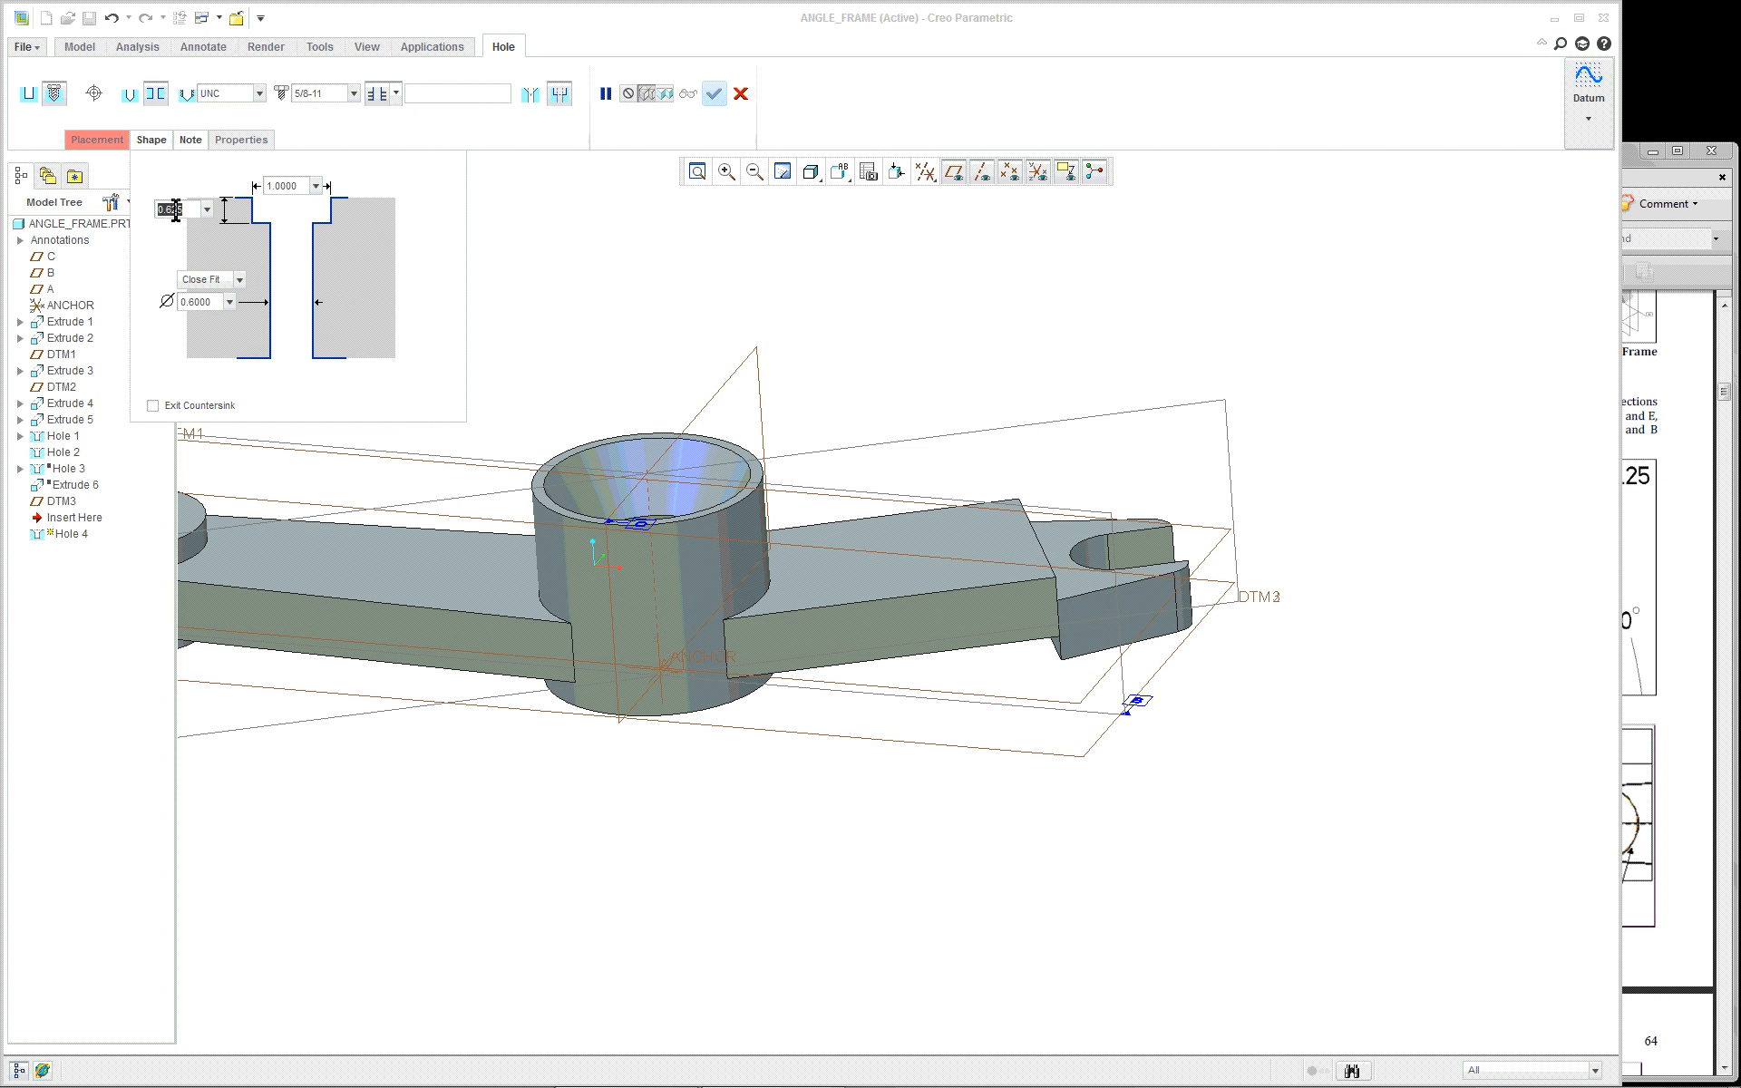
key("BackSpace")
Step: Place the hole on the top face of the forked arm, using DTM3 and the central boss's axis A_1 as offset references
left_click(94, 141)
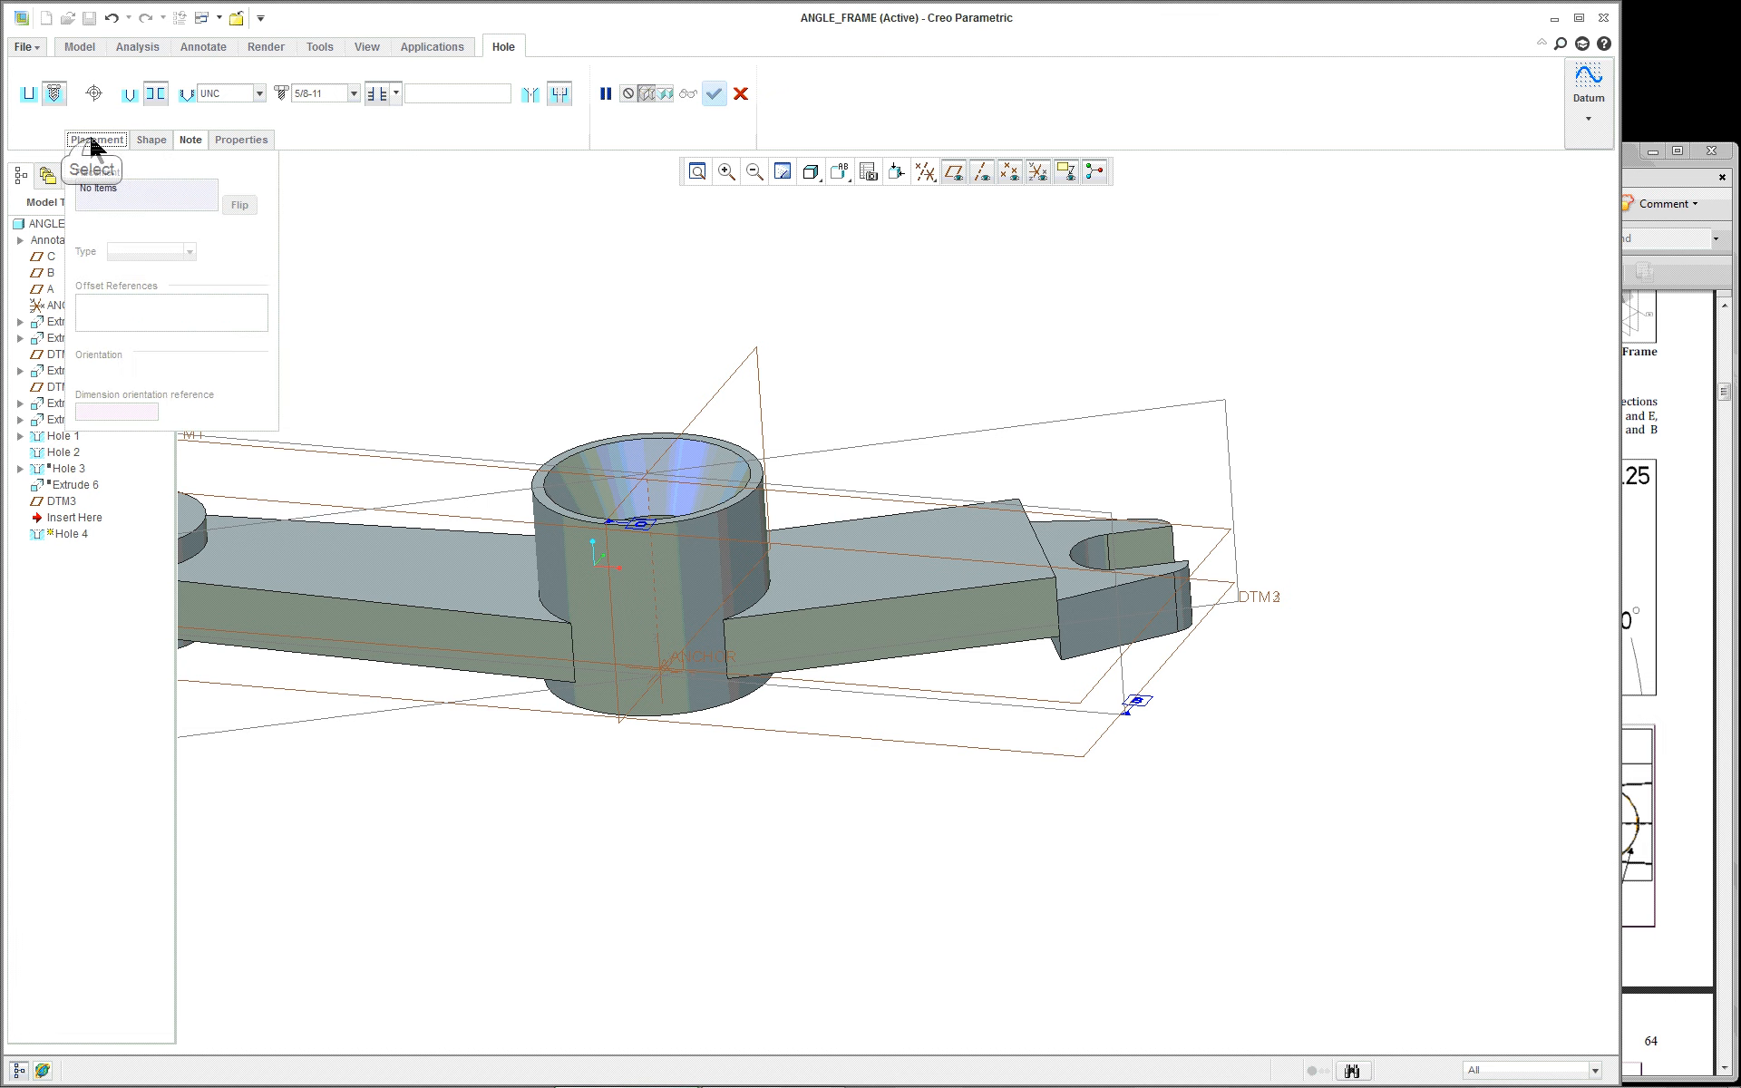
left_click(899, 573)
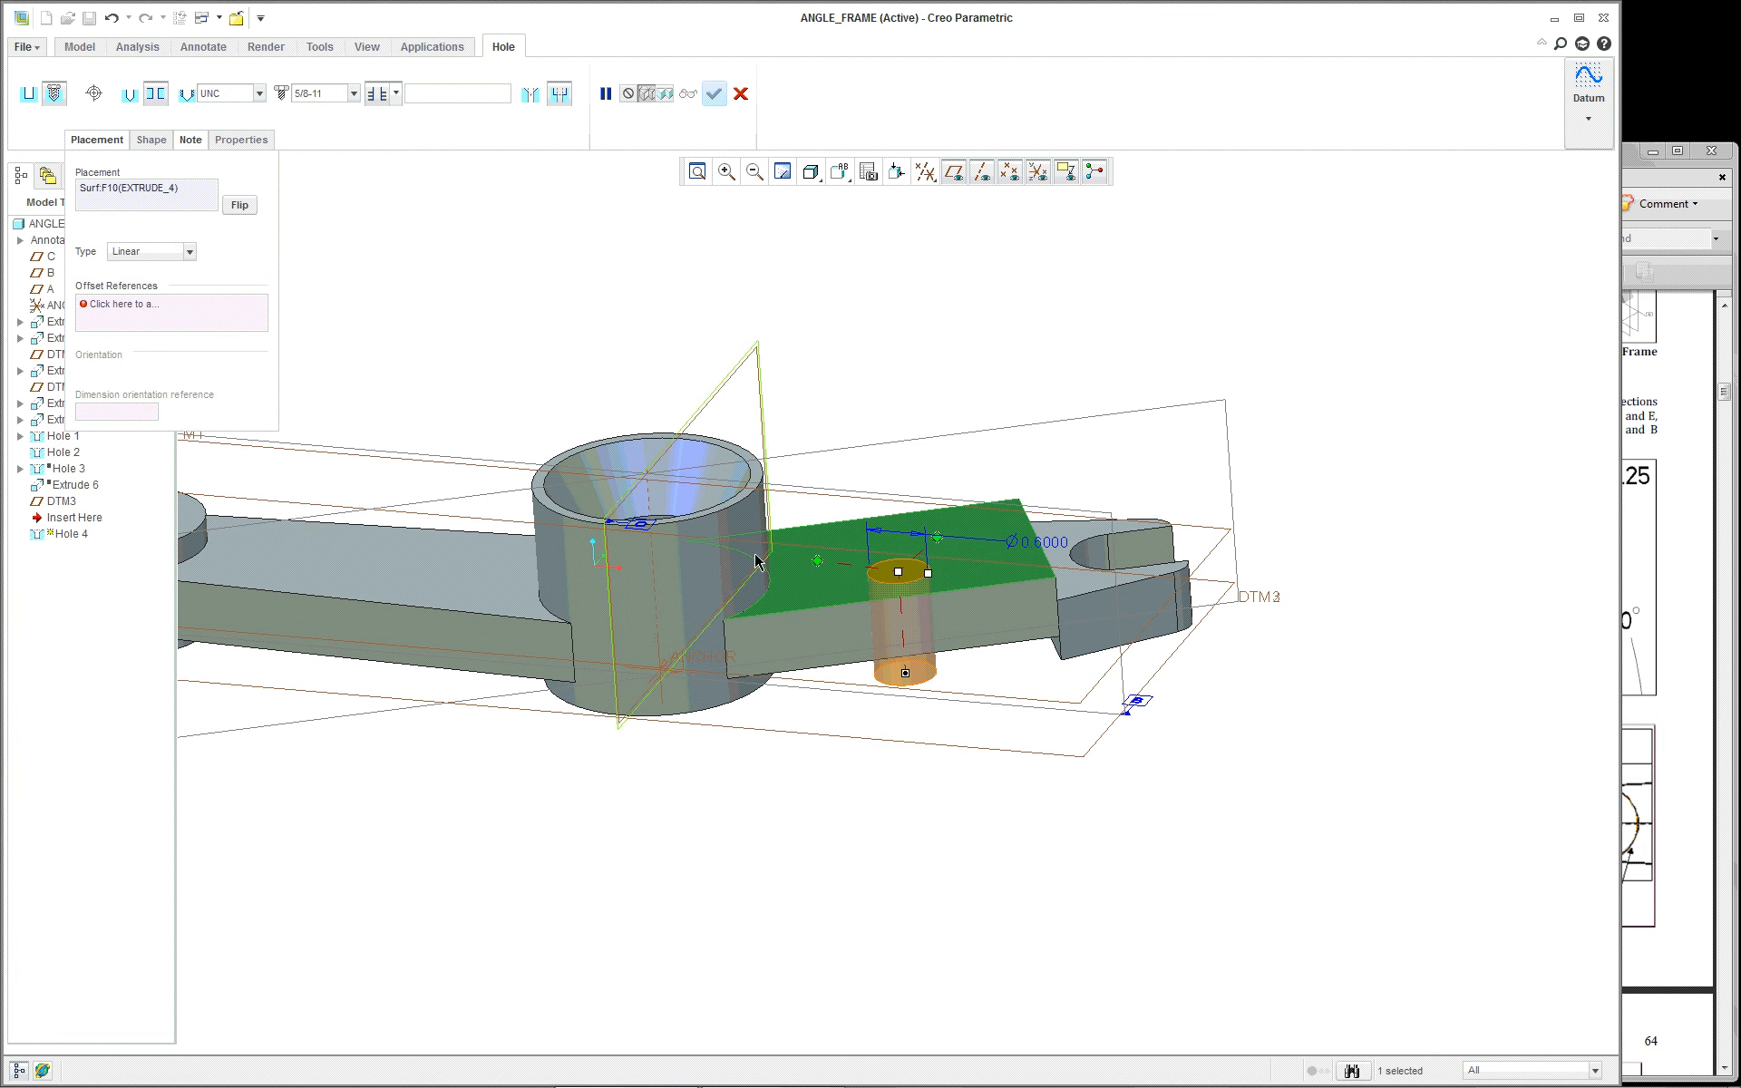
scroll(987, 563, "down", 2)
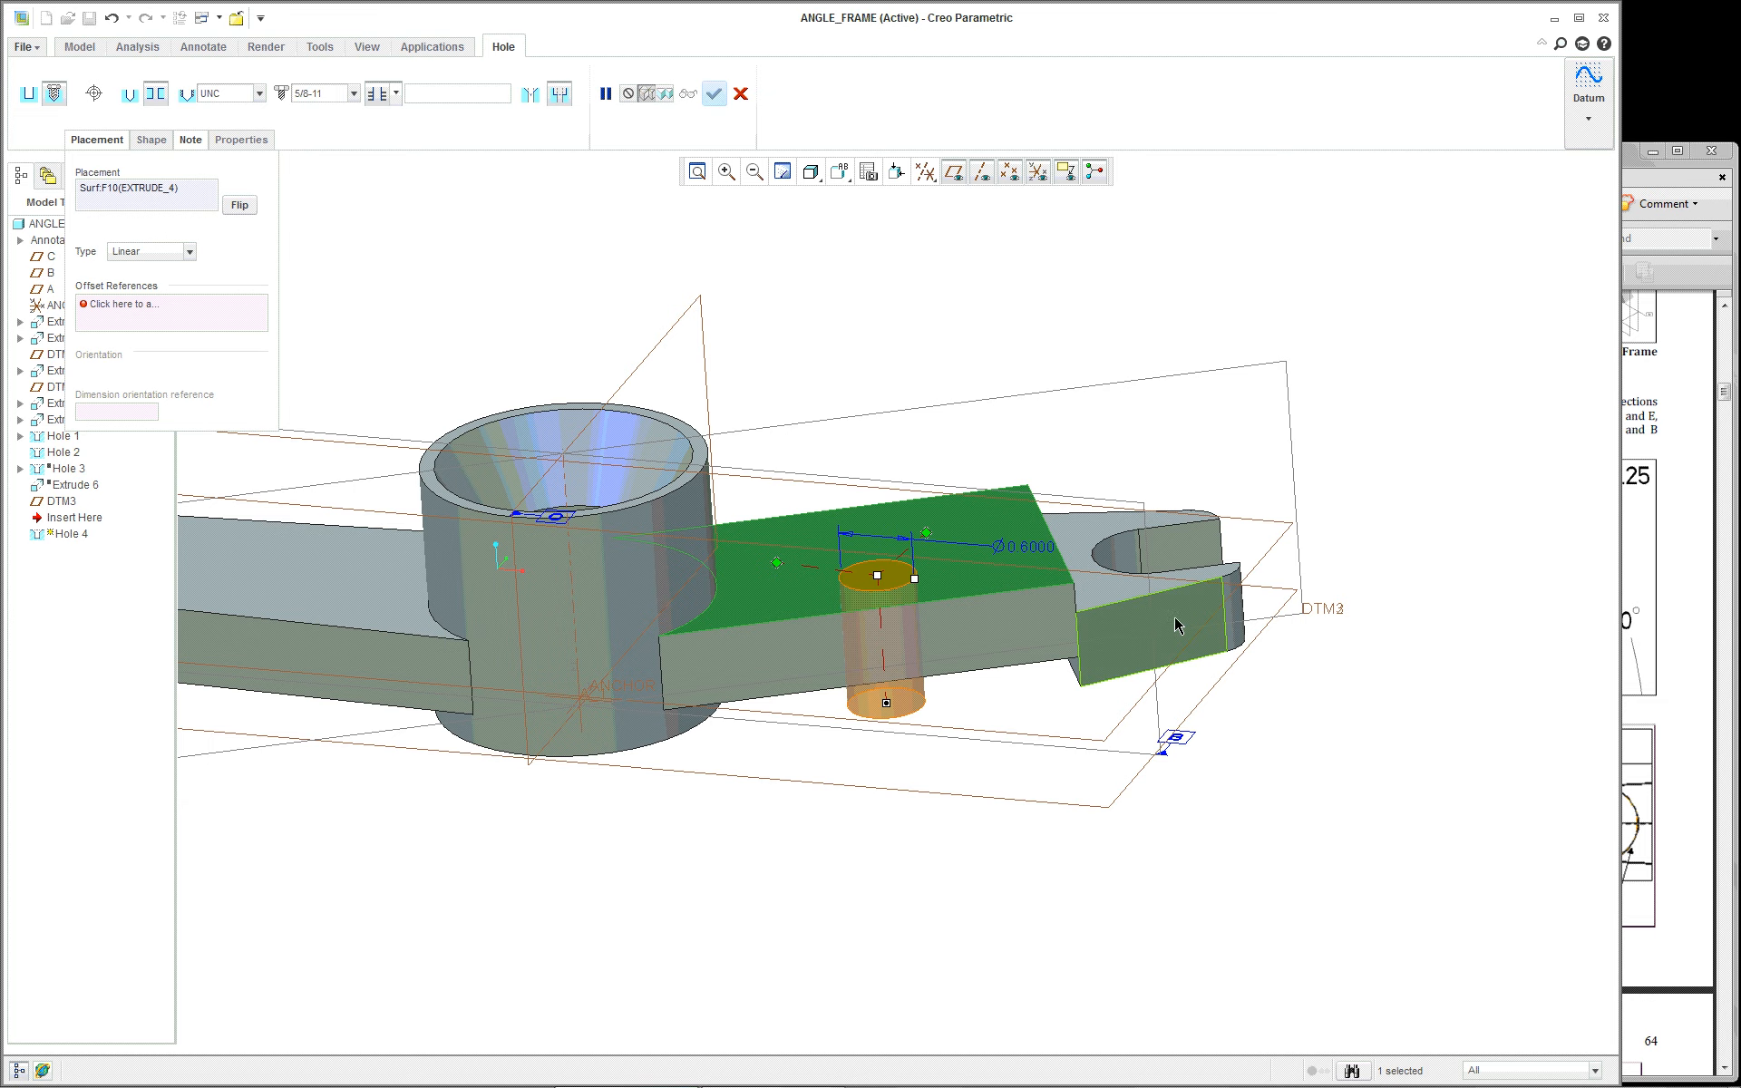
middle_click_drag(1137, 613, 1108, 649)
scroll(1097, 646, "up", 2)
scroll(1022, 595, "down", 1)
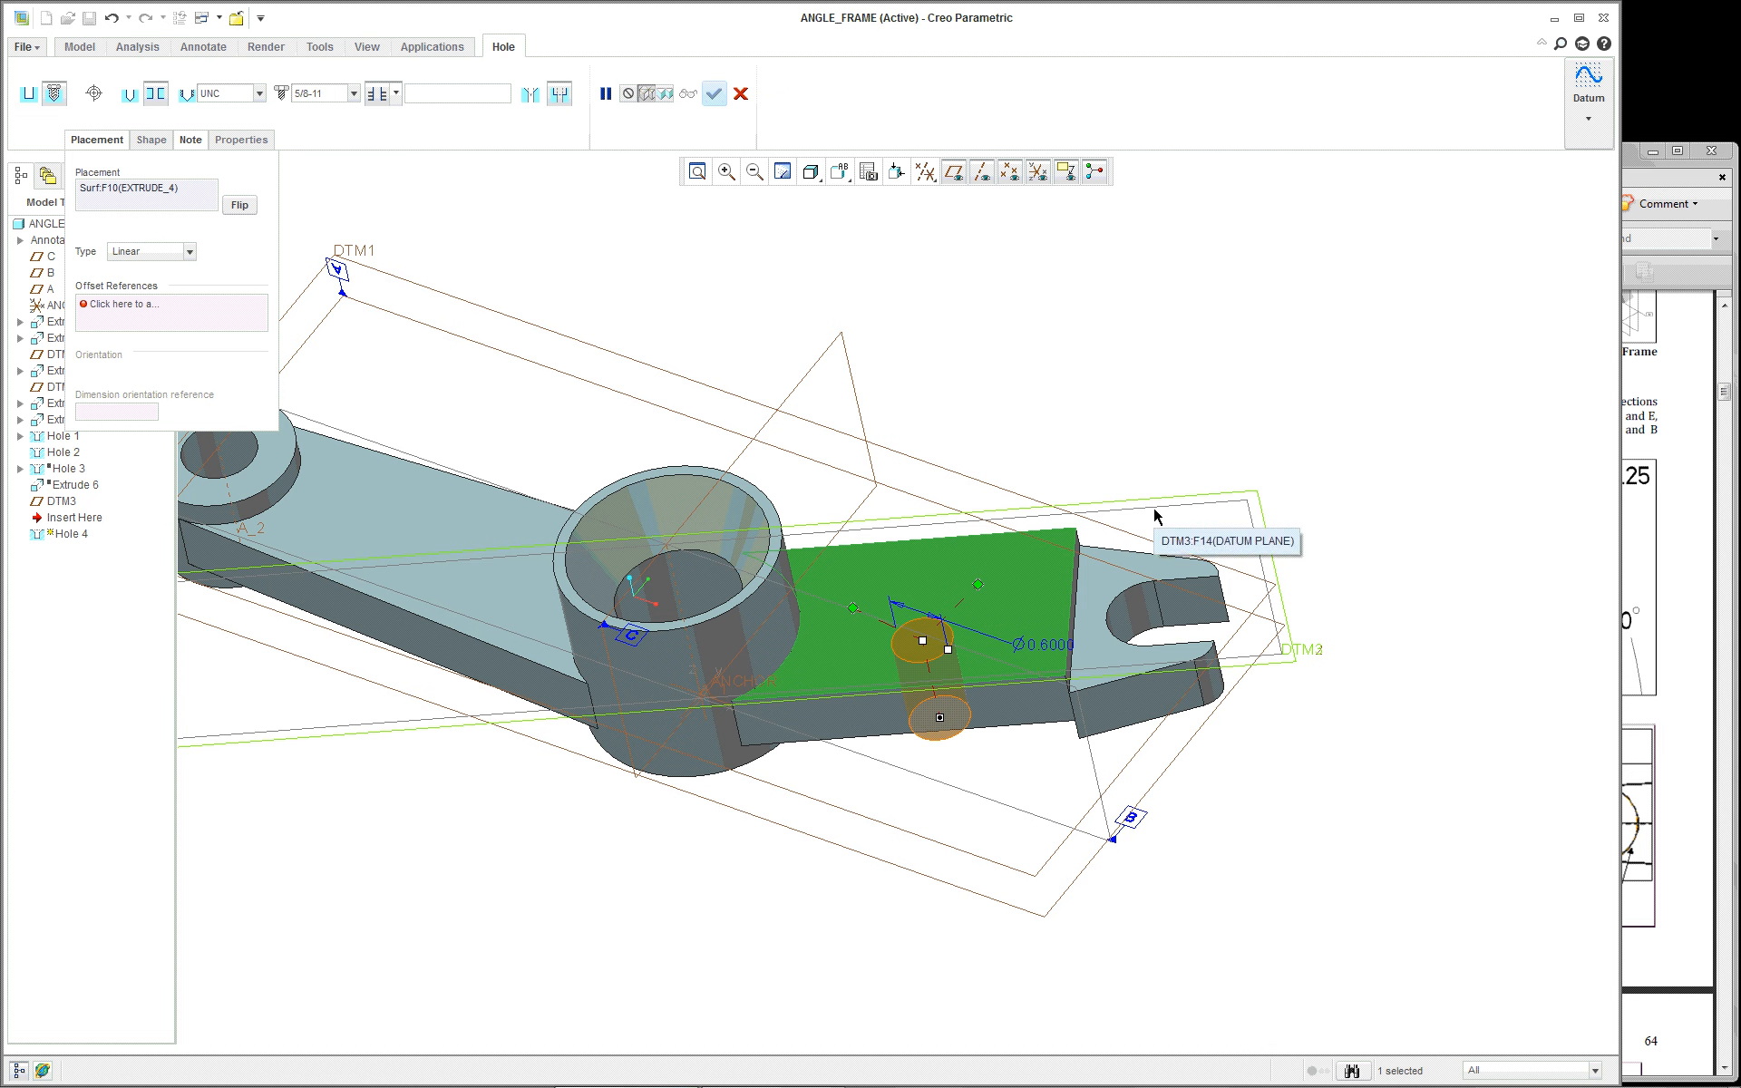
left_click(105, 308)
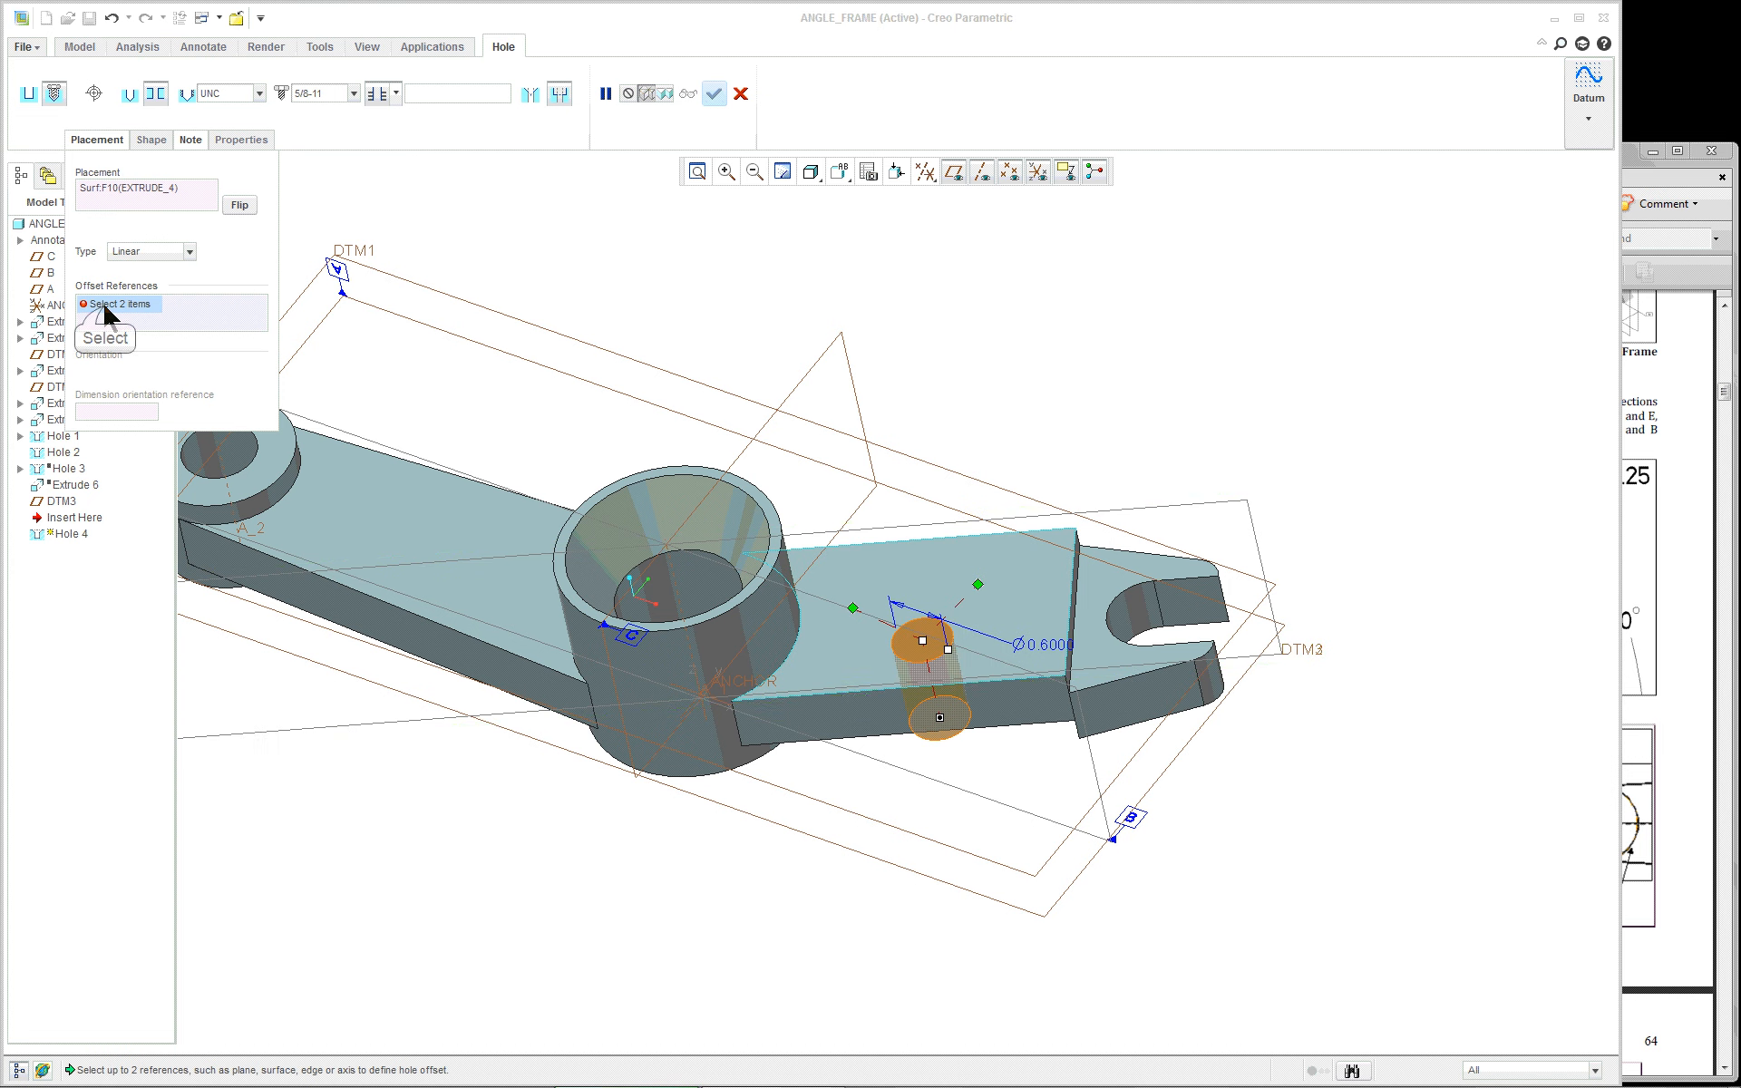
left_click(1184, 513)
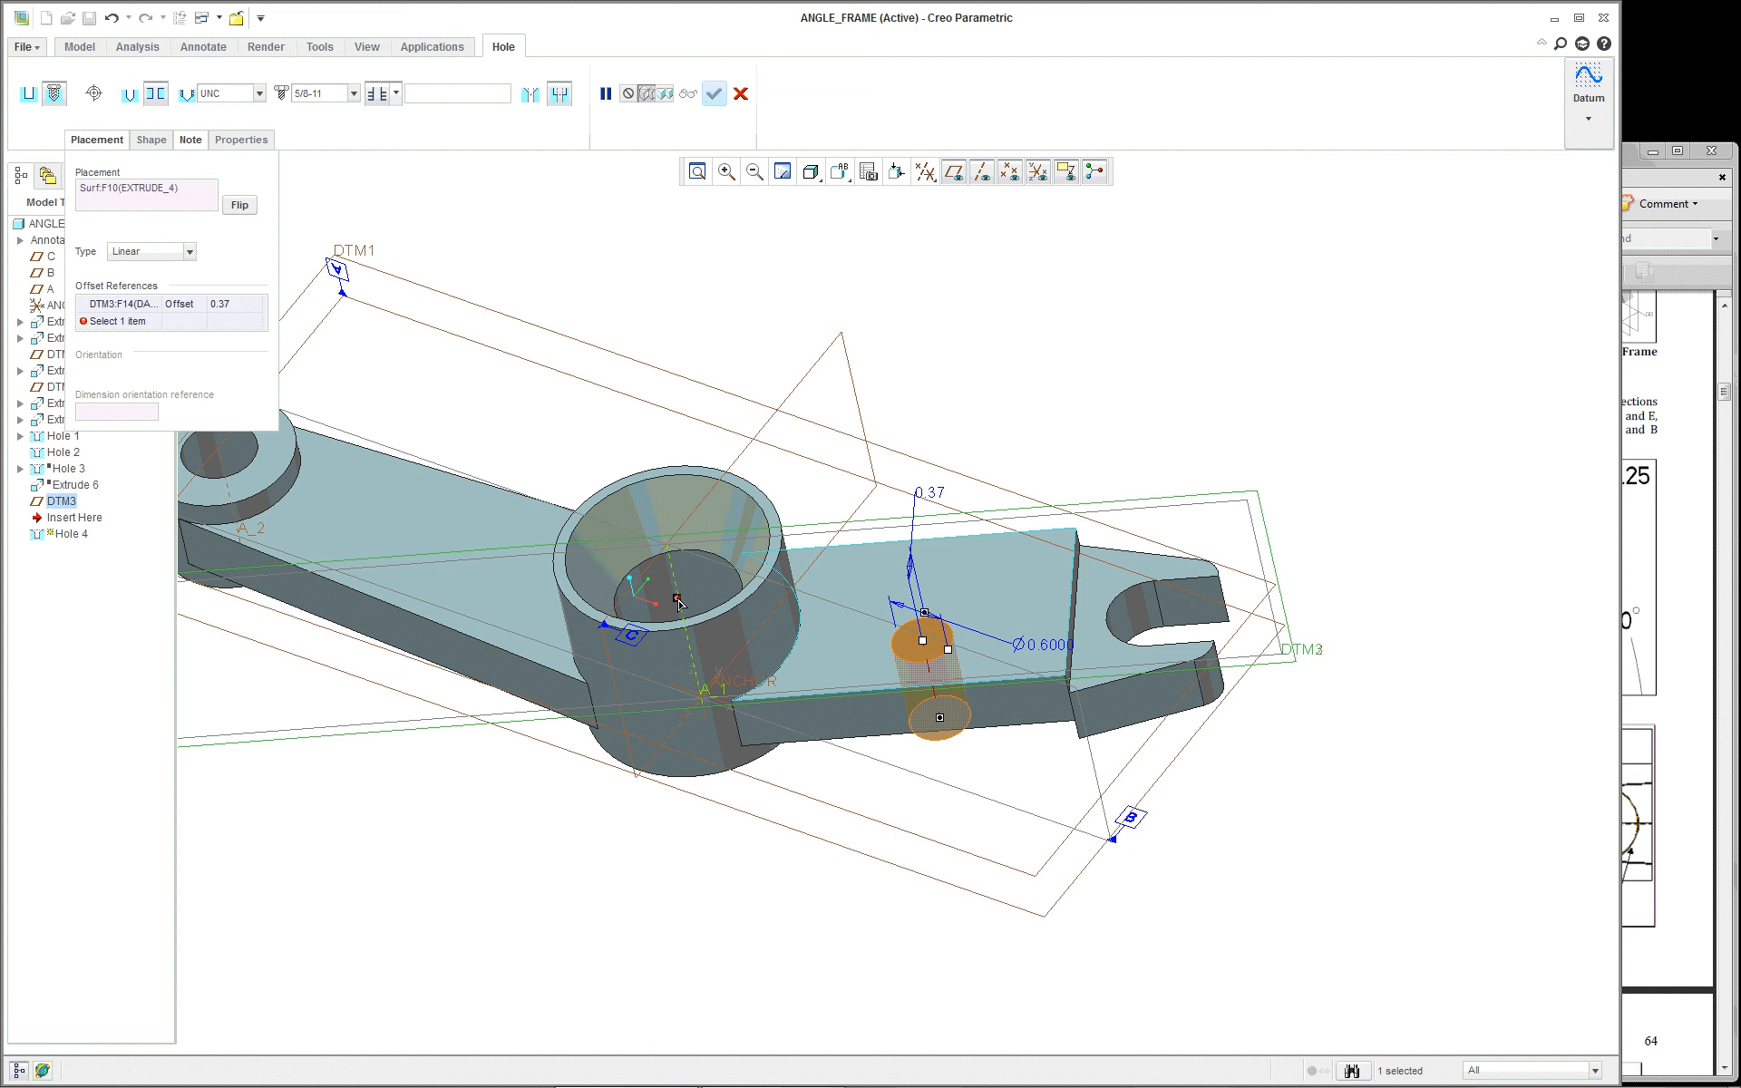
left_click(680, 603, "ctrl")
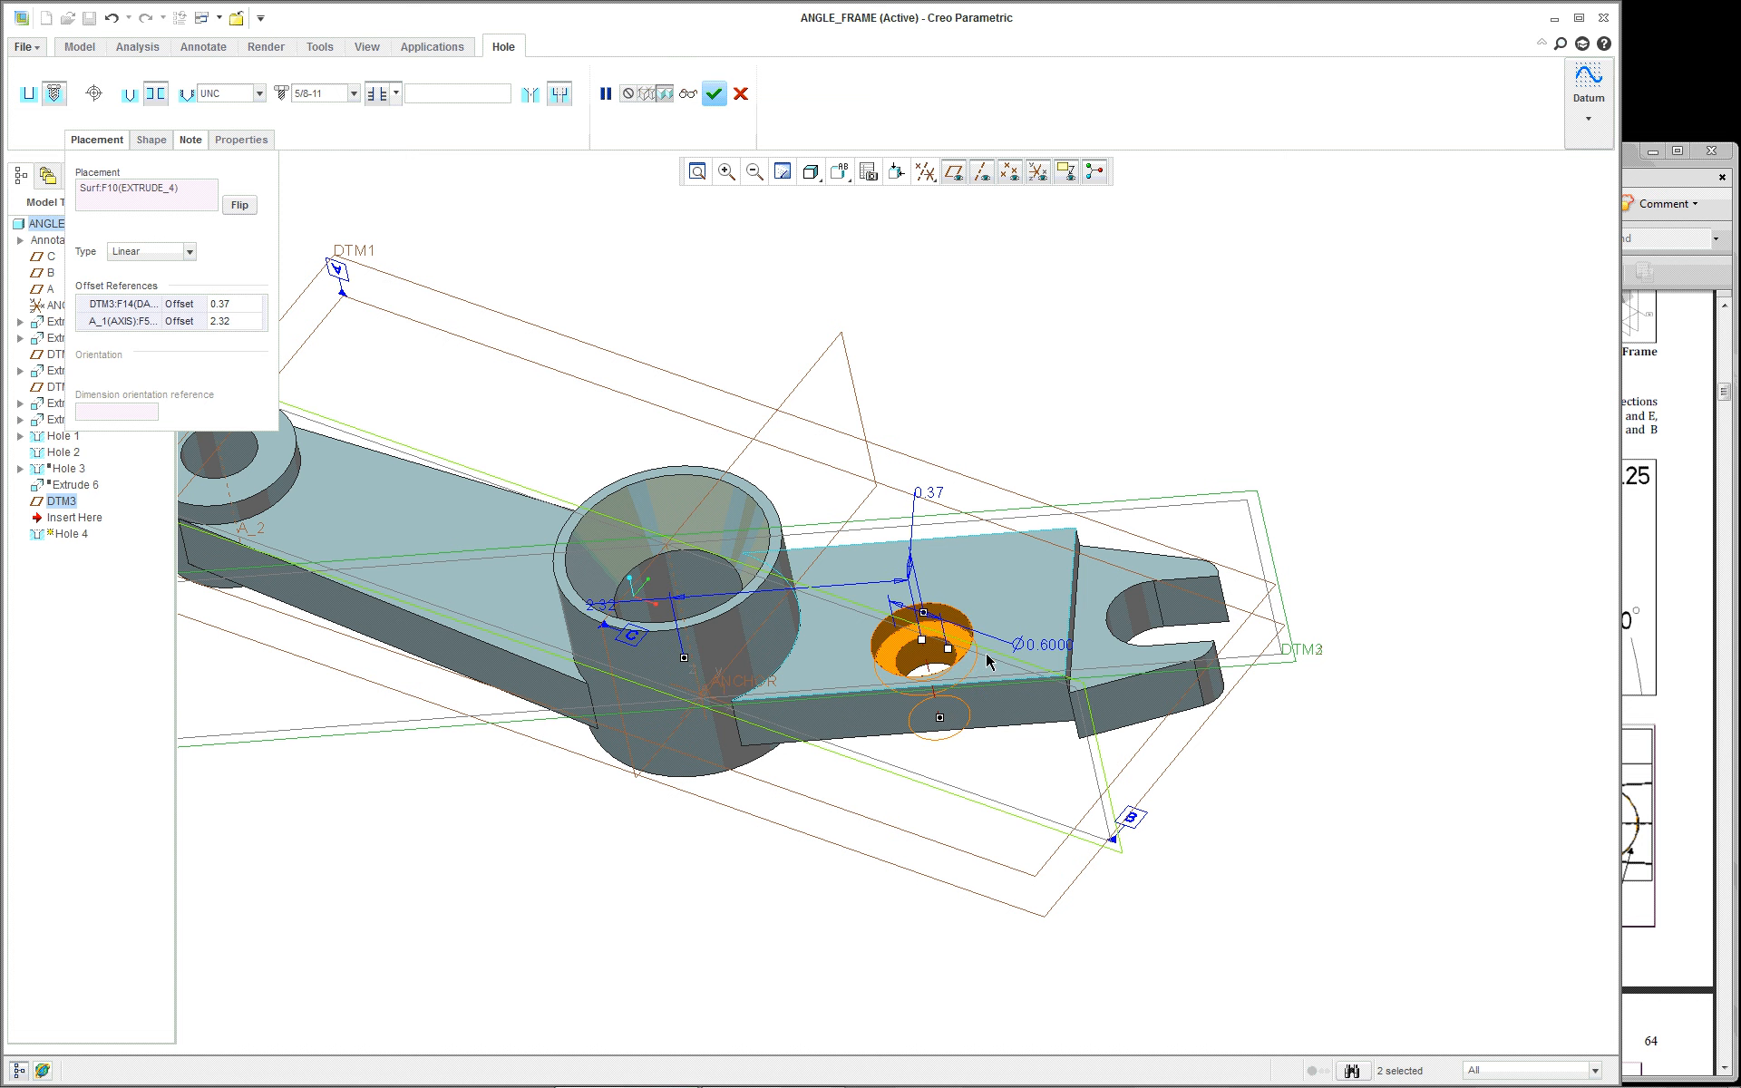
Step: Move the hole to about 2.68 from axis A_1, align it with DTM3, and complete it
left_click_drag(929, 643, 965, 599)
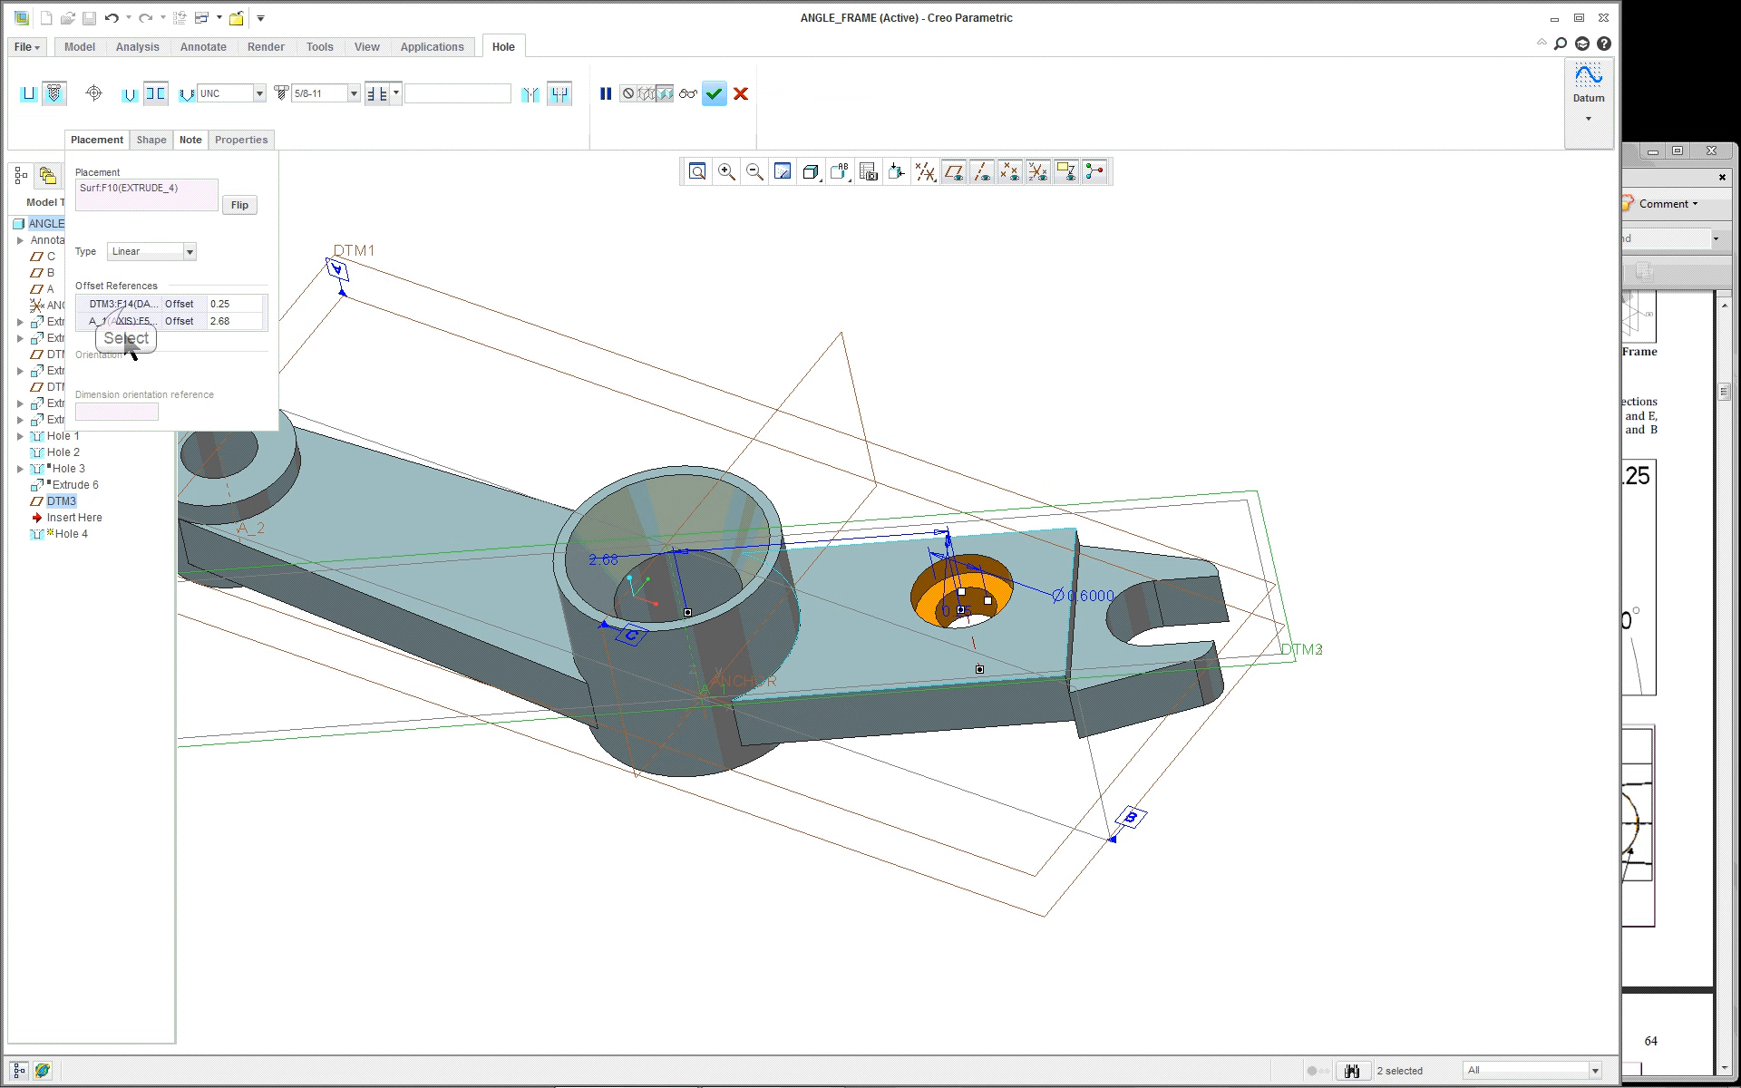
left_click(151, 307)
left_click(185, 304)
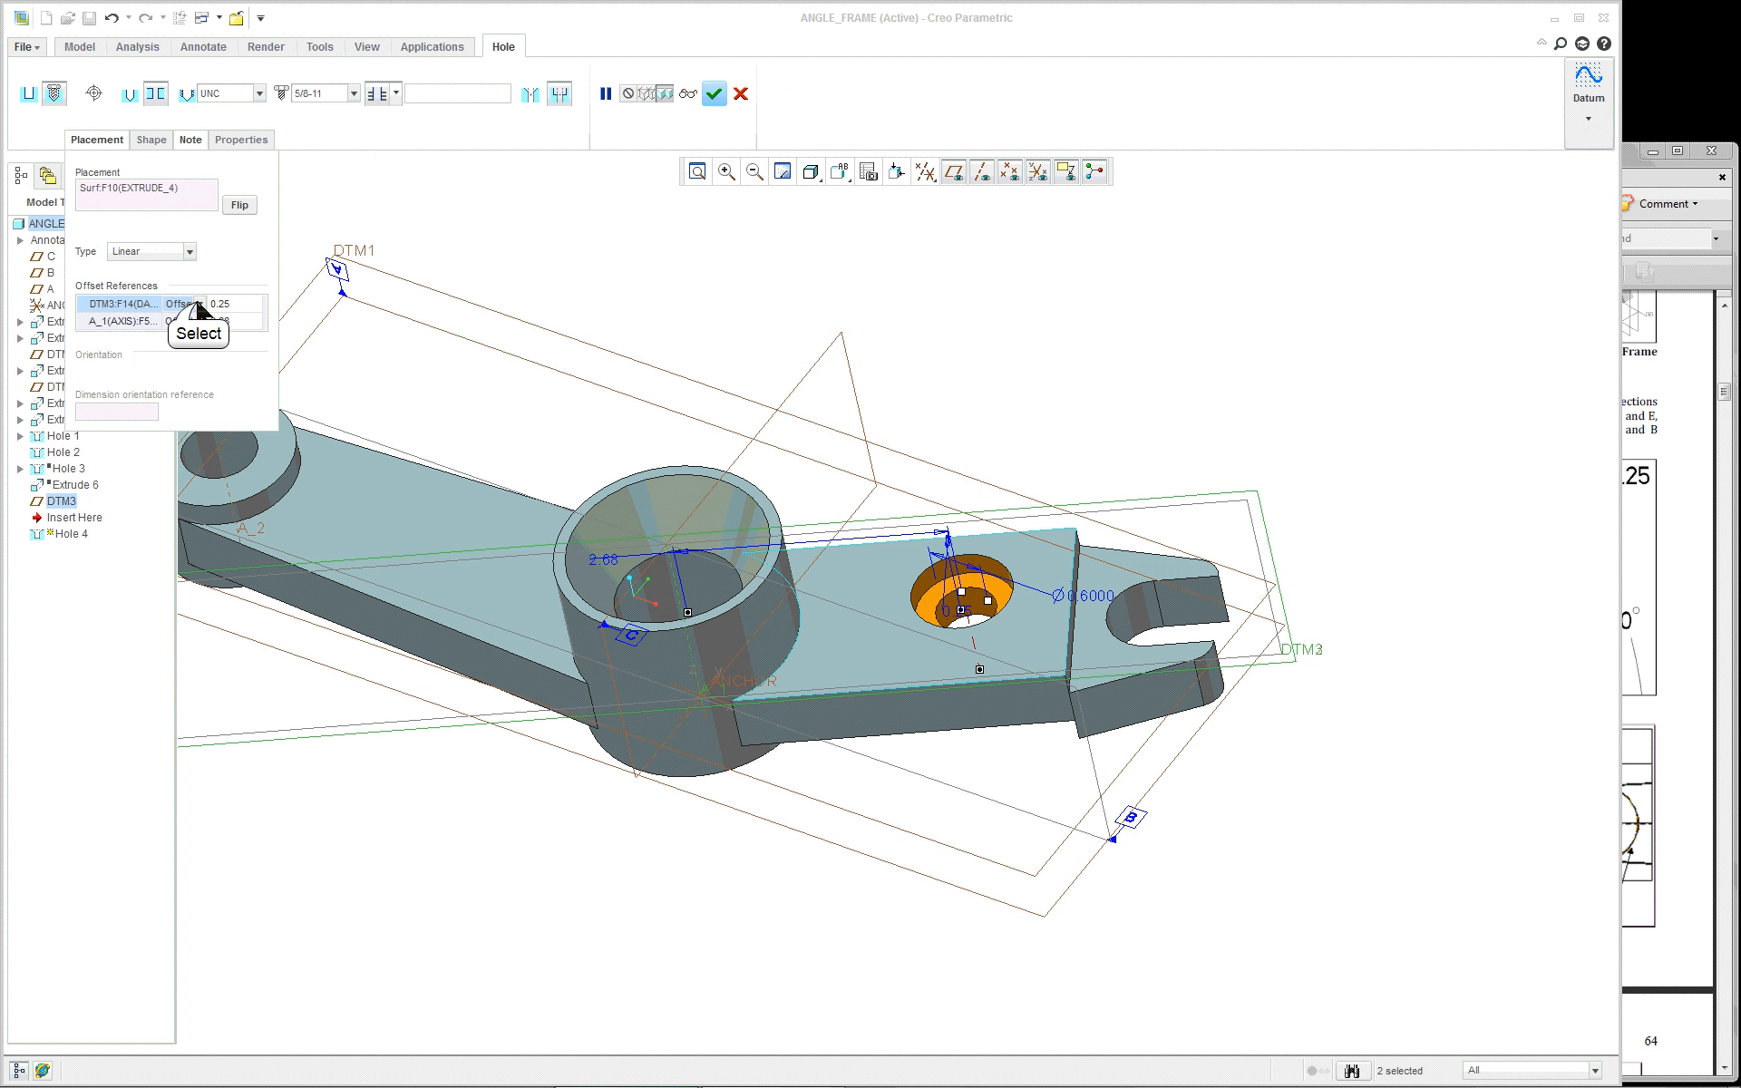
left_click(199, 306)
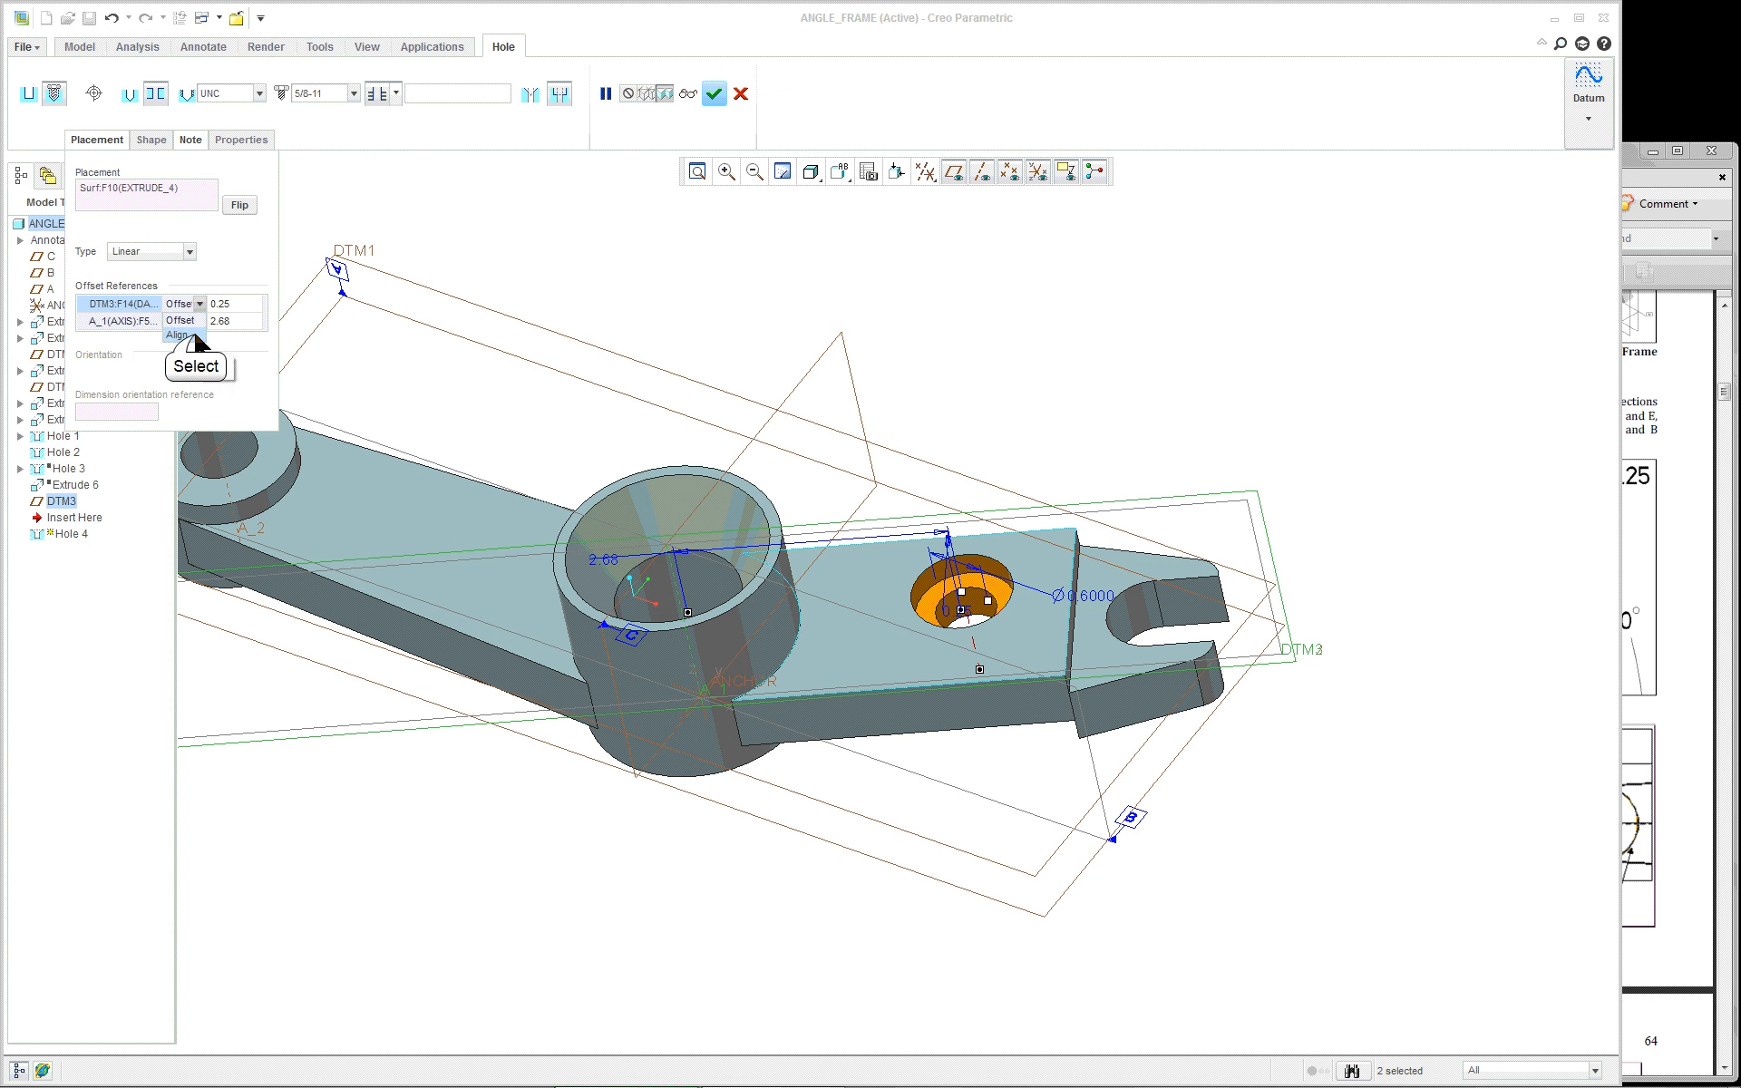
left_click(194, 336)
mouse_move(800, 499)
middle_mouse_down()
mouse_move(800, 588)
mouse_move(825, 487)
middle_mouse_up()
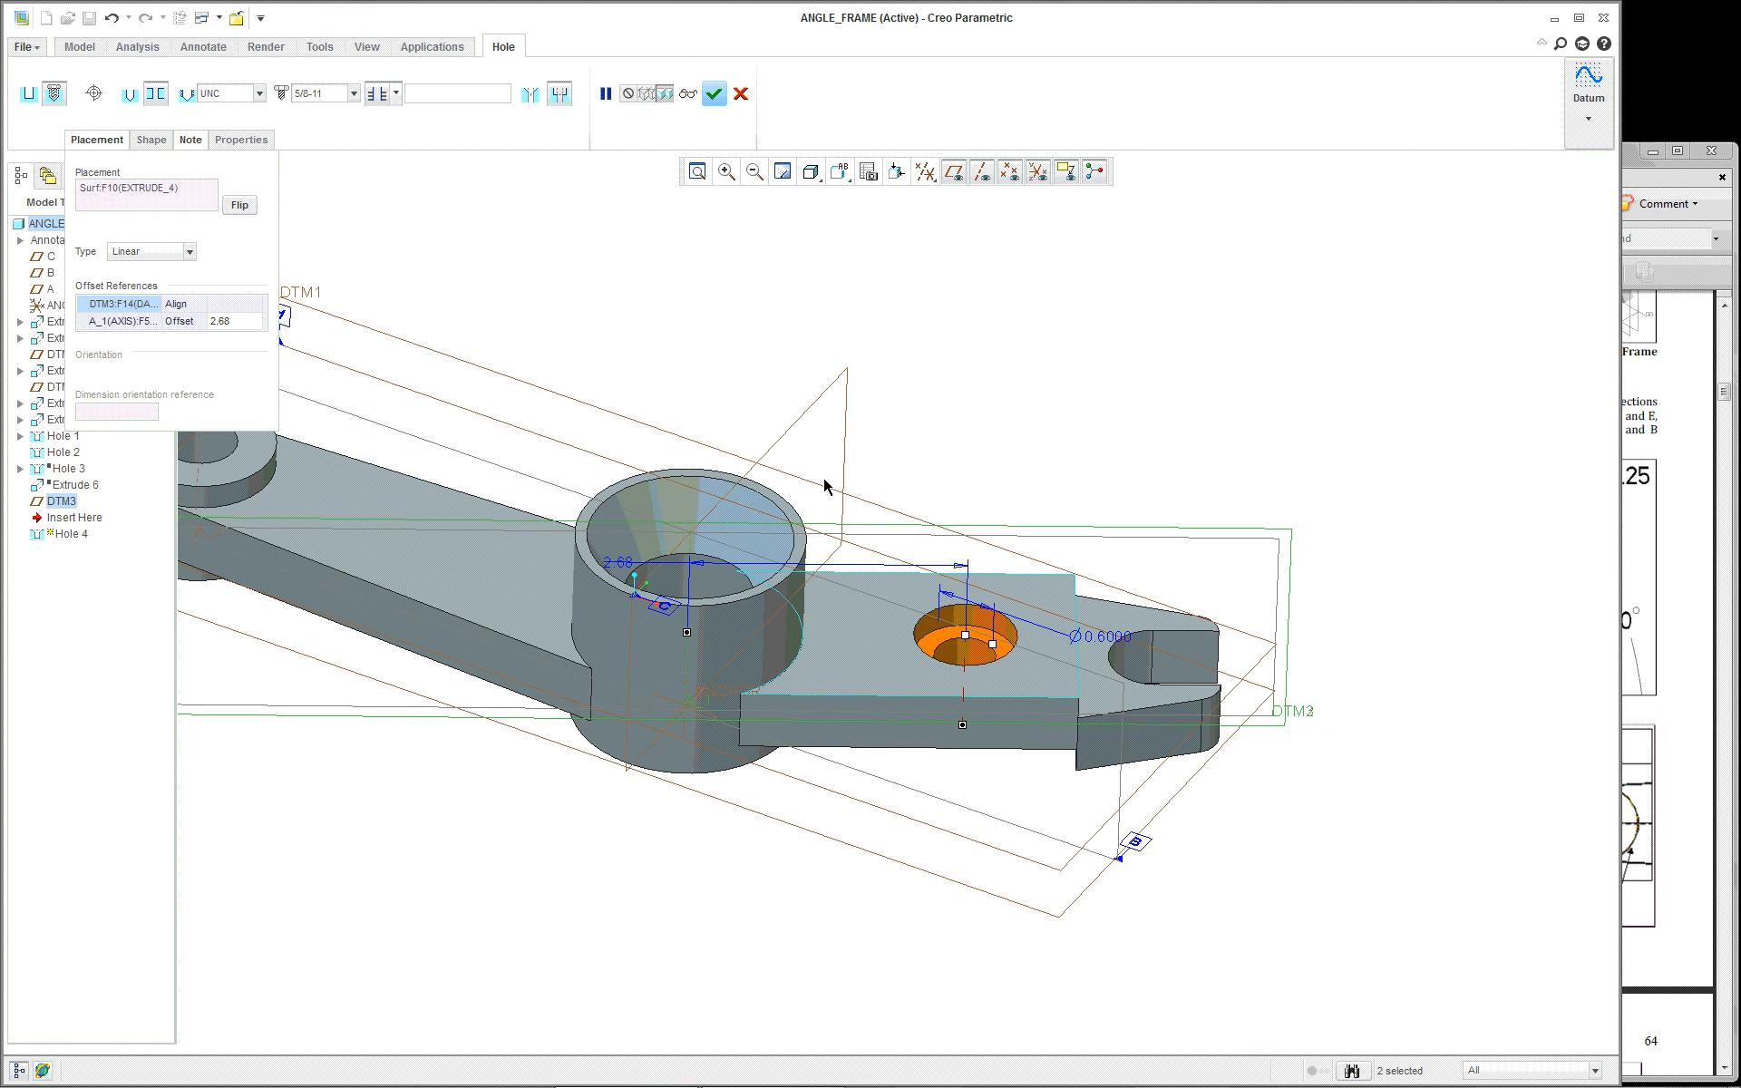
middle_click(955, 430)
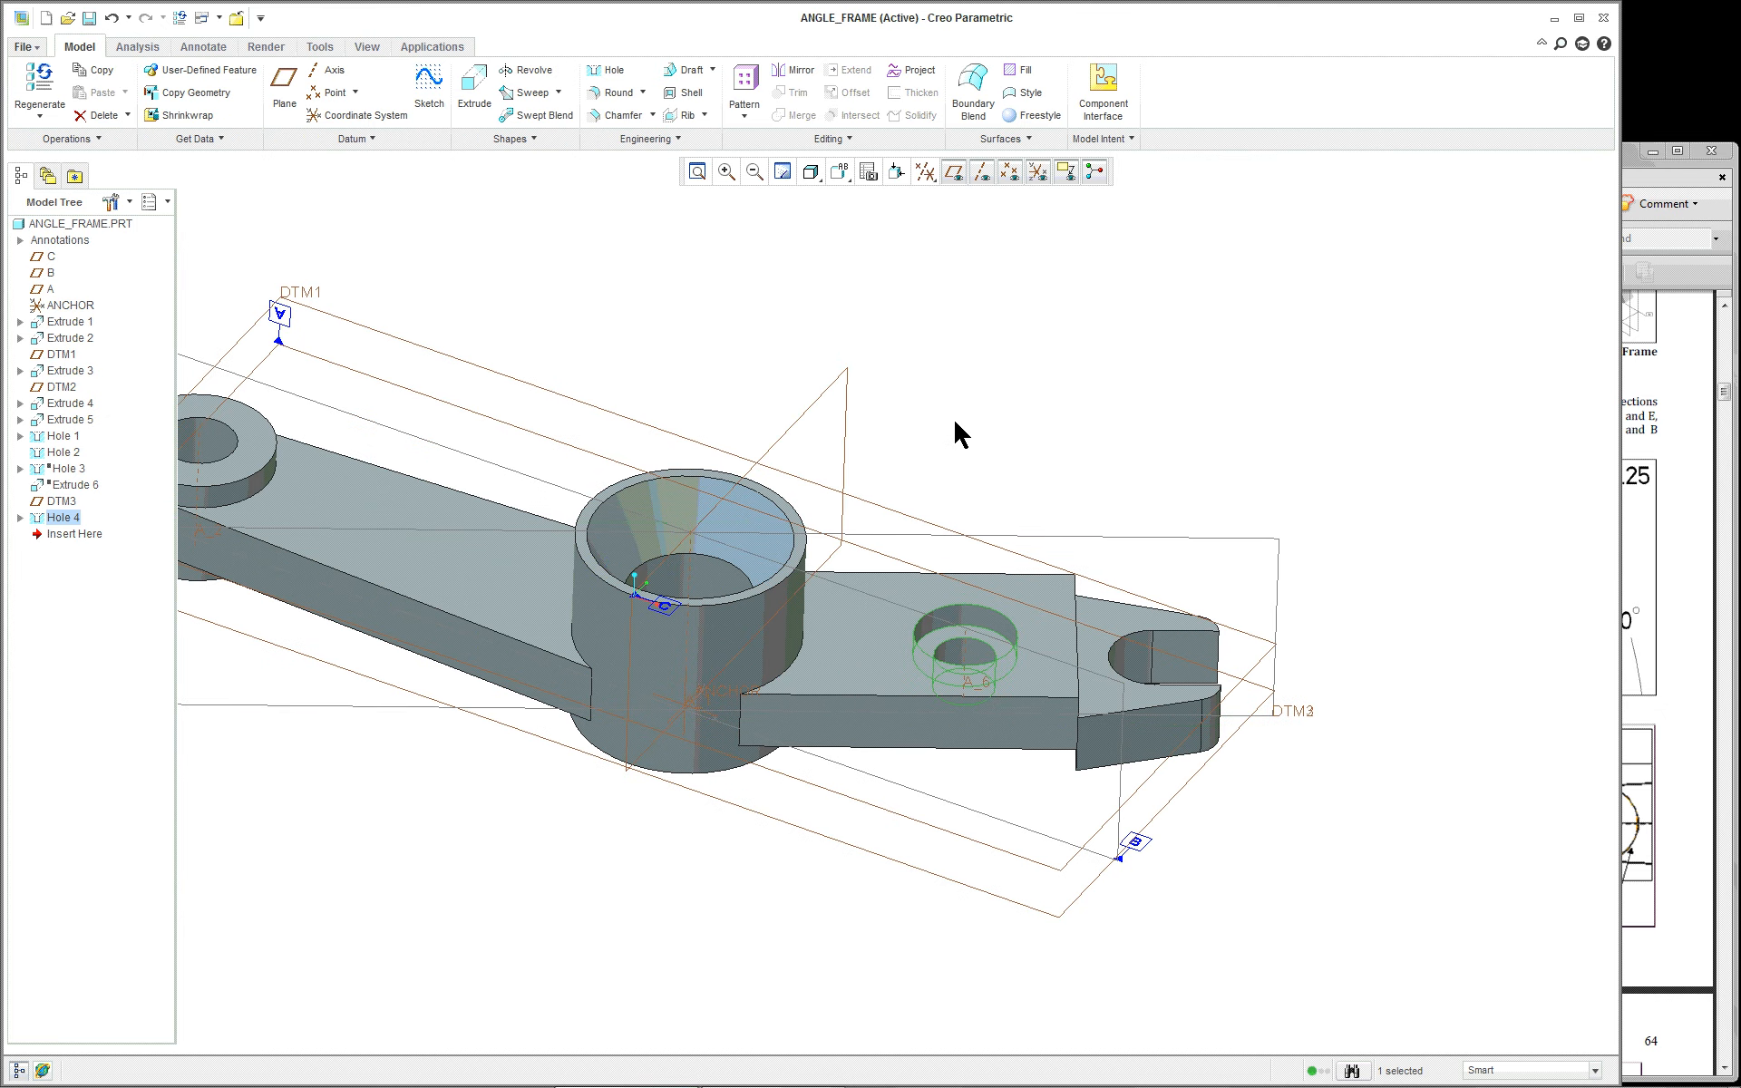
Step: Undo the creation of the new counterbored hole
left_click(111, 17)
Step: Resume the suppressed Hole 3 in the forked arm and the suppressed slot cut Extrude 6
right_click(66, 471)
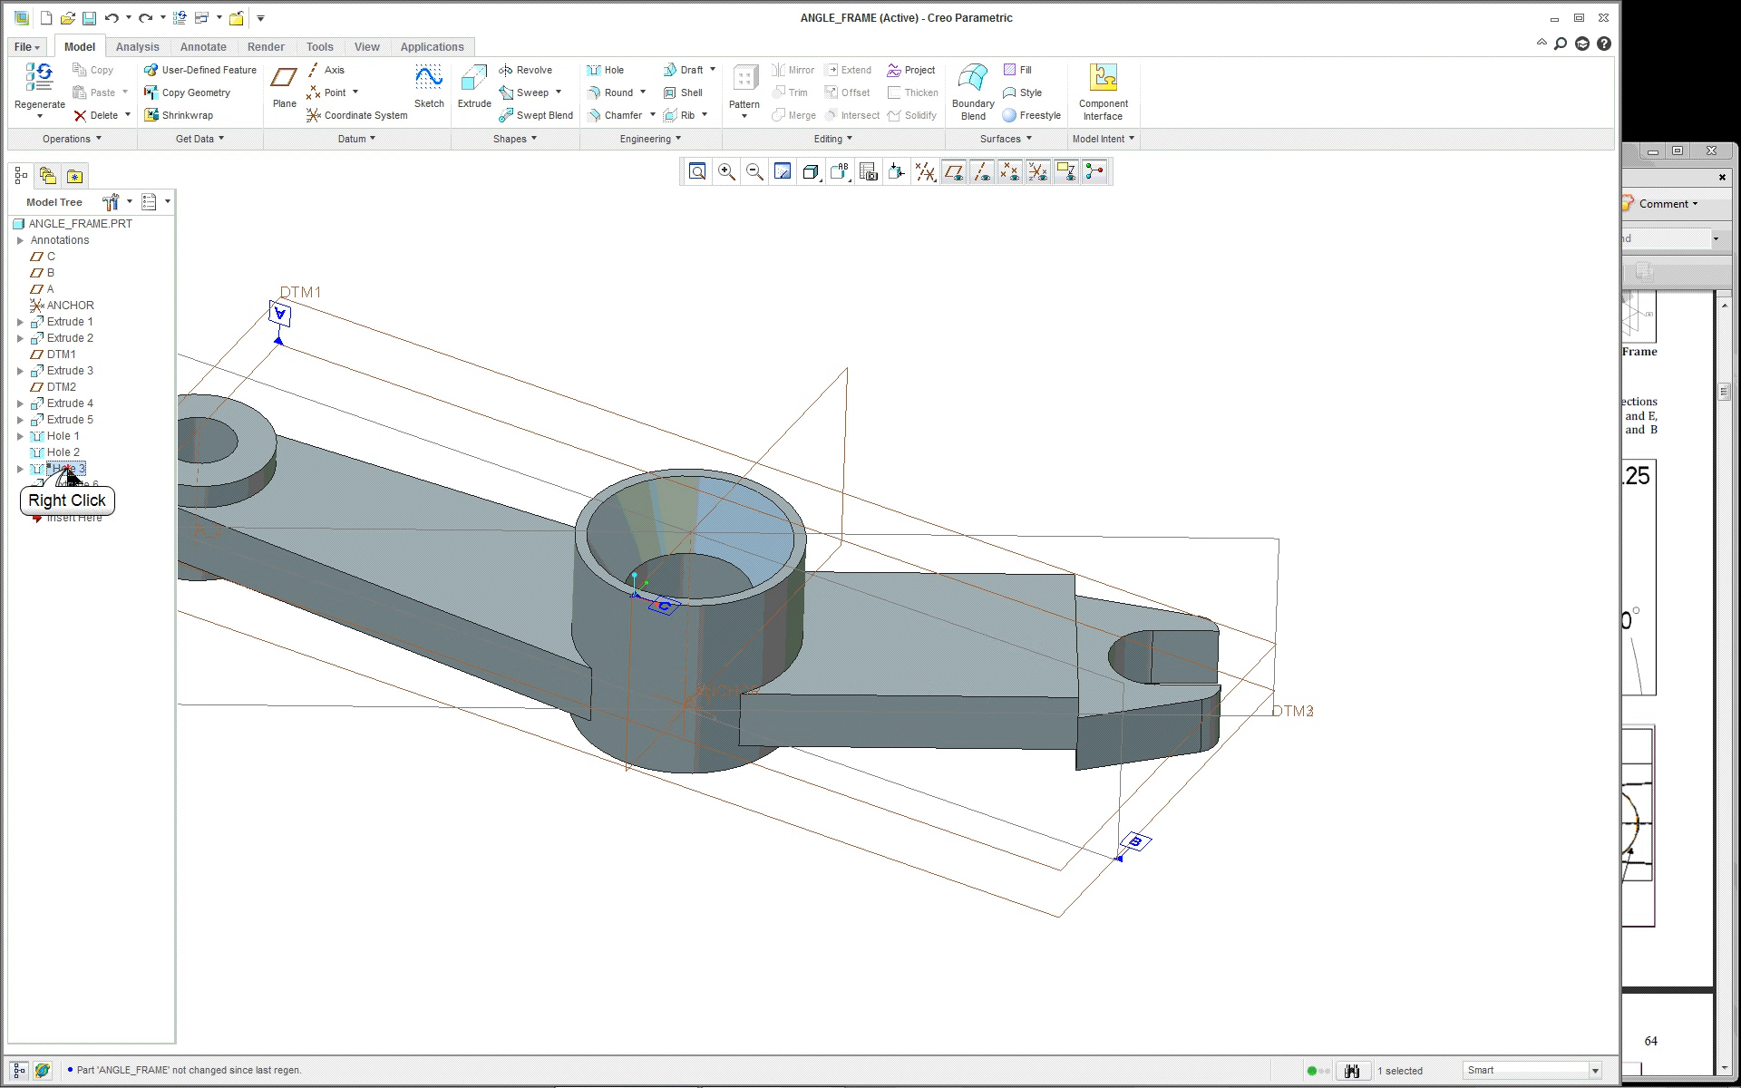
left_click(136, 549)
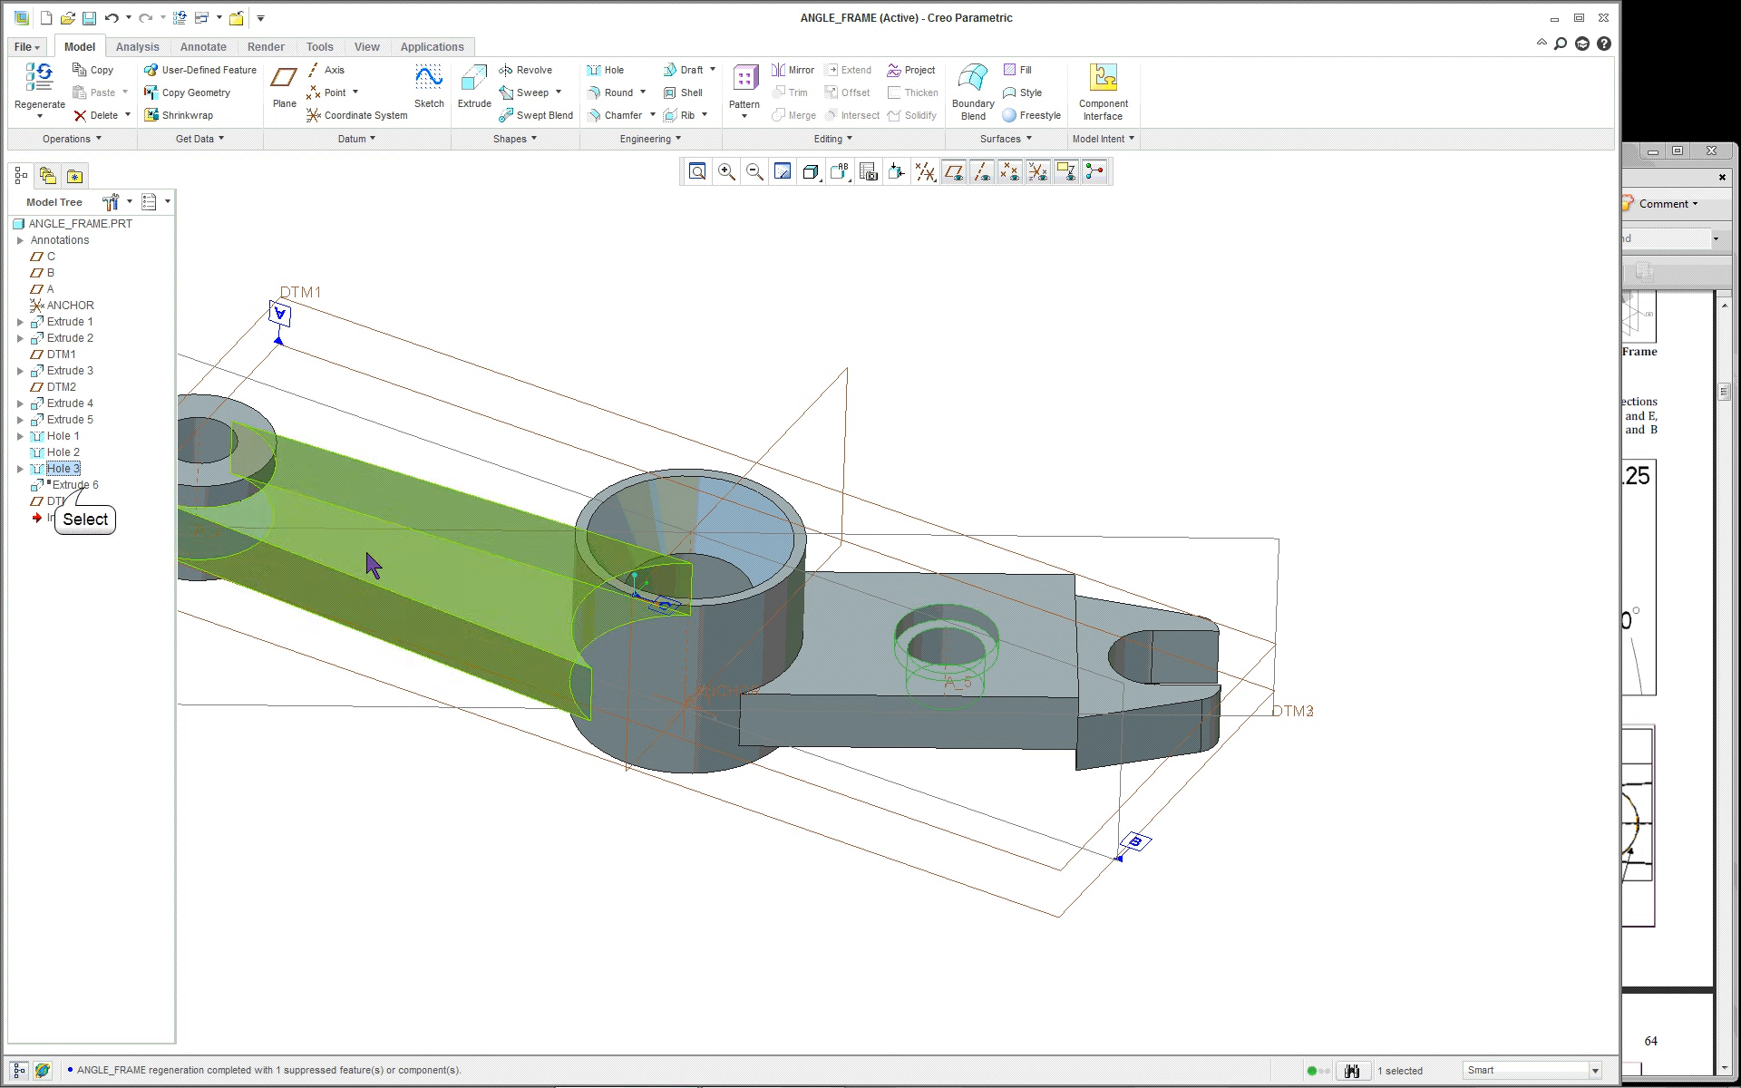
right_click(82, 485)
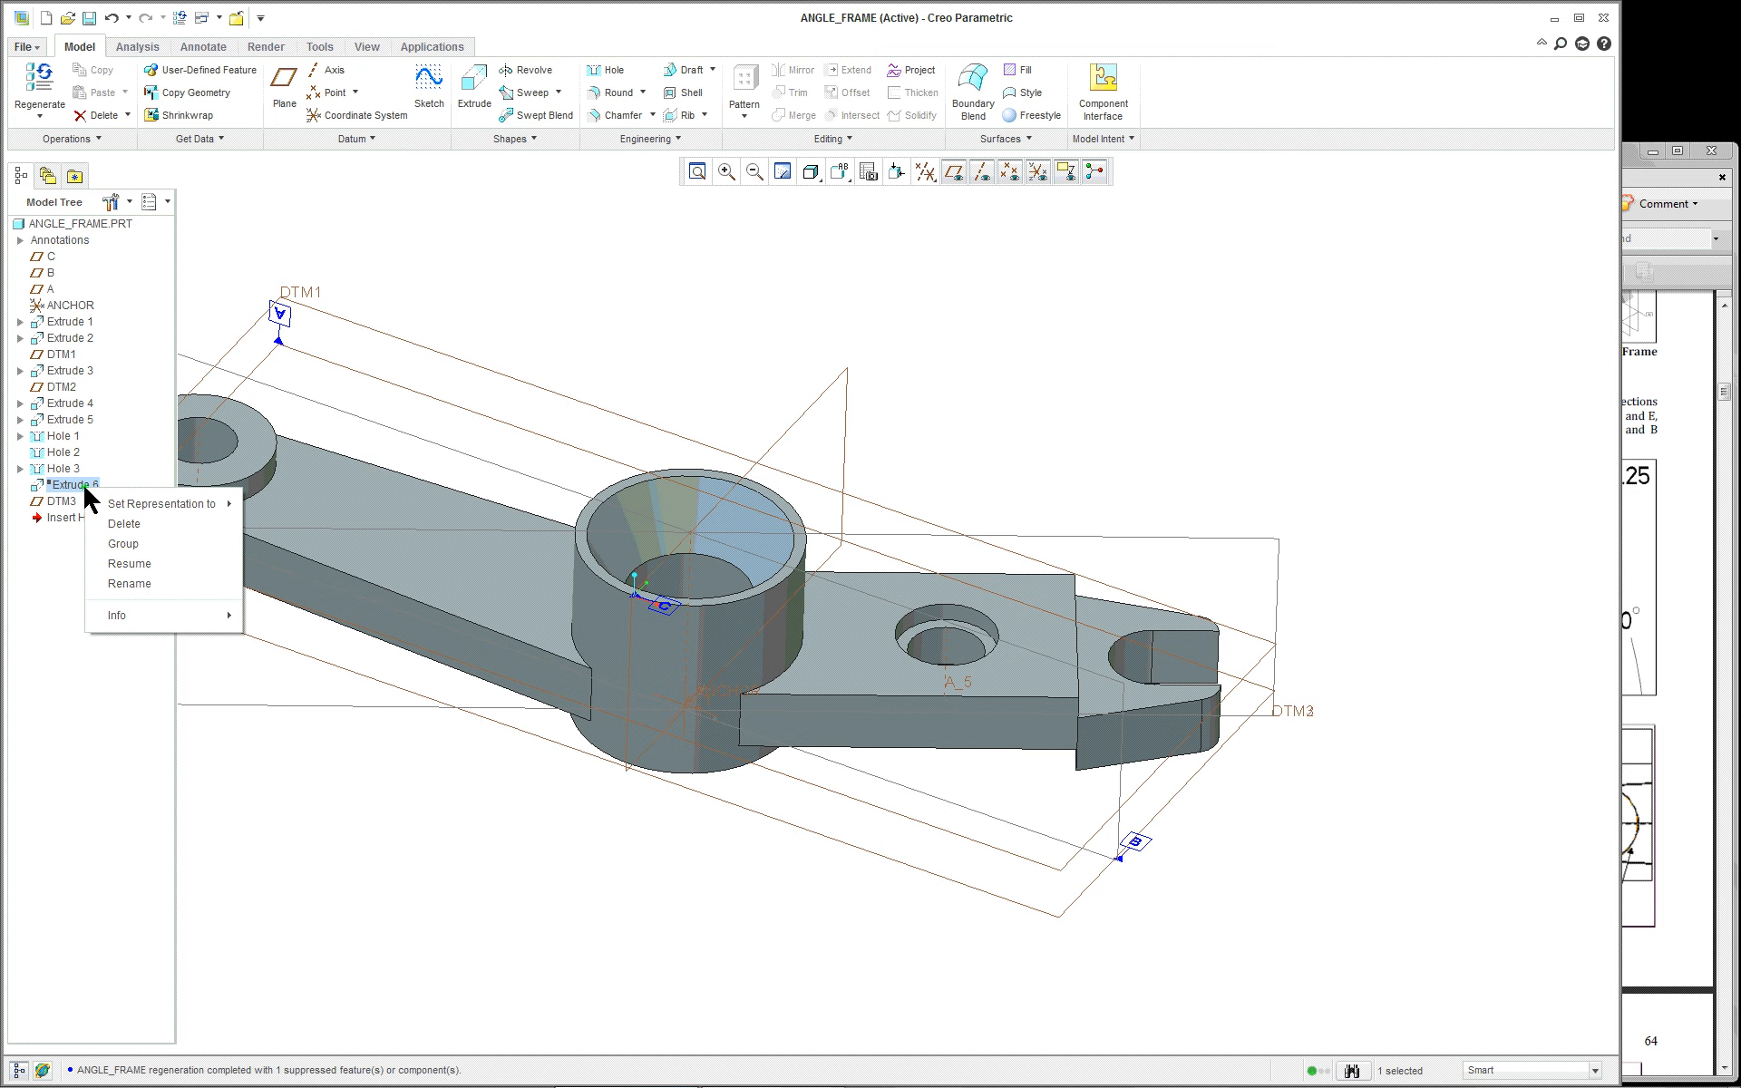
left_click(130, 564)
Step: Open the internal sketch of the Extrude 6 slot for editing and orient it to the sketch plane
scroll(388, 622, "up", 4)
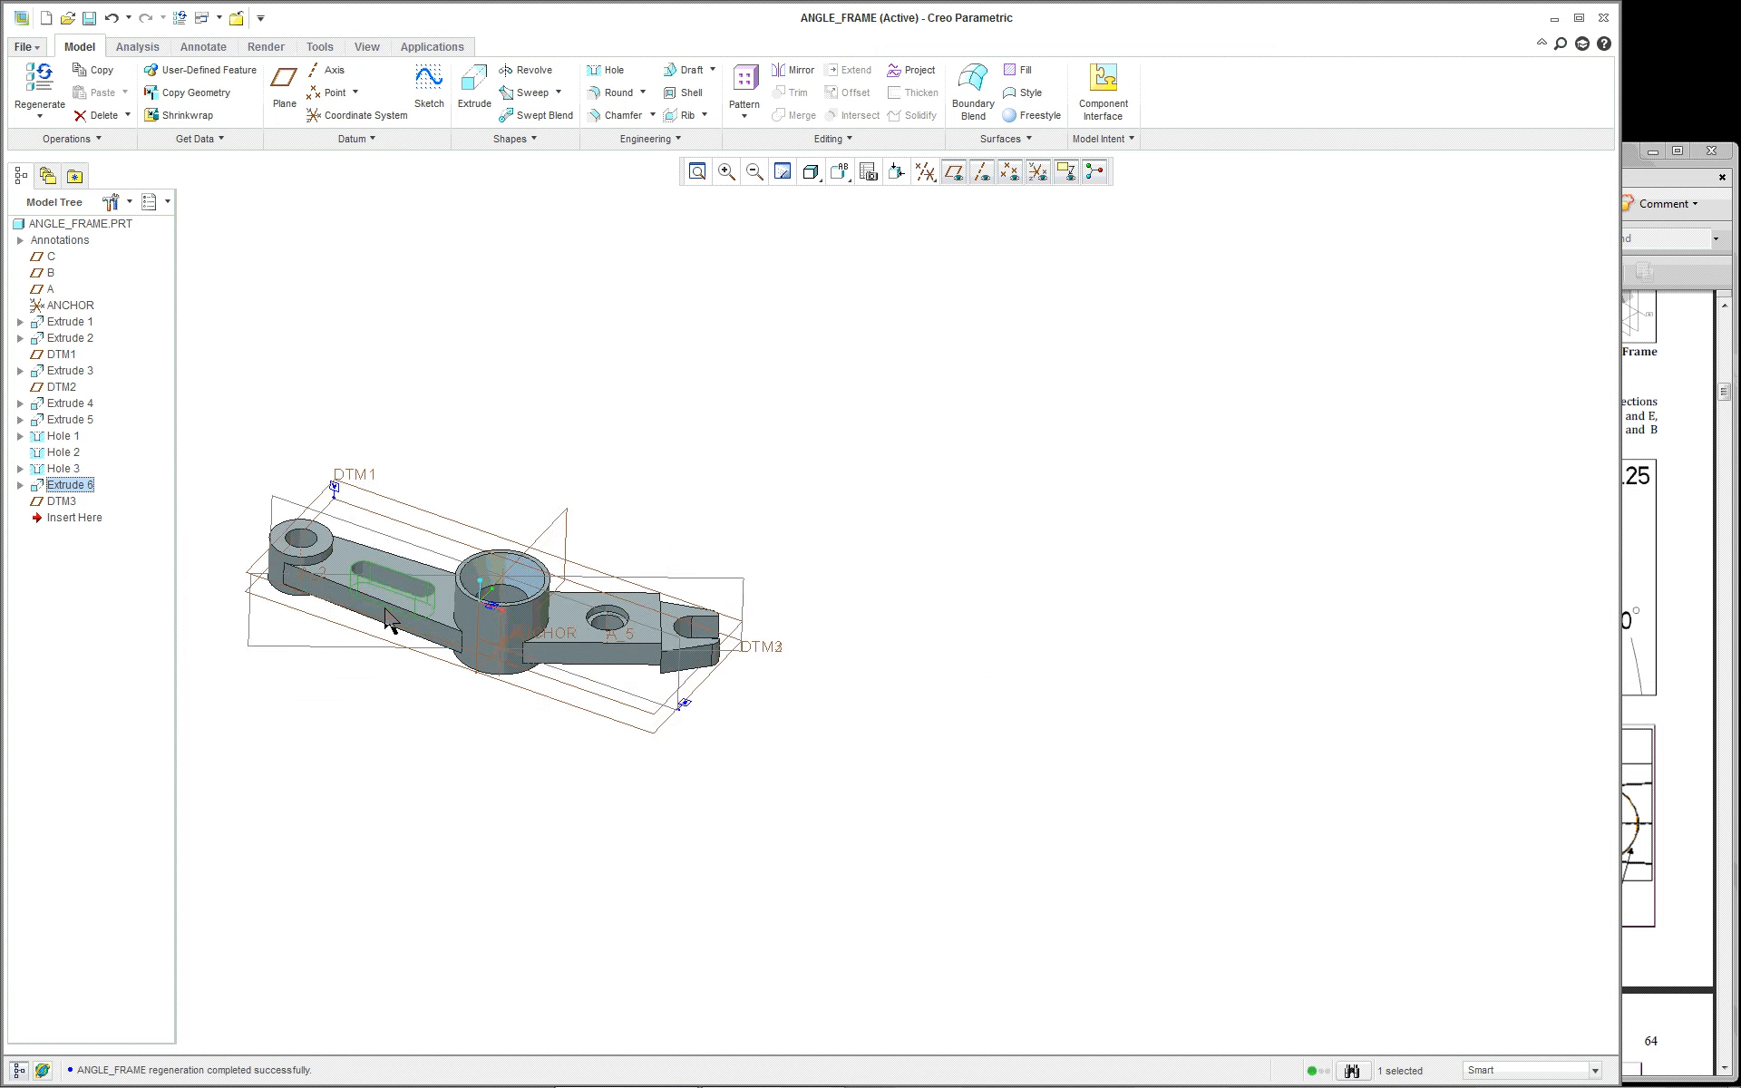
scroll(297, 593, "down", 7)
scroll(295, 591, "up", 2)
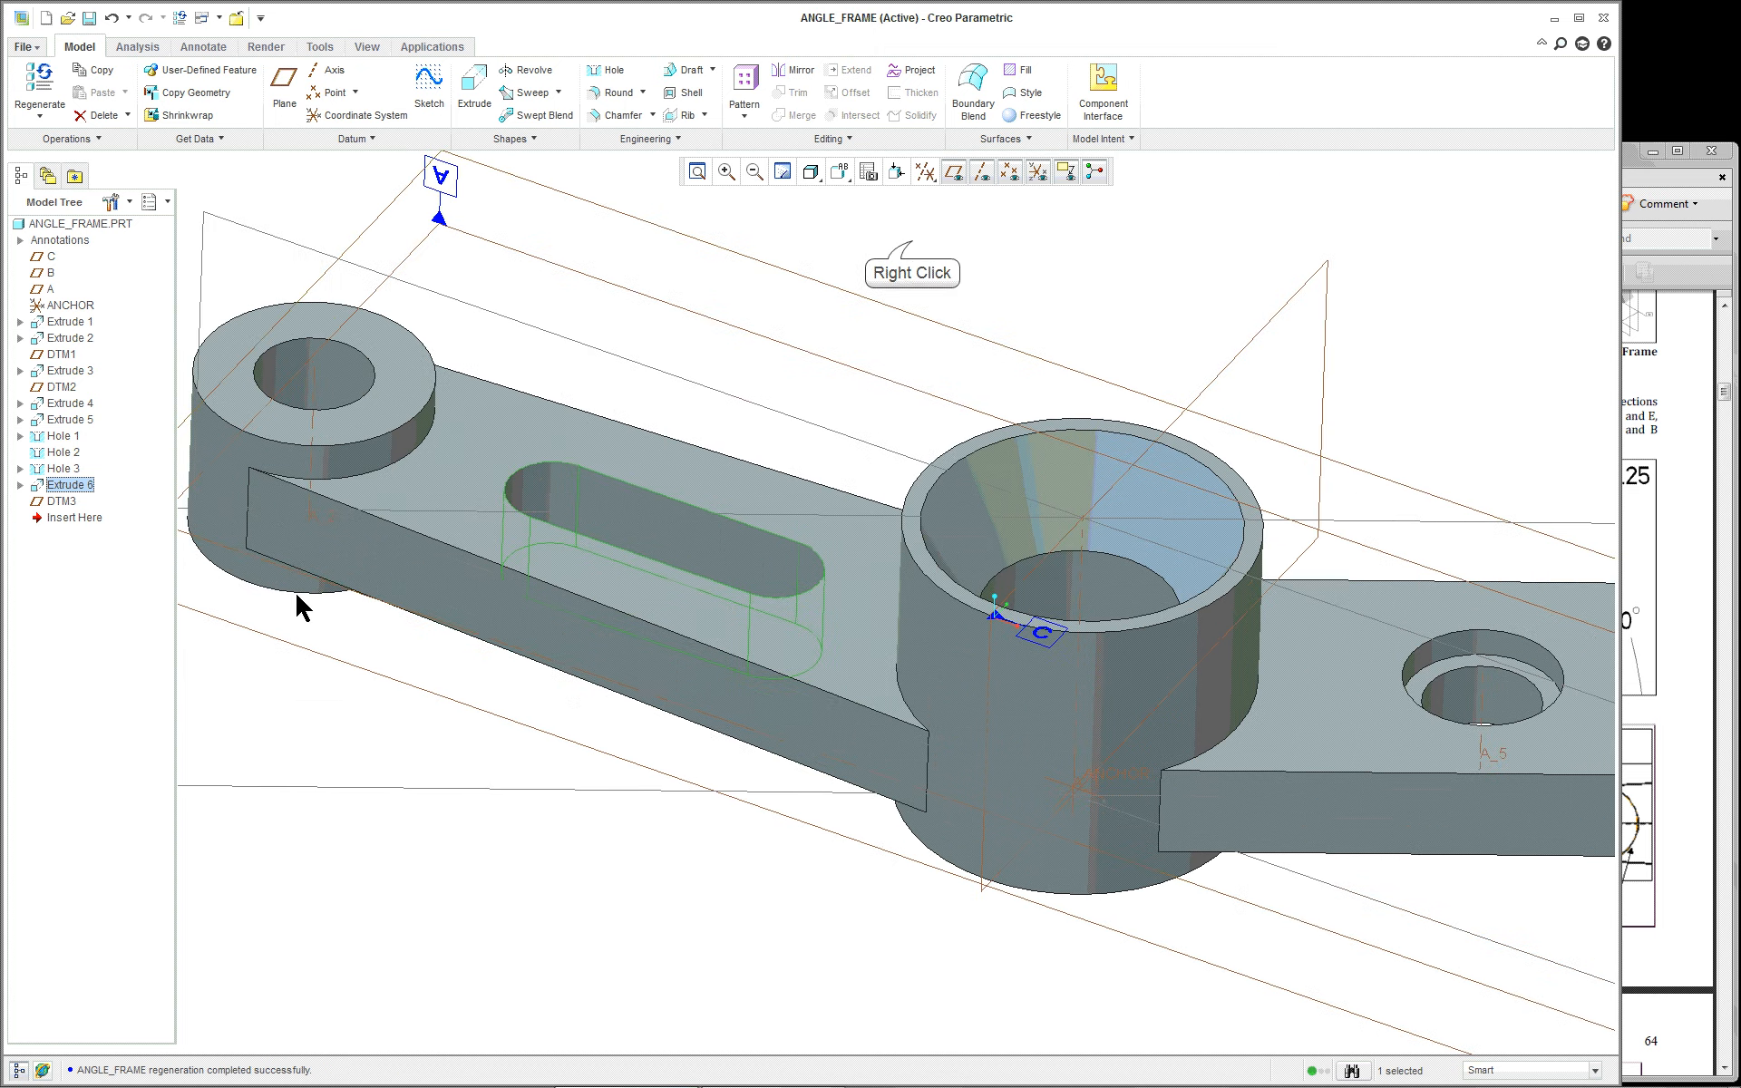
right_click(913, 250)
left_click(983, 397)
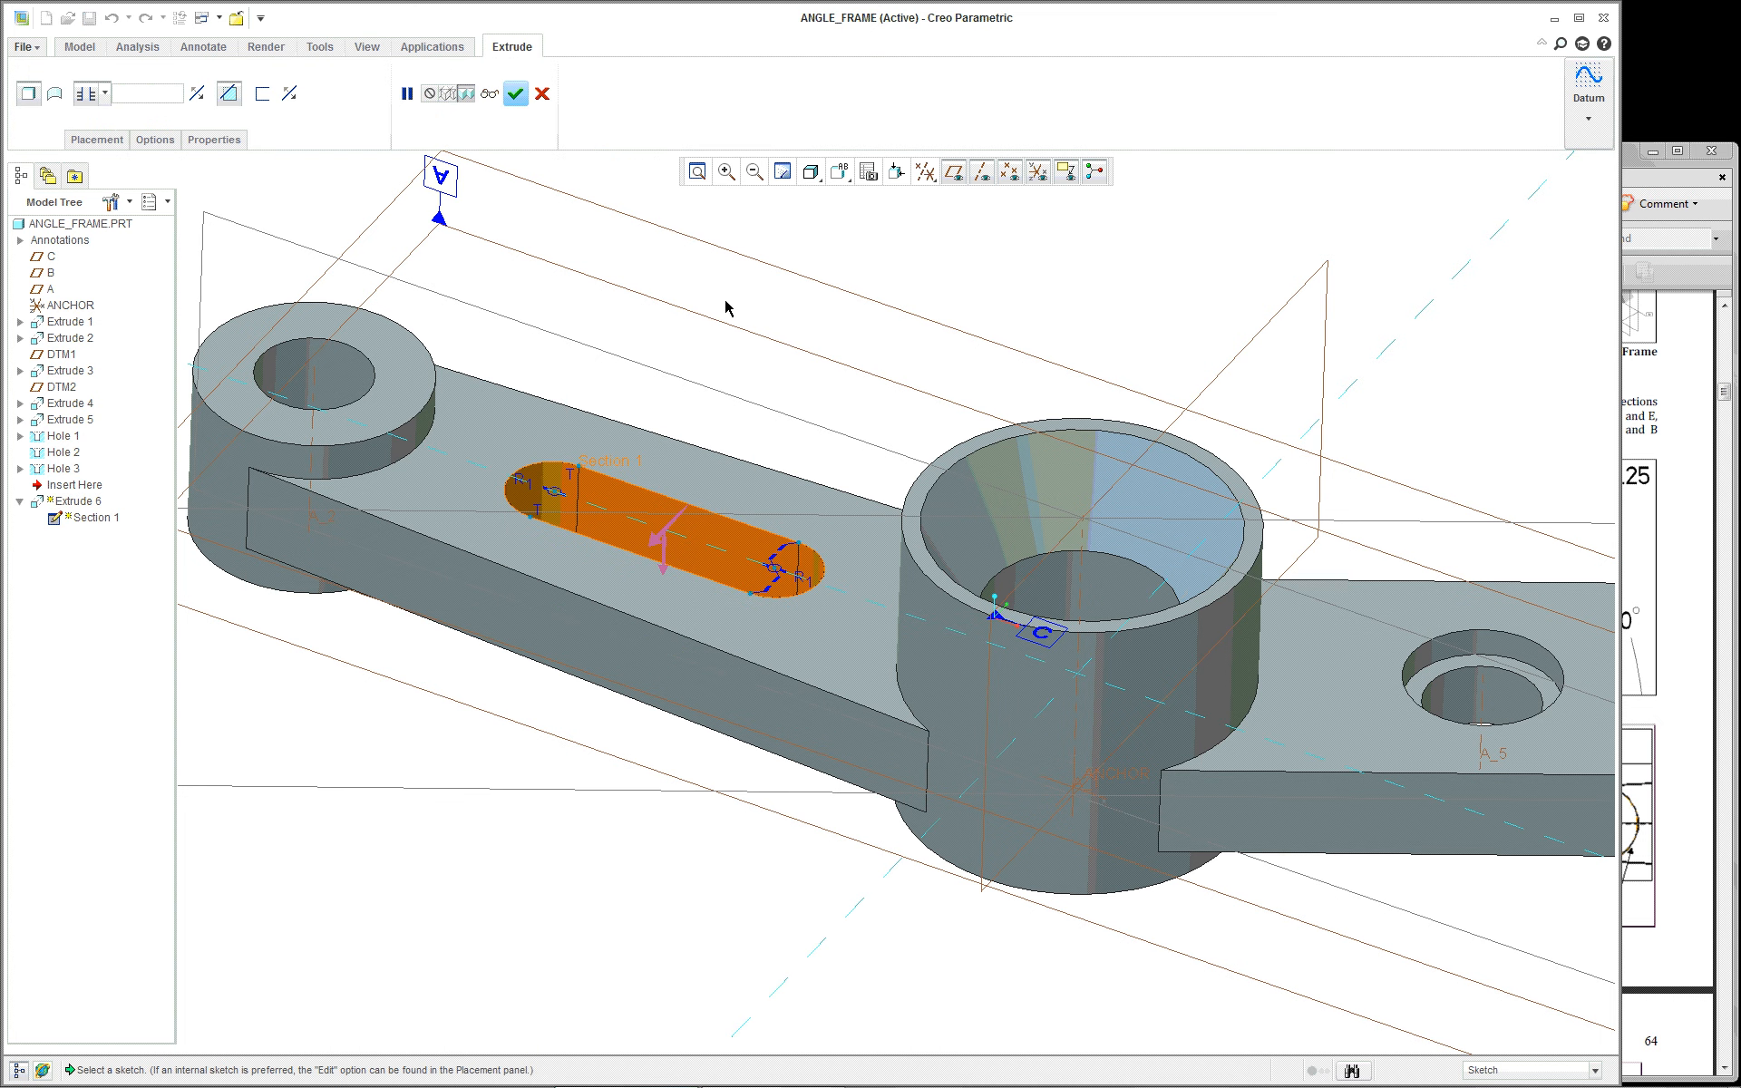
left_click(100, 140)
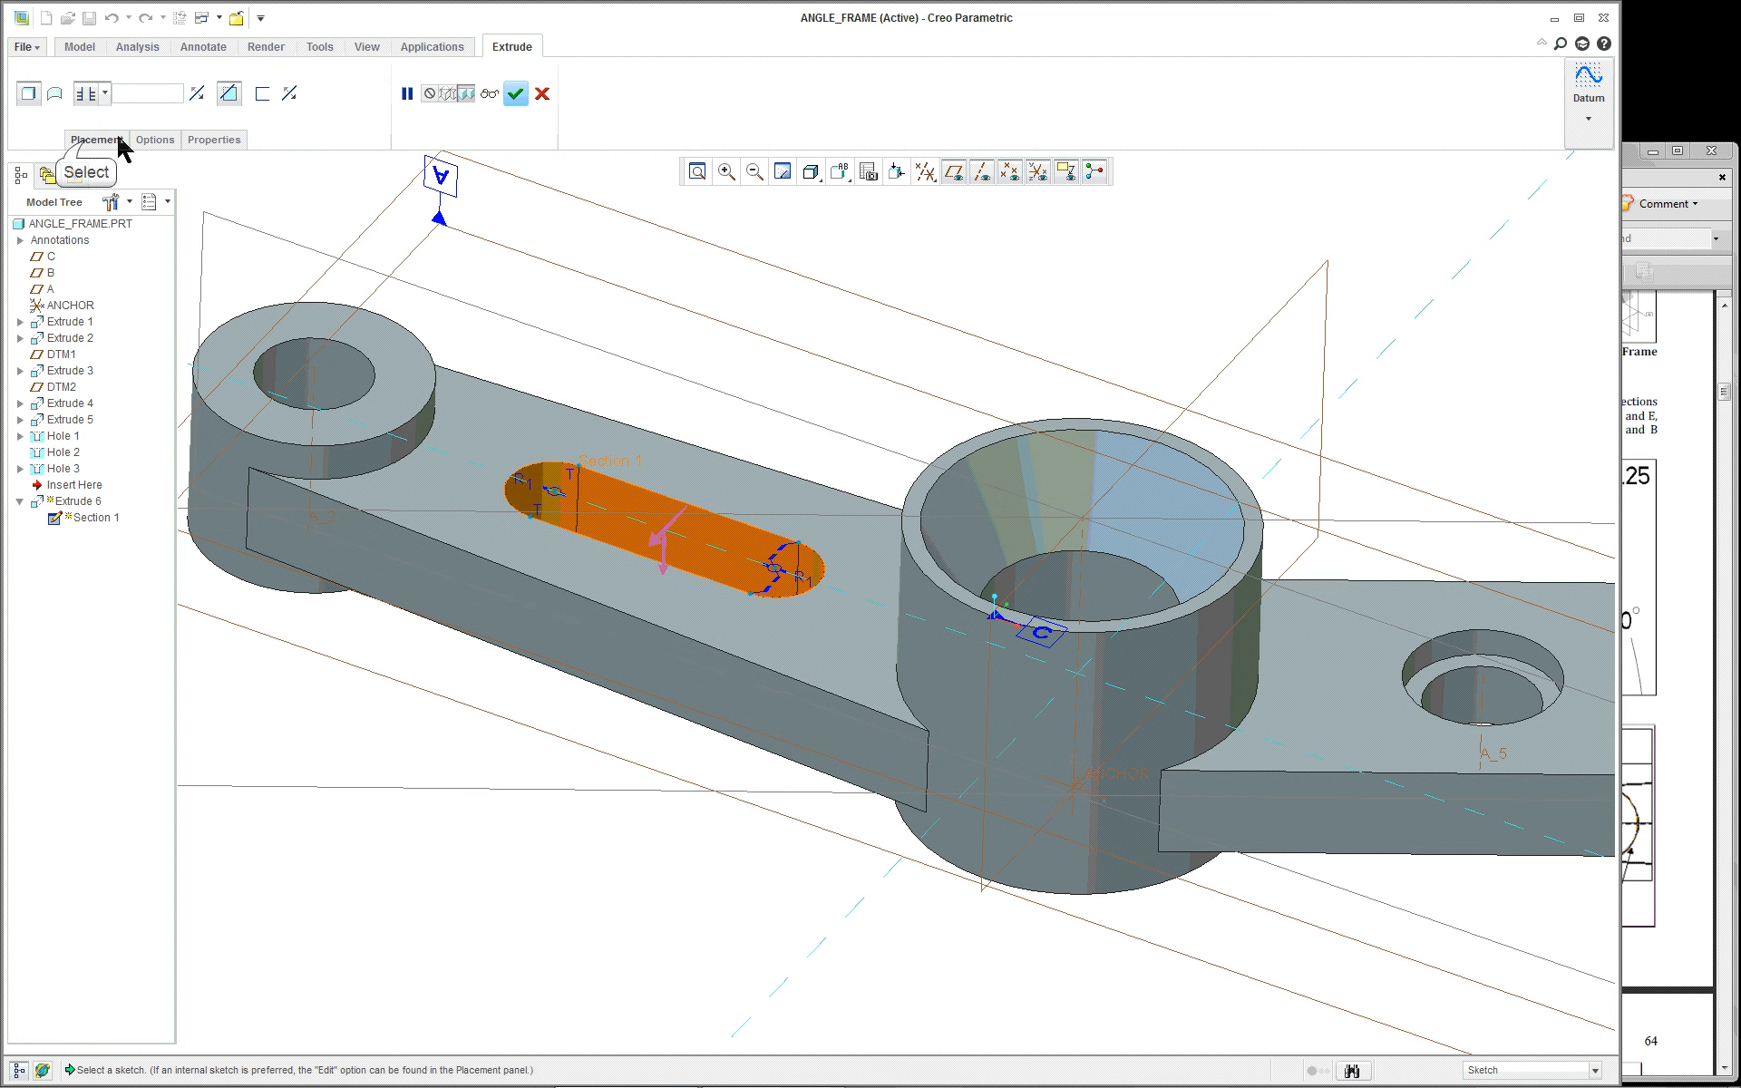
left_click(240, 200)
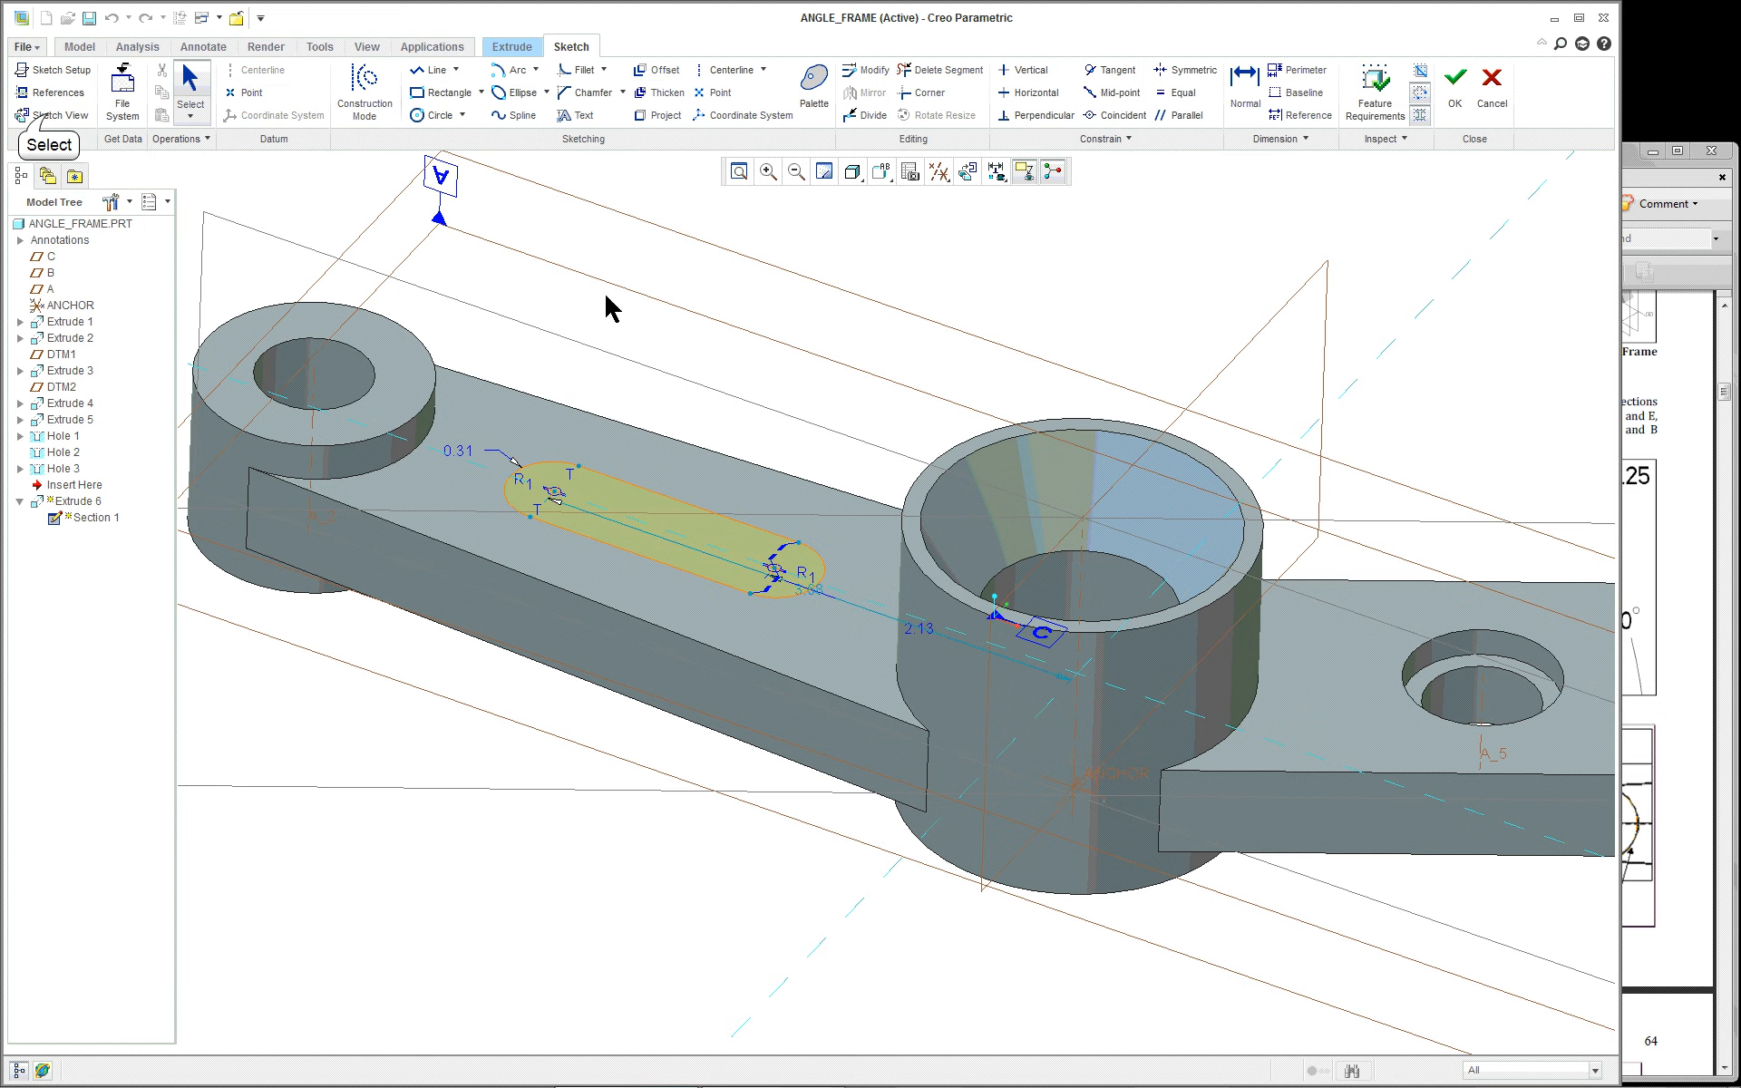
left_click(55, 115)
scroll(934, 553, "up", 1)
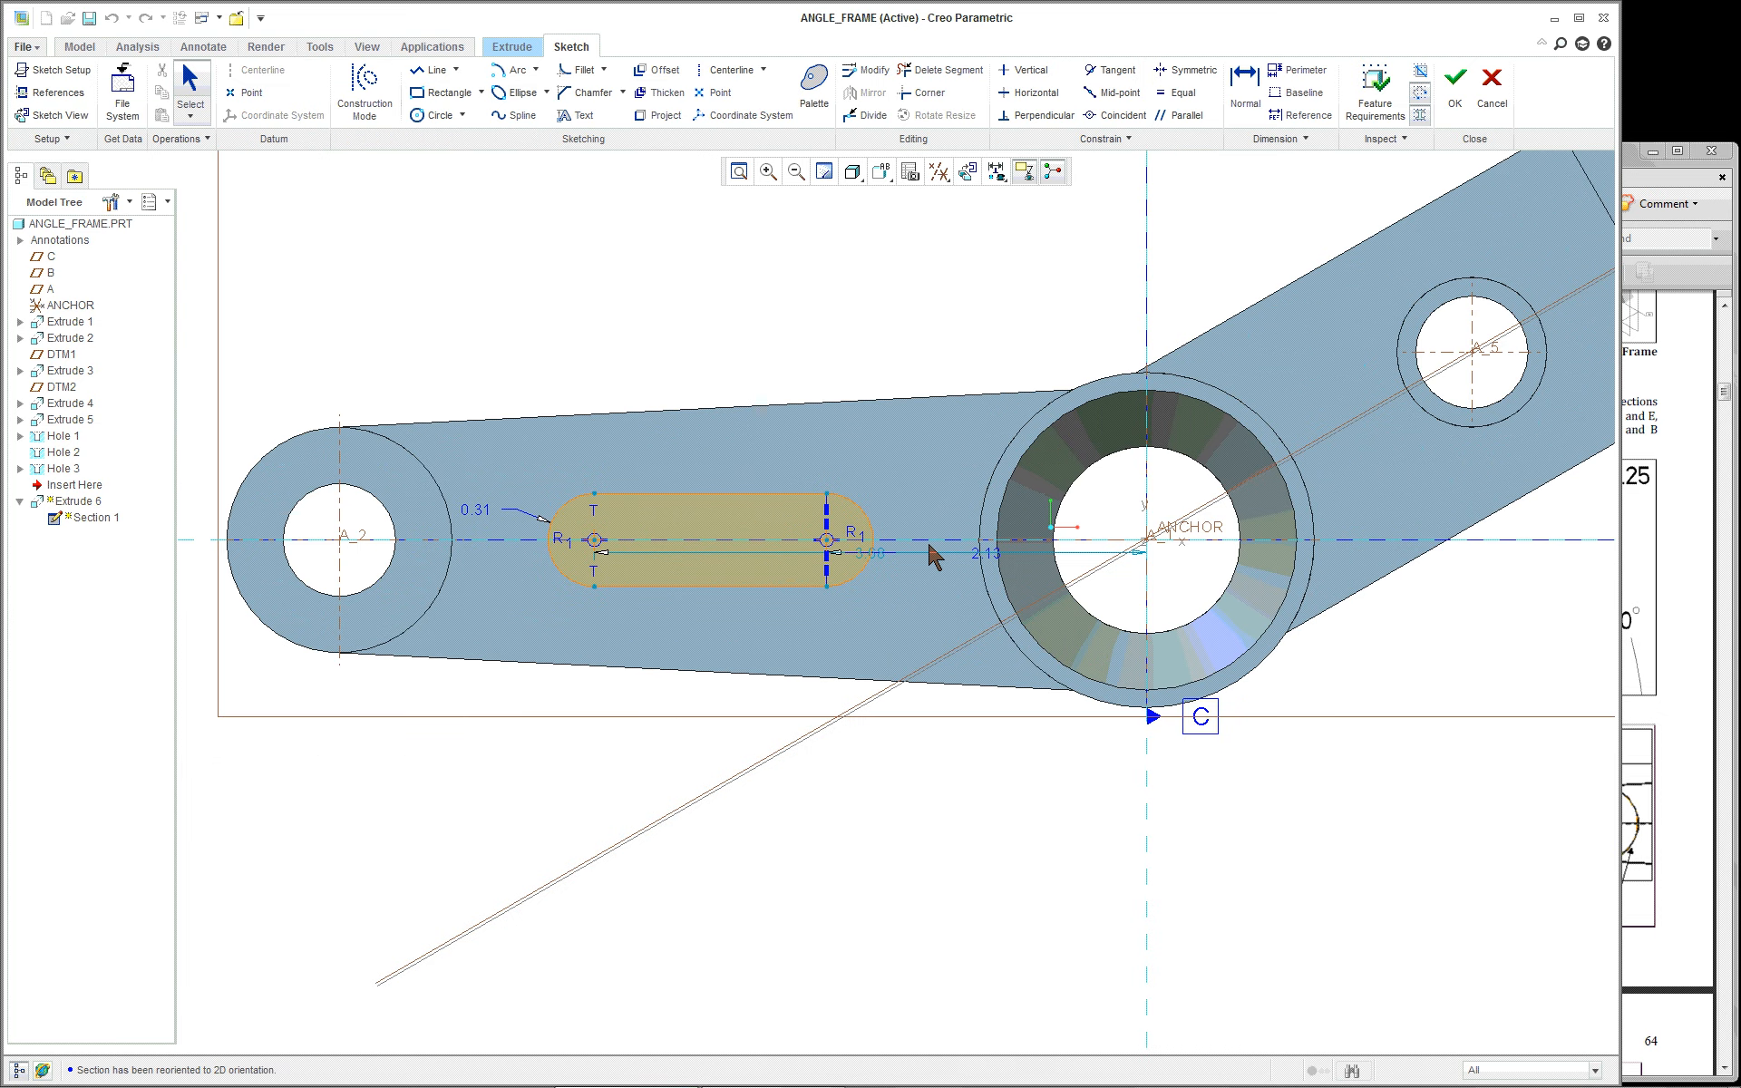
scroll(934, 553, "down", 1)
scroll(468, 574, "down", 1)
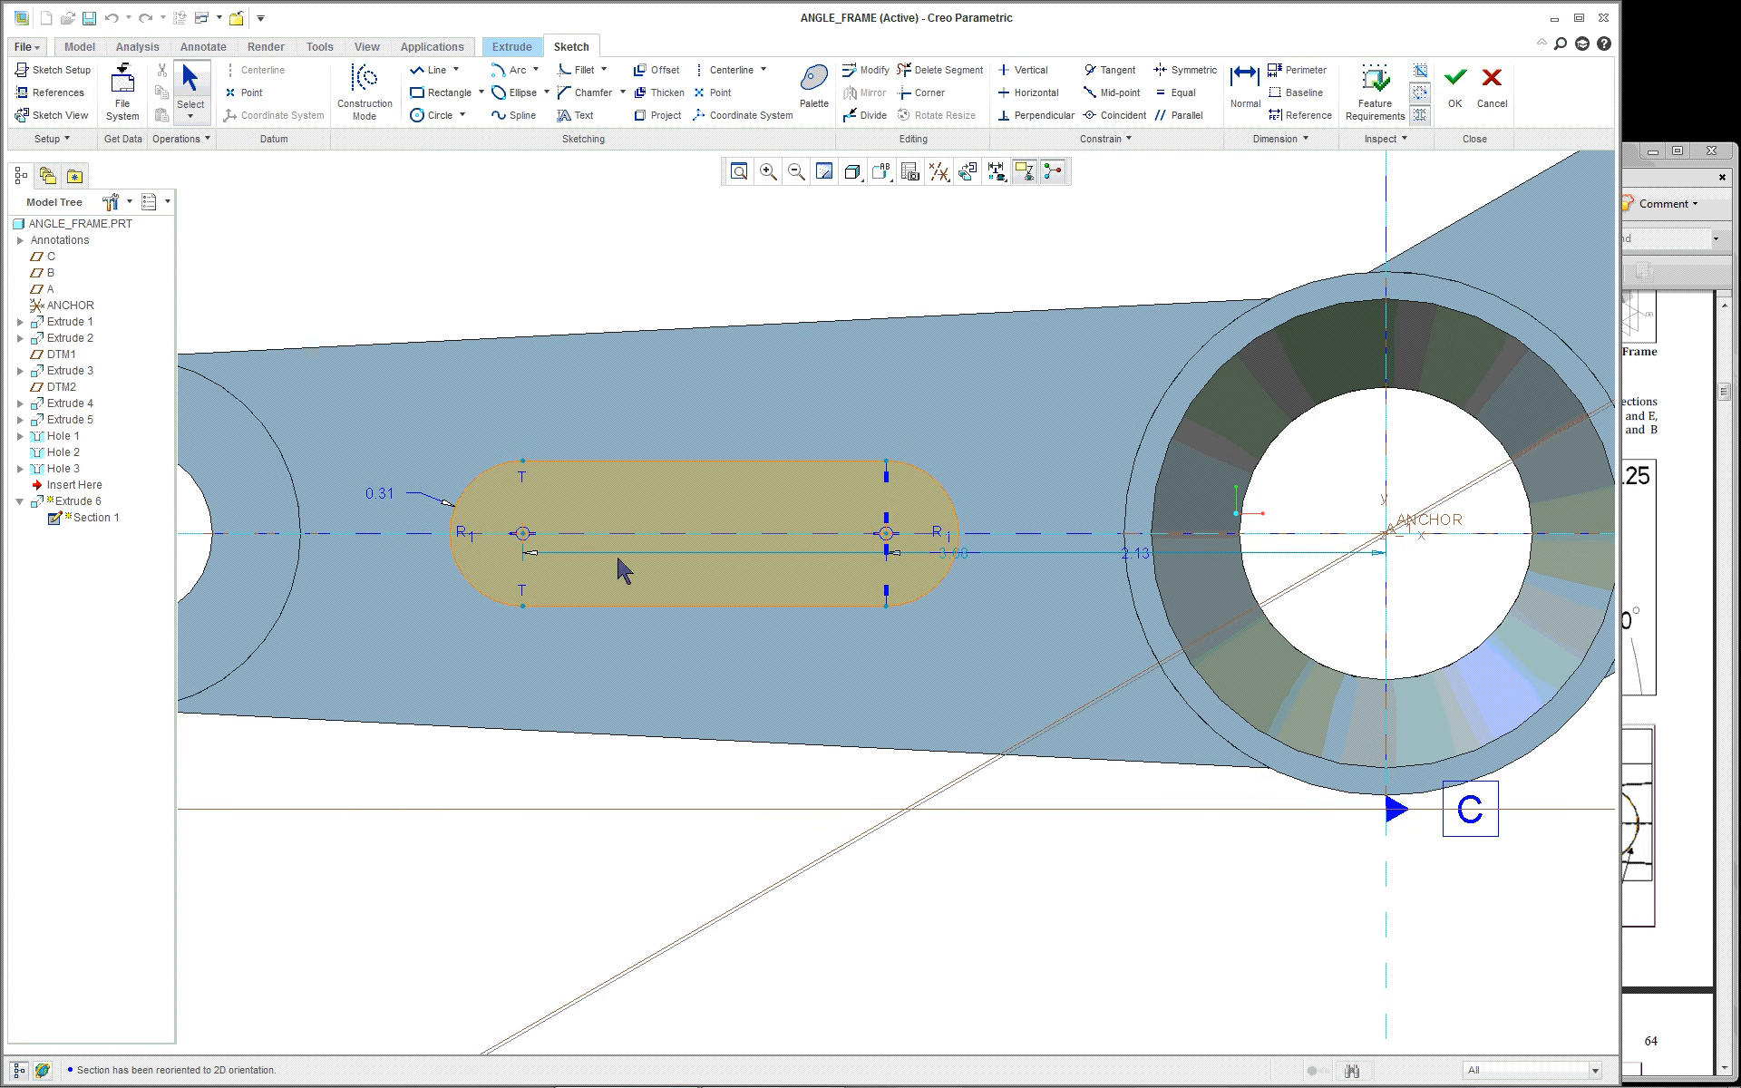
Step: Move the slot sketch's 2.13, 0.31 and 3.68 dimensions below the arm, clear of the geometry
left_click_drag(1131, 561, 1147, 838)
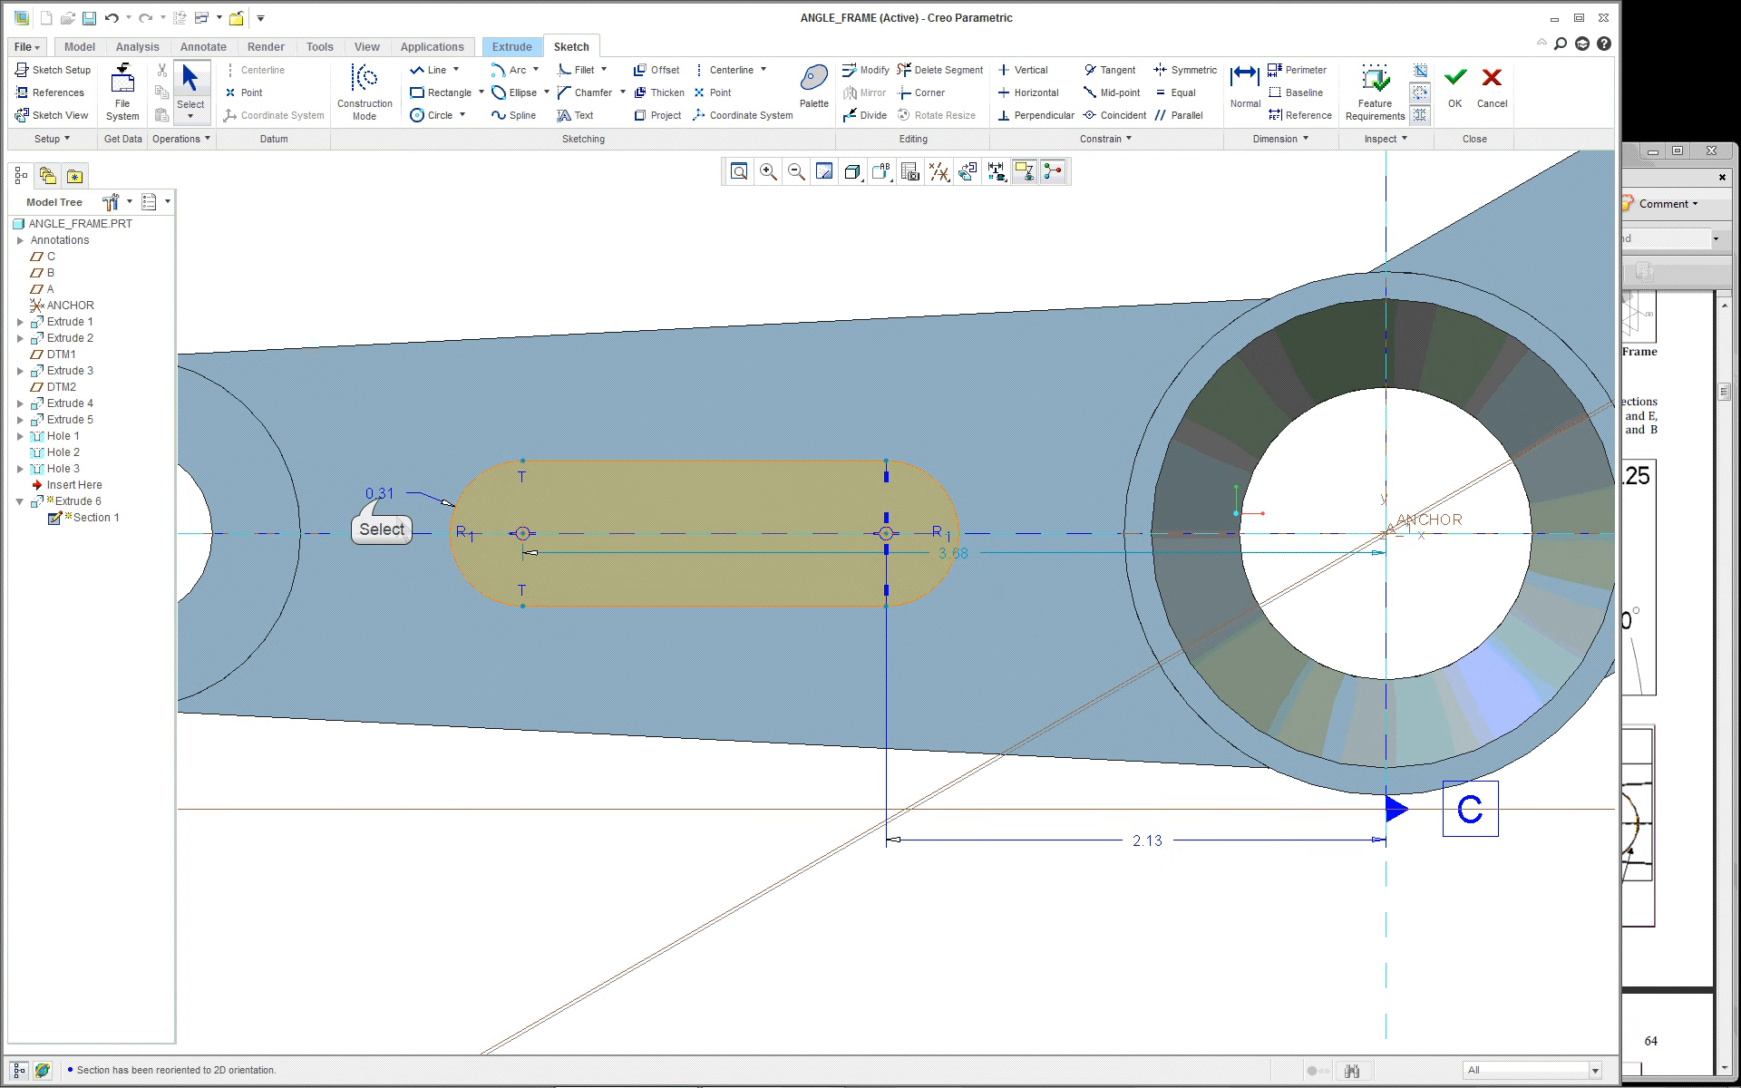
left_click_drag(377, 497, 346, 849)
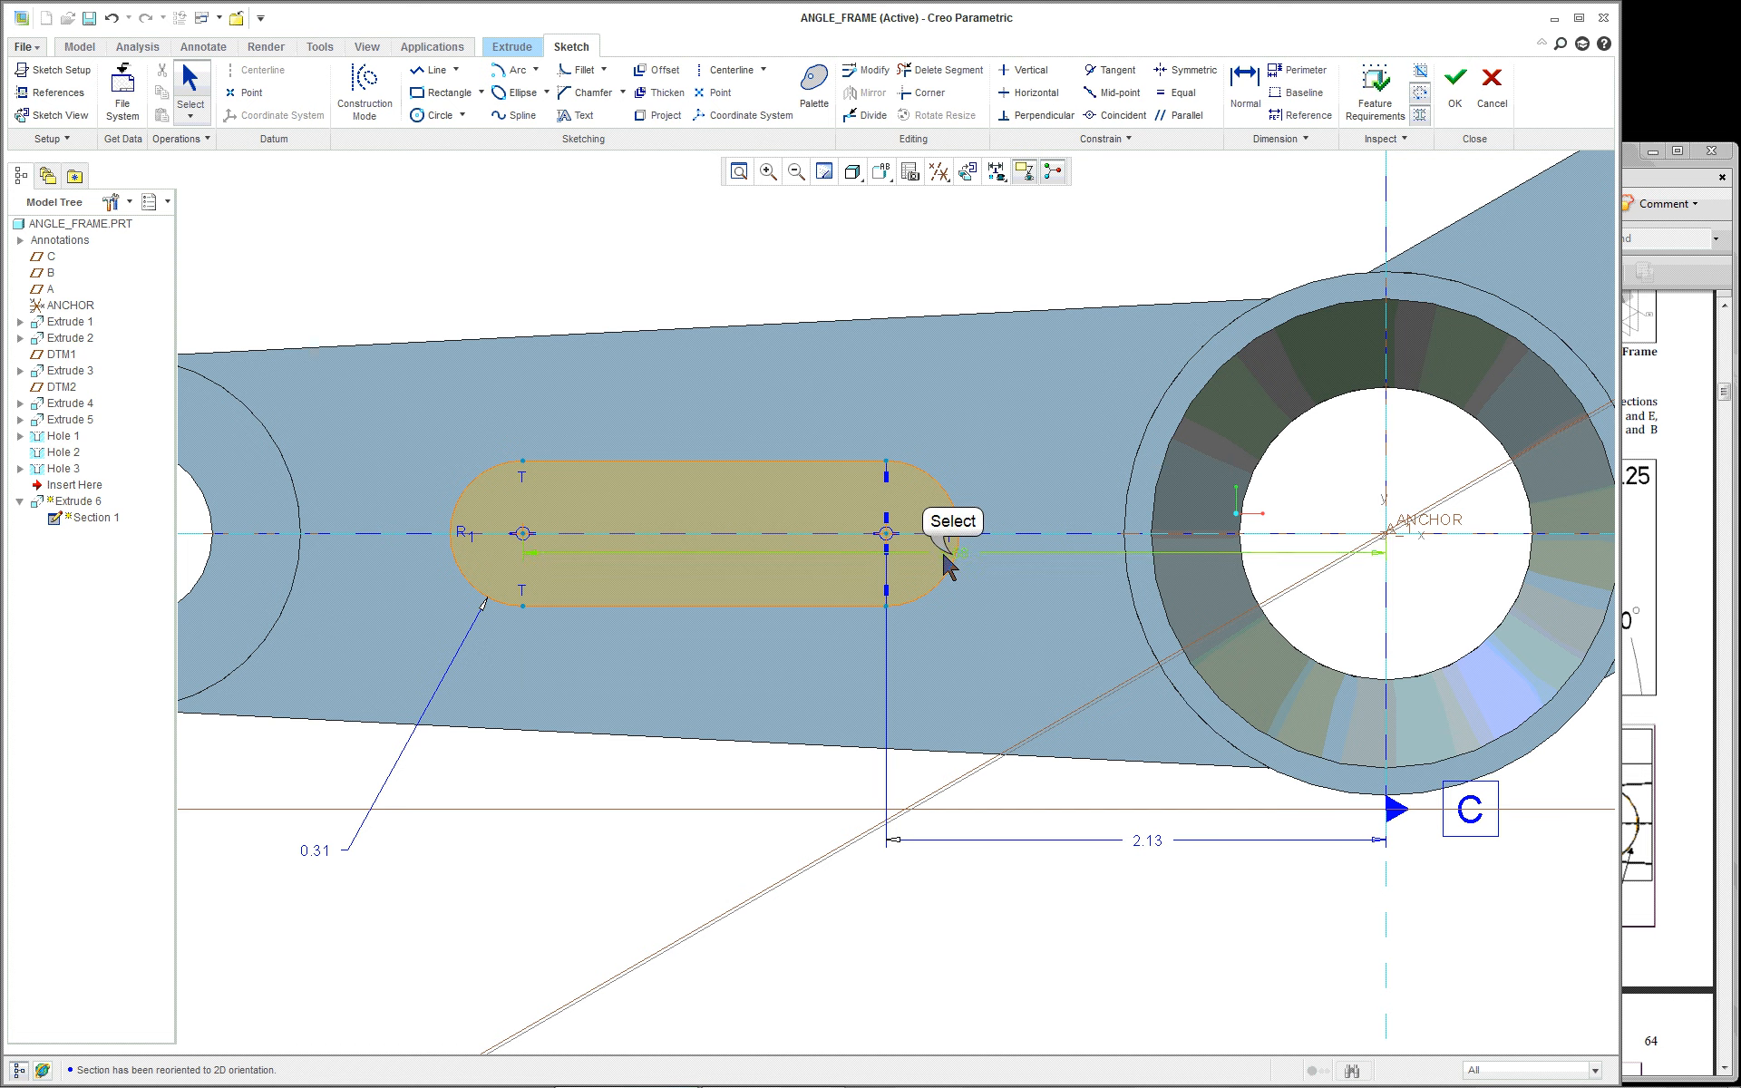
left_click_drag(955, 564, 925, 934)
Step: Look up the slot's centre distance on the PDF drawing in Adobe Acrobat, and dimension the slot's two arc centres 1.75 apart in Creo
left_click(1672, 617)
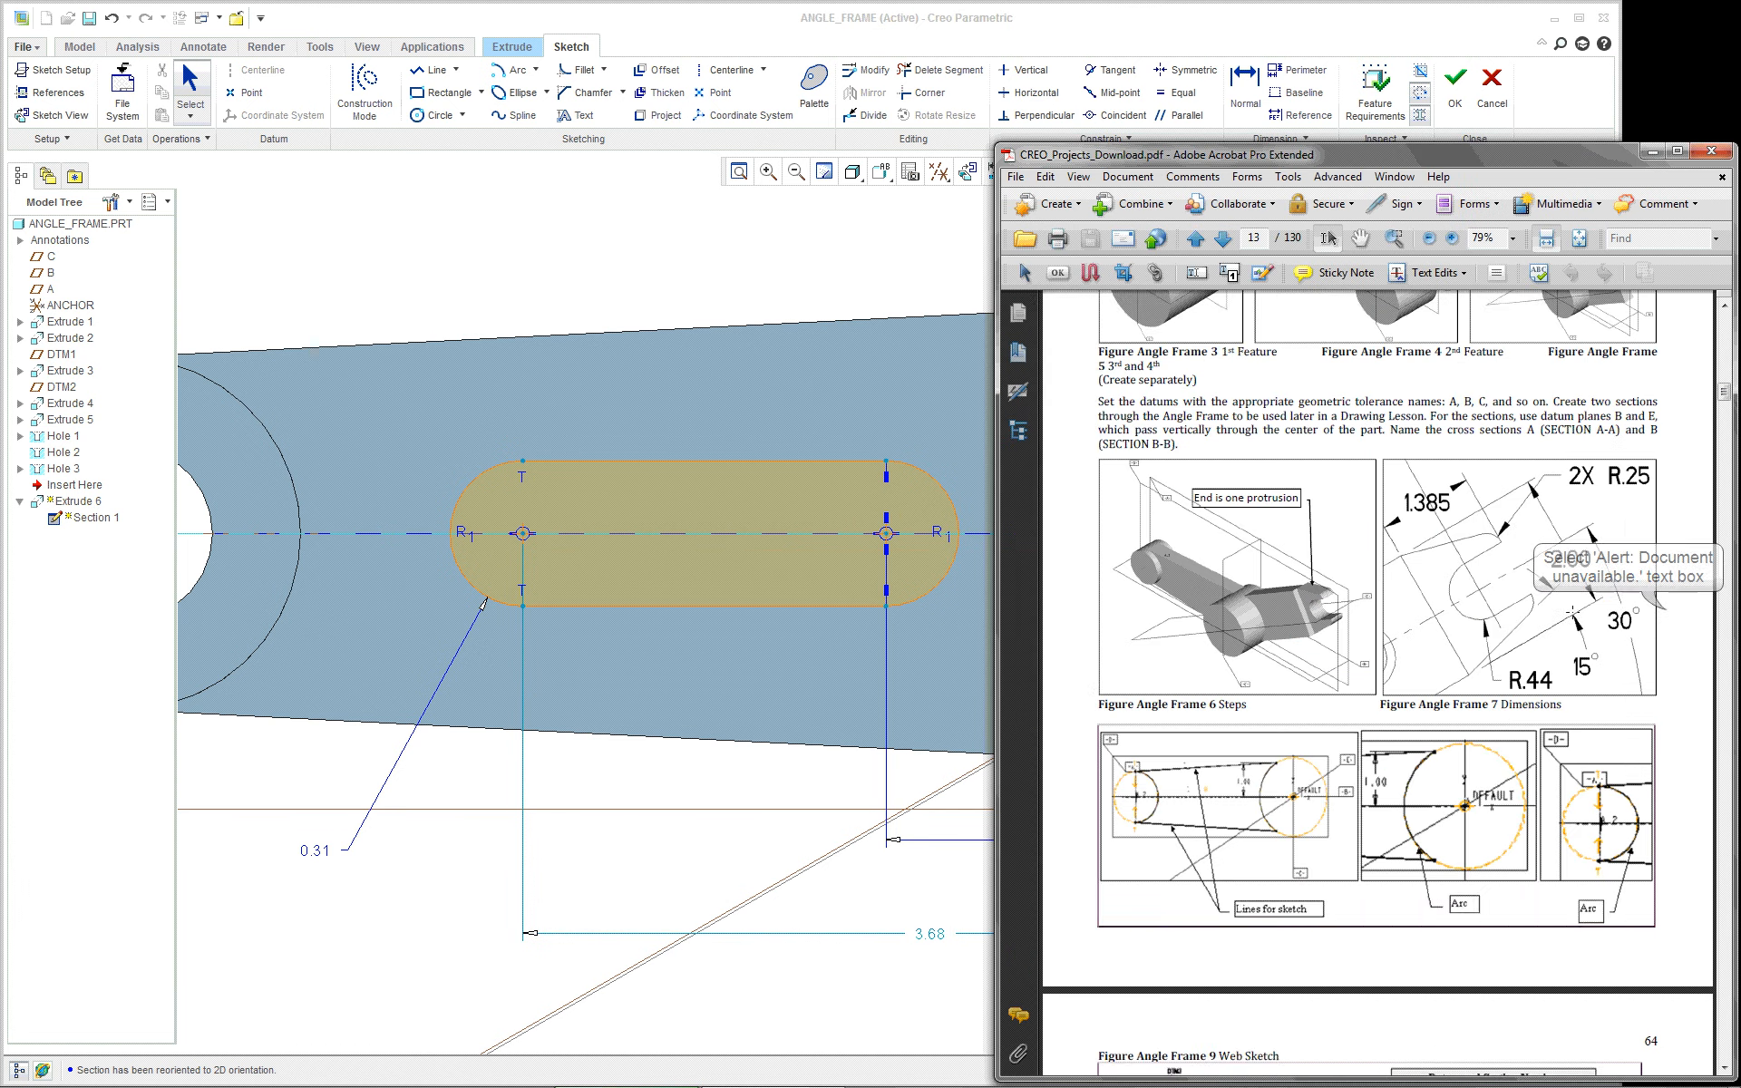
scroll(1376, 611, "up", 12)
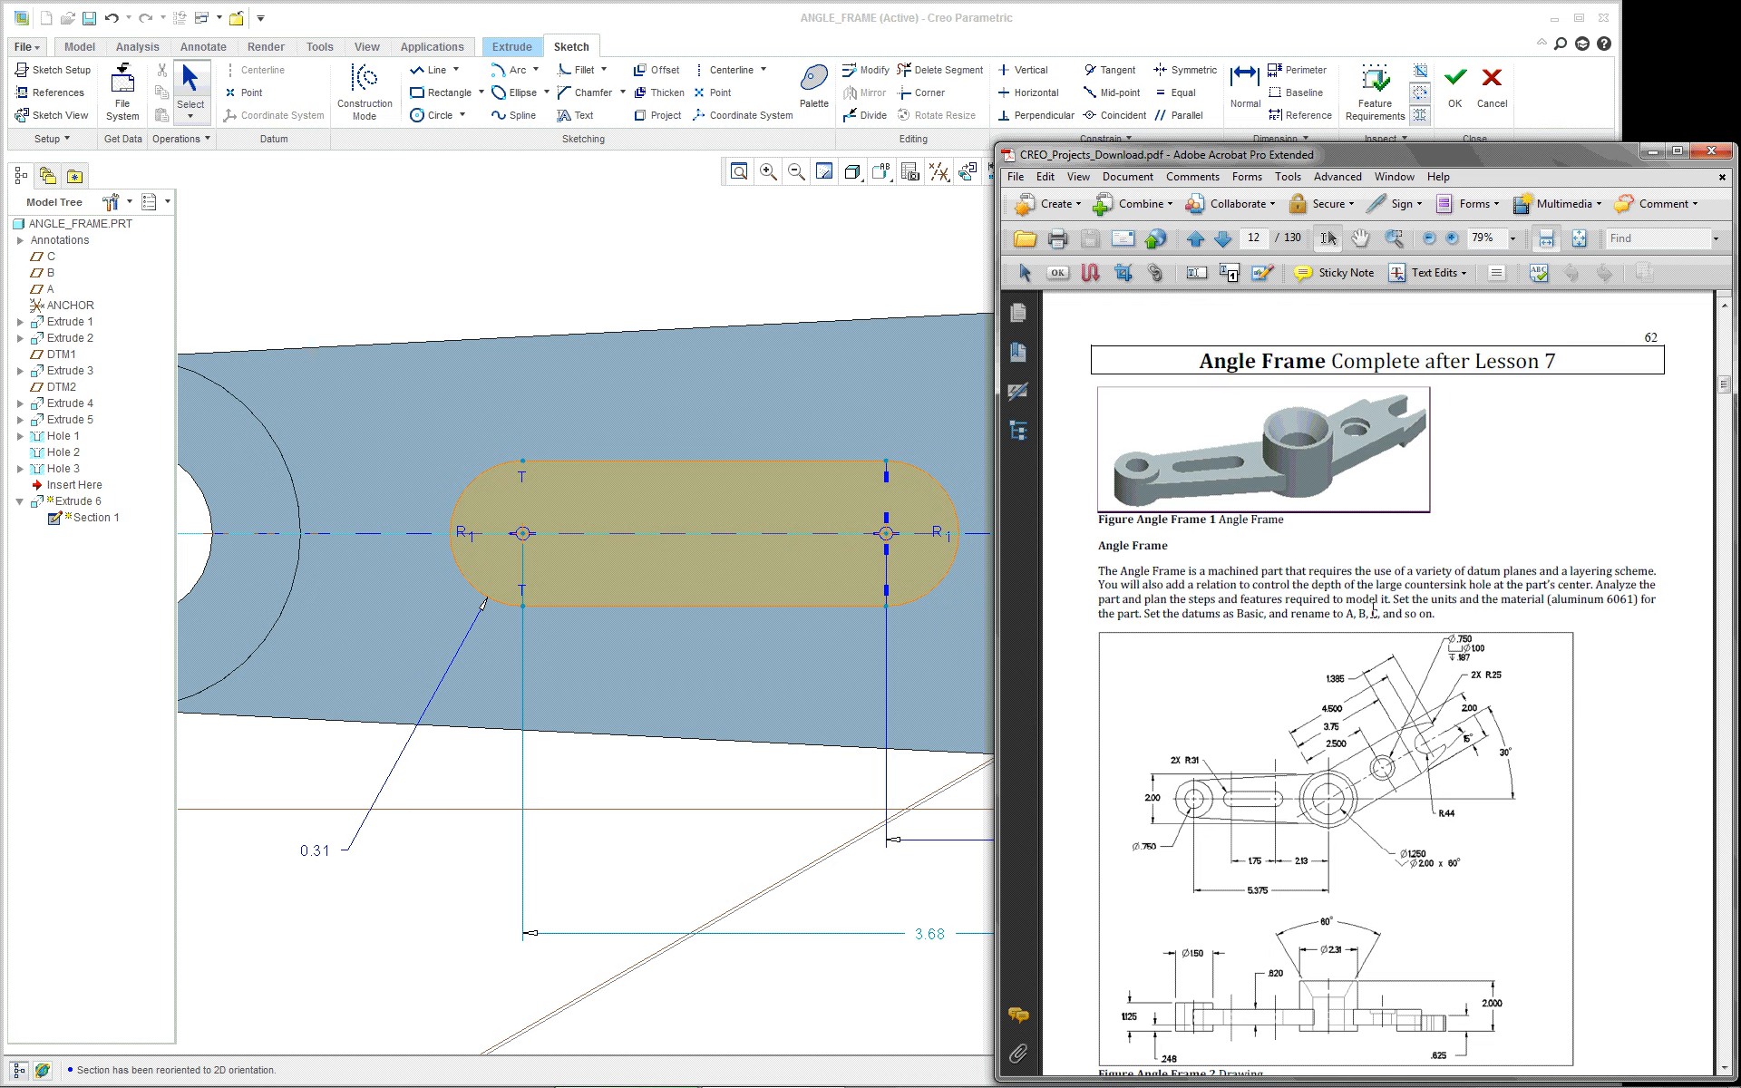
scroll(1374, 610, "down", 4)
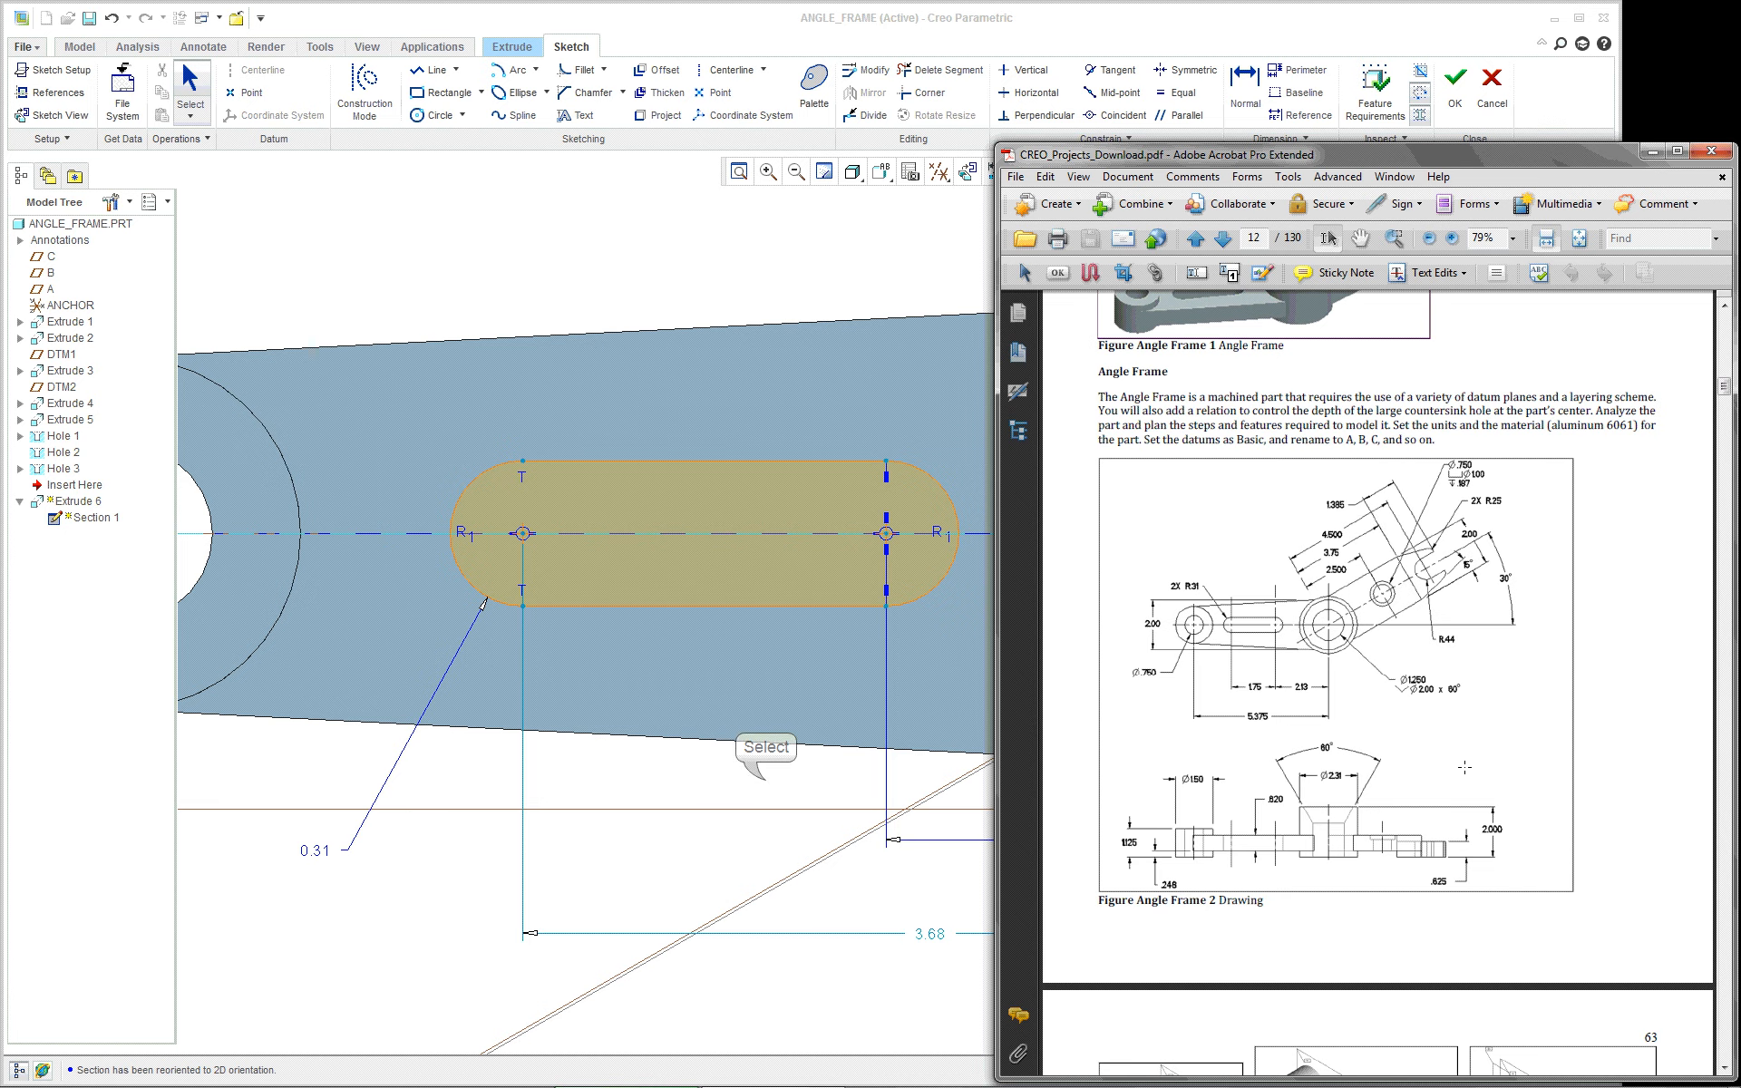
left_click(767, 785)
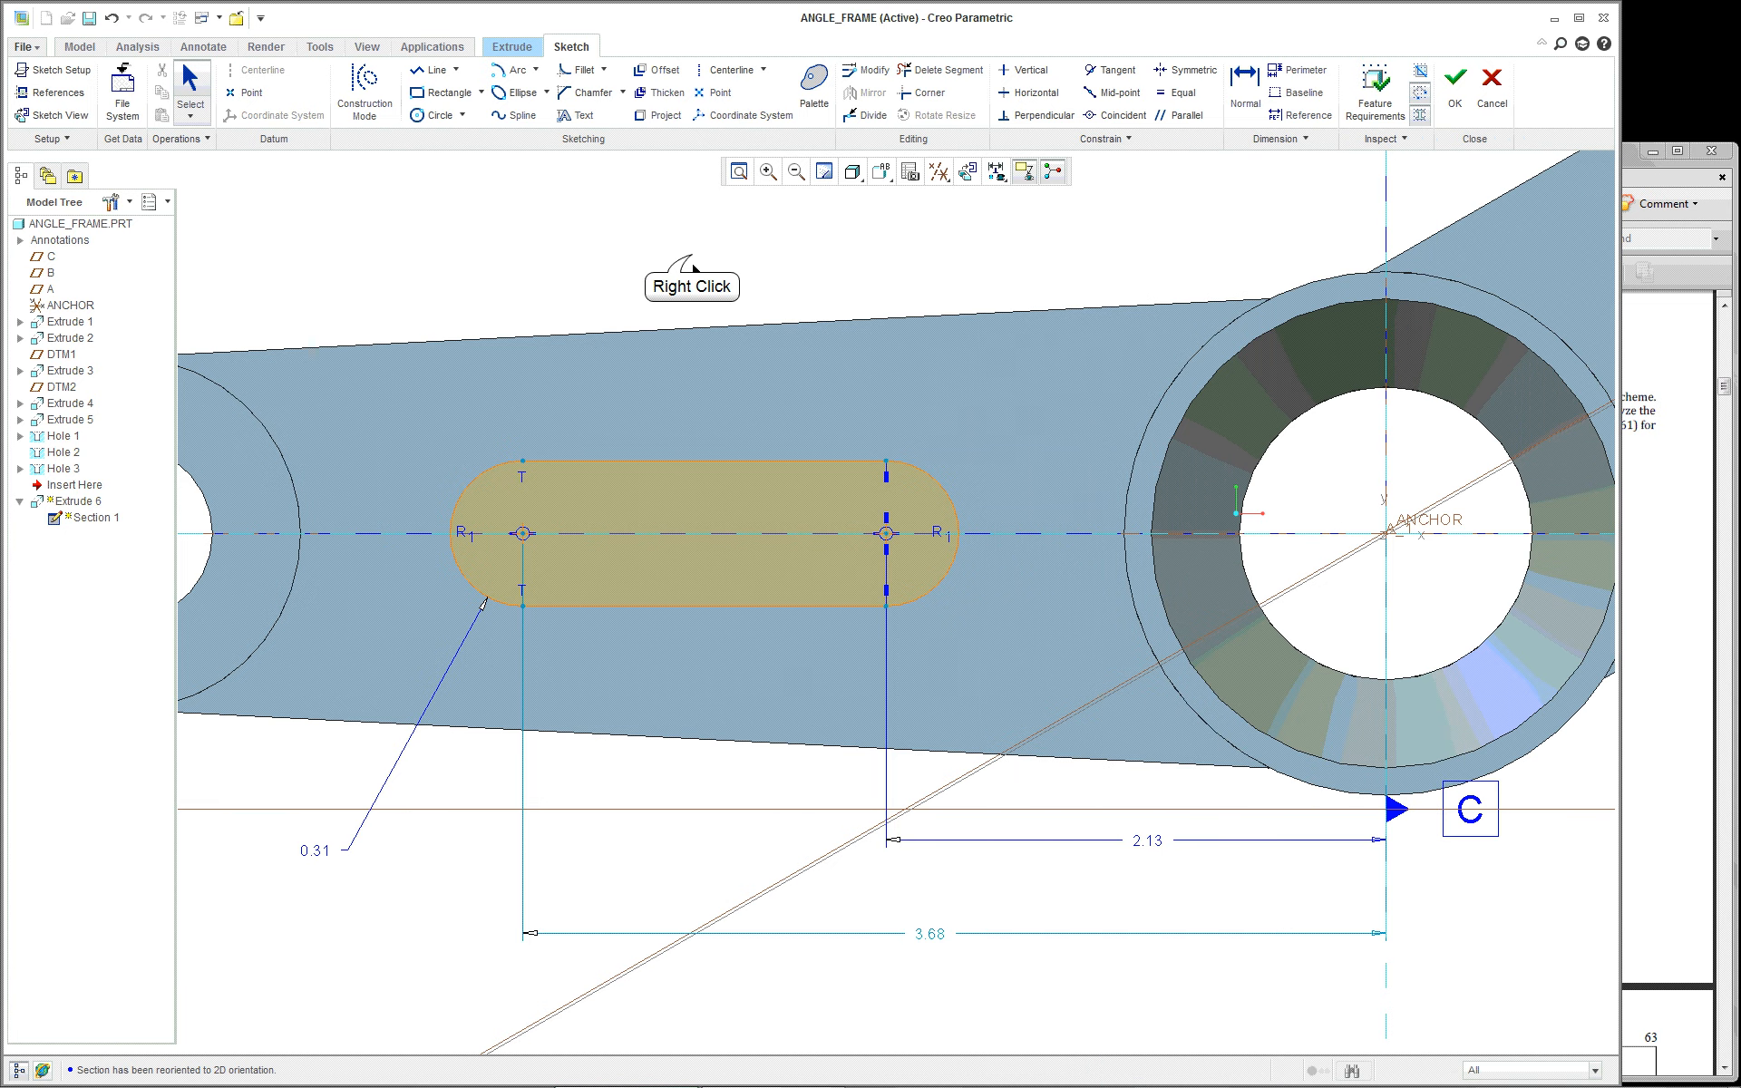
right_click(692, 262)
left_click(731, 442)
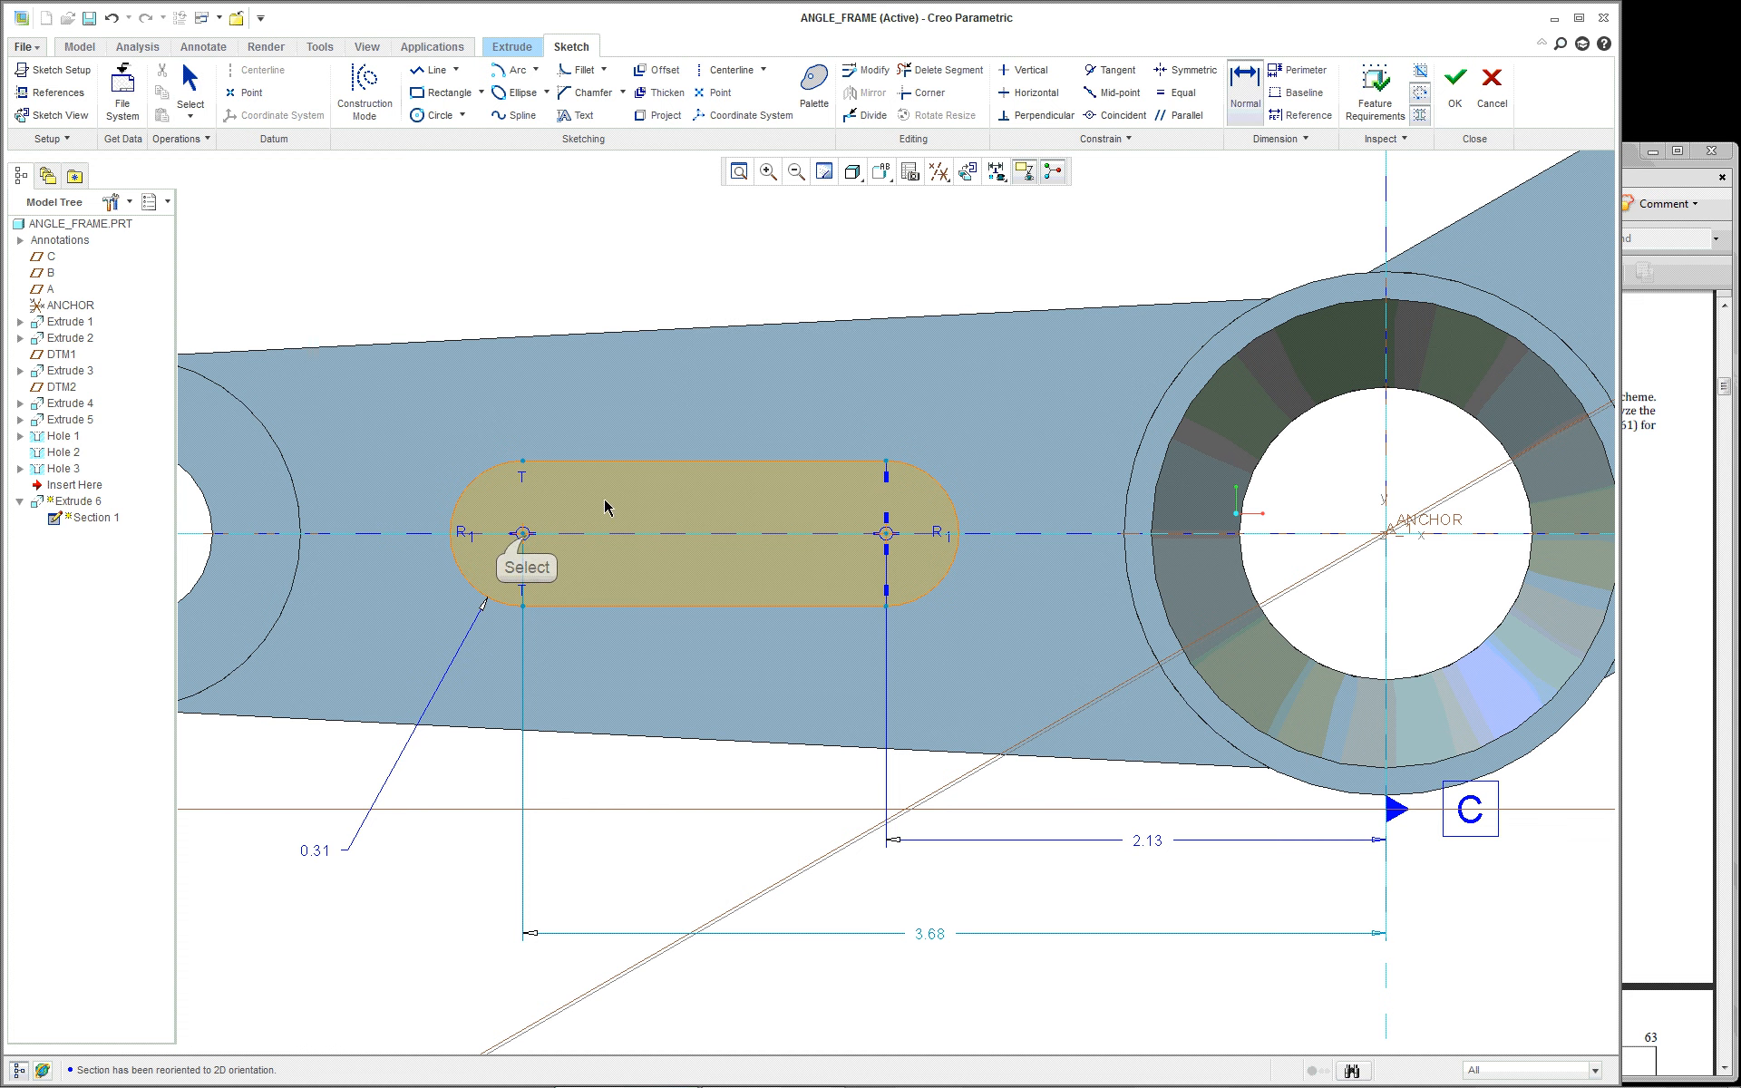
left_click(523, 535)
left_click(886, 535)
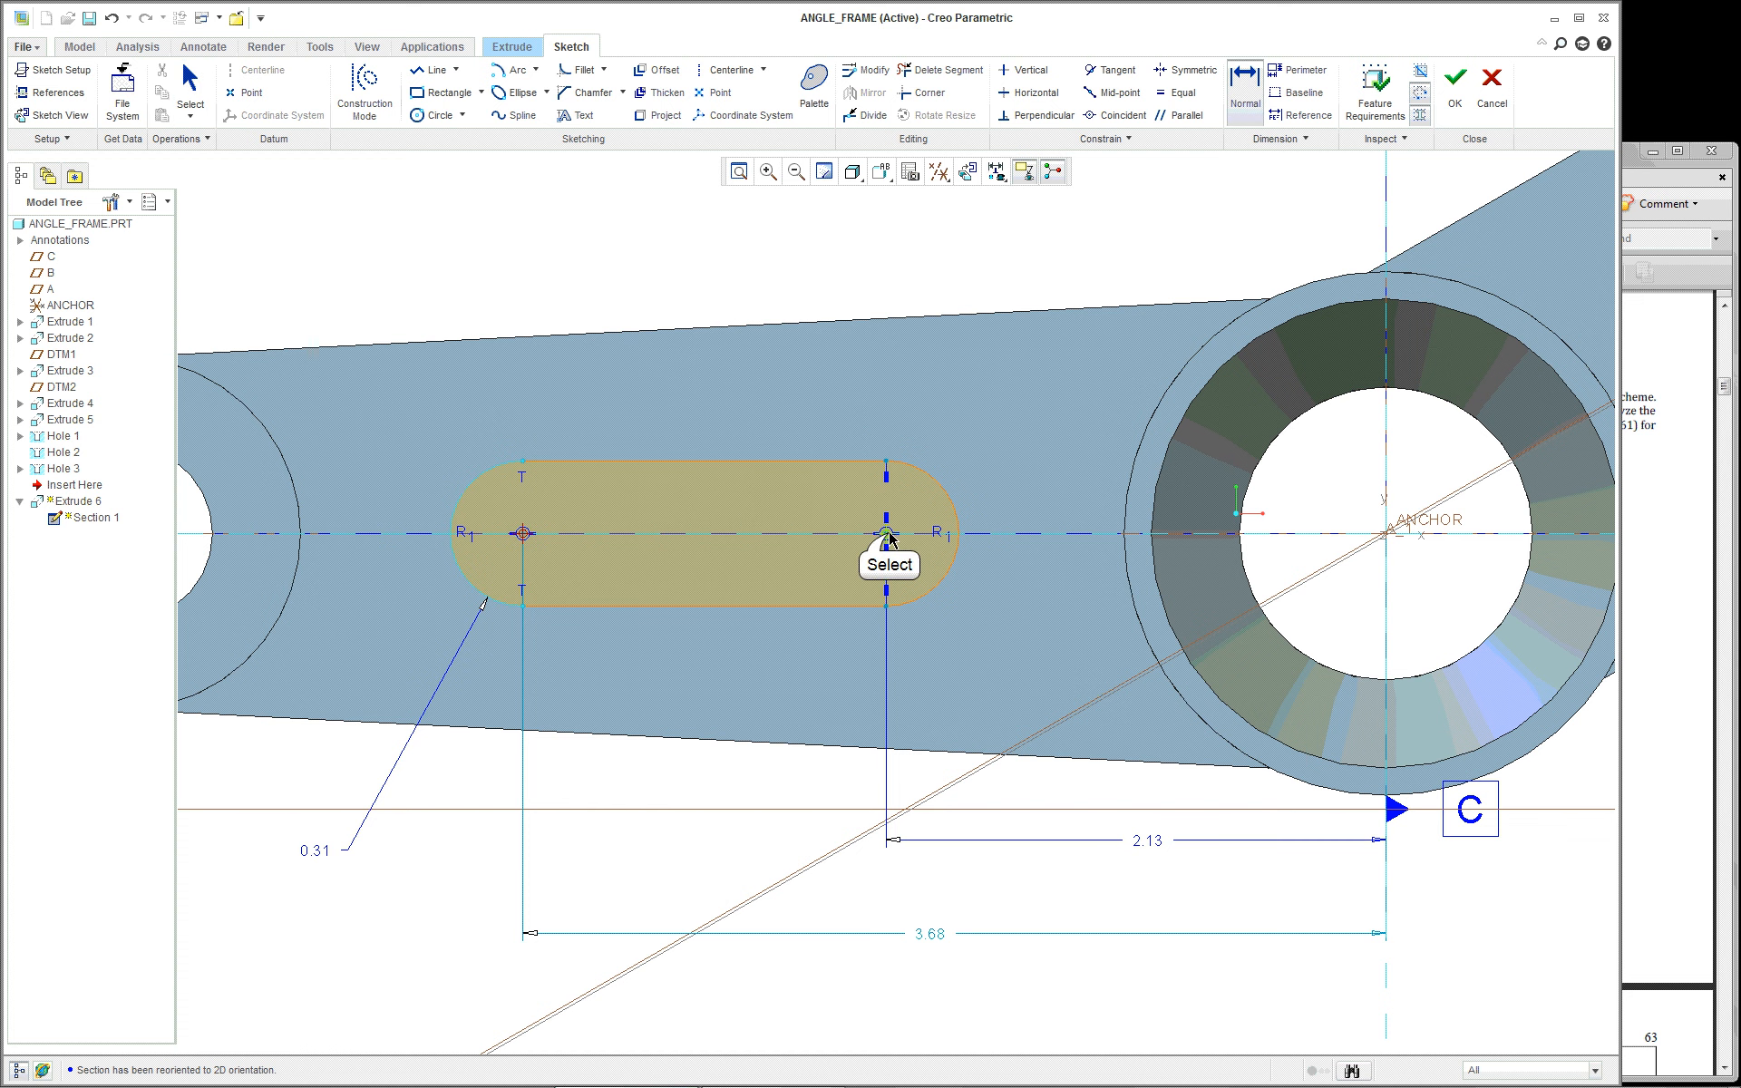
middle_click(696, 265)
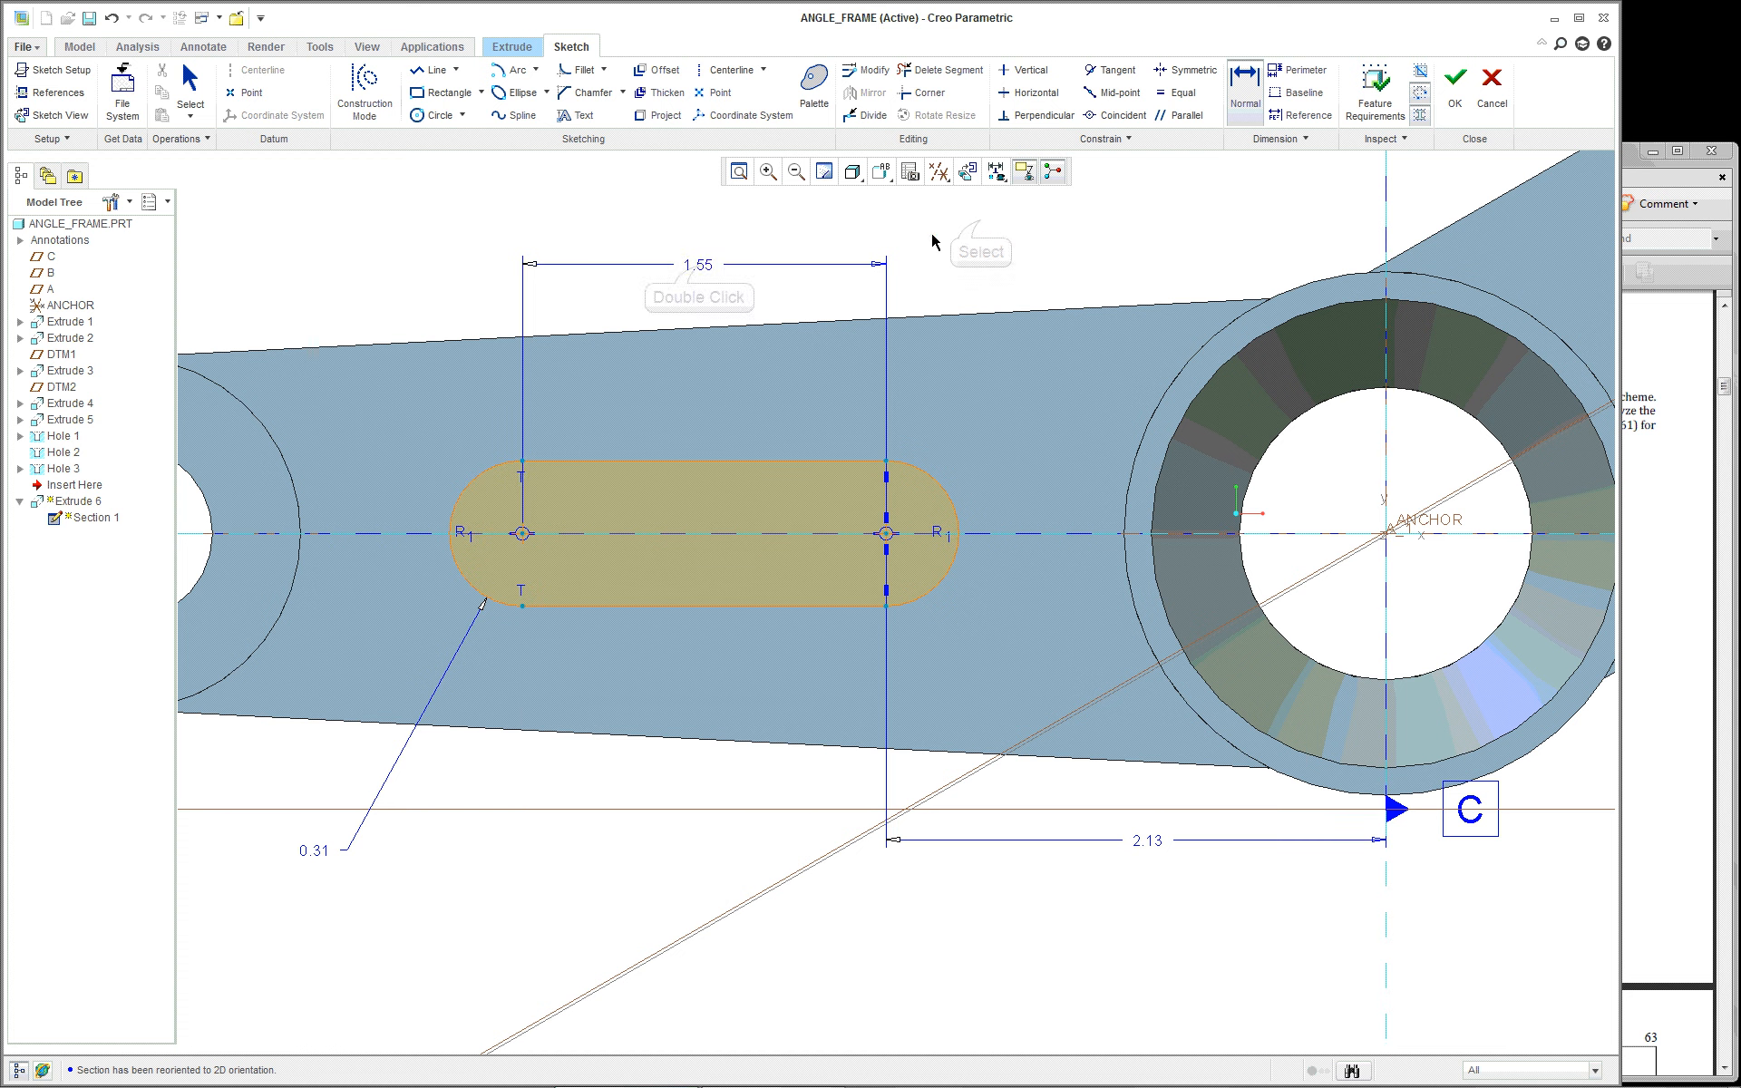
double_click(694, 262)
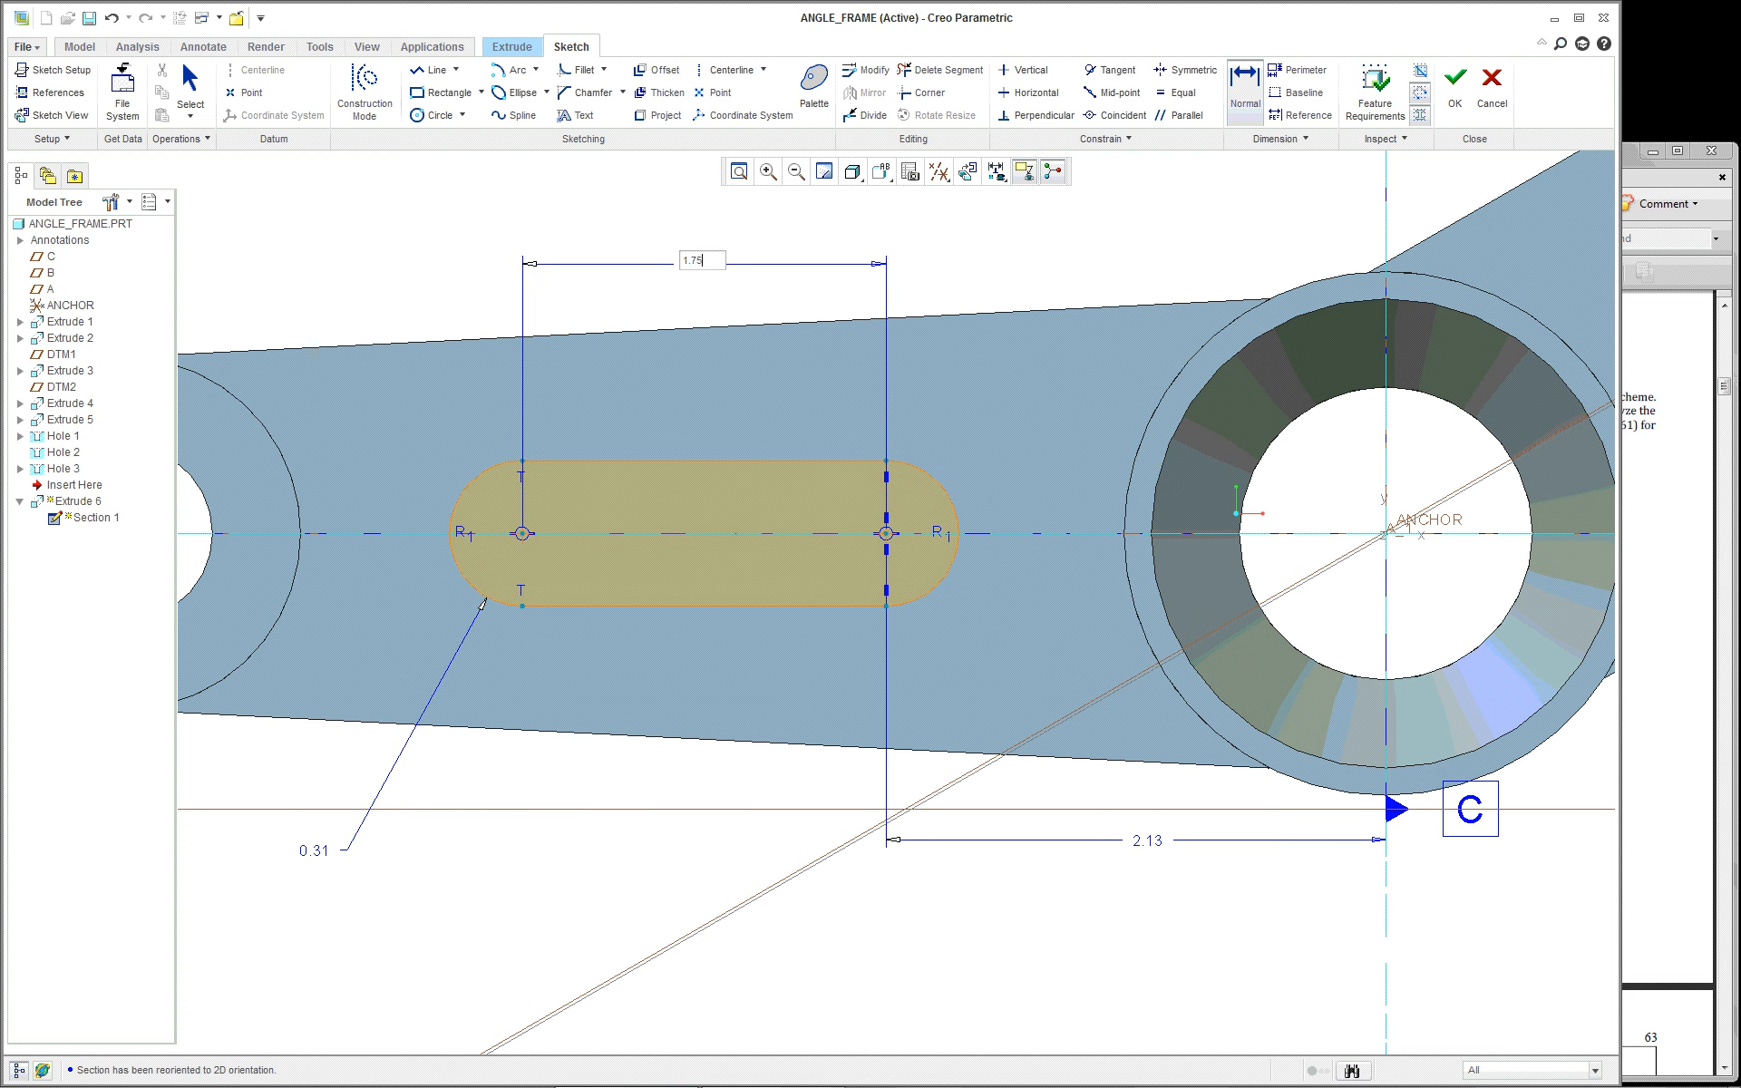
key("Return")
Step: Compare the slot sketch's dimensions with the Angle Frame drawing in the Adobe Acrobat PDF and return to the Creo sketch
scroll(663, 797, "down", 2)
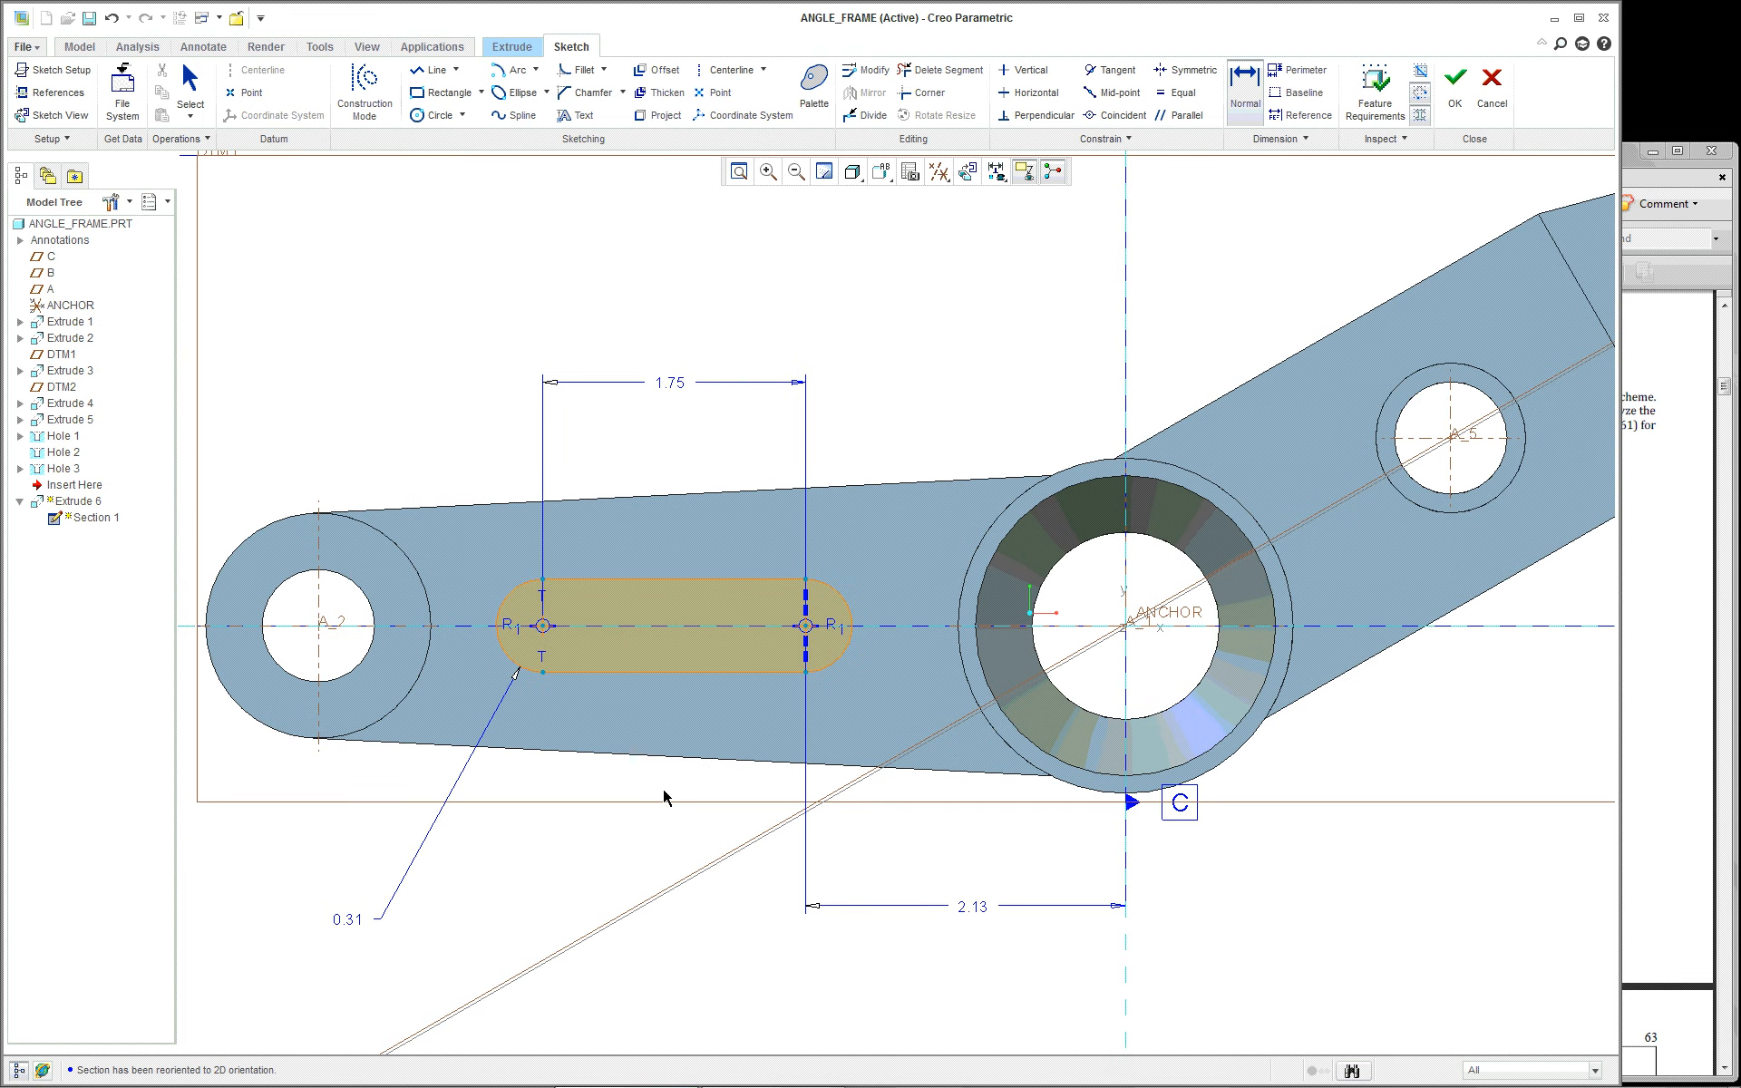
left_click(1694, 723)
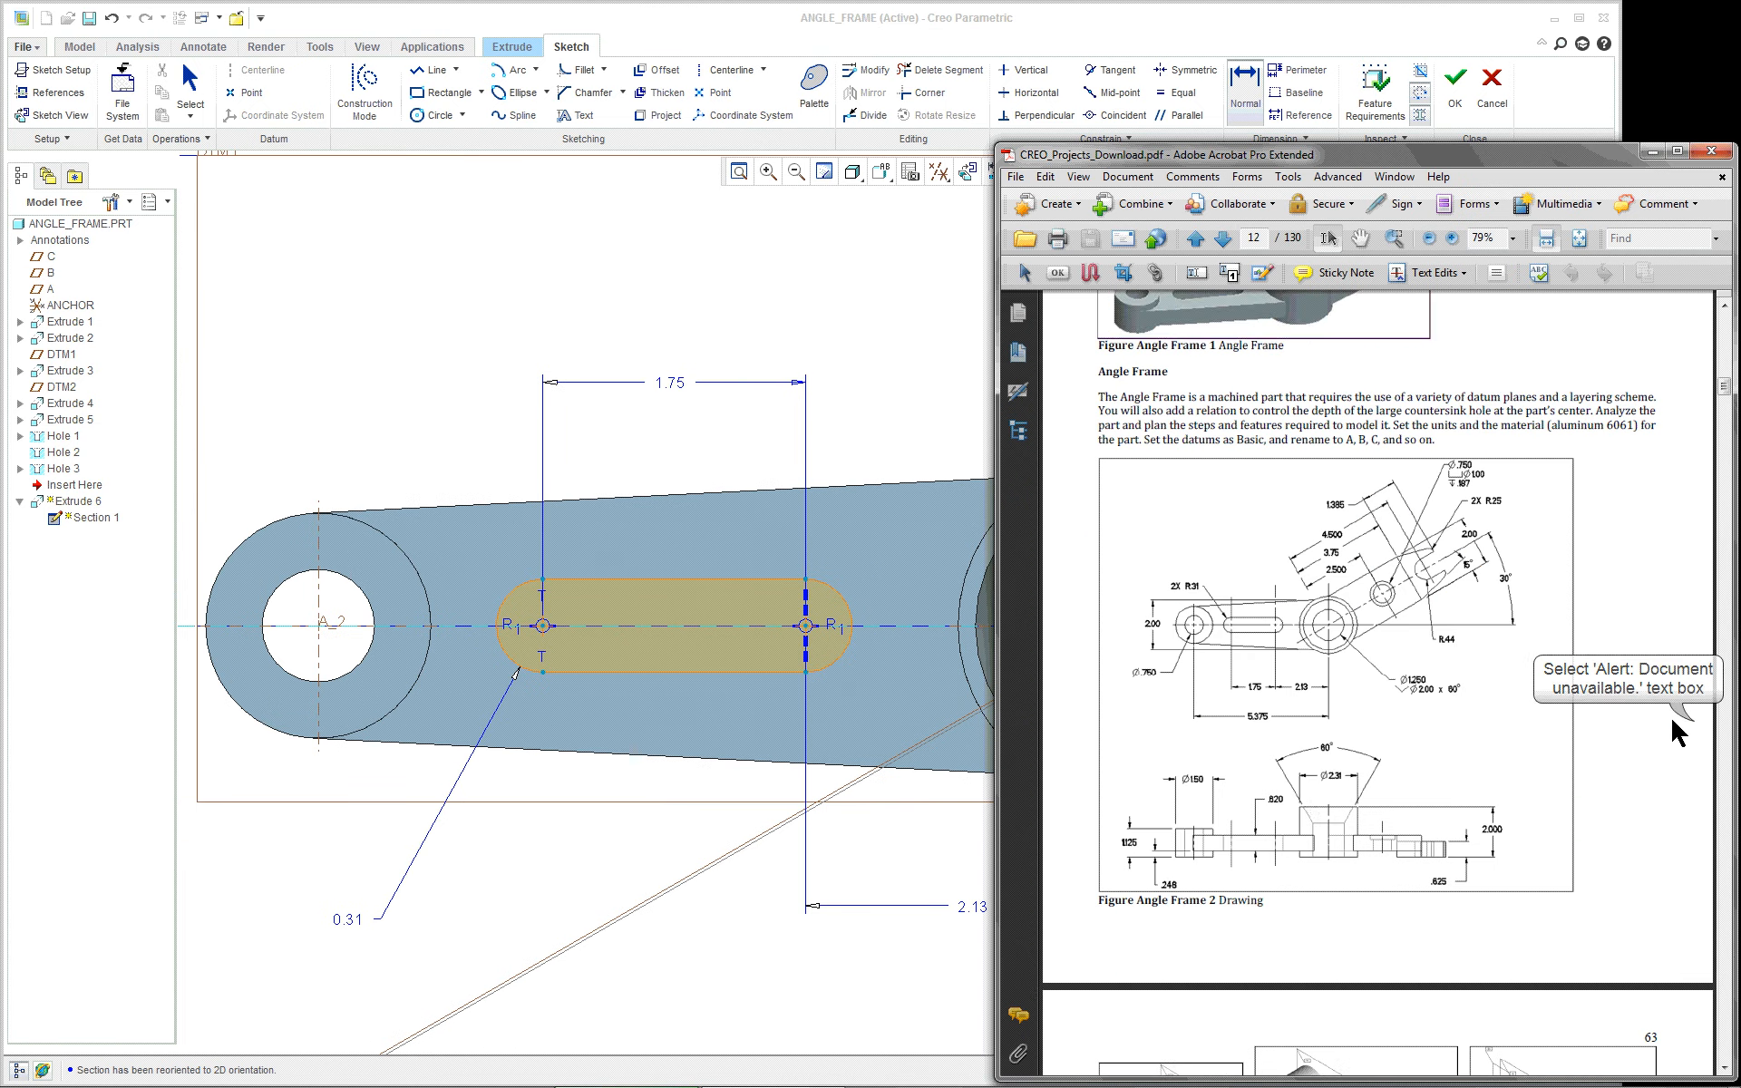
scroll(1377, 680, "down", 1)
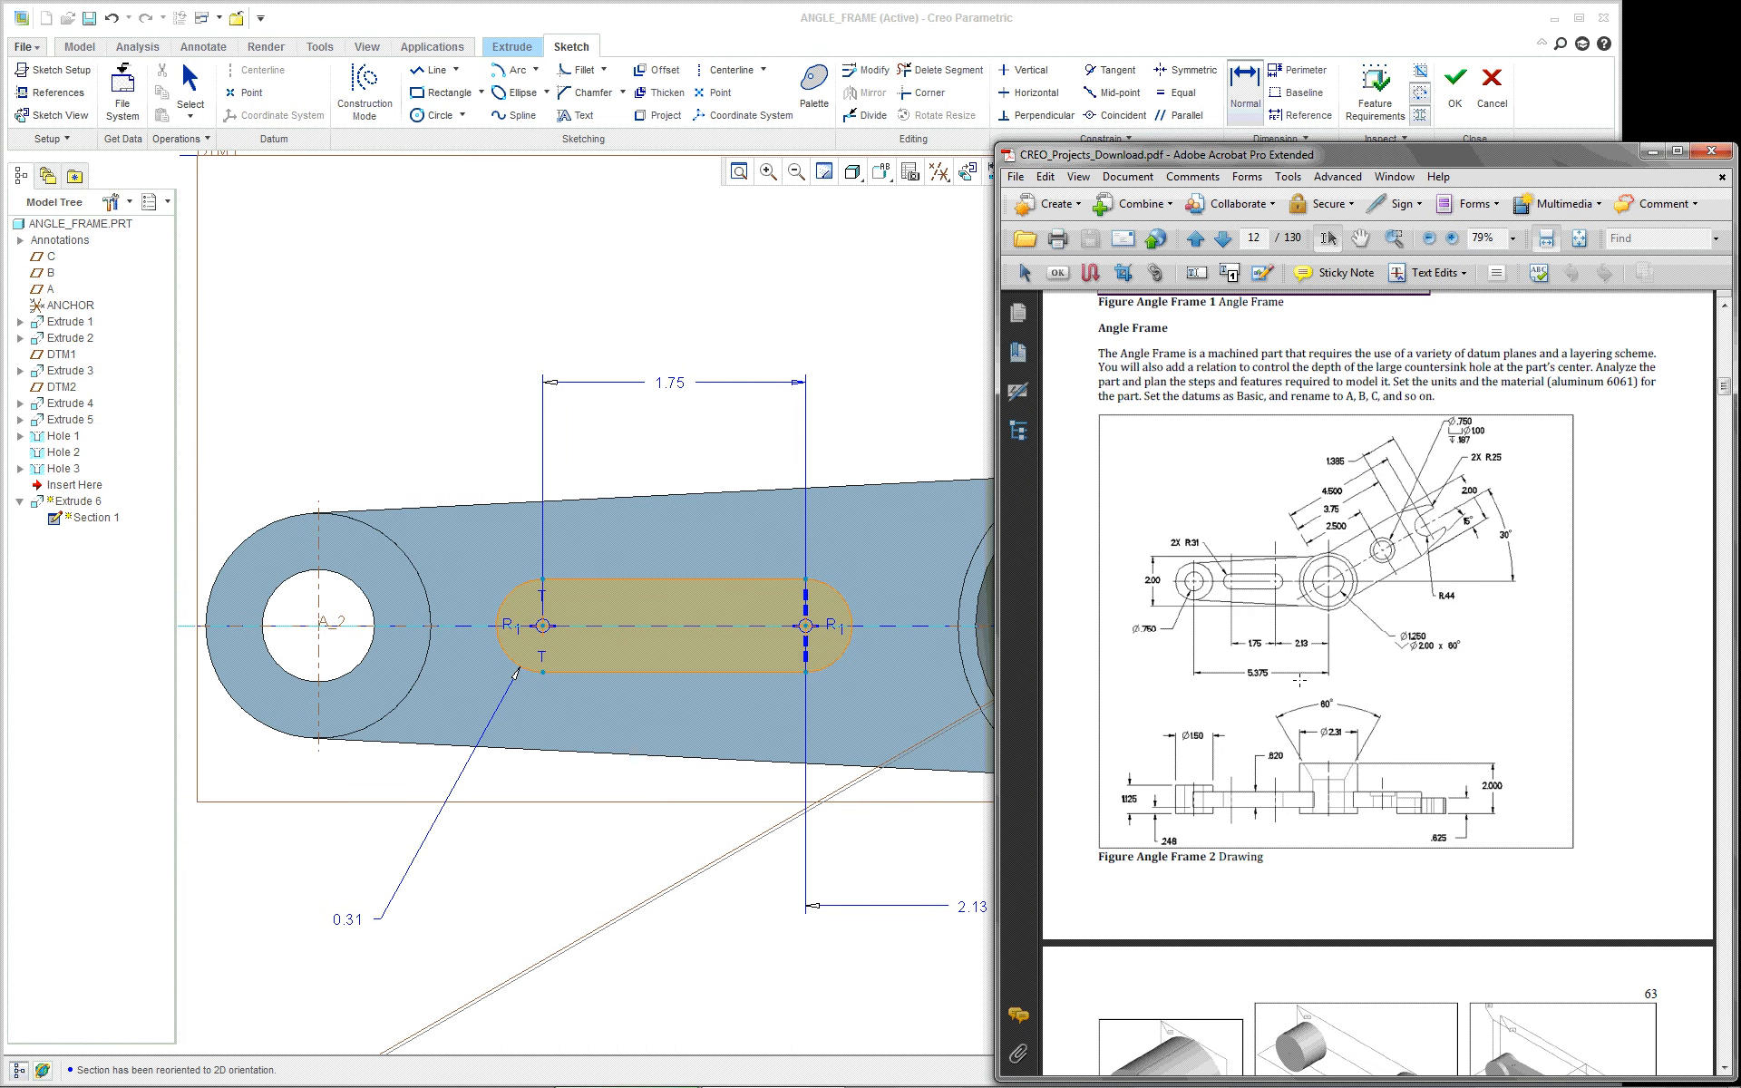
scroll(1125, 816, "down", 1)
left_click(901, 866)
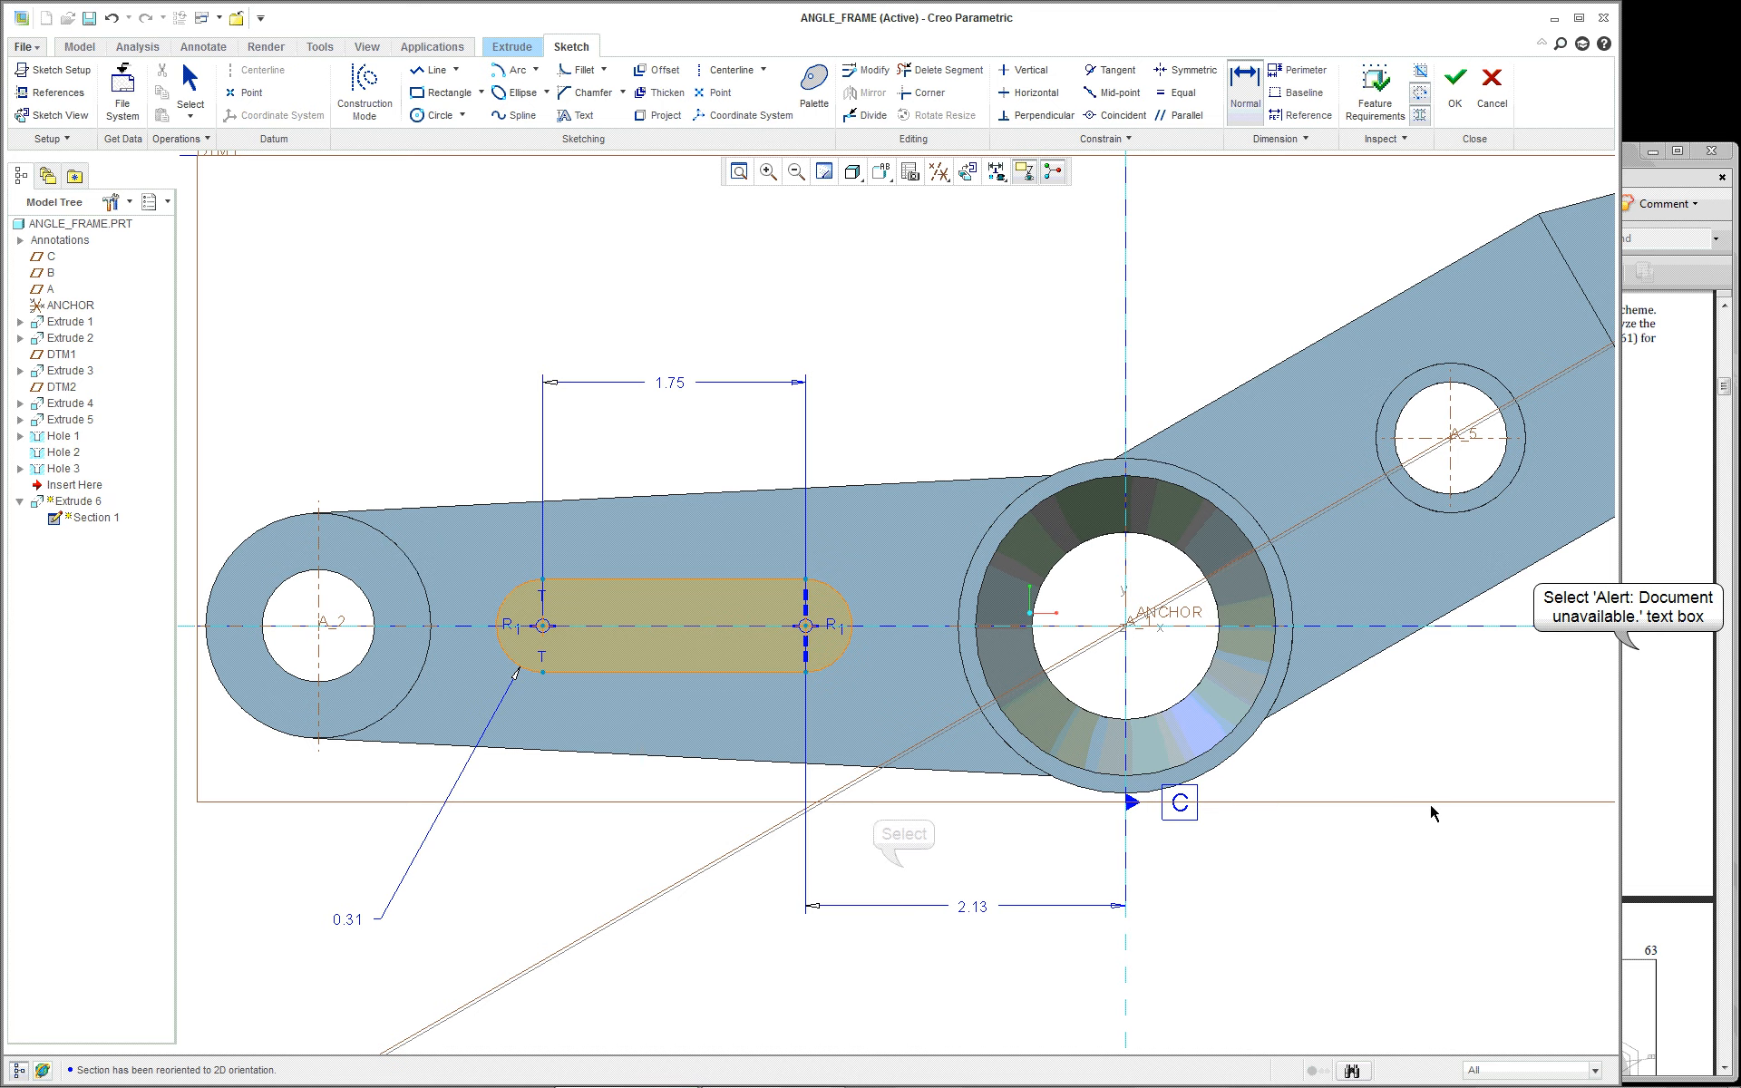
left_click(1638, 650)
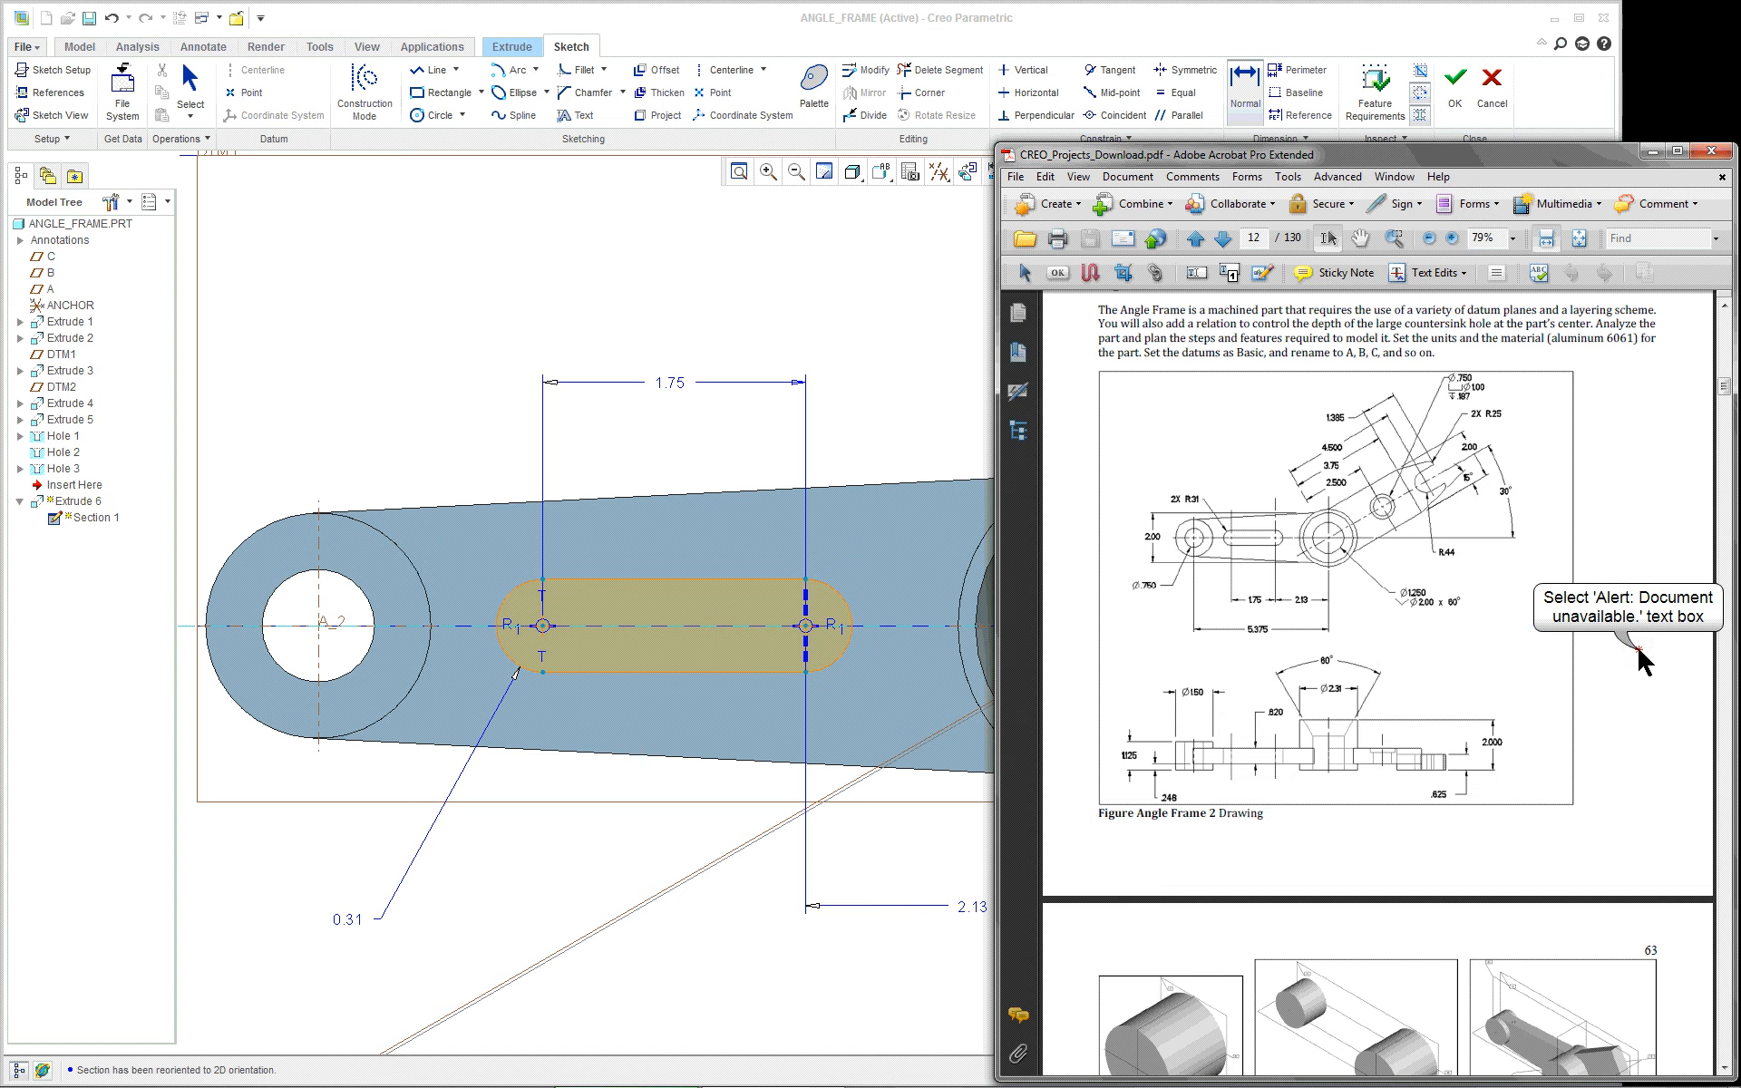
left_click(614, 871)
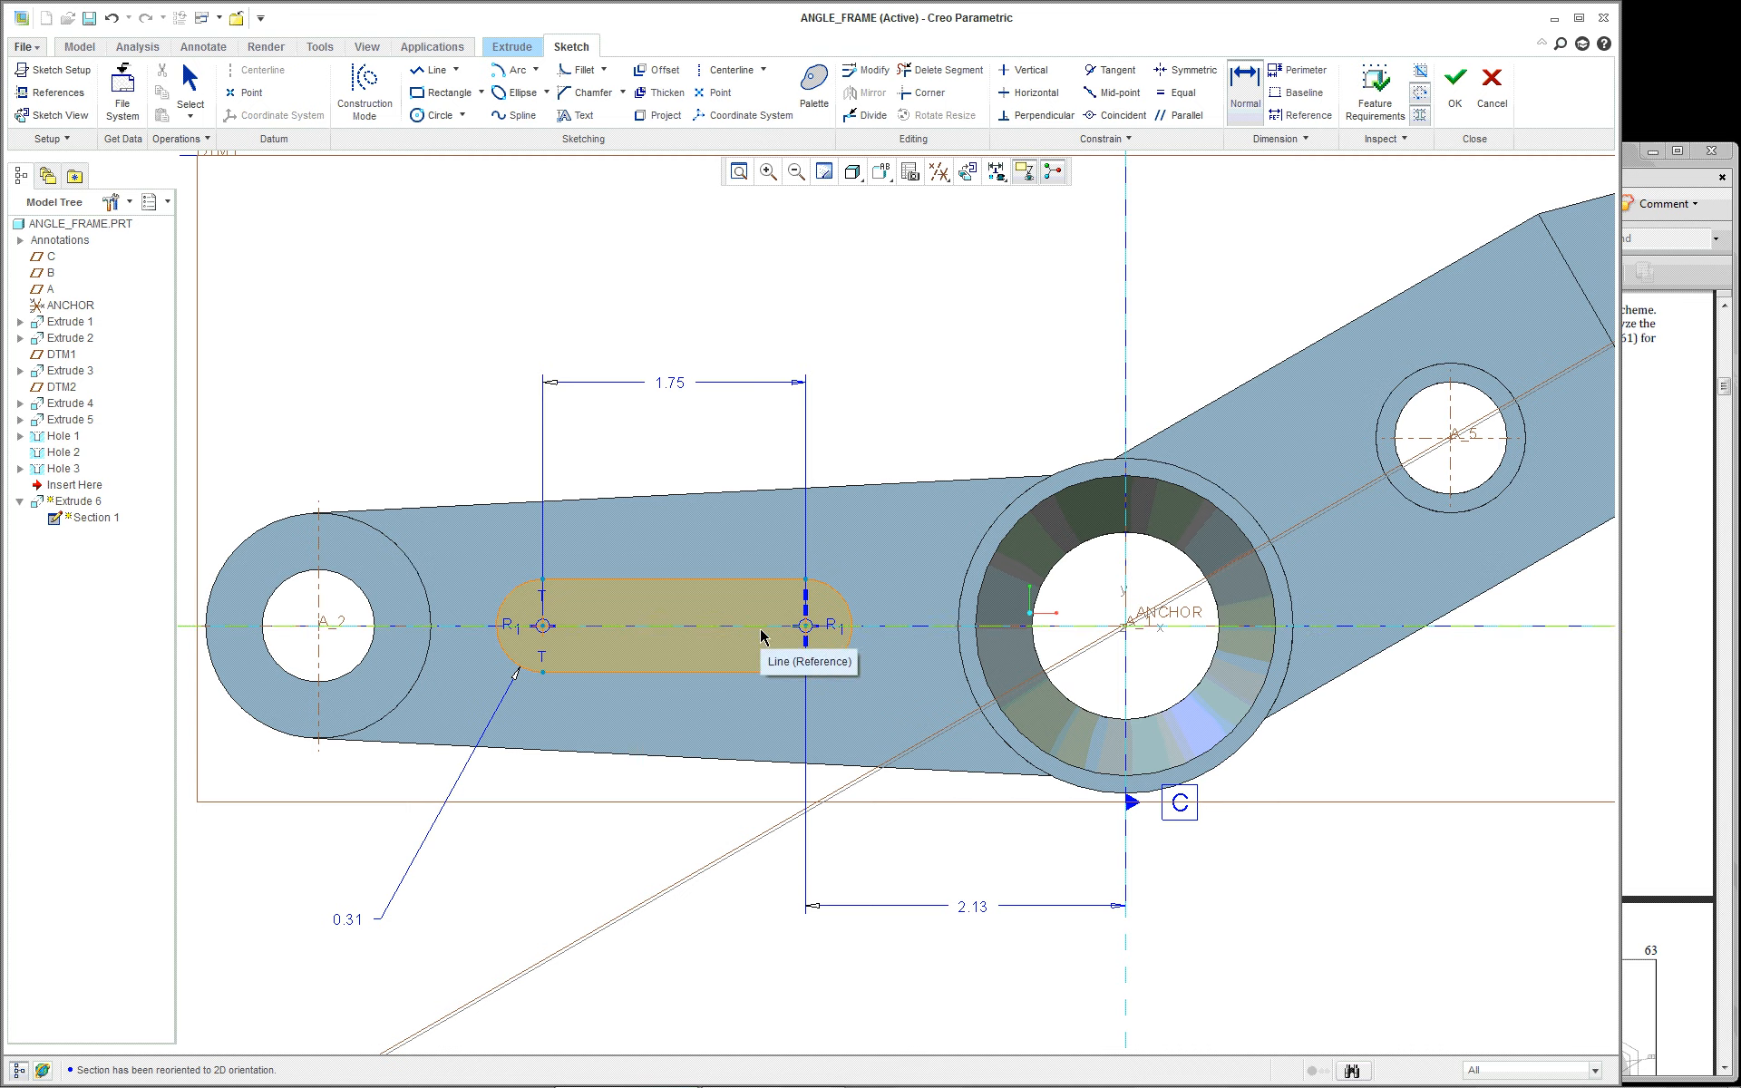
Step: Accept the edited slot sketch and complete the redefinition of the Extrude 6 cut
middle_click_drag(761, 631, 756, 510)
scroll(798, 674, "up", 2)
middle_click_drag(797, 674, 852, 691)
scroll(871, 690, "up", 1)
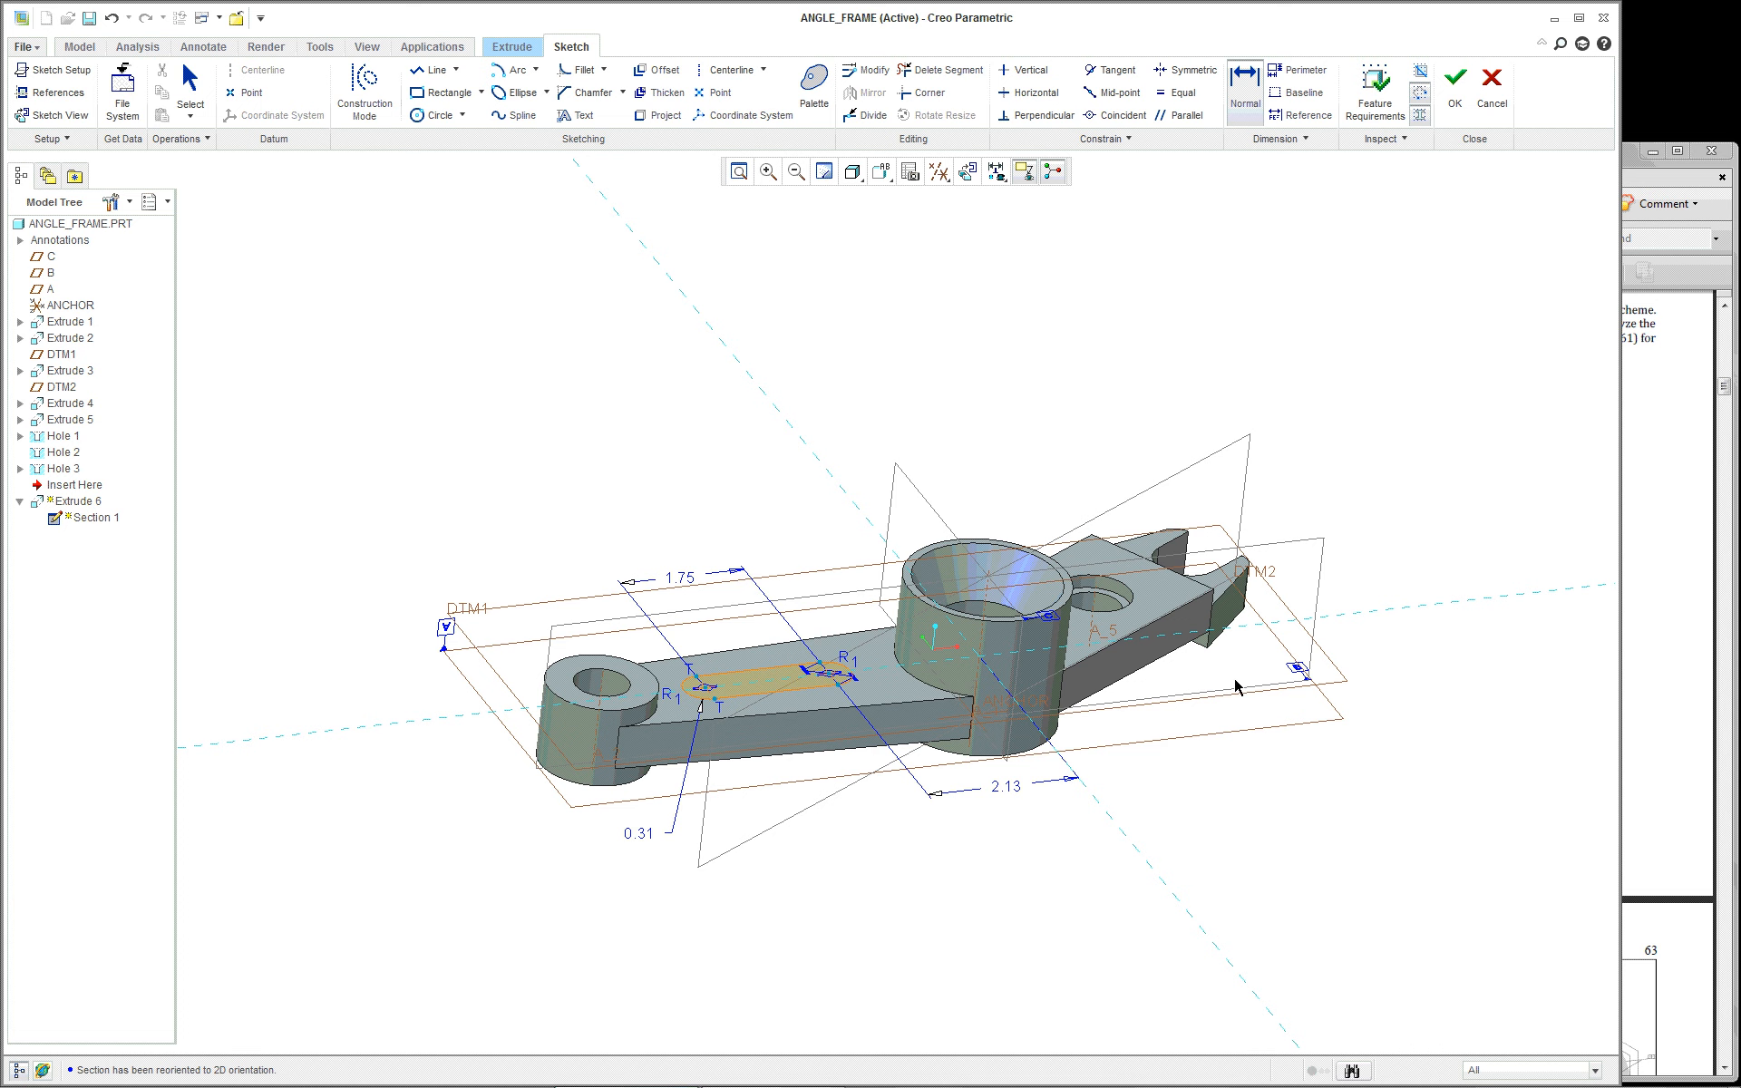
left_click(1457, 83)
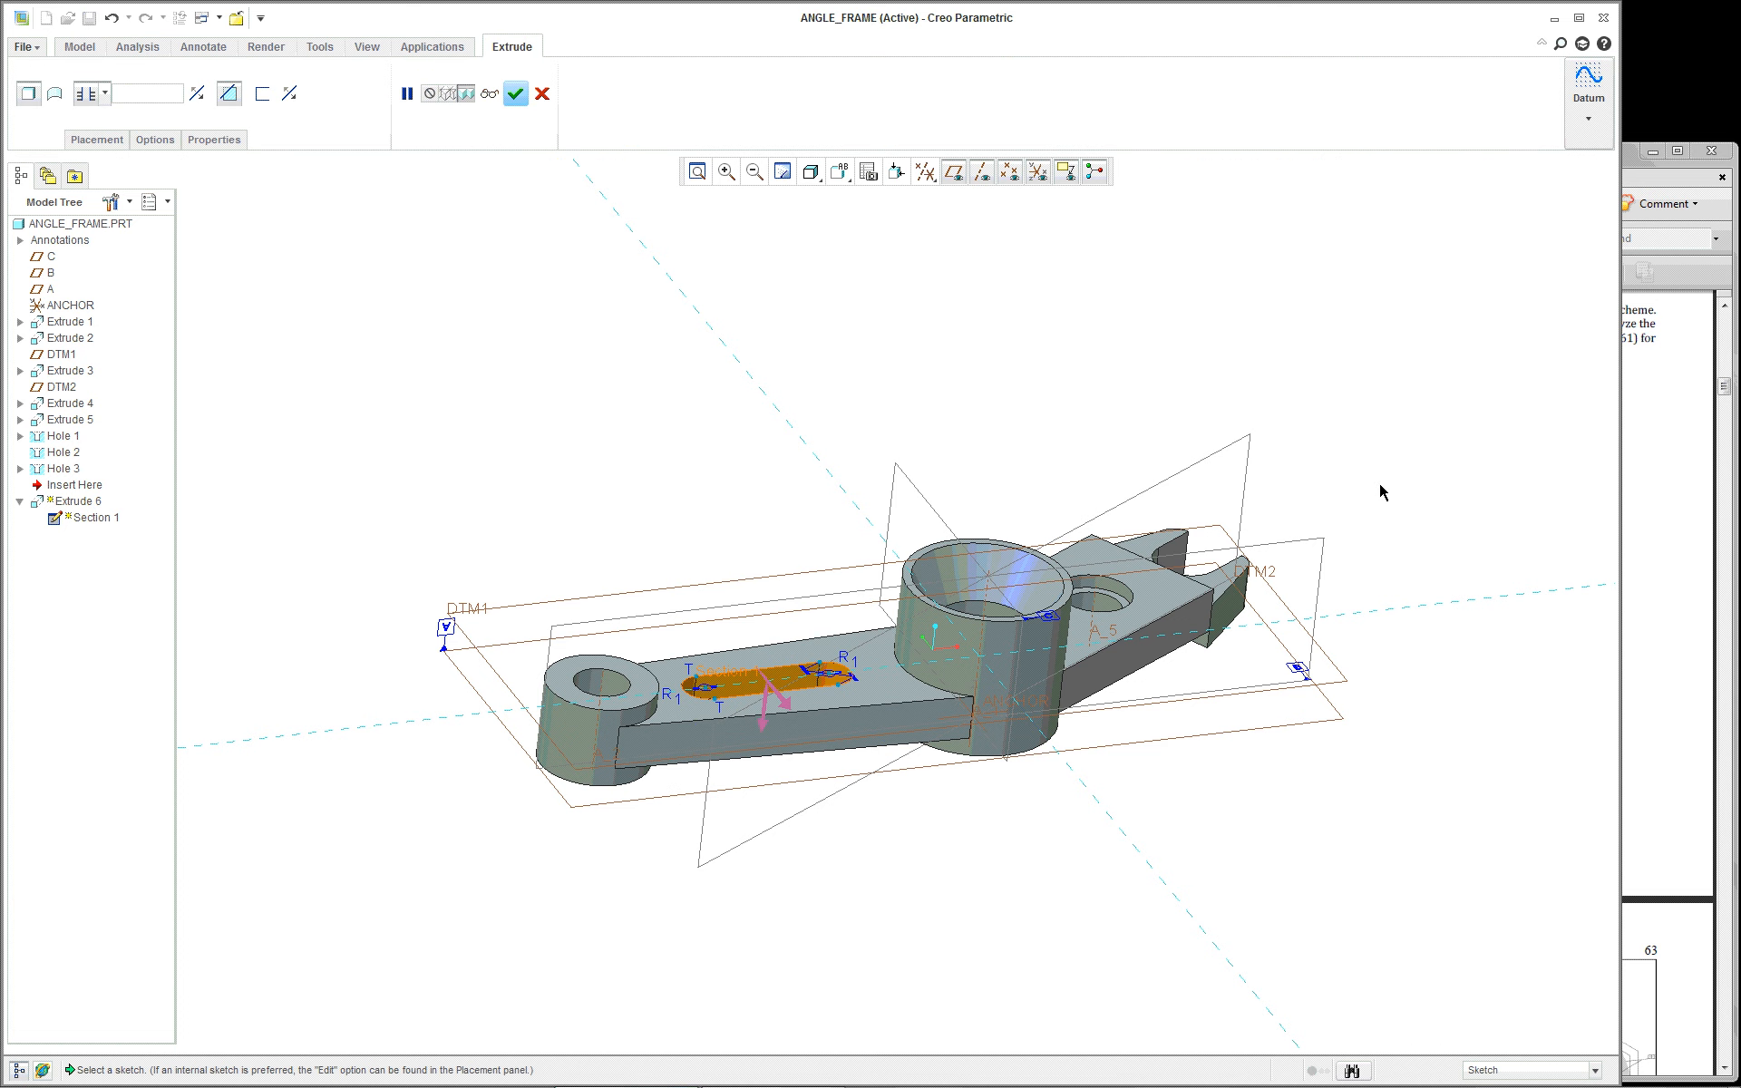
middle_click(669, 478)
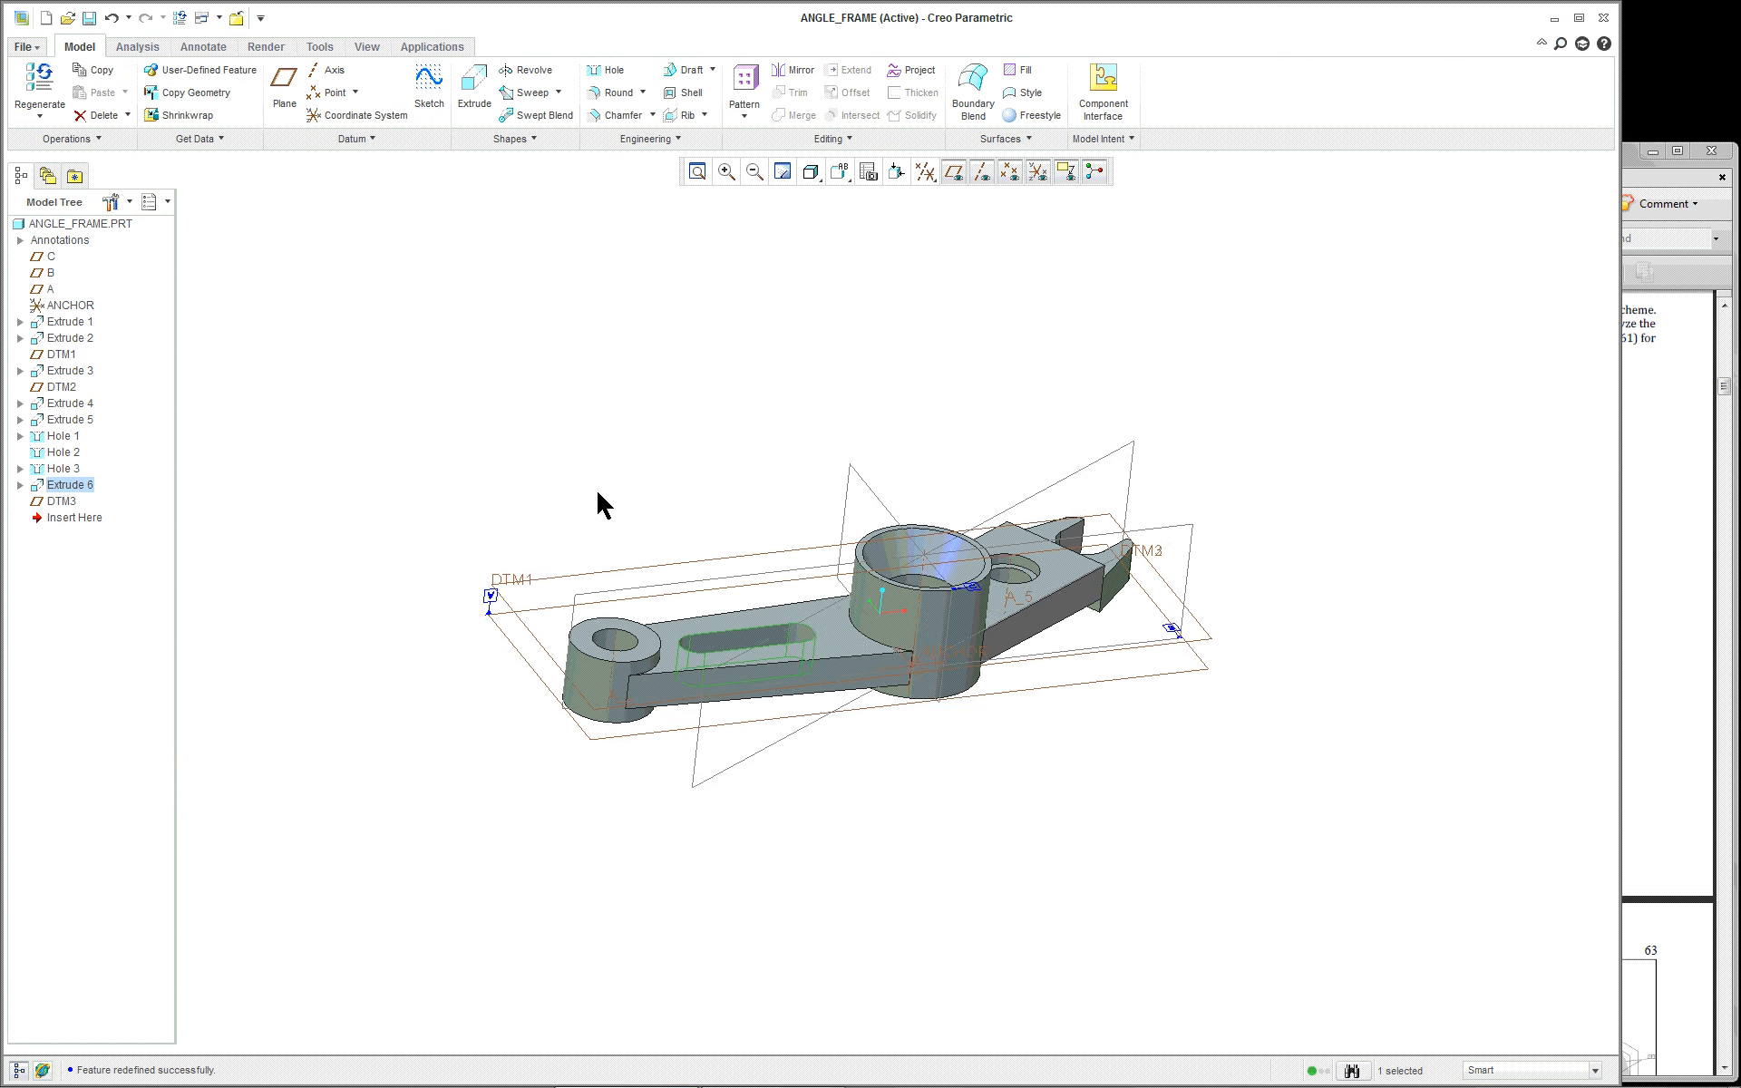
Step: Set the model to the standard orientation, clear the slot selection and examine the whole part from several angles
scroll(602, 487, "down", 1)
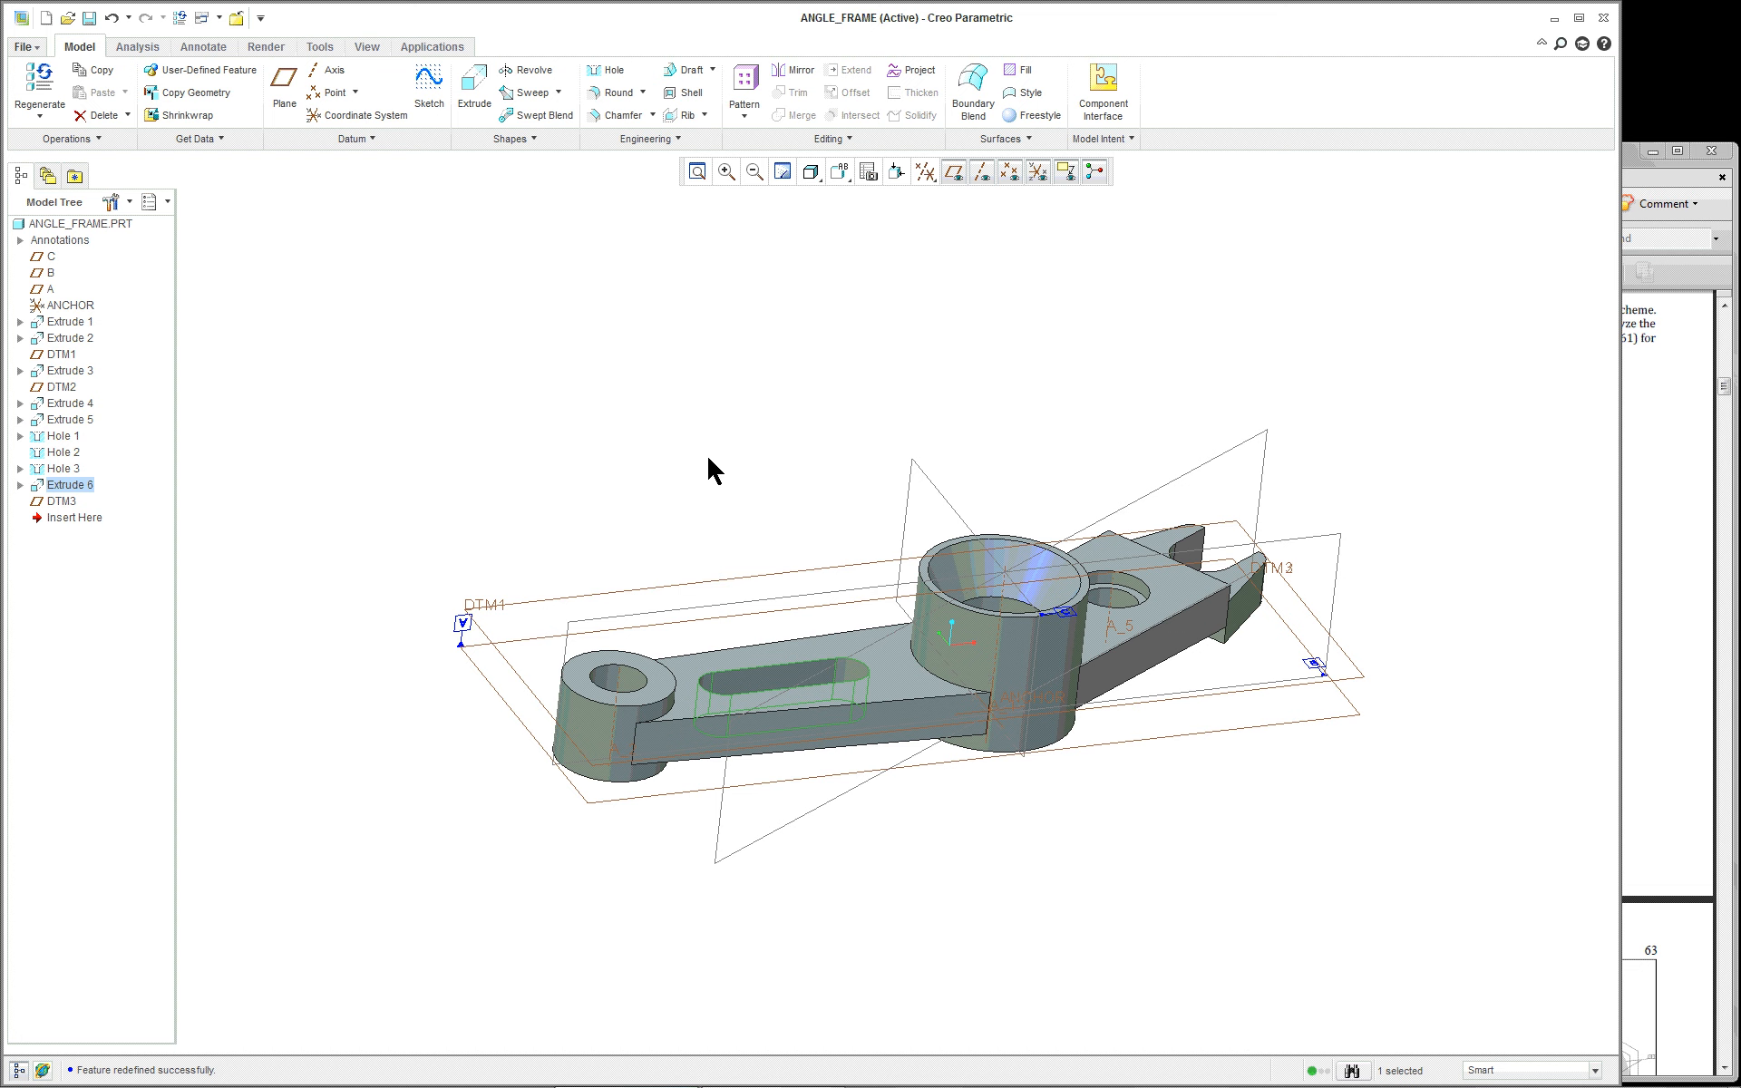
left_click(840, 171)
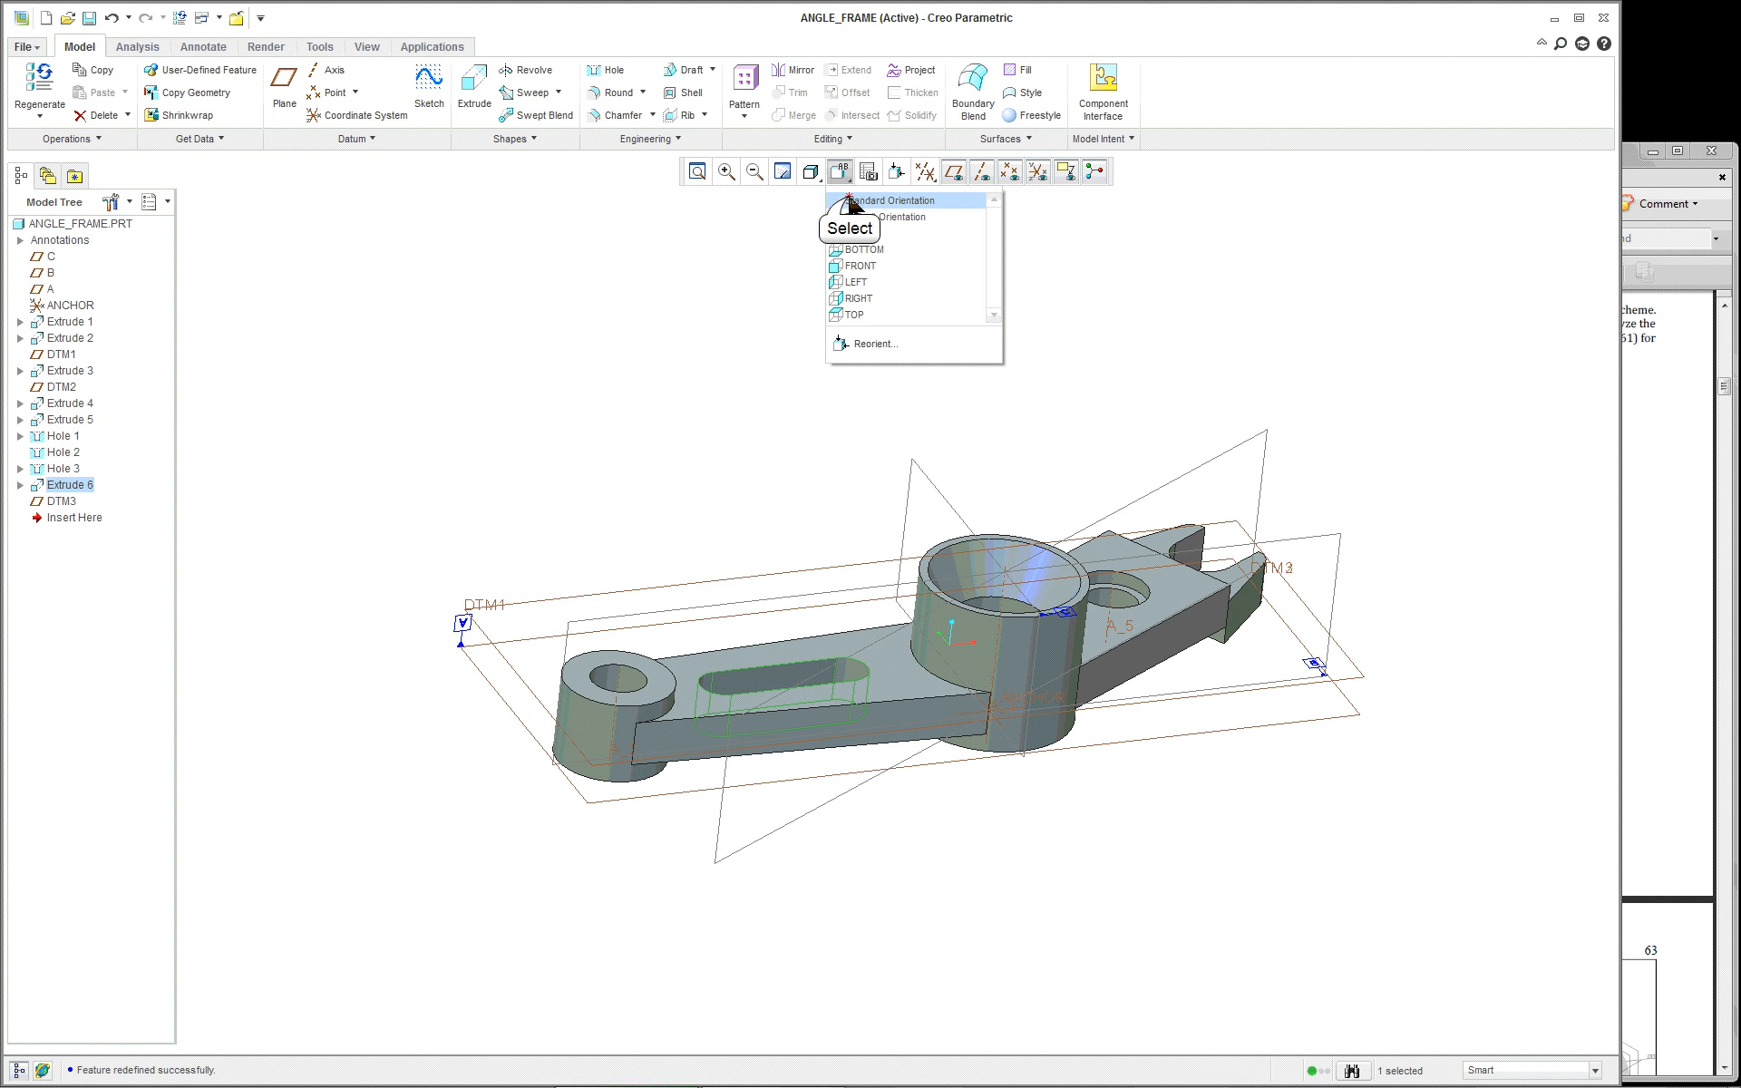
left_click(857, 201)
left_click(382, 645)
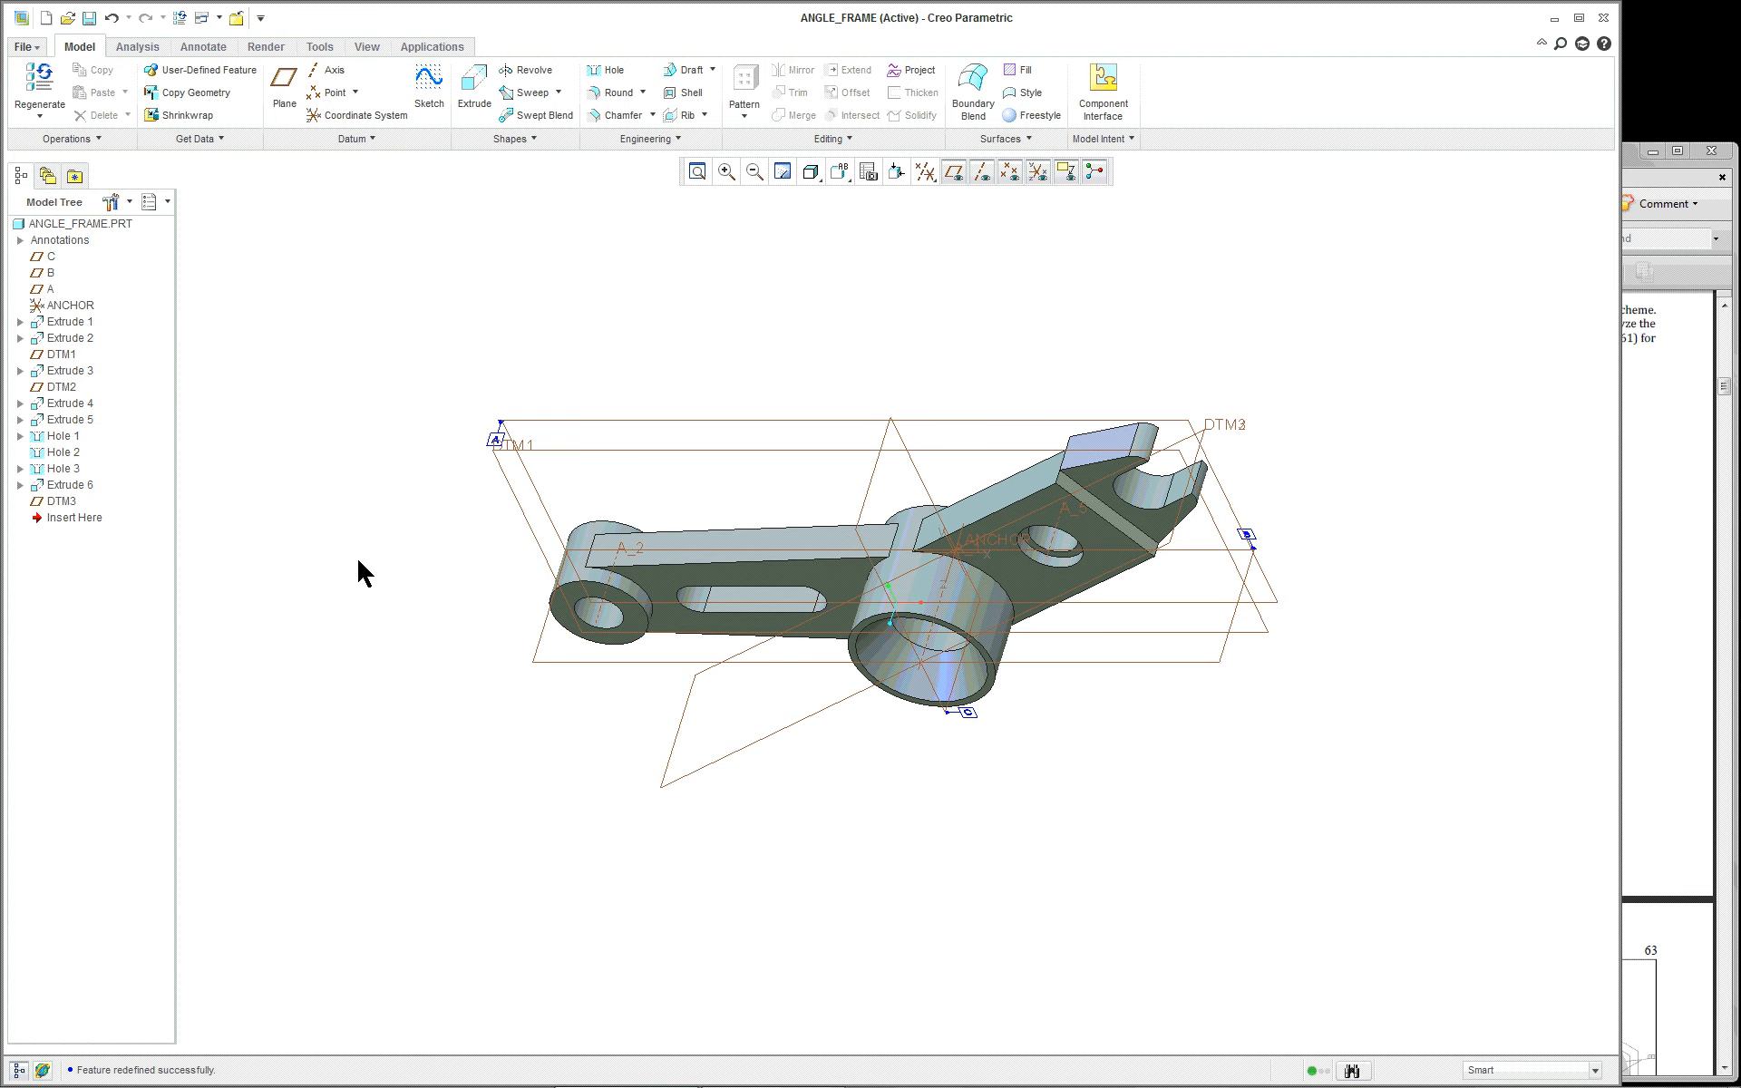
scroll(1179, 625, "down", 3)
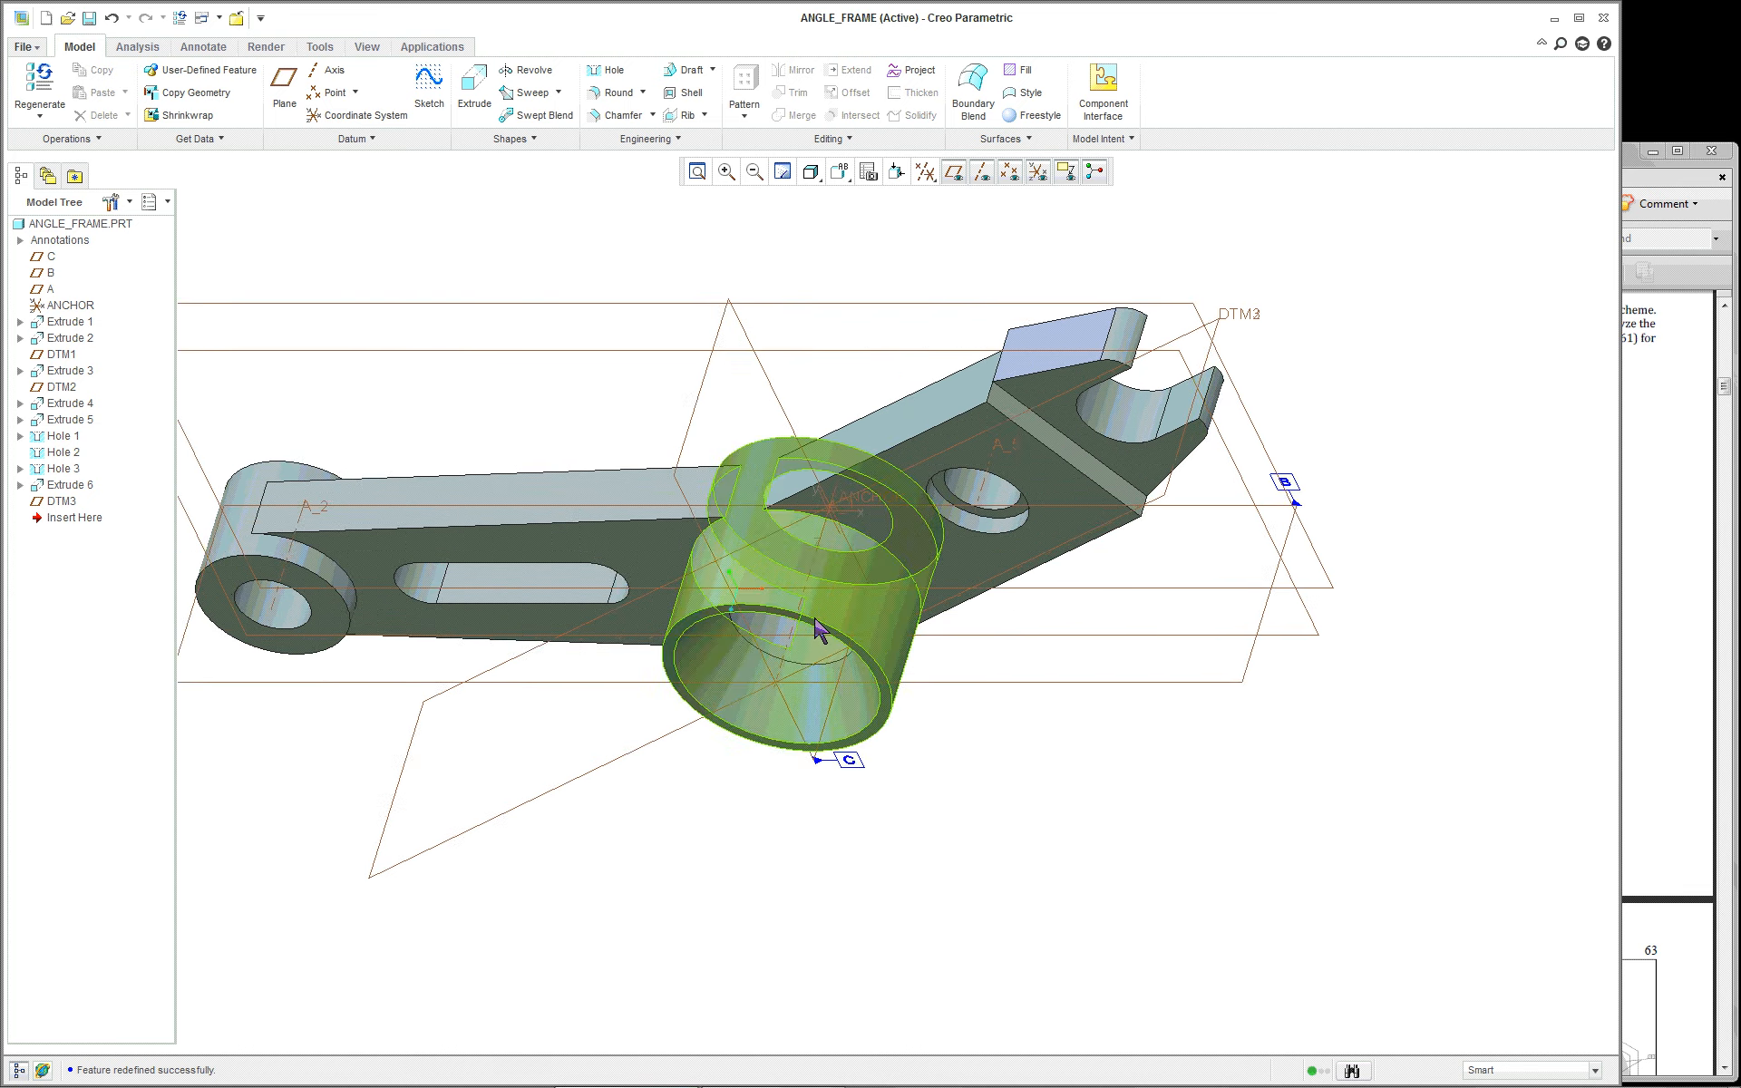
middle_click_drag(816, 626, 791, 437)
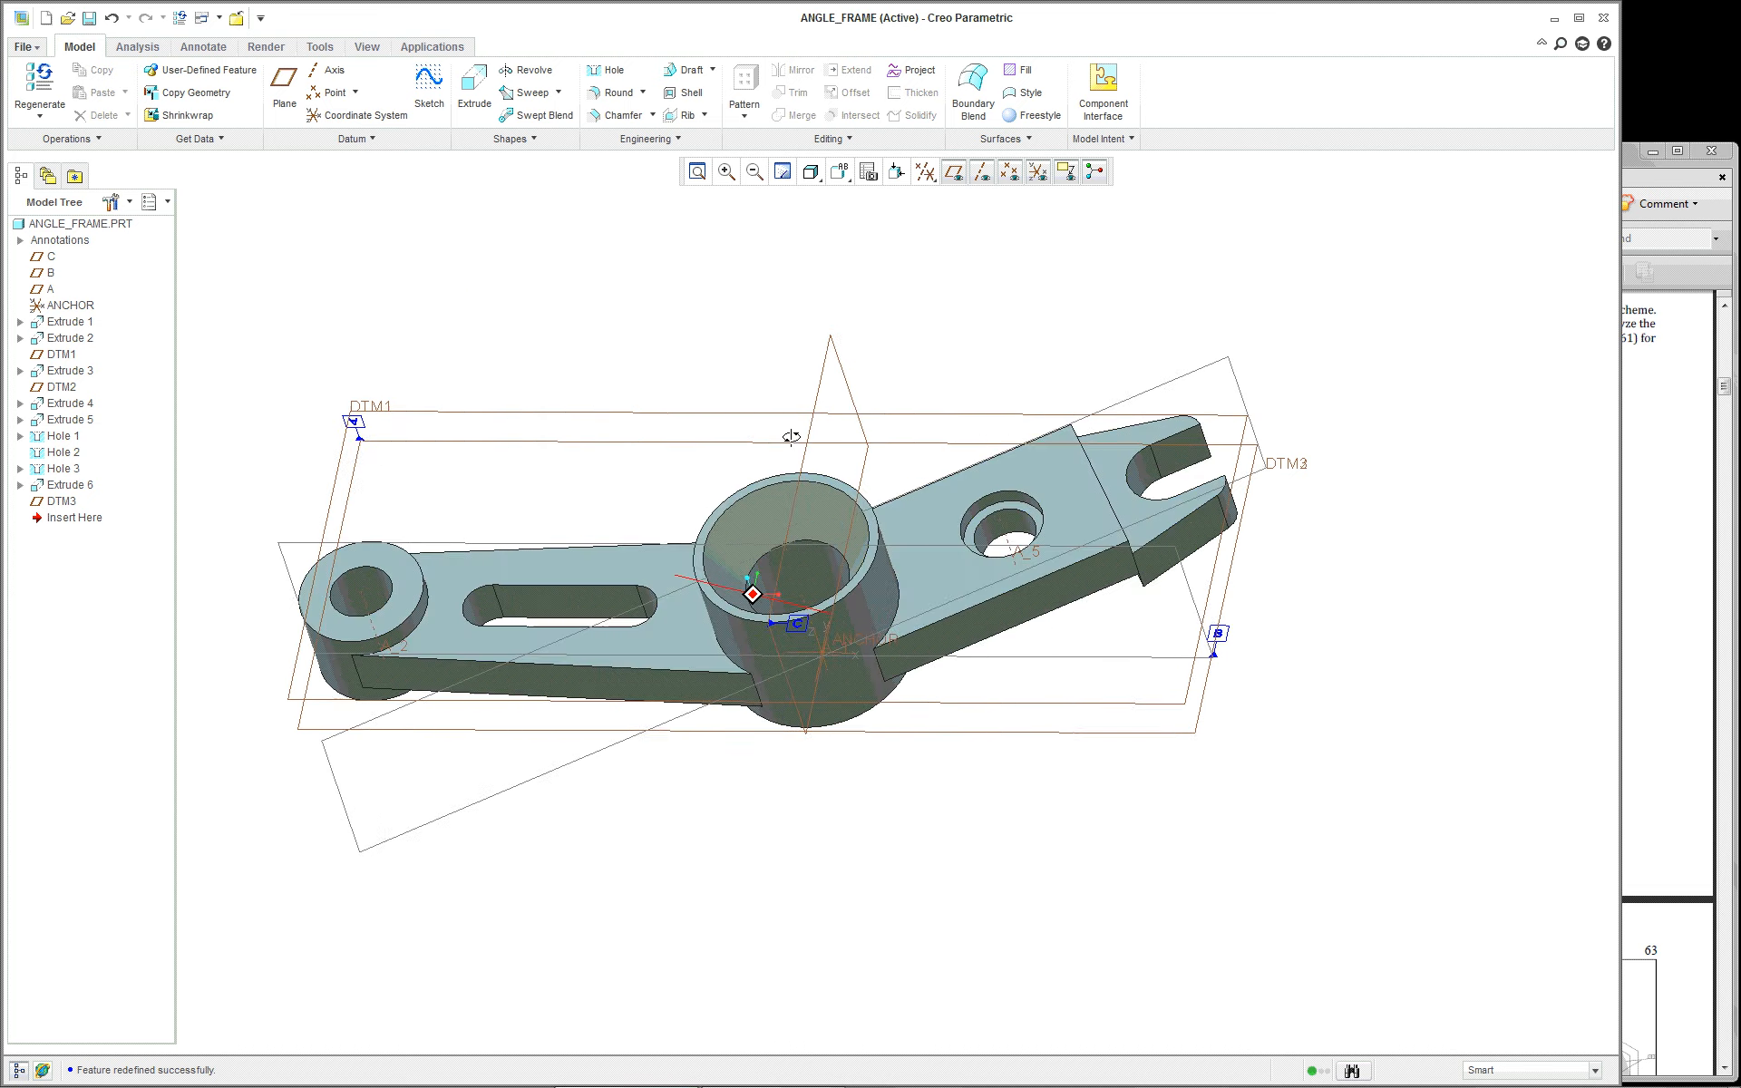
scroll(791, 437, "up", 3)
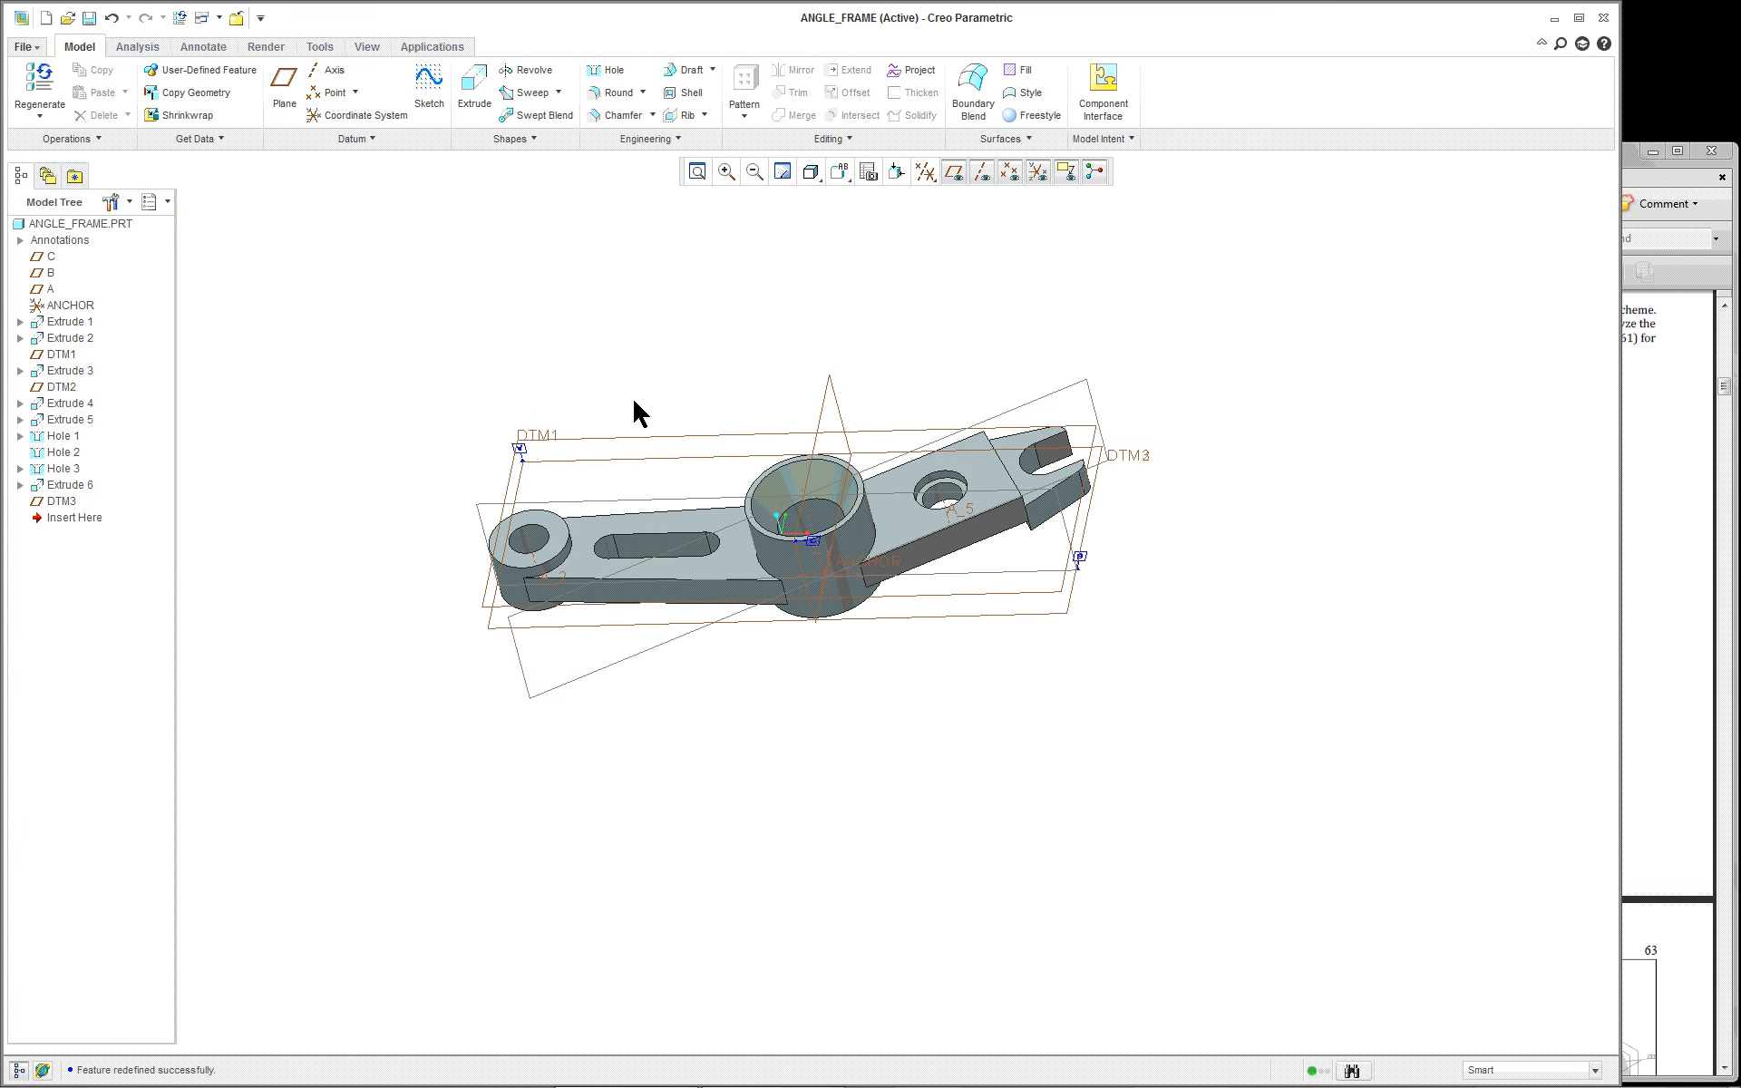